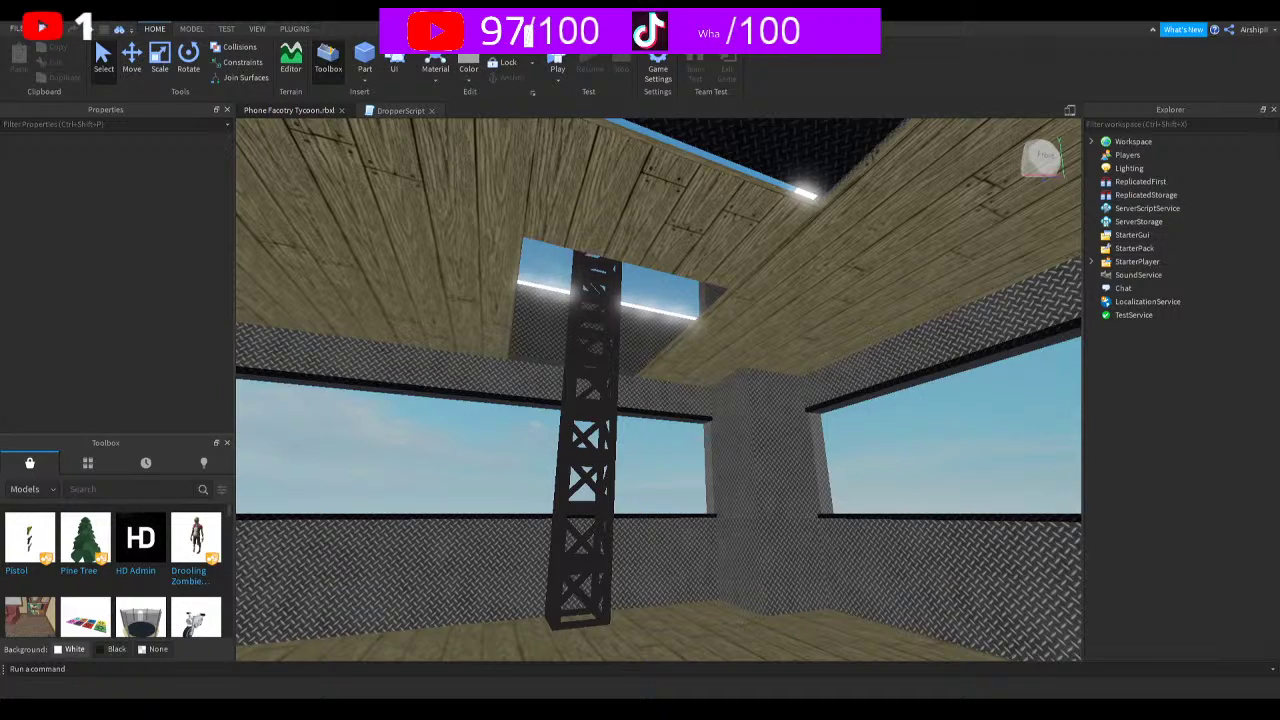
pyautogui.moveTo(196, 540)
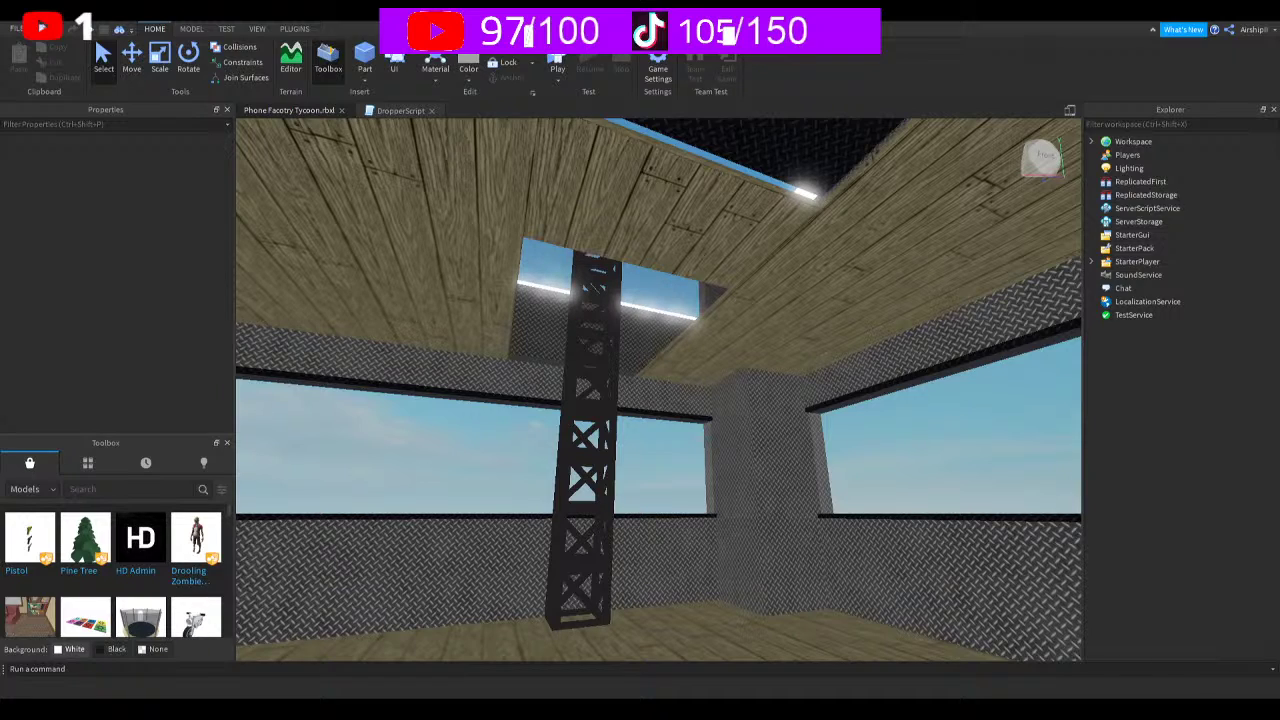
pyautogui.scroll(-1, 115, 560)
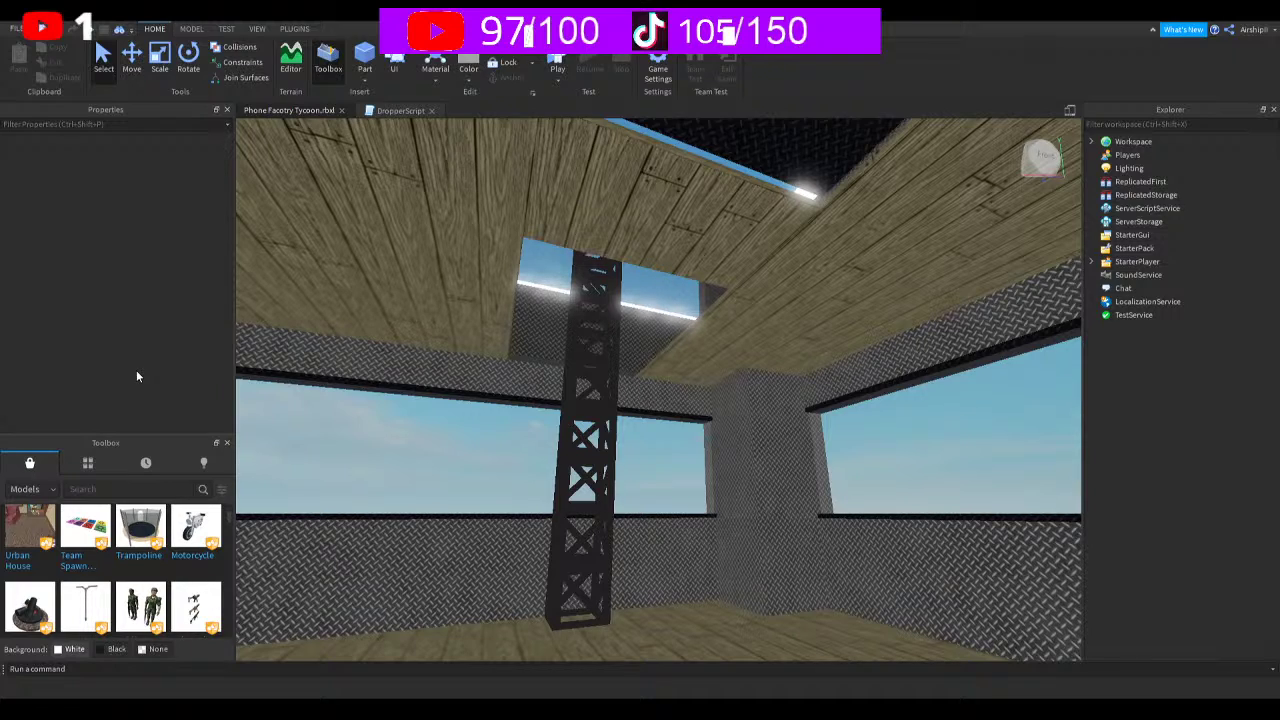
pyautogui.moveTo(851, 471); pyautogui.dragTo(855, 475, button='right')
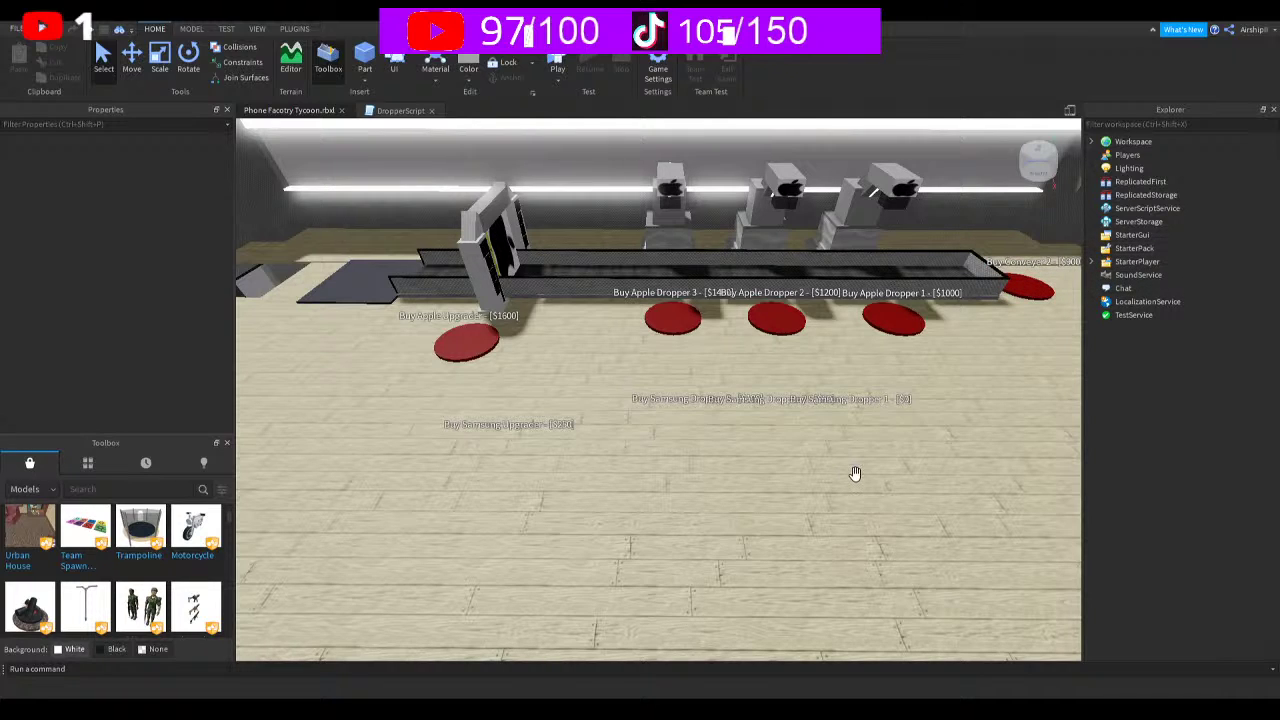
pyautogui.scroll(-10, 893, 470)
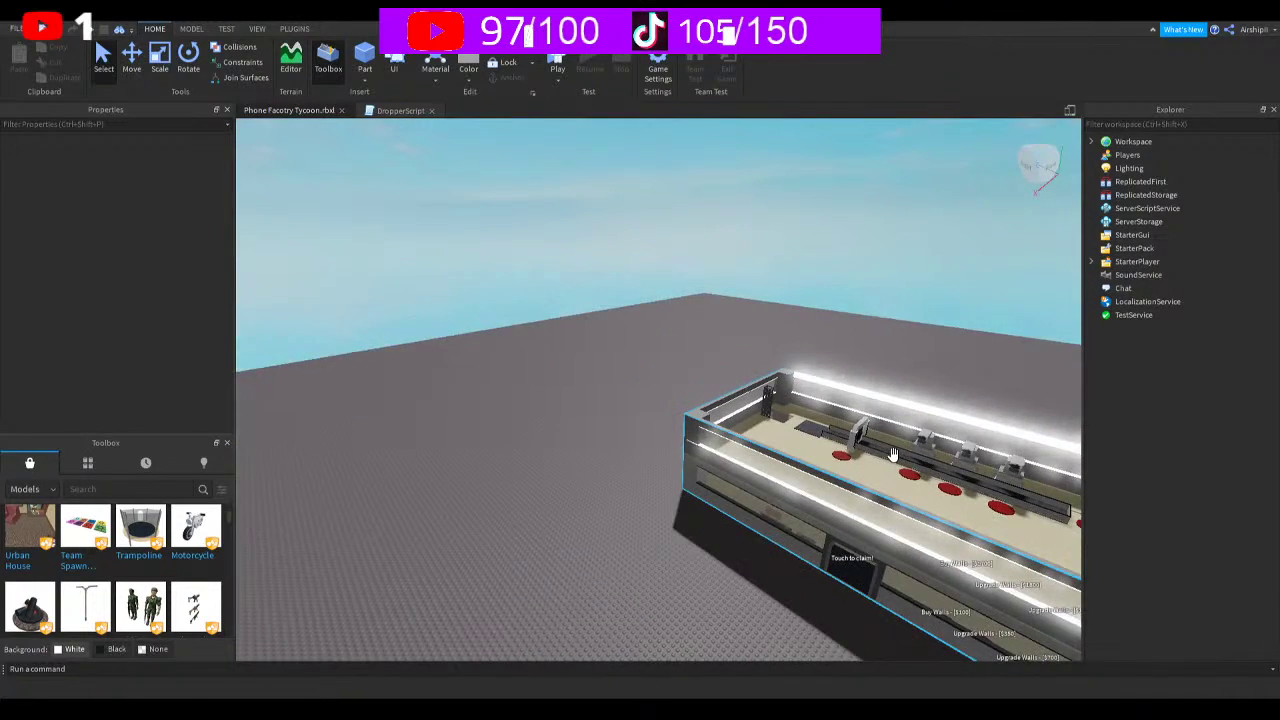
pyautogui.moveTo(893, 455); pyautogui.dragTo(843, 420, button='right')
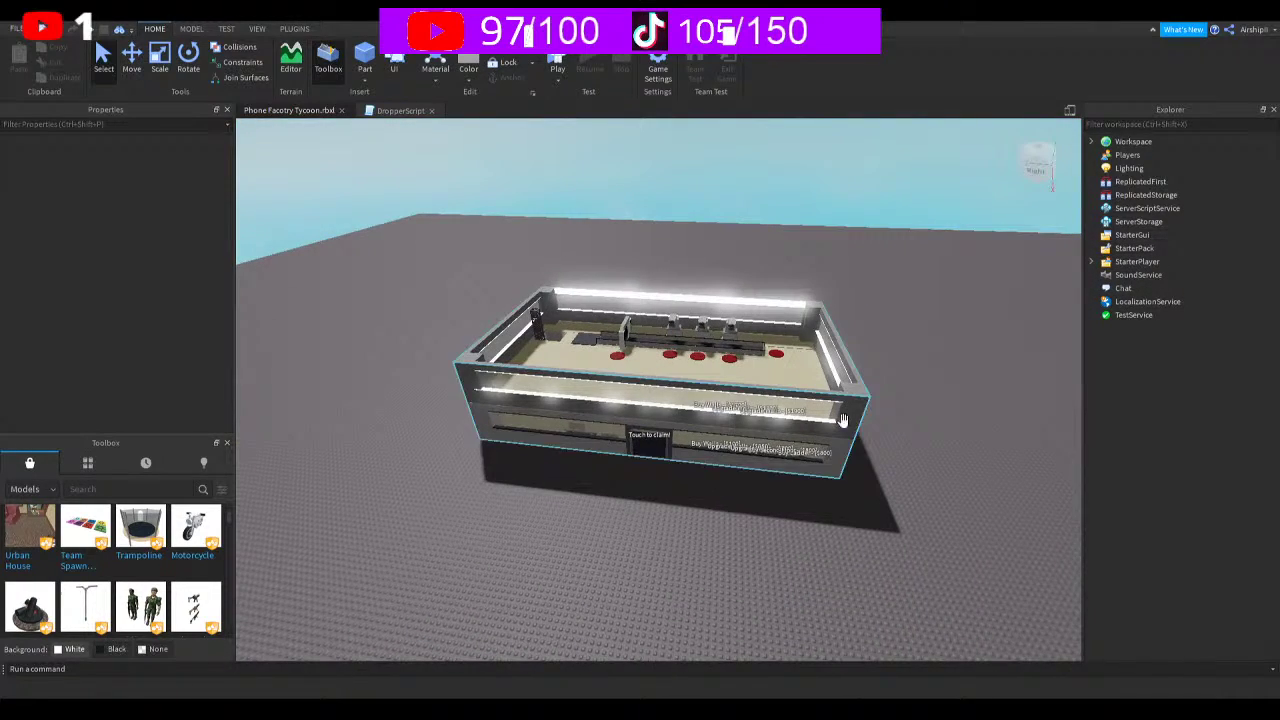
# Playtest the game by claiming the Apple tycoon and buying Samsung Dropper 1, and end the test
pyautogui.click(550, 60)
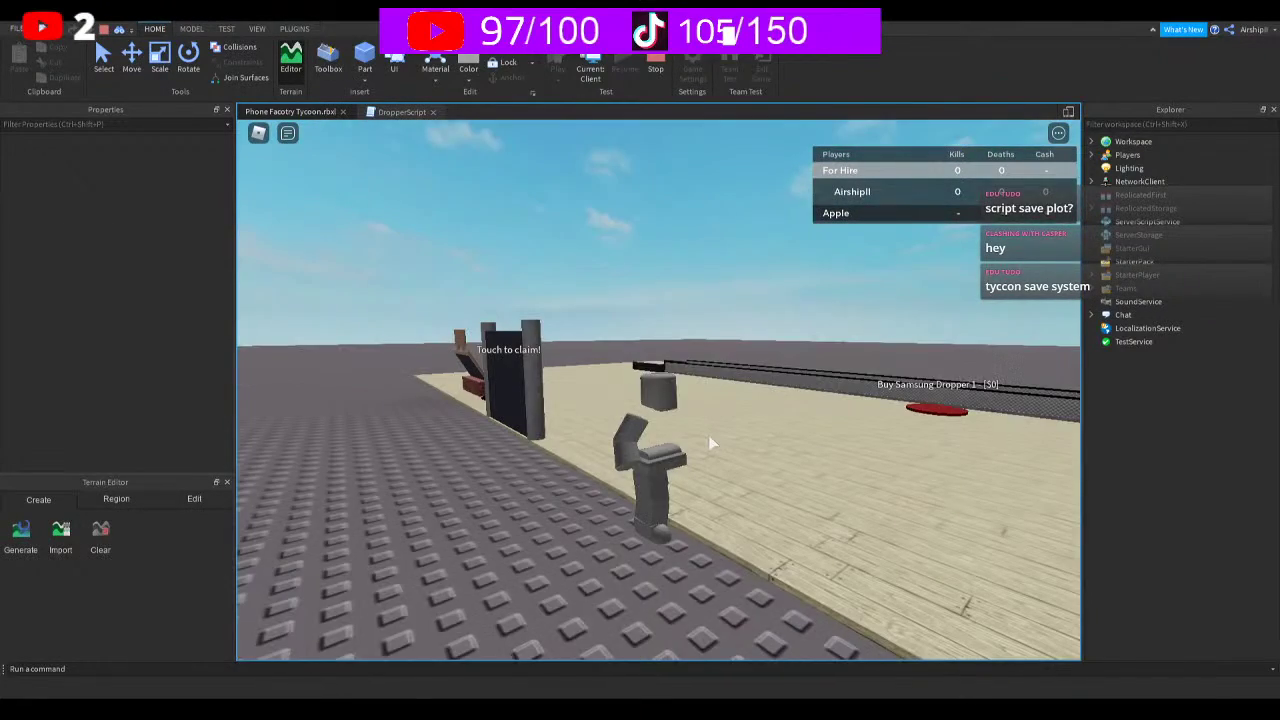
pyautogui.press('w')
pyautogui.press('a')
pyautogui.press('w')
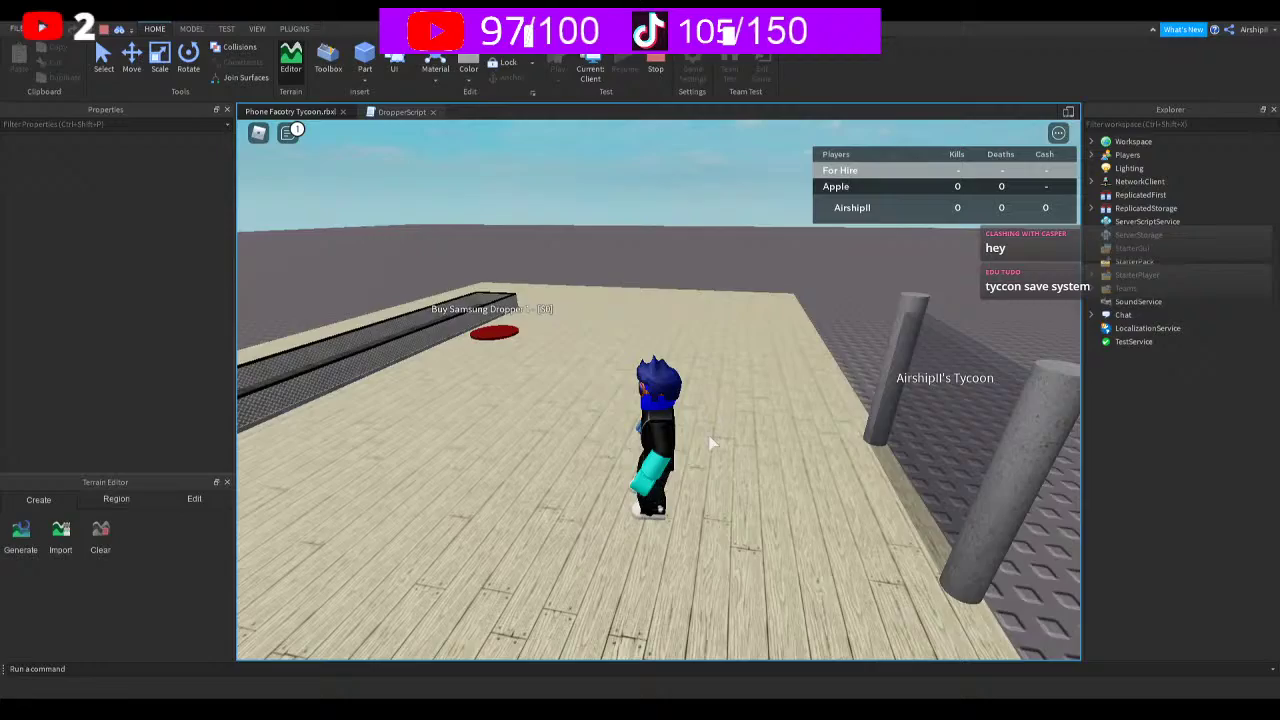
pyautogui.press('w')
pyautogui.moveTo(711, 443); pyautogui.dragTo(705, 440, button='right')
pyautogui.press('w')
pyautogui.press('s')
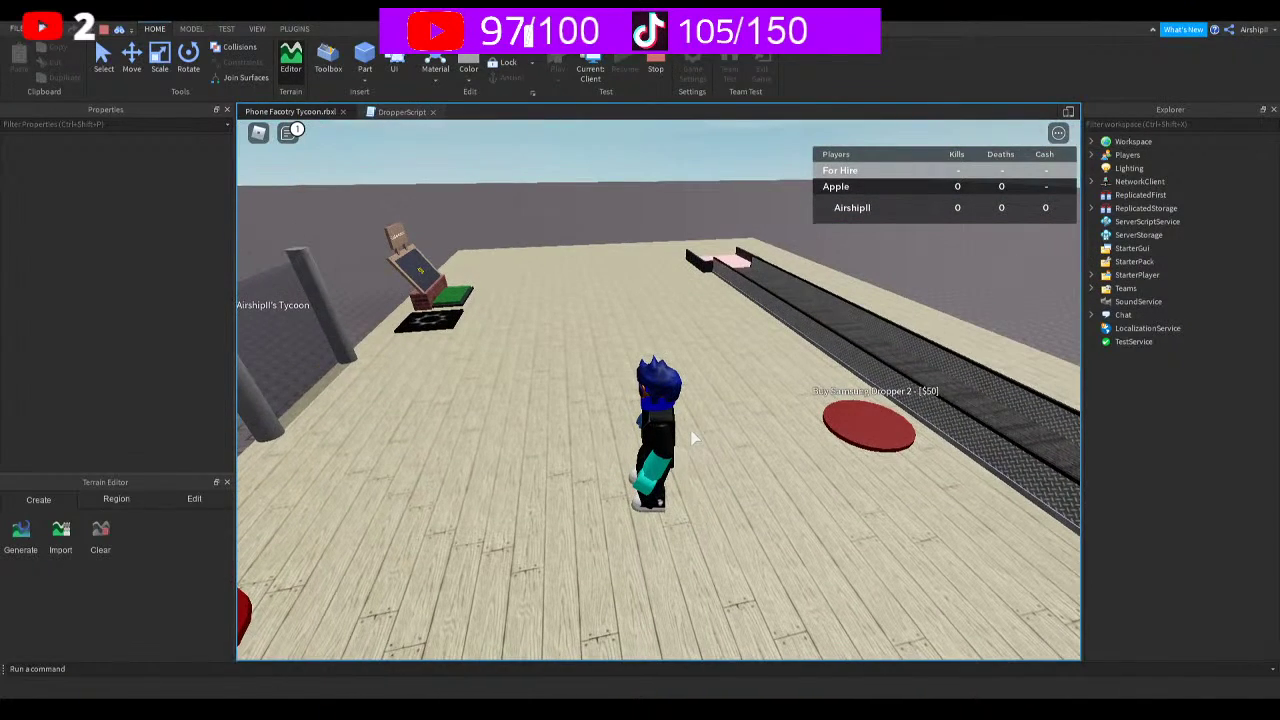
pyautogui.click(656, 70)
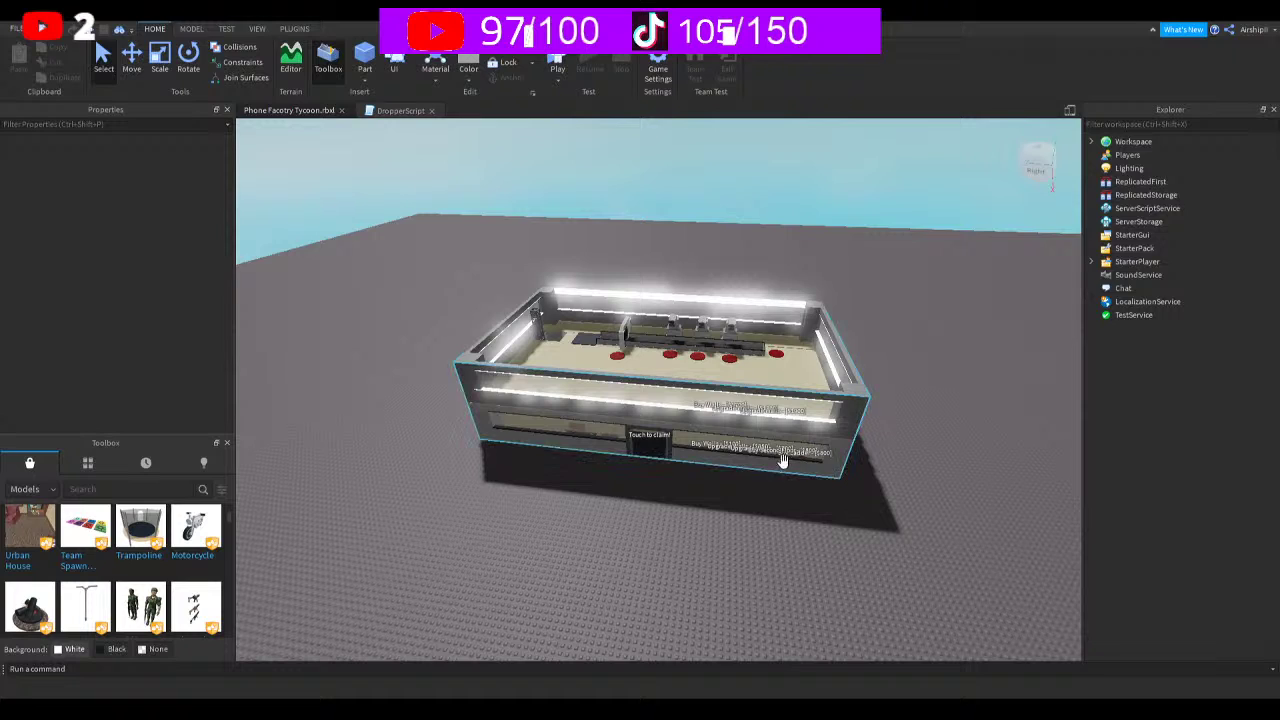
pyautogui.moveTo(908, 465); pyautogui.dragTo(907, 464, button='right')
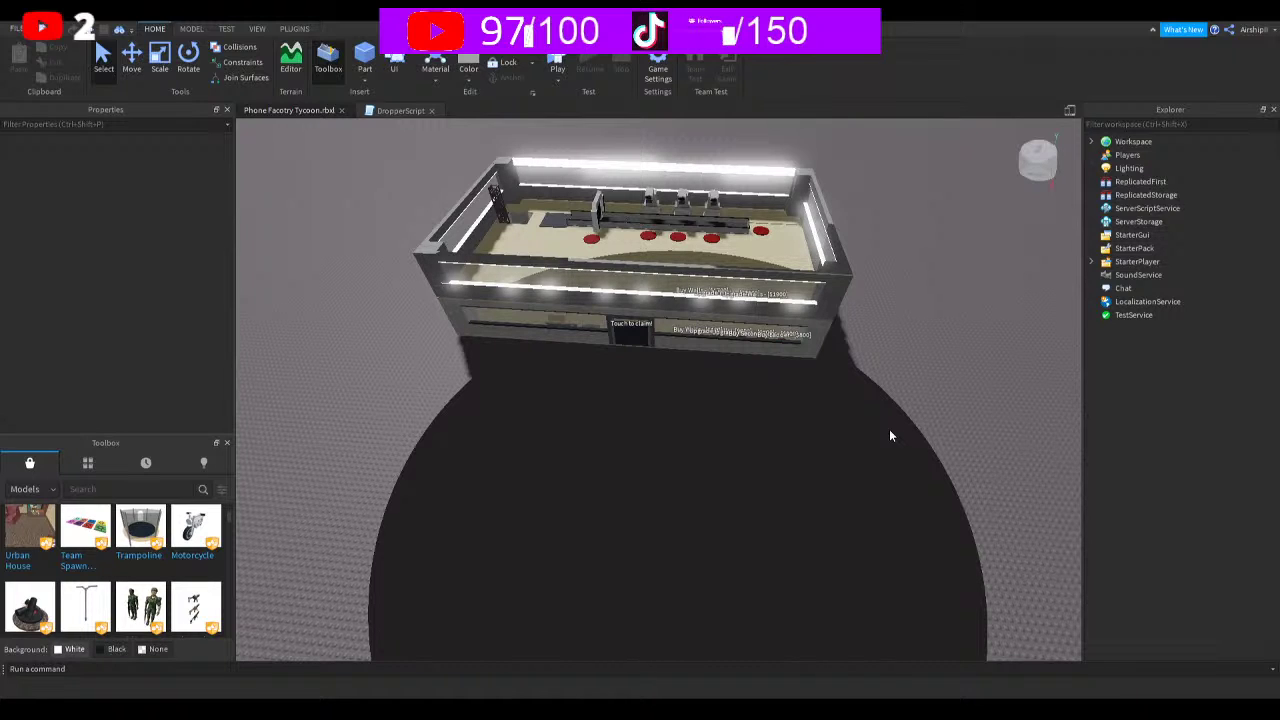
pyautogui.moveTo(894, 339); pyautogui.dragTo(897, 326, button='right')
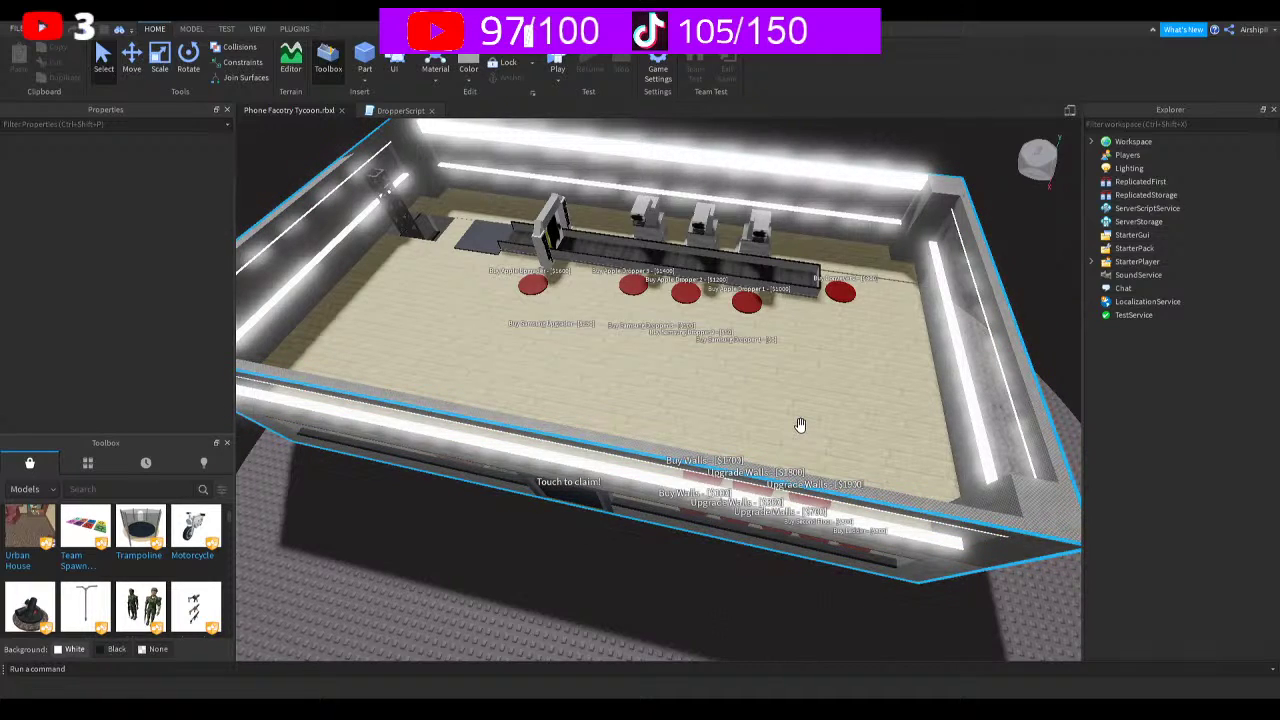
pyautogui.click(800, 425)
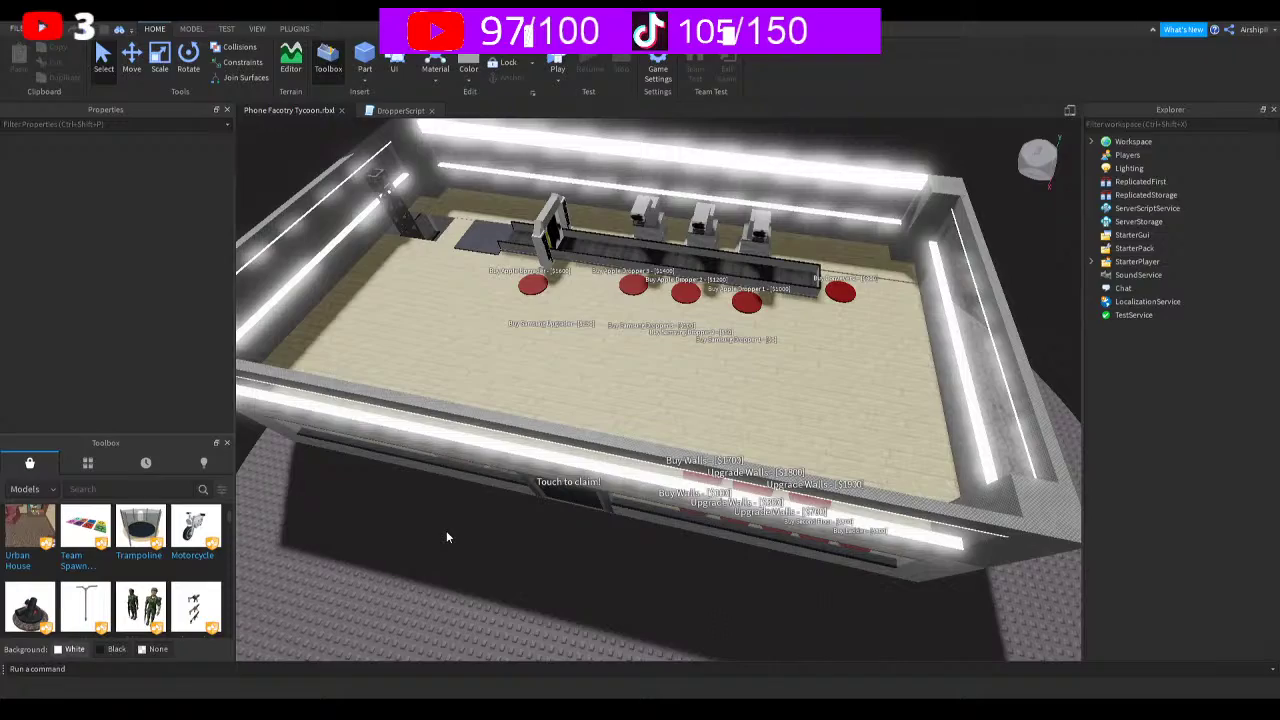
pyautogui.moveTo(719, 590); pyautogui.dragTo(708, 580, button='right')
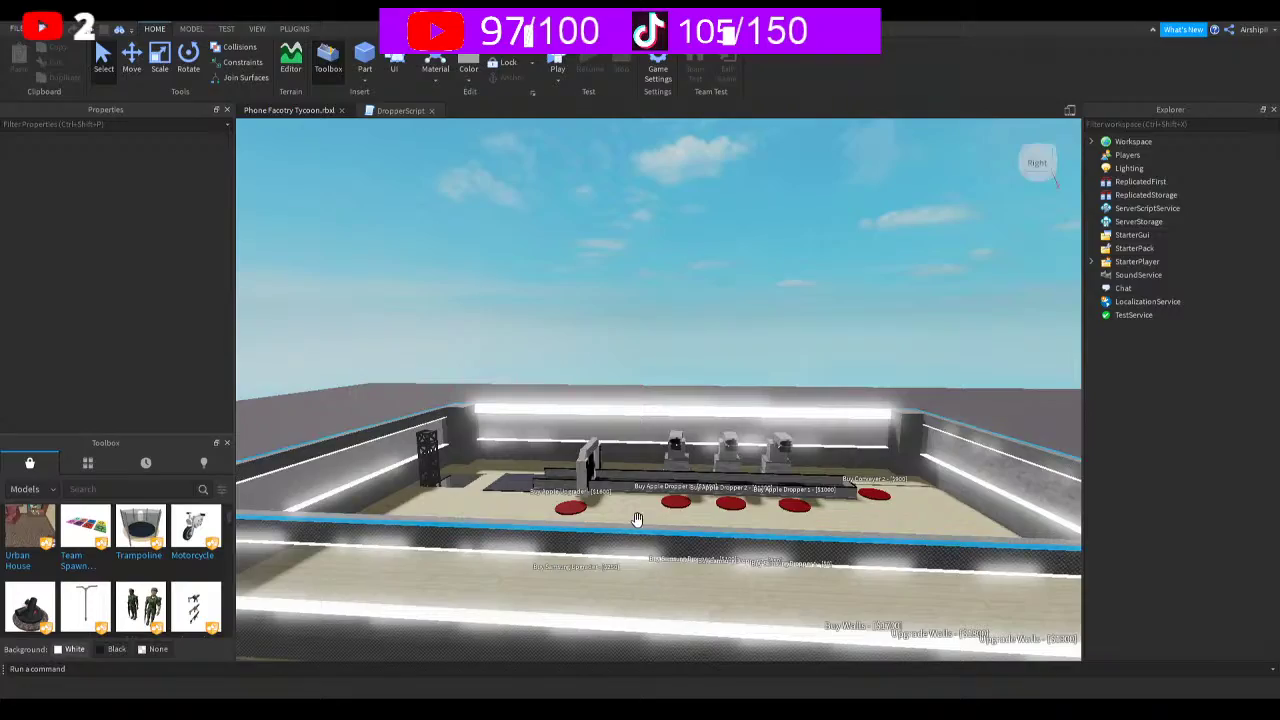
pyautogui.moveTo(641, 536); pyautogui.dragTo(645, 538, button='right')
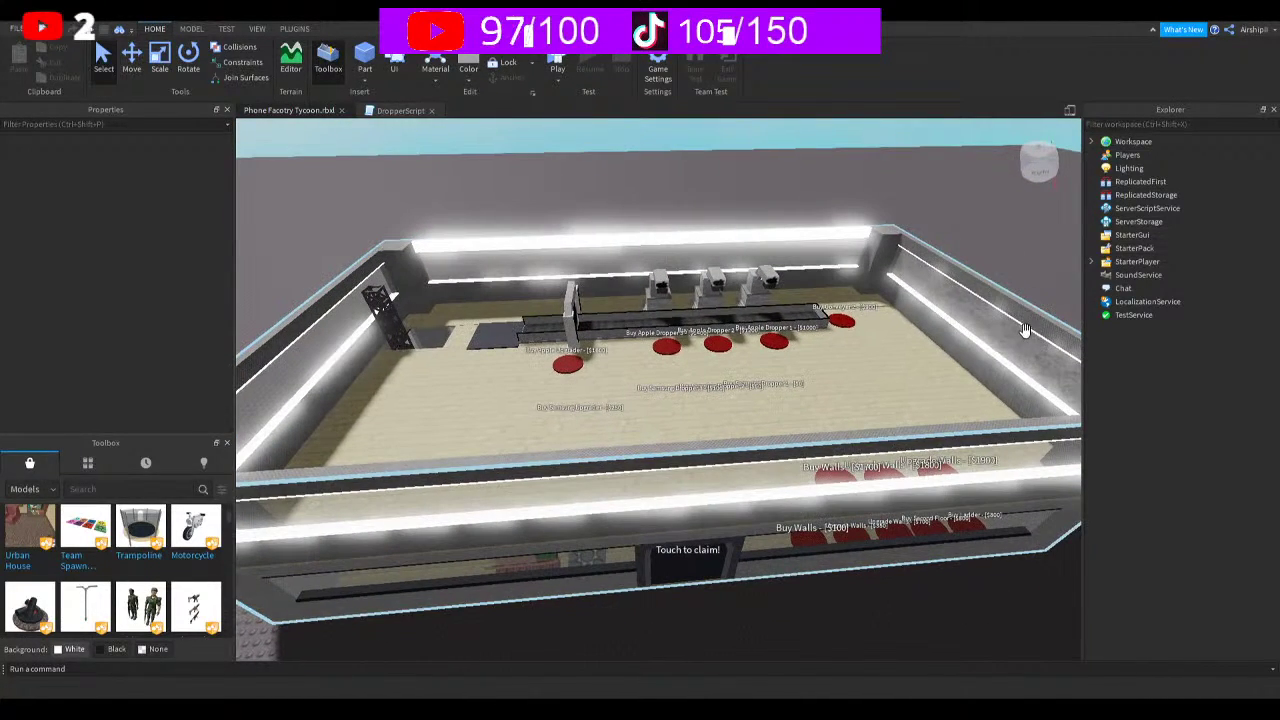
# Duplicate the Floor2 model inside the Apple tycoon's Purchases group in Zednov's Tycoon Kit
pyautogui.click(1091, 141)
pyautogui.click(1104, 194)
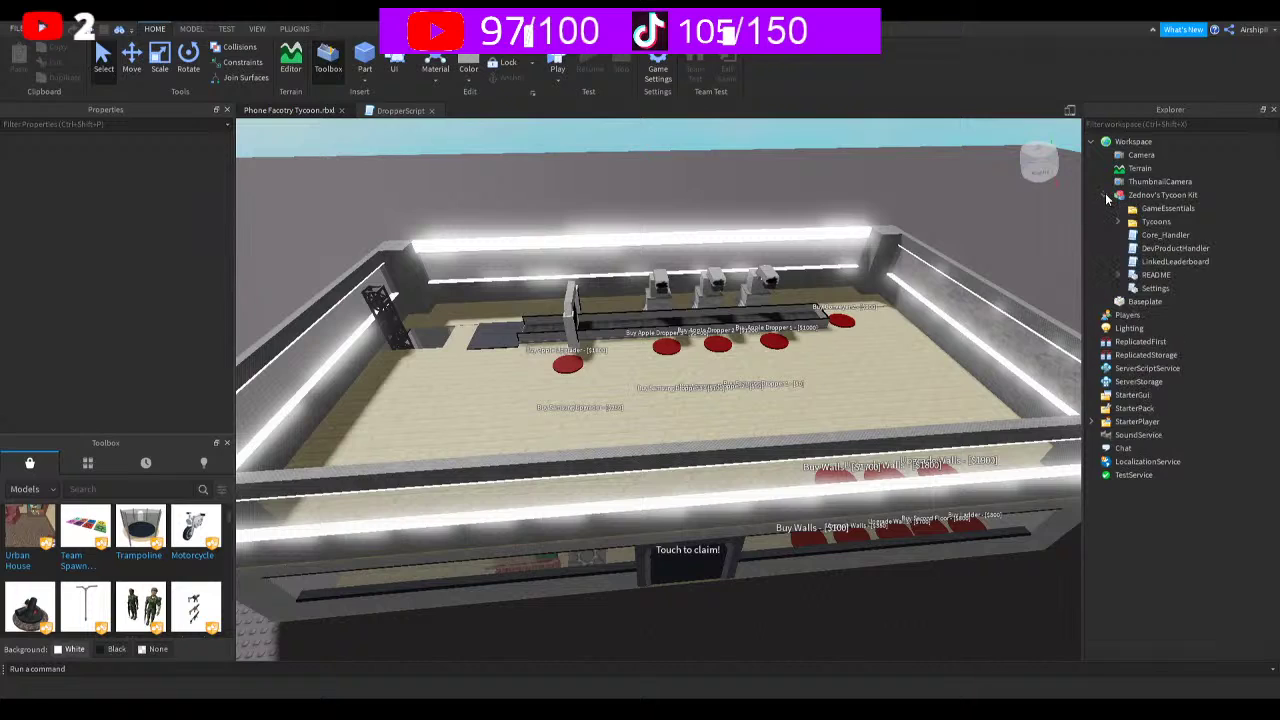
pyautogui.click(1118, 221)
pyautogui.click(1132, 235)
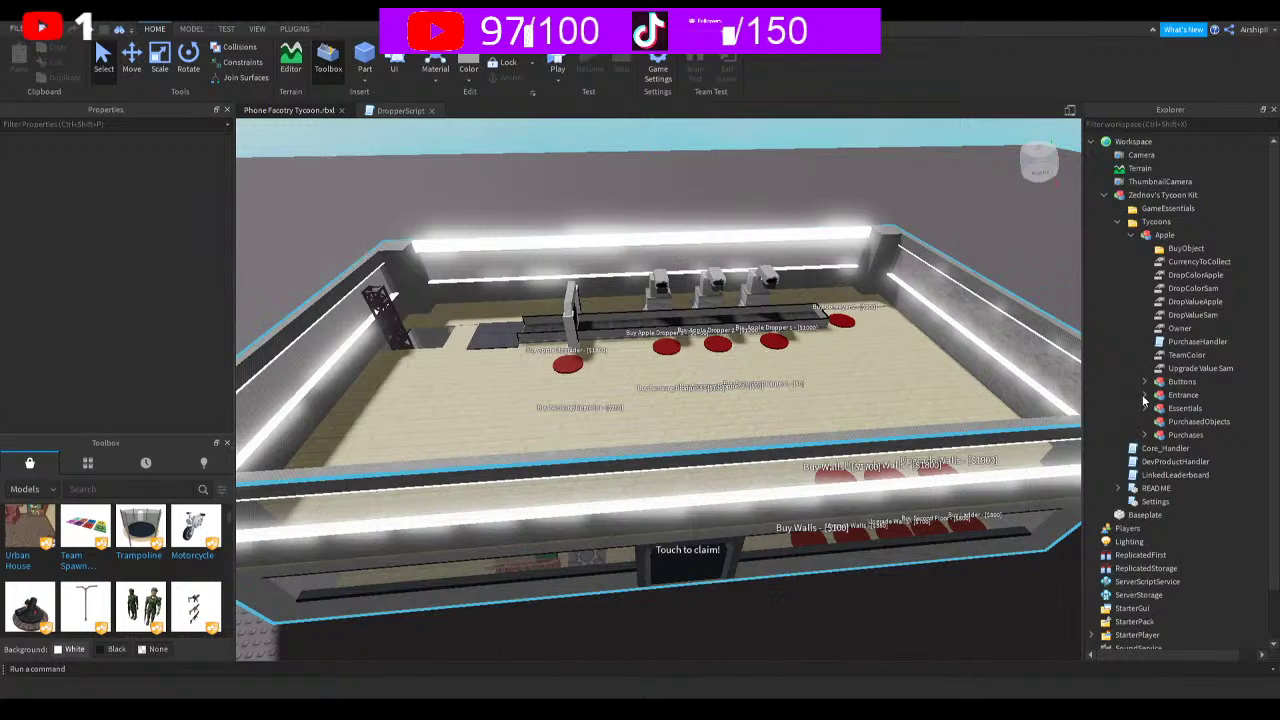
pyautogui.click(1145, 435)
pyautogui.scroll(-2, 1176, 452)
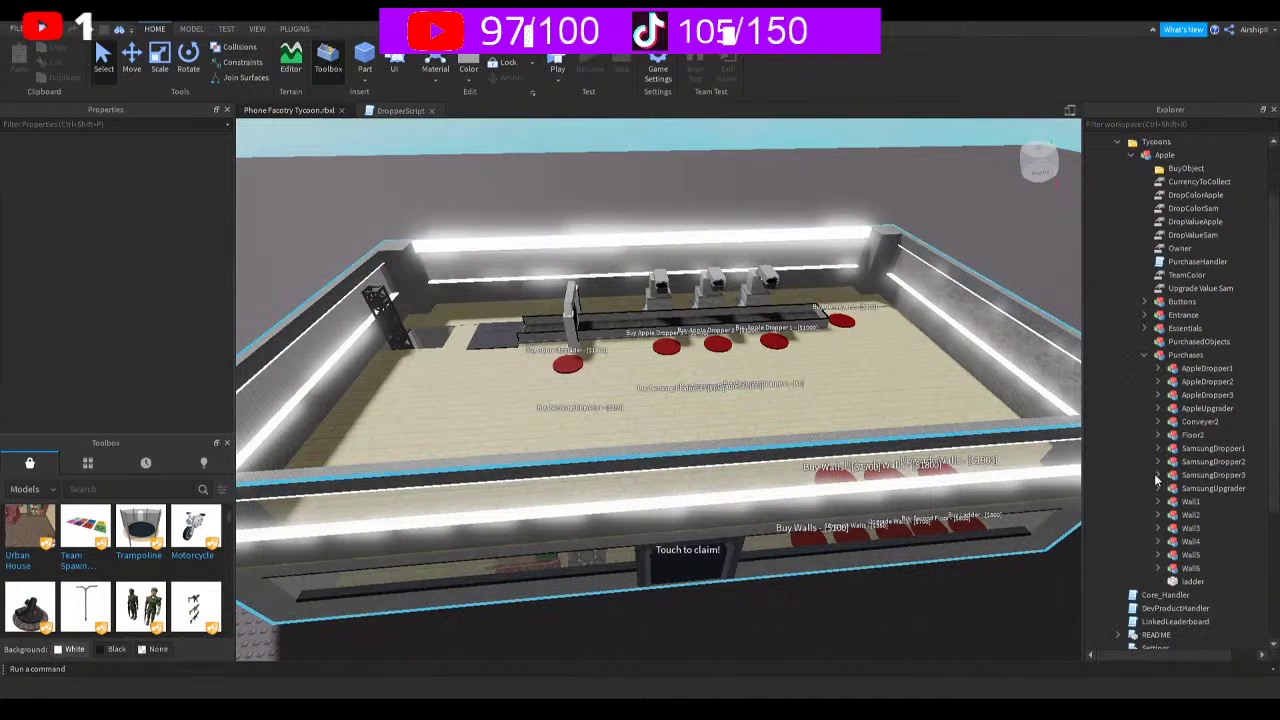
pyautogui.click(1180, 435)
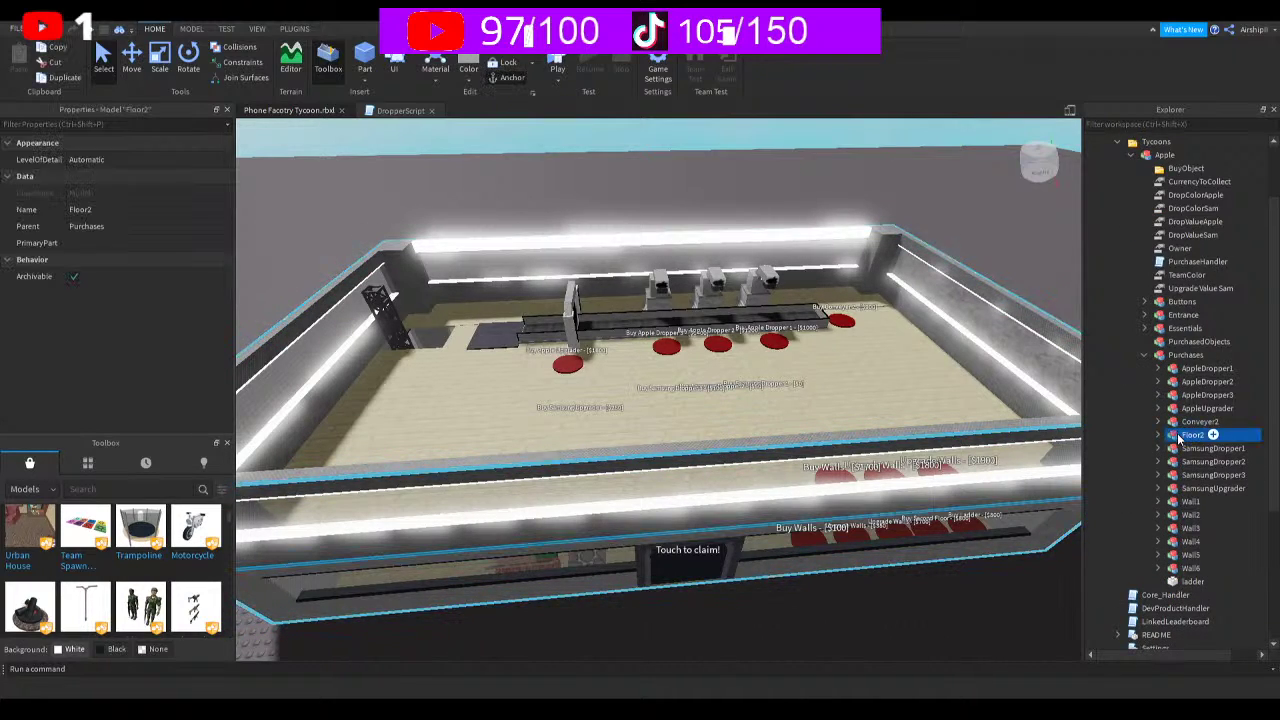
pyautogui.hotkey('ctrl', 'd')
# Raise the duplicated floor vertically so it sits on top of the second-storey walls
pyautogui.moveTo(726, 450); pyautogui.dragTo(724, 444, button='right')
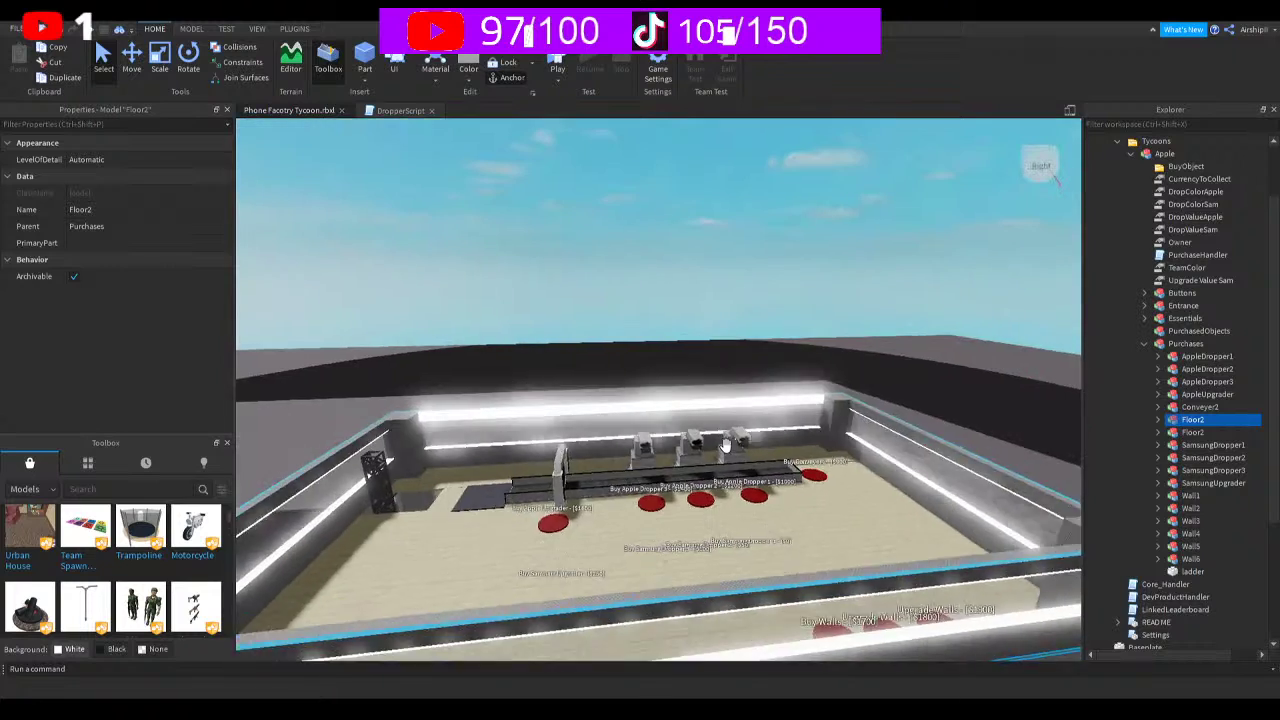
pyautogui.press('s')
pyautogui.press('a')
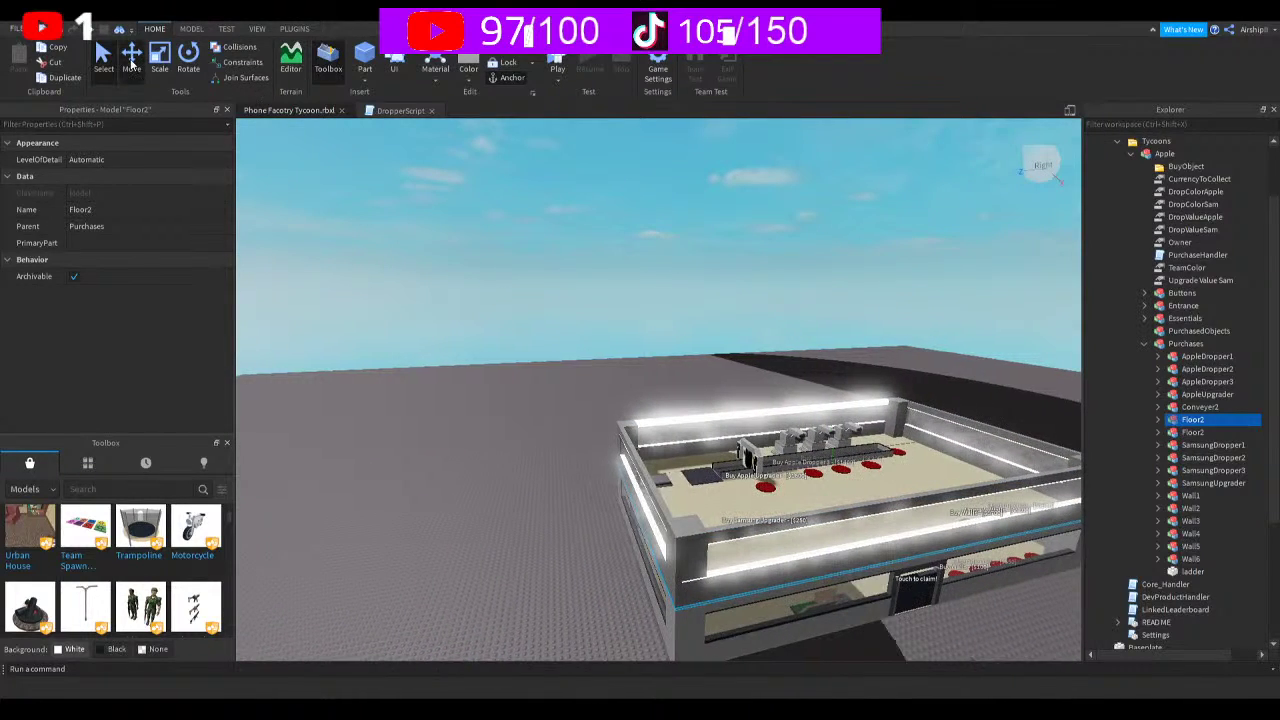
pyautogui.hotkey('ctrl', '2')
pyautogui.moveTo(836, 412); pyautogui.dragTo(857, 348)
pyautogui.scroll(10, 791, 347)
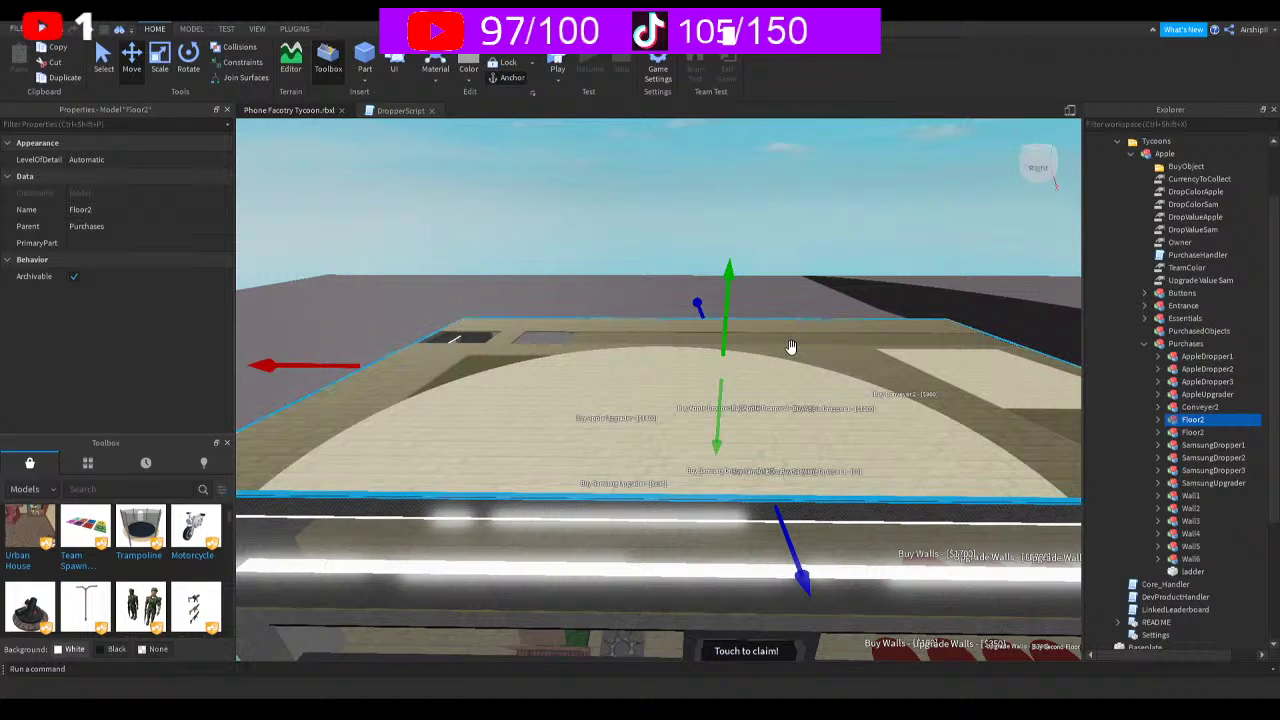
pyautogui.click(790, 348)
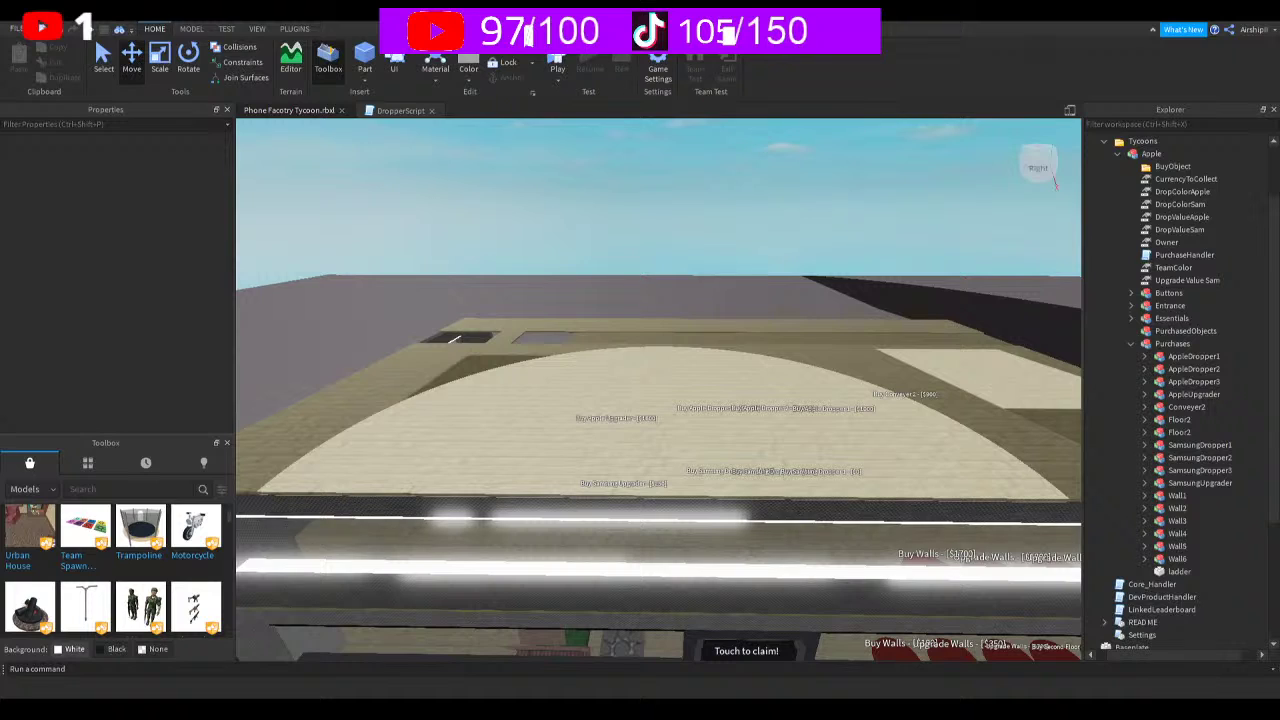
# Playtest the game to inspect the duplicated floor from ground level near the tycoon entrance, and end the test
pyautogui.click(557, 62)
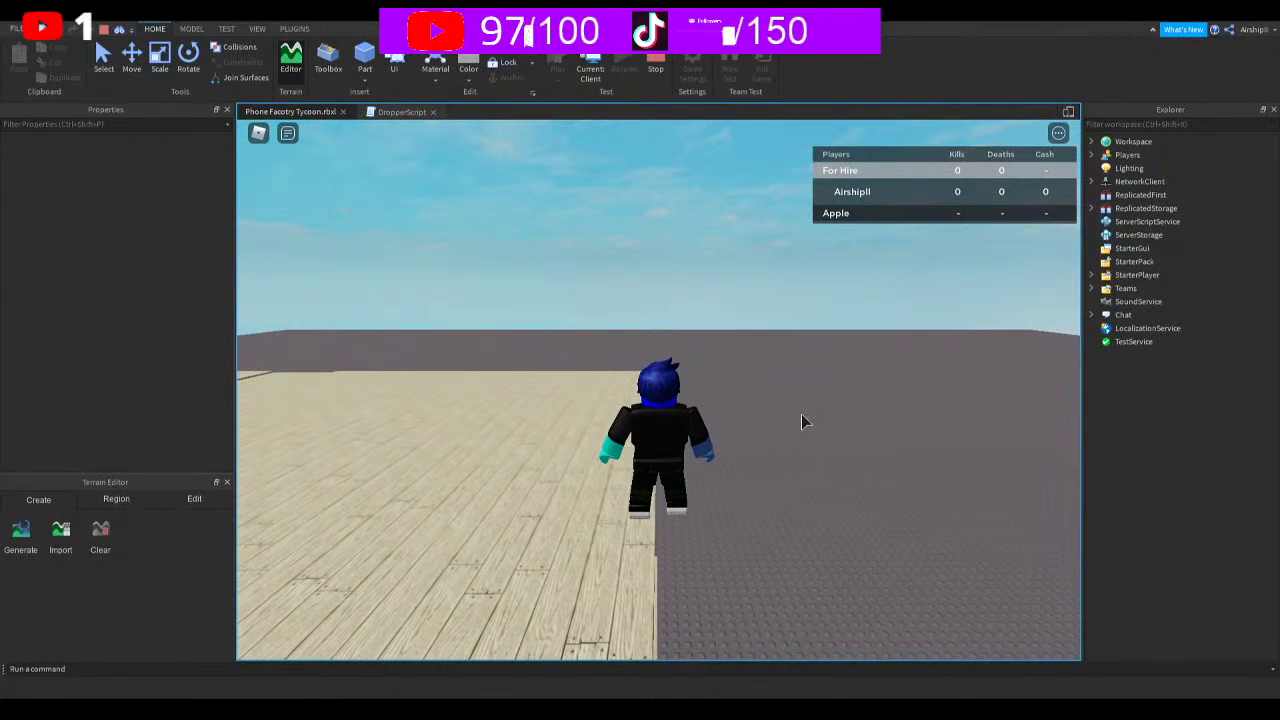
pyautogui.moveTo(802, 416); pyautogui.dragTo(771, 443, button='right')
pyautogui.press('w')
pyautogui.press('w')
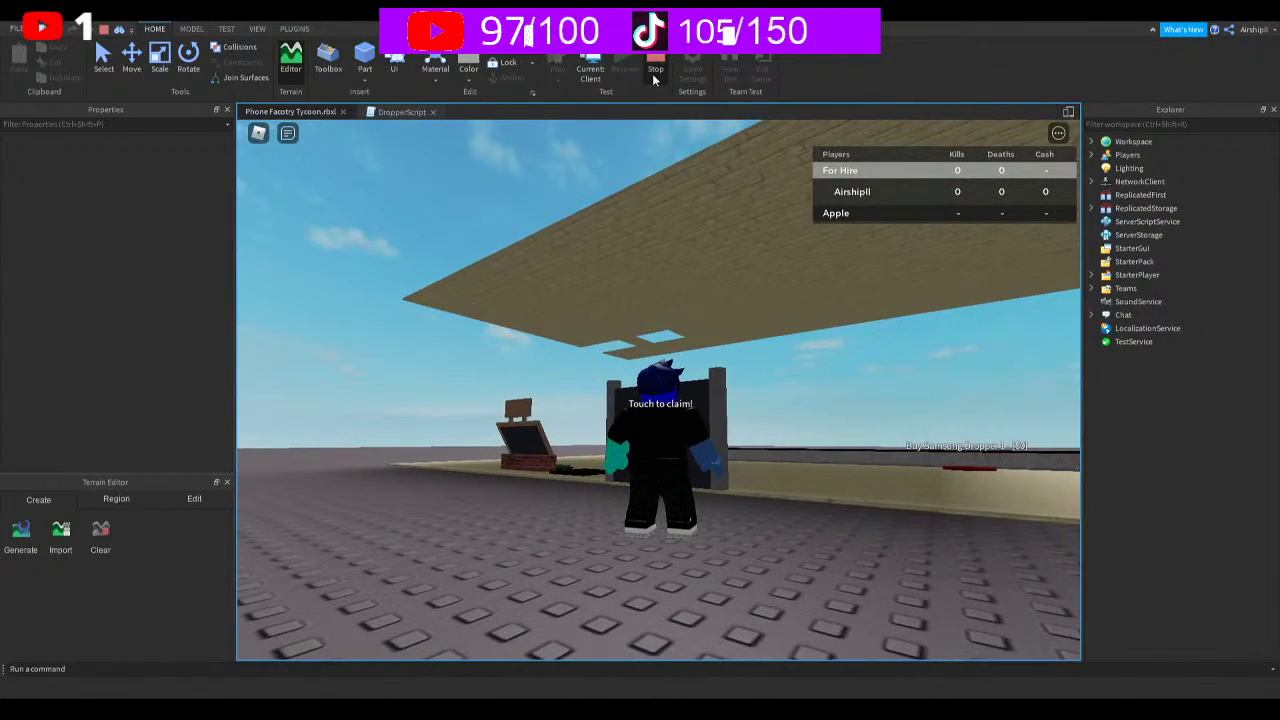
pyautogui.click(652, 73)
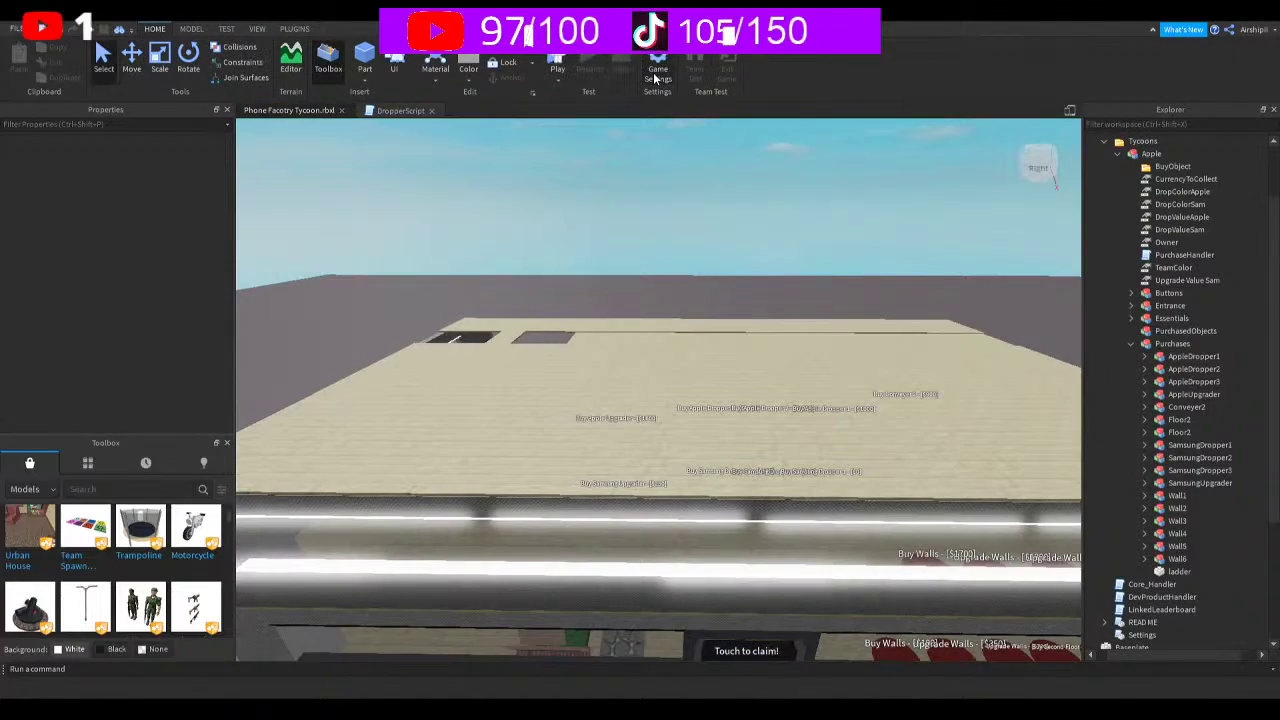
# Rename the upper copy of the Floor2 model in Purchases as Floor3
pyautogui.moveTo(817, 271); pyautogui.dragTo(814, 266, button='right')
pyautogui.press('w')
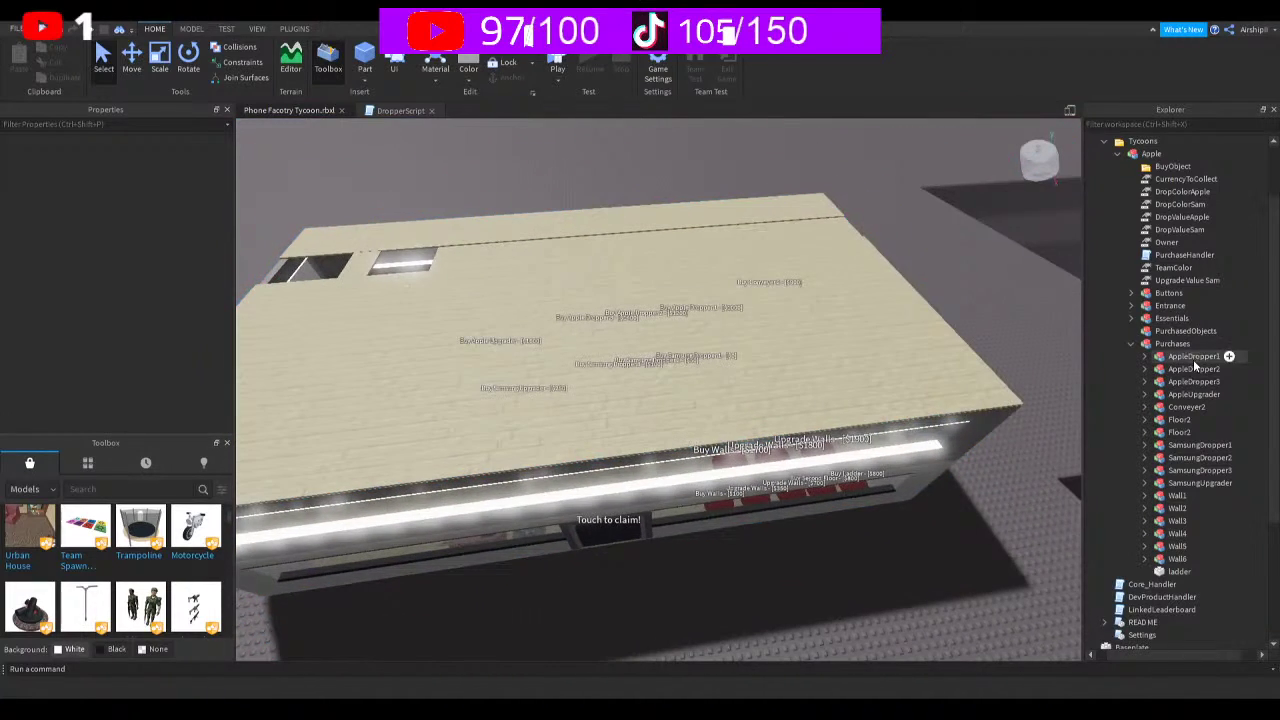
pyautogui.click(1170, 432)
pyautogui.click(1161, 420)
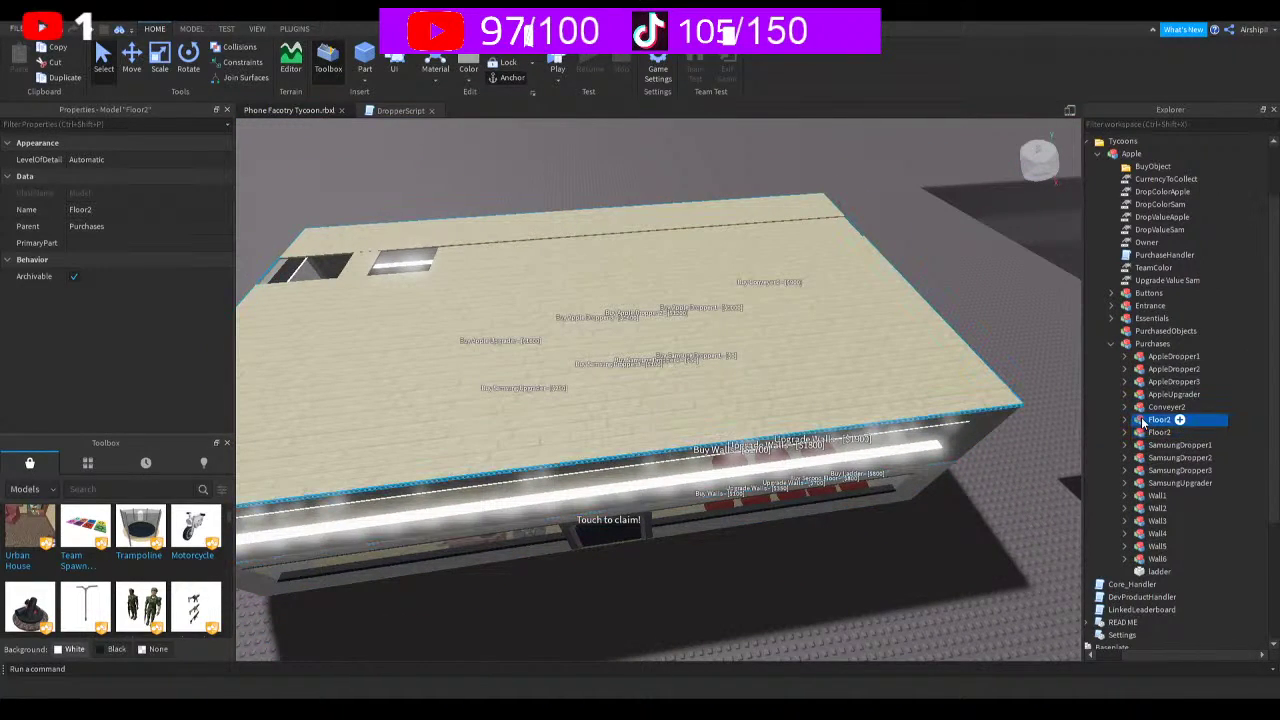
pyautogui.press('F2')
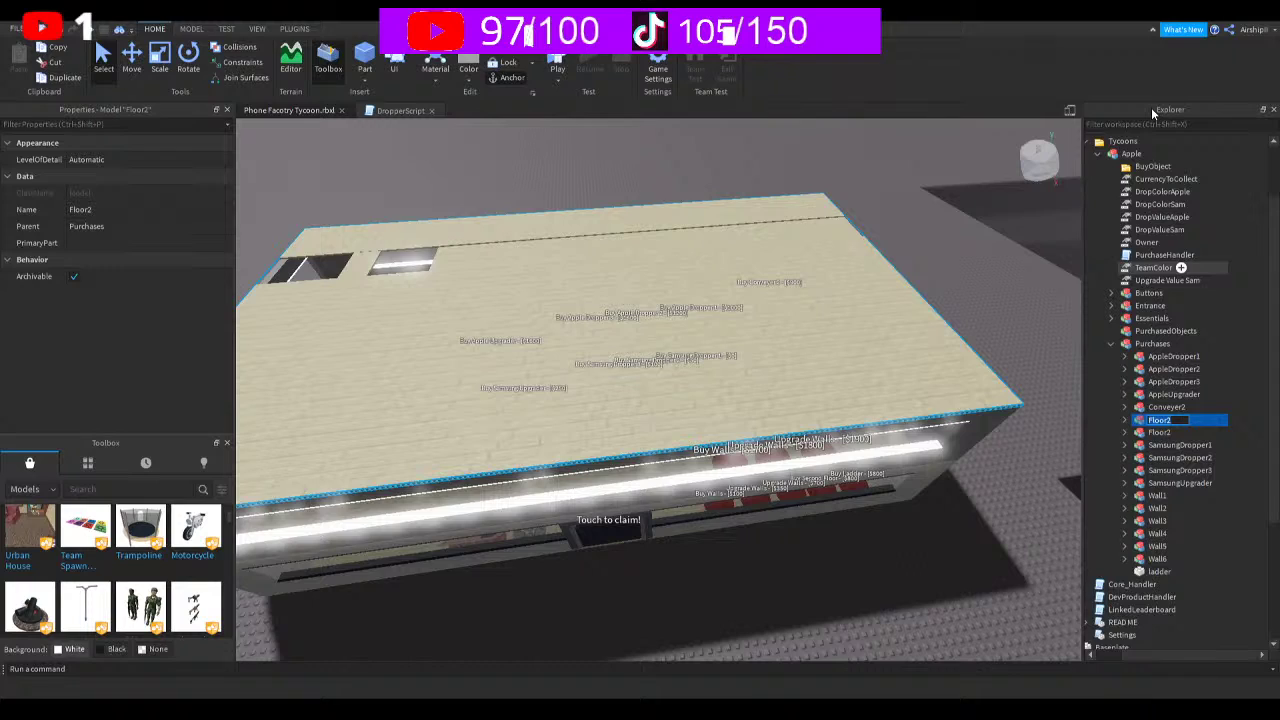
pyautogui.write('3')
pyautogui.press('Return')
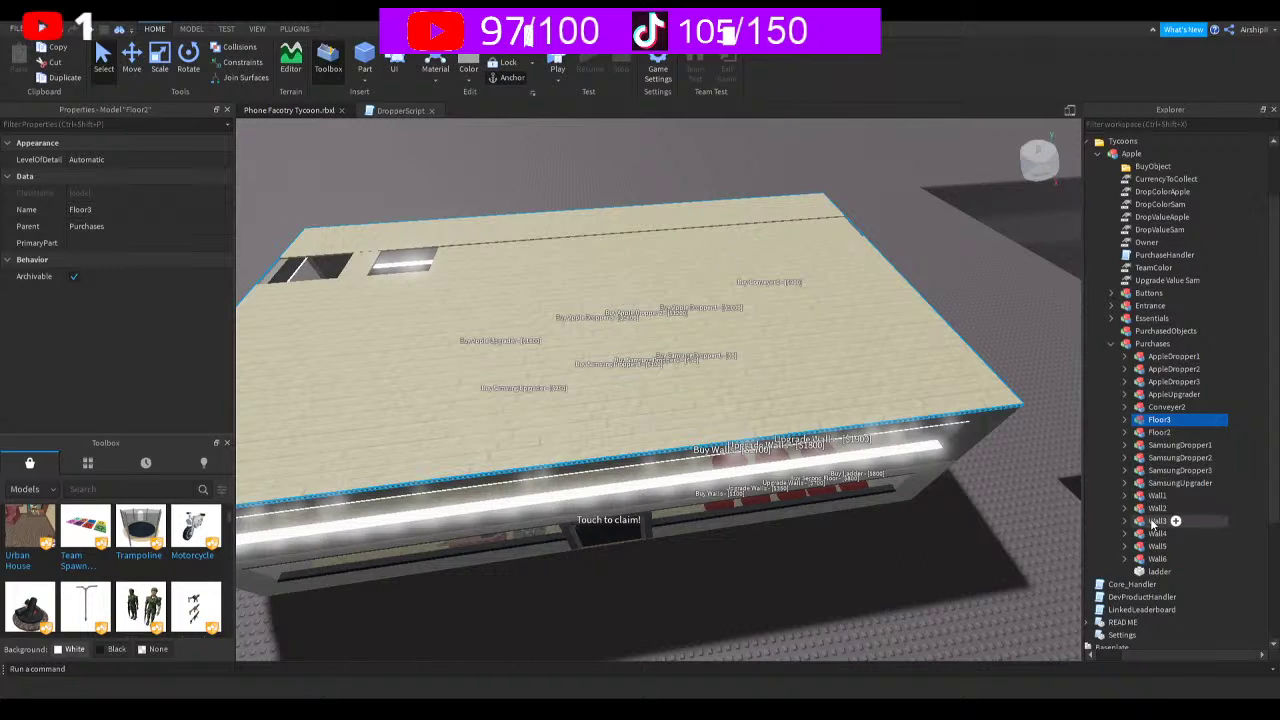
# Duplicate the ladder in Purchases and raise the copy straight up to a Y position of about 27.23
pyautogui.click(1152, 572)
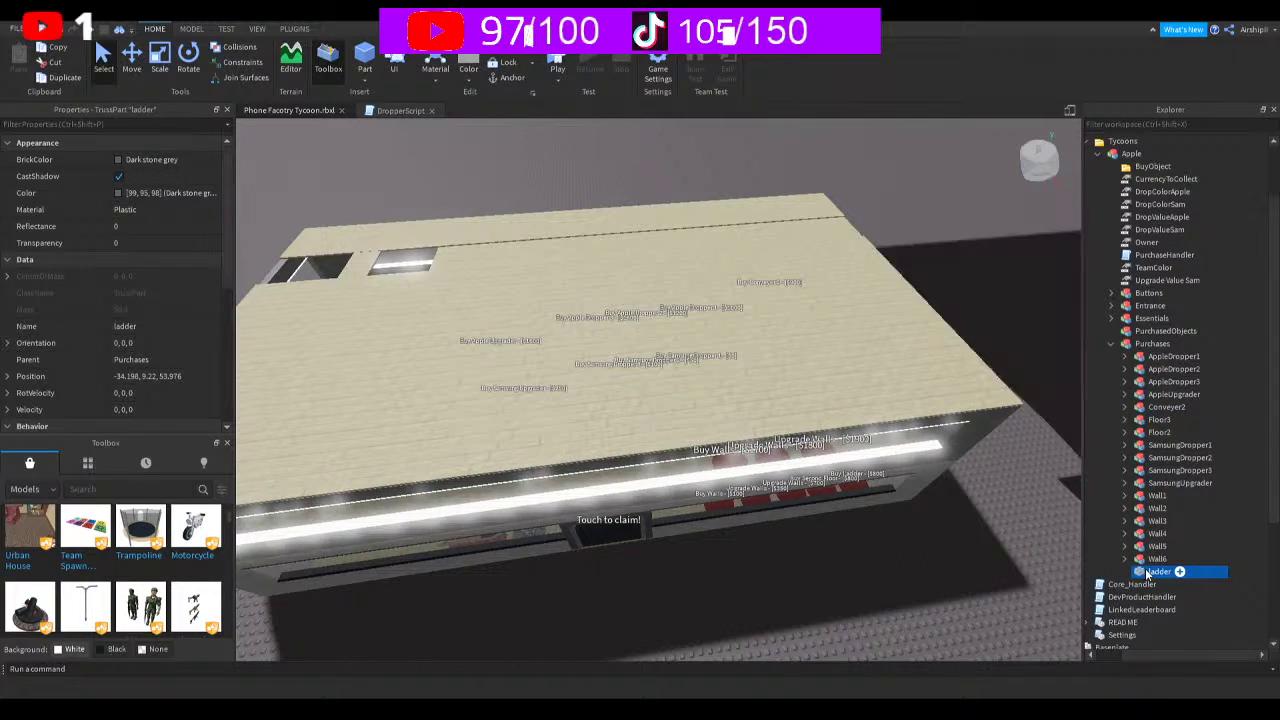
pyautogui.hotkey('ctrl', 'd')
pyautogui.press('f')
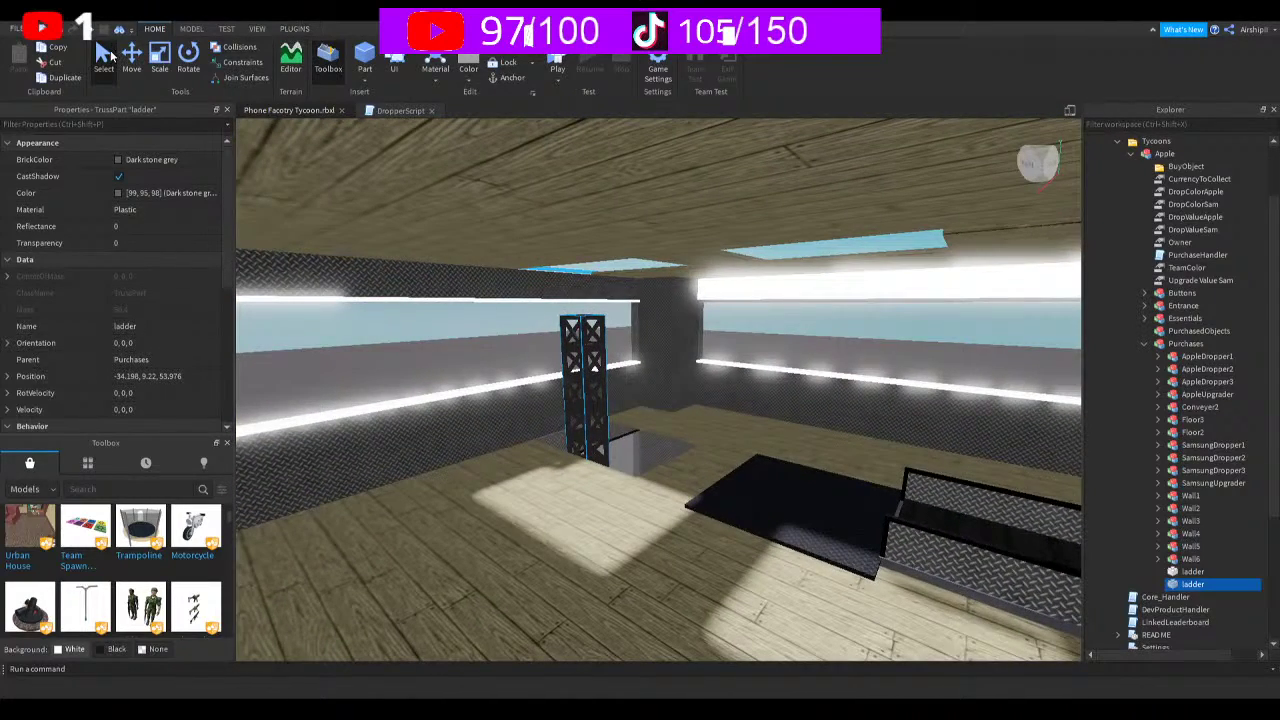
pyautogui.click(135, 75)
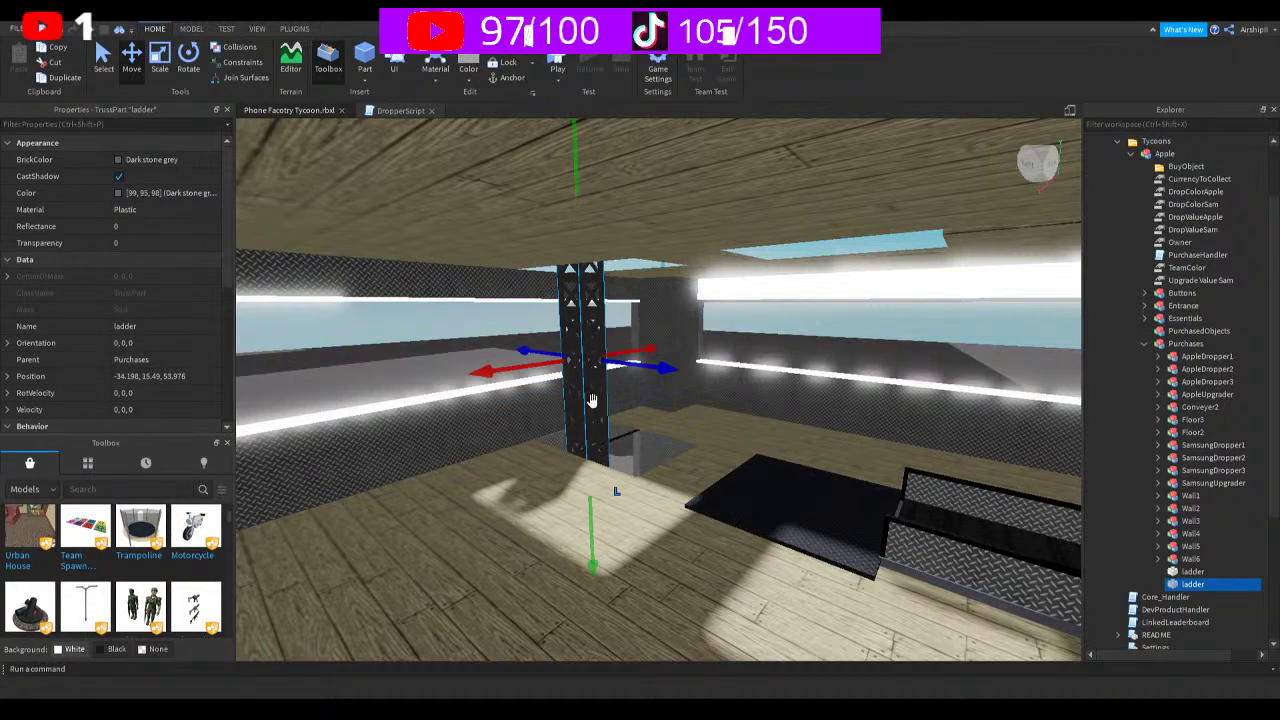
pyautogui.moveTo(592, 545); pyautogui.dragTo(598, 367)
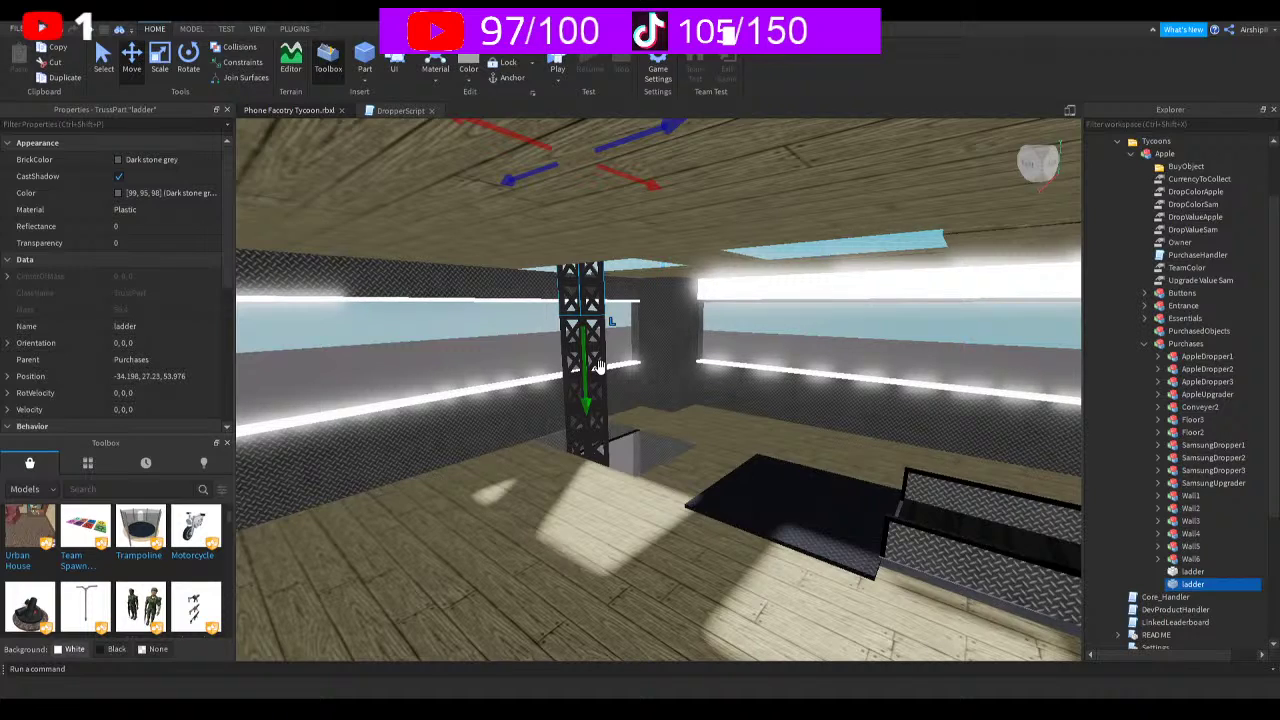
# Rename the raised ladder copy in Purchases as ladder2
pyautogui.doubleClick(1193, 586)
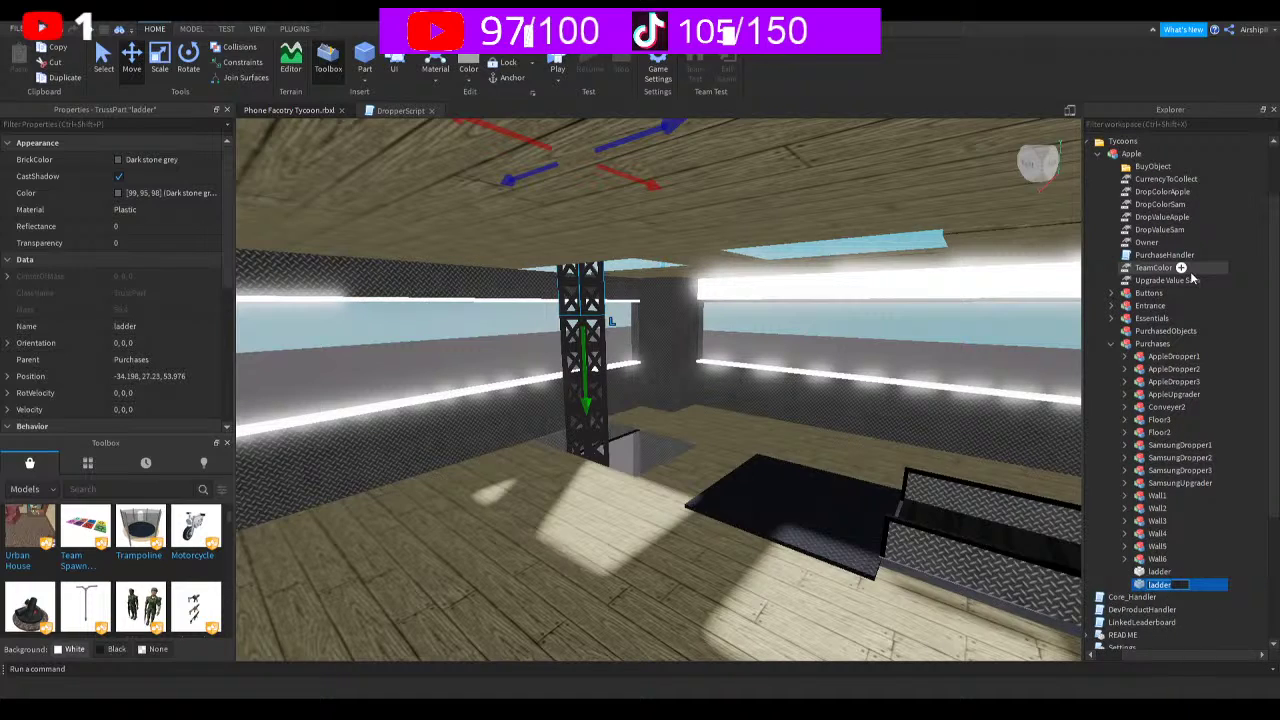
pyautogui.press('End')
pyautogui.write('2')
pyautogui.press('Return')
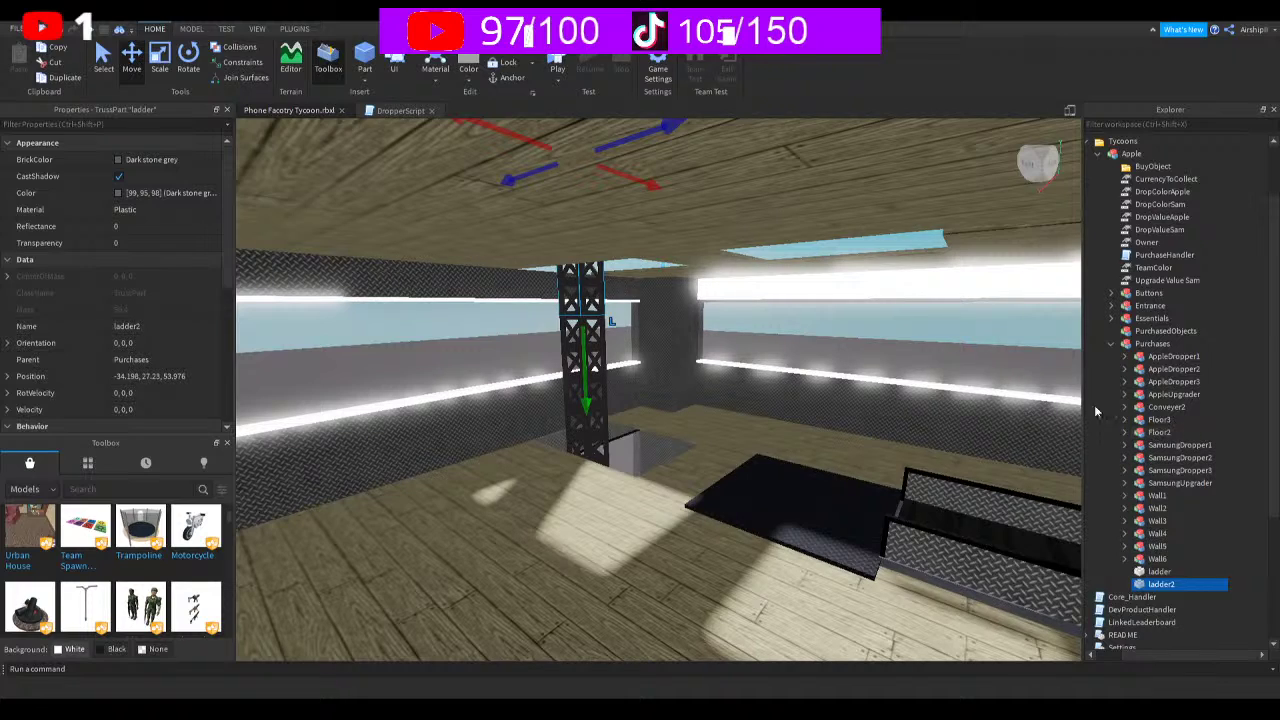
# Duplicate the Conveyer2 model in Purchases and raise the copy straight up until it sits on the third floor
pyautogui.moveTo(1000, 445); pyautogui.dragTo(887, 486, button='right')
pyautogui.press('w')
pyautogui.press('s')
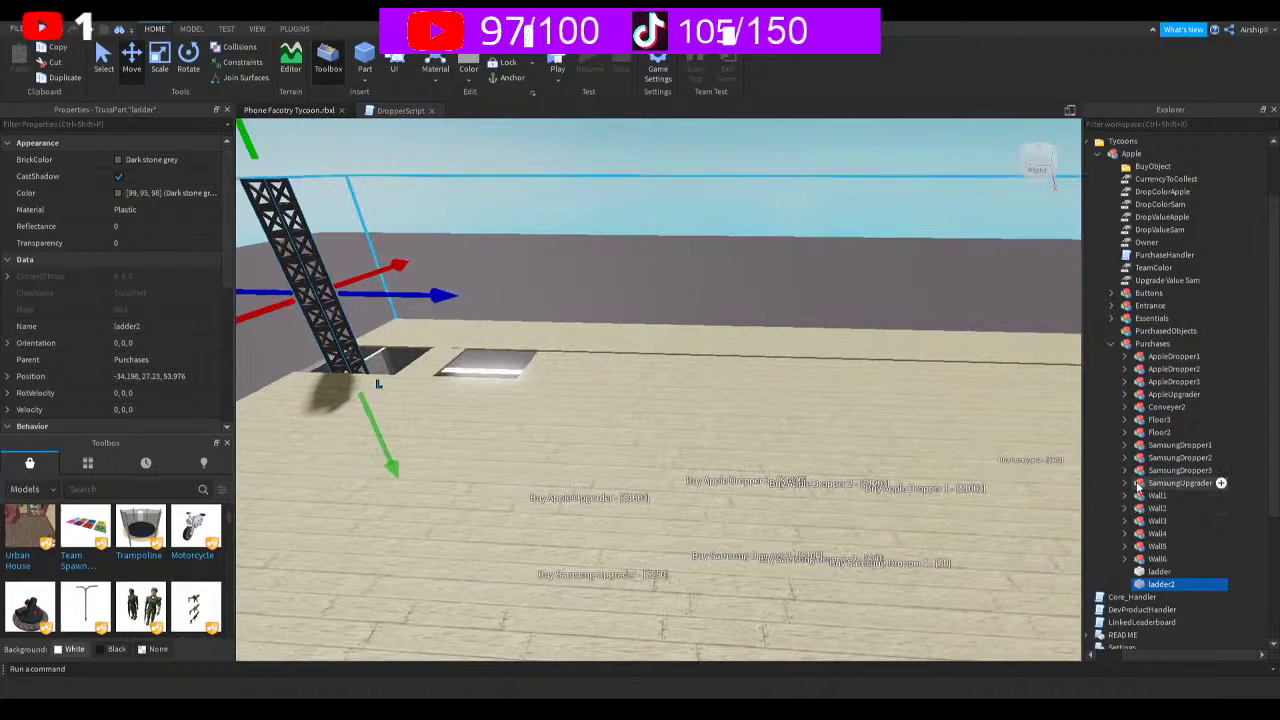
pyautogui.click(1165, 407)
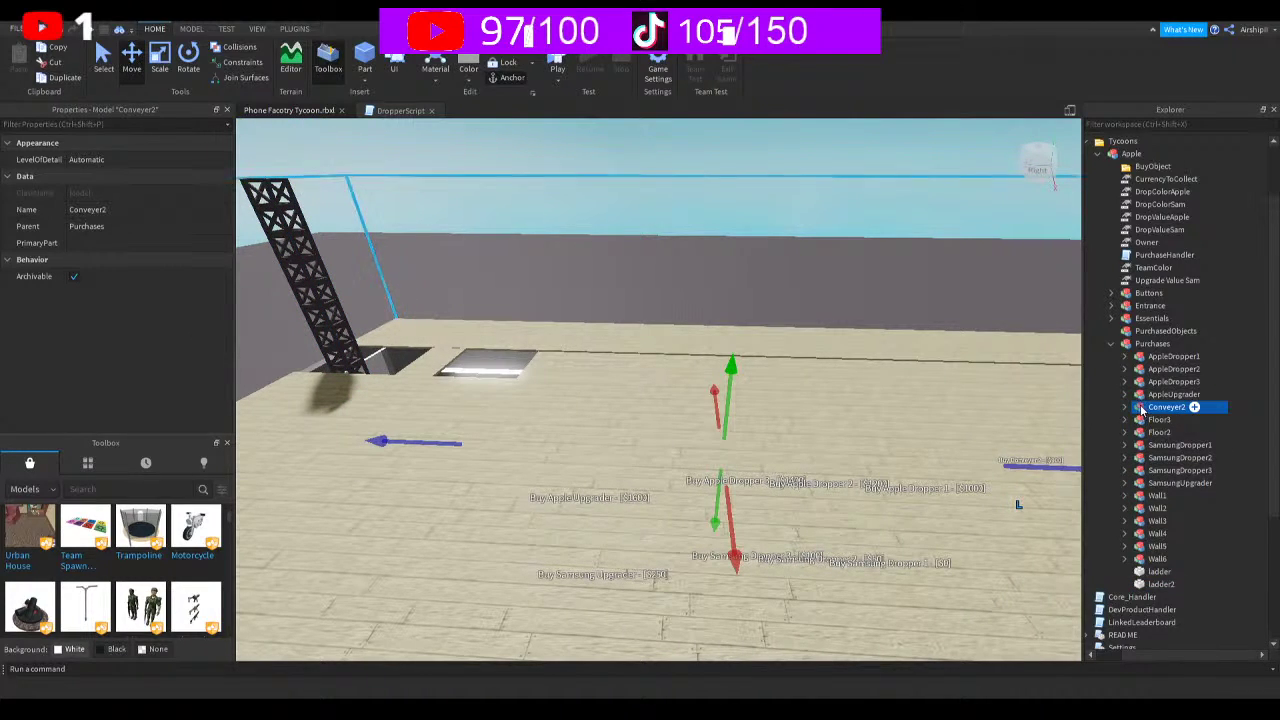
pyautogui.hotkey('ctrl', 'd')
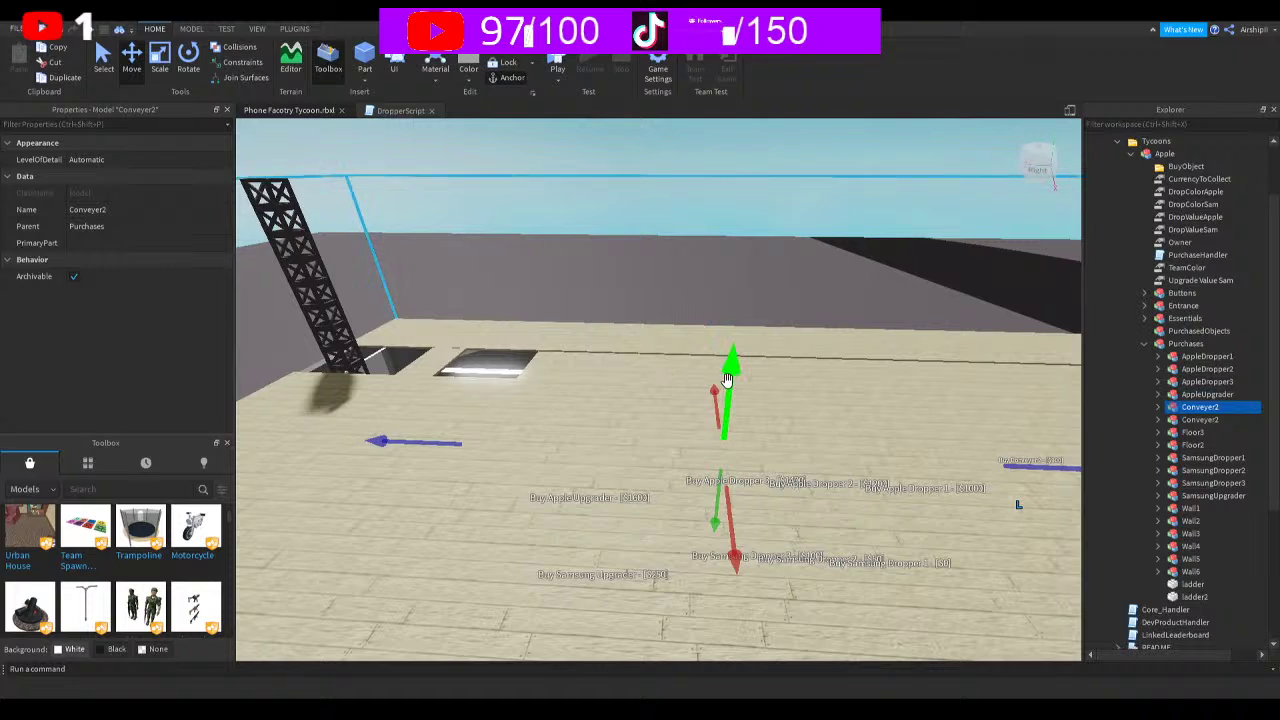
pyautogui.moveTo(730, 365); pyautogui.dragTo(791, 272)
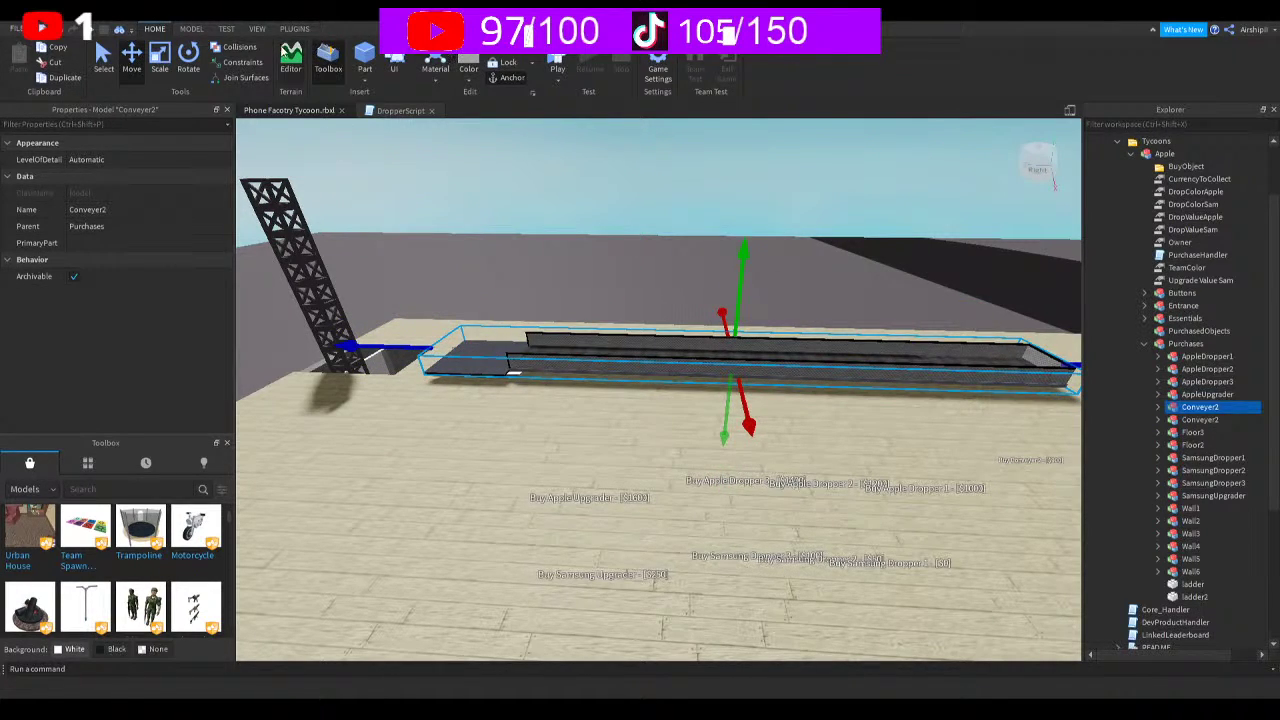
pyautogui.moveTo(743, 262); pyautogui.dragTo(742, 280)
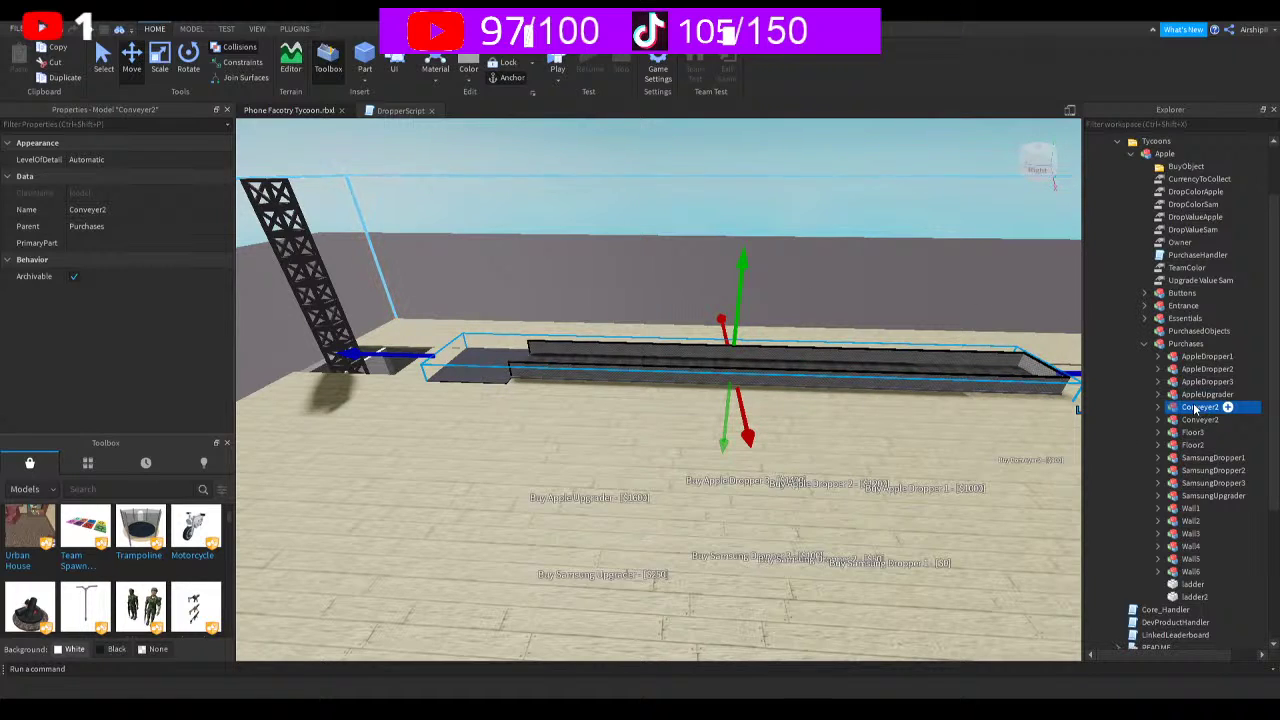
# Rename the raised conveyor copy in Purchases as Conveyer3
pyautogui.hscroll(2, 1210, 400)
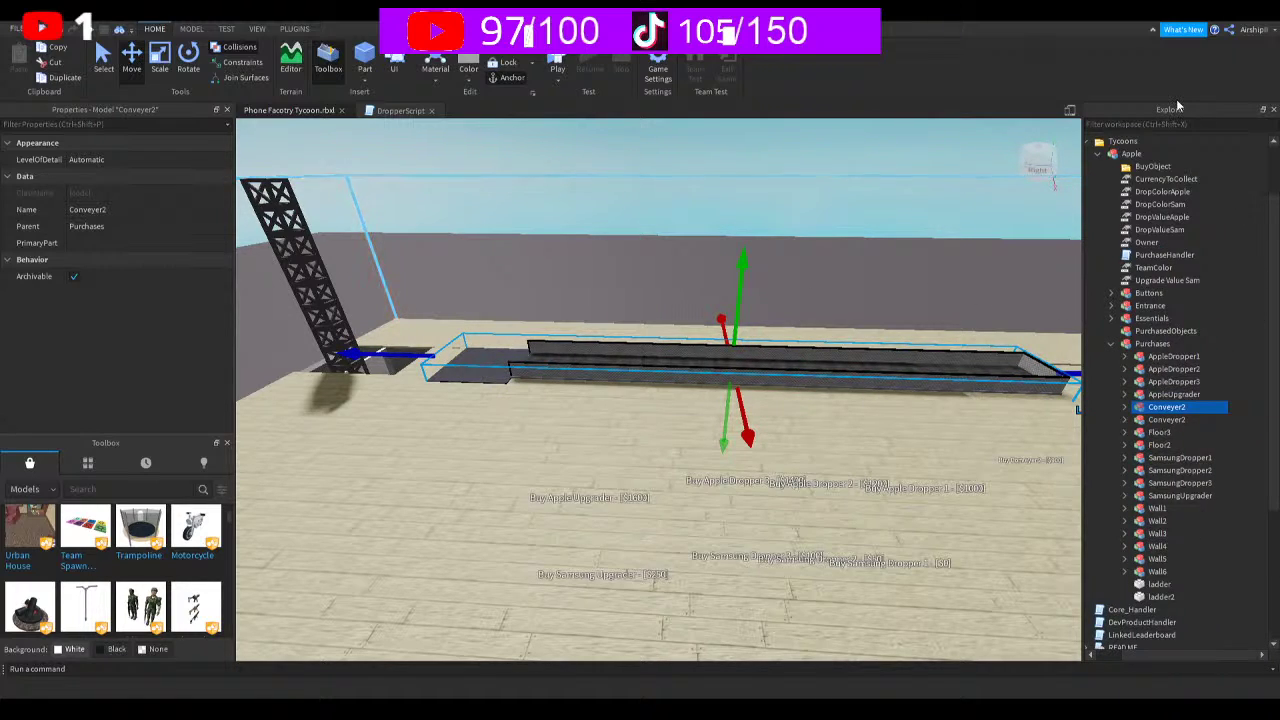
pyautogui.press('F2')
pyautogui.write('Conveyer3')
pyautogui.press('Return')
# Find the flat smoky grey plate at the ladder end of Conveyer3, outside its ConveyerArea group, and delete it
pyautogui.moveTo(575, 450); pyautogui.dragTo(629, 443, button='right')
pyautogui.click(1124, 407)
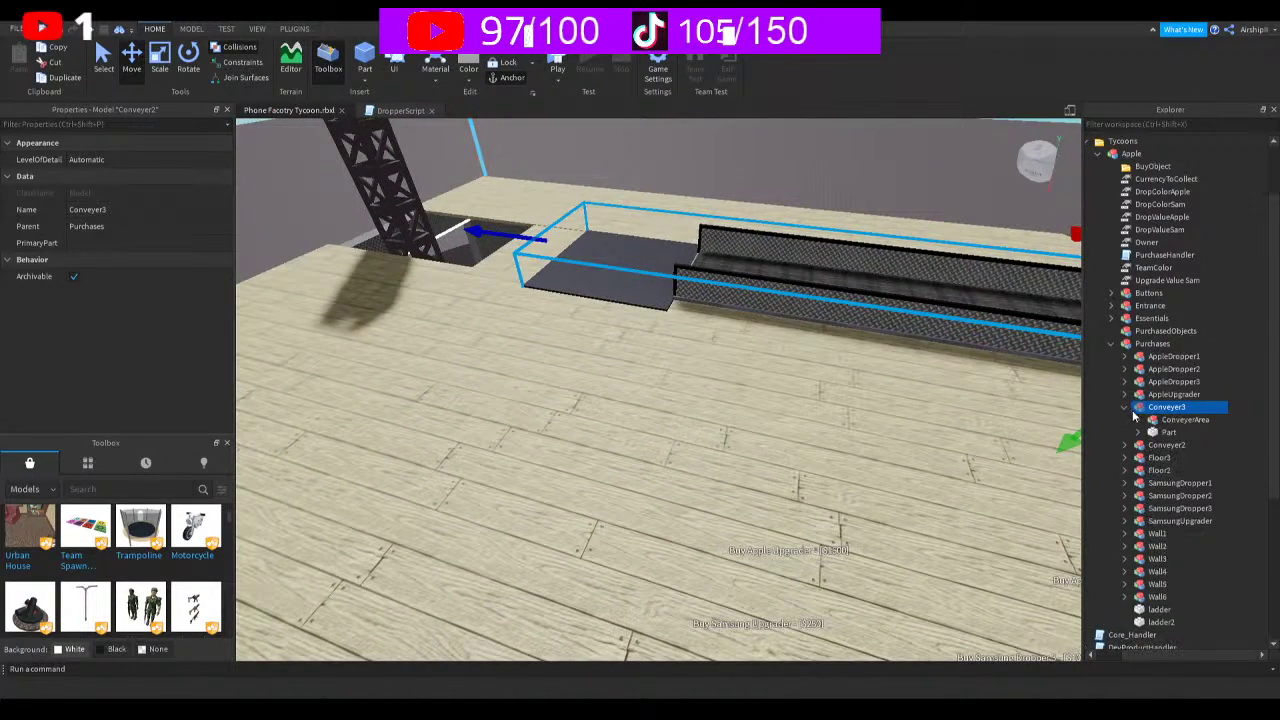
pyautogui.click(1137, 420)
pyautogui.click(1167, 432)
pyautogui.click(1169, 445)
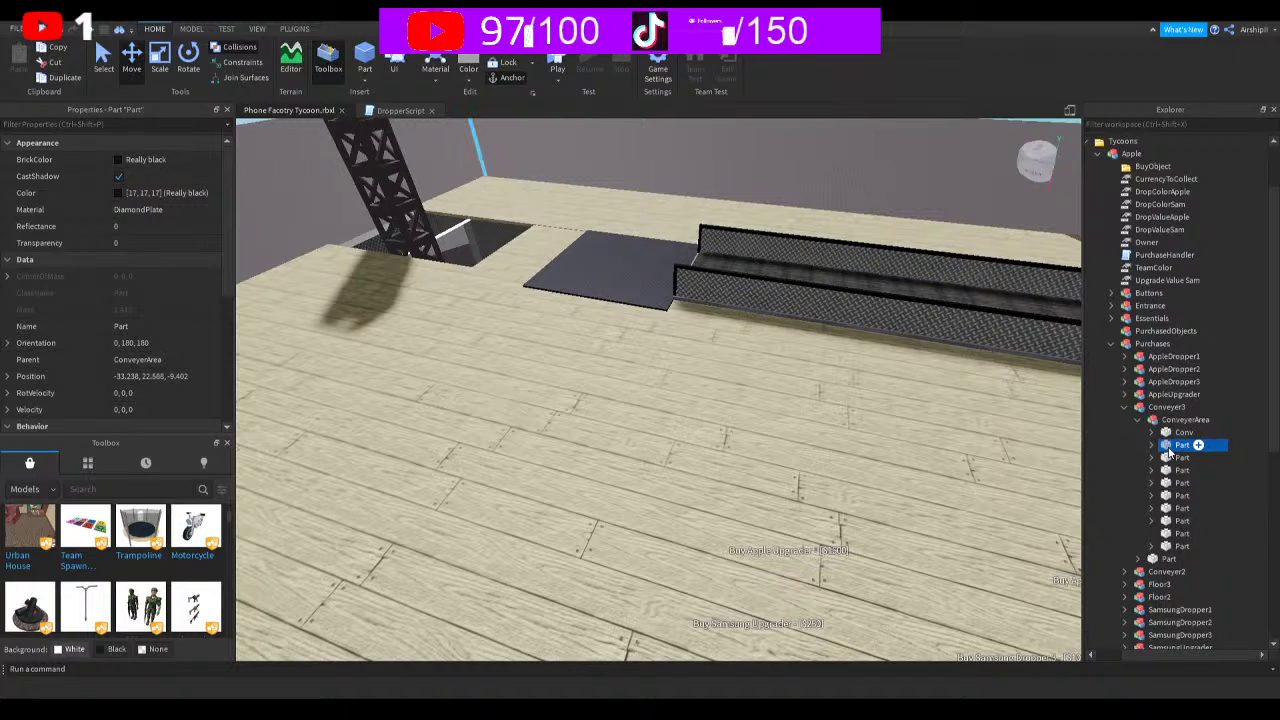
pyautogui.press('Down')
pyautogui.press('Down')
pyautogui.press('Down')
pyautogui.press('Down')
pyautogui.press('Down')
pyautogui.press('Down')
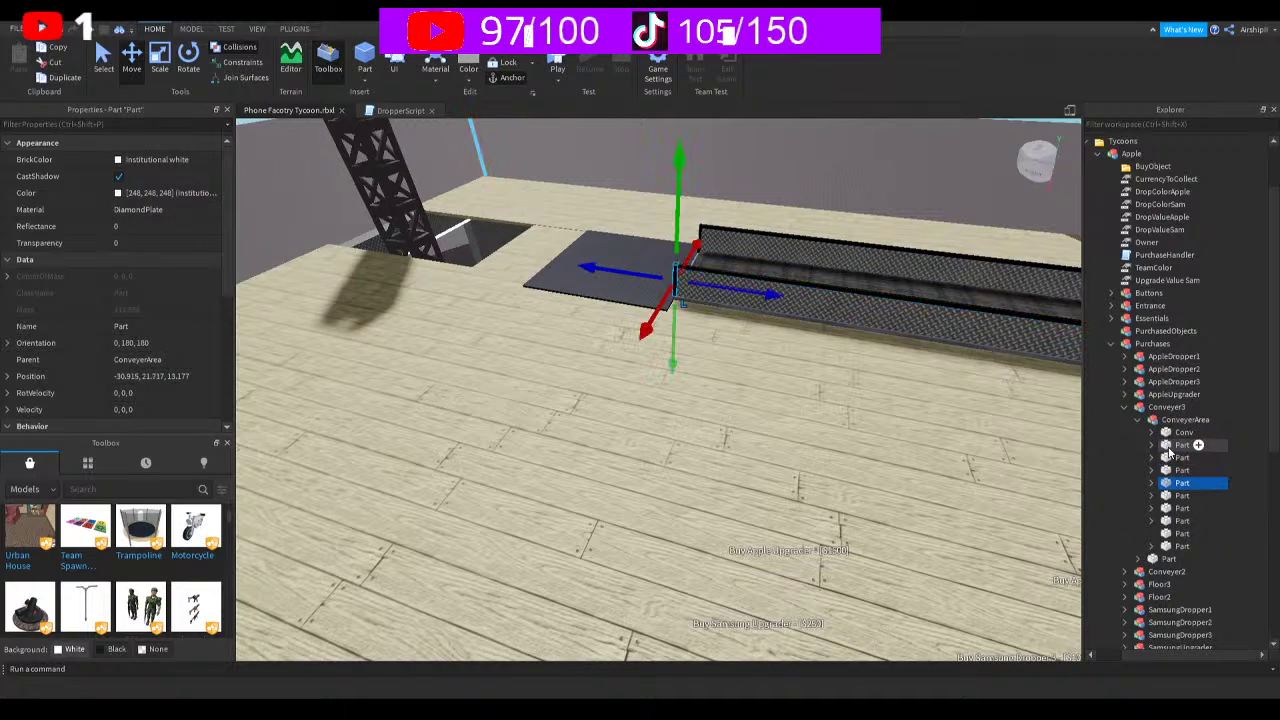
pyautogui.press('Down')
pyautogui.press('Down')
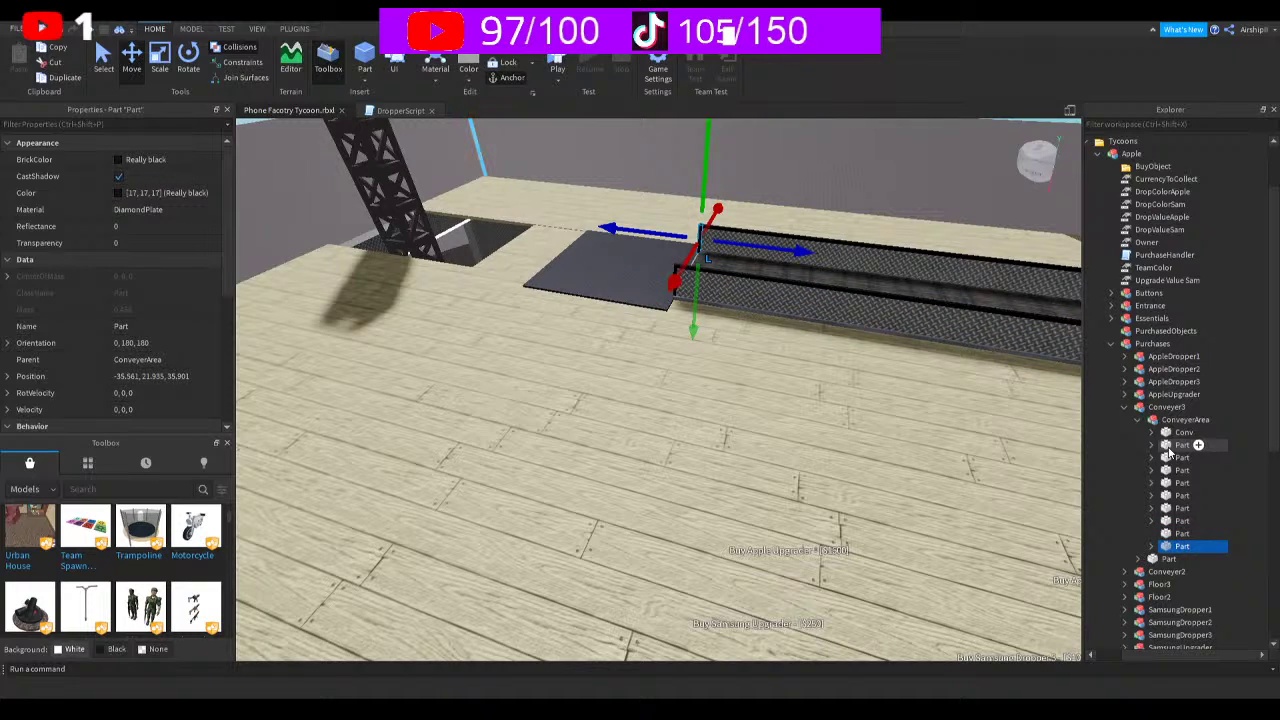
pyautogui.press('Down')
pyautogui.press('Delete')
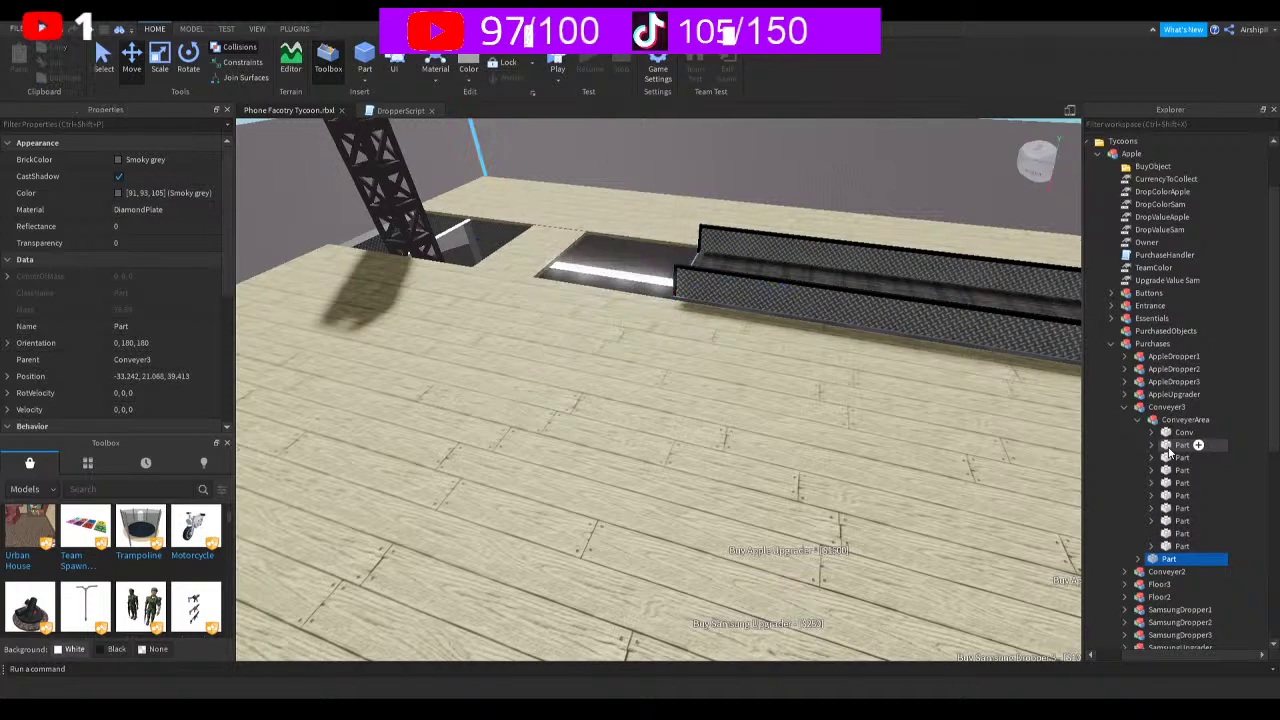
# Delete the matching flat end plate, the loose Part outside ConveyerArea, from Conveyer2 on the second floor
pyautogui.moveTo(777, 391); pyautogui.dragTo(777, 391, button='right')
pyautogui.scroll(4, 777, 391)
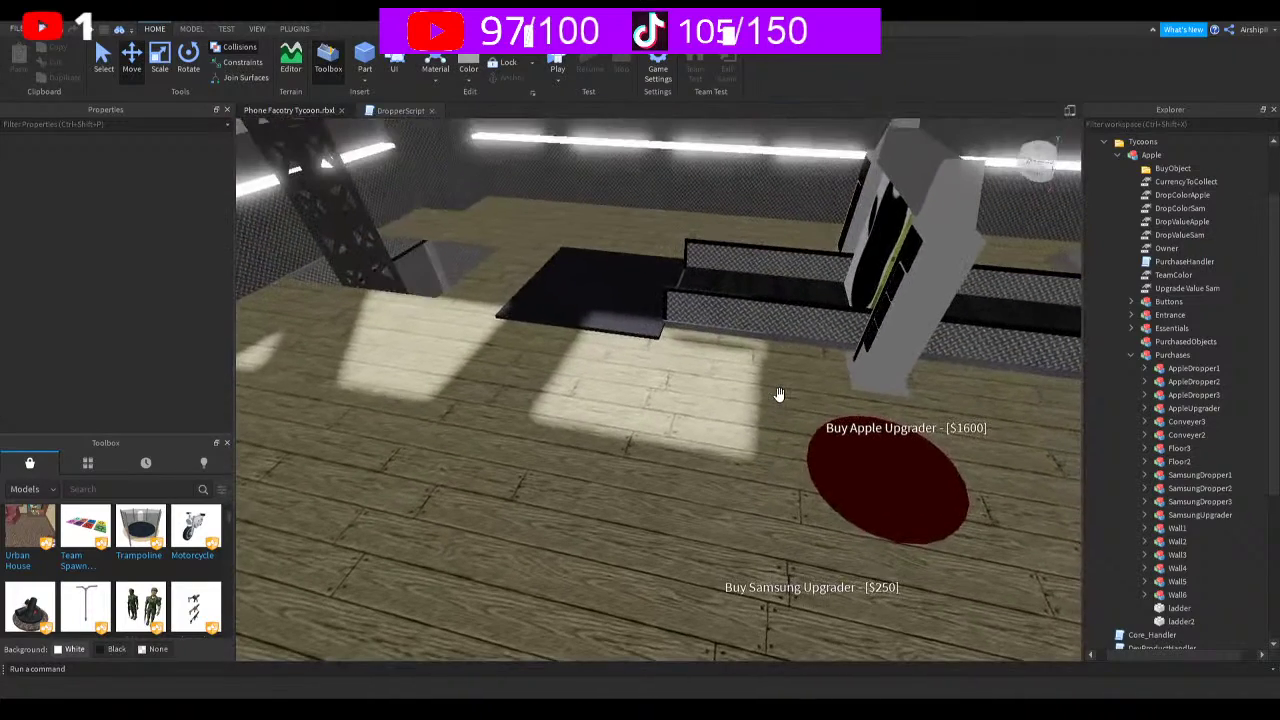
pyautogui.click(1145, 435)
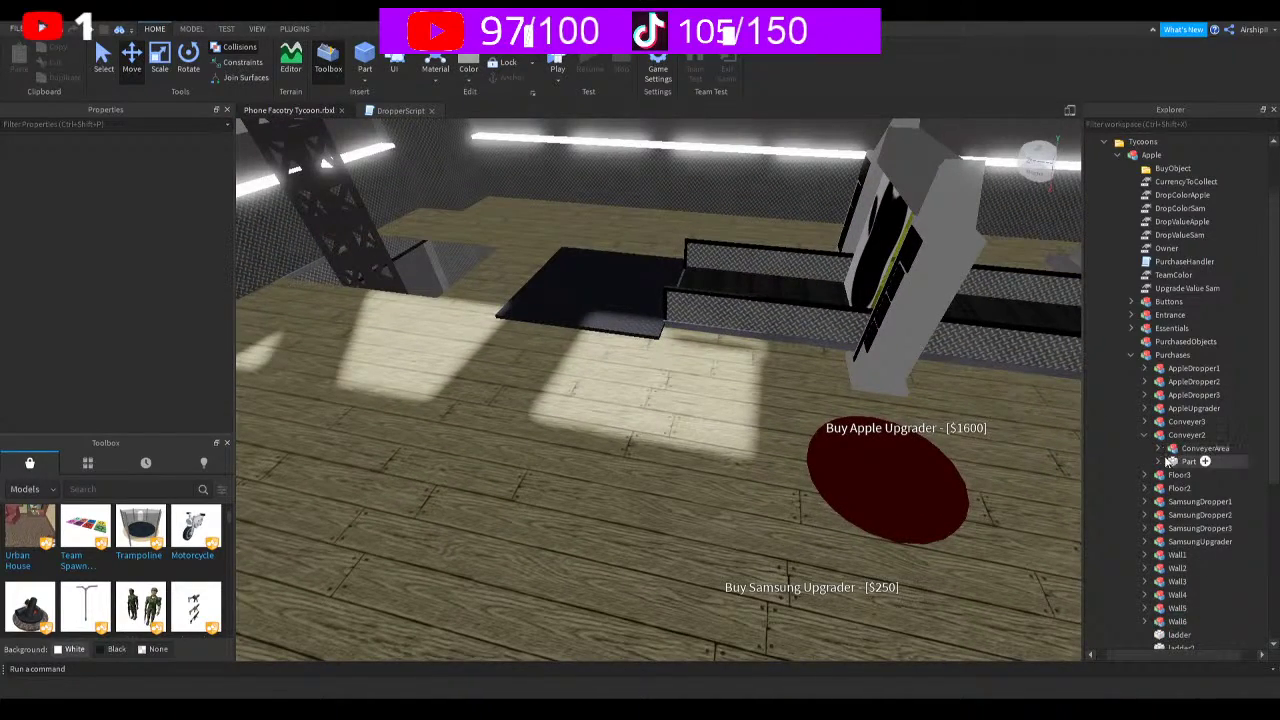
pyautogui.click(1180, 461)
pyautogui.press('Delete')
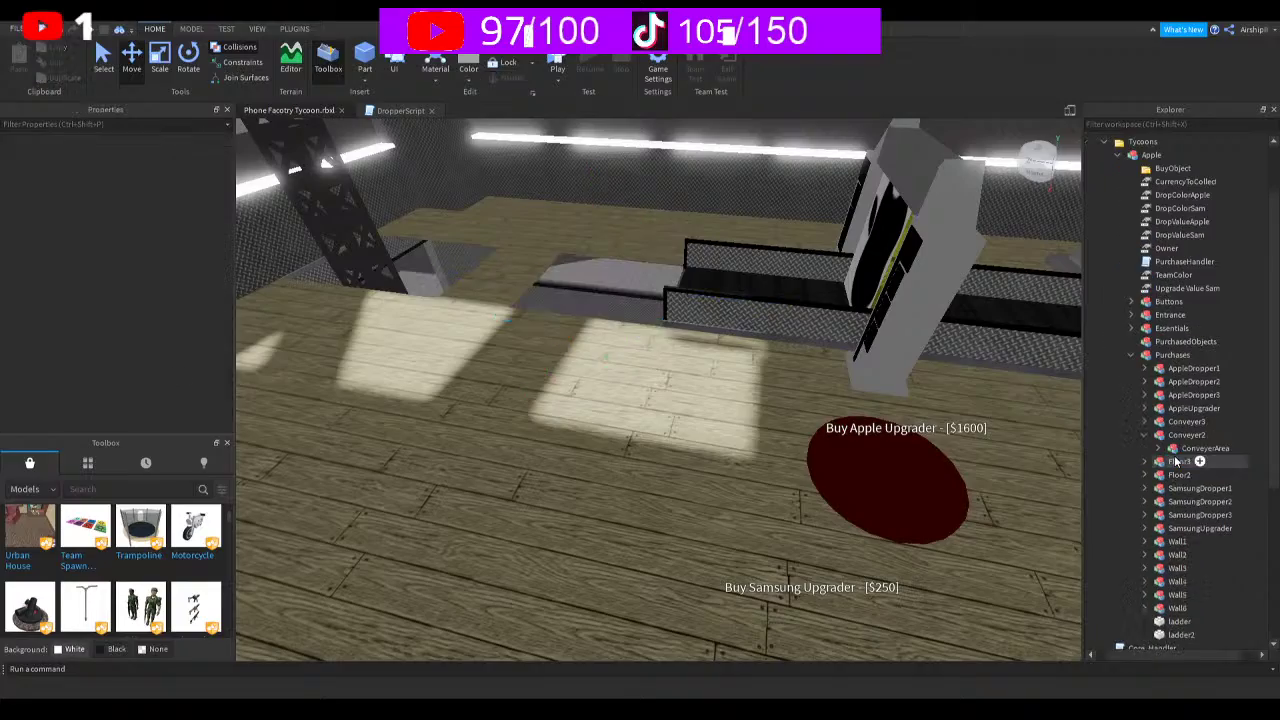
# Duplicate the Buy Second Floor button, raise the copy to the second floor and line it up beside the Upgrade Walls - [$1900] button
pyautogui.moveTo(797, 434)
pyautogui.mouseDown(button='right')
pyautogui.moveTo(793, 445)
pyautogui.moveTo(800, 421)
pyautogui.mouseUp(button='right')
pyautogui.press('w')
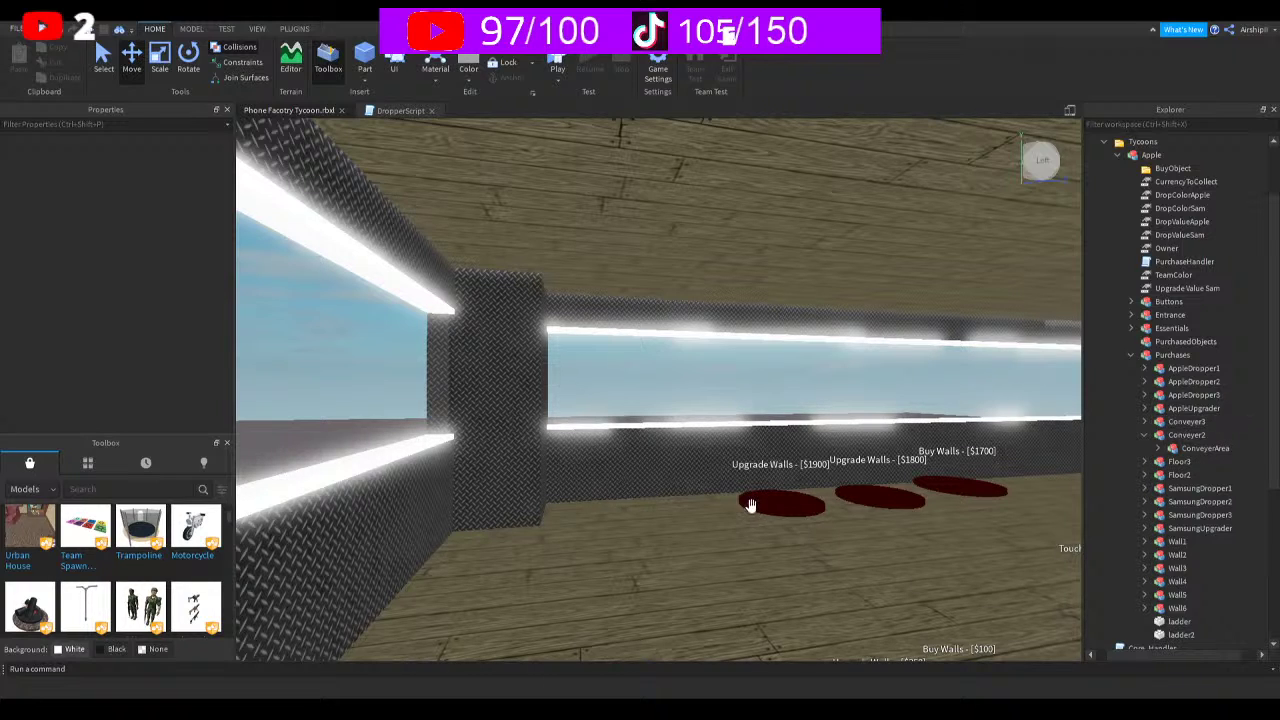
pyautogui.moveTo(751, 507); pyautogui.dragTo(751, 507, button='right')
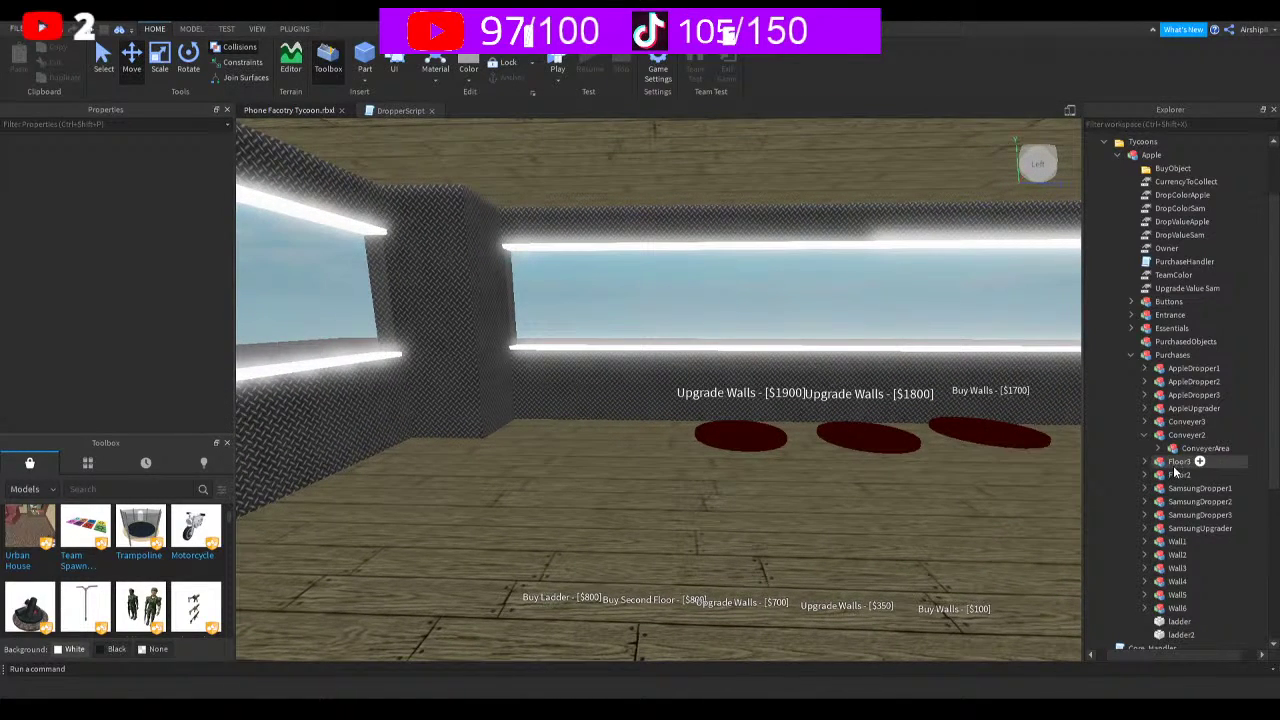
pyautogui.click(1145, 435)
pyautogui.click(1132, 302)
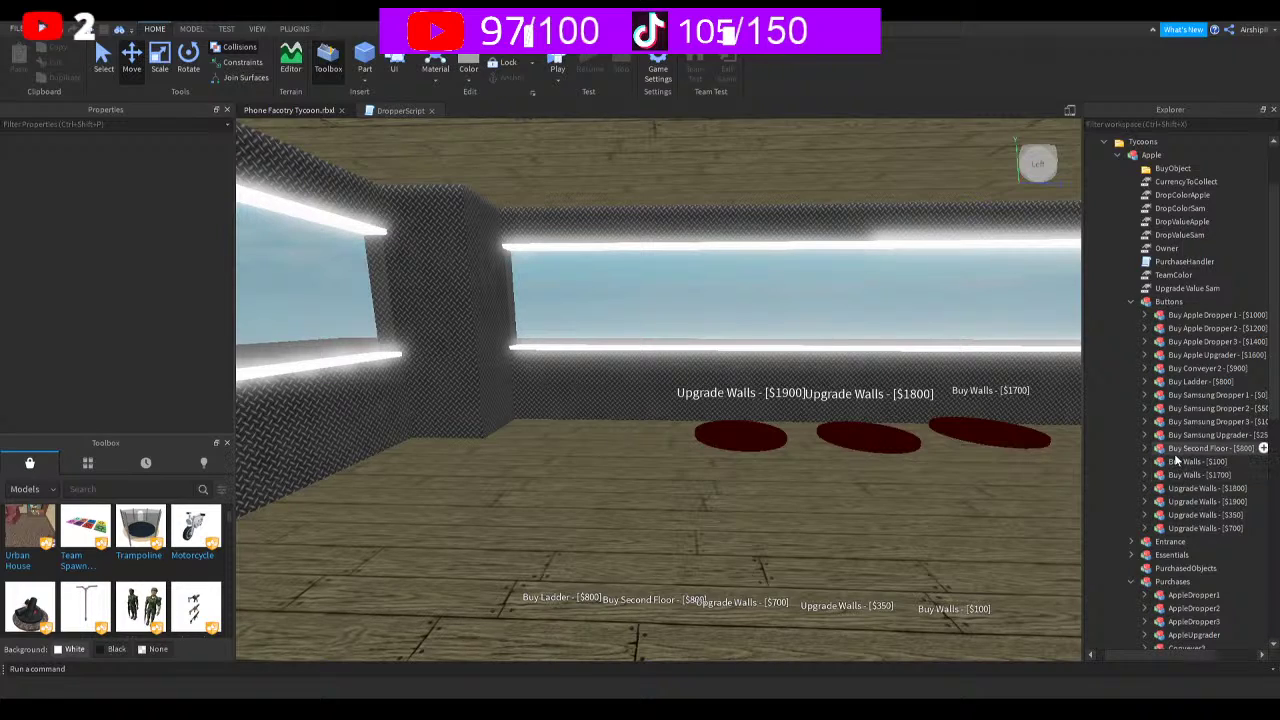
pyautogui.click(1205, 448)
pyautogui.hotkey('ctrl', 'd')
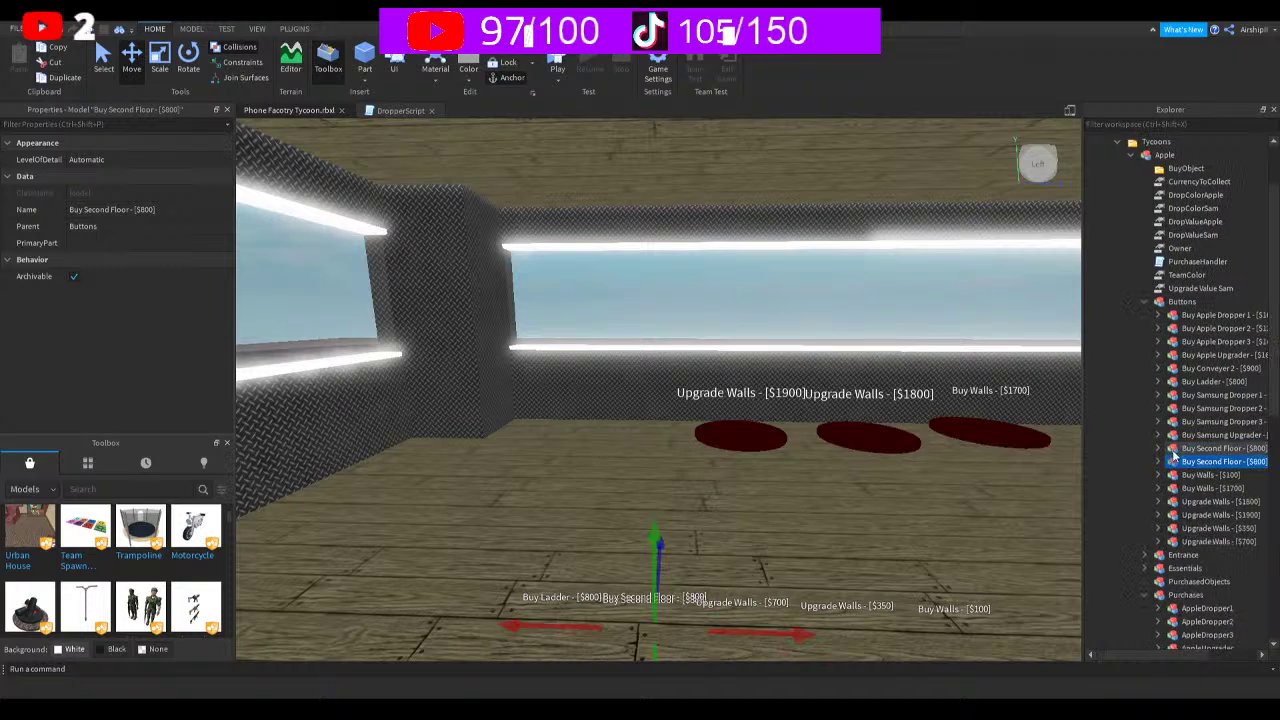
pyautogui.moveTo(643, 538); pyautogui.dragTo(765, 341)
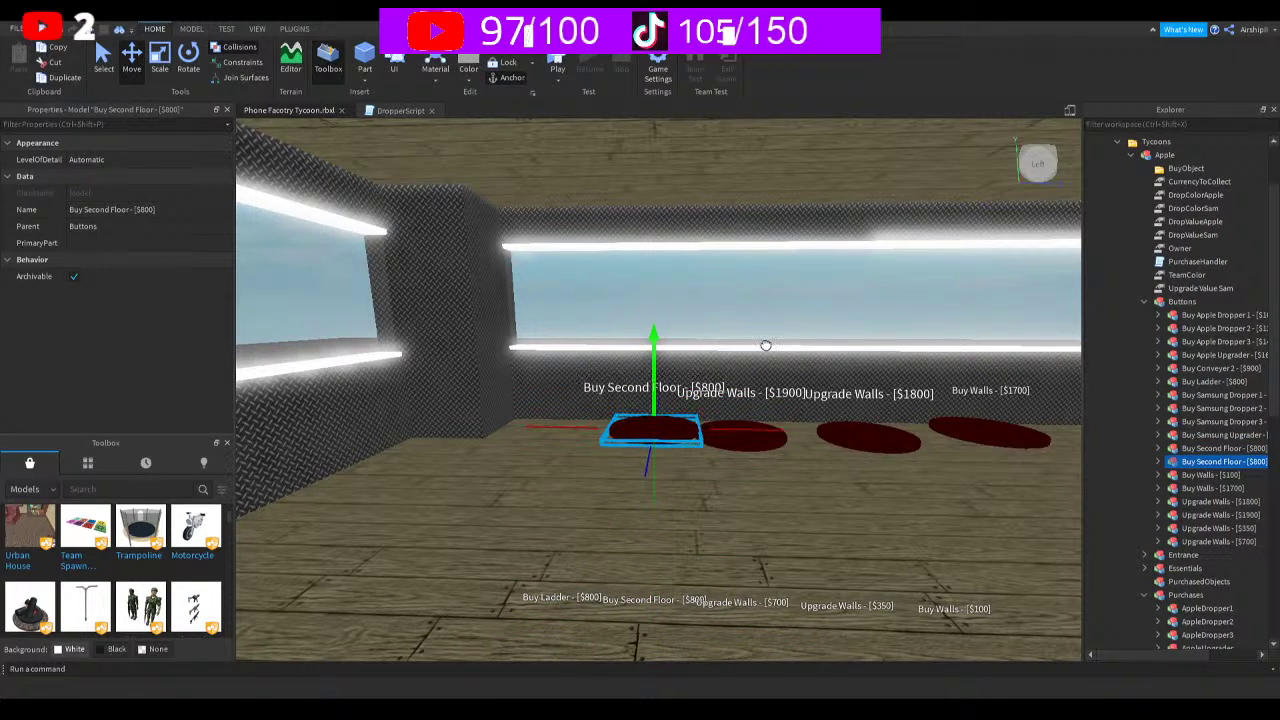
pyautogui.moveTo(527, 427); pyautogui.dragTo(480, 418)
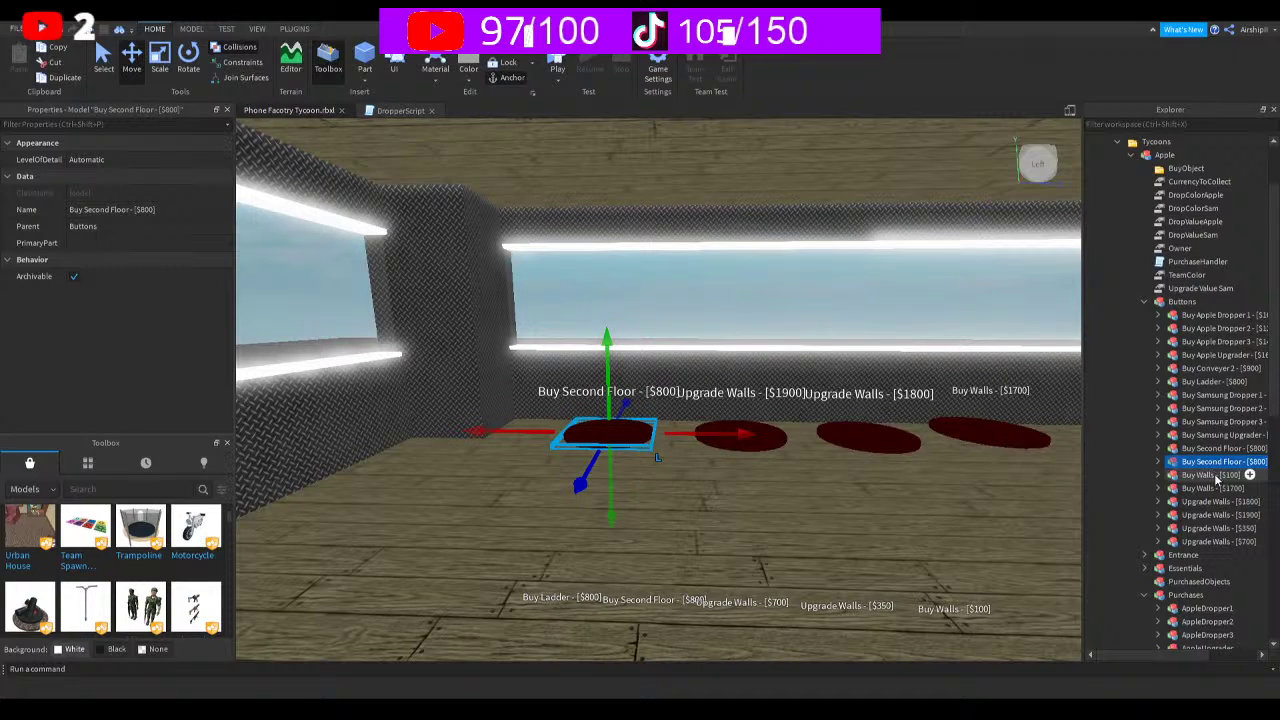
# Rename the raised button copy as "Buy Third Floor - [$2000]"
pyautogui.hscroll(2, 1160, 190)
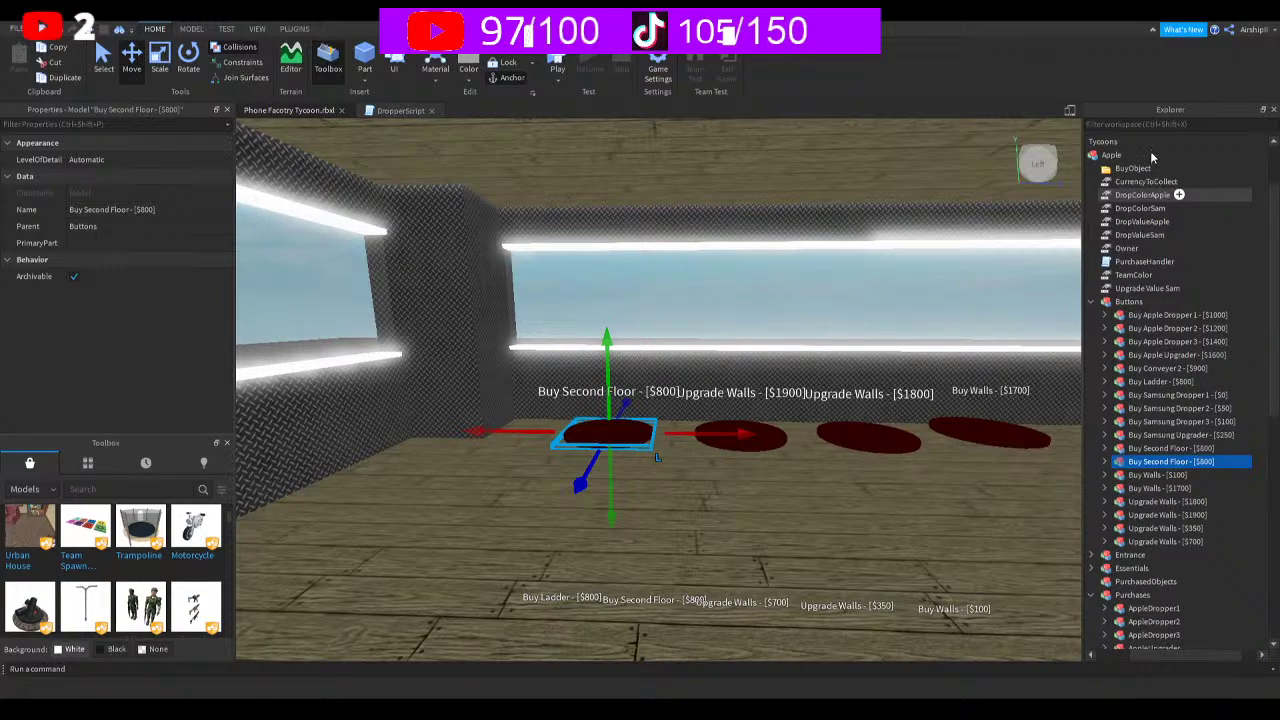
pyautogui.press('F2')
pyautogui.press('Right')
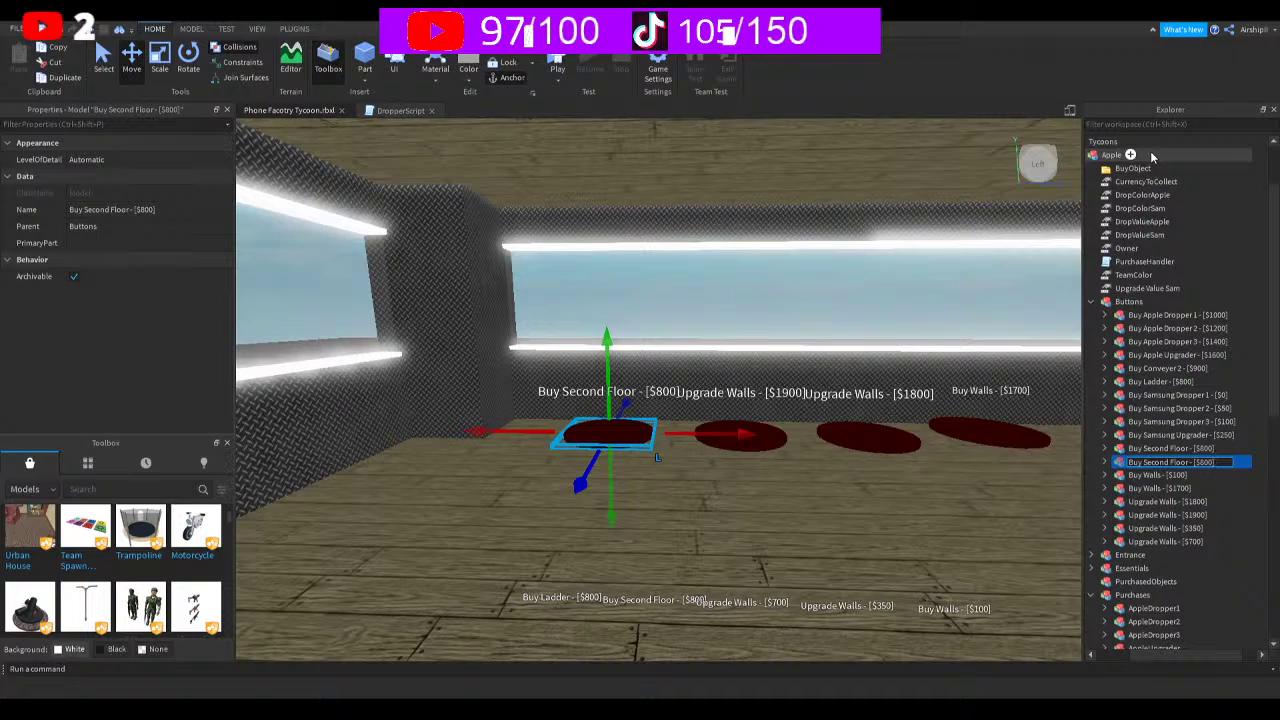
pyautogui.press('BackSpace')
pyautogui.press('BackSpace')
pyautogui.press('BackSpace')
pyautogui.press('BackSpace')
pyautogui.write('19')
pyautogui.press('BackSpace')
pyautogui.press('BackSpace')
pyautogui.write('2000]')
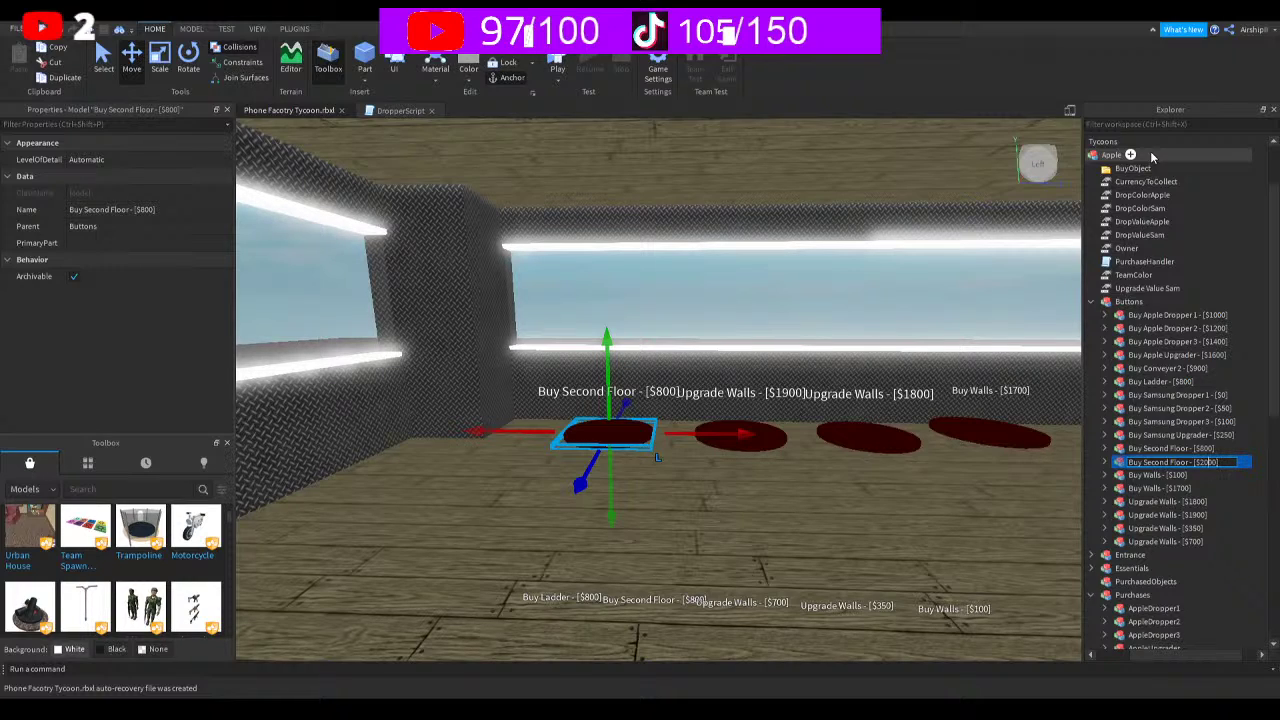
pyautogui.press('Left')
pyautogui.press('Left')
pyautogui.press('Left')
pyautogui.press('Left')
pyautogui.press('Right')
pyautogui.press('Right')
pyautogui.press('Right')
pyautogui.press('Right')
pyautogui.press('Right')
pyautogui.press('Right')
pyautogui.press('BackSpace')
pyautogui.press('BackSpace')
pyautogui.press('BackSpace')
pyautogui.press('BackSpace')
pyautogui.press('BackSpace')
pyautogui.press('BackSpace')
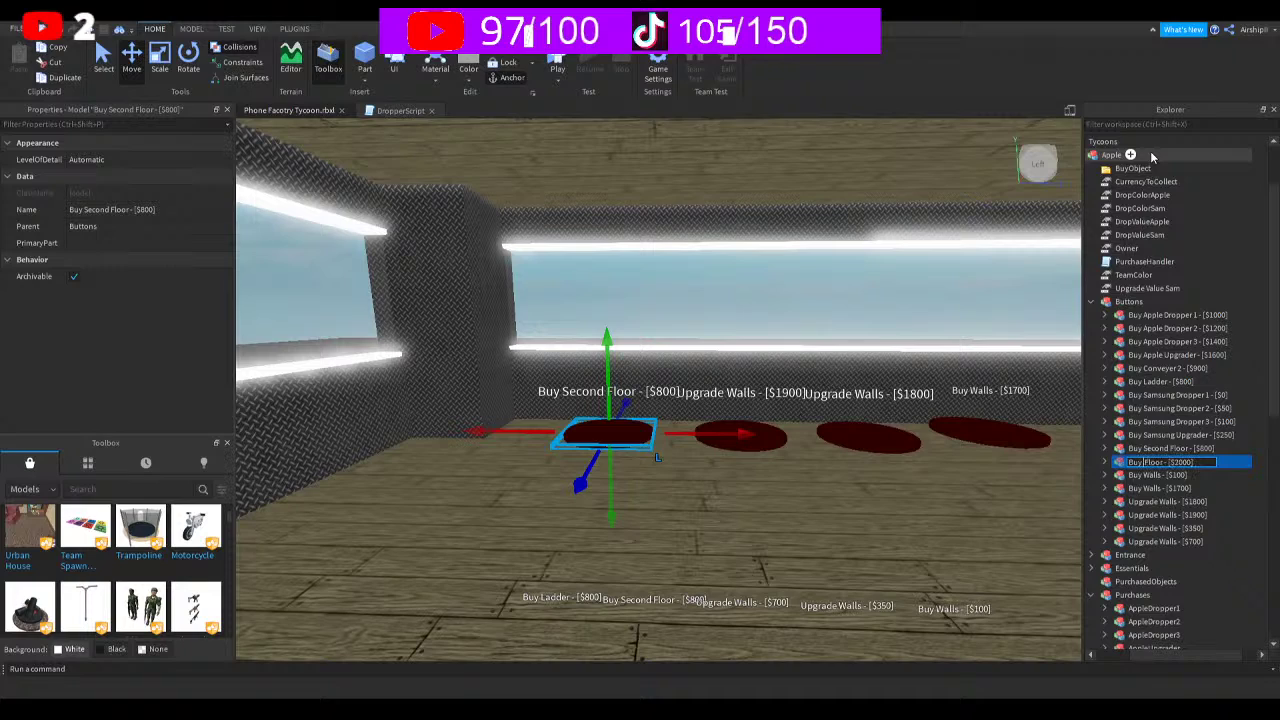
pyautogui.write('Third')
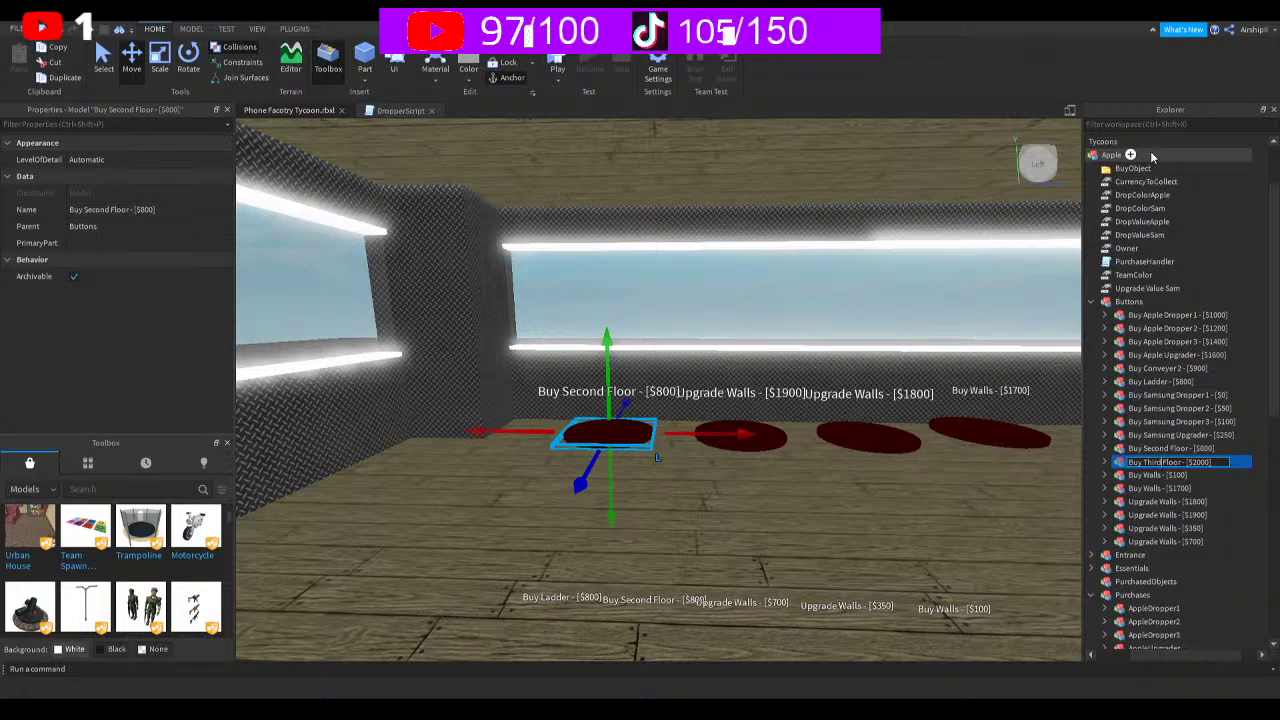
pyautogui.press('Return')
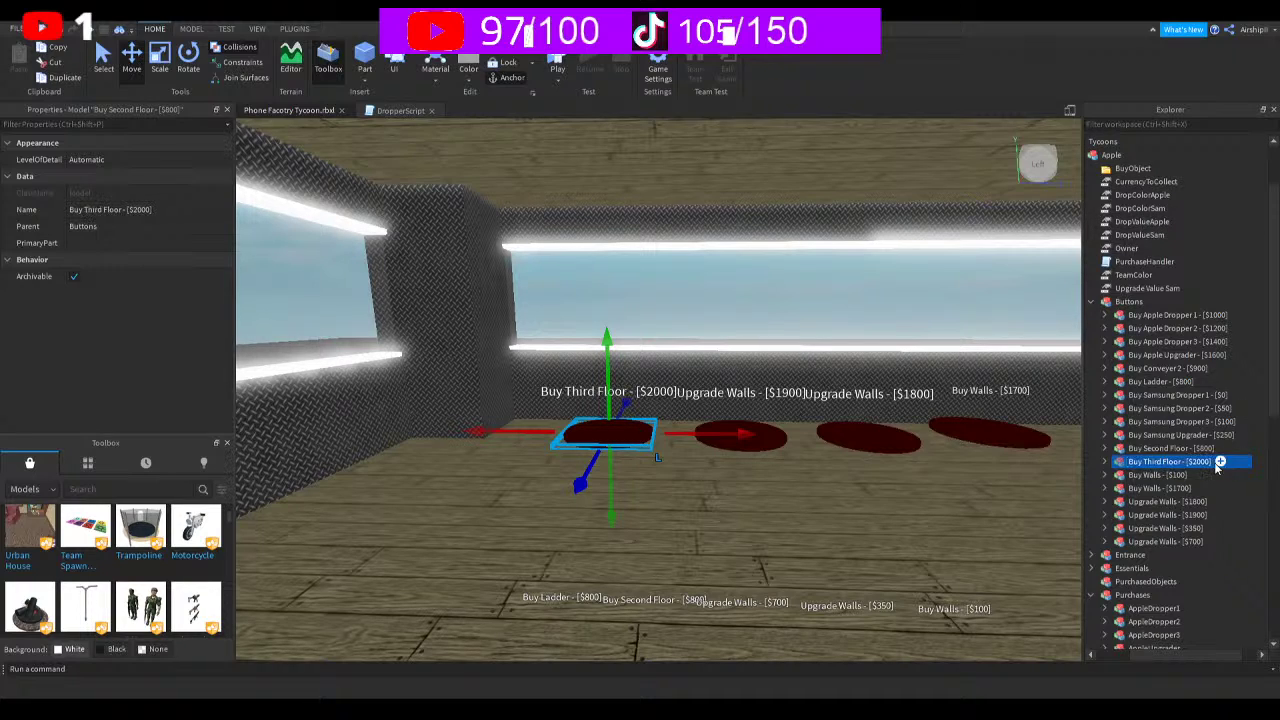
# Set the Dependency value of the Buy Third Floor button to Wall6
pyautogui.click(1106, 463)
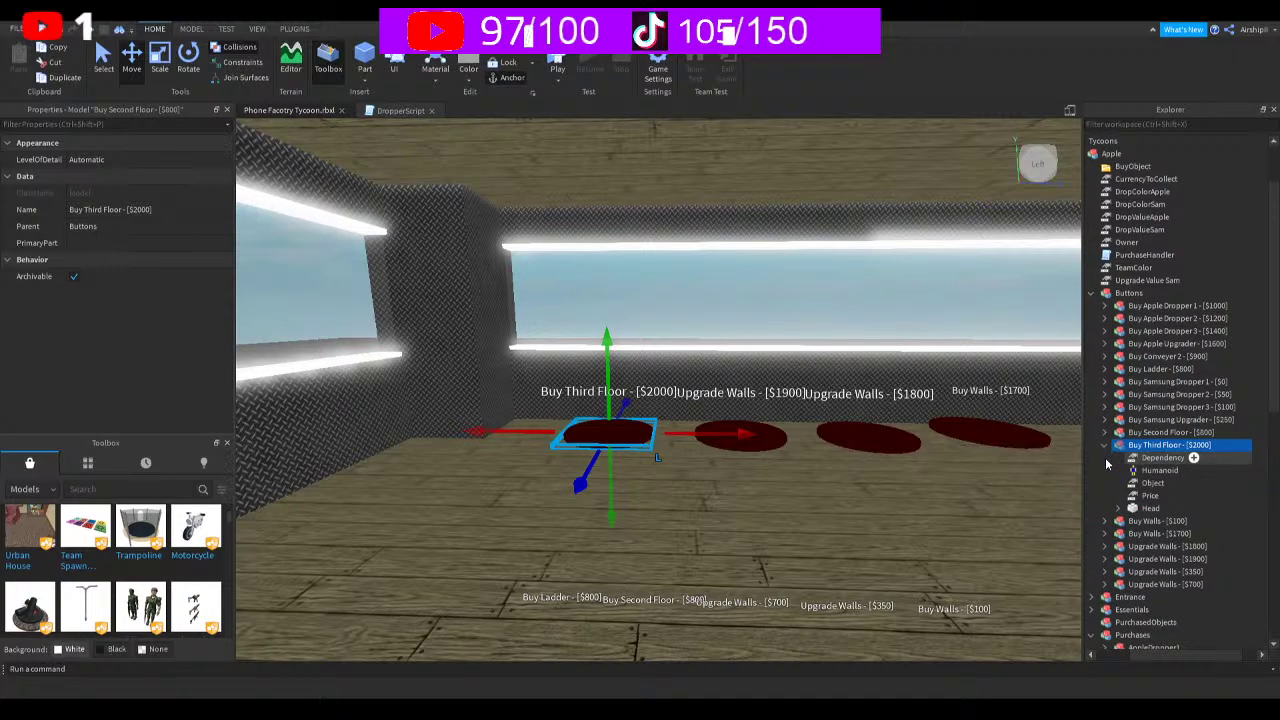
pyautogui.click(1160, 457)
pyautogui.click(173, 212)
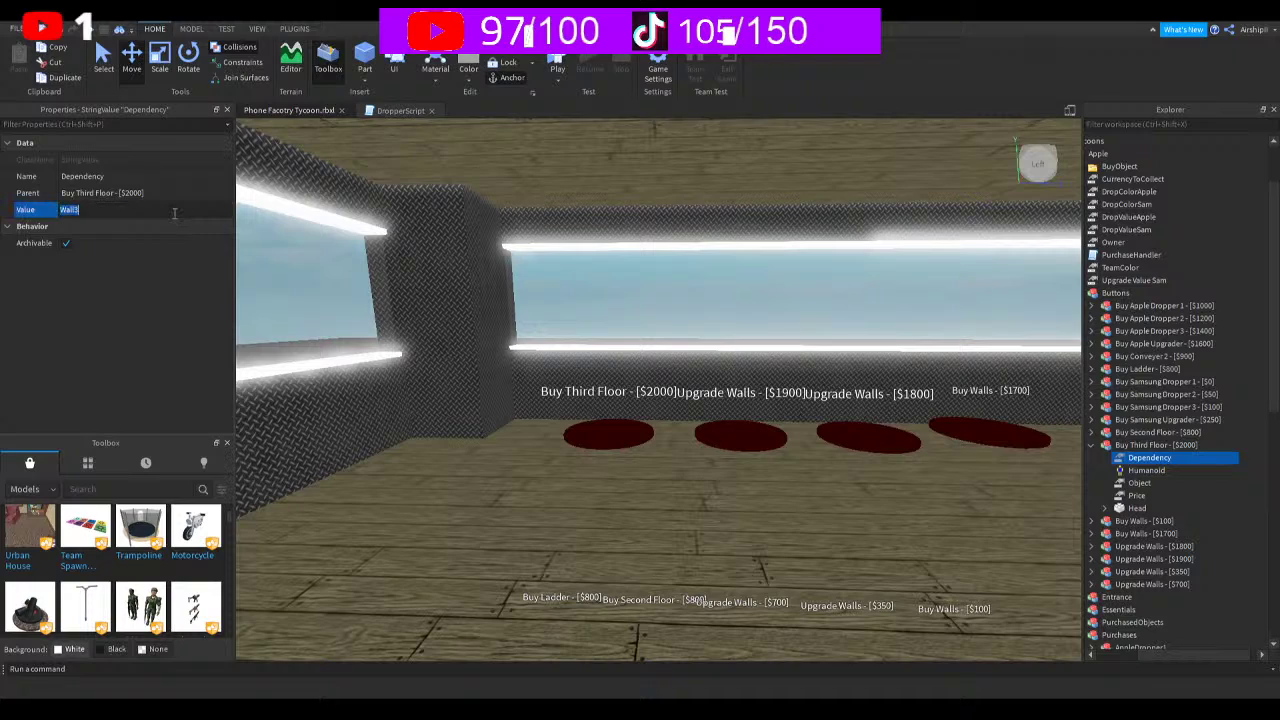
pyautogui.write('Wall6')
pyautogui.press('Return')
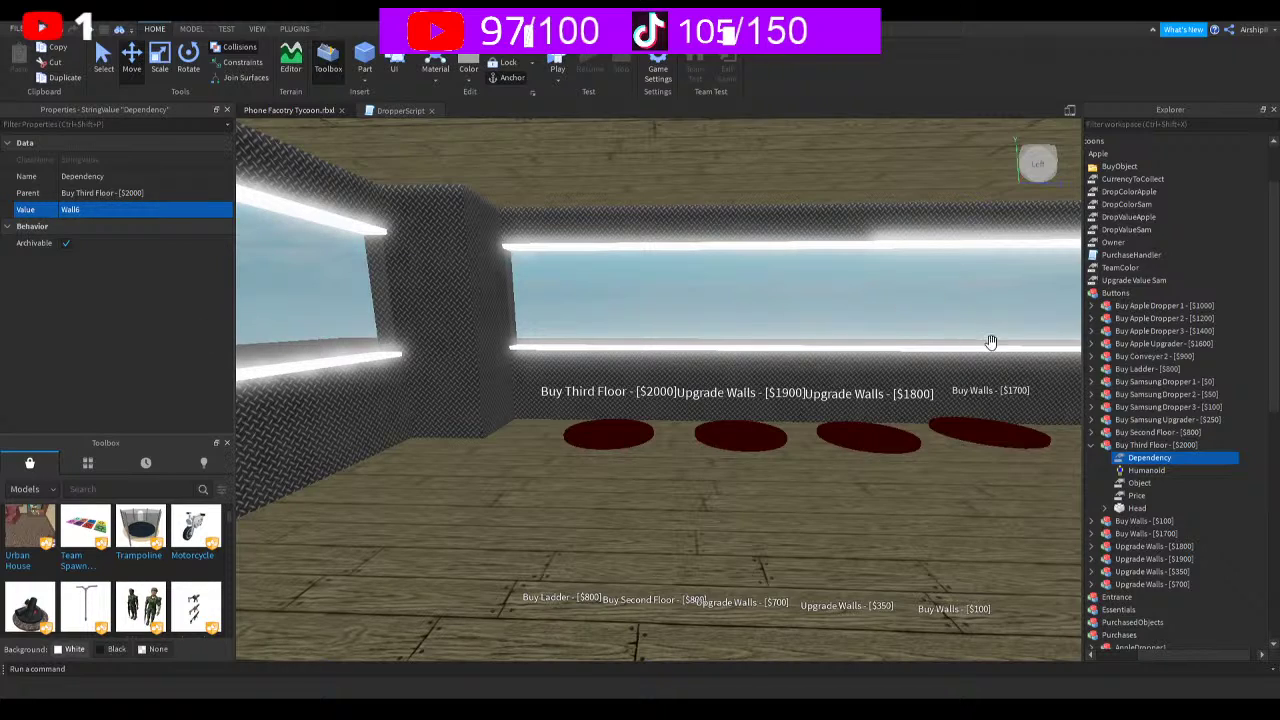
# Set the Object value of the Buy Third Floor button to Floor3
pyautogui.click(1140, 483)
pyautogui.click(119, 209)
pyautogui.write('Floor3')
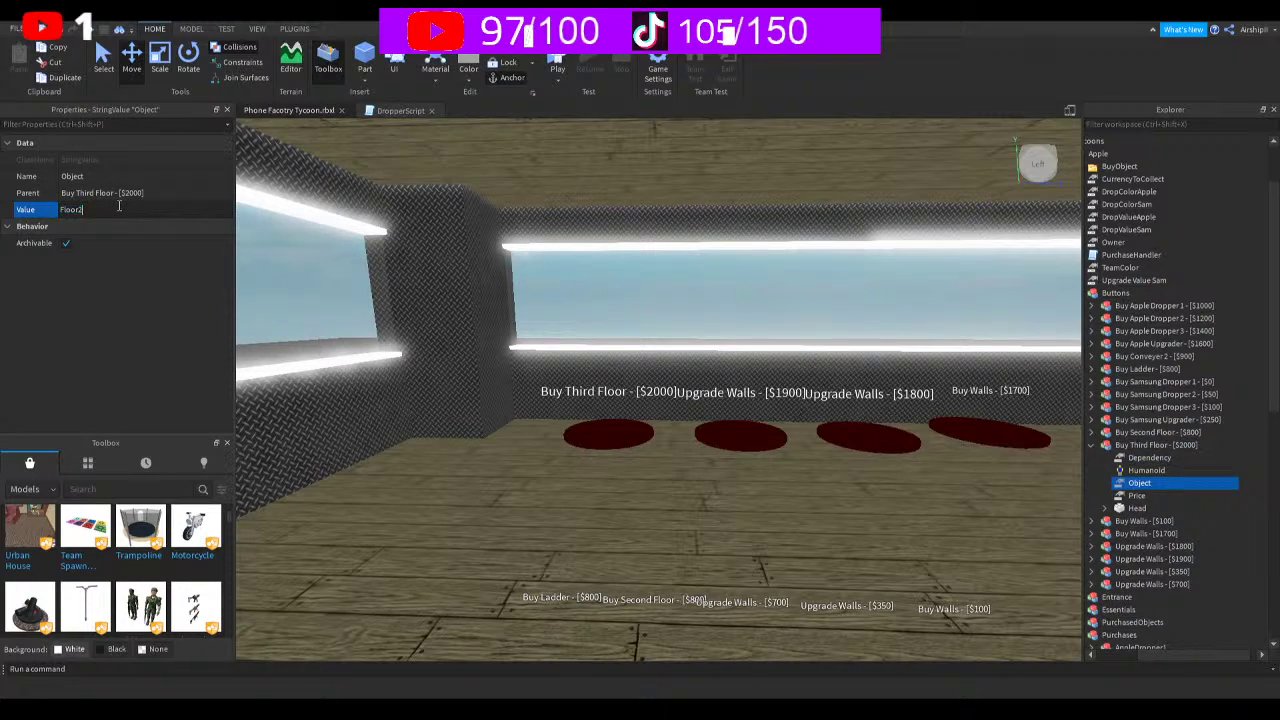
pyautogui.press('Return')
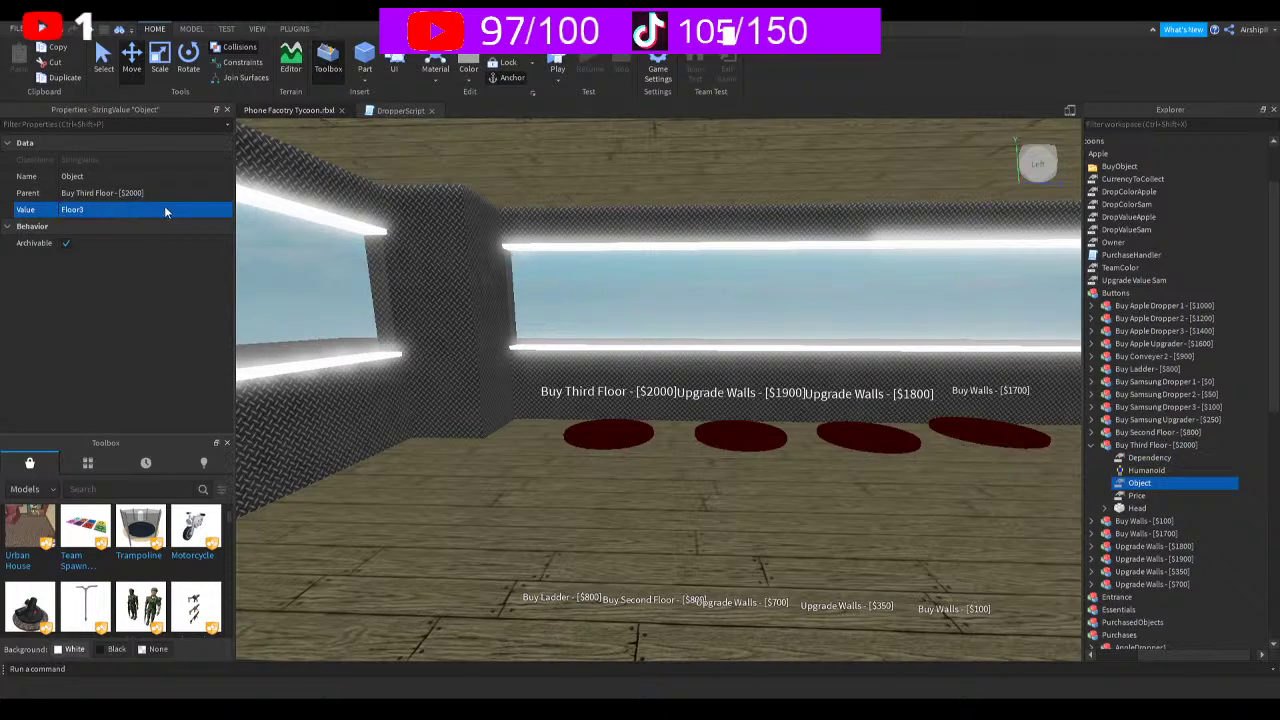
# Set the Price value of the Buy Third Floor button to 2000 and collapse the floor buttons' contents
pyautogui.click(1137, 495)
pyautogui.click(167, 212)
pyautogui.write('2000')
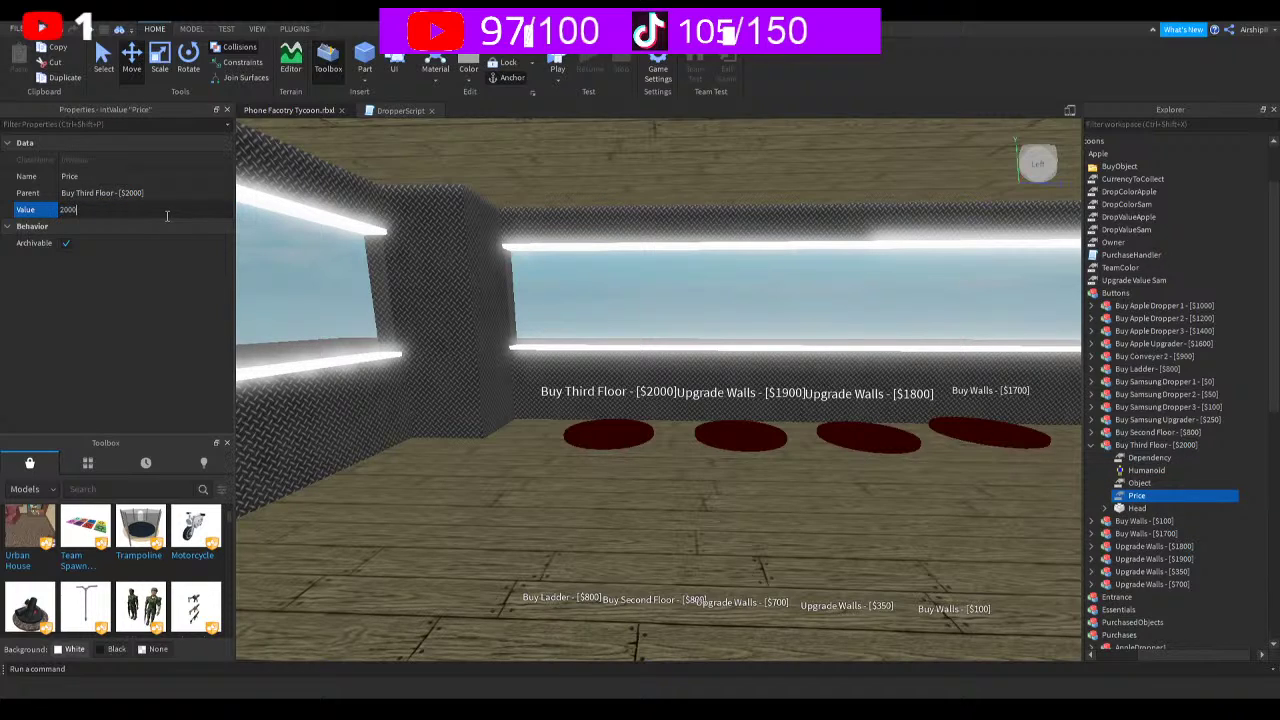
pyautogui.press('Return')
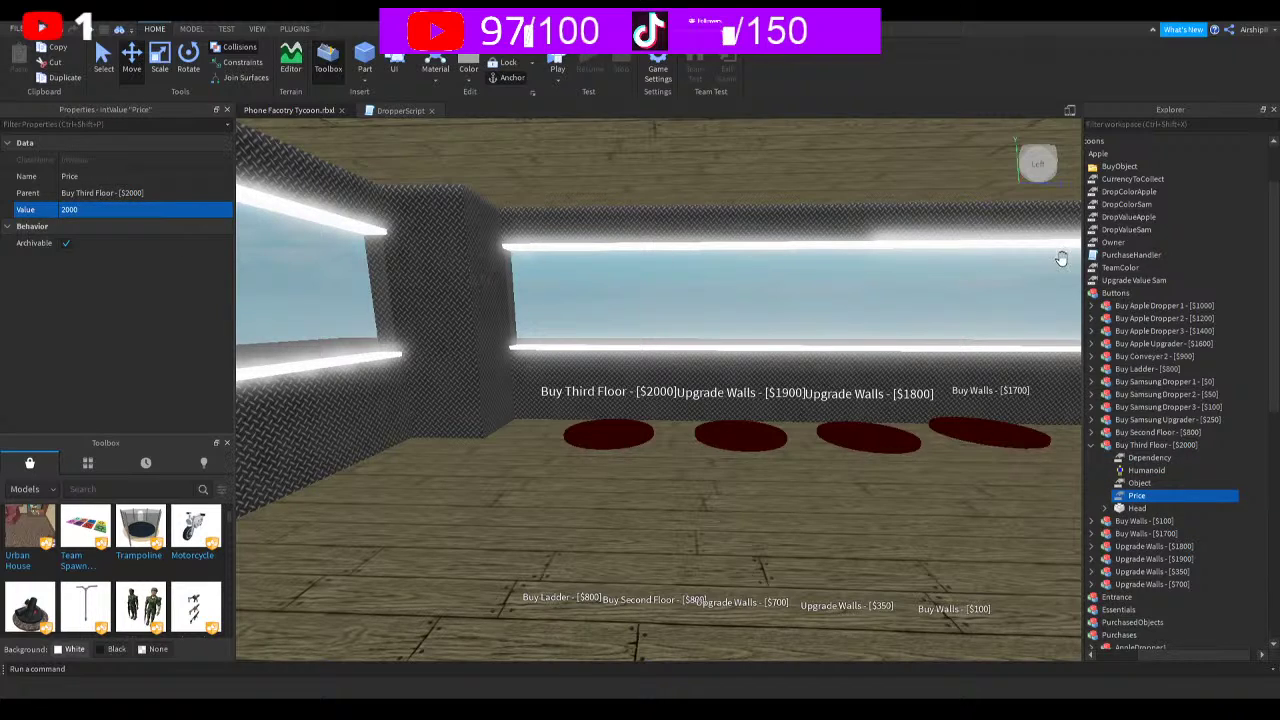
pyautogui.click(1094, 436)
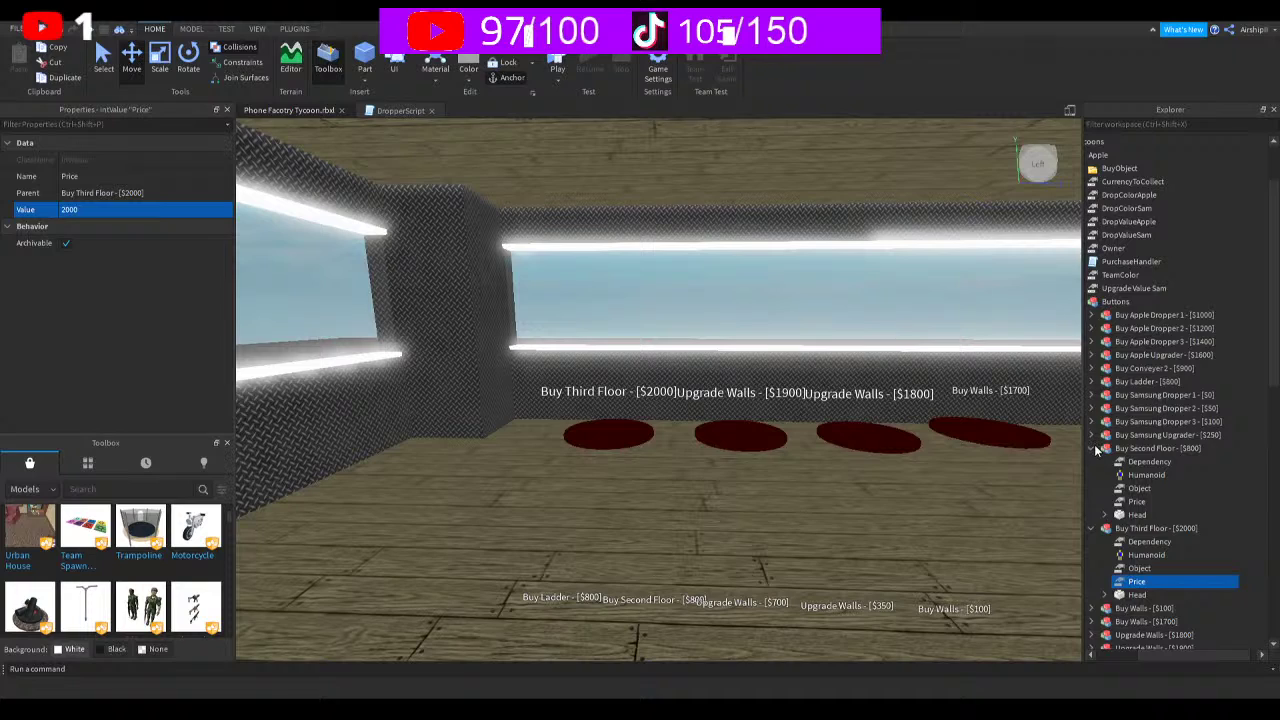
pyautogui.click(1094, 448)
pyautogui.click(1094, 449)
pyautogui.click(1093, 448)
pyautogui.click(1092, 462)
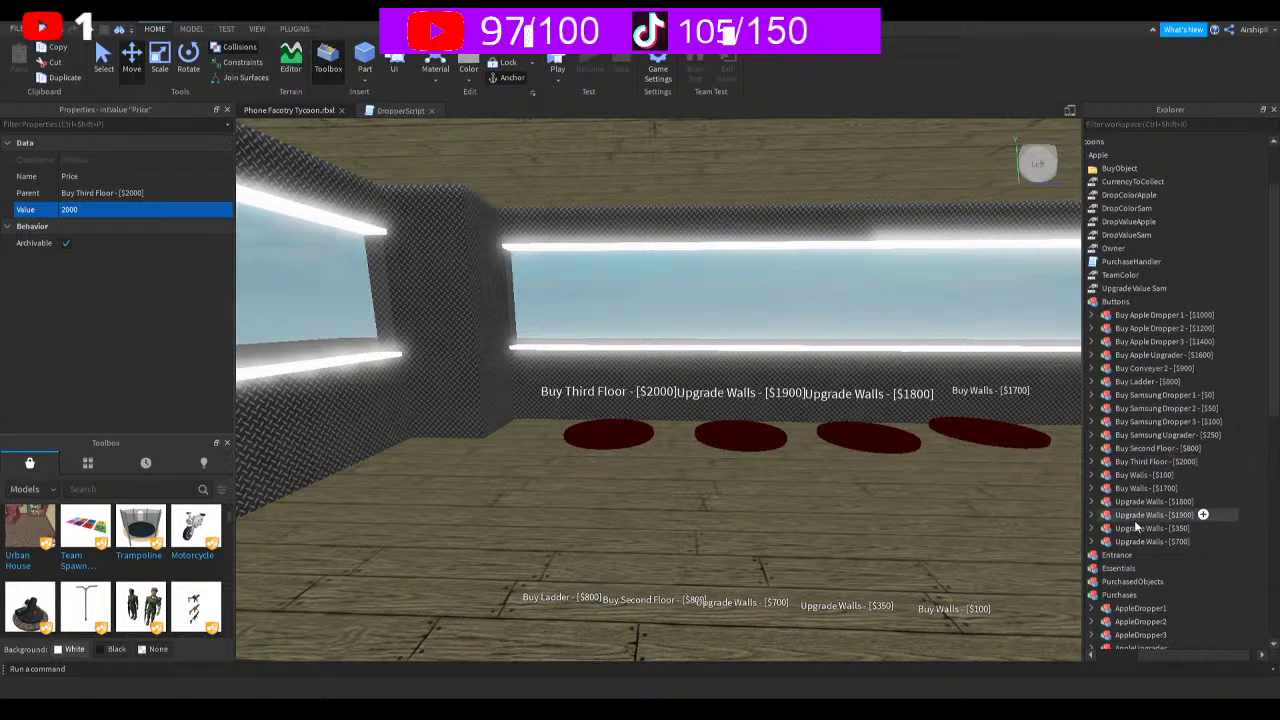
# Duplicate the Buy Ladder - [$800] button and move the copy up to the second floor, beside the Buy Third Floor button near the corner
pyautogui.click(1147, 383)
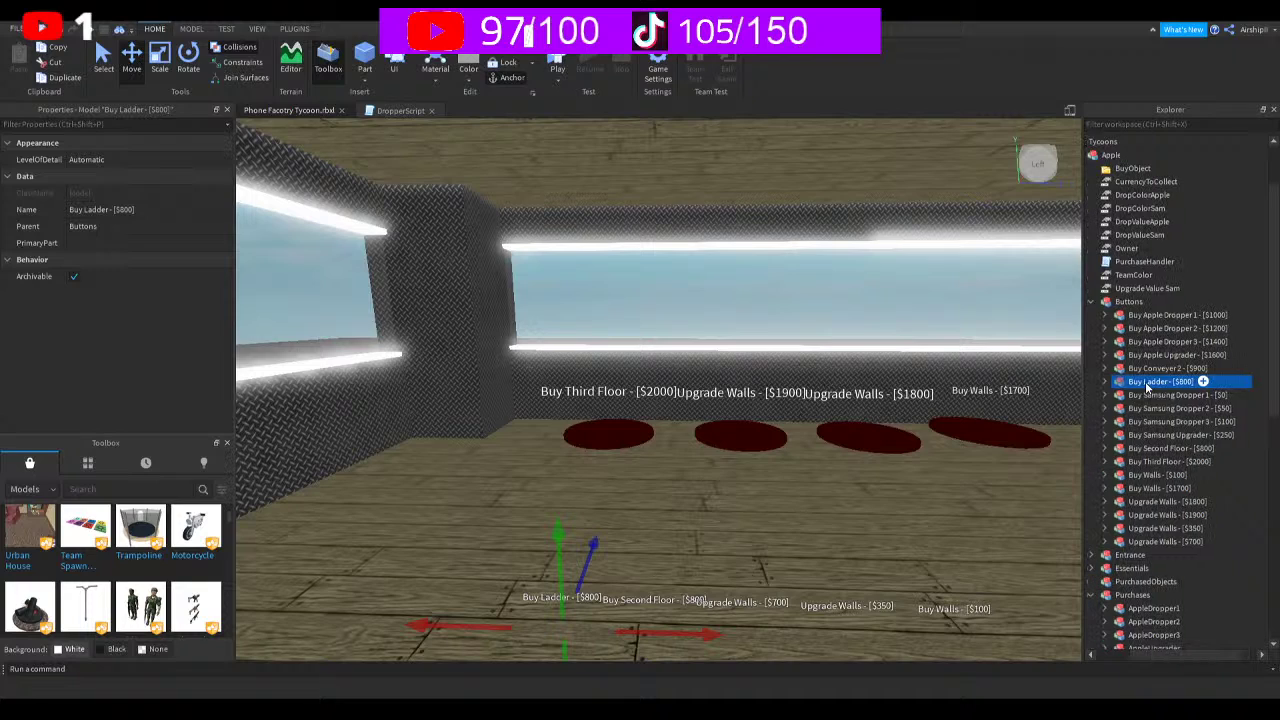
pyautogui.hotkey('ctrl', 'd')
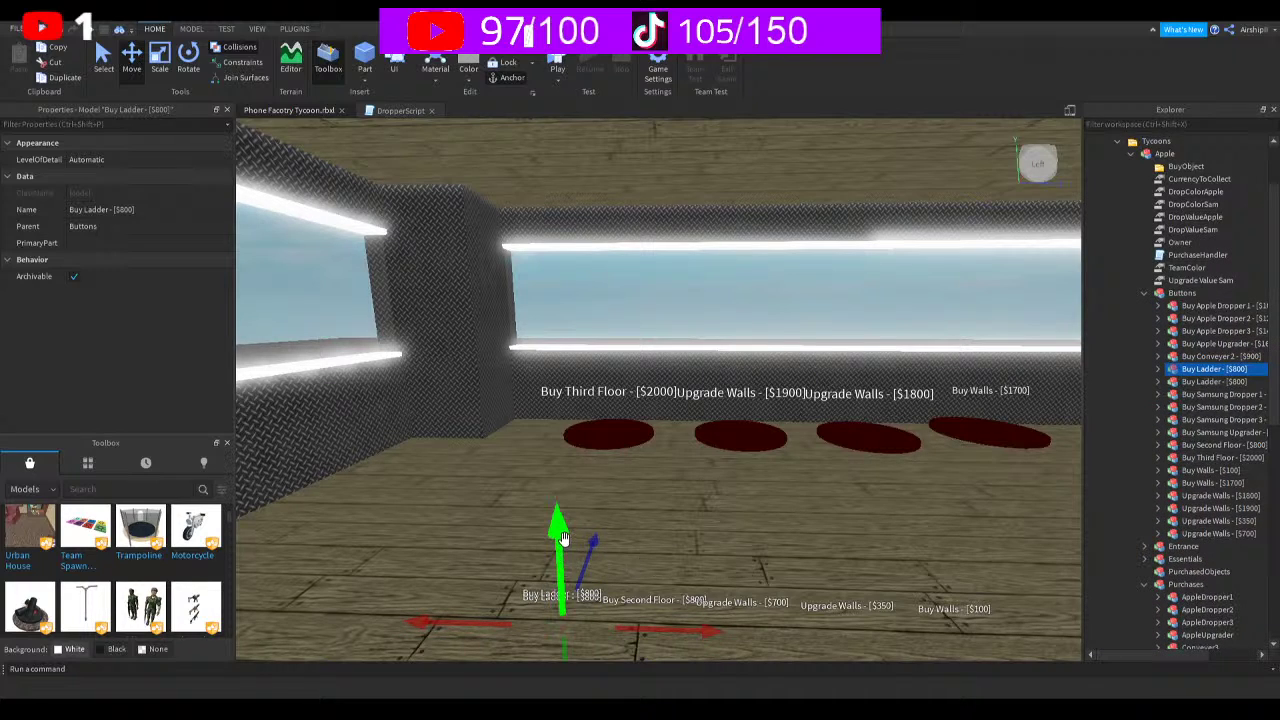
pyautogui.moveTo(565, 545); pyautogui.dragTo(608, 346)
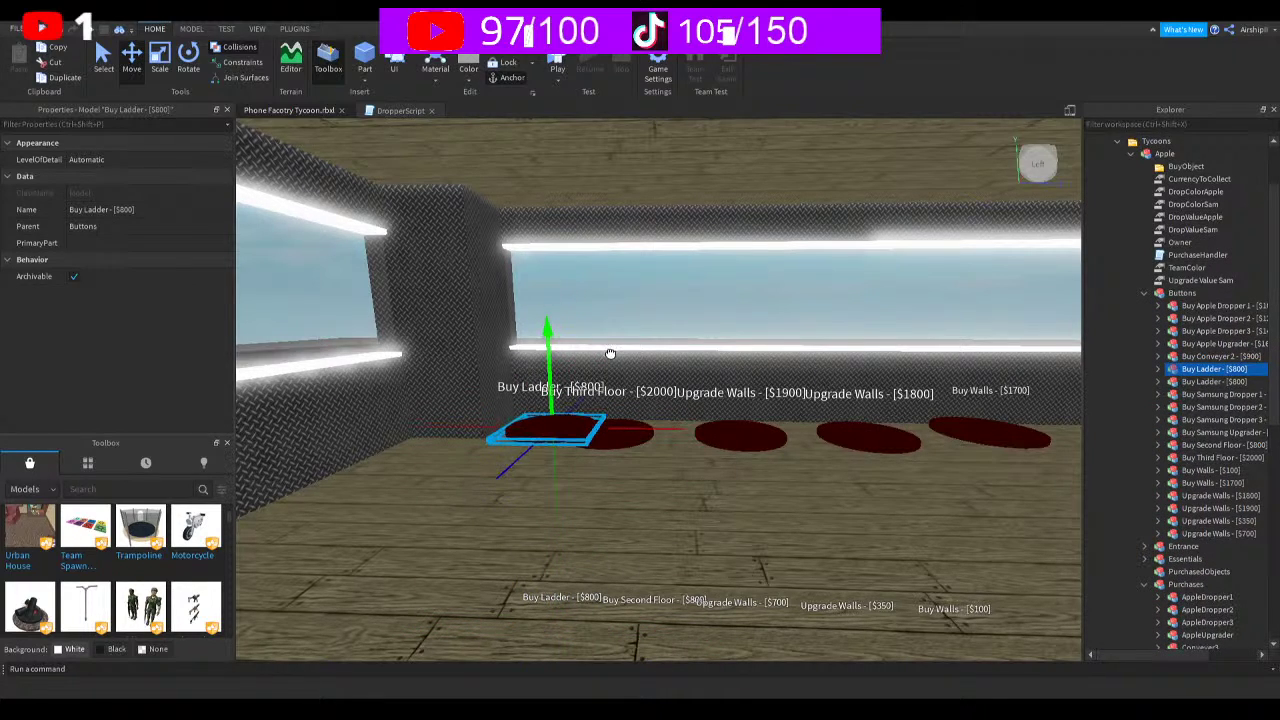
pyautogui.moveTo(455, 428); pyautogui.dragTo(356, 430)
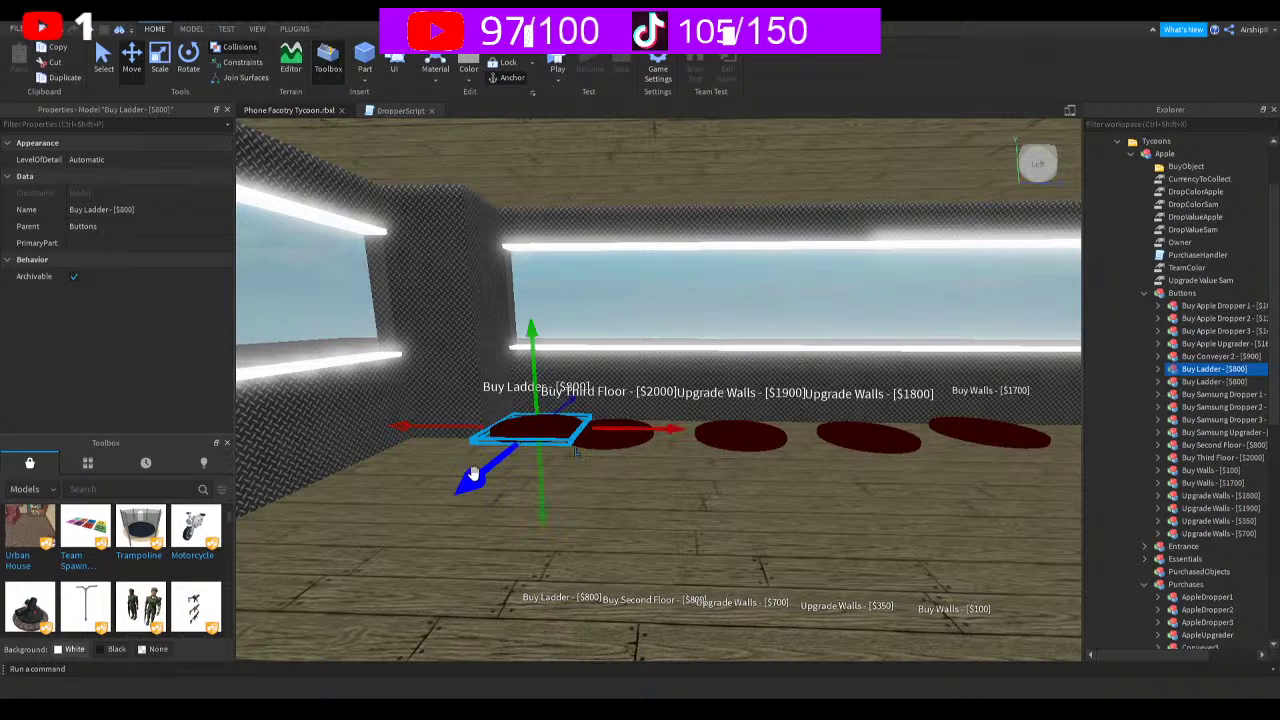
pyautogui.moveTo(470, 470); pyautogui.dragTo(437, 534)
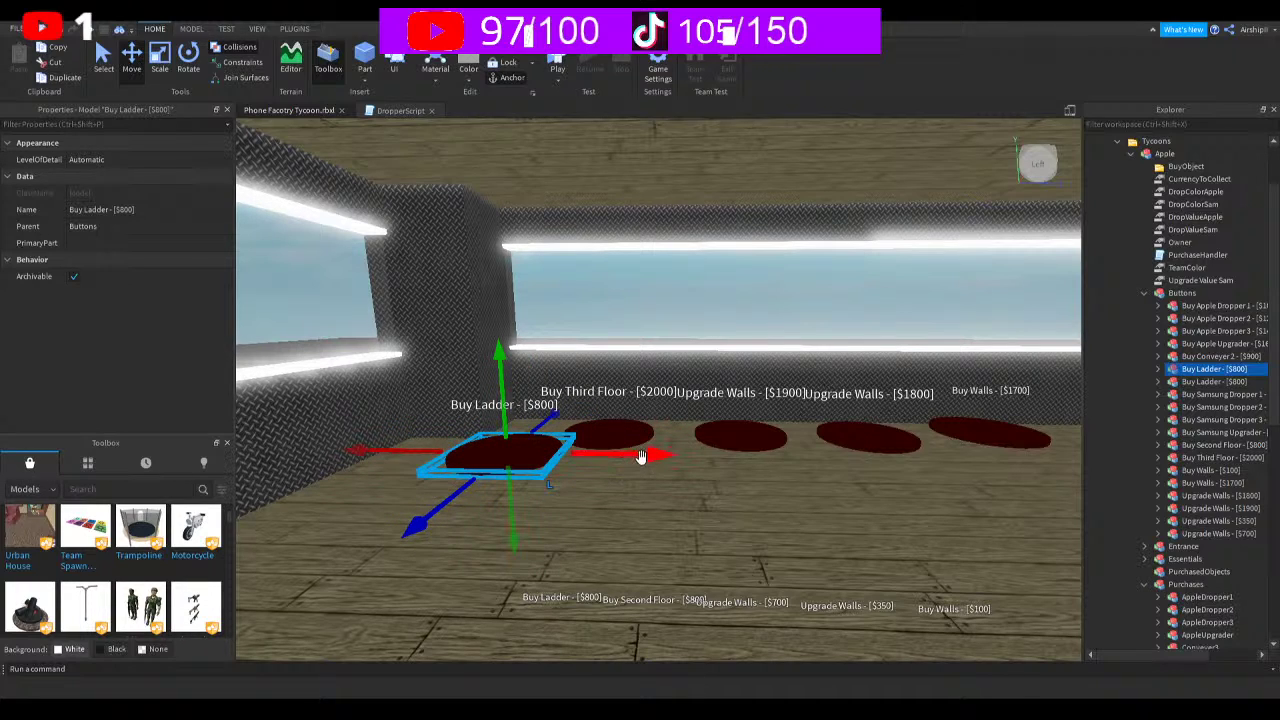
pyautogui.moveTo(646, 449); pyautogui.dragTo(526, 432)
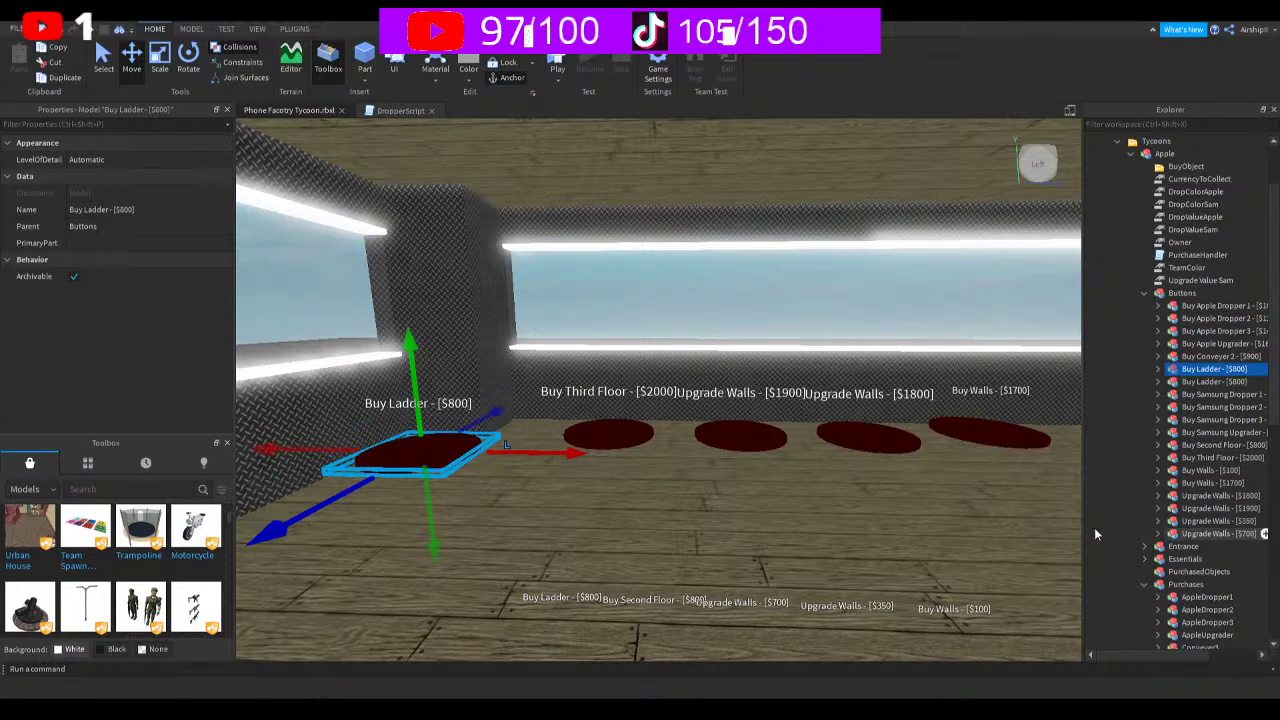
# Rename the raised ladder button copy as "Buy Ladder - [$2100]"
pyautogui.click(1175, 372)
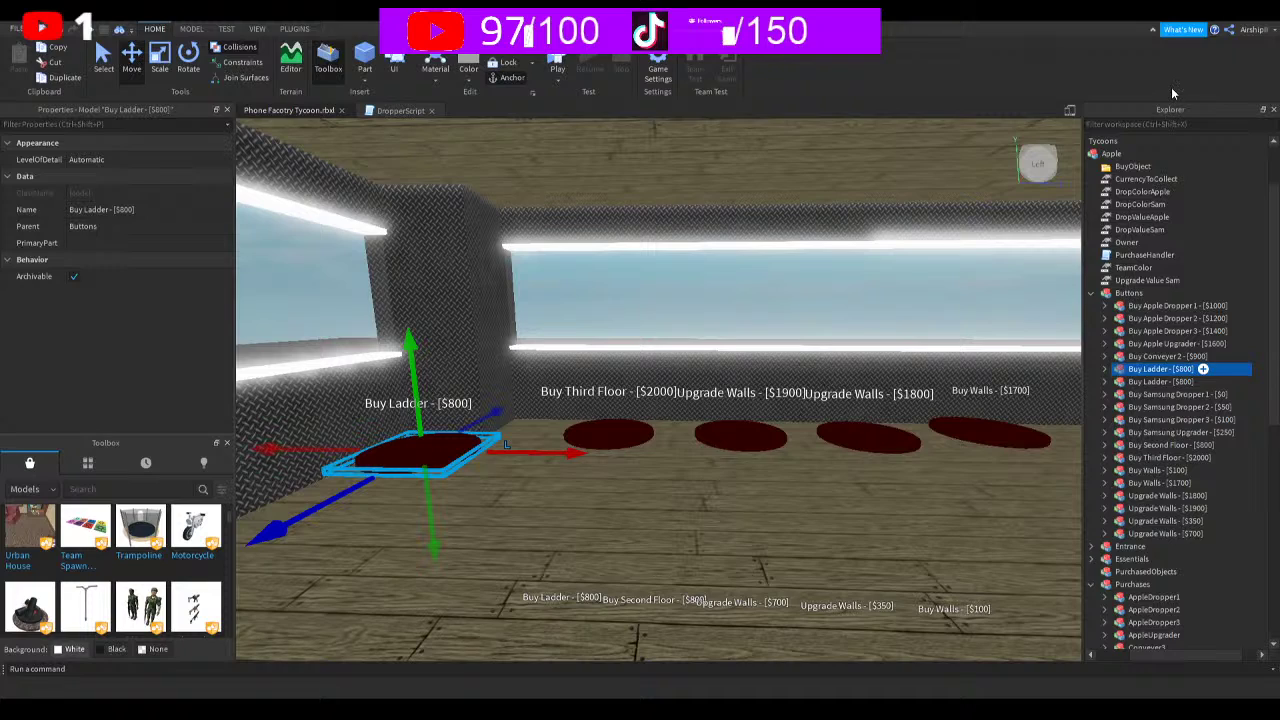
pyautogui.press('F2')
pyautogui.press('BackSpace')
pyautogui.press('BackSpace')
pyautogui.press('BackSpace')
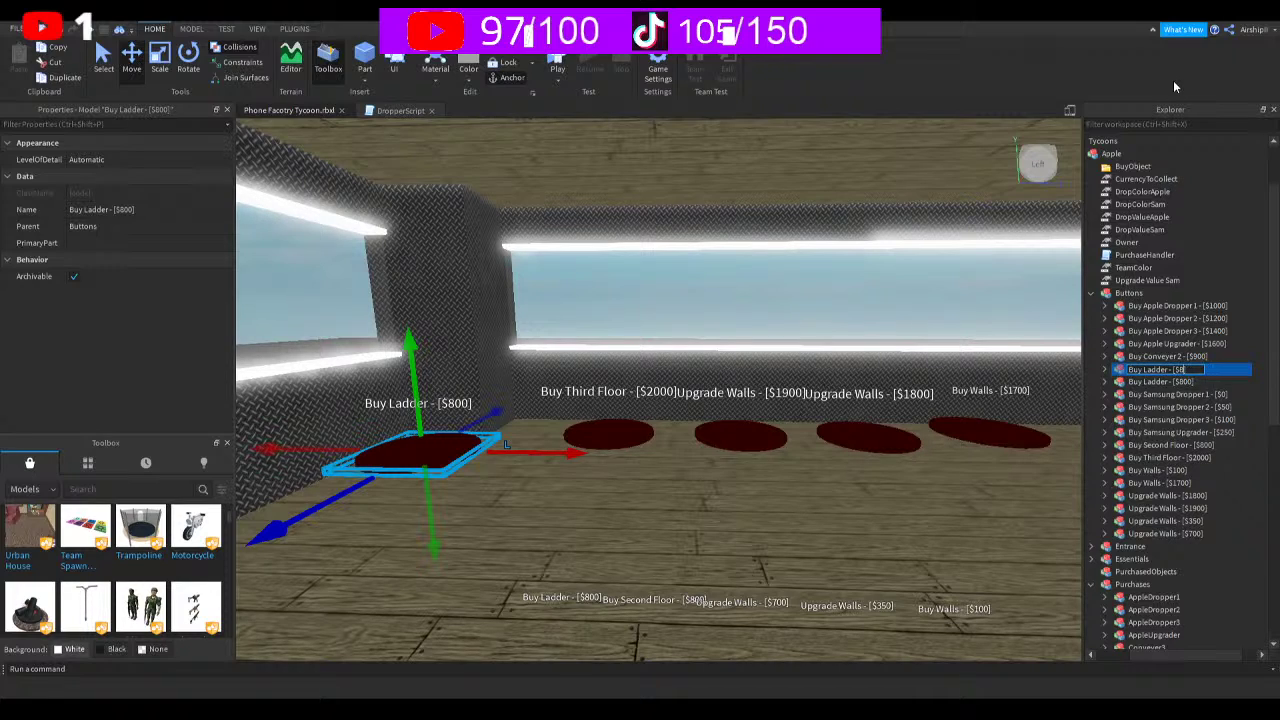
pyautogui.write('2100]')
pyautogui.press('Return')
# Set the Dependency value of the Buy Ladder - [$2100] button to Floor3
pyautogui.click(1105, 369)
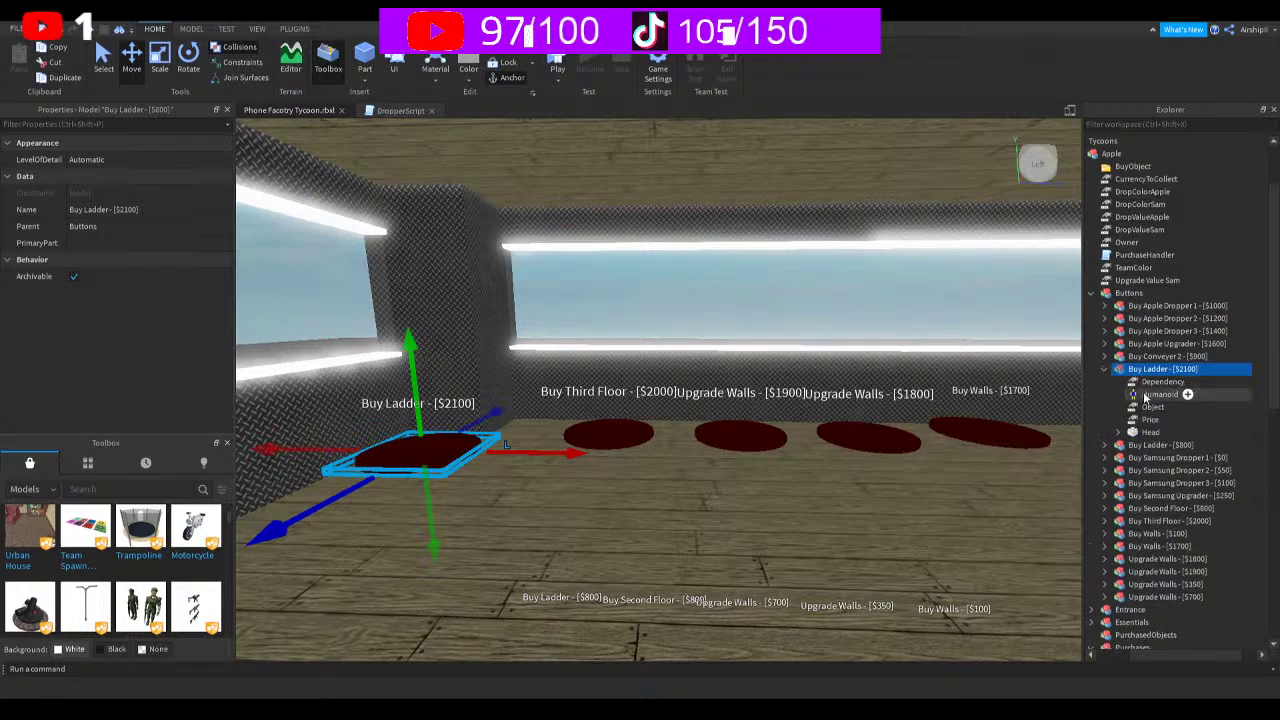
pyautogui.click(1160, 382)
pyautogui.click(90, 209)
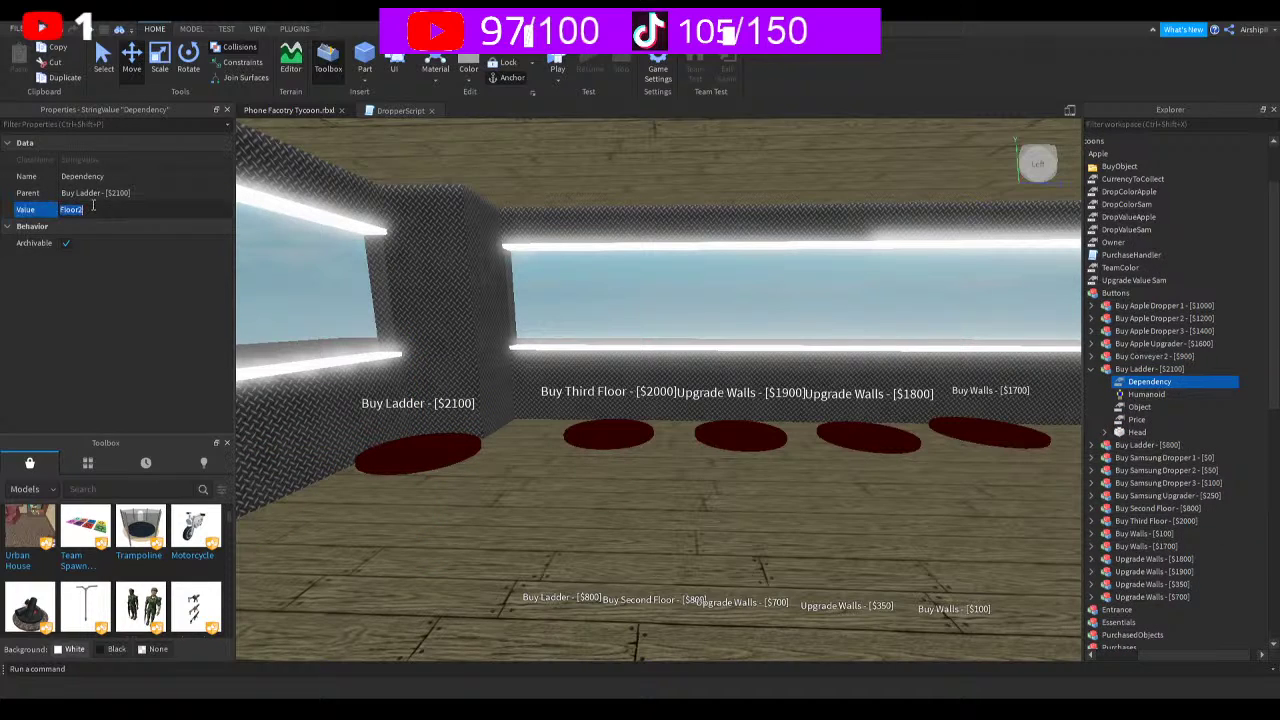
pyautogui.write('Floor3')
pyautogui.press('Return')
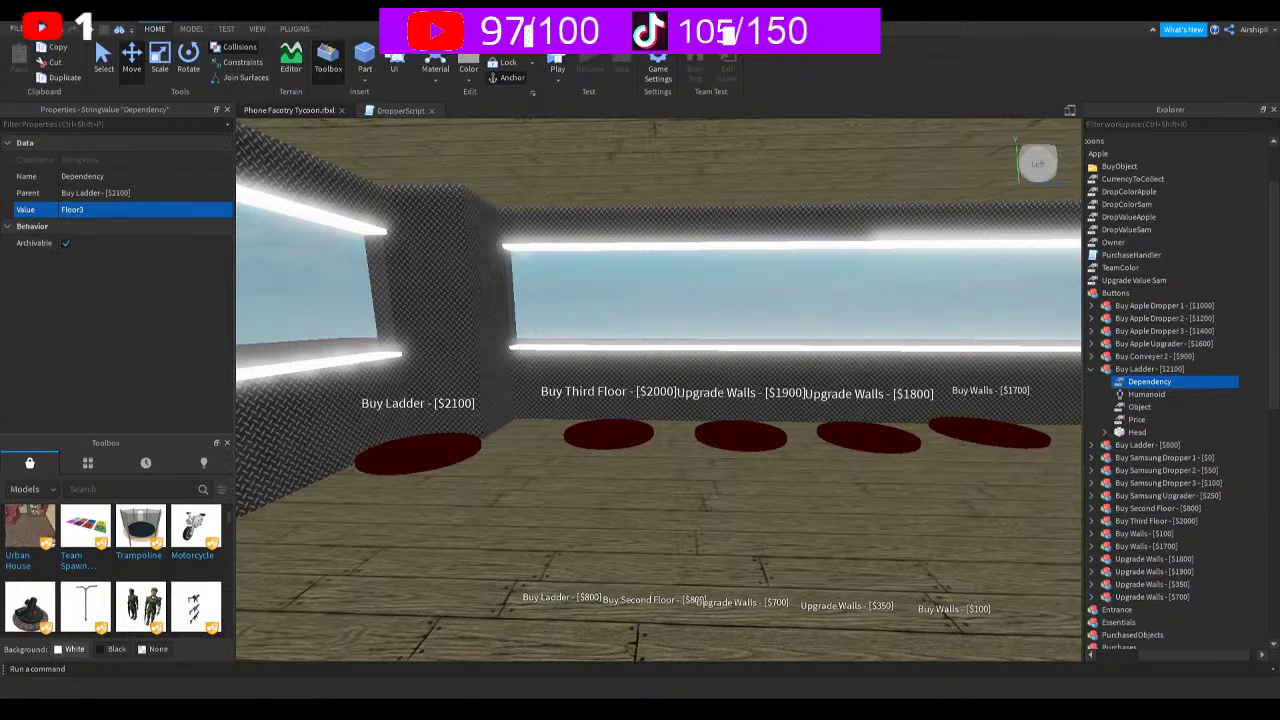
# Set the Object value of the Buy Ladder - [$2100] button to ladder2
pyautogui.click(1198, 407)
pyautogui.click(202, 213)
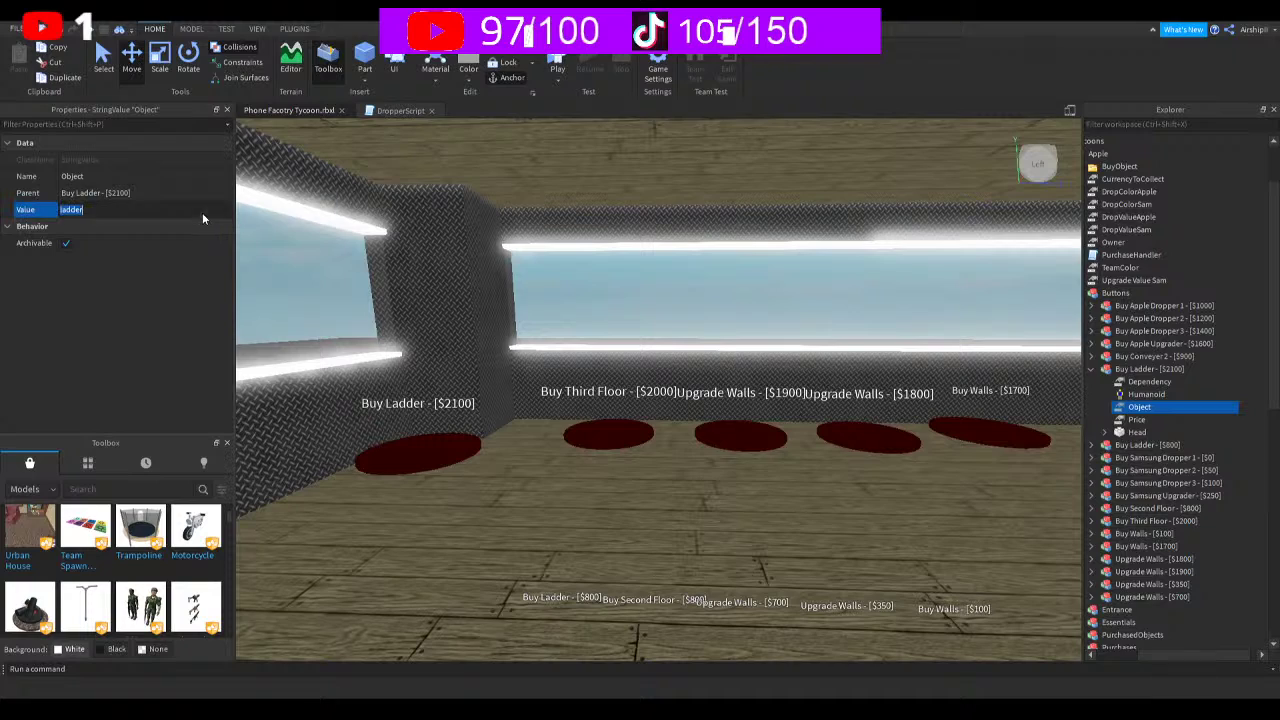
pyautogui.press('End')
pyautogui.write('2')
pyautogui.press('Return')
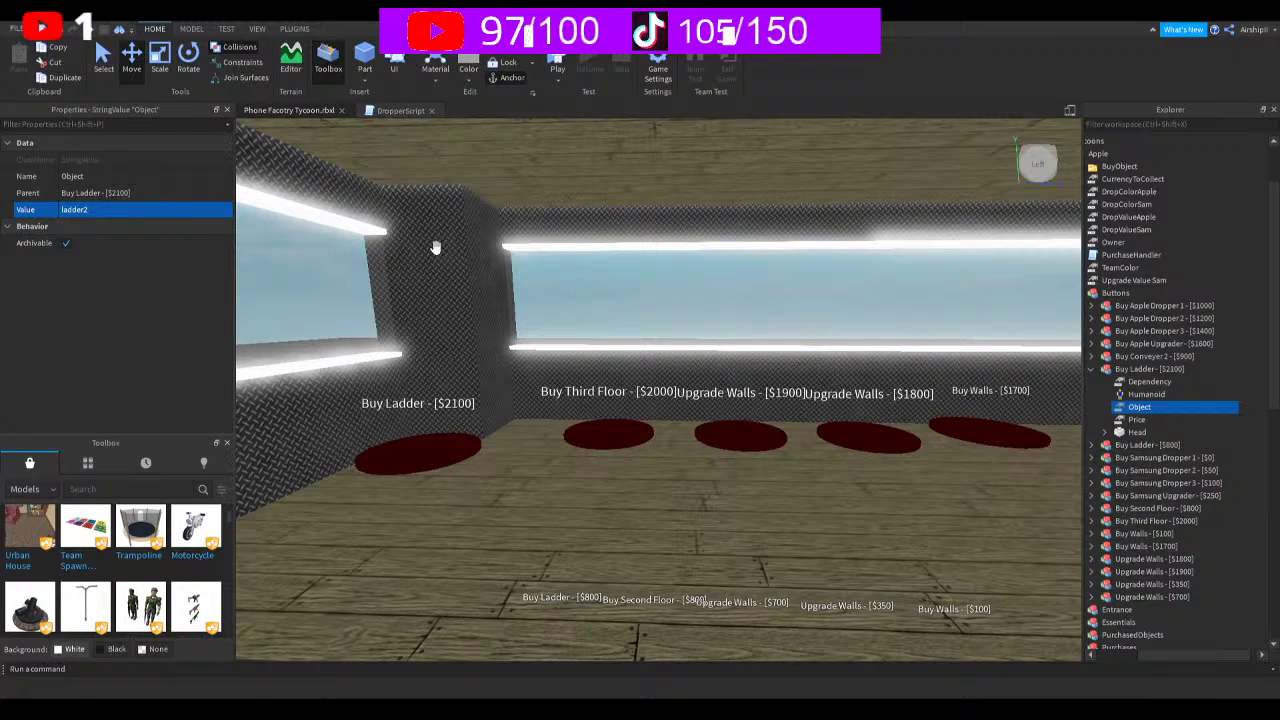
# Set the Price value of the new ladder button to 2100 and collapse the button's contents
pyautogui.click(1136, 419)
pyautogui.click(112, 207)
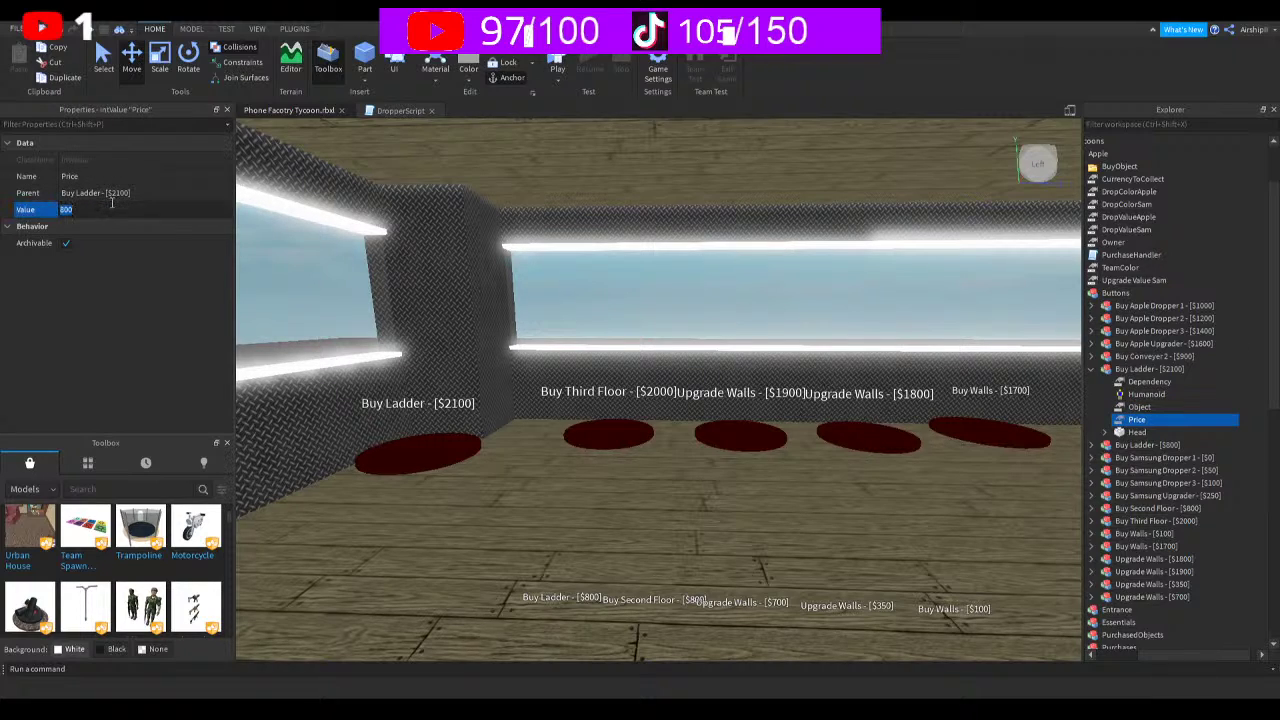
pyautogui.write('2100')
pyautogui.press('Return')
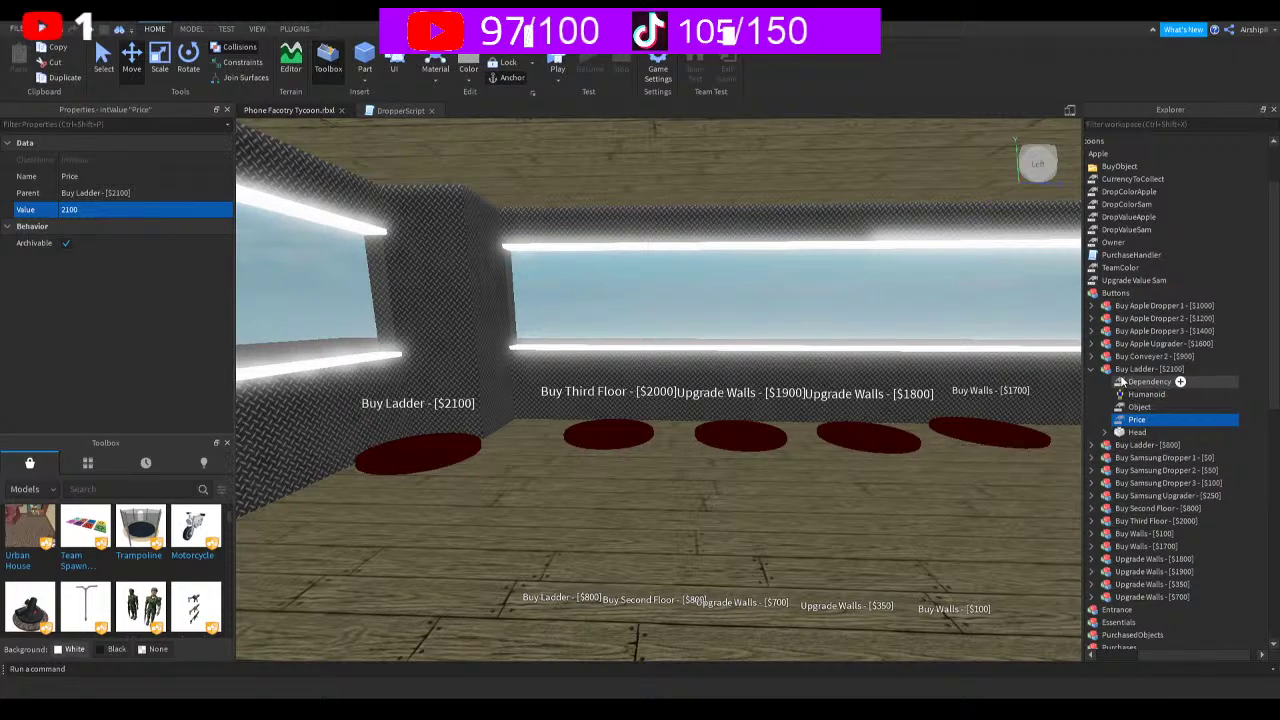
pyautogui.click(1124, 370)
pyautogui.click(1106, 370)
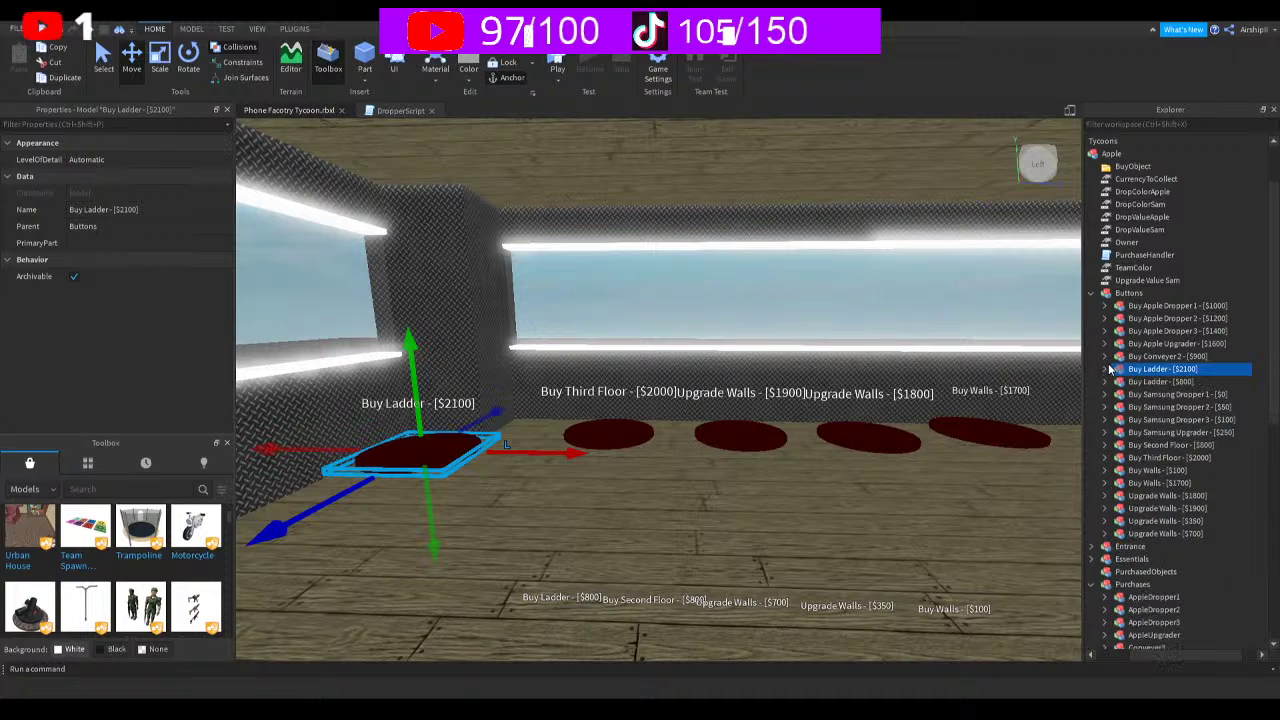
# Duplicate the Buy Conveyer 2 button and raise the copy onto the third floor, at the end of the new conveyor
pyautogui.click(1131, 357)
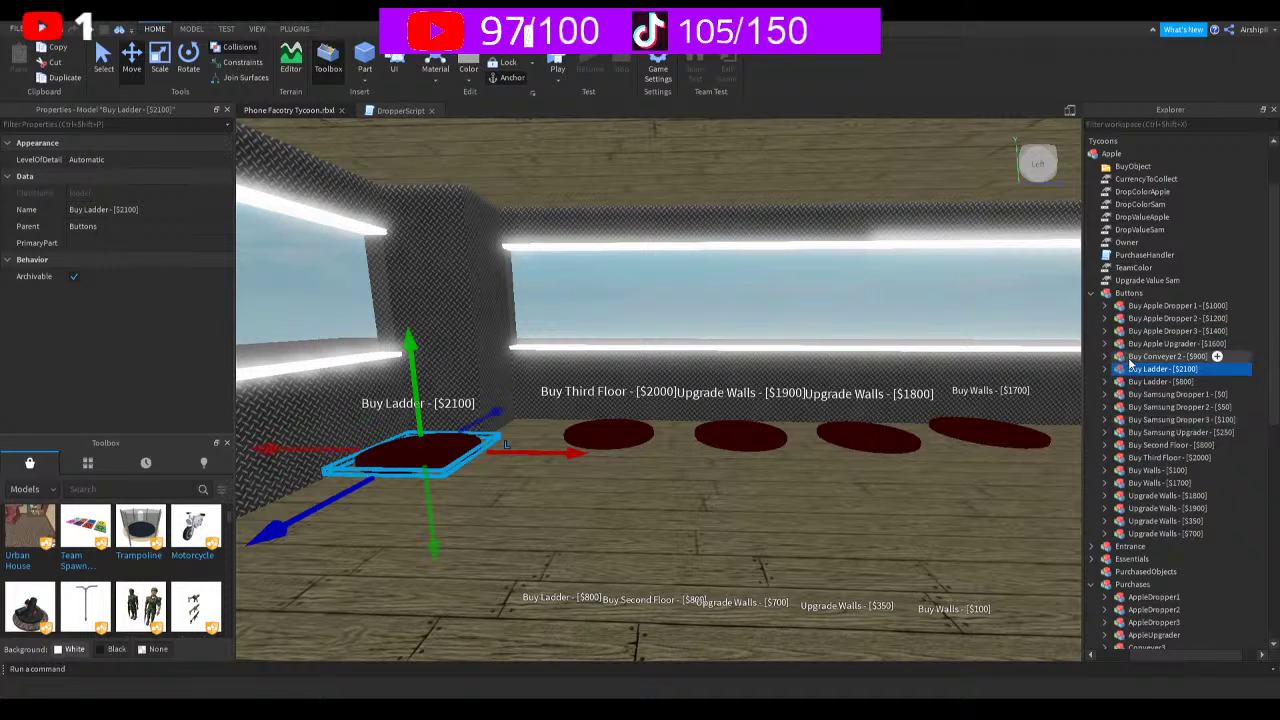
pyautogui.hotkey('ctrl', 'd')
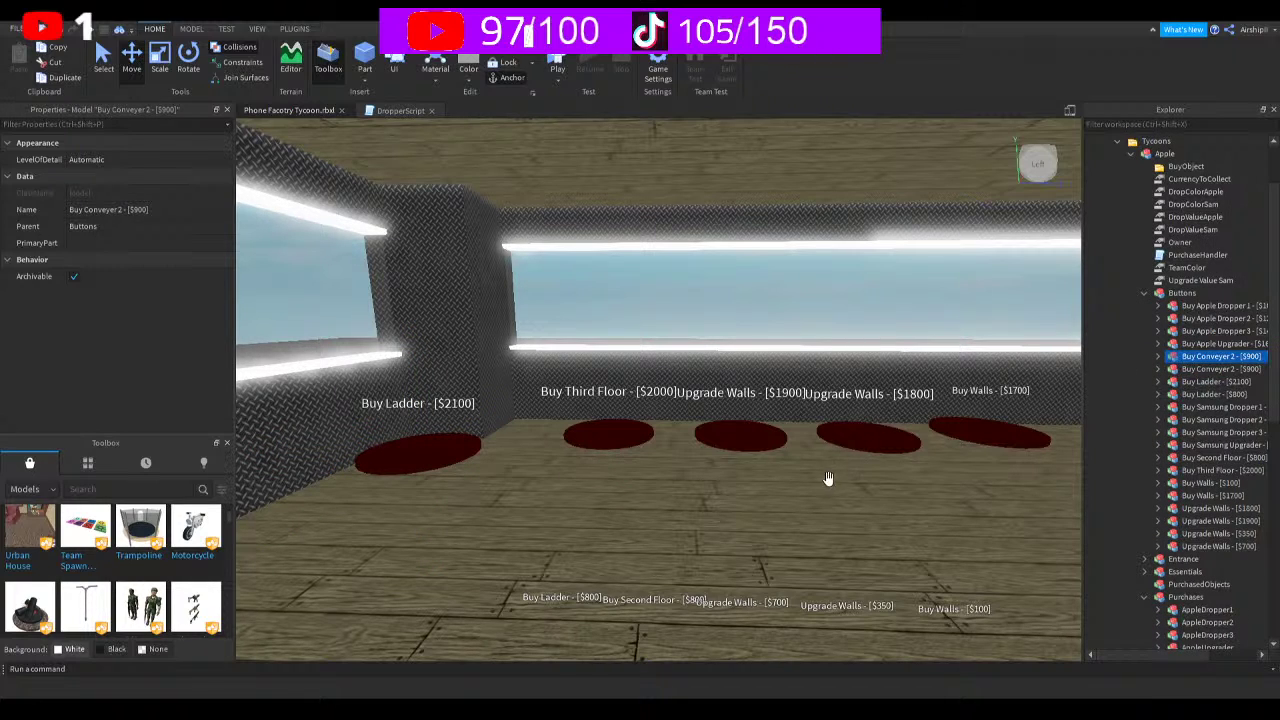
pyautogui.press('f')
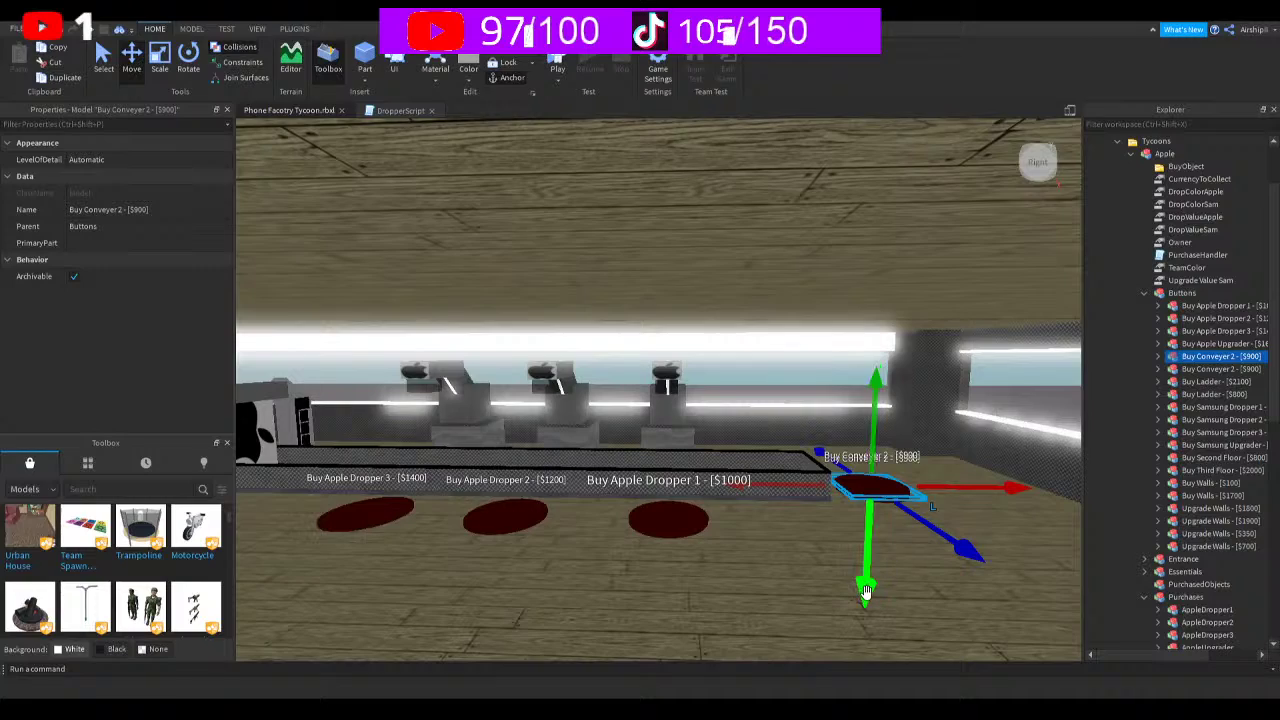
pyautogui.moveTo(866, 592); pyautogui.dragTo(878, 388)
pyautogui.press('f')
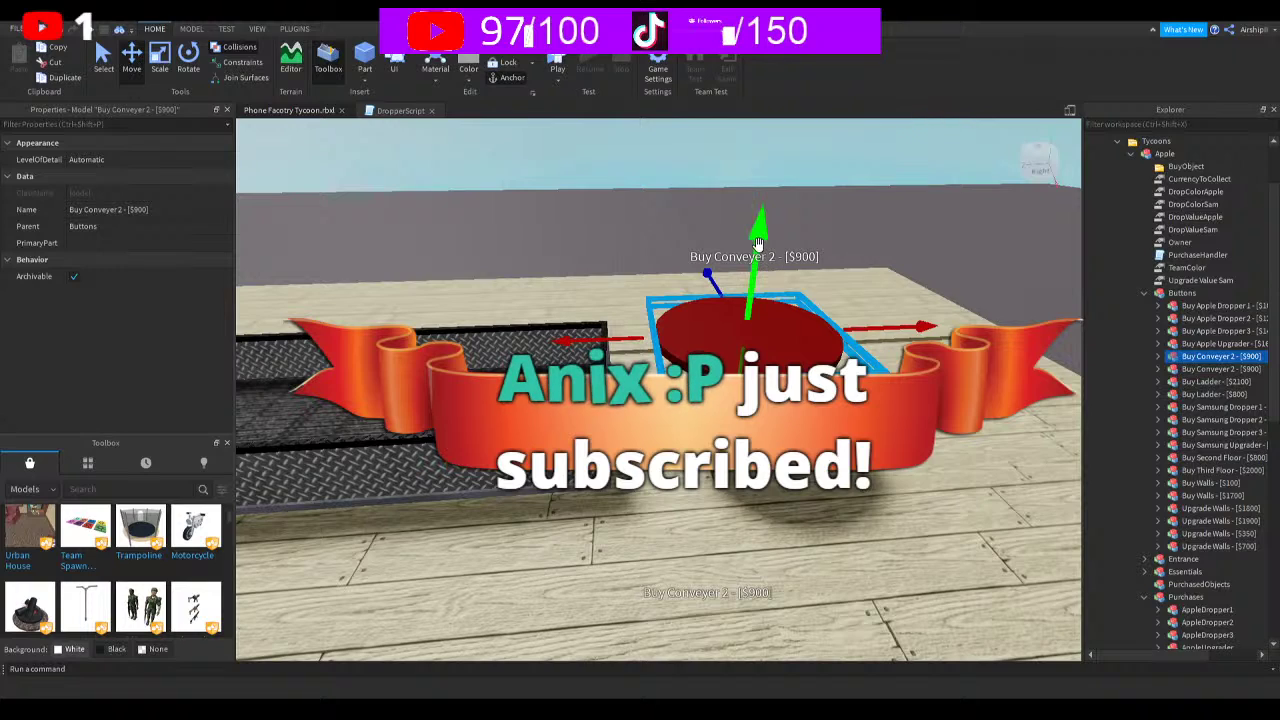
pyautogui.moveTo(763, 246); pyautogui.dragTo(760, 342)
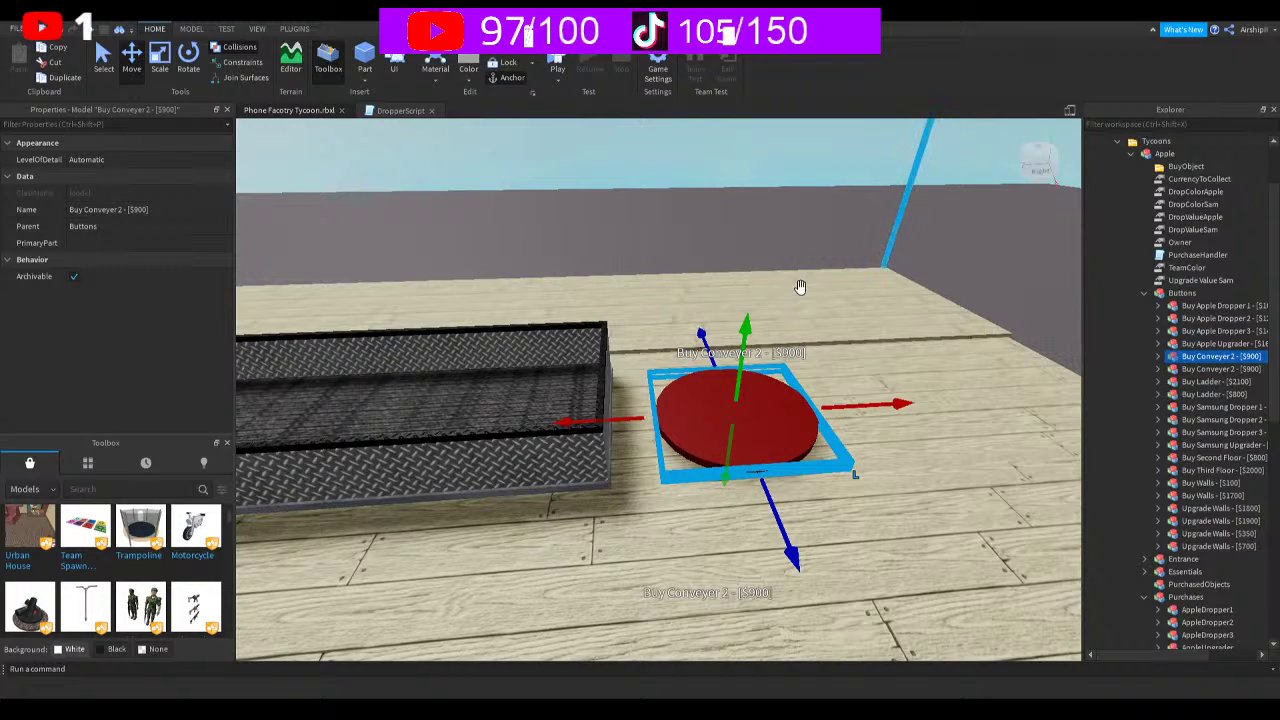
# Change the price in the raised conveyor button's name so it reads "Buy Conveyer 2 - [$2200]"
pyautogui.click(1172, 359)
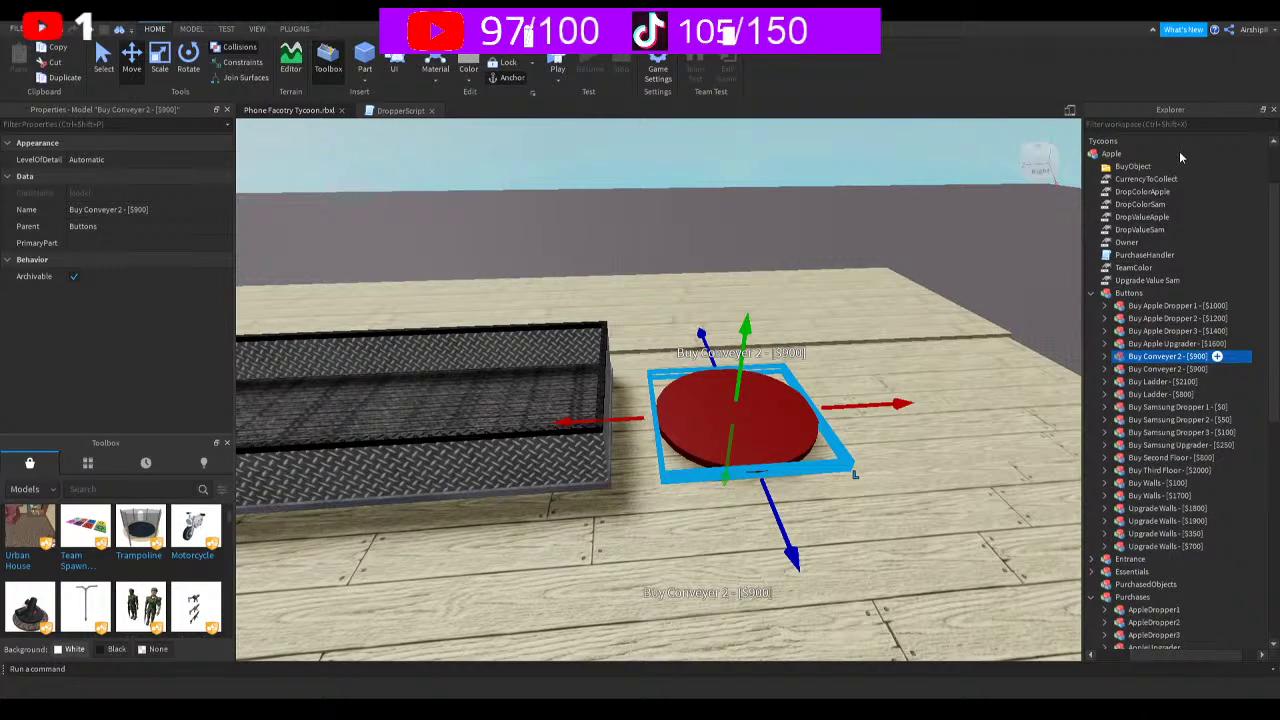
pyautogui.press('F2')
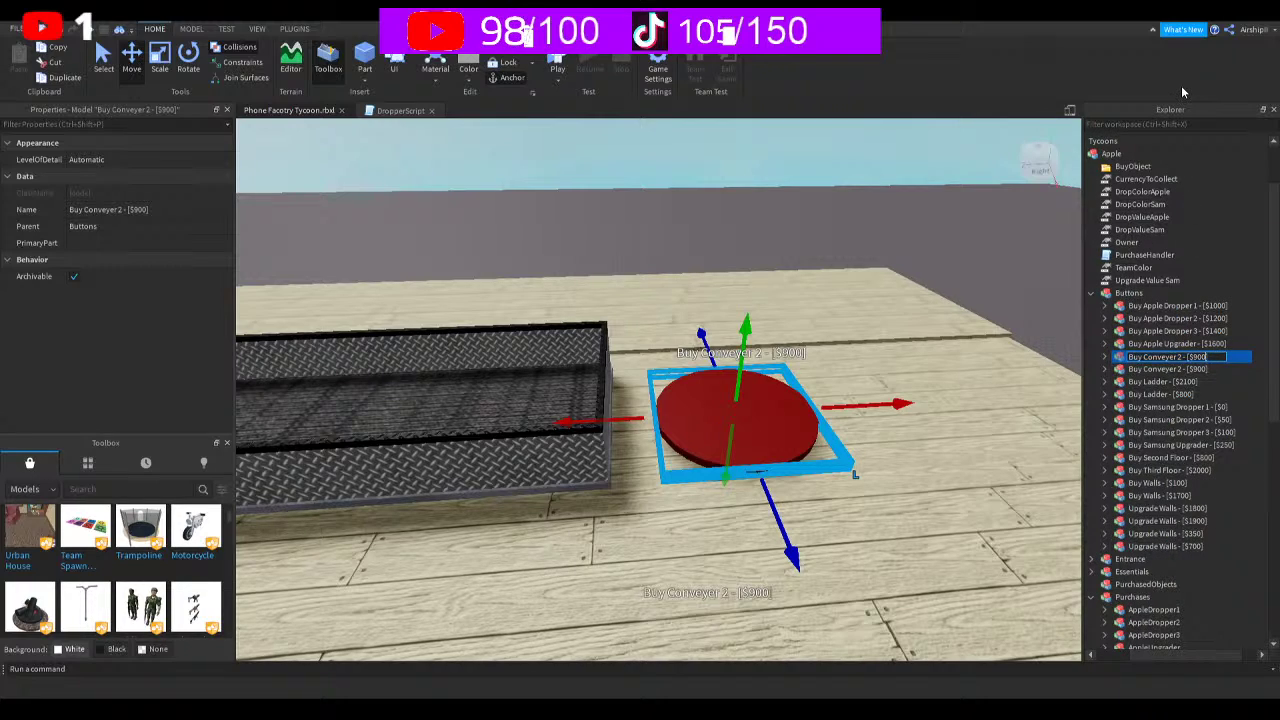
pyautogui.press('BackSpace')
pyautogui.press('BackSpace')
pyautogui.write('18')
pyautogui.press('BackSpace')
pyautogui.press('BackSpace')
pyautogui.write('22')
pyautogui.press('Return')
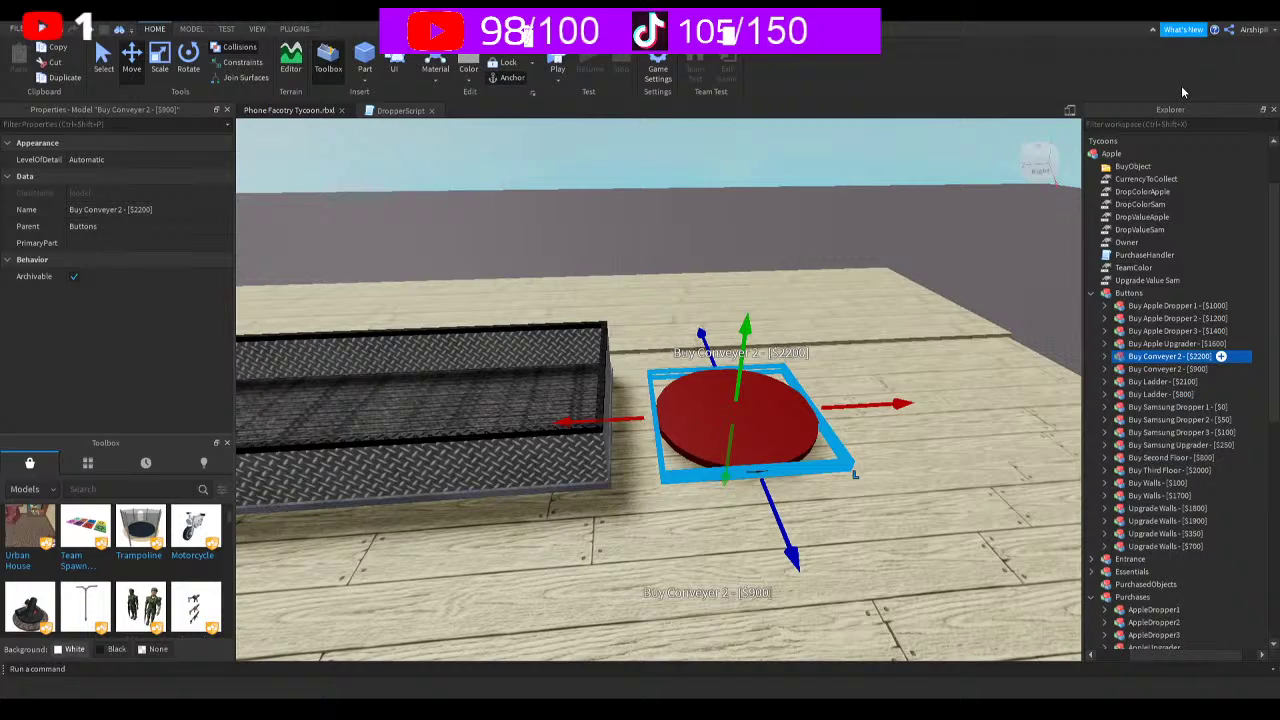
# Expand the raised conveyor button's contents and rename it as "Buy Conveyer 3 - [$2200]"
pyautogui.click(1106, 357)
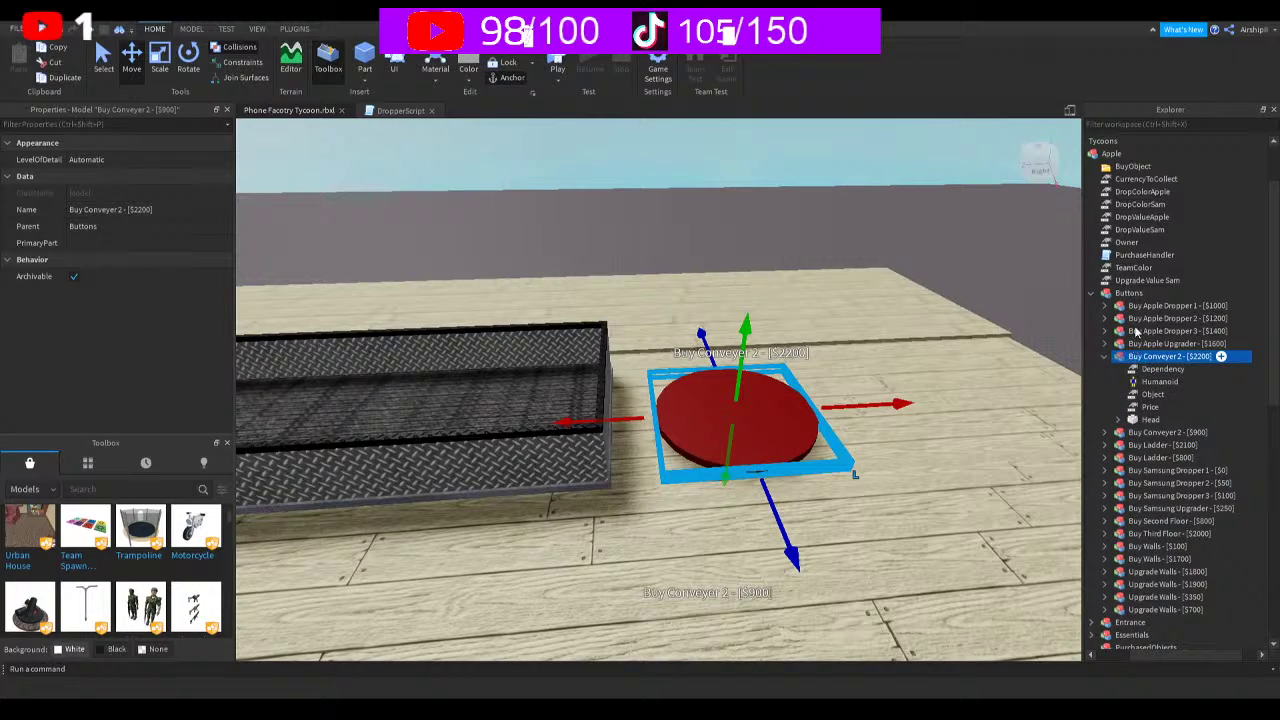
pyautogui.press('F2')
pyautogui.click(1181, 357)
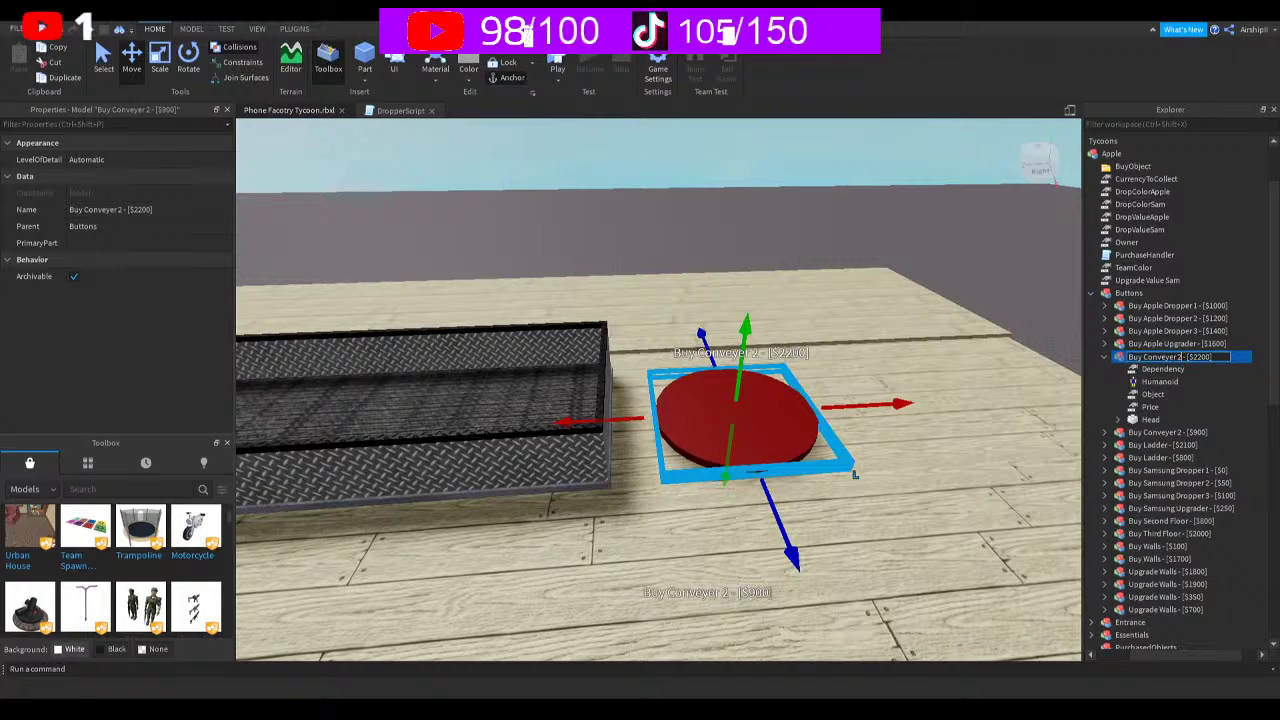
pyautogui.press('Return')
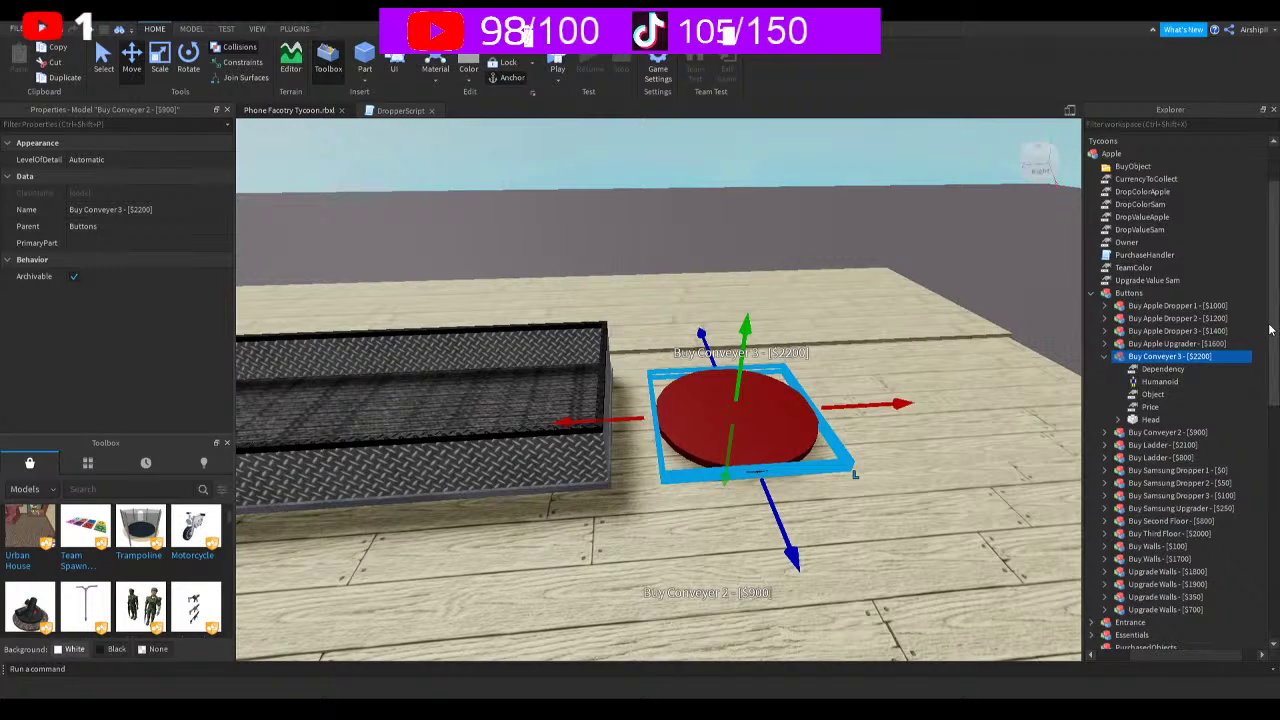
# Set the Dependency value of the Buy Conveyer 3 button to Floor3
pyautogui.click(1160, 369)
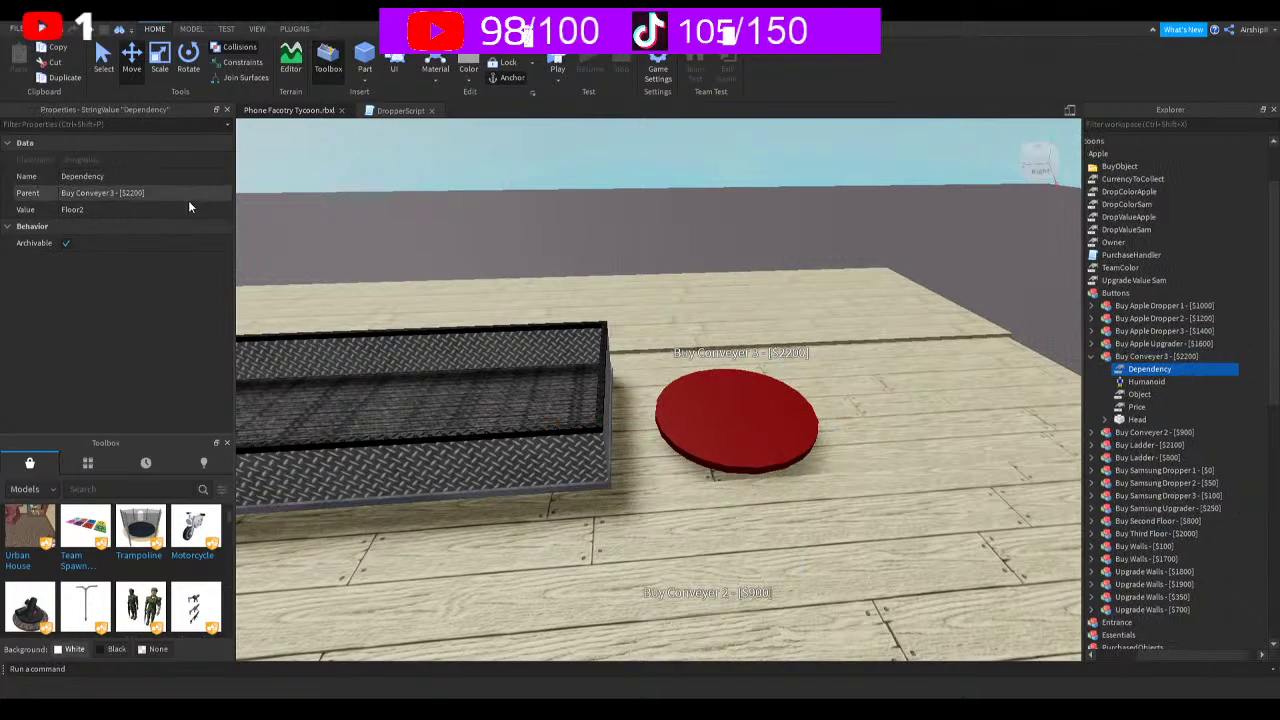
pyautogui.click(170, 210)
pyautogui.write('Floor3')
pyautogui.press('Return')
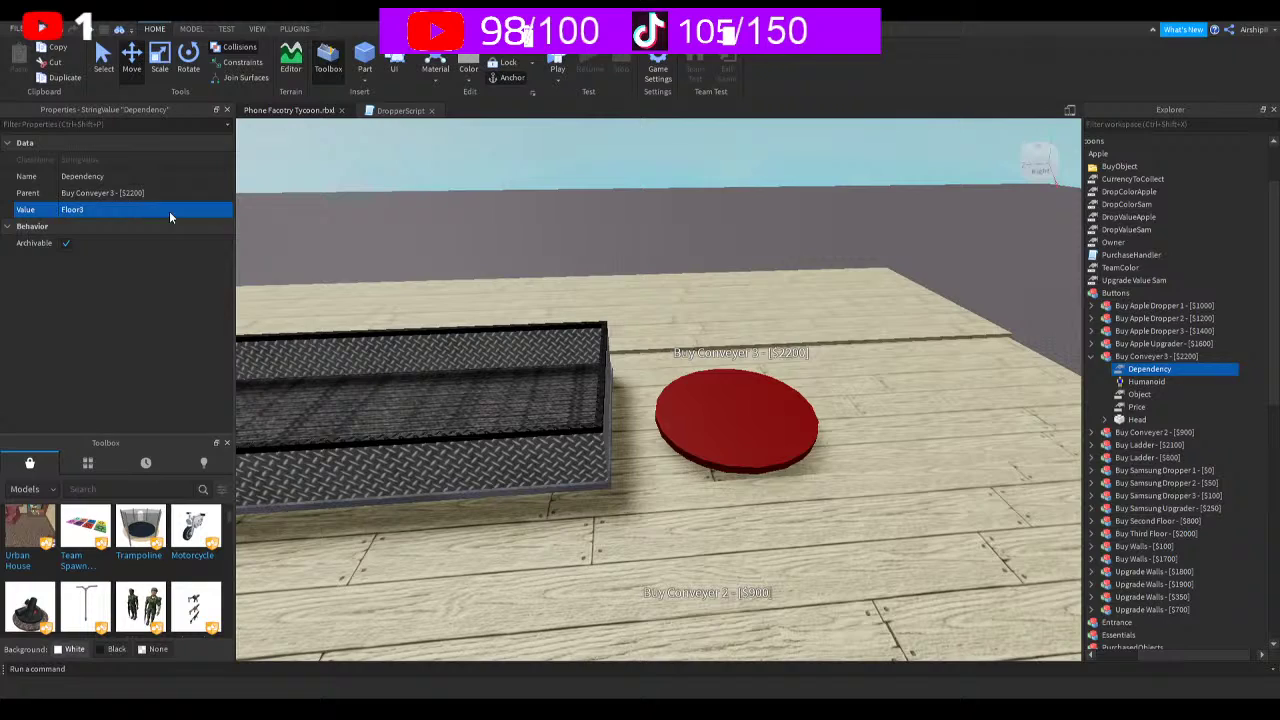
# Set the Object value of the Buy Conveyer 3 button to Conveyer3
pyautogui.click(1139, 394)
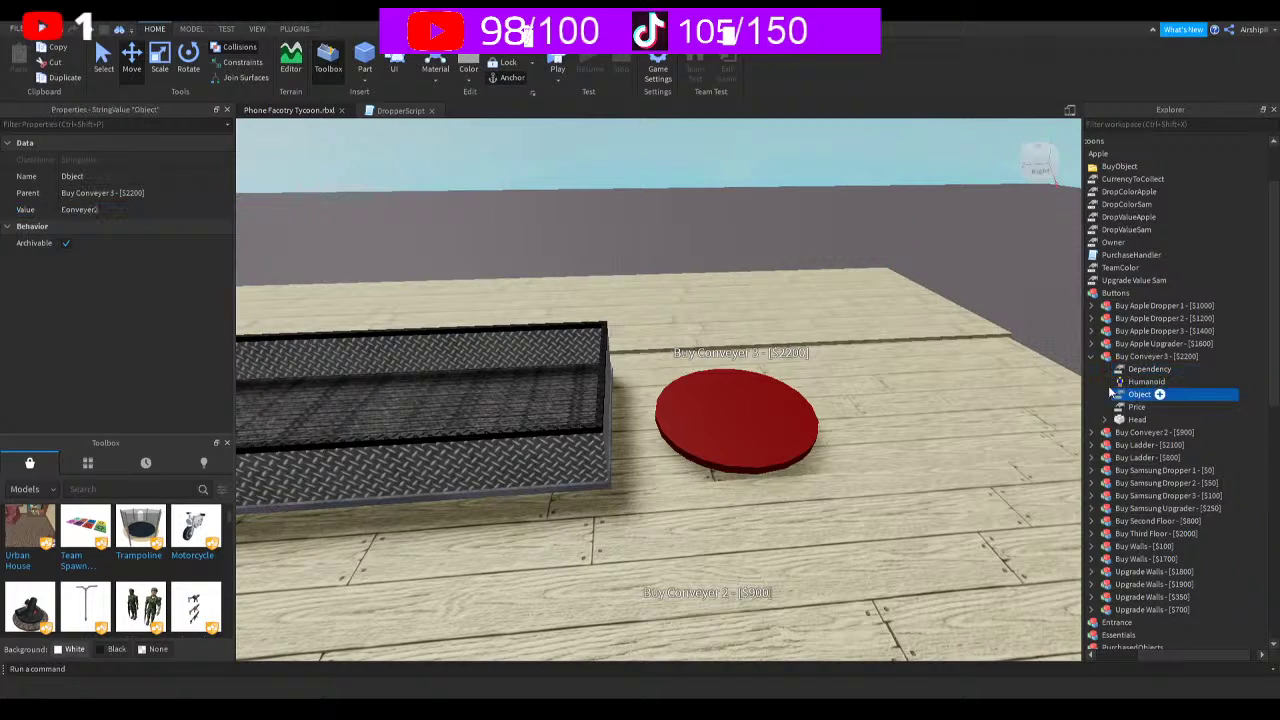
pyautogui.click(160, 210)
pyautogui.press('End')
pyautogui.press('BackSpace')
pyautogui.write('3')
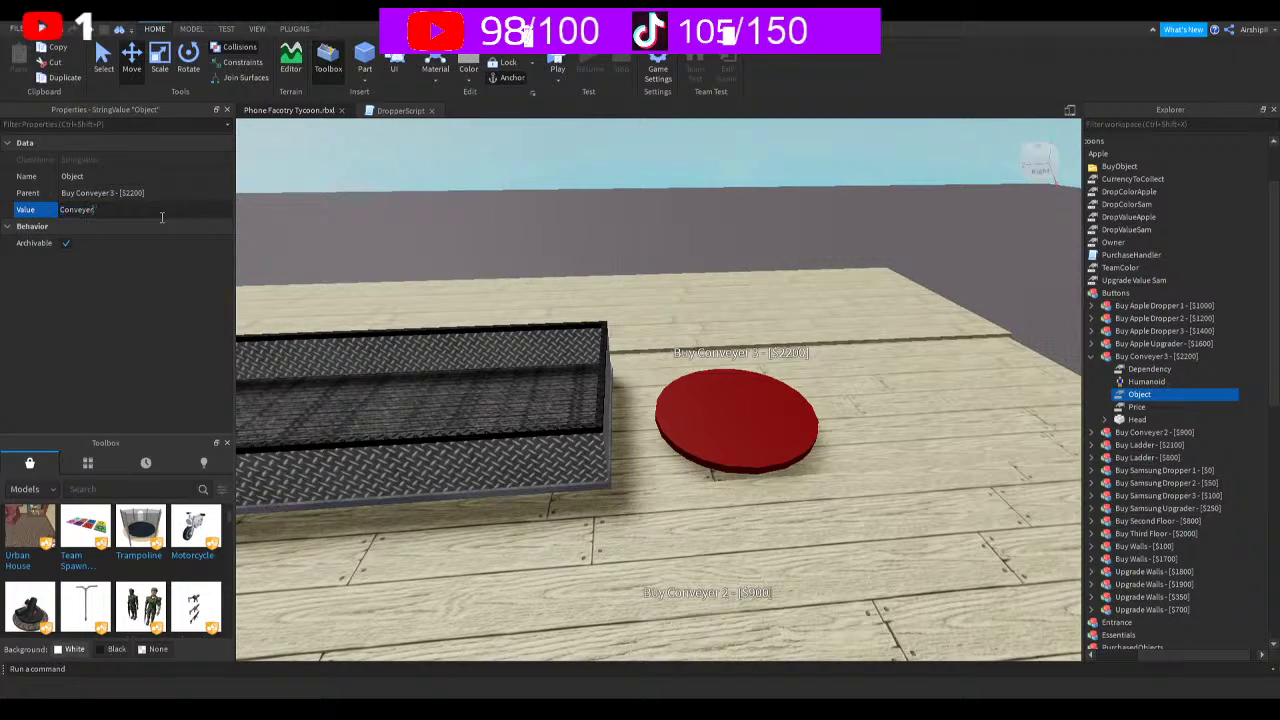
pyautogui.press('Return')
# Set the Price value of the Buy Conveyer 3 button to 2200
pyautogui.click(1137, 407)
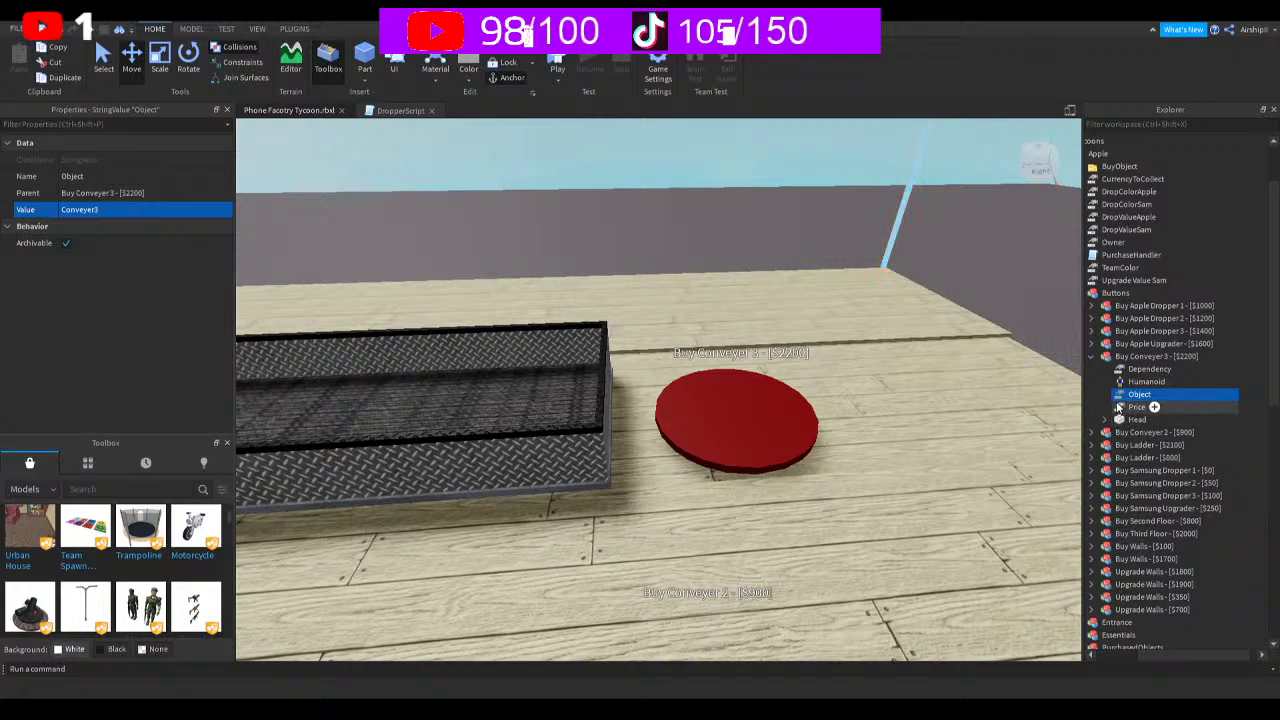
pyautogui.click(152, 212)
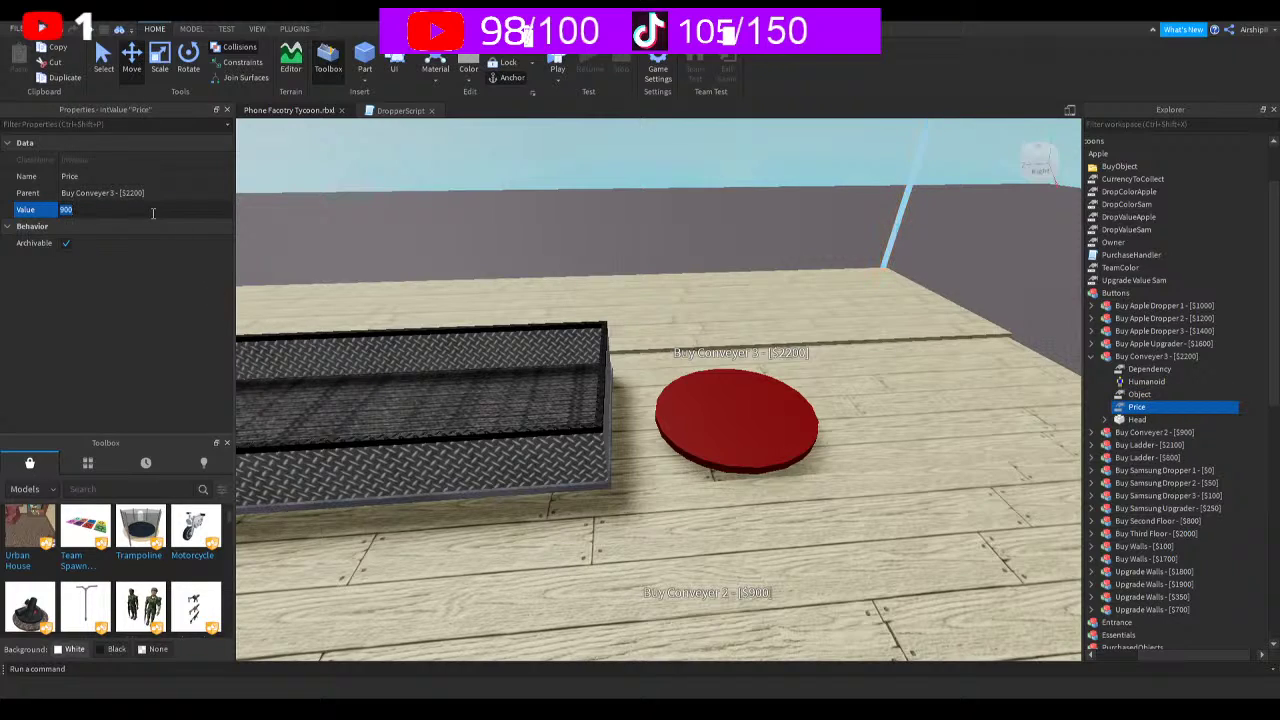
pyautogui.write('2100')
pyautogui.press('BackSpace')
pyautogui.press('BackSpace')
pyautogui.press('BackSpace')
pyautogui.write('200')
pyautogui.press('Return')
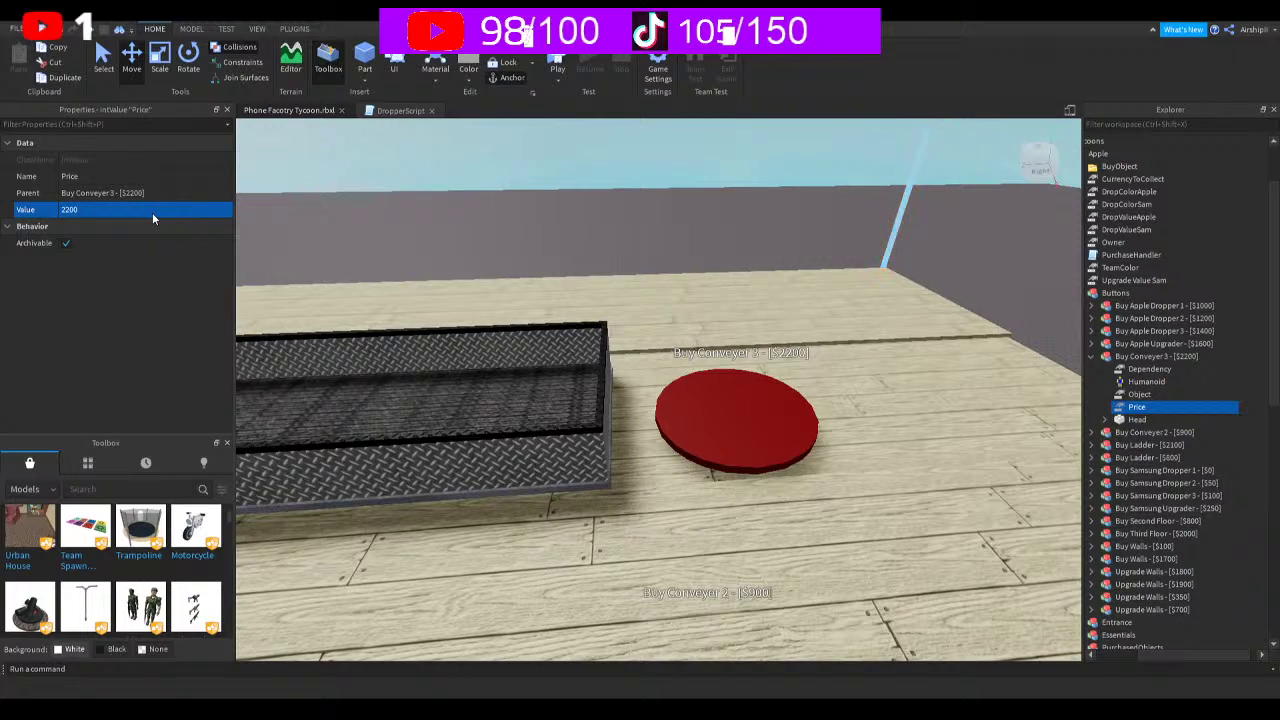
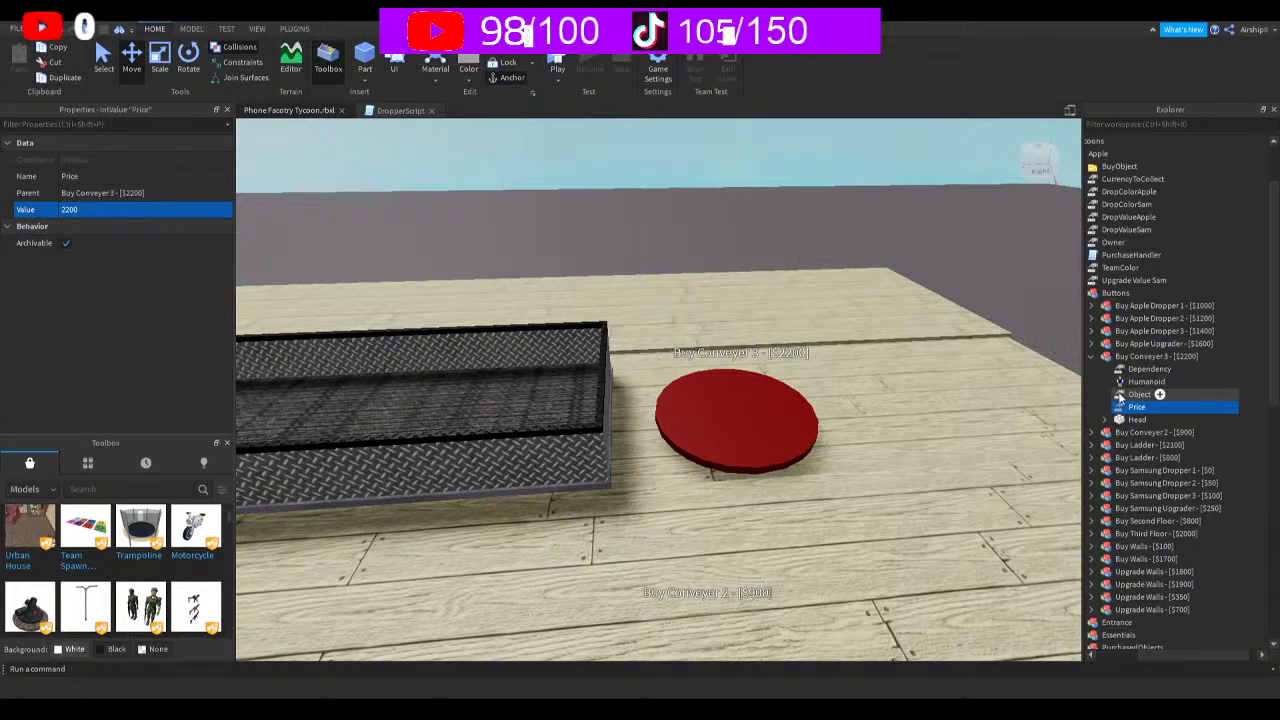
# Look over the third conveyor and its Buy Conveyer 3 purchase button on the top floor
pyautogui.click(1091, 356)
pyautogui.scroll(-3, 859, 336)
pyautogui.scroll(-4, 859, 336)
pyautogui.moveTo(859, 336); pyautogui.dragTo(859, 336, button='right')
pyautogui.scroll(4, 859, 336)
pyautogui.scroll(-5, 859, 336)
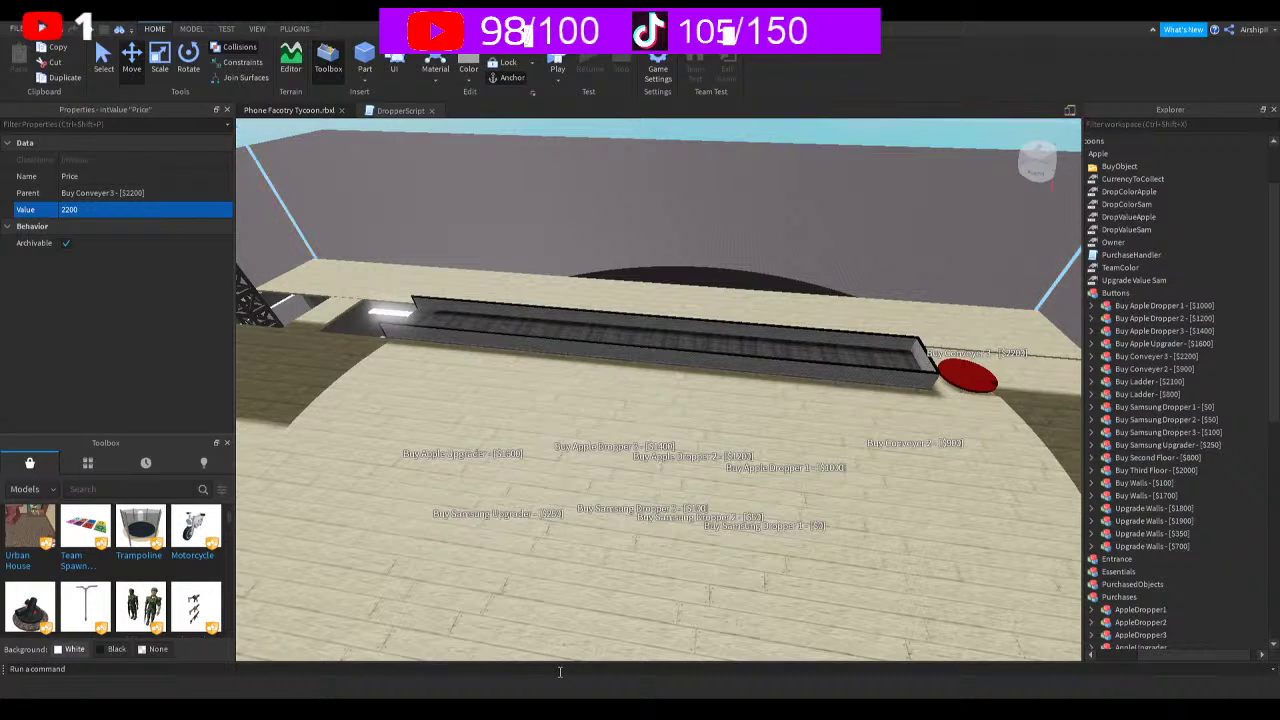
pyautogui.click(619, 668)
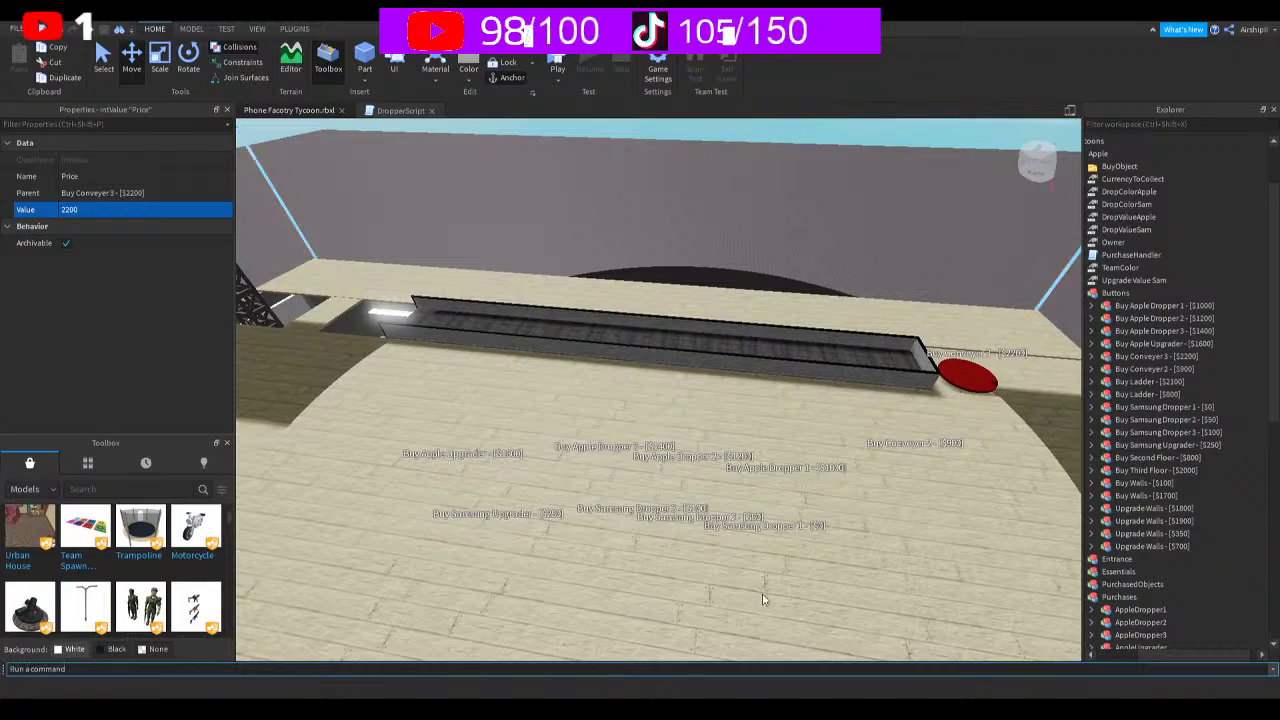
pyautogui.click(820, 581)
pyautogui.moveTo(748, 564); pyautogui.dragTo(766, 557, button='right')
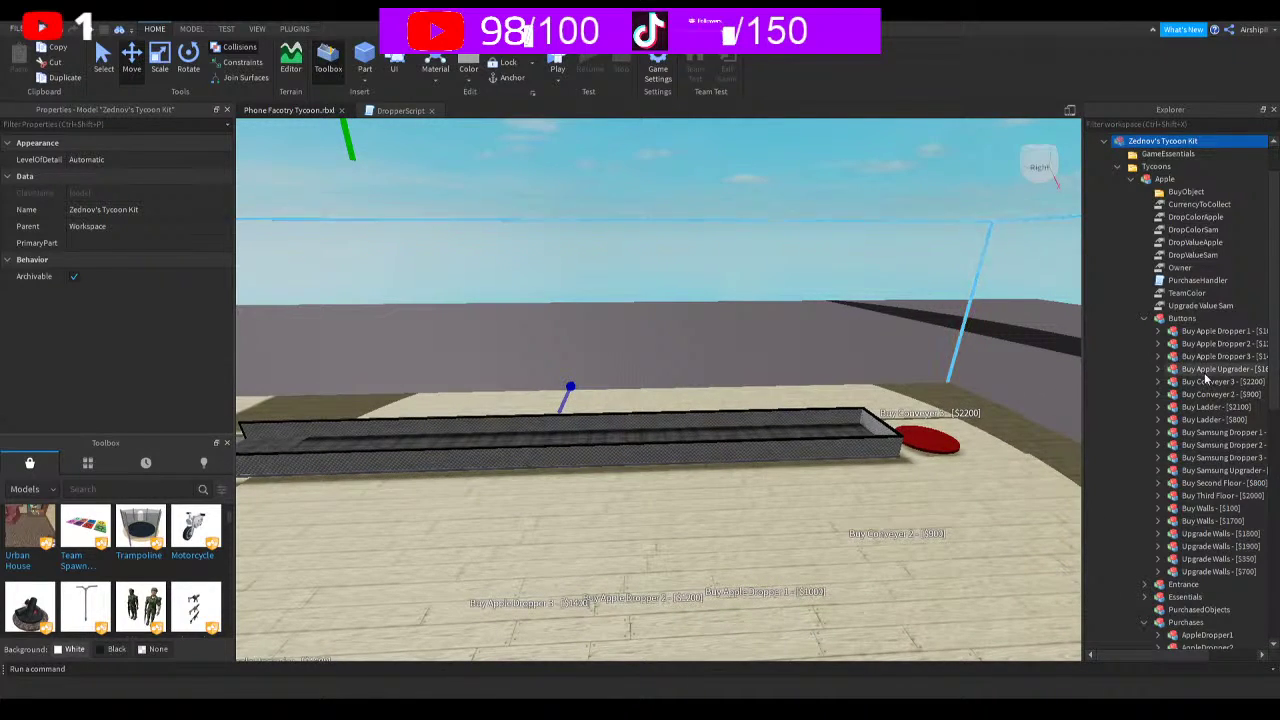
pyautogui.scroll(2, 628, 542)
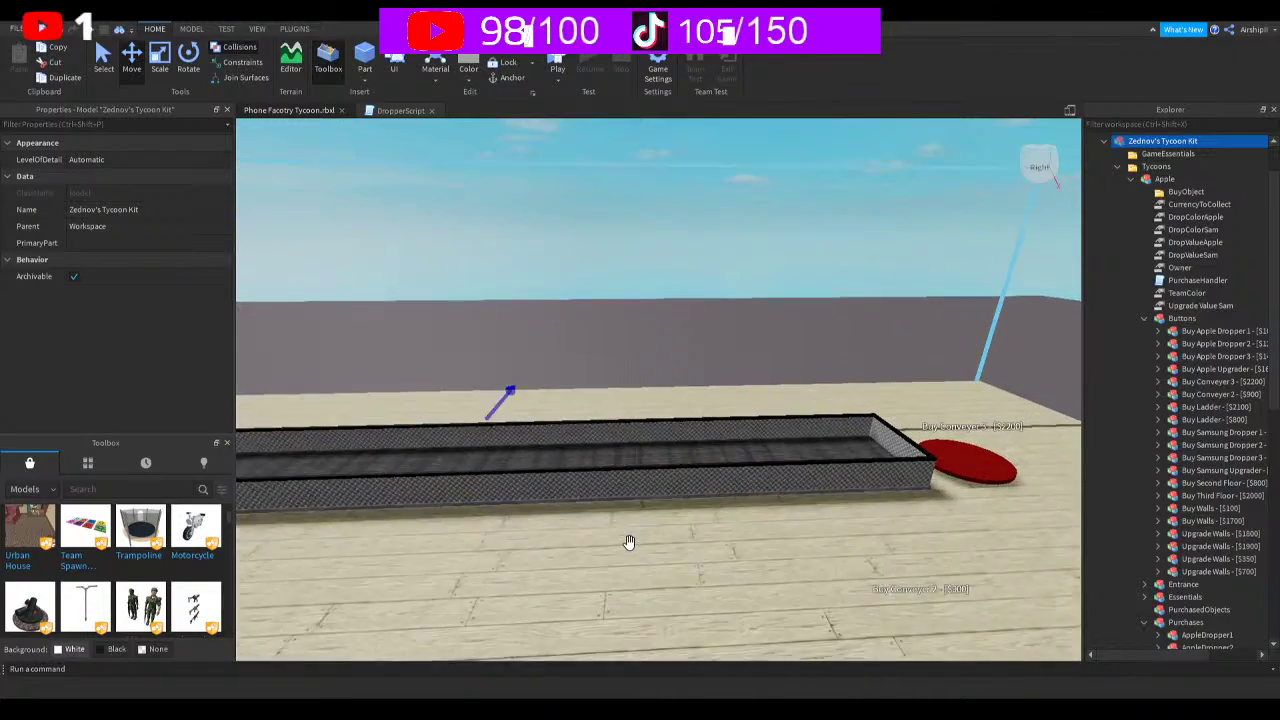
pyautogui.scroll(1, 628, 542)
pyautogui.scroll(1, 628, 542)
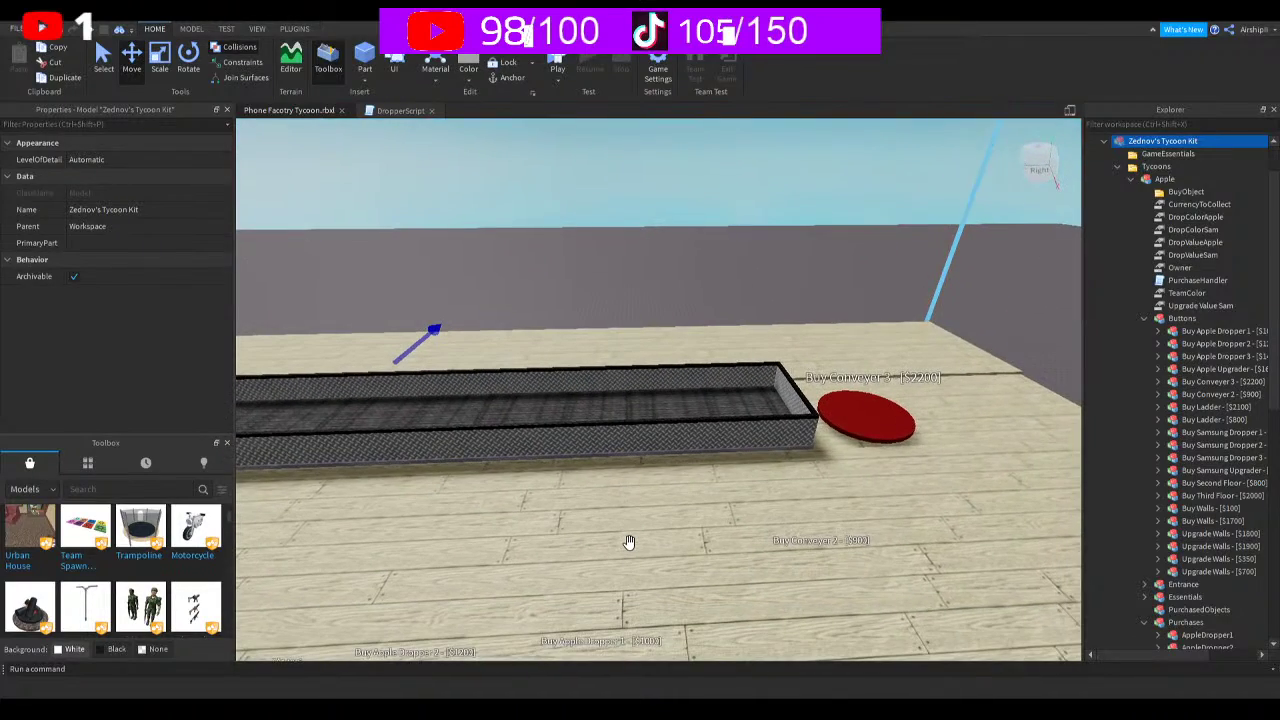
pyautogui.scroll(2, 628, 542)
pyautogui.press('s')
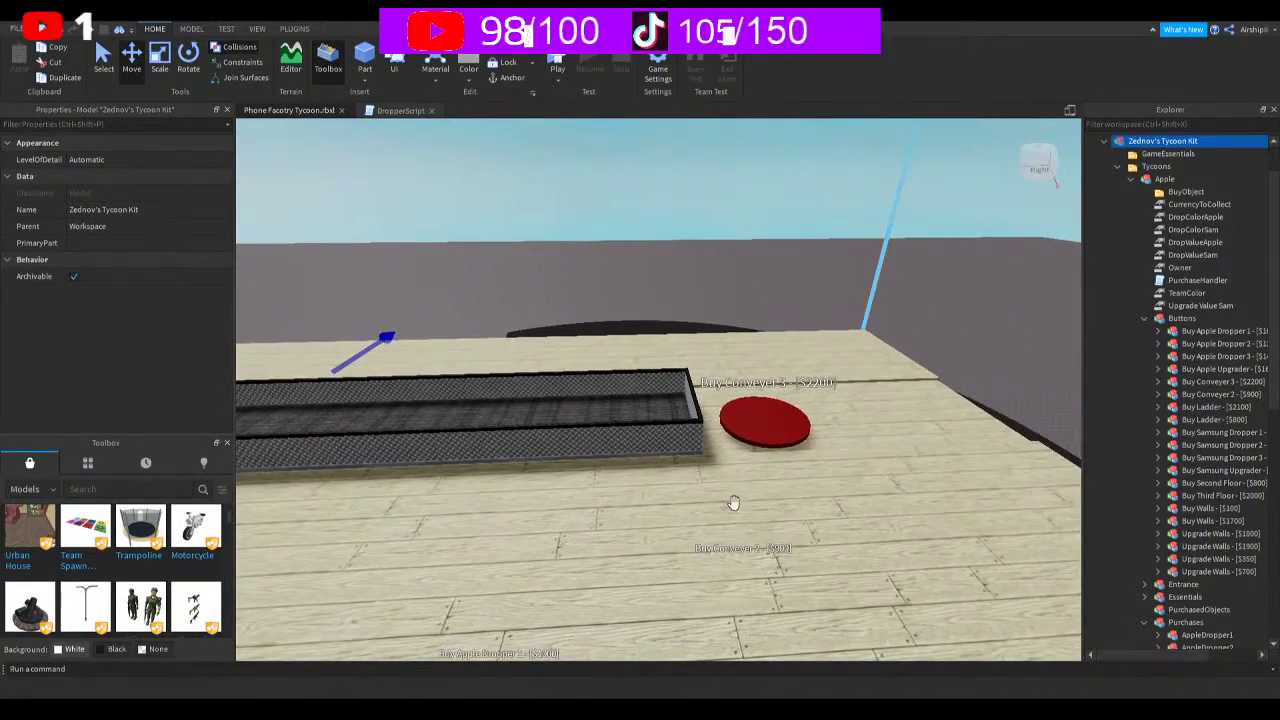
pyautogui.press('a')
pyautogui.press('s')
# Collapse the Buttons group and rename the Upgrade Value Sam value in Apple as UpgradeValueSam, without spaces
pyautogui.click(1145, 318)
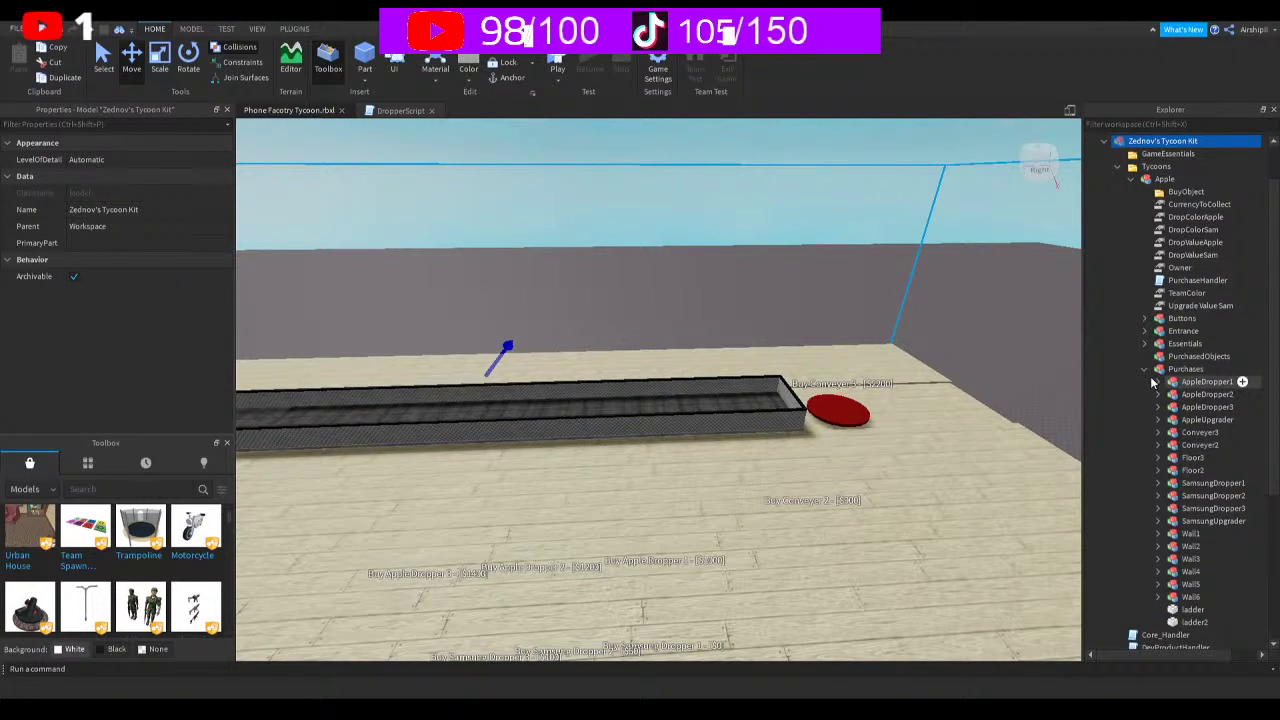
pyautogui.click(1186, 307)
pyautogui.click(1186, 307)
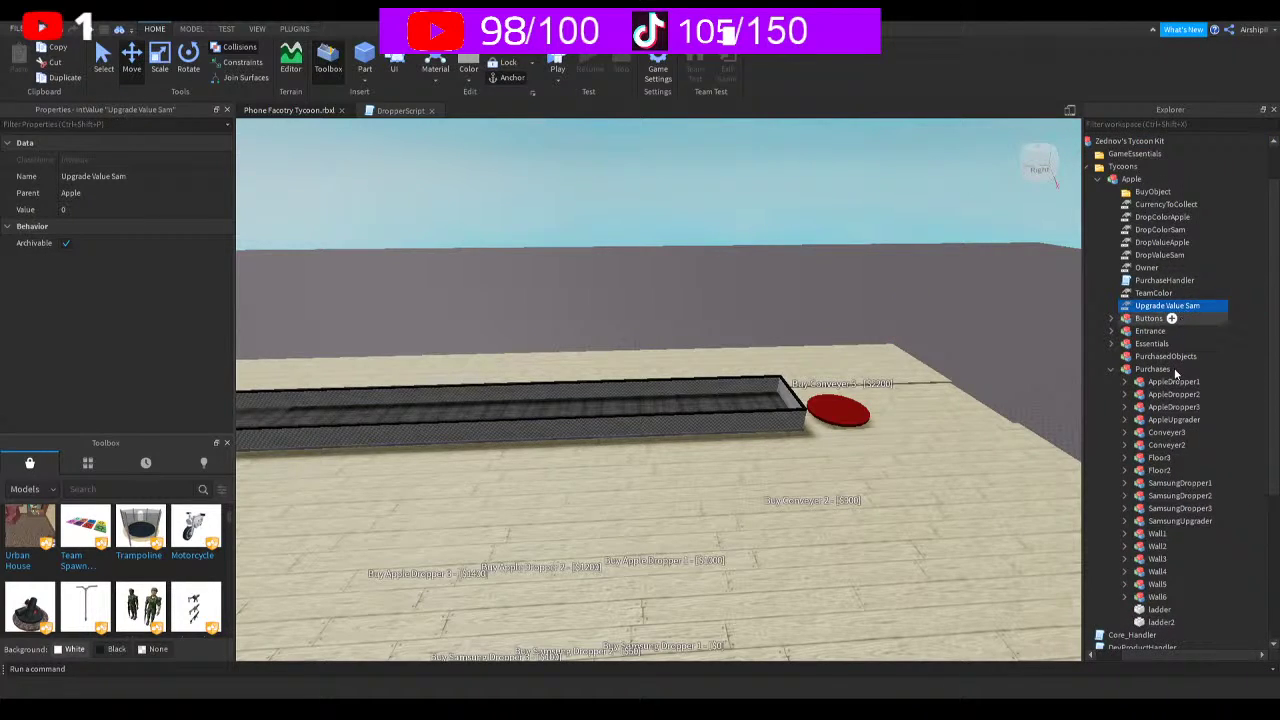
pyautogui.press('Left')
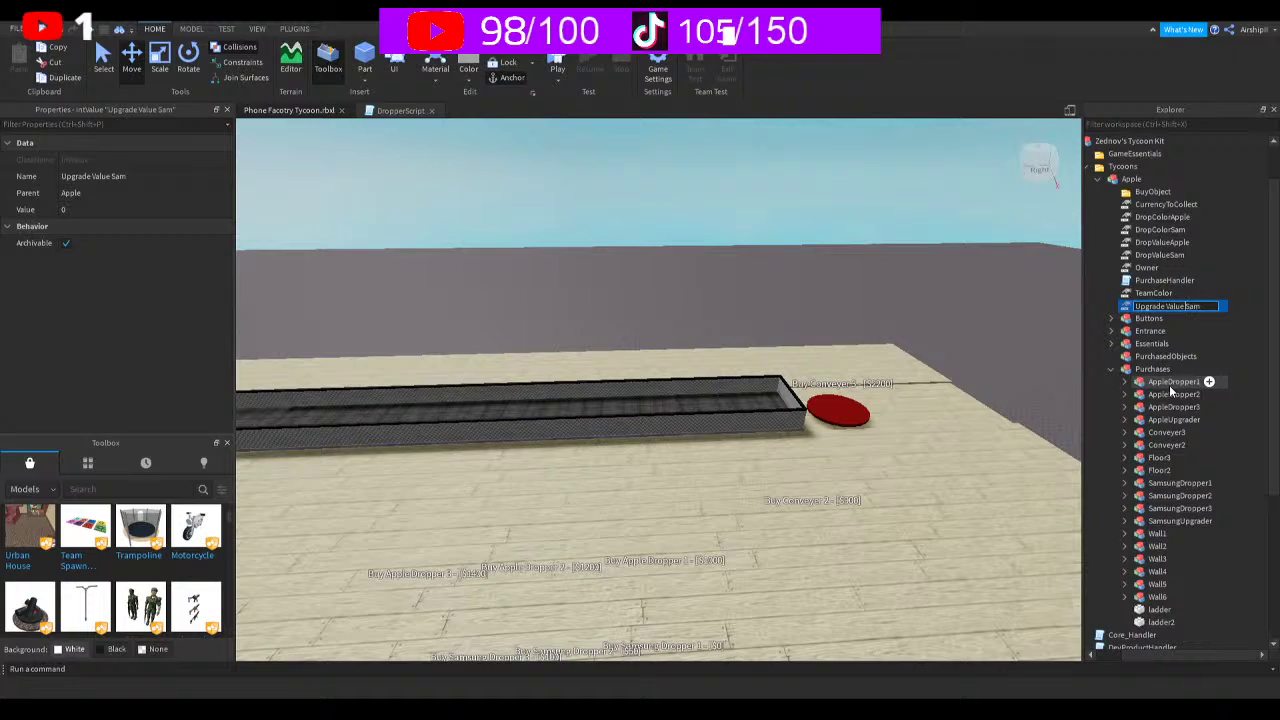
pyautogui.press('BackSpace')
pyautogui.press('Left')
pyautogui.press('Left')
pyautogui.press('Left')
pyautogui.press('Left')
pyautogui.press('Left')
pyautogui.press('BackSpace')
pyautogui.press('Return')
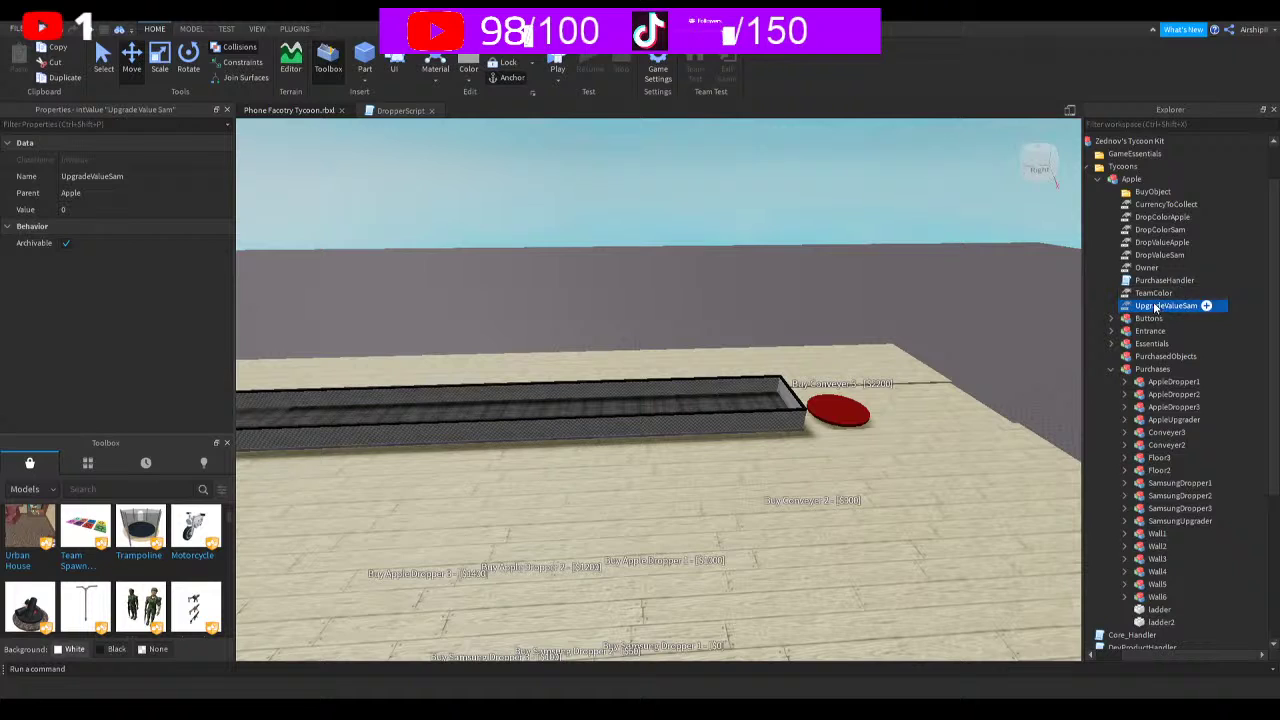
# Make a second copy of the UpgradeValueSam value inside the Apple tycoon
pyautogui.click(1149, 254)
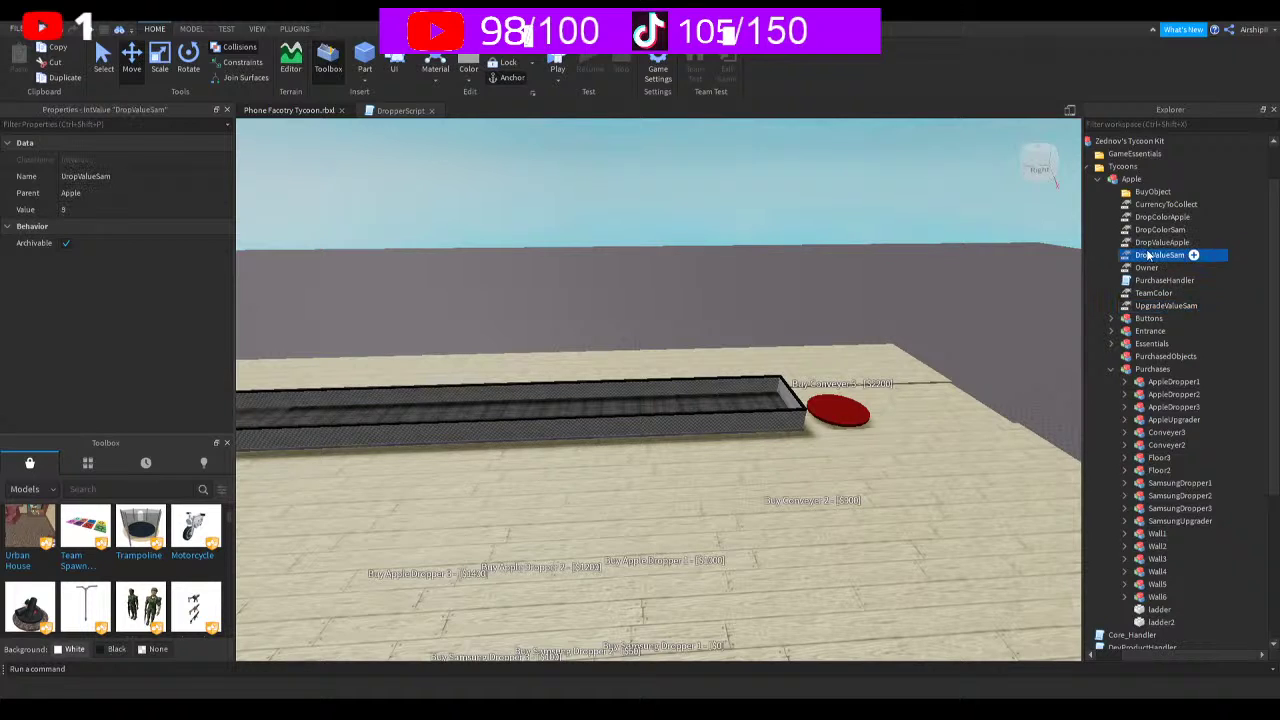
pyautogui.click(1157, 229)
pyautogui.click(1160, 306)
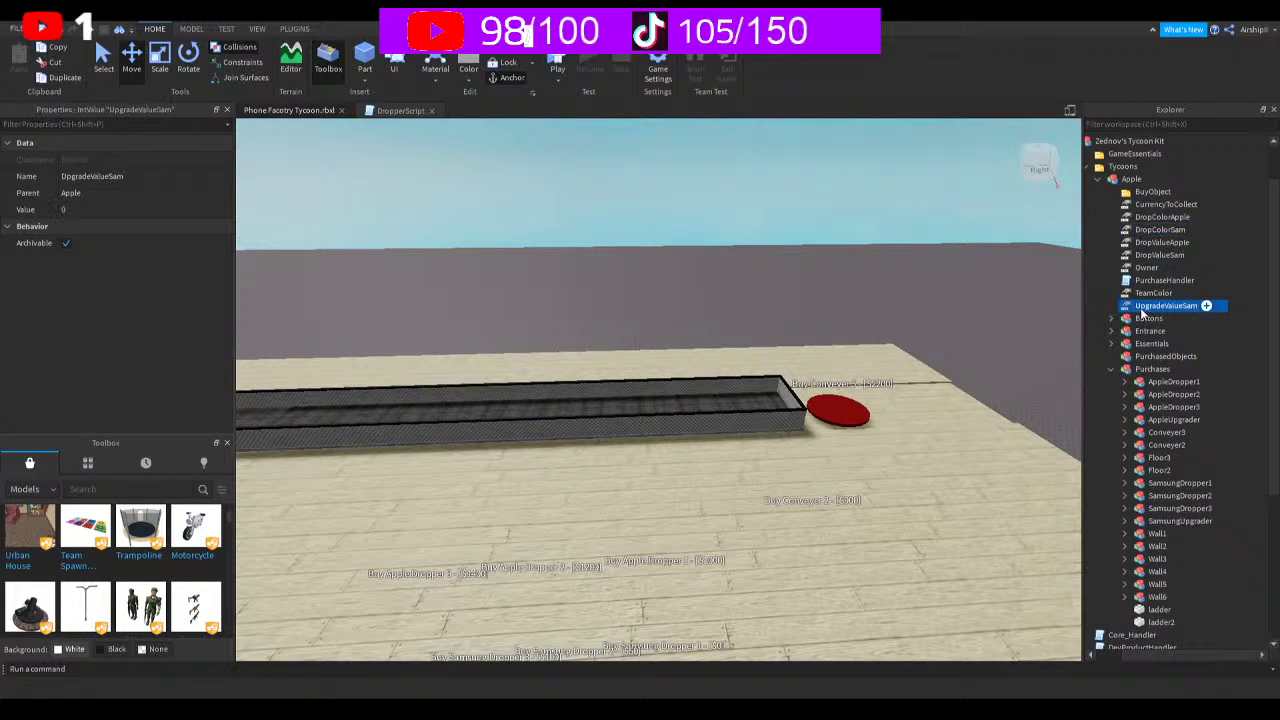
pyautogui.moveTo(900, 336); pyautogui.dragTo(913, 339, button='right')
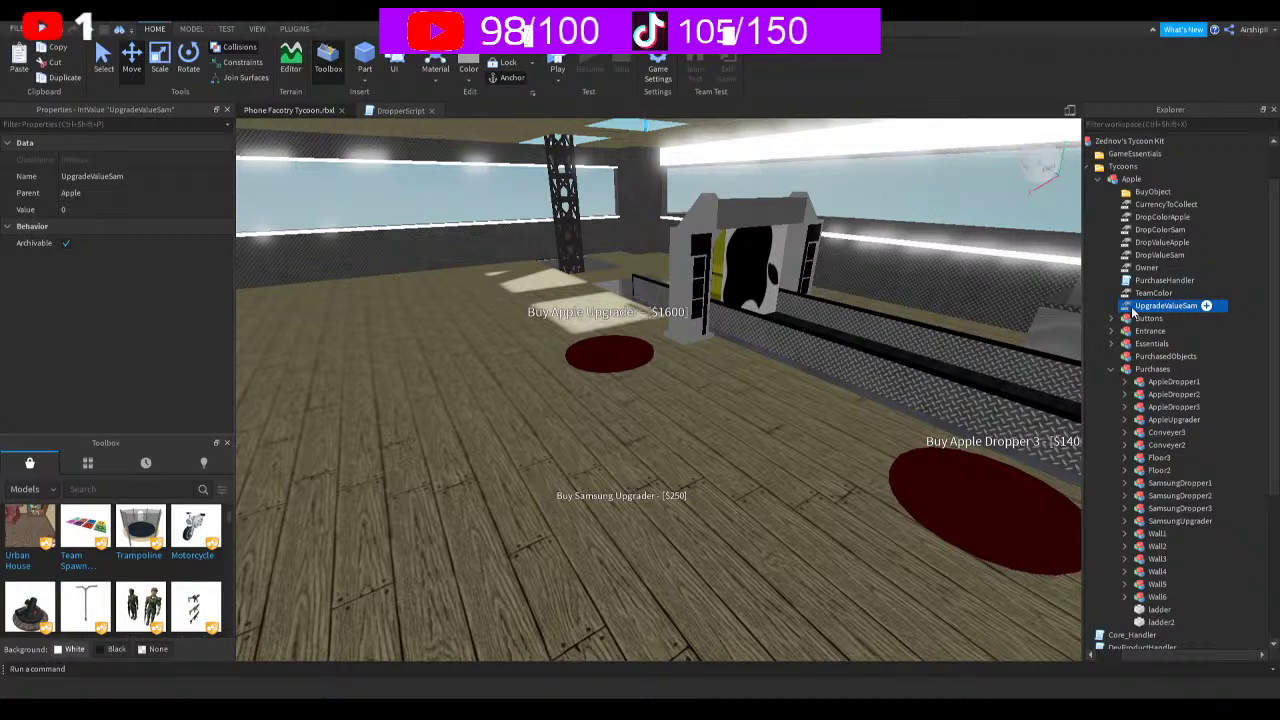
pyautogui.moveTo(1133, 313); pyautogui.dragTo(1130, 145)
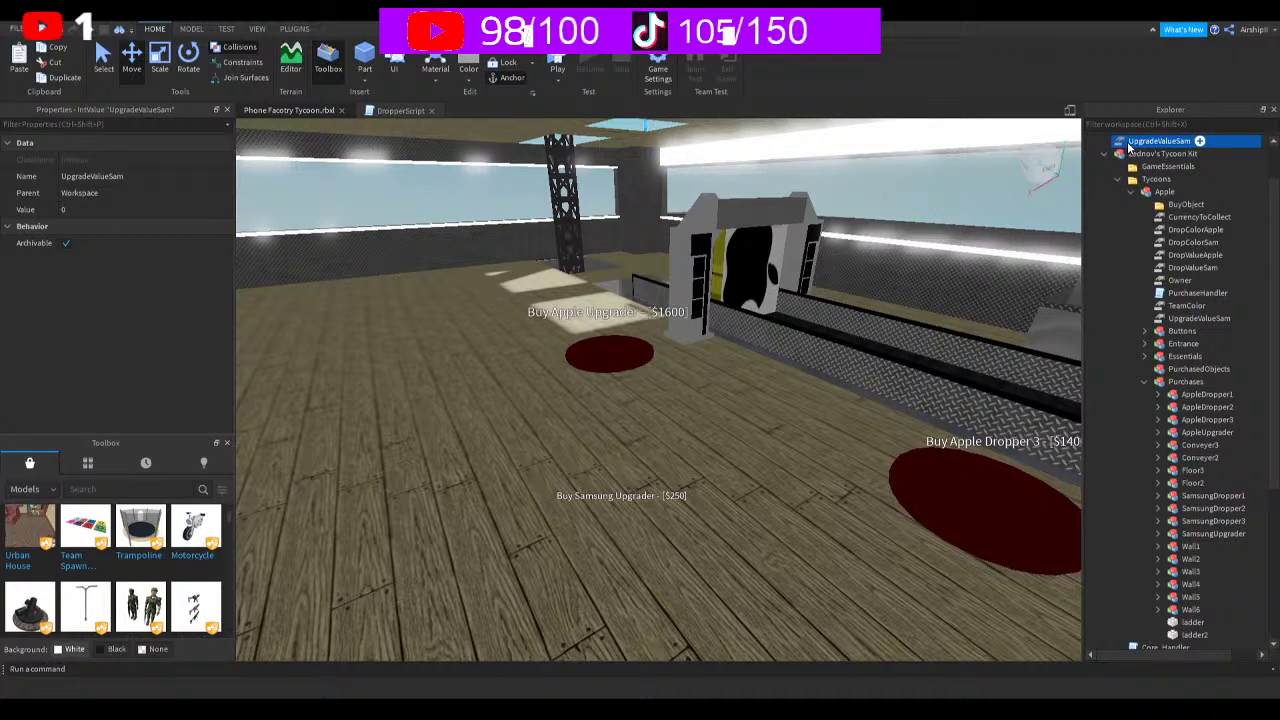
pyautogui.hotkey('ctrl', 'z')
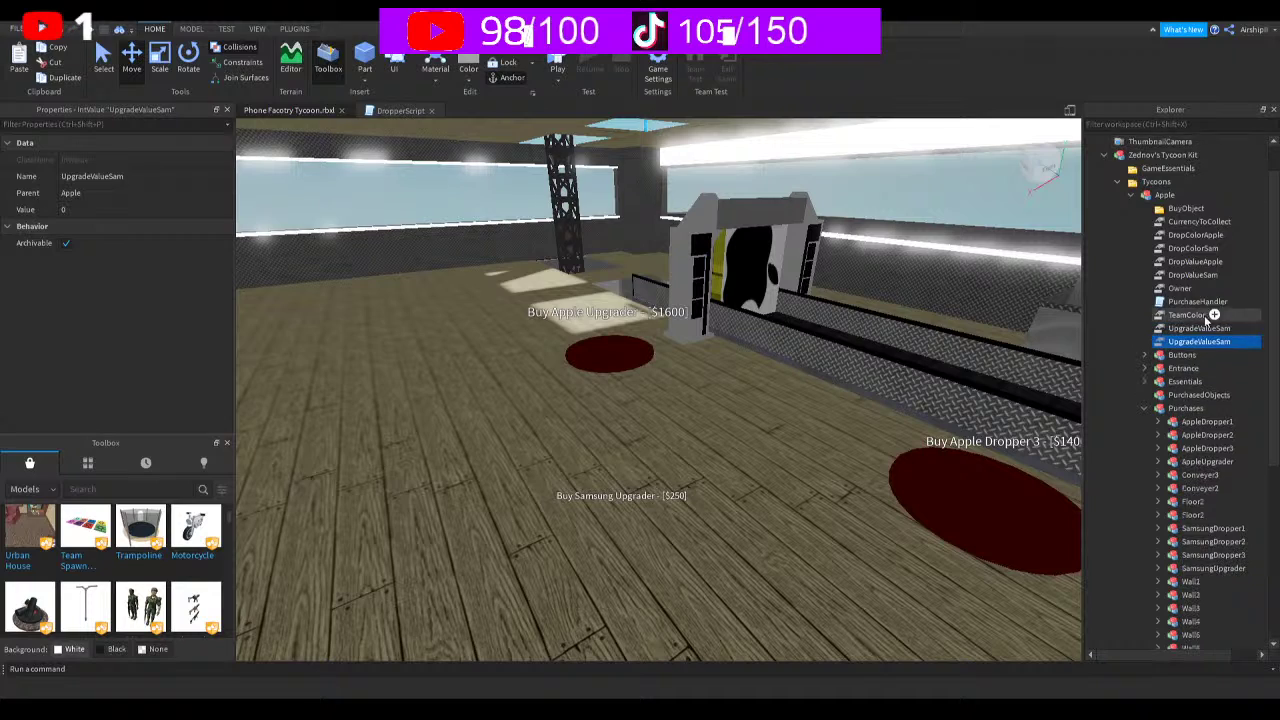
pyautogui.hscroll(1, 1170, 154)
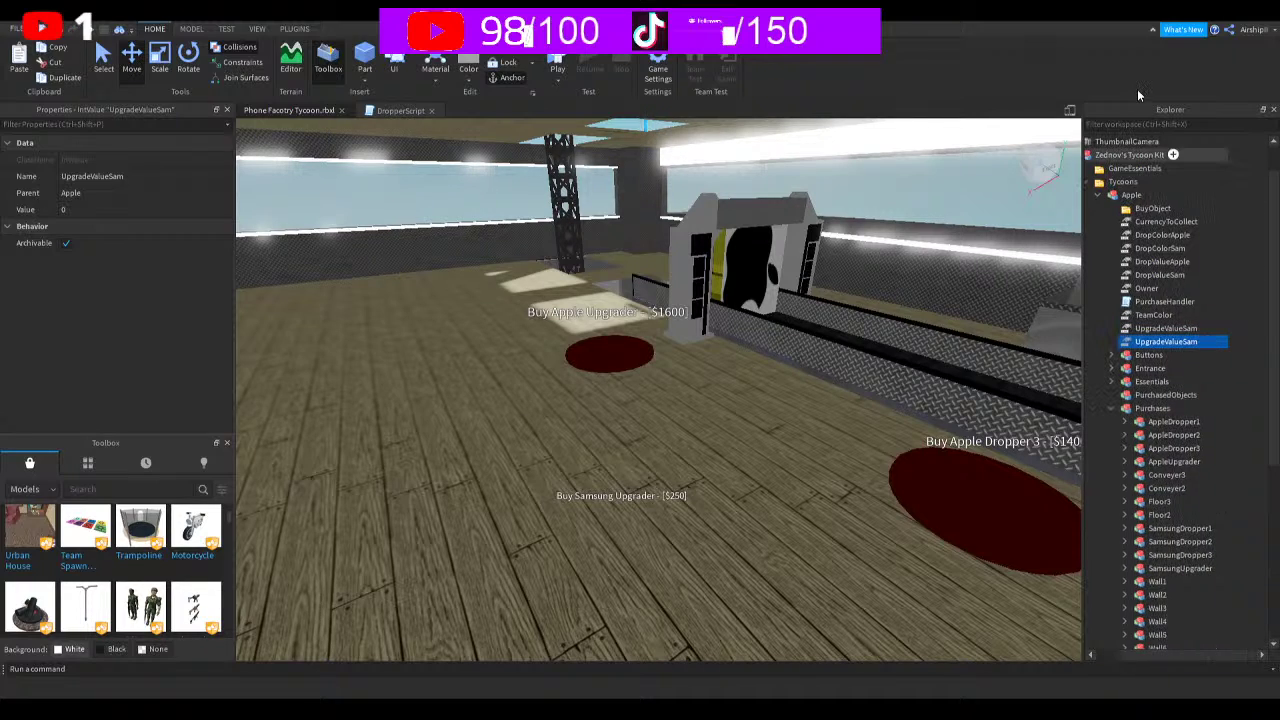
# Rename the copied upgrade value as UpgradeValueApple
pyautogui.press('F2')
pyautogui.press('End')
pyautogui.press('BackSpace')
pyautogui.press('BackSpace')
pyautogui.press('BackSpace')
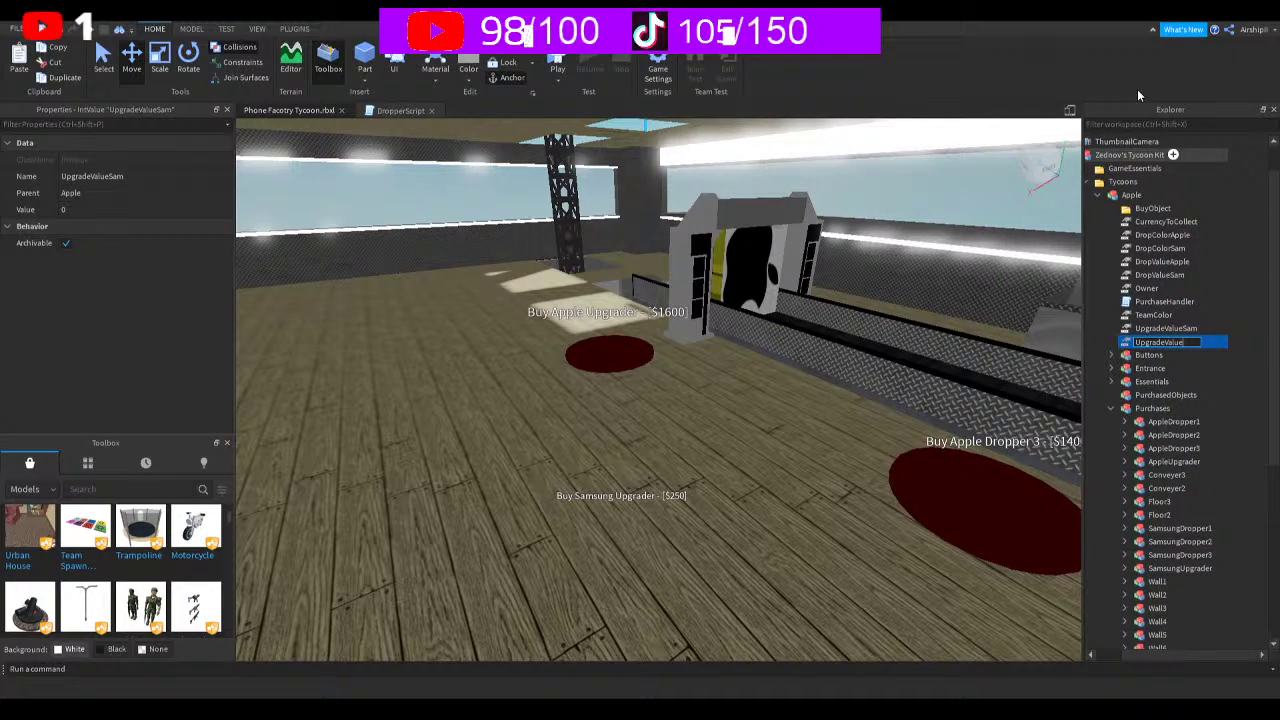
pyautogui.write('Apple')
pyautogui.press('Return')
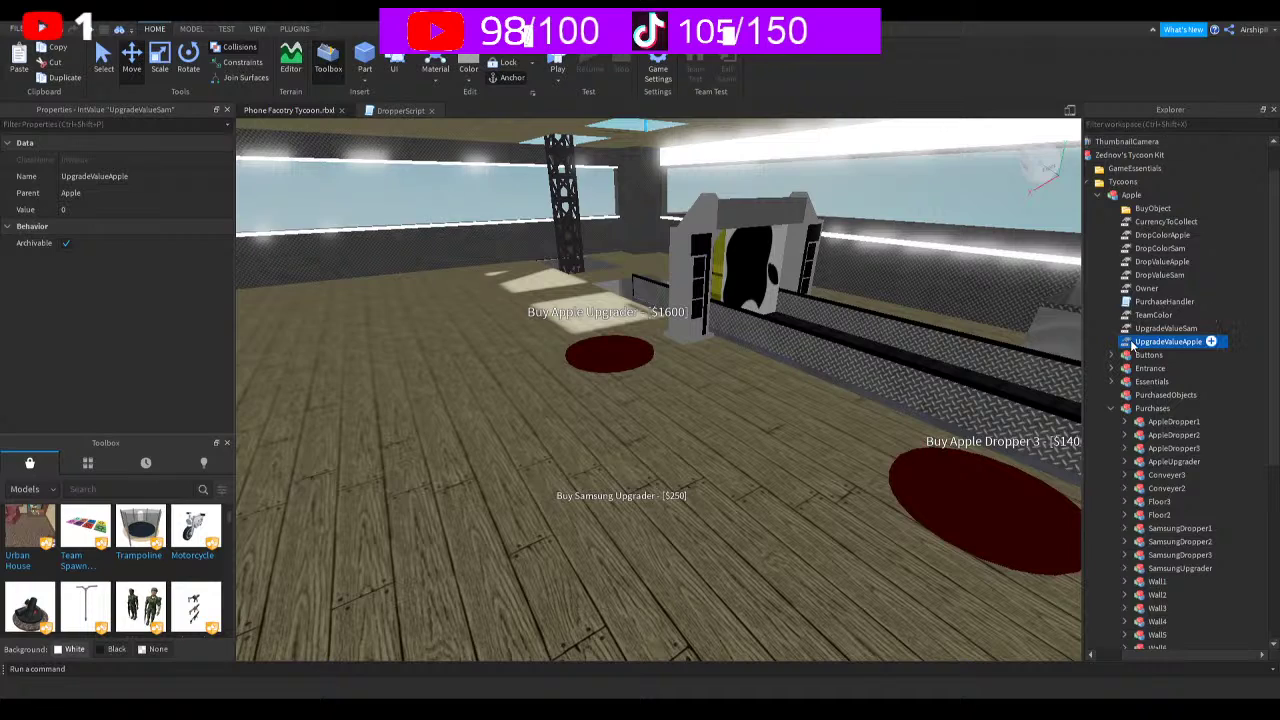
# Set the Value of UpgradeValueApple to 1 and the Value of UpgradeValueSam to 5
pyautogui.click(81, 211)
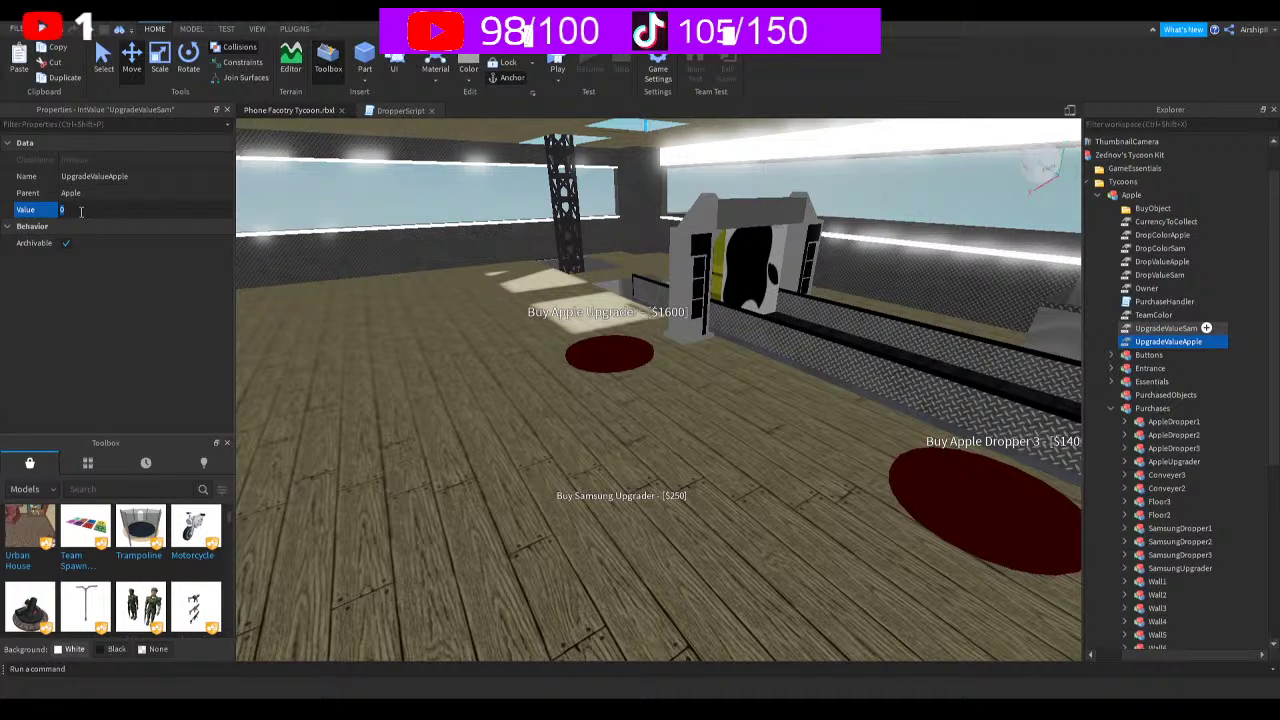
pyautogui.write('1')
pyautogui.press('Return')
pyautogui.click(1166, 328)
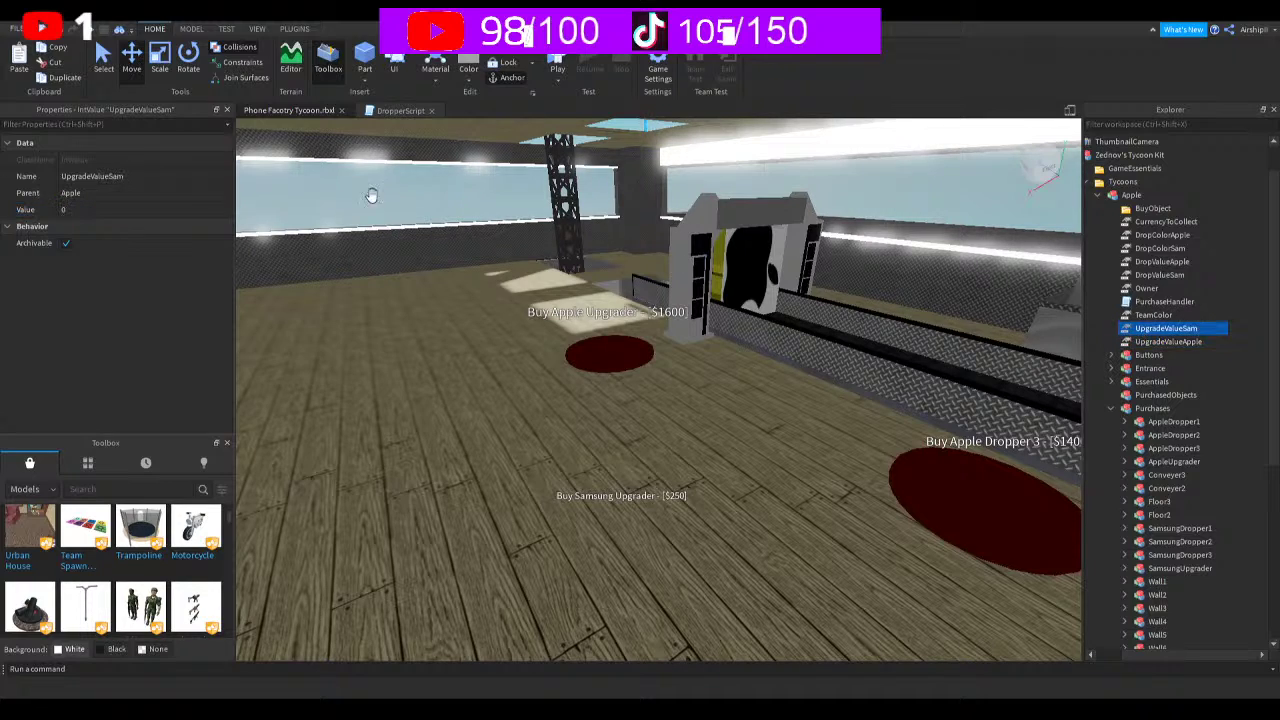
pyautogui.click(126, 207)
pyautogui.write('5')
pyautogui.press('Return')
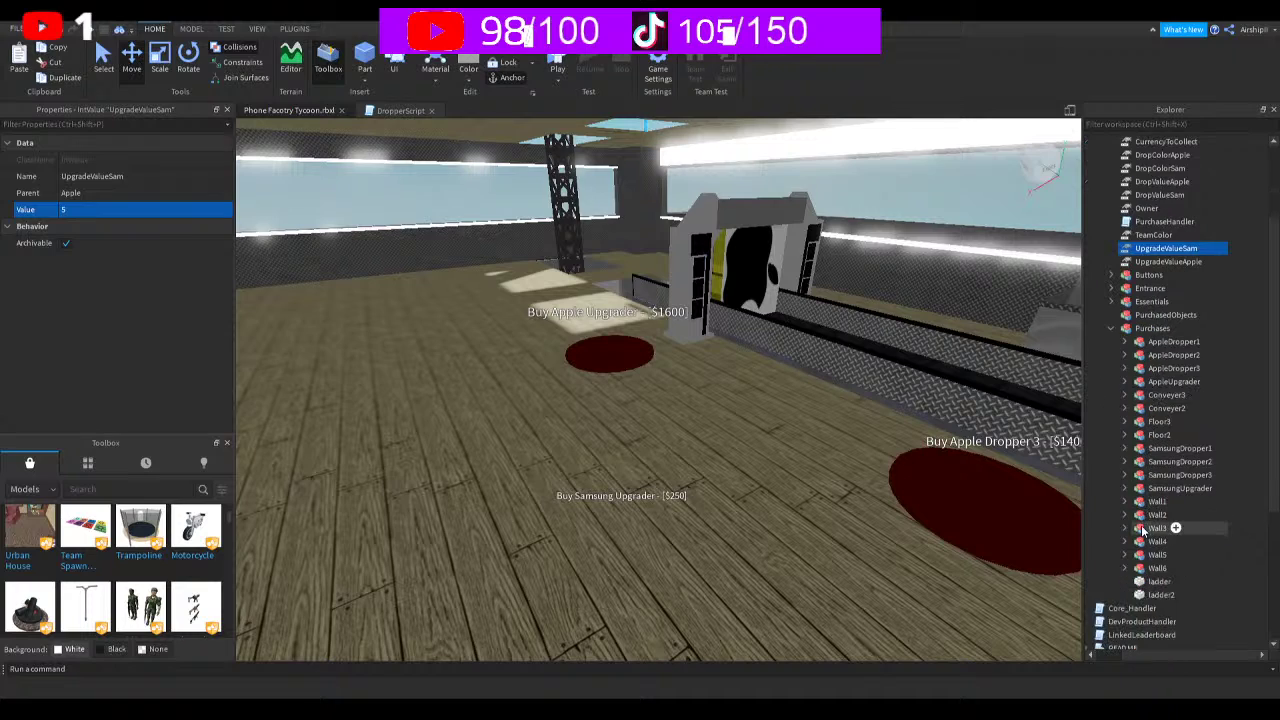
# Open the AppleUpgrader script under Purchases and delete the fixed increment from the cash value line
pyautogui.scroll(-3, 1140, 420)
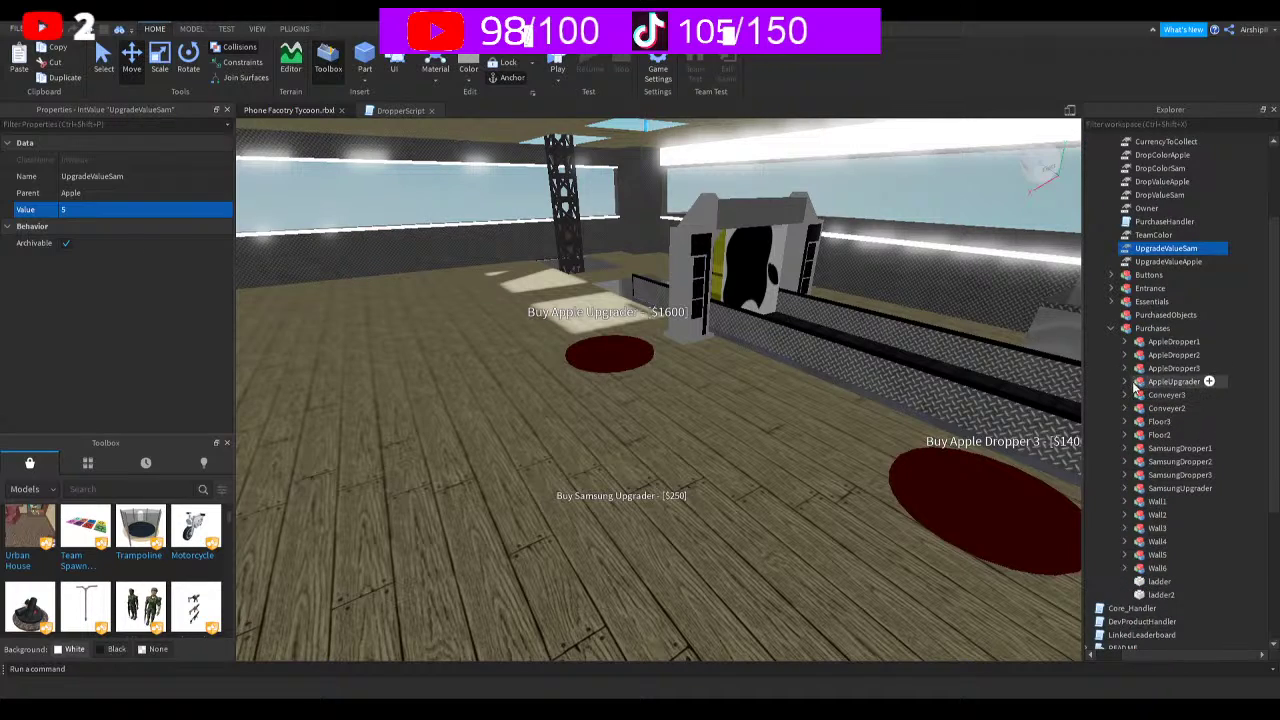
pyautogui.click(1125, 381)
pyautogui.doubleClick(1172, 385)
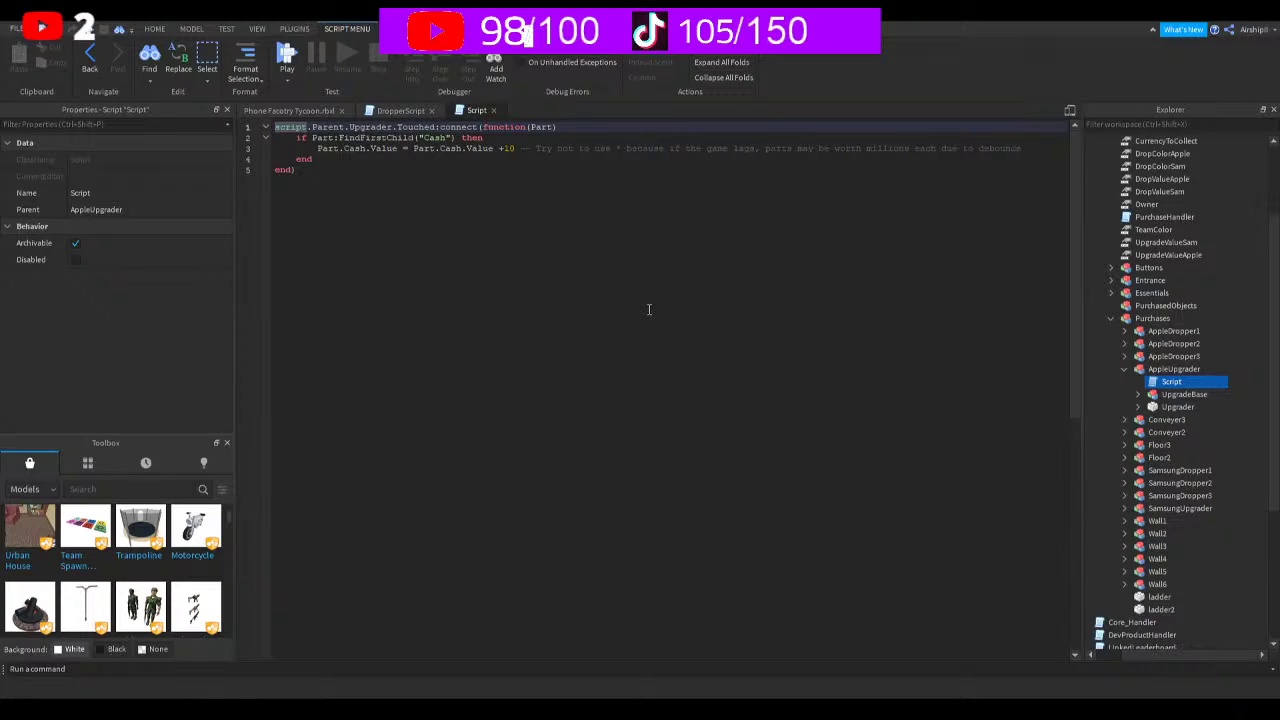
pyautogui.click(515, 147)
pyautogui.press('BackSpace')
pyautogui.press('BackSpace')
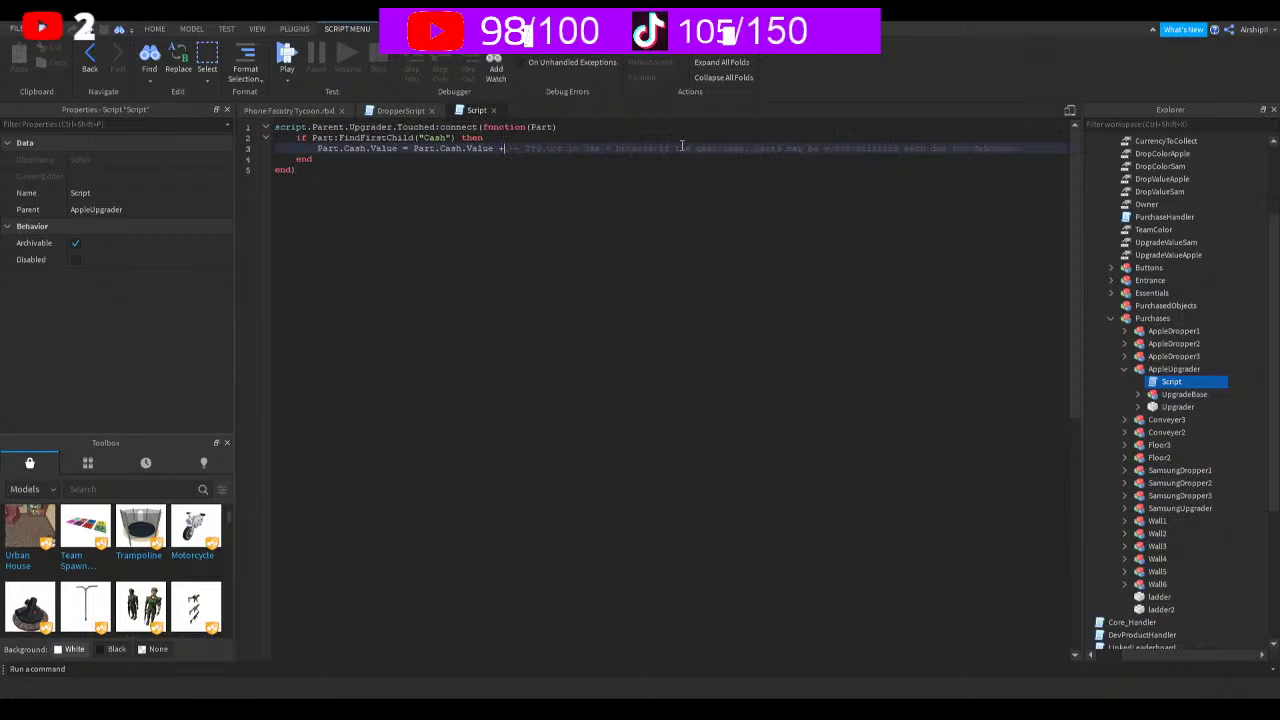
pyautogui.press('BackSpace')
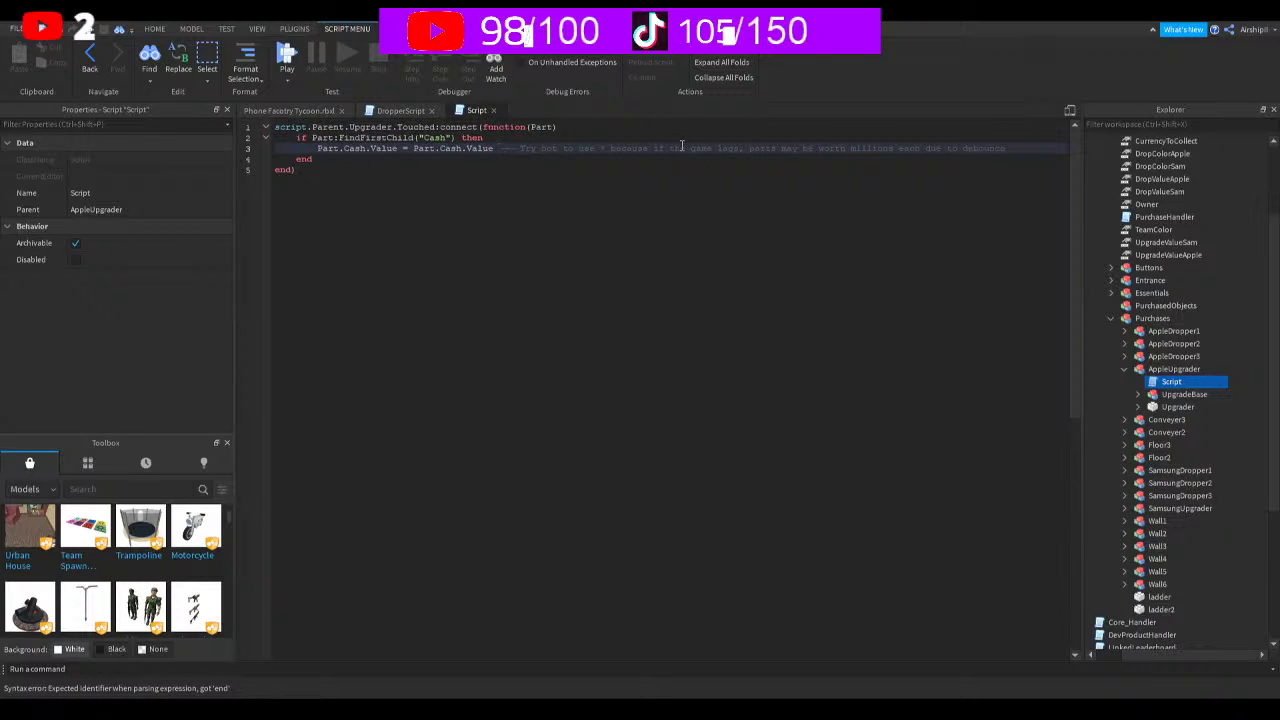
# Complete the AppleUpgrader cash line with + script.Parent.Parent.Parent.UpgradeValueApple, and close this script and DropperScript
pyautogui.write('+Upgr')
pyautogui.press('BackSpace')
pyautogui.press('BackSpace')
pyautogui.press('BackSpace')
pyautogui.press('BackSpace')
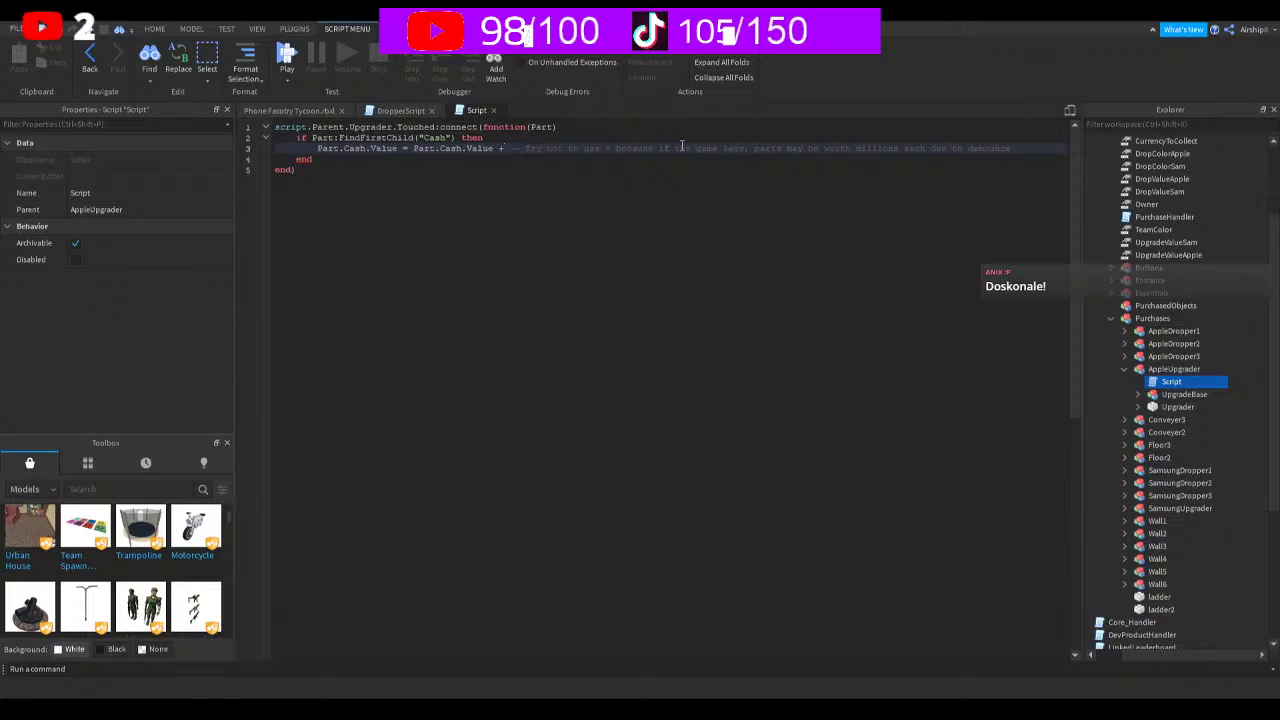
pyautogui.write('script.')
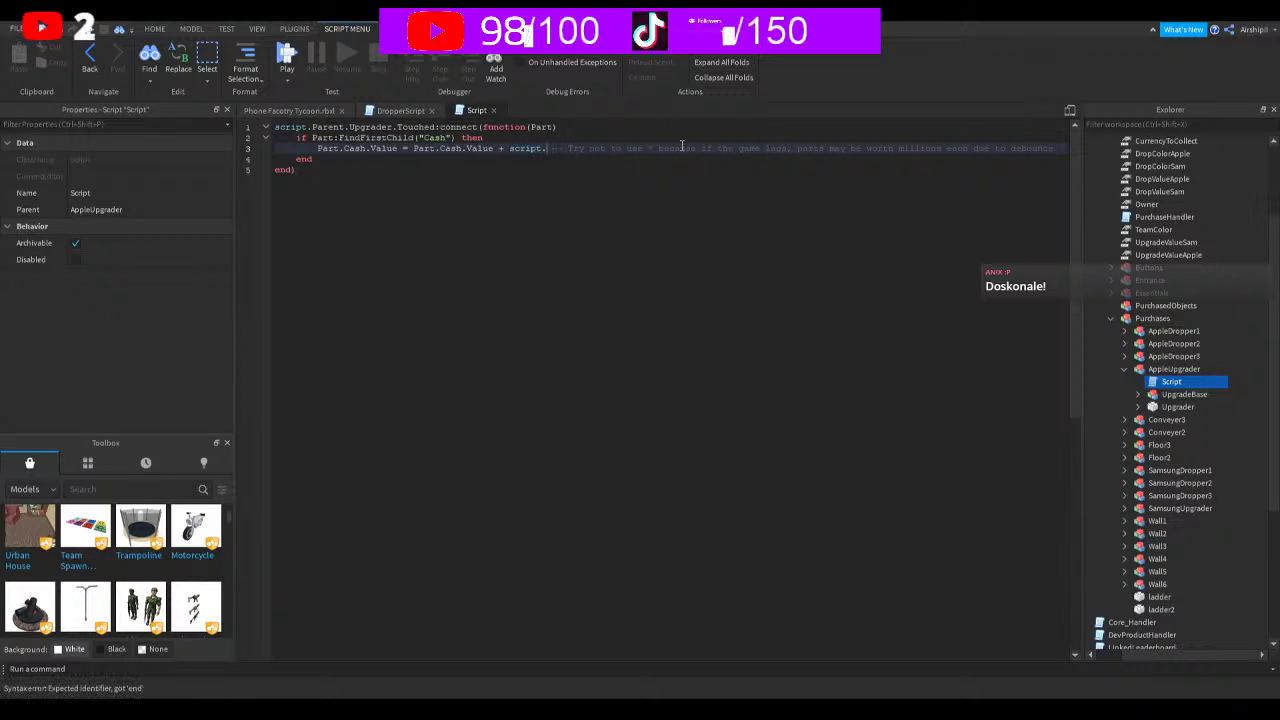
pyautogui.write('parent.')
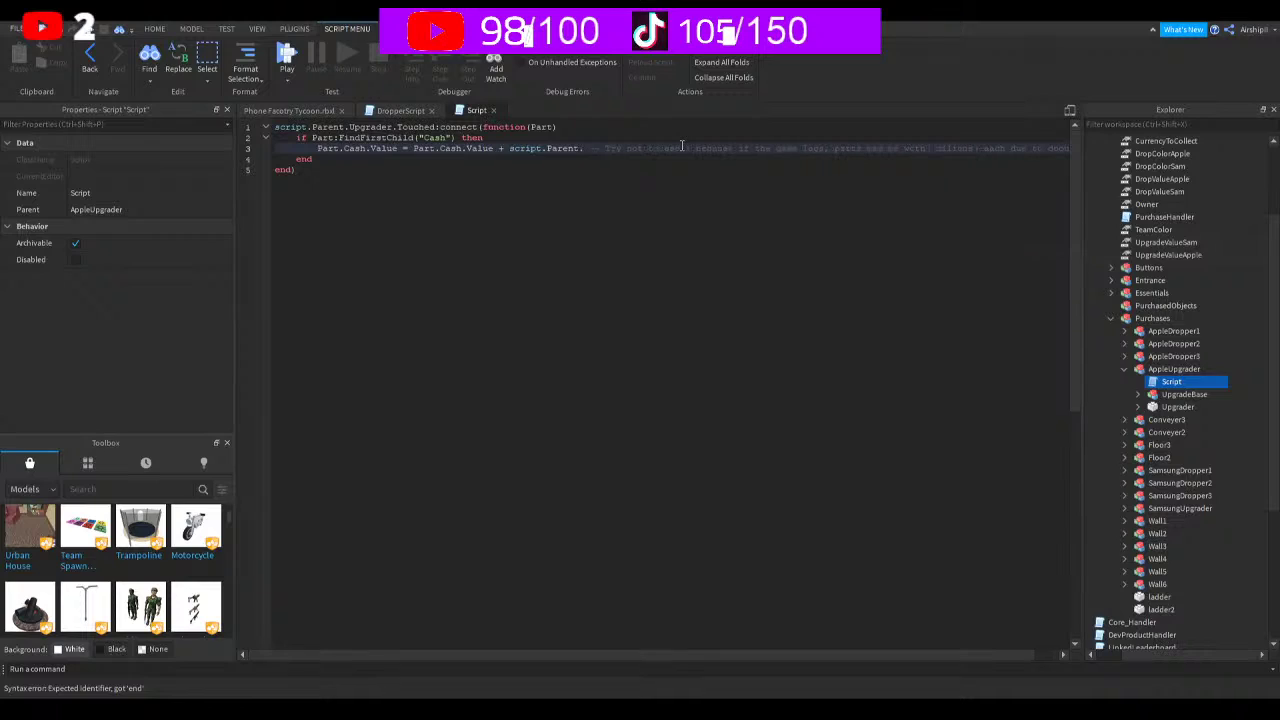
pyautogui.write('Parent.Parent.i')
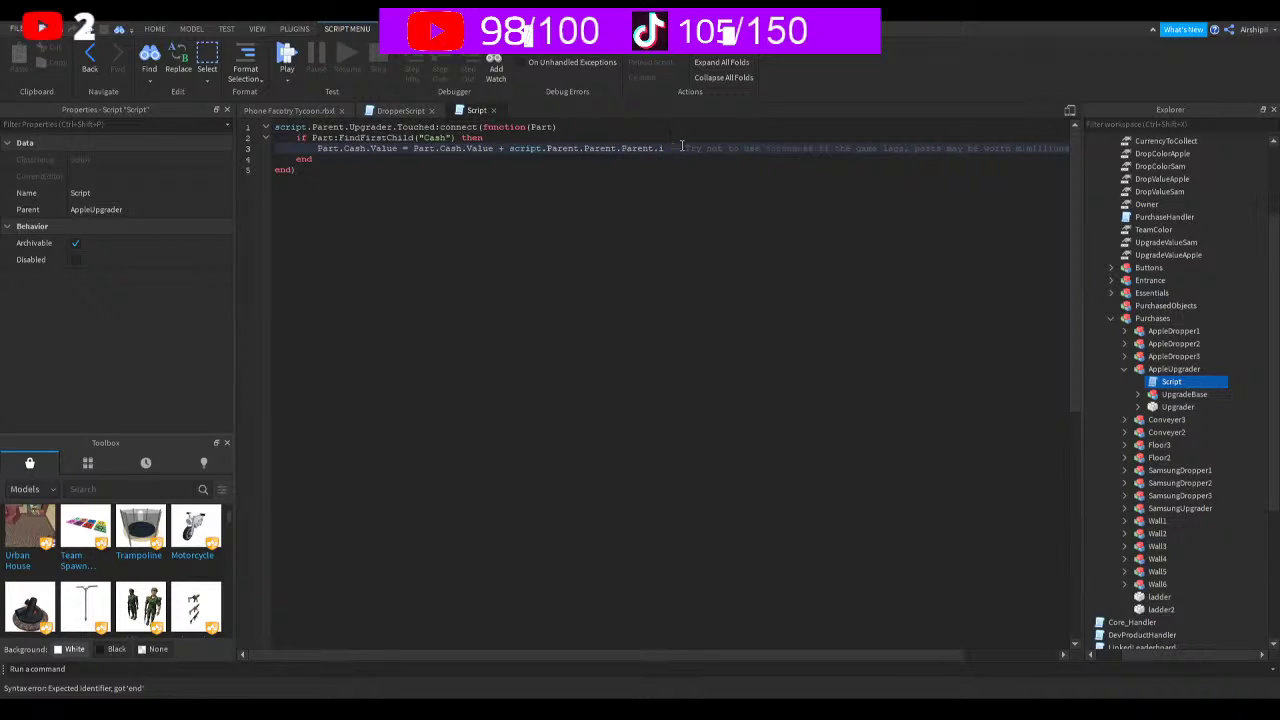
pyautogui.press('BackSpace')
pyautogui.write('upgrade')
pyautogui.press('Tab')
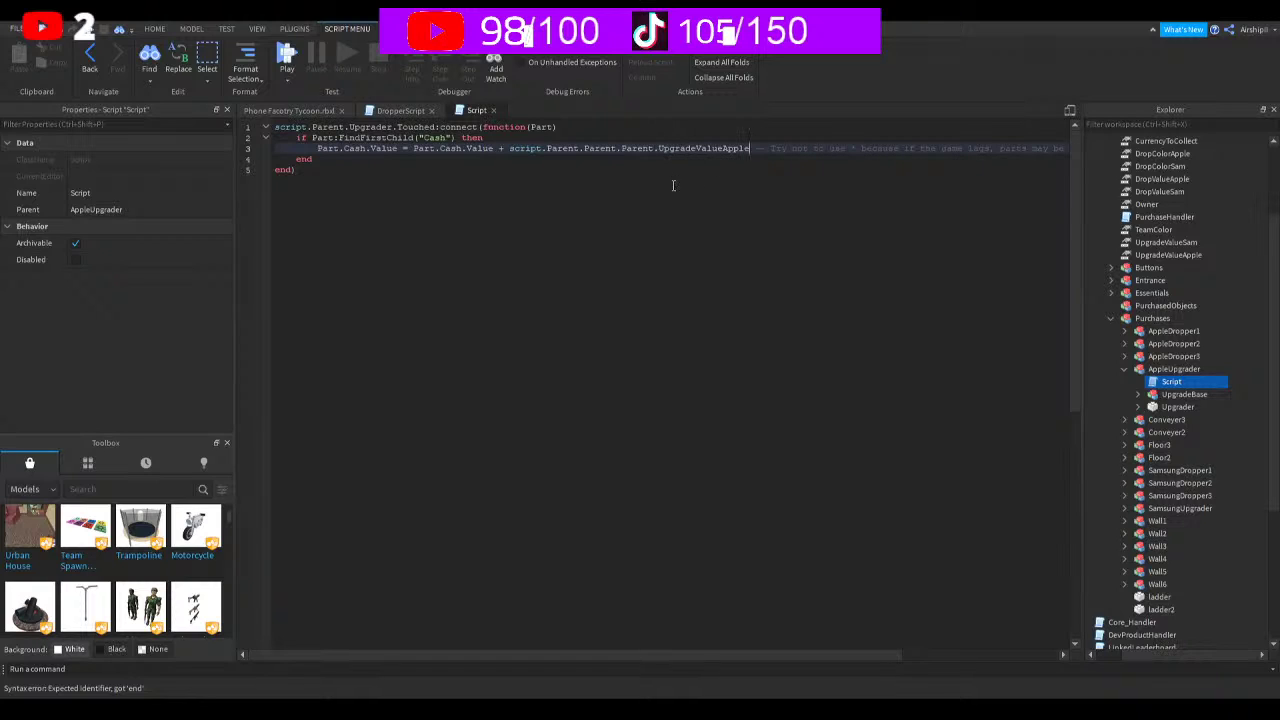
pyautogui.click(492, 110)
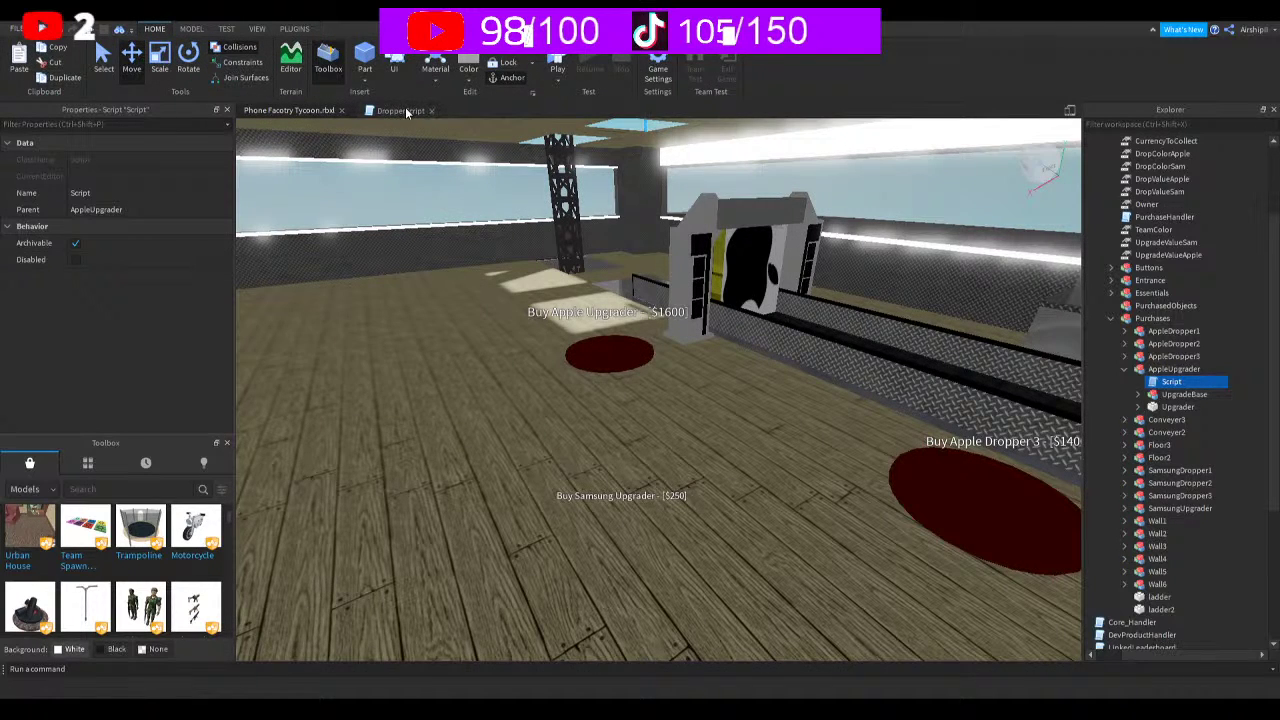
pyautogui.click(428, 112)
pyautogui.click(433, 111)
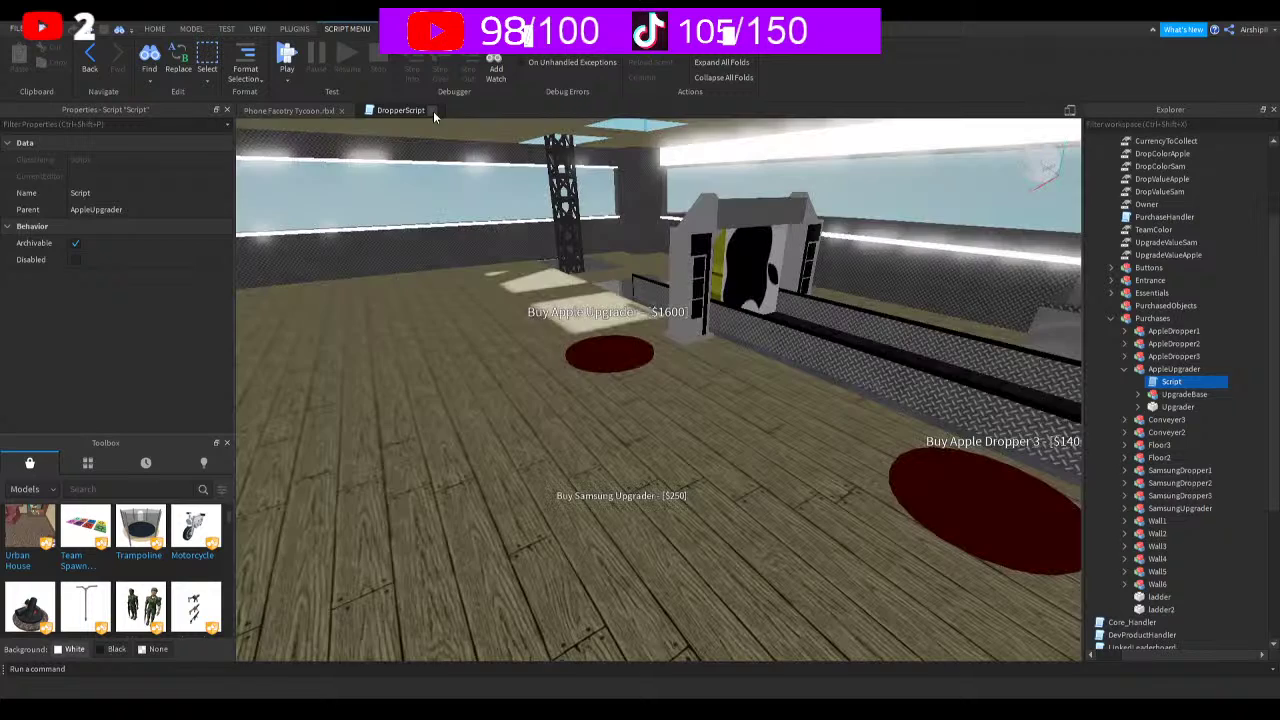
# Open the SamsungUpgrader script under Purchases and delete the fixed increment from the cash value line
pyautogui.click(1124, 369)
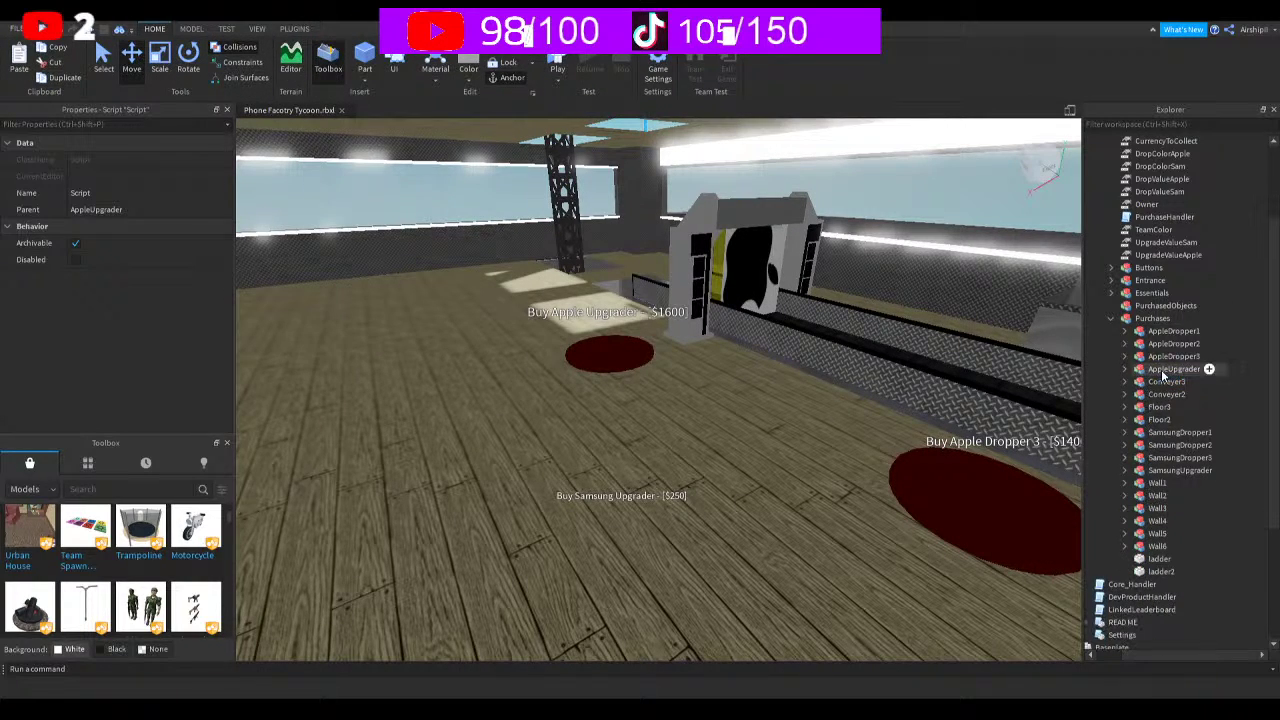
pyautogui.click(1124, 470)
pyautogui.doubleClick(1171, 483)
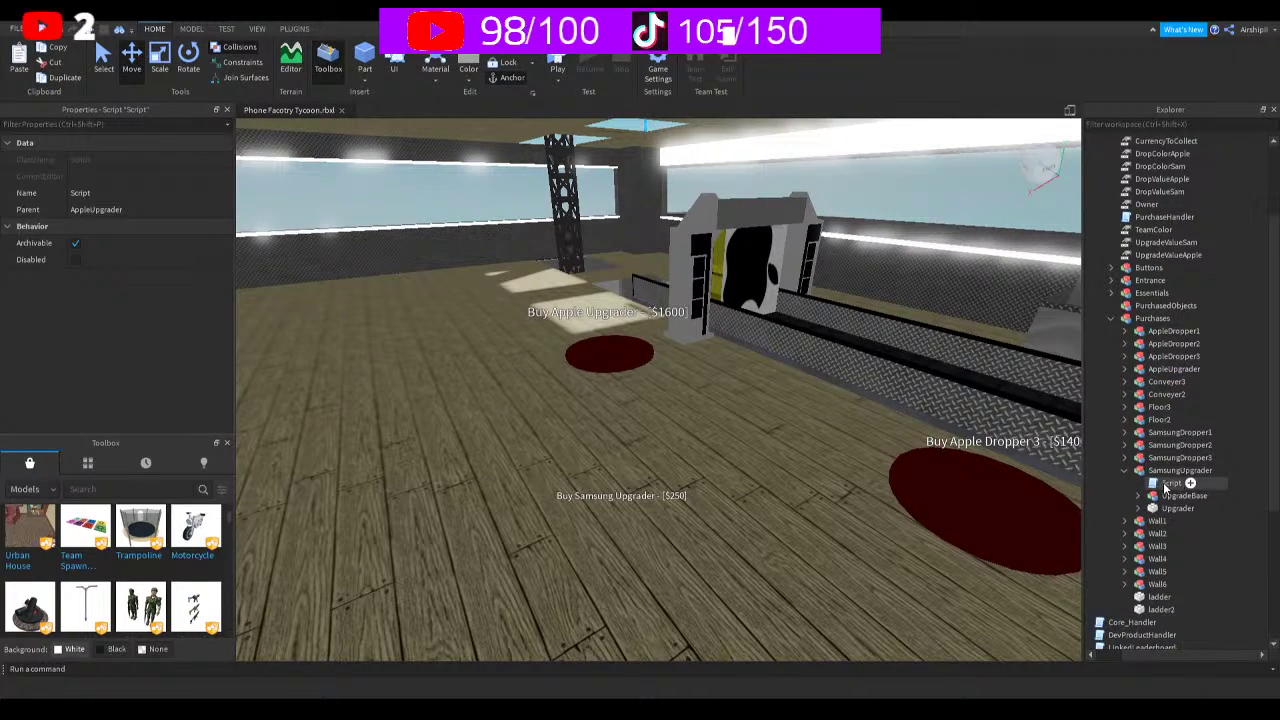
pyautogui.click(520, 148)
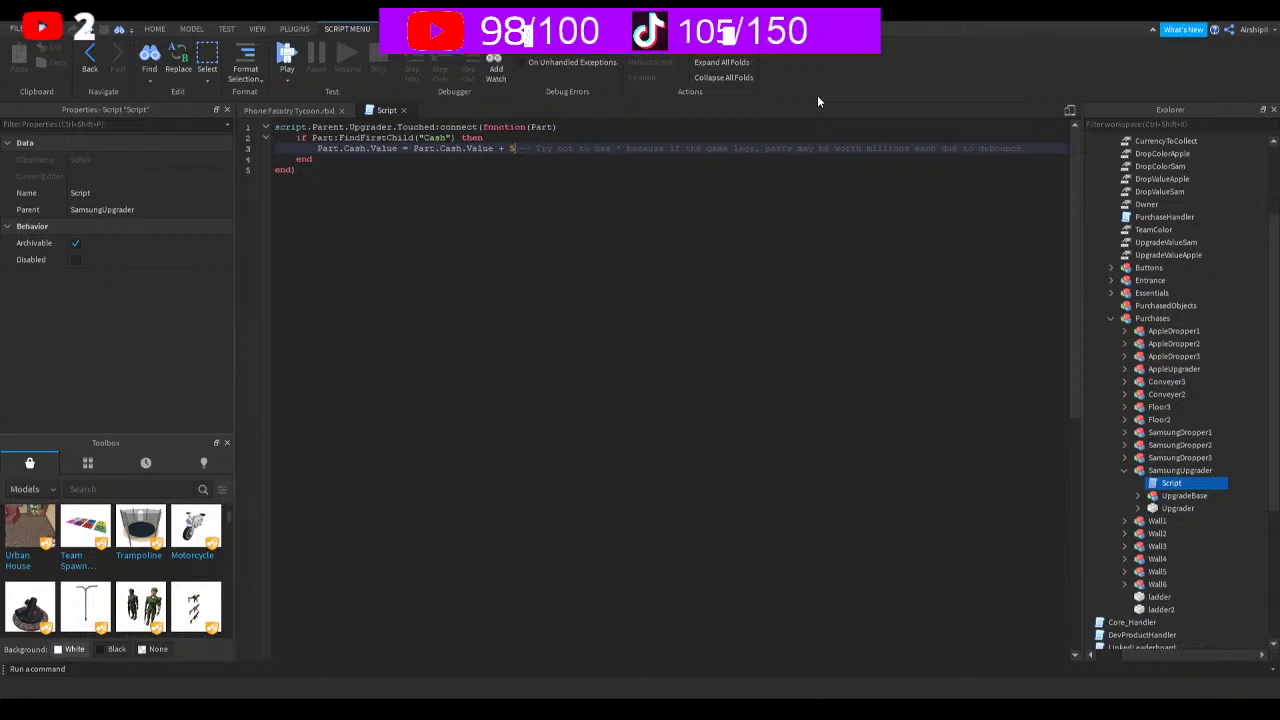
pyautogui.press('BackSpace')
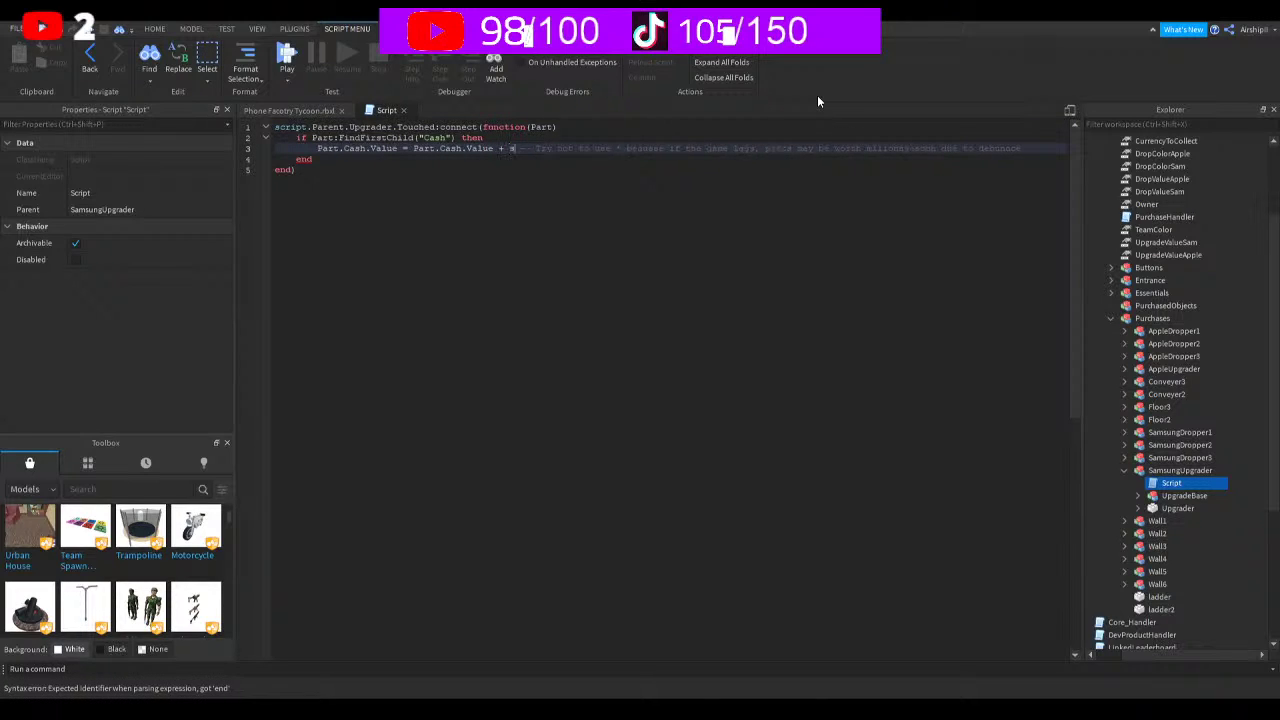
# Complete the SamsungUpgrader cash line with script.Parent.Parent.Parent.UpgradeValueSam and close the script
pyautogui.write('script.Parent.')
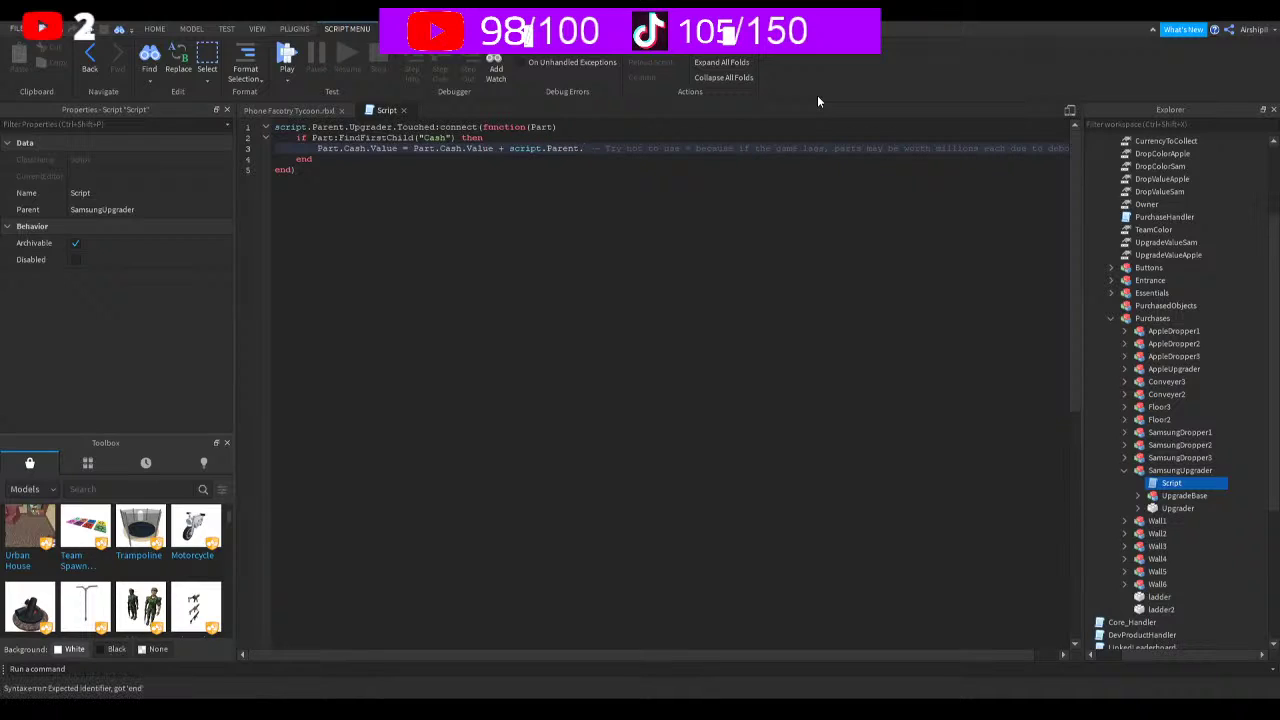
pyautogui.write('Parent')
pyautogui.write('.up')
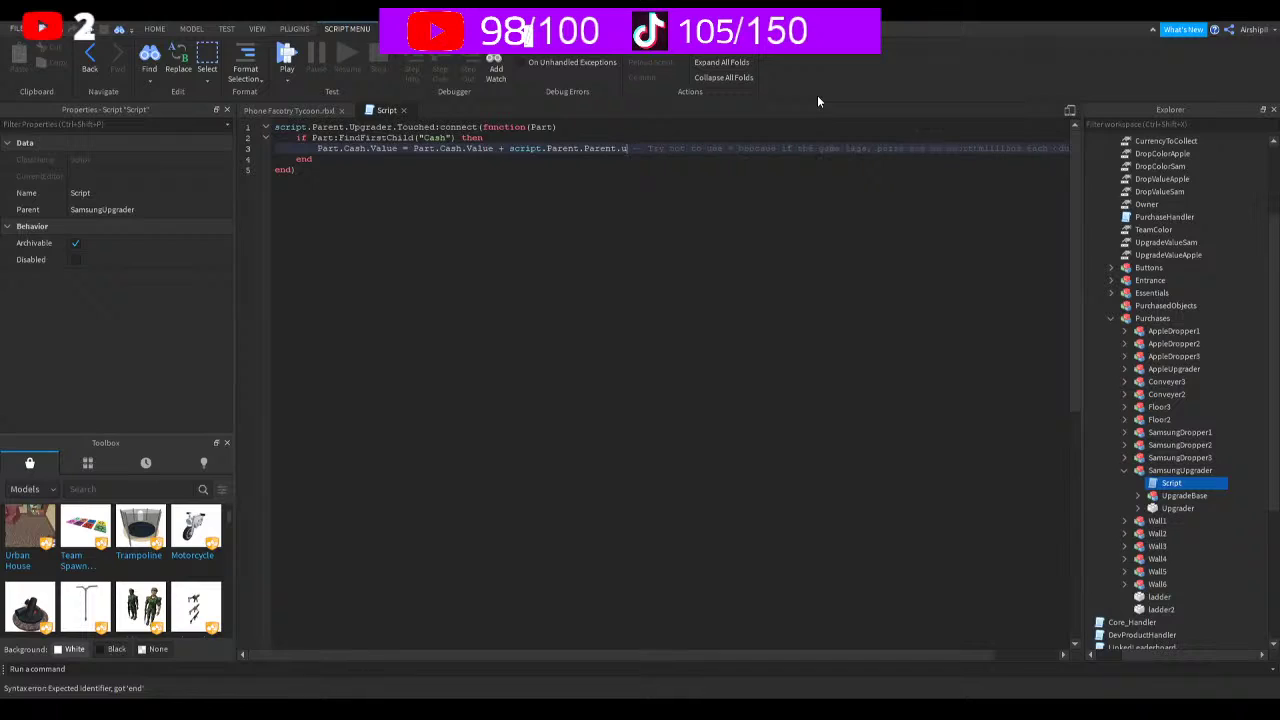
pyautogui.press('BackSpace')
pyautogui.press('BackSpace')
pyautogui.write('Parent.up')
pyautogui.press('Tab')
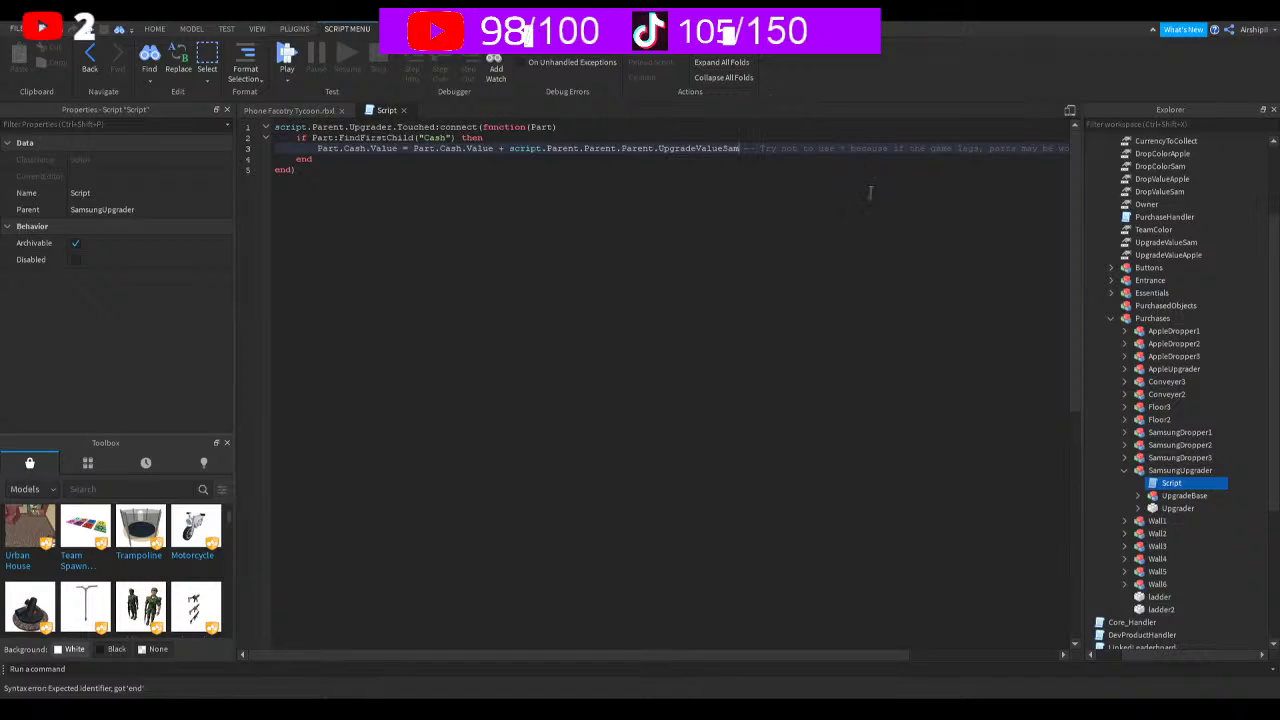
pyautogui.click(403, 110)
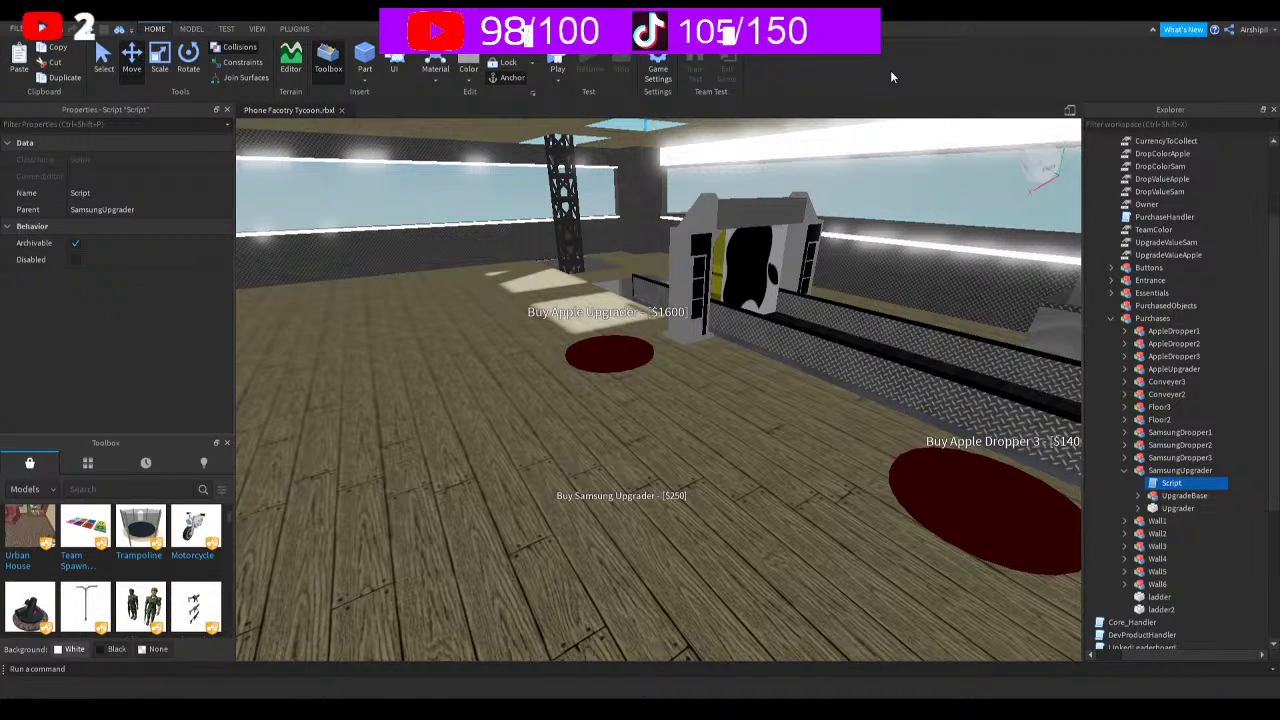
# Save the place and run a playtest of the tycoon
pyautogui.hotkey('ctrl', 's')
pyautogui.click(557, 62)
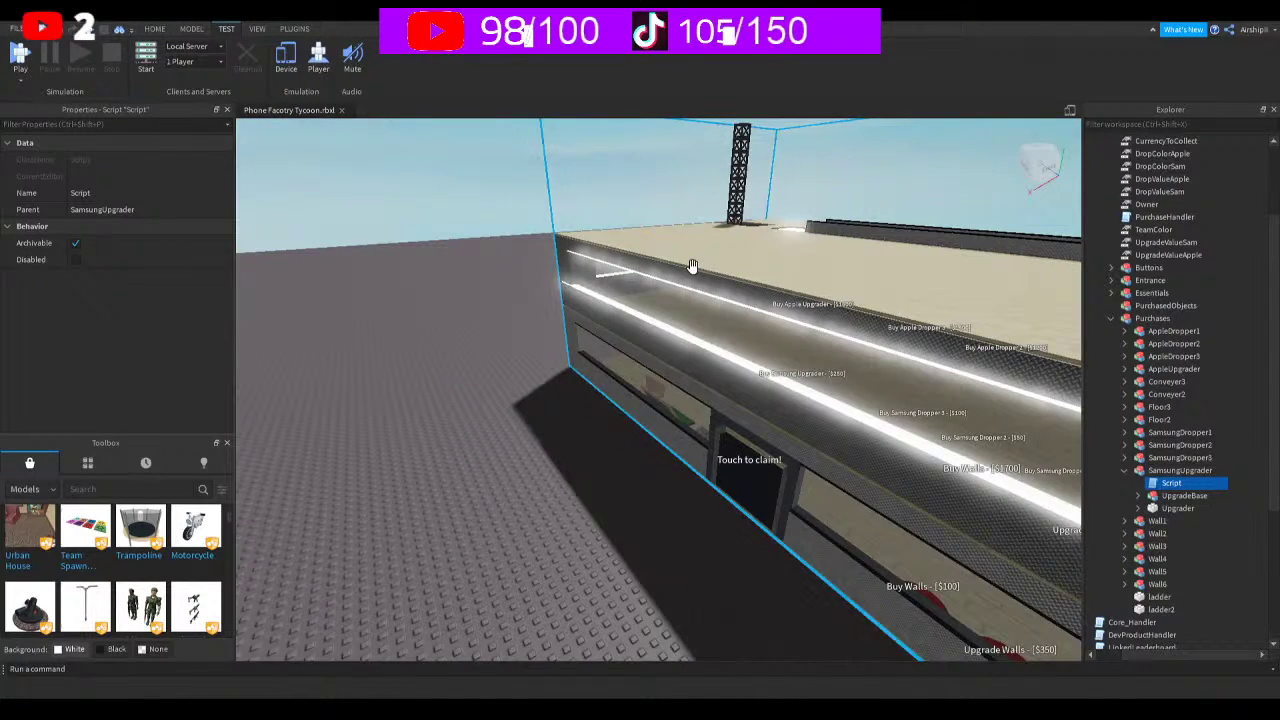
pyautogui.click(155, 30)
pyautogui.moveTo(490, 303)
pyautogui.mouseDown(button='right')
pyautogui.moveTo(480, 300)
pyautogui.moveTo(481, 325)
pyautogui.mouseUp(button='right')
# Duplicate AppleDropper1 under Purchases and raise the copy to stand beside the third-floor conveyor
pyautogui.click(1124, 470)
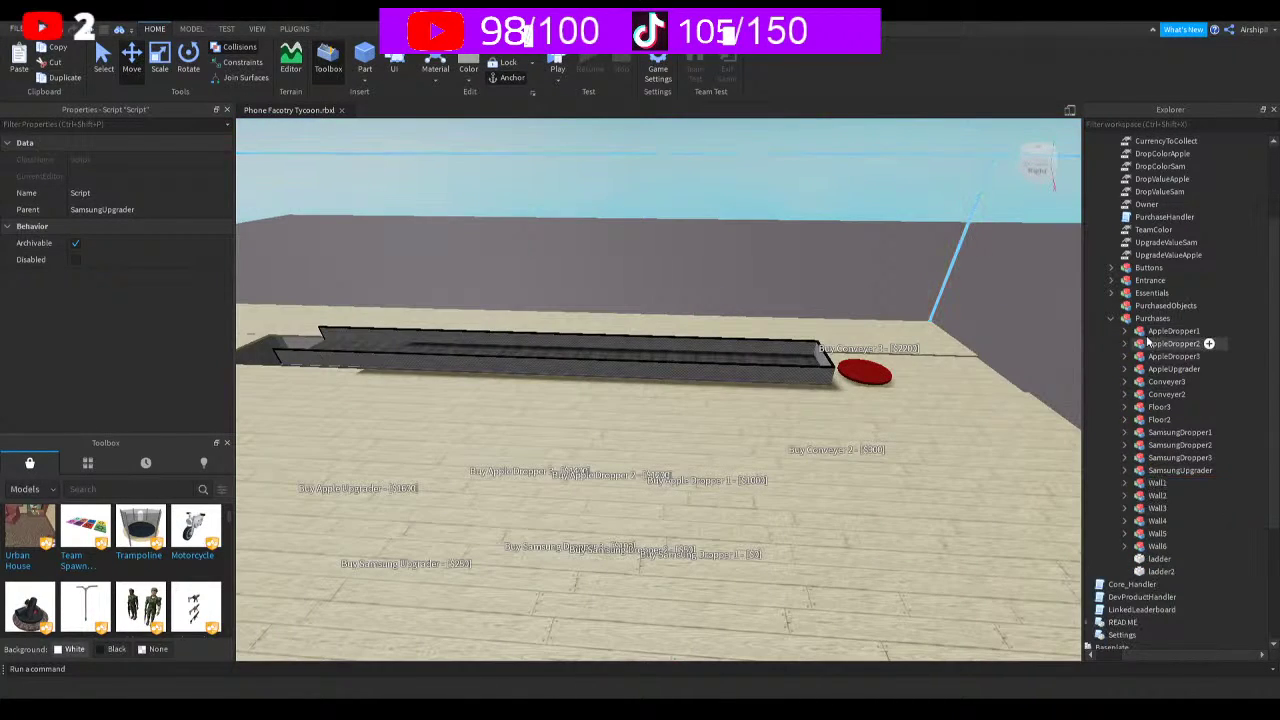
pyautogui.scroll(2, 1150, 370)
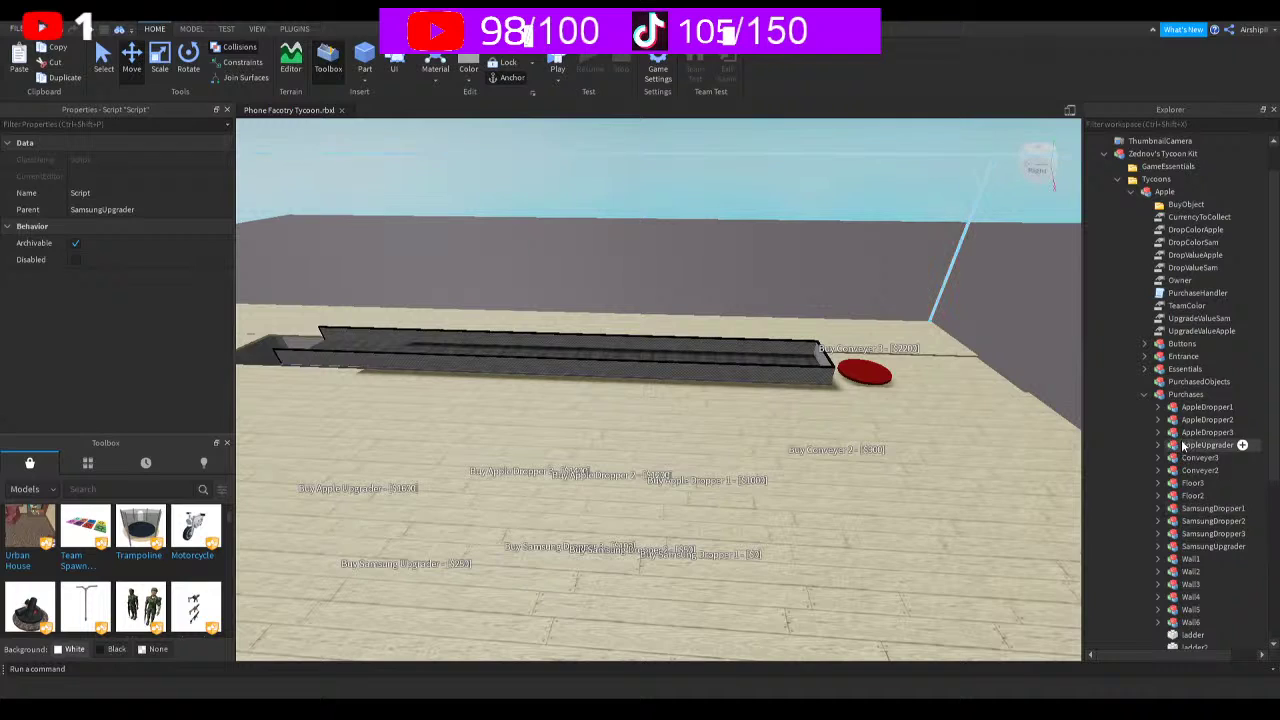
pyautogui.click(1200, 407)
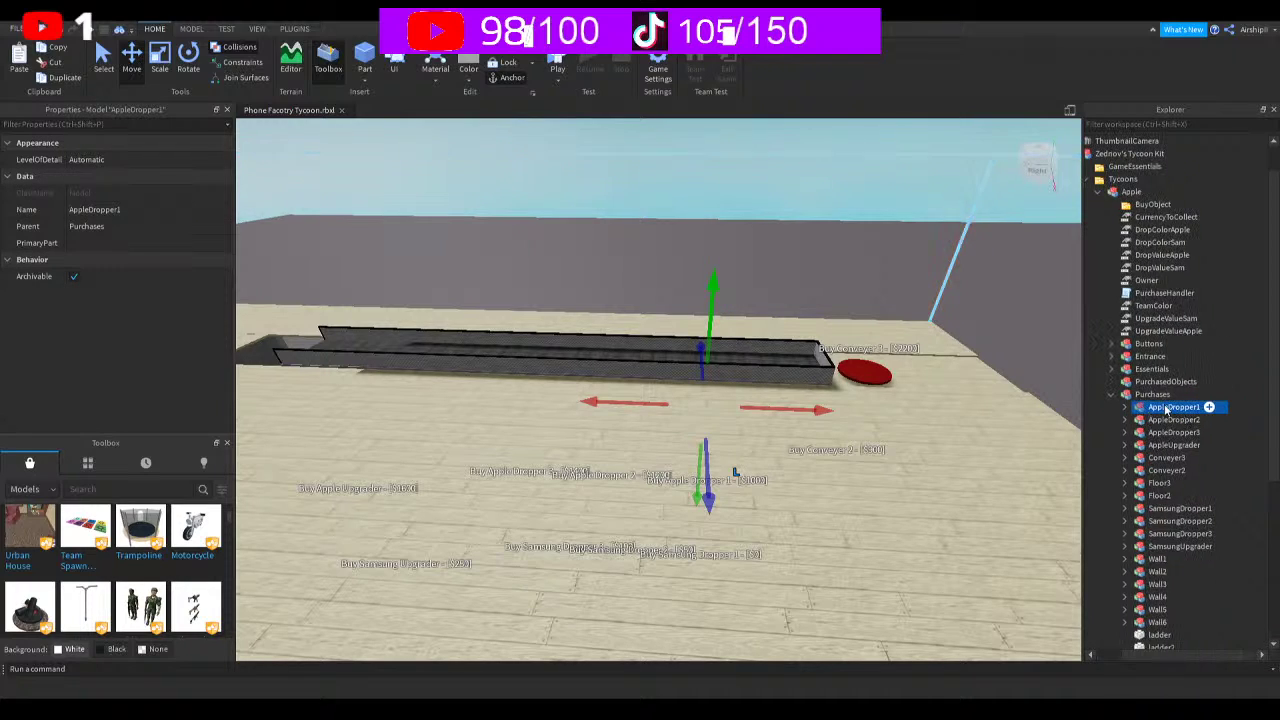
pyautogui.hotkey('ctrl', 'd')
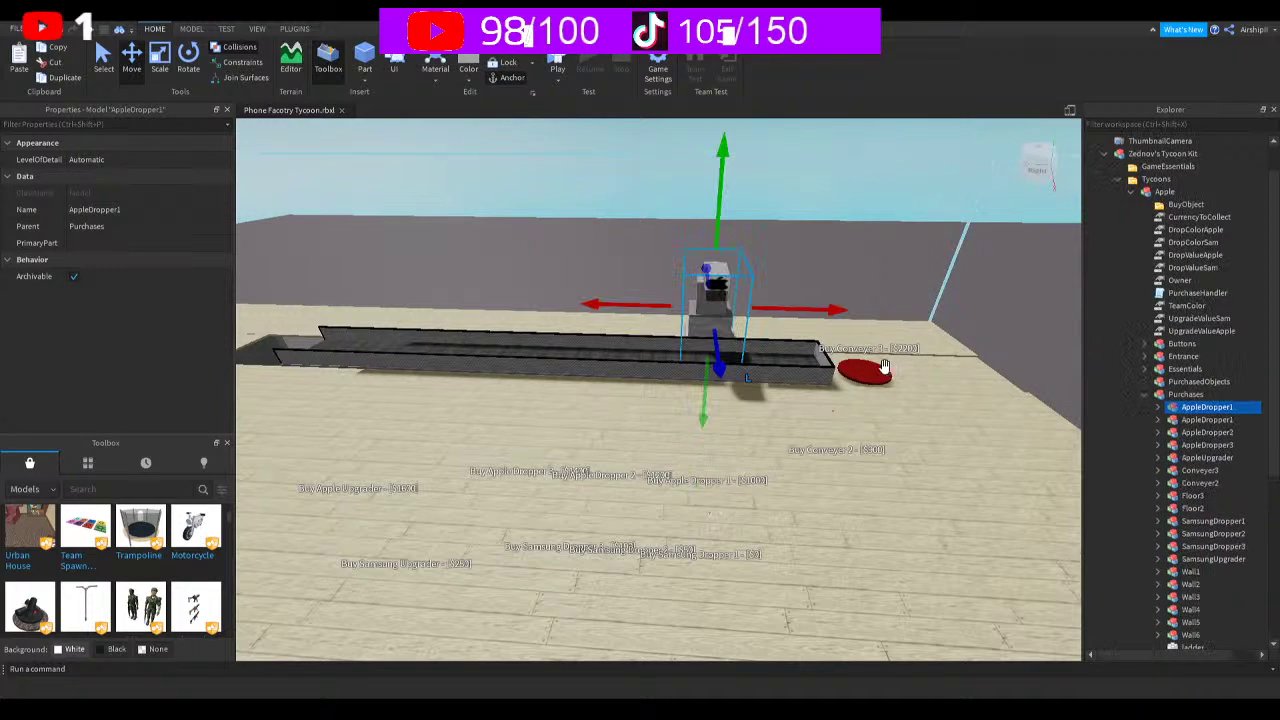
# Rename the copied dropper as HuaweiDropper1
pyautogui.click(1184, 409)
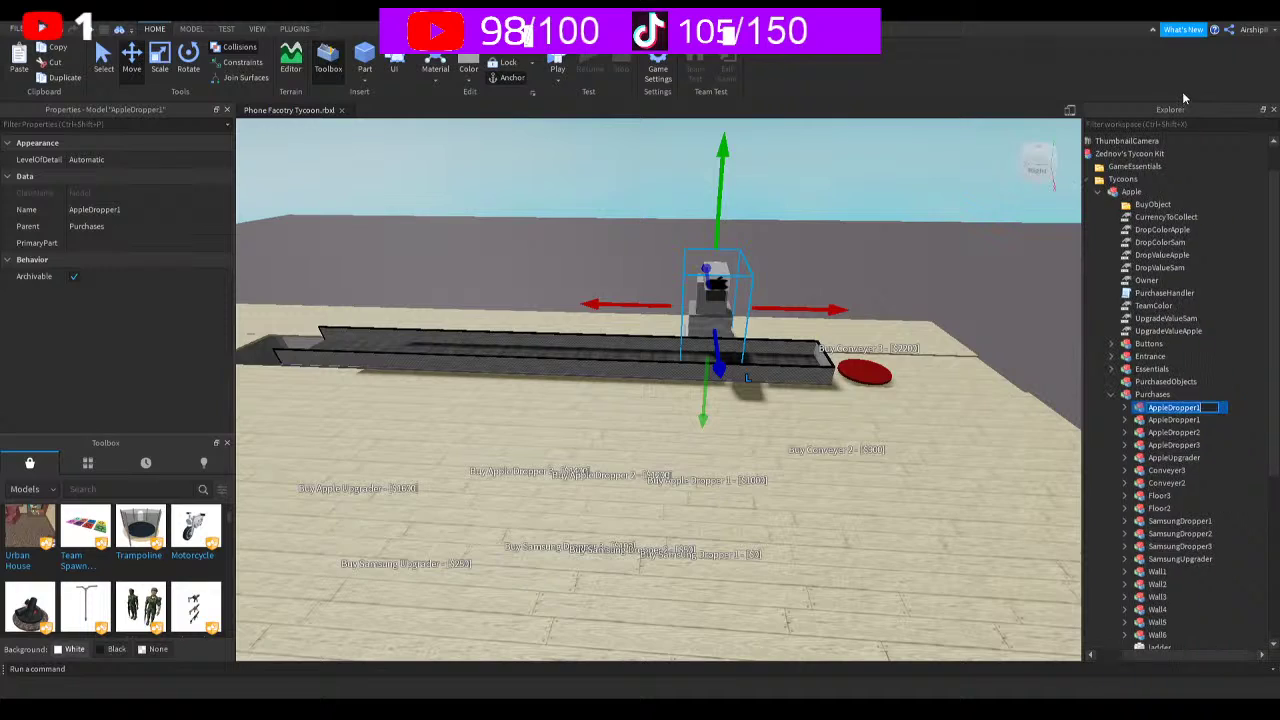
pyautogui.write('Hu')
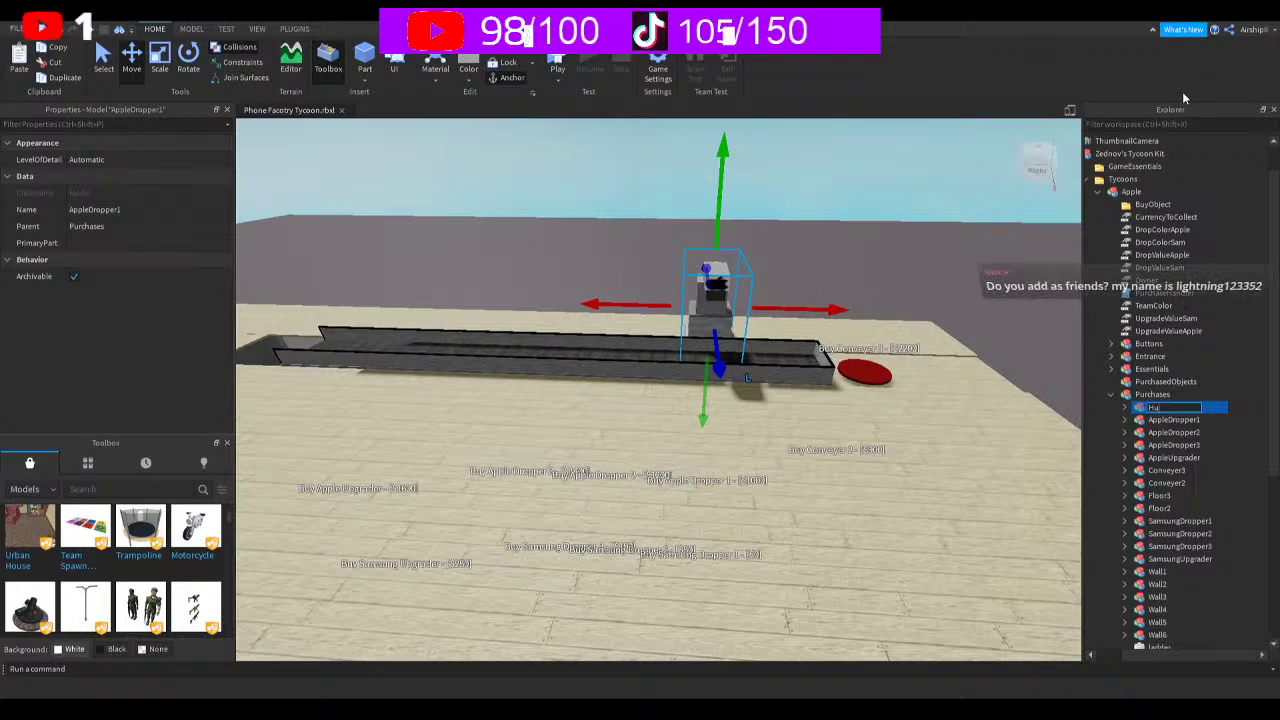
pyautogui.write('a')
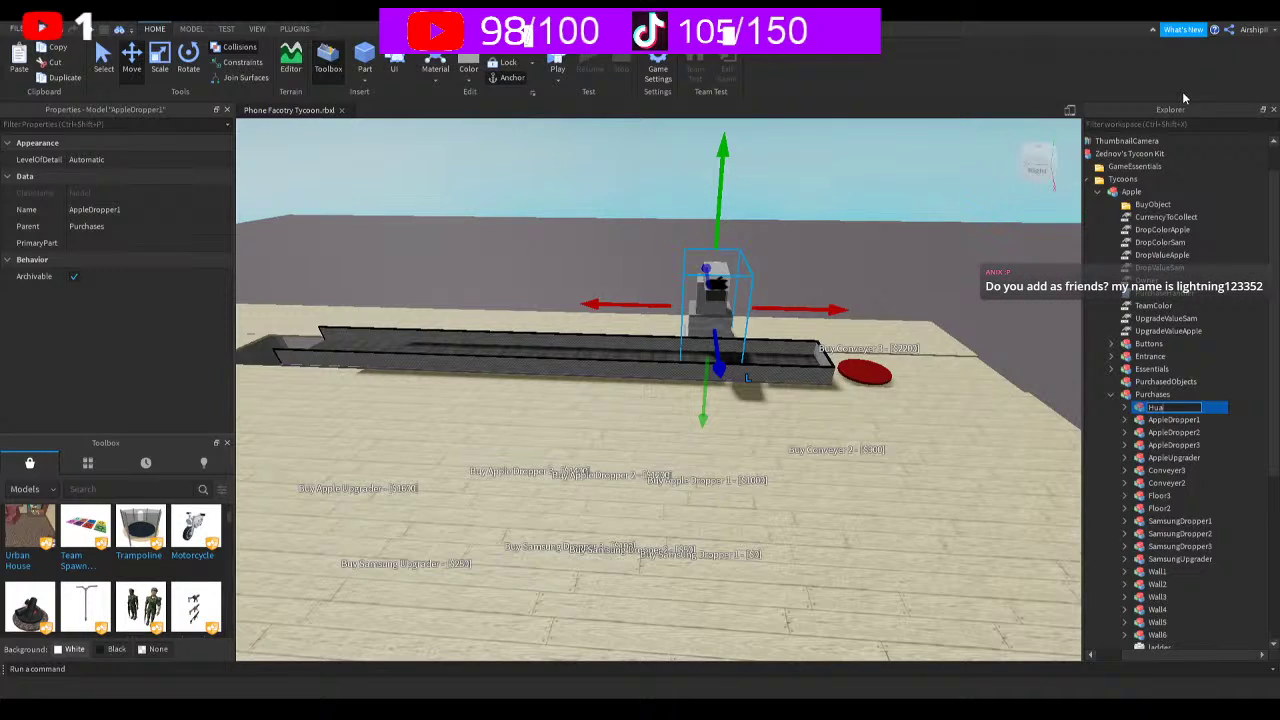
pyautogui.write('wei')
pyautogui.press('Return')
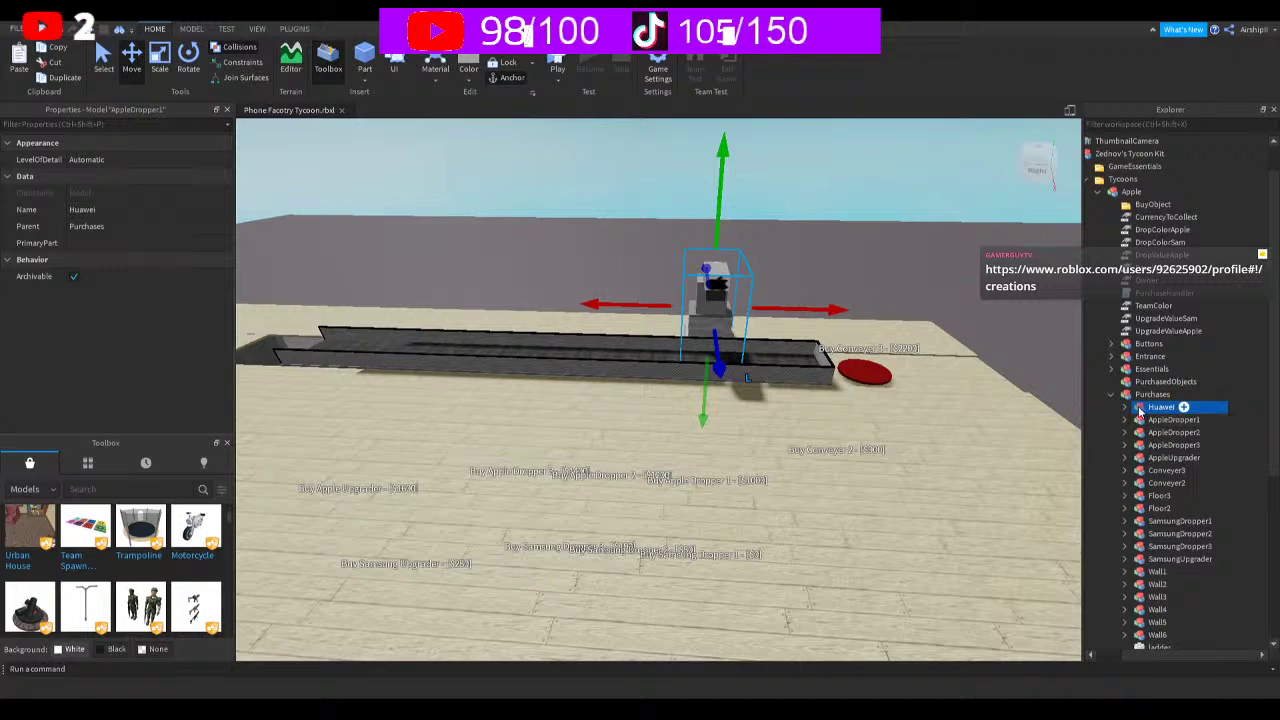
pyautogui.press('F2')
pyautogui.press('End')
pyautogui.write('Dropper1')
pyautogui.press('Return')
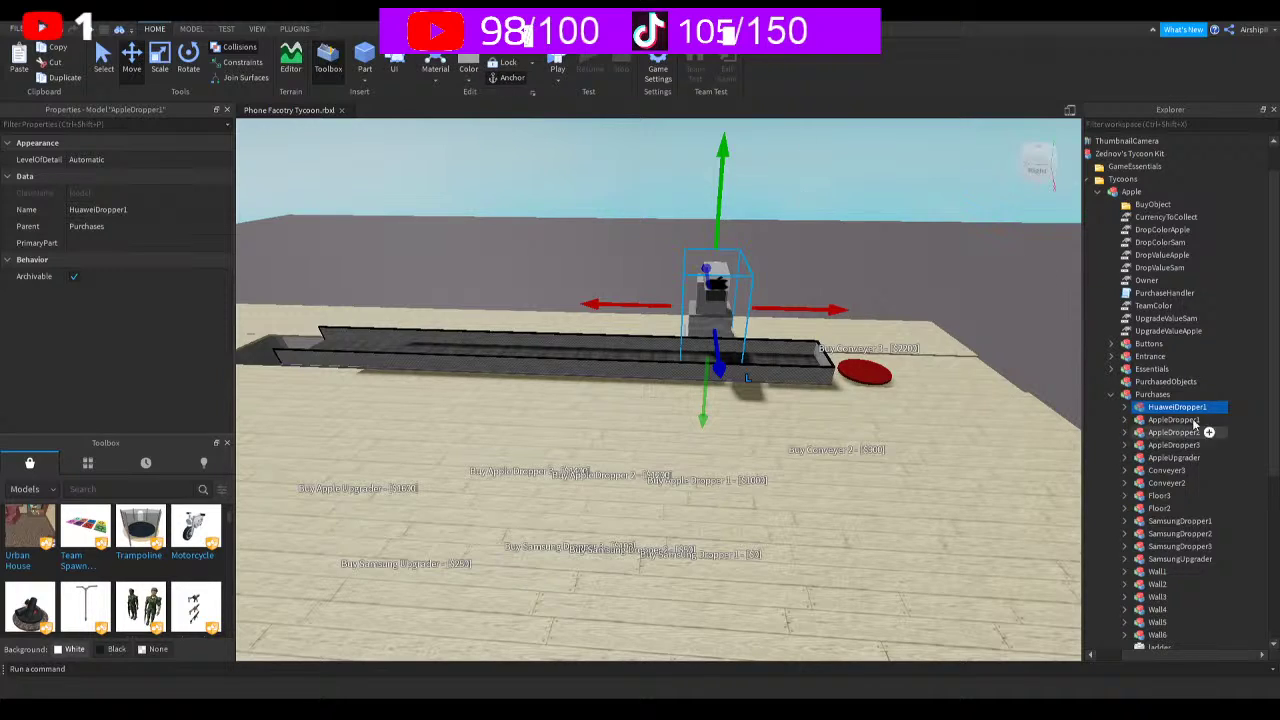
# Open HuaweiDropper1's DropperScript and change DropColorApple to DropColorHuawei in the BrickColor line
pyautogui.click(1123, 408)
pyautogui.doubleClick(1185, 420)
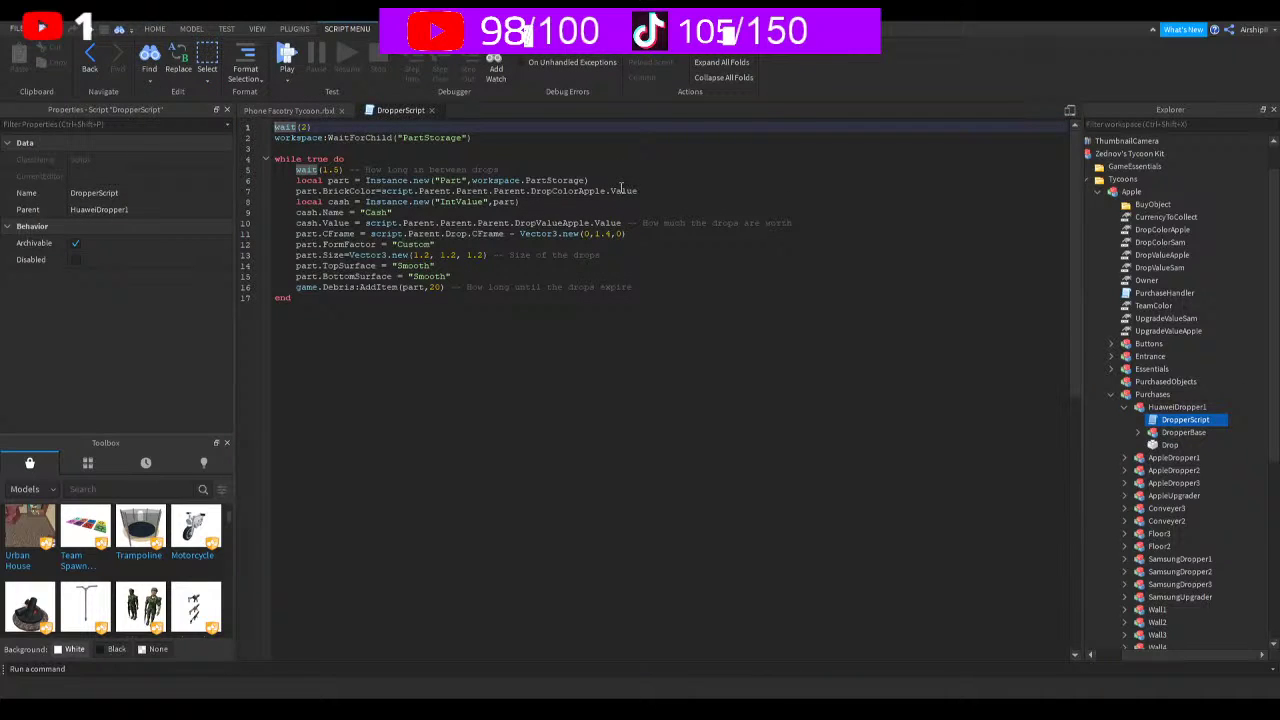
pyautogui.click(607, 191)
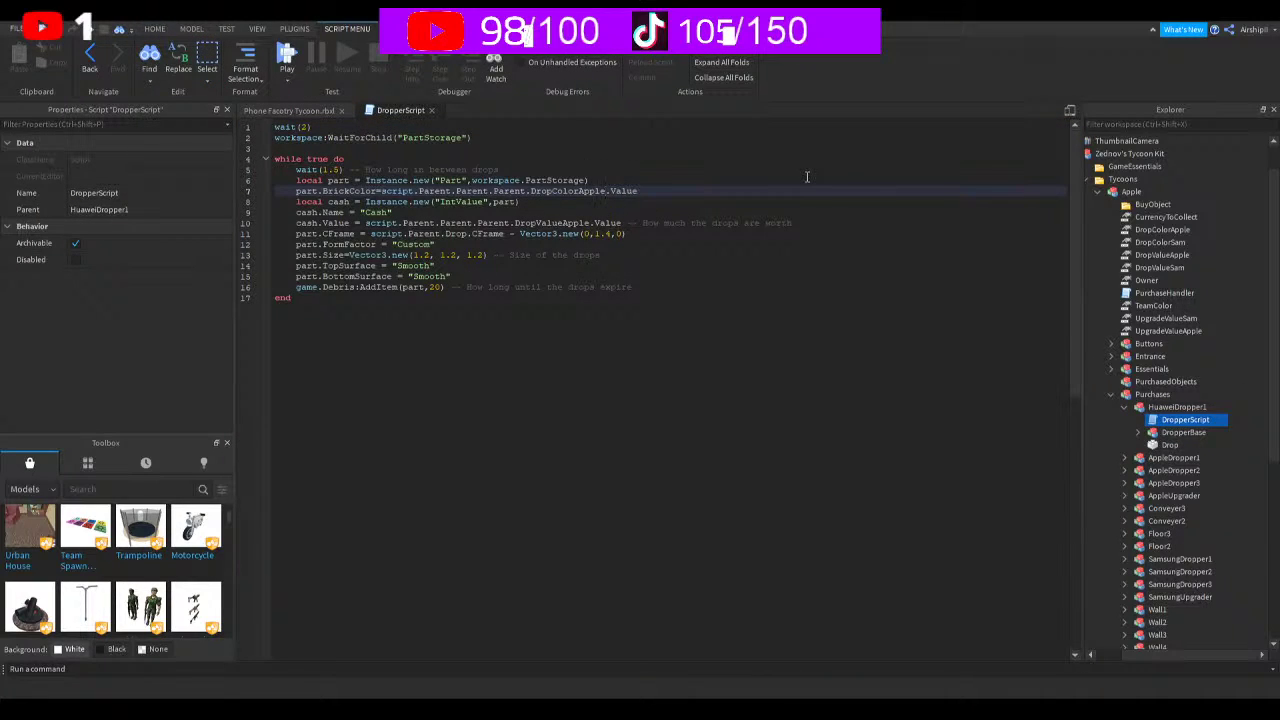
pyautogui.press('BackSpace')
pyautogui.press('BackSpace')
pyautogui.press('BackSpace')
pyautogui.press('BackSpace')
pyautogui.press('BackSpace')
pyautogui.write('Huawei')
pyautogui.press('Return')
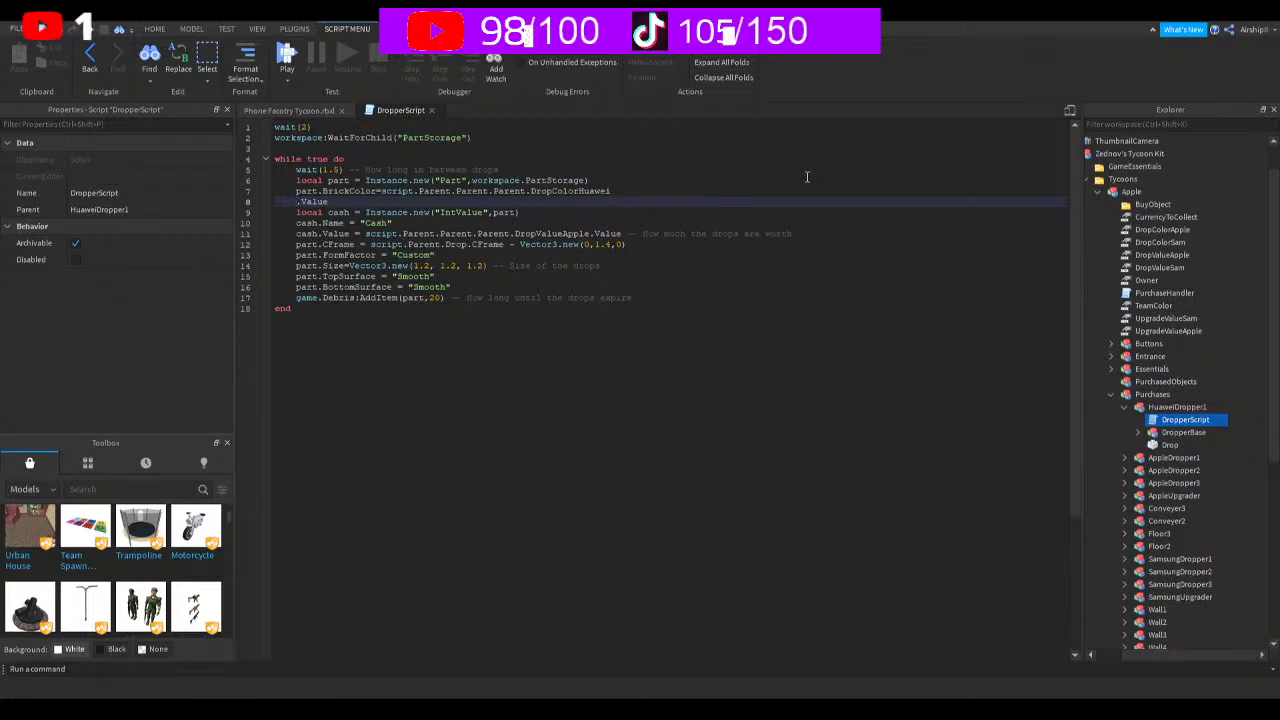
pyautogui.press('BackSpace')
# Change DropValueApple to DropValueHuawei in the cash.Value line and close the DropperScript
pyautogui.click(518, 204)
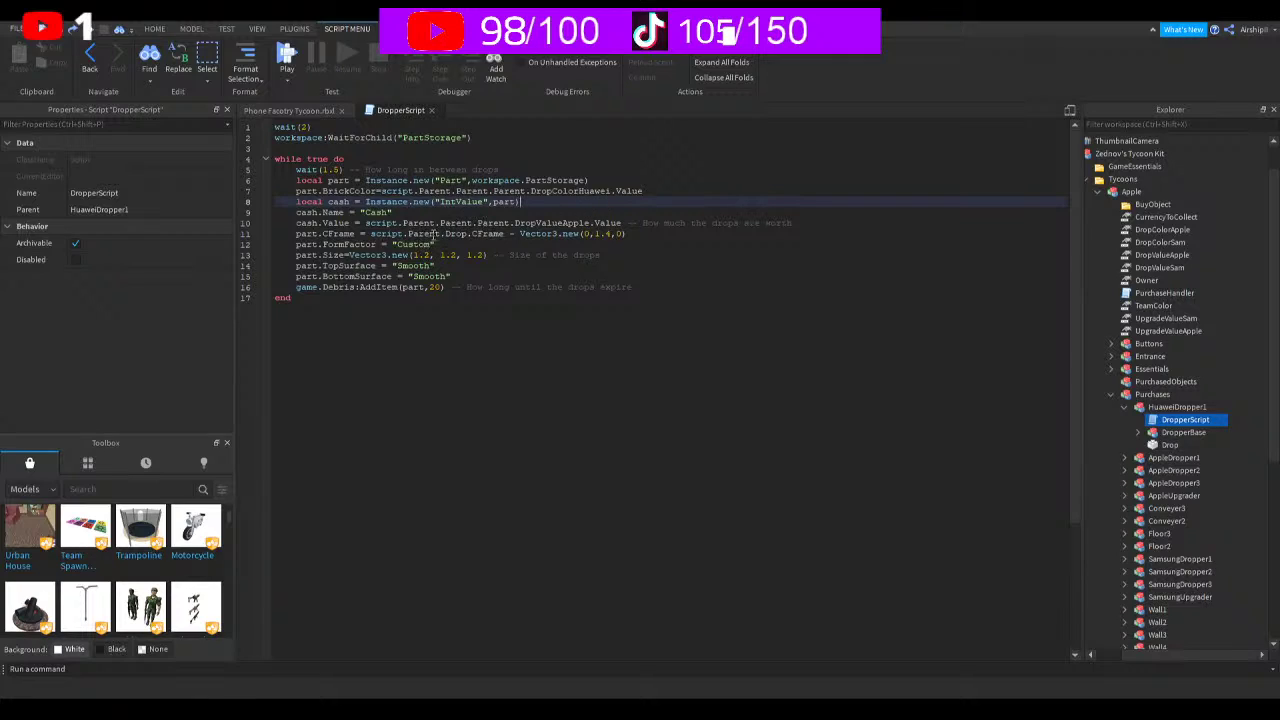
pyautogui.click(590, 222)
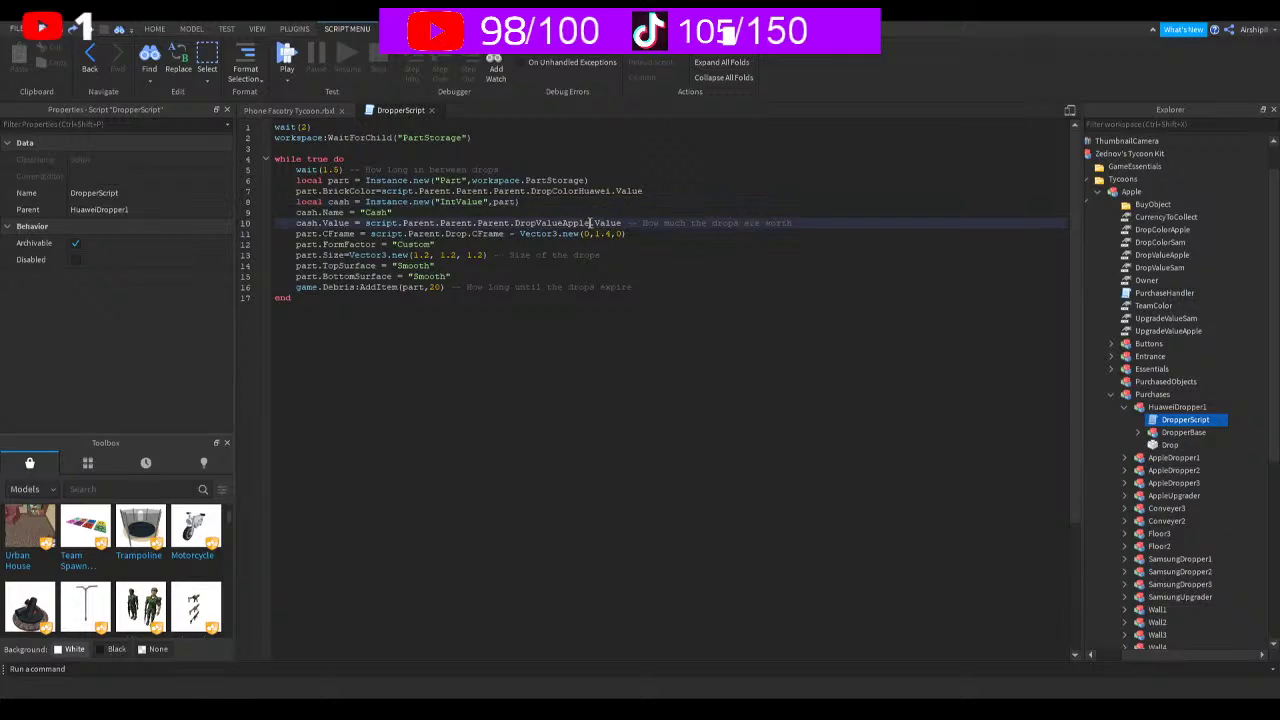
pyautogui.press('BackSpace')
pyautogui.press('BackSpace')
pyautogui.press('BackSpace')
pyautogui.press('BackSpace')
pyautogui.press('BackSpace')
pyautogui.write('Huawei')
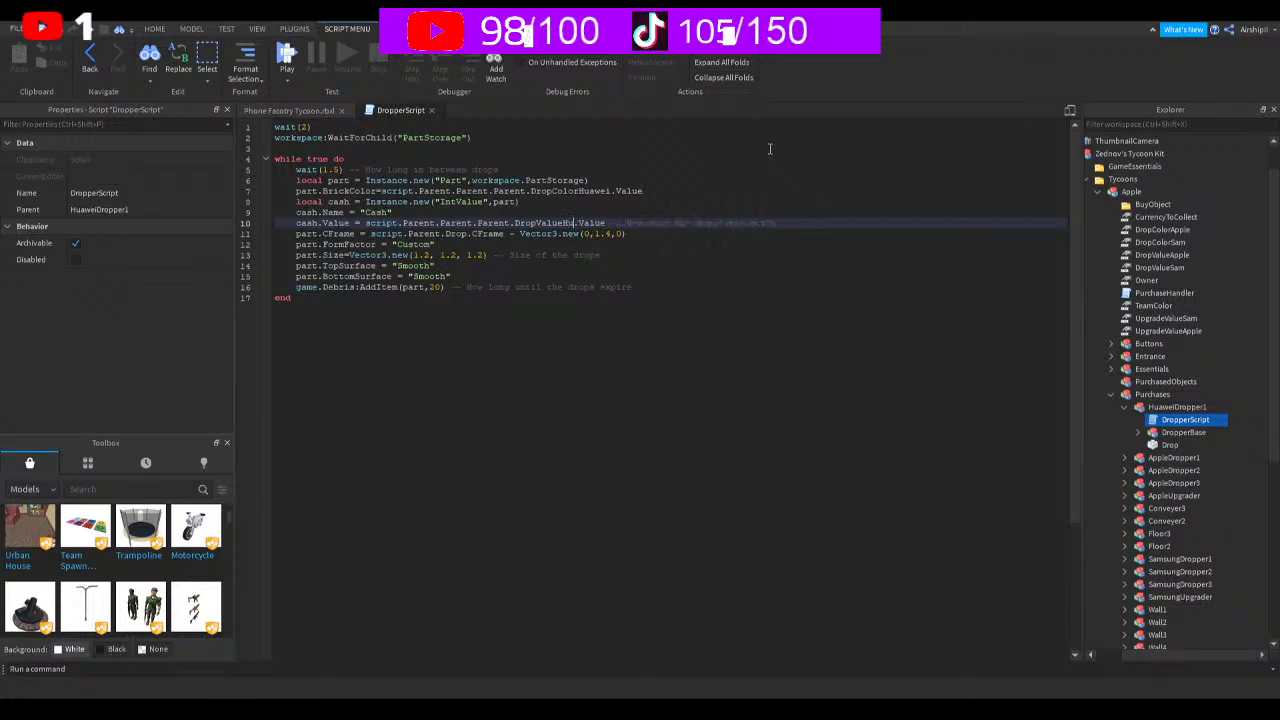
pyautogui.click(748, 212)
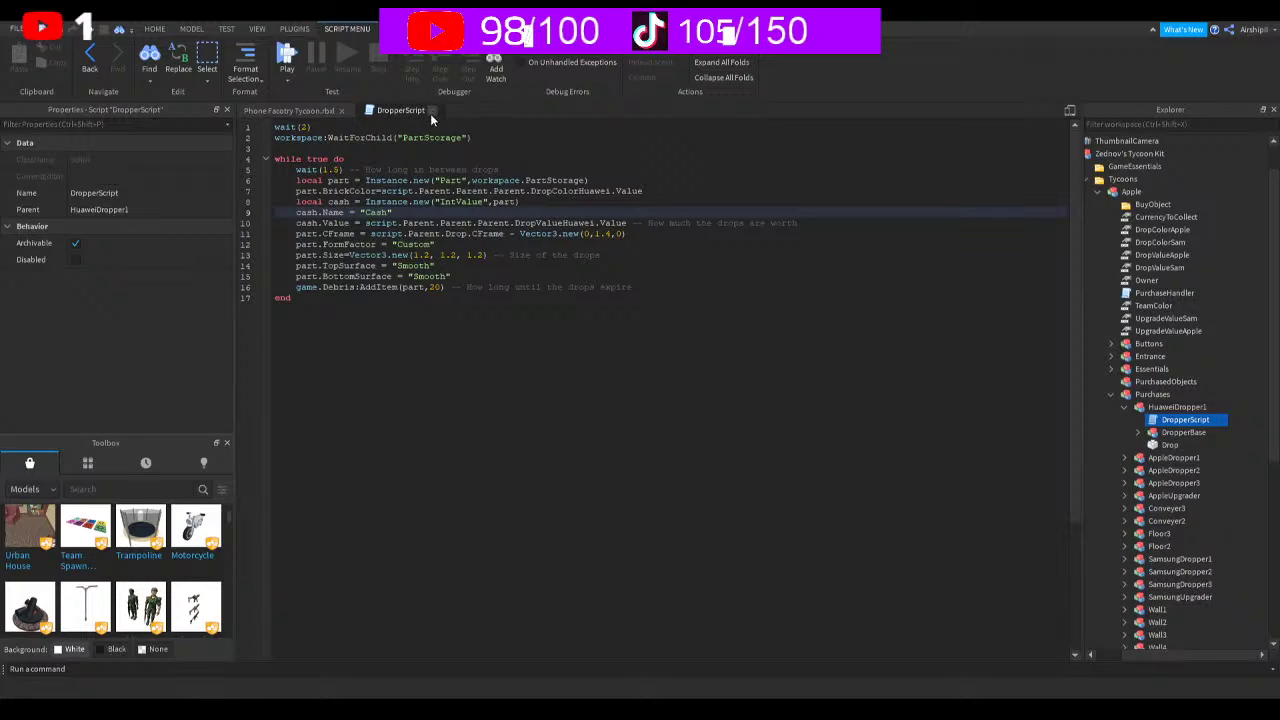
pyautogui.click(432, 110)
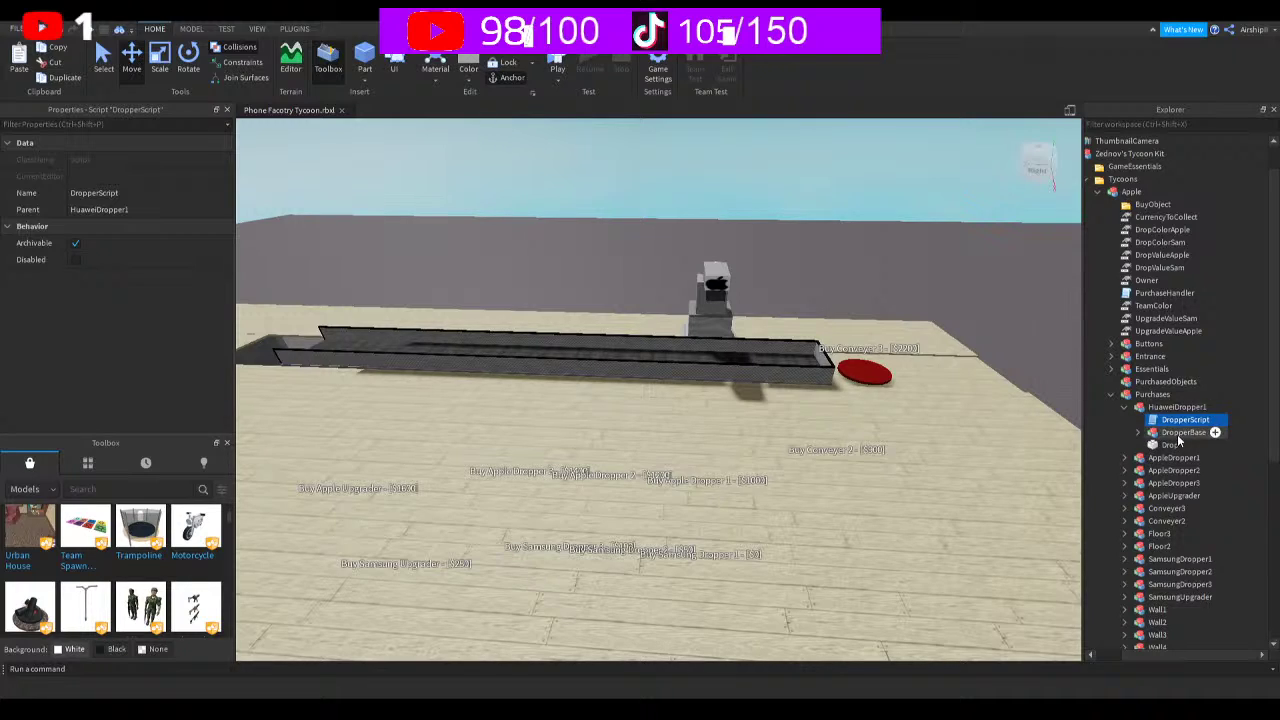
# Colour the large lower block in HuaweiDropper1's DropperBase Really red
pyautogui.click(1141, 432)
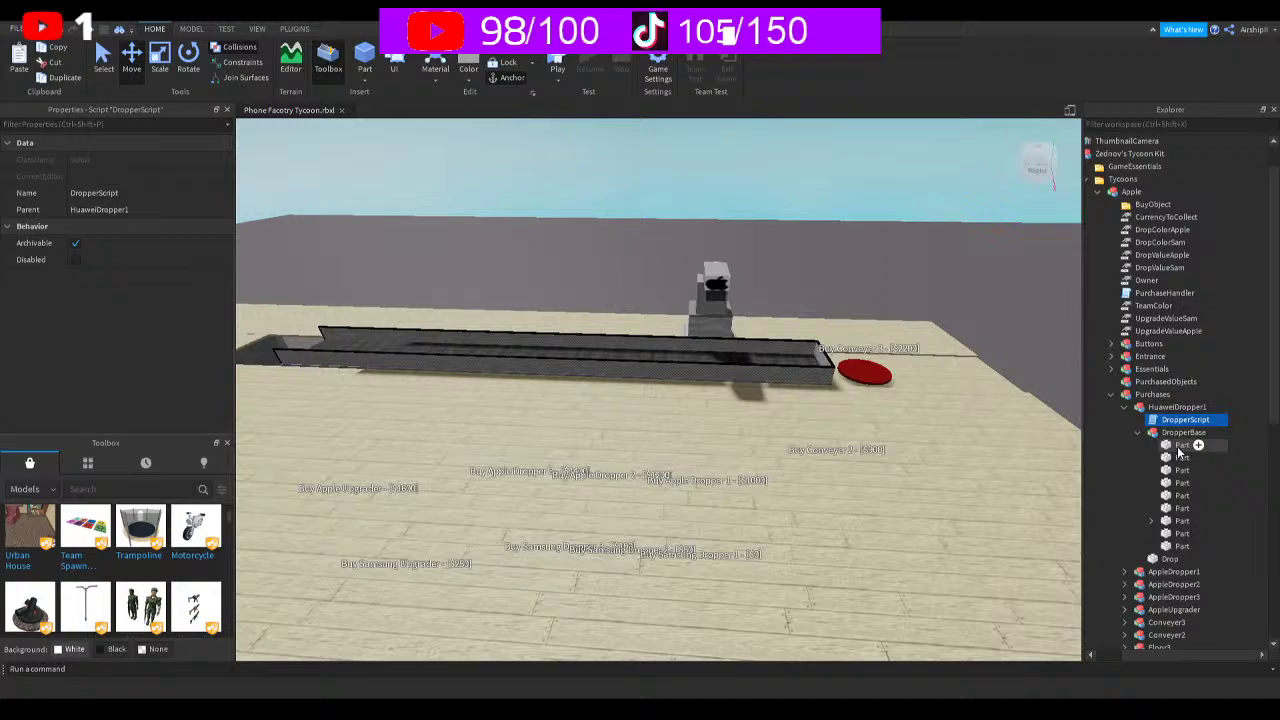
pyautogui.click(1190, 445)
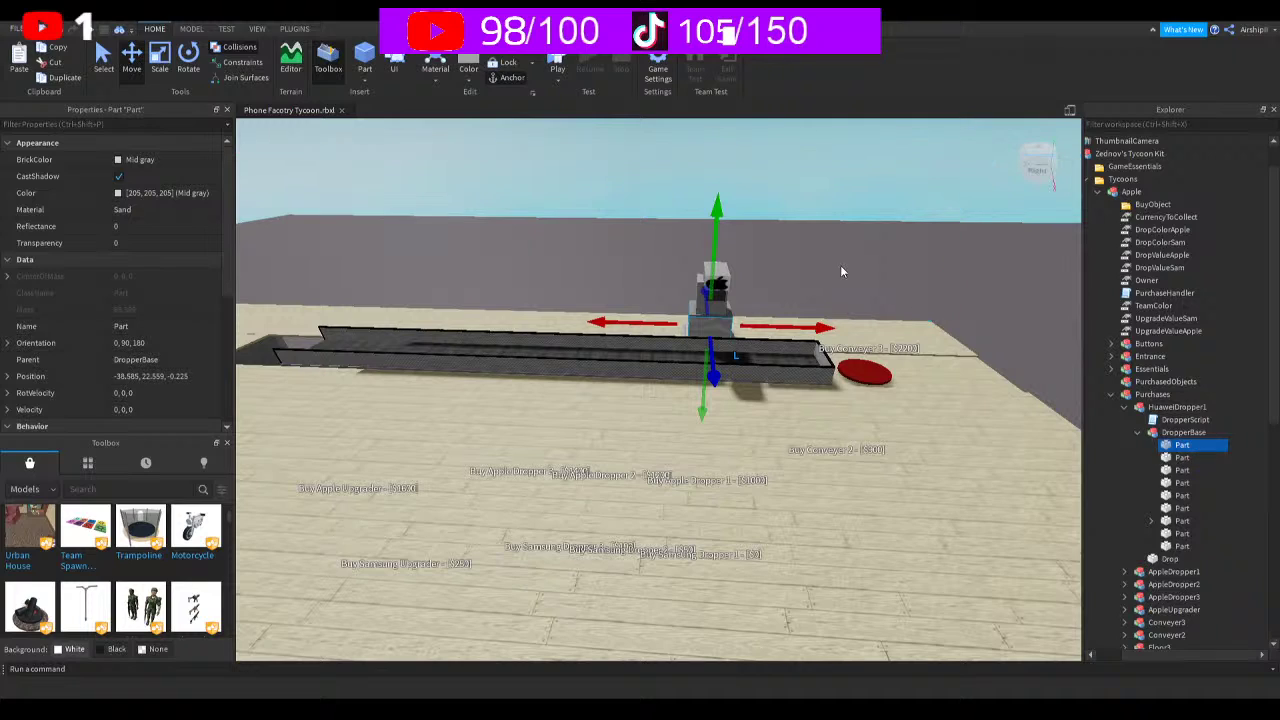
pyautogui.press('f')
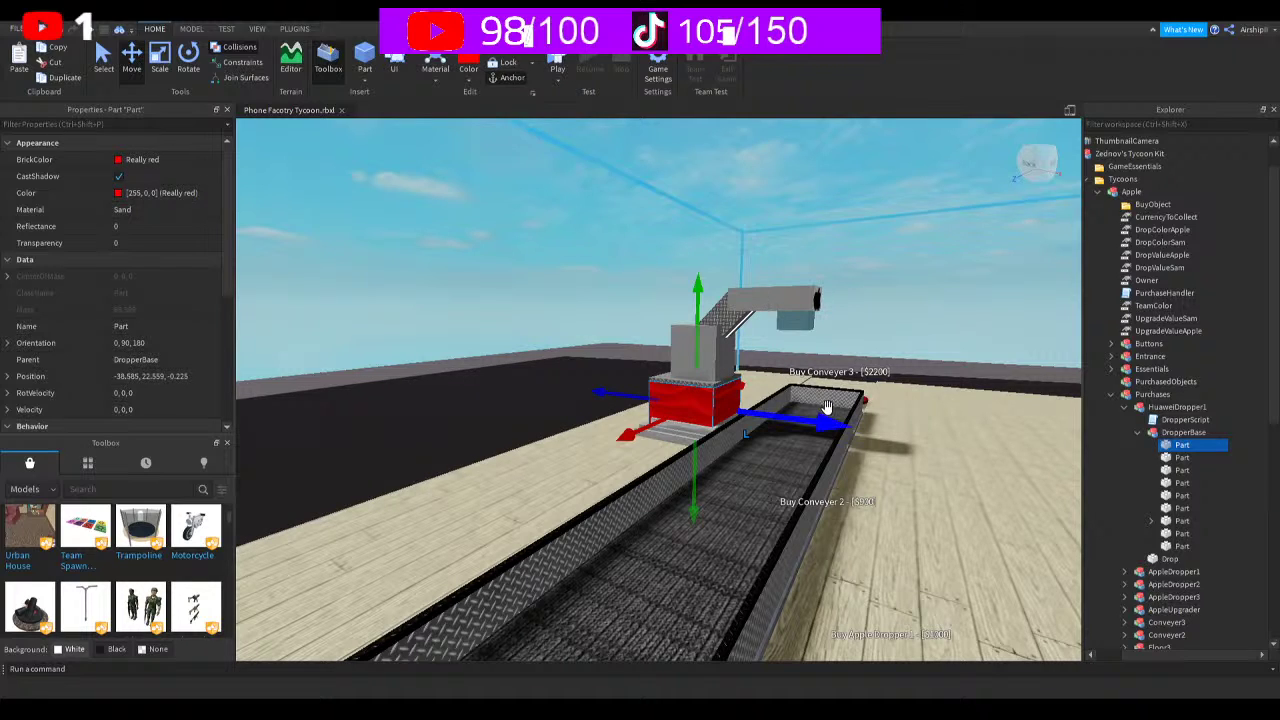
pyautogui.moveTo(826, 407); pyautogui.dragTo(826, 407, button='right')
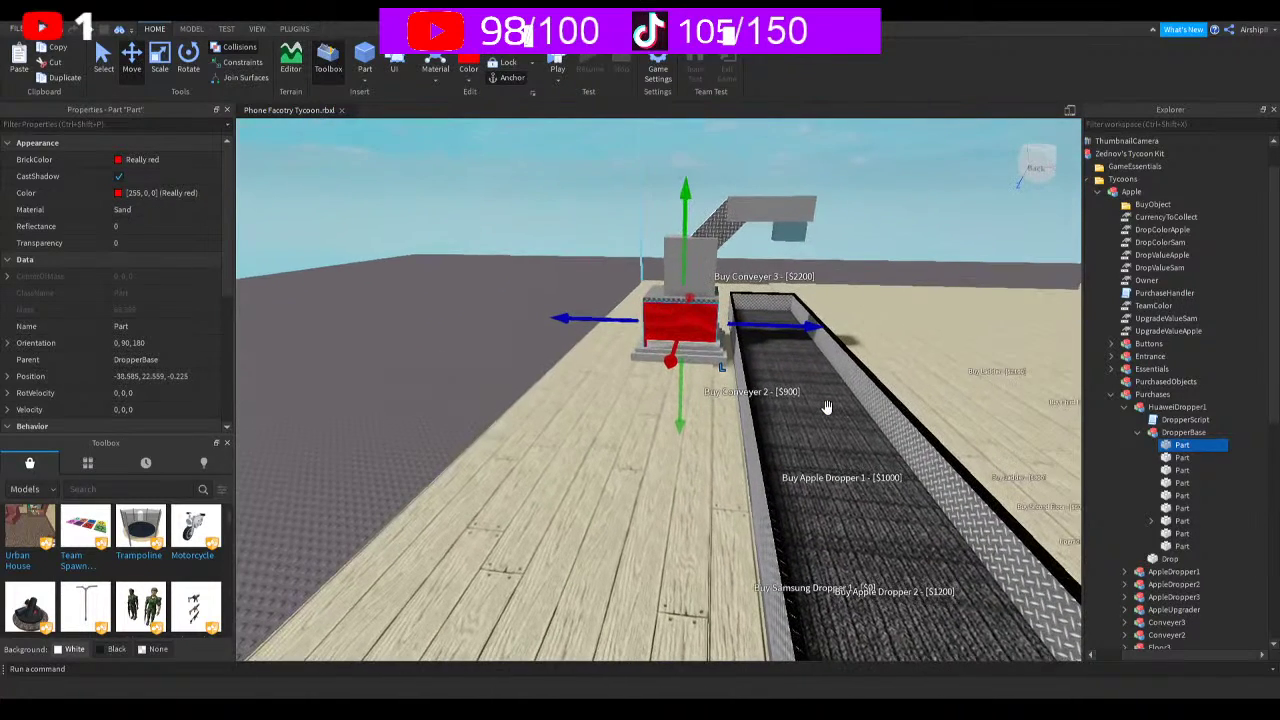
# Colour the remaining gray base, column and arm parts of HuaweiDropper1's DropperBase Really red
pyautogui.click(1182, 457)
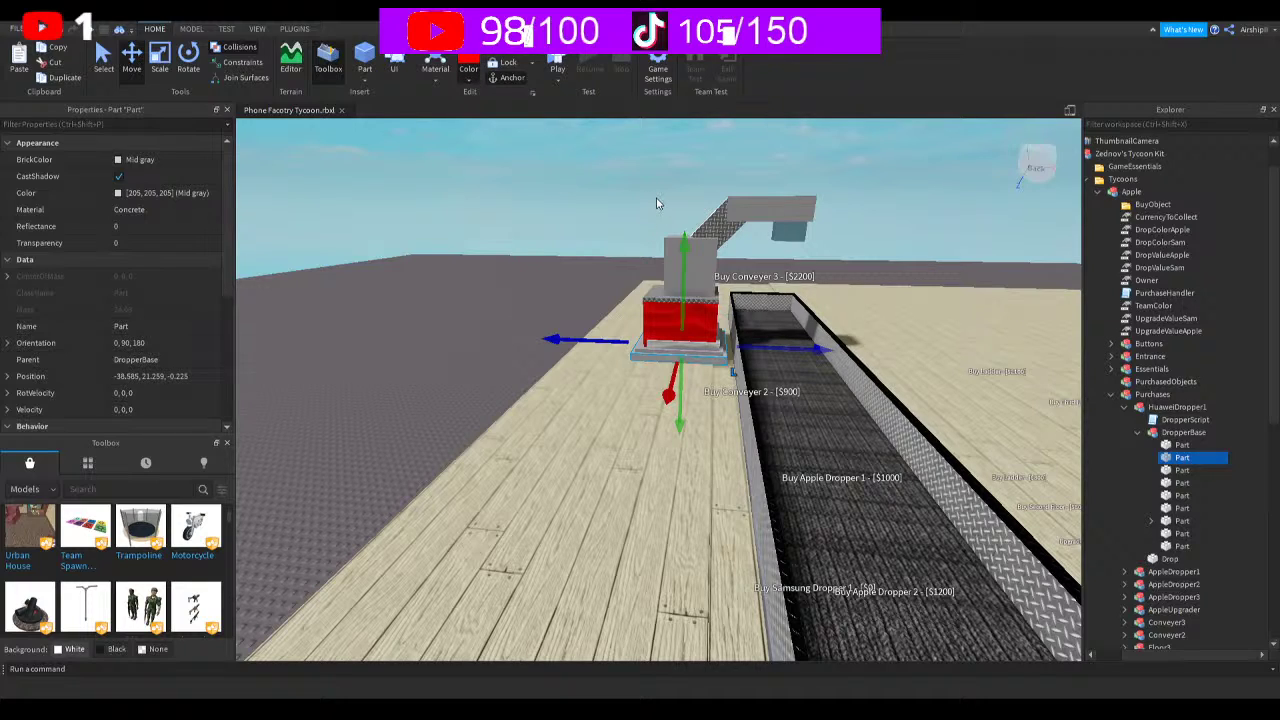
pyautogui.click(1180, 470)
pyautogui.click(1180, 495)
pyautogui.click(1180, 508)
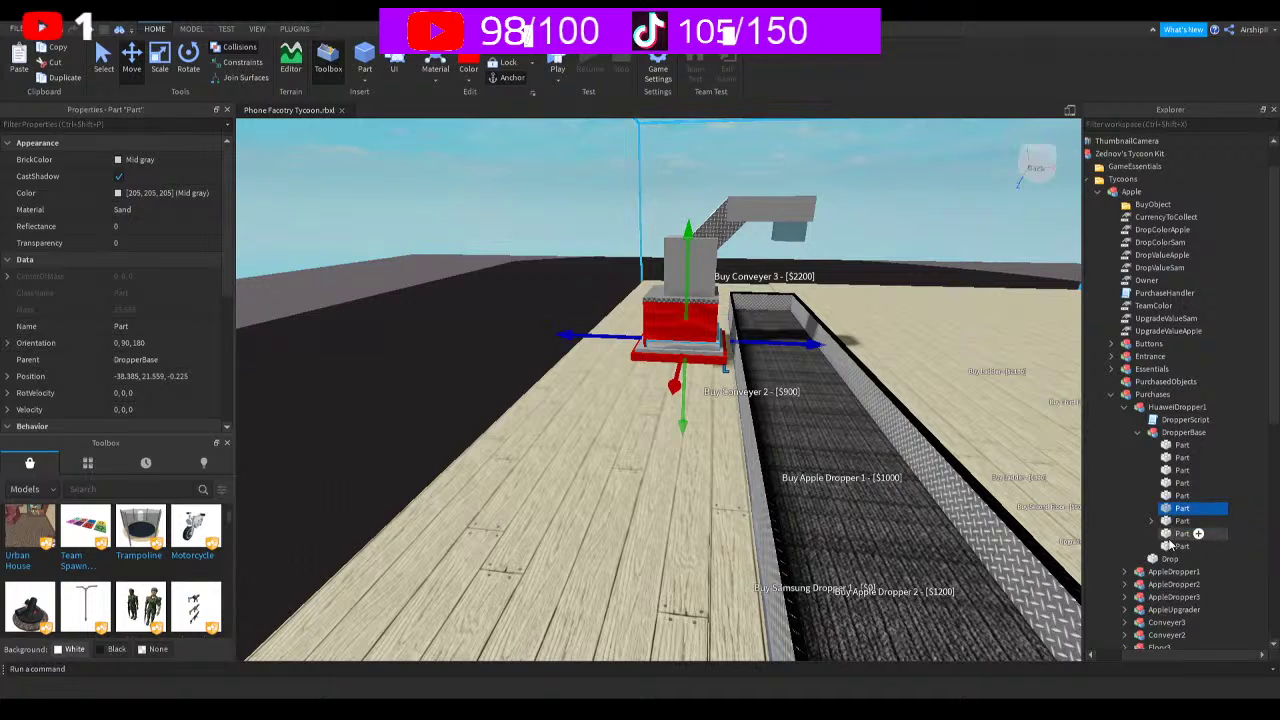
pyautogui.click(1182, 533)
pyautogui.click(1182, 444)
pyautogui.click(1184, 432)
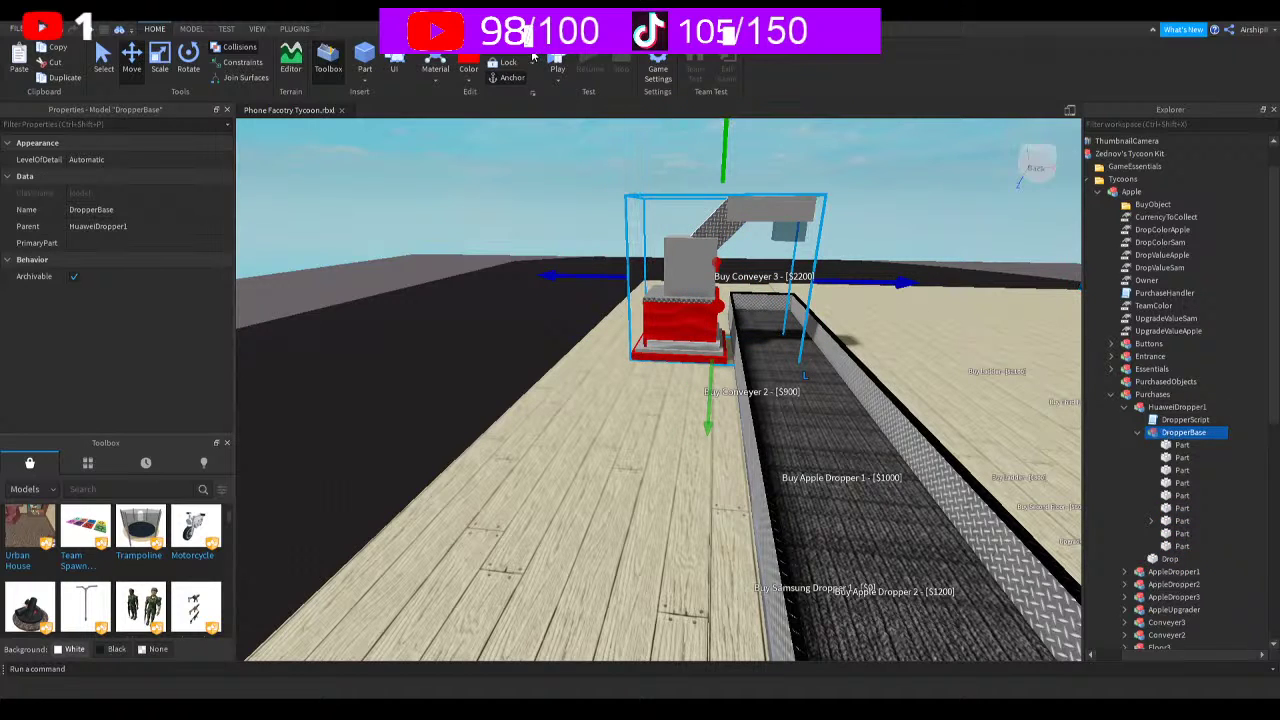
pyautogui.press('f')
pyautogui.moveTo(963, 360); pyautogui.dragTo(955, 360, button='right')
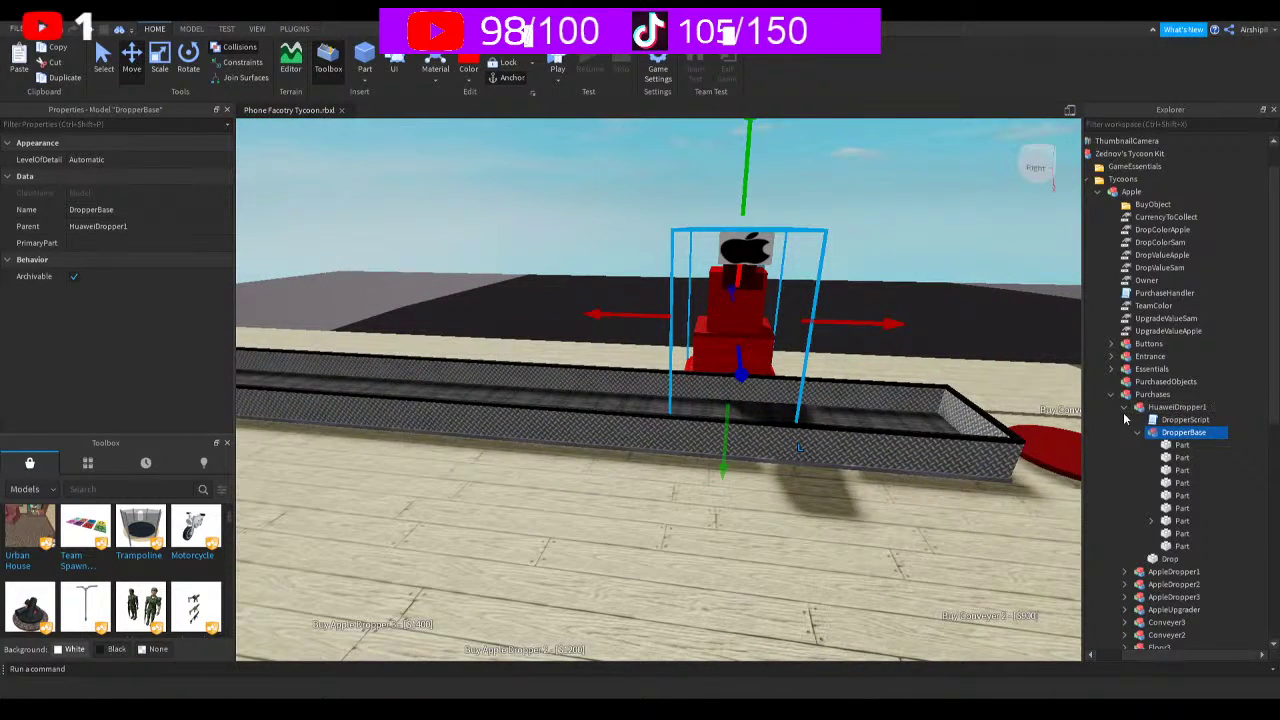
# Replace the Apple decal on the head part of HuaweiDropper1's DropperBase with the Huawei logo from My Images
pyautogui.click(1151, 521)
pyautogui.click(1192, 534)
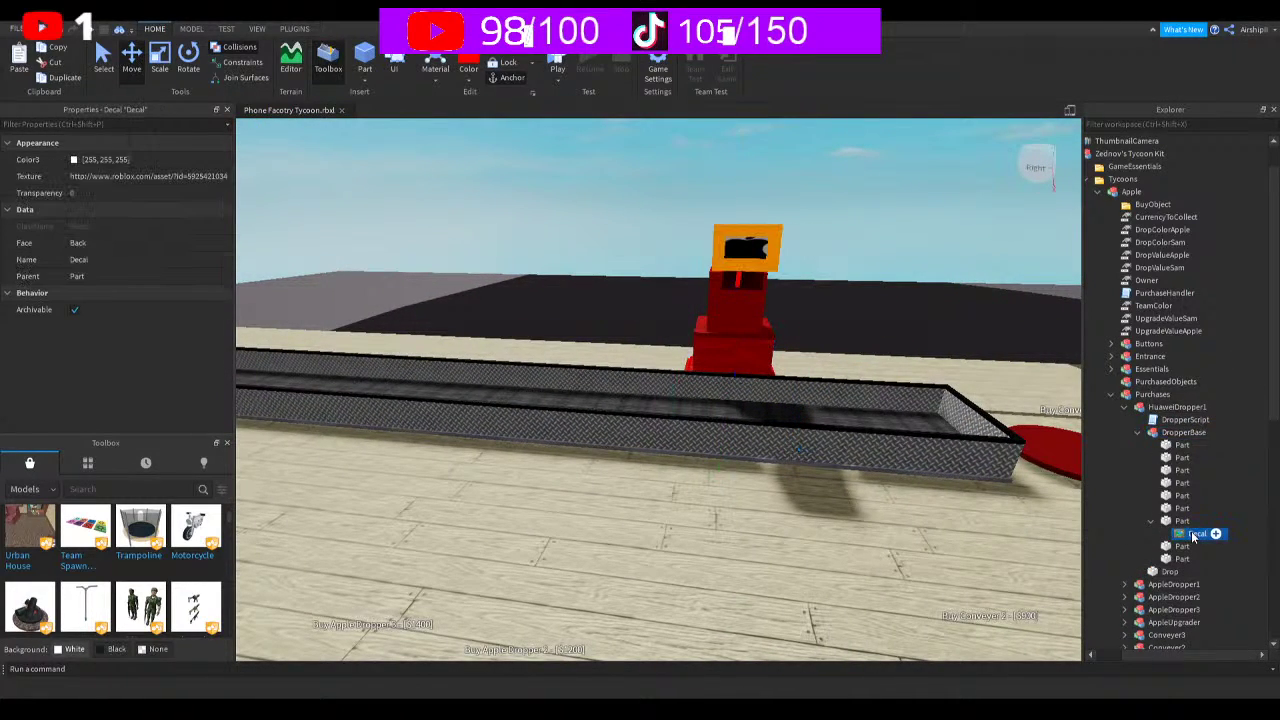
pyautogui.press('Delete')
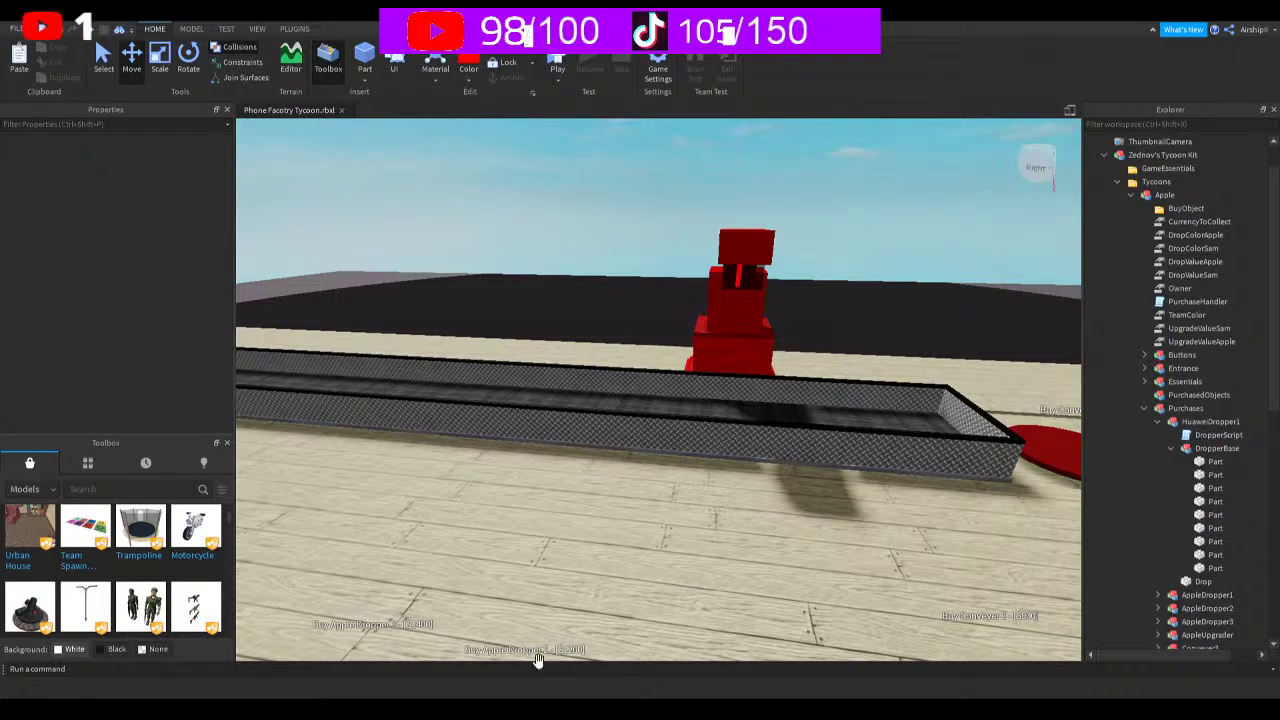
pyautogui.click(87, 462)
pyautogui.click(40, 489)
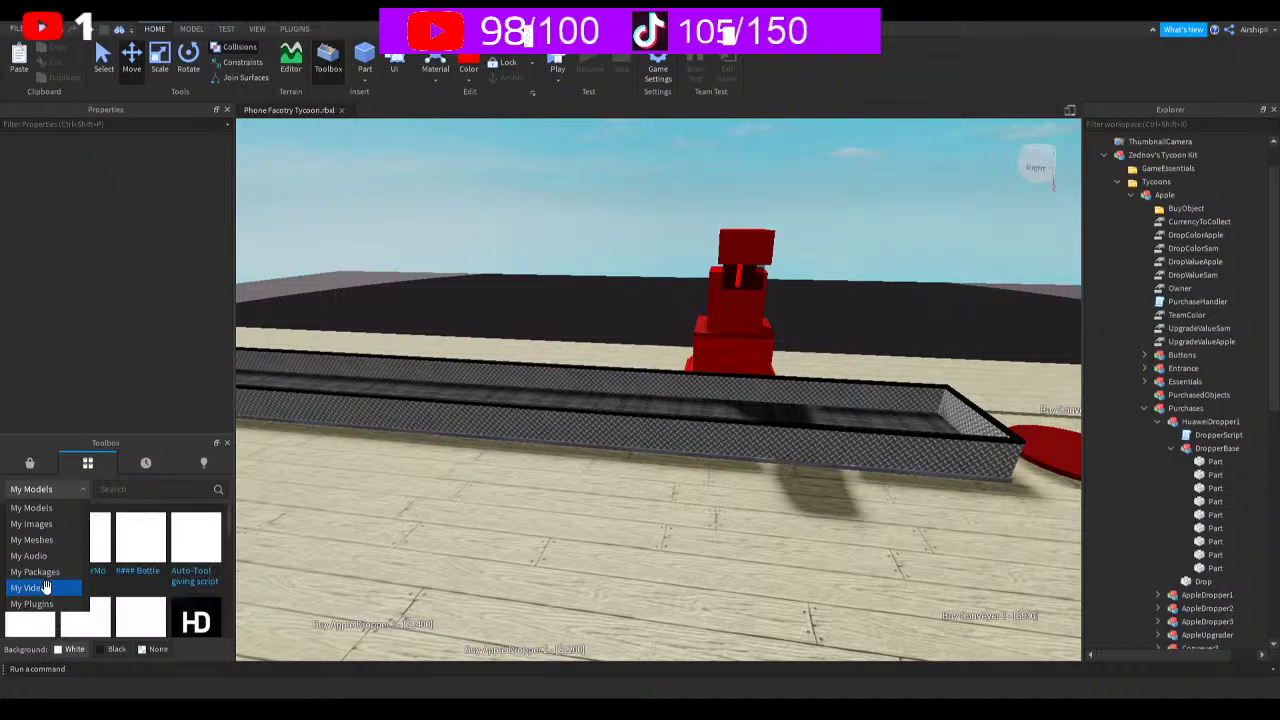
pyautogui.click(50, 525)
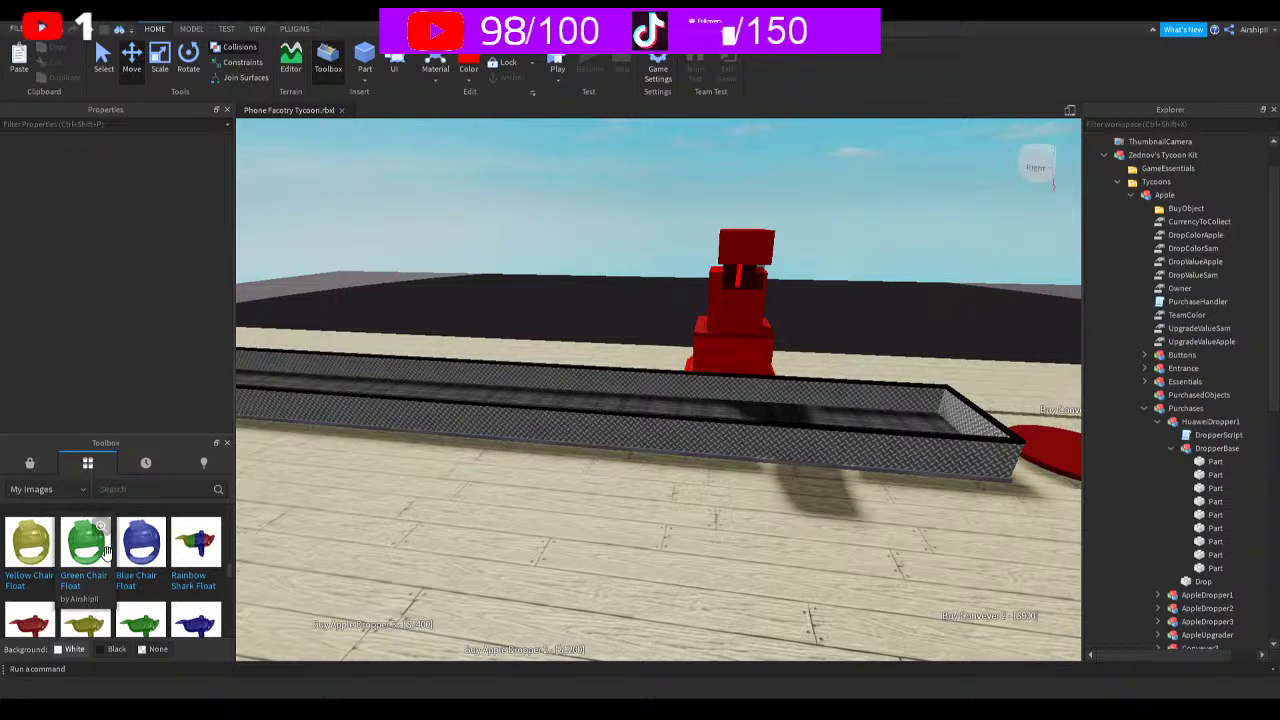
pyautogui.scroll(5, 80, 555)
pyautogui.moveTo(73, 563); pyautogui.dragTo(745, 260)
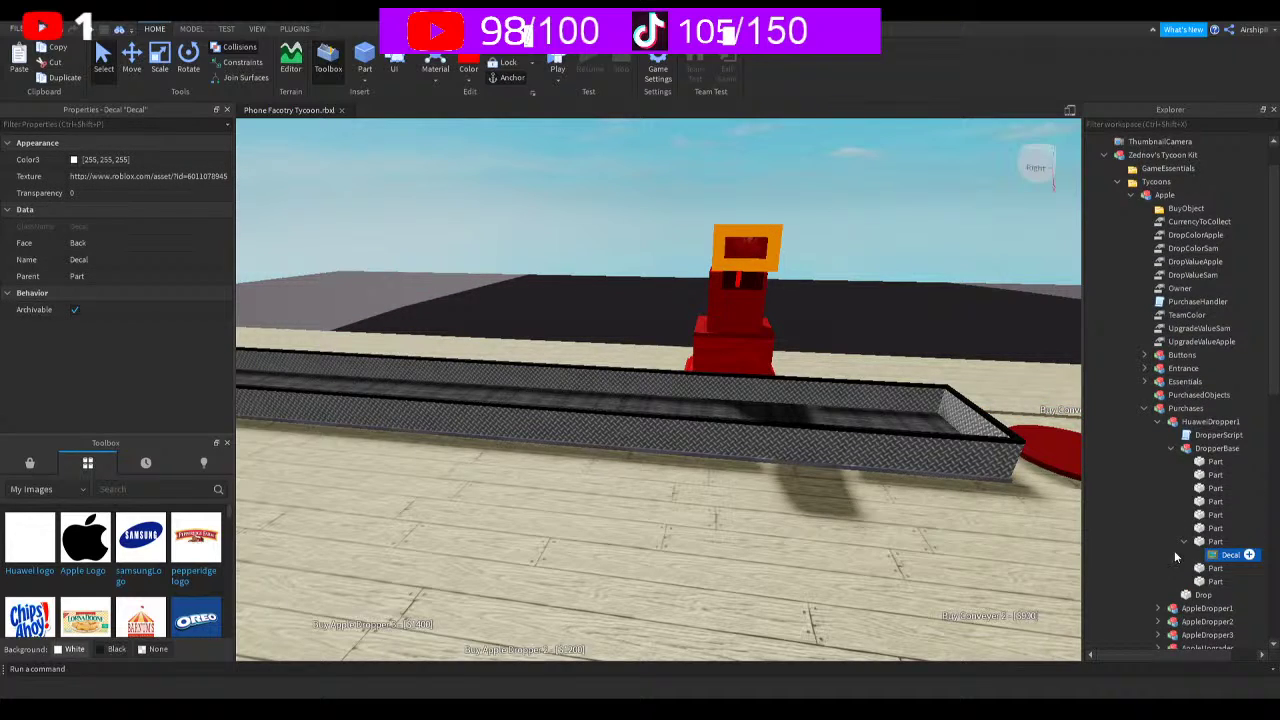
# Colour the head part carrying the Huawei logo Salmon so the red logo stands out
pyautogui.click(1220, 541)
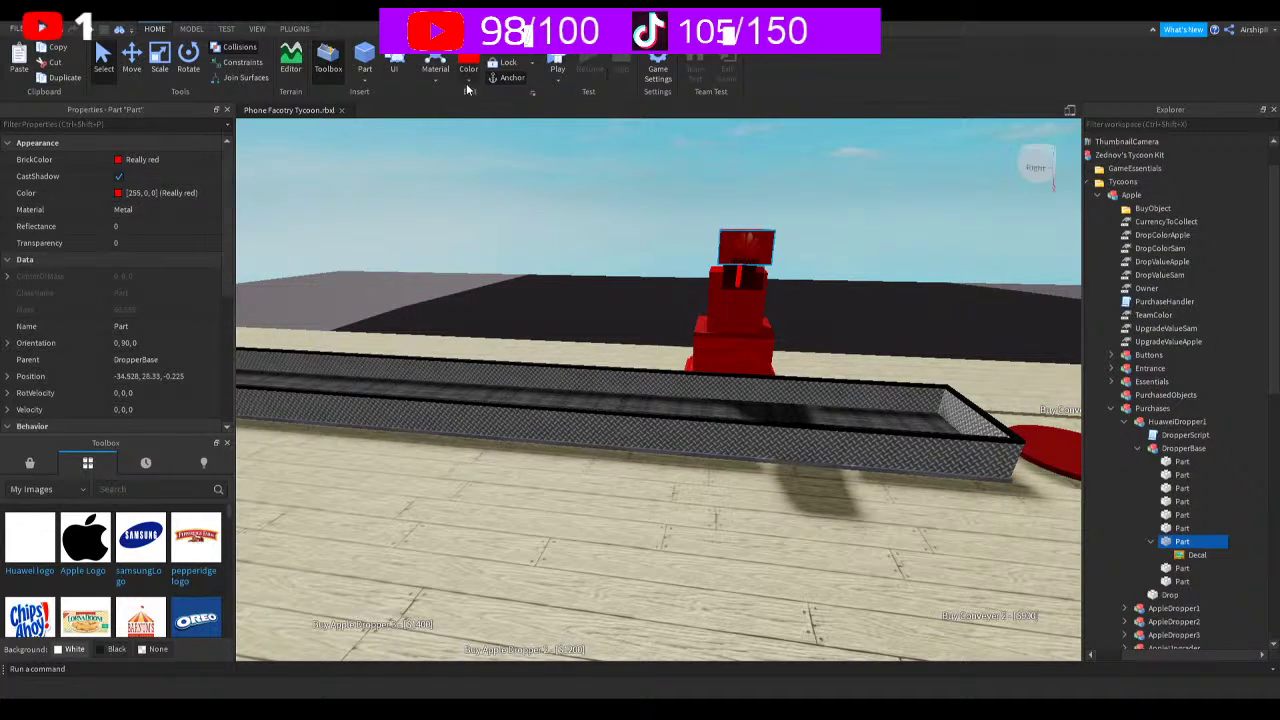
pyautogui.click(636, 200)
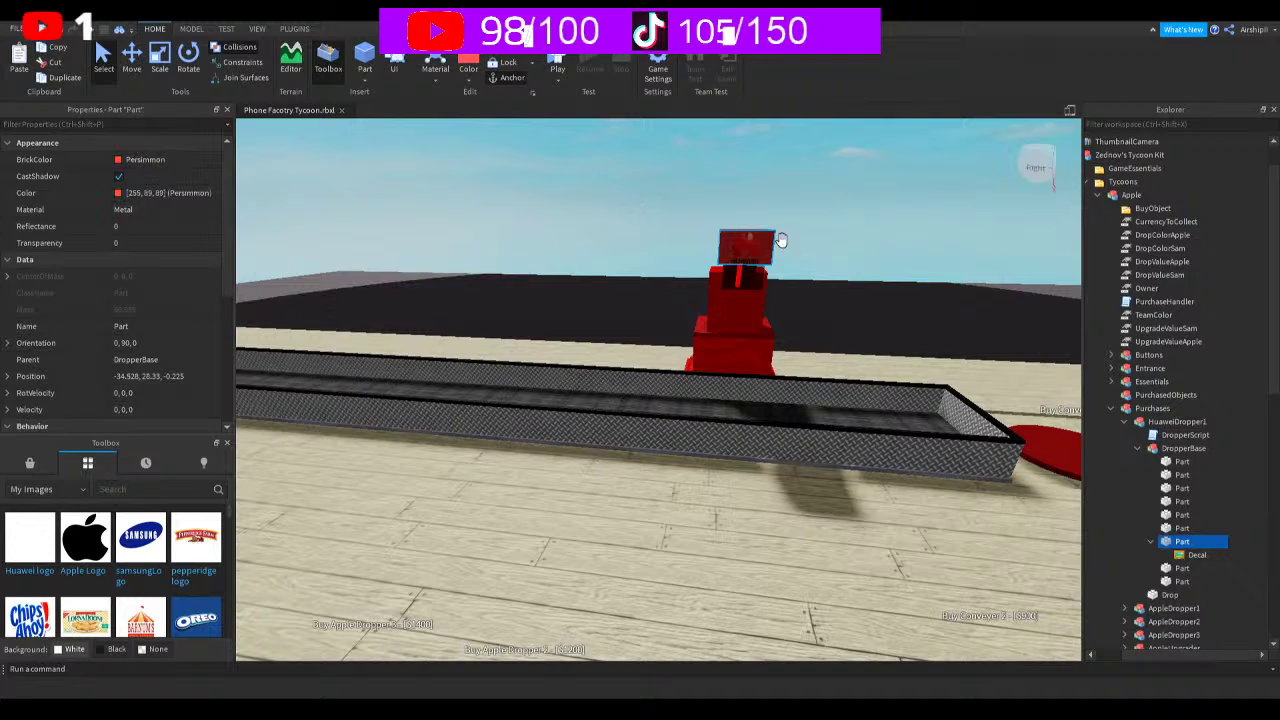
pyautogui.moveTo(943, 361); pyautogui.dragTo(738, 357, button='right')
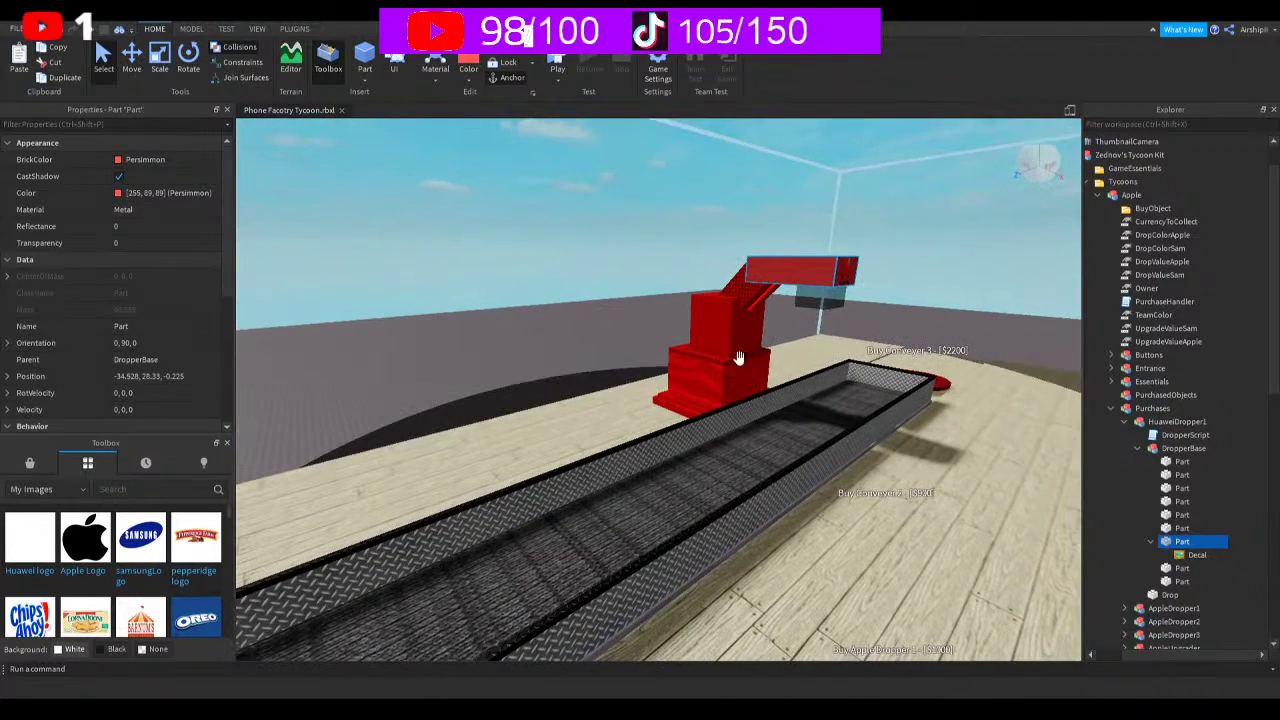
pyautogui.click(640, 236)
pyautogui.press('d')
pyautogui.moveTo(1000, 330); pyautogui.dragTo(997, 324, button='right')
pyautogui.press('a')
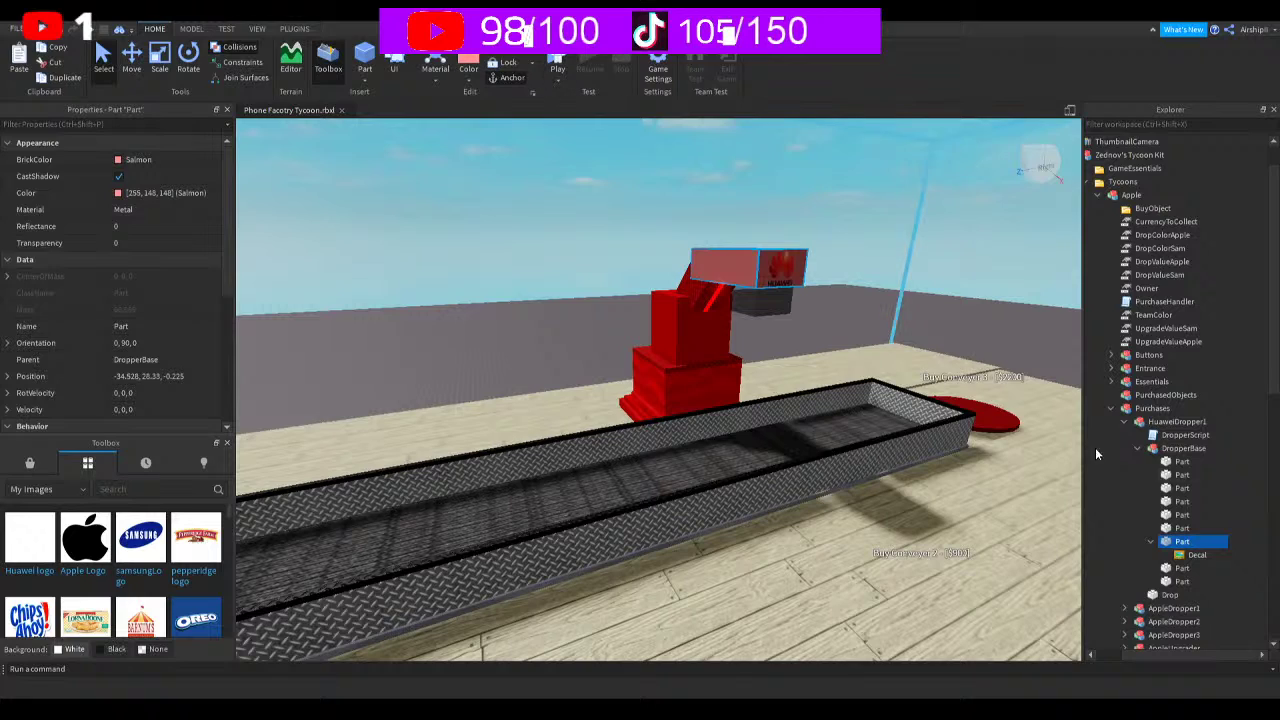
# Apply the Salmon colour to HuaweiDropper1's whole DropperBase and collapse the dropper's hierarchy
pyautogui.click(1183, 448)
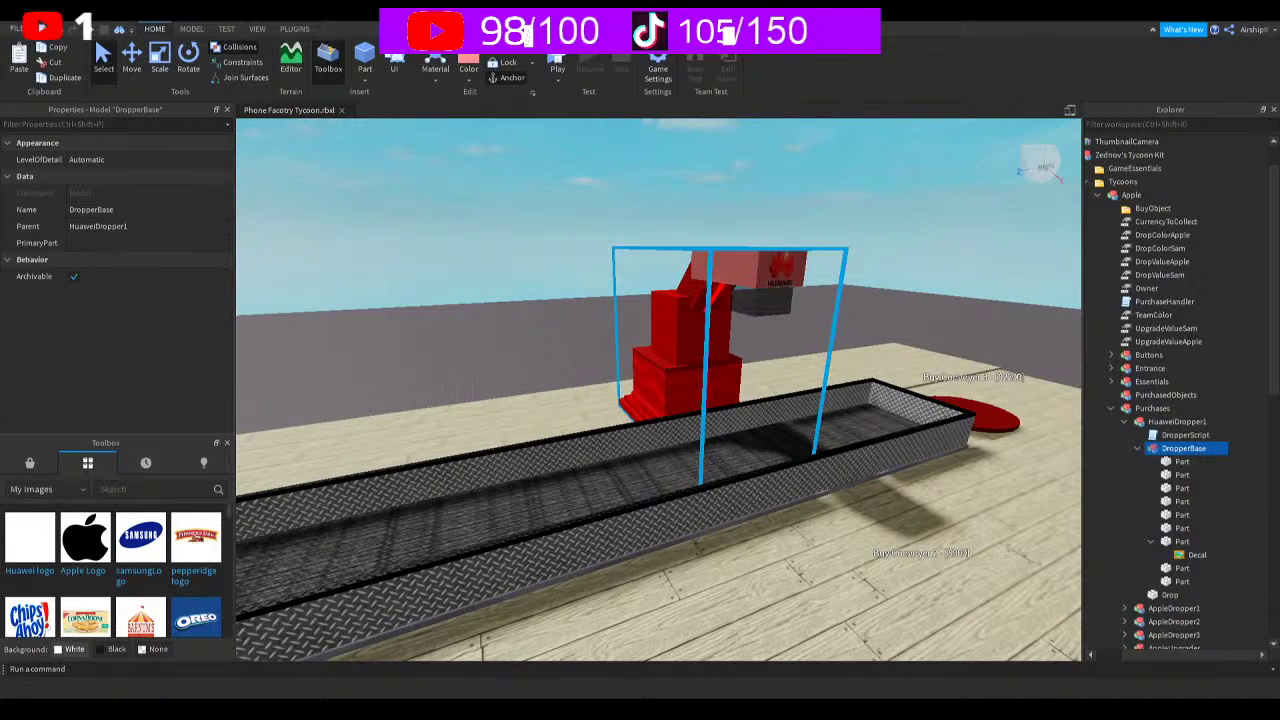
pyautogui.click(468, 58)
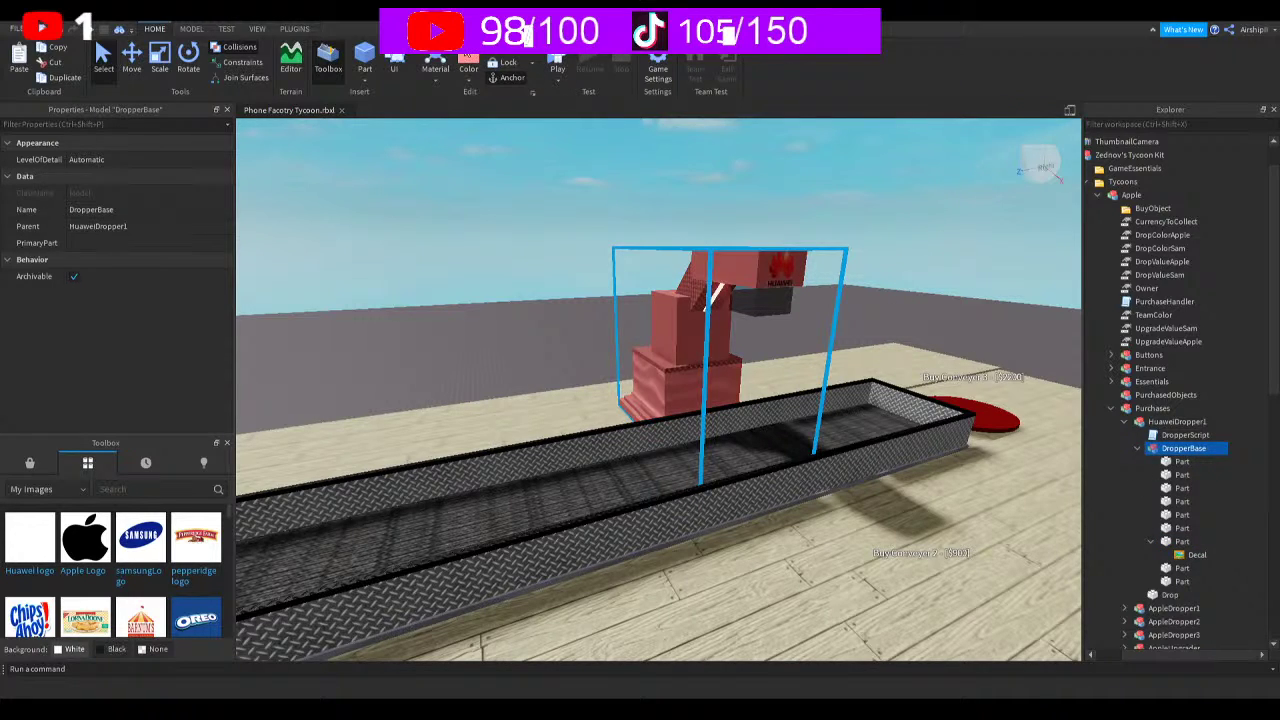
pyautogui.click(1138, 448)
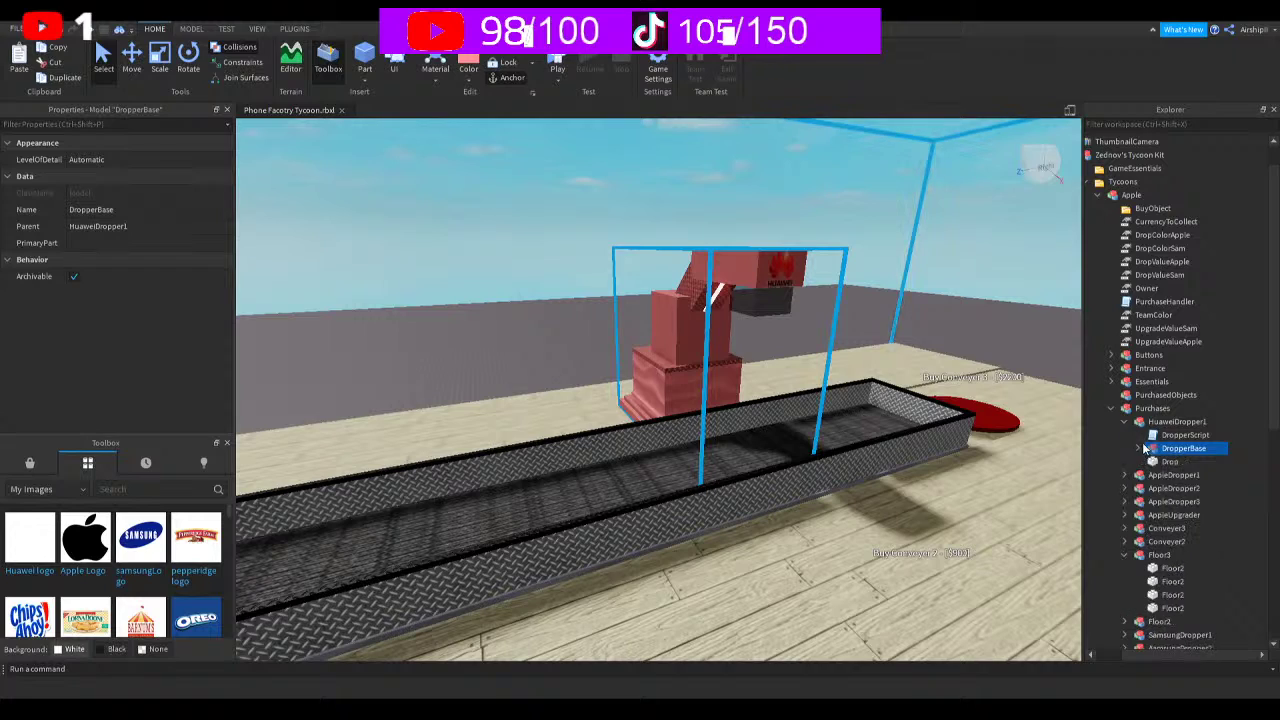
pyautogui.click(1125, 422)
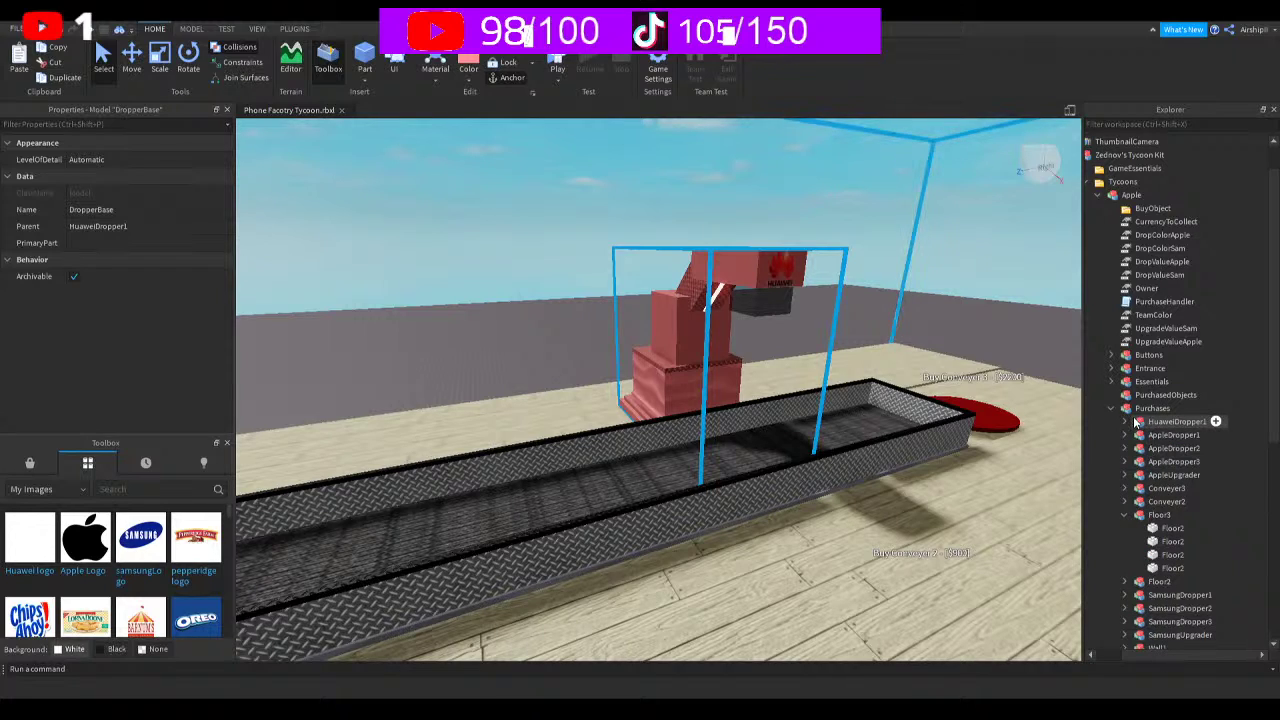
# Duplicate HuaweiDropper1 and place the copy on the floor beside the conveyor, next to the original on the side away from the red button
pyautogui.click(1137, 423)
pyautogui.moveTo(906, 386); pyautogui.dragTo(906, 386, button='right')
pyautogui.press('s')
pyautogui.press('w')
pyautogui.press('s')
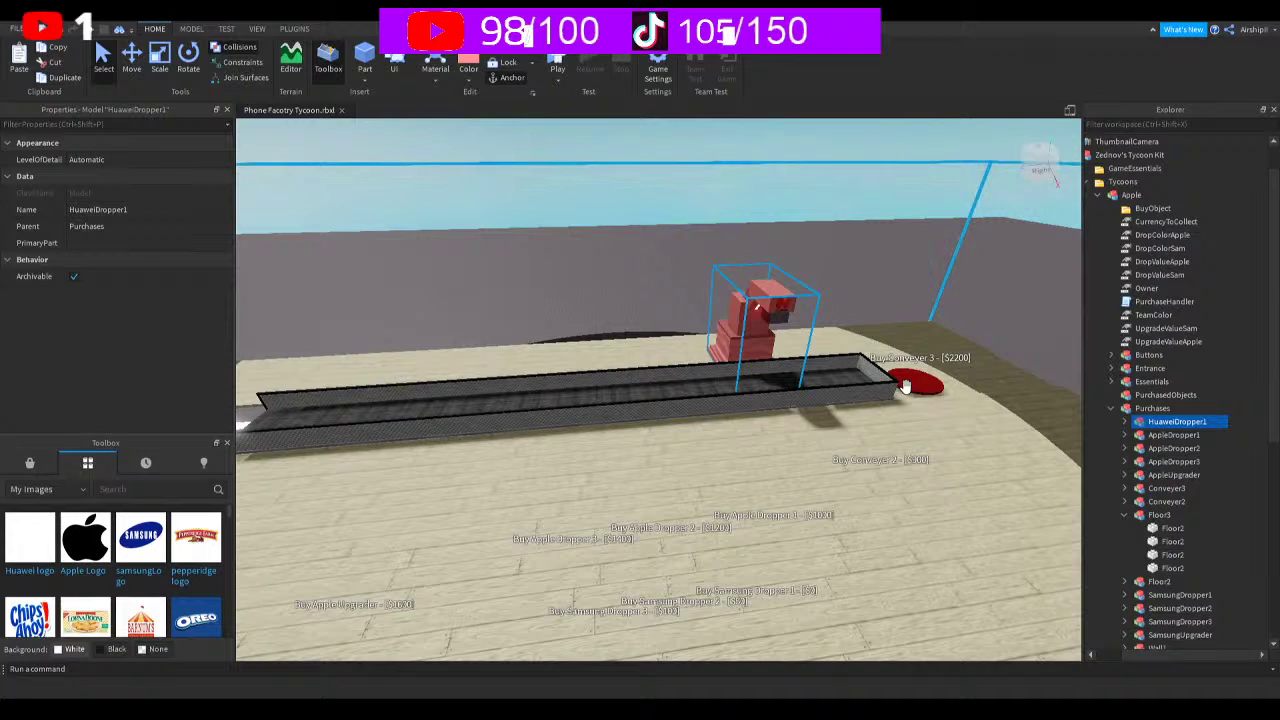
pyautogui.hotkey('ctrl', 'd')
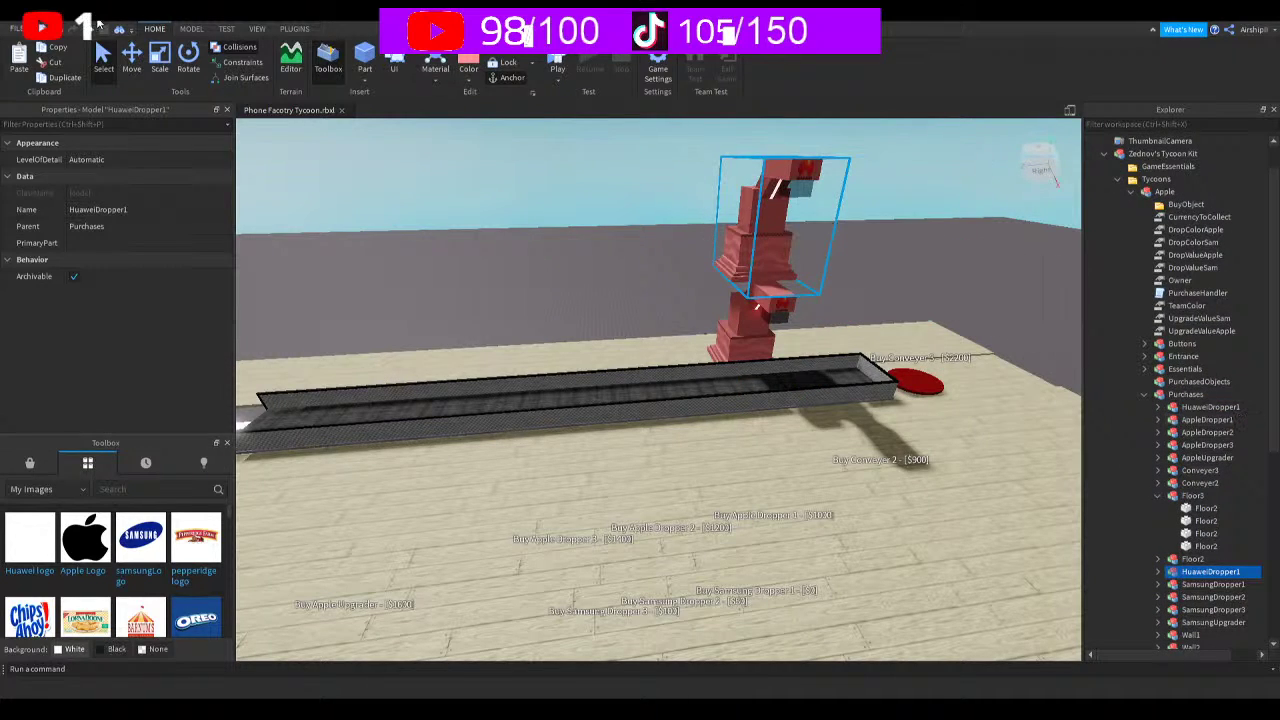
pyautogui.click(138, 60)
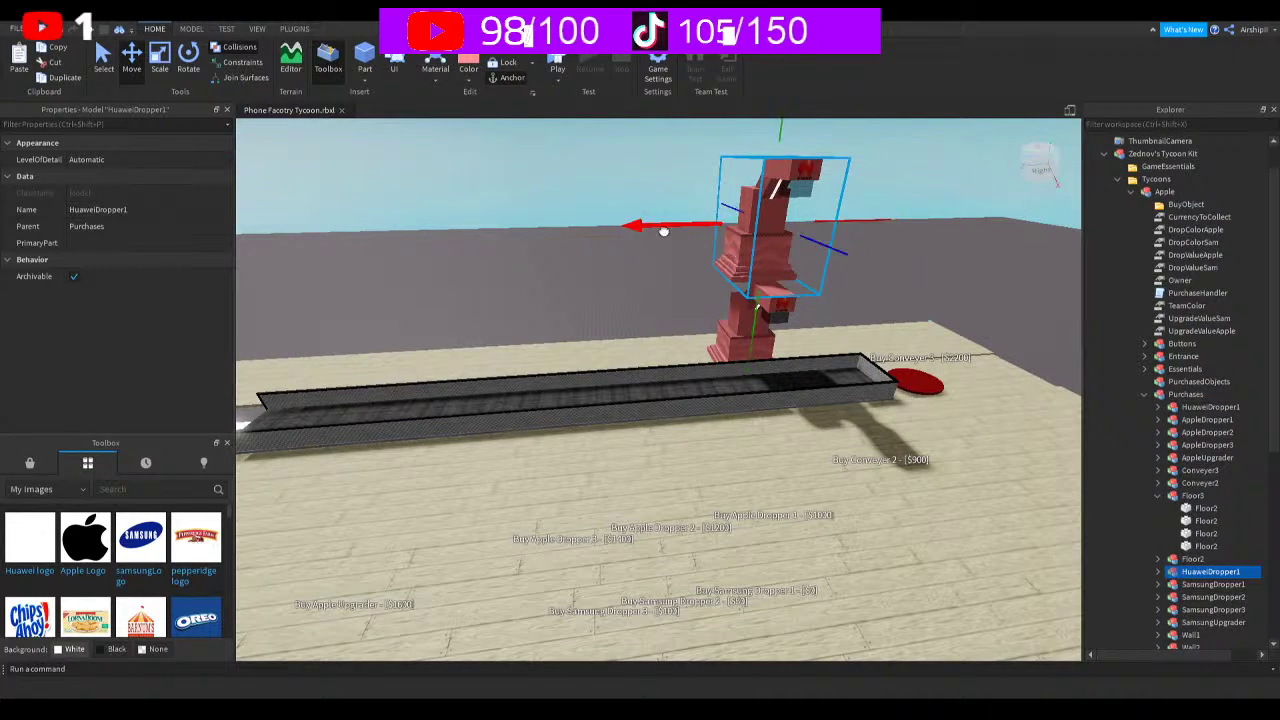
pyautogui.moveTo(780, 158); pyautogui.dragTo(628, 258)
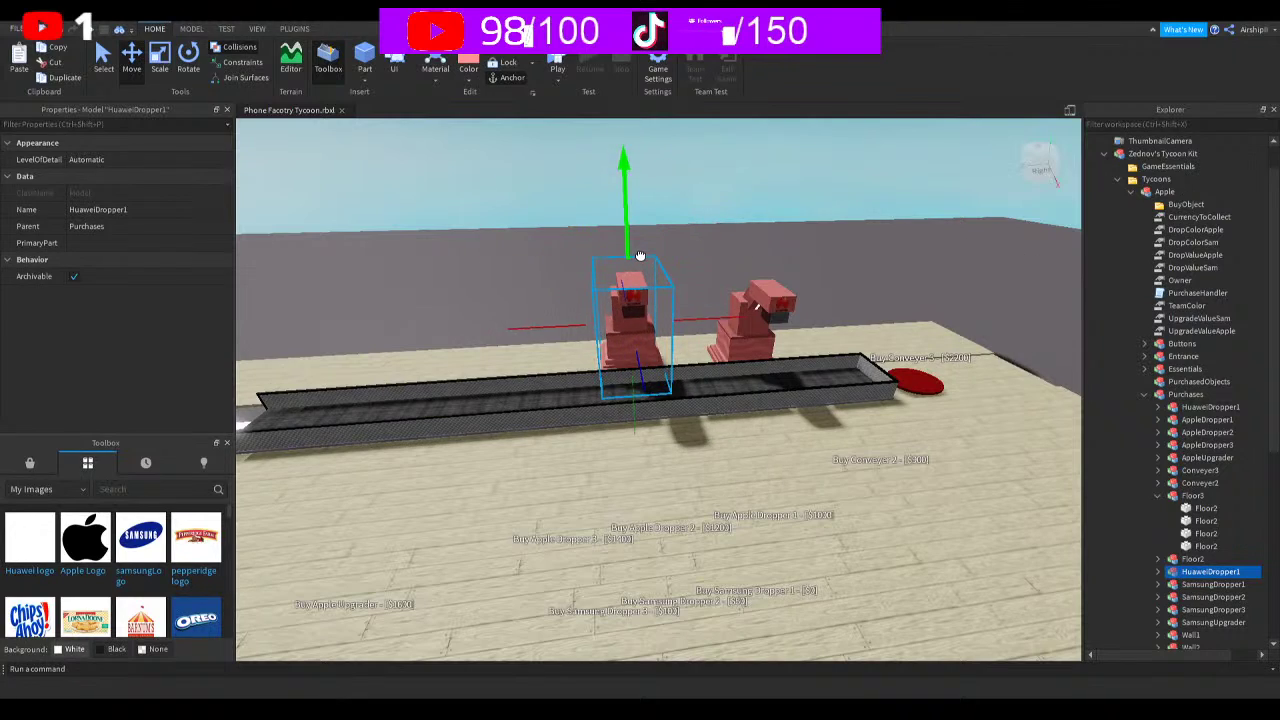
pyautogui.moveTo(727, 328); pyautogui.dragTo(752, 330)
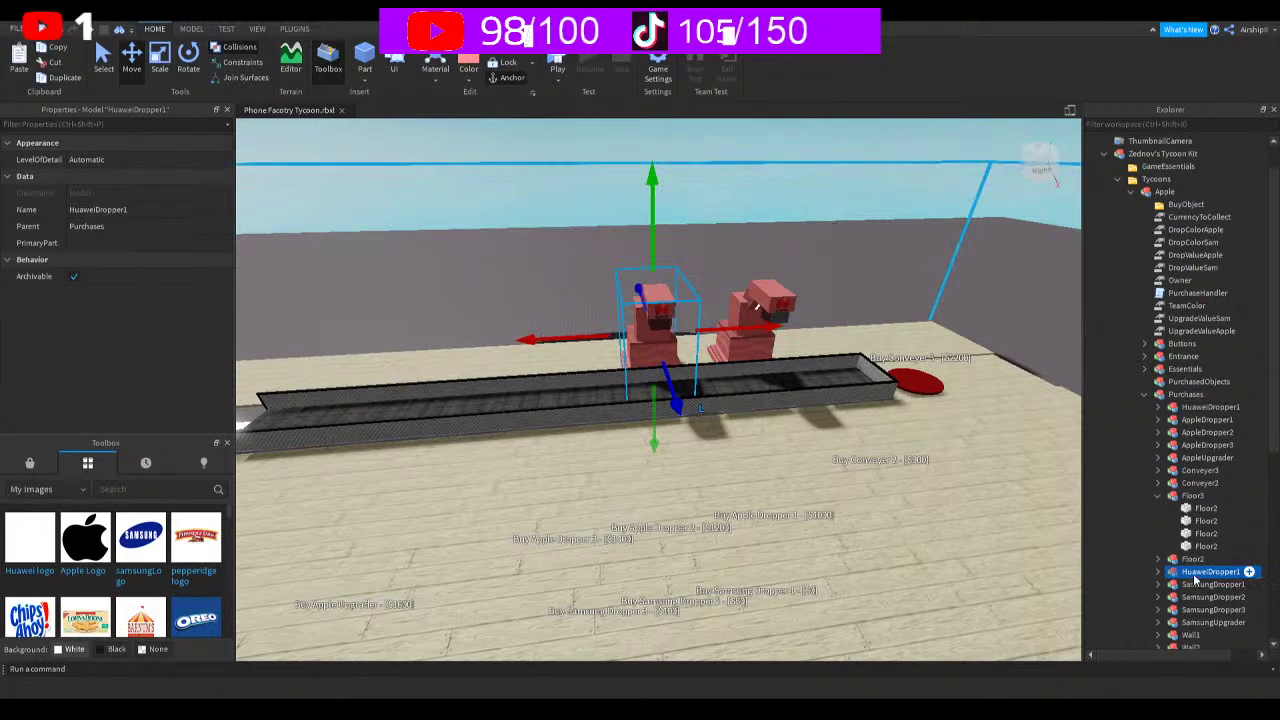
# Rename the copied dropper as HuaweiDropper2
pyautogui.press('F2')
pyautogui.press('Right')
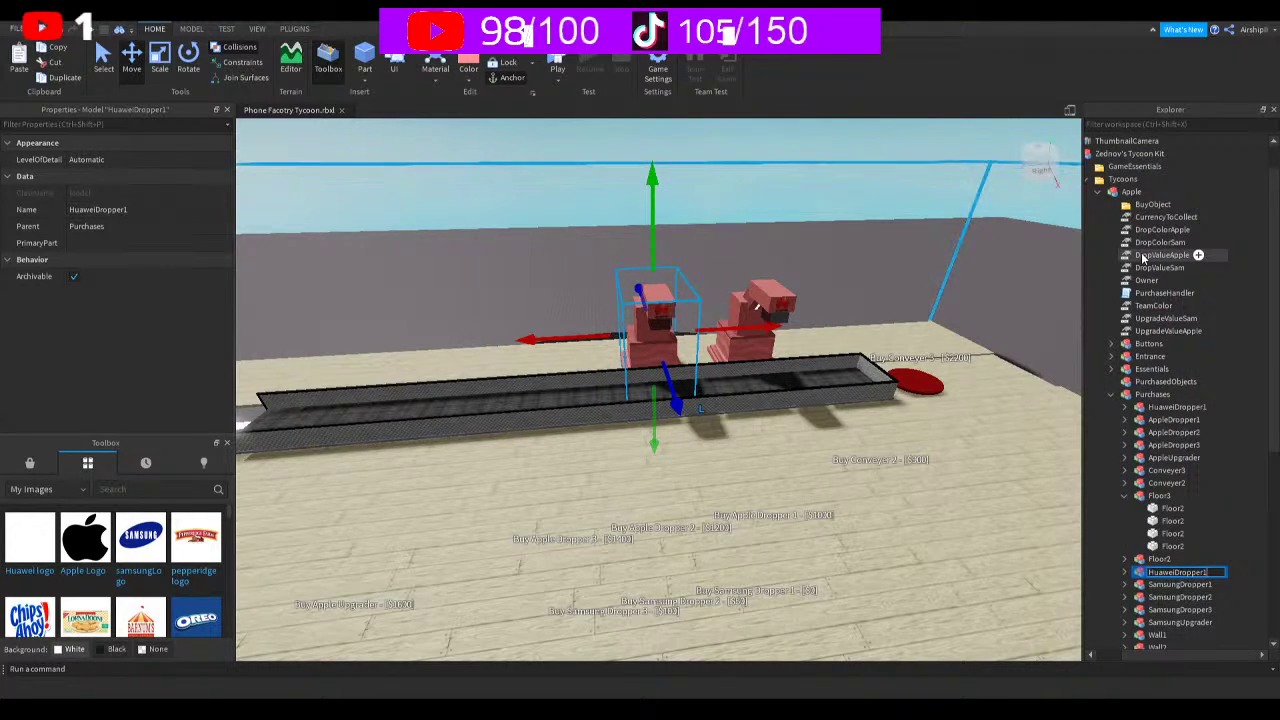
pyautogui.press('BackSpace')
pyautogui.write('2')
pyautogui.press('Return')
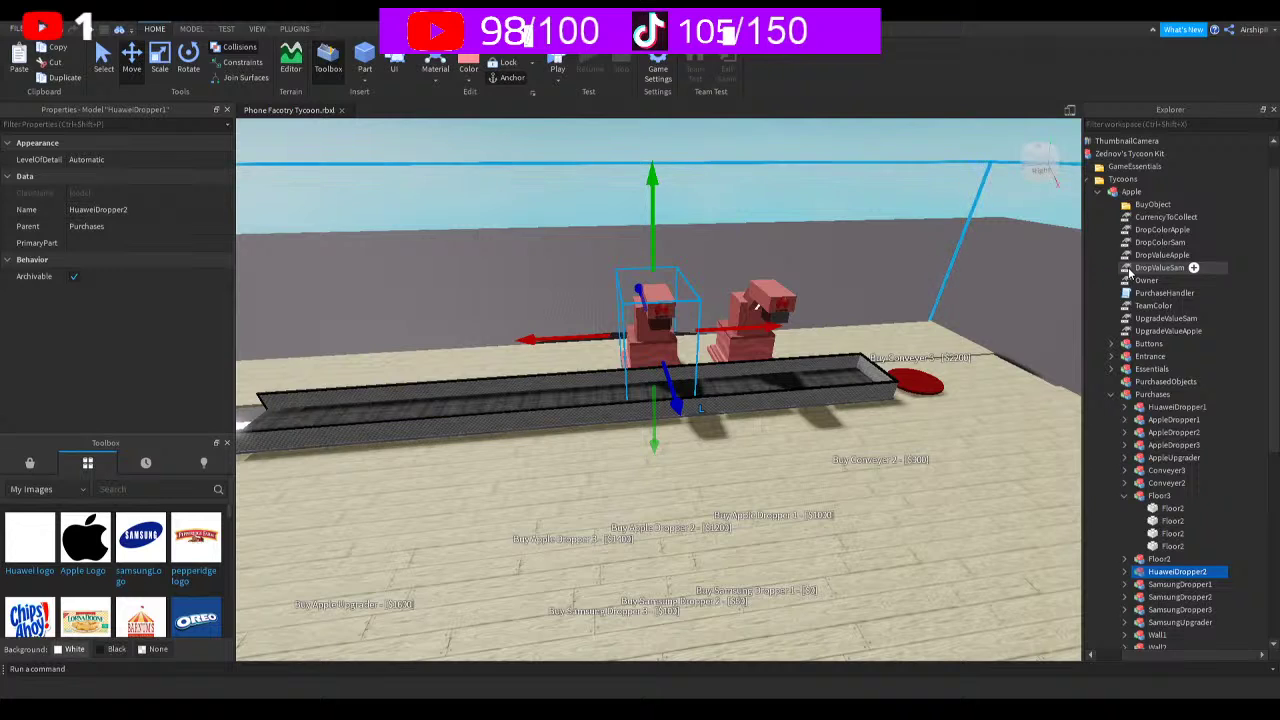
# Duplicate HuaweiDropper2 and place the copy as the third dropper in the row along the conveyor
pyautogui.hotkey('ctrl', 'd')
pyautogui.moveTo(760, 218); pyautogui.dragTo(654, 243)
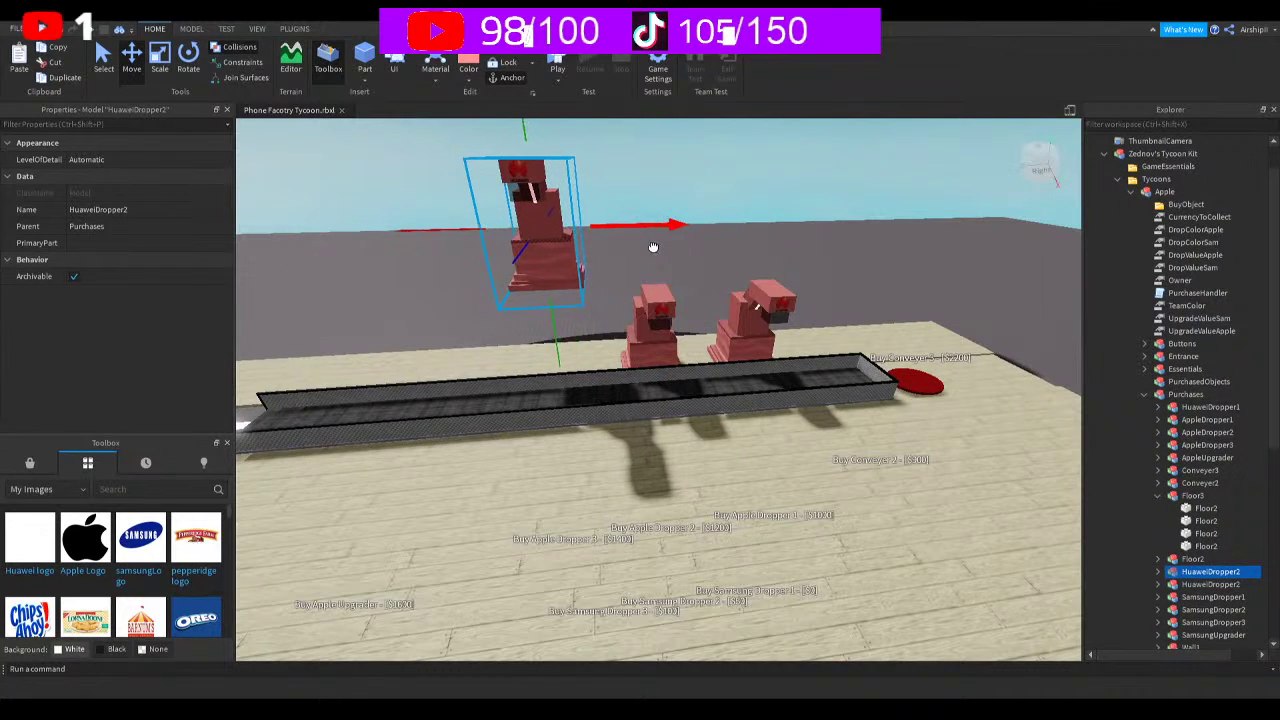
pyautogui.moveTo(520, 123); pyautogui.dragTo(540, 289)
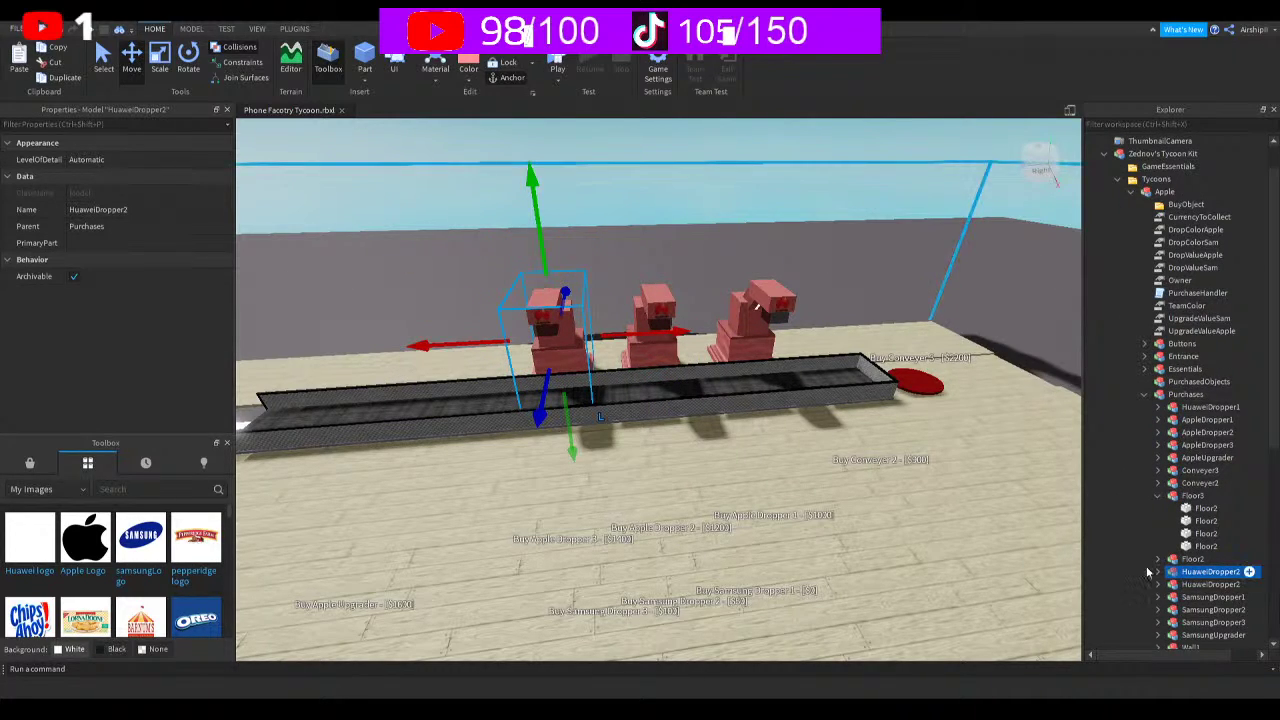
# Rename the third dropper in the row as HuaweiDropper3
pyautogui.press('F2')
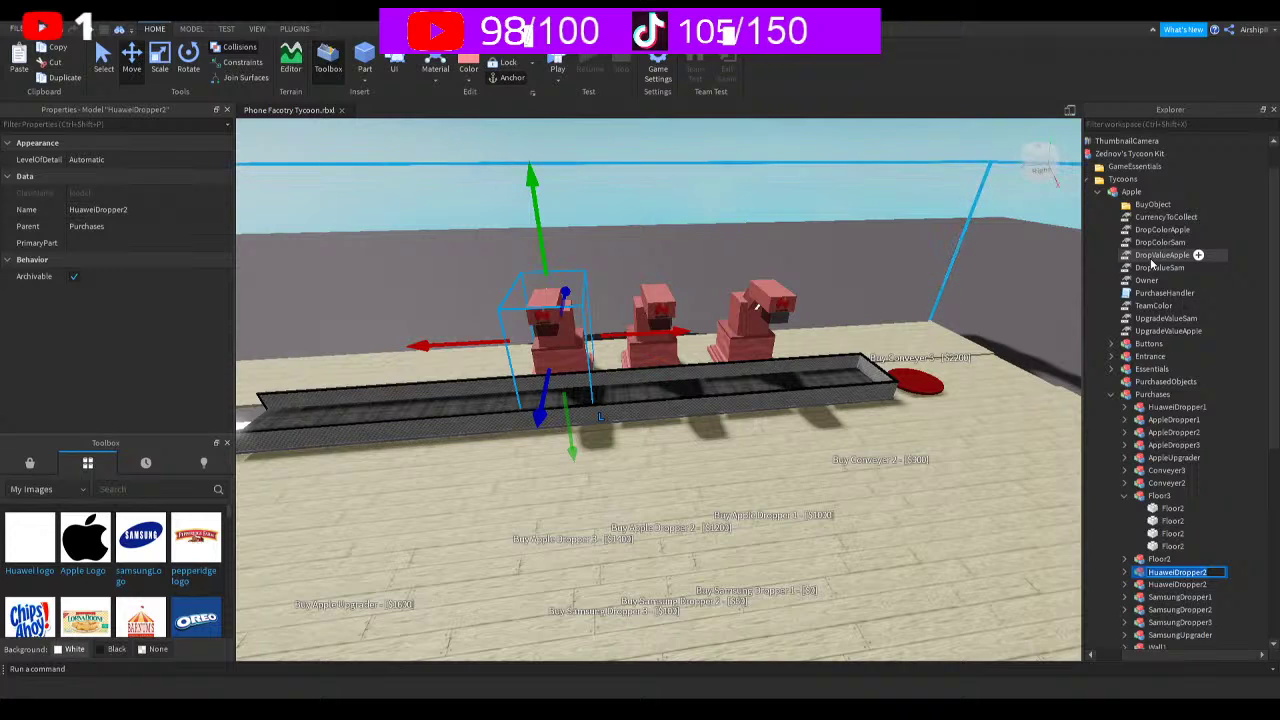
pyautogui.press('End')
pyautogui.press('BackSpace')
pyautogui.write('3')
pyautogui.press('Return')
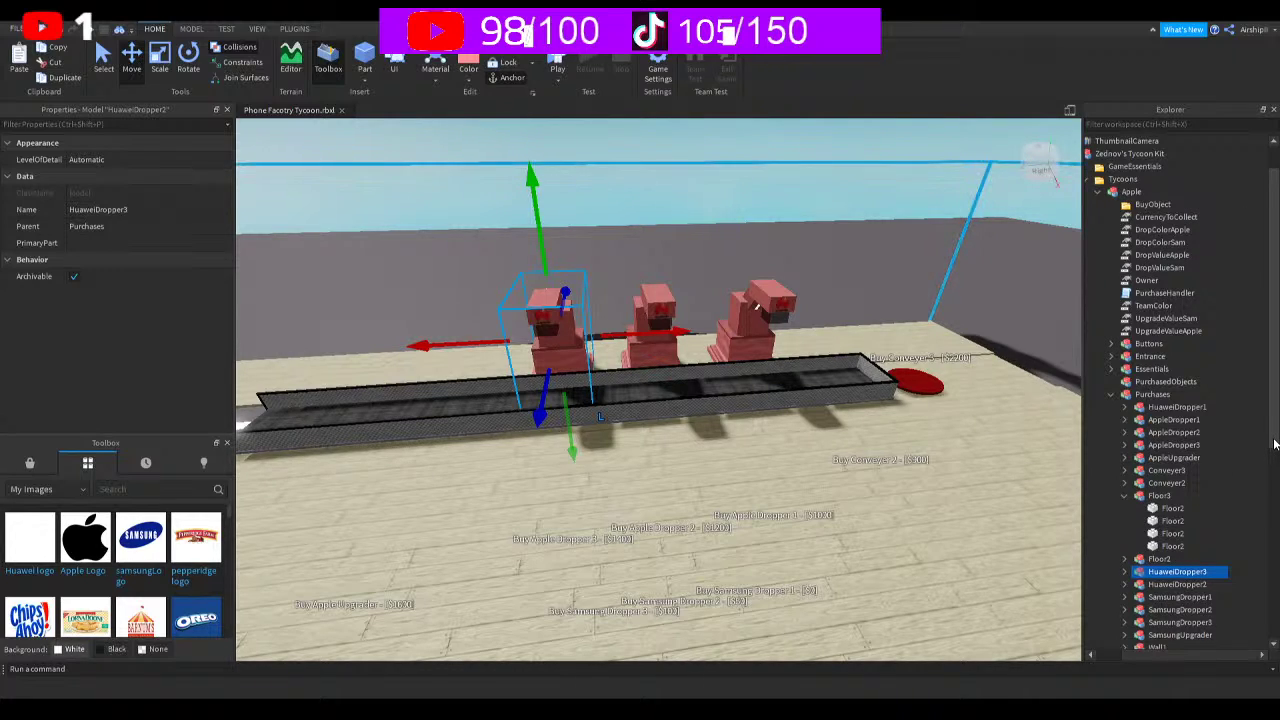
# Duplicate the AppleUpgrader model in Purchases and rename the copy as Huawei upgrader
pyautogui.scroll(-5, 1274, 444)
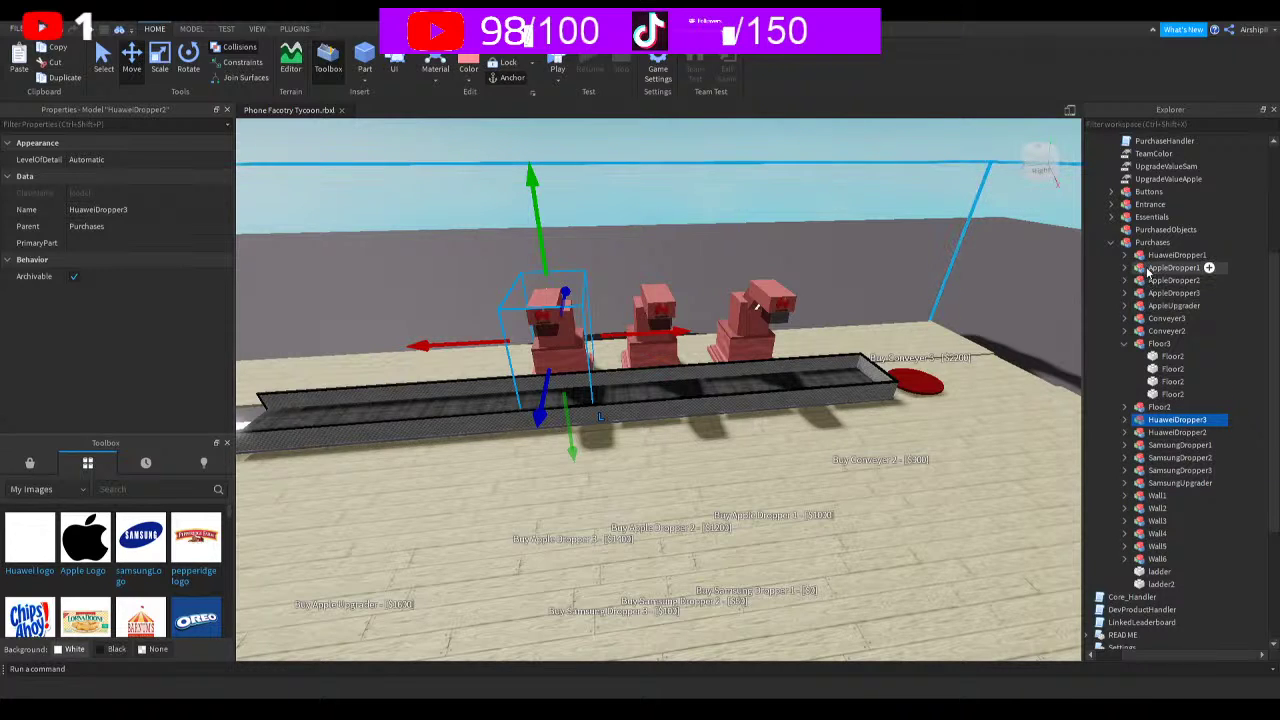
pyautogui.click(1143, 306)
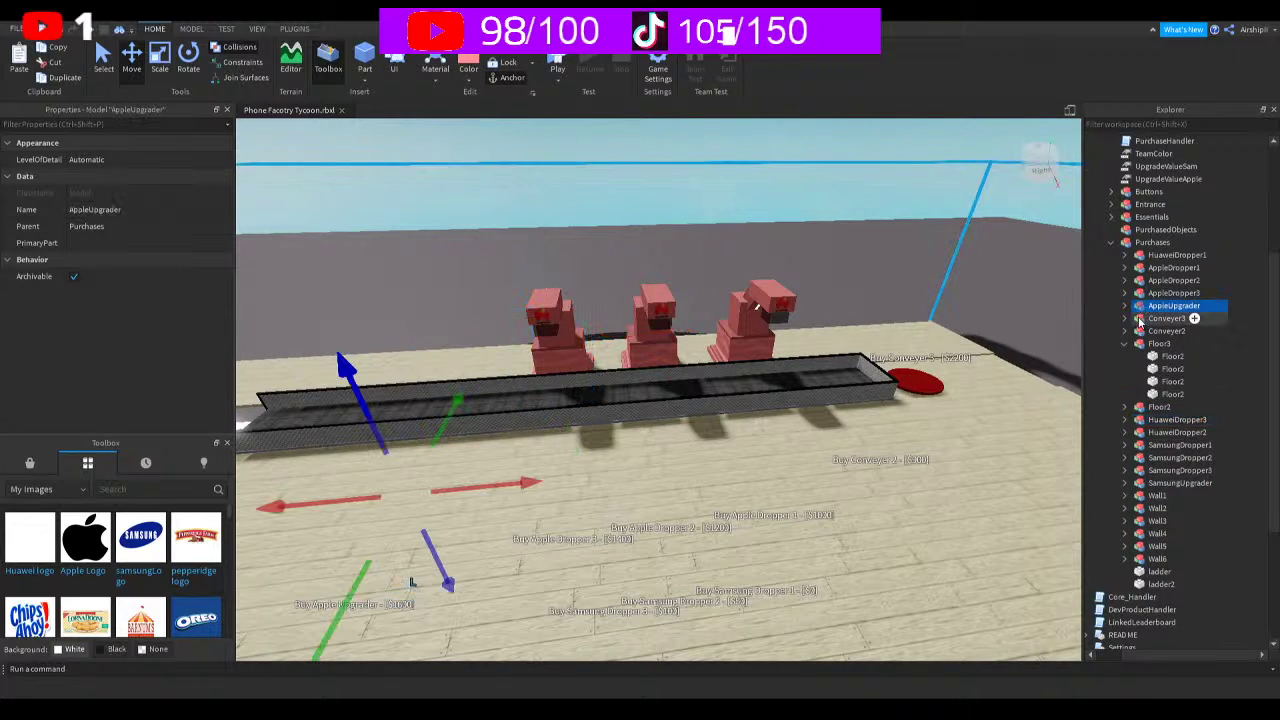
pyautogui.hotkey('ctrl', 'd')
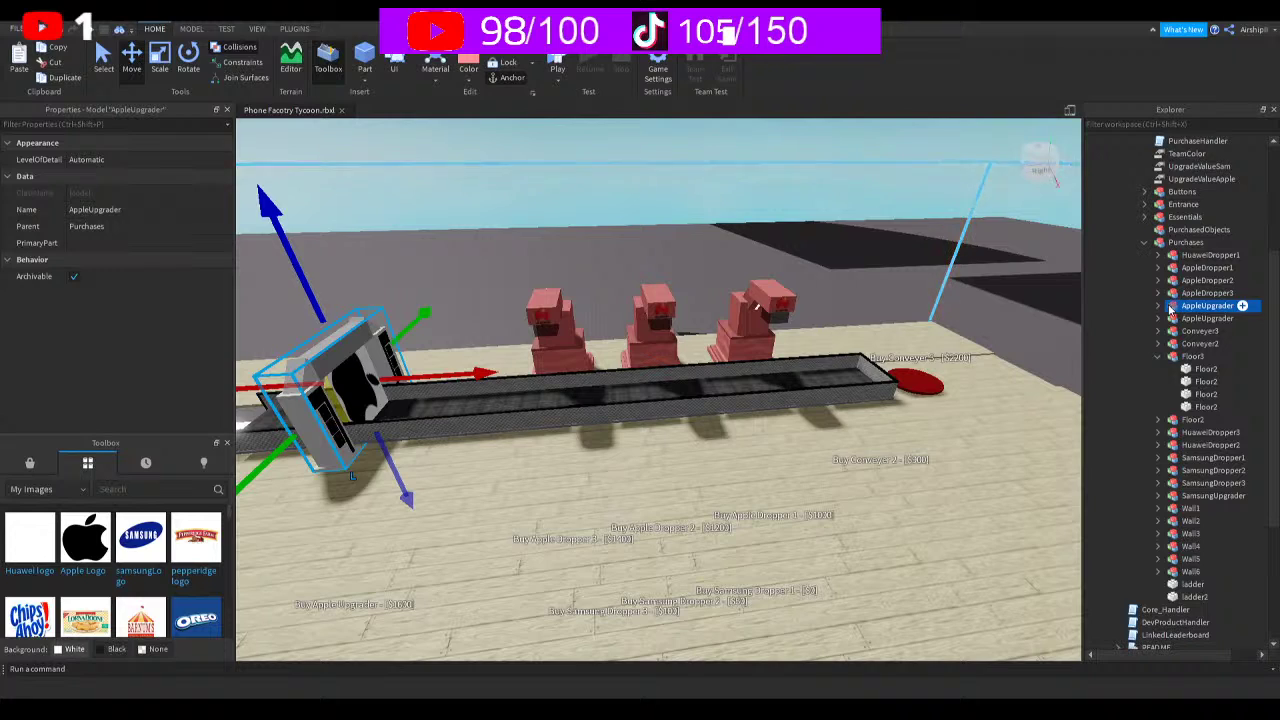
pyautogui.press('F2')
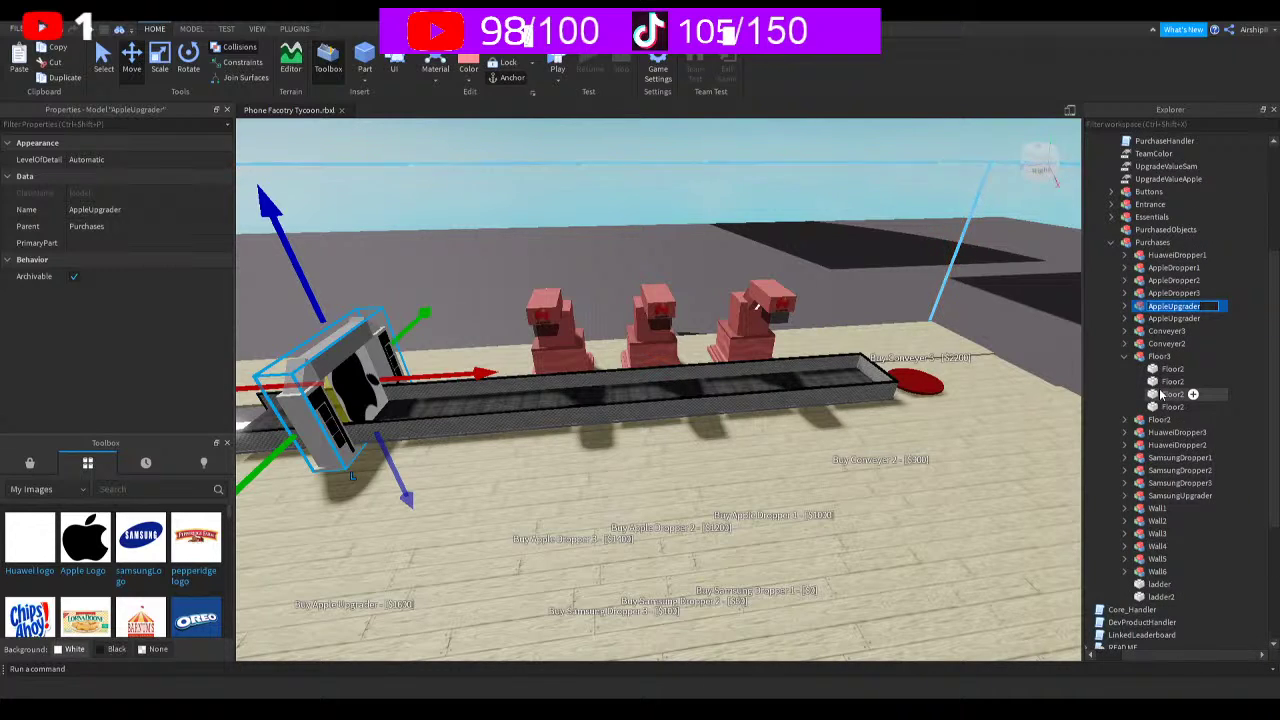
pyautogui.press('BackSpace')
pyautogui.press('Return')
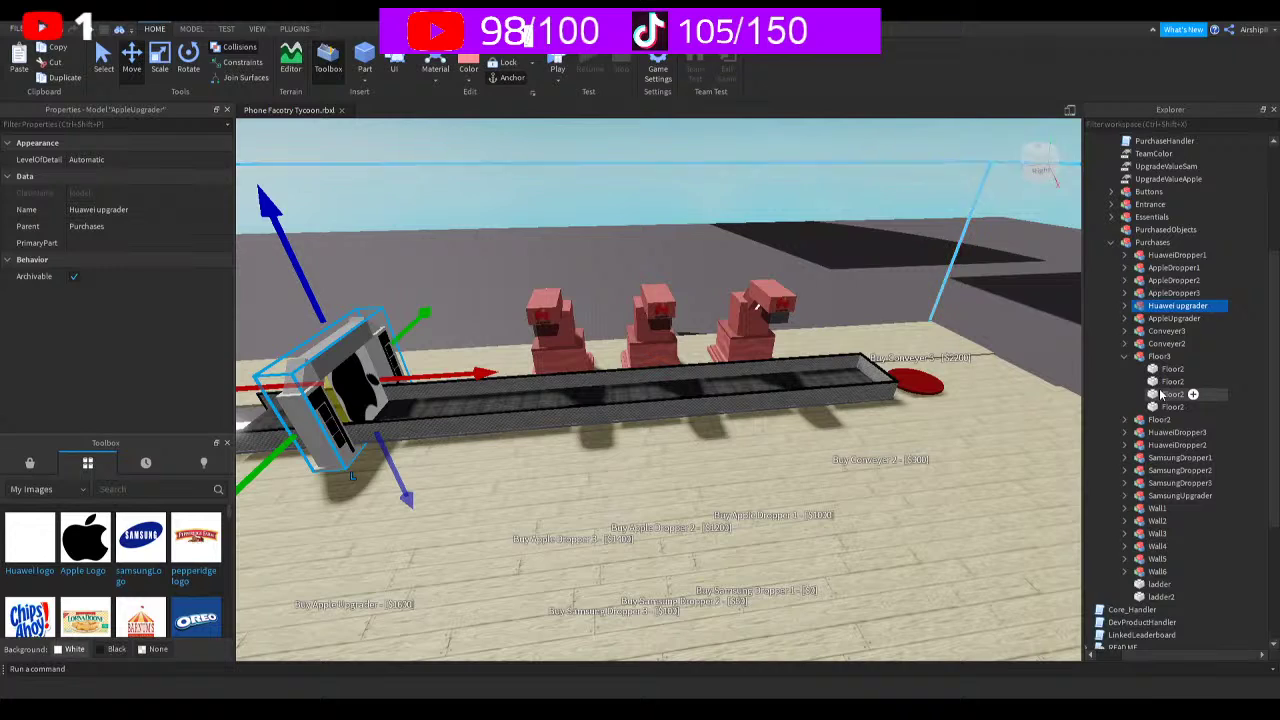
# Delete both Apple logo decals from the yellow Upgrader part of the Huawei upgrader
pyautogui.click(1133, 305)
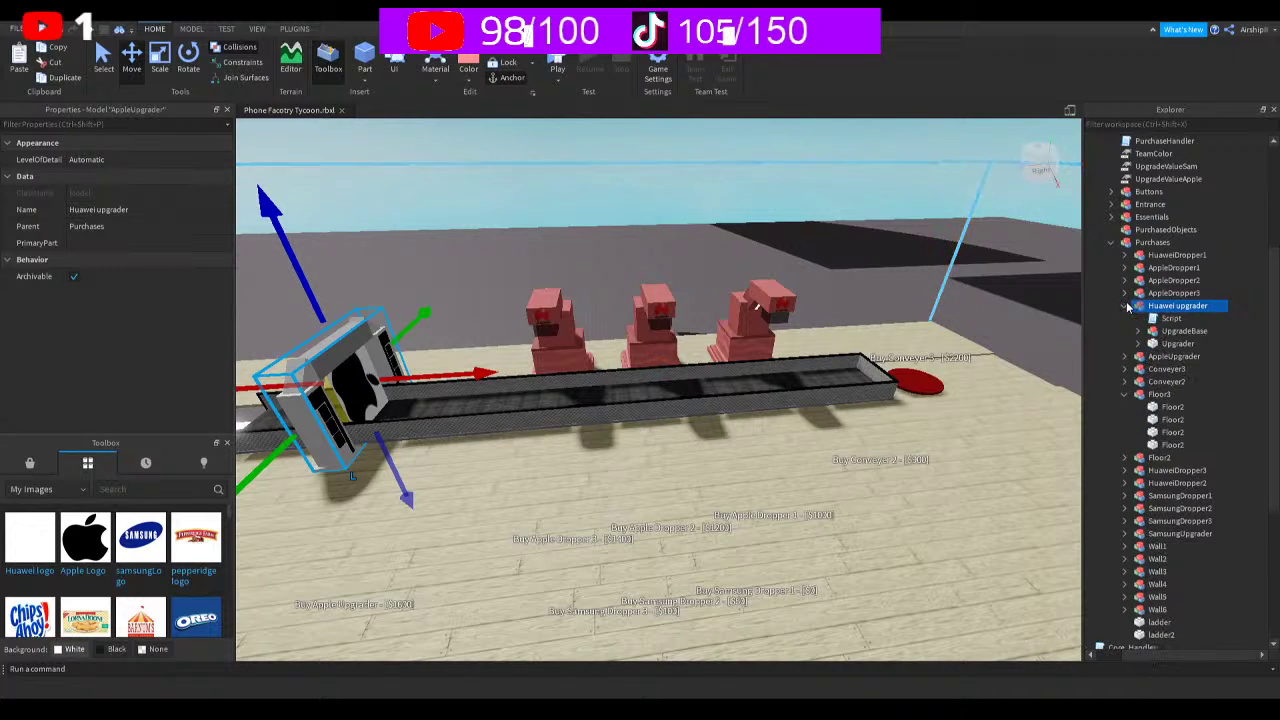
pyautogui.click(1170, 331)
pyautogui.click(1160, 344)
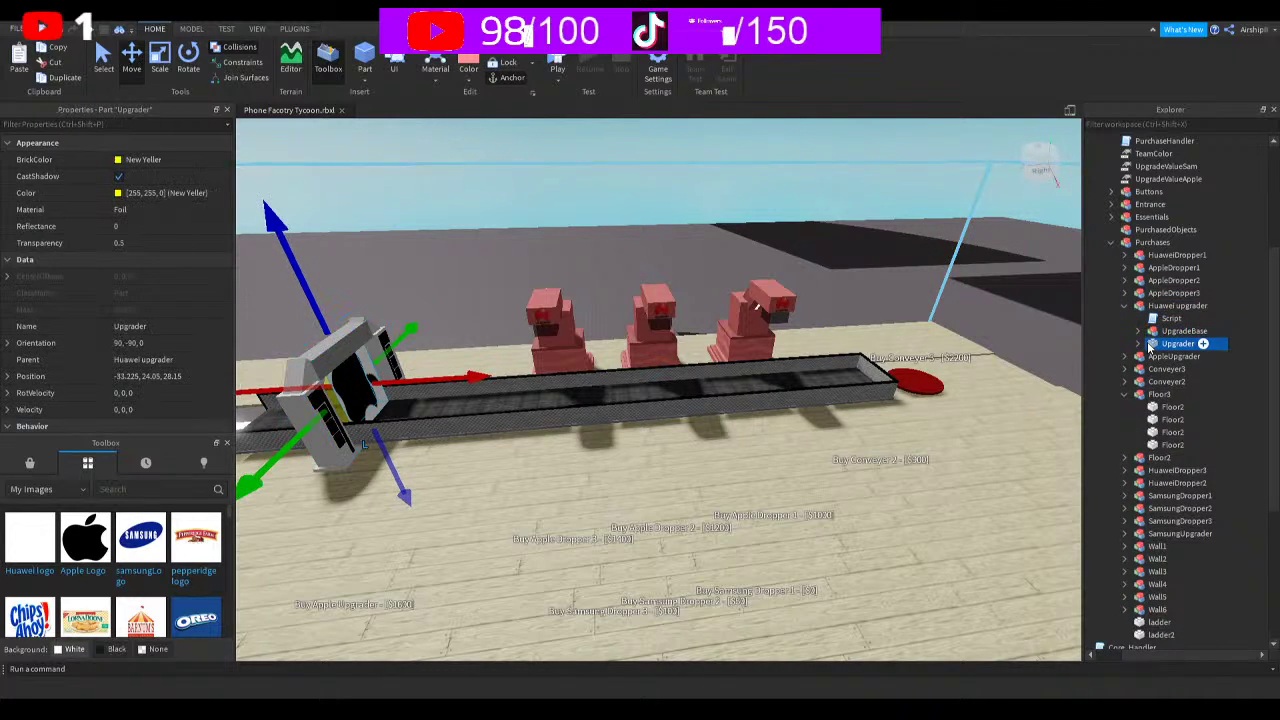
pyautogui.click(1139, 343)
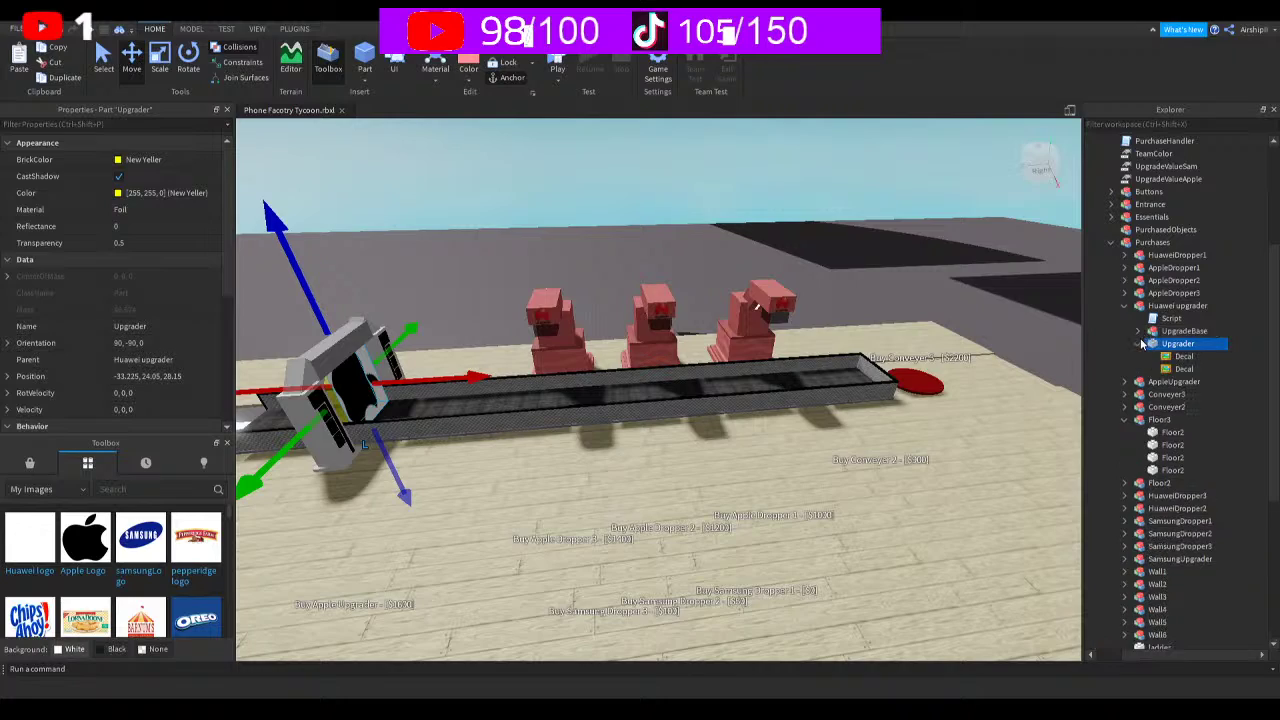
pyautogui.press('f')
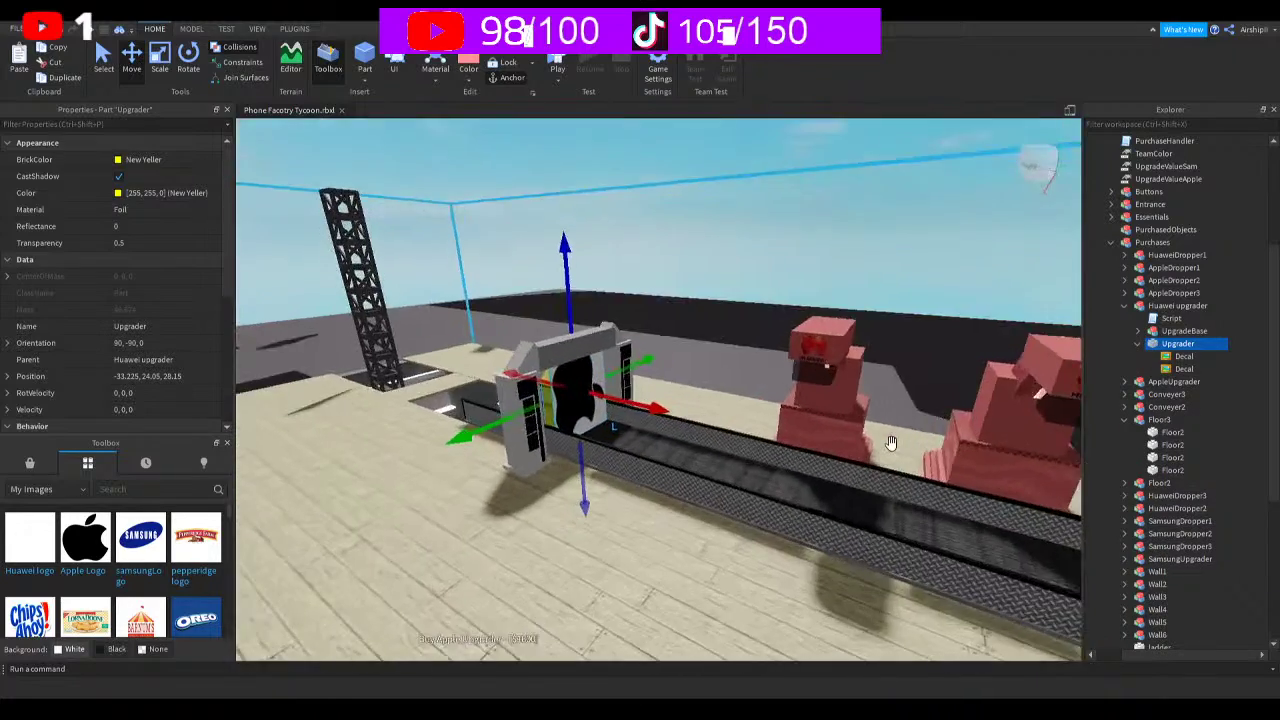
pyautogui.moveTo(890, 443); pyautogui.dragTo(890, 443, button='right')
pyautogui.click(1178, 357)
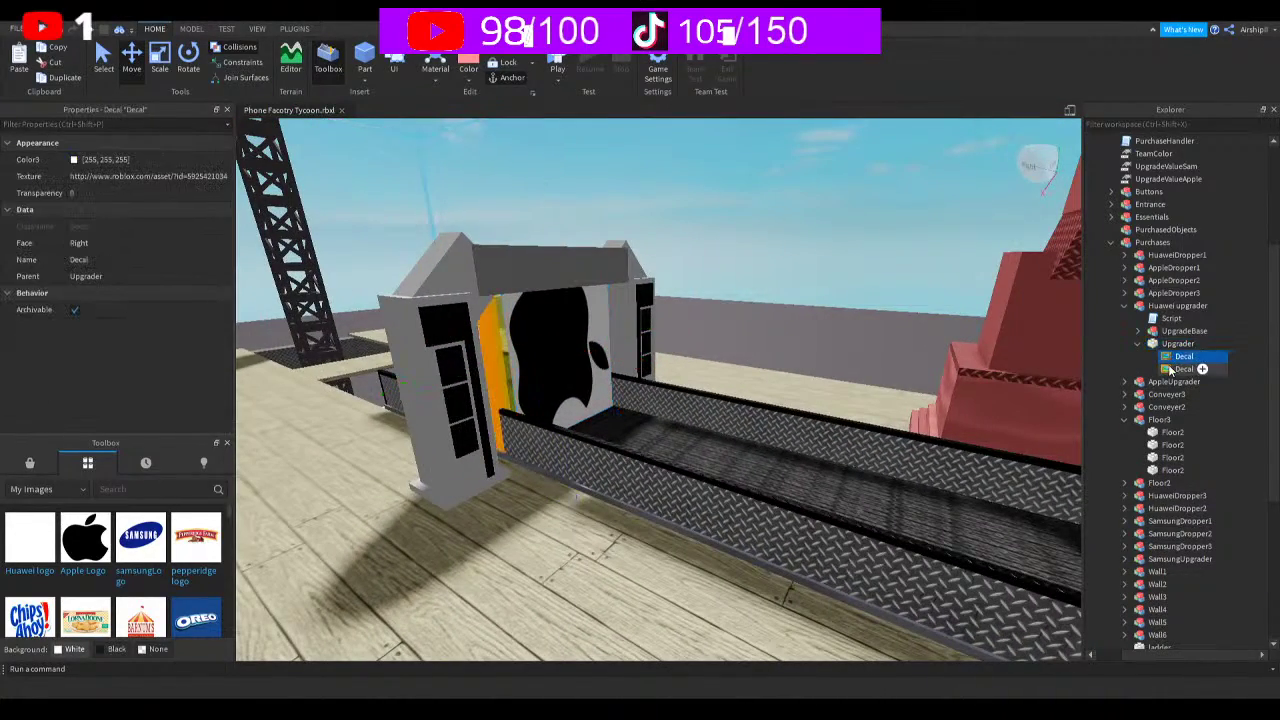
pyautogui.keyDown('shift'); pyautogui.click(1172, 369); pyautogui.keyUp('shift')
pyautogui.press('Delete')
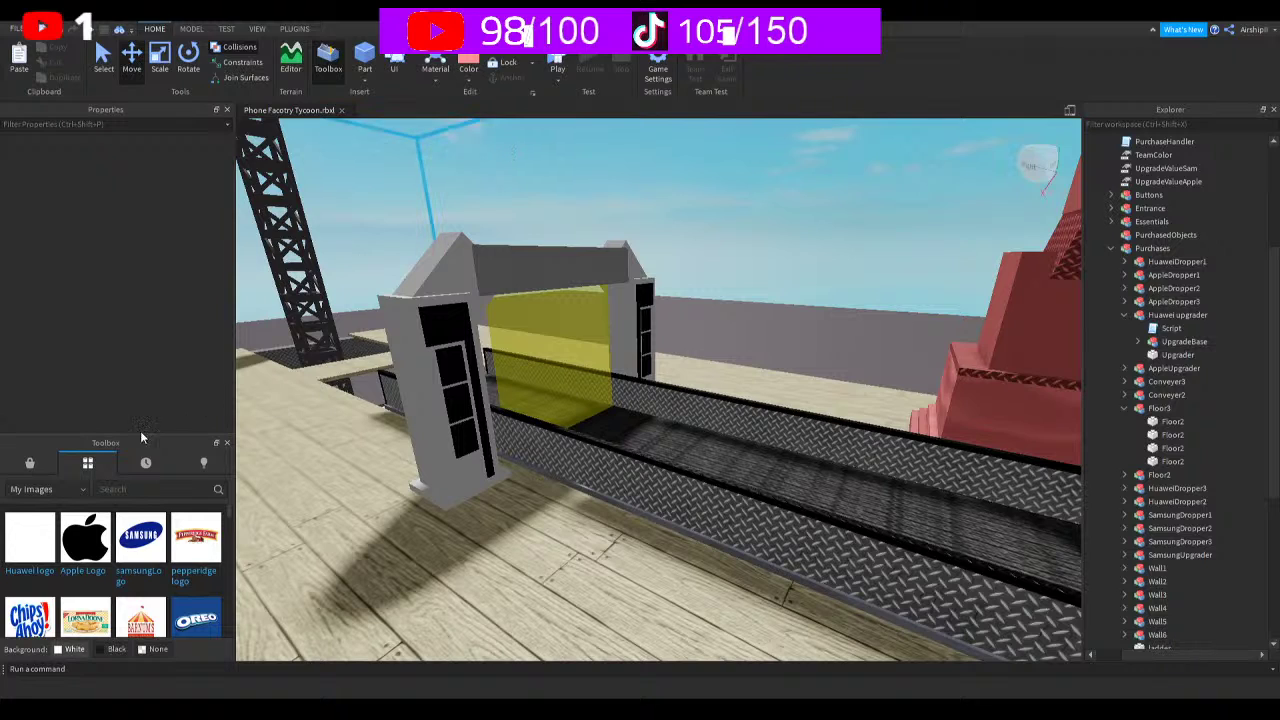
# Apply the Huawei logo image as a decal to both broad faces of the yellow Upgrader part
pyautogui.moveTo(40, 548); pyautogui.dragTo(556, 366)
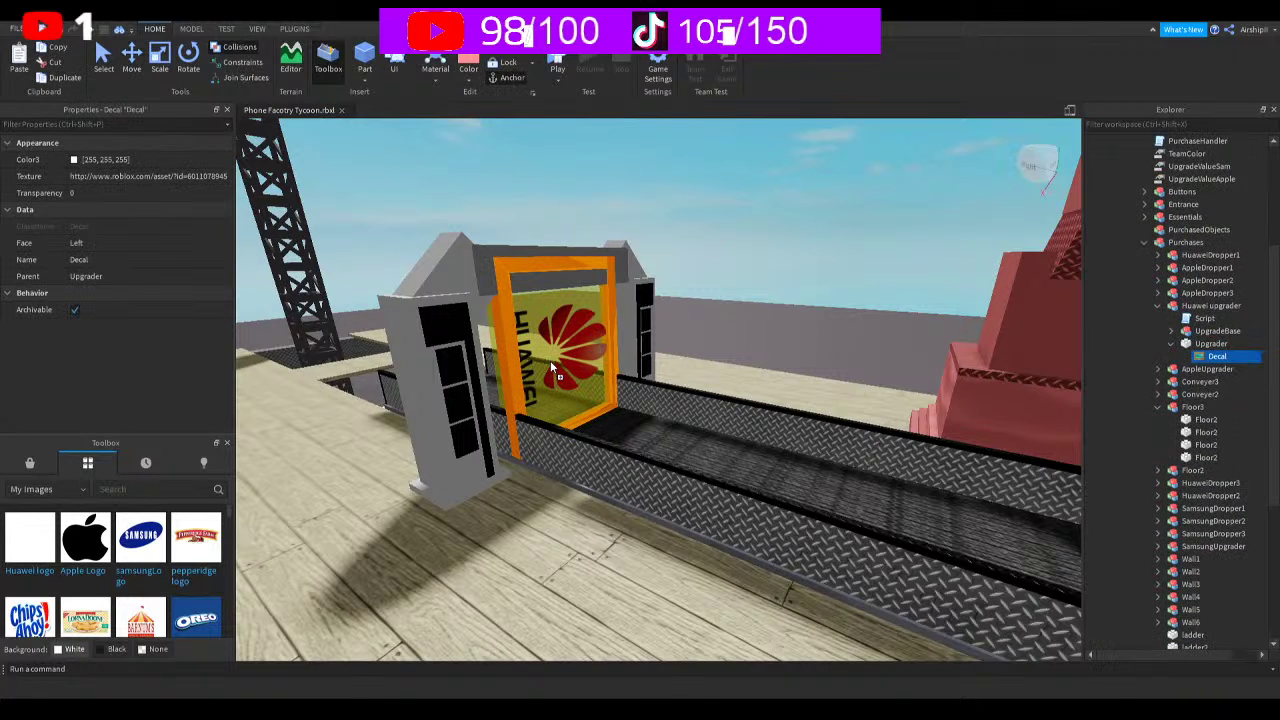
pyautogui.moveTo(358, 503)
pyautogui.mouseDown(button='right')
pyautogui.moveTo(440, 492)
pyautogui.moveTo(367, 494)
pyautogui.mouseUp(button='right')
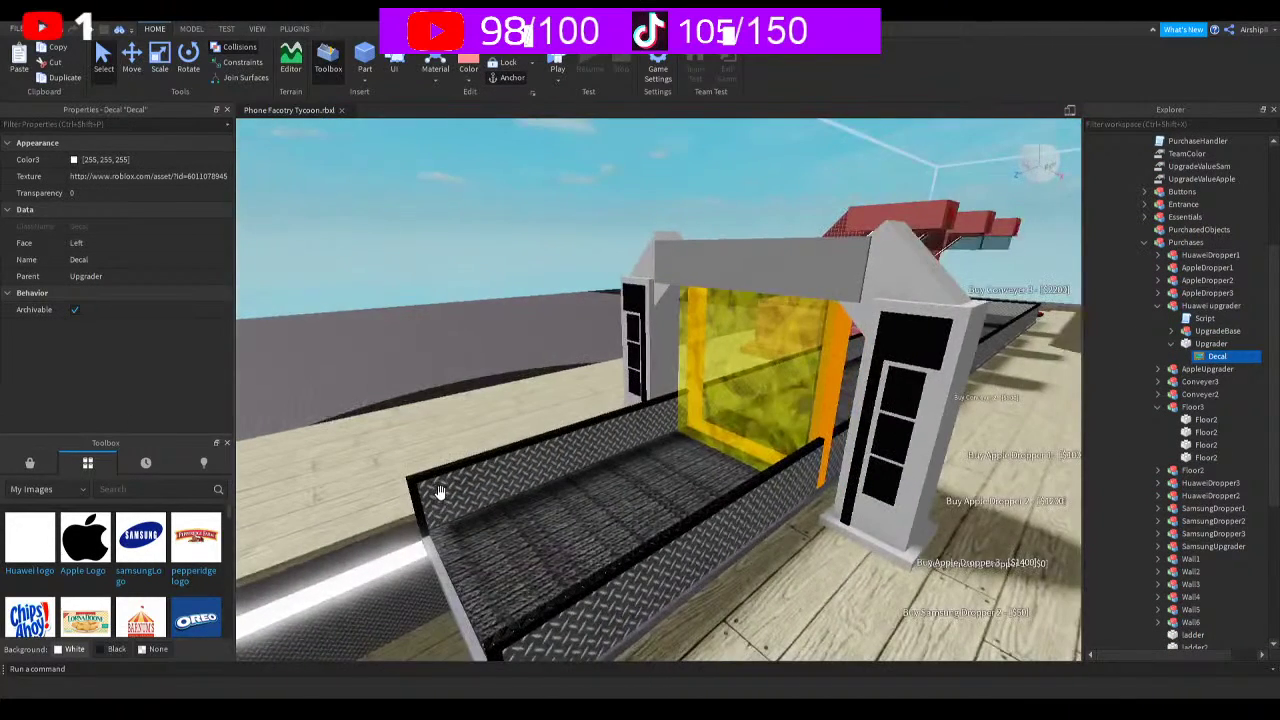
pyautogui.moveTo(367, 493); pyautogui.dragTo(776, 383)
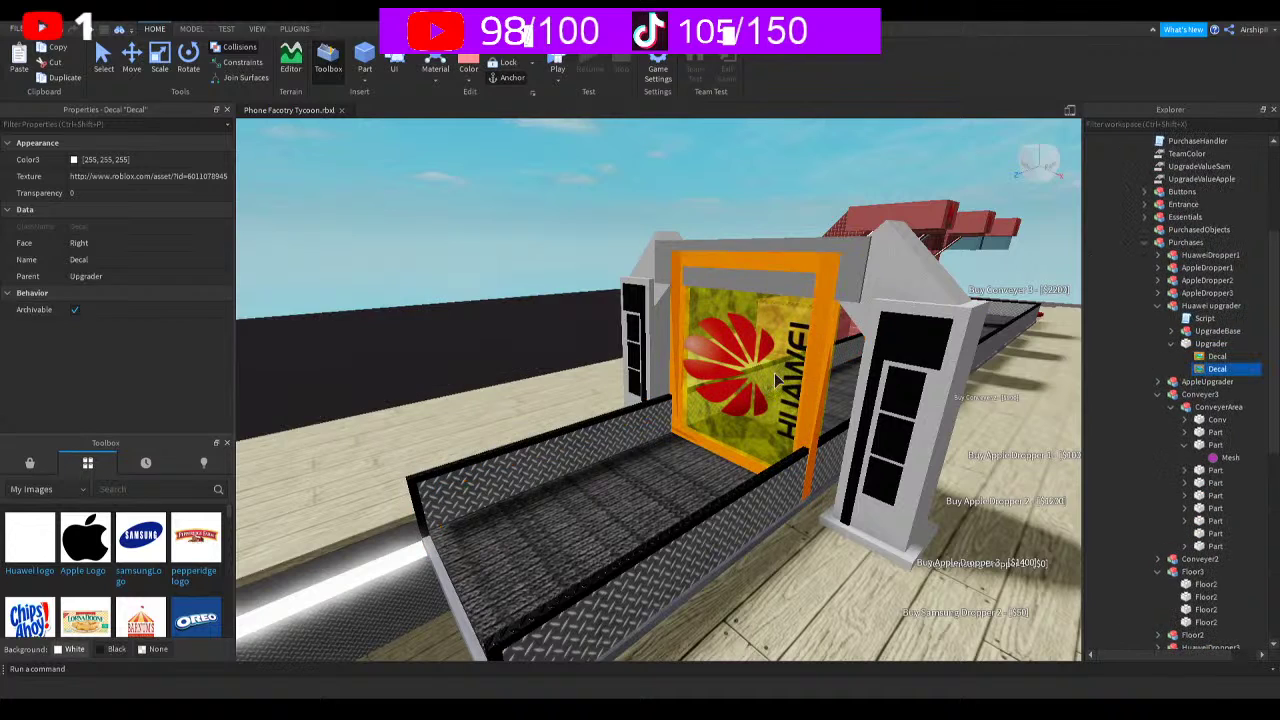
# Colour the top crossbeam part in the Huawei upgrader's UpgradeBase Salmon
pyautogui.press('d')
pyautogui.moveTo(838, 427); pyautogui.dragTo(838, 427, button='right')
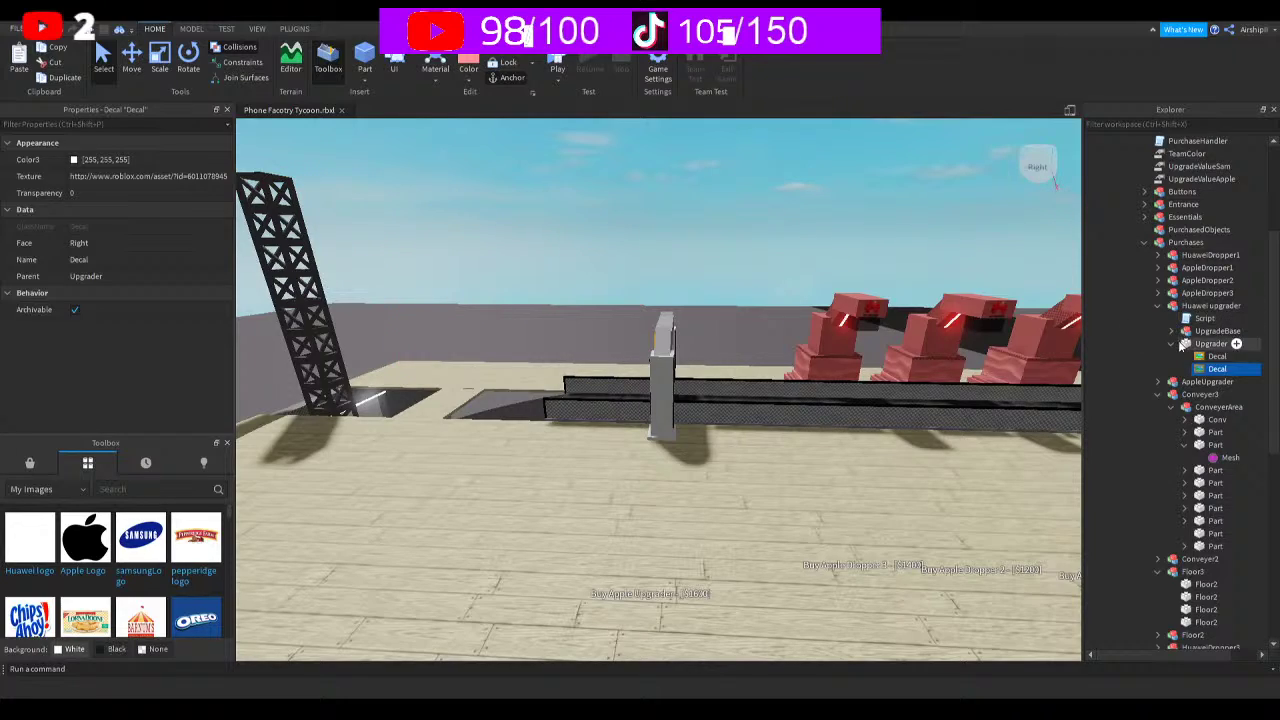
pyautogui.scroll(5, 943, 400)
pyautogui.press('f')
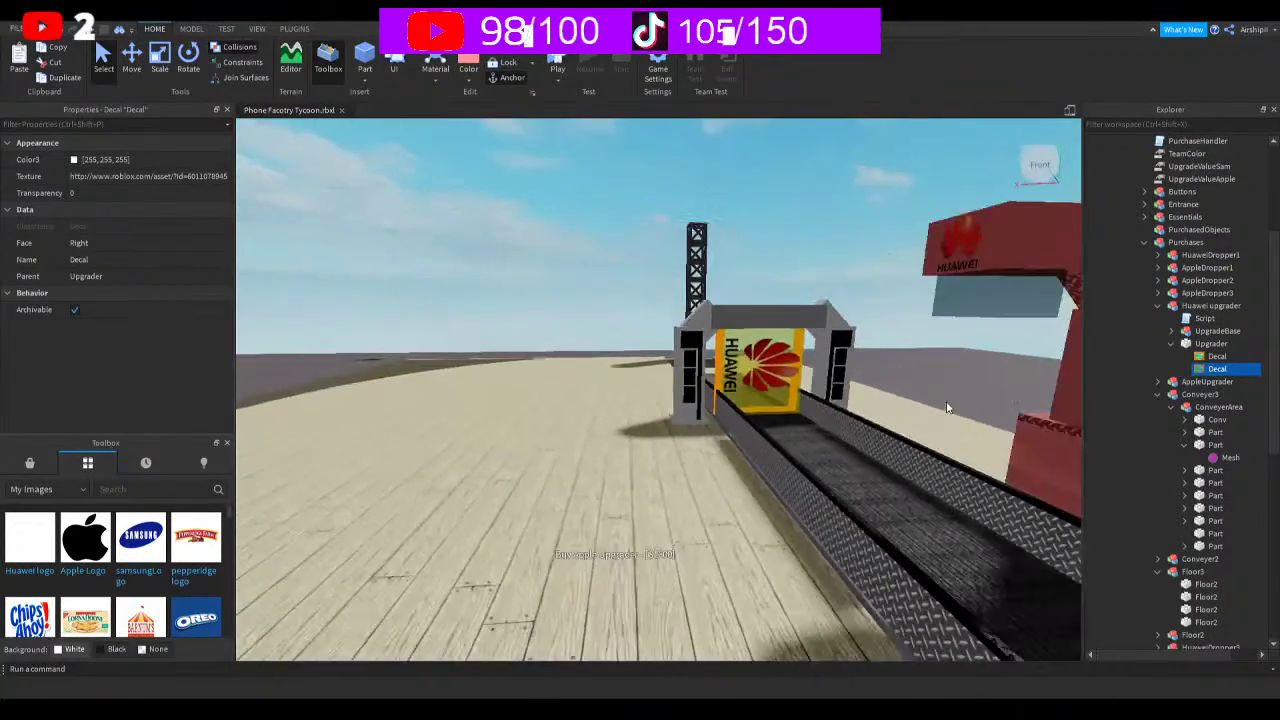
pyautogui.click(1152, 398)
pyautogui.click(1157, 395)
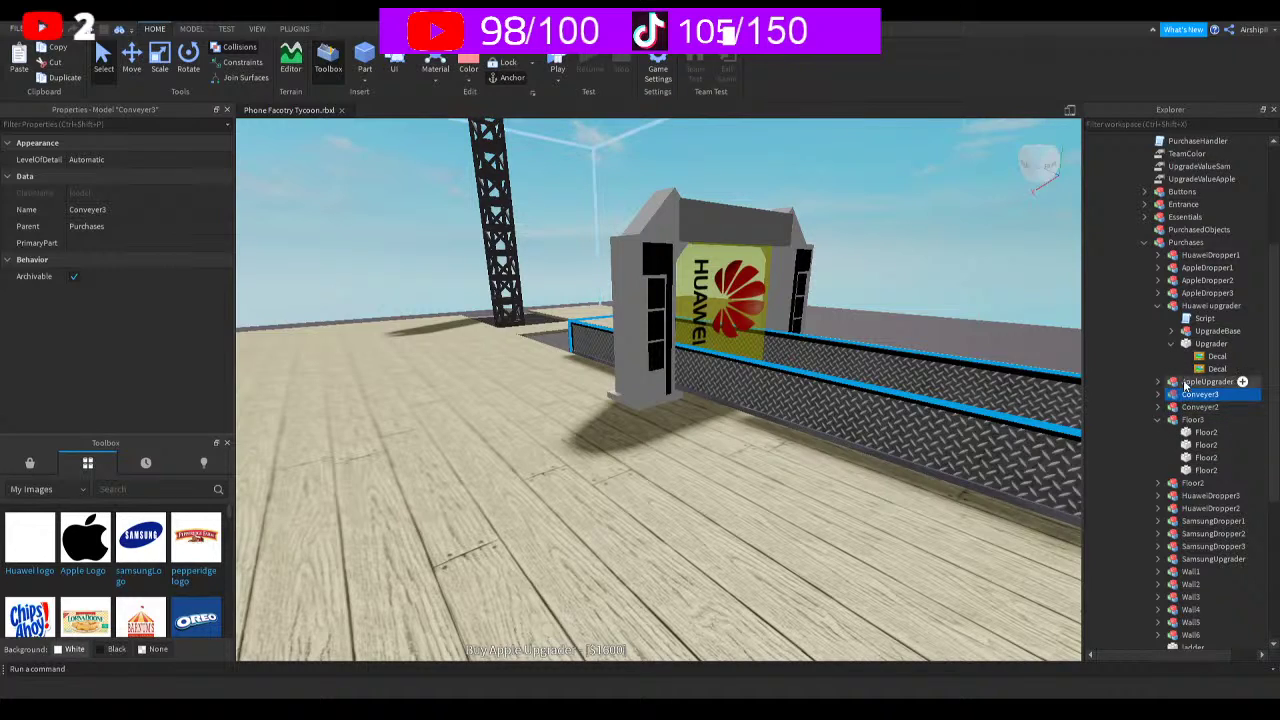
pyautogui.click(1172, 343)
pyautogui.click(1186, 331)
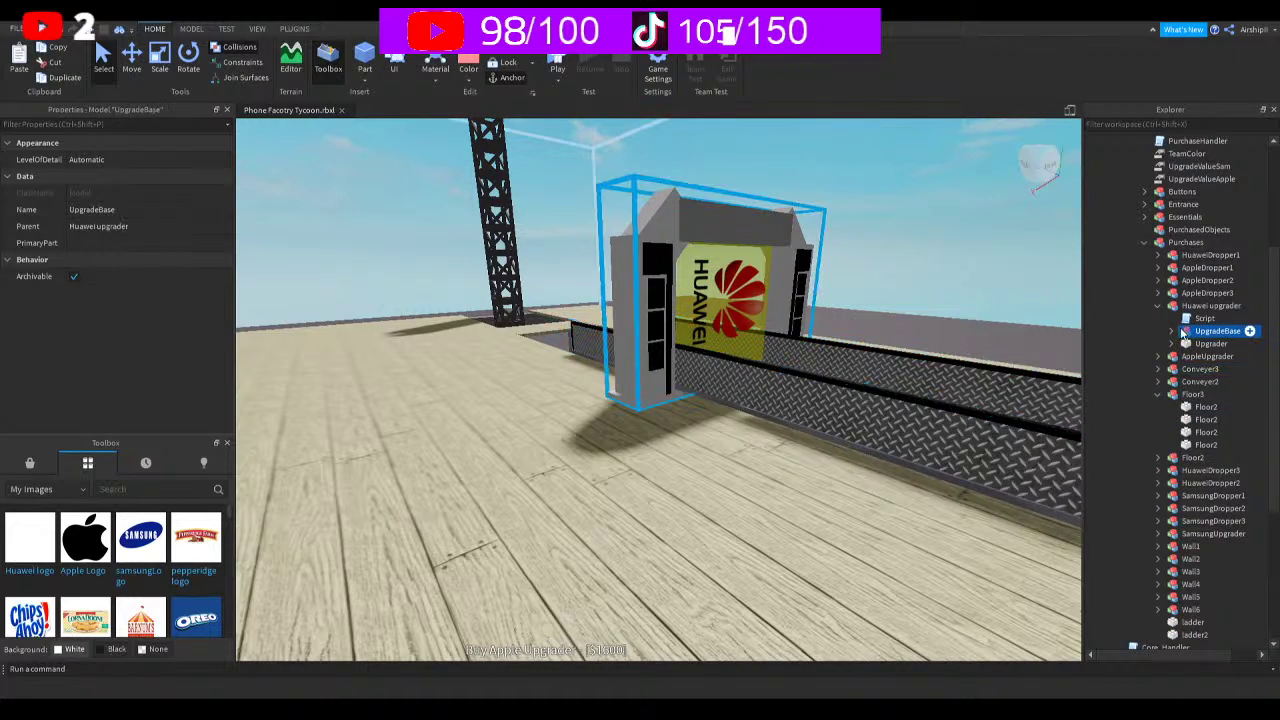
pyautogui.click(1172, 331)
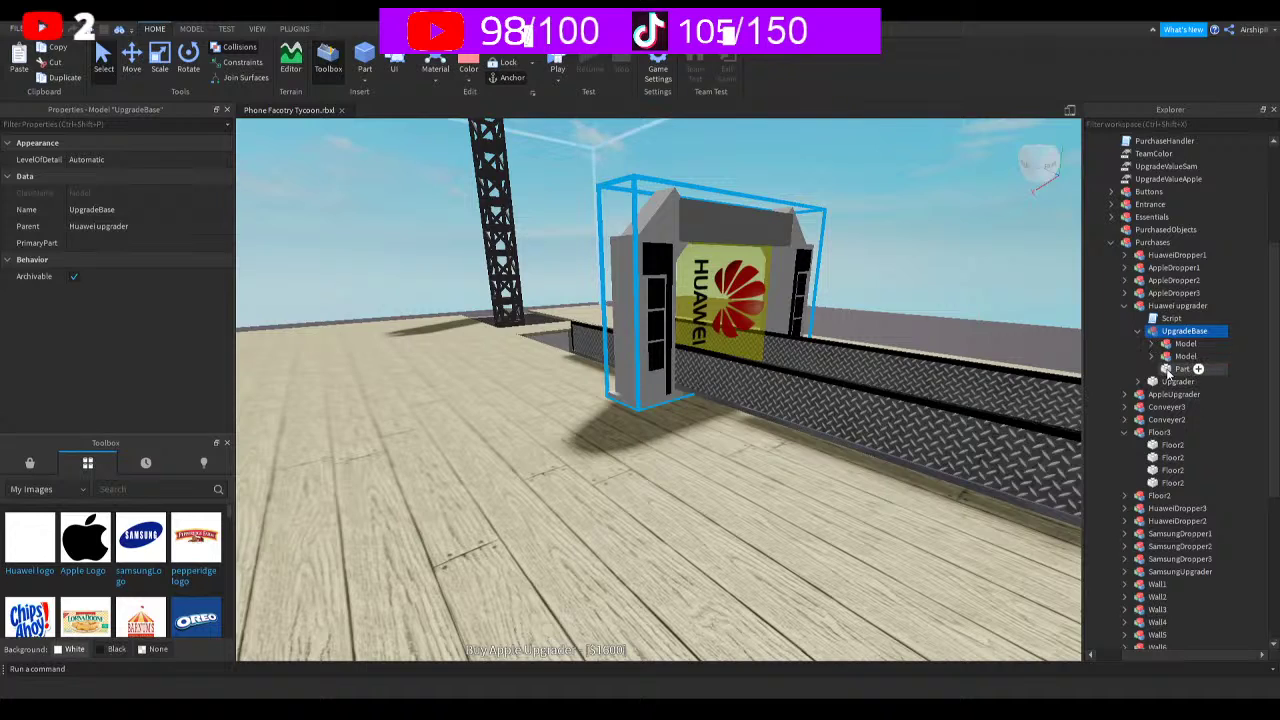
pyautogui.click(1181, 369)
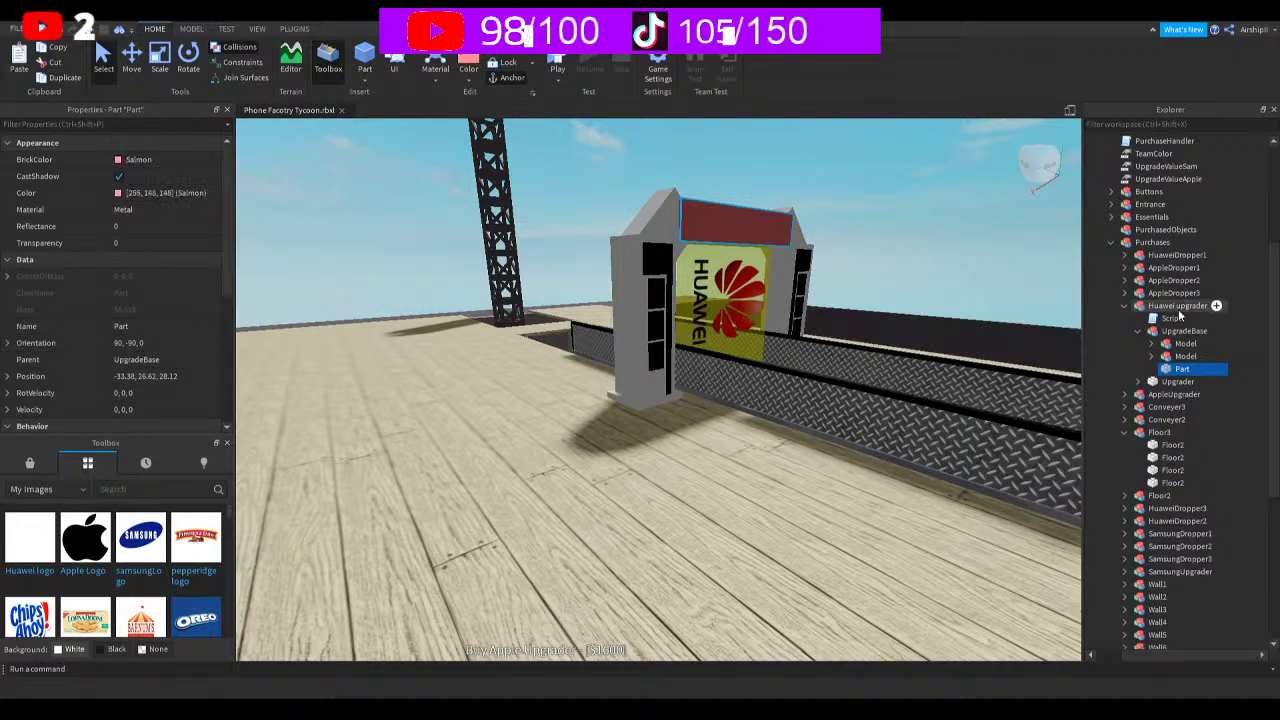
# Colour the sloped corner piece on the far side of the Huawei upgrader Salmon and group it in its own model
pyautogui.click(1152, 356)
pyautogui.click(1180, 380)
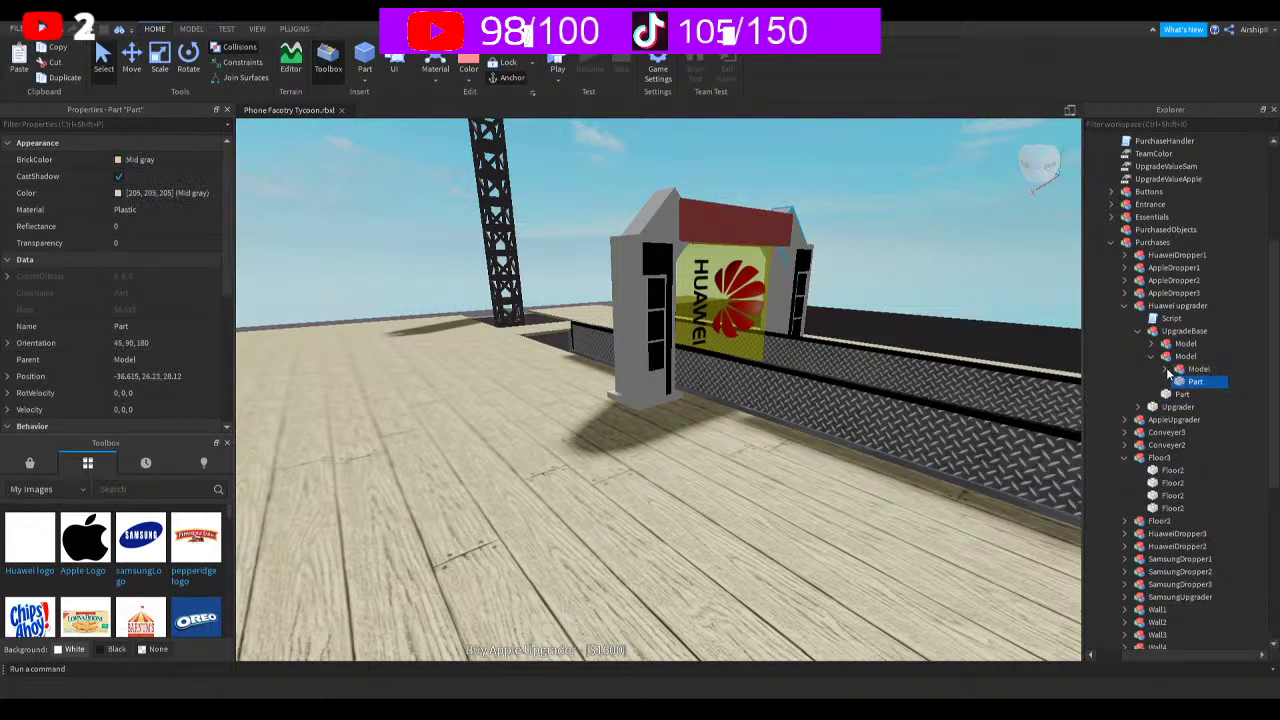
pyautogui.hotkey('ctrl', 'g')
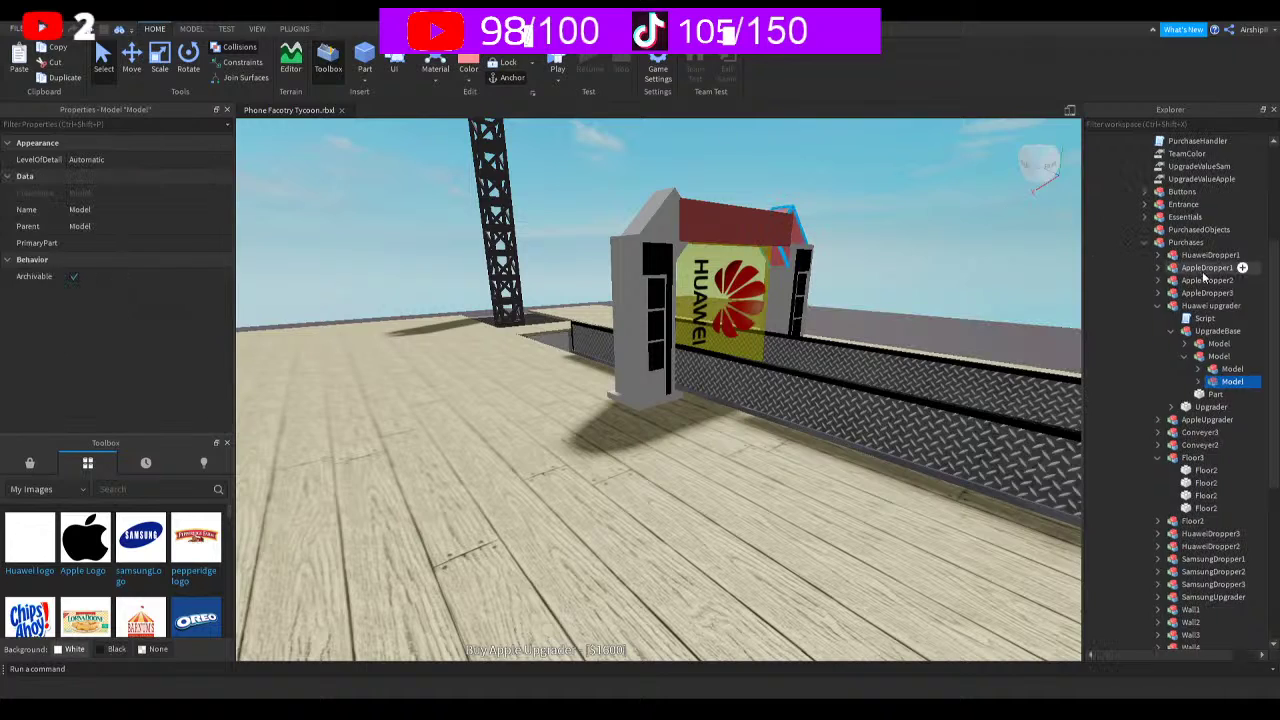
pyautogui.click(1201, 381)
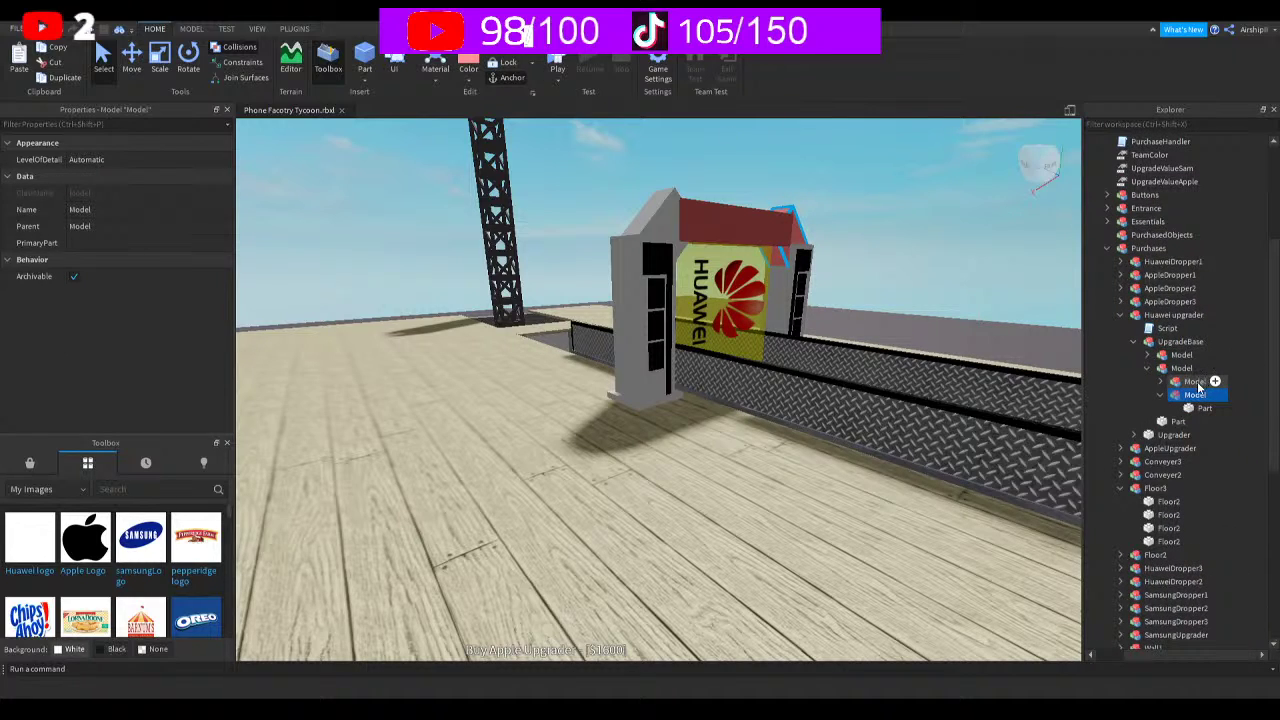
pyautogui.click(1203, 408)
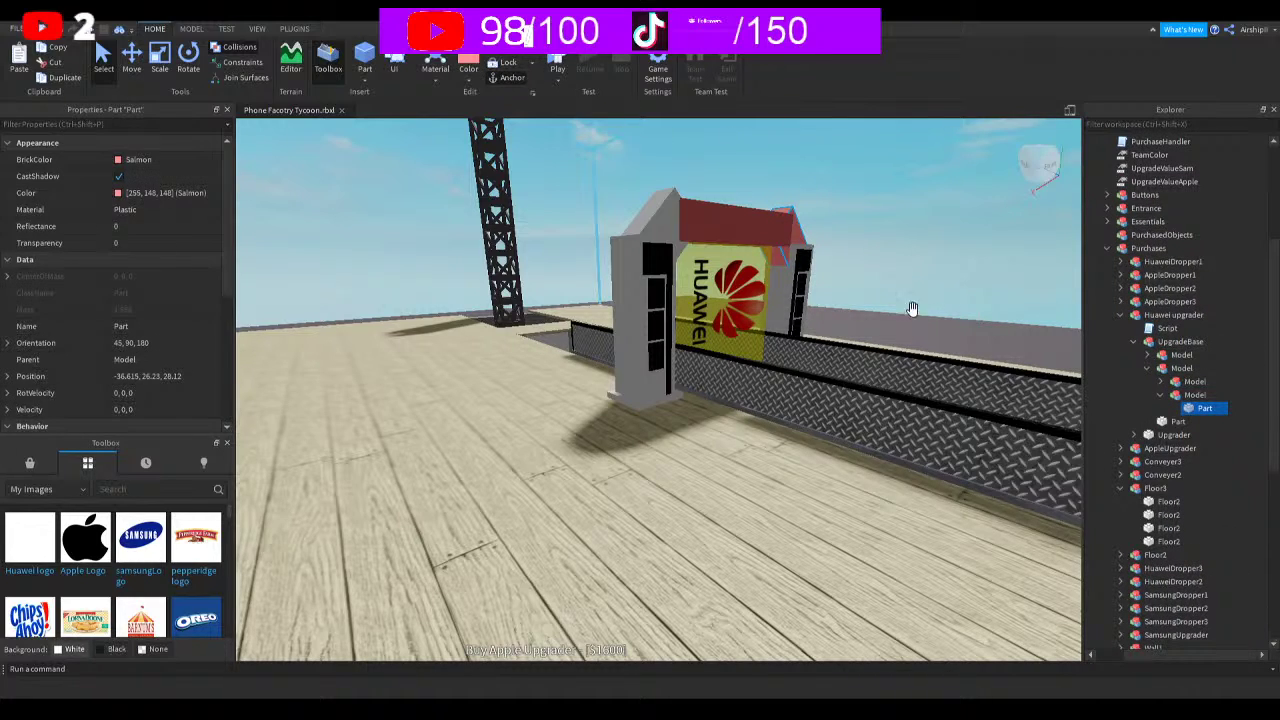
pyautogui.click(1161, 395)
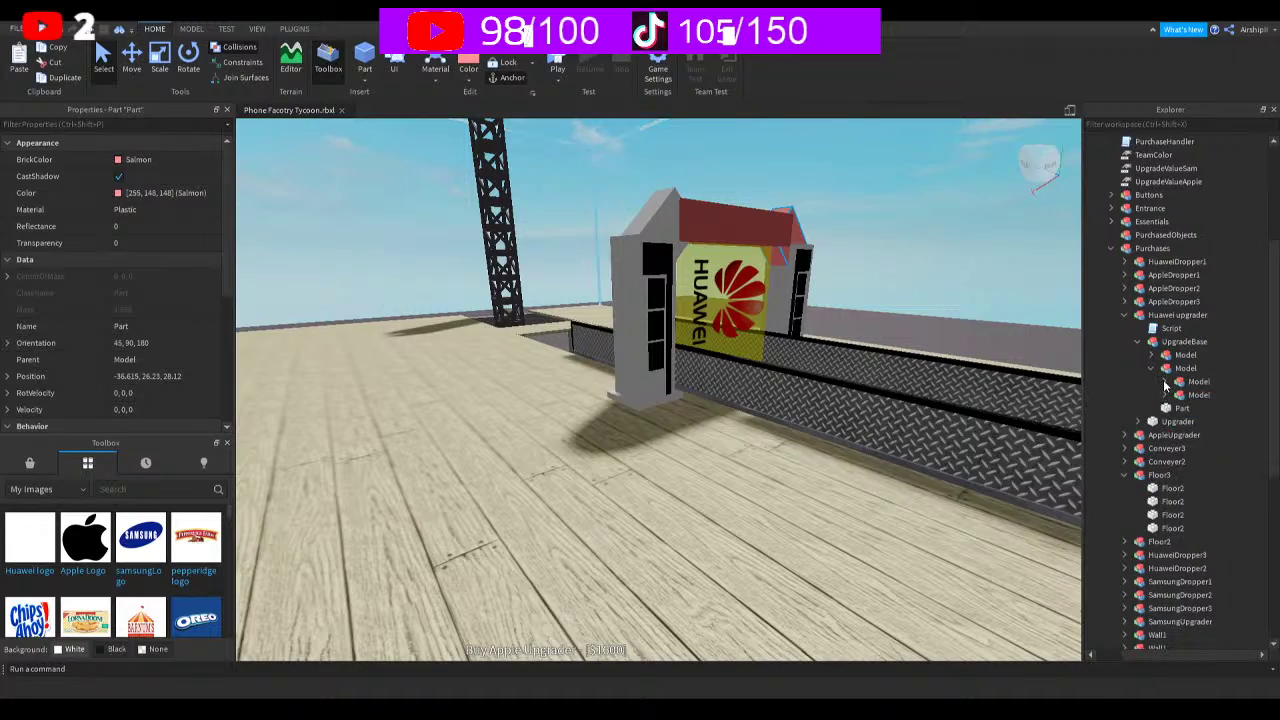
# Colour the tall far pillar of the Huawei upgrader Salmon
pyautogui.click(1161, 382)
pyautogui.click(1198, 394)
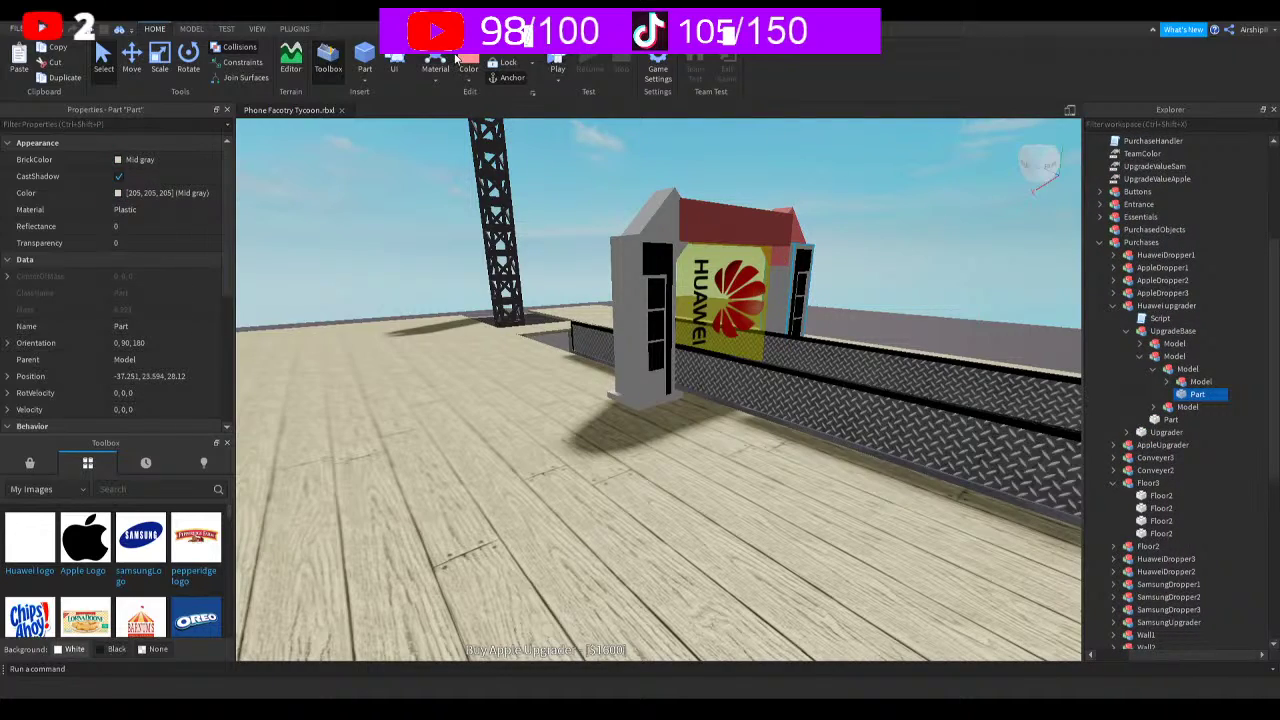
pyautogui.click(466, 62)
pyautogui.moveTo(852, 349); pyautogui.dragTo(851, 351, button='right')
pyautogui.scroll(5, 855, 352)
pyautogui.scroll(-5, 855, 352)
pyautogui.scroll(5, 855, 360)
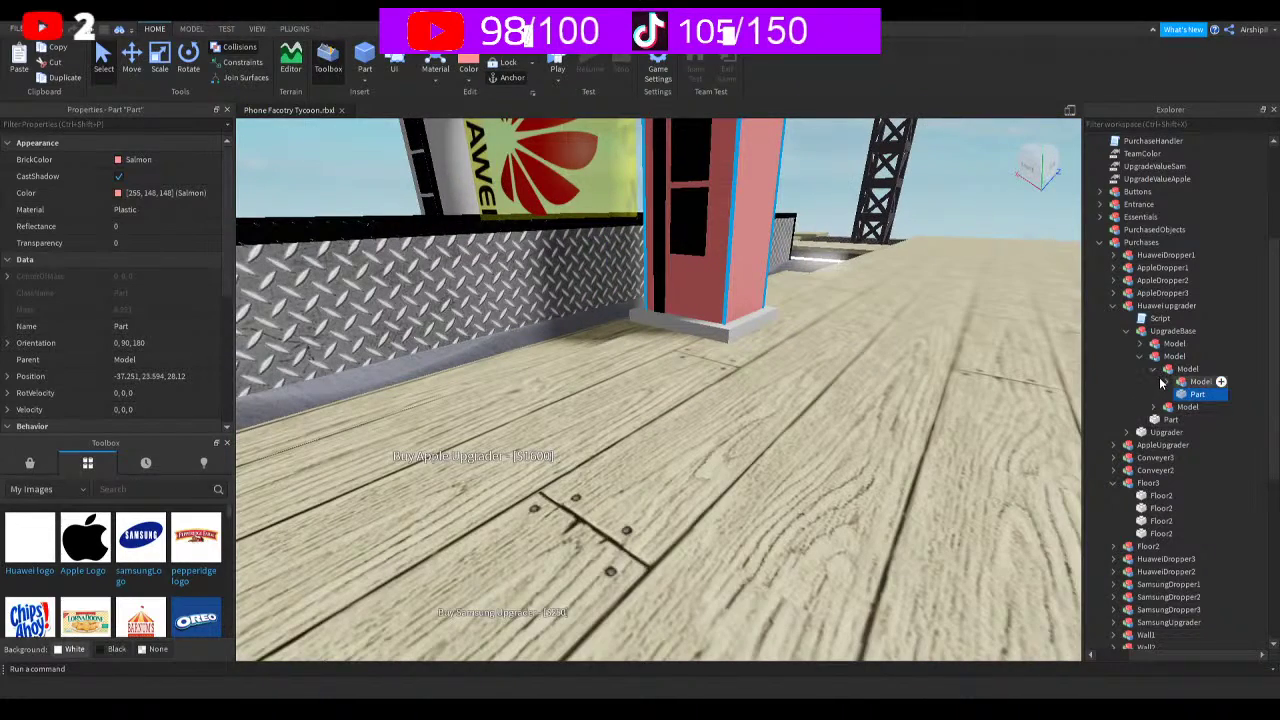
# Colour the foot plate under the far pillar Salmon and check the pillar's remaining nested black parts
pyautogui.click(1166, 381)
pyautogui.click(1195, 407)
pyautogui.click(1195, 419)
pyautogui.click(1195, 432)
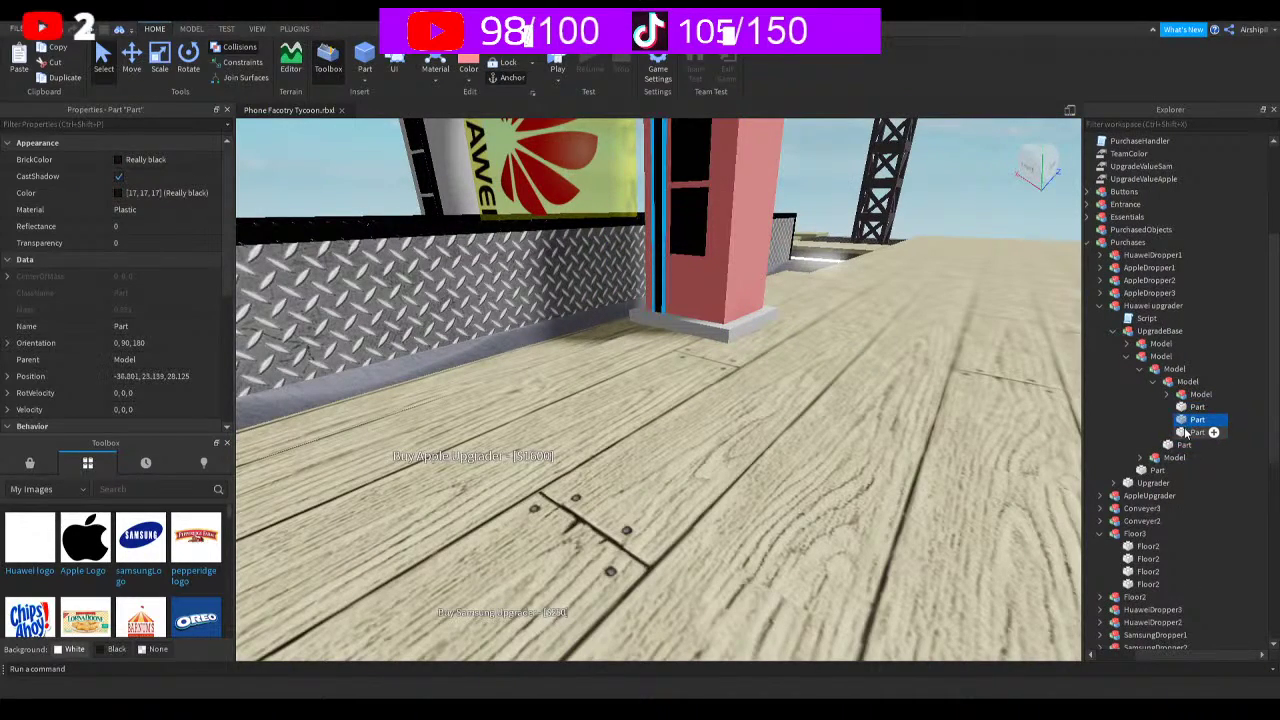
pyautogui.click(467, 60)
pyautogui.moveTo(703, 263); pyautogui.dragTo(700, 251, button='right')
pyautogui.click(1169, 395)
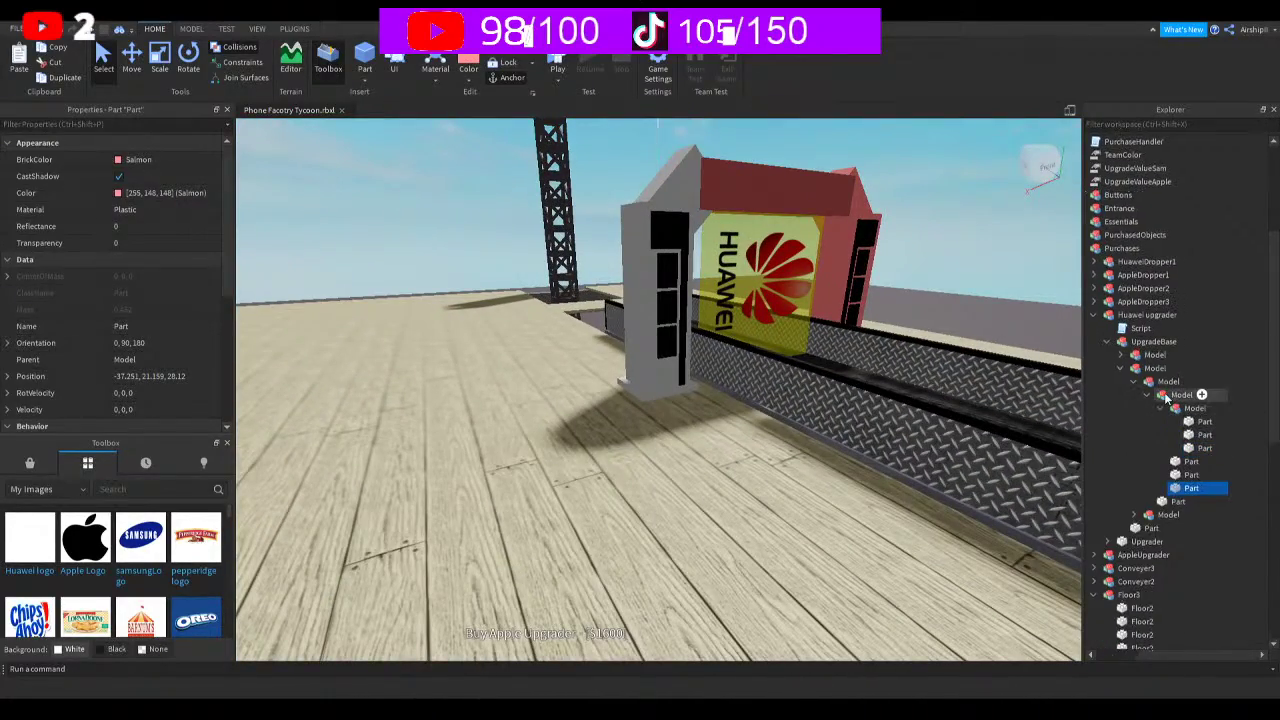
pyautogui.click(1192, 447)
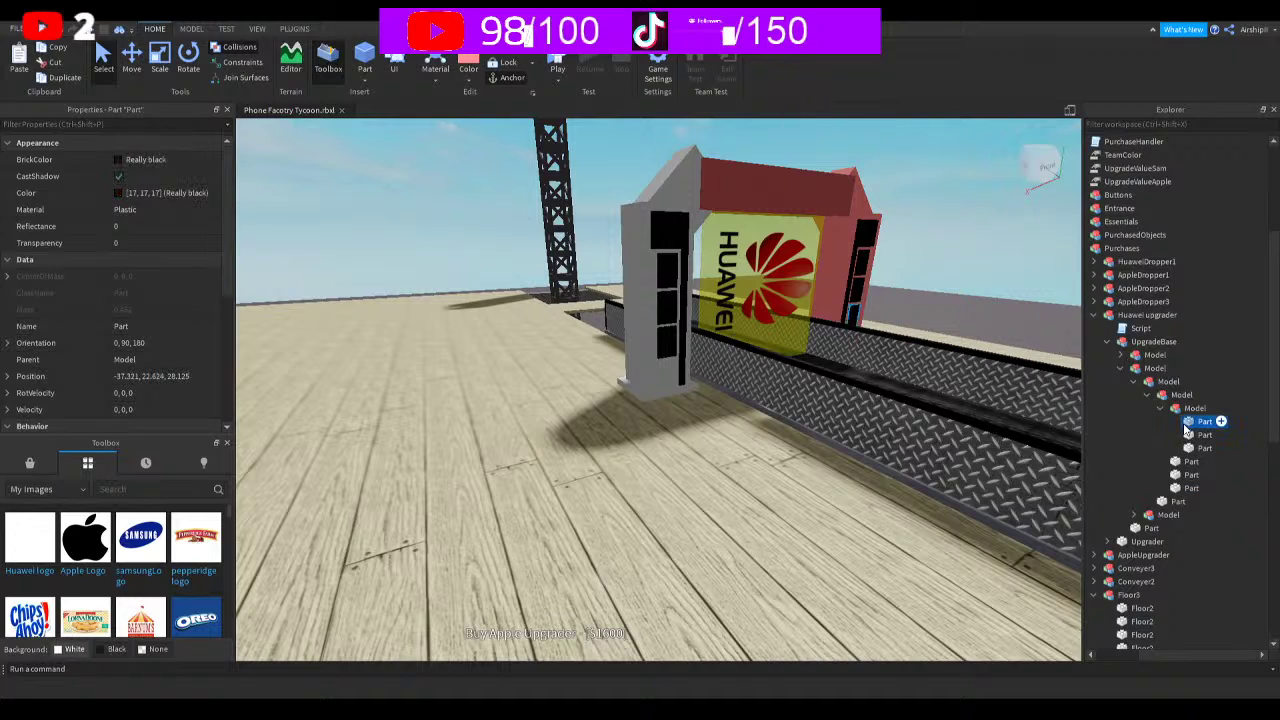
pyautogui.click(1174, 395)
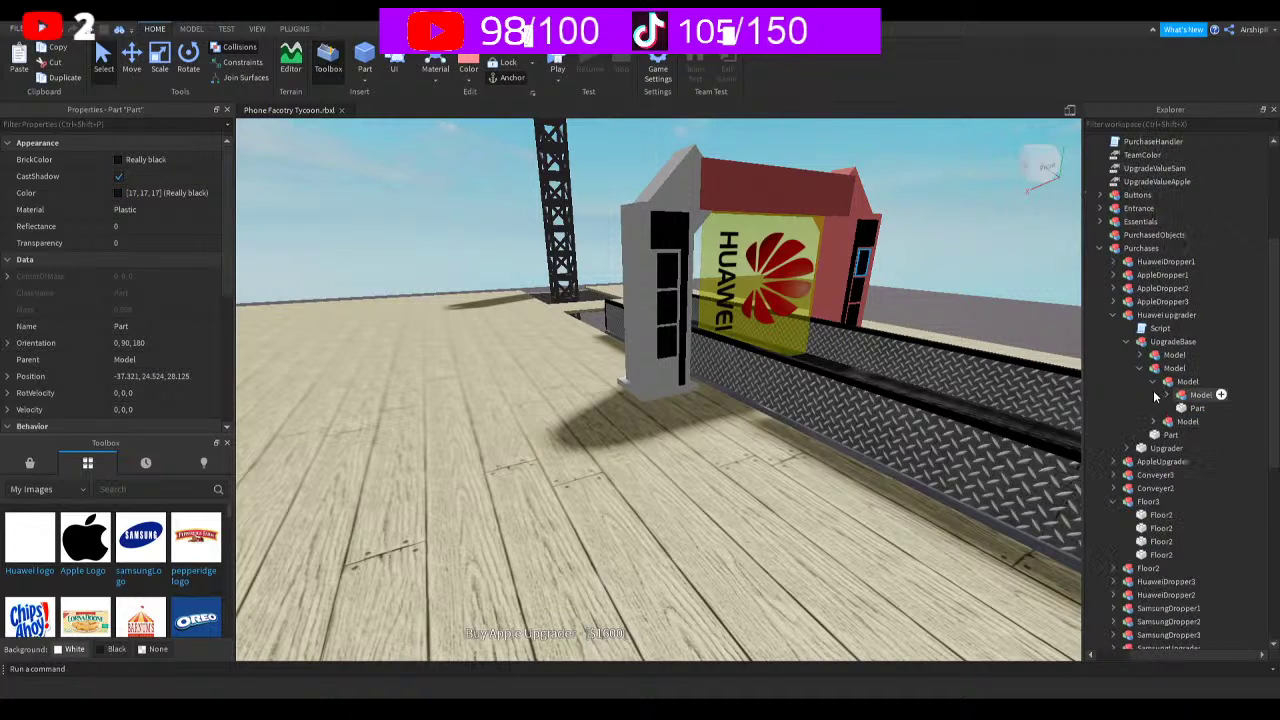
# Colour the foot plate and the sloped corner piece on the near side of the Huawei upgrader Salmon
pyautogui.click(1155, 382)
pyautogui.click(1152, 369)
pyautogui.click(1153, 355)
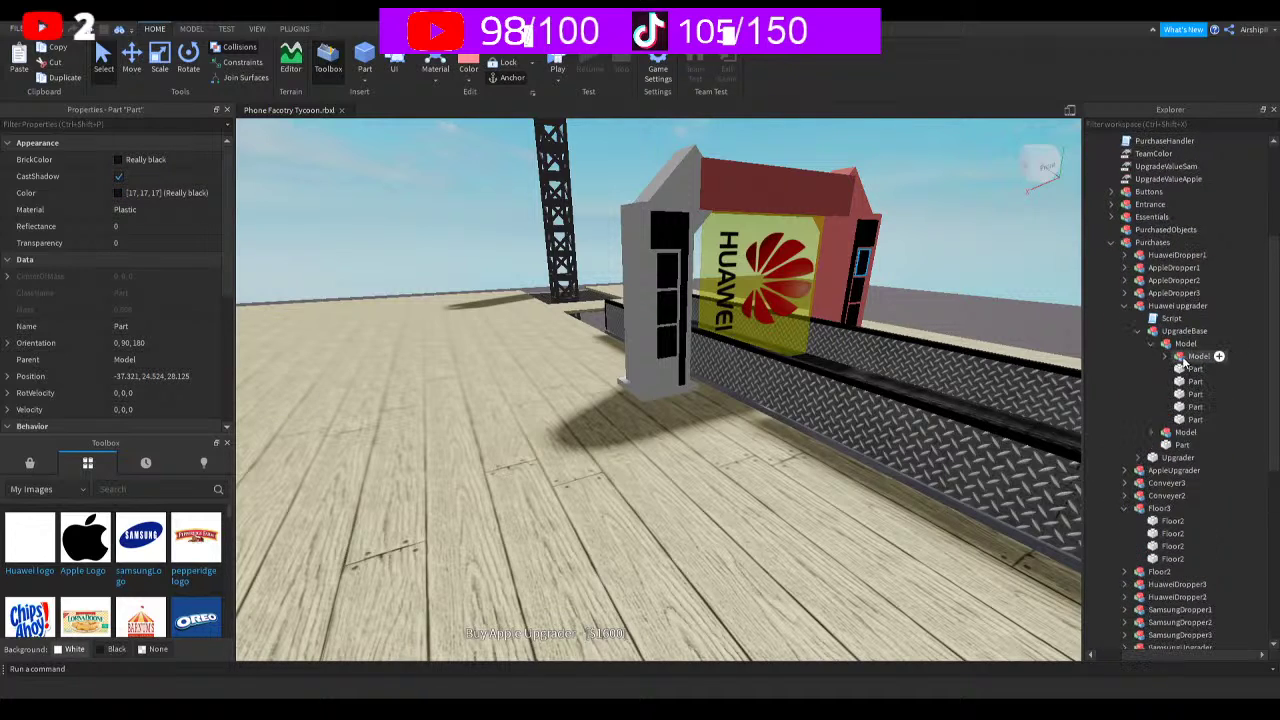
pyautogui.click(1186, 370)
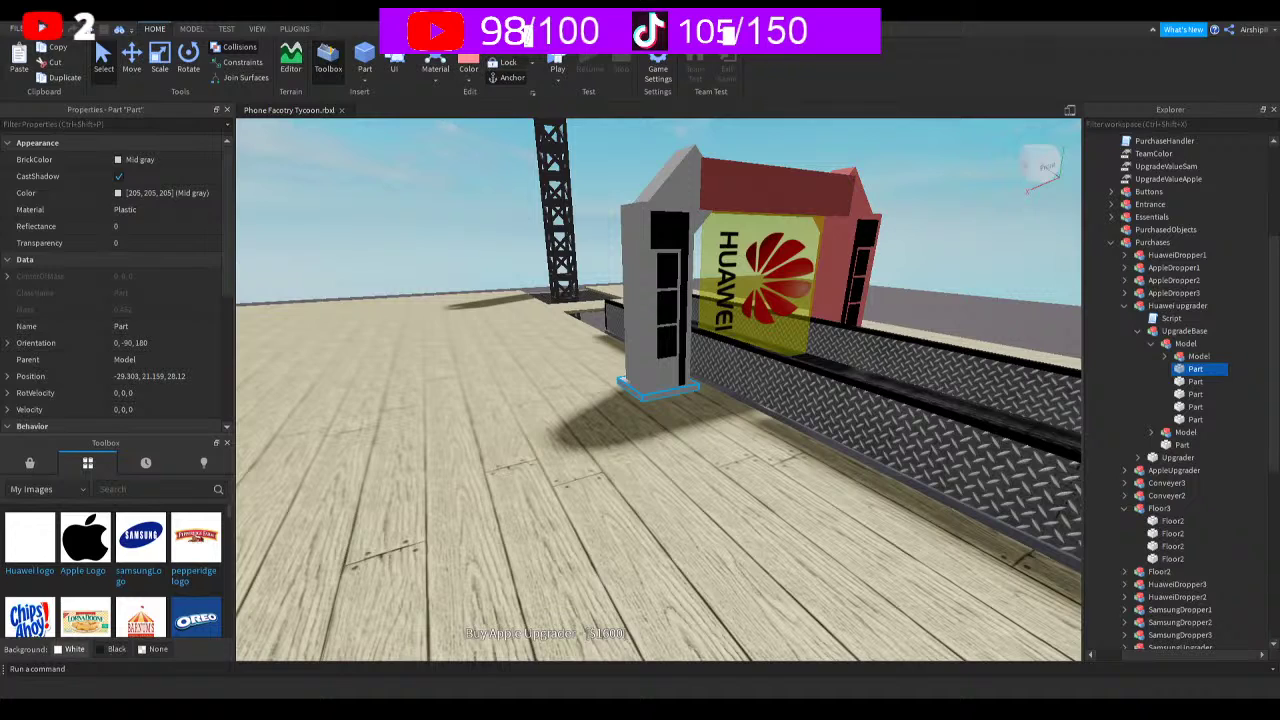
pyautogui.click(468, 62)
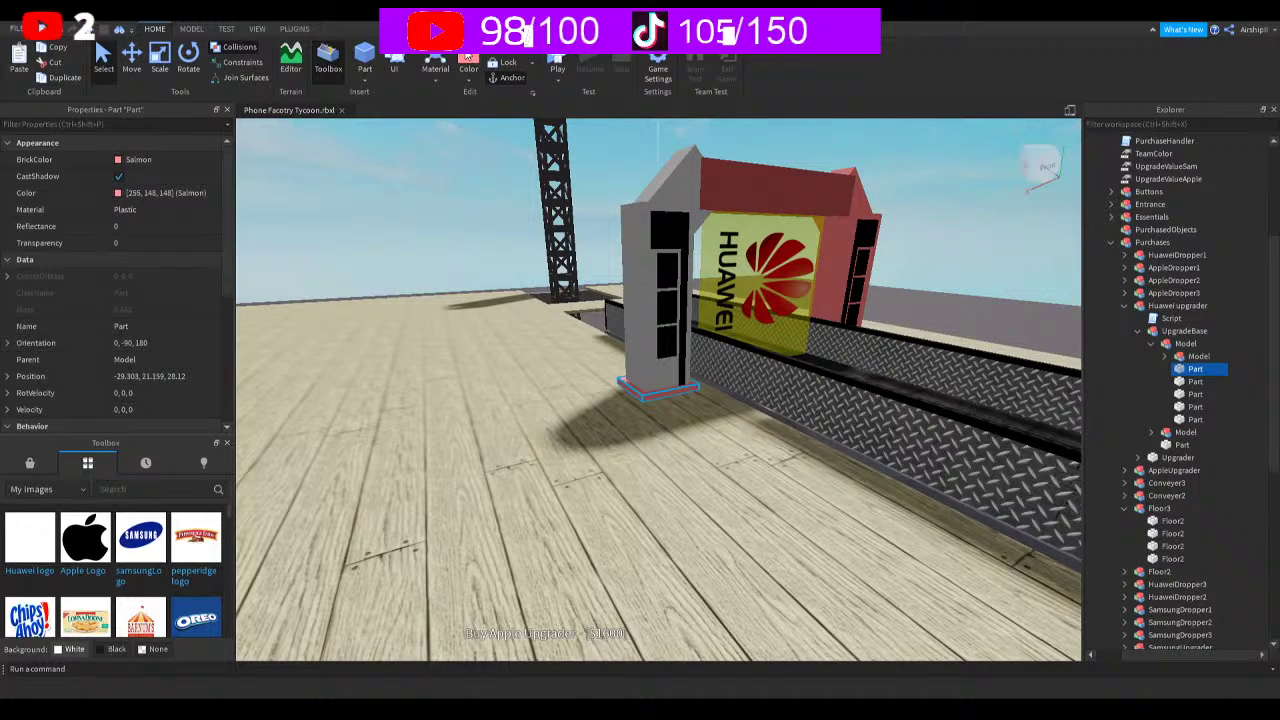
pyautogui.click(1192, 394)
pyautogui.click(1195, 419)
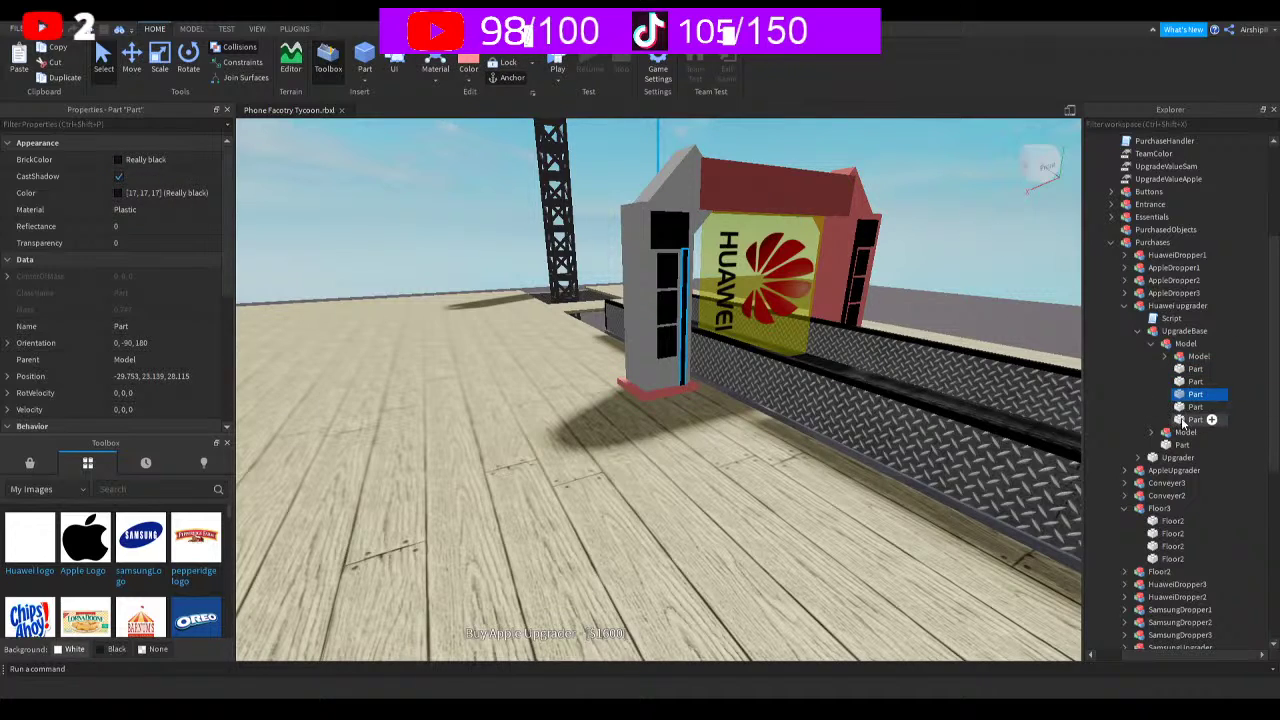
pyautogui.click(468, 62)
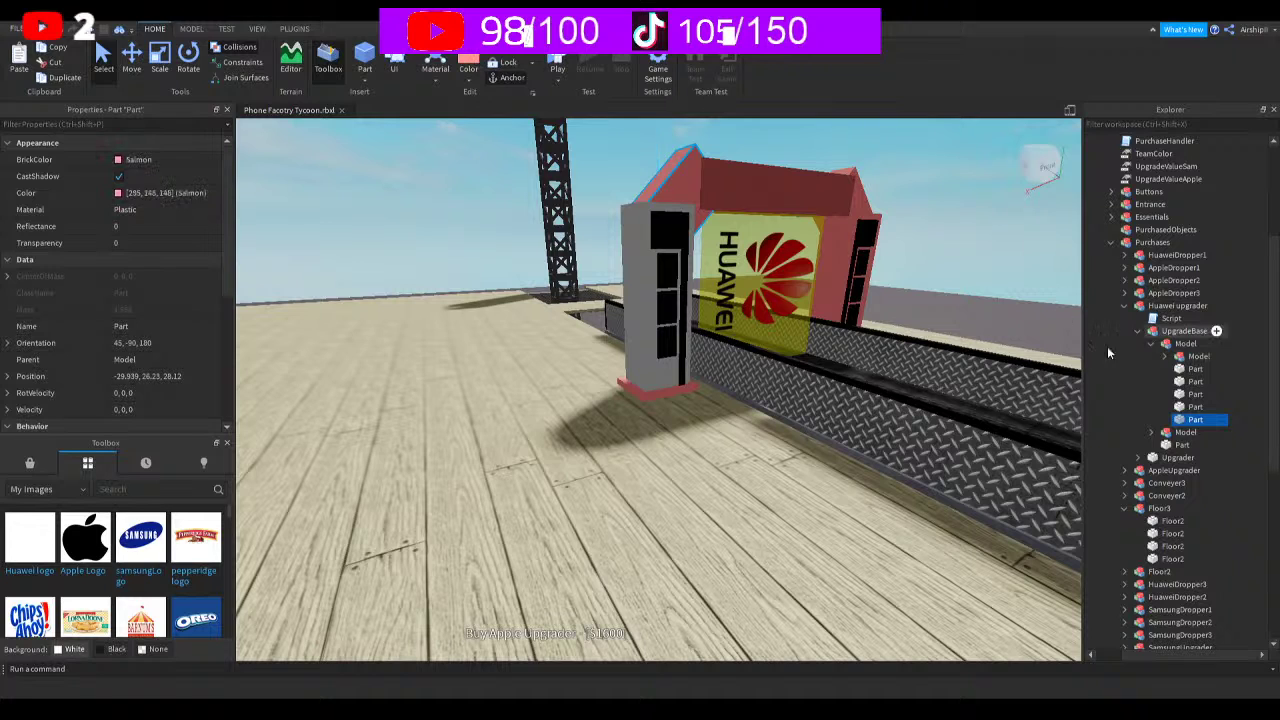
# Colour the tall near pillar of the Huawei upgrader Salmon and collapse the upgrader model
pyautogui.click(1195, 407)
pyautogui.click(1192, 381)
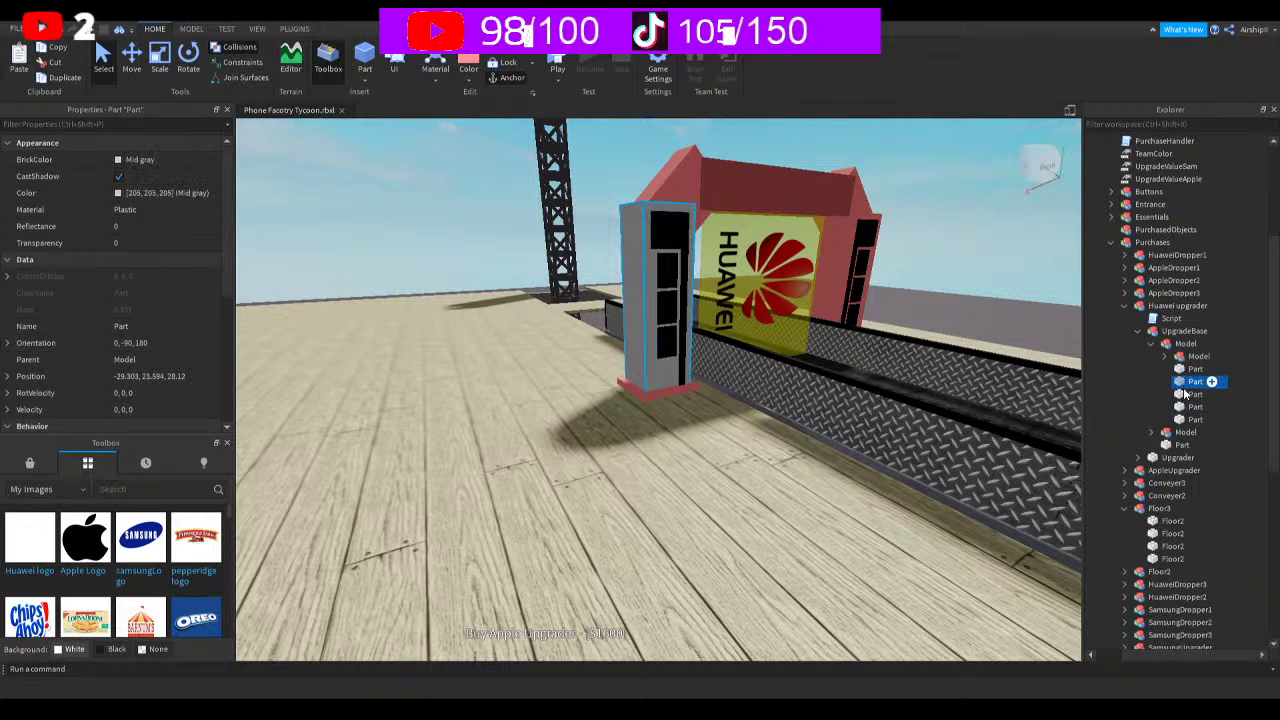
pyautogui.click(467, 60)
pyautogui.moveTo(791, 374); pyautogui.dragTo(793, 375, button='right')
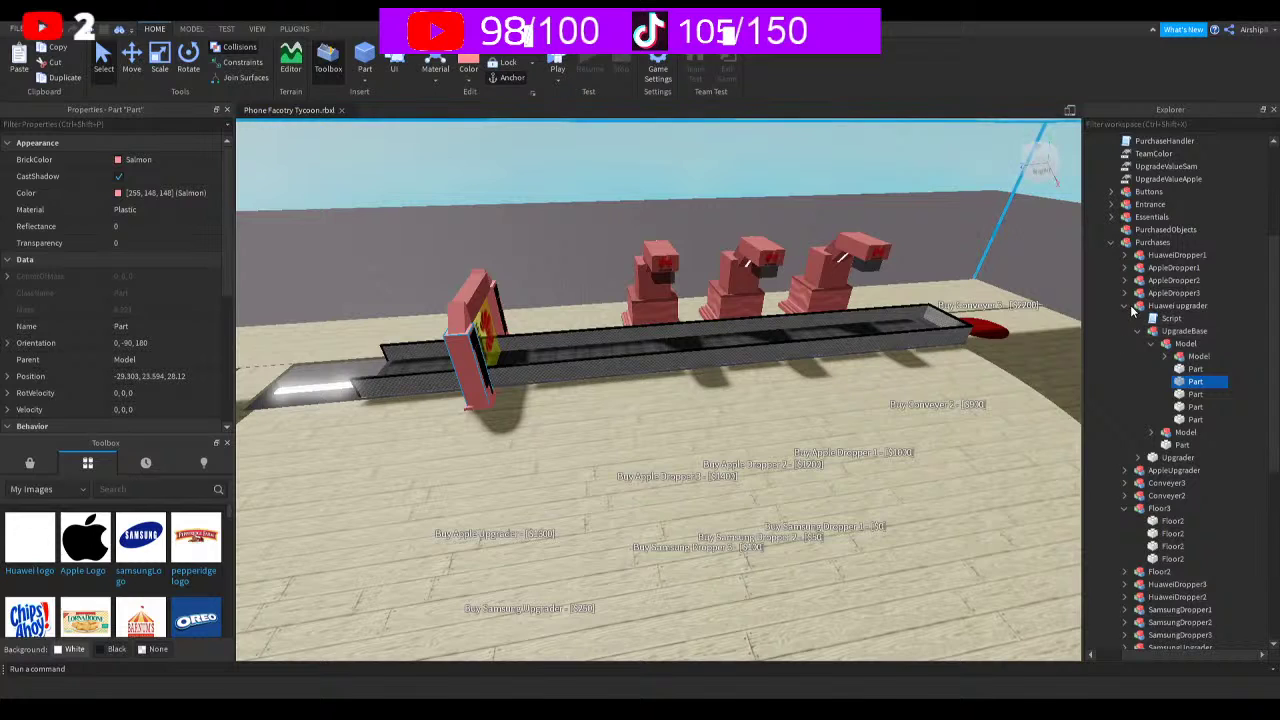
pyautogui.click(1124, 306)
# Duplicate the Buy Apple Dropper 1 button and place the copy on the third floor, in front of the Huawei dropper nearest the conveyor's buy button
pyautogui.moveTo(965, 335); pyautogui.dragTo(964, 334, button='right')
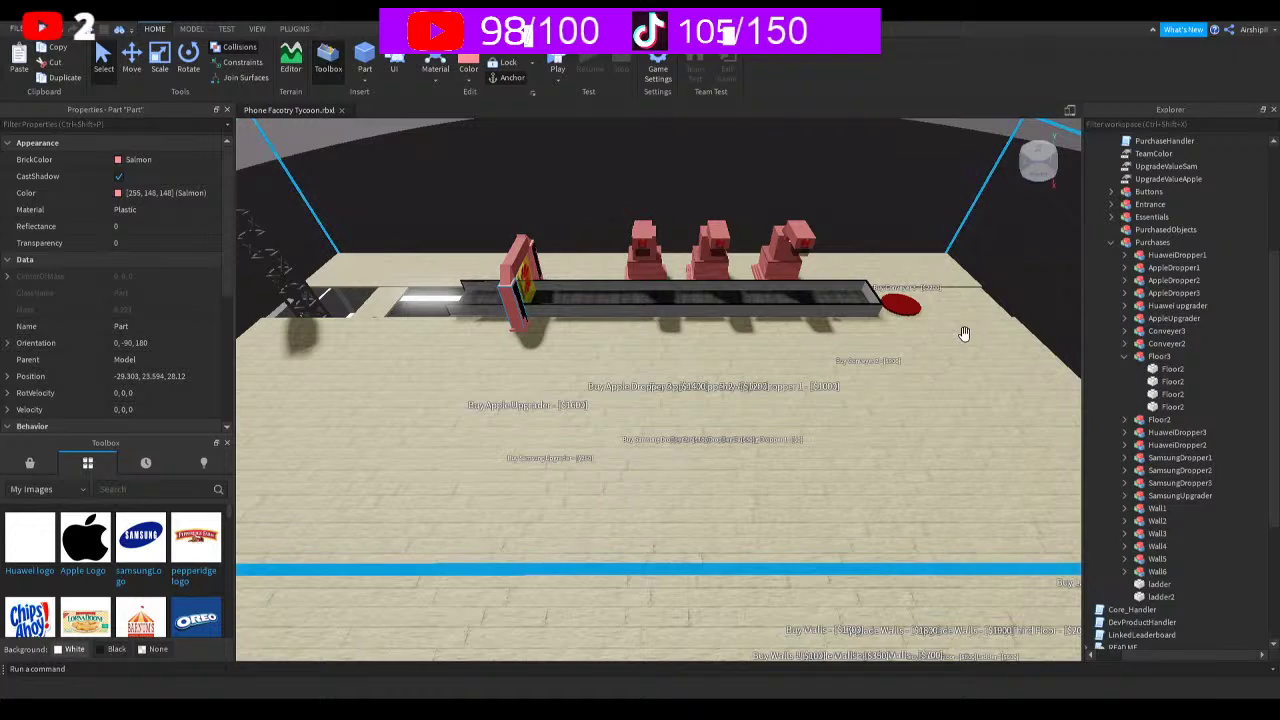
pyautogui.click(1124, 356)
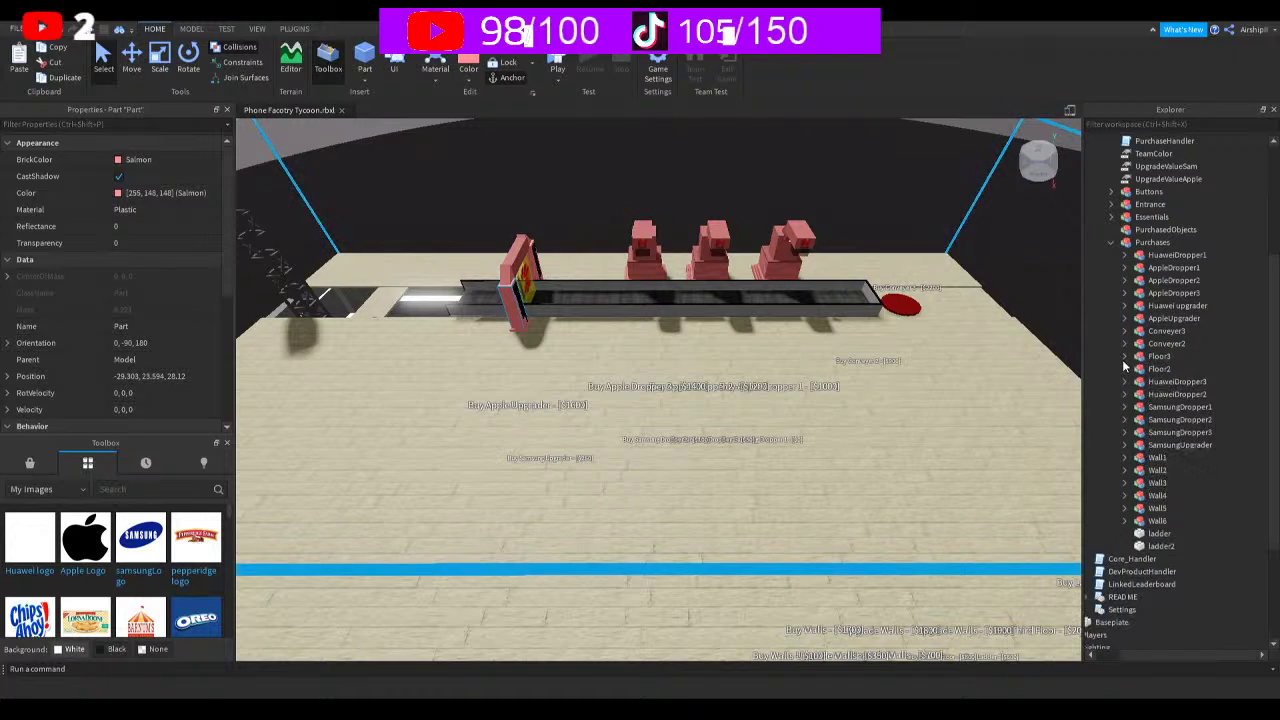
pyautogui.click(1112, 191)
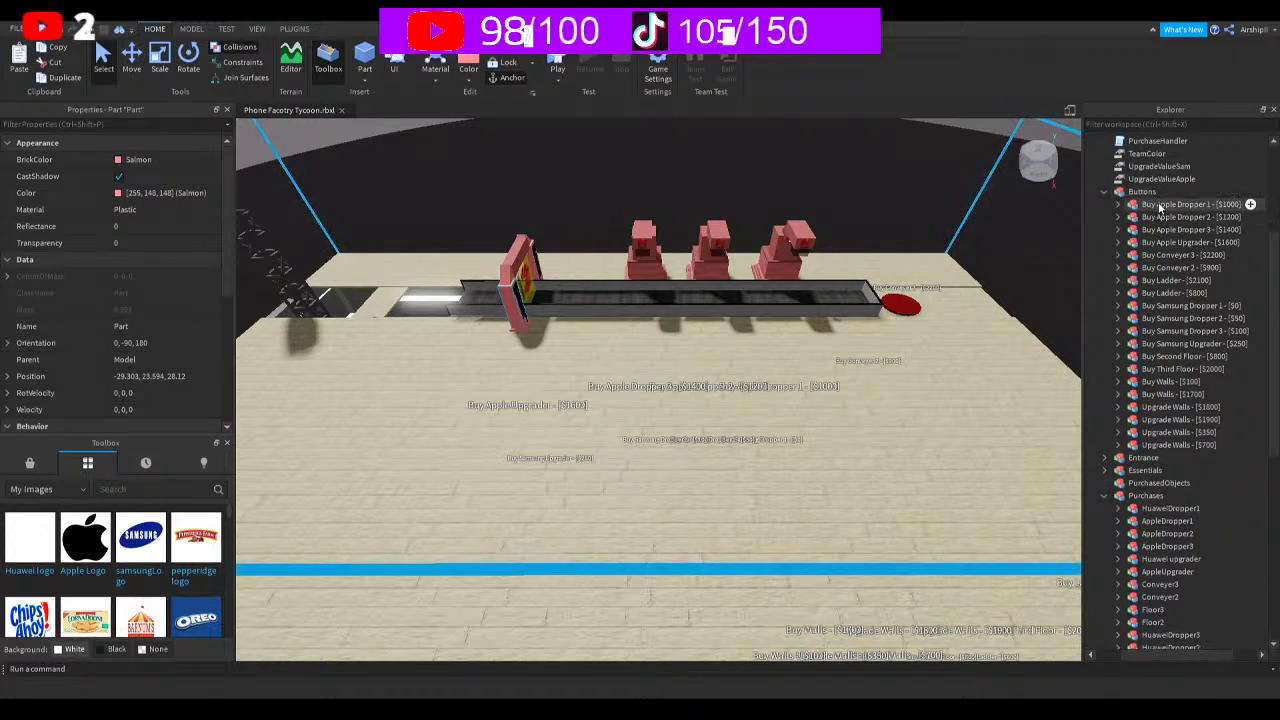
pyautogui.click(1188, 205)
pyautogui.hotkey('ctrl', 'd')
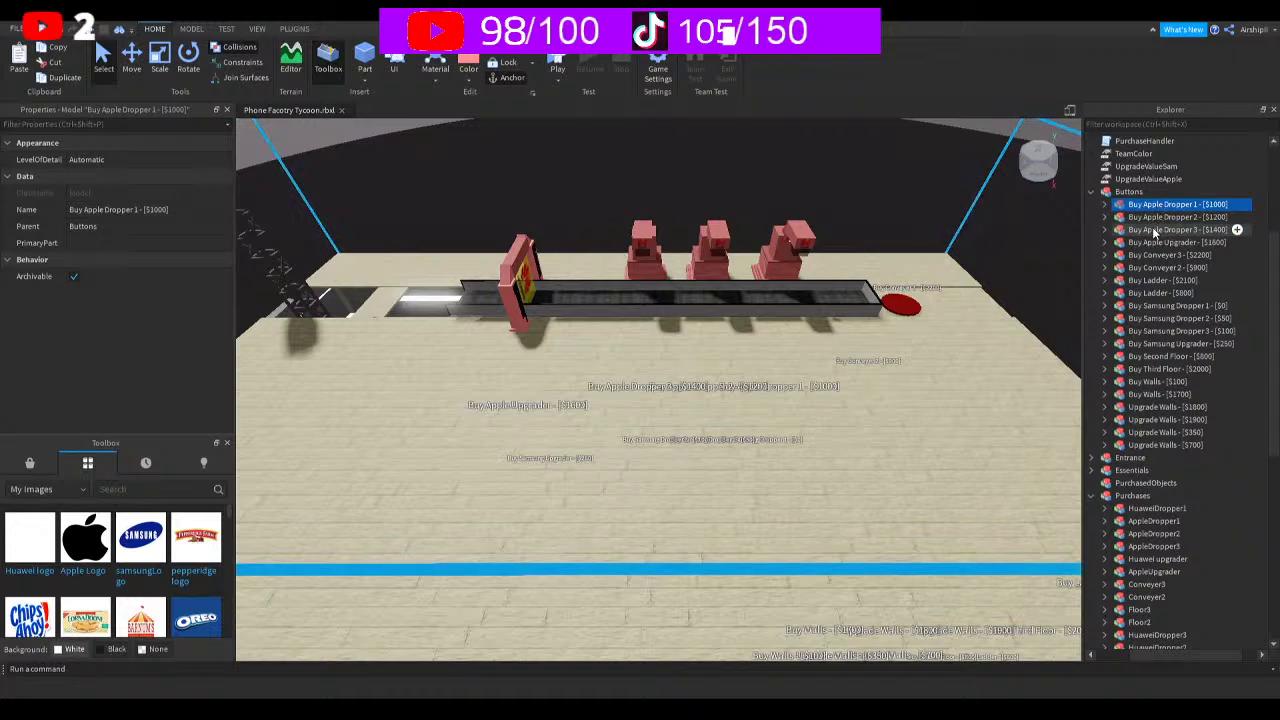
pyautogui.scroll(-5, 974, 254)
pyautogui.moveTo(974, 254); pyautogui.dragTo(955, 286, button='right')
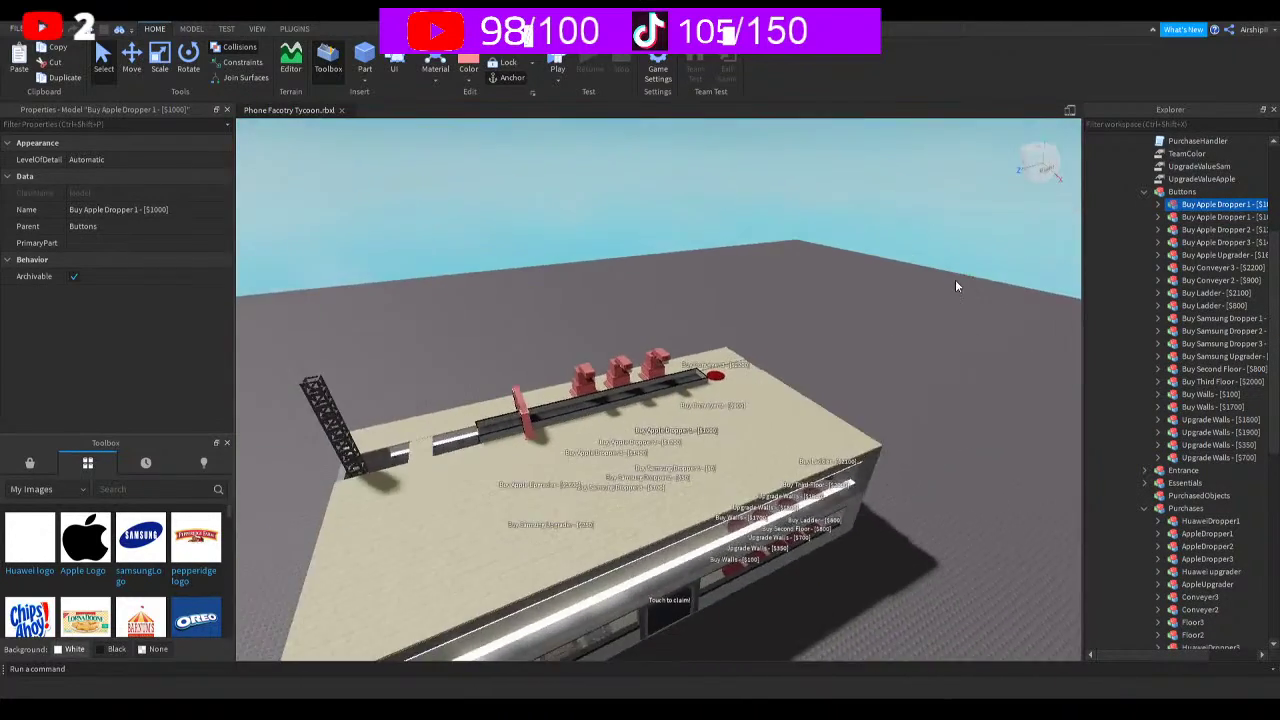
pyautogui.press('f')
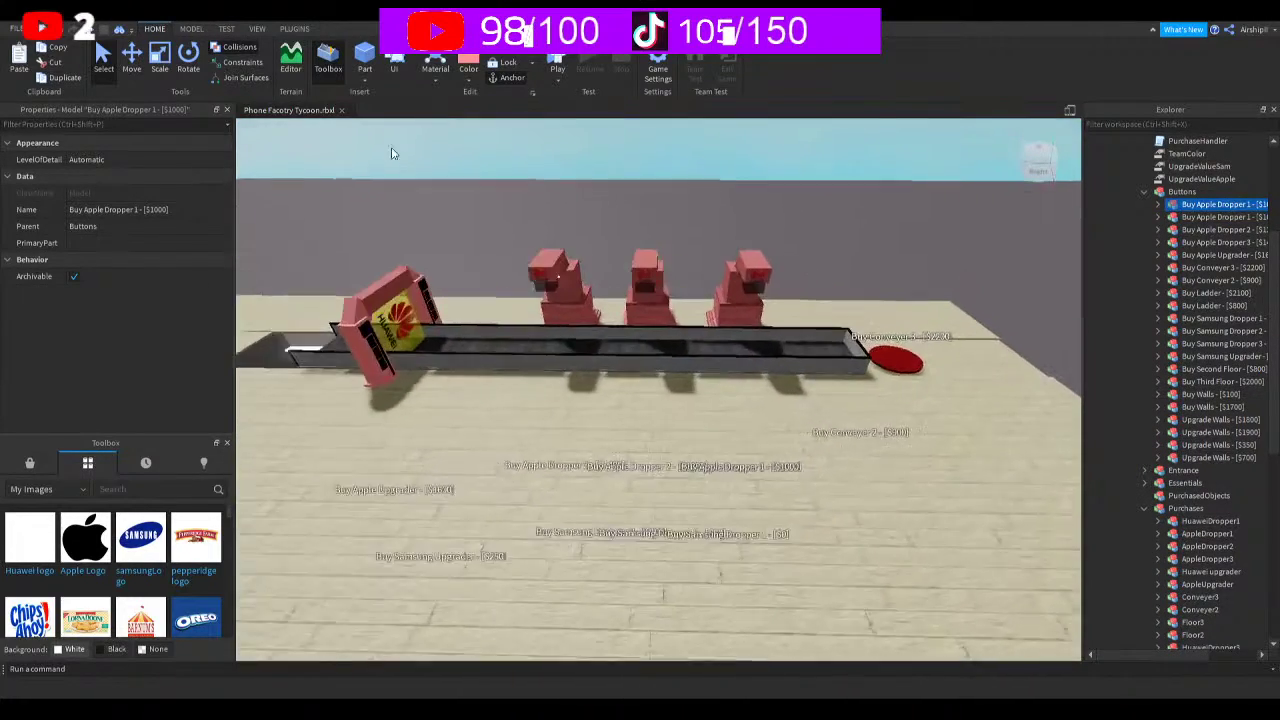
pyautogui.click(131, 60)
pyautogui.moveTo(666, 423); pyautogui.dragTo(757, 340)
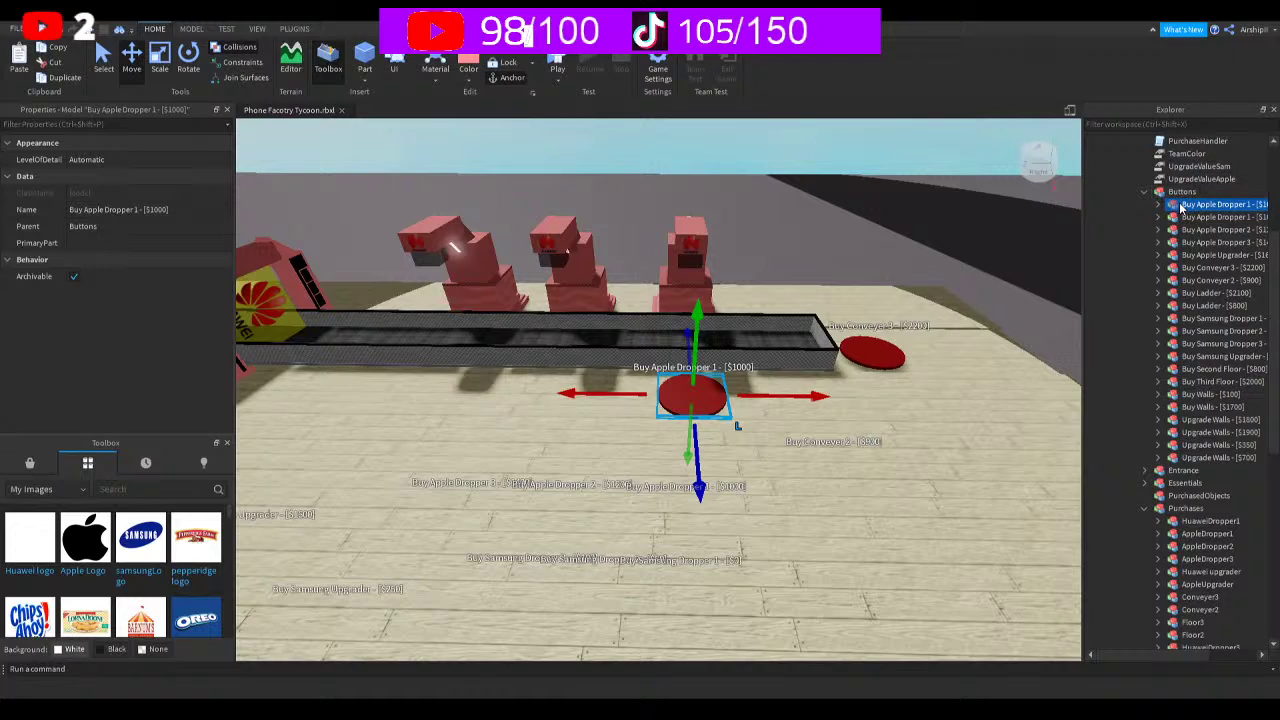
# Rename the copied Buy Apple Dropper 1 button on the third floor as Buy Huawei Dropper 1 - [$2250]
pyautogui.press('F2')
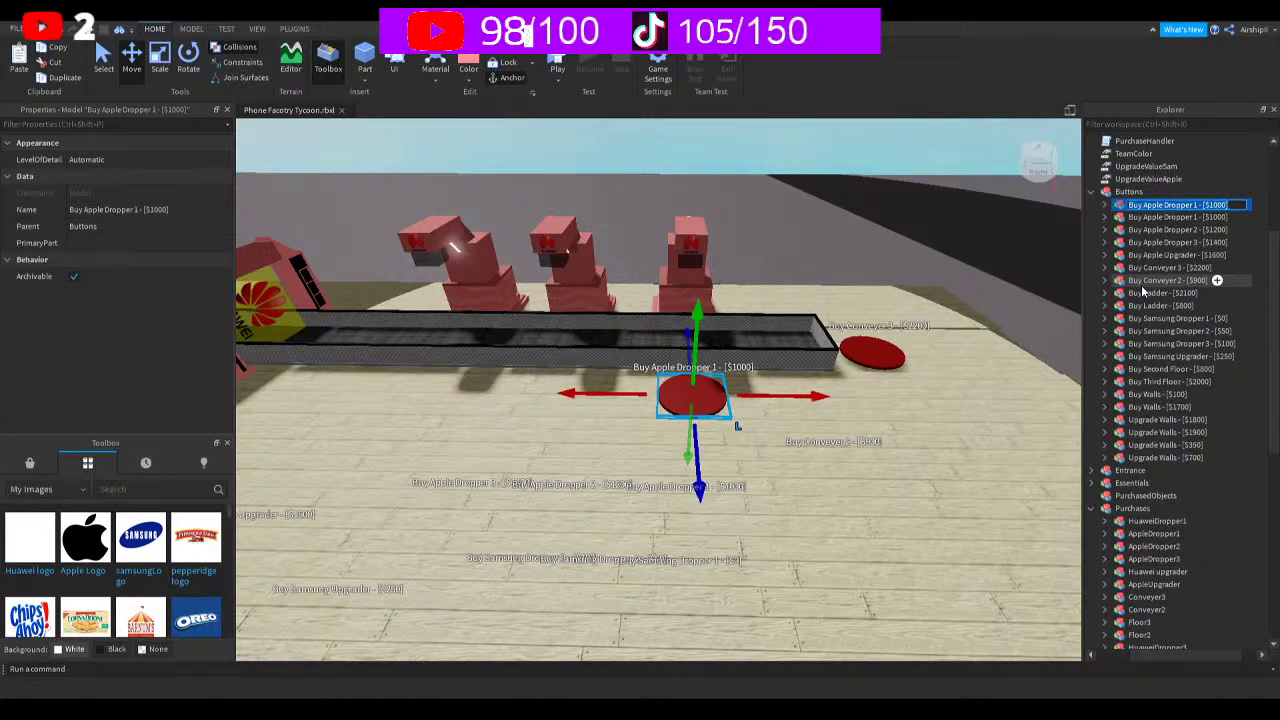
pyautogui.press('End')
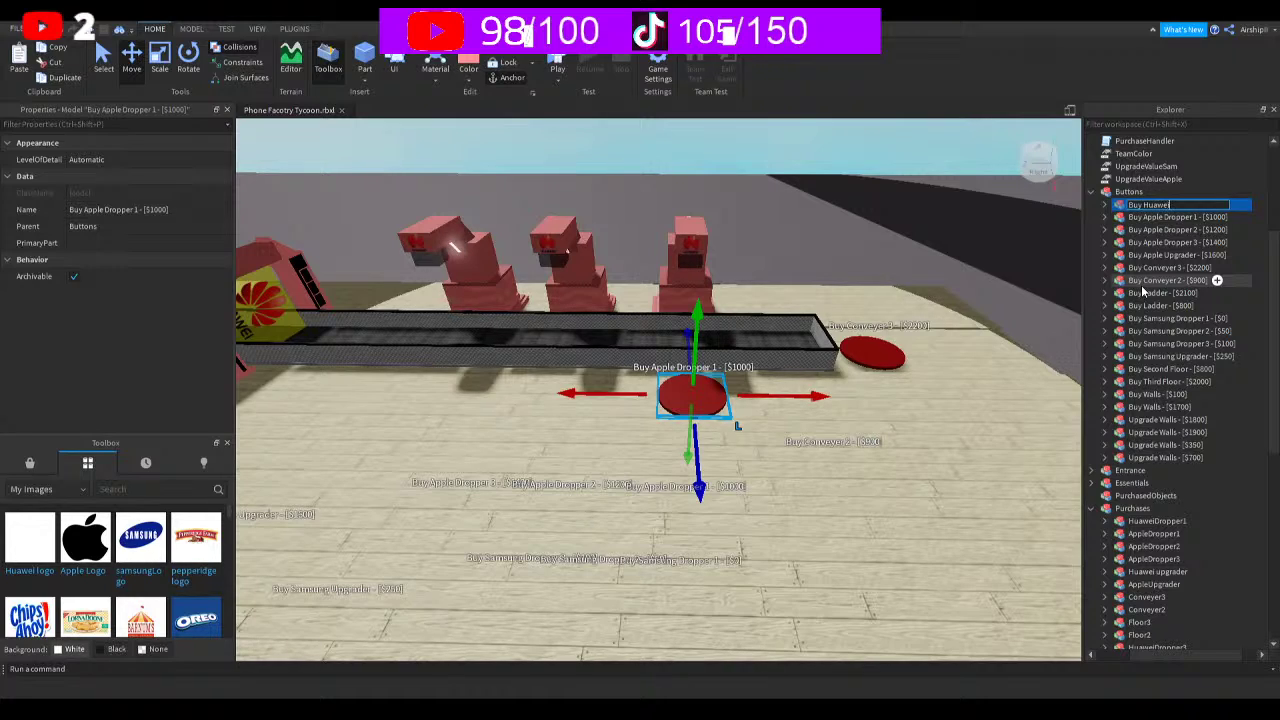
pyautogui.write('Dropper 1 - [$2250')
pyautogui.press('Return')
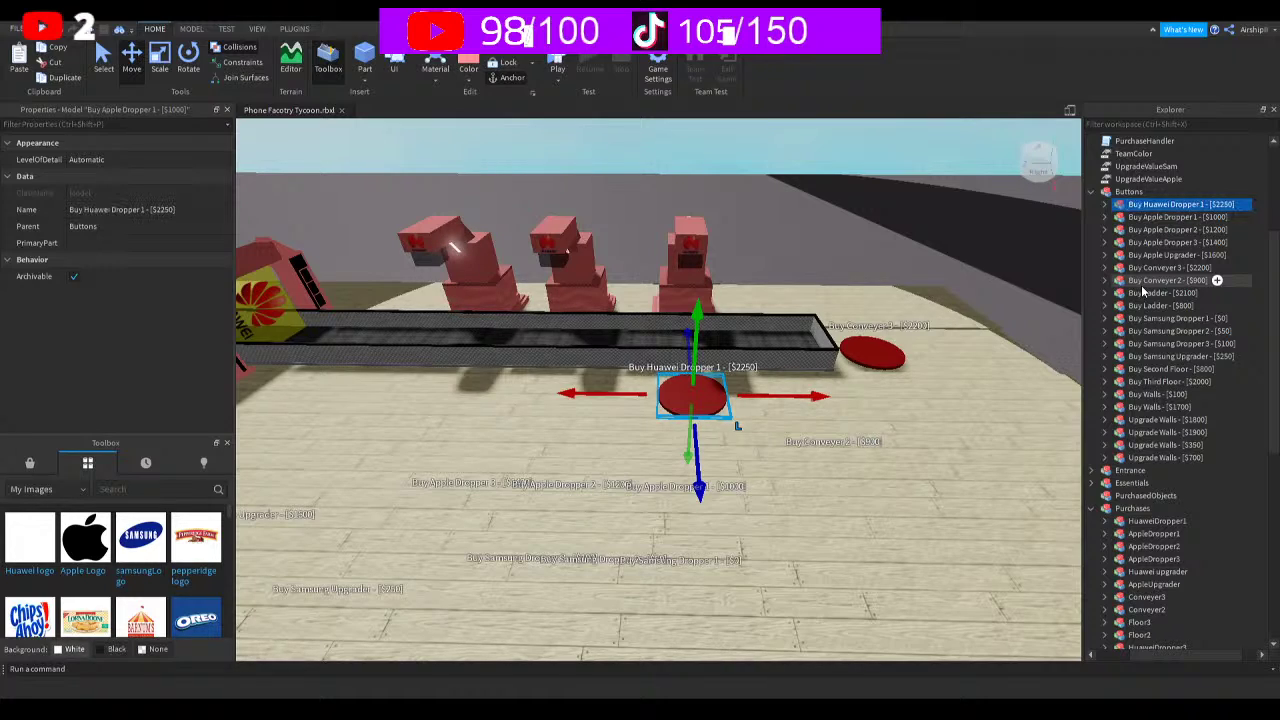
# Set the Dependency value of the Buy Huawei Dropper 1 button to Conveyer3
pyautogui.click(1105, 204)
pyautogui.click(1150, 217)
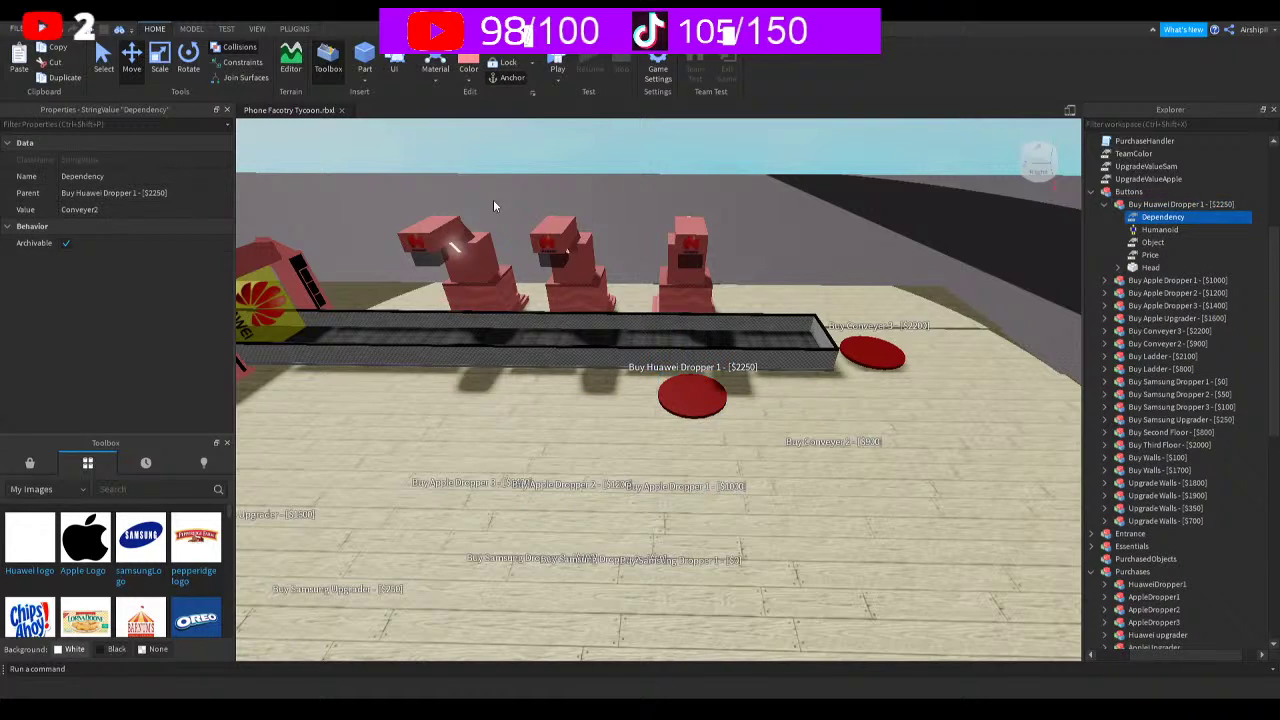
pyautogui.click(169, 212)
pyautogui.press('BackSpace')
pyautogui.write('3')
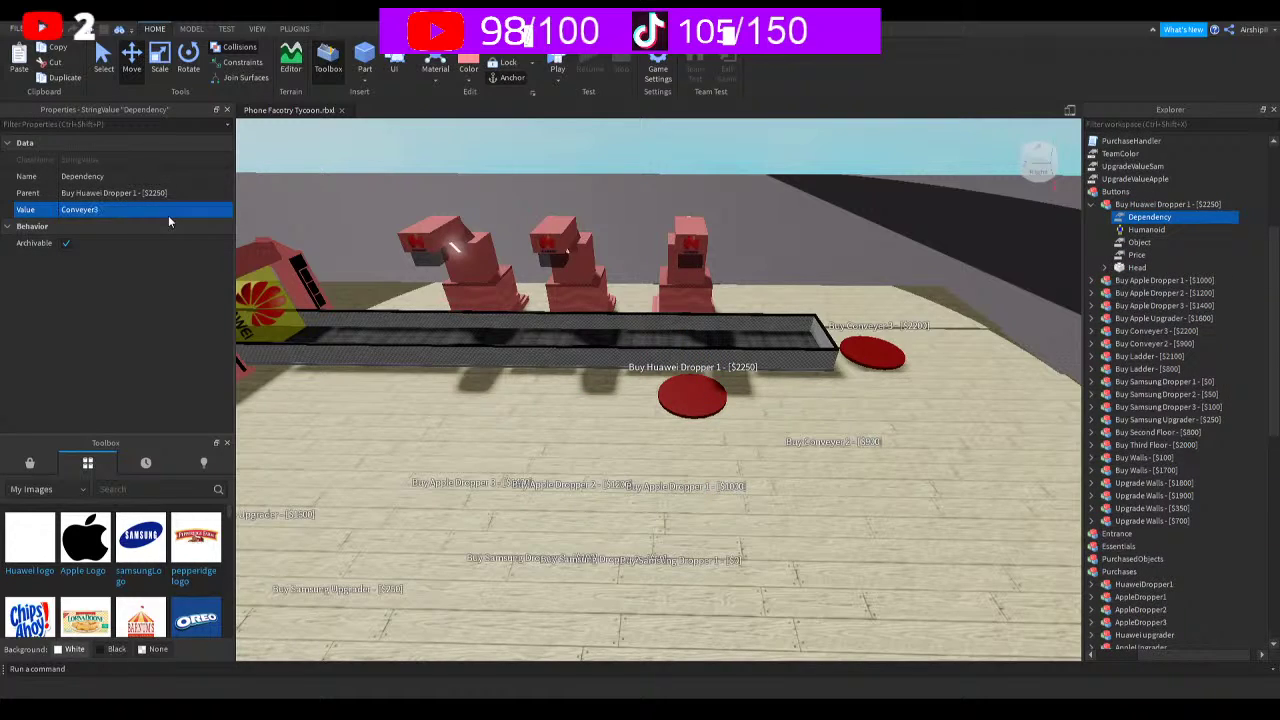
pyautogui.press('Return')
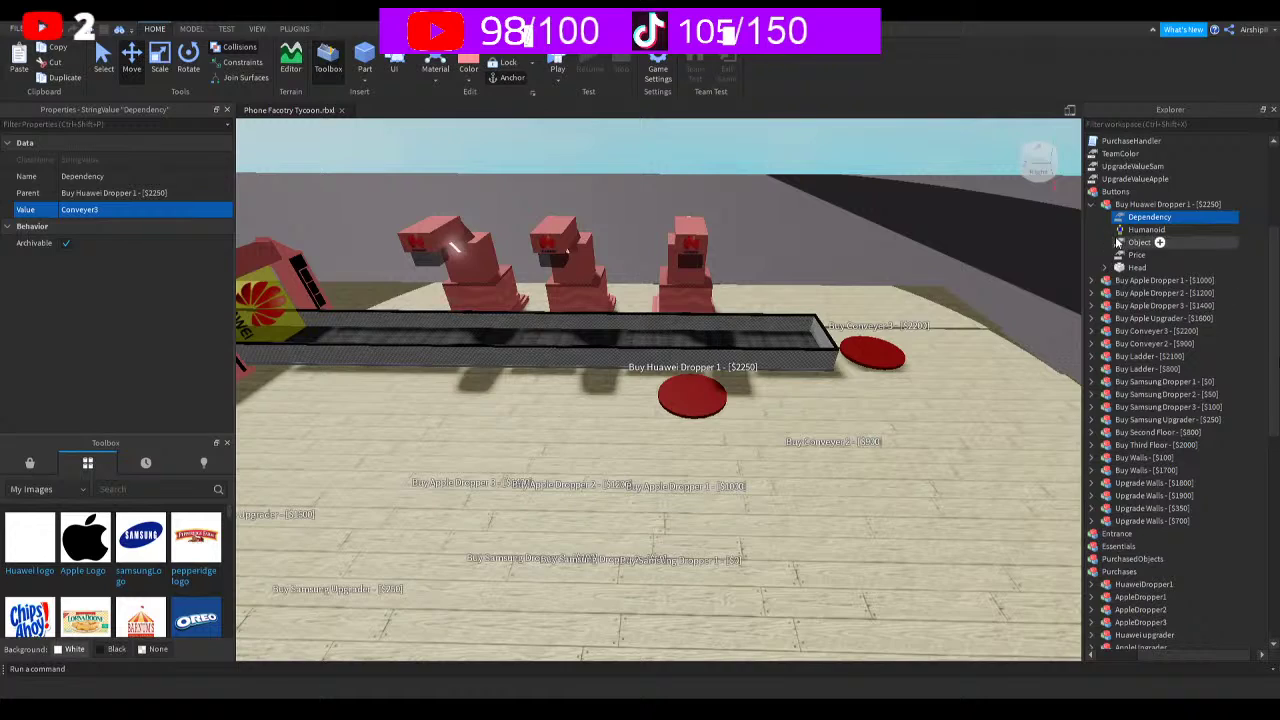
# Set the Buy Huawei Dropper 1 button's Object value to HuaweiDropper1 and its Price to 2250
pyautogui.click(1140, 242)
pyautogui.click(163, 210)
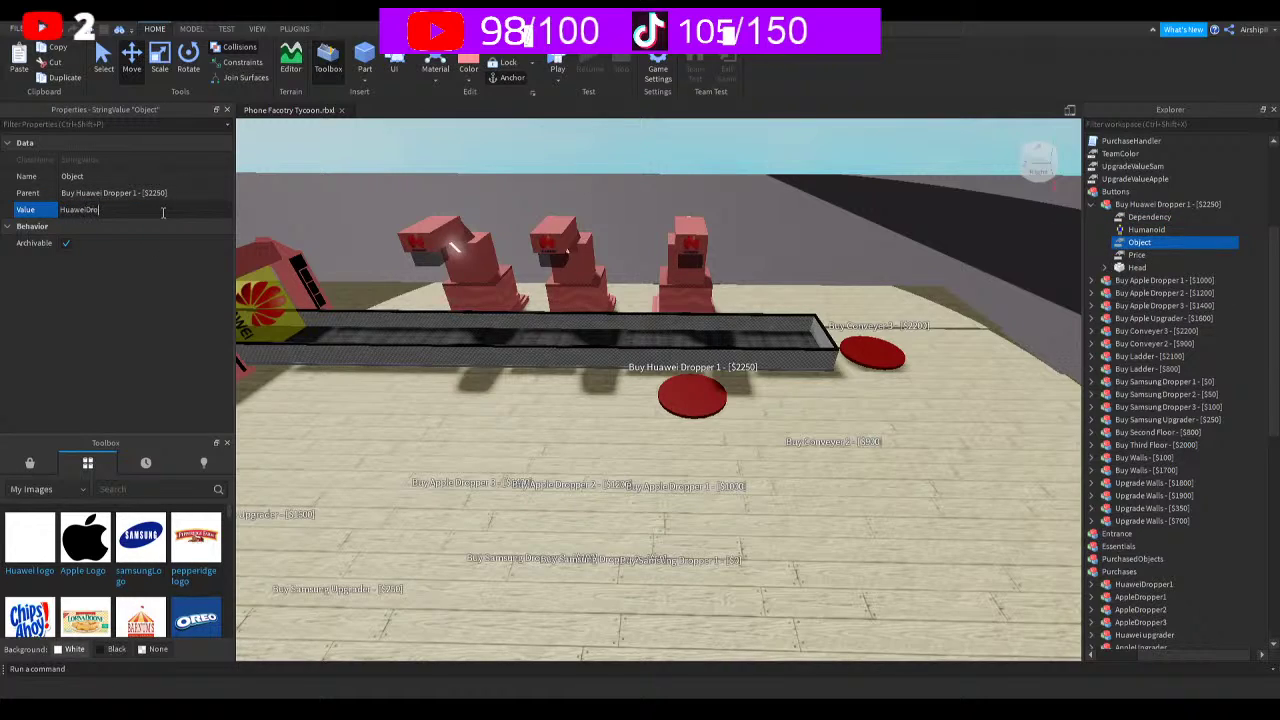
pyautogui.write('HuaweiDropper1')
pyautogui.press('Return')
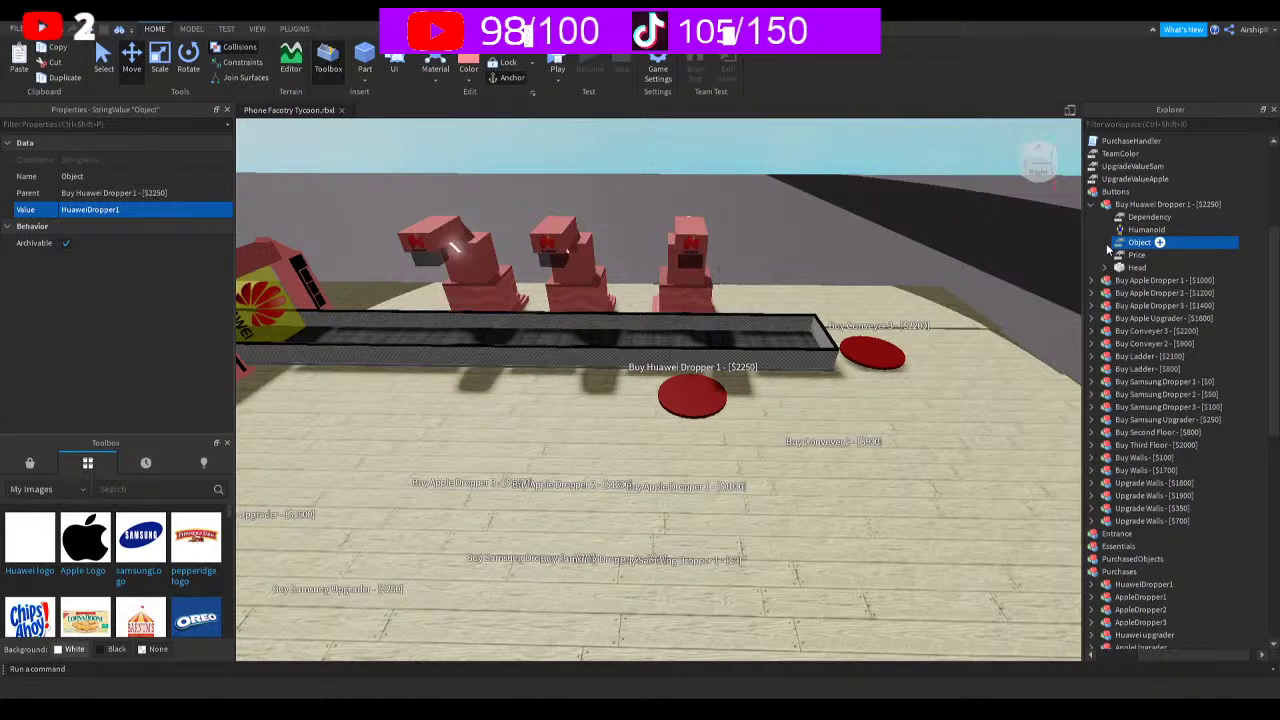
pyautogui.click(1137, 255)
pyautogui.click(149, 210)
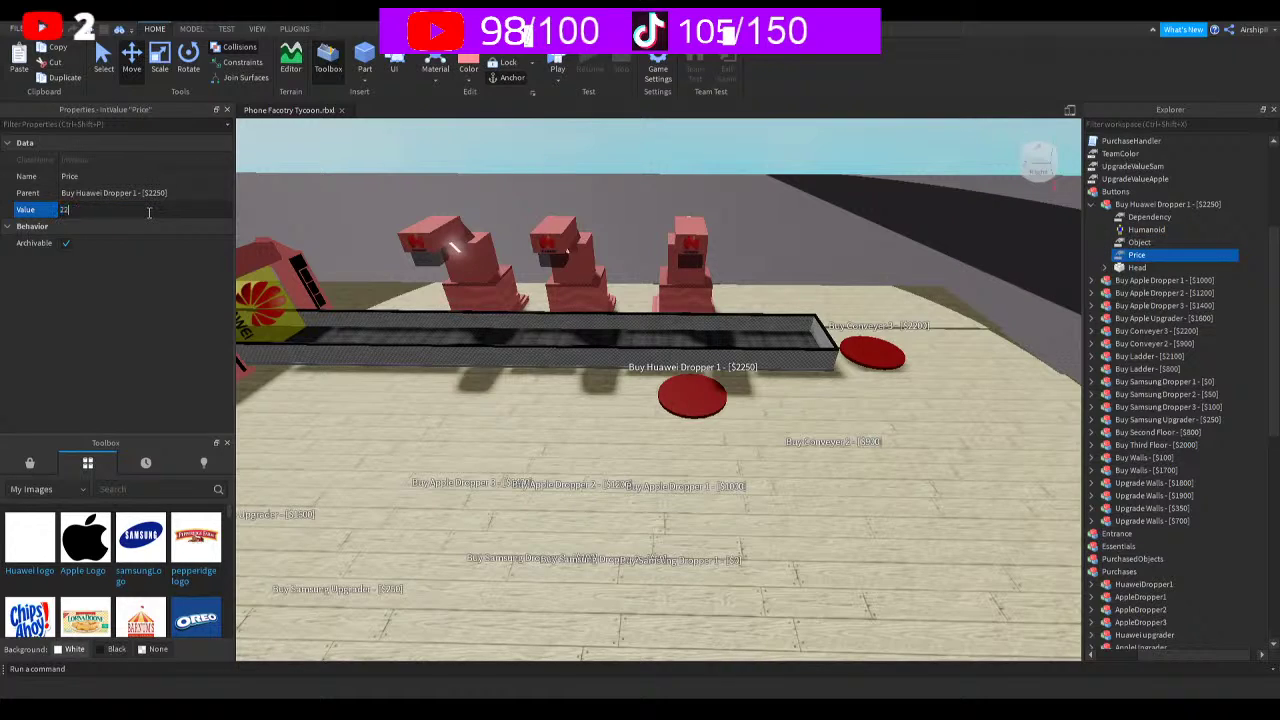
pyautogui.write('2250')
pyautogui.press('Return')
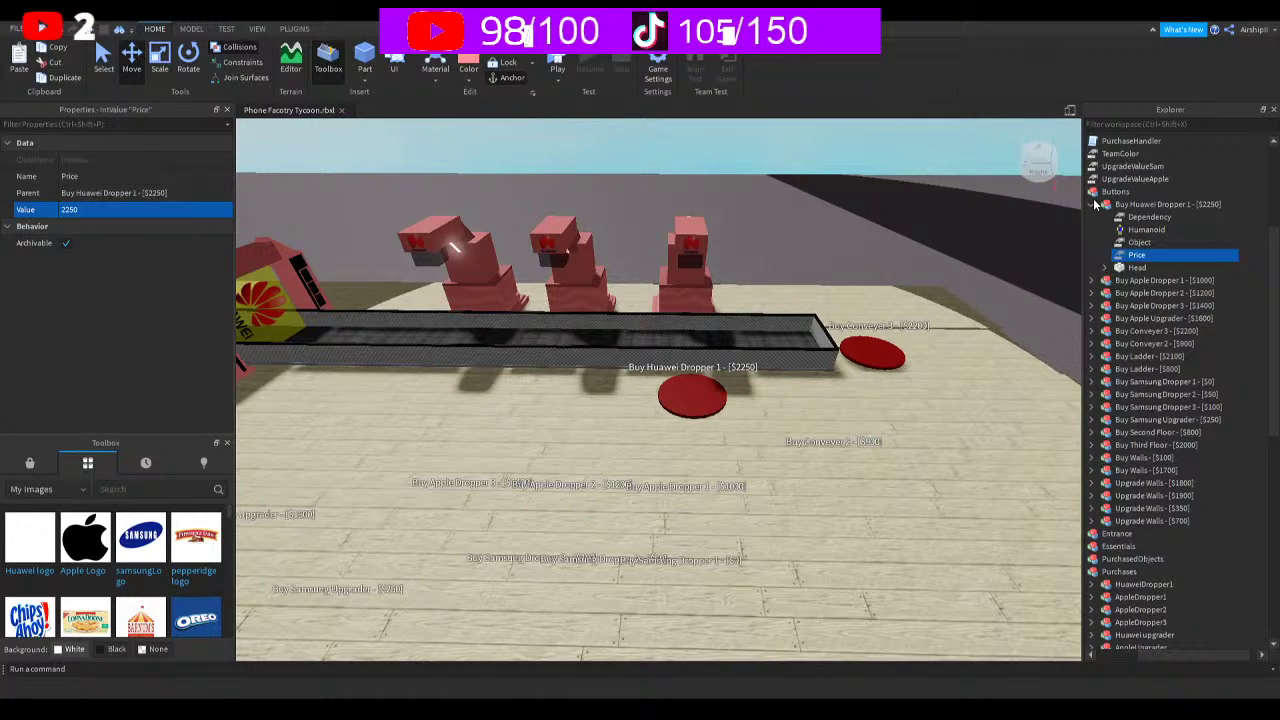
pyautogui.click(1092, 204)
# Duplicate the Buy Huawei Dropper 1 button and place the copy in front of the middle Huawei dropper
pyautogui.click(1116, 205)
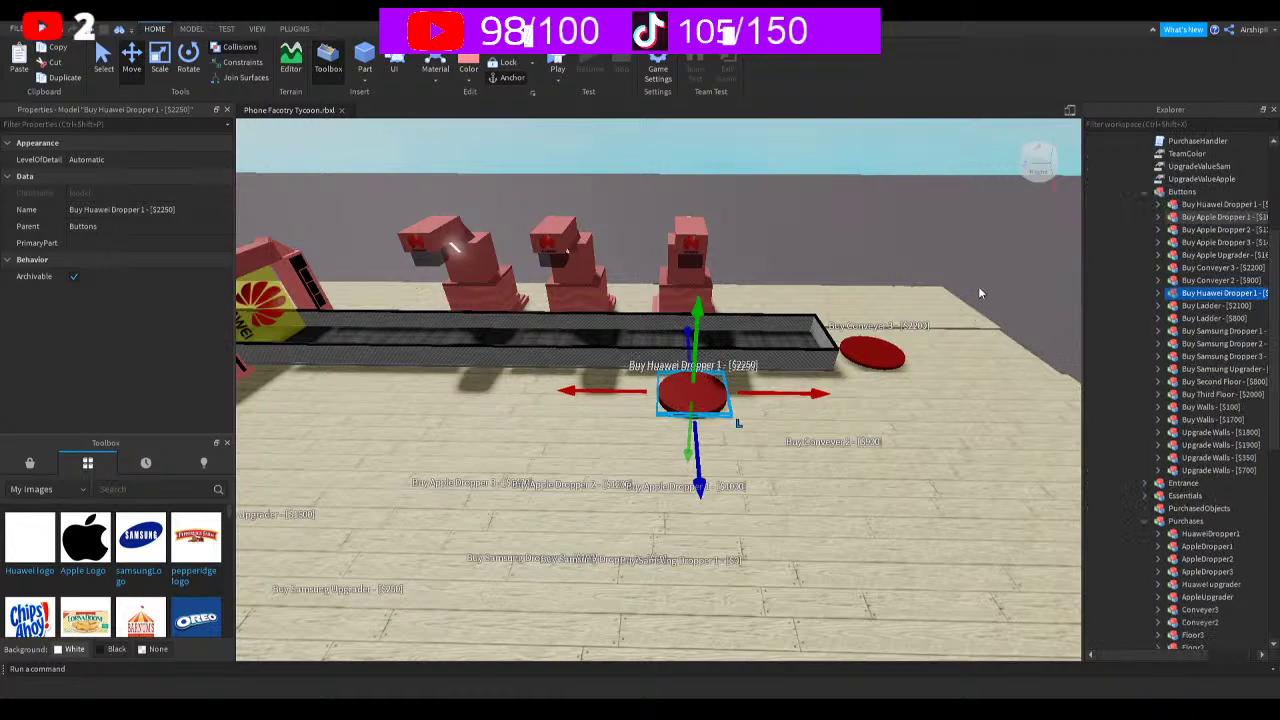
pyautogui.moveTo(802, 393); pyautogui.dragTo(662, 401)
pyautogui.moveTo(540, 318)
pyautogui.mouseDown()
pyautogui.moveTo(546, 332)
pyautogui.moveTo(549, 321)
pyautogui.mouseUp()
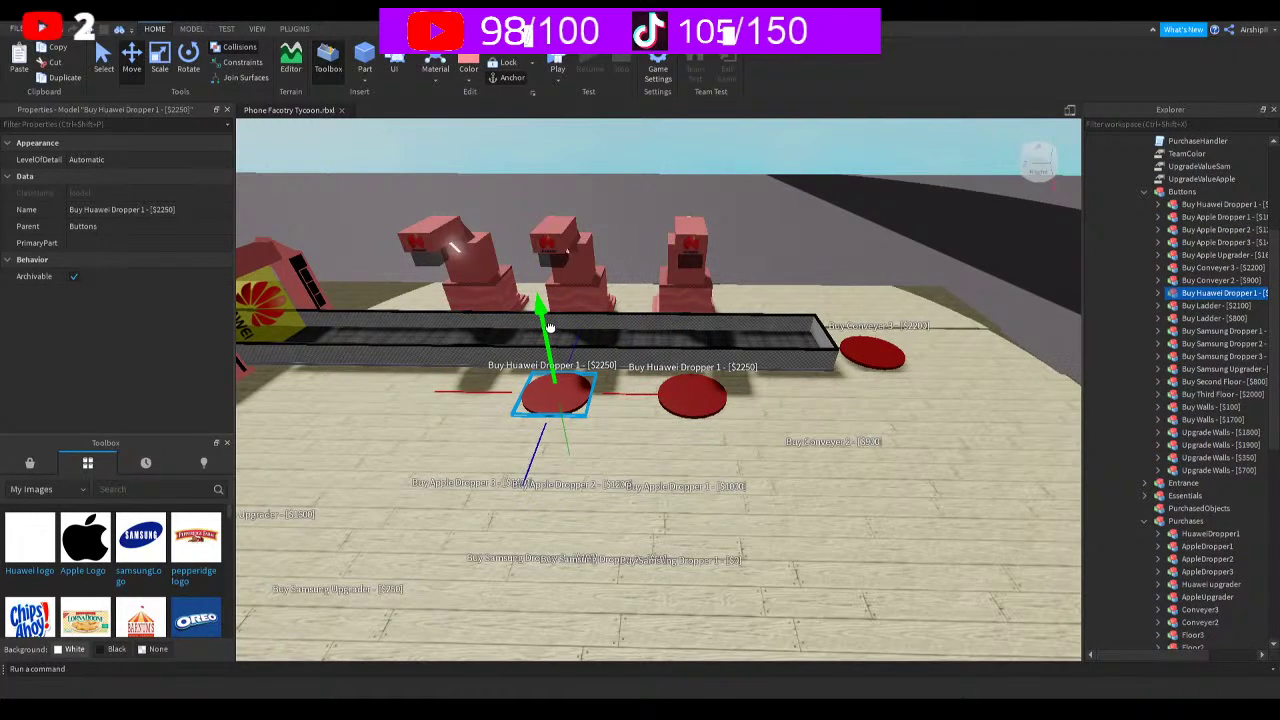
# Rename the button copy in front of the middle dropper as Buy Huawei Dropper 2 - [$2500]
pyautogui.click(1205, 291)
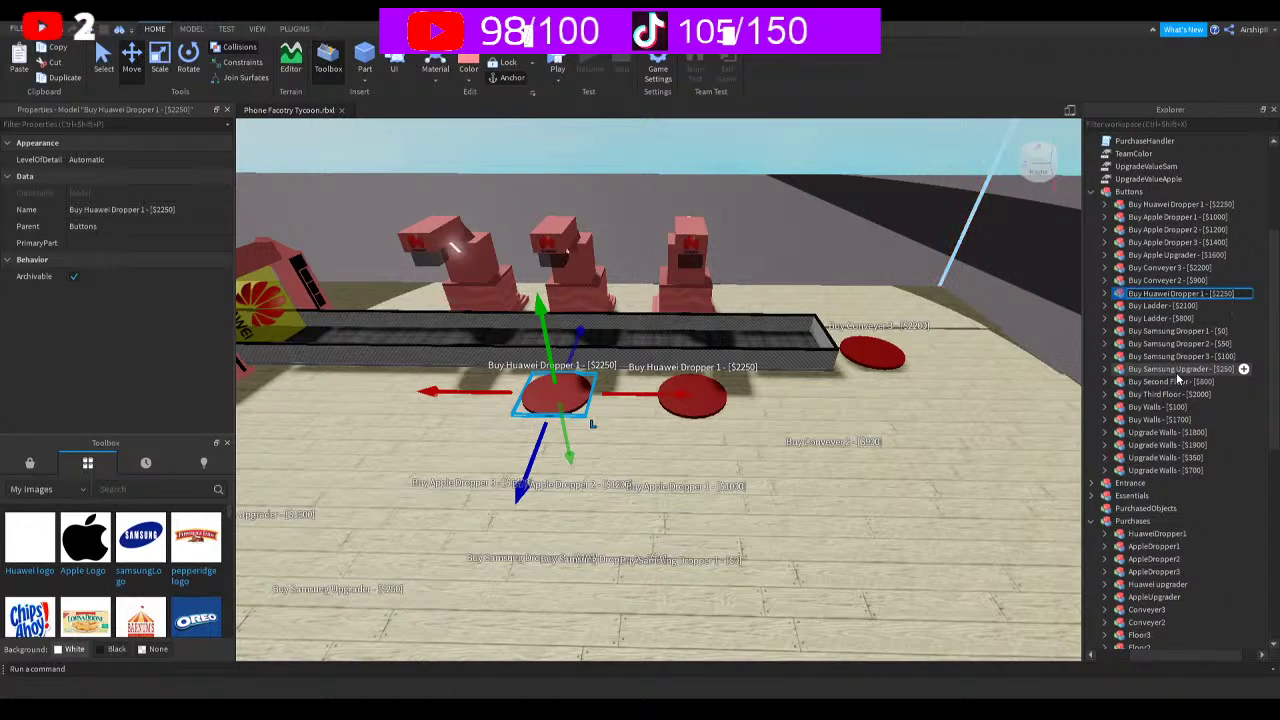
pyautogui.press('BackSpace')
pyautogui.press('BackSpace')
pyautogui.press('BackSpace')
pyautogui.press('BackSpace')
pyautogui.write('50')
pyautogui.press('BackSpace')
pyautogui.write('2')
pyautogui.press('Return')
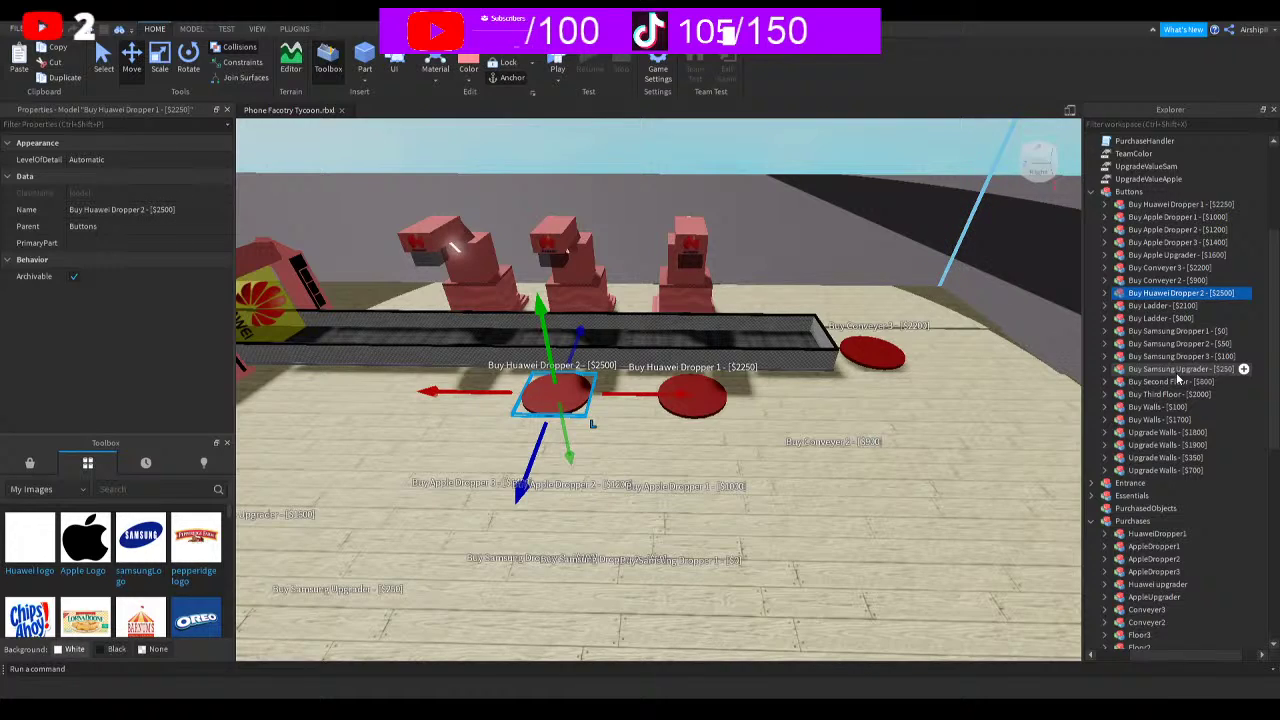
# Set the Dependency value of the Buy Huawei Dropper 2 button to HuaweiDropper1
pyautogui.click(1105, 293)
pyautogui.click(1150, 305)
pyautogui.click(110, 207)
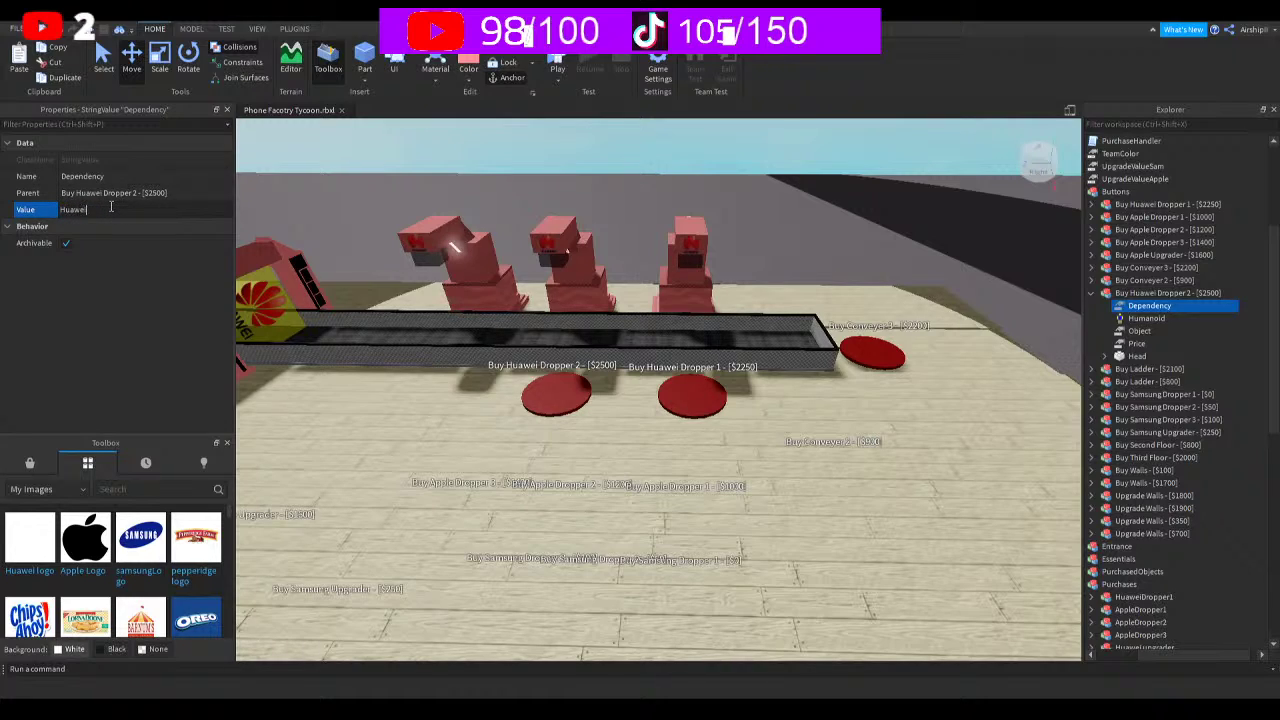
pyautogui.write('HuaweiDropper')
pyautogui.press('Return')
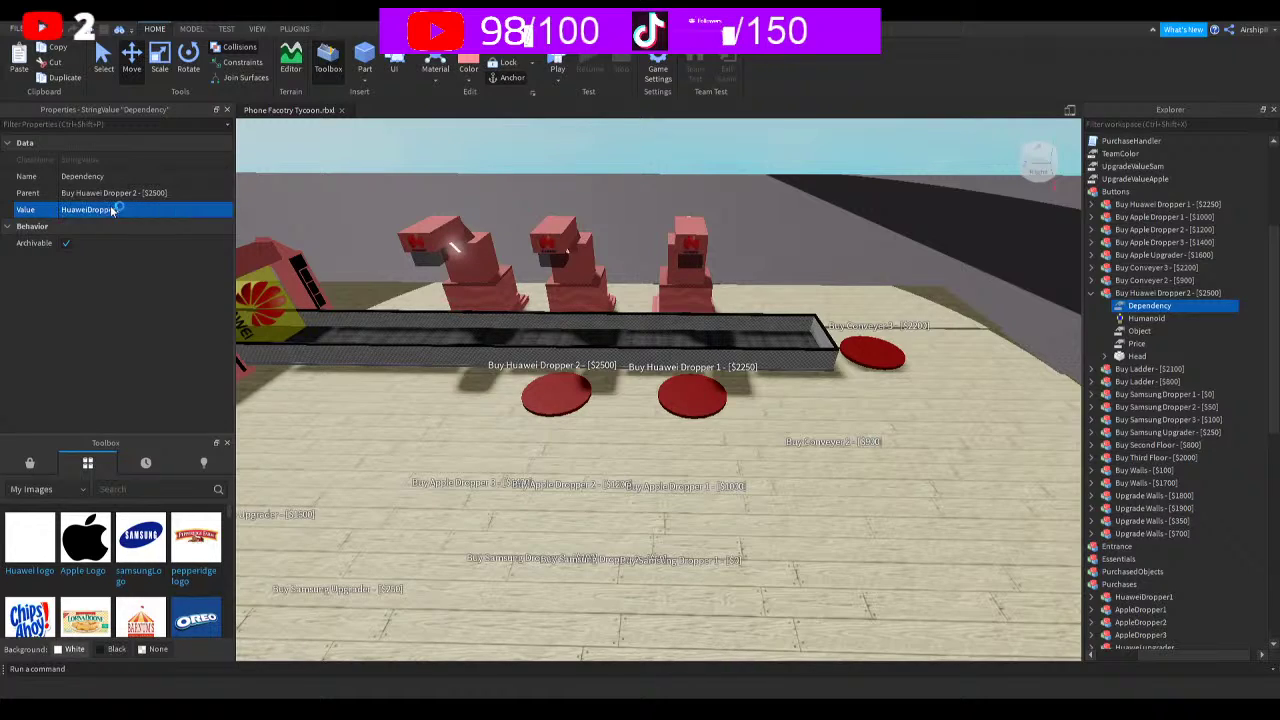
# Set the Buy Huawei Dropper 2 button's Object value to HuaweiDropper2 and its Price to 2500
pyautogui.click(1130, 330)
pyautogui.click(178, 204)
pyautogui.click(178, 204)
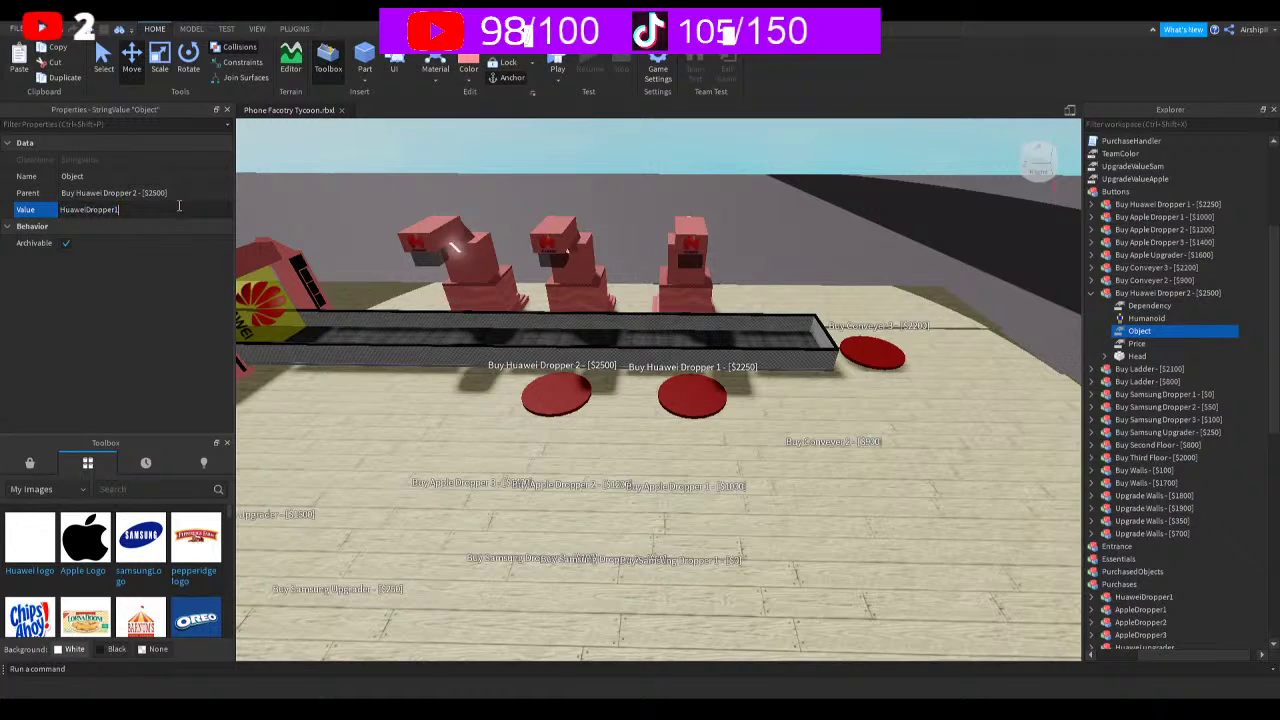
pyautogui.press('Return')
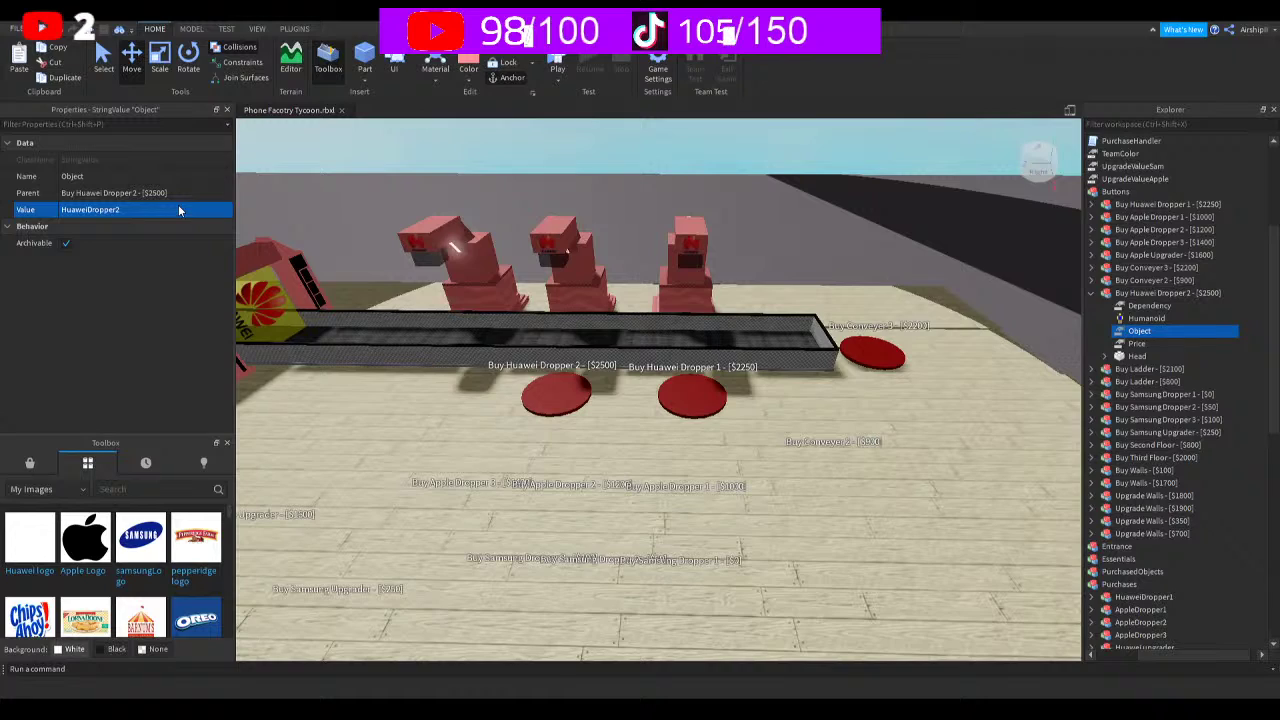
pyautogui.press('Down')
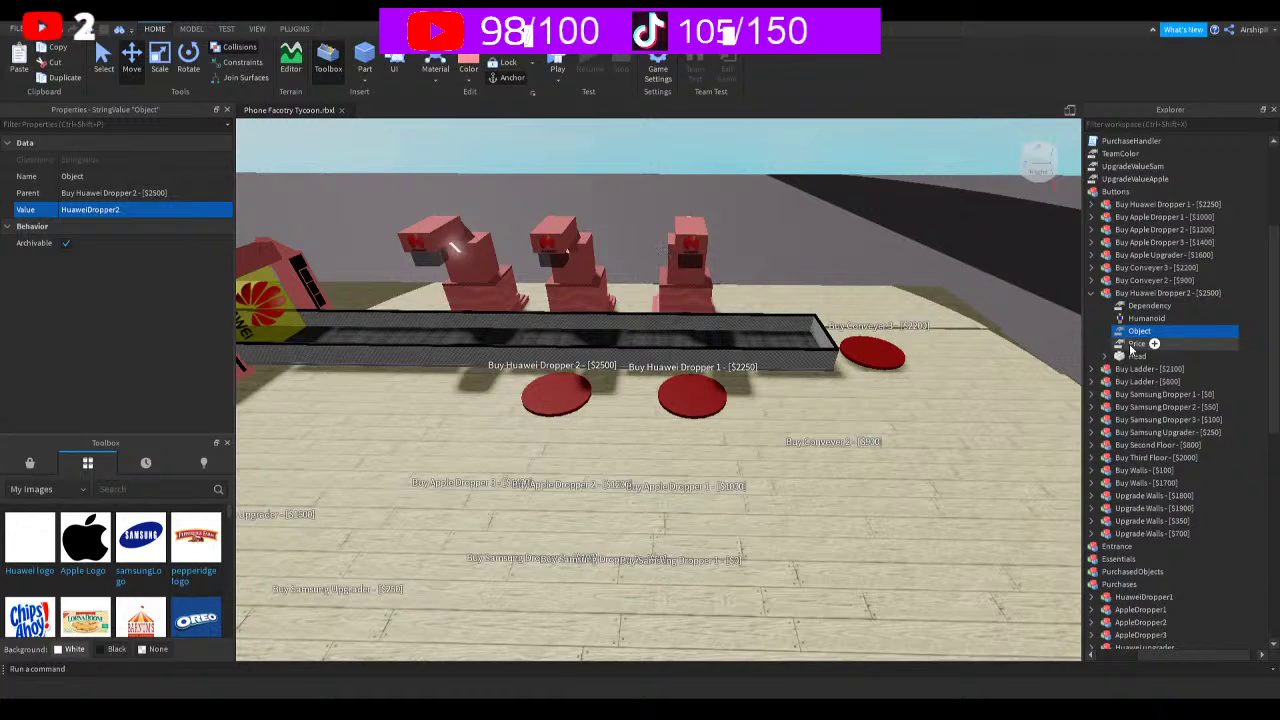
pyautogui.click(141, 214)
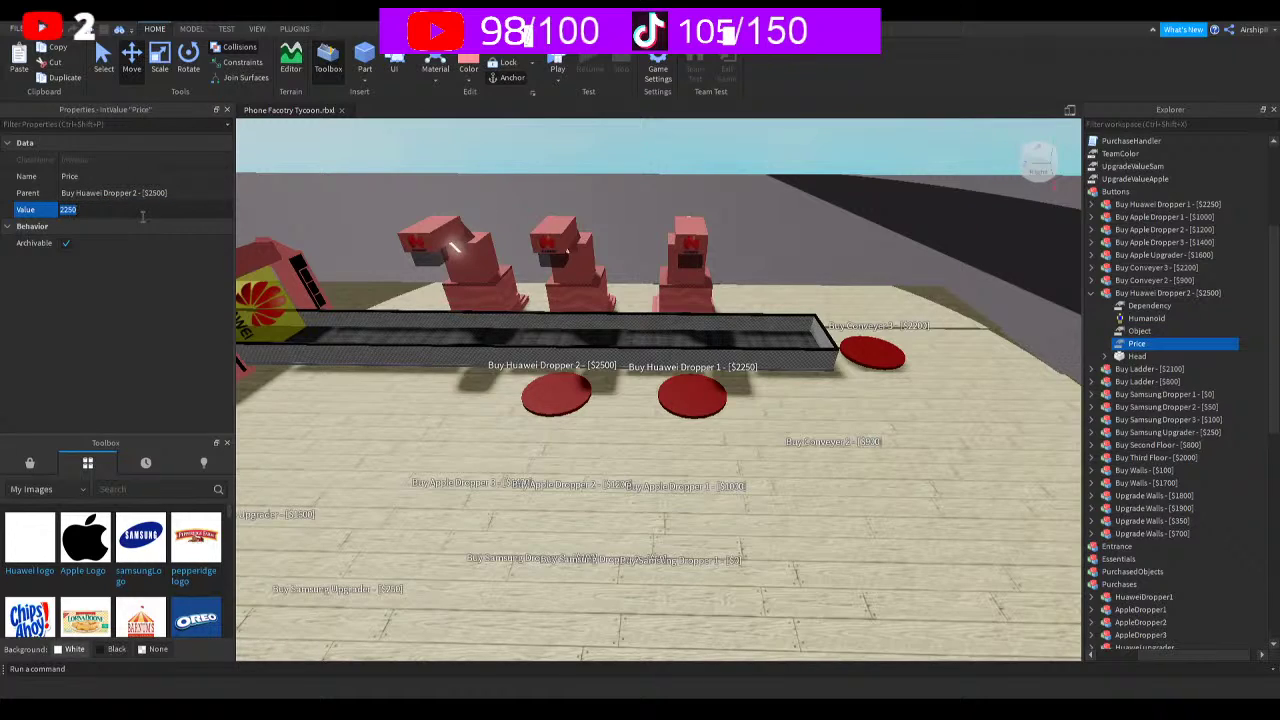
pyautogui.write('2500')
pyautogui.press('Return')
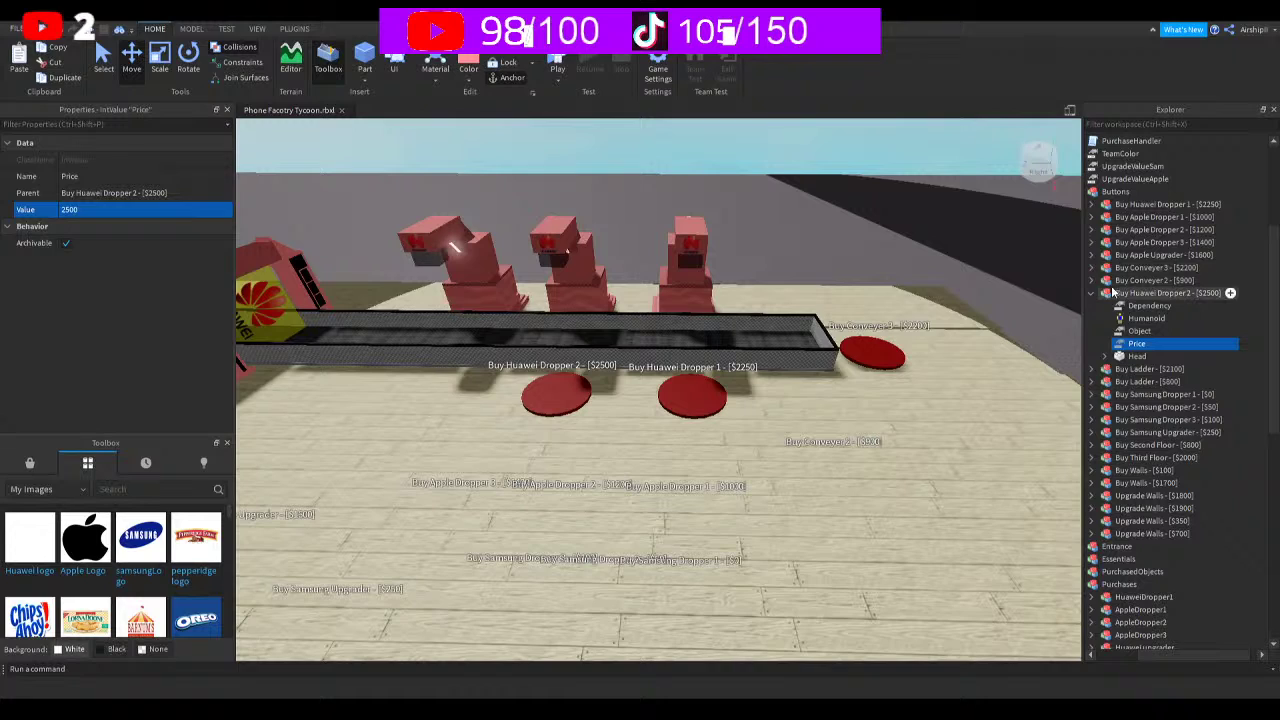
pyautogui.click(1092, 293)
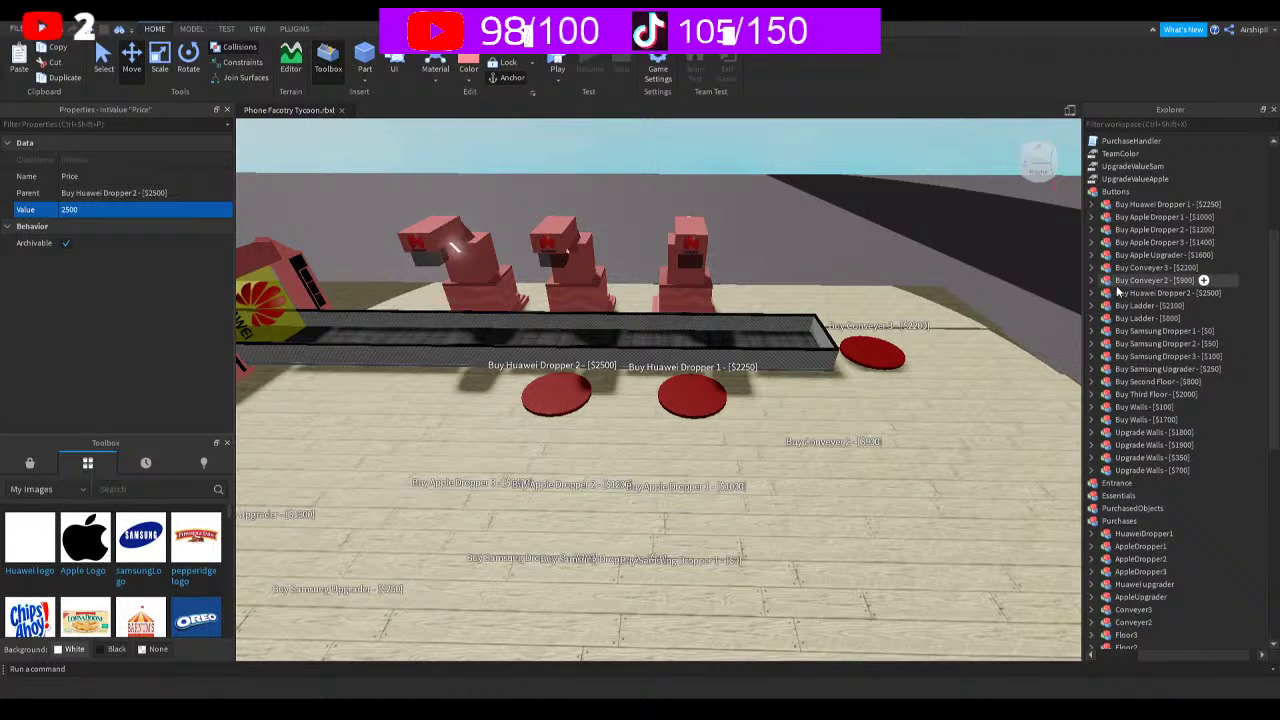
# Duplicate the Buy Huawei Dropper 2 button and place the copy in front of the Huawei dropper nearest the upgrader
pyautogui.click(1110, 292)
pyautogui.hotkey('ctrl', 'd')
pyautogui.moveTo(644, 394); pyautogui.dragTo(514, 393)
pyautogui.click(378, 310)
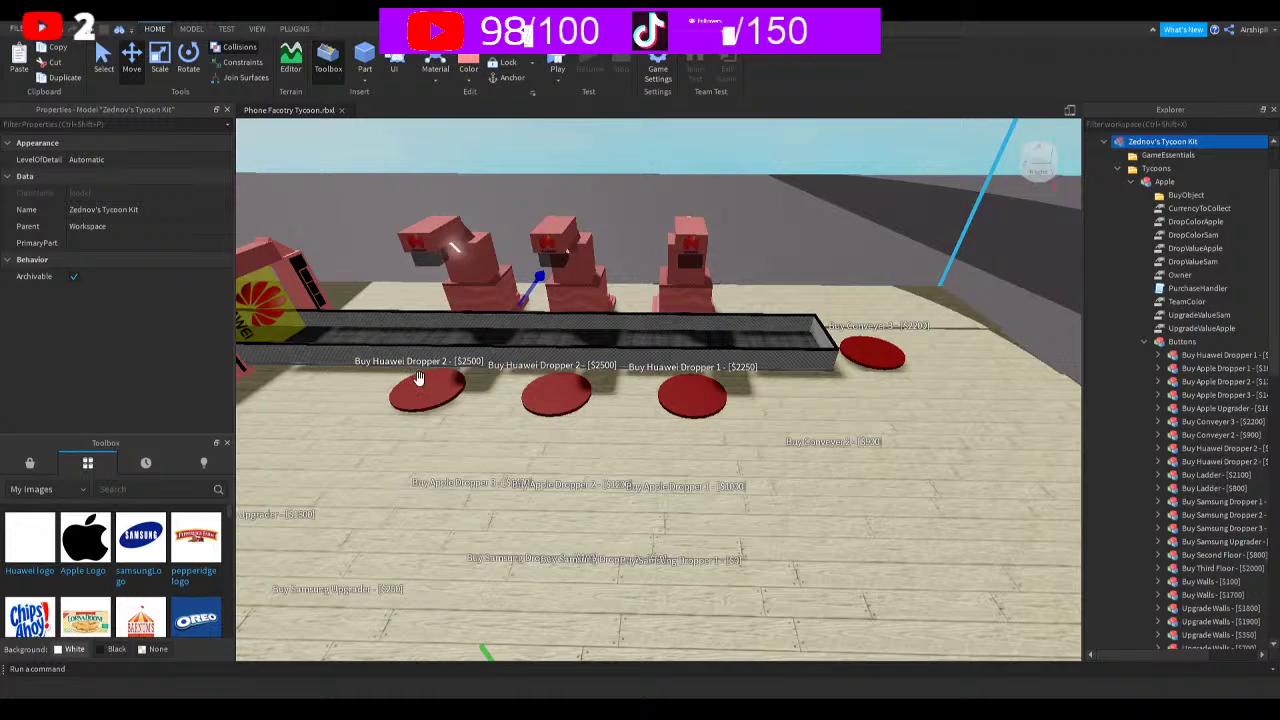
# Rename the button copy nearest the Huawei upgrader as Buy Huawei Dropper 3 - [$2750]
pyautogui.click(1210, 356)
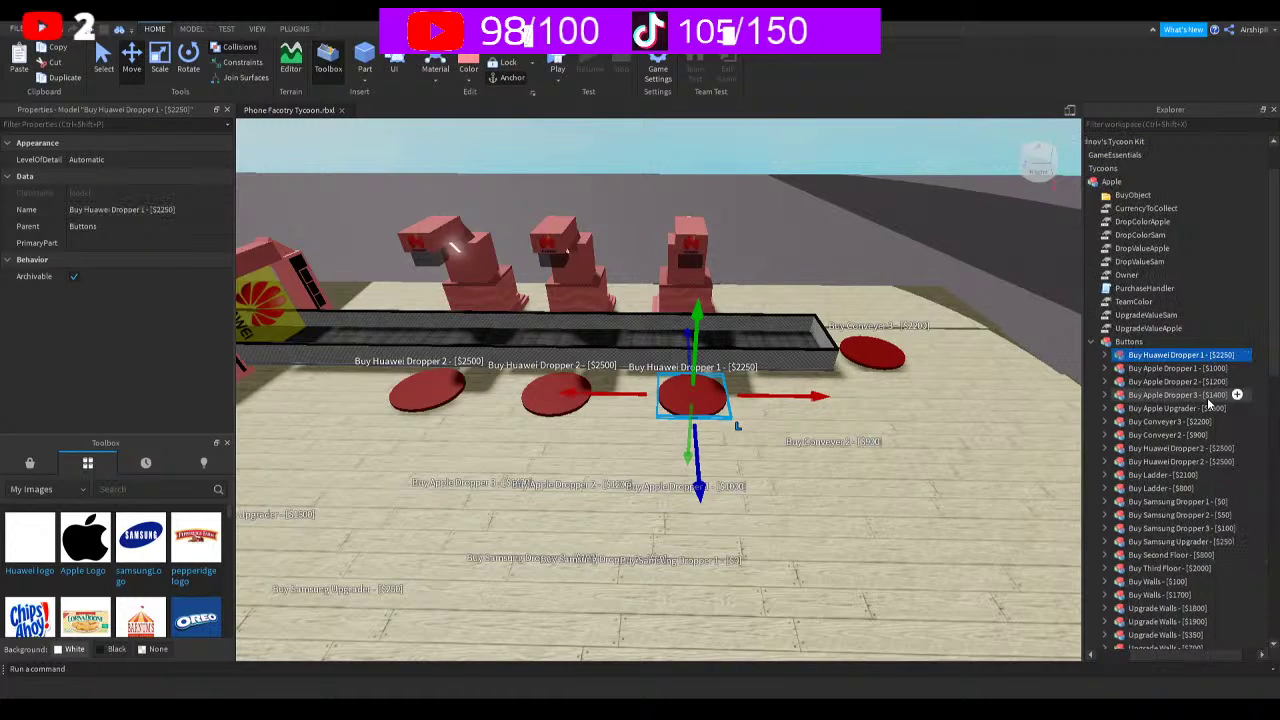
pyautogui.click(1170, 461)
pyautogui.click(1170, 449)
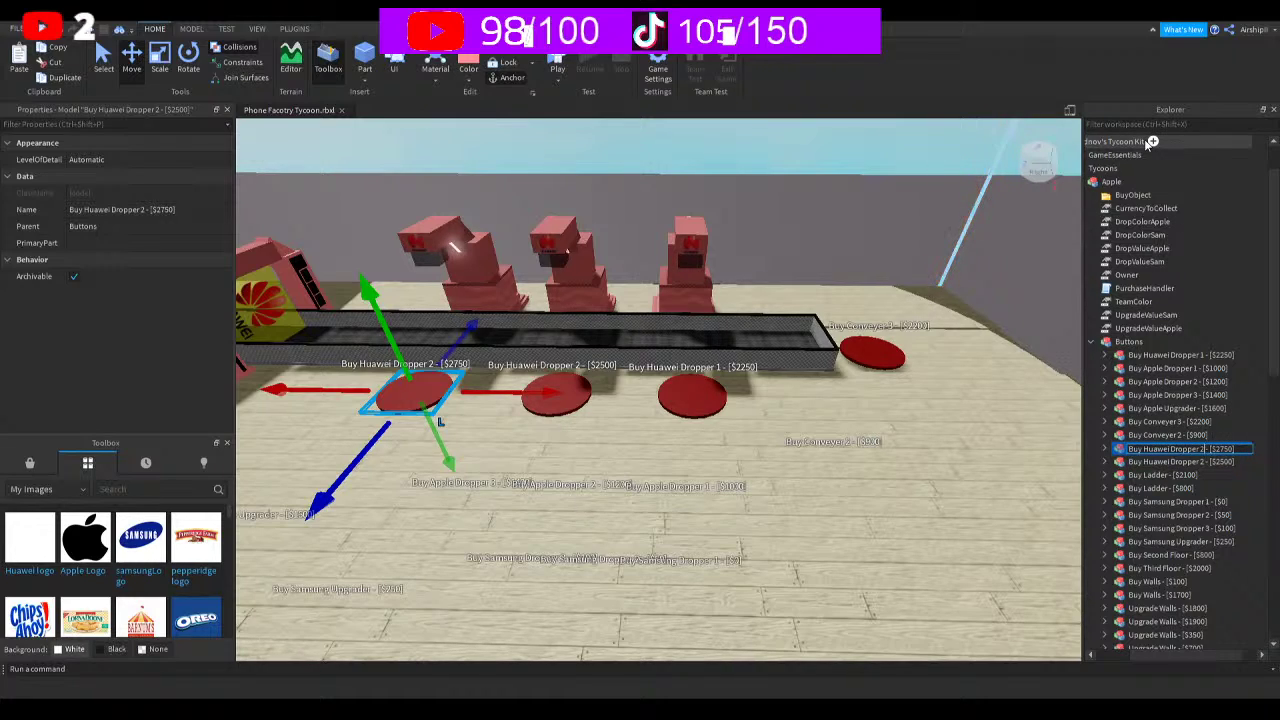
pyautogui.press('Return')
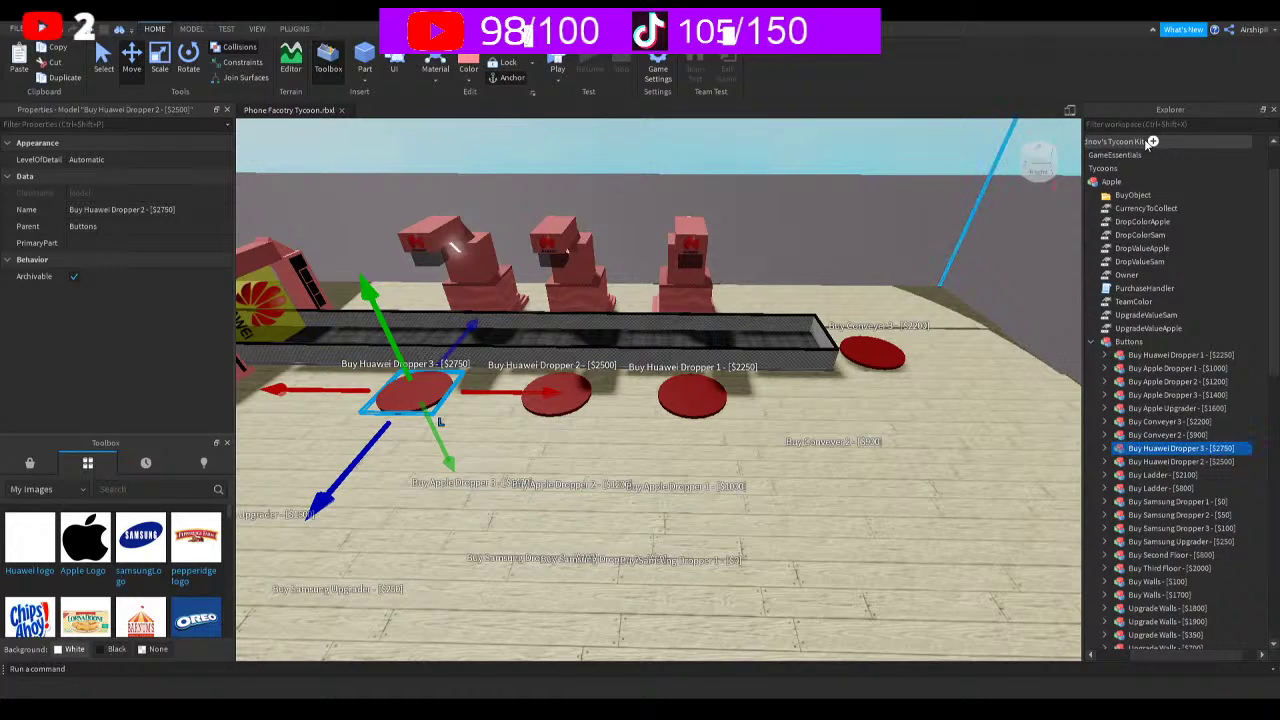
# Set the Dependency value of the Buy Huawei Dropper 3 button to HuaweiDropper2
pyautogui.click(1104, 448)
pyautogui.click(1136, 460)
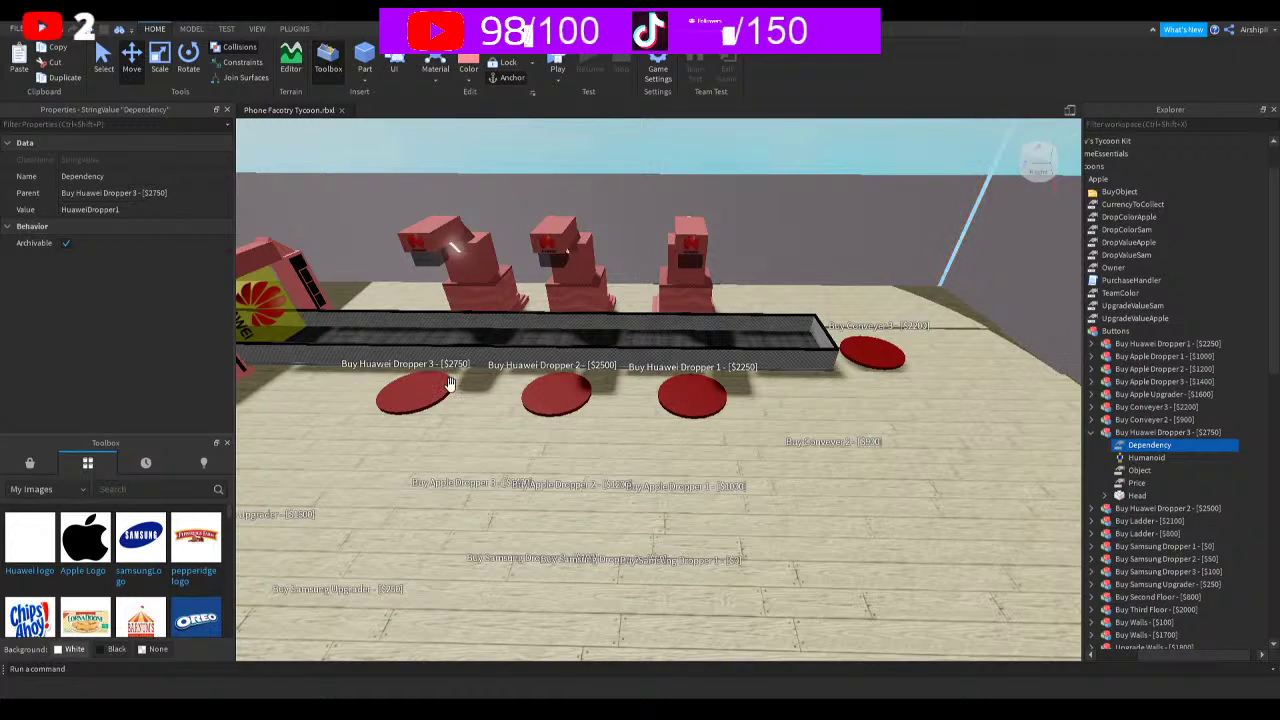
pyautogui.scroll(-5, 449, 384)
pyautogui.scroll(4, 459, 389)
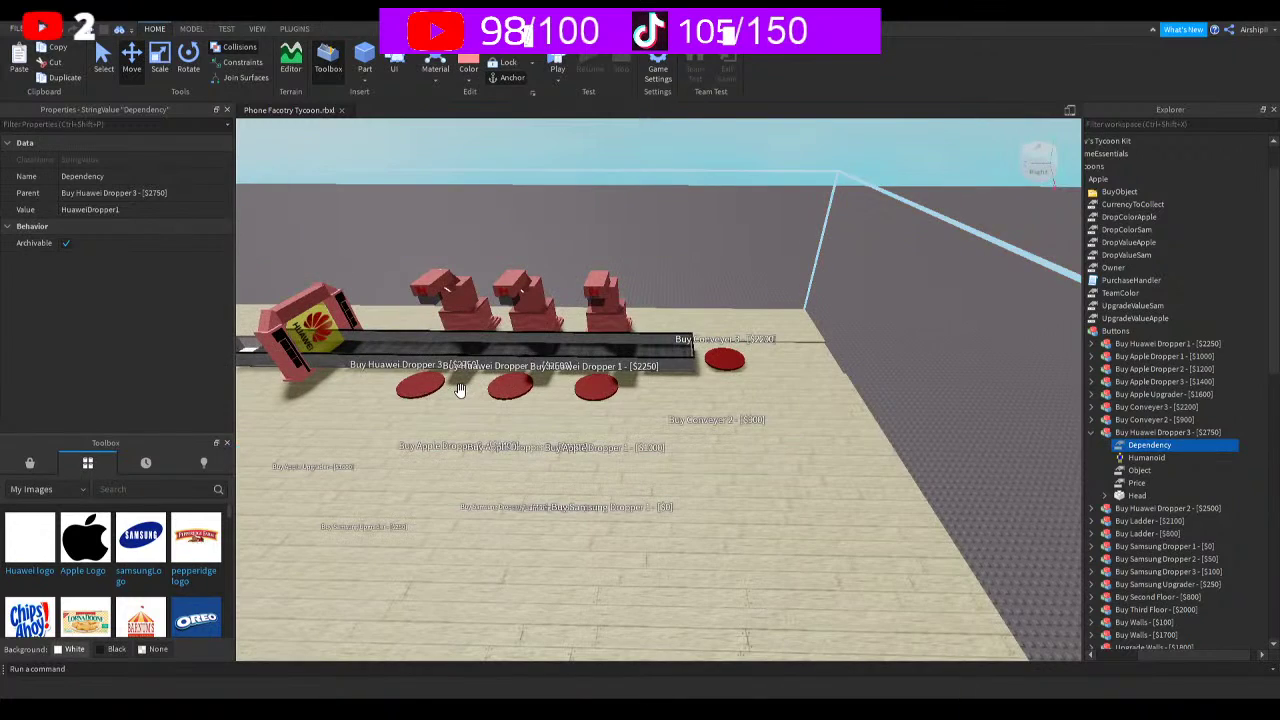
pyautogui.scroll(5, 459, 389)
pyautogui.scroll(-4, 580, 428)
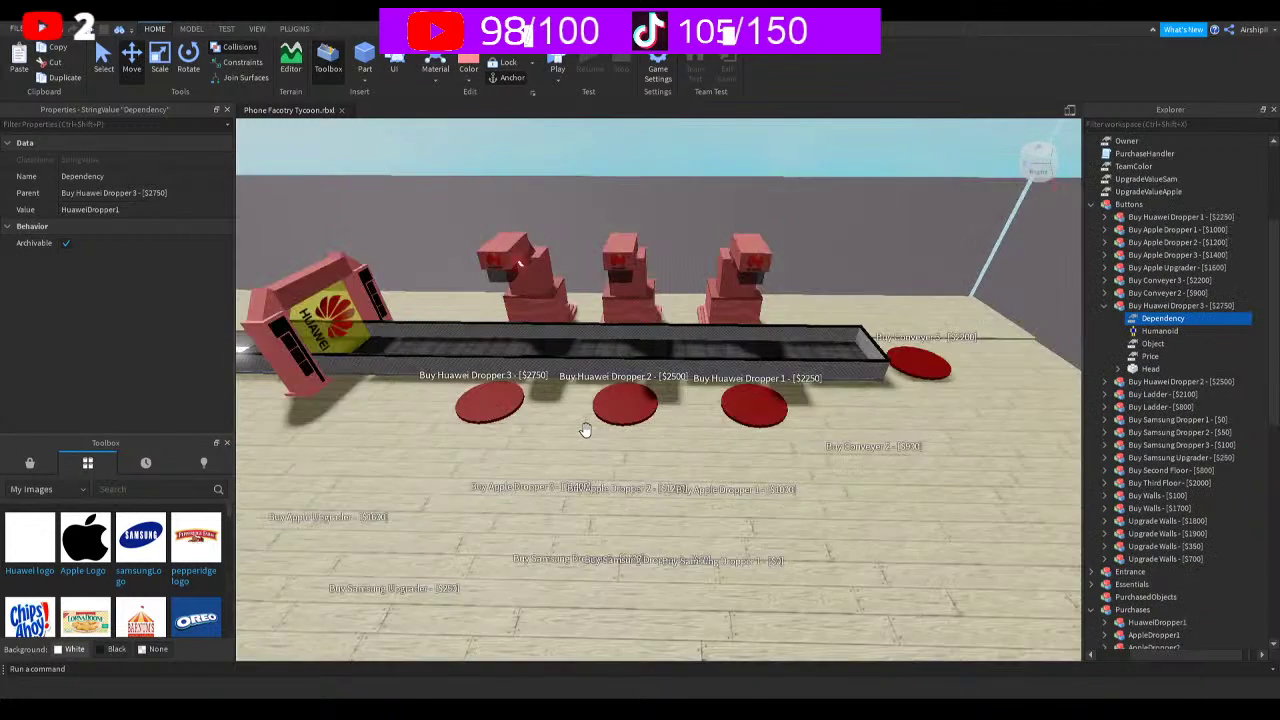
pyautogui.scroll(-3, 585, 430)
pyautogui.scroll(-1, 1170, 330)
pyautogui.click(1160, 318)
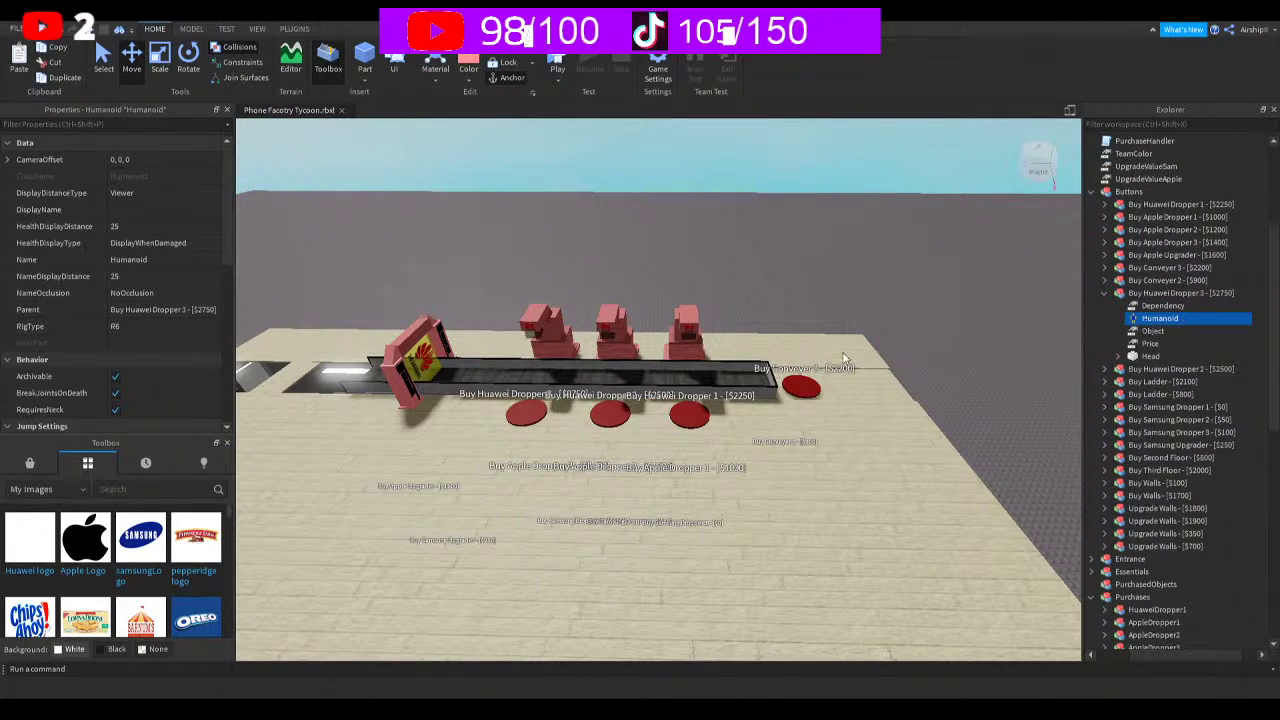
pyautogui.moveTo(843, 358); pyautogui.dragTo(920, 360, button='middle')
pyautogui.click(1160, 305)
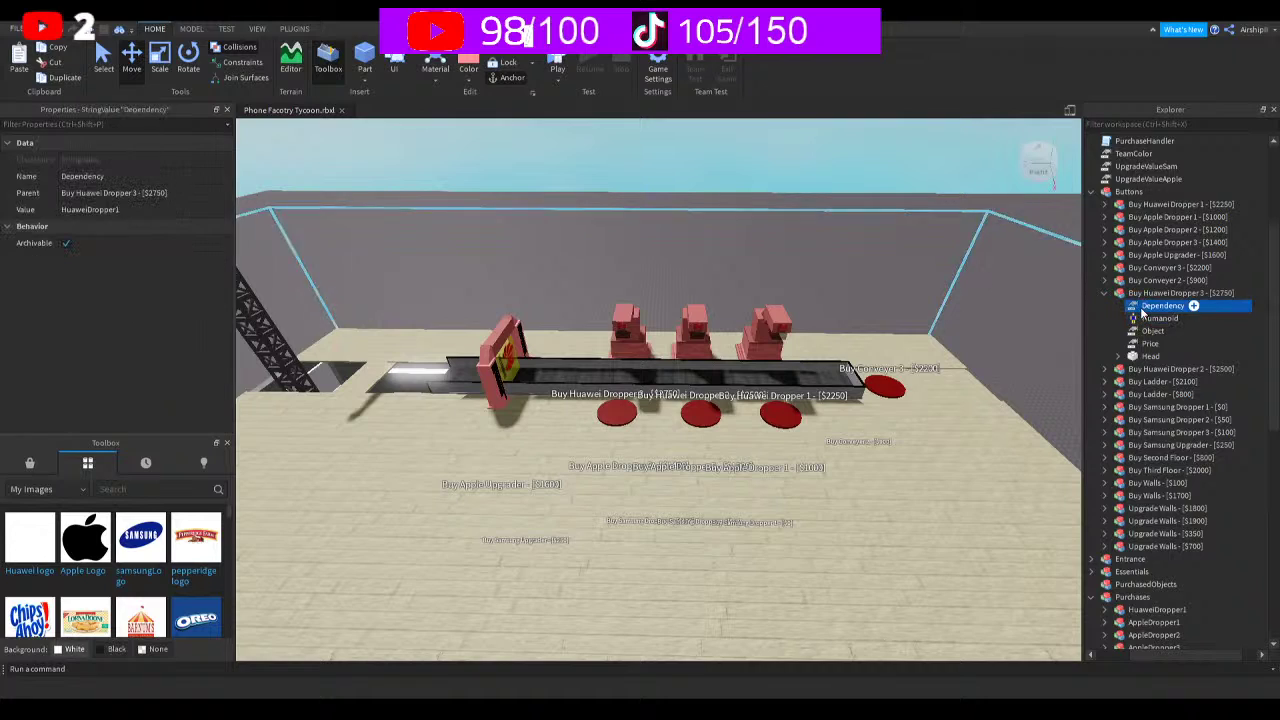
pyautogui.click(190, 215)
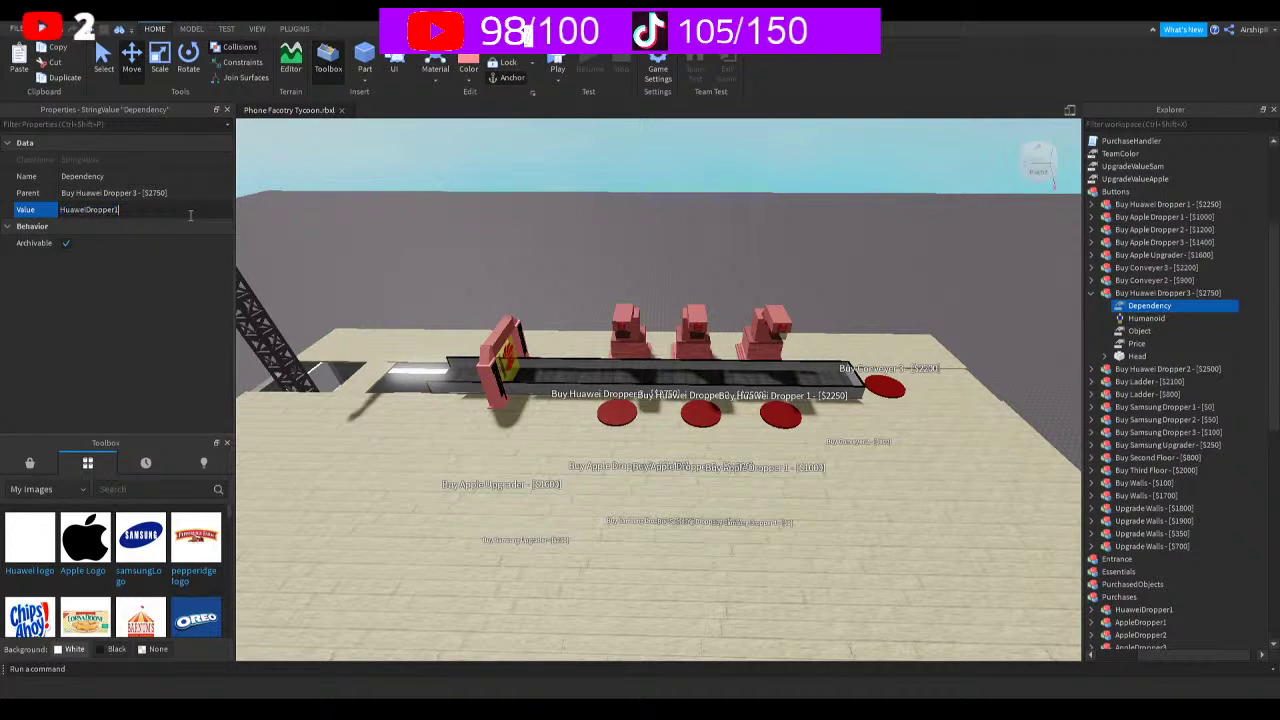
pyautogui.press('BackSpace')
pyautogui.write('2')
pyautogui.press('Return')
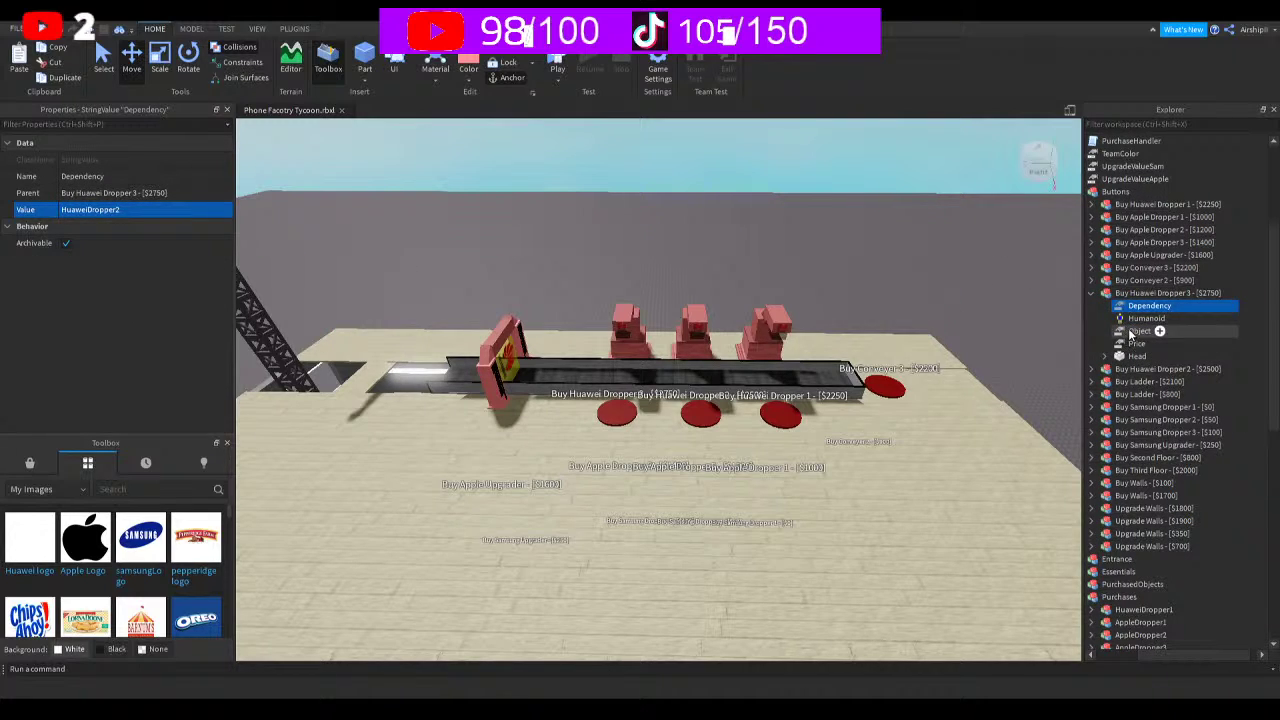
# Set the Object value of the Buy Huawei Dropper 3 button to HuaweiDropper3
pyautogui.click(1138, 331)
pyautogui.click(185, 210)
pyautogui.press('BackSpace')
pyautogui.write('3')
pyautogui.press('Return')
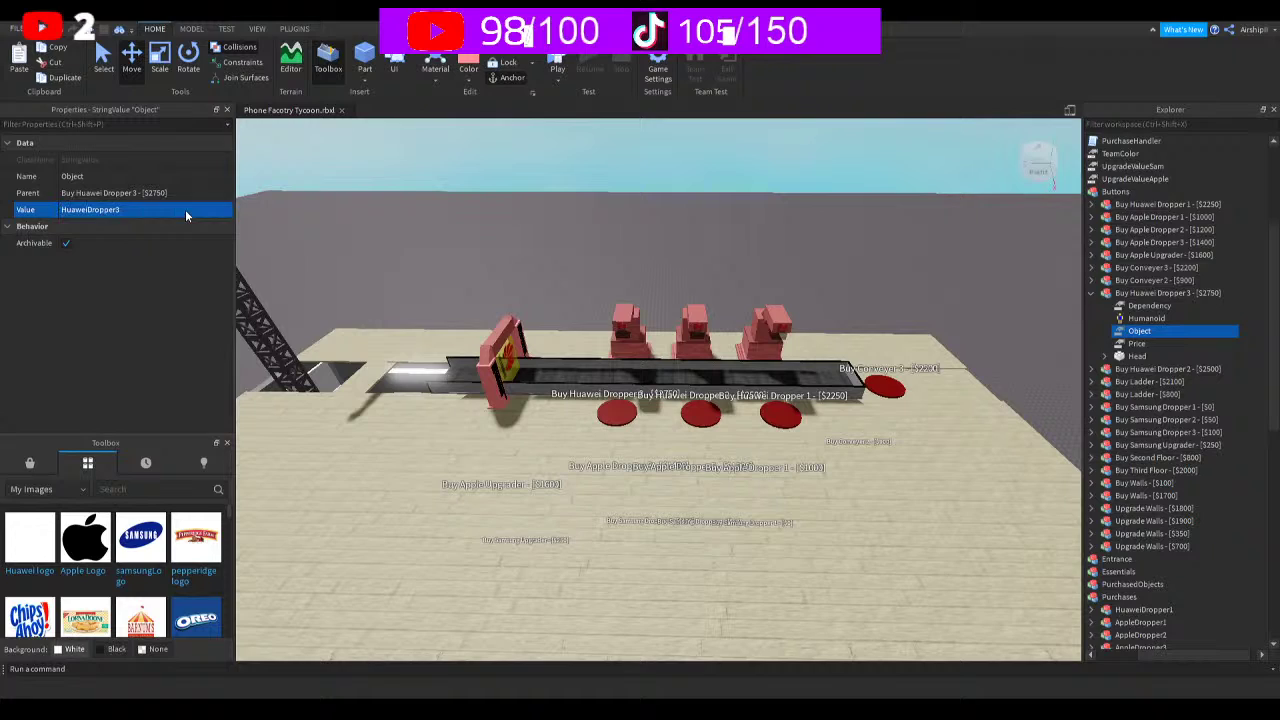
# Set the Price value of the Buy Huawei Dropper 3 button to 2750 and save the file
pyautogui.click(1137, 343)
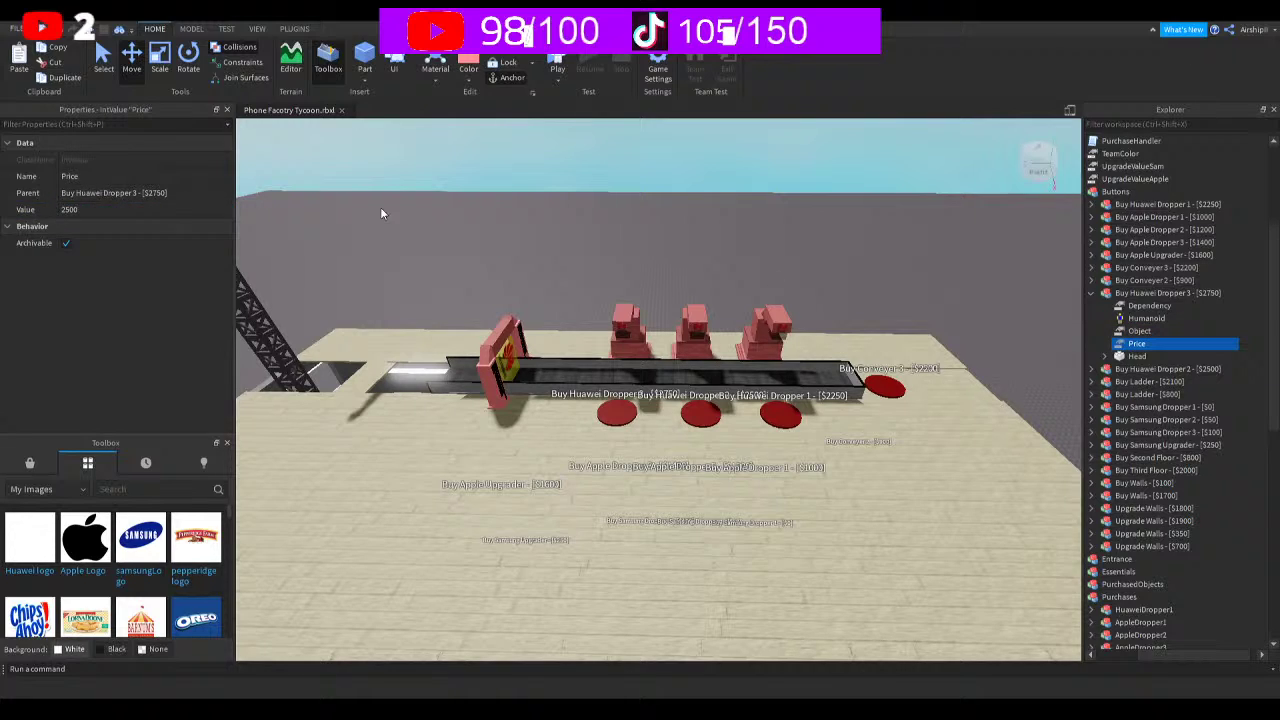
pyautogui.click(154, 208)
pyautogui.write('2750')
pyautogui.press('Return')
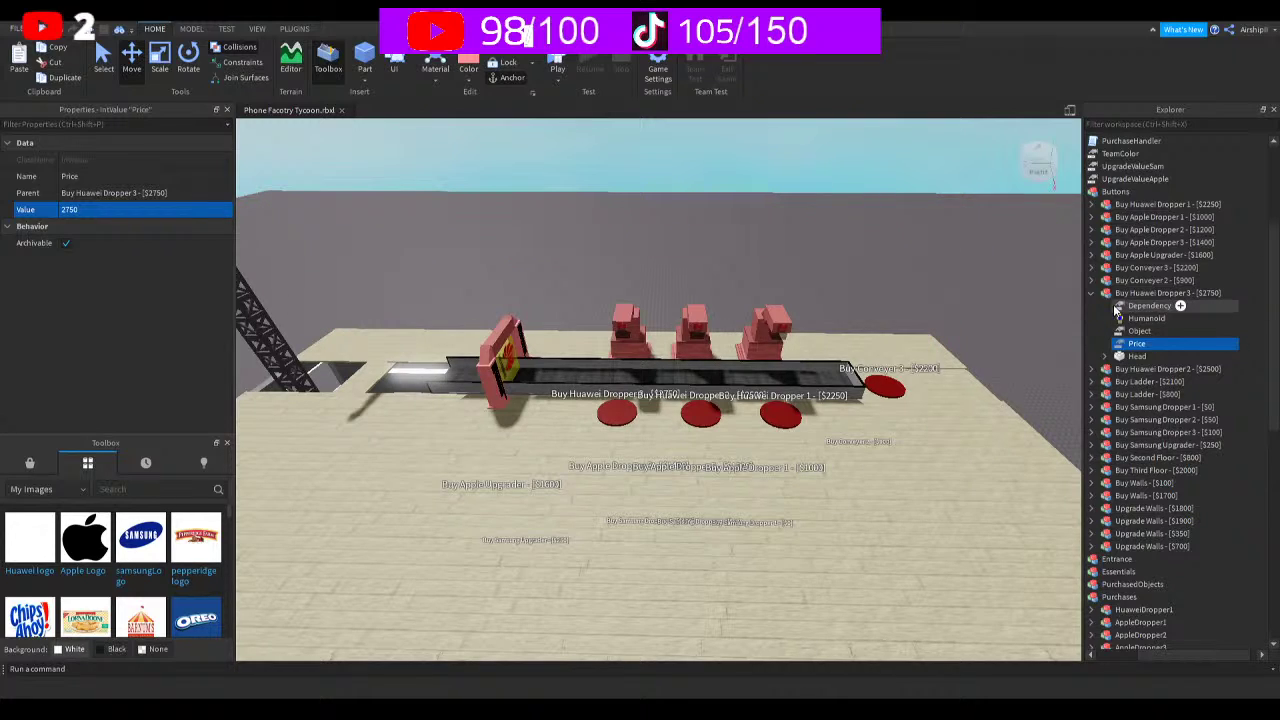
pyautogui.doubleClick(1200, 292)
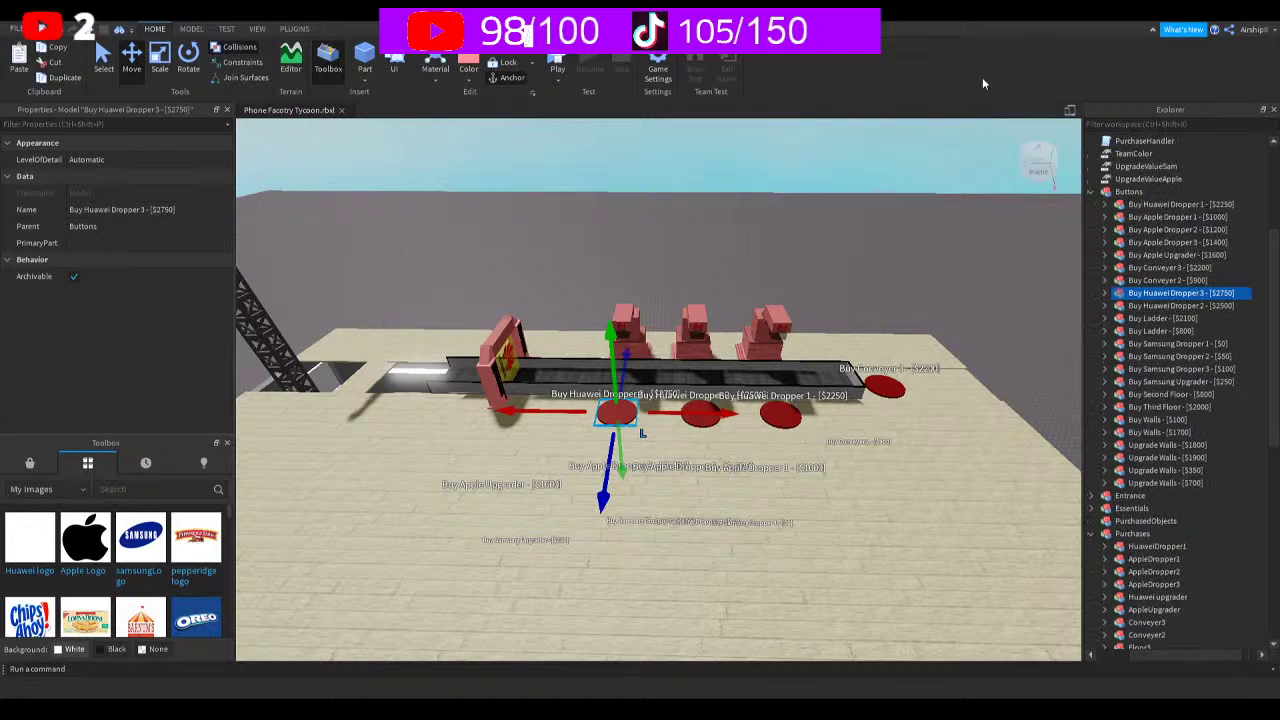
pyautogui.hotkey('ctrl', 's')
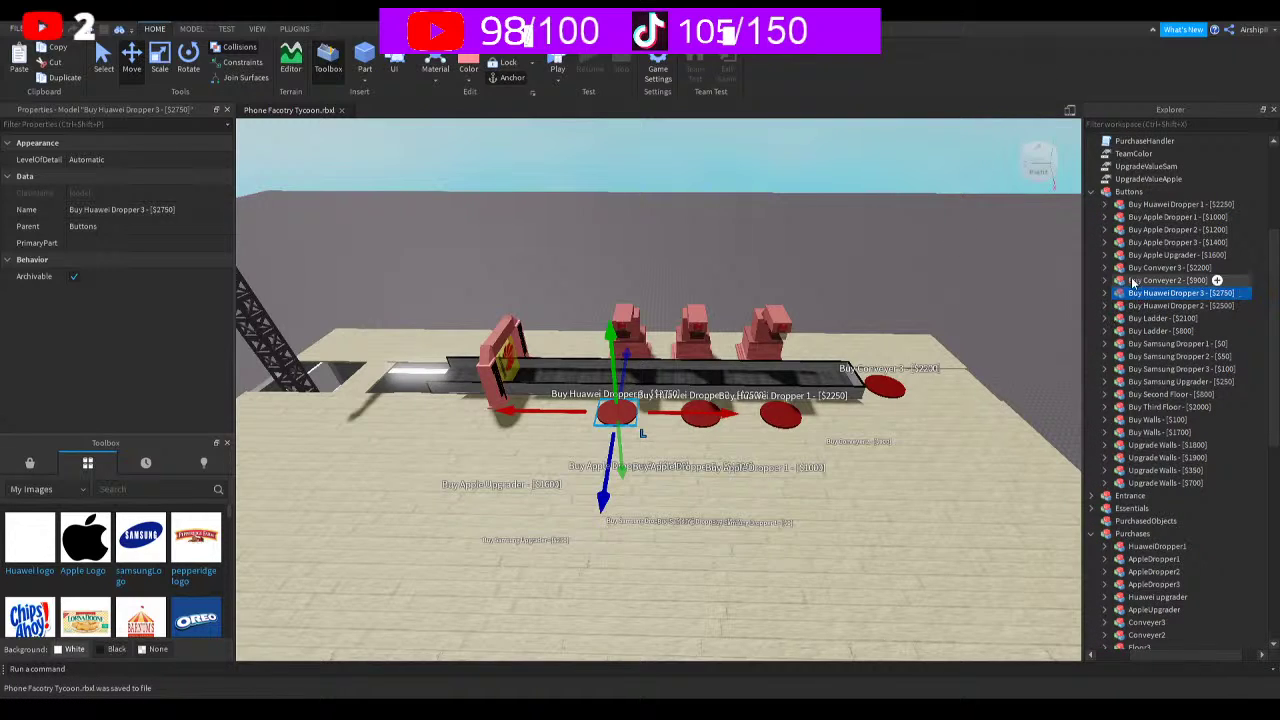
# Duplicate the Buy Huawei Dropper 3 button and place the copy in front of the Huawei upgrader
pyautogui.hotkey('ctrl', 'd')
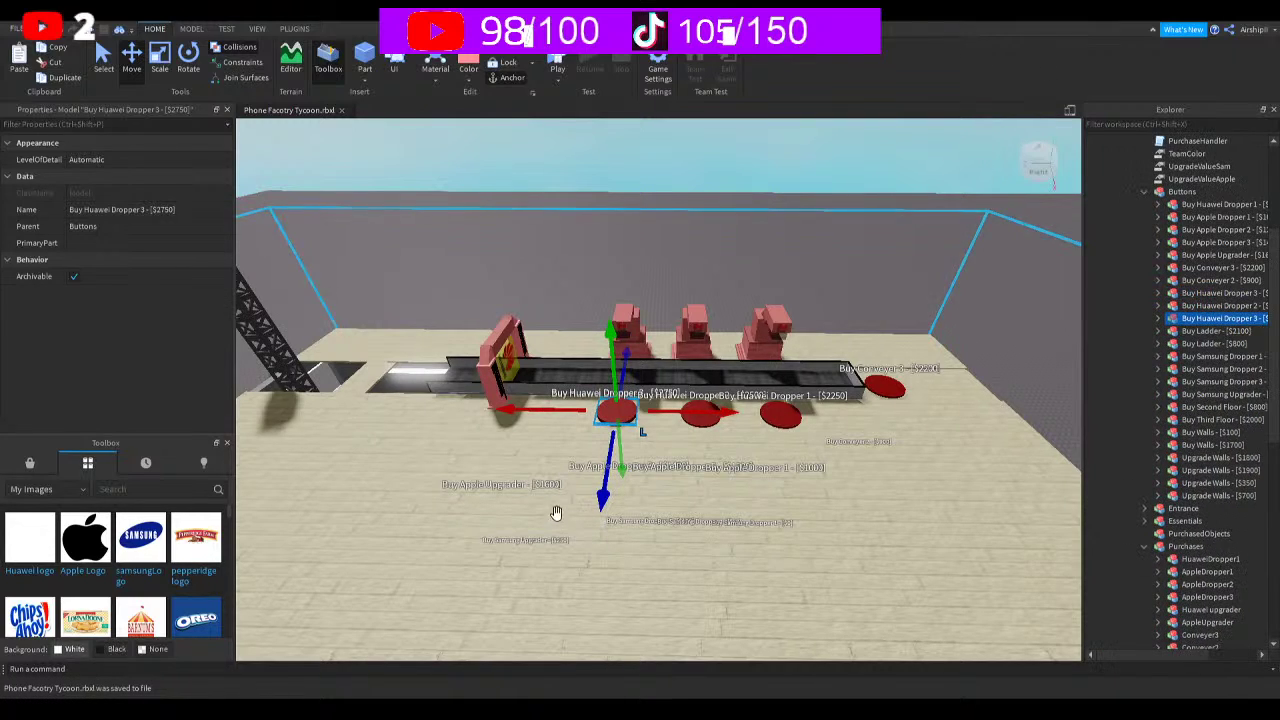
pyautogui.moveTo(594, 506); pyautogui.dragTo(598, 525)
pyautogui.moveTo(705, 435); pyautogui.dragTo(578, 428)
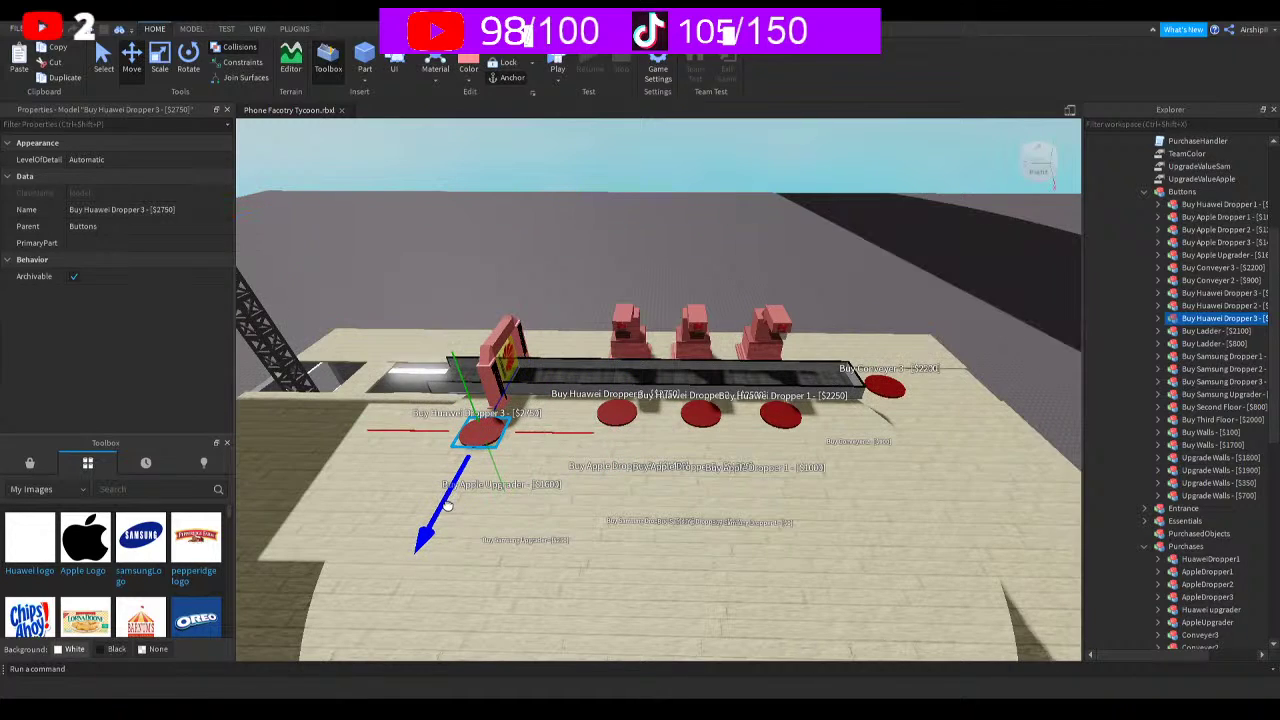
pyautogui.moveTo(455, 370); pyautogui.dragTo(455, 360)
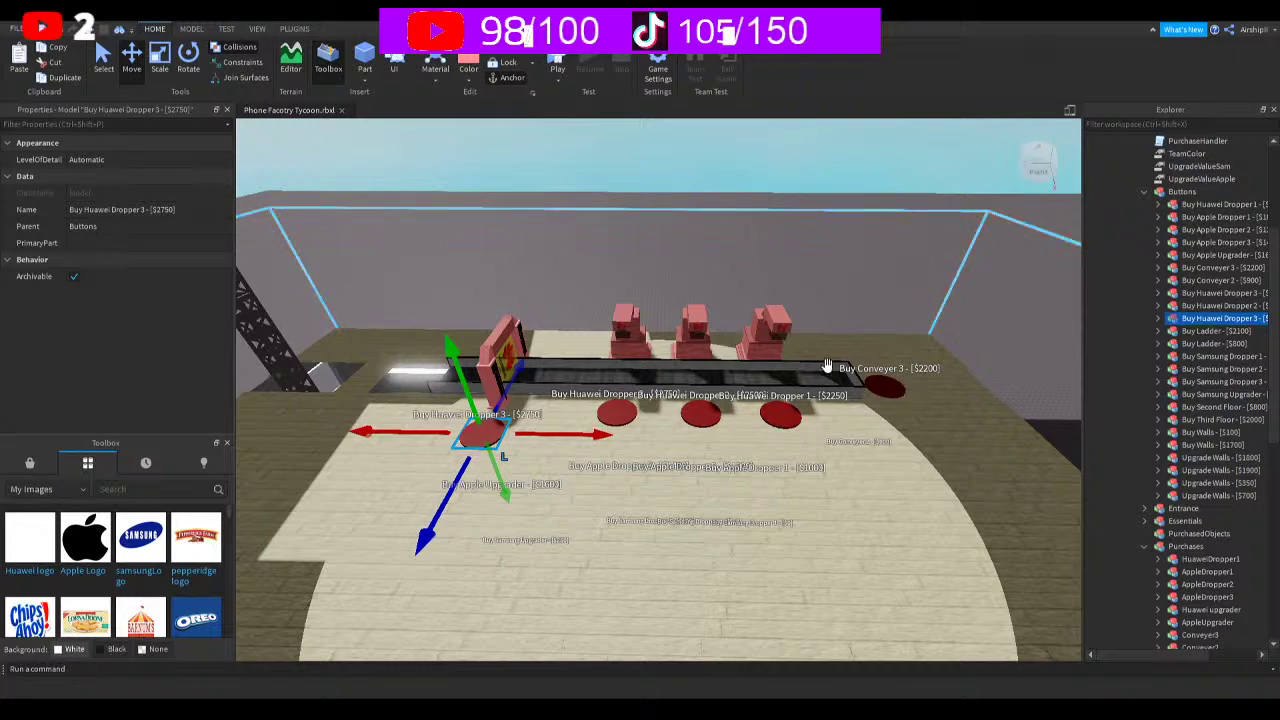
# Rename the button copy in front of the Huawei upgrader as Buy Huawei Upgrader - [$3000]
pyautogui.hscroll(2, 1185, 380)
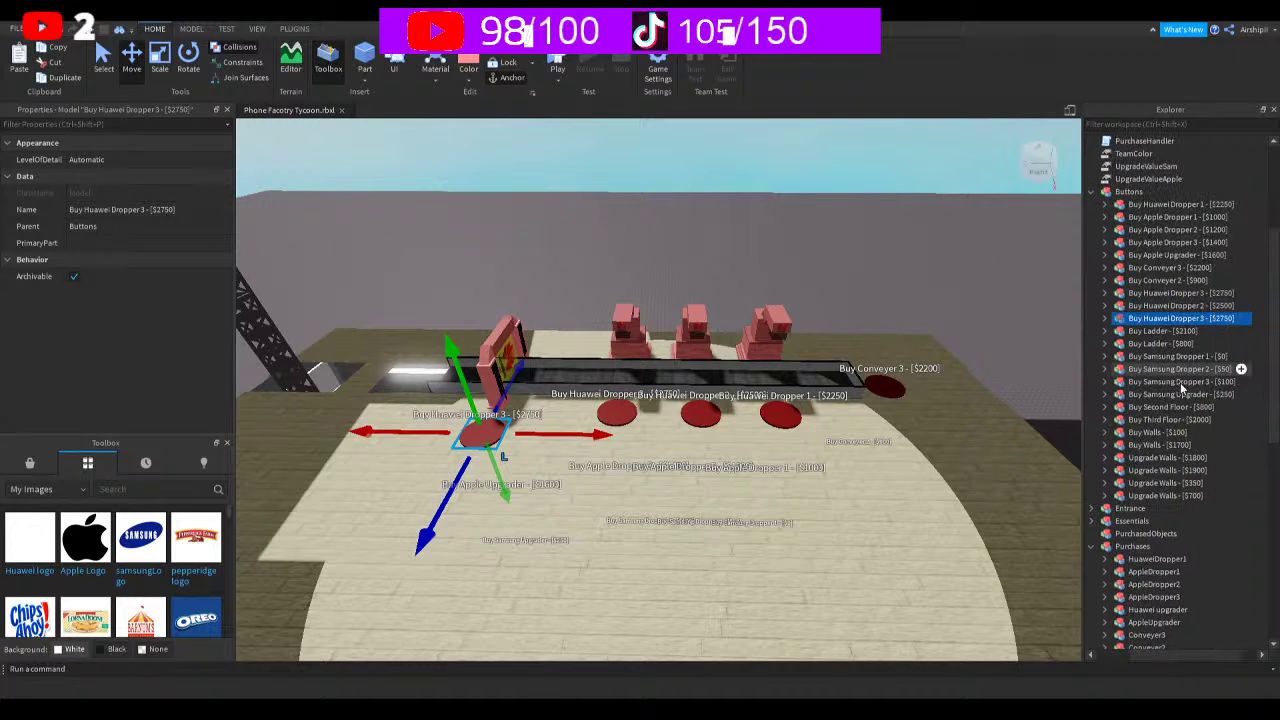
pyautogui.press('F2')
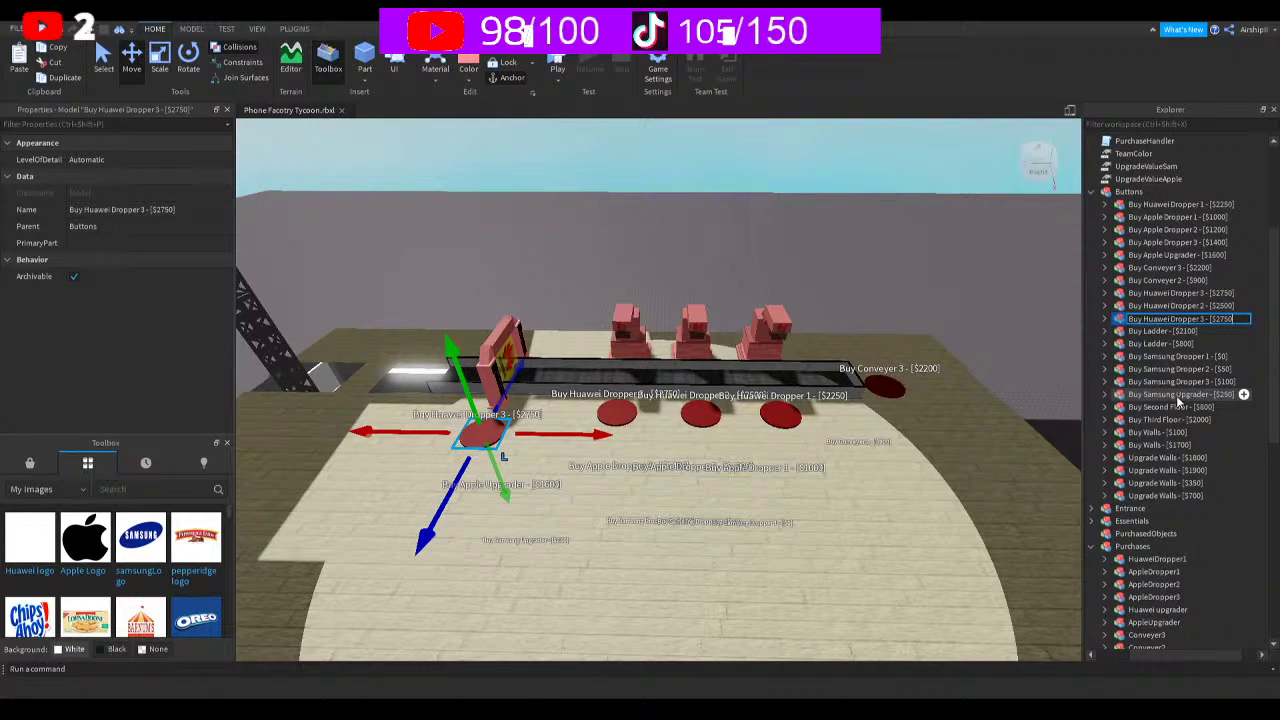
pyautogui.press('BackSpace')
pyautogui.press('BackSpace')
pyautogui.press('BackSpace')
pyautogui.press('BackSpace')
pyautogui.press('BackSpace')
pyautogui.press('BackSpace')
pyautogui.press('BackSpace')
pyautogui.press('BackSpace')
pyautogui.write('Upgrader - [$3000]')
pyautogui.press('Return')
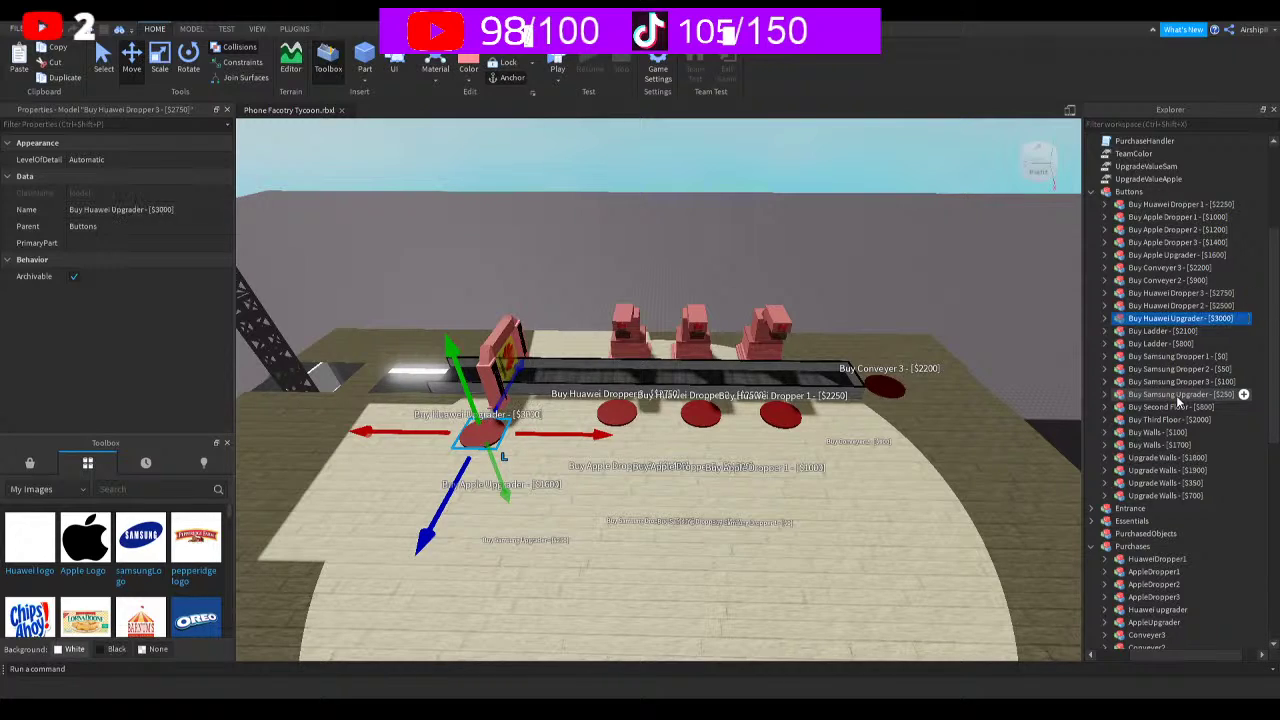
# Set the Dependency value of the Buy Huawei Upgrader button to HuaweiDropper3
pyautogui.click(1105, 318)
pyautogui.click(1152, 331)
pyautogui.click(152, 210)
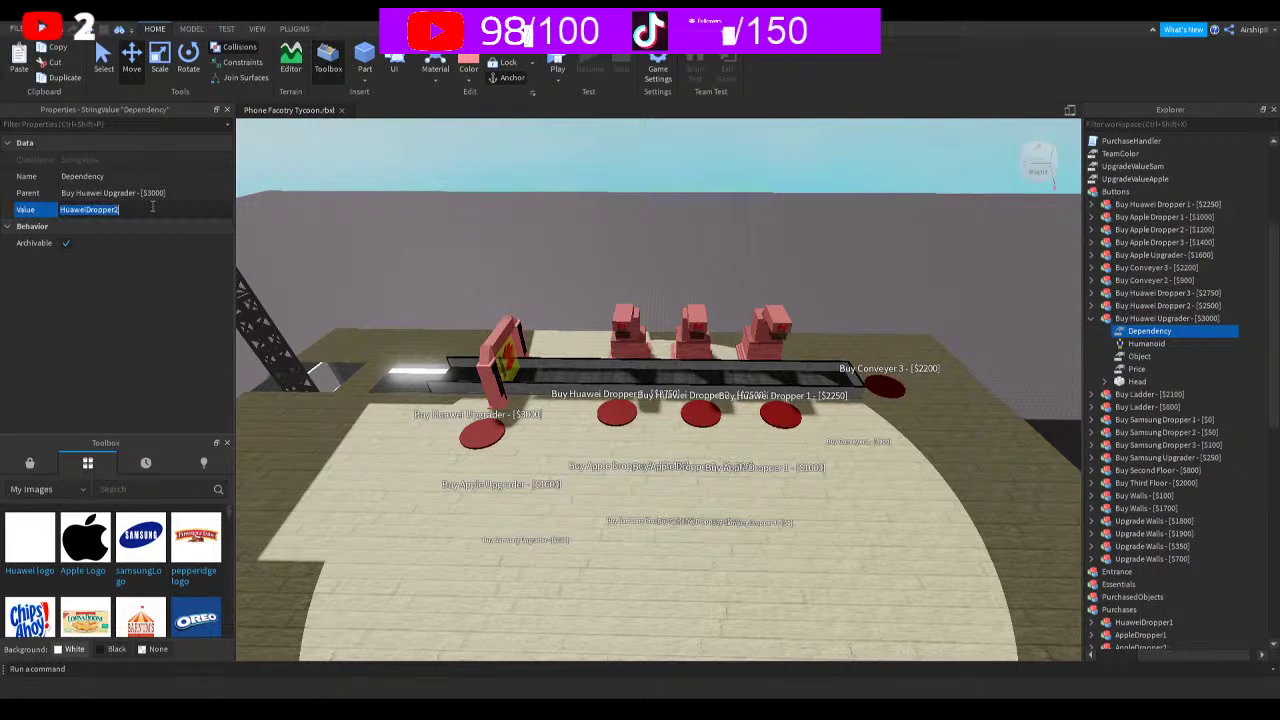
pyautogui.press('BackSpace')
pyautogui.write('3')
pyautogui.press('Return')
# Set the Buy Huawei Upgrader button's Object value to HuaweiUpgrader and its Price to 3000
pyautogui.click(1139, 356)
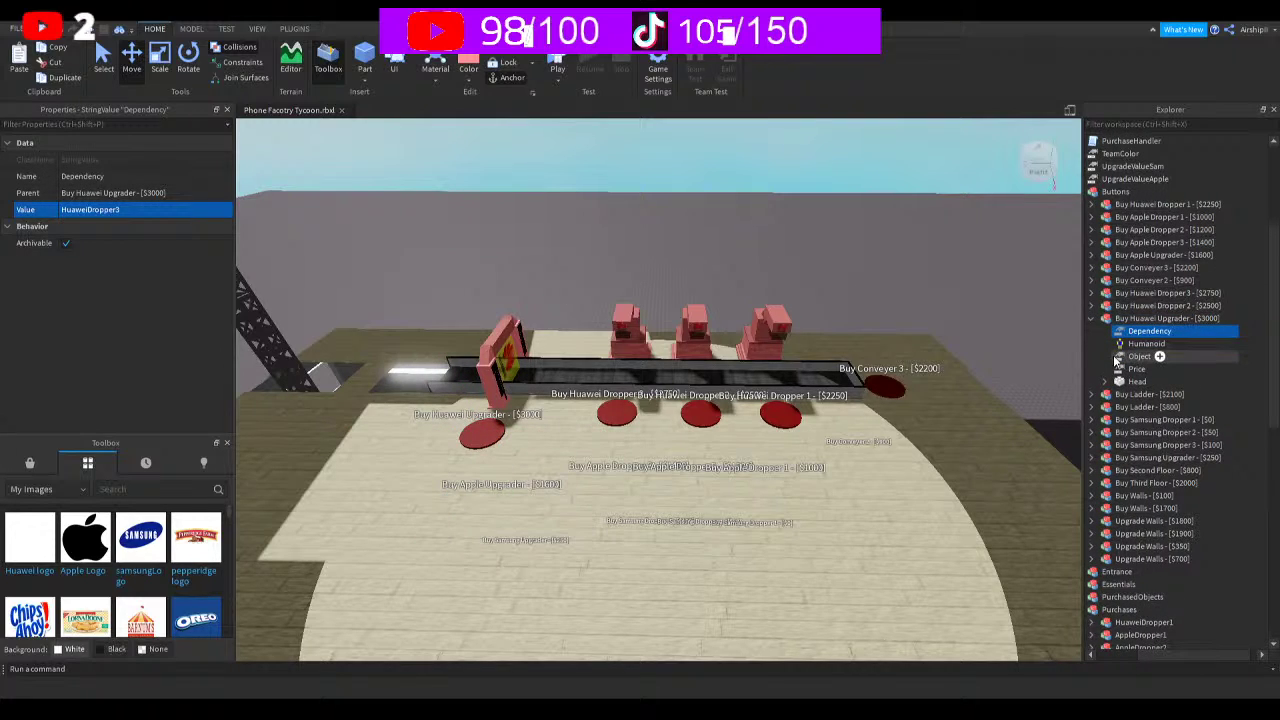
pyautogui.click(207, 212)
pyautogui.click(207, 215)
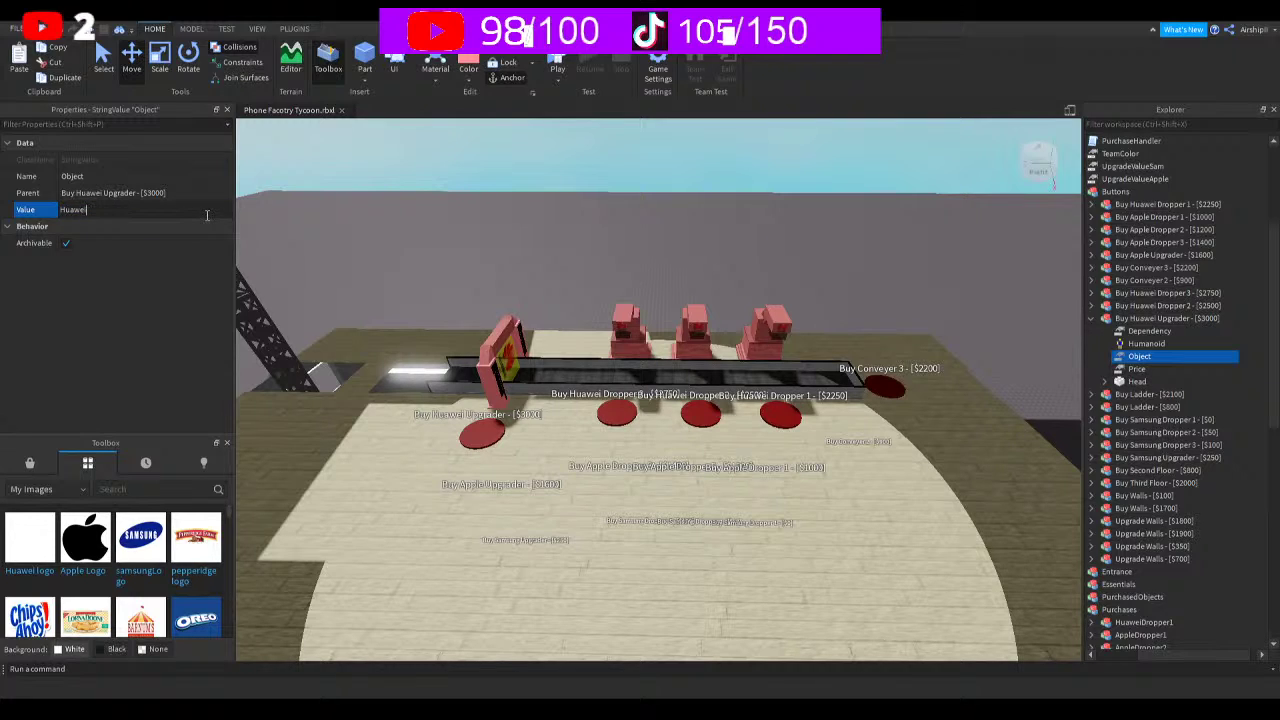
pyautogui.press('Return')
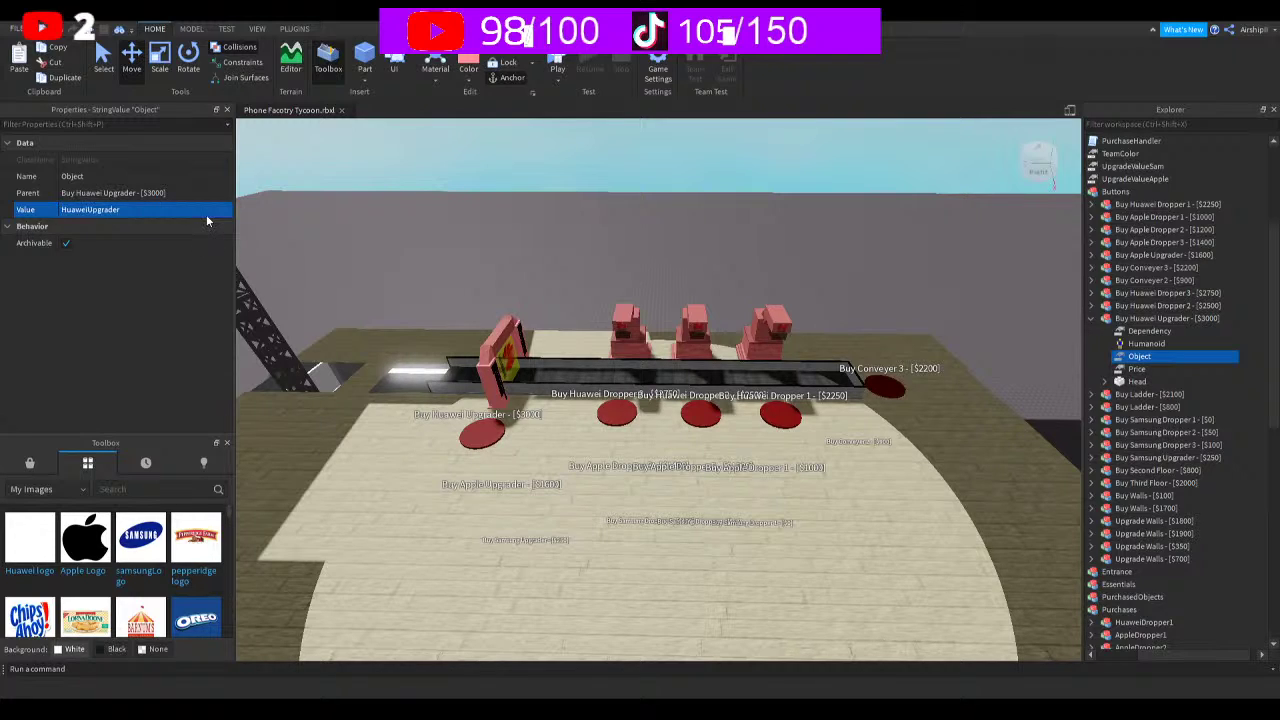
pyautogui.scroll(-5, 660, 300)
pyautogui.click(1137, 369)
pyautogui.click(119, 205)
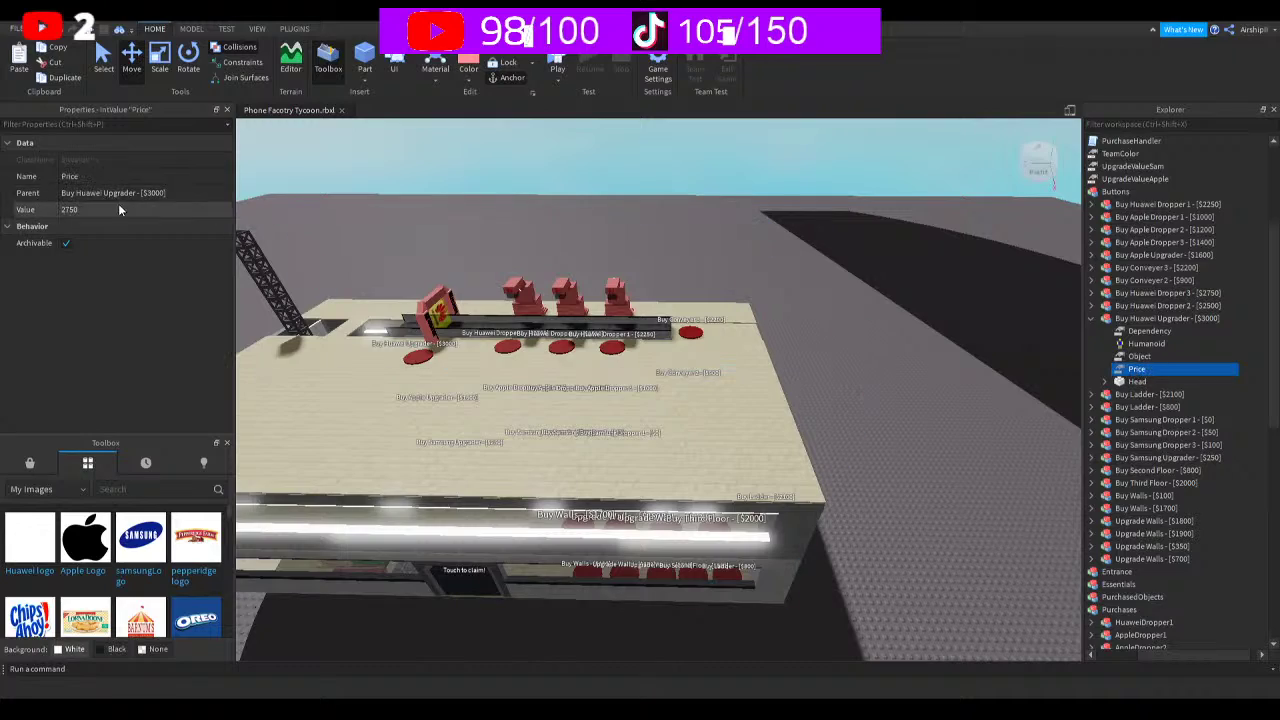
pyautogui.write('3000')
pyautogui.press('Return')
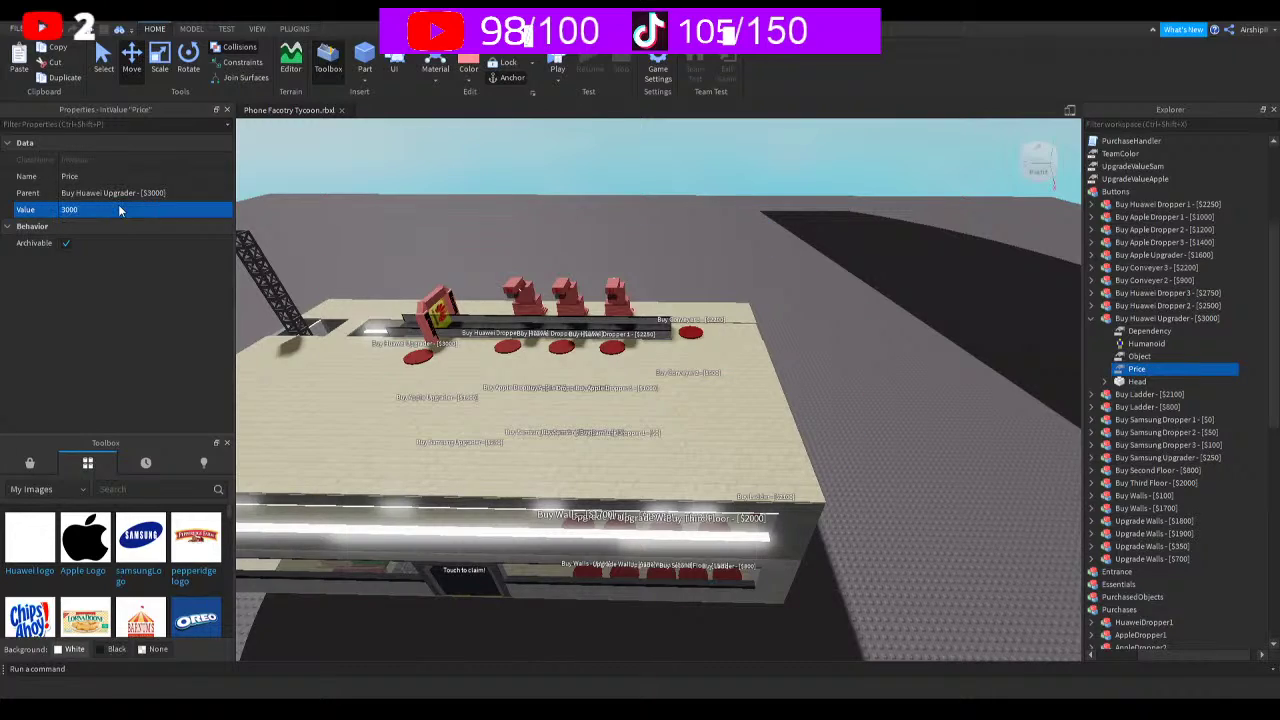
pyautogui.scroll(3, 531, 371)
pyautogui.scroll(-5, 536, 372)
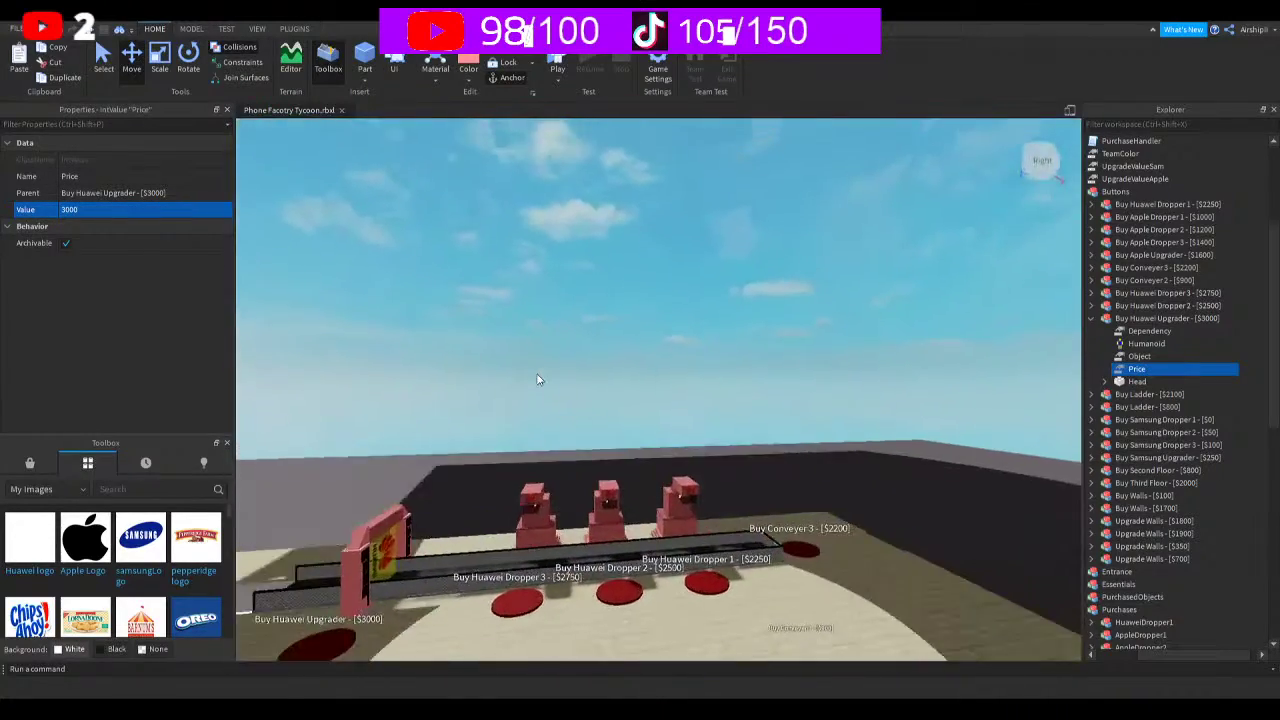
pyautogui.scroll(6, 536, 372)
pyautogui.scroll(-4, 536, 372)
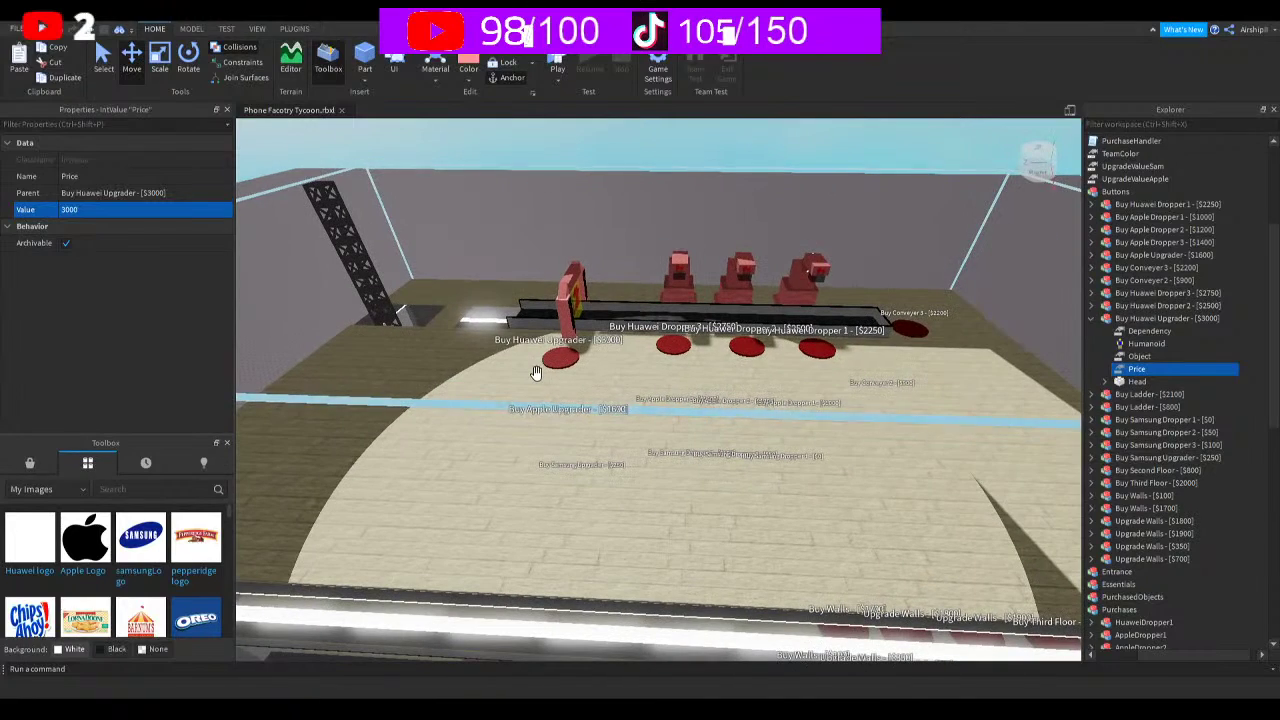
pyautogui.scroll(4, 536, 372)
pyautogui.scroll(-4, 536, 372)
pyautogui.scroll(4, 536, 372)
pyautogui.scroll(-4, 536, 372)
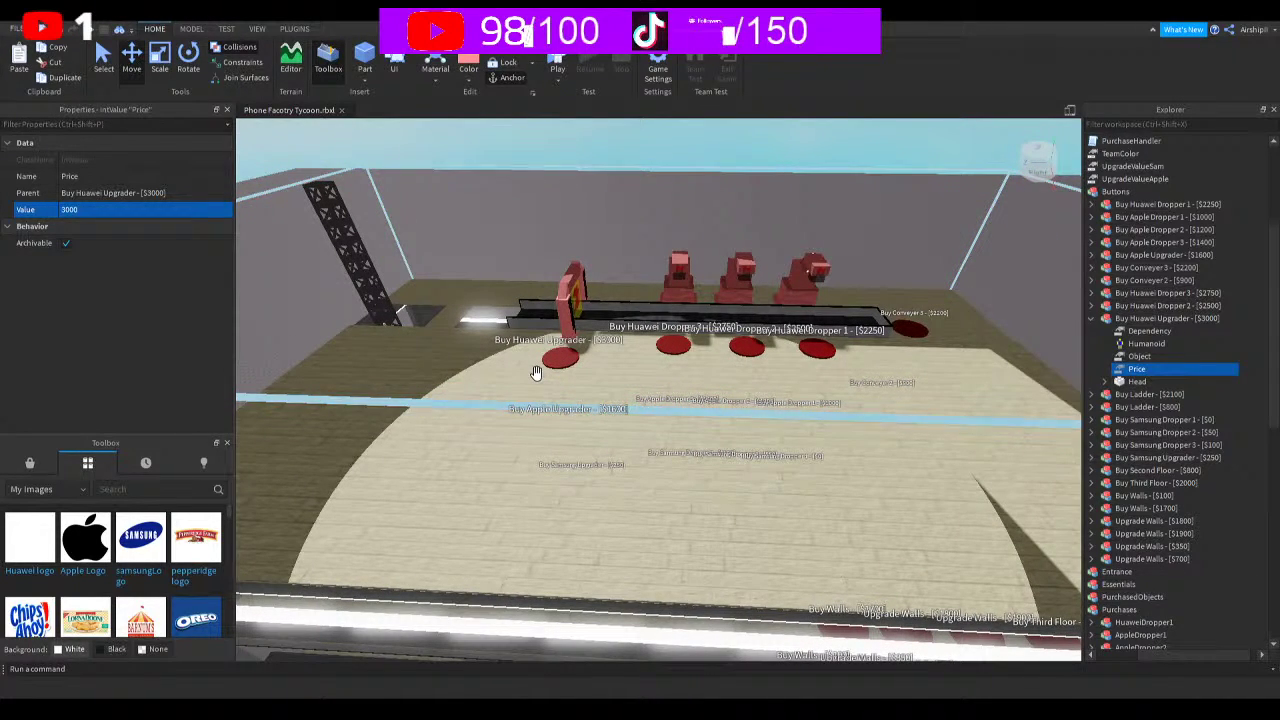
pyautogui.scroll(4, 536, 372)
pyautogui.scroll(-4, 536, 372)
pyautogui.scroll(4, 536, 372)
pyautogui.scroll(-4, 536, 372)
pyautogui.scroll(4, 536, 372)
pyautogui.scroll(-4, 536, 372)
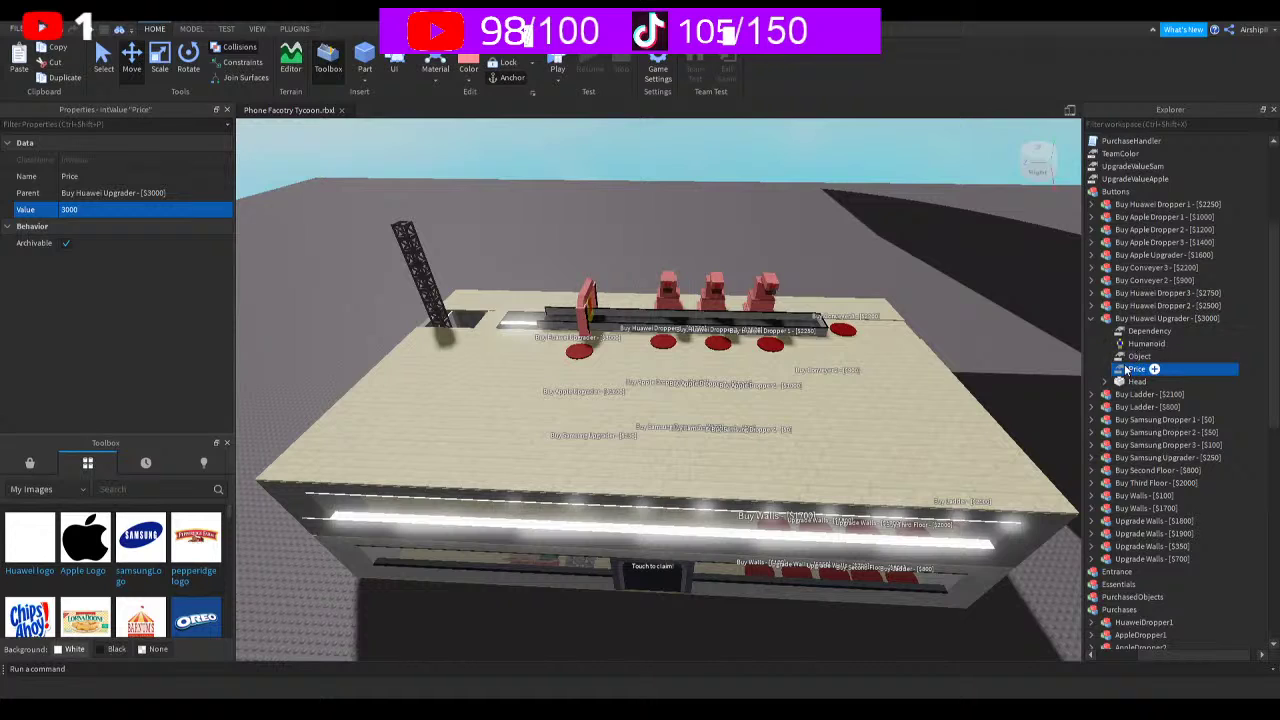
# Duplicate the Wall4, Wall5 and Wall6 models in Purchases and raise the copies onto the third floor
pyautogui.click(1092, 318)
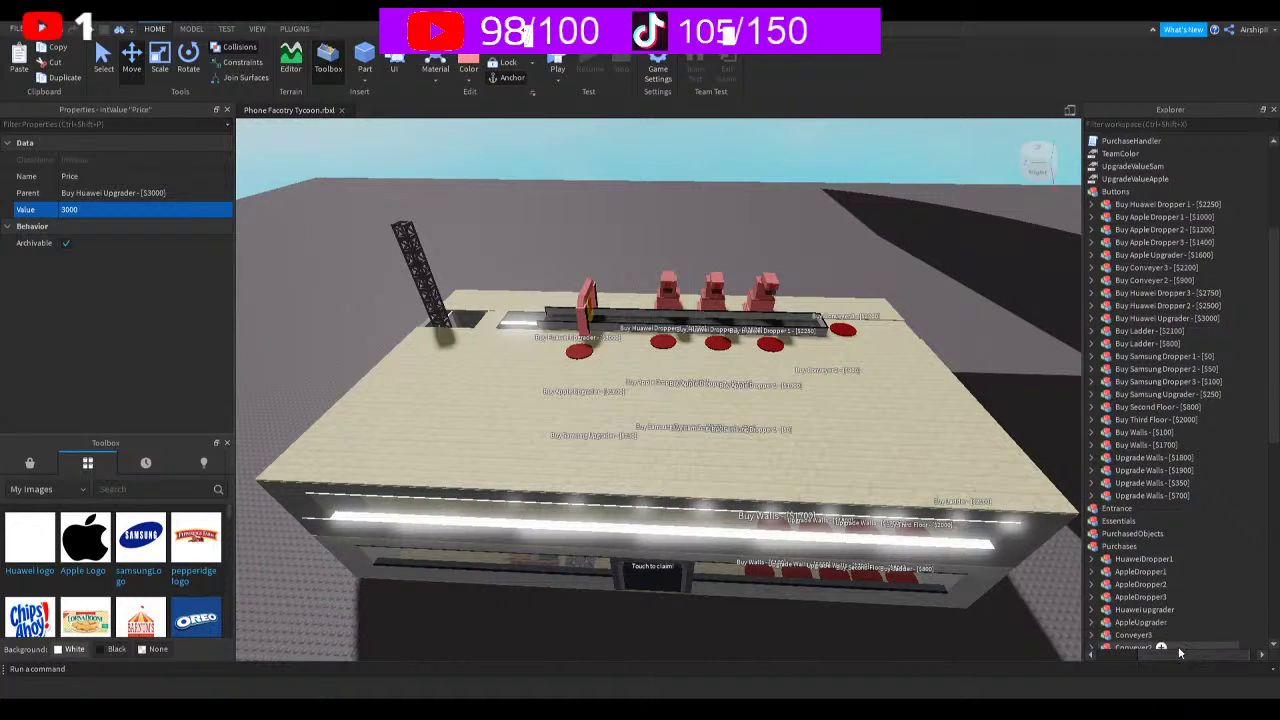
pyautogui.moveTo(1172, 652); pyautogui.dragTo(1164, 653)
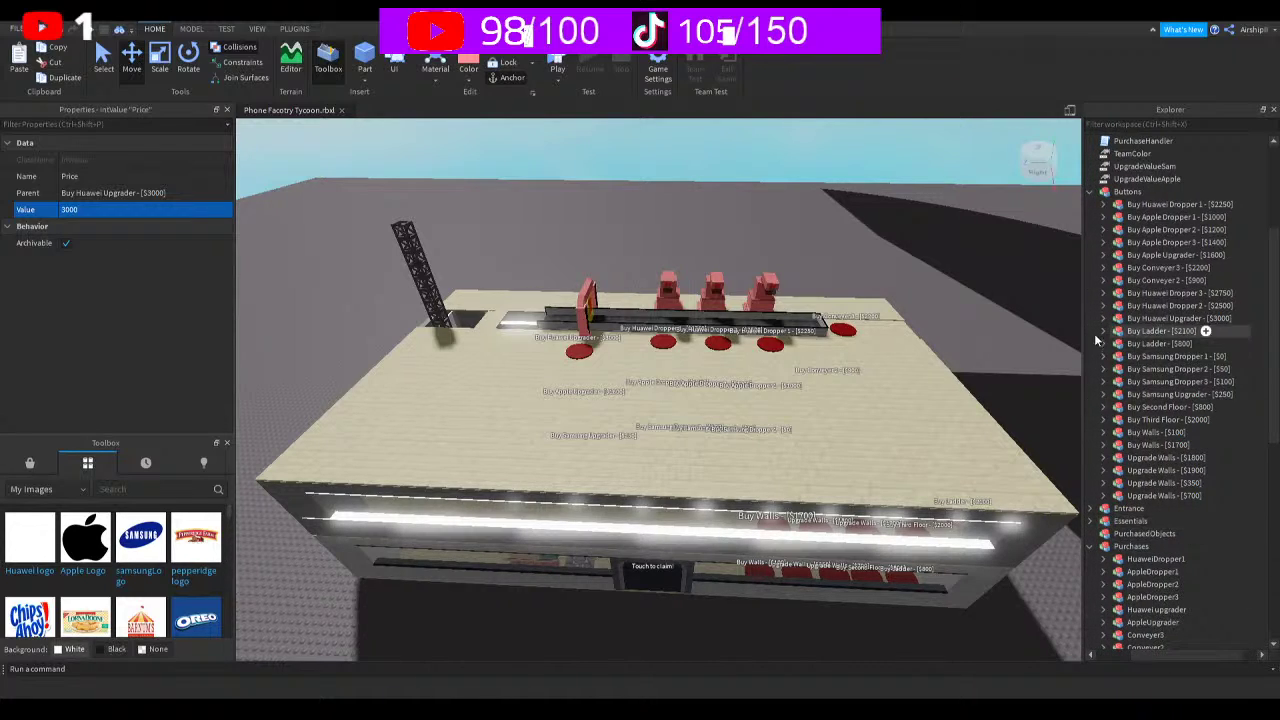
pyautogui.click(1092, 192)
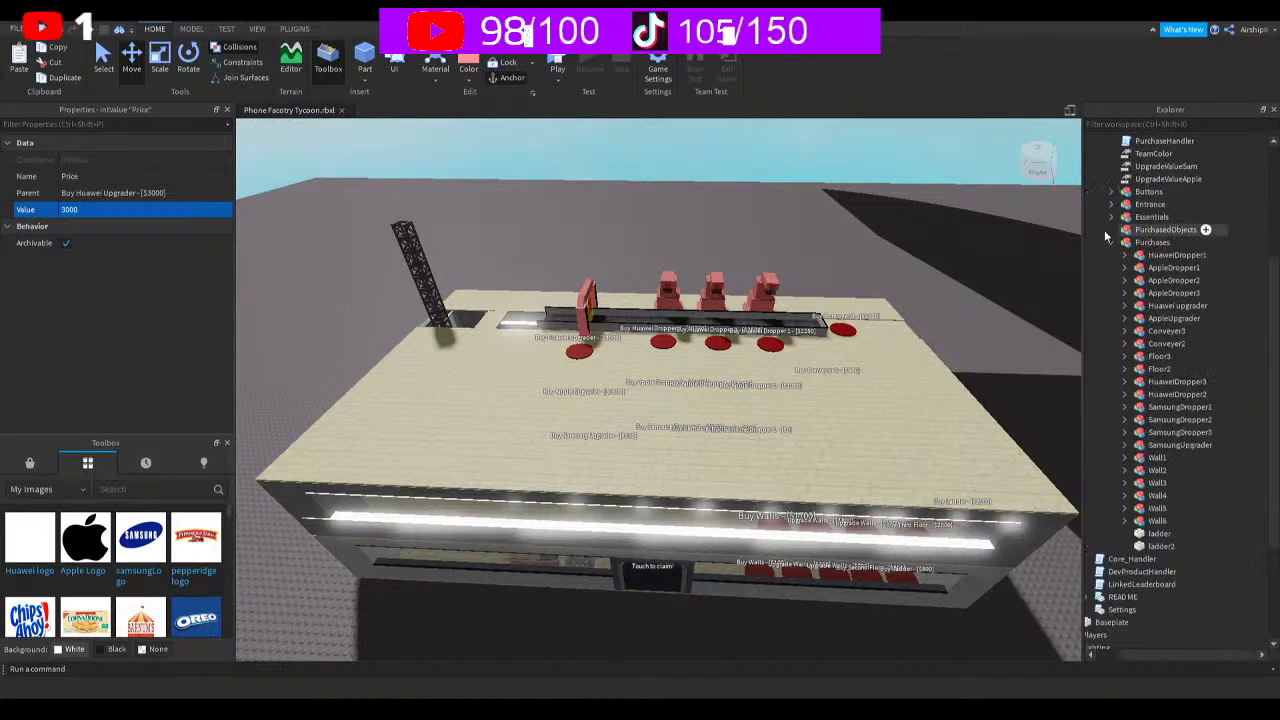
pyautogui.click(1157, 495)
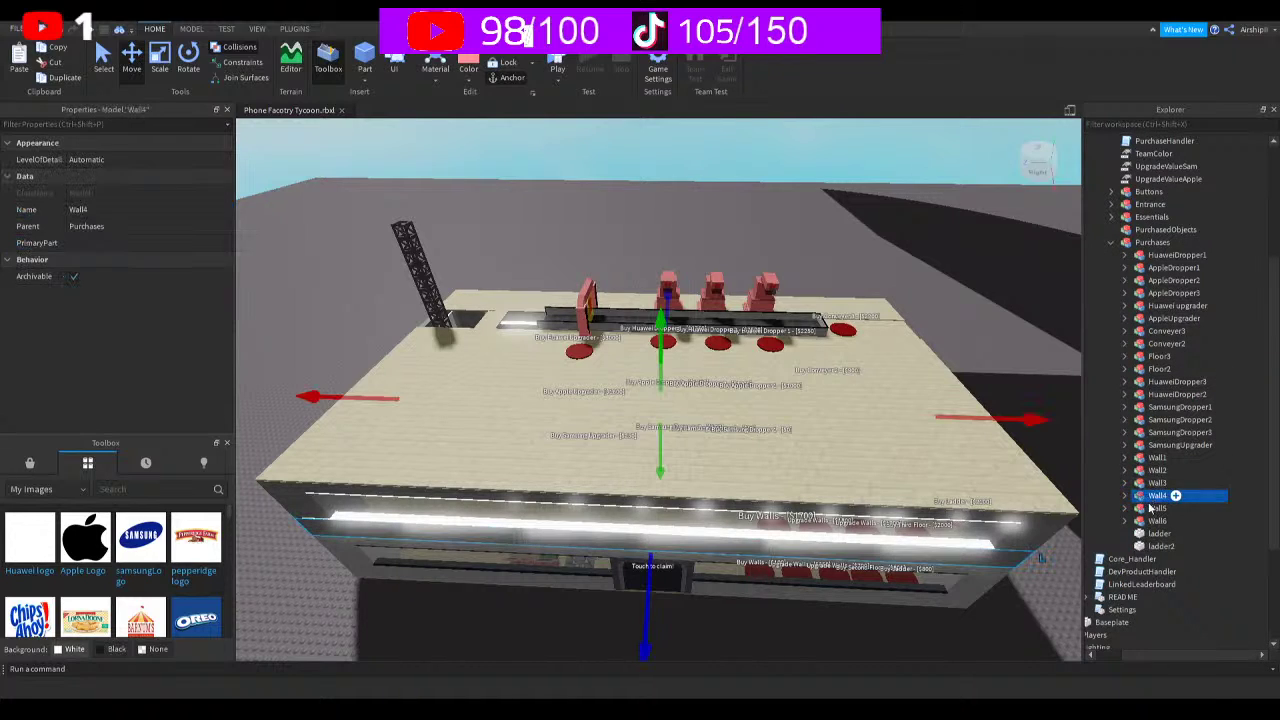
pyautogui.keyDown('shift'); pyautogui.click(1157, 521); pyautogui.keyUp('shift')
pyautogui.hotkey('ctrl', 'd')
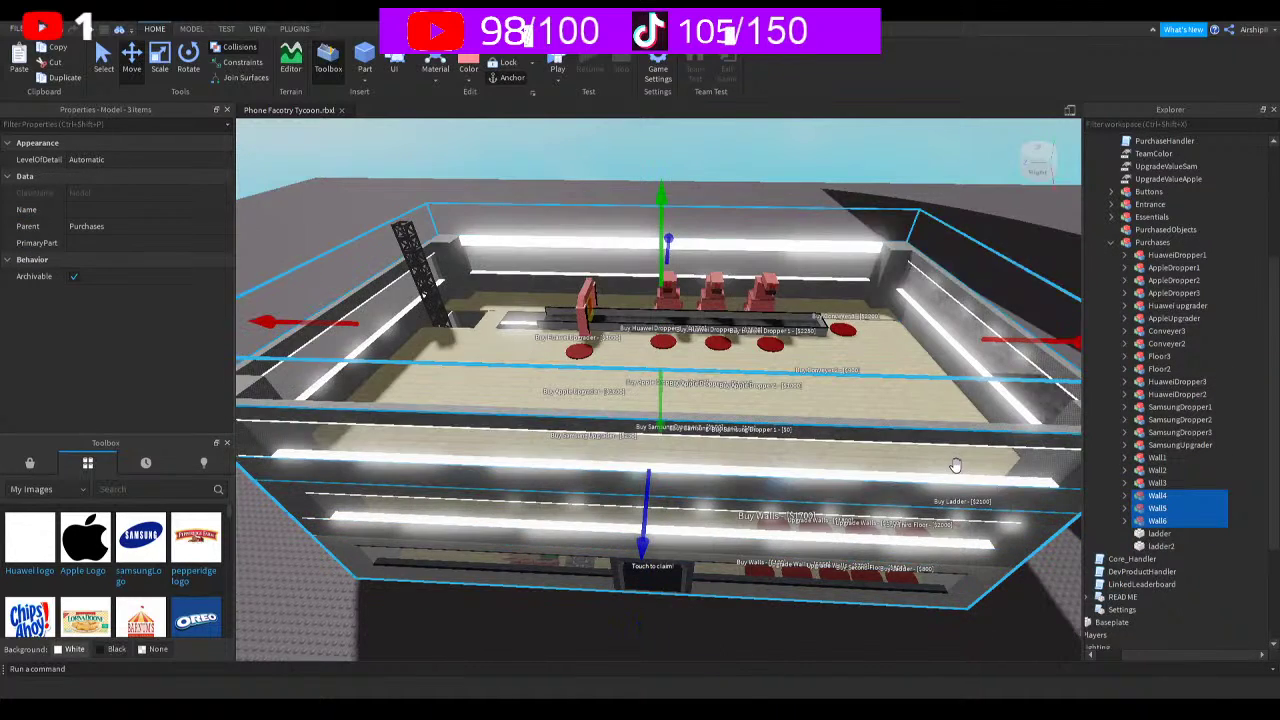
# Rename the third-floor copy of Wall4 as Wall7
pyautogui.click(1170, 509)
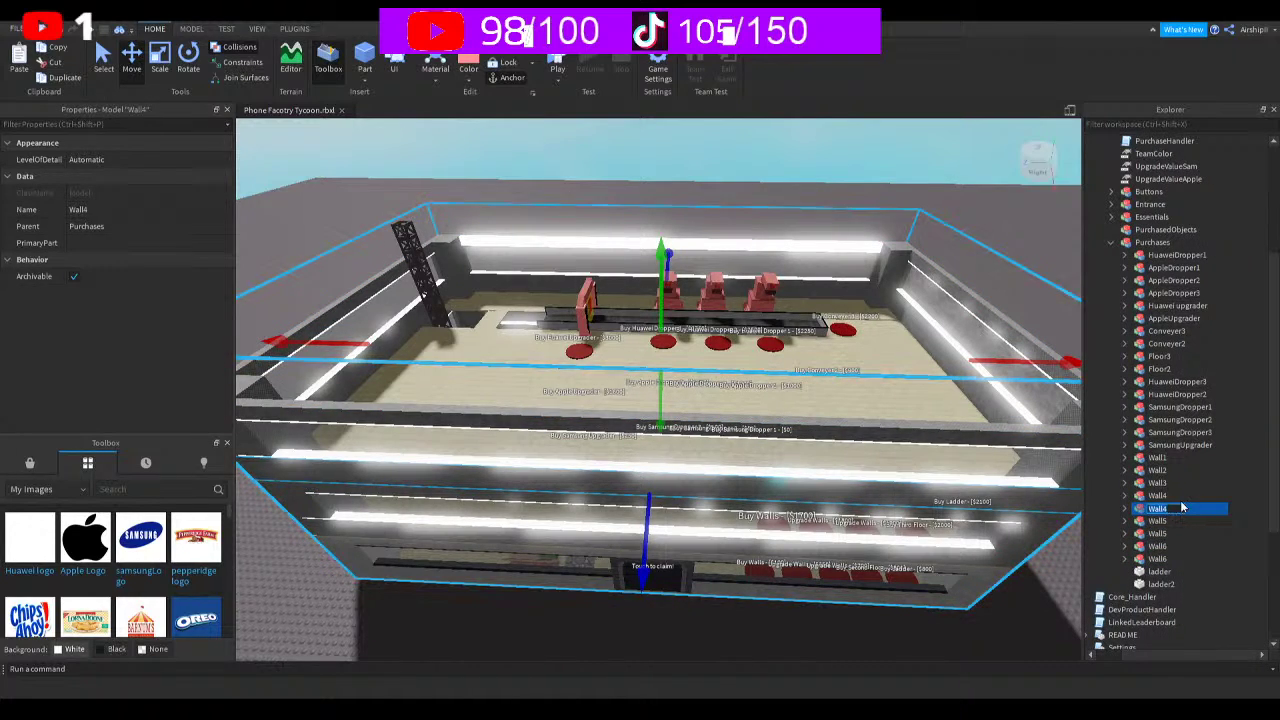
pyautogui.click(1180, 510)
pyautogui.press('BackSpace')
pyautogui.write('7')
pyautogui.press('Return')
# Rename the third-floor copies of Wall5 and Wall6 as Wall8 and Wall9
pyautogui.click(1155, 535)
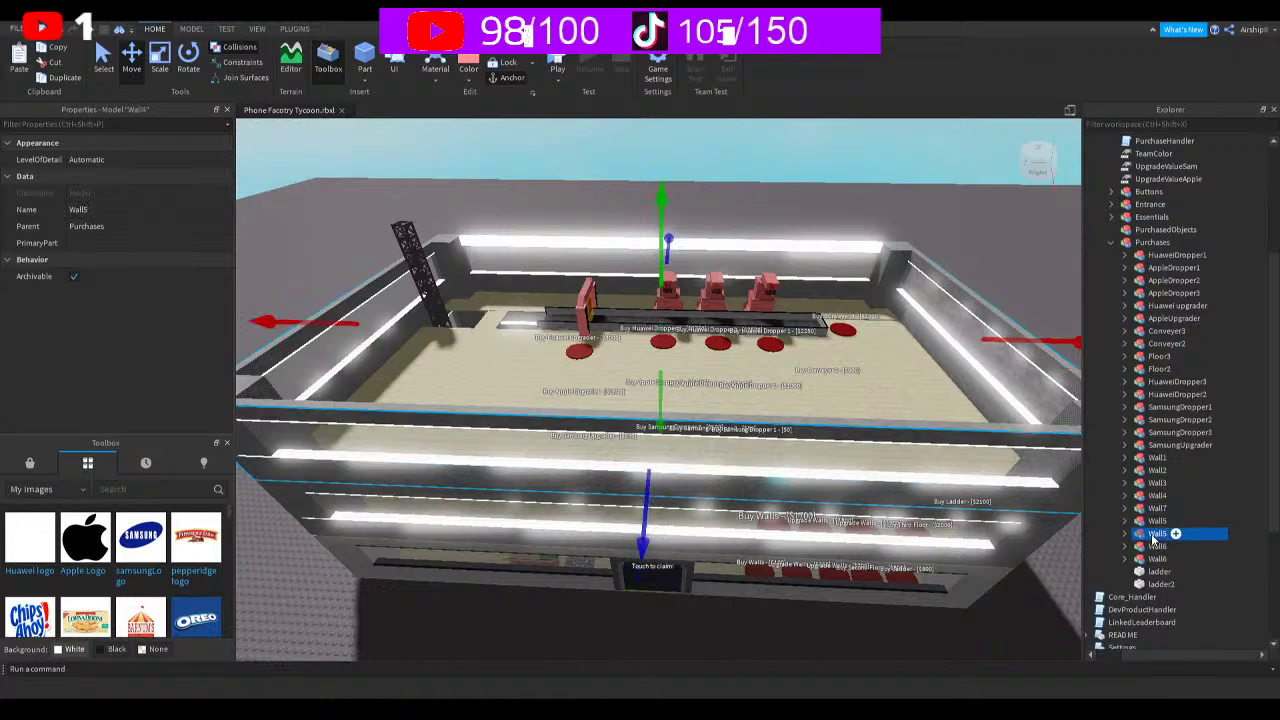
pyautogui.press('F2')
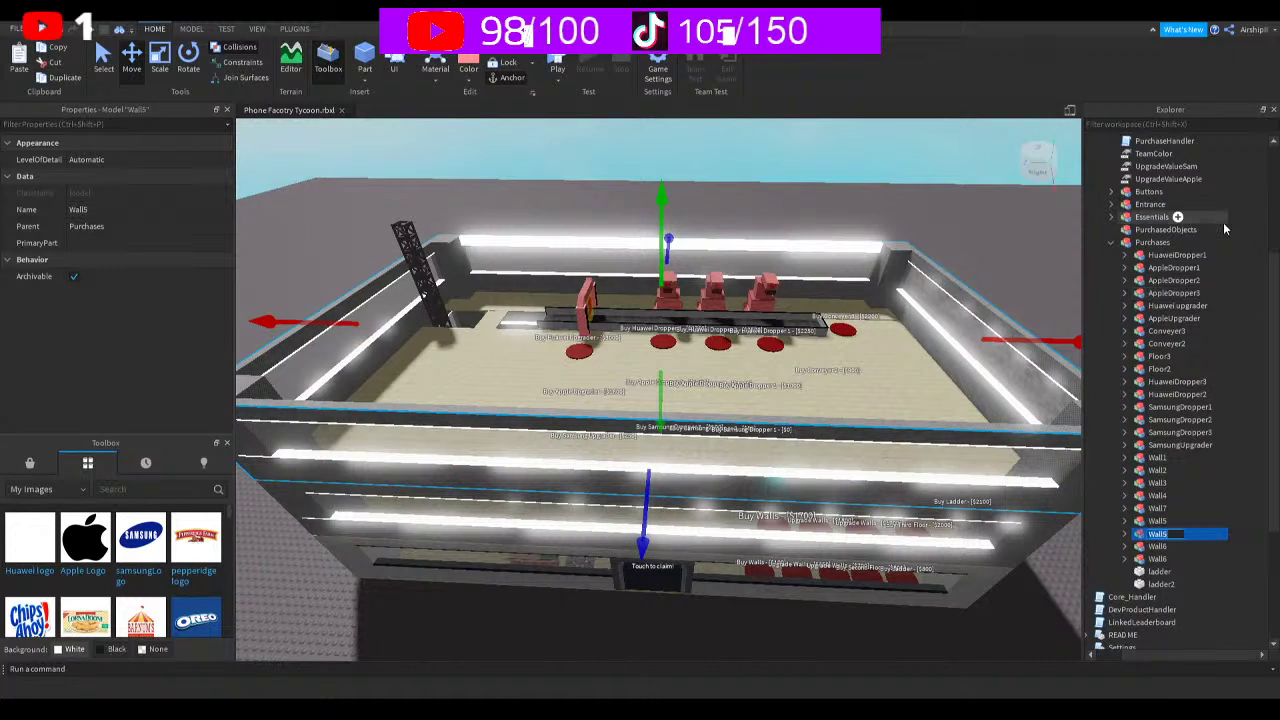
pyautogui.write('Wall8')
pyautogui.click(1156, 561)
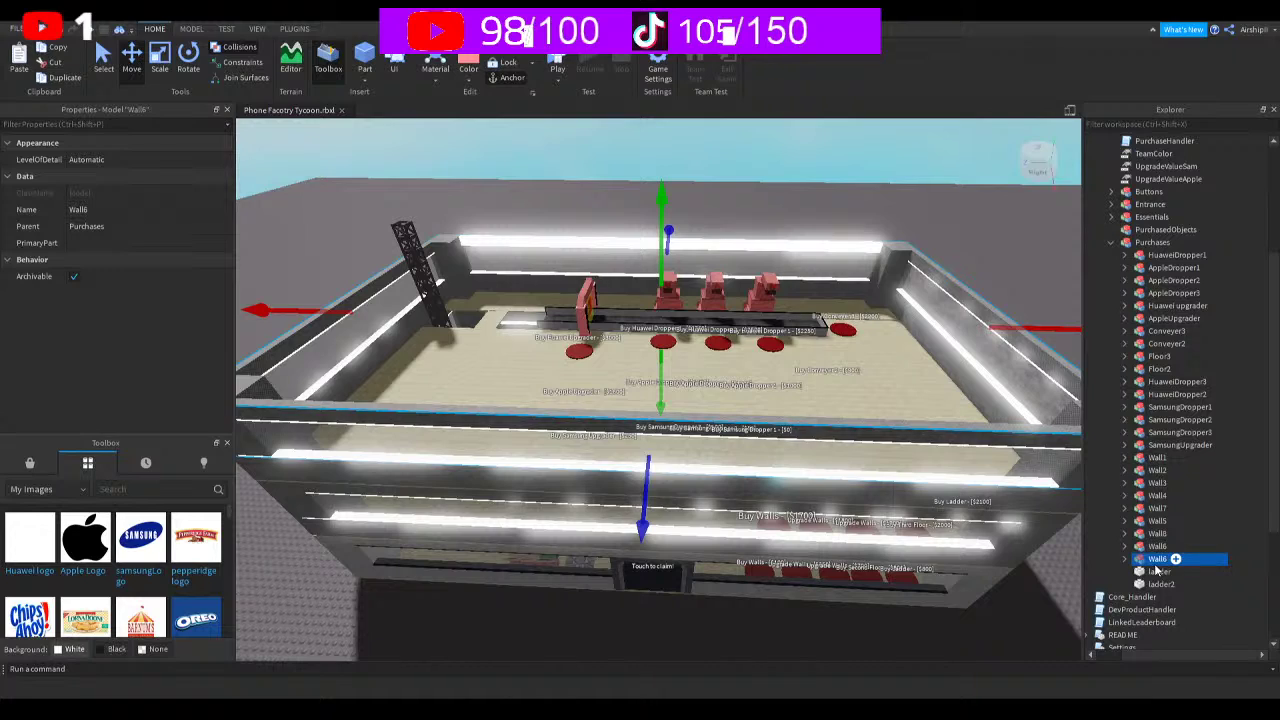
pyautogui.press('F2')
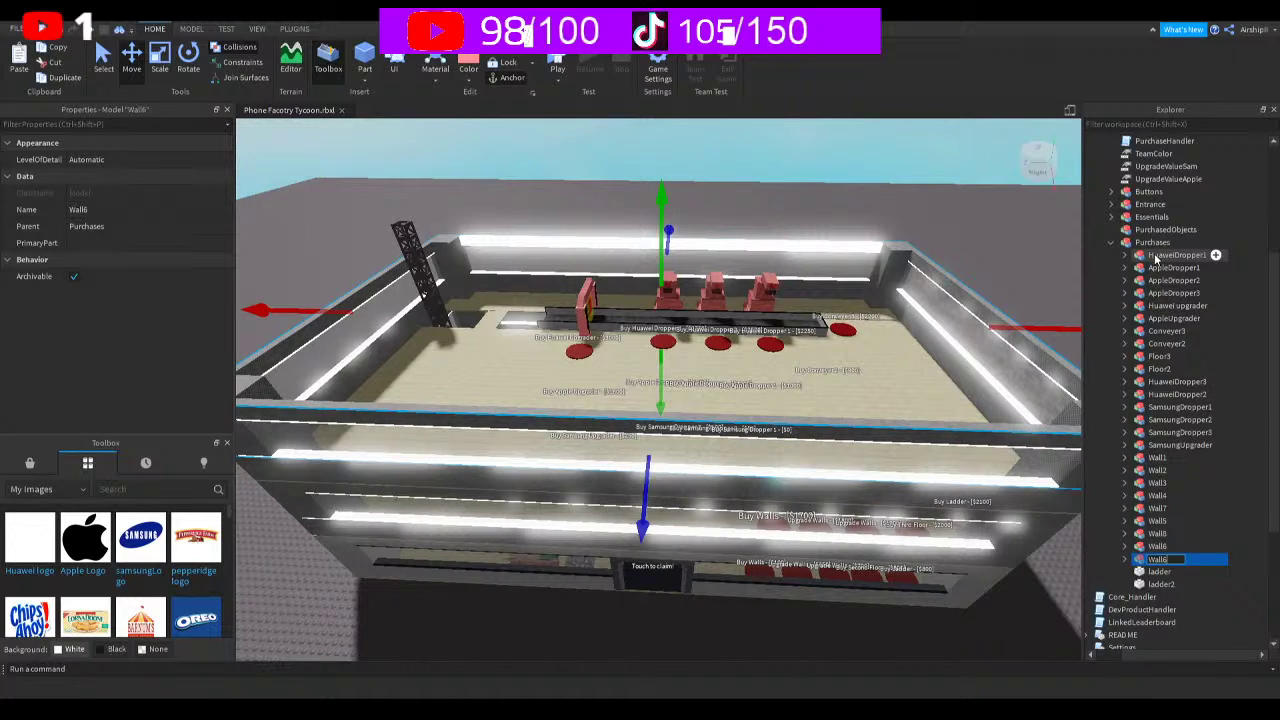
pyautogui.press('Return')
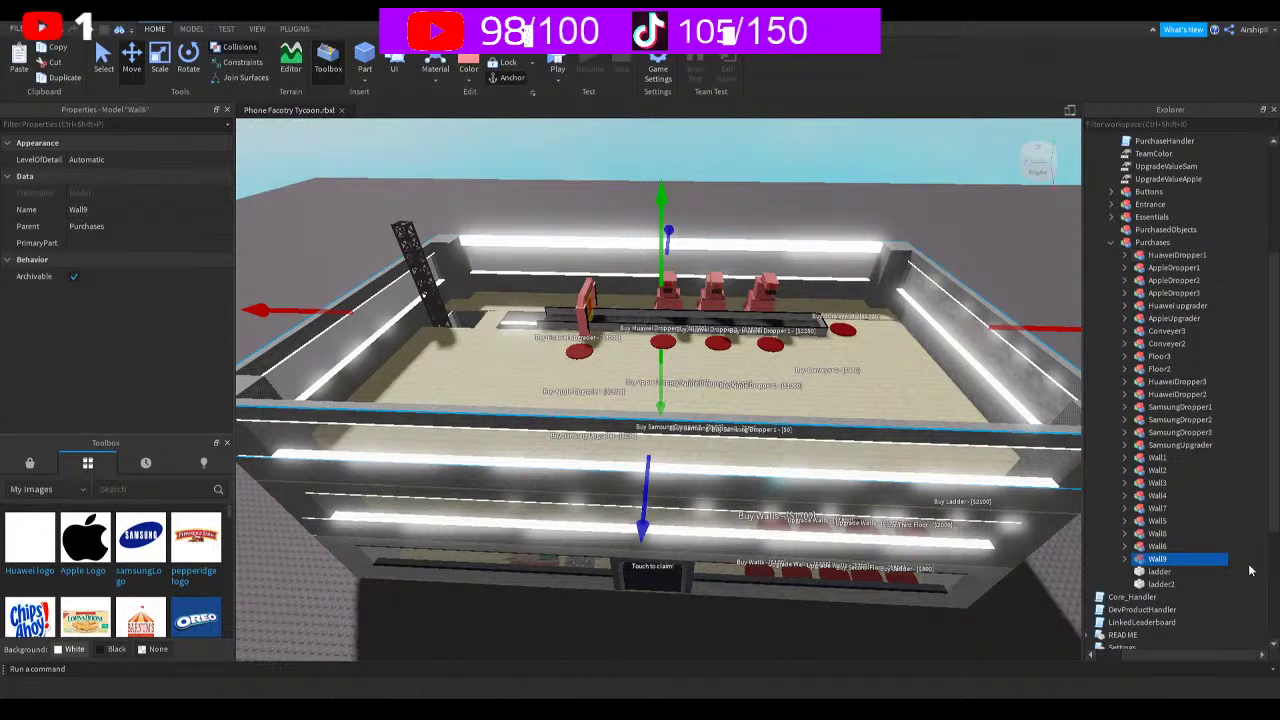
# Colour the third-floor walls Wall7, Wall8 and Wall9 red and check the colour of one Wall9 part
pyautogui.click(1155, 509)
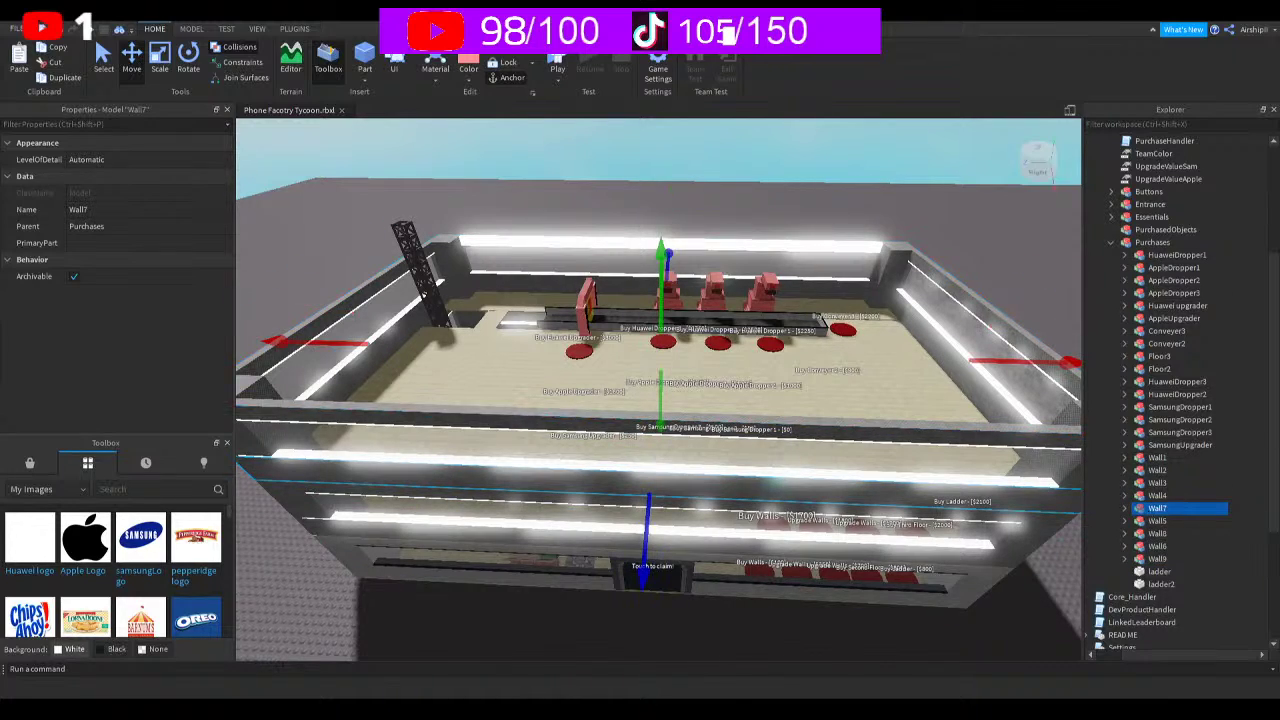
pyautogui.click(1158, 534)
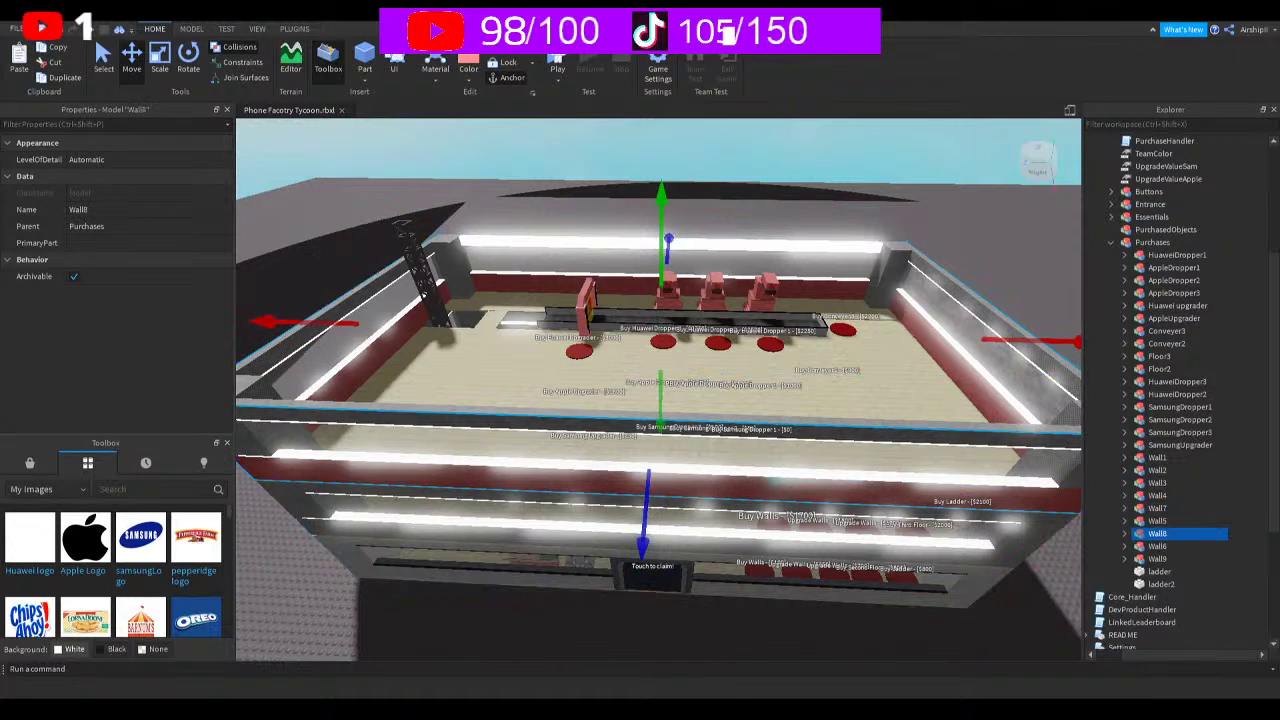
pyautogui.press('Down')
pyautogui.press('Down')
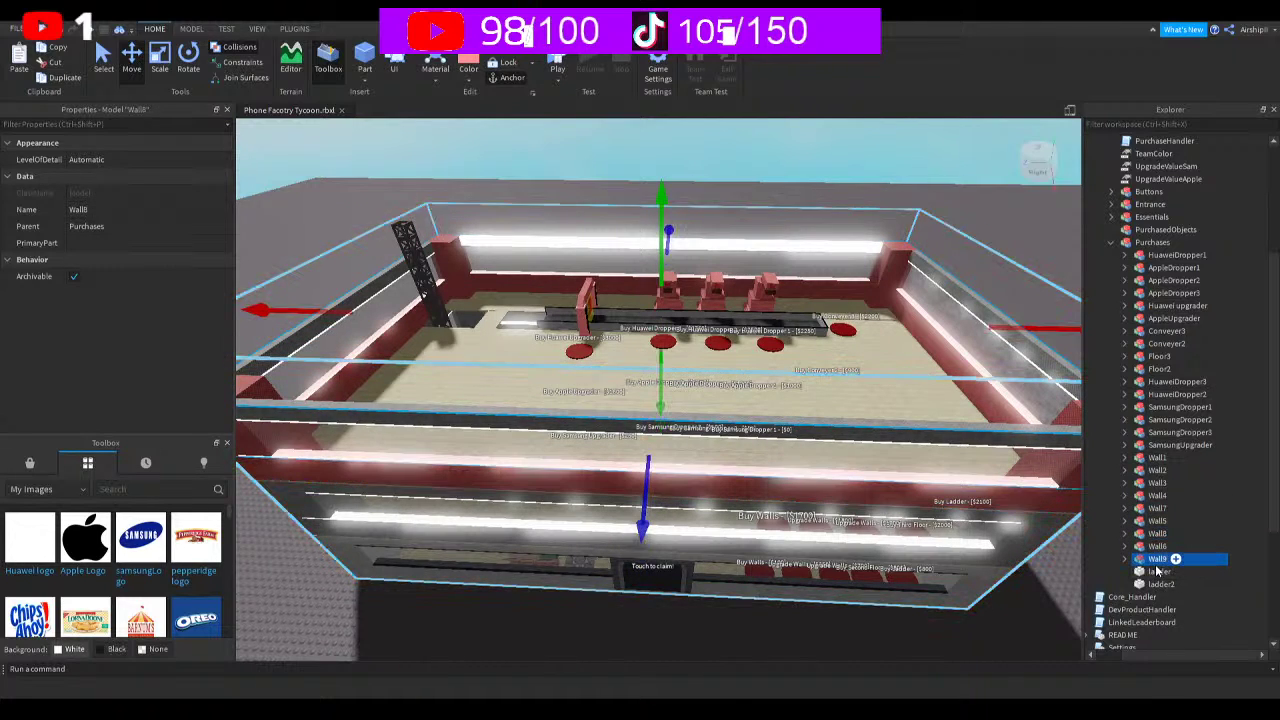
pyautogui.moveTo(703, 305); pyautogui.dragTo(778, 283, button='right')
pyautogui.press('f')
pyautogui.press('f')
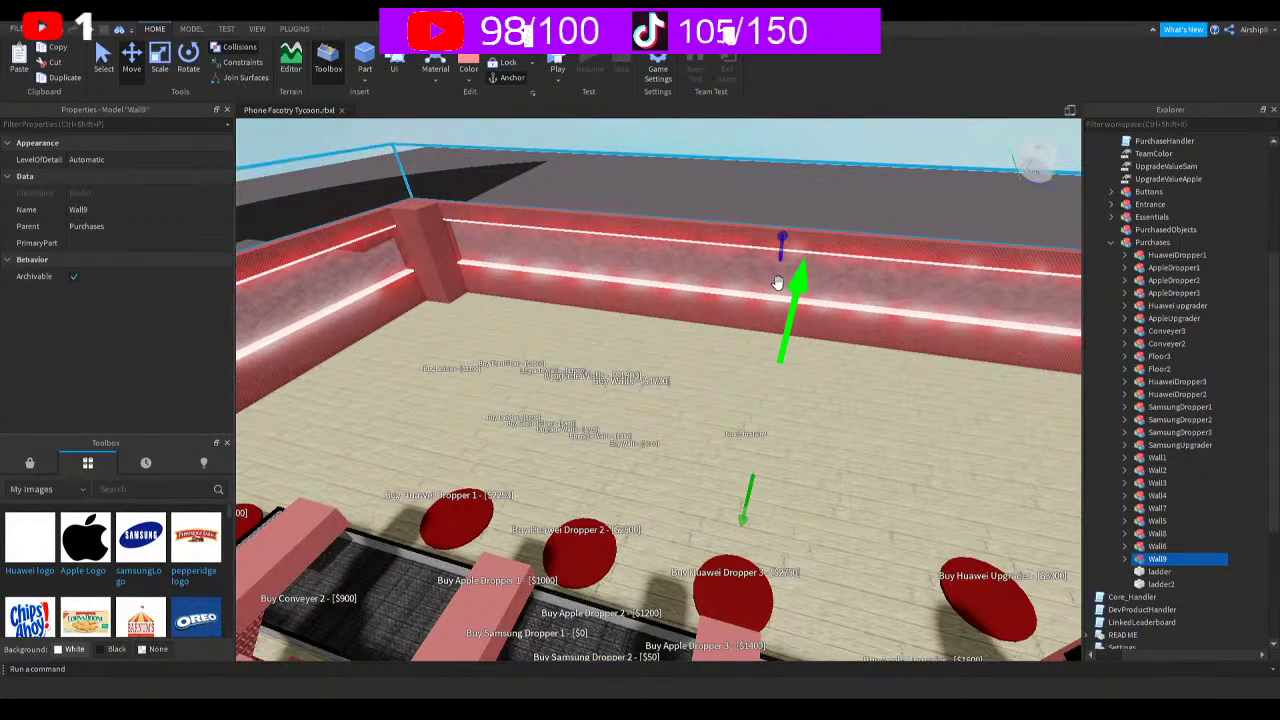
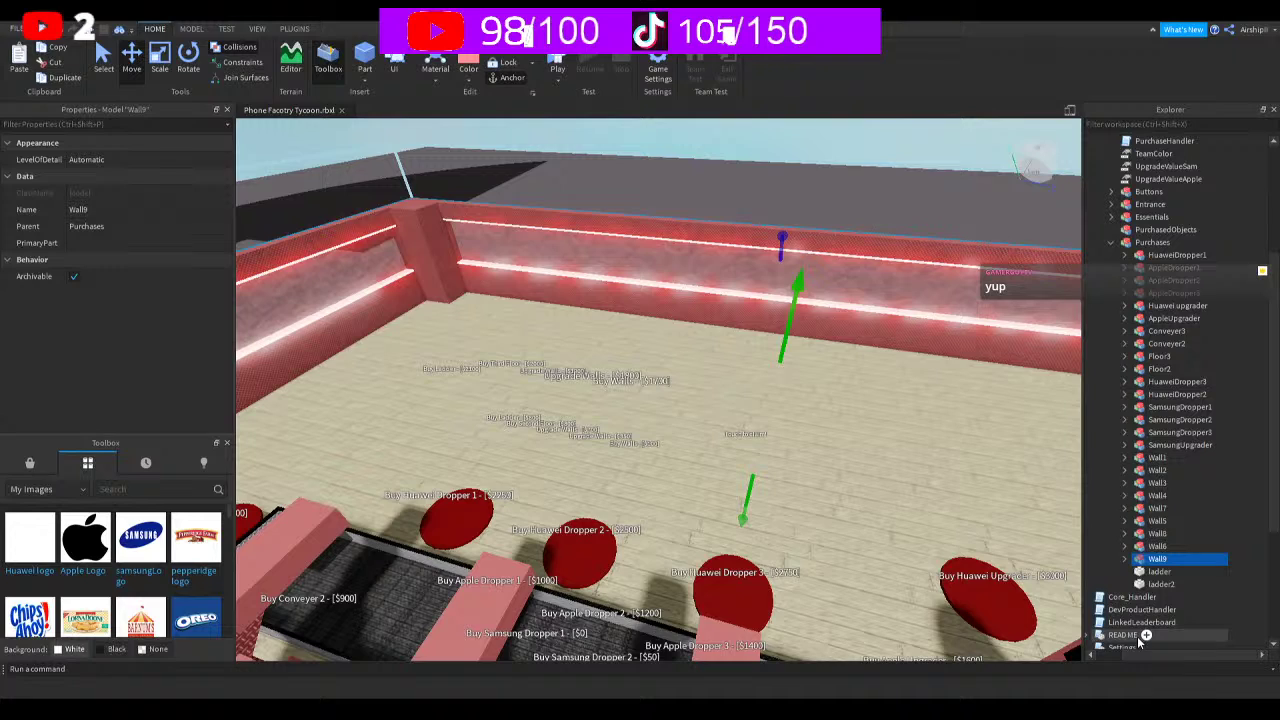
pyautogui.click(1124, 559)
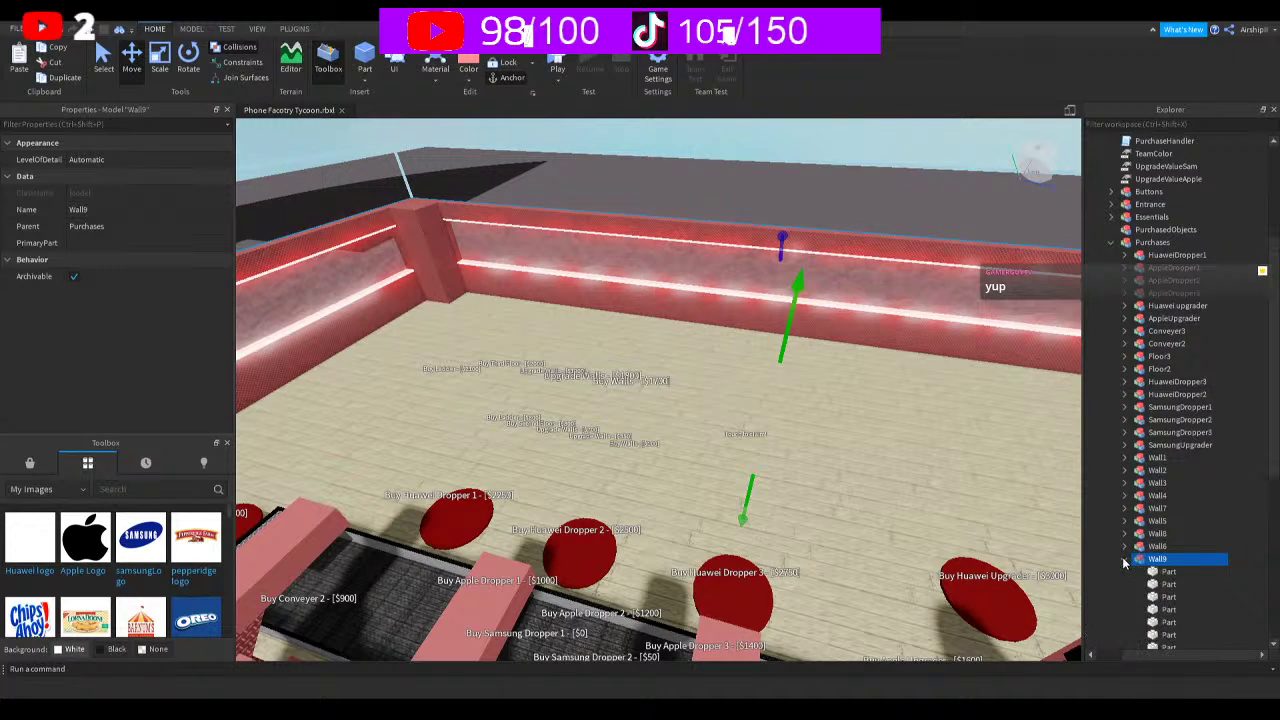
pyautogui.click(1166, 571)
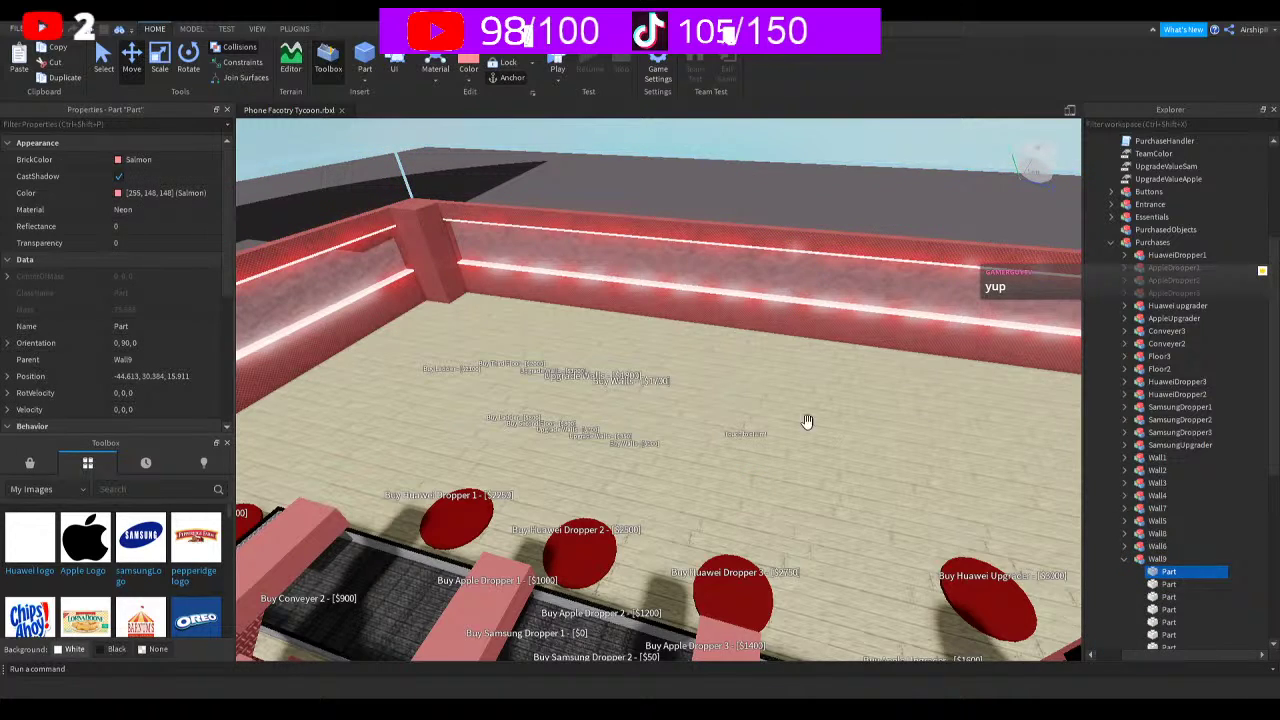
pyautogui.click(1124, 559)
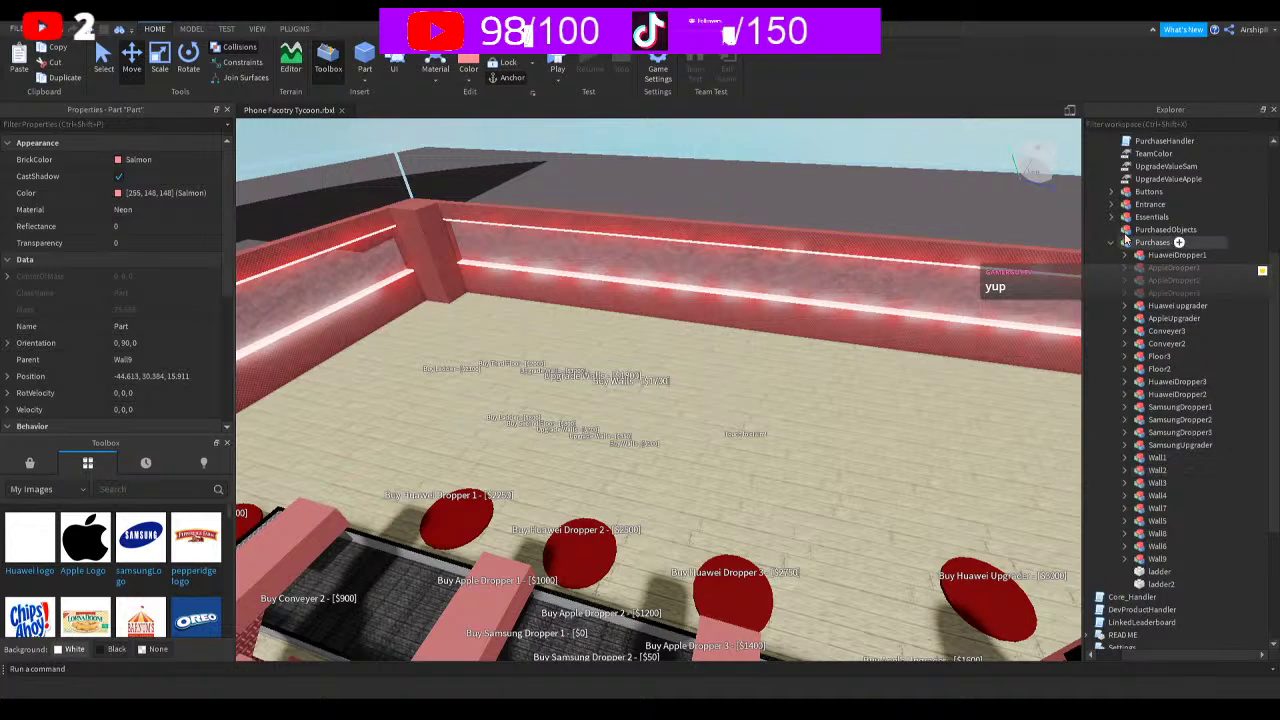
# Duplicate the Buy Walls - [$1700] button and raise the copy onto the third floor
pyautogui.click(1113, 192)
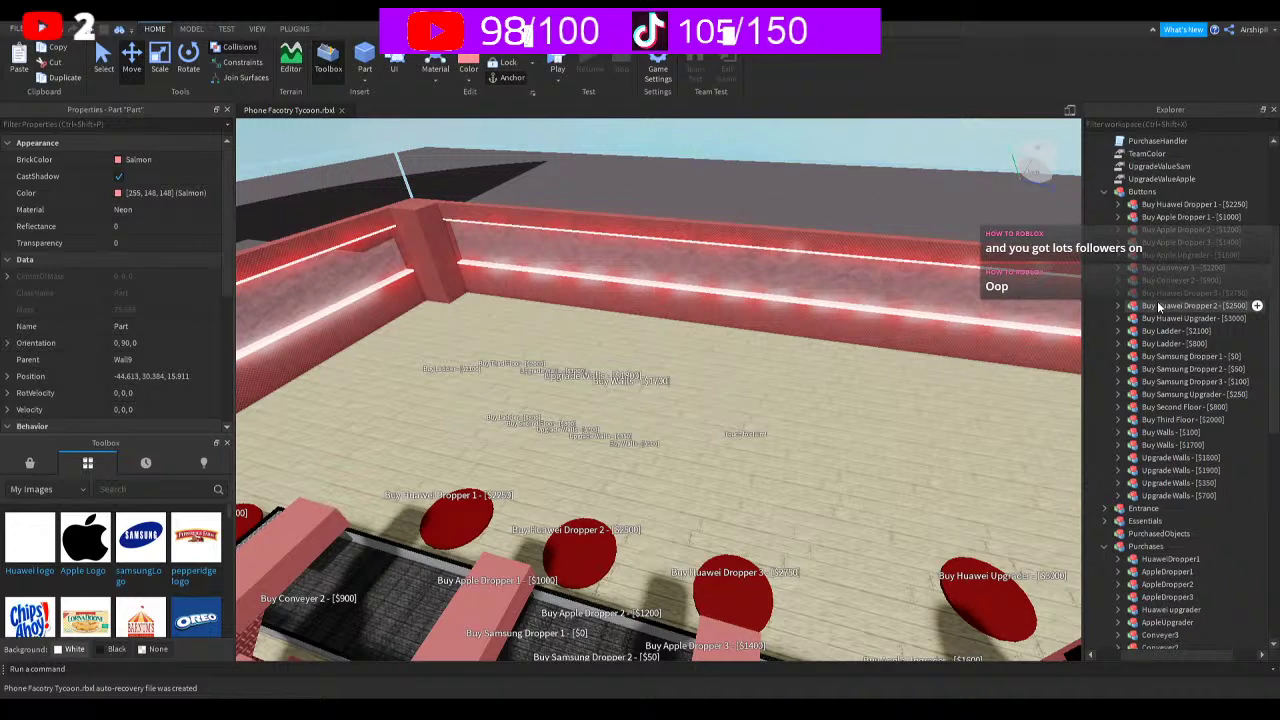
pyautogui.hscroll(2, 1197, 268)
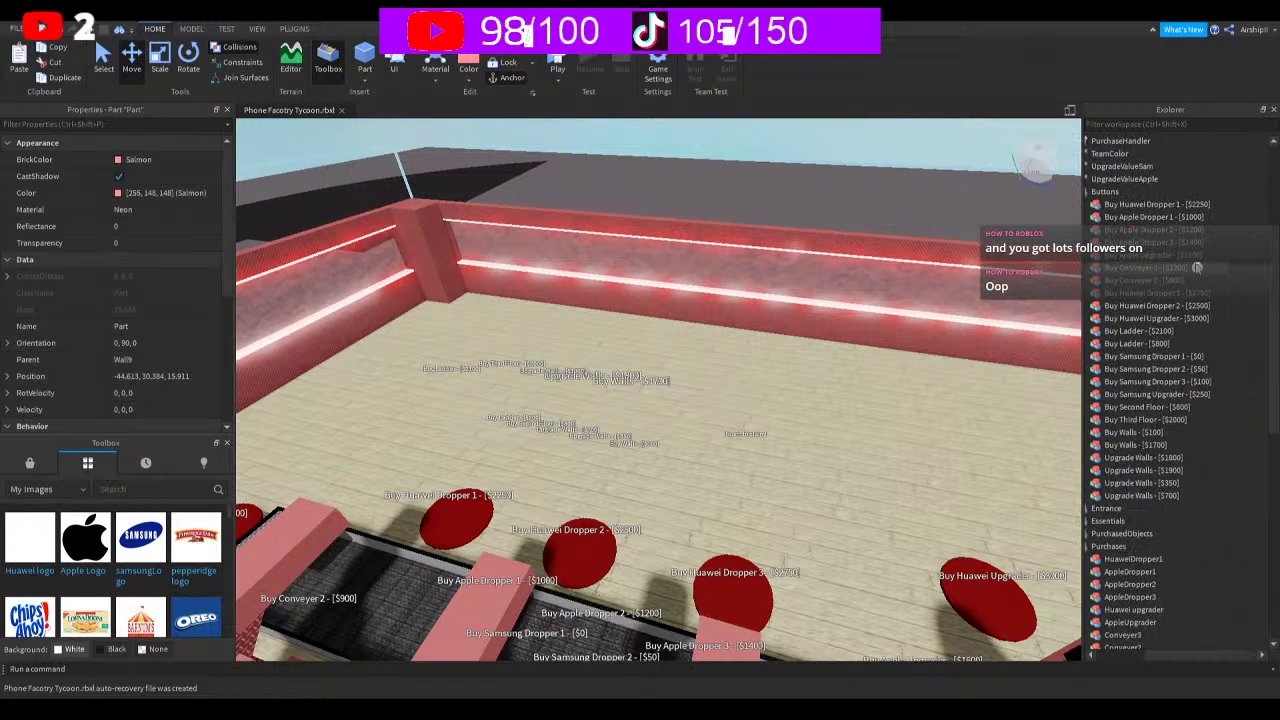
pyautogui.click(1126, 343)
pyautogui.click(1130, 331)
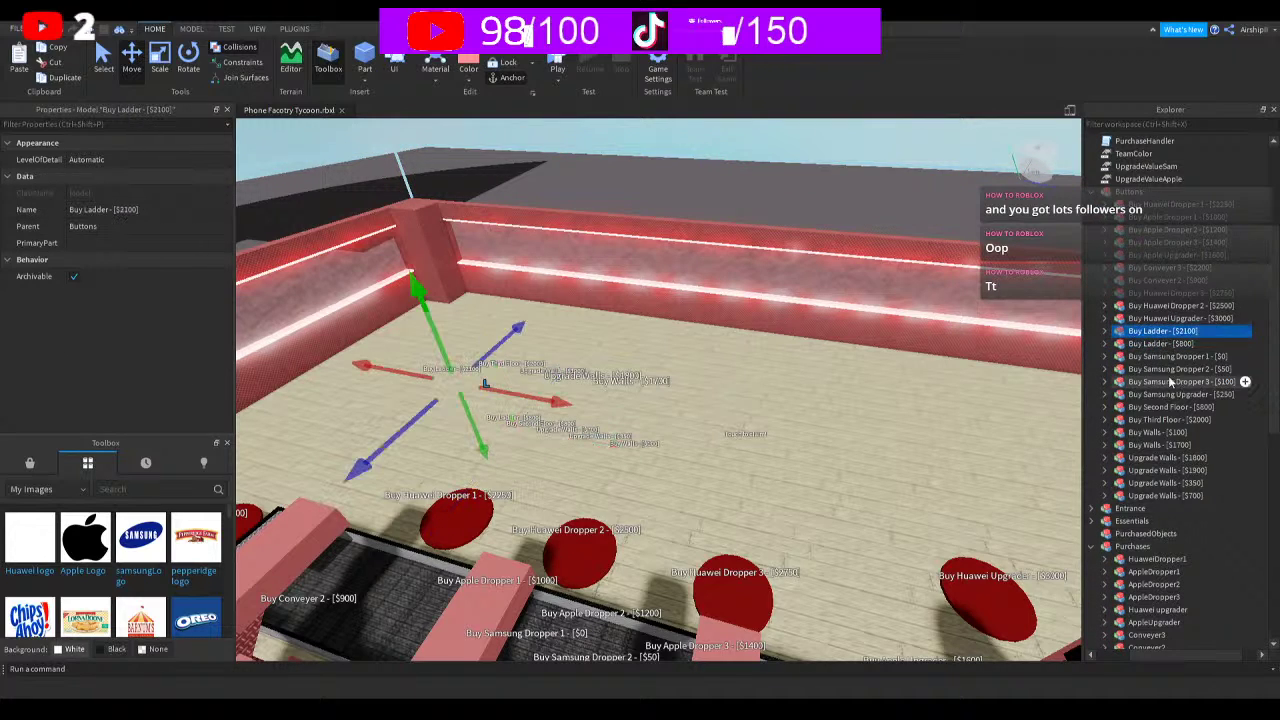
pyautogui.click(1160, 445)
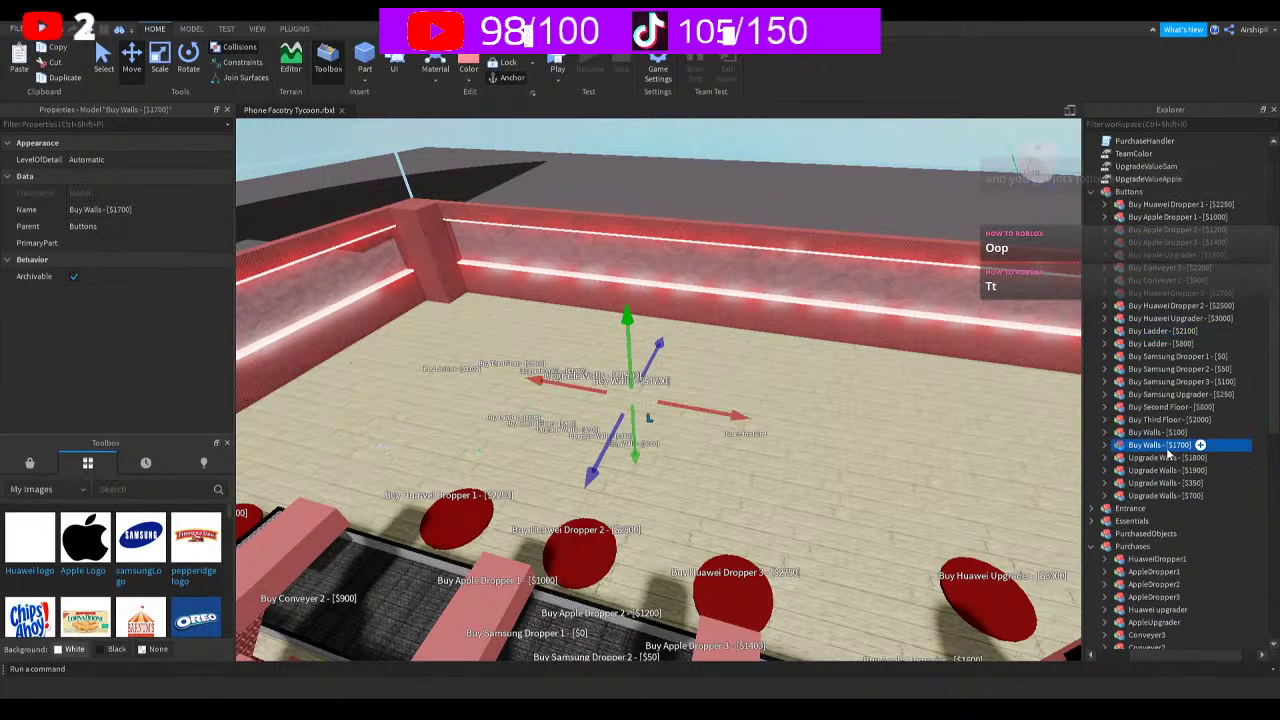
pyautogui.click(630, 290)
pyautogui.press('f')
pyautogui.scroll(5, 630, 290)
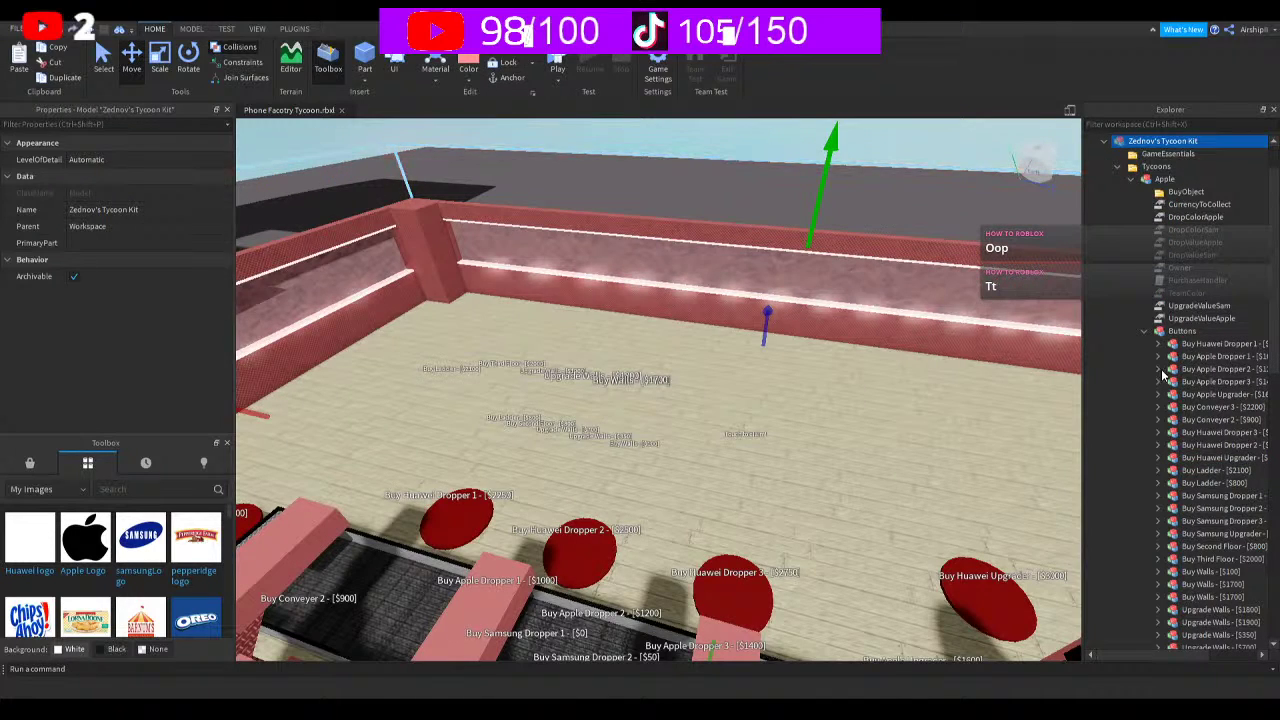
pyautogui.scroll(-3, 1205, 370)
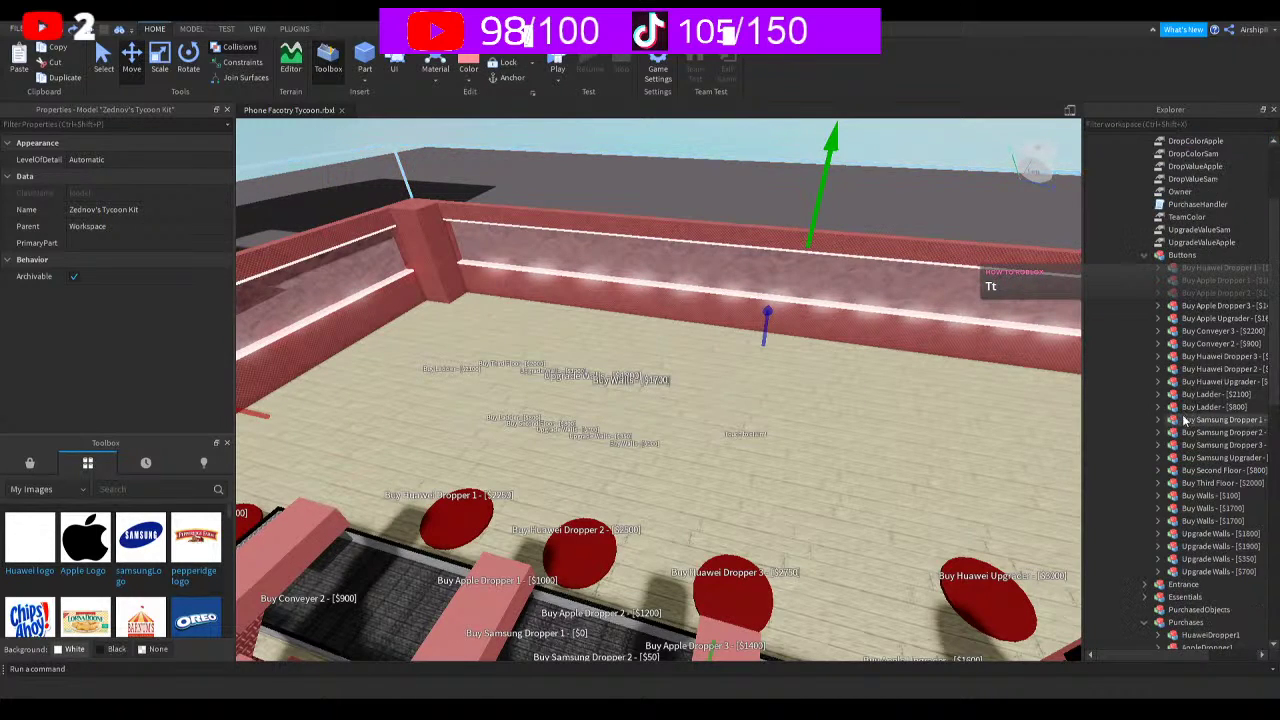
pyautogui.click(1197, 484)
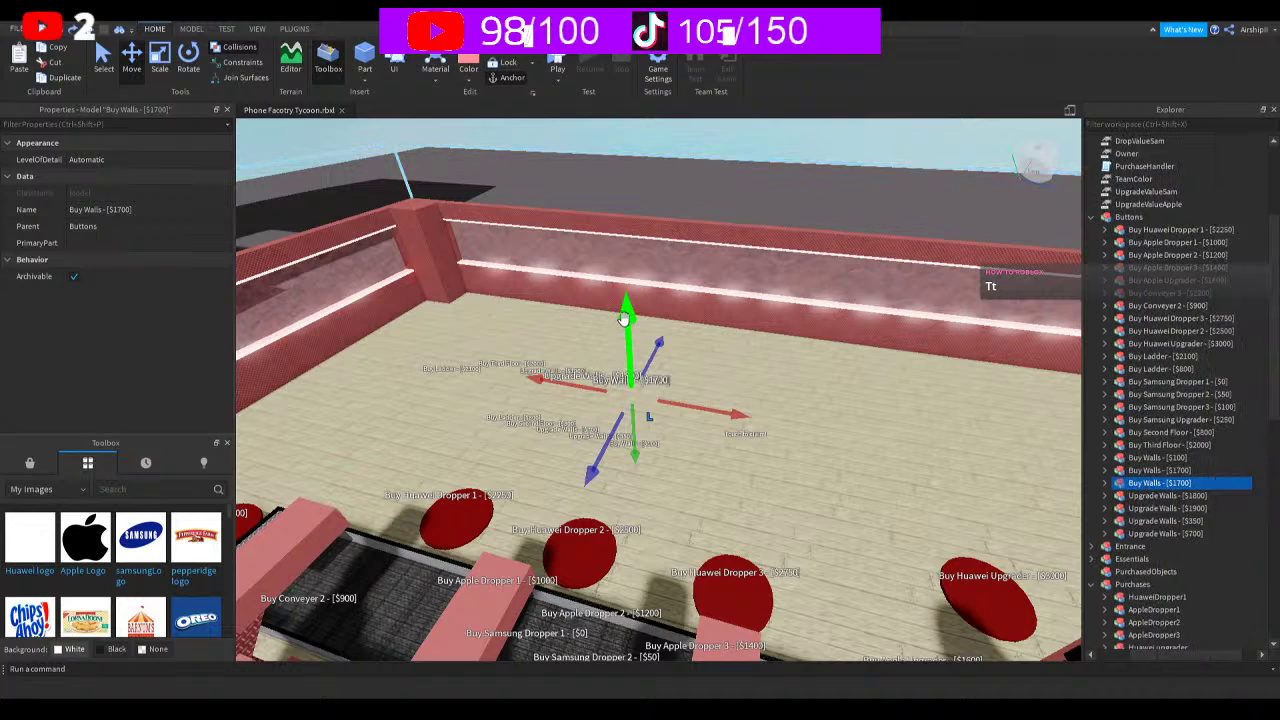
pyautogui.moveTo(622, 318); pyautogui.dragTo(723, 240)
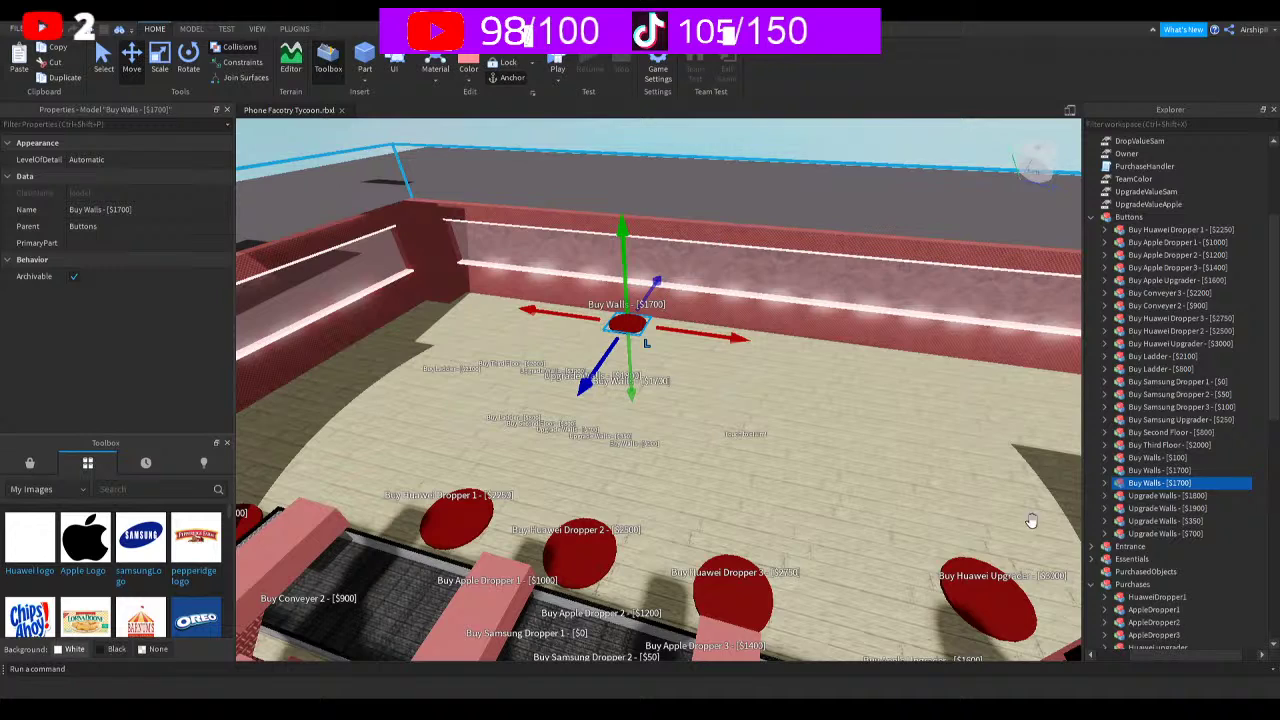
# Rename the third-floor copy of the wall button as Buy Walls - [$3100]
pyautogui.click(1130, 485)
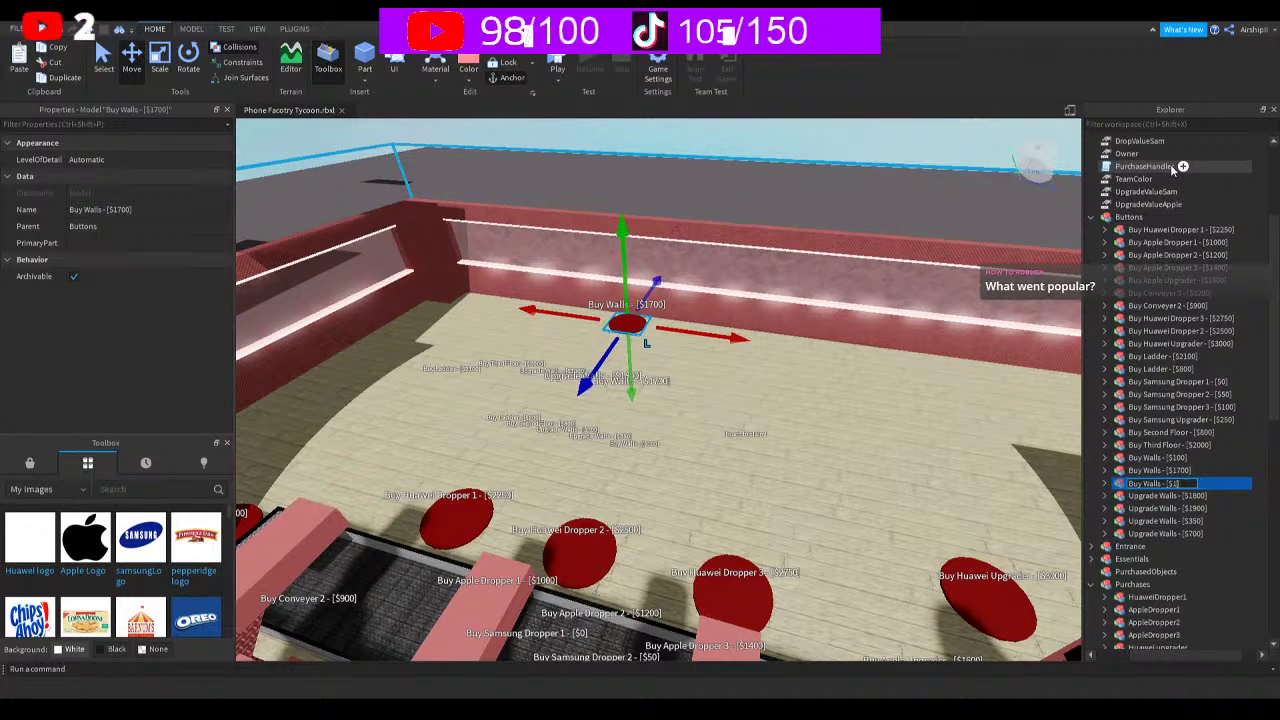
pyautogui.press('BackSpace')
pyautogui.write('3100')
pyautogui.press('Return')
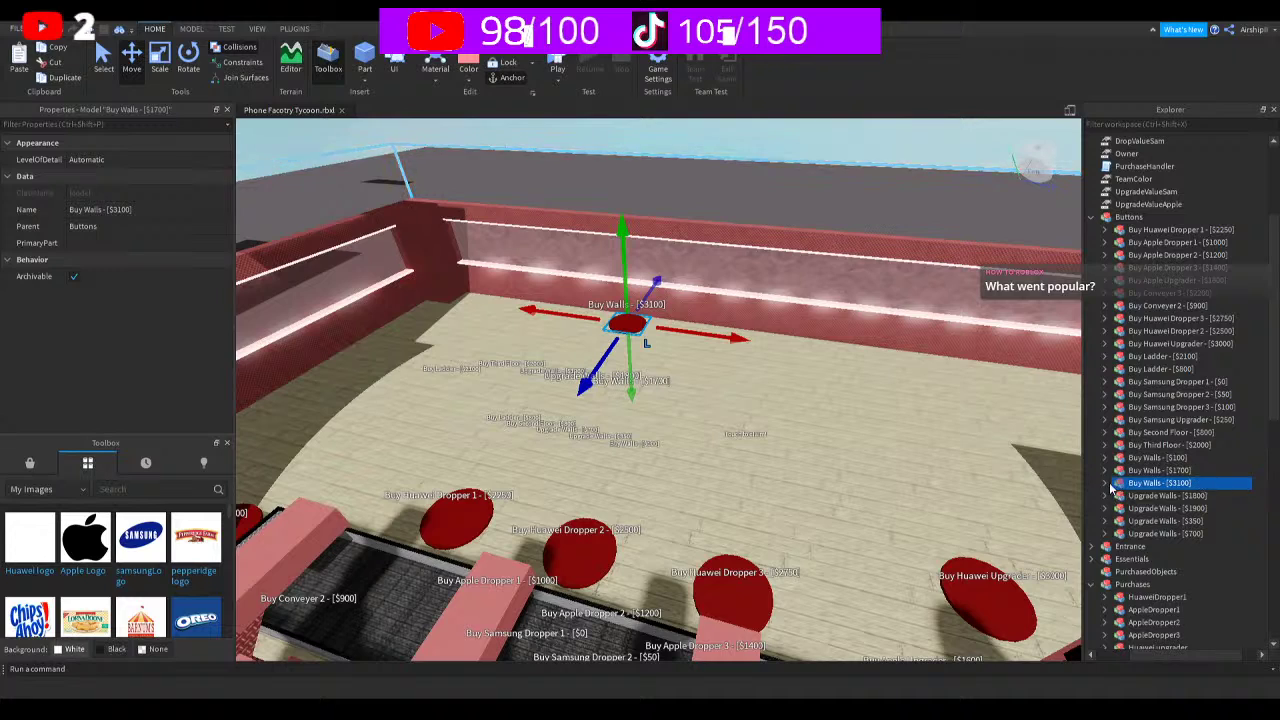
# Set the Dependency value of the Buy Walls - [$3100] button to HuaweiDropper1
pyautogui.click(1107, 484)
pyautogui.click(1150, 495)
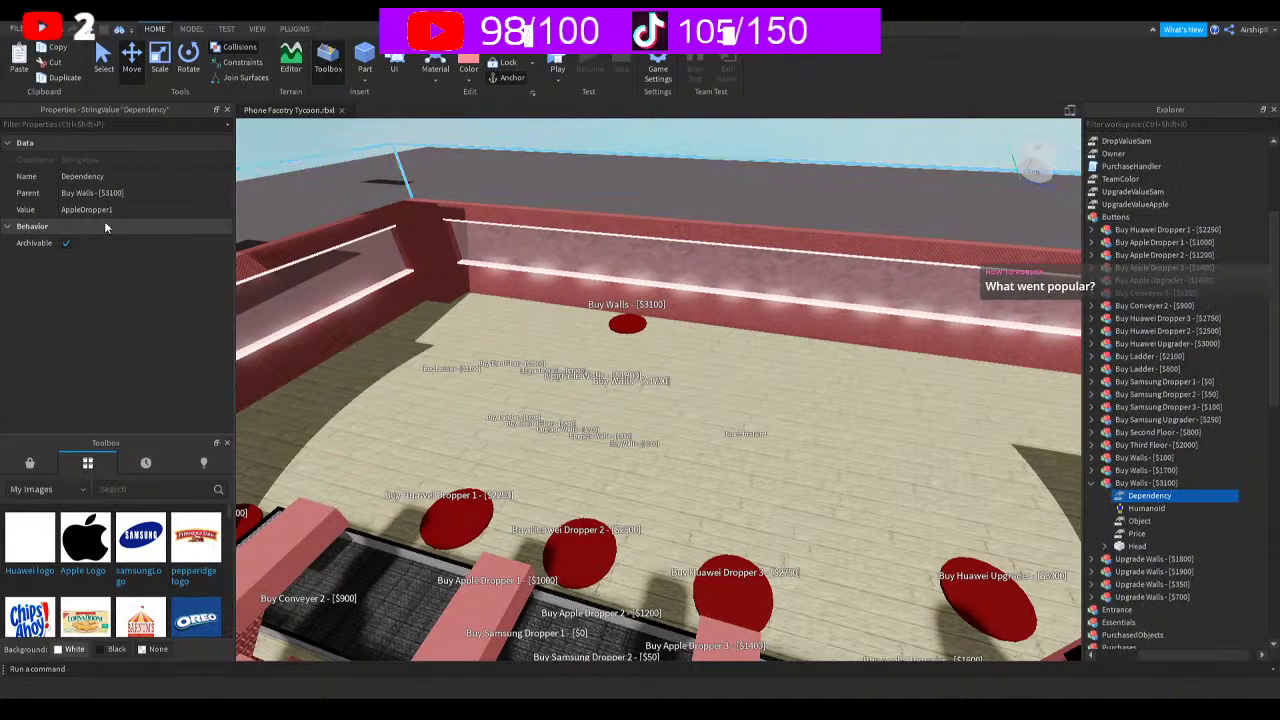
pyautogui.click(174, 213)
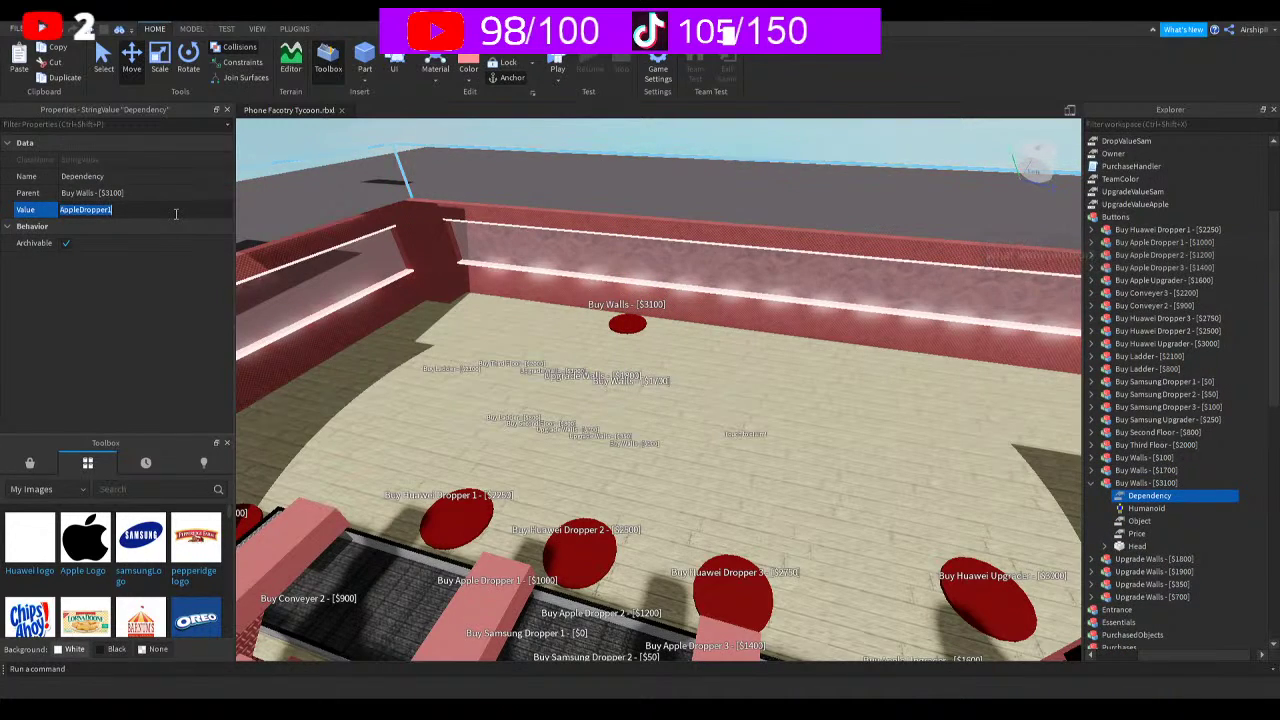
pyautogui.write('Huawei Dropper1')
pyautogui.press('Return')
# Set the Buy Walls - [$3100] button's Object value to Wall7 and its Price to 3100
pyautogui.click(1139, 521)
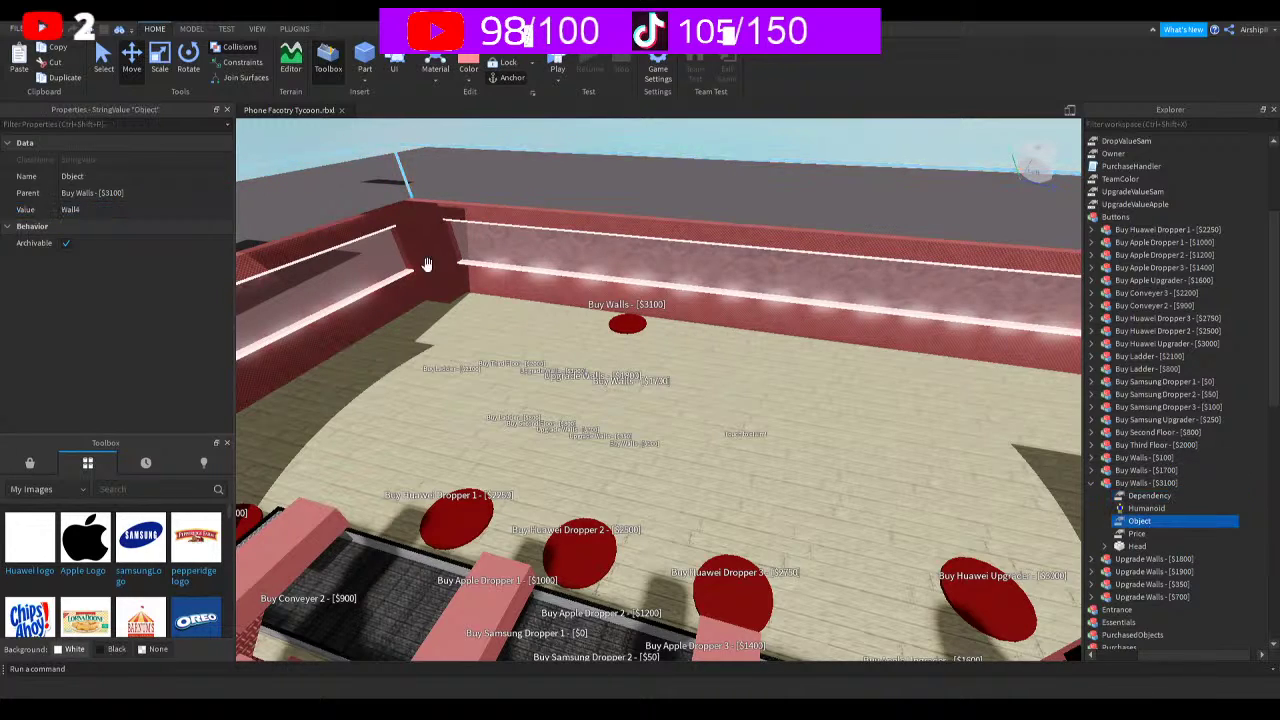
pyautogui.click(147, 208)
pyautogui.write('7')
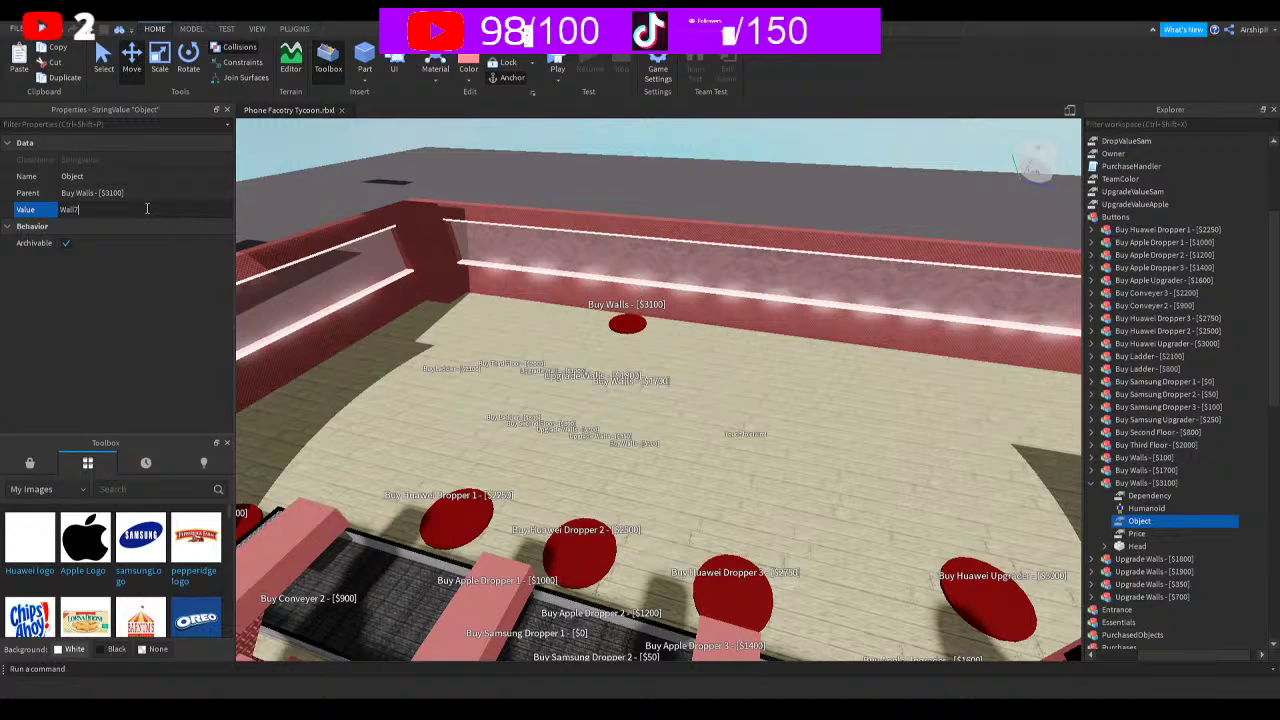
pyautogui.press('Return')
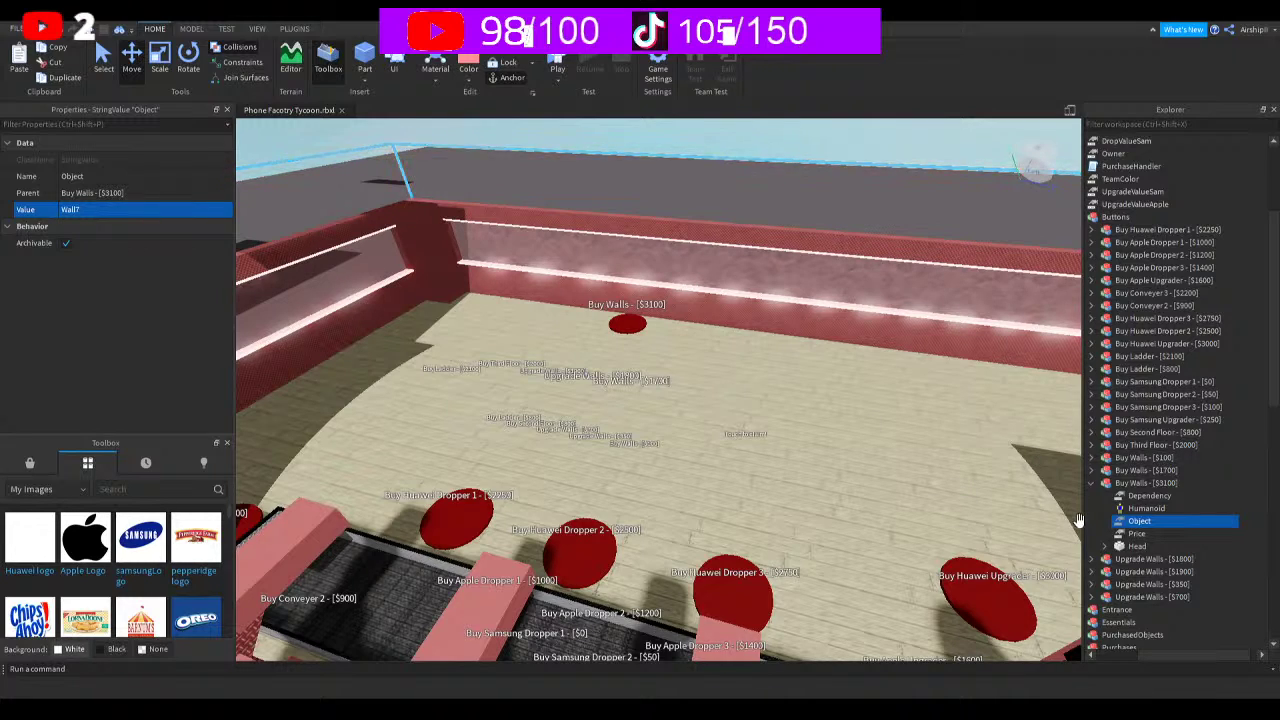
pyautogui.click(1122, 533)
pyautogui.click(154, 214)
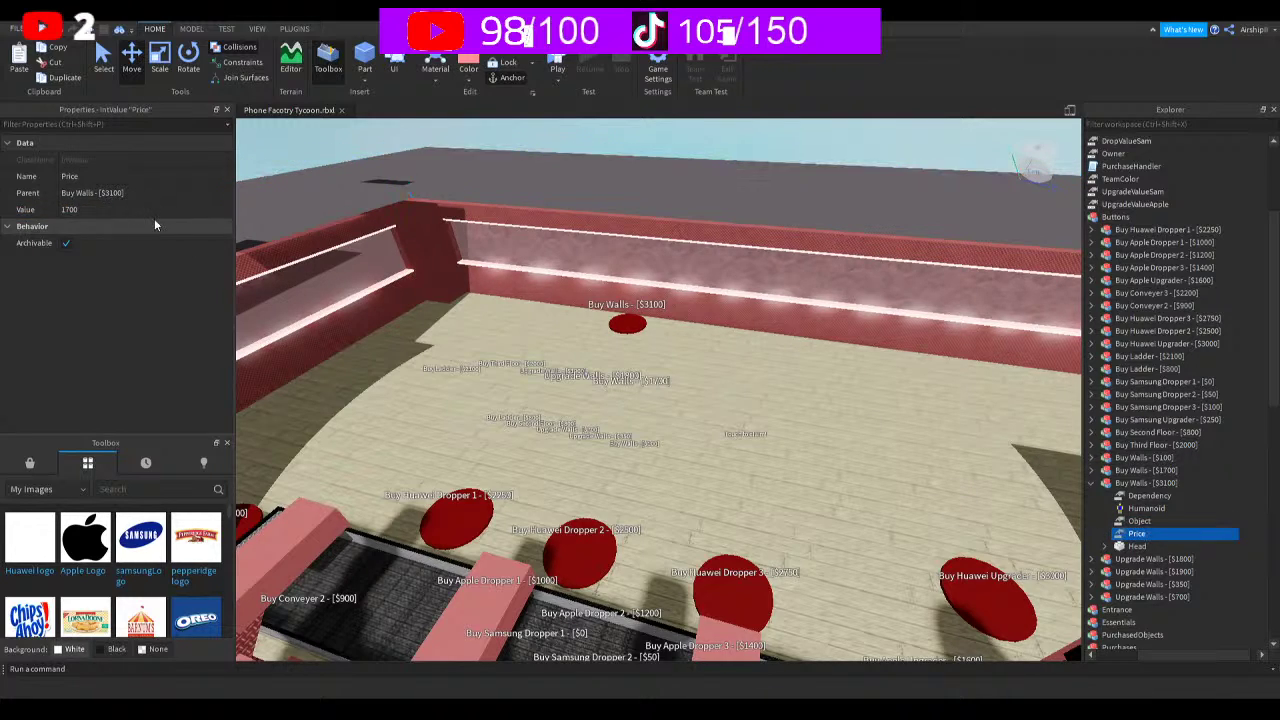
pyautogui.write('3100')
pyautogui.press('Return')
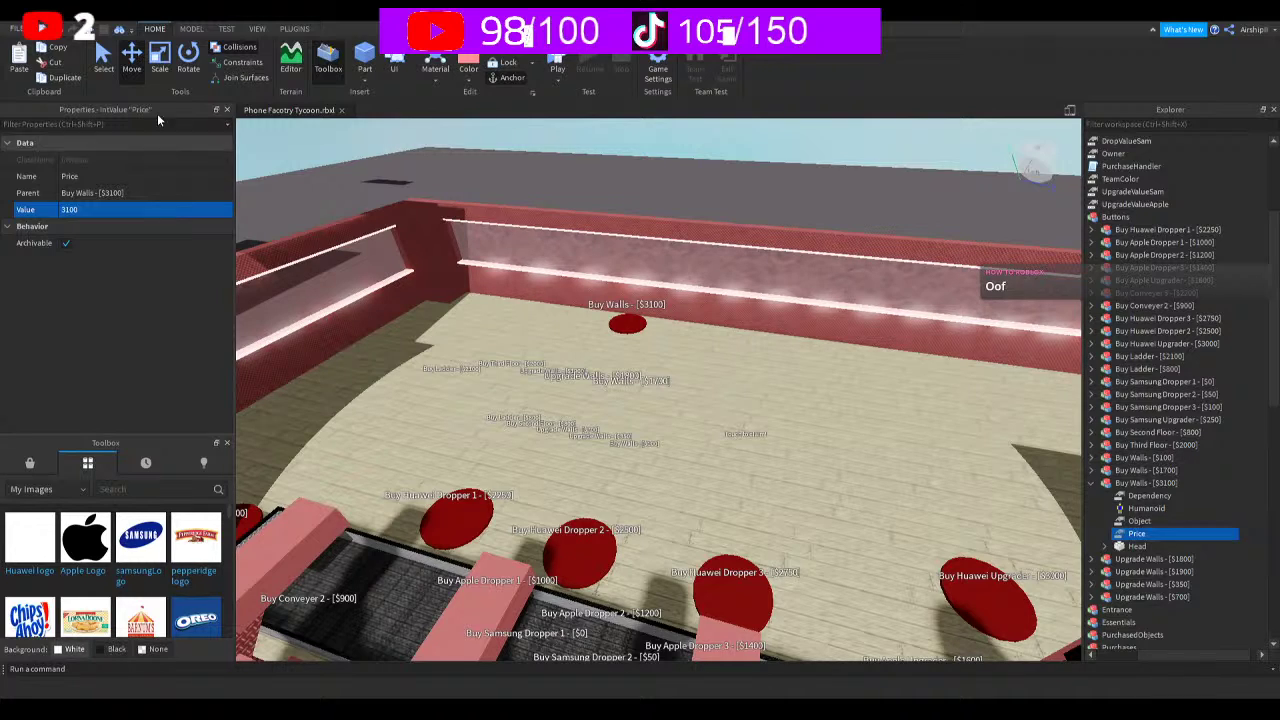
pyautogui.click(1093, 484)
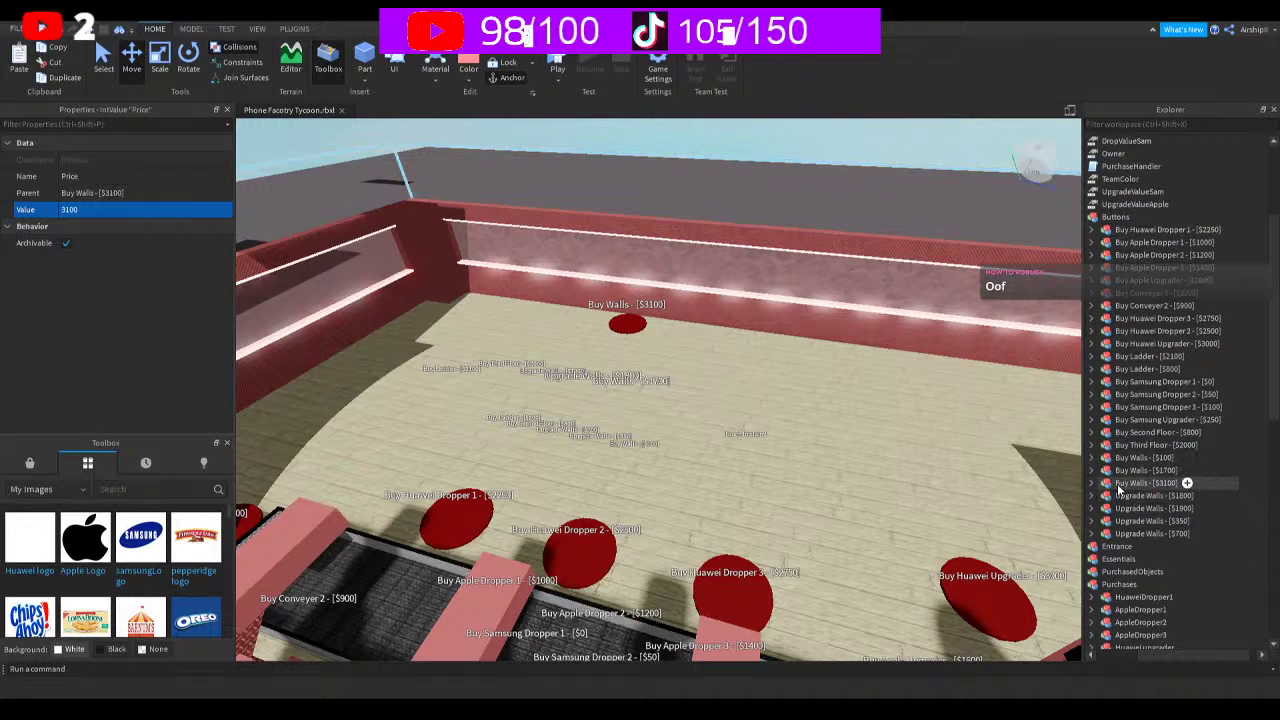
# Duplicate the Buy Walls - [$3100] button, place the copy beside it on the third floor and rename it Buy Walls - [$3200]
pyautogui.click(1140, 483)
pyautogui.hotkey('ctrl', 'd')
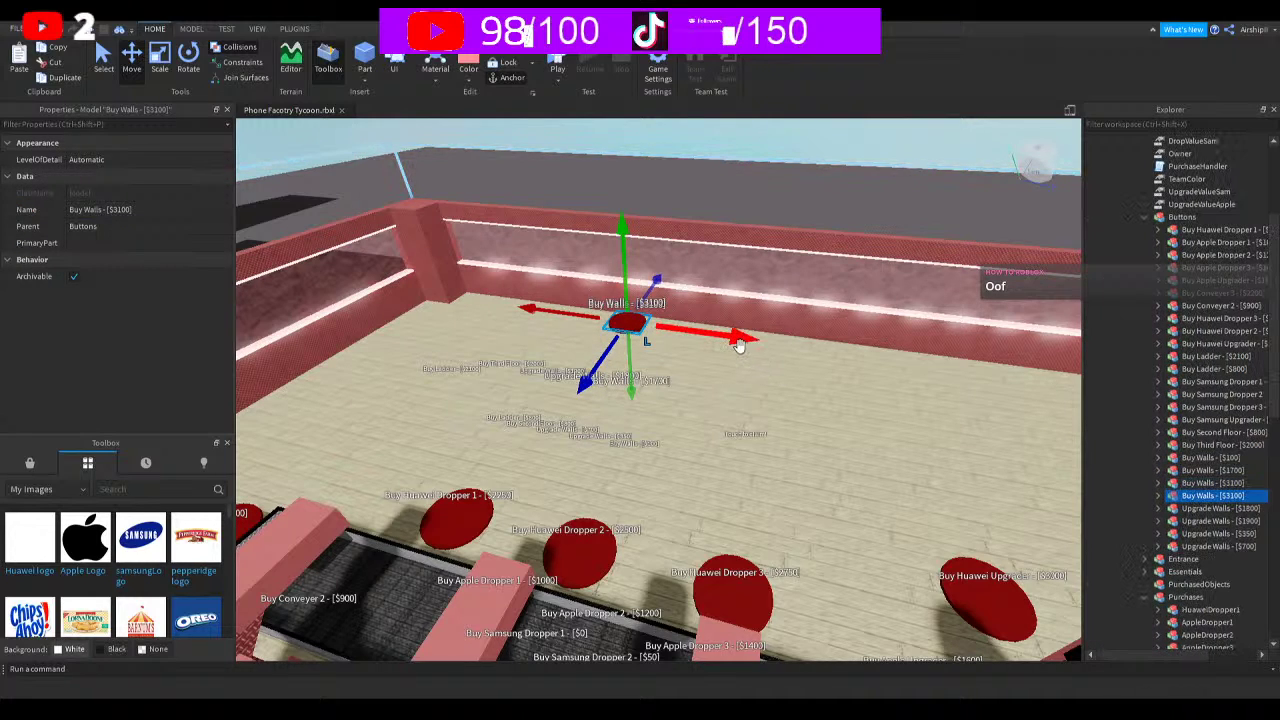
pyautogui.moveTo(745, 338); pyautogui.dragTo(702, 332)
pyautogui.moveTo(582, 230); pyautogui.dragTo(590, 232)
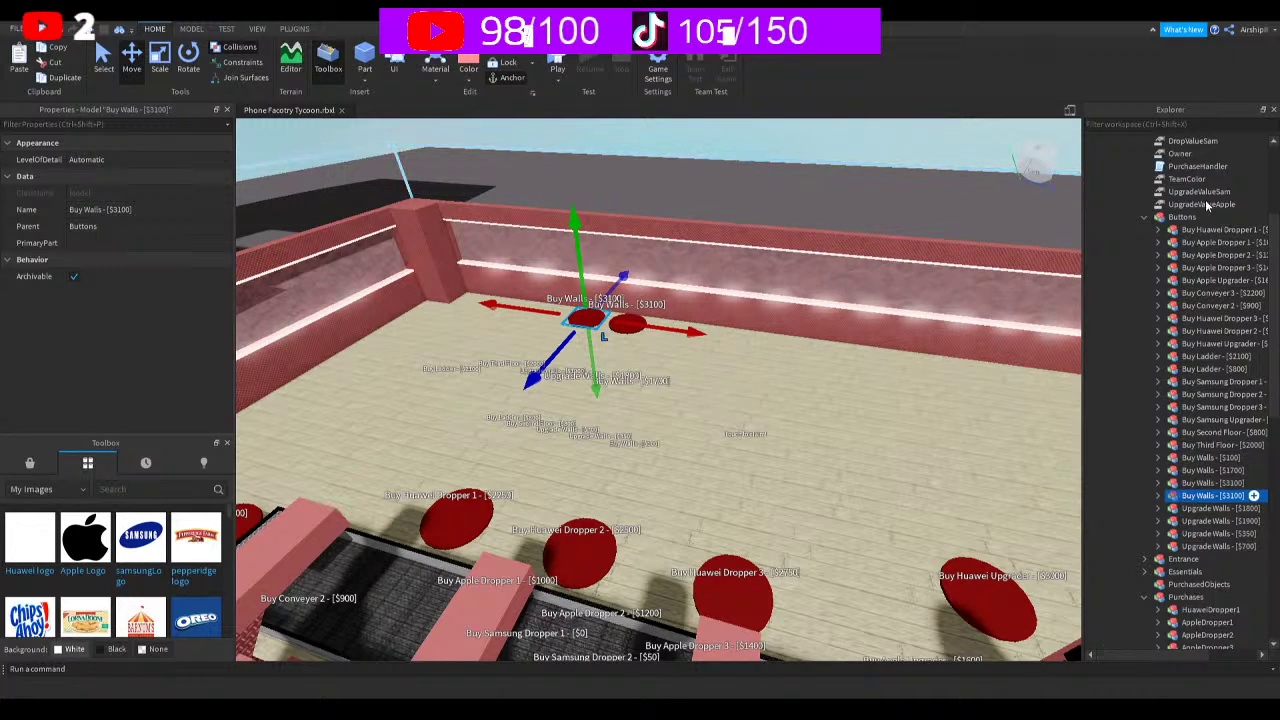
pyautogui.press('F2')
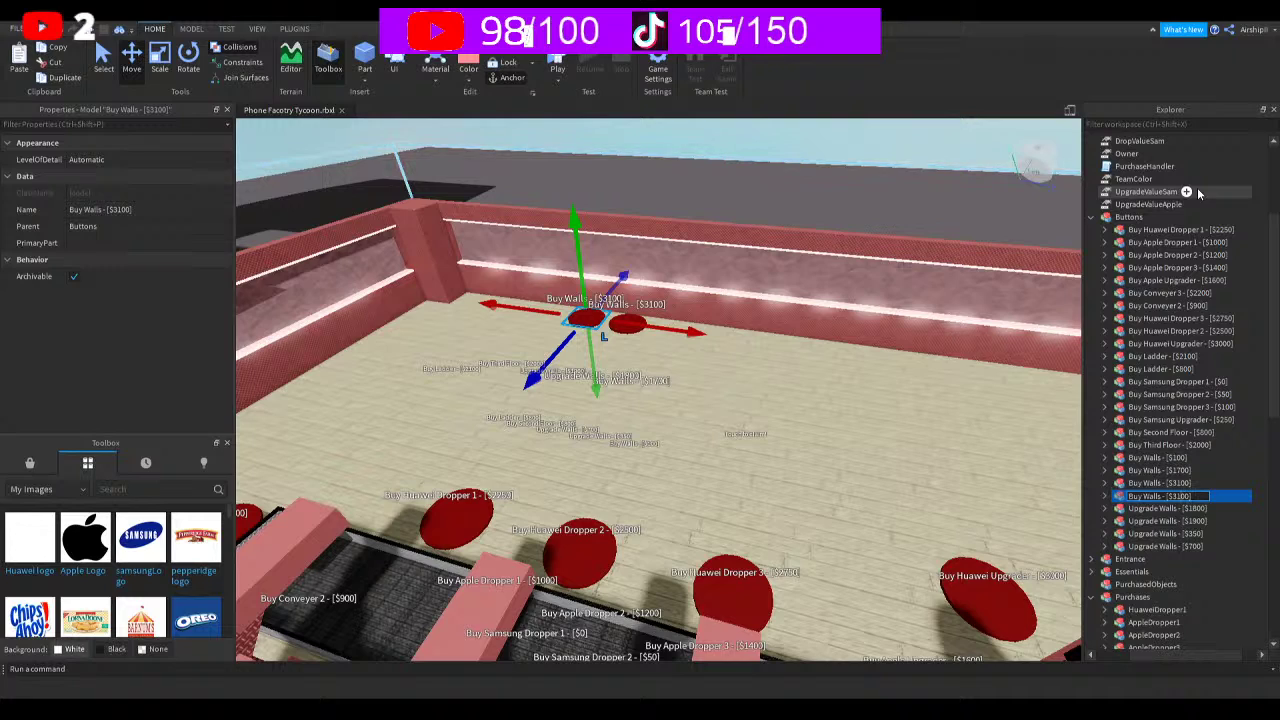
pyautogui.write('Buy Walls - [$3200]')
pyautogui.press('Return')
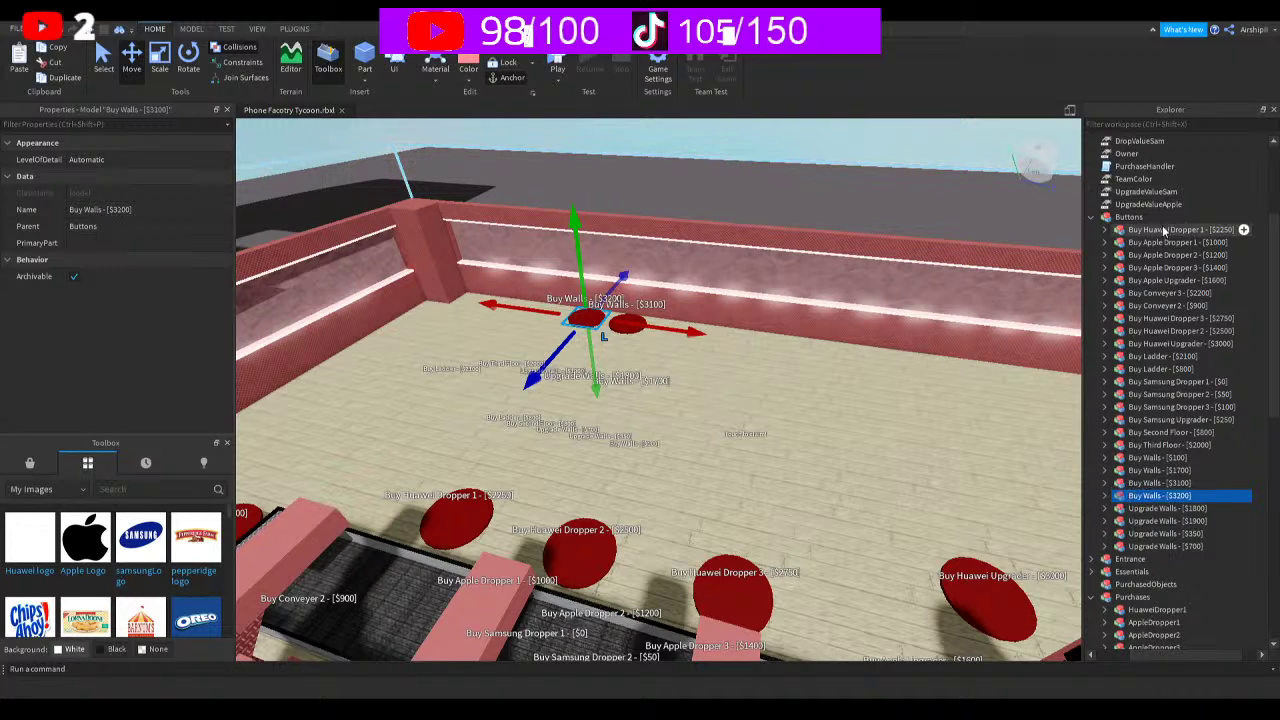
# Set the Buy Walls - [$3200] button's Dependency value to Wall7 and its Object value to Wall8
pyautogui.click(1105, 497)
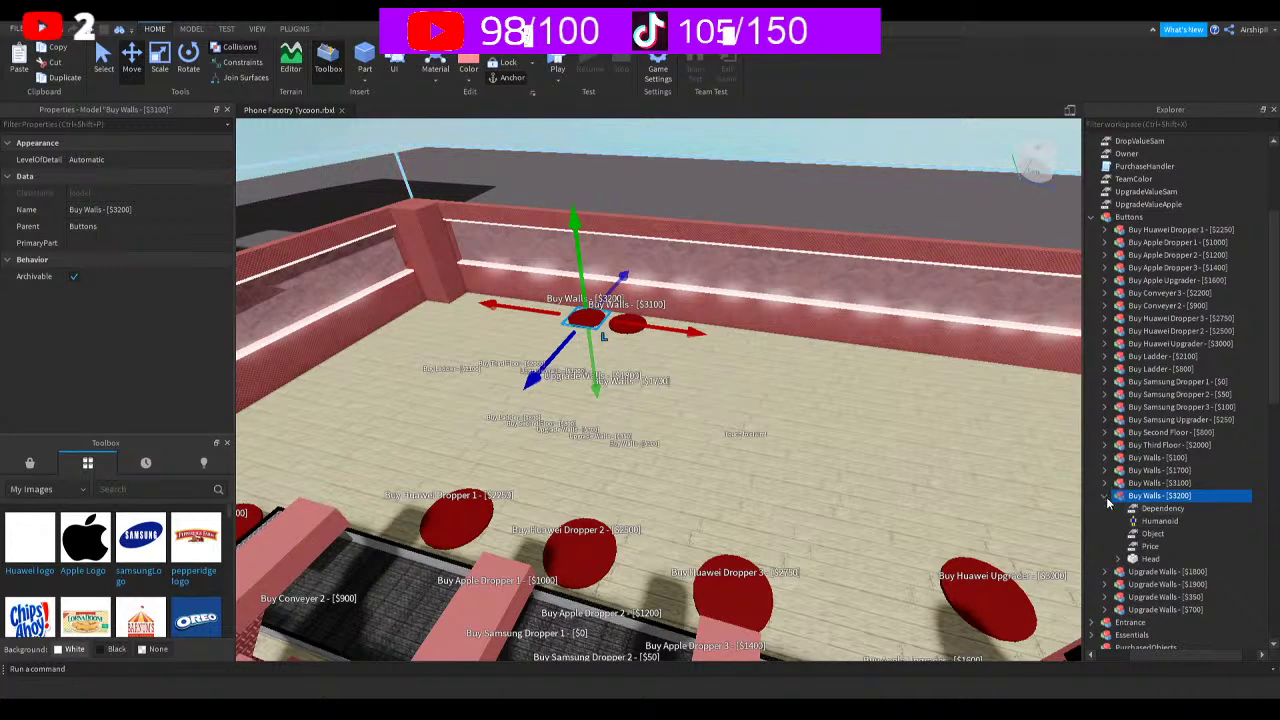
pyautogui.click(1152, 521)
pyautogui.click(1145, 533)
pyautogui.click(1152, 508)
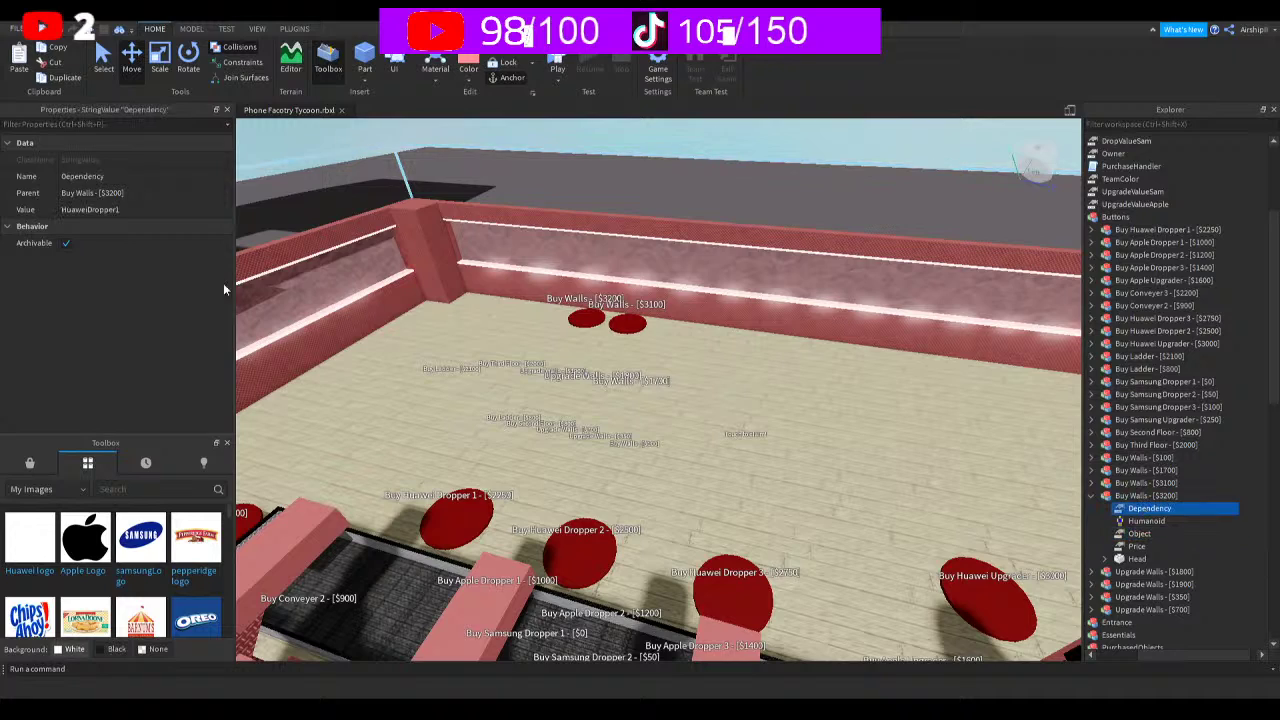
pyautogui.click(144, 209)
pyautogui.write('Walls')
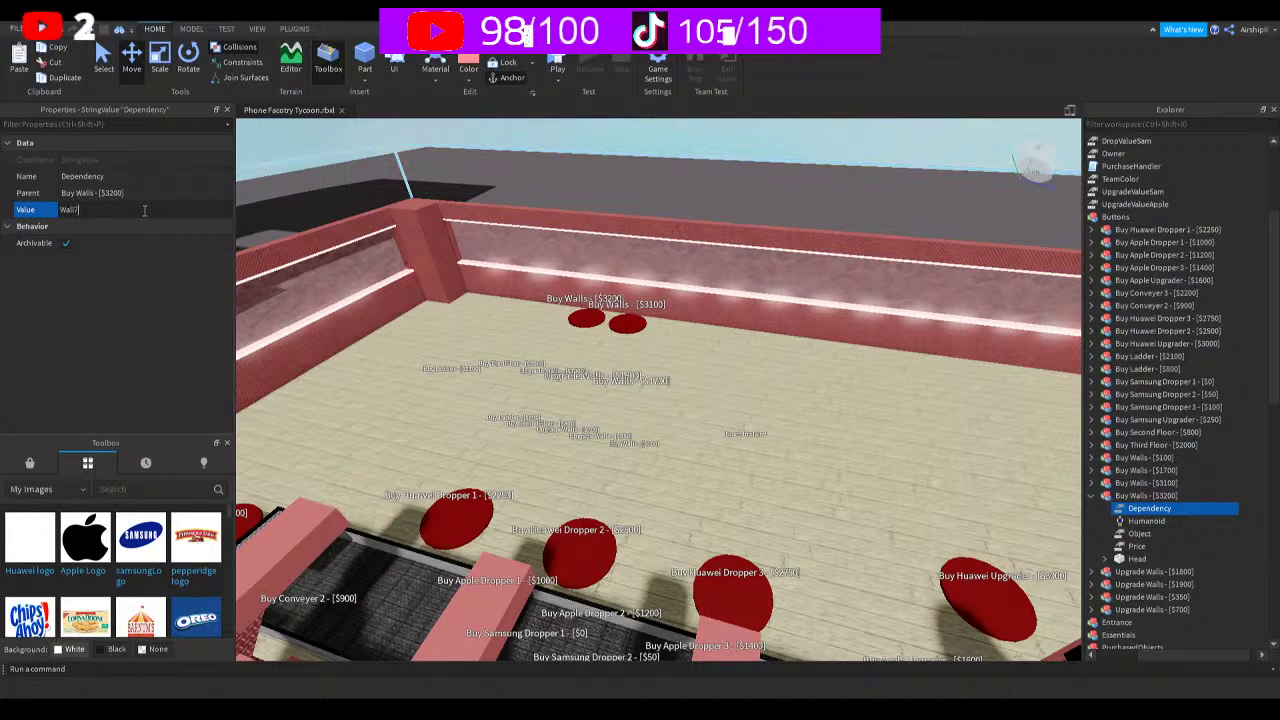
pyautogui.write('7')
pyautogui.click(1138, 533)
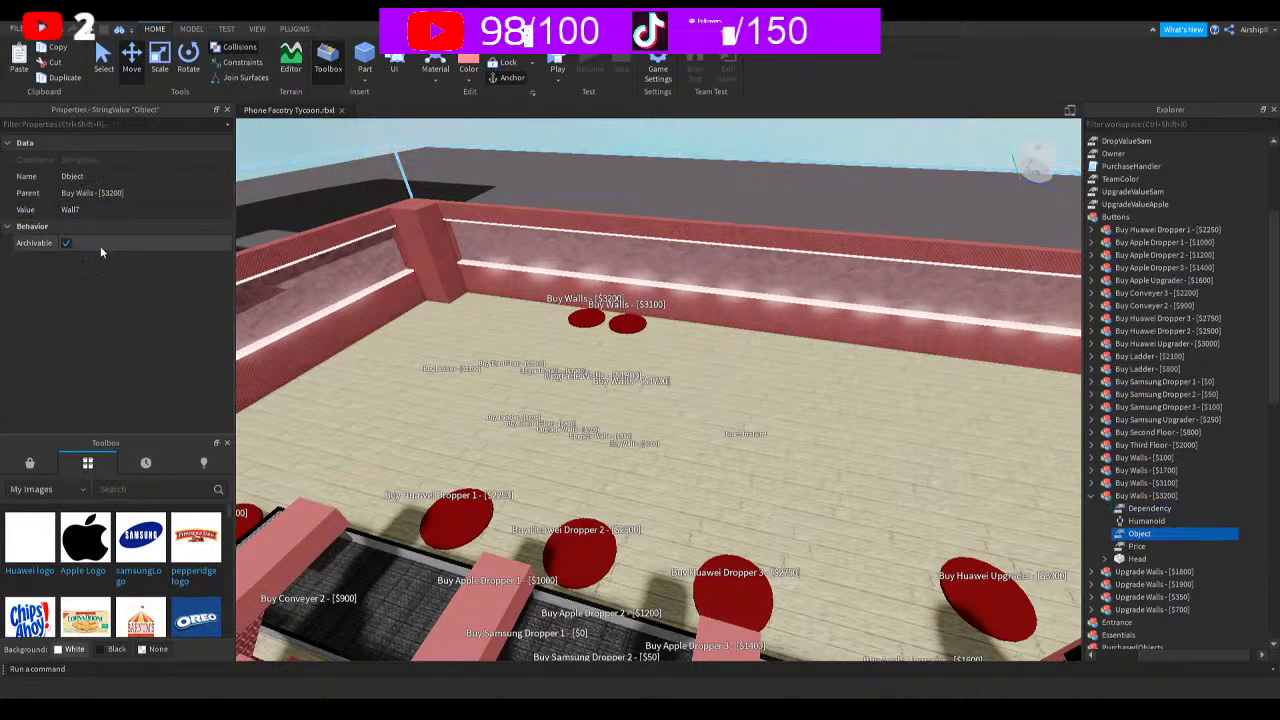
pyautogui.click(125, 209)
pyautogui.write('Wall8')
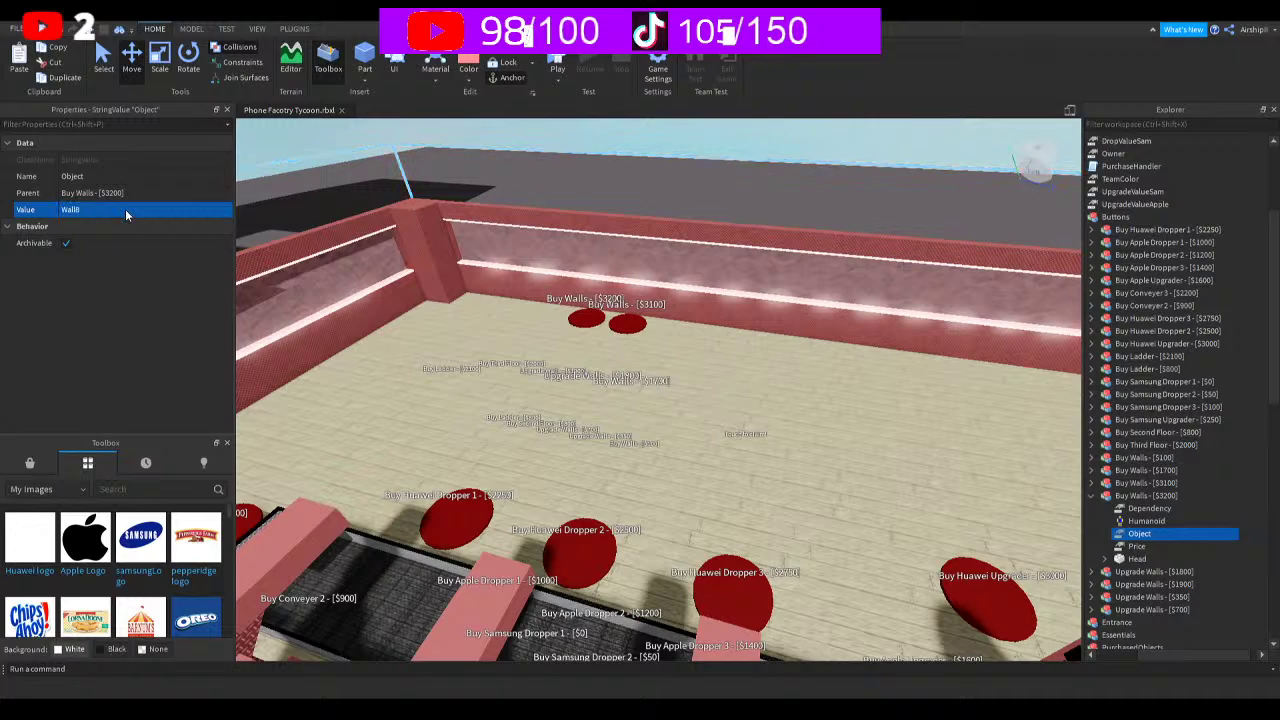
# Set the Price value of the Buy Walls - [$3200] button to 3200
pyautogui.click(1137, 546)
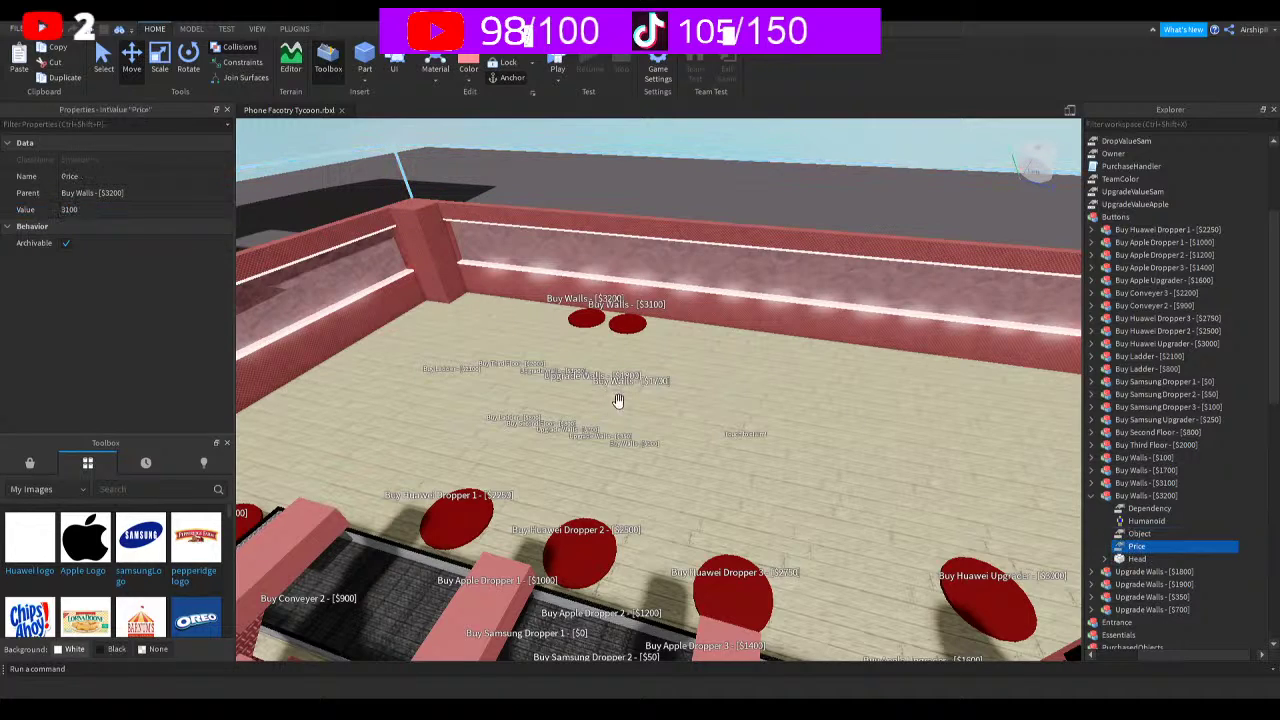
pyautogui.click(132, 206)
pyautogui.write('3200')
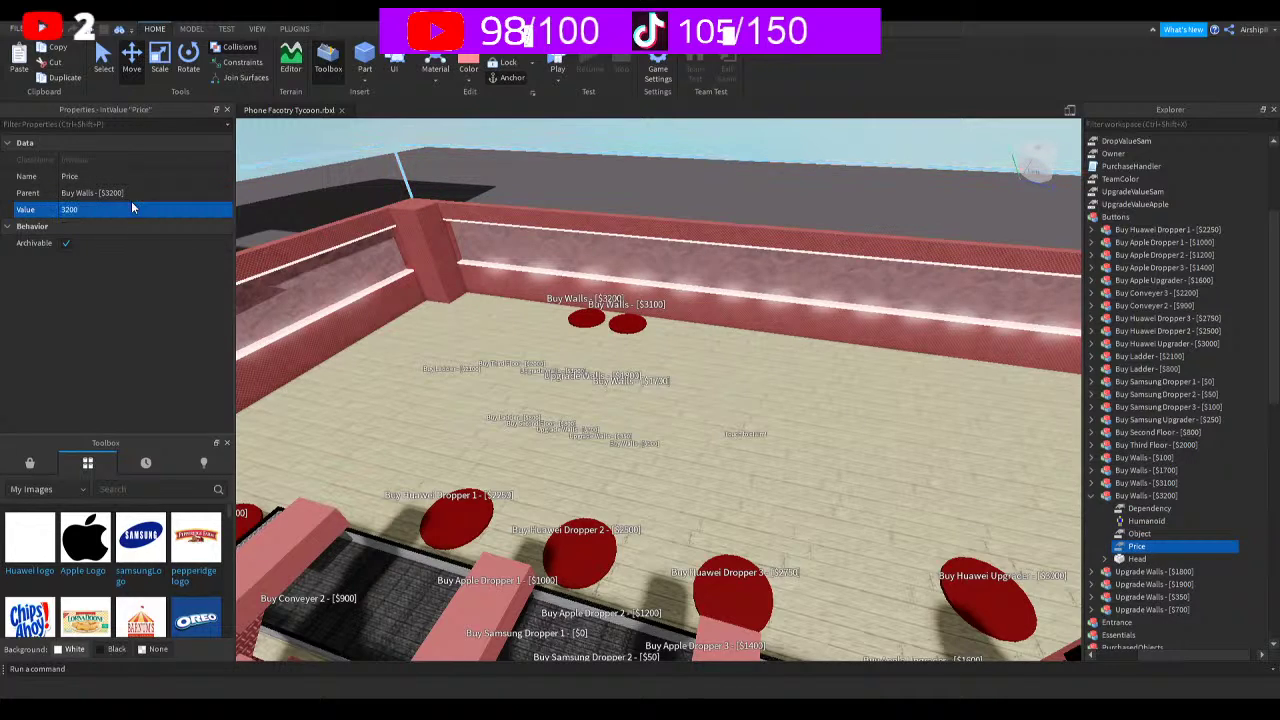
# Rename the Buy Walls - [$3200] button as Upgrade Walls - [$3200]
pyautogui.click(1148, 495)
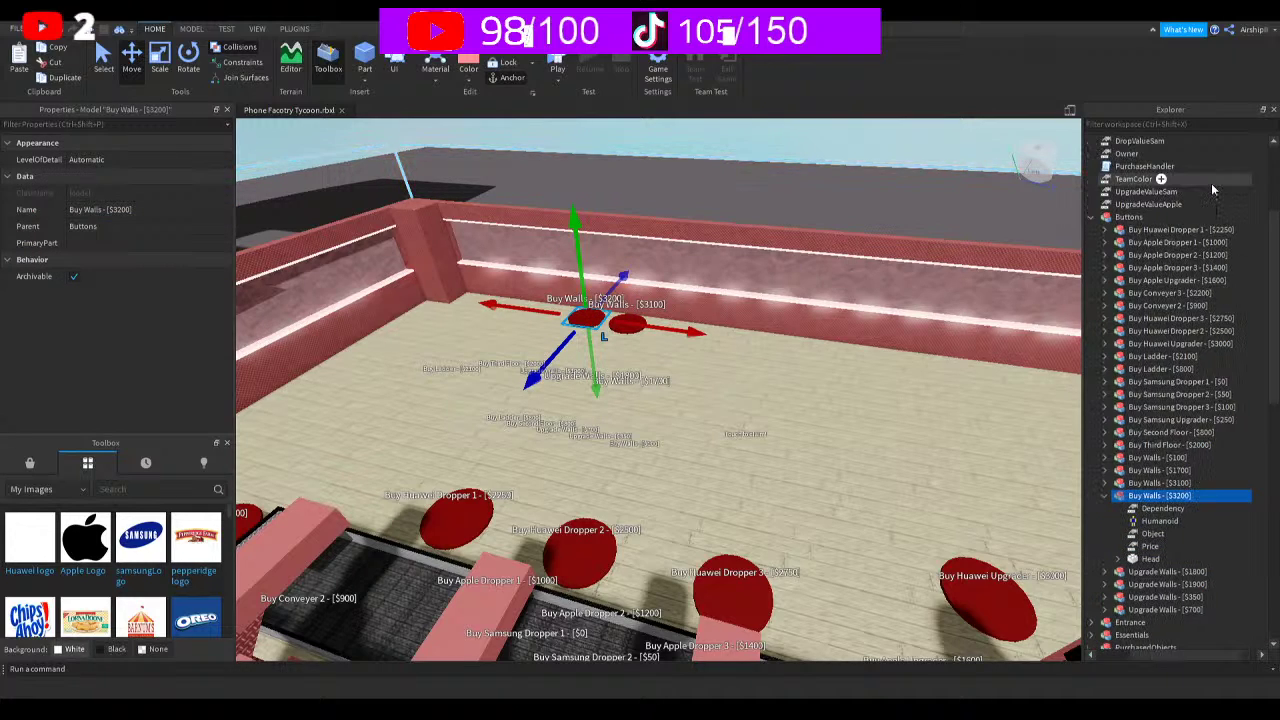
pyautogui.click(1142, 485)
pyautogui.click(1143, 497)
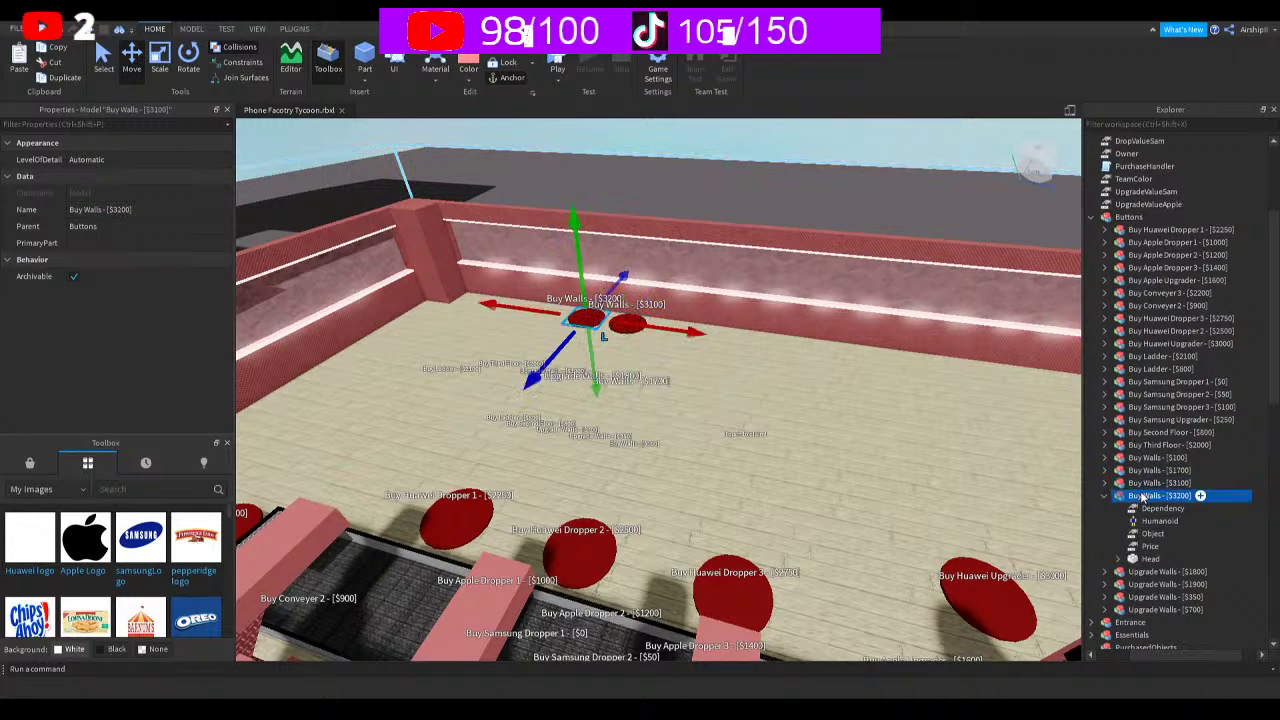
pyautogui.doubleClick(1143, 497)
pyautogui.click(1145, 497)
pyautogui.press('BackSpace')
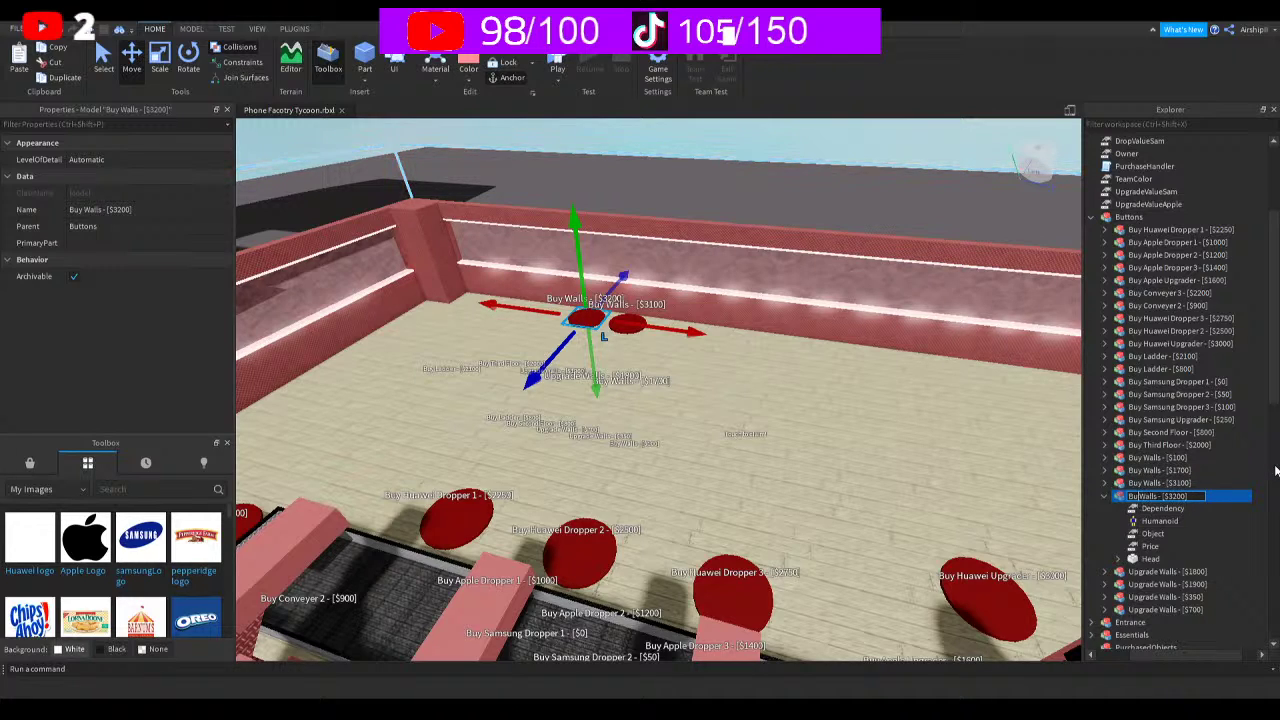
pyautogui.press('BackSpace')
pyautogui.press('BackSpace')
pyautogui.write('Upgrade')
pyautogui.press('Return')
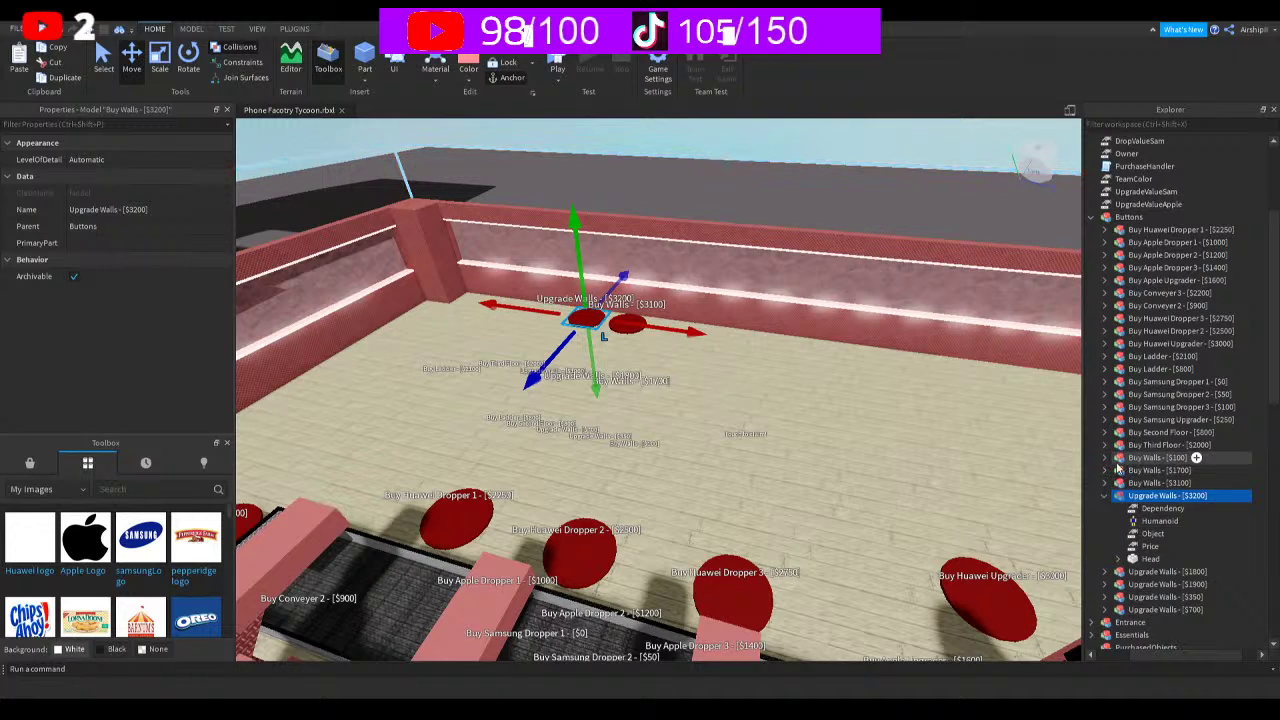
pyautogui.hscroll(1, 1140, 478)
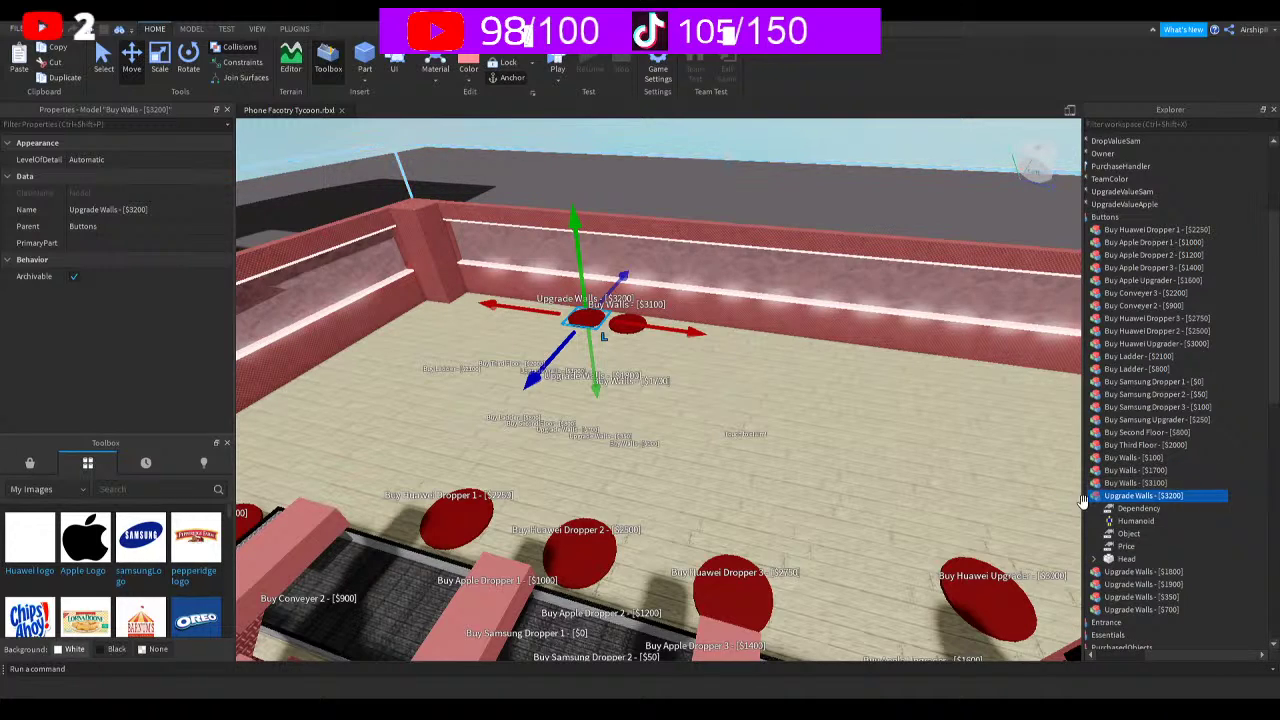
pyautogui.hscroll(-1, 1165, 652)
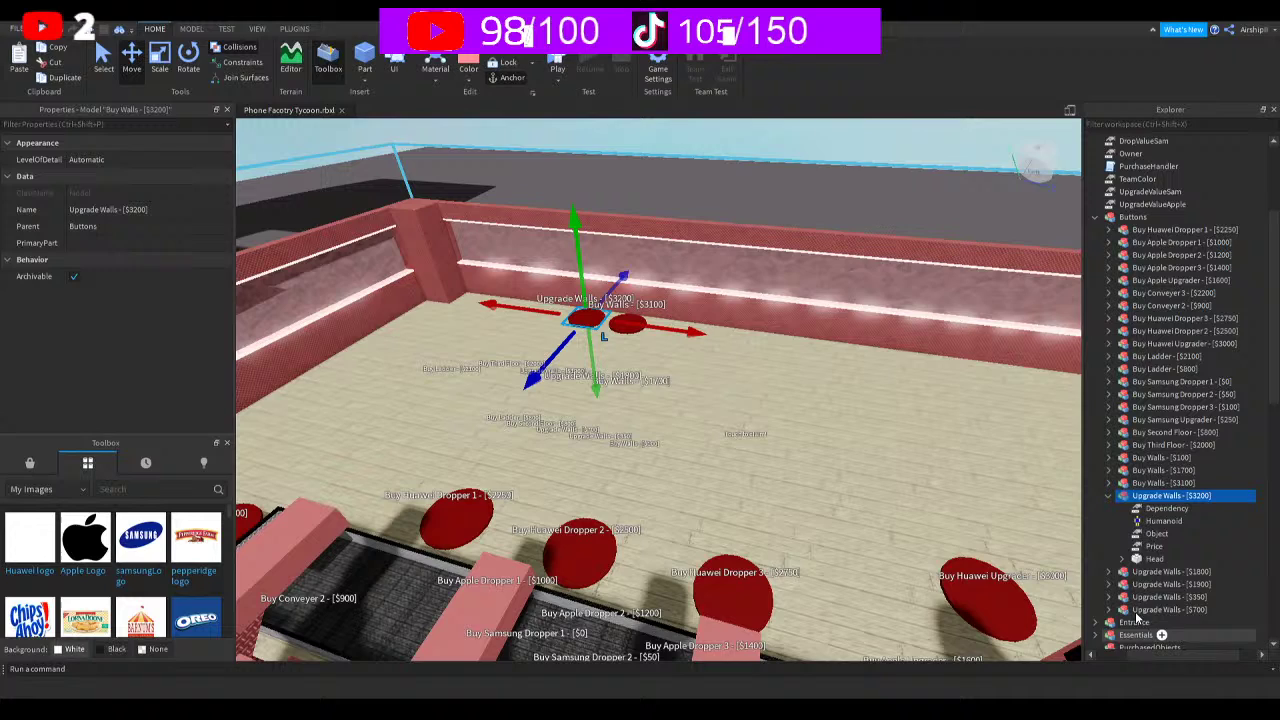
# Duplicate the Upgrade Walls - [$3200] button and place the copy beside it, in line with the other third-floor wall buttons
pyautogui.click(1110, 496)
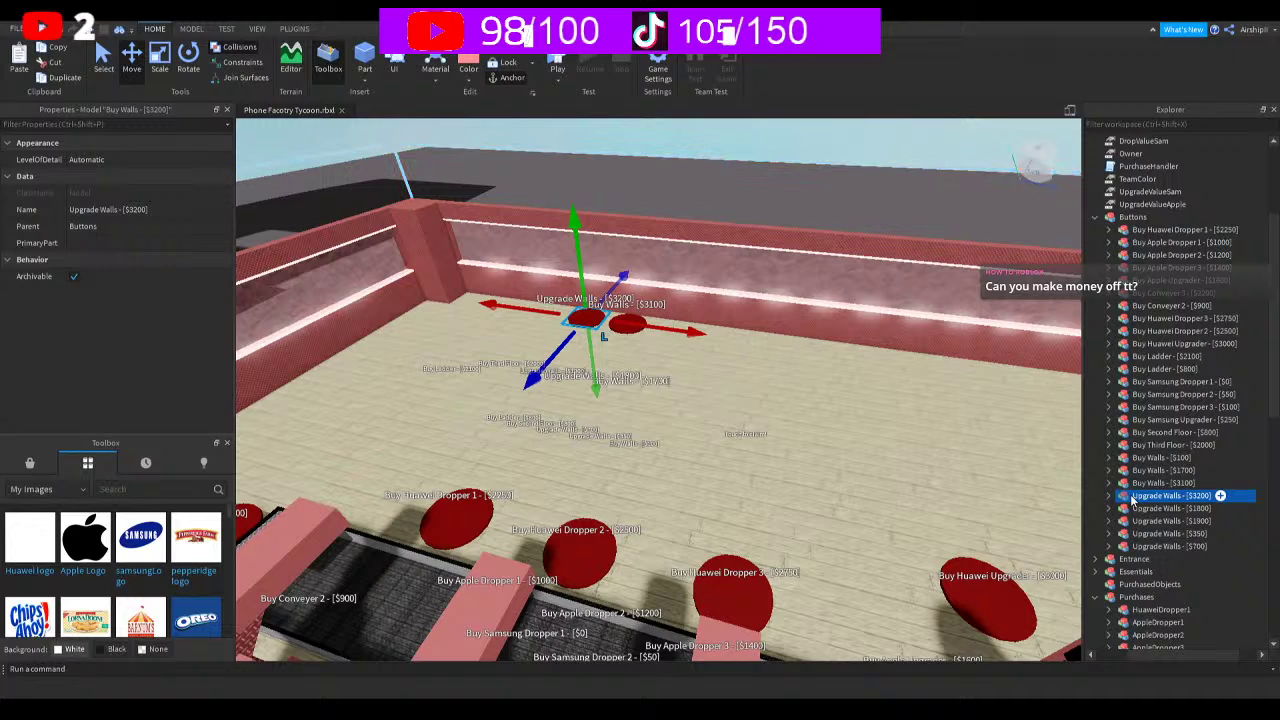
pyautogui.hotkey('ctrl', 'd')
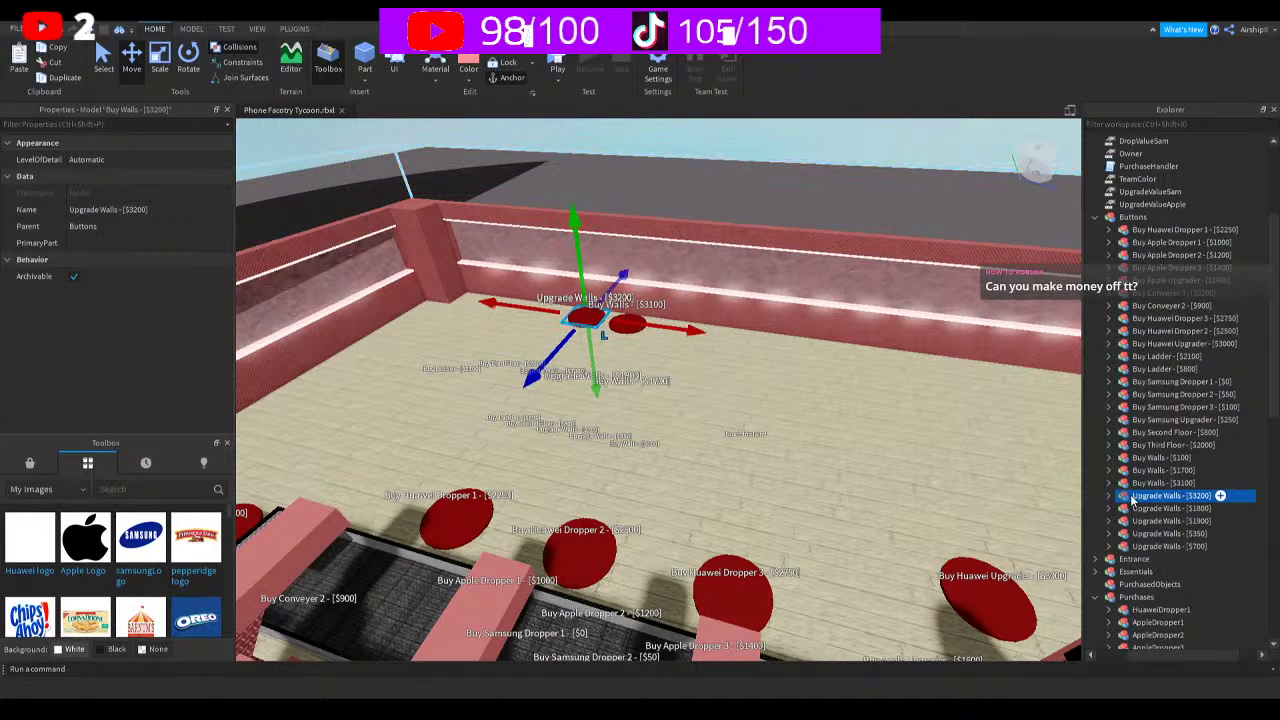
pyautogui.moveTo(686, 329); pyautogui.dragTo(636, 340)
pyautogui.moveTo(530, 202); pyautogui.dragTo(533, 205)
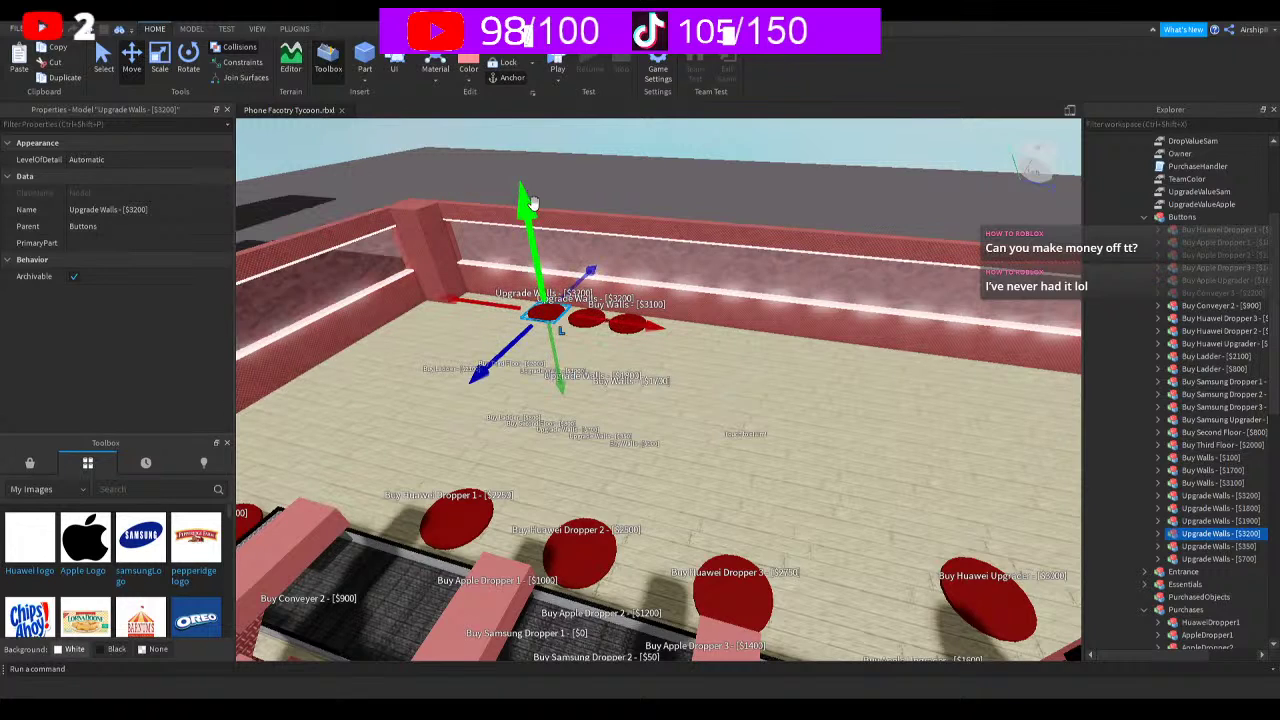
# Set the duplicated Upgrade Walls button's Dependency value to Wall8 and its Object value to Wall9
pyautogui.click(1160, 534)
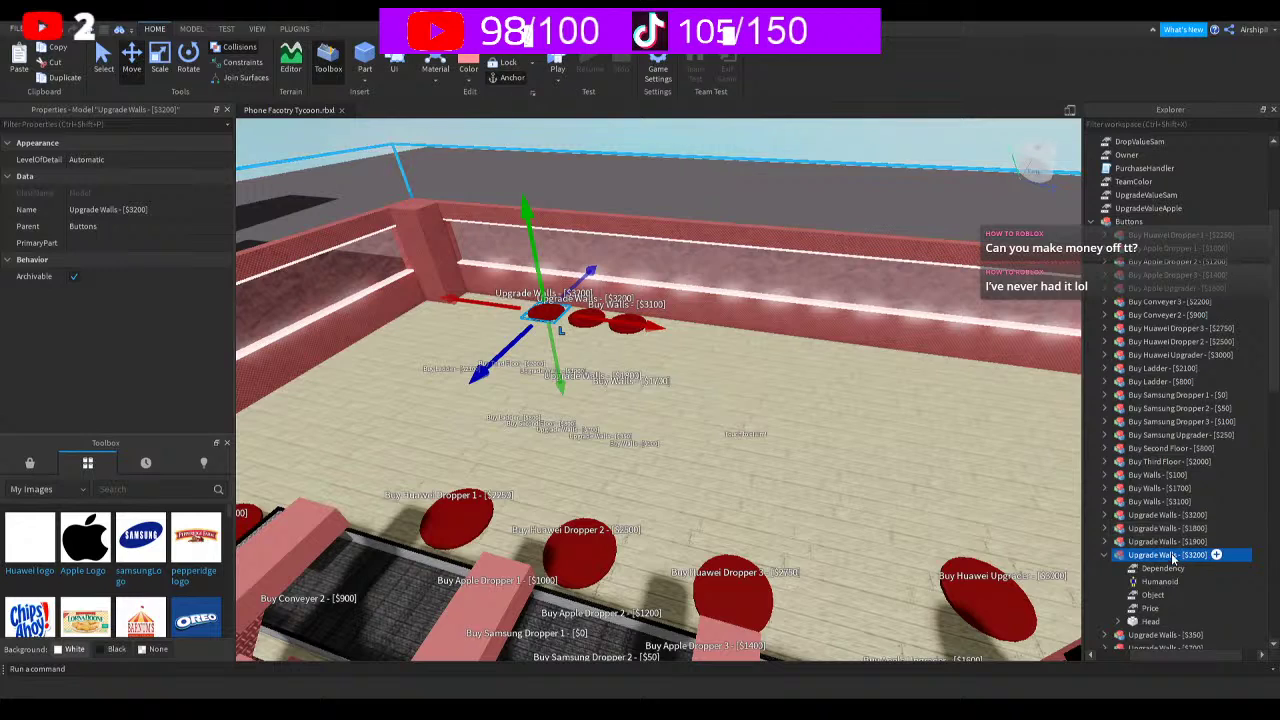
pyautogui.click(1176, 568)
pyautogui.click(112, 210)
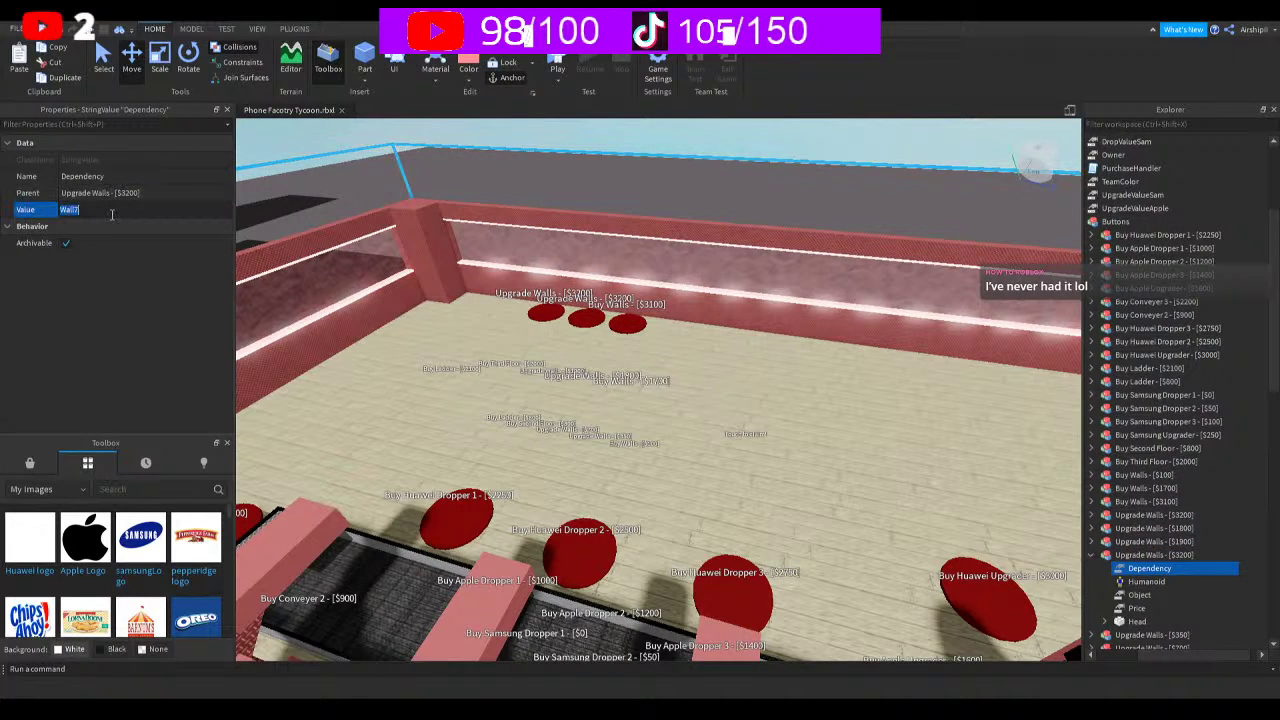
pyautogui.write('Wall8')
pyautogui.press('Return')
pyautogui.click(1139, 594)
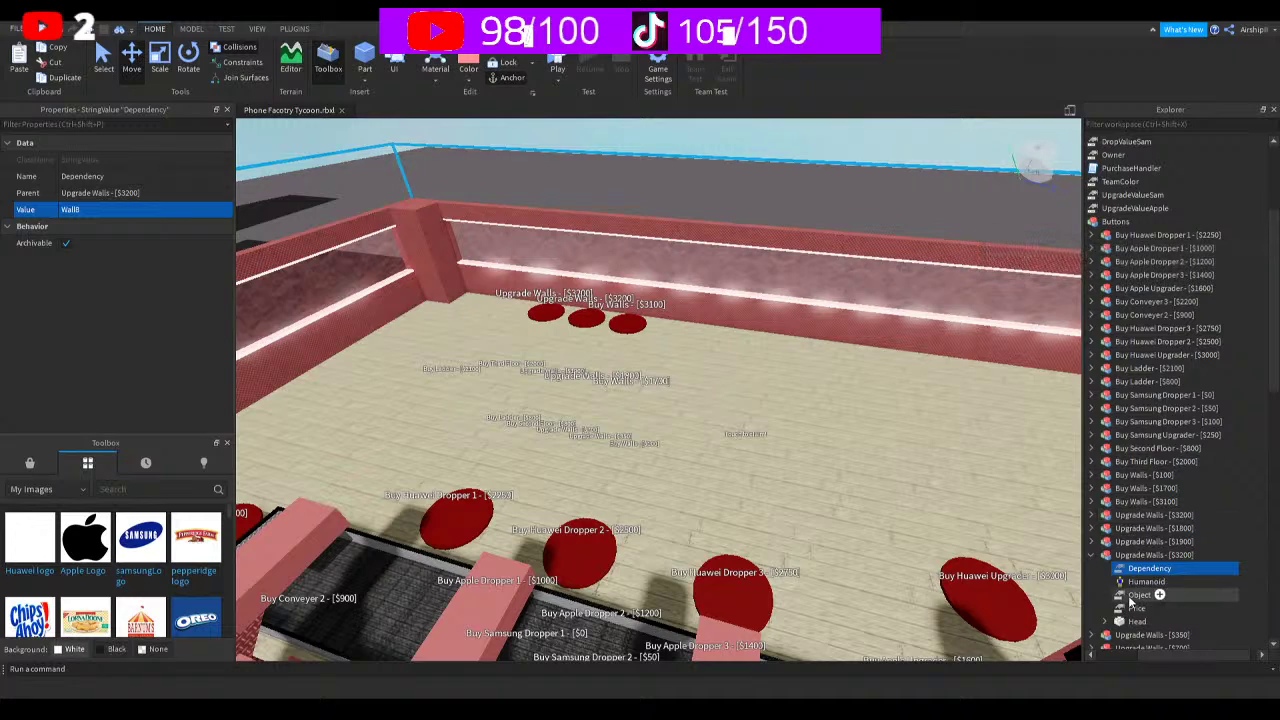
pyautogui.click(196, 214)
pyautogui.write('Wall9')
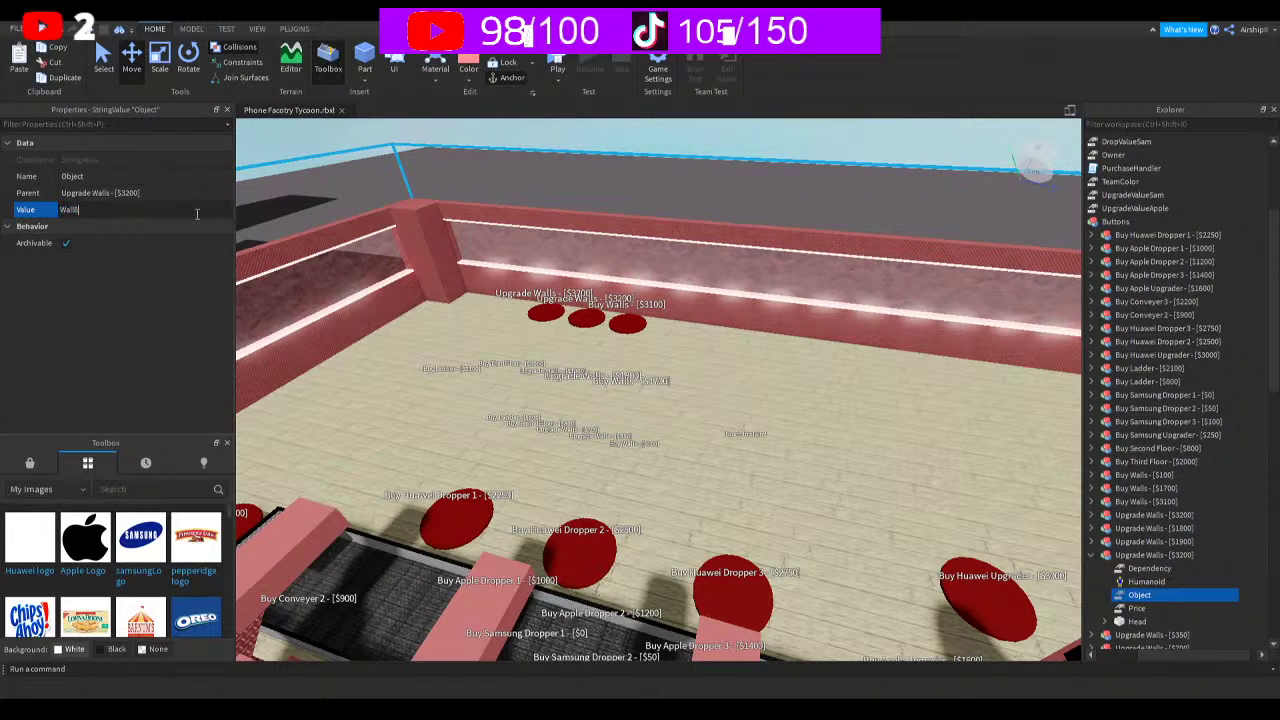
pyautogui.press('Return')
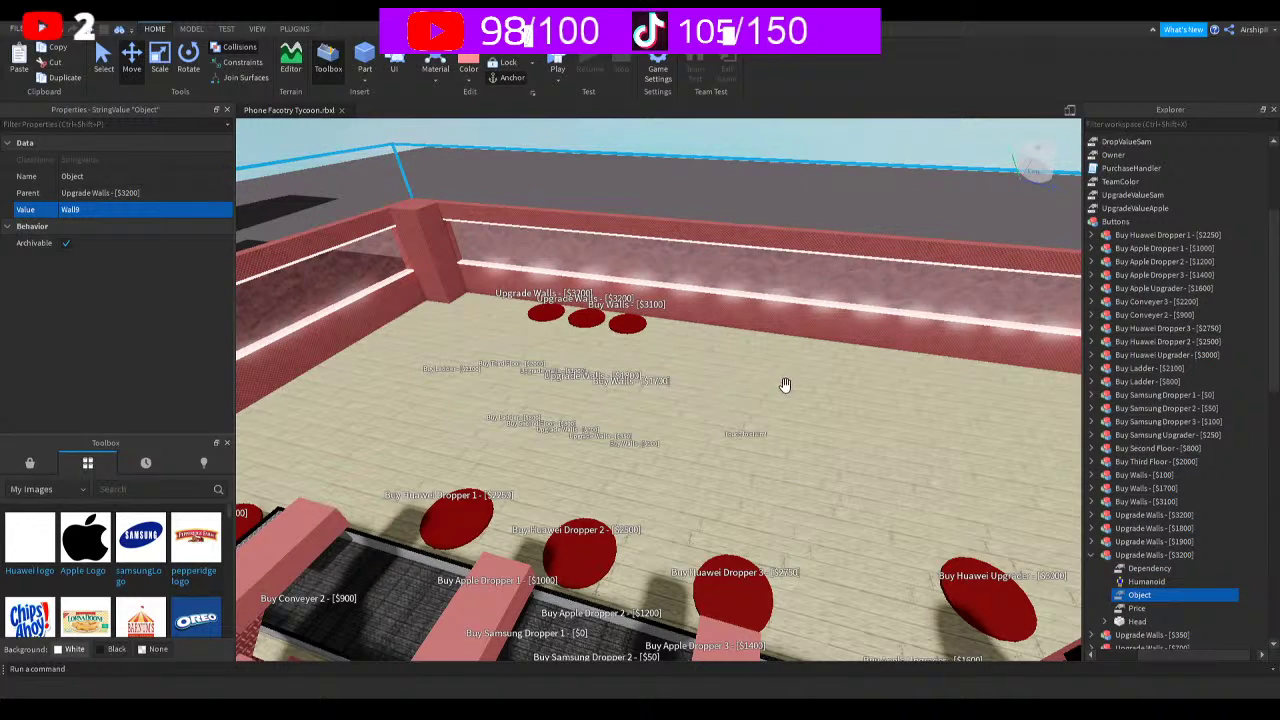
# Set the Price value of the duplicated Upgrade Walls button to 3300
pyautogui.click(1136, 608)
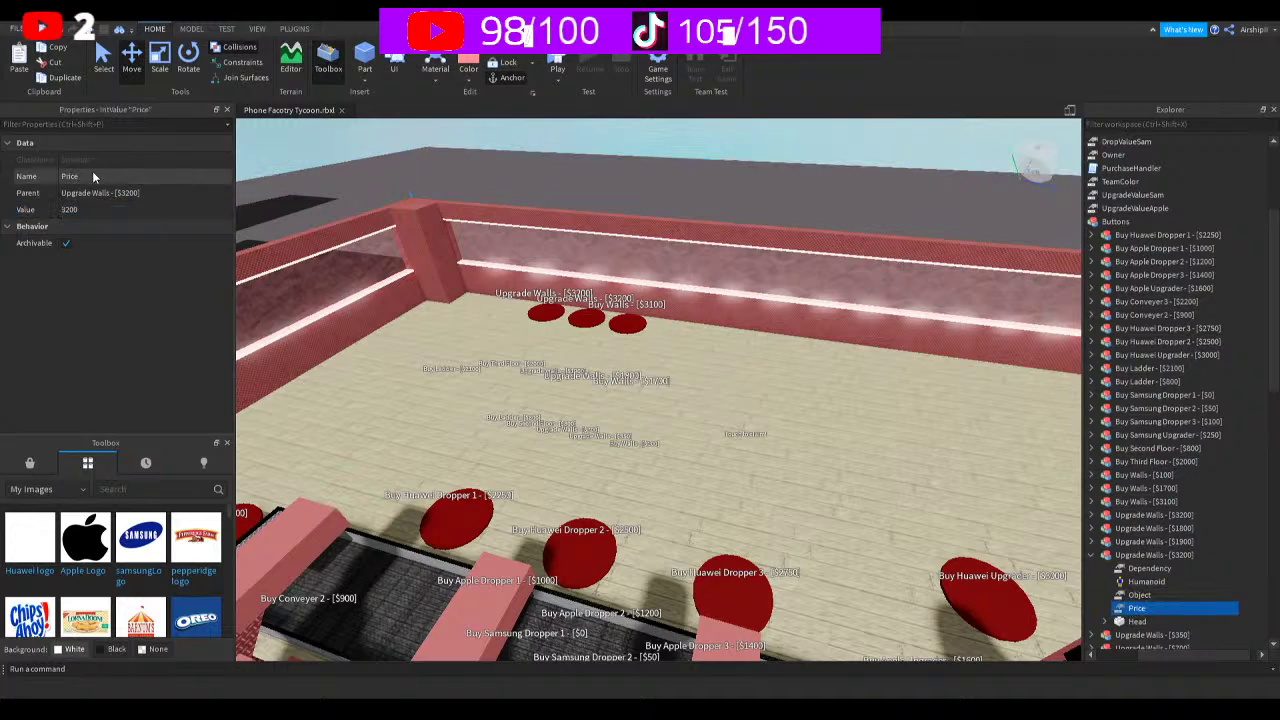
pyautogui.click(105, 208)
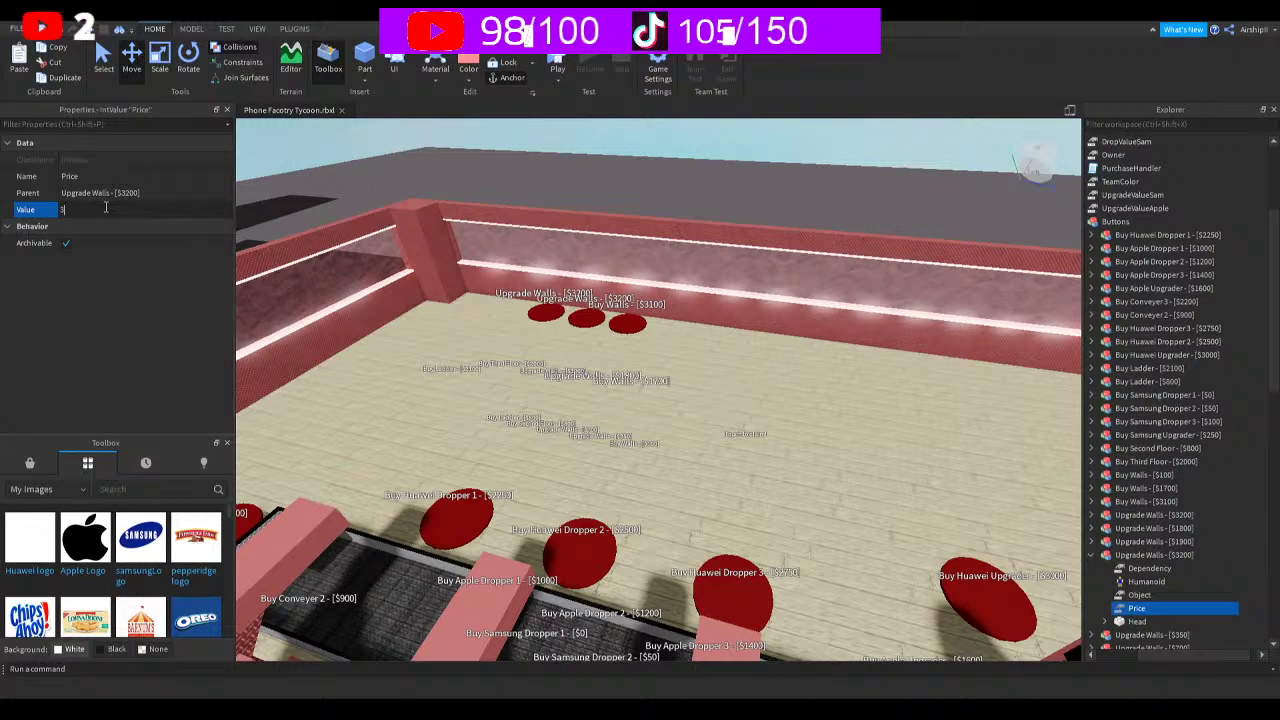
pyautogui.write('300')
pyautogui.press('Return')
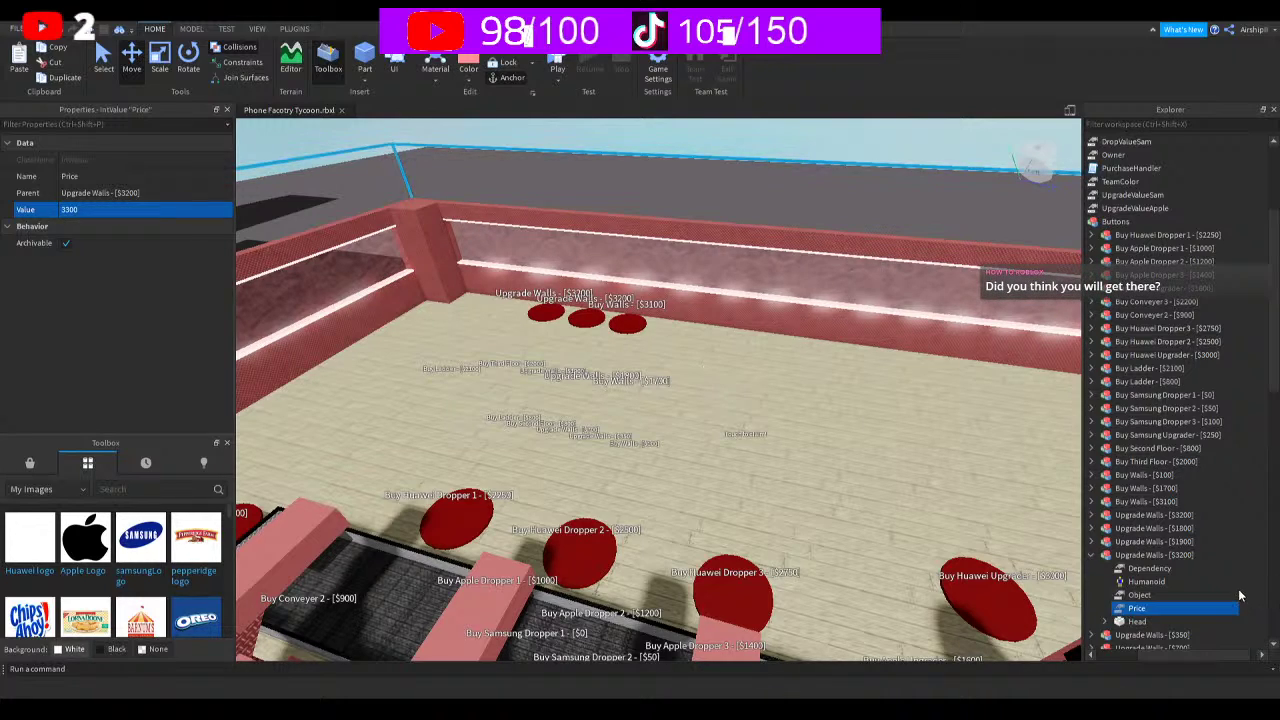
# Rename the duplicated button, which unlocks Wall9, as Upgrade Walls - [$3300]
pyautogui.click(1124, 594)
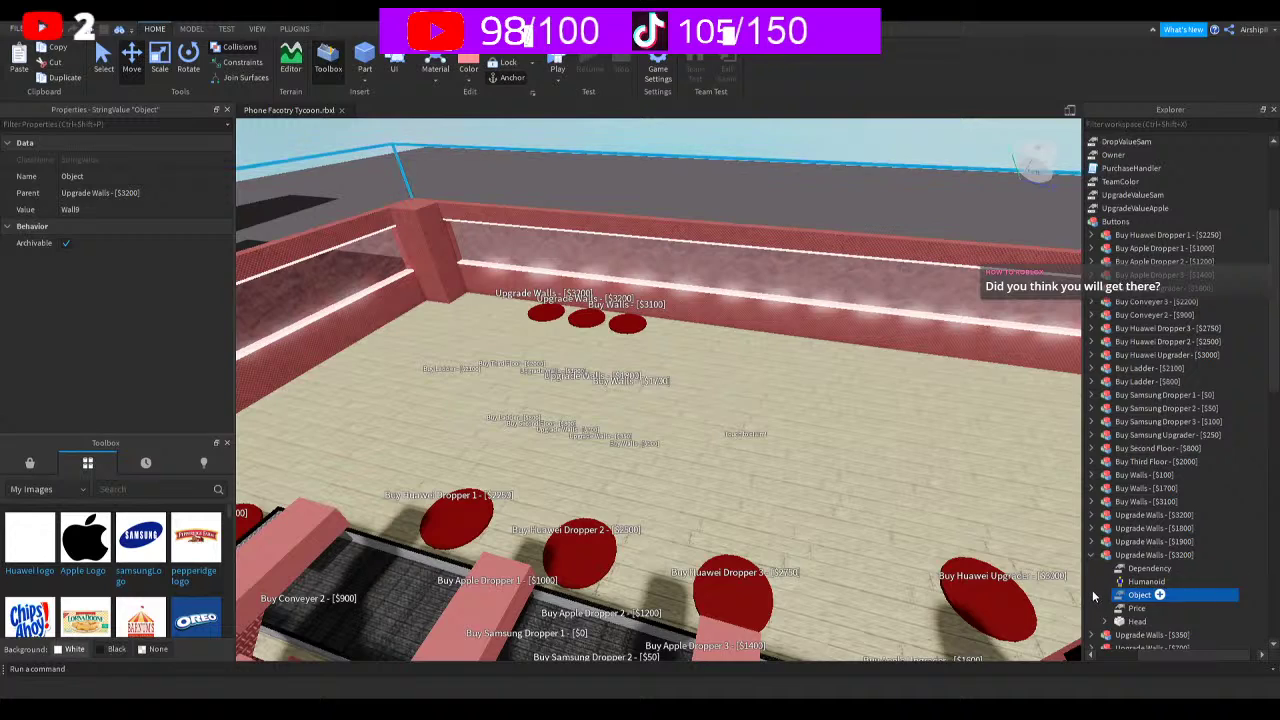
pyautogui.click(1108, 556)
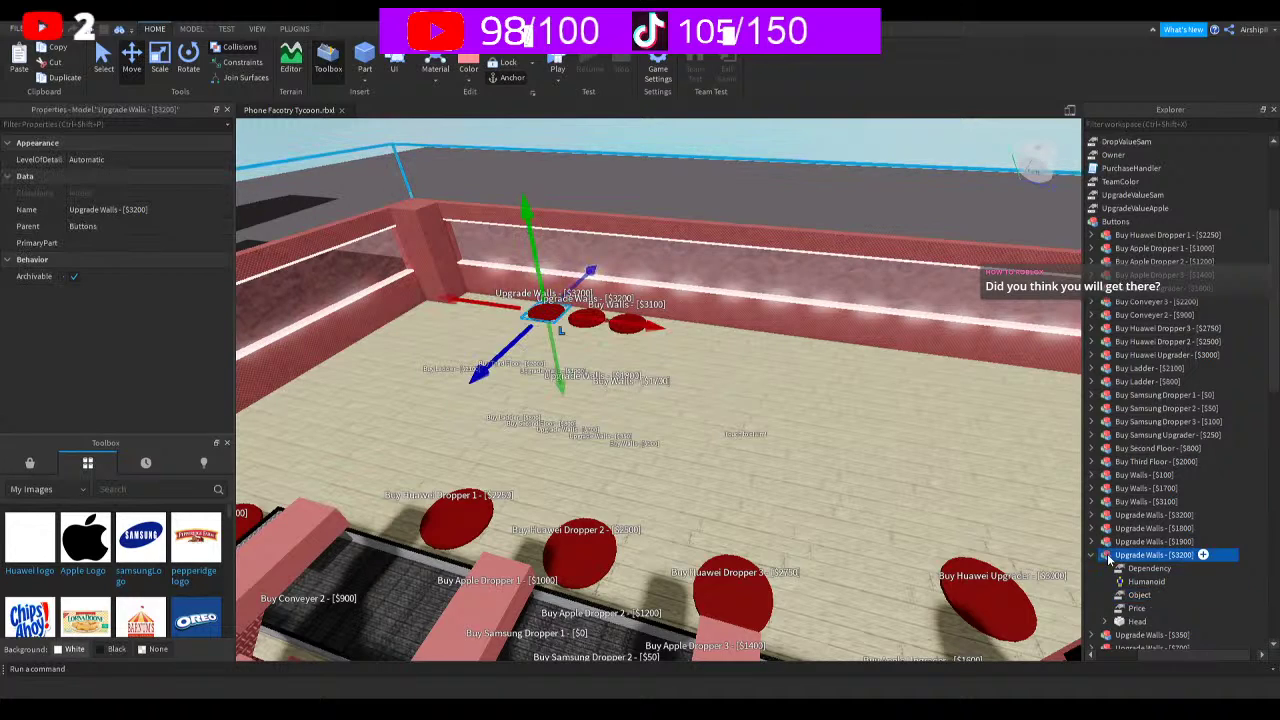
pyautogui.press('F2')
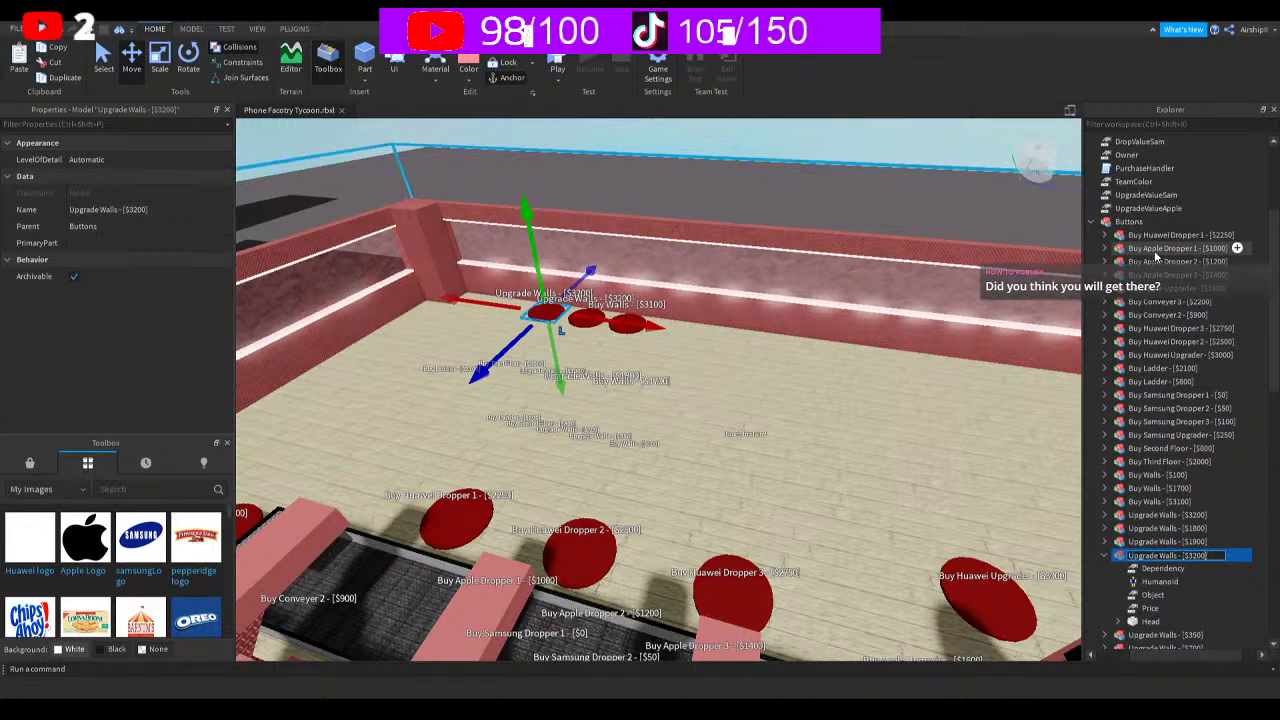
pyautogui.press('Return')
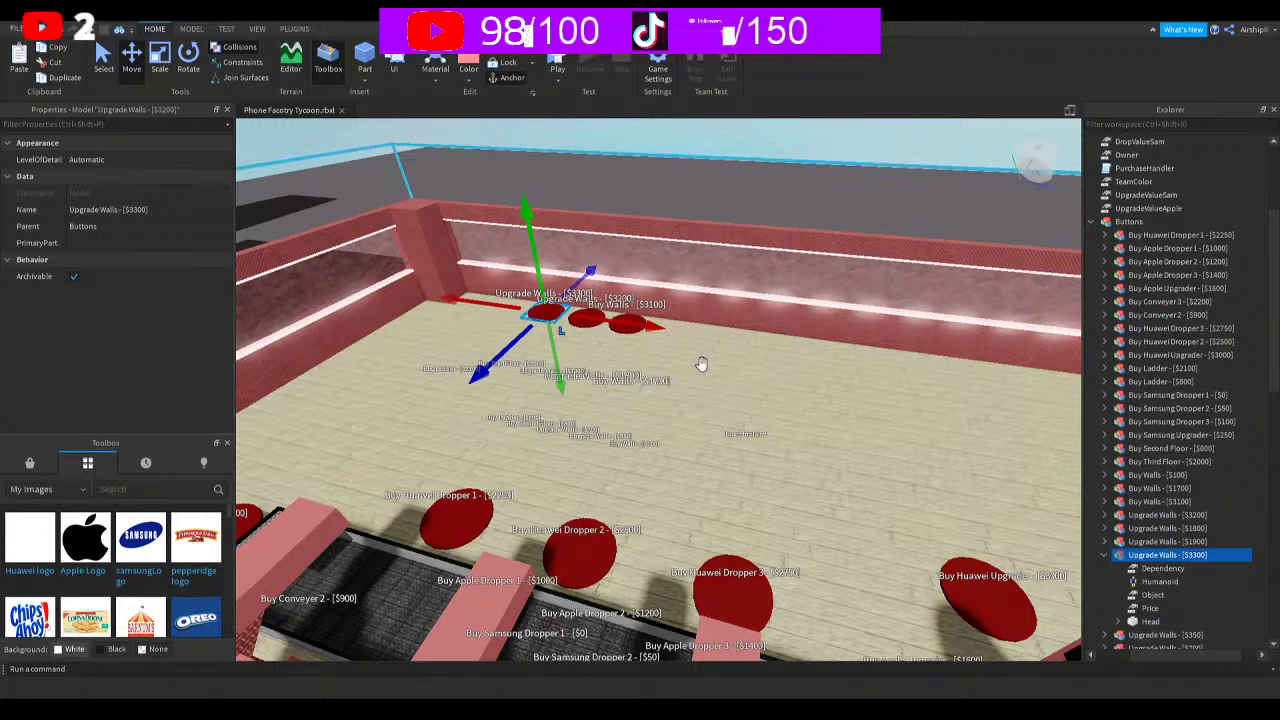
pyautogui.click(1104, 555)
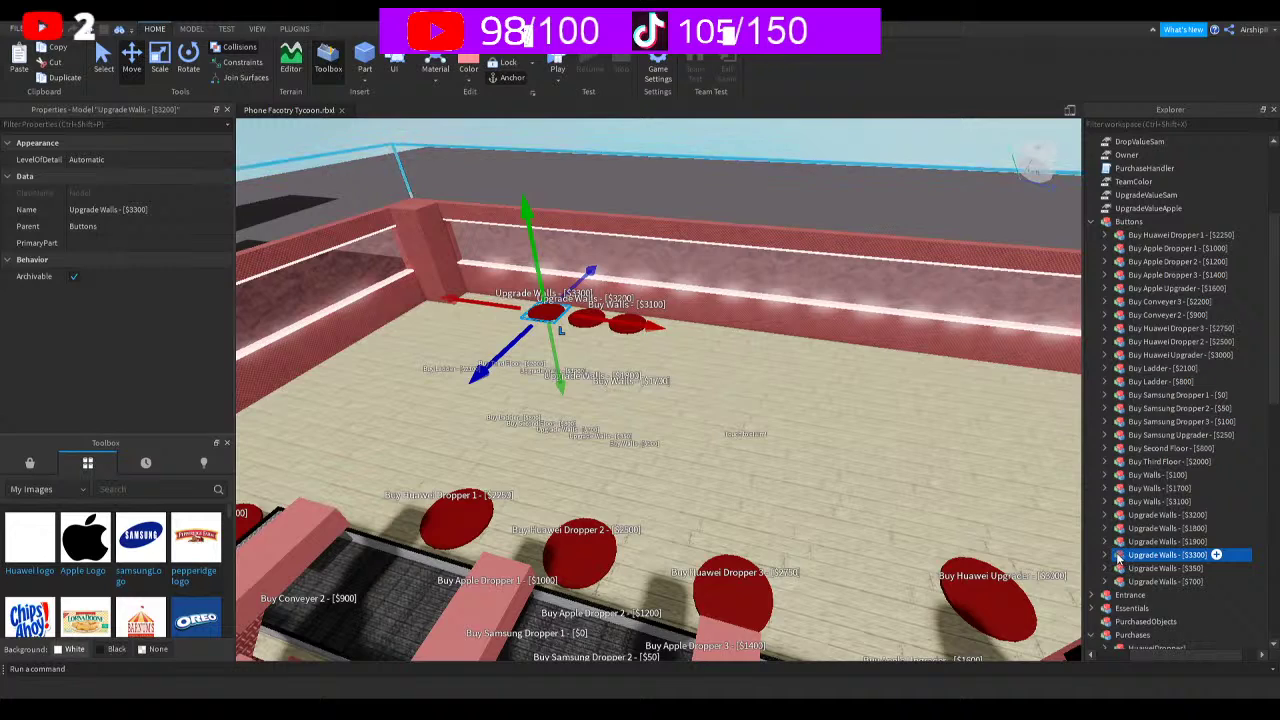
# Save the Phone Facotry Tycoon.rbxl place file
pyautogui.hscroll(1, 1160, 530)
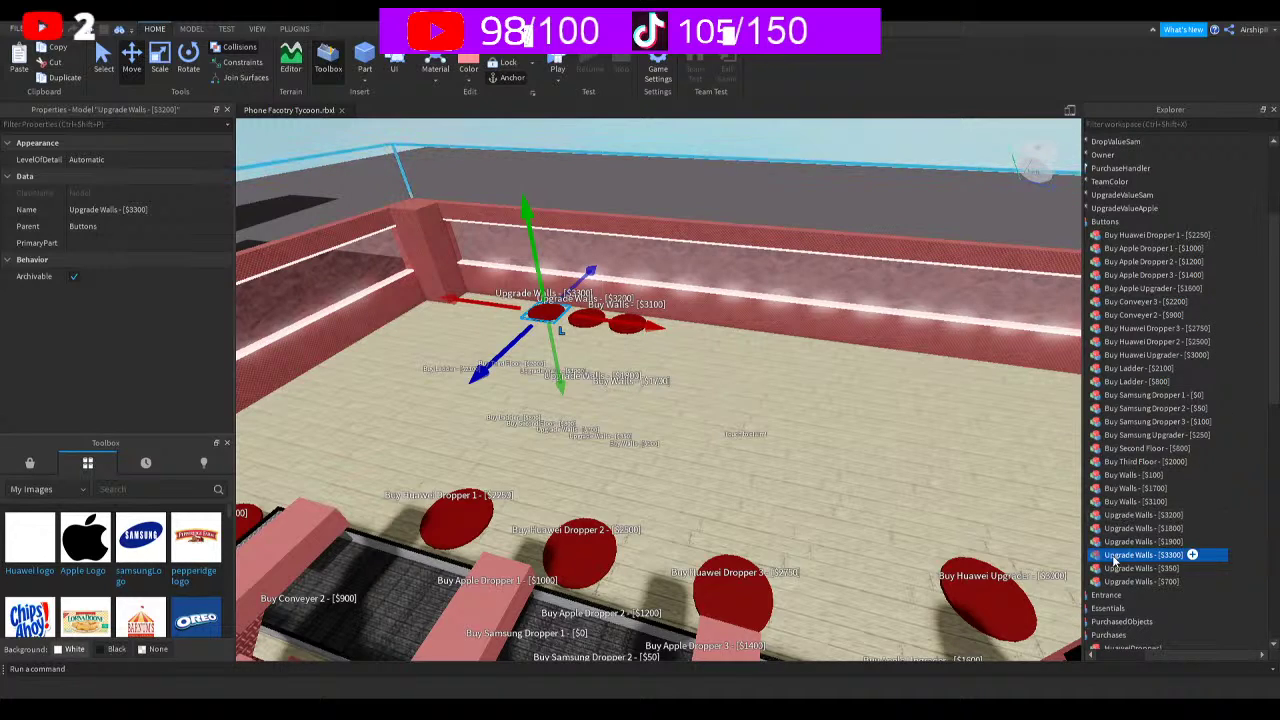
pyautogui.moveTo(1193, 657); pyautogui.dragTo(1182, 656)
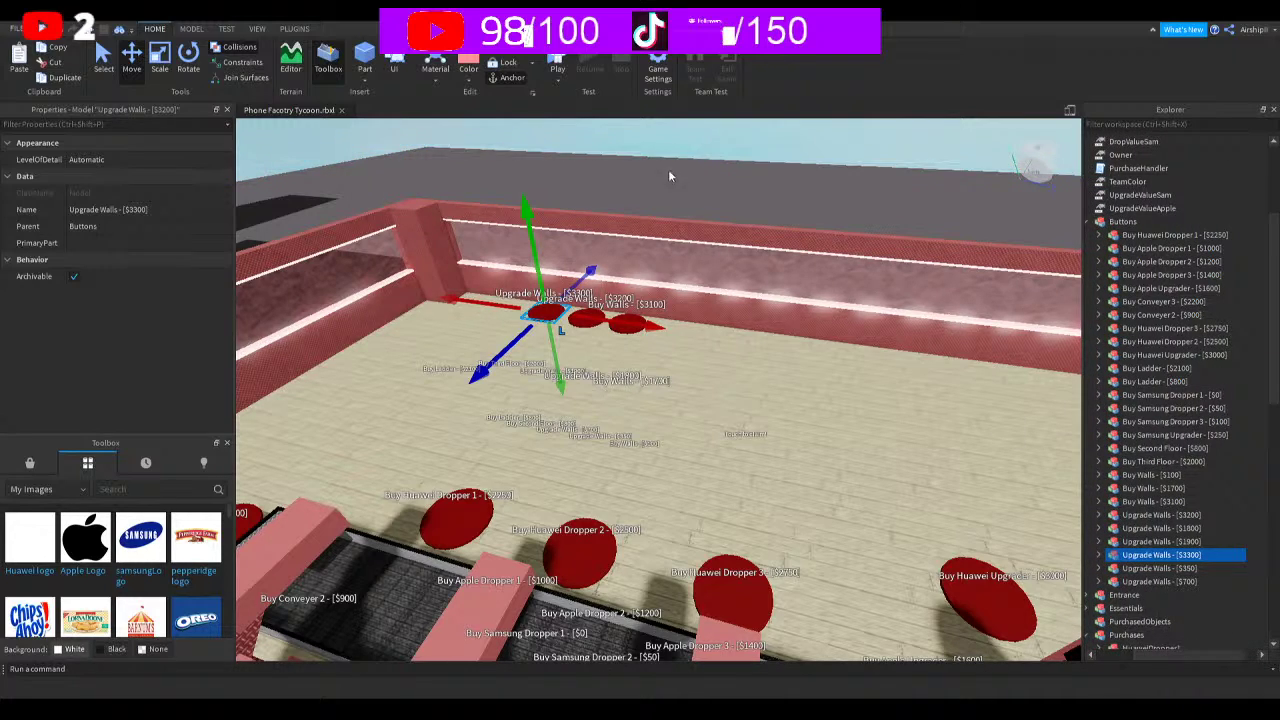
pyautogui.hotkey('ctrl', 's')
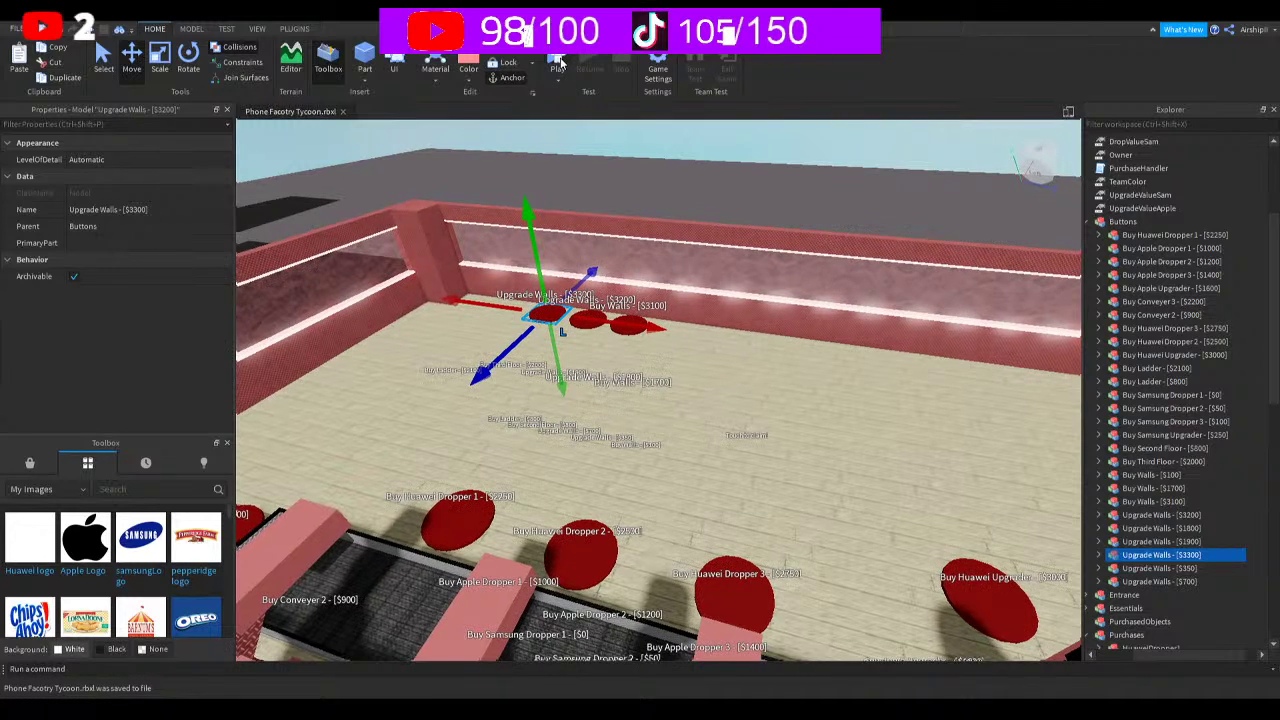
# Playtest the tycoon briefly, looking around the base from the spawn point, and stop the test
pyautogui.click(558, 62)
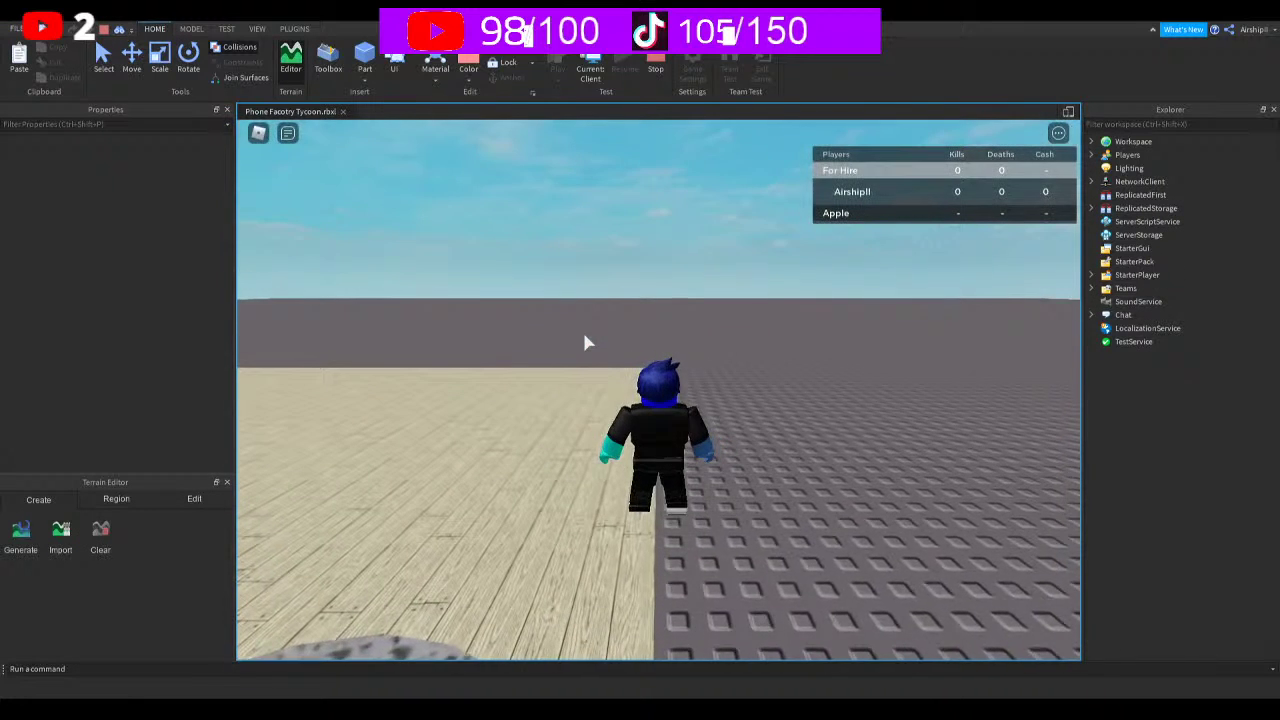
pyautogui.moveTo(732, 326); pyautogui.dragTo(734, 330, button='right')
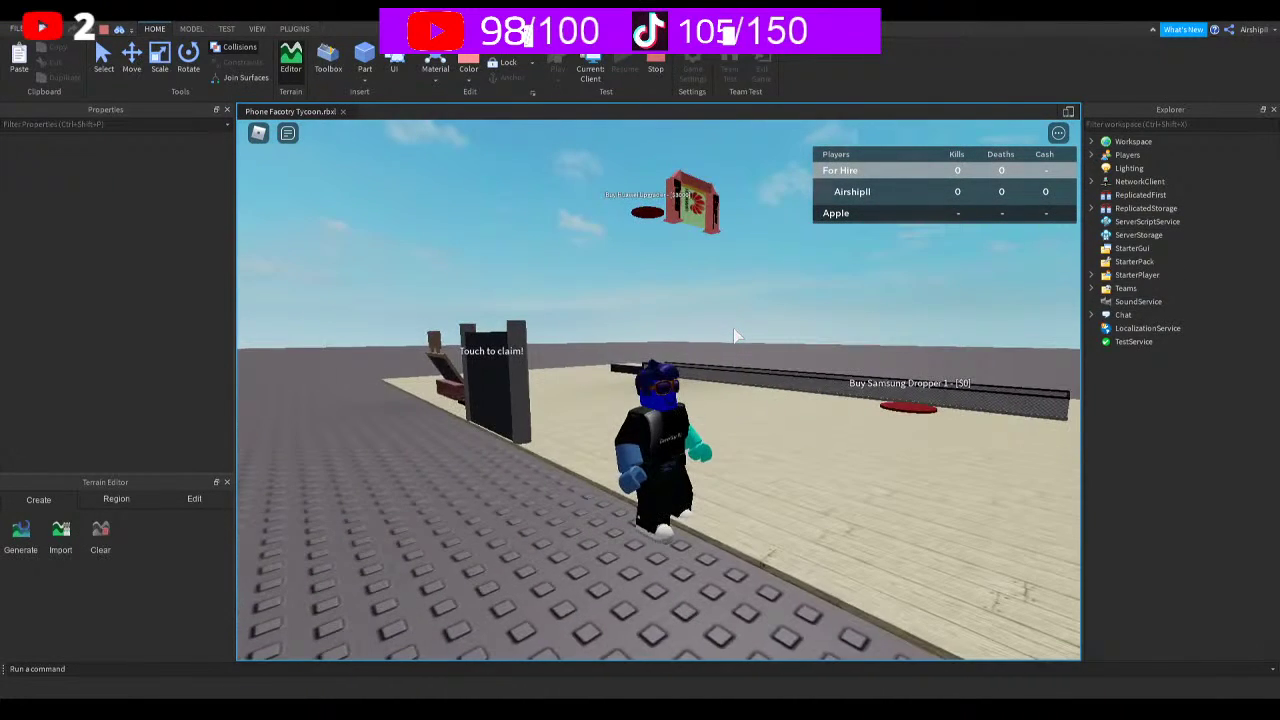
pyautogui.click(660, 67)
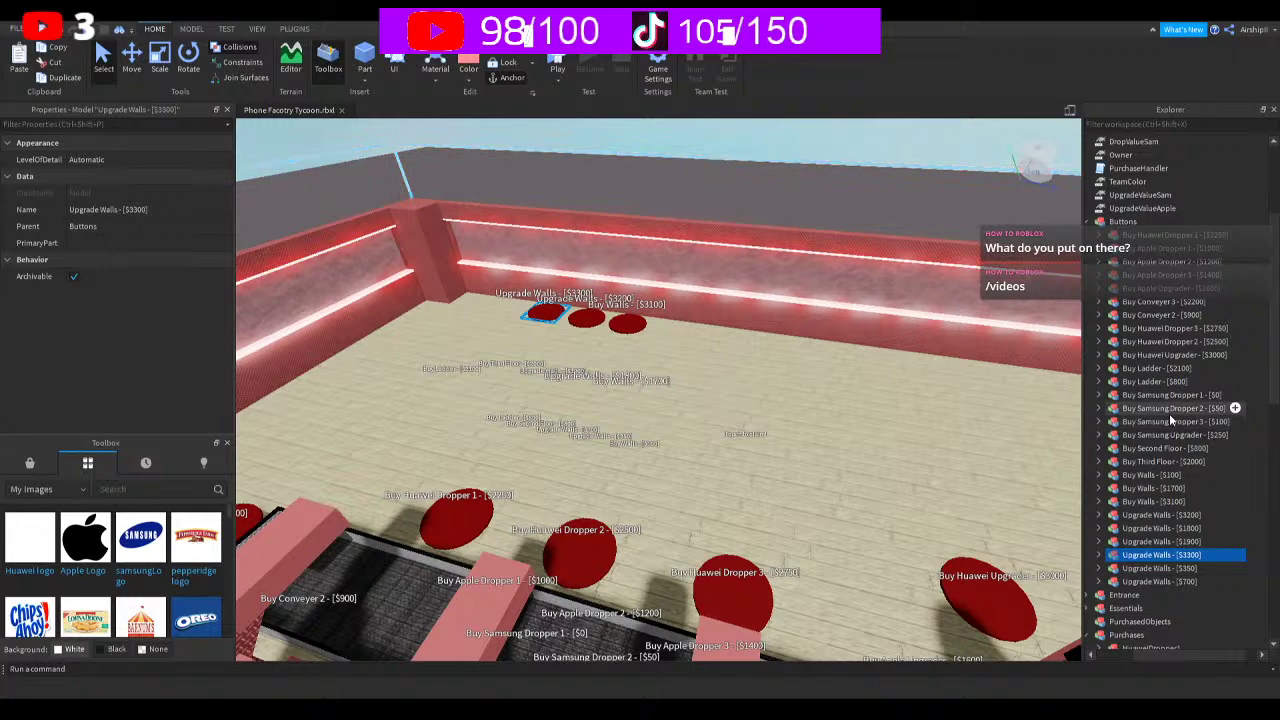
pyautogui.hscroll(1, 1170, 415)
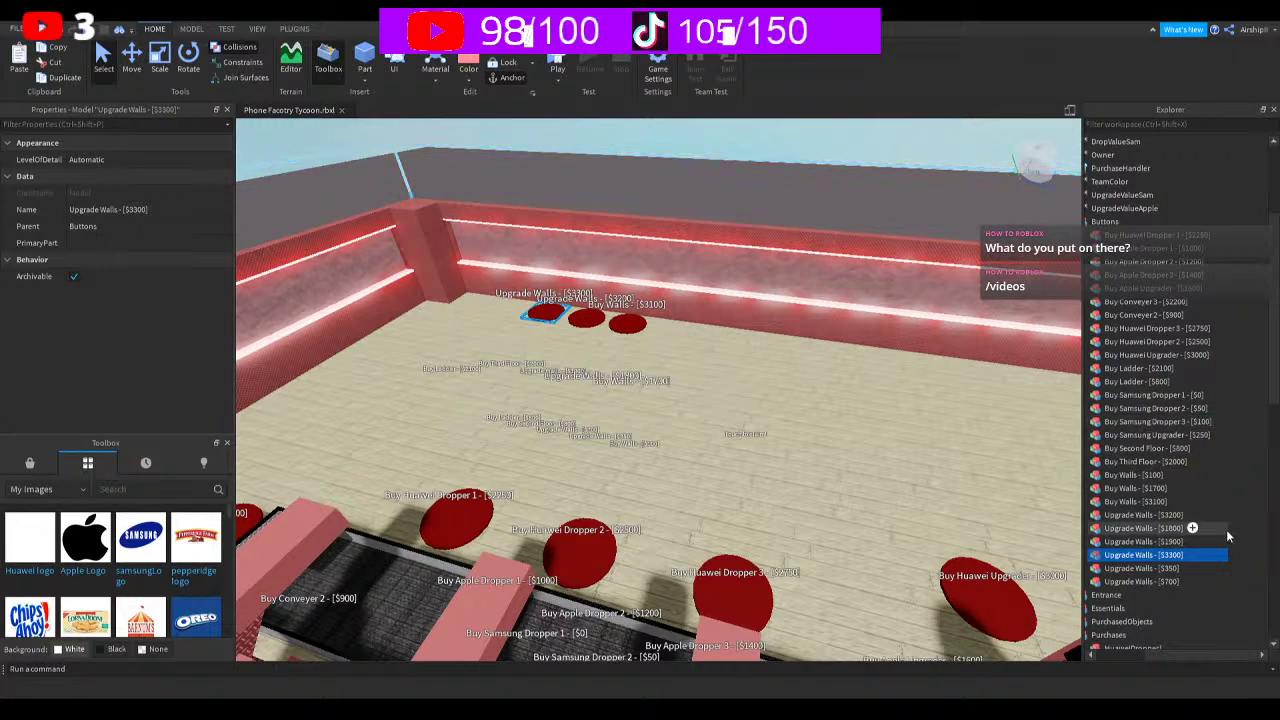
pyautogui.moveTo(1178, 655); pyautogui.dragTo(1168, 654)
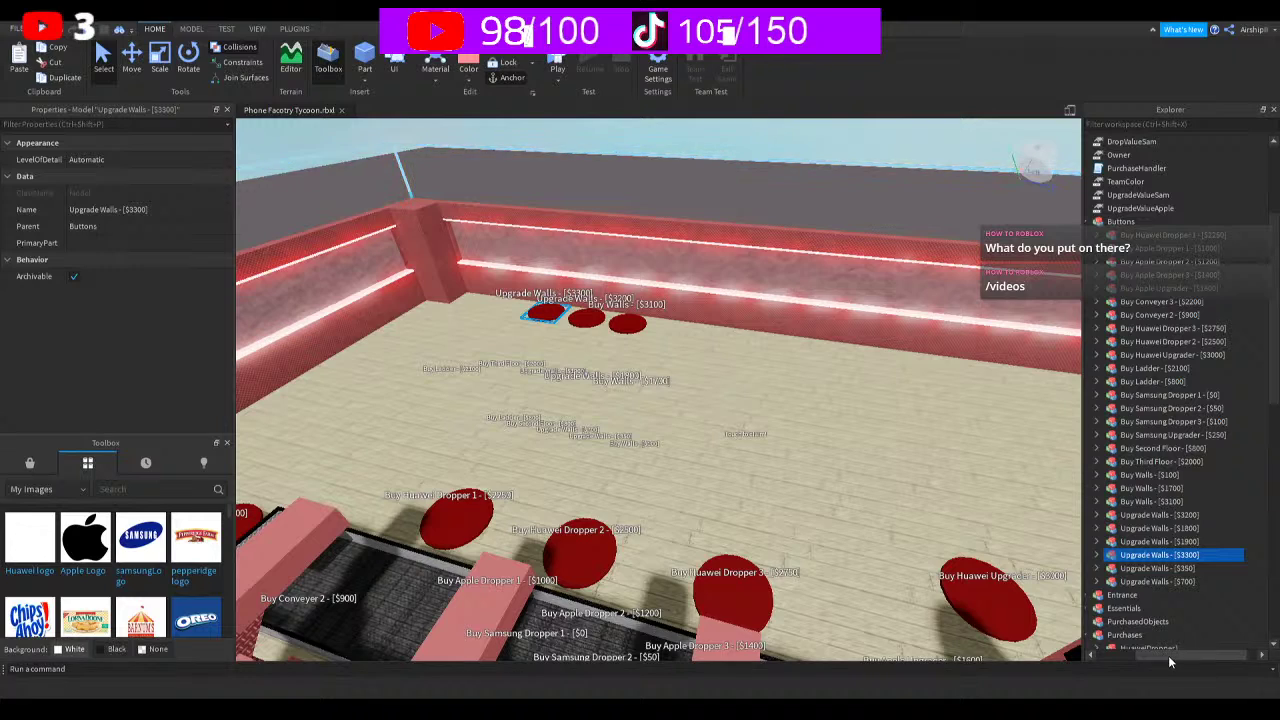
pyautogui.hscroll(-1, 1197, 580)
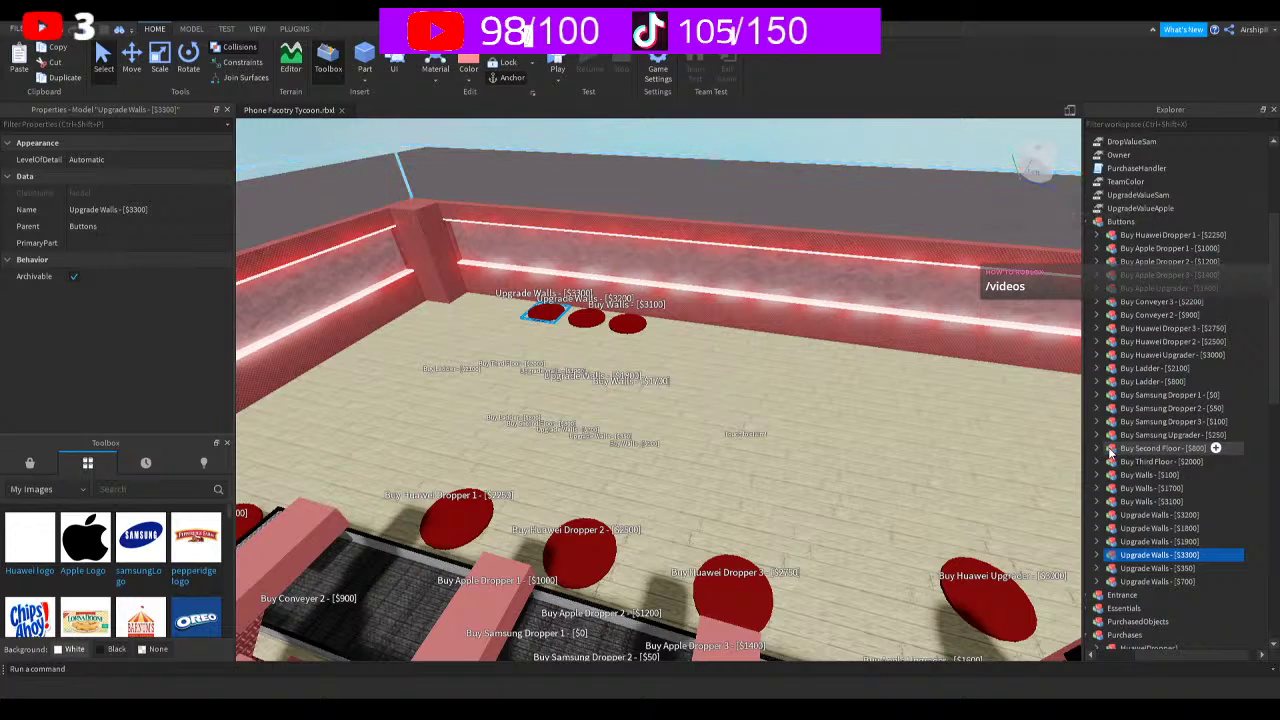
pyautogui.hscroll(2, 1109, 454)
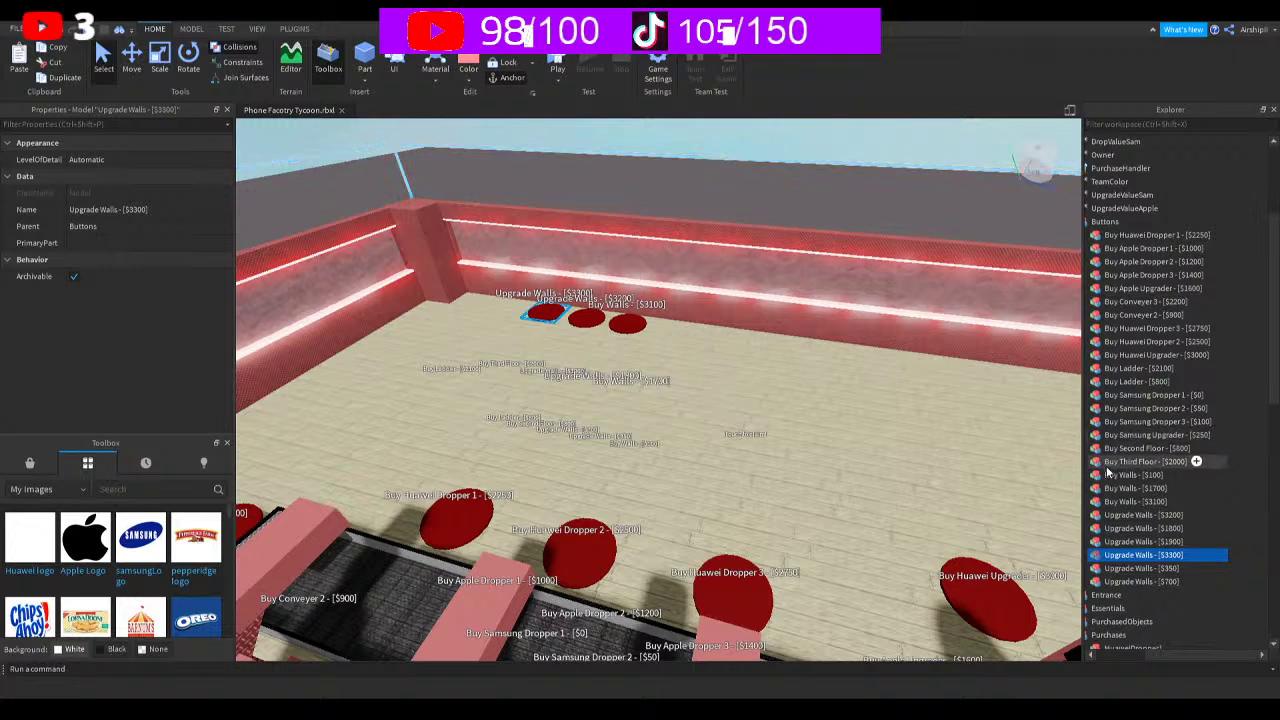
pyautogui.hscroll(-4, 1141, 648)
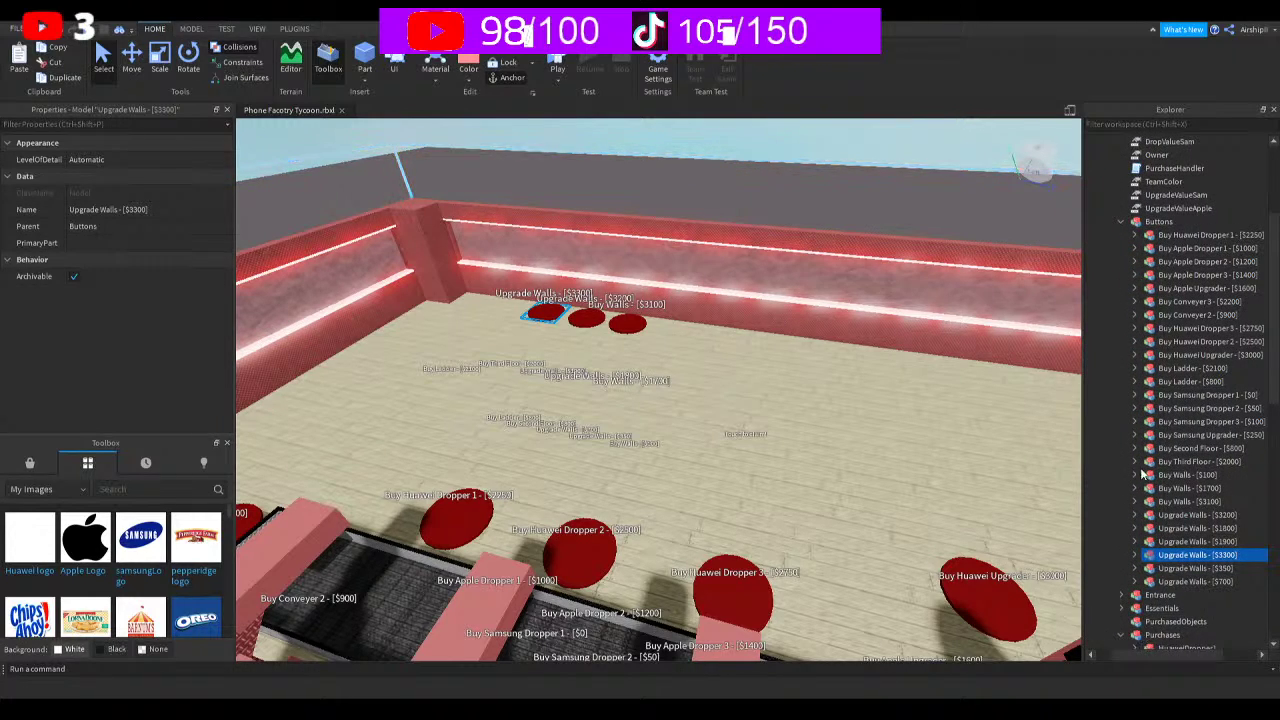
# Check the Dependency and Object values of the Buy Huawei Upgrader button
pyautogui.click(1139, 235)
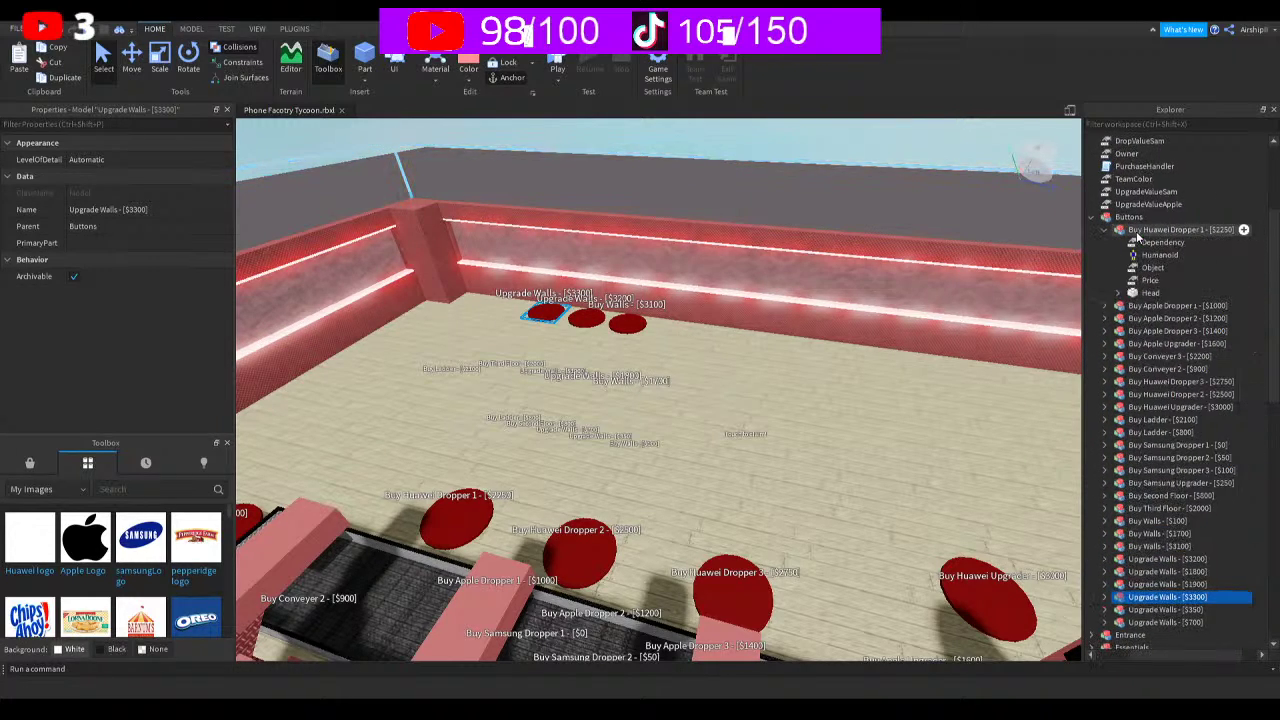
pyautogui.click(1128, 234)
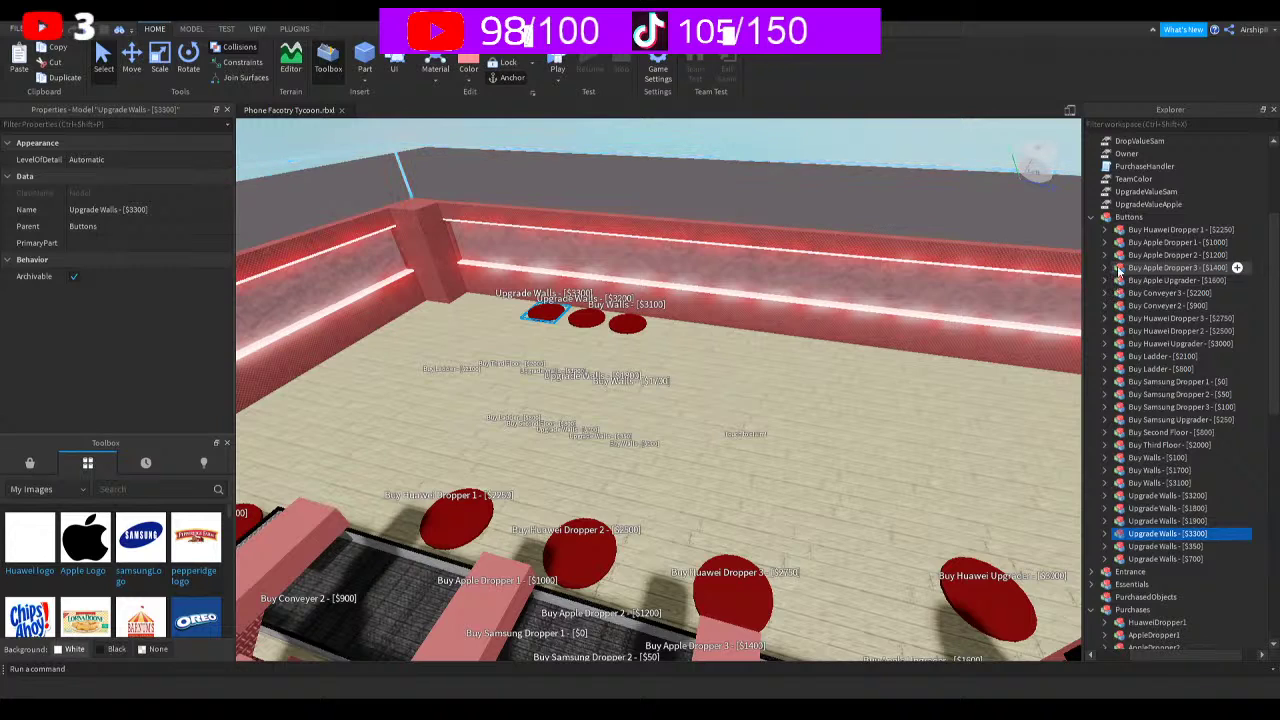
pyautogui.click(1106, 343)
pyautogui.click(1145, 356)
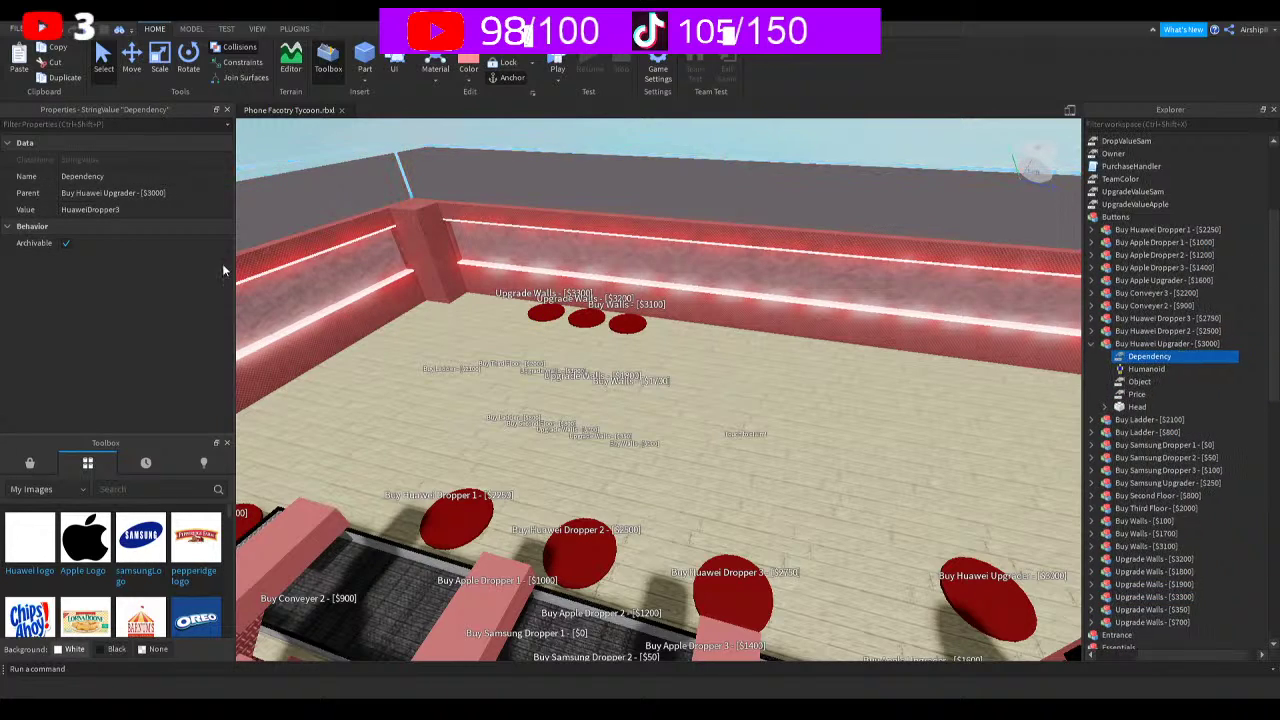
pyautogui.click(1135, 382)
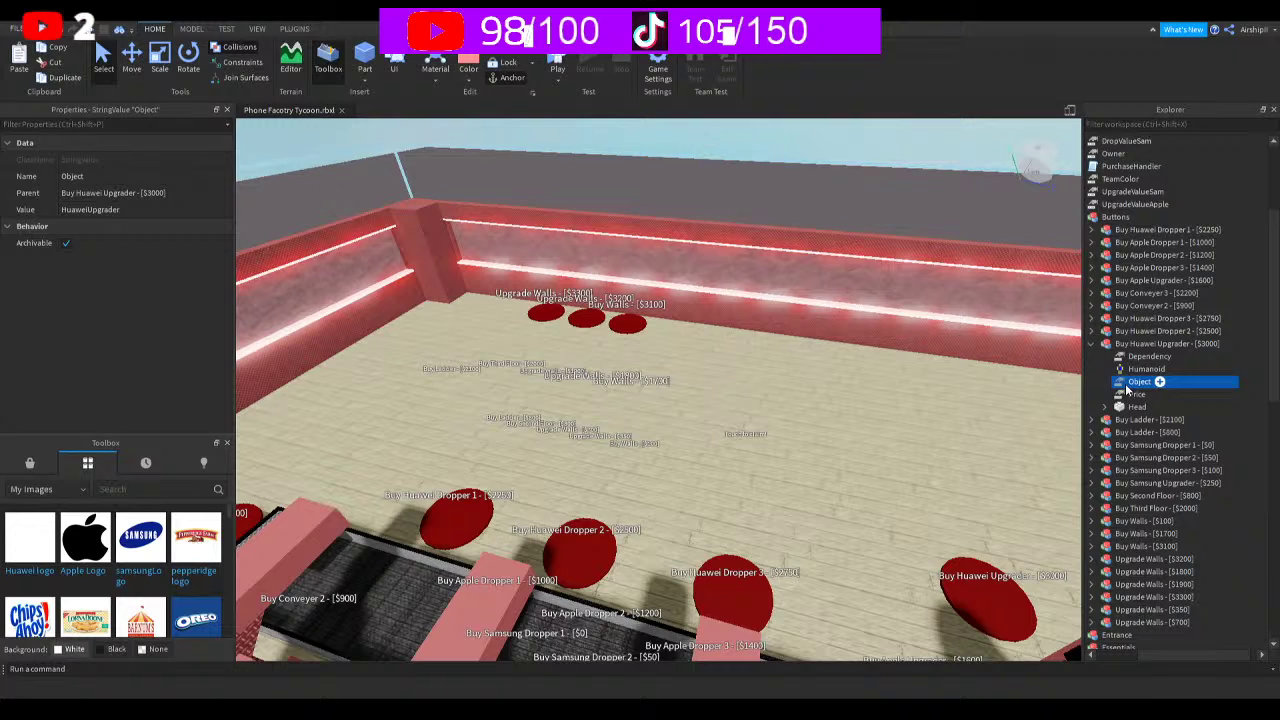
# Rename the Huawei upgrader model in Purchases as HuaweiUpgrader, without the space and with a capital U
pyautogui.scroll(-6, 1172, 546)
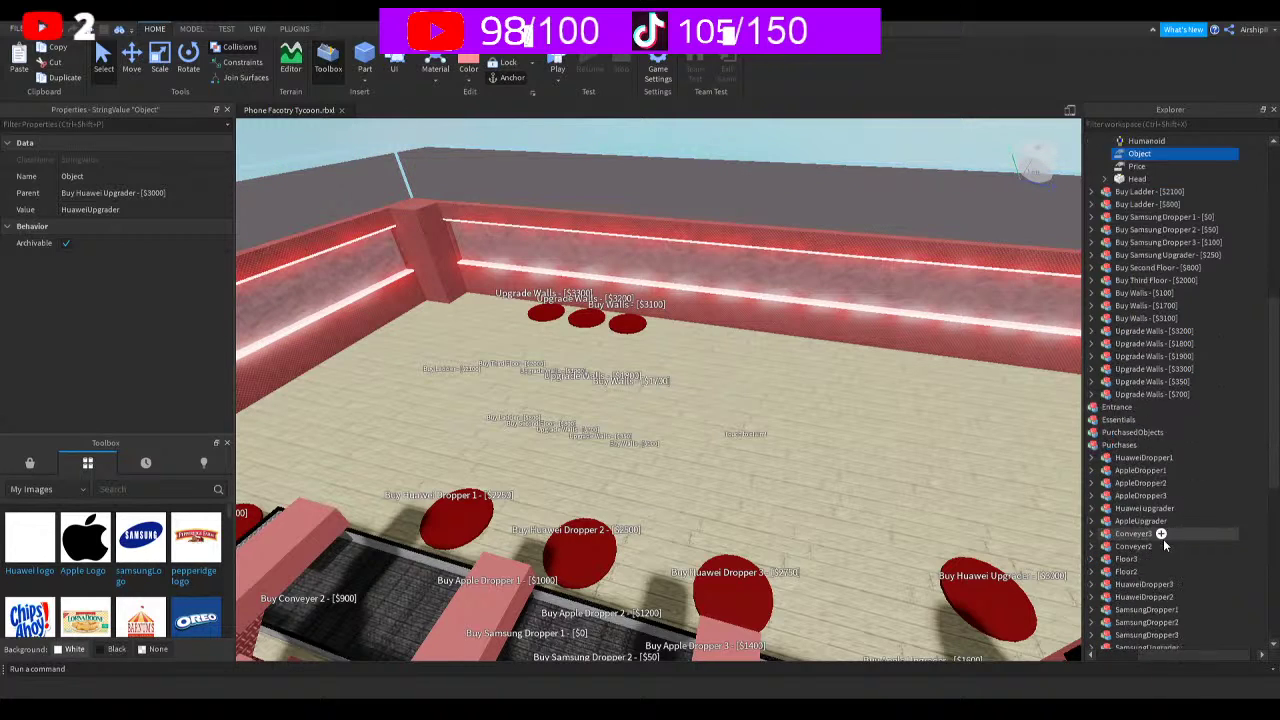
pyautogui.scroll(-2, 1163, 539)
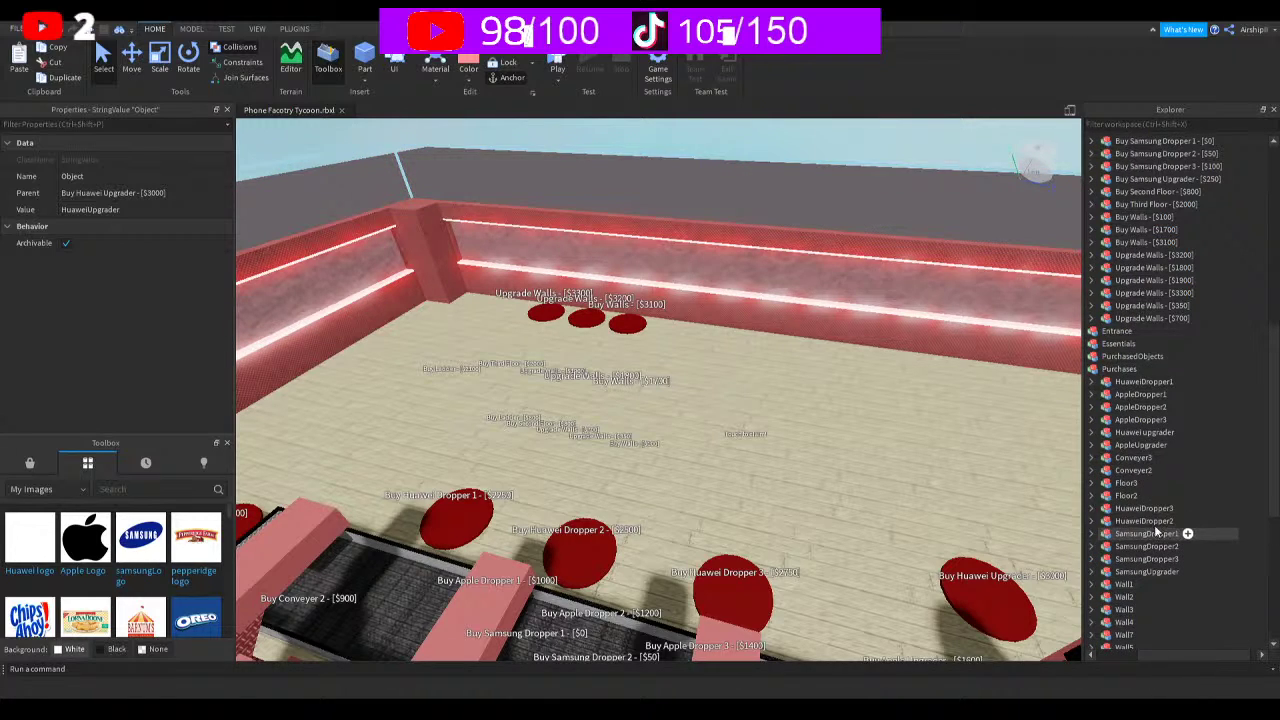
pyautogui.click(1150, 432)
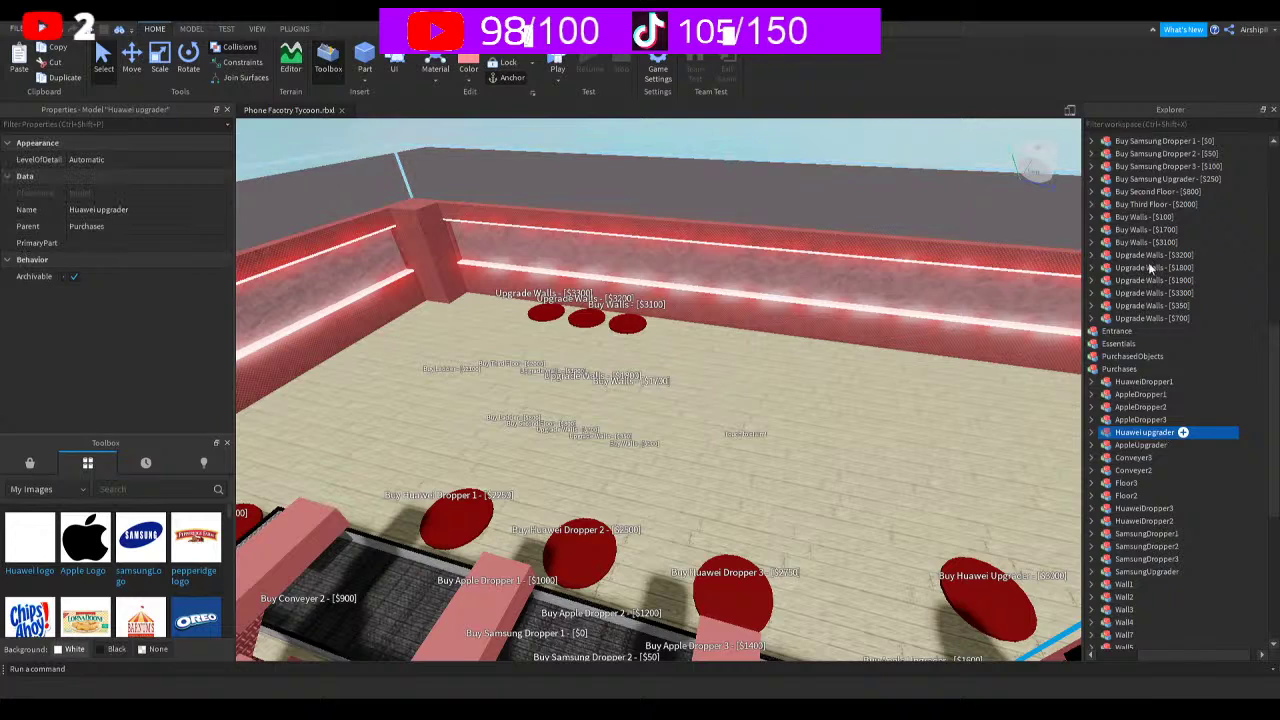
pyautogui.press('F2')
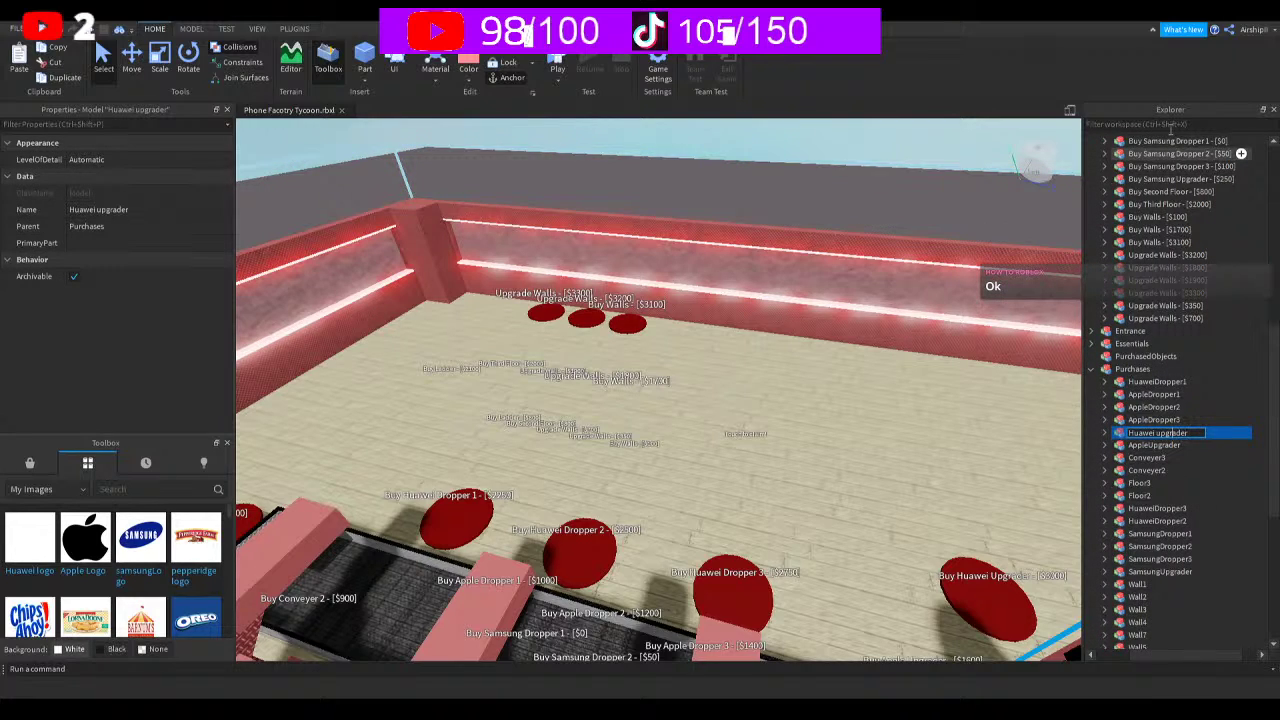
pyautogui.press('Left')
pyautogui.press('Left')
pyautogui.press('Left')
pyautogui.press('BackSpace')
pyautogui.write('U')
pyautogui.press('BackSpace')
pyautogui.press('Return')
# Playtest the tycoon briefly near the claim gate, stop the test and save the Phone Facotry Tycoon.rbxl place file
pyautogui.click(565, 52)
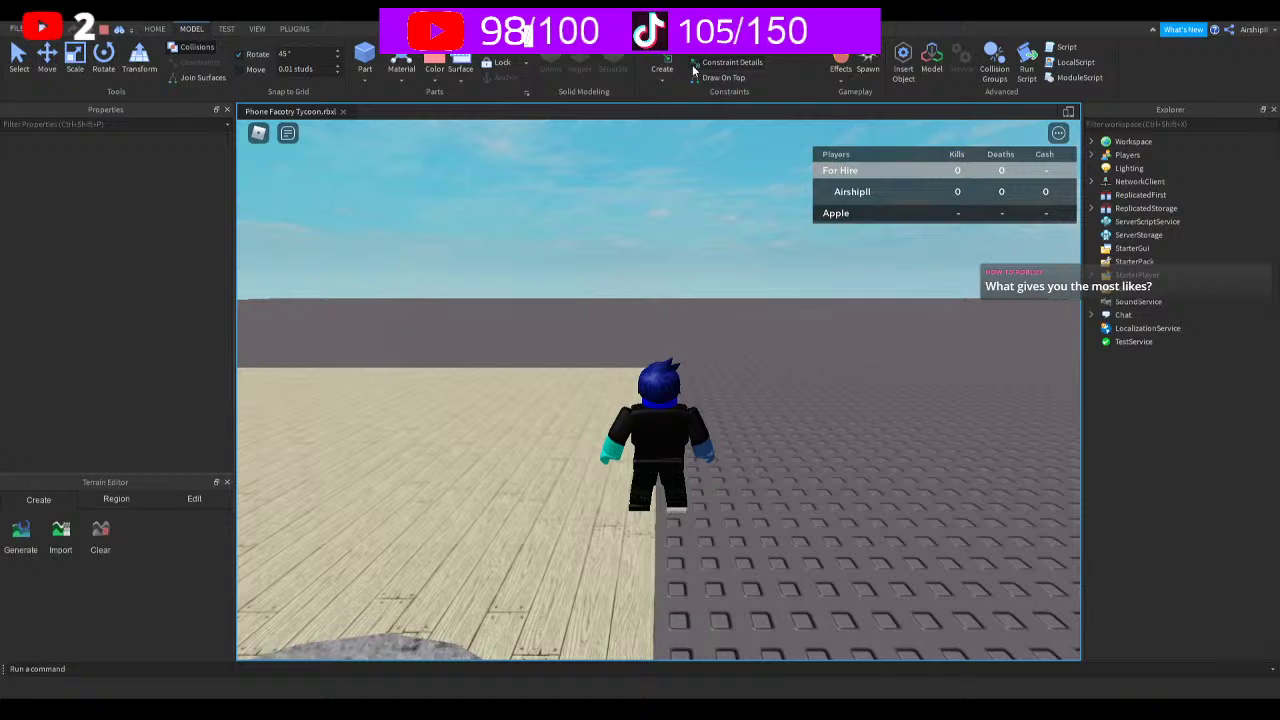
pyautogui.moveTo(796, 545); pyautogui.dragTo(794, 531, button='right')
pyautogui.press('w')
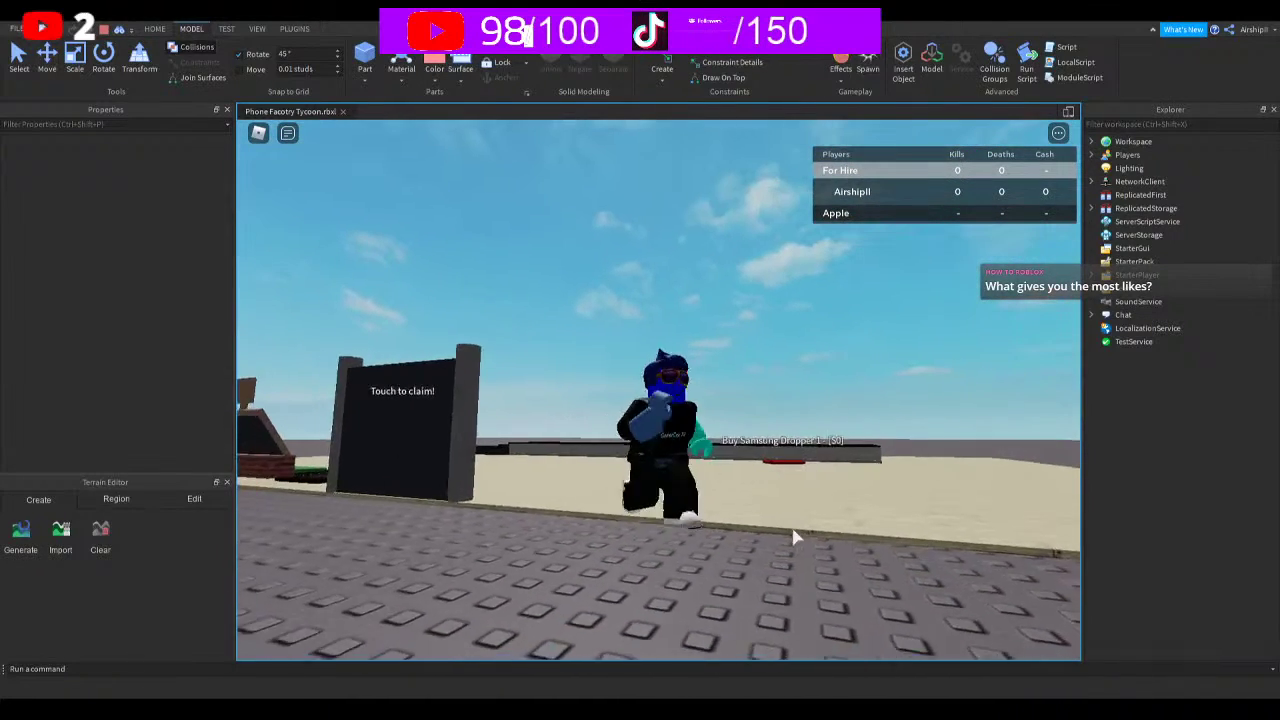
pyautogui.press('s')
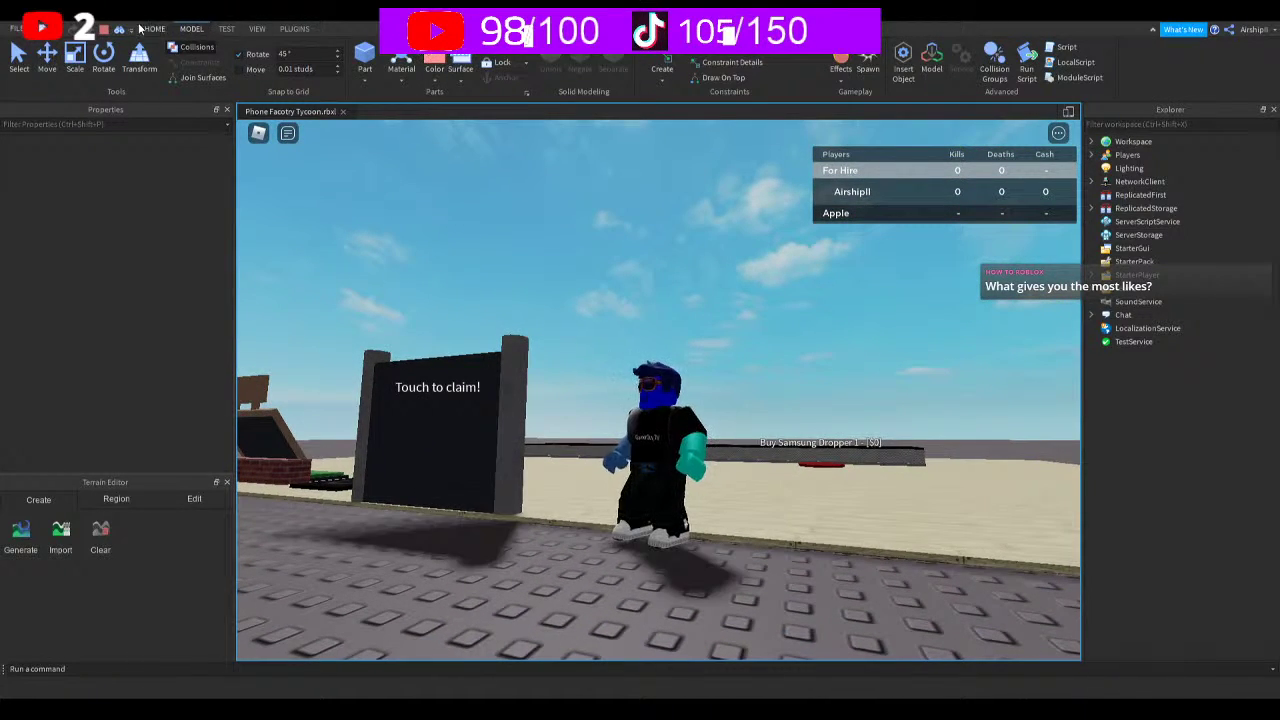
pyautogui.click(154, 29)
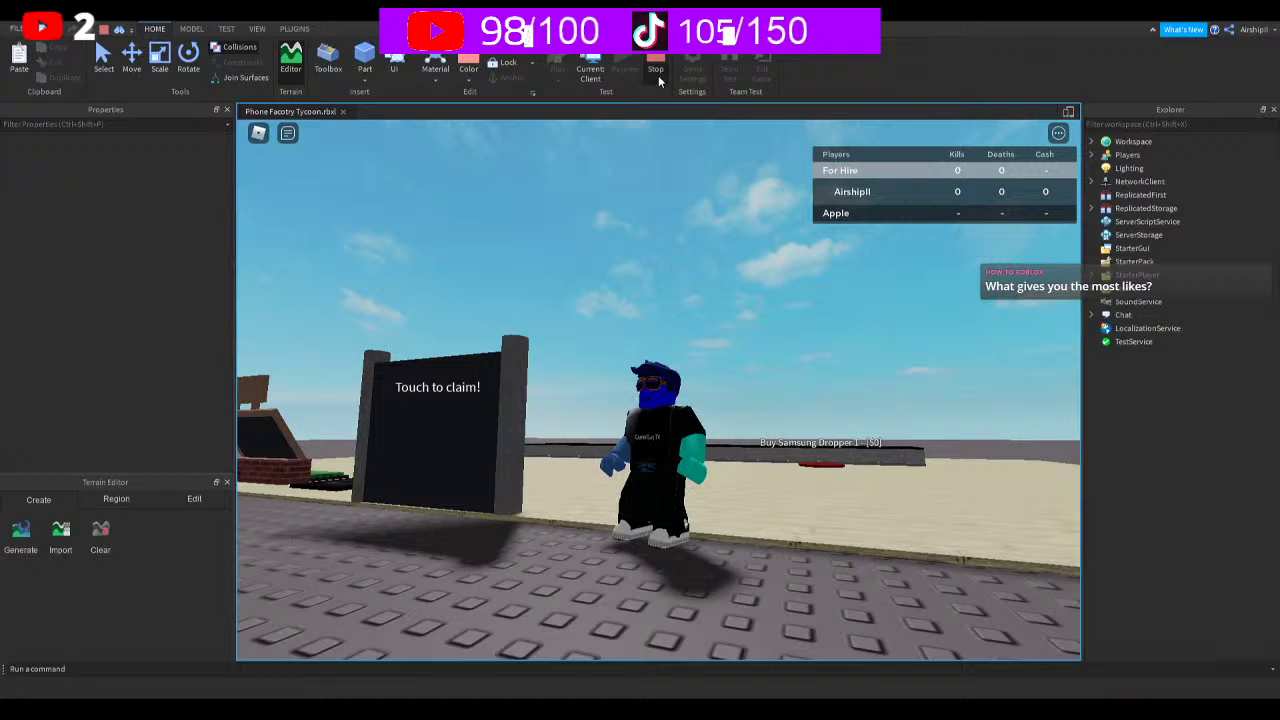
pyautogui.click(656, 70)
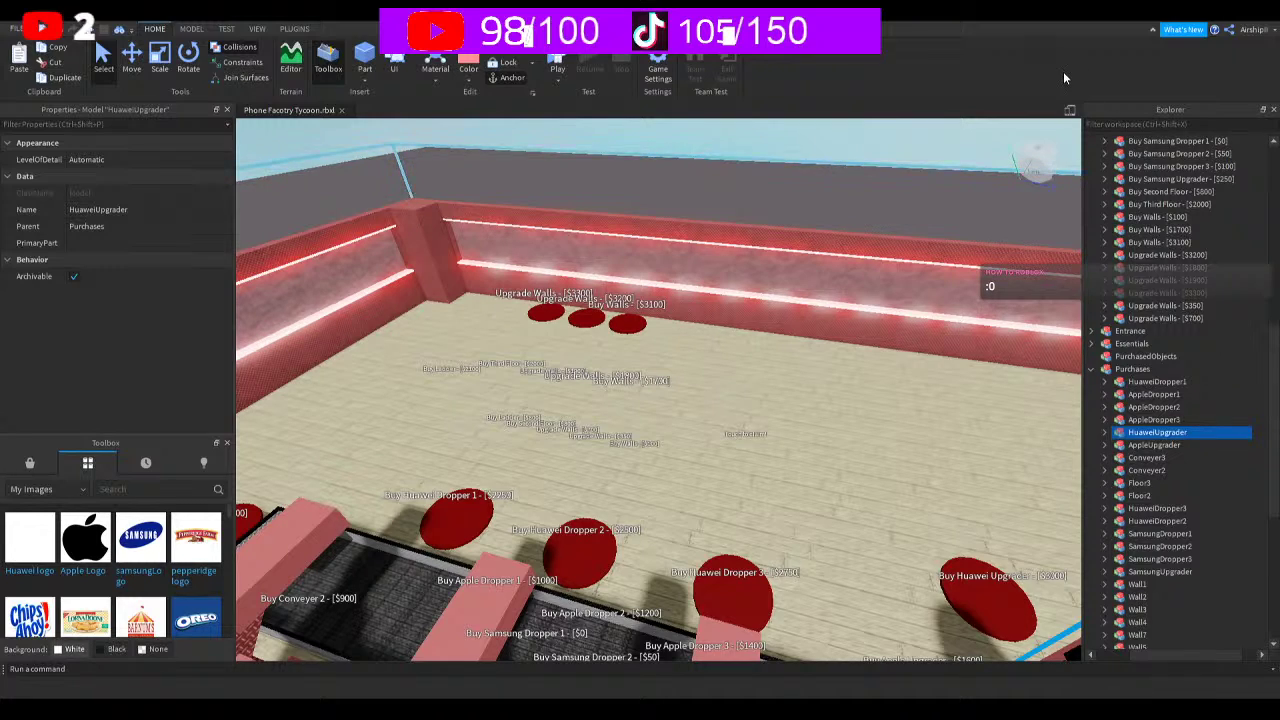
pyautogui.hotkey('ctrl', 's')
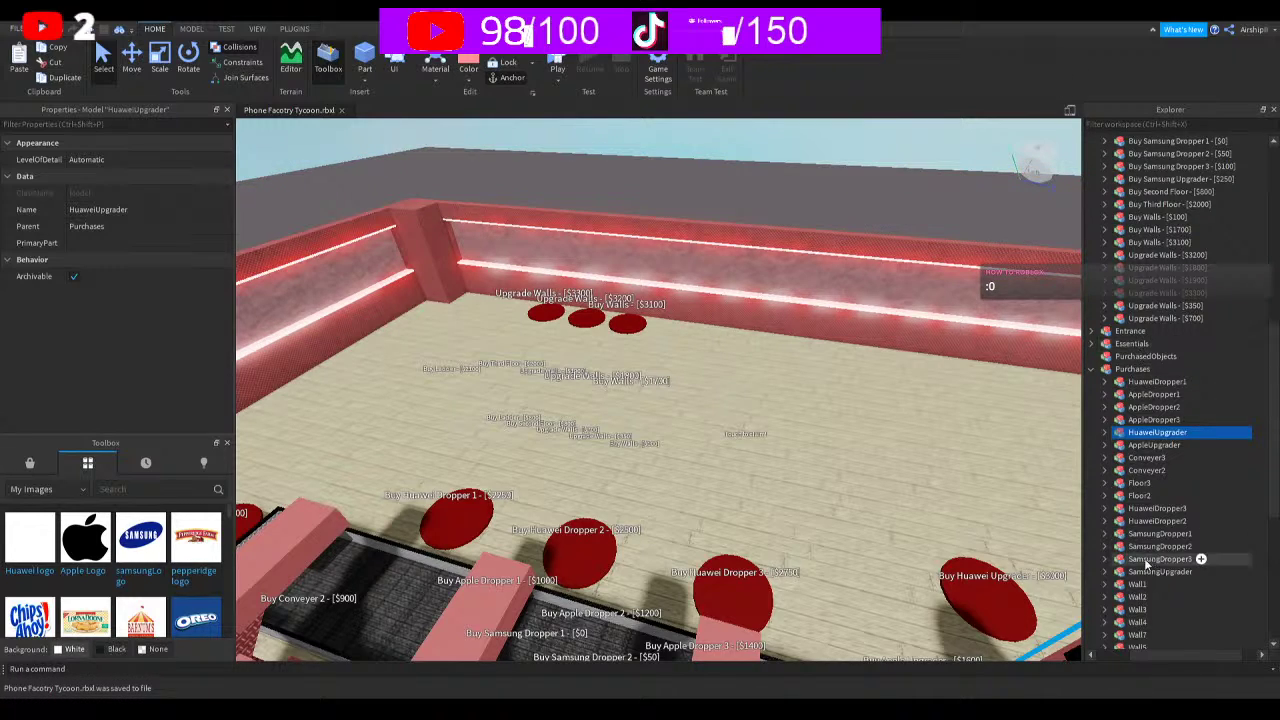
# Duplicate the Floor3 model in Purchases and rename the copy as Floor4
pyautogui.click(1137, 484)
pyautogui.hotkey('ctrl', 'd')
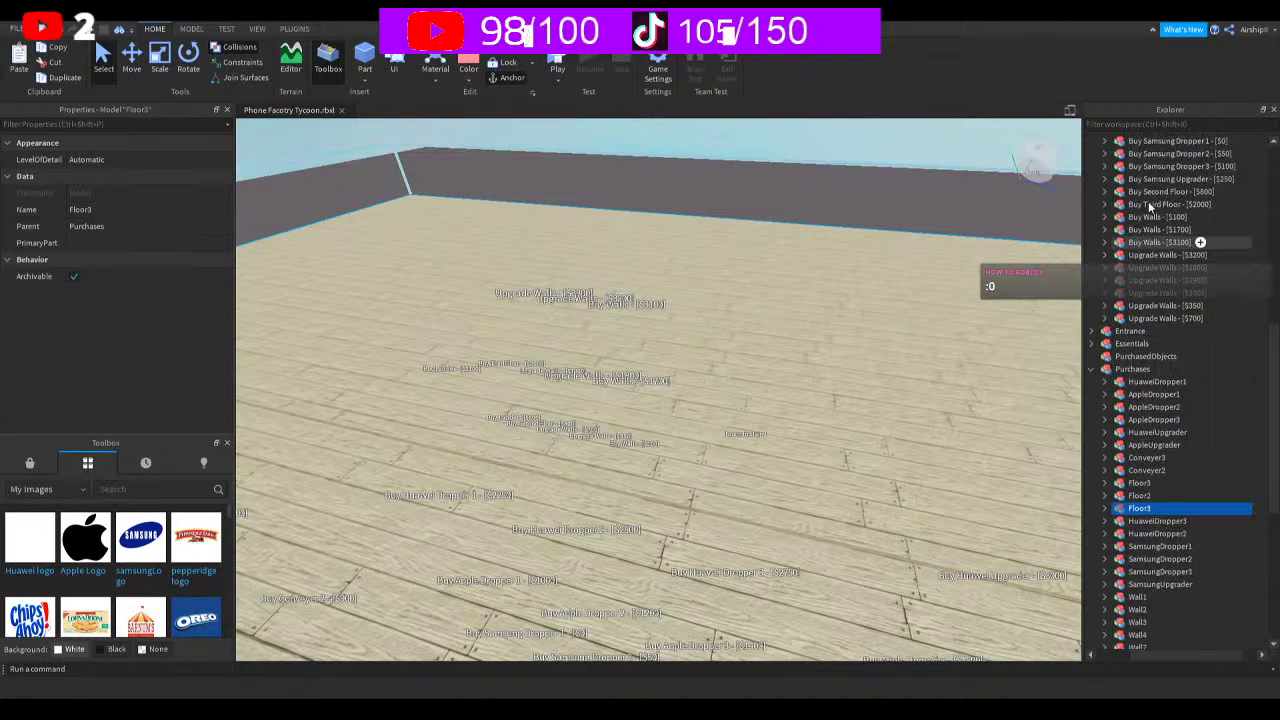
pyautogui.press('F2')
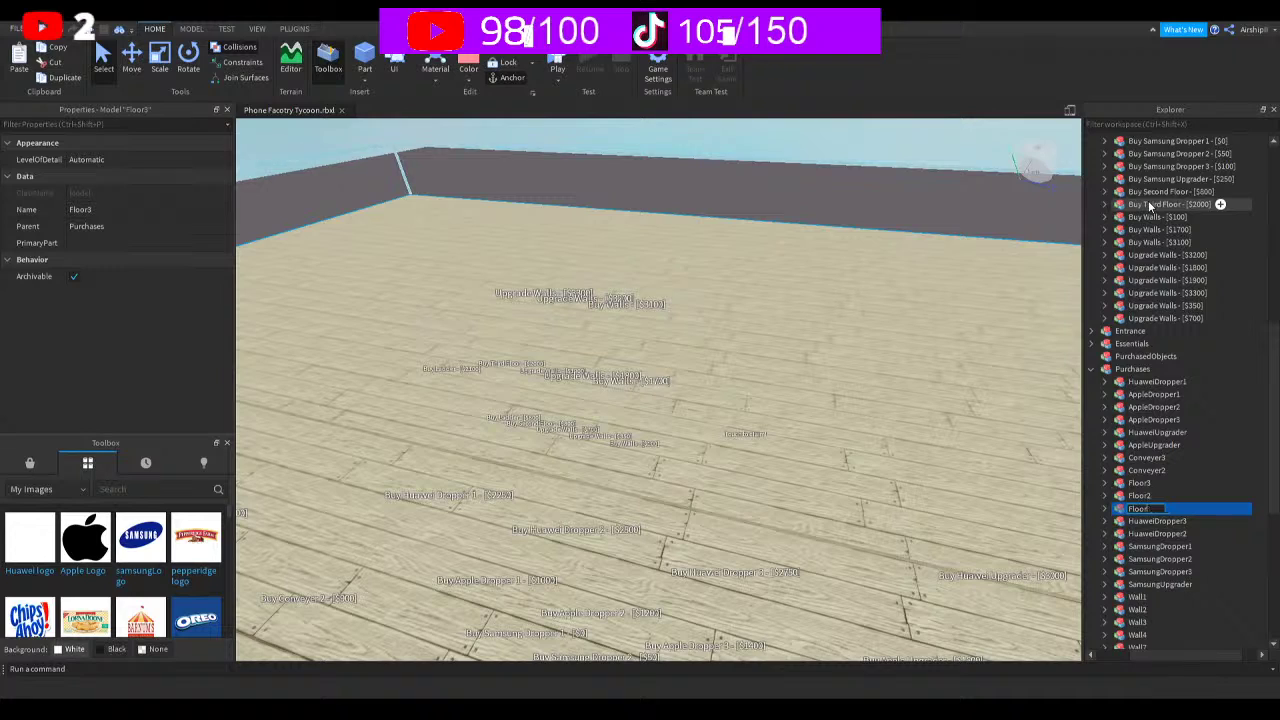
pyautogui.write('4')
pyautogui.press('Return')
# Duplicate the DropColorApple value in the Apple tycoon and rename the copy as DropColorHuawei
pyautogui.scroll(10, 1110, 360)
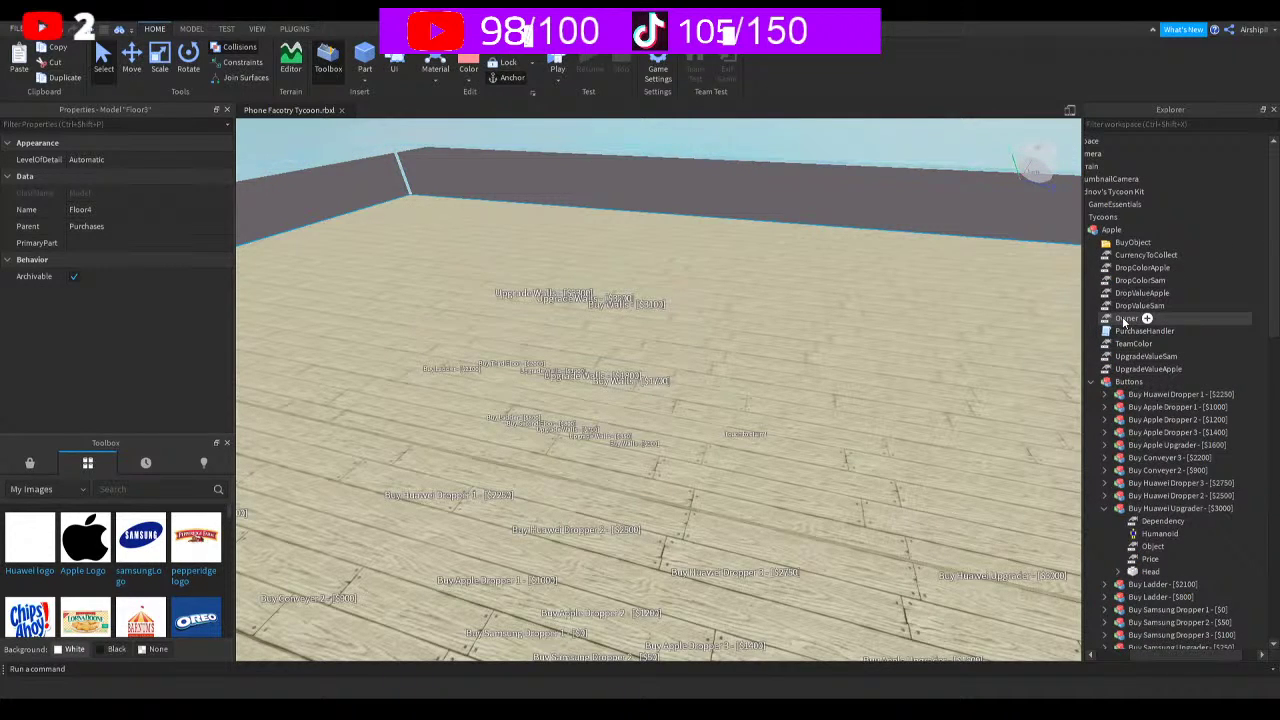
pyautogui.click(1135, 281)
pyautogui.click(1137, 268)
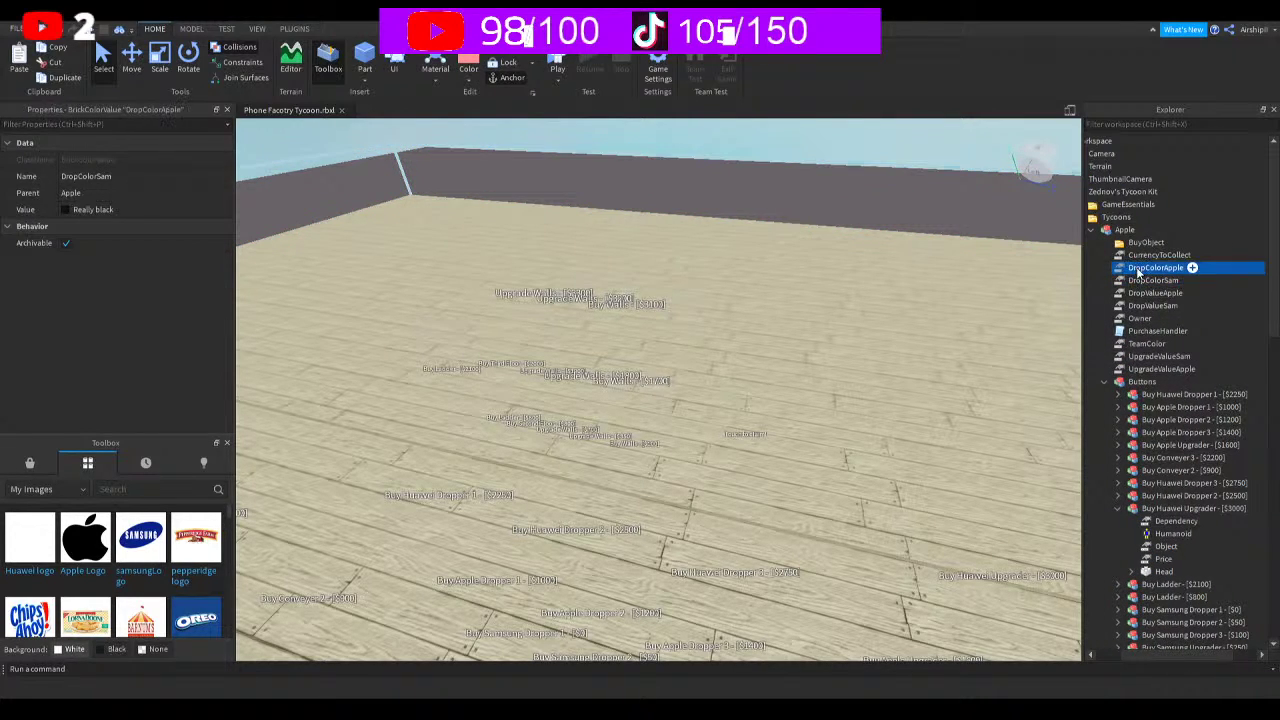
pyautogui.hotkey('ctrl', 'd')
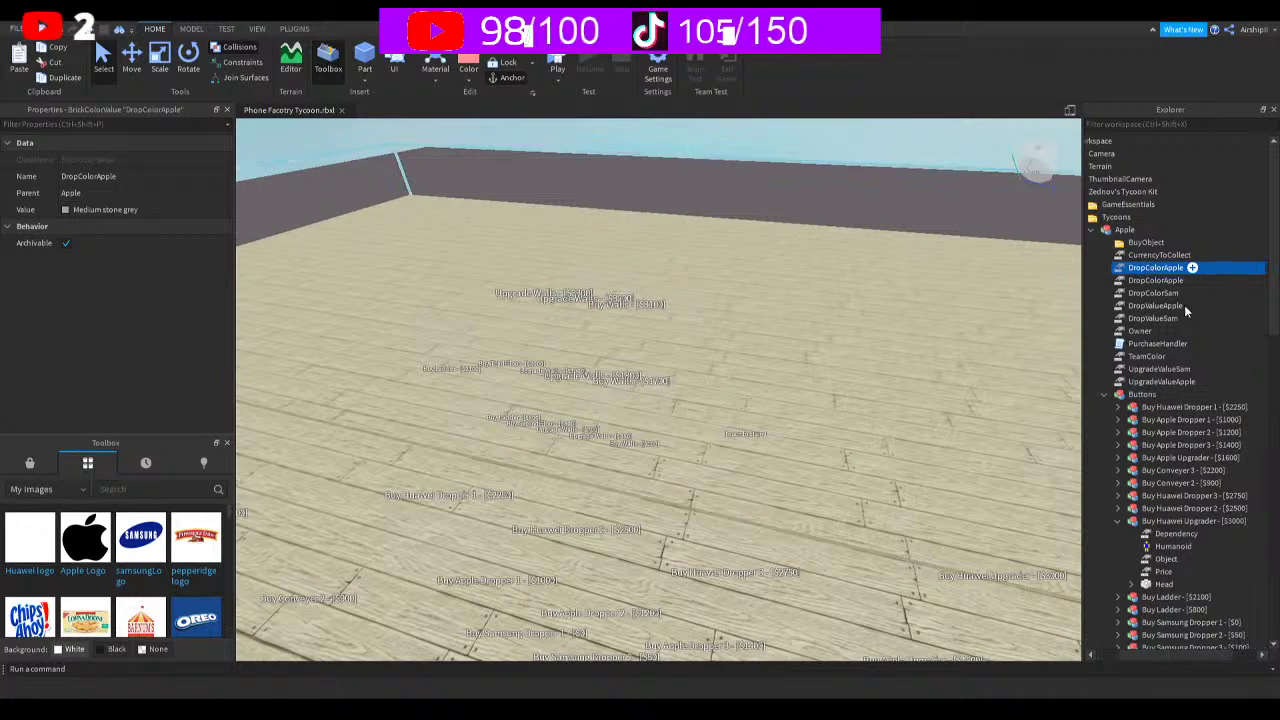
pyautogui.press('F2')
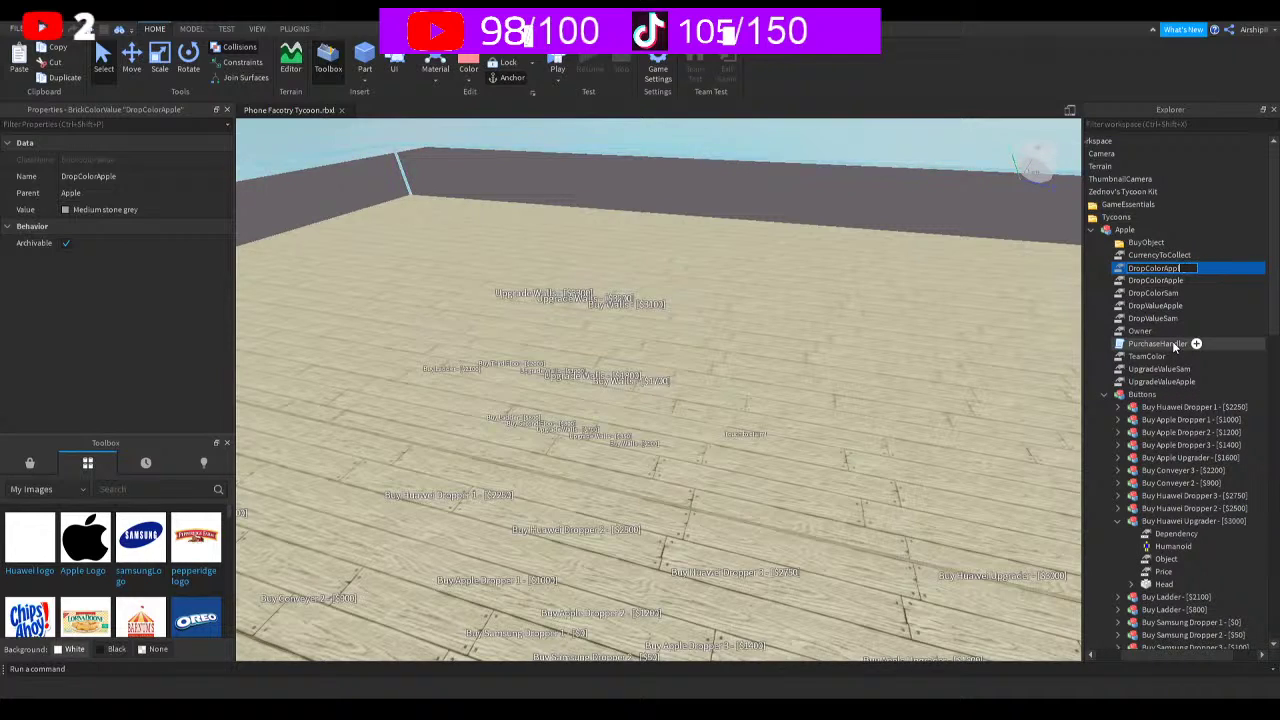
pyautogui.press('BackSpace')
pyautogui.press('BackSpace')
pyautogui.press('BackSpace')
pyautogui.write('Huawei')
pyautogui.press('Return')
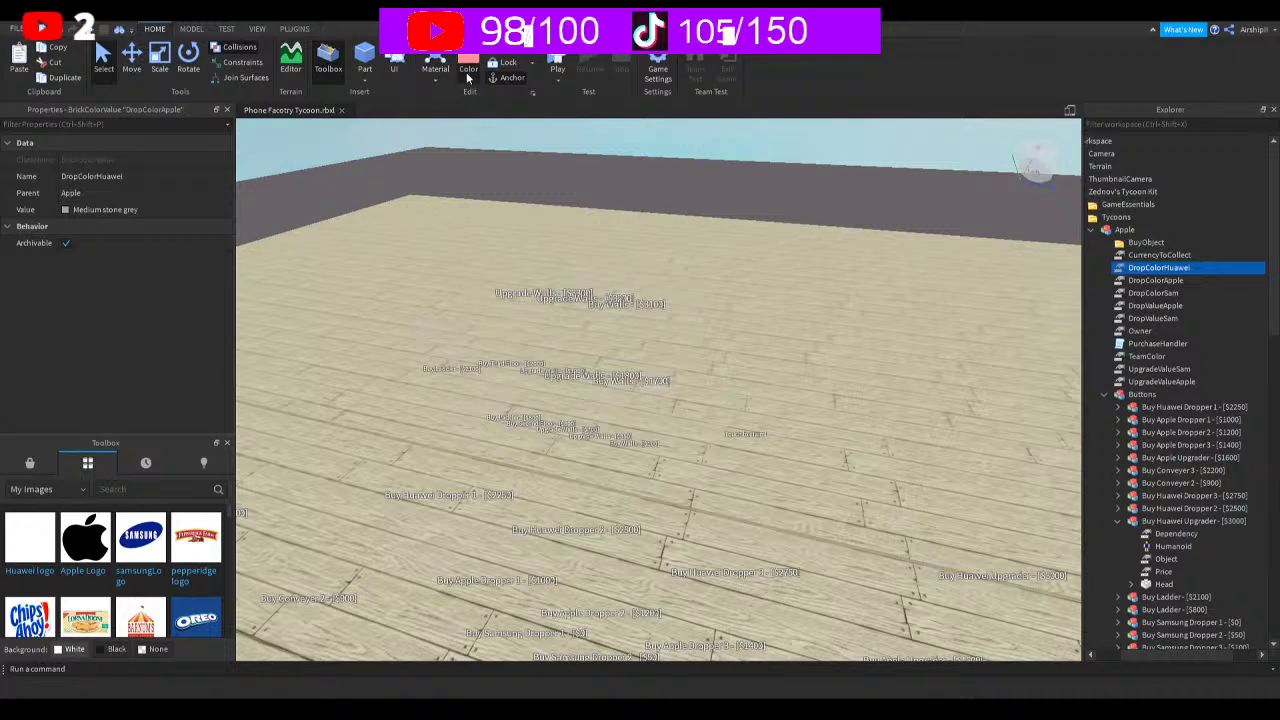
# Set the DropColorHuawei colour value to Salmon
pyautogui.click(60, 209)
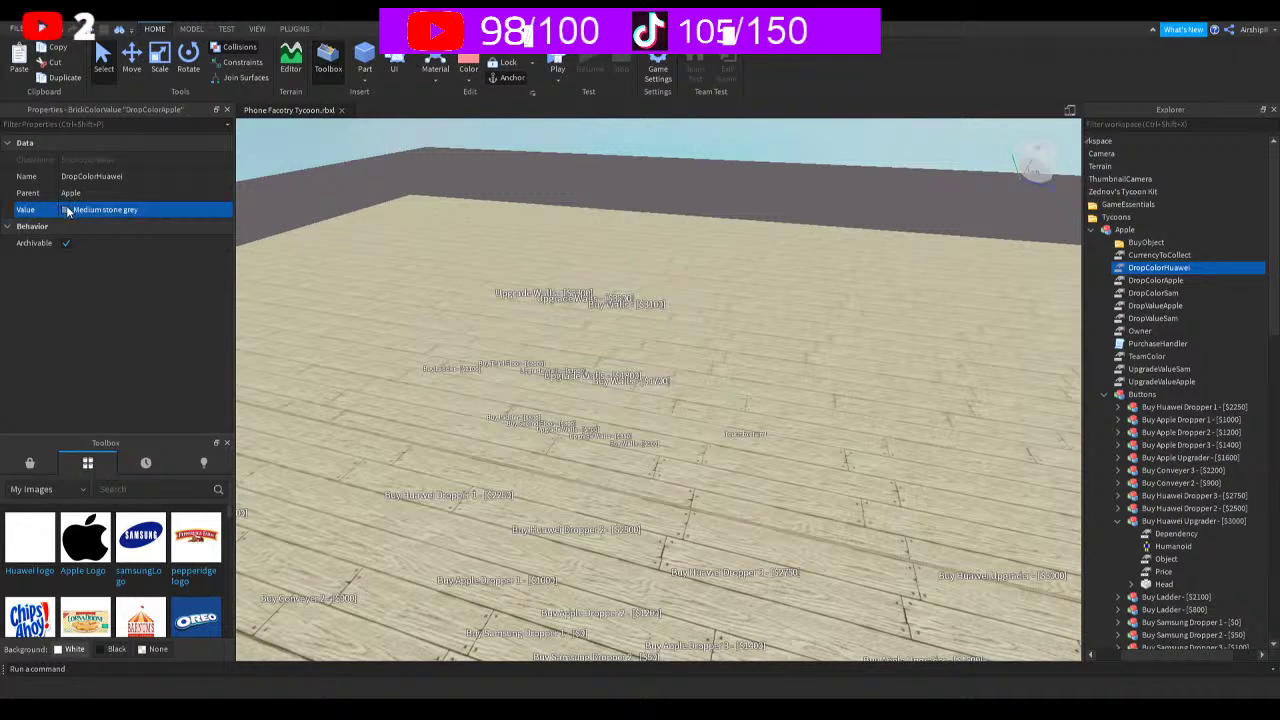
pyautogui.write('Salmon')
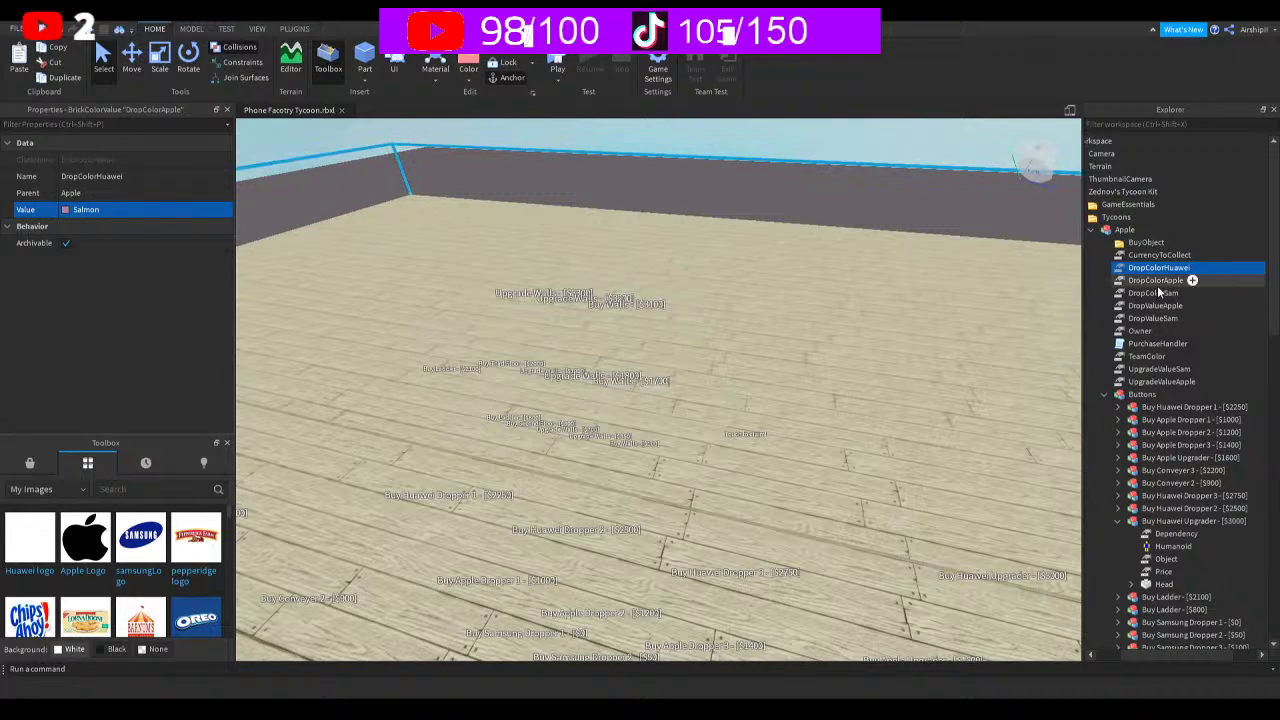
# Duplicate DropValueApple as a new DropValueHuawei with its value set to 20
pyautogui.click(1160, 318)
pyautogui.click(1160, 305)
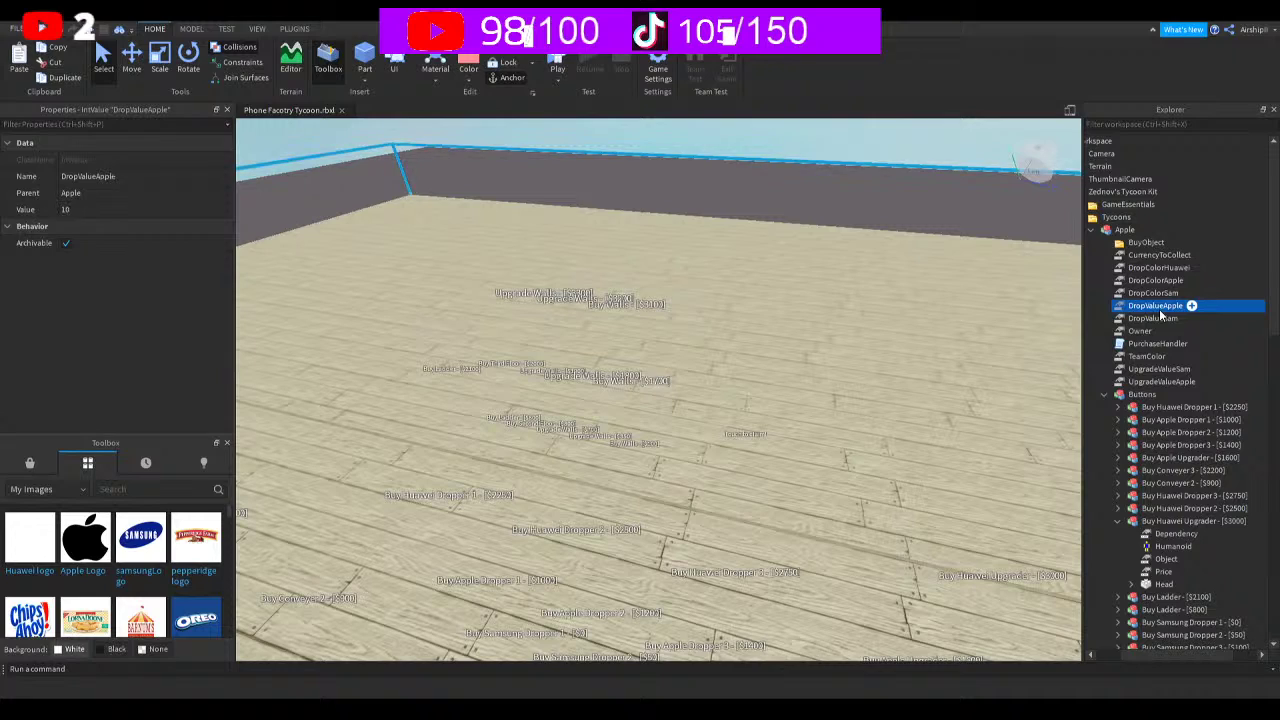
pyautogui.hotkey('ctrl', 'd')
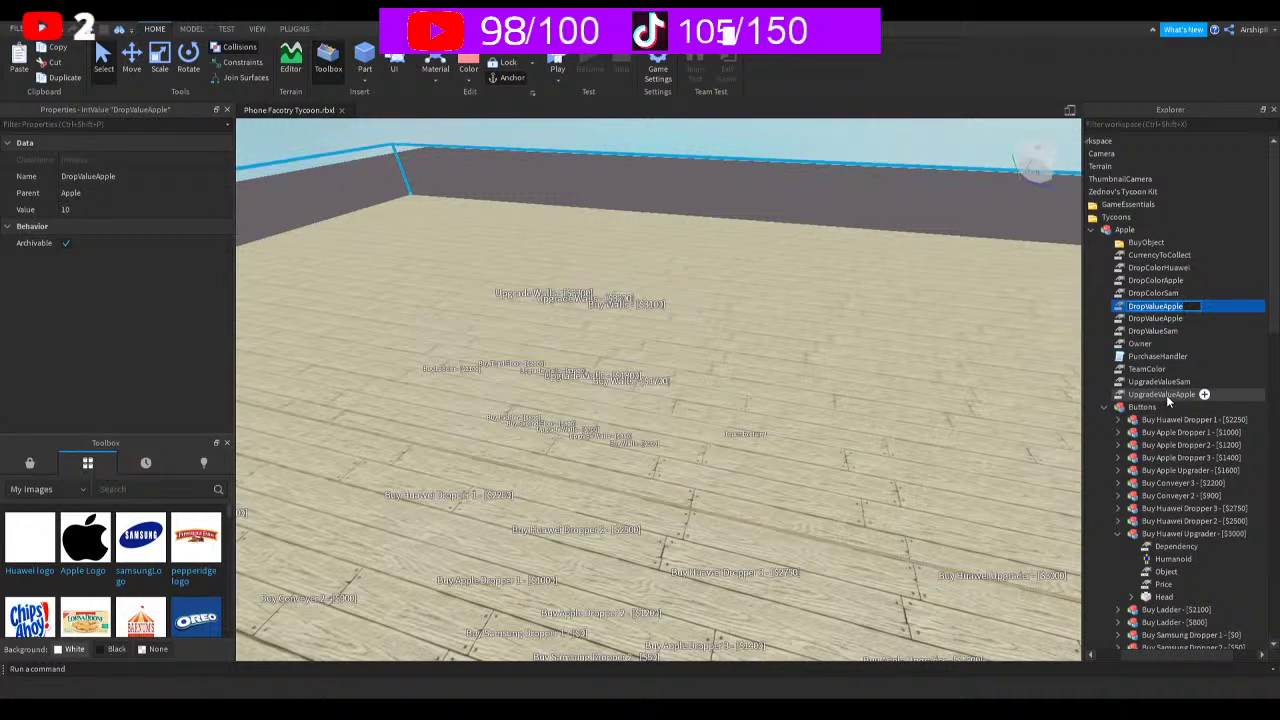
pyautogui.press('F2')
pyautogui.press('BackSpace')
pyautogui.press('BackSpace')
pyautogui.press('BackSpace')
pyautogui.press('BackSpace')
pyautogui.press('BackSpace')
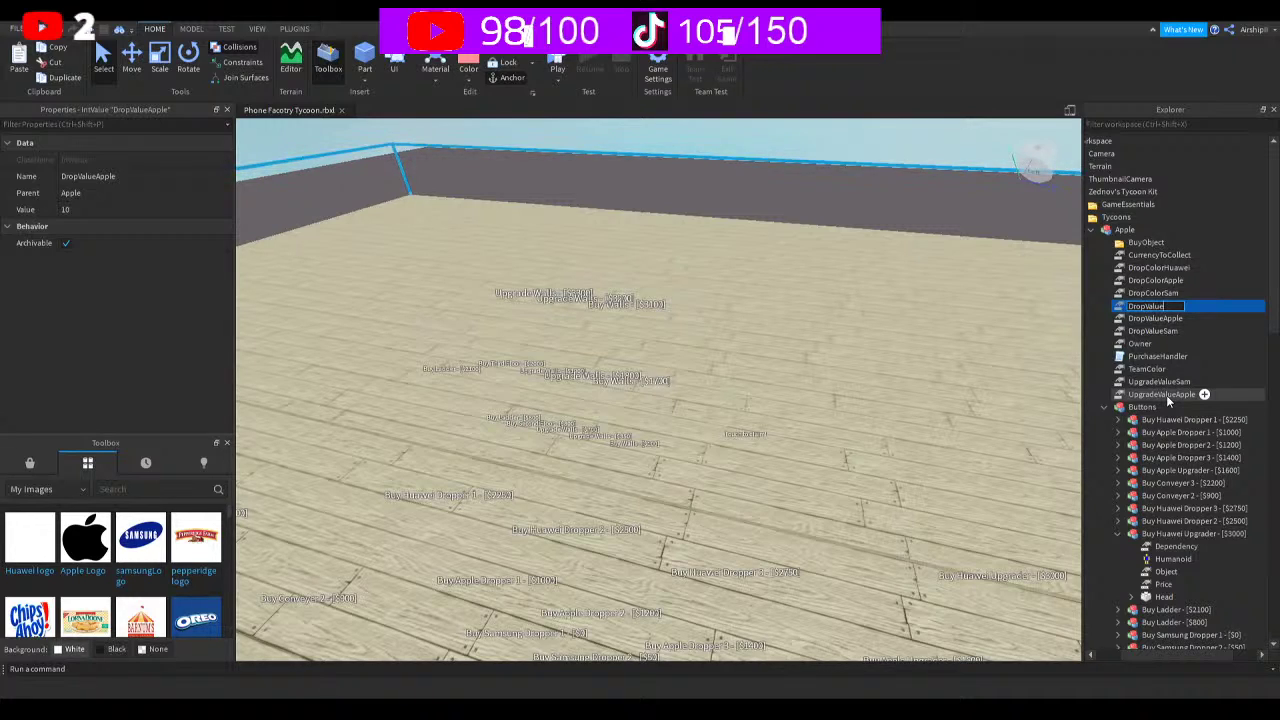
pyautogui.write('Huawei')
pyautogui.press('Return')
pyautogui.click(107, 209)
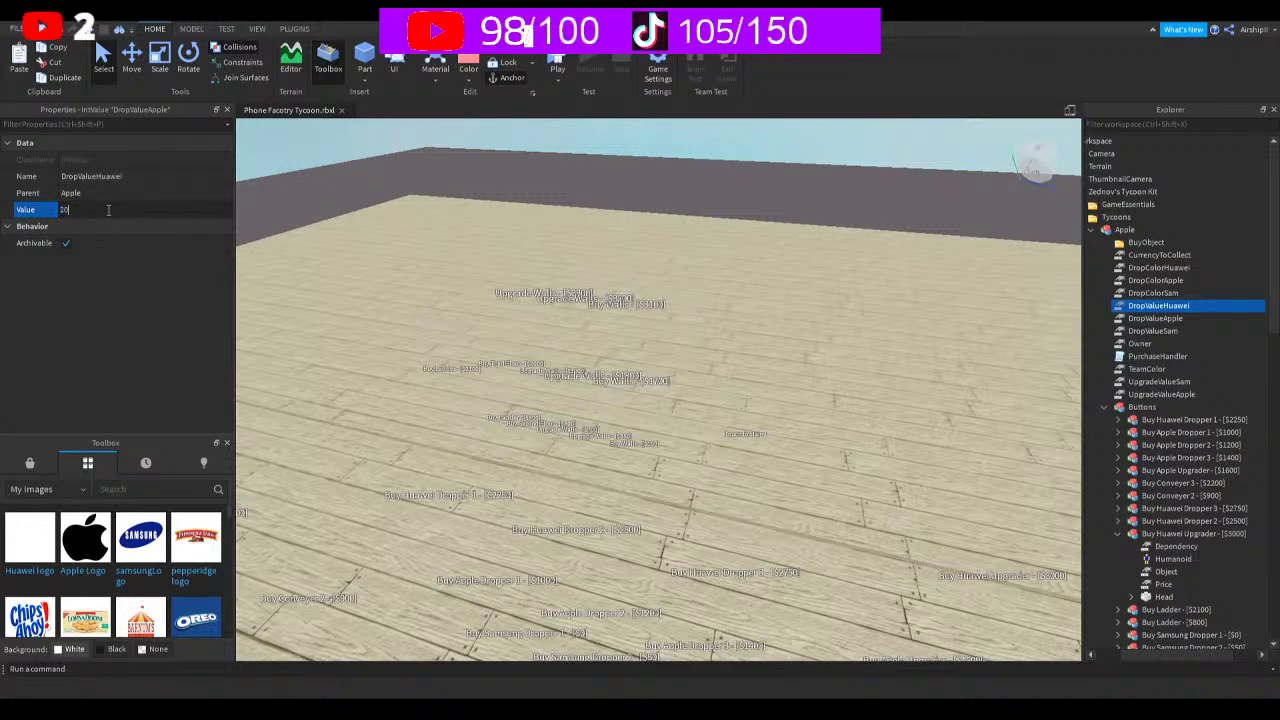
pyautogui.press('Return')
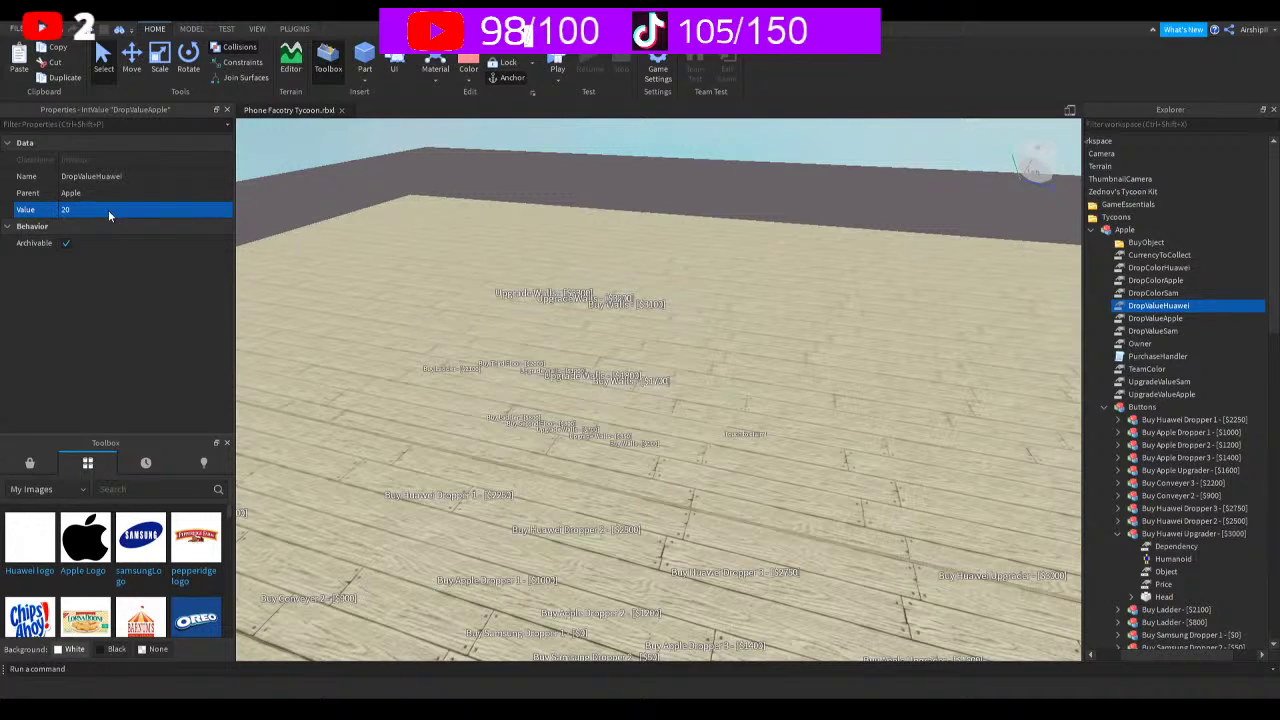
# Duplicate UpgradeValueApple in the Apple tycoon and rename the copy UpgradeValueHuawei
pyautogui.click(1155, 395)
pyautogui.hotkey('ctrl', 'd')
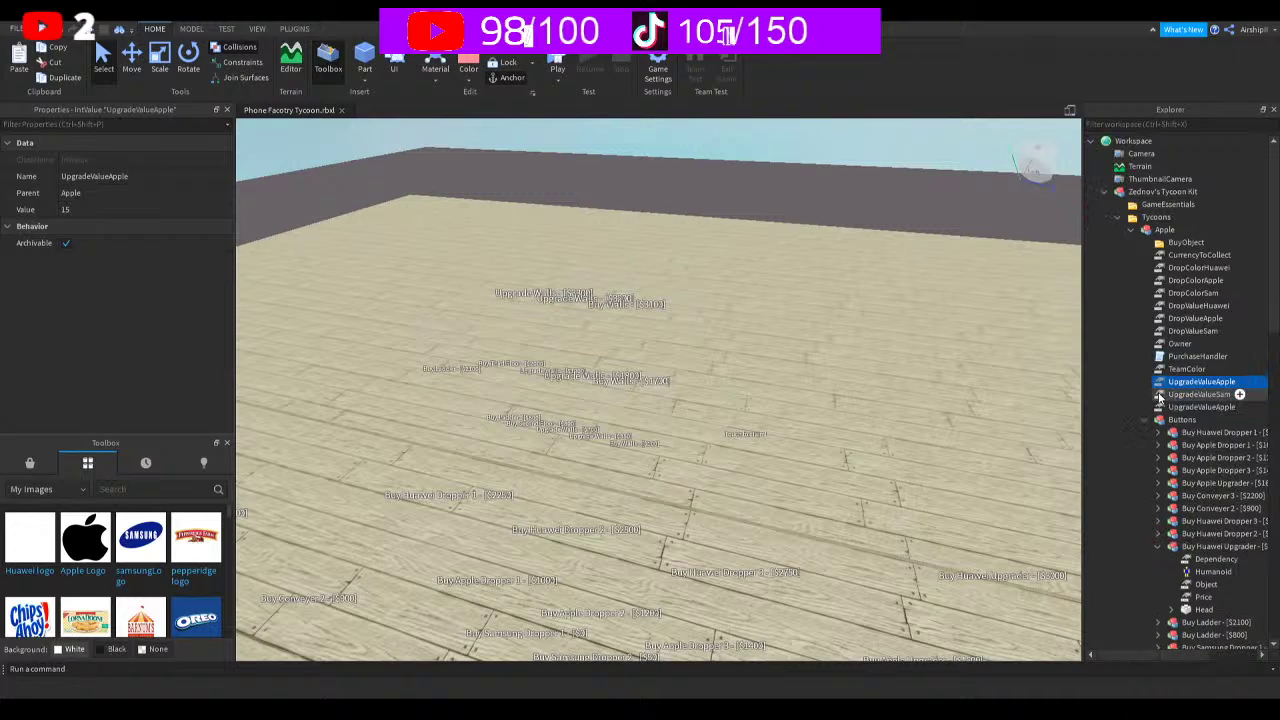
pyautogui.press('F2')
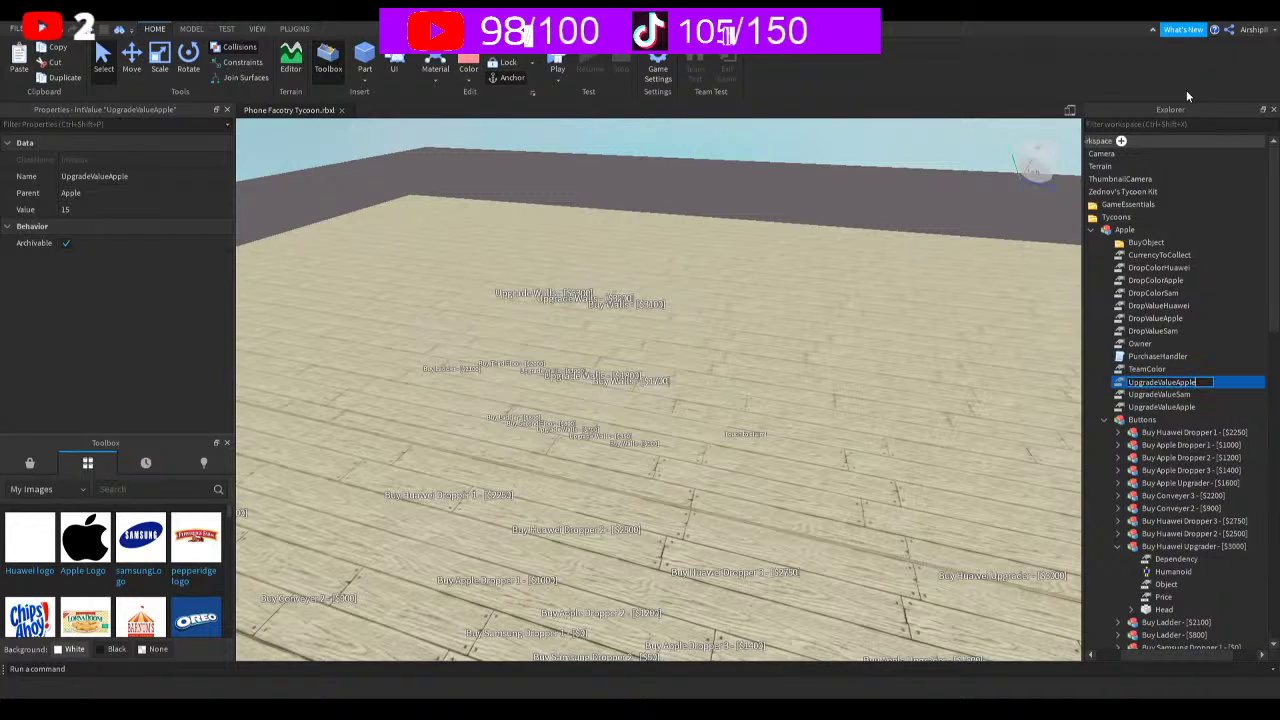
pyautogui.press('BackSpace')
pyautogui.press('BackSpace')
pyautogui.press('BackSpace')
pyautogui.press('BackSpace')
pyautogui.write('Huawei')
pyautogui.press('Return')
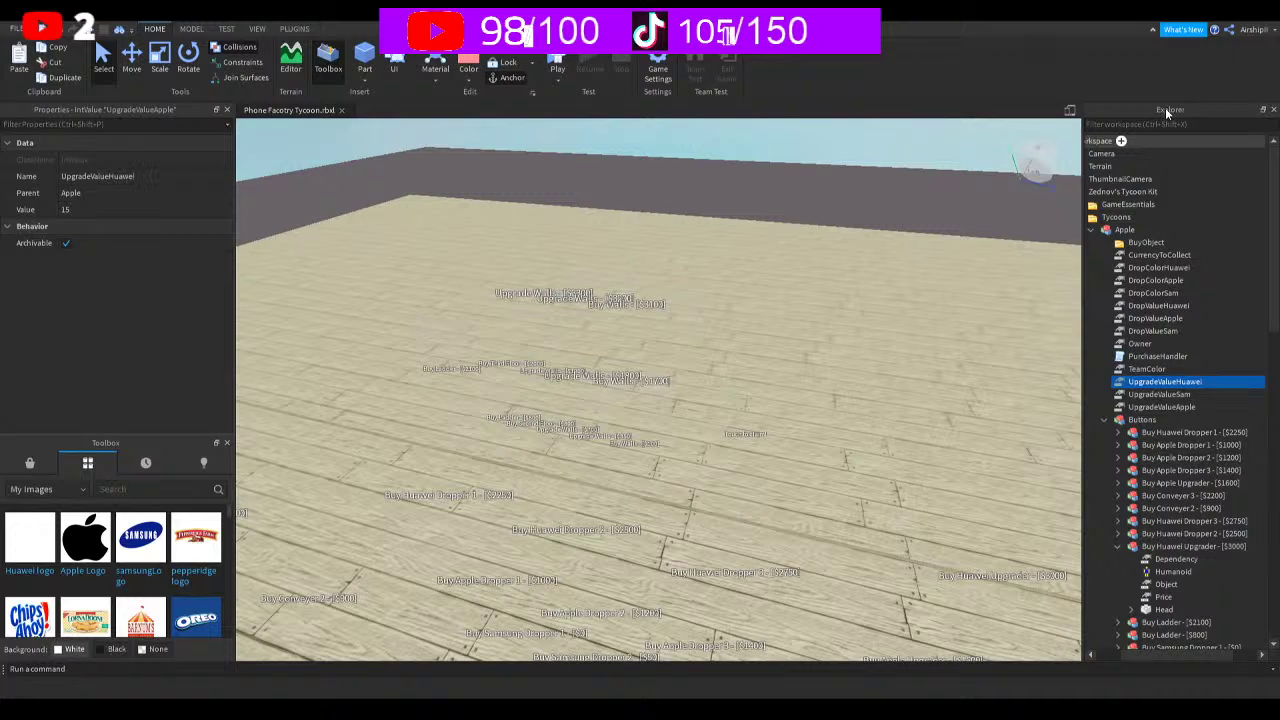
# Set the value of UpgradeValueHuawei to 25
pyautogui.click(208, 213)
pyautogui.write('2')
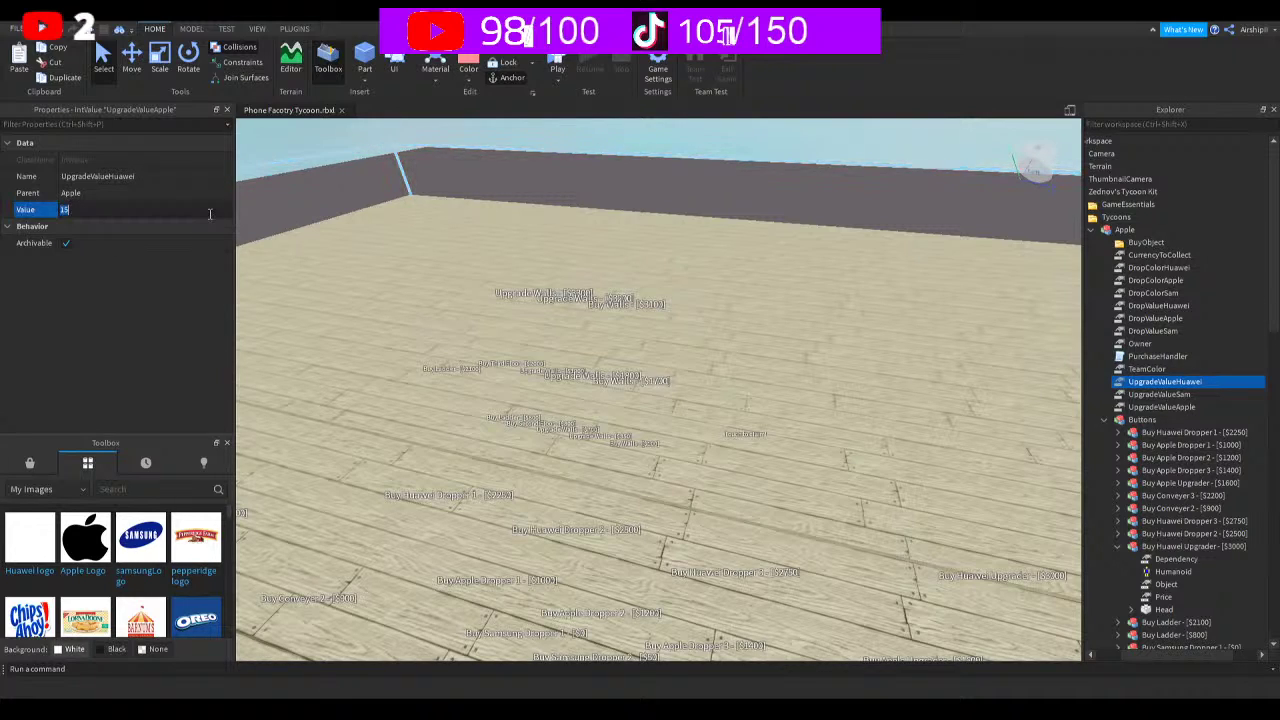
pyautogui.write('5')
pyautogui.press('Return')
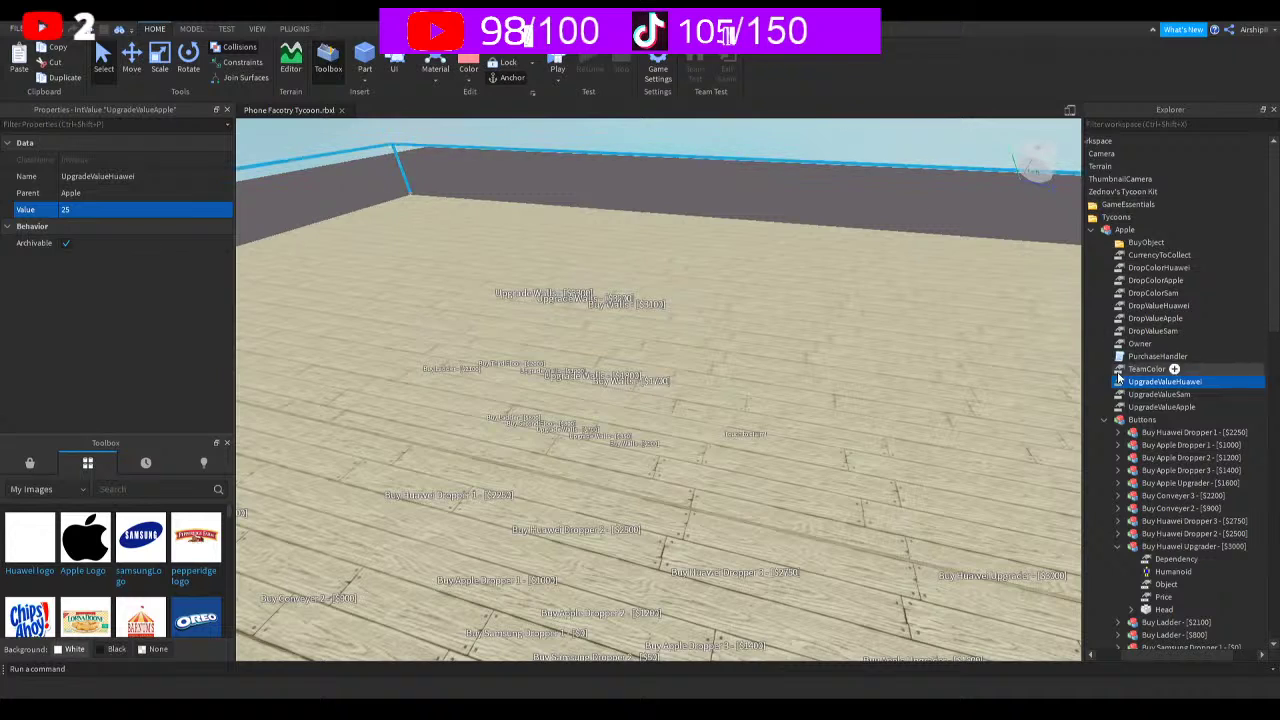
# Review the tycoon's buttons and purchases, and inspect ladder2 and the floor around it in the scene
pyautogui.scroll(-3, 1150, 378)
pyautogui.click(1119, 420)
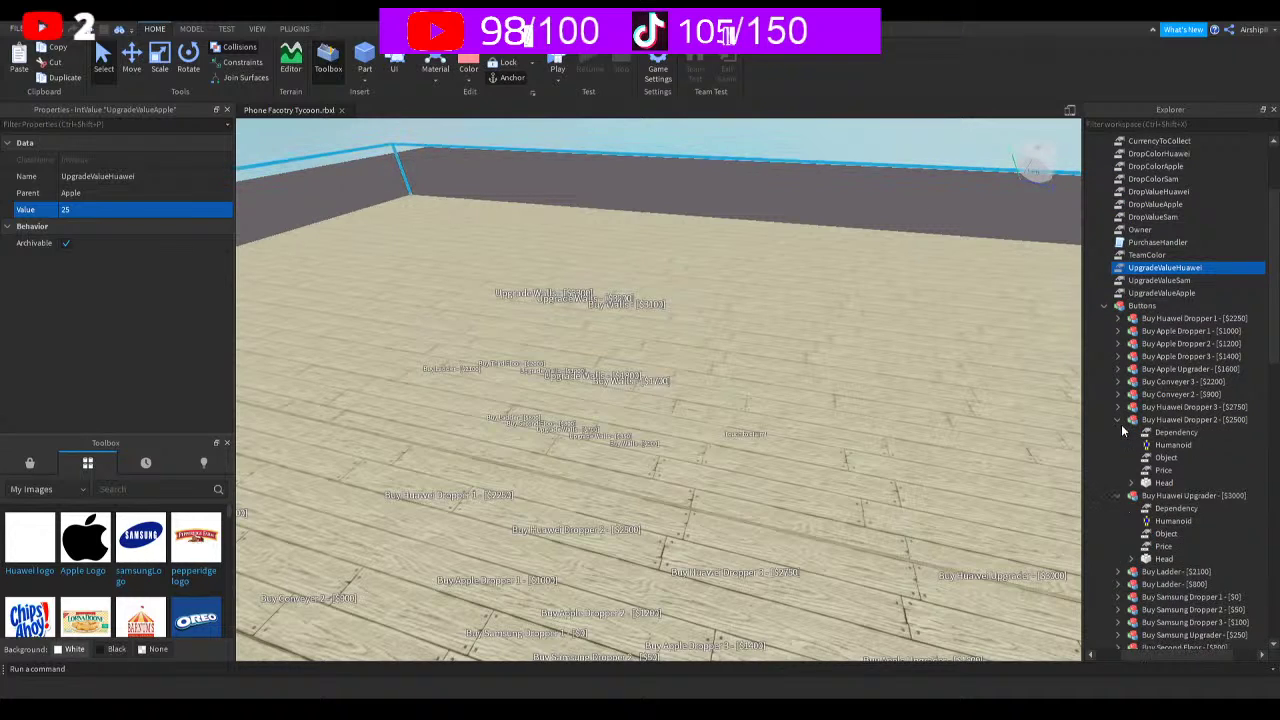
pyautogui.scroll(-2, 1118, 360)
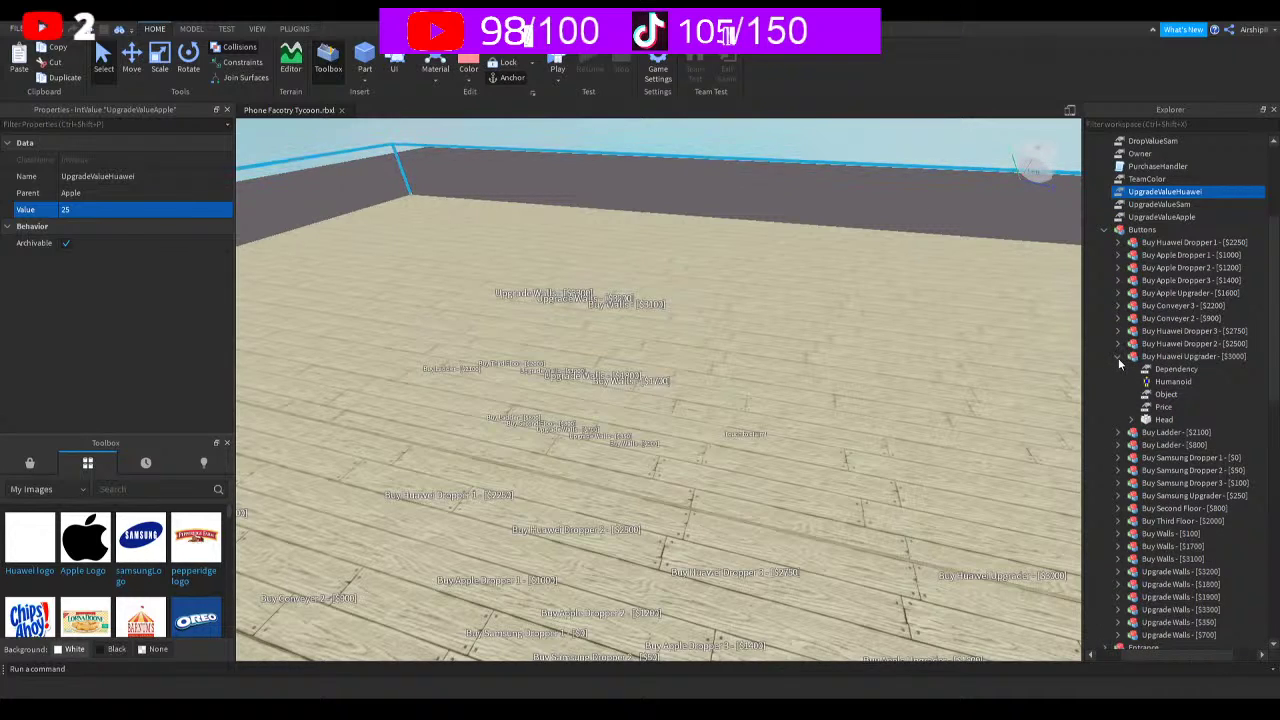
pyautogui.scroll(-10, 1118, 358)
pyautogui.scroll(-5, 1126, 357)
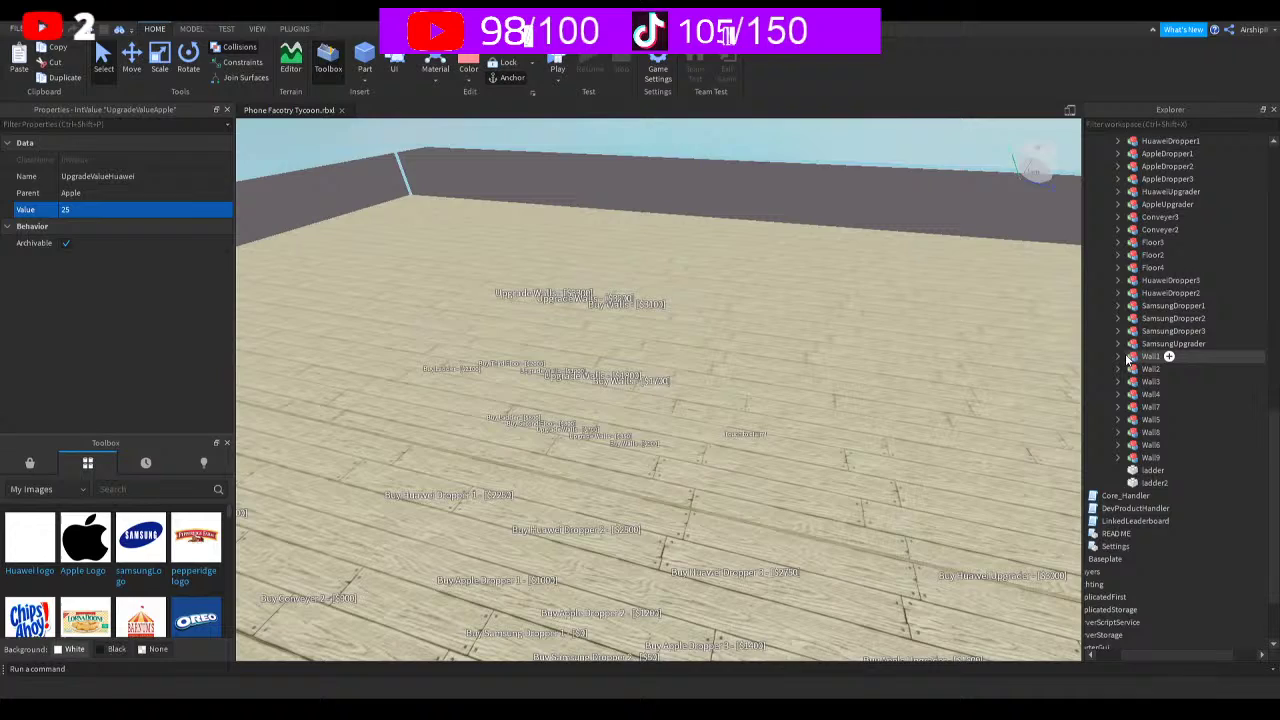
pyautogui.click(1168, 483)
pyautogui.press('f')
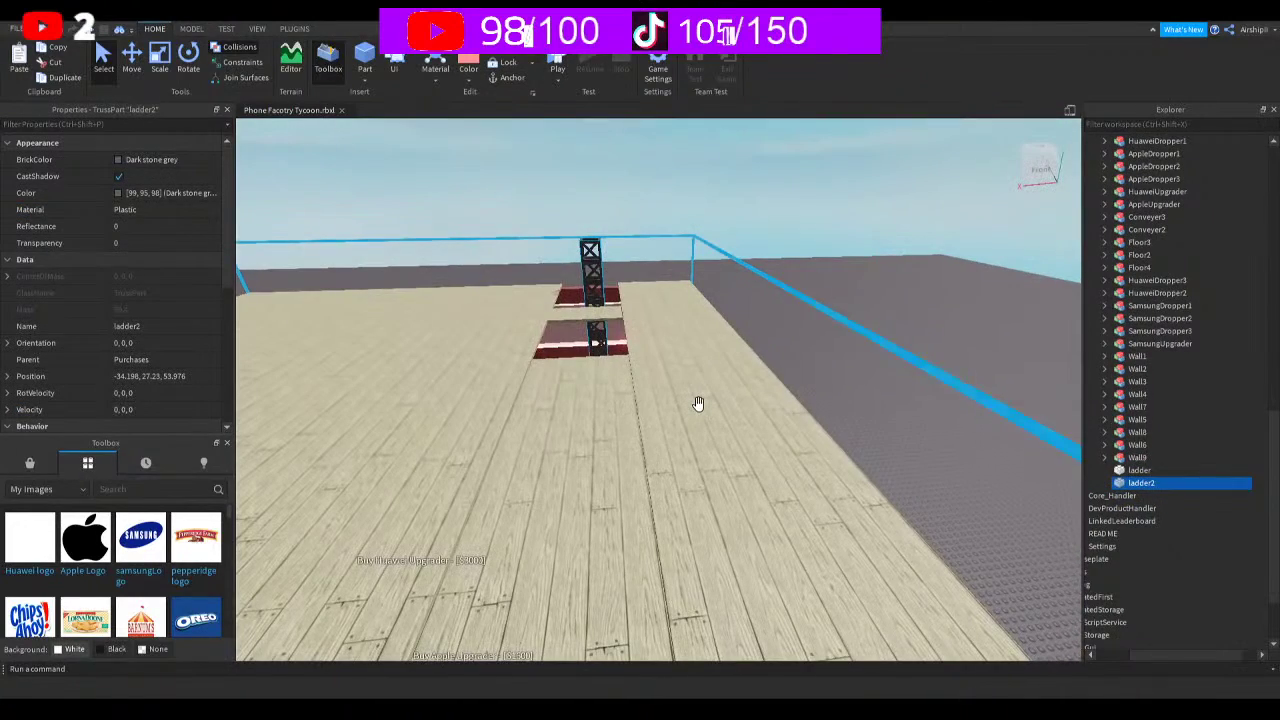
pyautogui.press('a')
pyautogui.moveTo(694, 403); pyautogui.dragTo(694, 403, button='right')
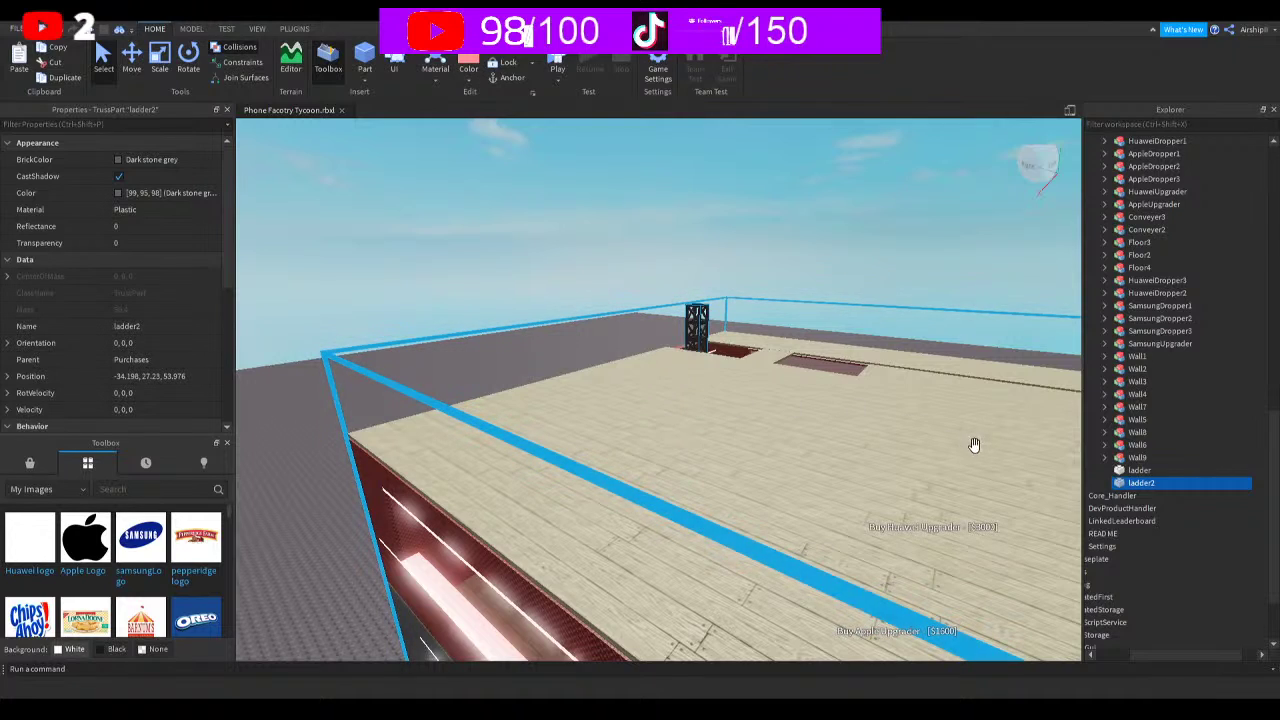
pyautogui.scroll(2, 1104, 551)
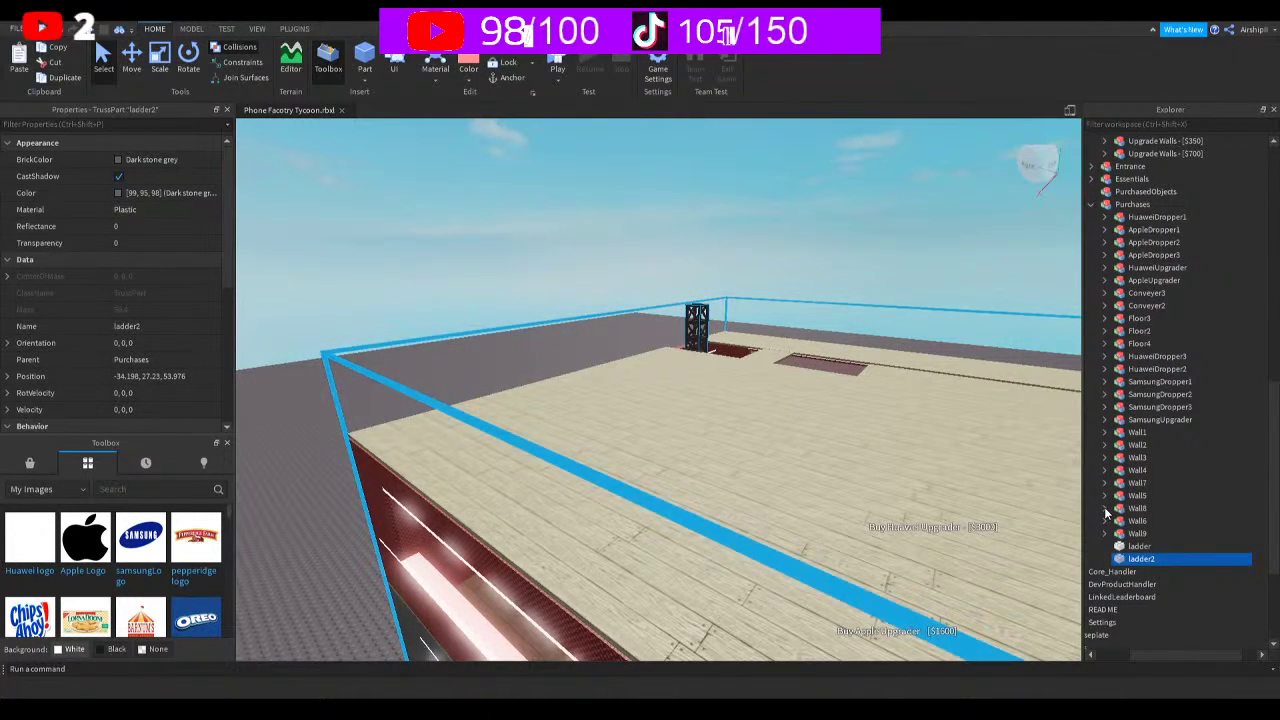
pyautogui.hscroll(-2, 1108, 510)
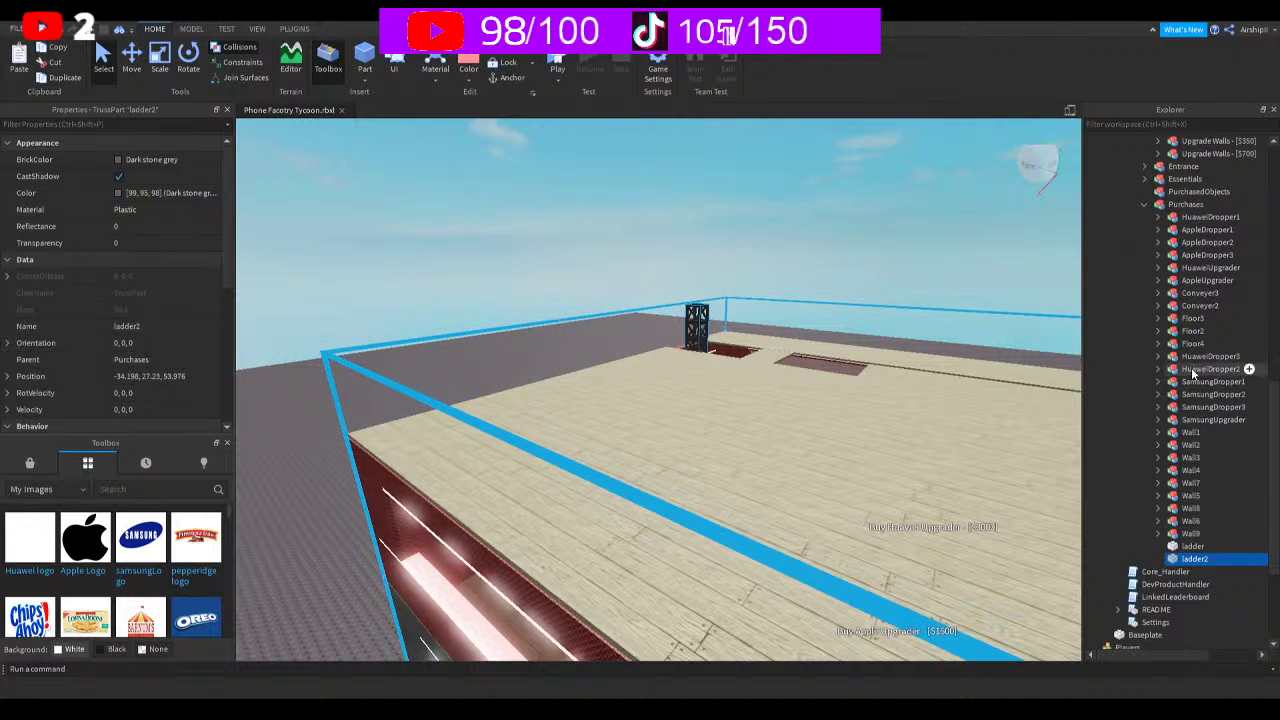
# Duplicate the Conveyer3 model in Purchases and raise the copy above the wooden top floor
pyautogui.click(1197, 293)
pyautogui.press('f')
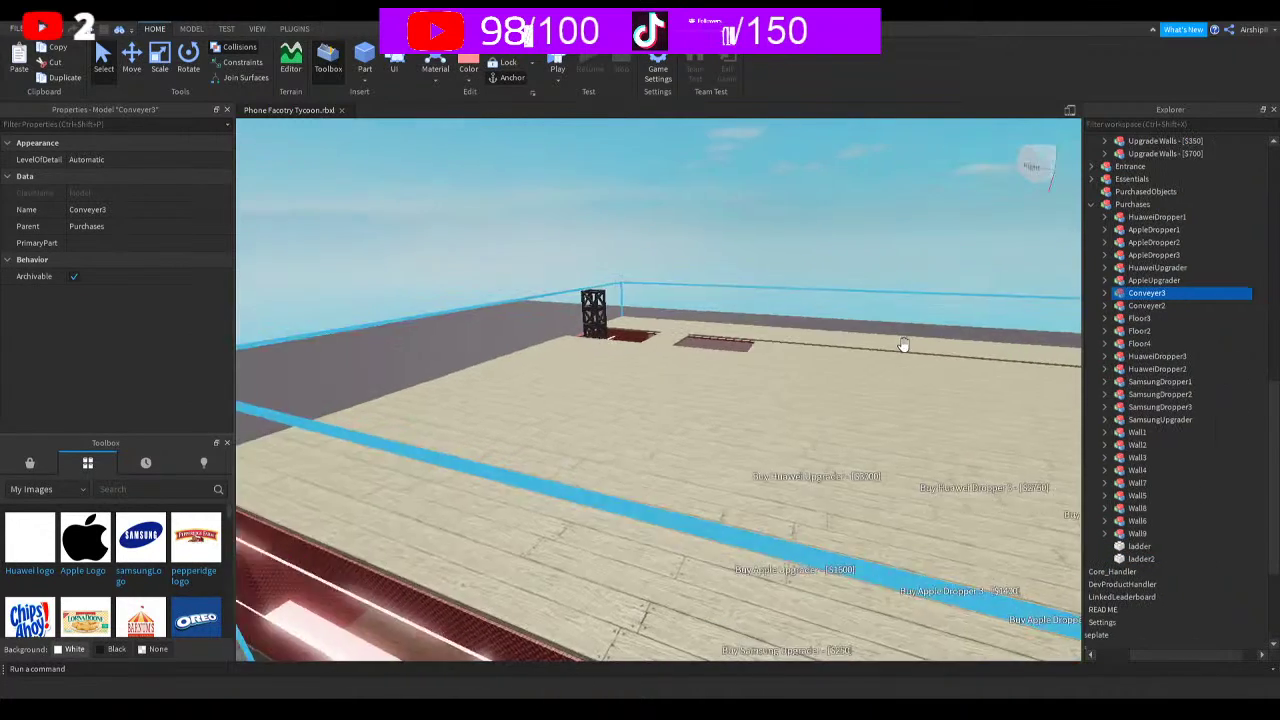
pyautogui.hotkey('ctrl', 'd')
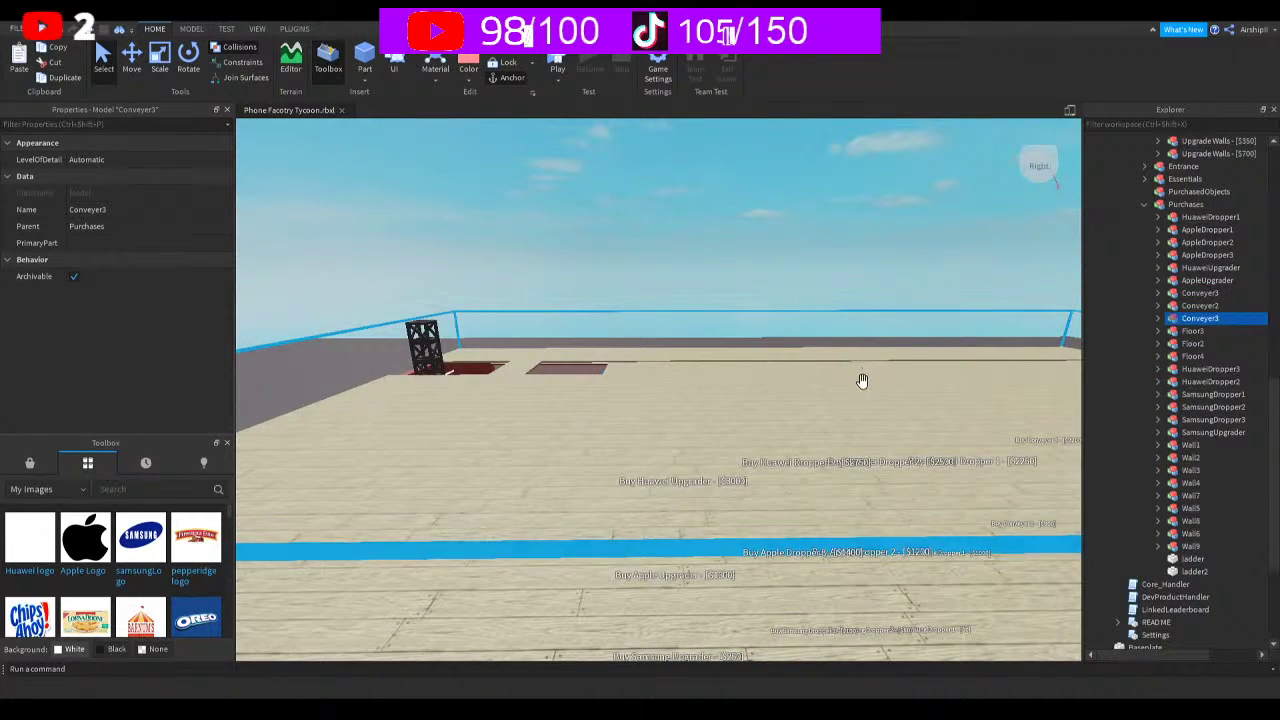
pyautogui.moveTo(860, 374); pyautogui.dragTo(863, 380, button='right')
pyautogui.press('w')
pyautogui.press('s')
pyautogui.press('s')
pyautogui.press('w')
pyautogui.press('s')
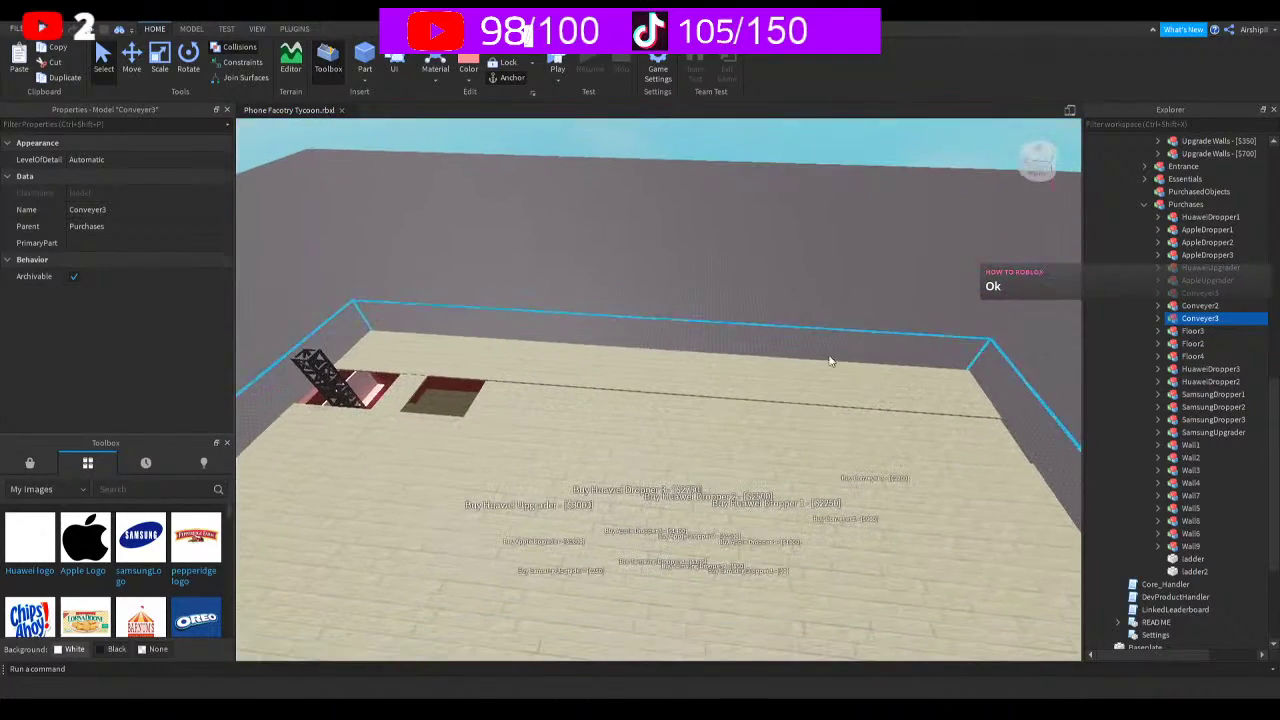
pyautogui.click(131, 60)
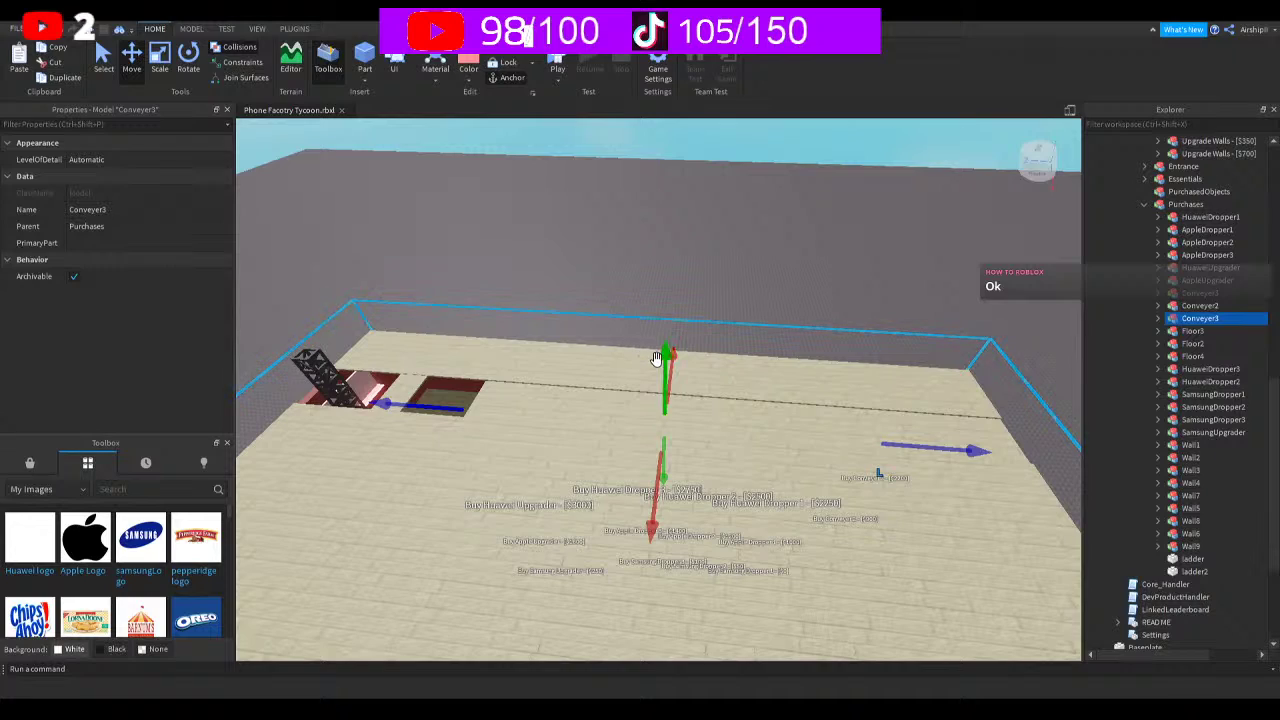
pyautogui.moveTo(661, 358); pyautogui.dragTo(666, 340)
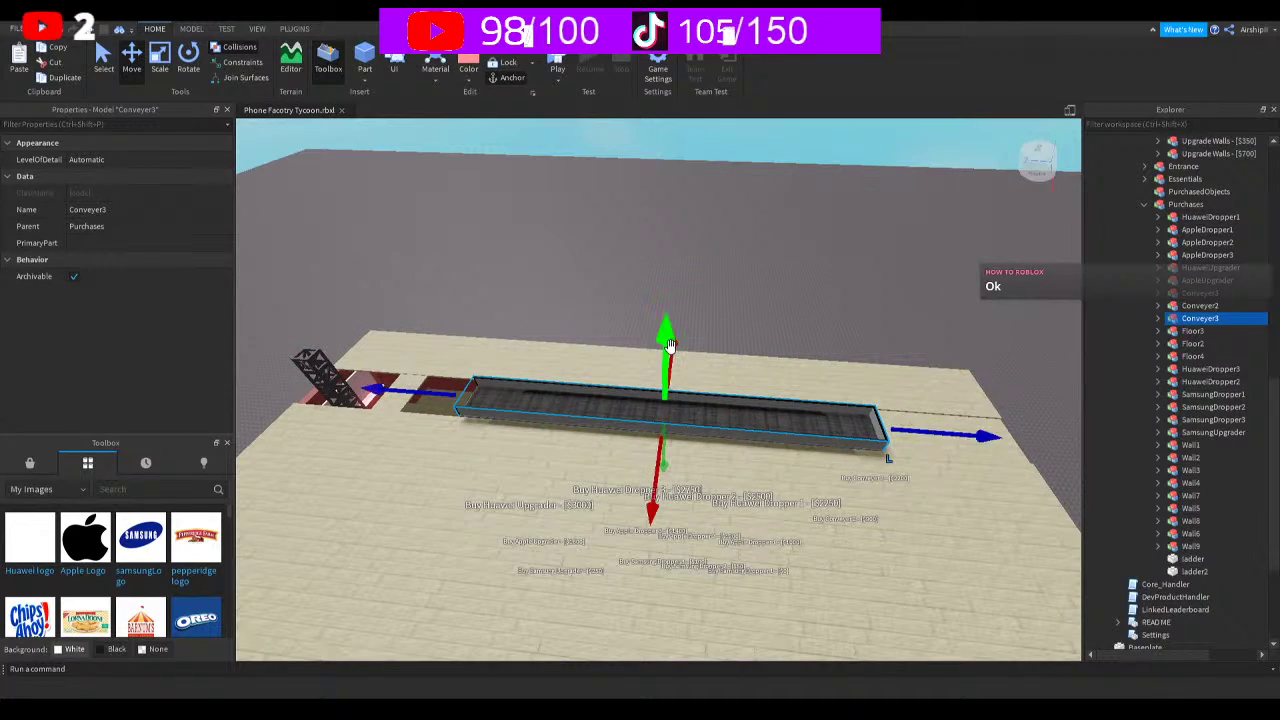
pyautogui.moveTo(756, 346); pyautogui.dragTo(755, 339, button='right')
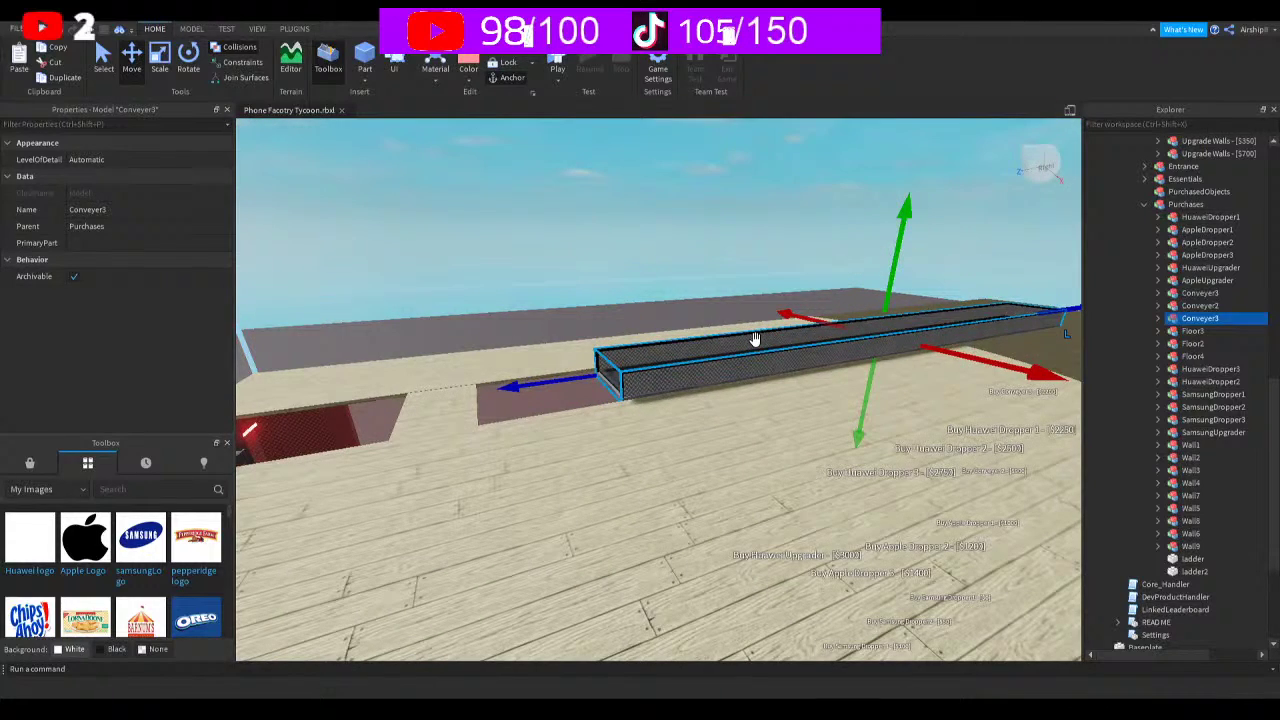
# Rename the raised conveyor copy as Conveyer4
pyautogui.doubleClick(1170, 319)
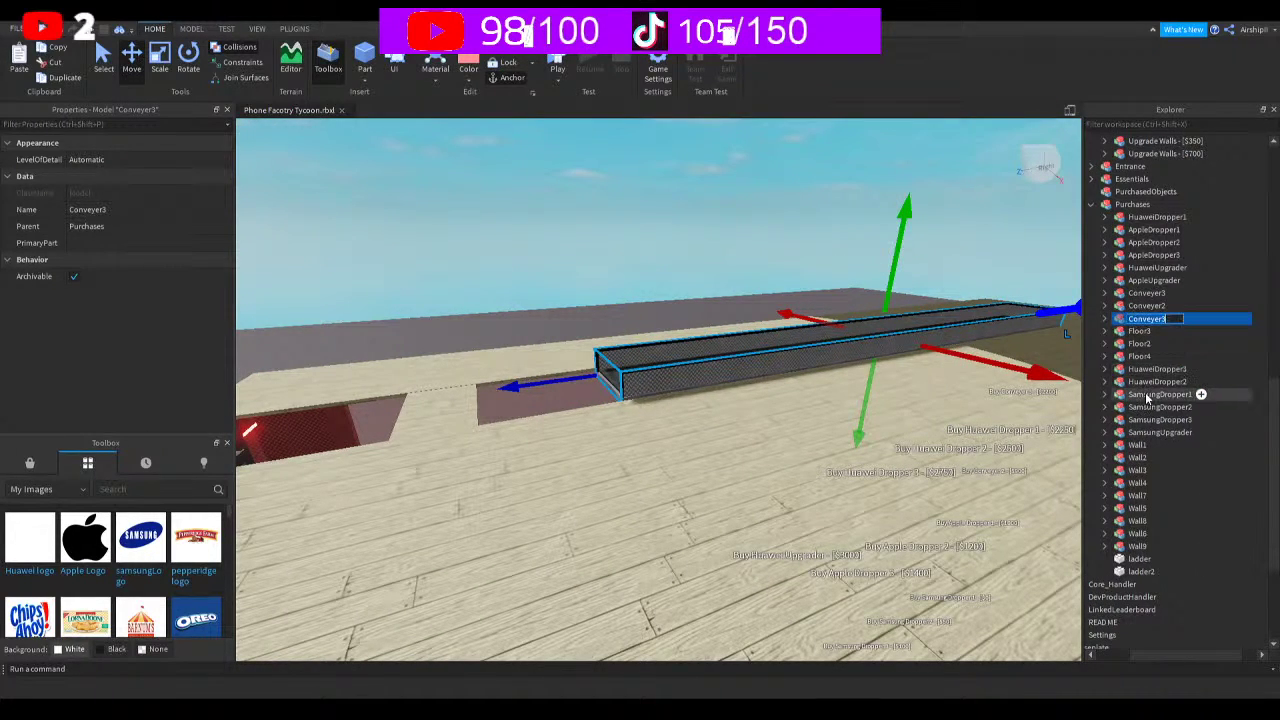
pyautogui.write('4')
pyautogui.press('Return')
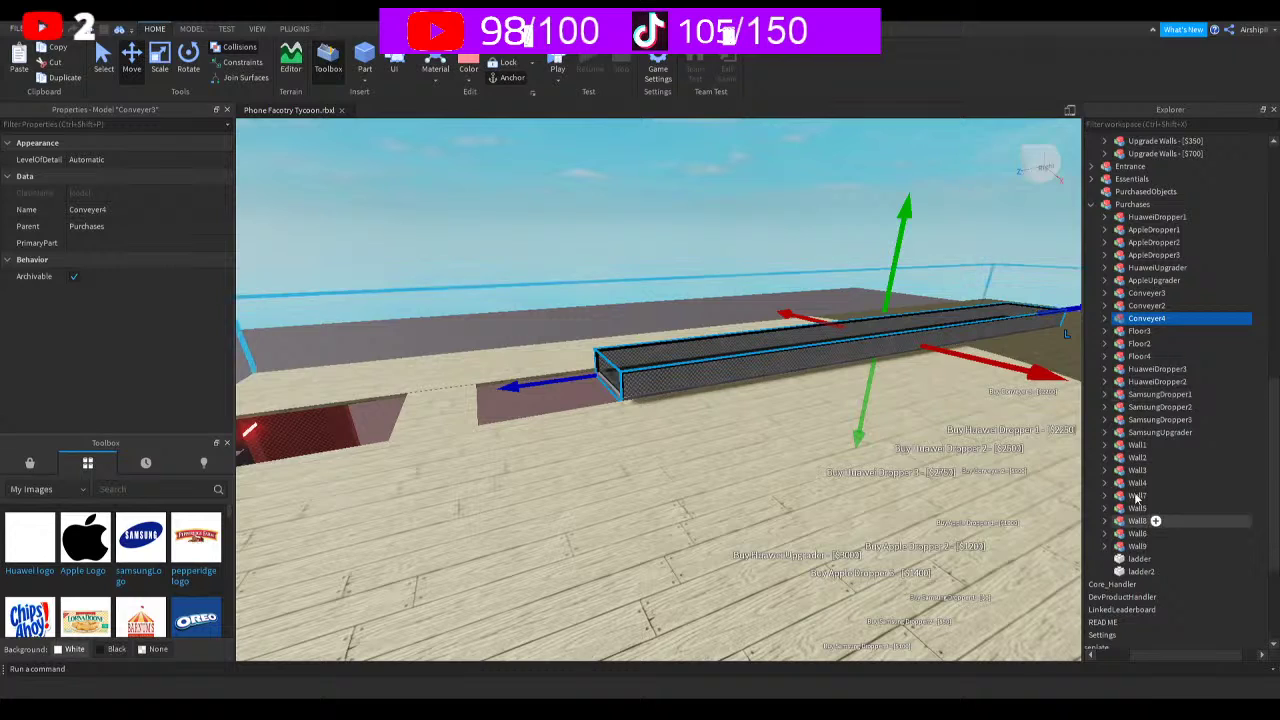
# Duplicate the Buy Third Floor - [$2000] button and place the copy in the back row beside the Upgrade Walls - [$3300] button
pyautogui.scroll(5, 1155, 440)
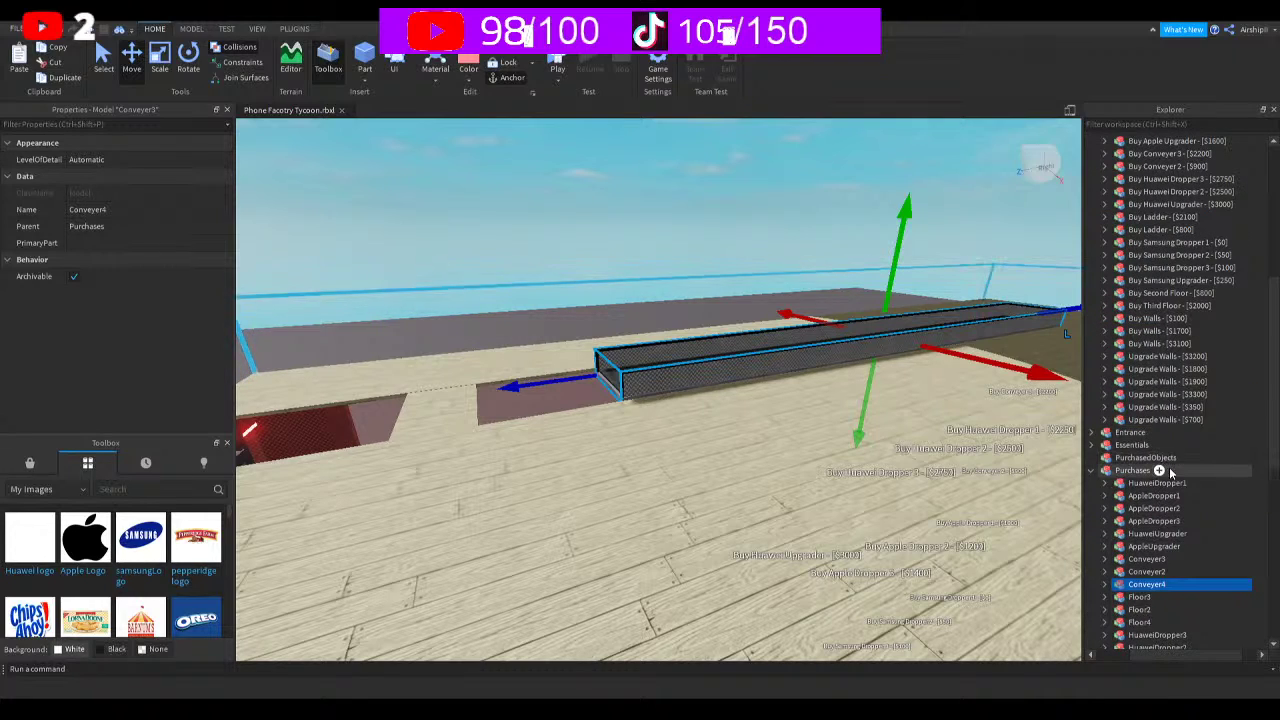
pyautogui.scroll(2, 1170, 472)
pyautogui.moveTo(1166, 472); pyautogui.dragTo(1167, 390)
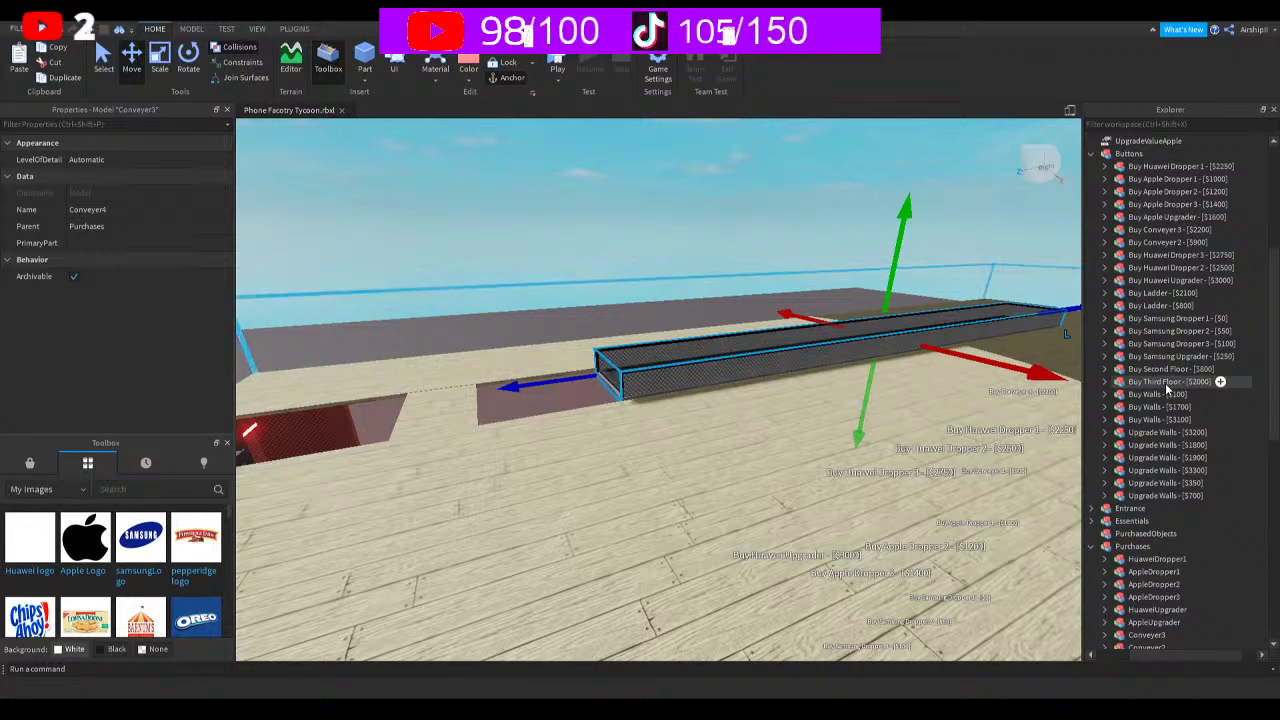
pyautogui.click(1166, 384)
pyautogui.press('f')
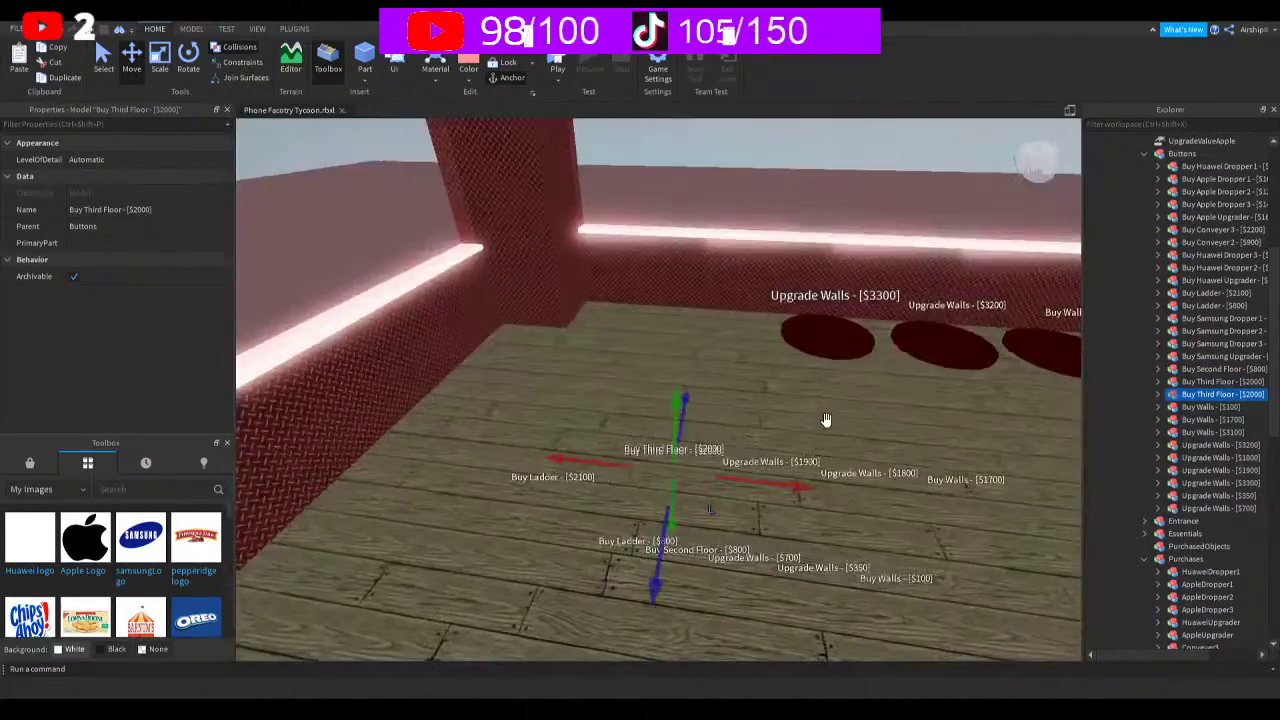
pyautogui.moveTo(685, 400); pyautogui.dragTo(785, 244)
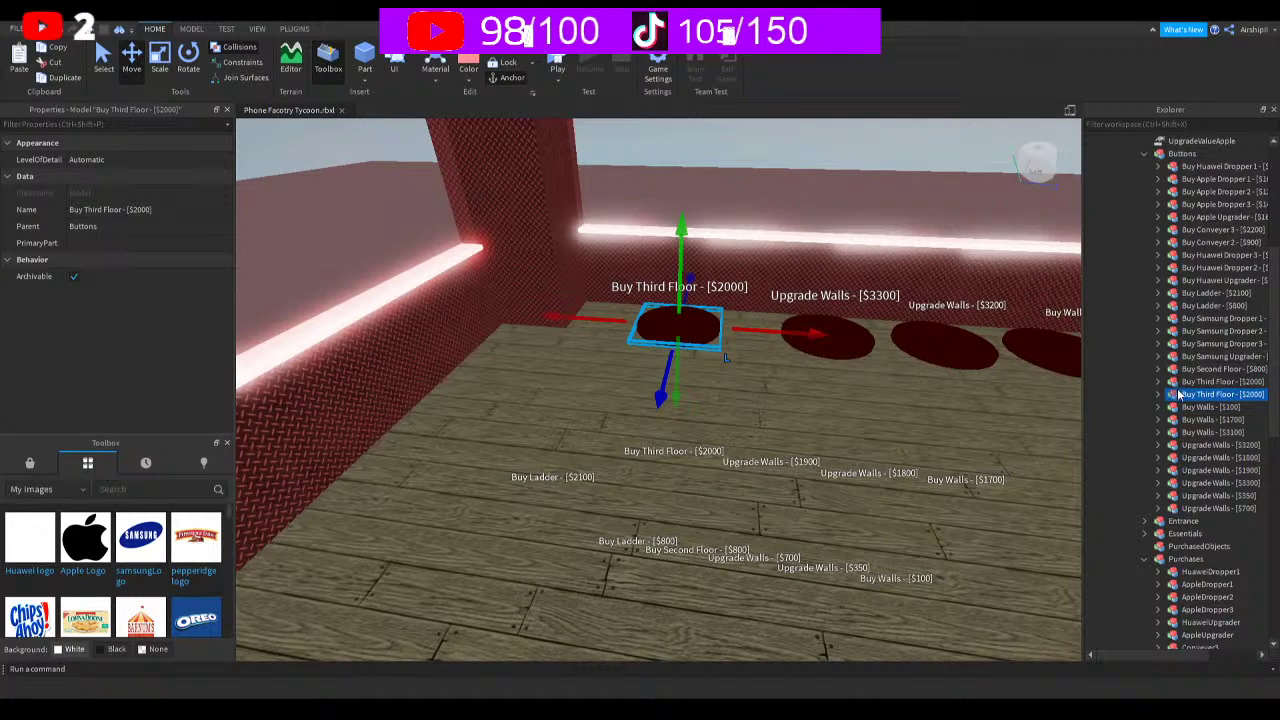
# Change the price in the copied floor button's name to [$3400]
pyautogui.press('F2')
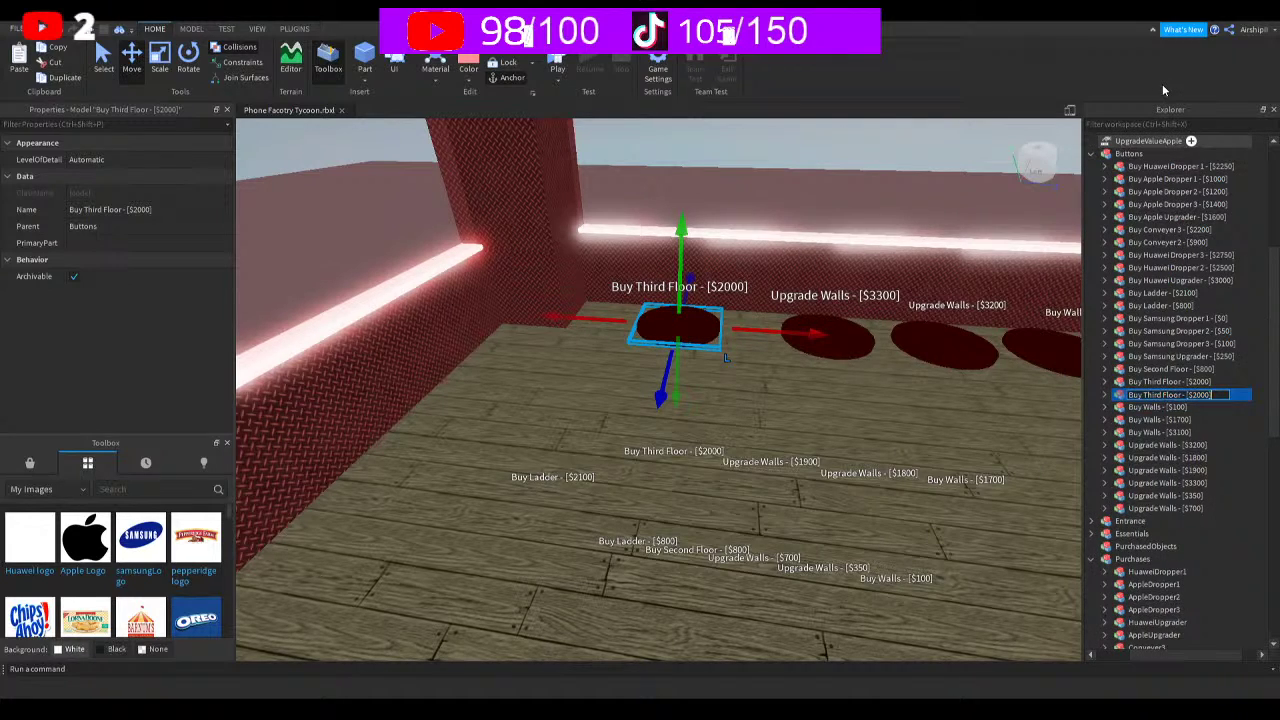
pyautogui.press('BackSpace')
pyautogui.press('BackSpace')
pyautogui.press('BackSpace')
pyautogui.press('BackSpace')
pyautogui.press('BackSpace')
pyautogui.write('3400]')
pyautogui.press('Return')
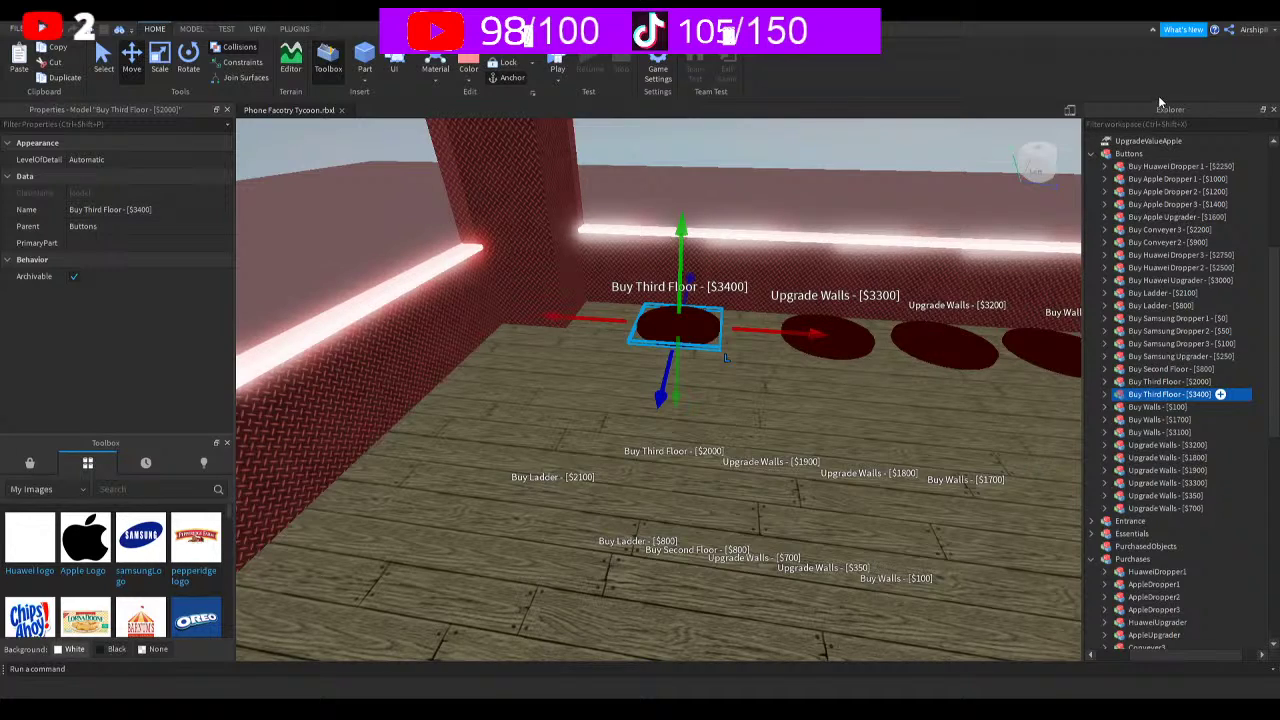
# Replace "Third" with "Fourth" in the copied button's name so it reads Buy Fourth Floor - [$3400]
pyautogui.press('F2')
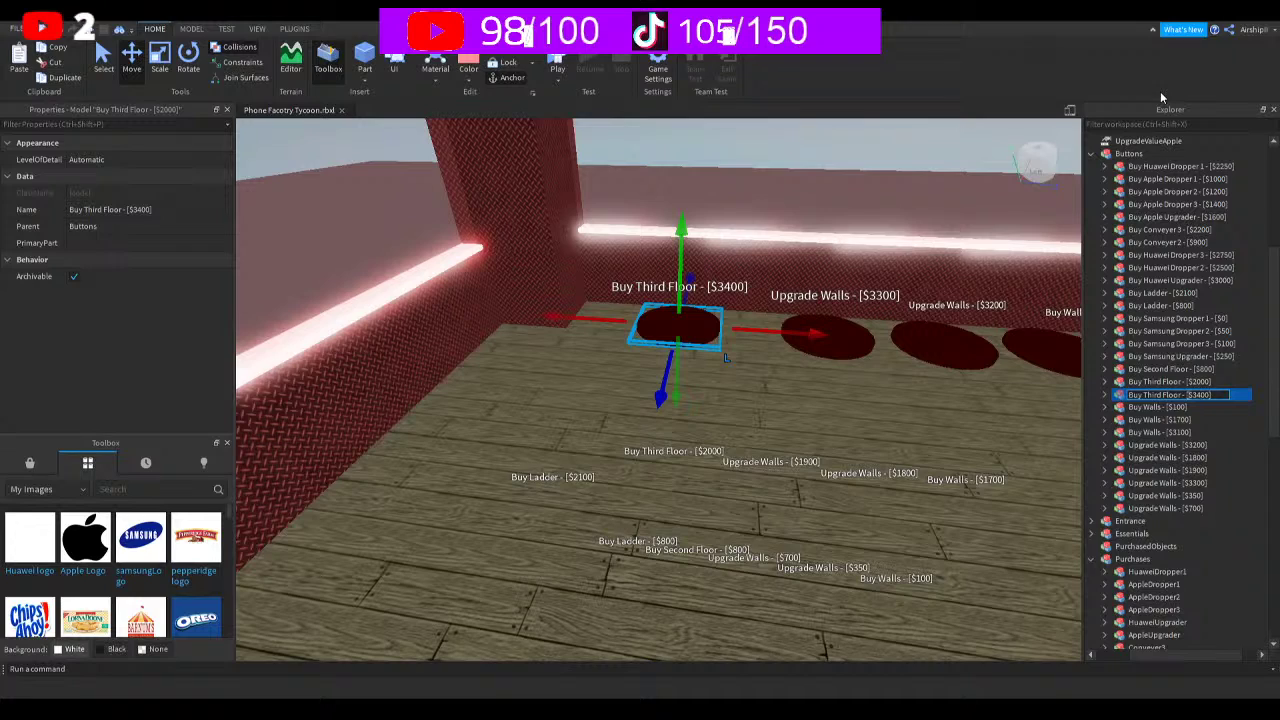
pyautogui.press('Left')
pyautogui.press('Left')
pyautogui.press('Left')
pyautogui.press('BackSpace')
pyautogui.press('BackSpace')
pyautogui.press('BackSpace')
pyautogui.press('BackSpace')
pyautogui.press('BackSpace')
pyautogui.press('BackSpace')
pyautogui.write('Fourth')
pyautogui.press('Return')
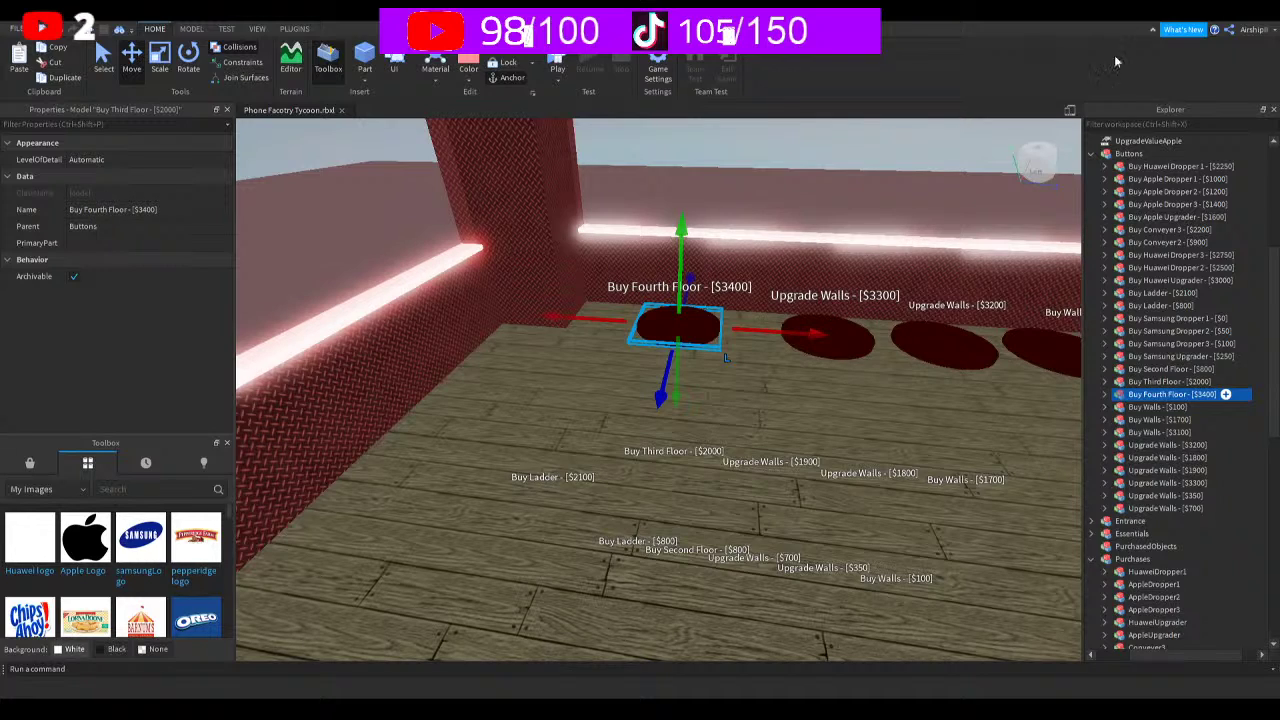
# Set the Dependency value of the Buy Fourth Floor - [$3400] button to Wall9
pyautogui.click(1105, 394)
pyautogui.click(1160, 407)
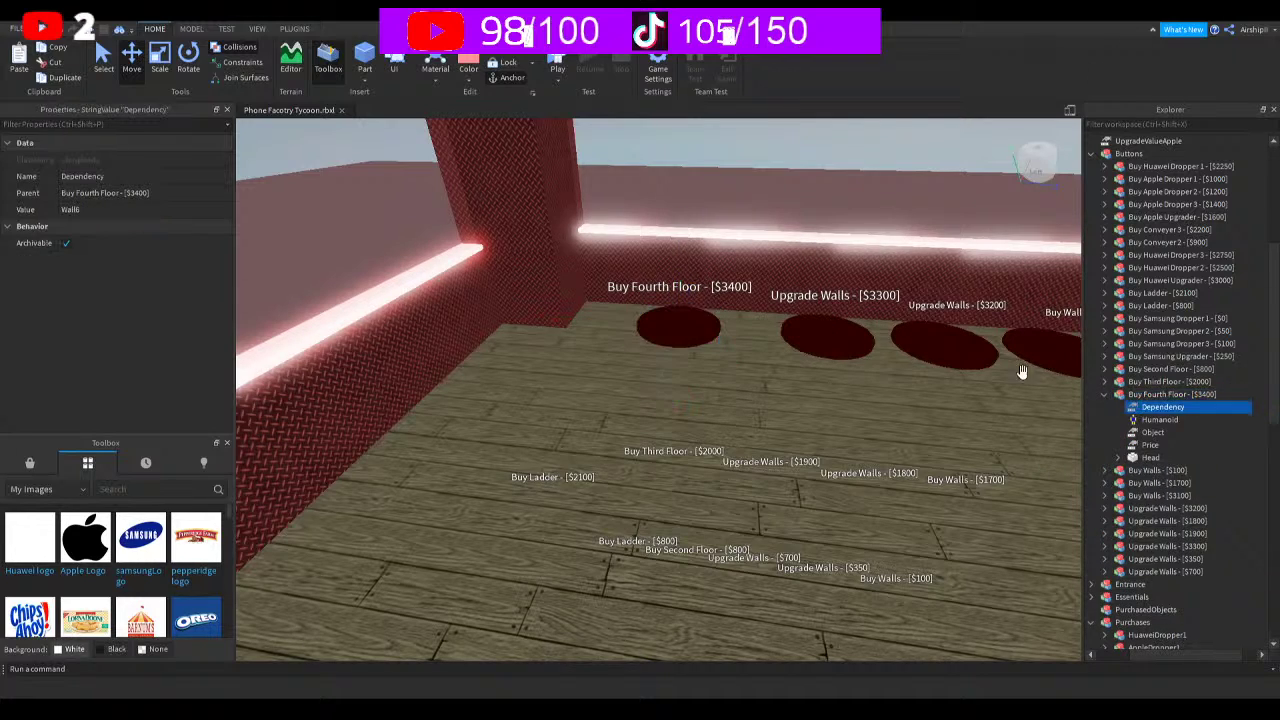
pyautogui.click(156, 210)
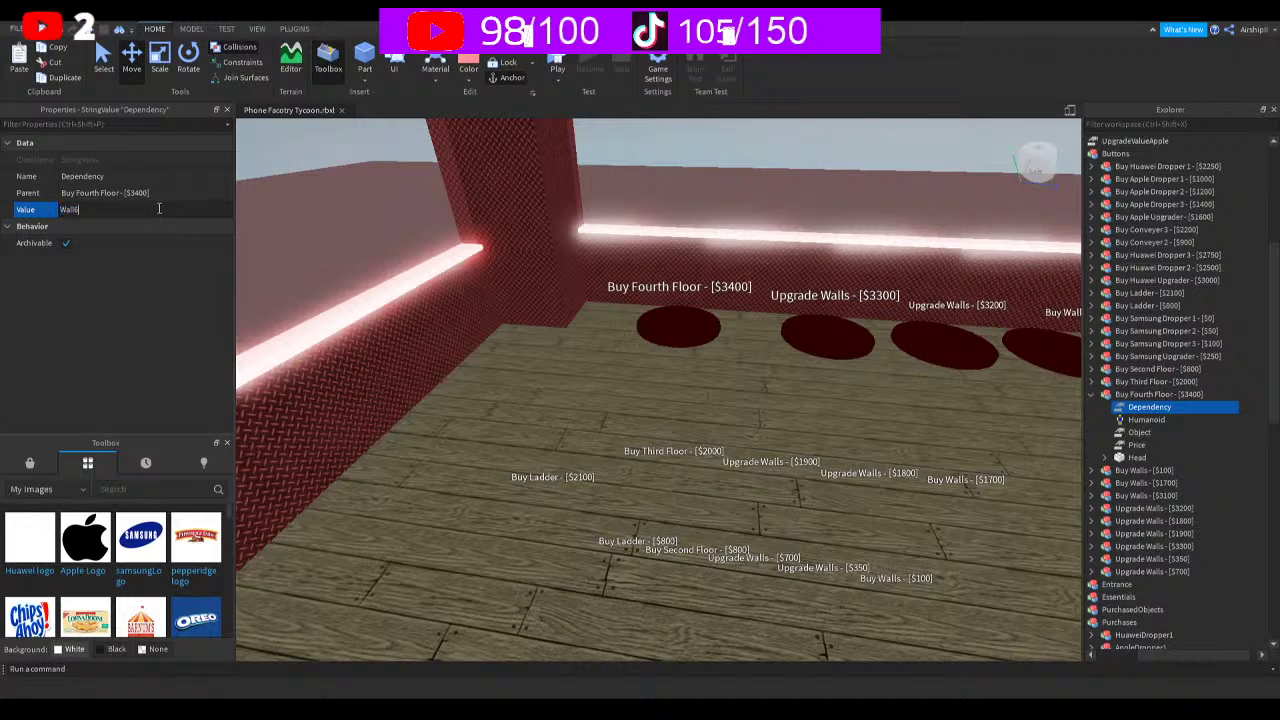
pyautogui.press('BackSpace')
pyautogui.write('9')
pyautogui.press('Return')
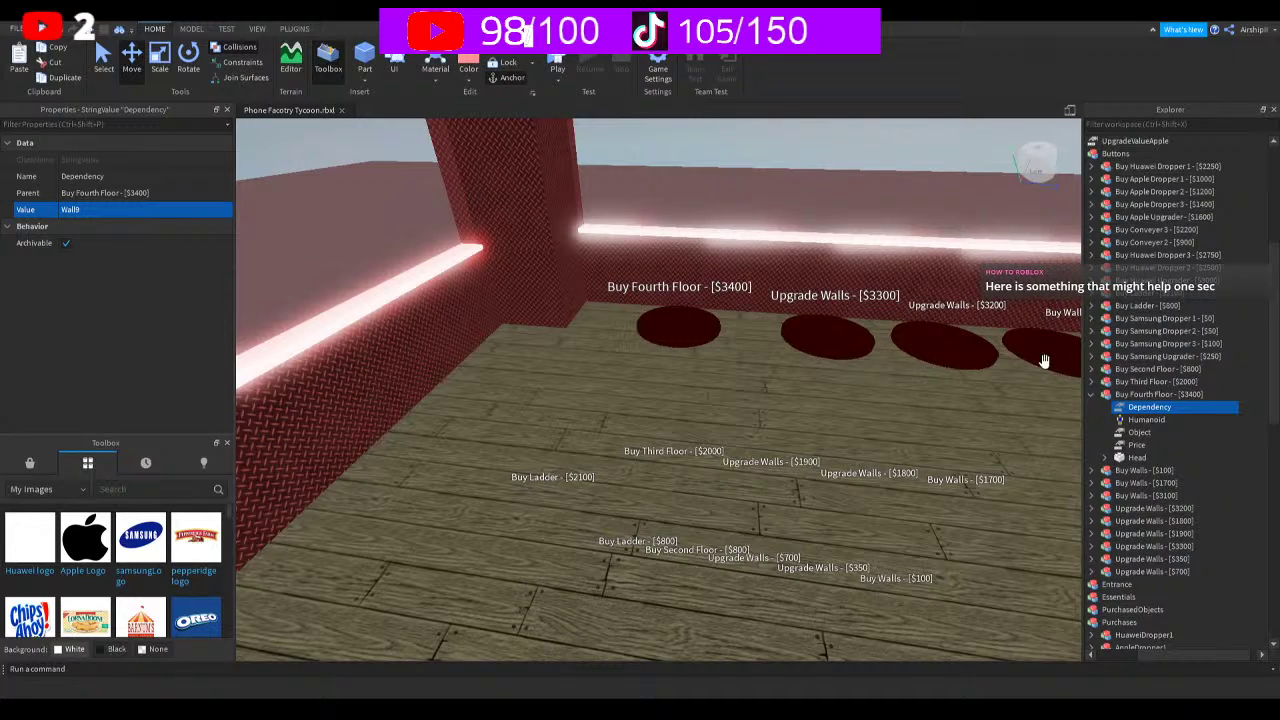
# Set the Object value of the Buy Fourth Floor button to Floor4
pyautogui.click(1140, 432)
pyautogui.click(151, 210)
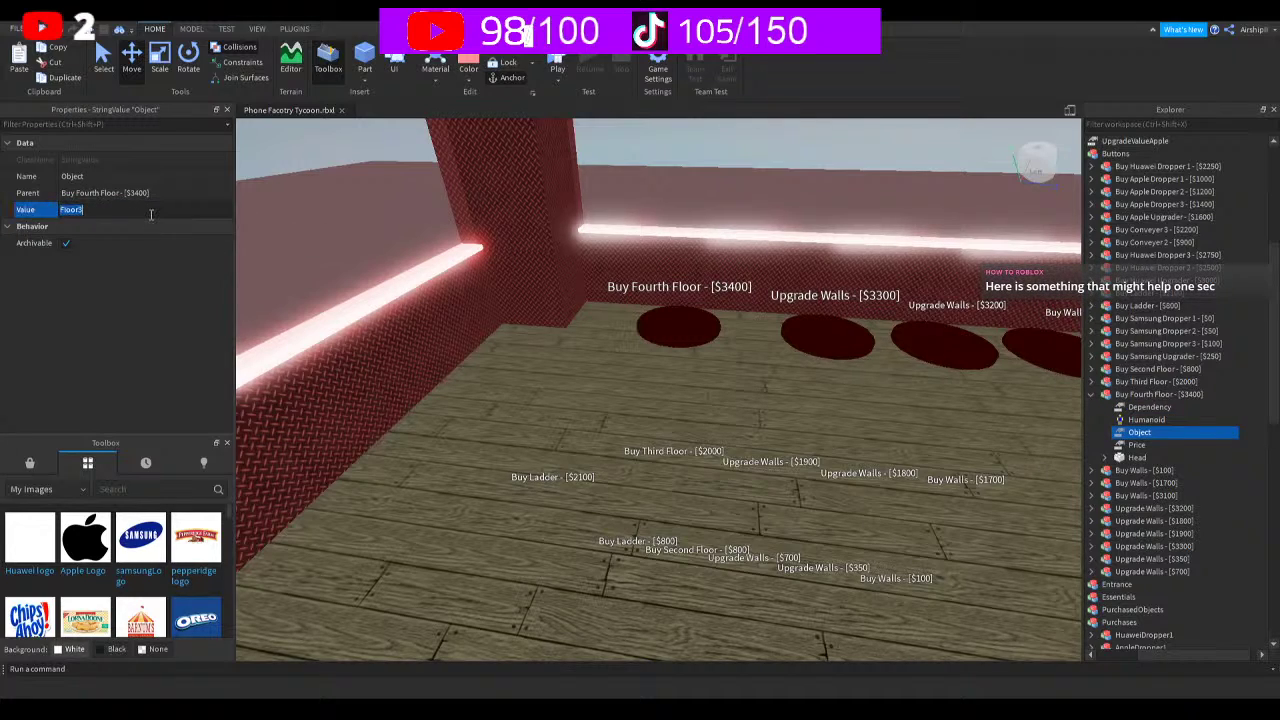
pyautogui.click(151, 210)
pyautogui.press('BackSpace')
pyautogui.write('4')
pyautogui.press('Return')
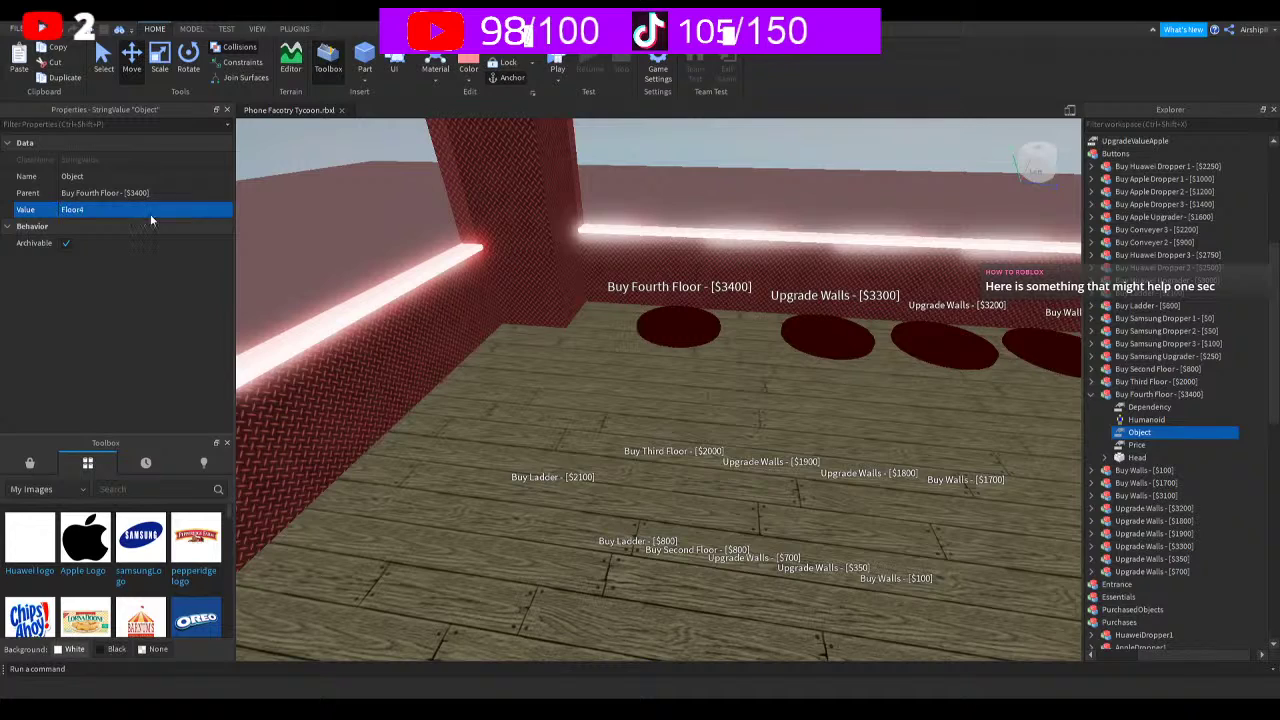
# Set the Price value of the Buy Fourth Floor button to 3400
pyautogui.press('Down')
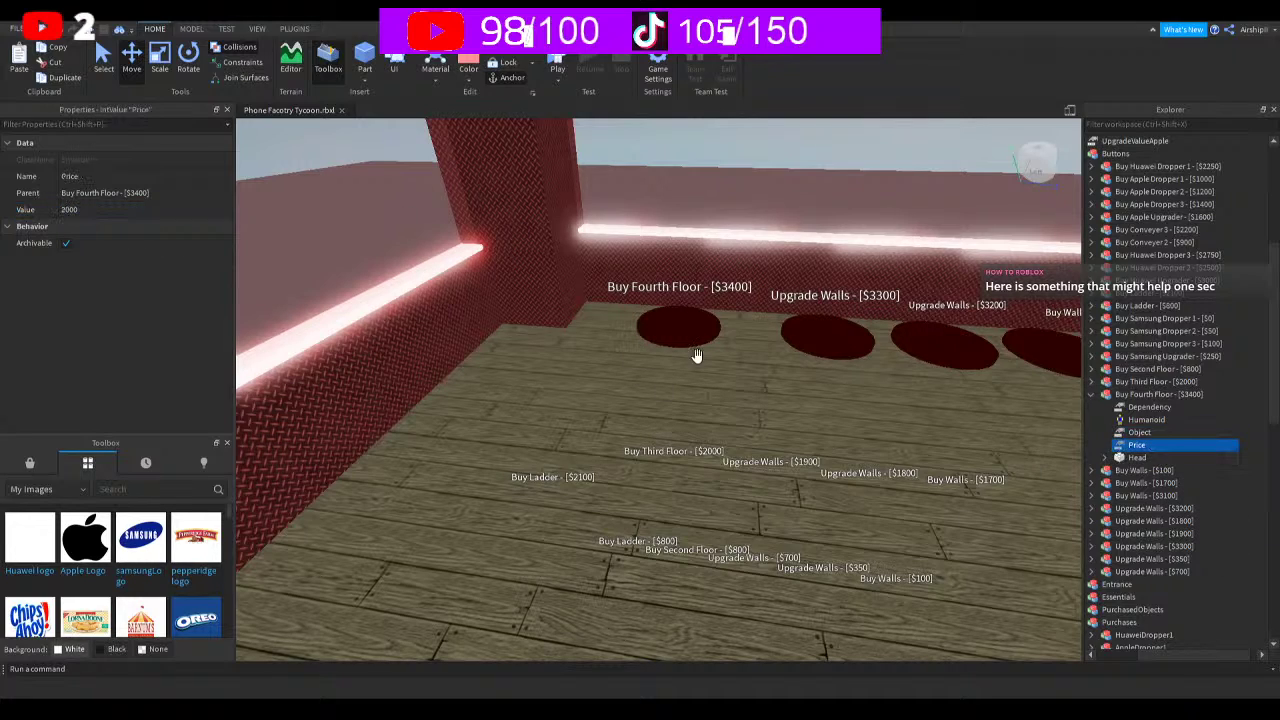
pyautogui.click(141, 210)
pyautogui.write('3400')
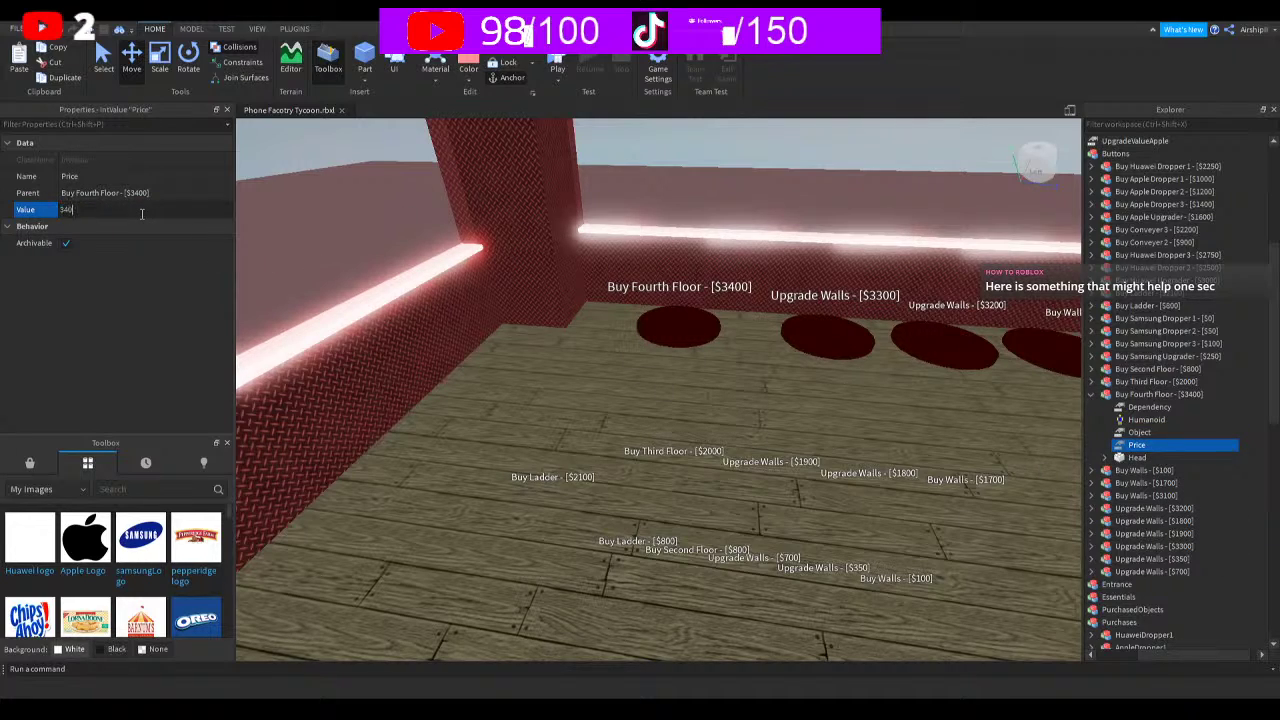
pyautogui.press('Return')
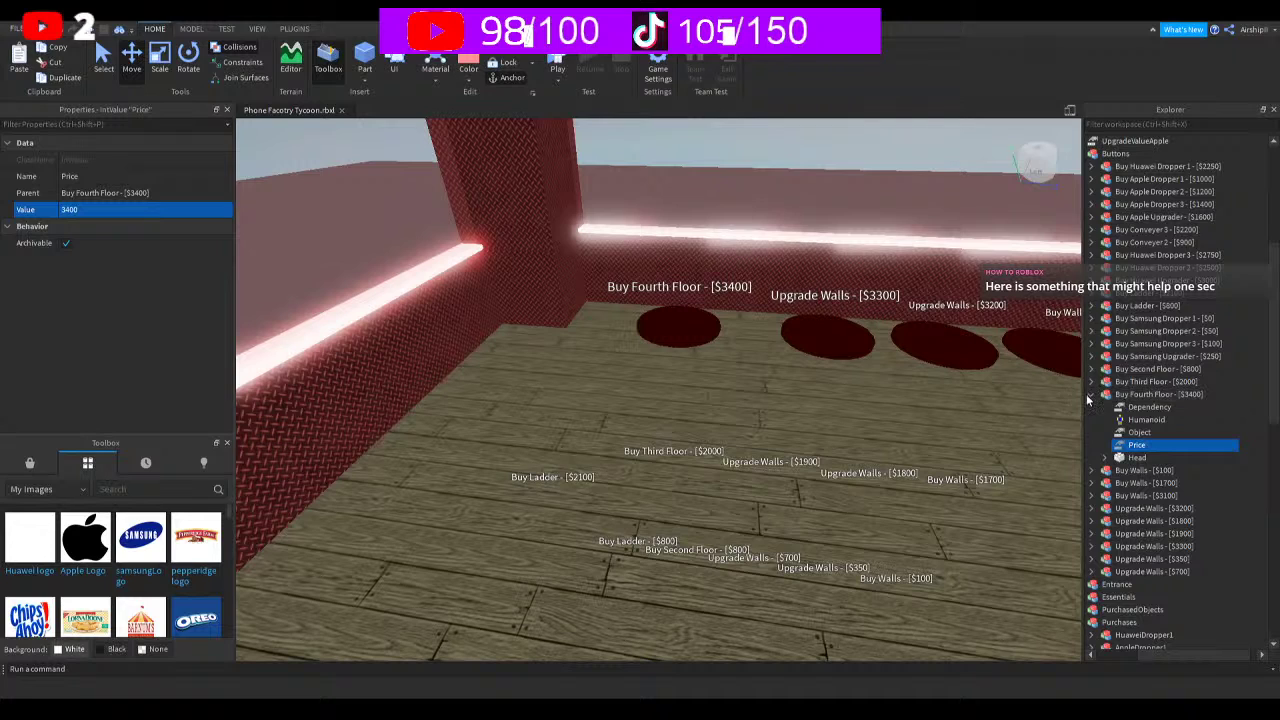
pyautogui.click(1091, 394)
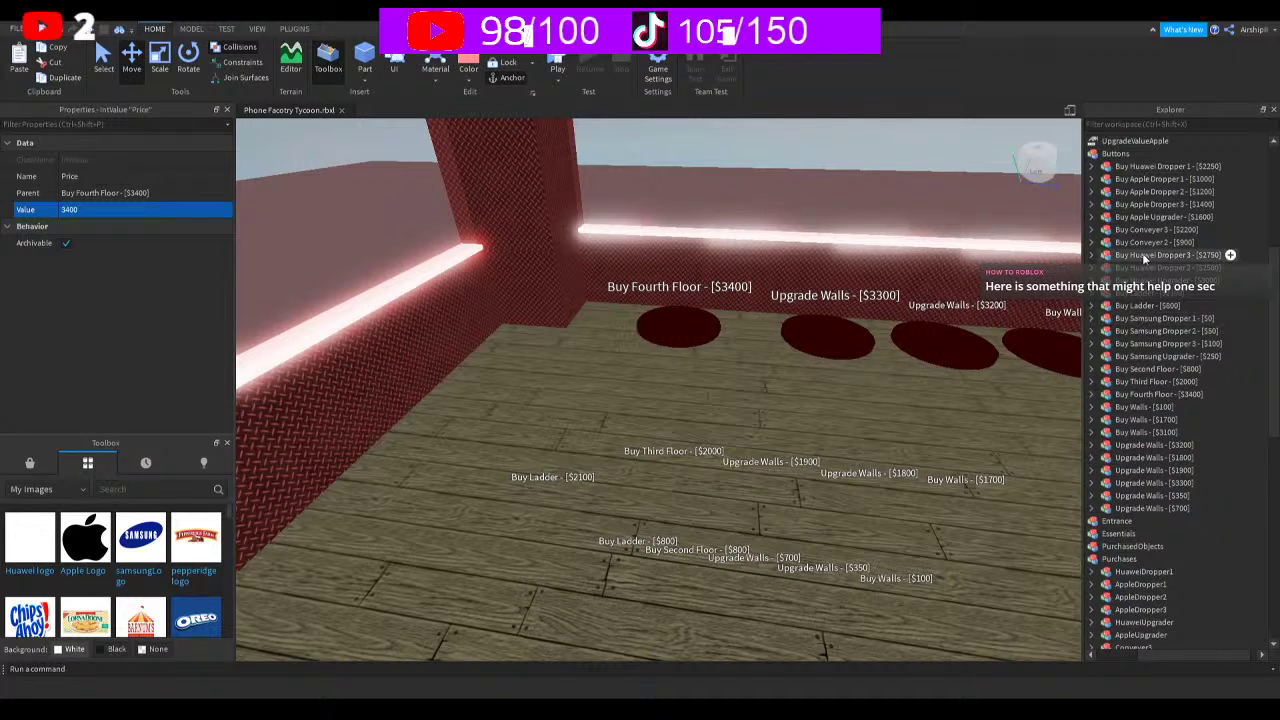
# Duplicate the Buy Conveyer 3 - [$2200] button and place the copy on the floor above, at the end of the fourth conveyor
pyautogui.click(1165, 229)
pyautogui.press('f')
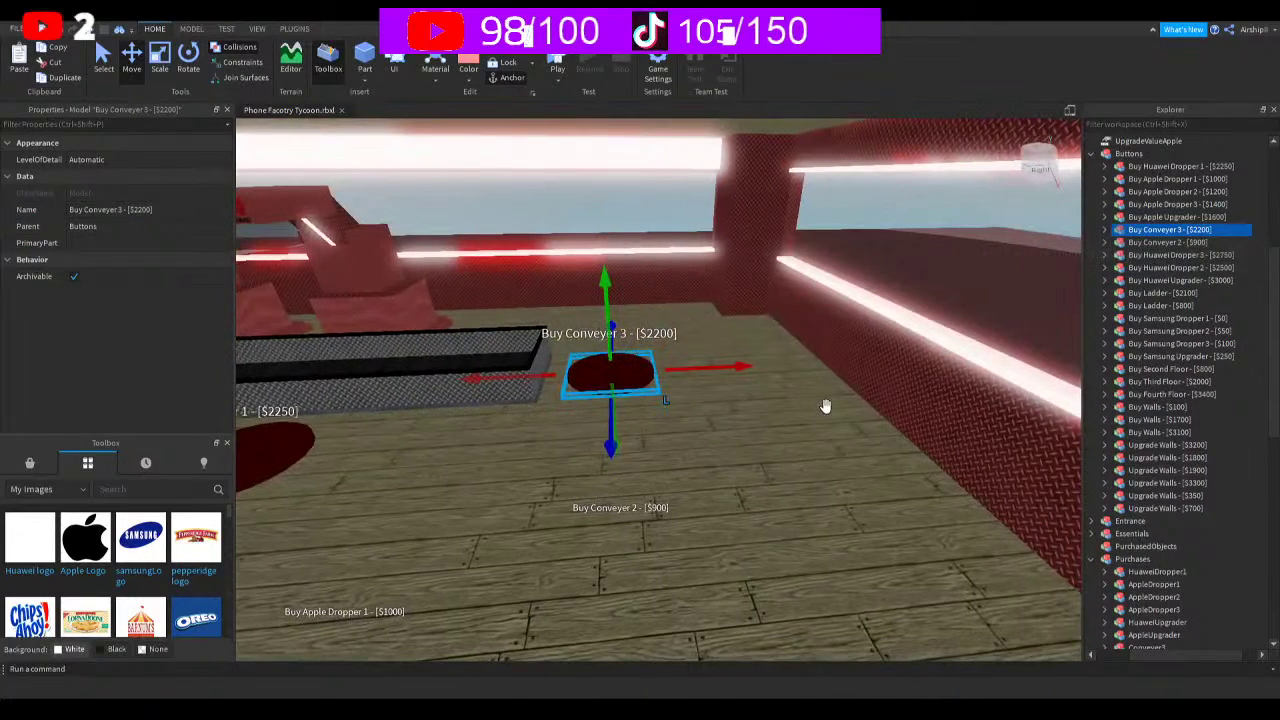
pyautogui.hotkey('ctrl', 'd')
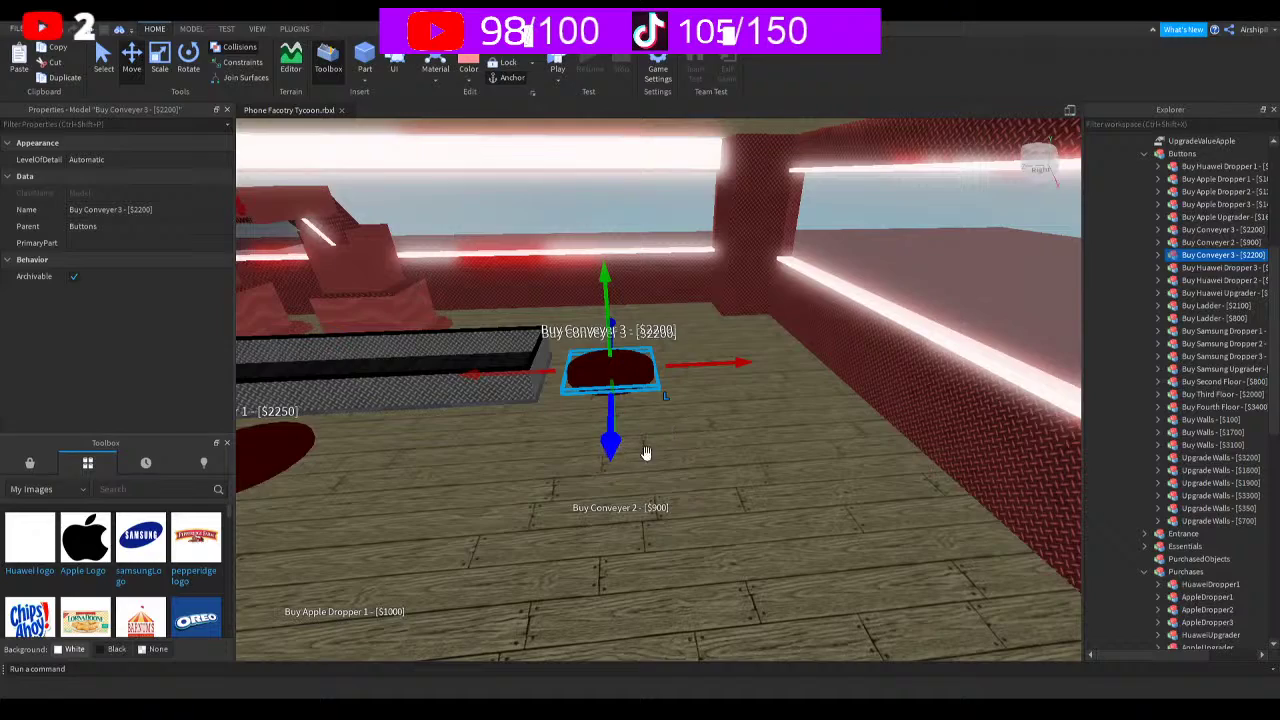
pyautogui.moveTo(649, 449)
pyautogui.mouseDown(button='right')
pyautogui.moveTo(665, 466)
pyautogui.moveTo(652, 463)
pyautogui.mouseUp(button='right')
pyautogui.moveTo(609, 430); pyautogui.dragTo(629, 190)
pyautogui.press('f')
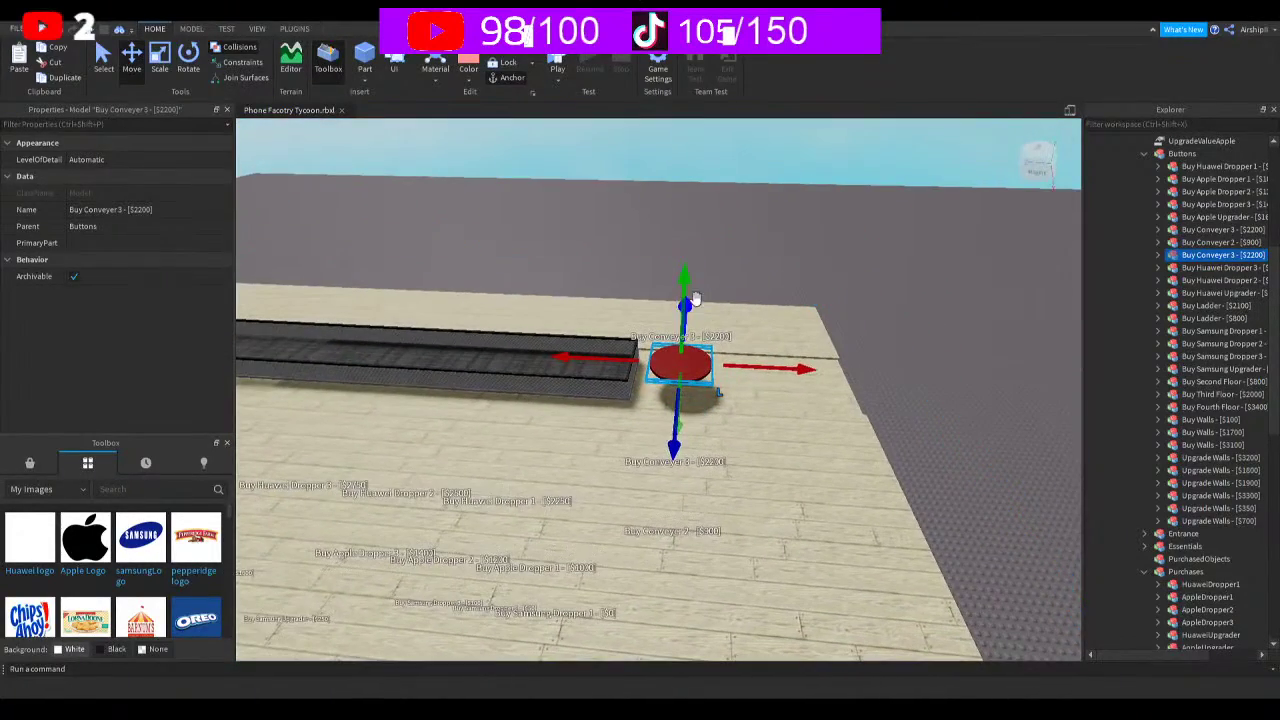
pyautogui.moveTo(687, 283); pyautogui.dragTo(690, 312)
pyautogui.moveTo(793, 384); pyautogui.dragTo(785, 384)
# Rename the copied conveyor button as Buy Conveyer 4 - [$3500]
pyautogui.click(1208, 256)
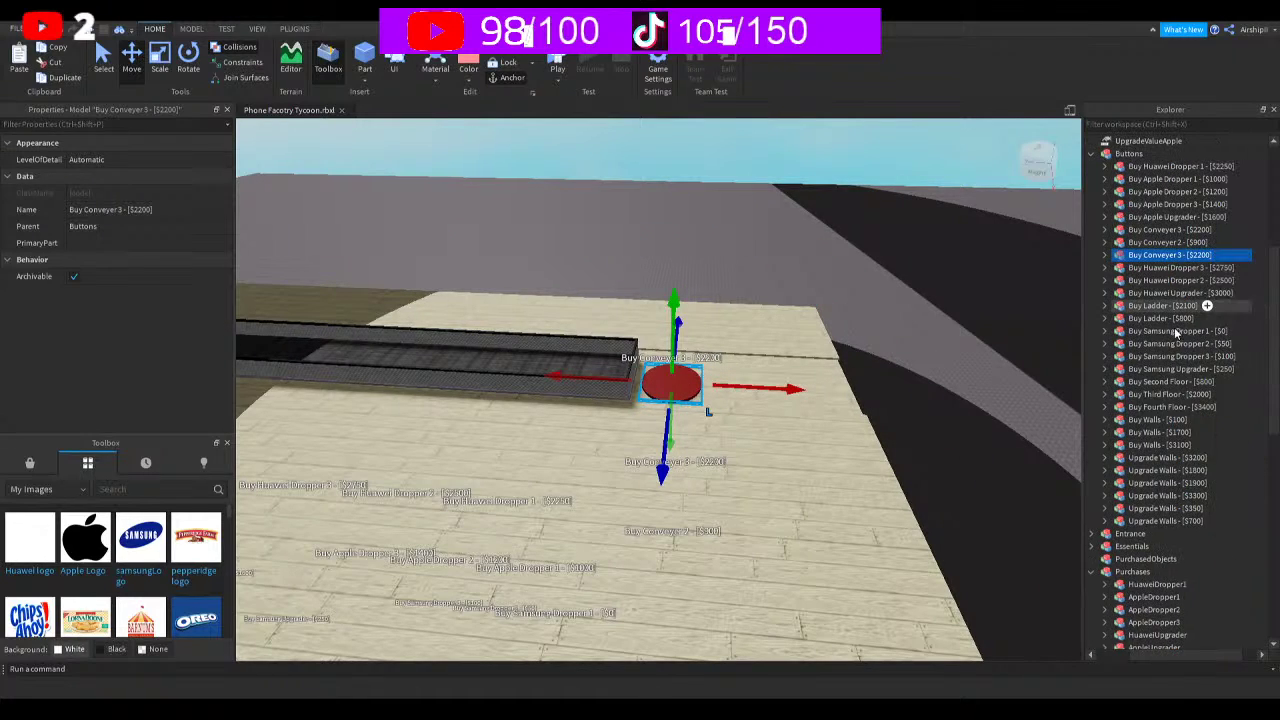
pyautogui.press('End')
pyautogui.hotkey('shift', 'Left')
pyautogui.hotkey('shift', 'Left')
pyautogui.hotkey('shift', 'Left')
pyautogui.hotkey('shift', 'Left')
pyautogui.hotkey('shift', 'Left')
pyautogui.hotkey('shift', 'Left')
pyautogui.hotkey('shift', 'Left')
pyautogui.hotkey('shift', 'Left')
pyautogui.hotkey('shift', 'Left')
pyautogui.hotkey('shift', 'Left')
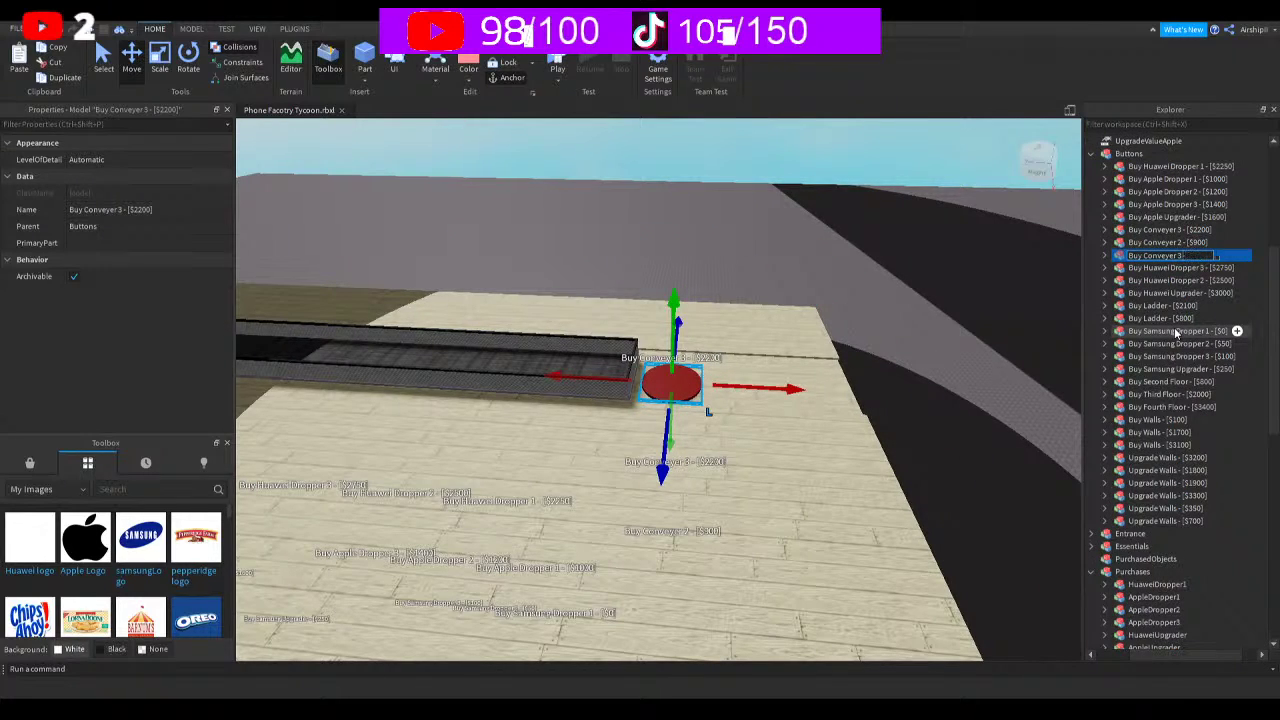
pyautogui.press('BackSpace')
pyautogui.write('4 - [$3500]')
pyautogui.press('Return')
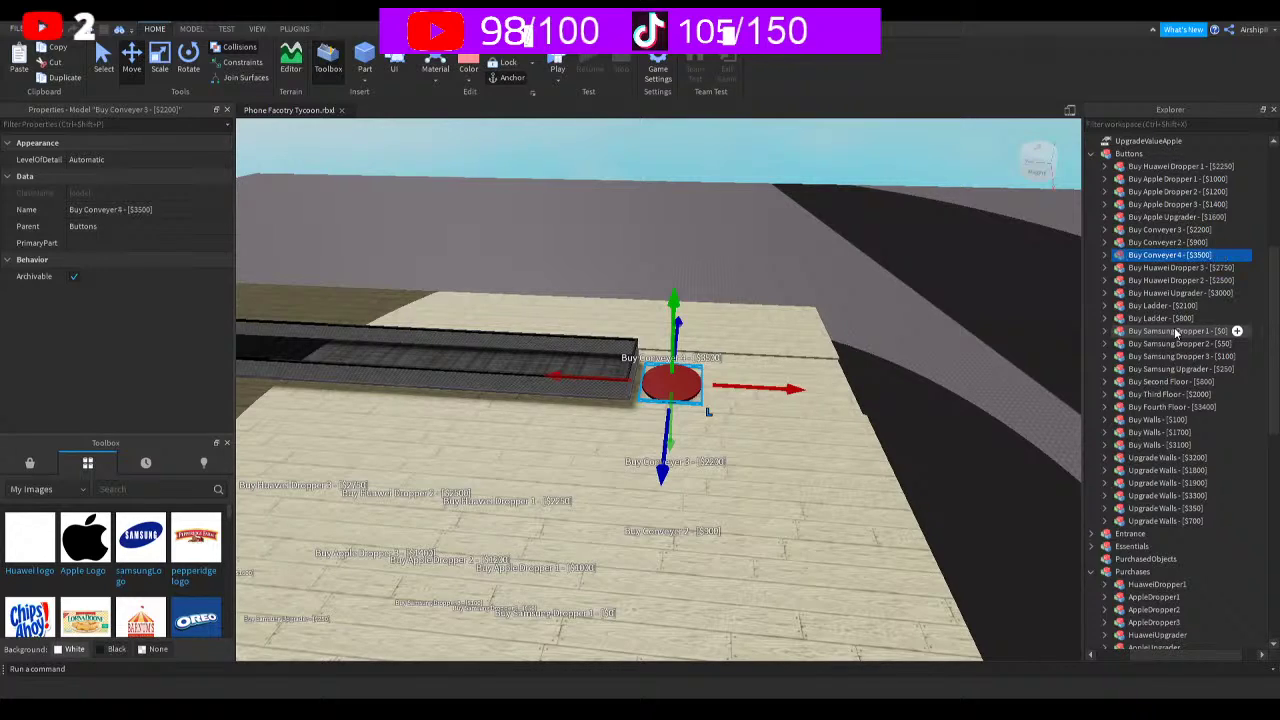
# Set the Dependency value of the Buy Conveyer 4 button to Floor4
pyautogui.click(1105, 255)
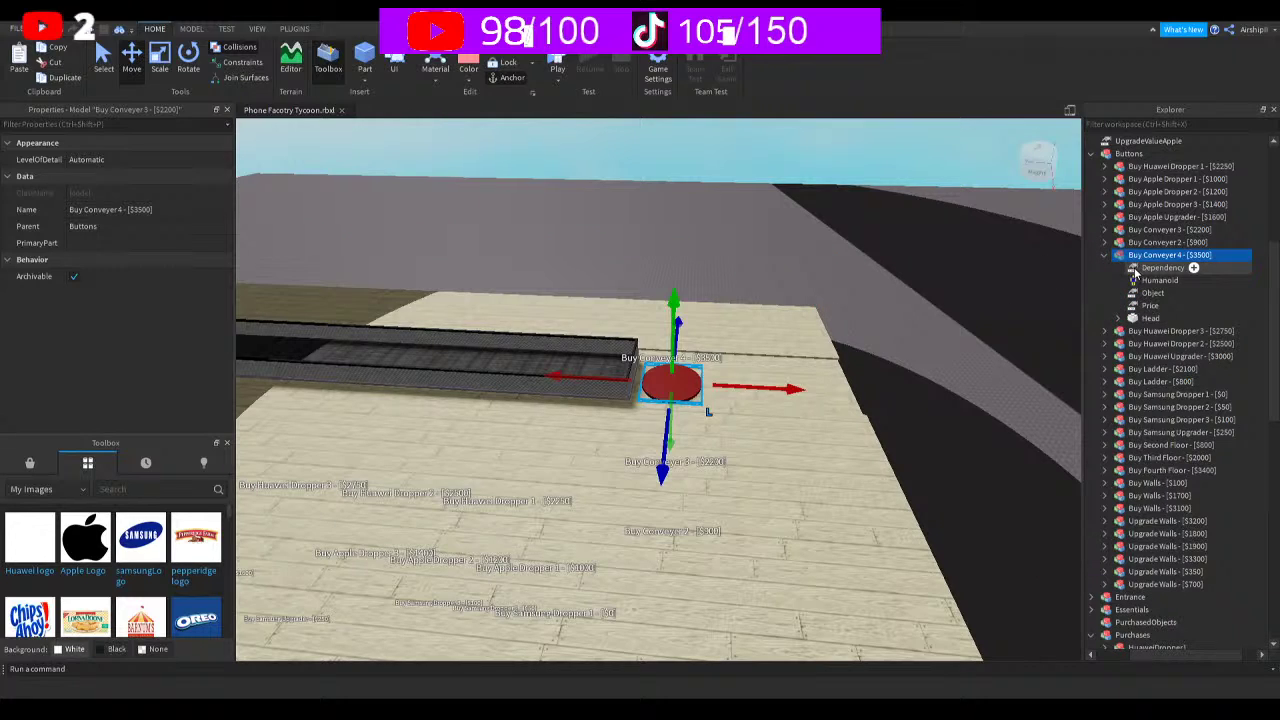
pyautogui.click(1133, 269)
pyautogui.click(169, 211)
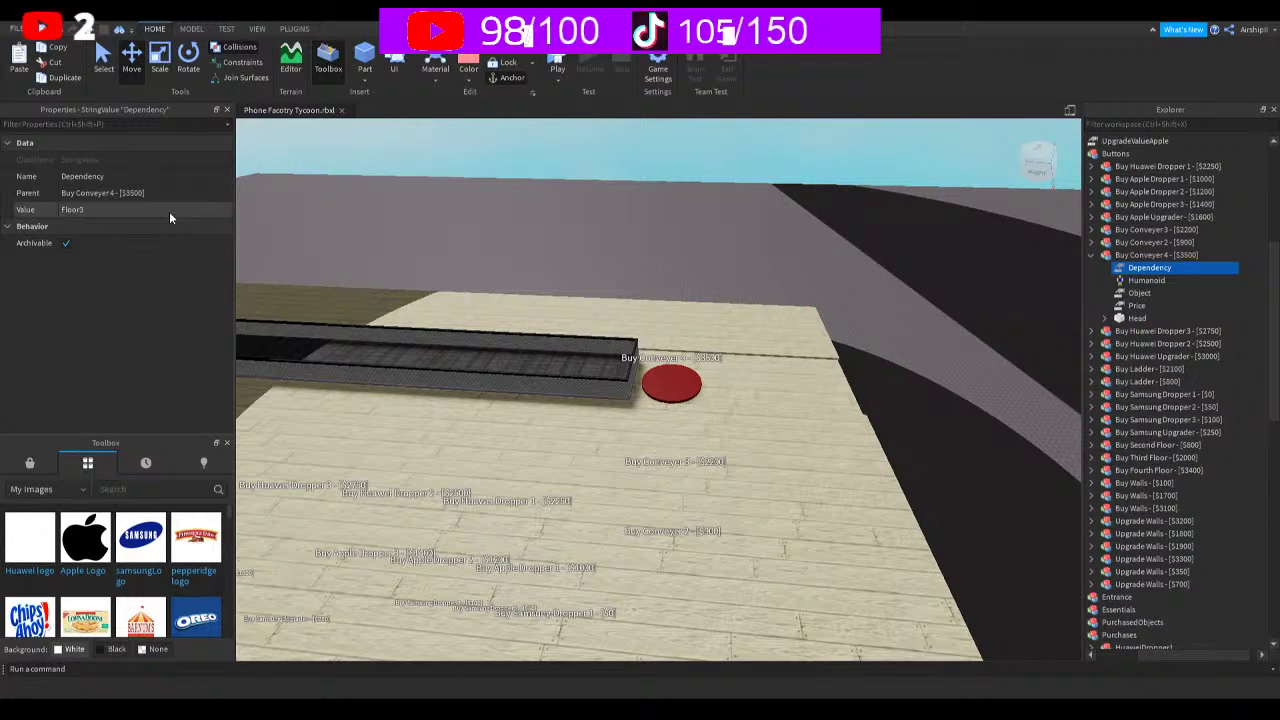
pyautogui.write('Floor4')
pyautogui.press('Return')
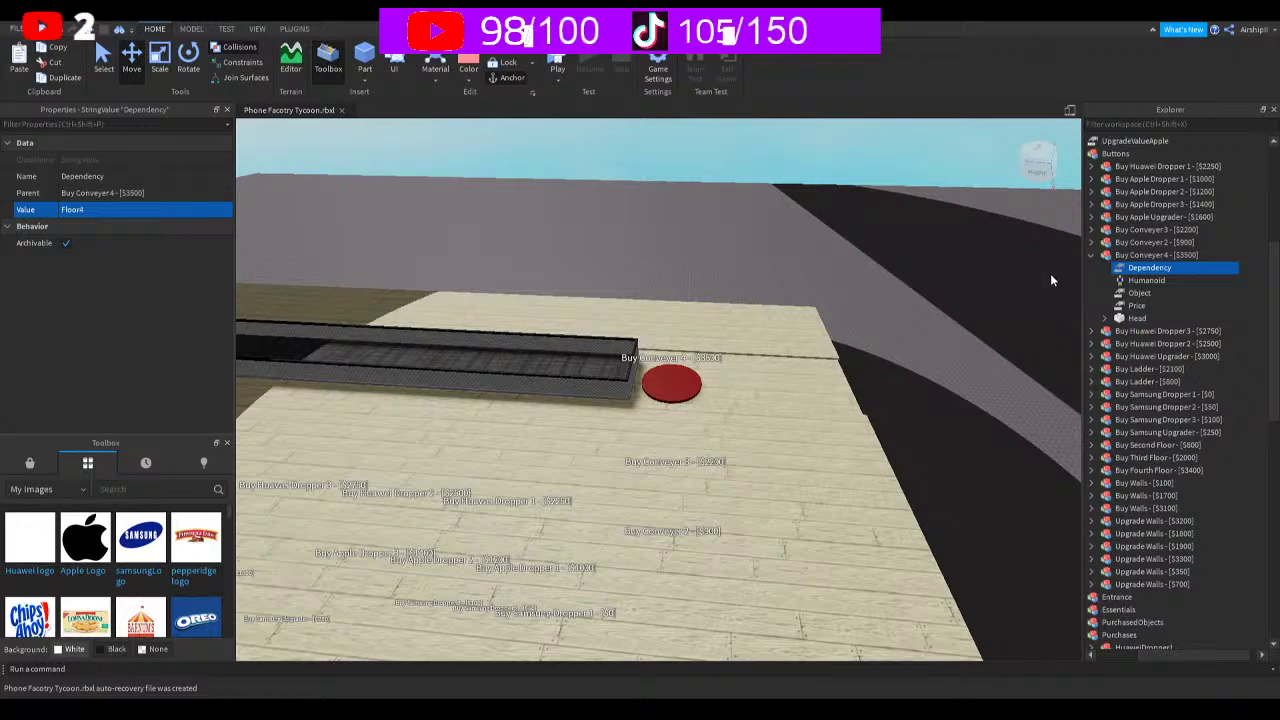
# Set the Object value of the Buy Conveyer 4 button to Conveyer4
pyautogui.click(1138, 292)
pyautogui.click(122, 208)
pyautogui.write('Conveyer')
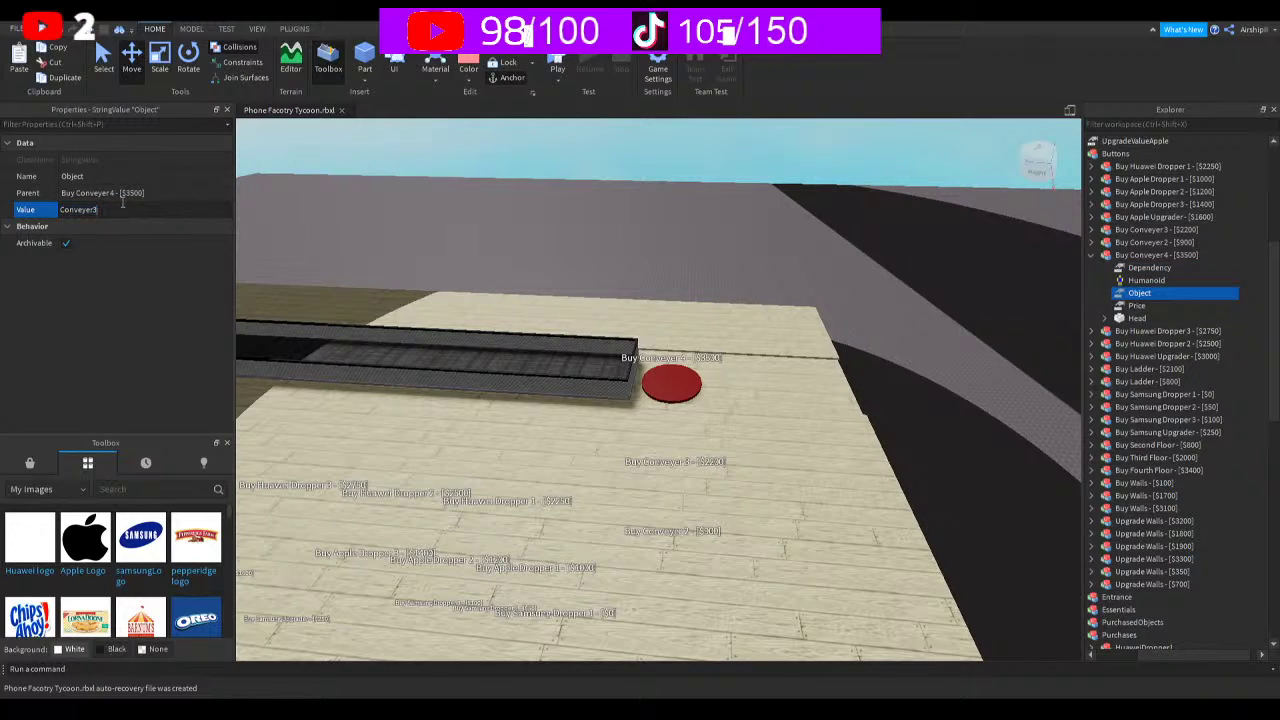
pyautogui.write('4')
pyautogui.press('Return')
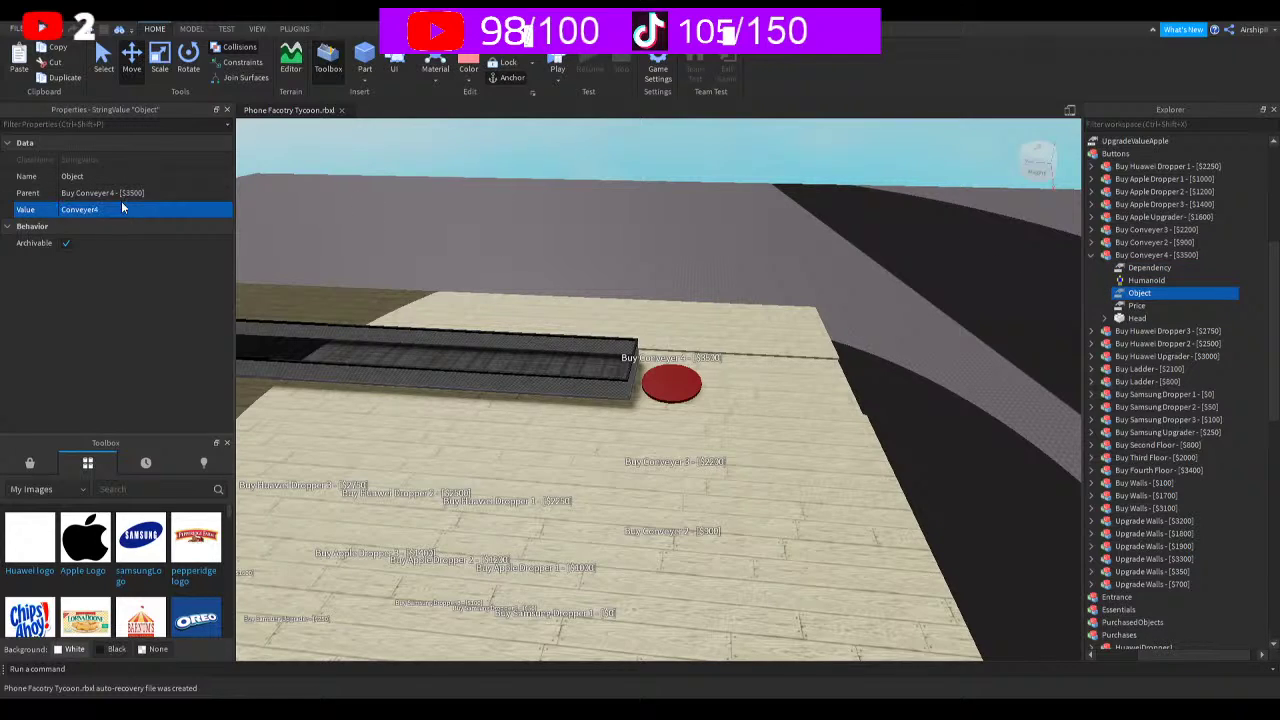
# Set the Price value of the Buy Conveyer 4 button to 3500
pyautogui.click(1159, 305)
pyautogui.click(173, 207)
pyautogui.write('3500')
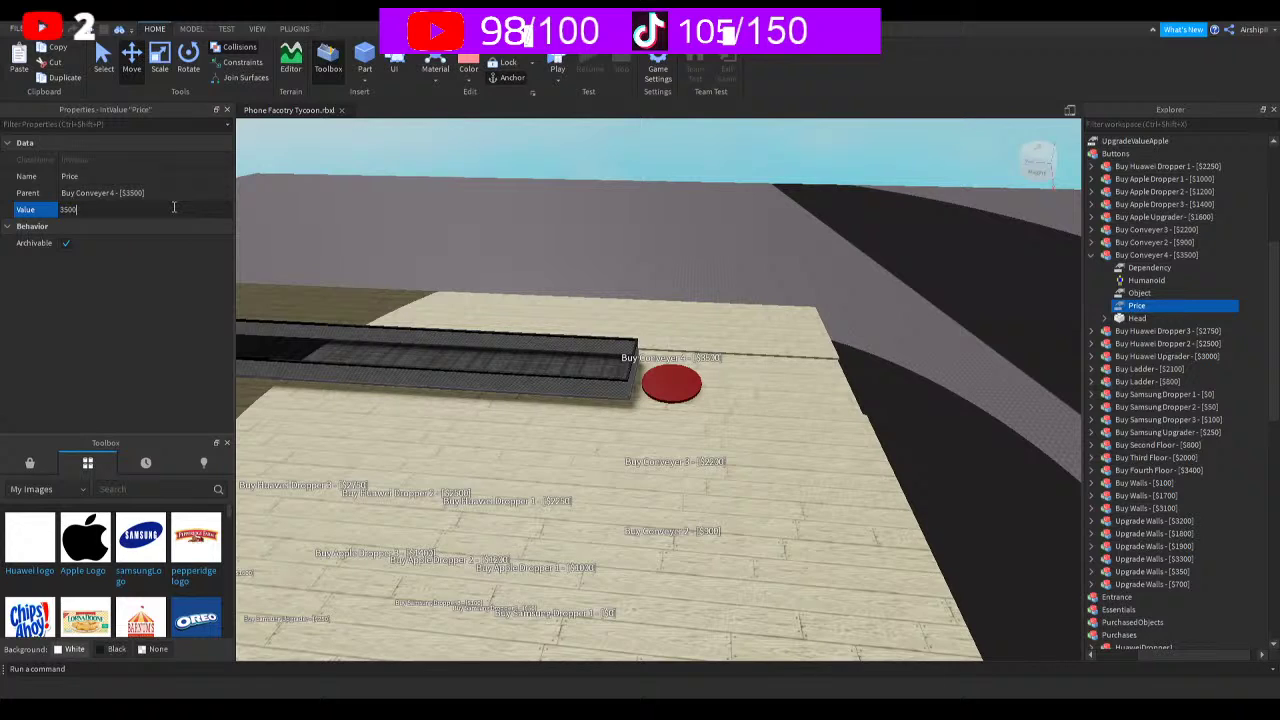
pyautogui.press('Return')
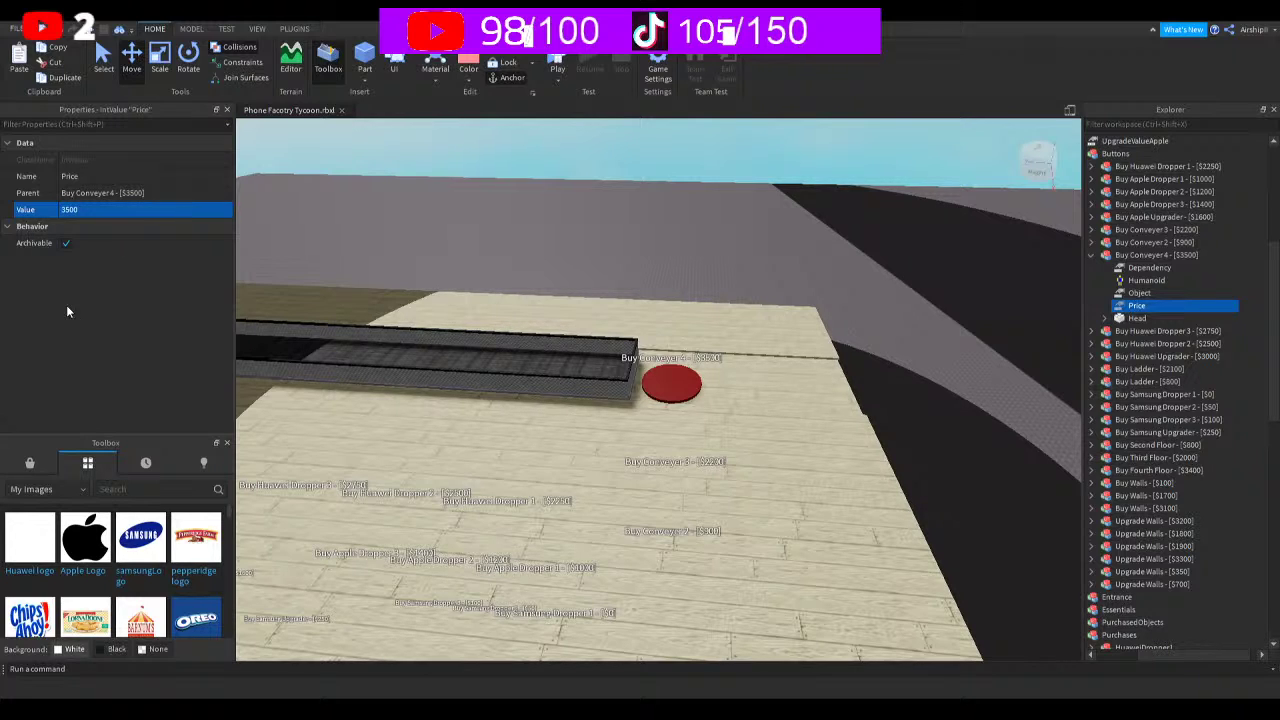
# Duplicate HuaweiDropper1 from the Purchases group and place the copy beside the fourth conveyor near its button
pyautogui.moveTo(566, 424); pyautogui.dragTo(566, 421, button='right')
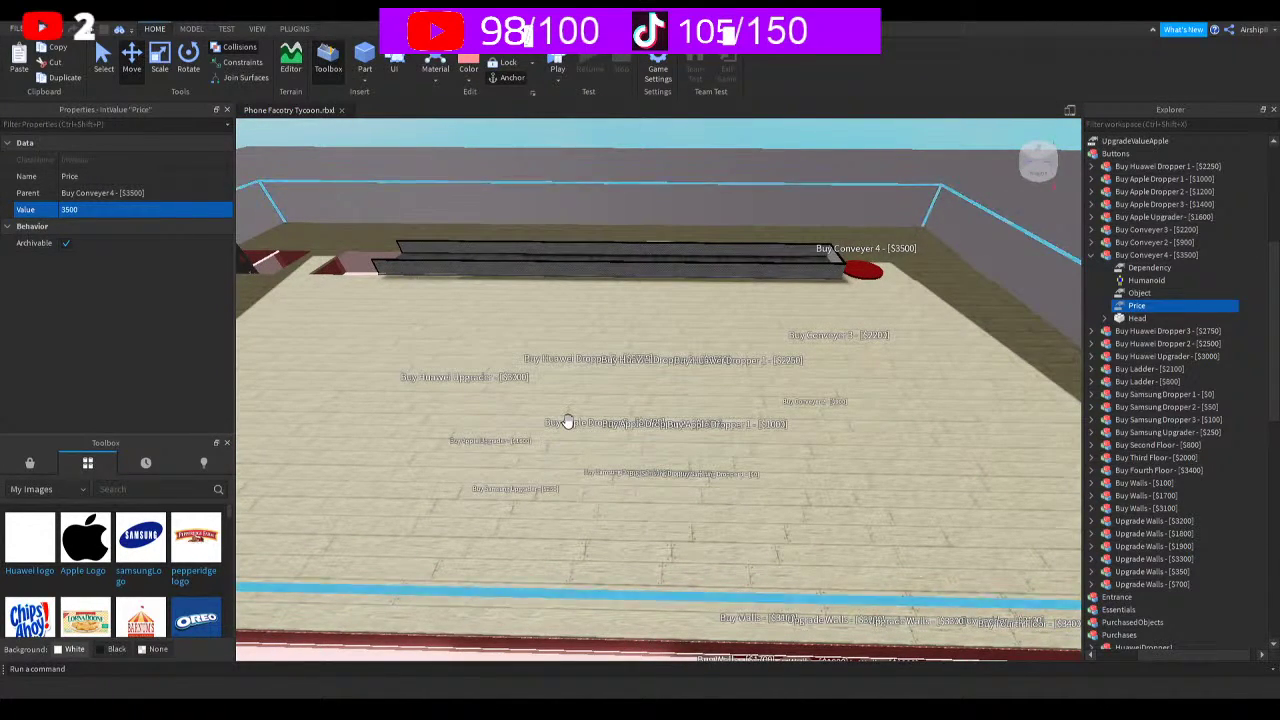
pyautogui.scroll(-3, 568, 421)
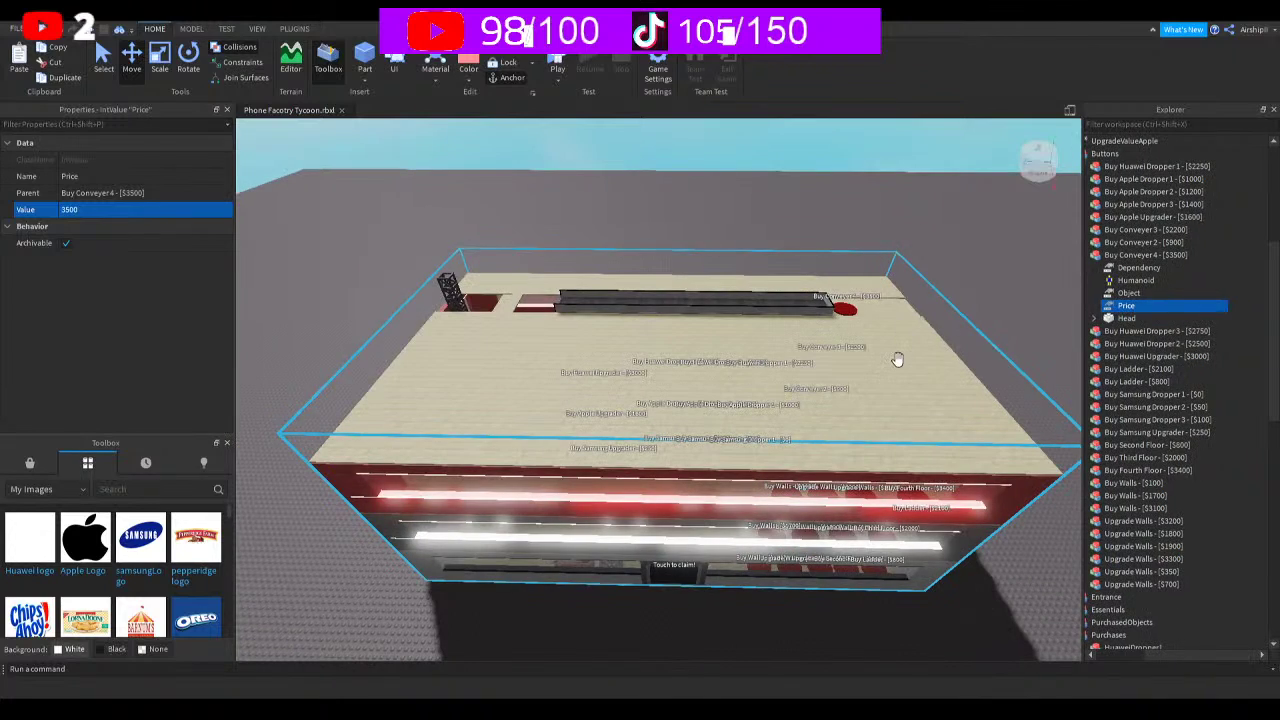
pyautogui.scroll(2, 897, 361)
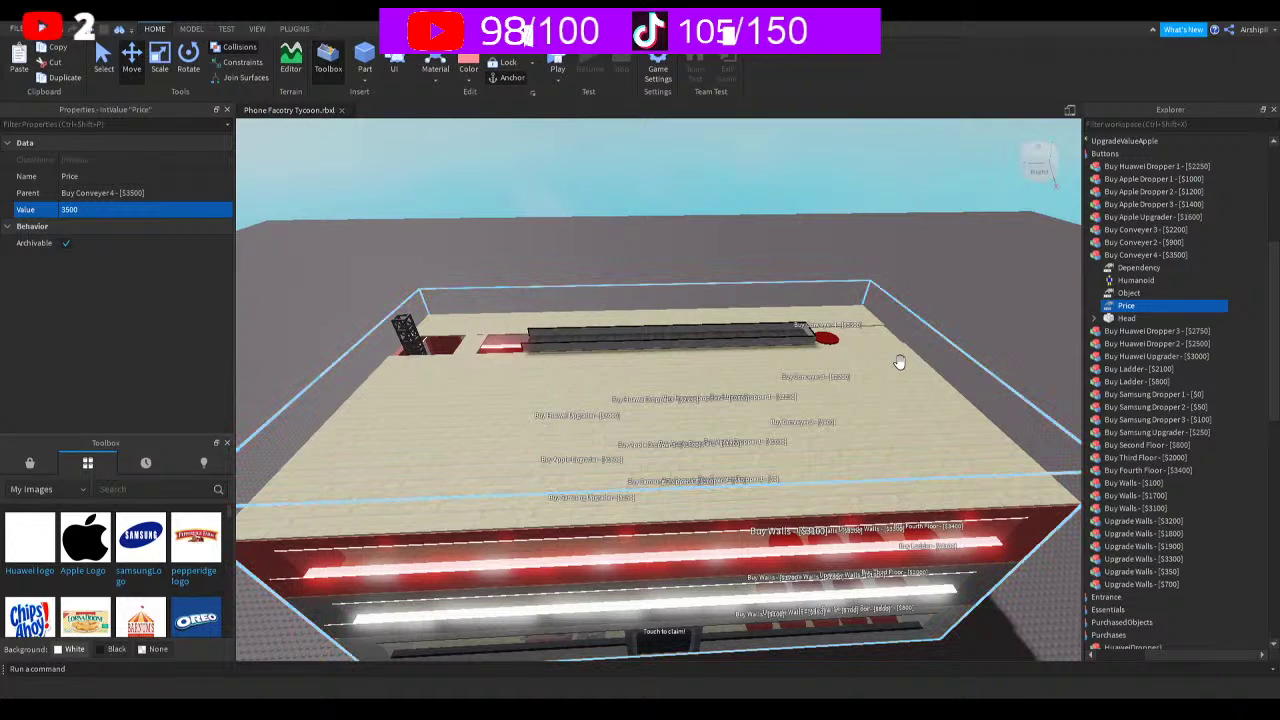
pyautogui.scroll(2, 750, 411)
pyautogui.moveTo(750, 411); pyautogui.dragTo(834, 400, button='right')
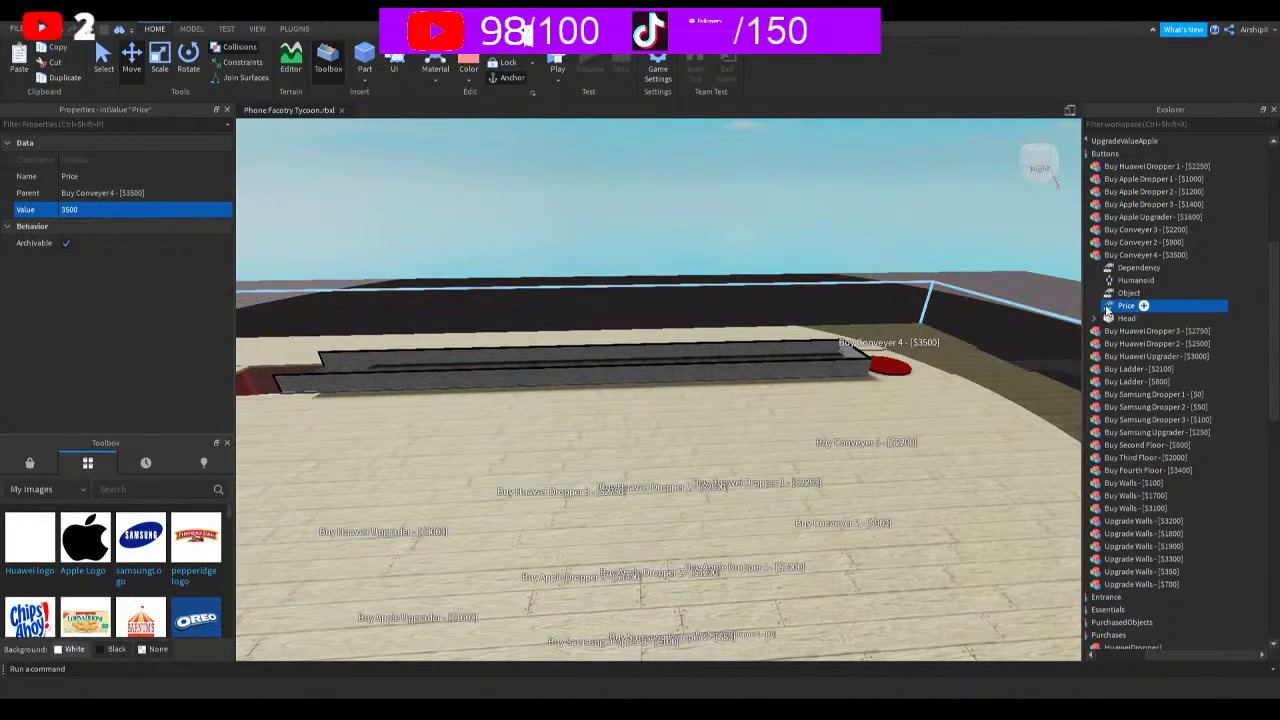
pyautogui.moveTo(1184, 650); pyautogui.dragTo(1140, 650)
pyautogui.scroll(-10, 1160, 305)
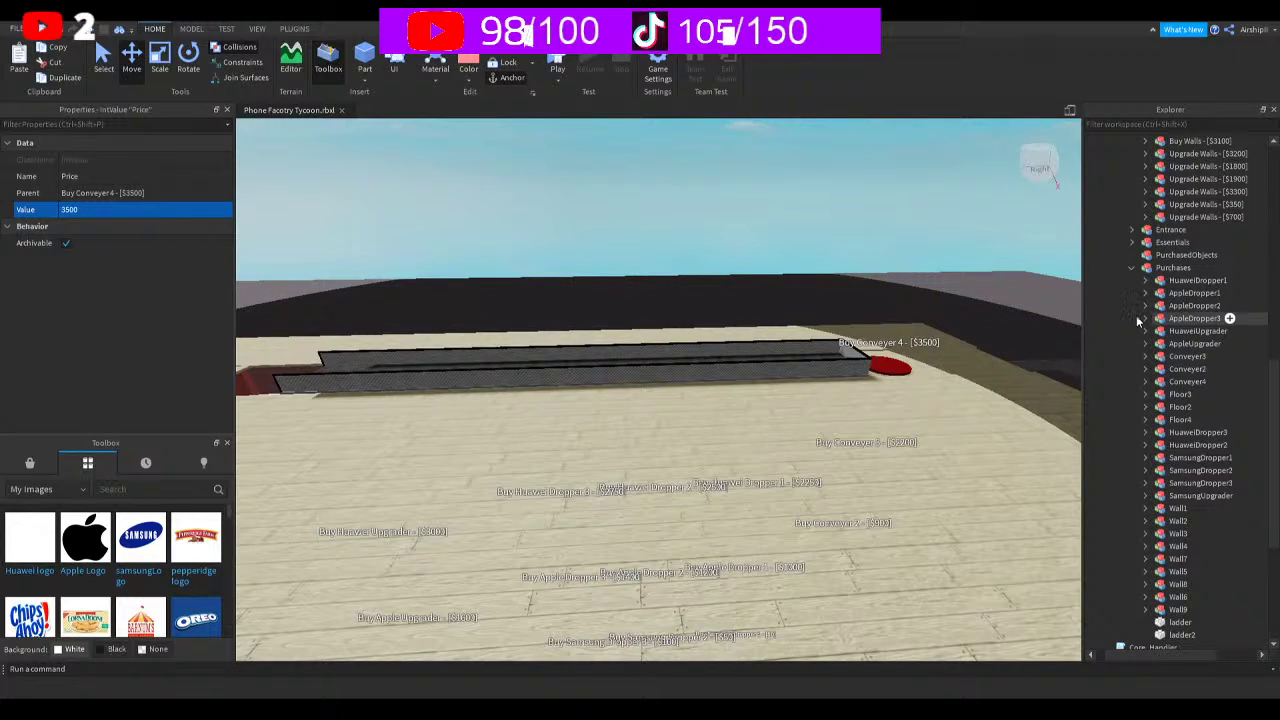
pyautogui.click(1178, 283)
pyautogui.hotkey('ctrl', 'd')
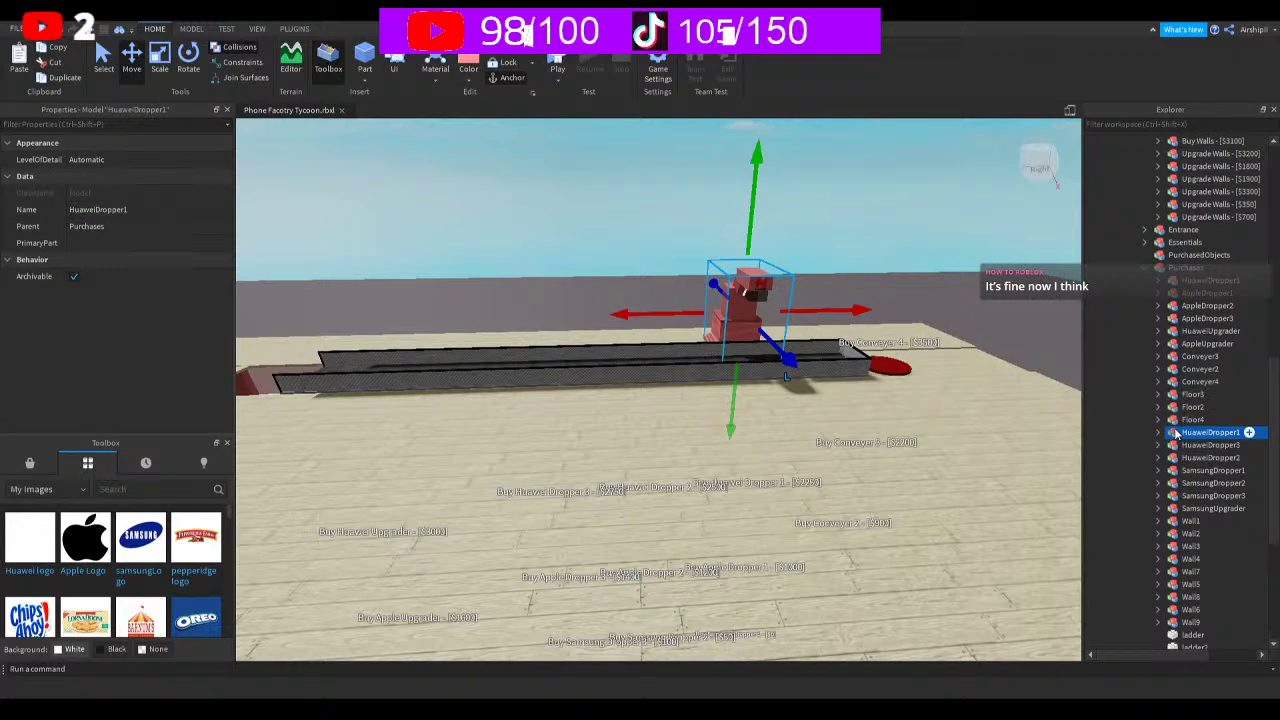
# Rename the copied dropper as XiaomiDropper1
pyautogui.press('F2')
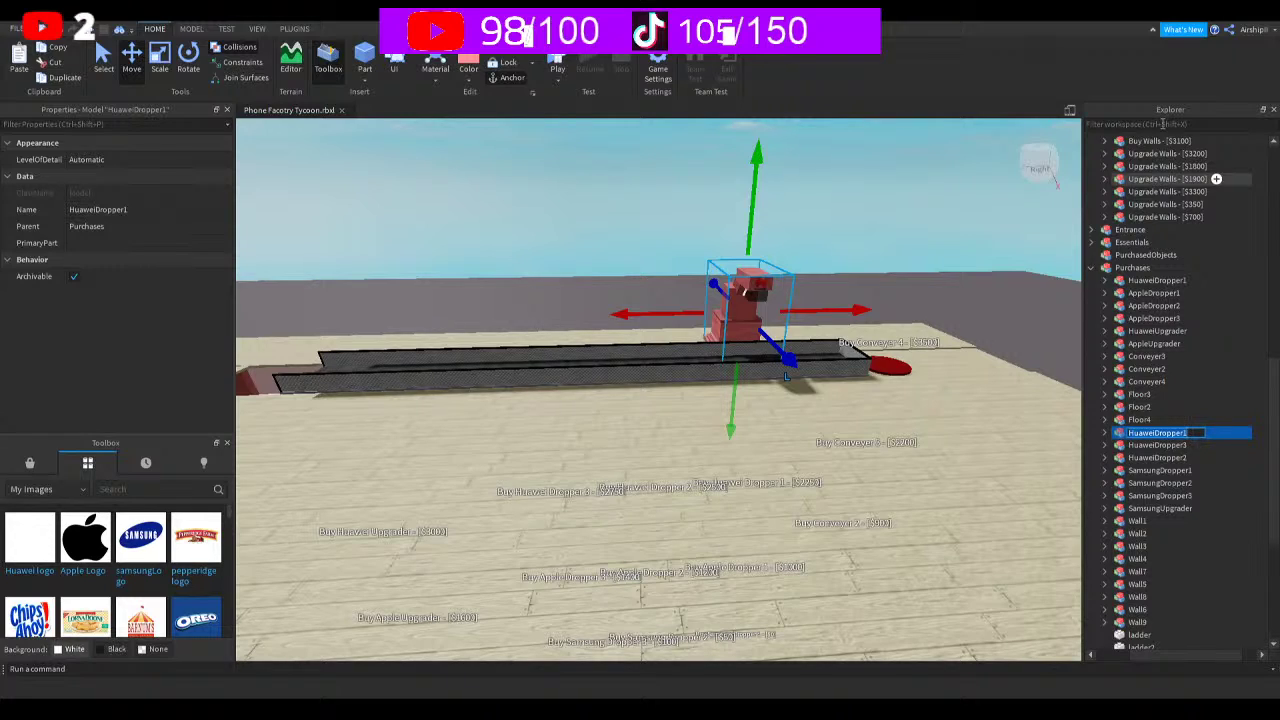
pyautogui.press('BackSpace')
pyautogui.write('XiaoMi')
pyautogui.write('Dropper1')
pyautogui.press('Return')
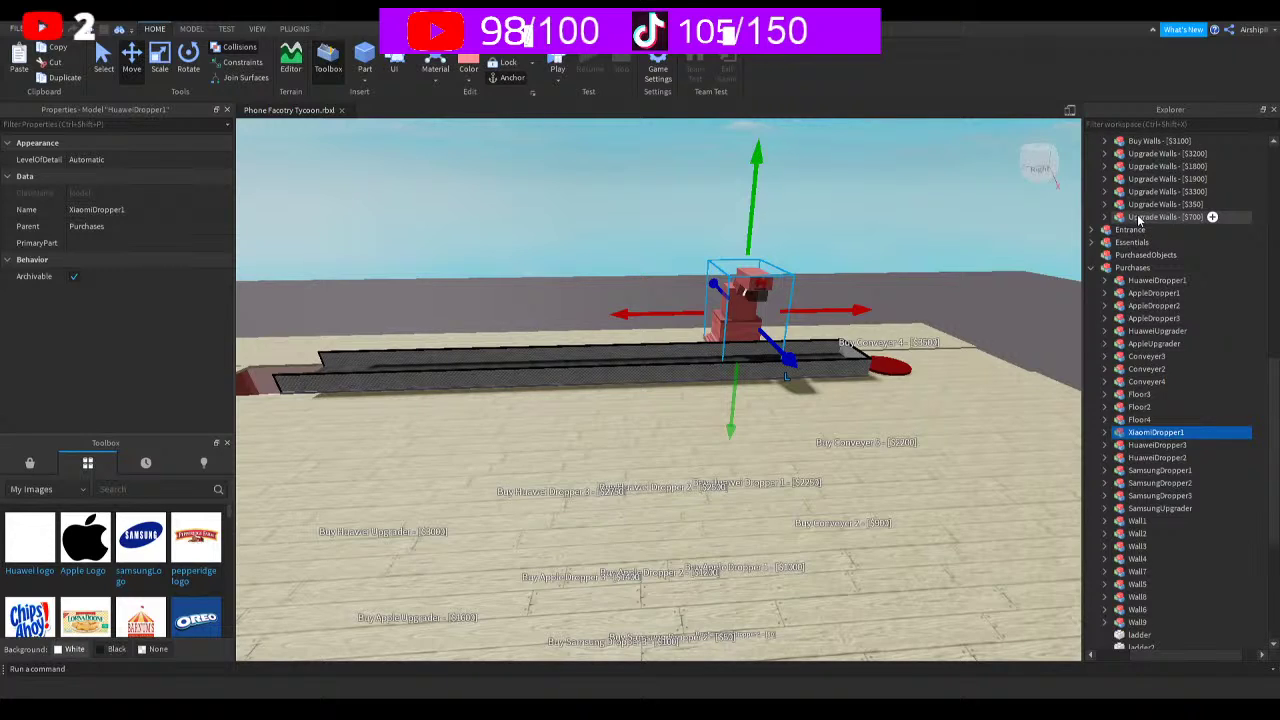
# Edit the DropperScript of XiaomiDropper1 to use DropColorXiaomi and DropValueXiaomi instead of the Huawei values
pyautogui.click(1106, 433)
pyautogui.doubleClick(1138, 446)
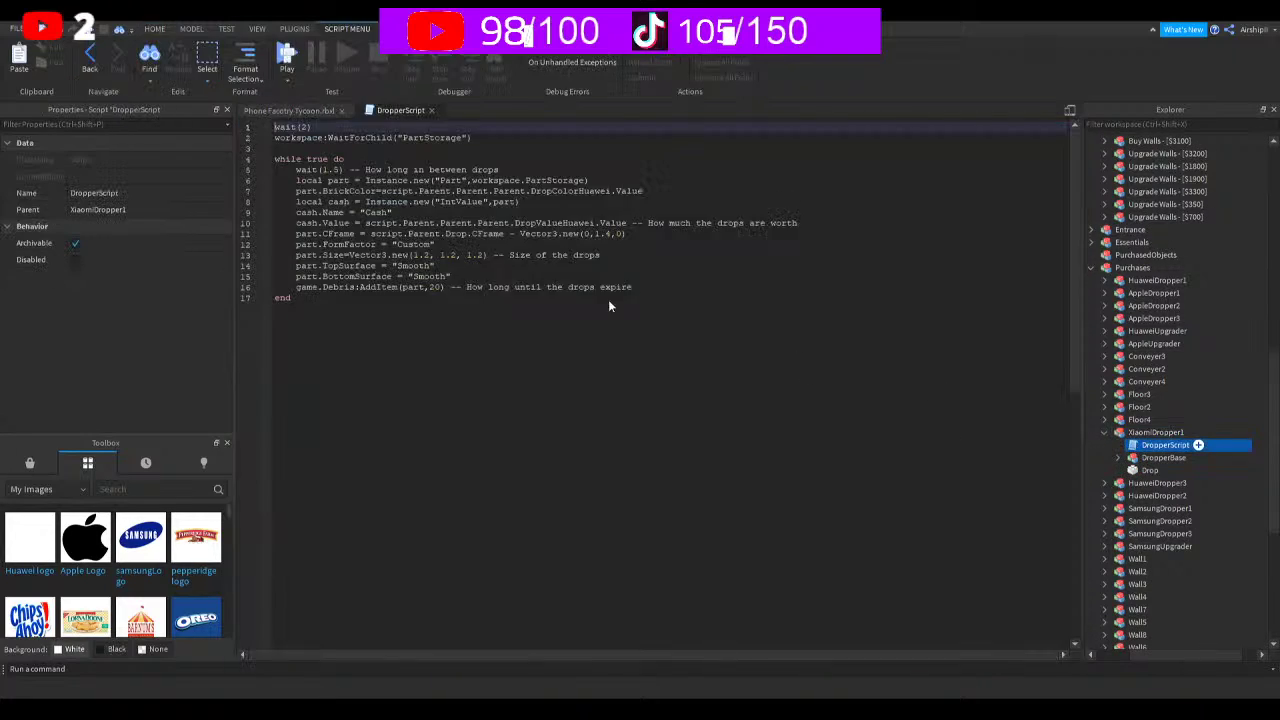
pyautogui.click(614, 190)
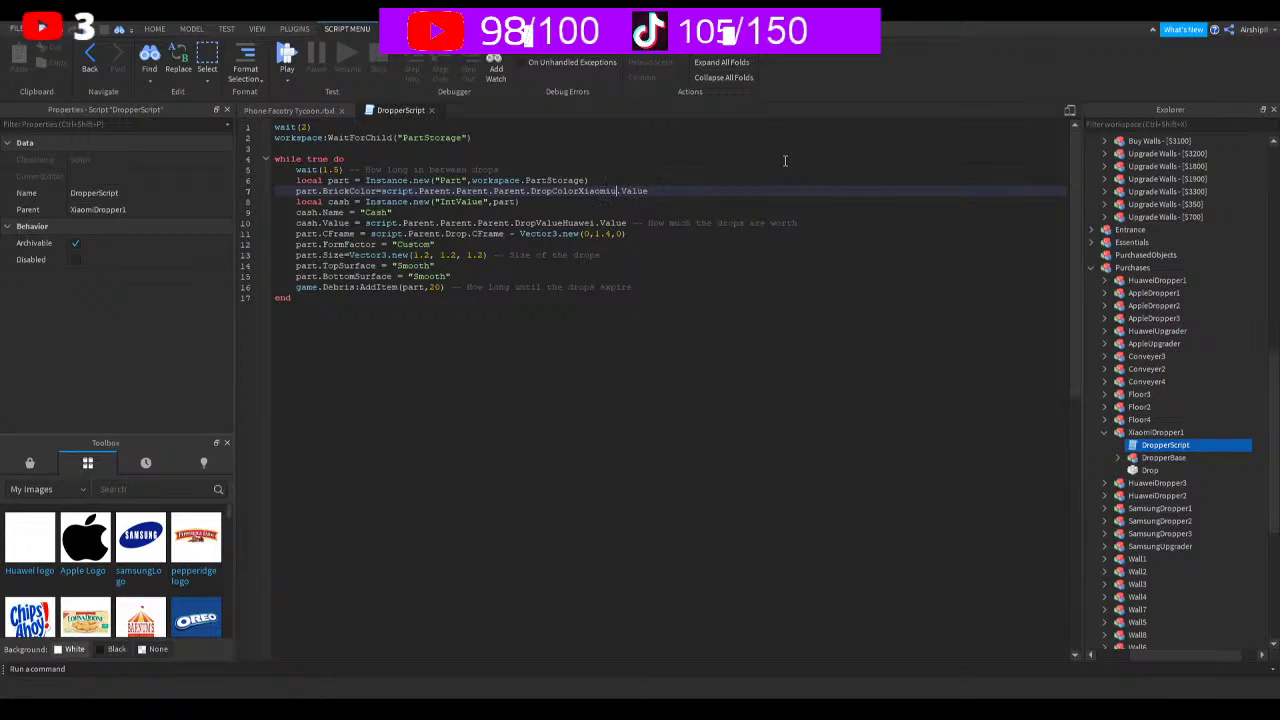
pyautogui.press('BackSpace')
pyautogui.click(597, 222)
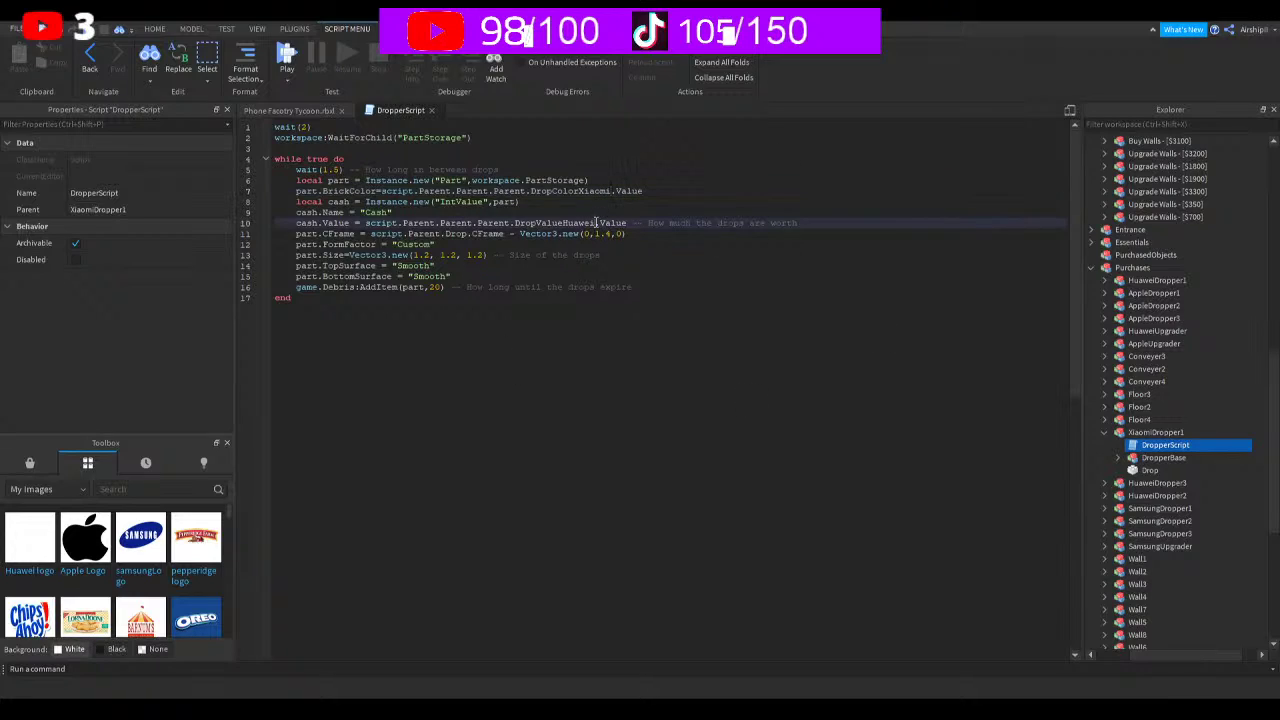
pyautogui.press('BackSpace')
pyautogui.press('BackSpace')
pyautogui.press('BackSpace')
pyautogui.write('Xiaomi')
pyautogui.click(433, 110)
# Recolour the DropperBase of XiaomiDropper1 orange and delete the Huawei logo decal from its head part
pyautogui.click(768, 290)
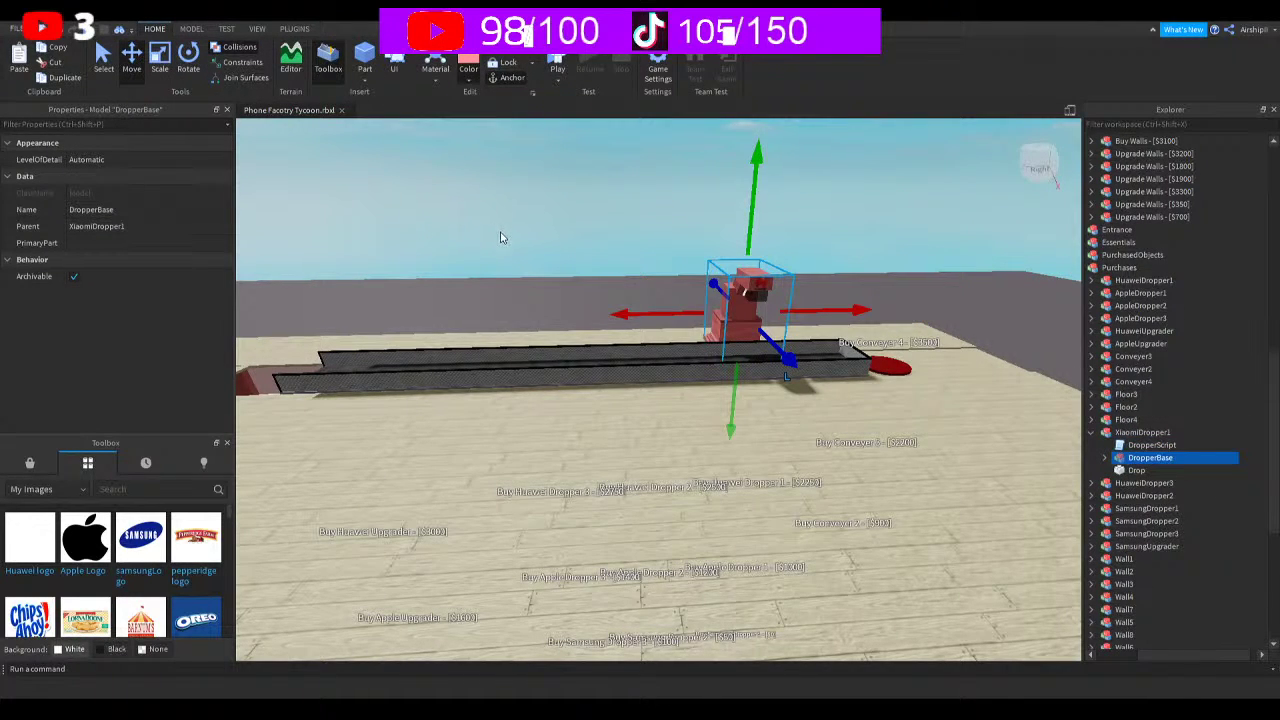
pyautogui.moveTo(846, 420); pyautogui.dragTo(847, 421, button='right')
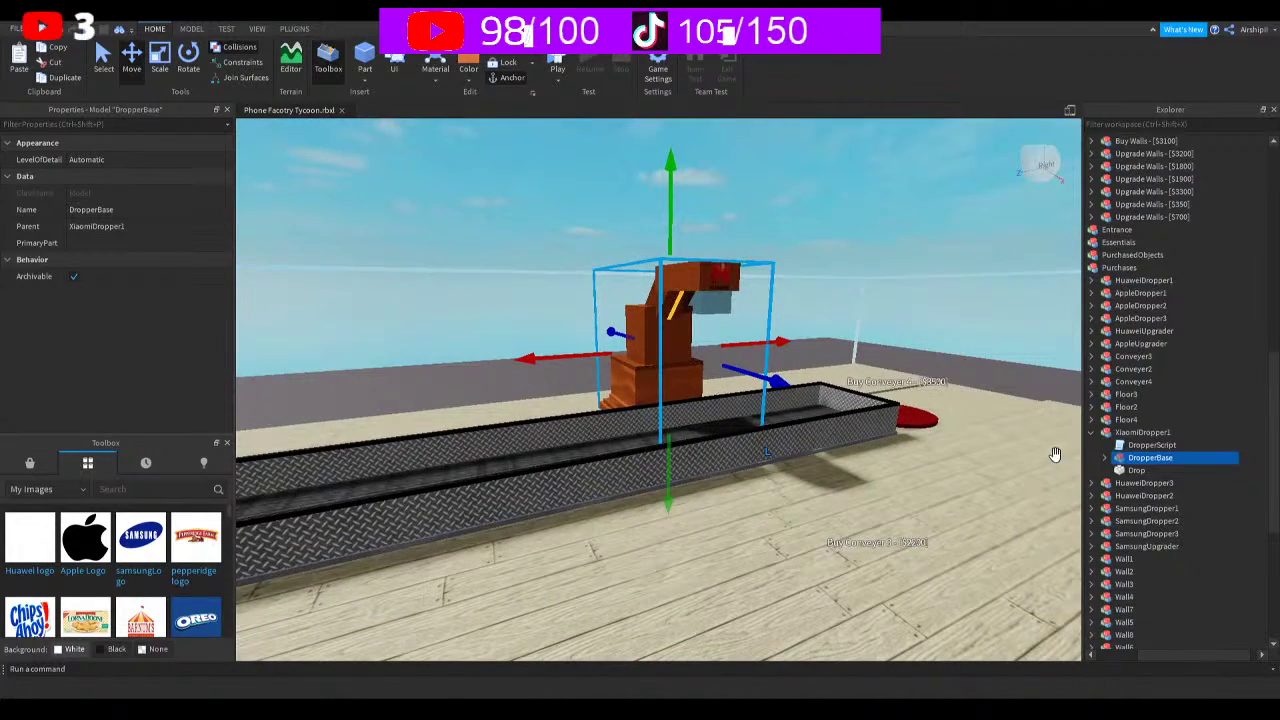
pyautogui.click(1106, 459)
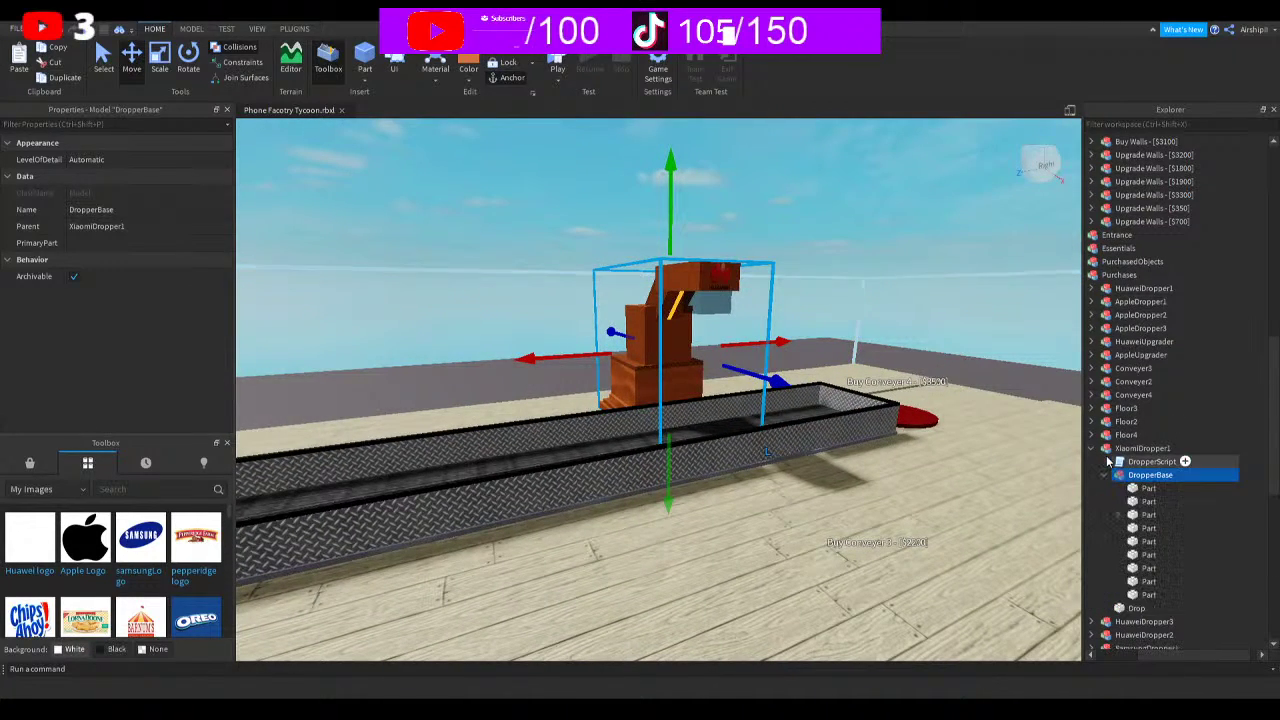
pyautogui.click(1118, 515)
pyautogui.click(1182, 527)
pyautogui.press('Delete')
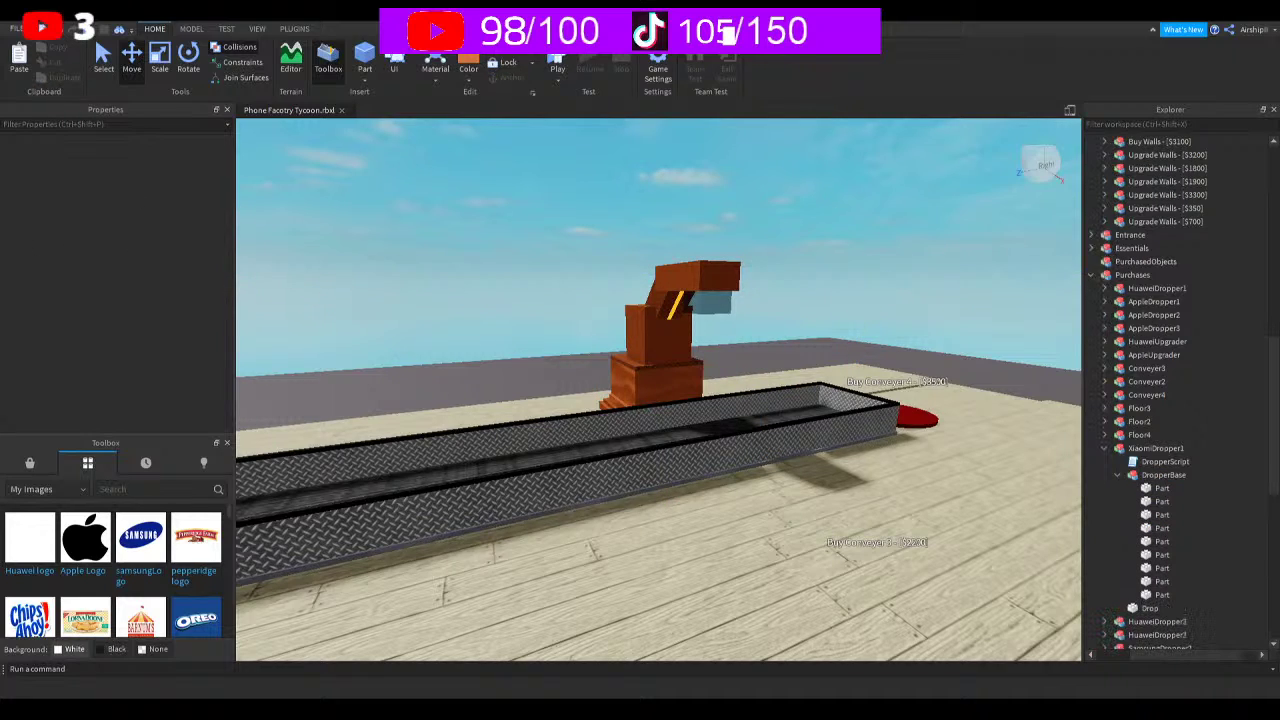
# Reload the My Images list and apply the XiaoMi logo decal to the front of the XiaomiDropper1 head
pyautogui.click(48, 489)
pyautogui.click(40, 506)
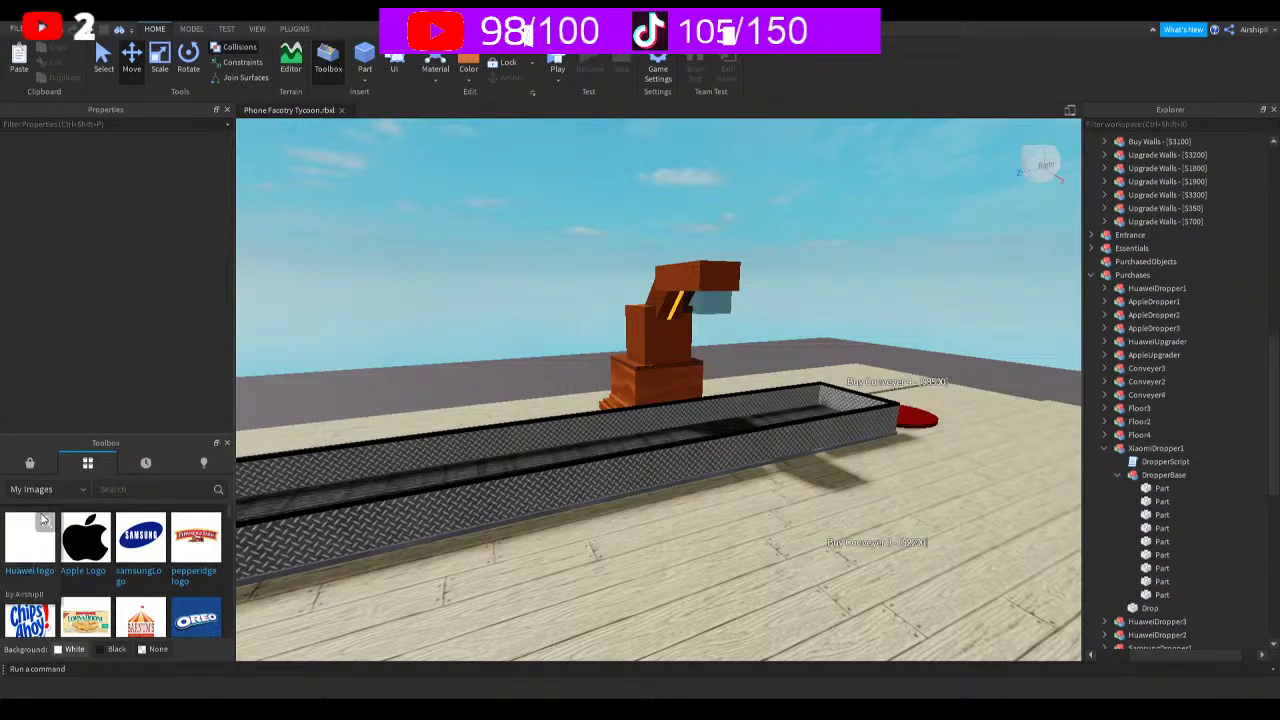
pyautogui.click(48, 489)
pyautogui.click(30, 507)
pyautogui.click(48, 489)
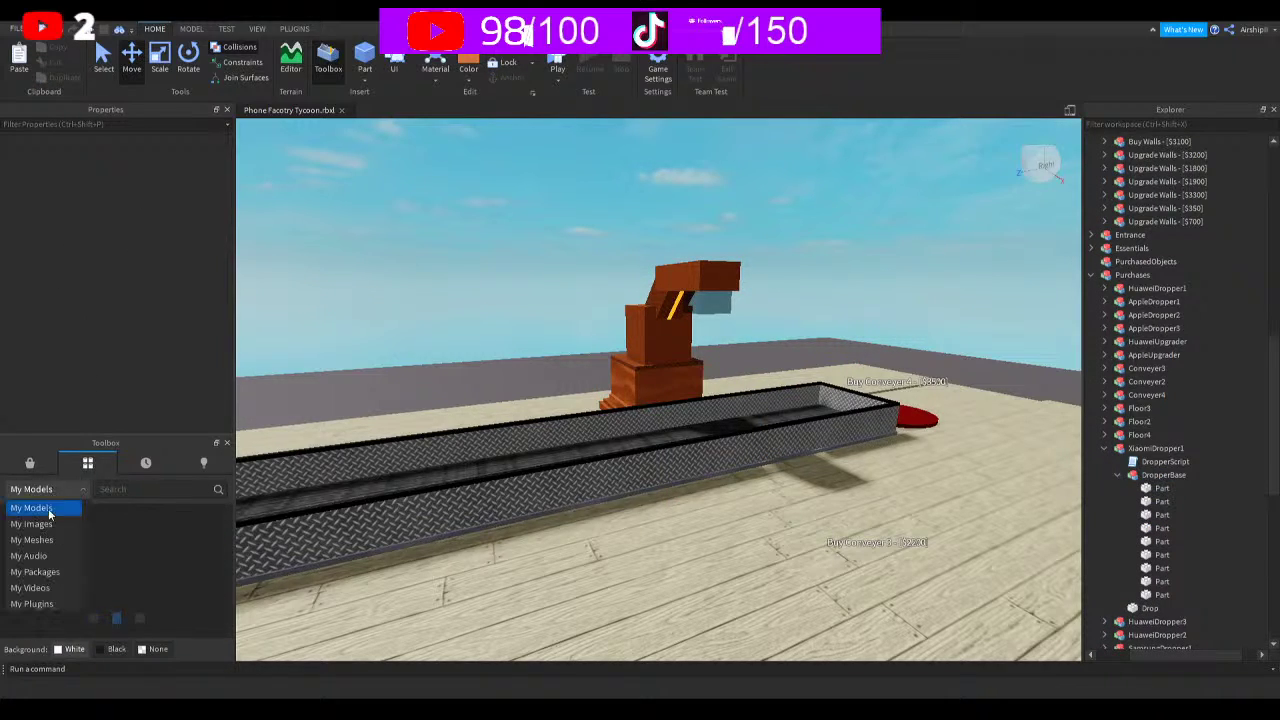
pyautogui.click(46, 520)
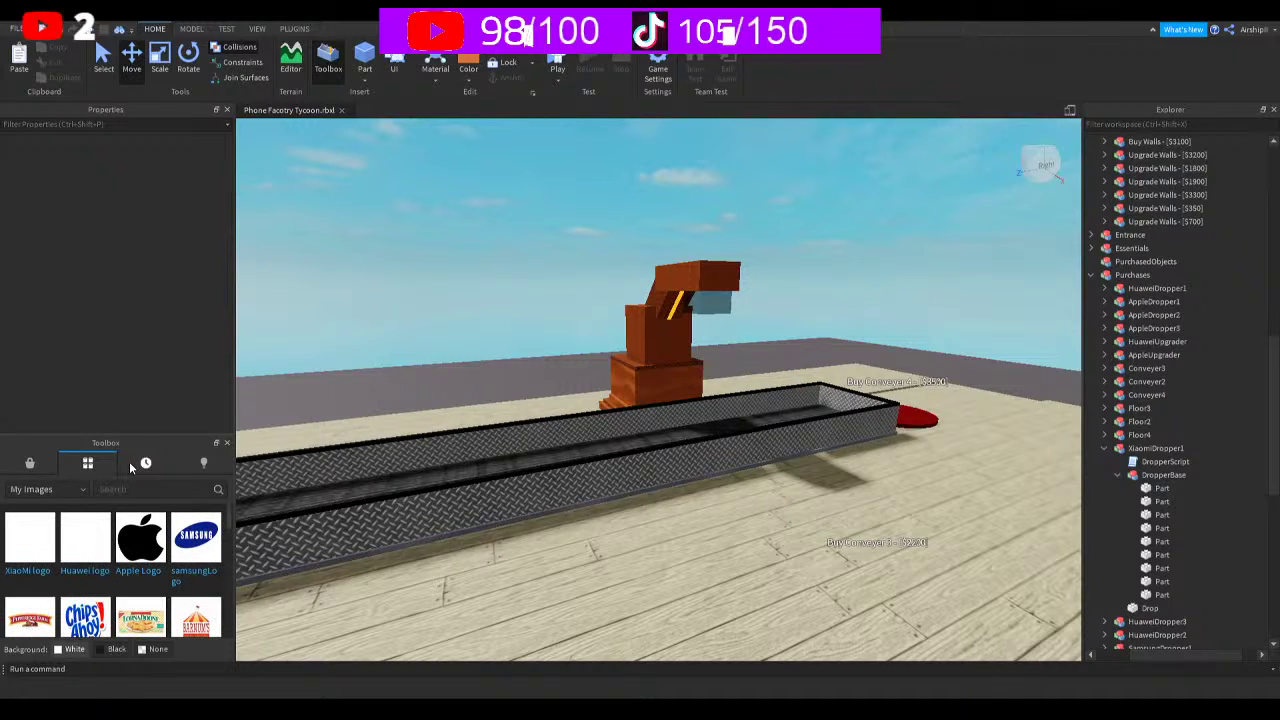
pyautogui.moveTo(30, 540); pyautogui.dragTo(718, 285)
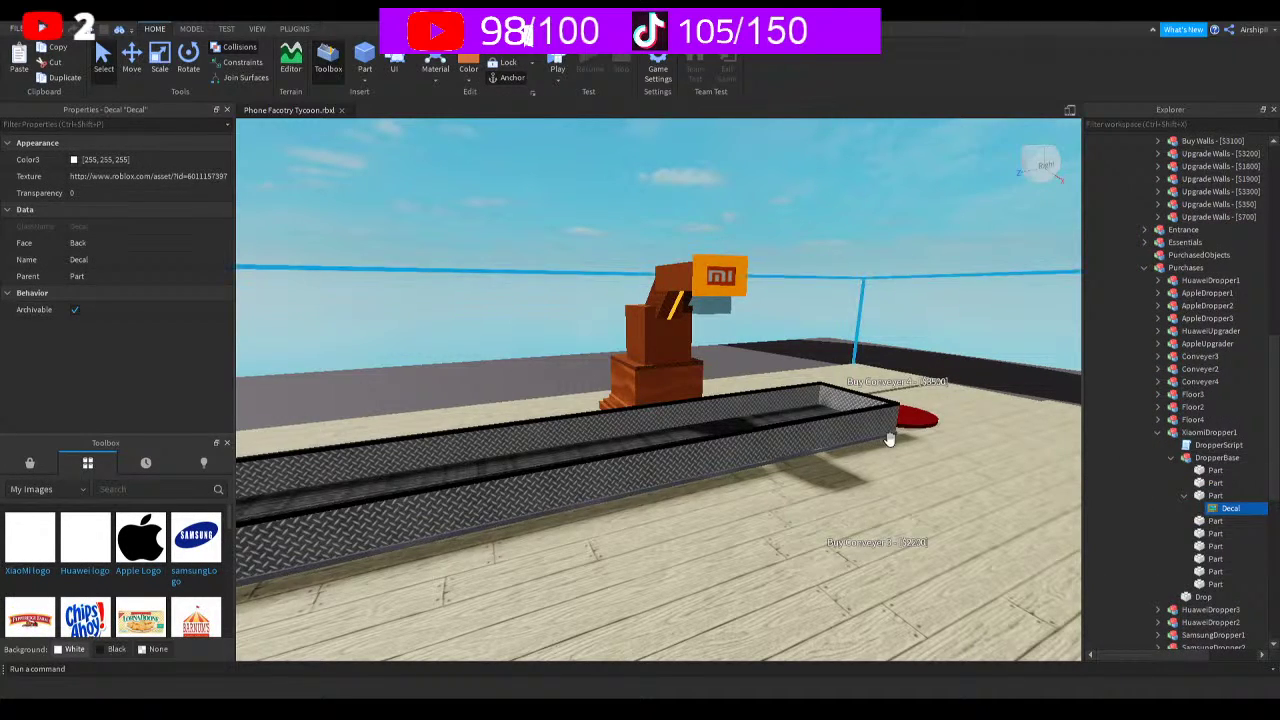
pyautogui.click(1184, 495)
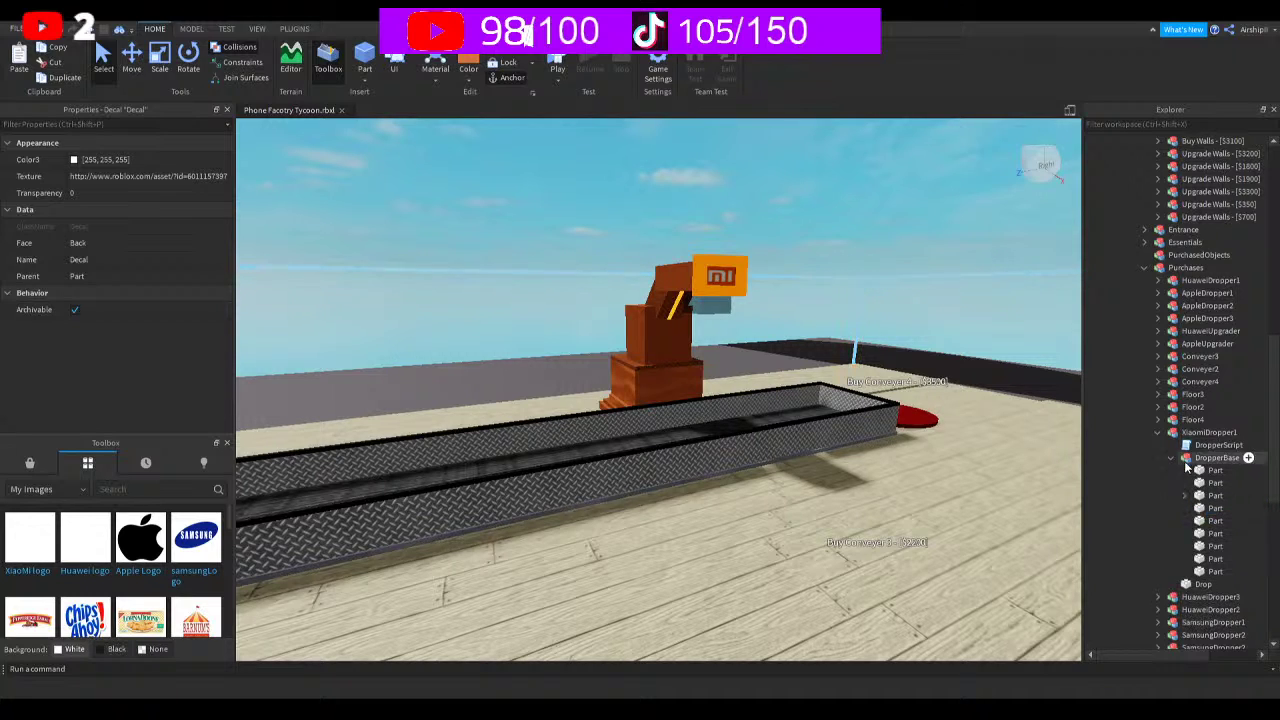
# Duplicate XiaomiDropper1 and place the copy beside the fourth conveyor, next to the original on the side away from the buy button
pyautogui.click(1210, 432)
pyautogui.press('f')
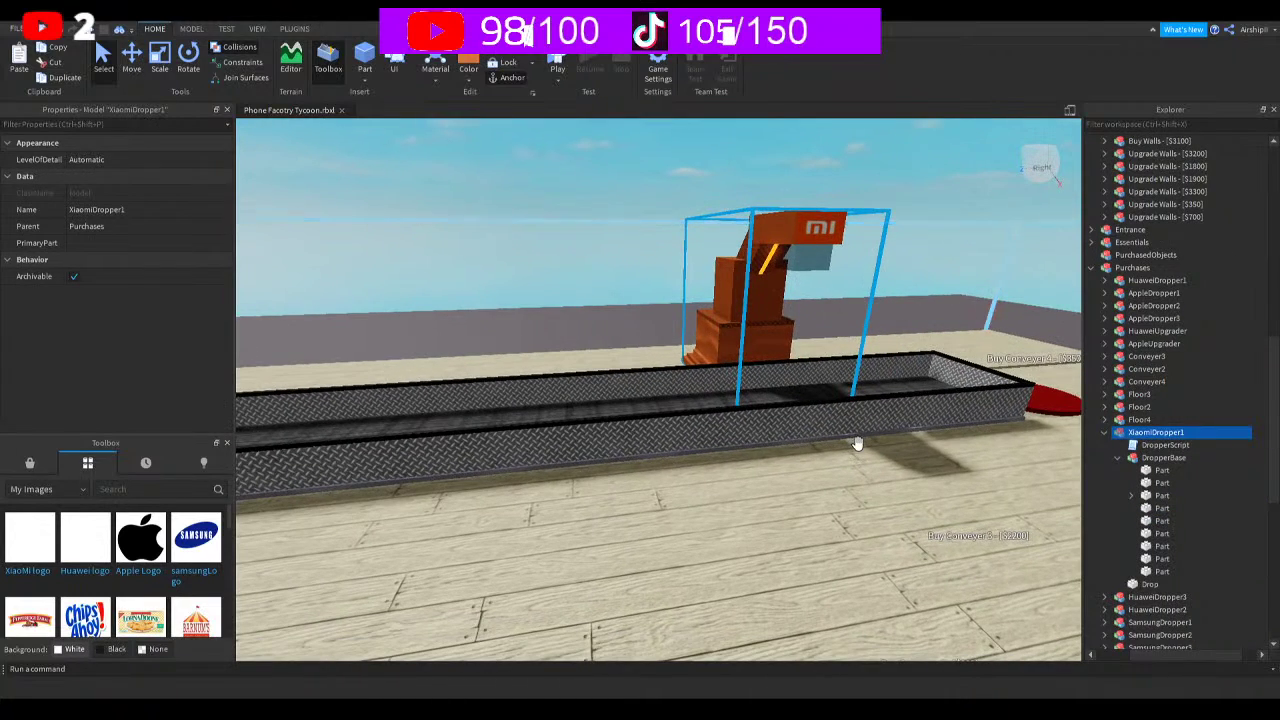
pyautogui.moveTo(857, 443); pyautogui.dragTo(857, 443, button='right')
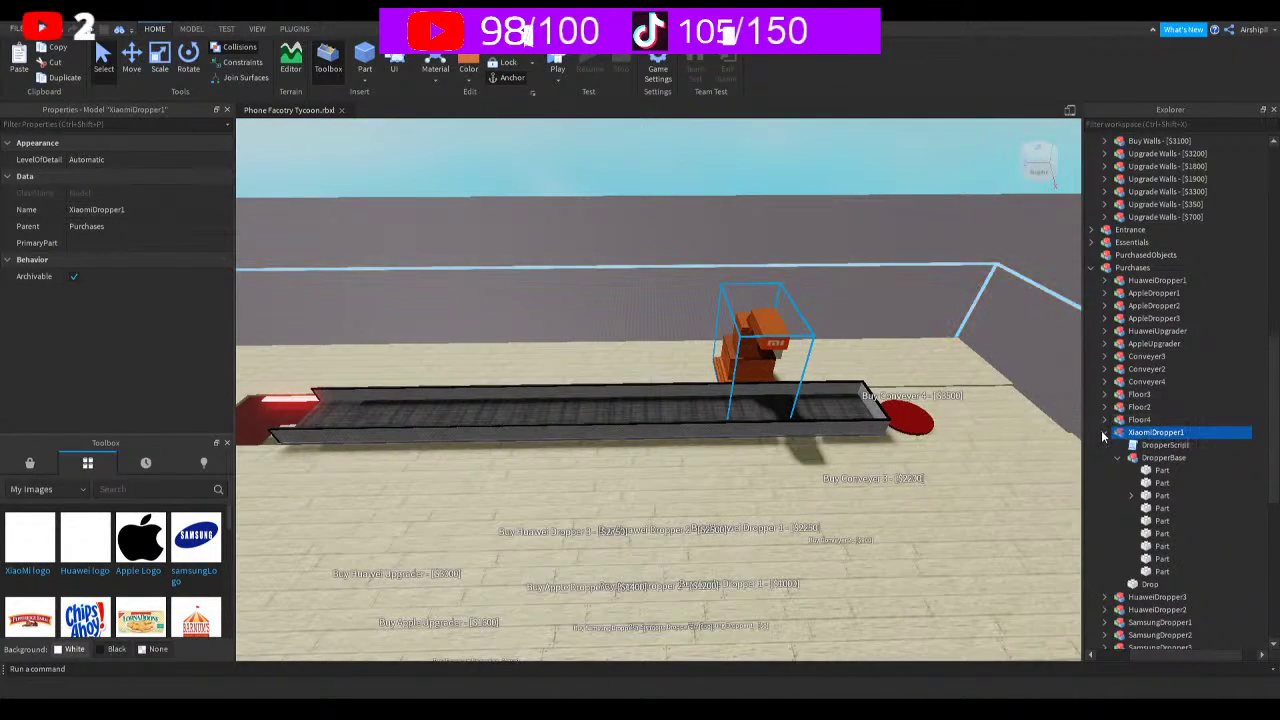
pyautogui.click(1104, 433)
pyautogui.hotkey('ctrl', 'd')
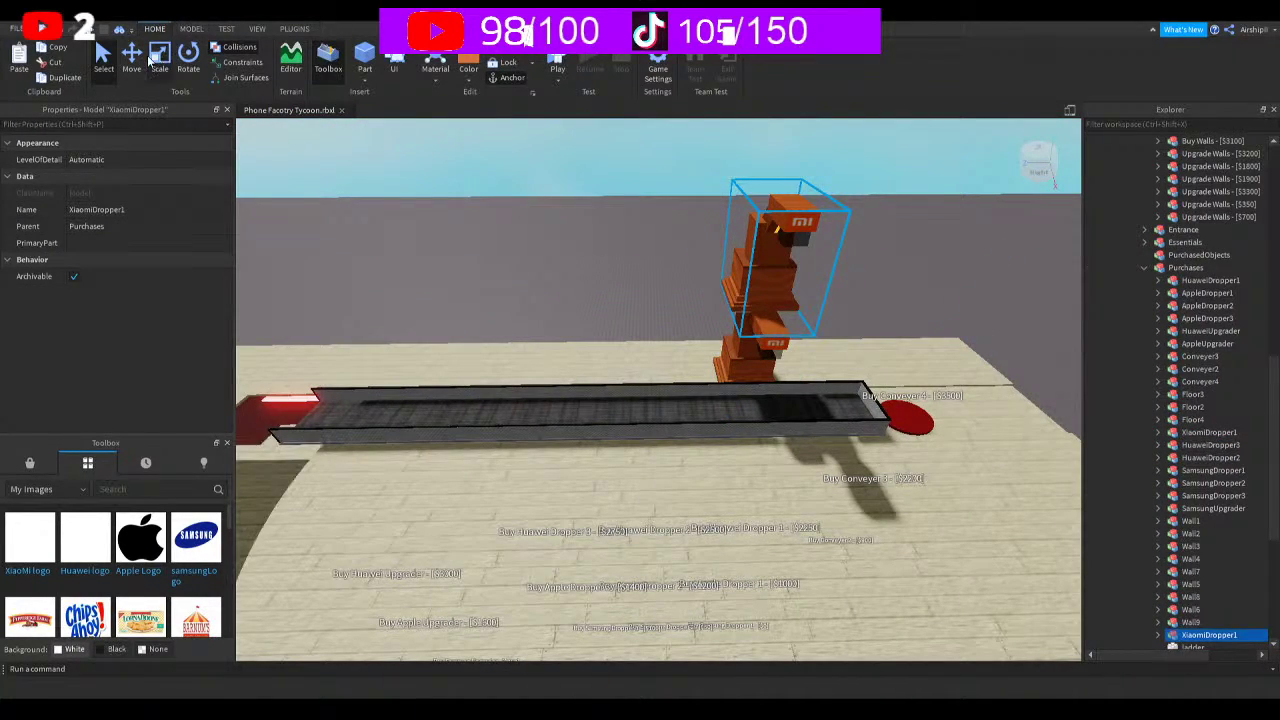
pyautogui.click(128, 63)
pyautogui.moveTo(643, 254); pyautogui.dragTo(556, 240)
pyautogui.moveTo(678, 167); pyautogui.dragTo(660, 296)
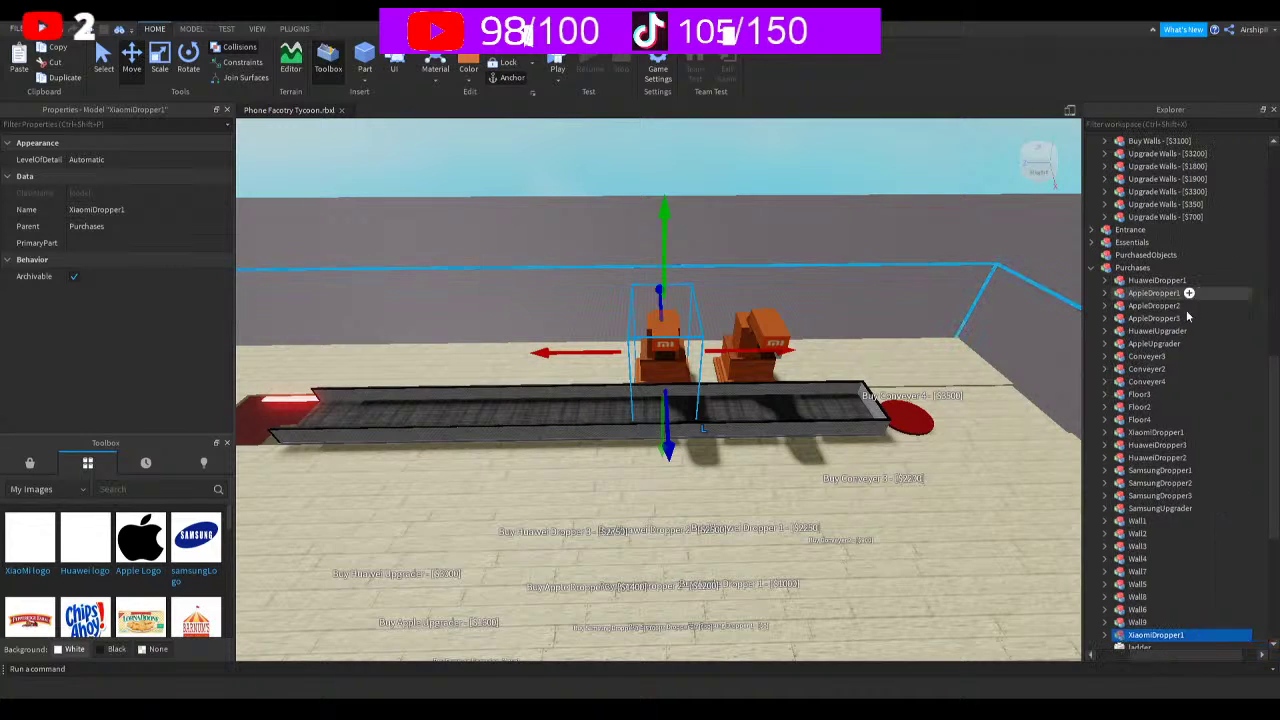
pyautogui.press('Delete')
pyautogui.hotkey('ctrl', 'z')
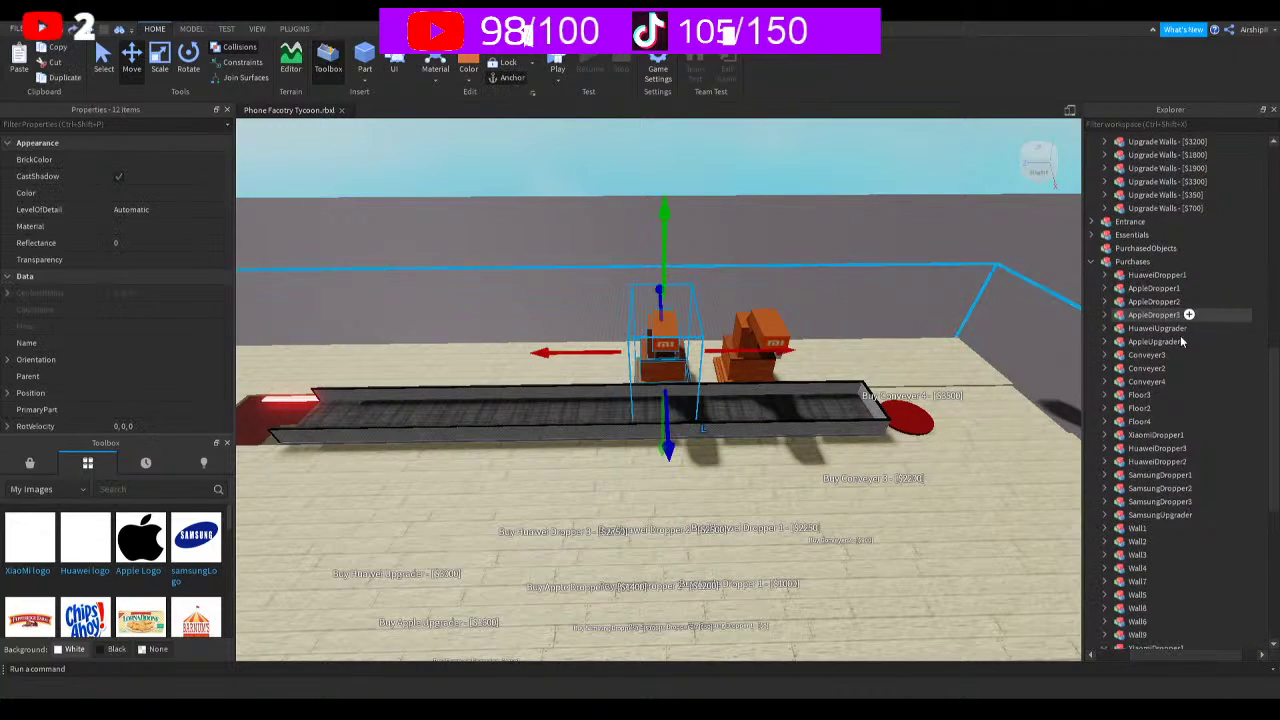
# Rename the copied Xiaomi dropper as XiaomiDropper2
pyautogui.click(1160, 488)
pyautogui.click(1209, 488)
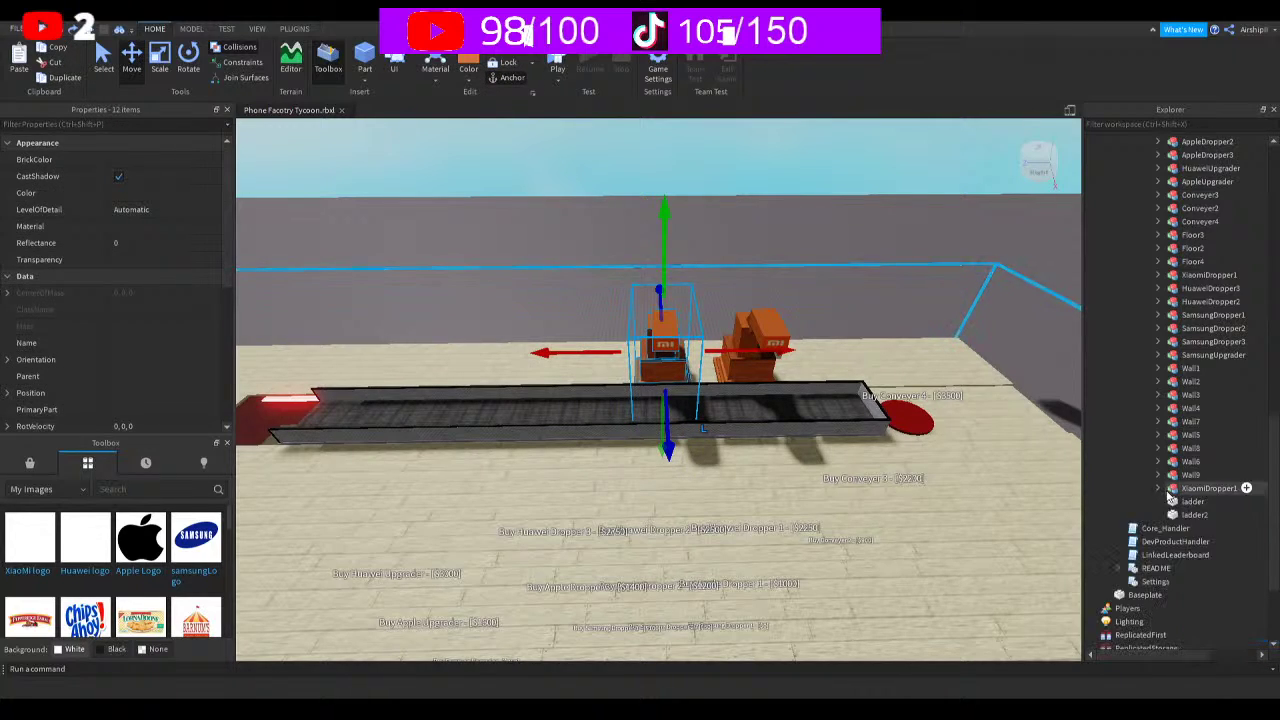
pyautogui.press('F2')
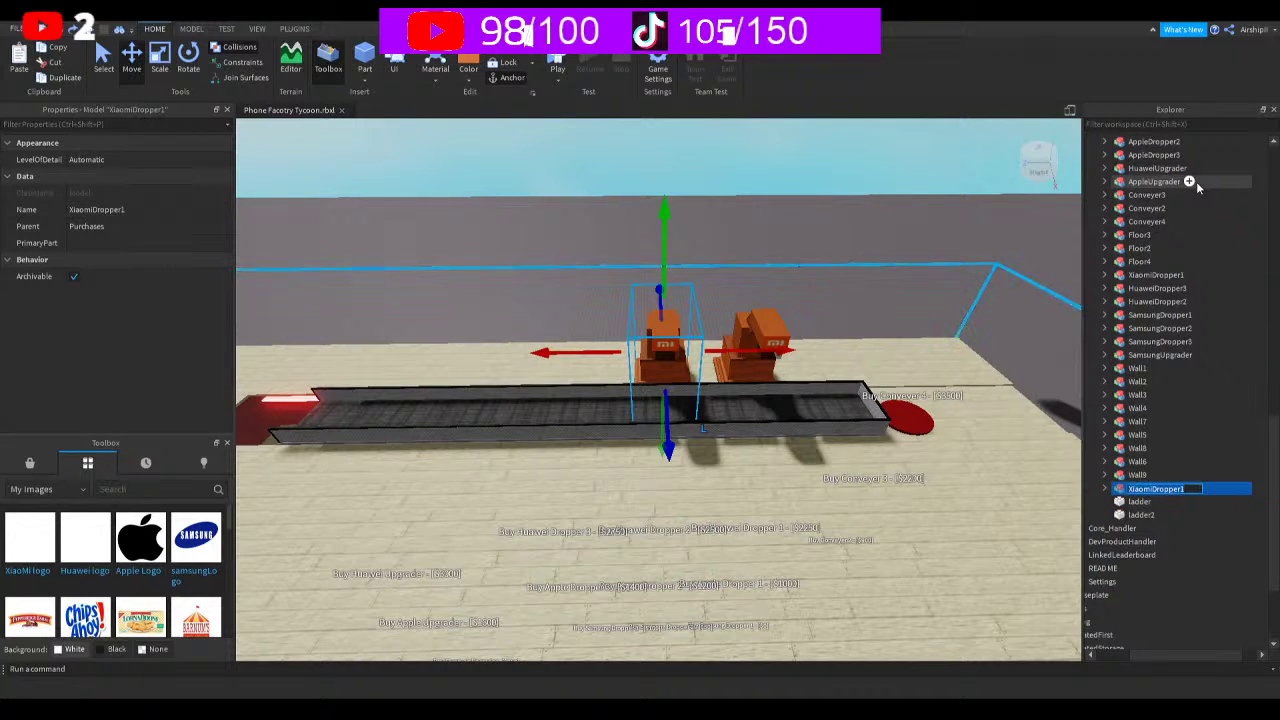
pyautogui.press('Right')
pyautogui.press('BackSpace')
pyautogui.write('2')
pyautogui.press('Return')
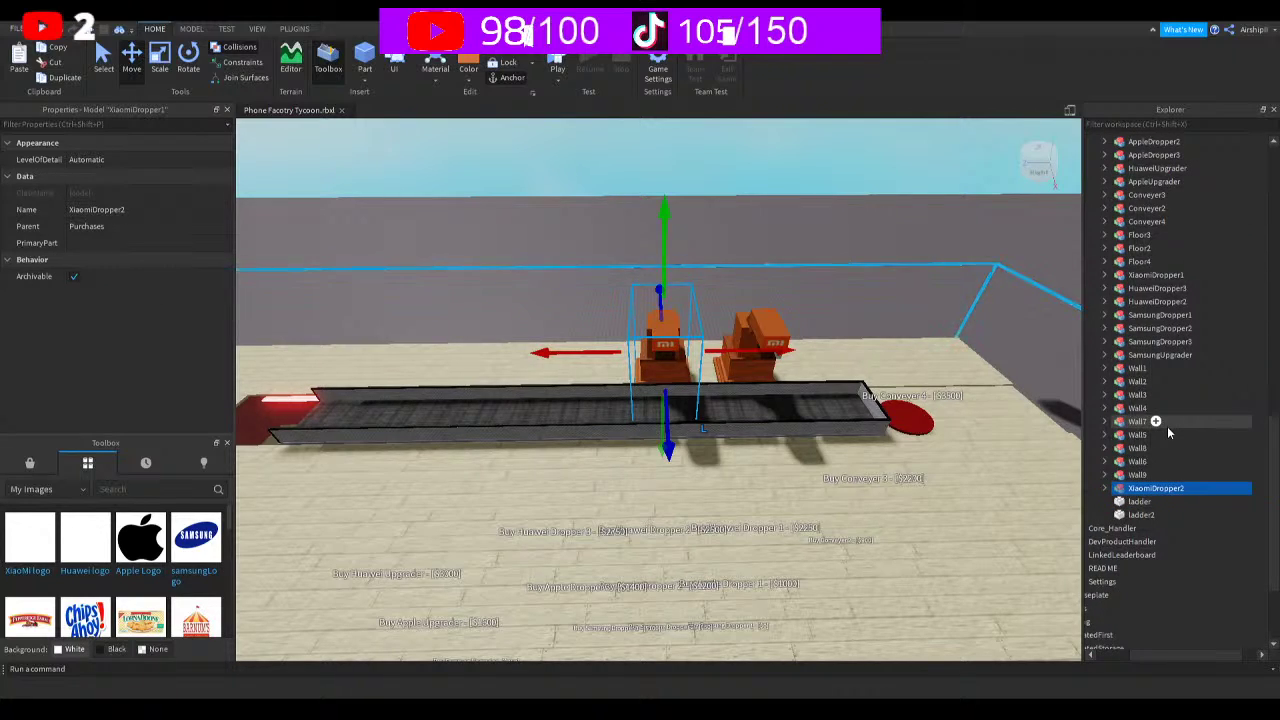
# Duplicate XiaomiDropper2 and set the copy down beside the fourth conveyor as the third dropper in the row
pyautogui.hotkey('ctrl', 'd')
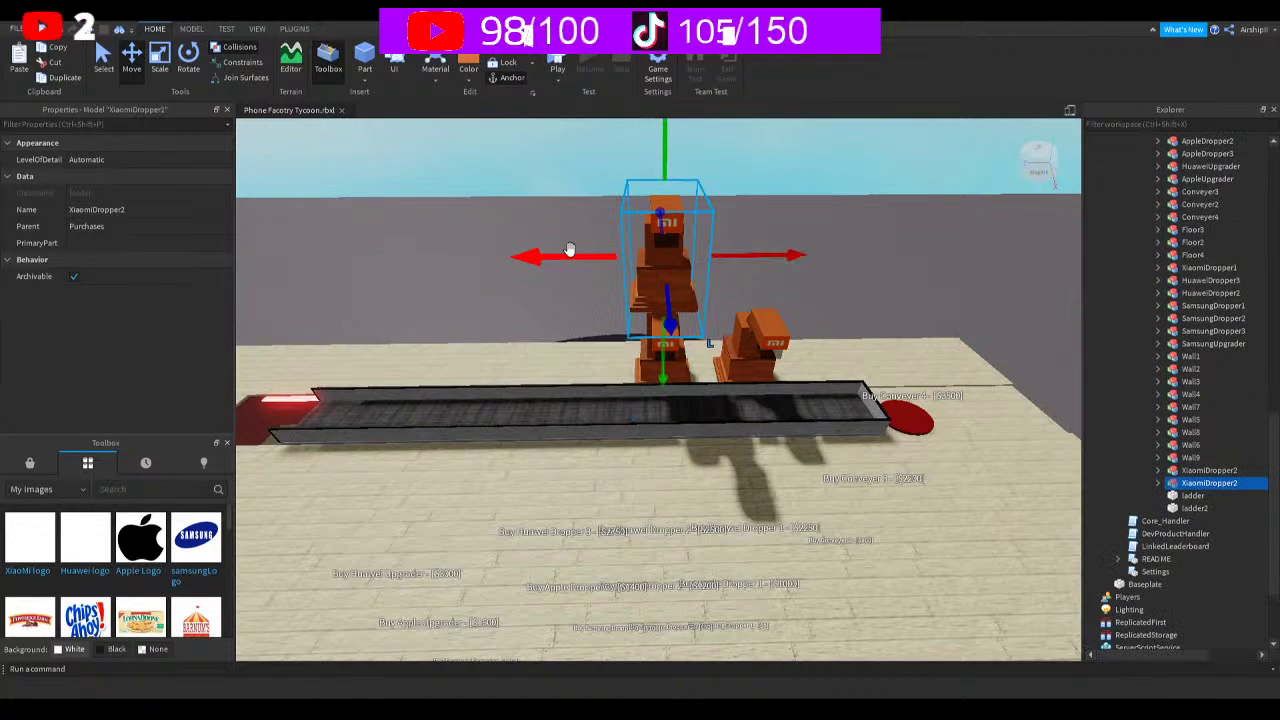
pyautogui.moveTo(764, 256); pyautogui.dragTo(665, 258)
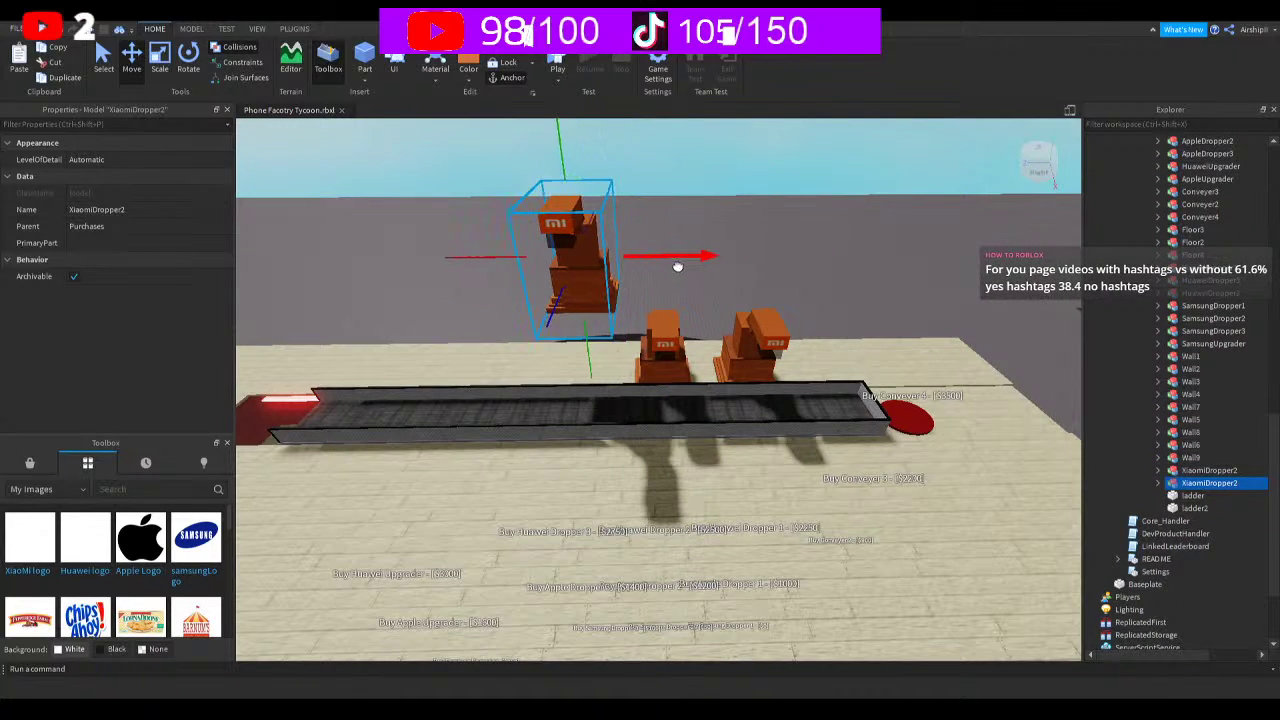
pyautogui.moveTo(558, 160); pyautogui.dragTo(566, 270)
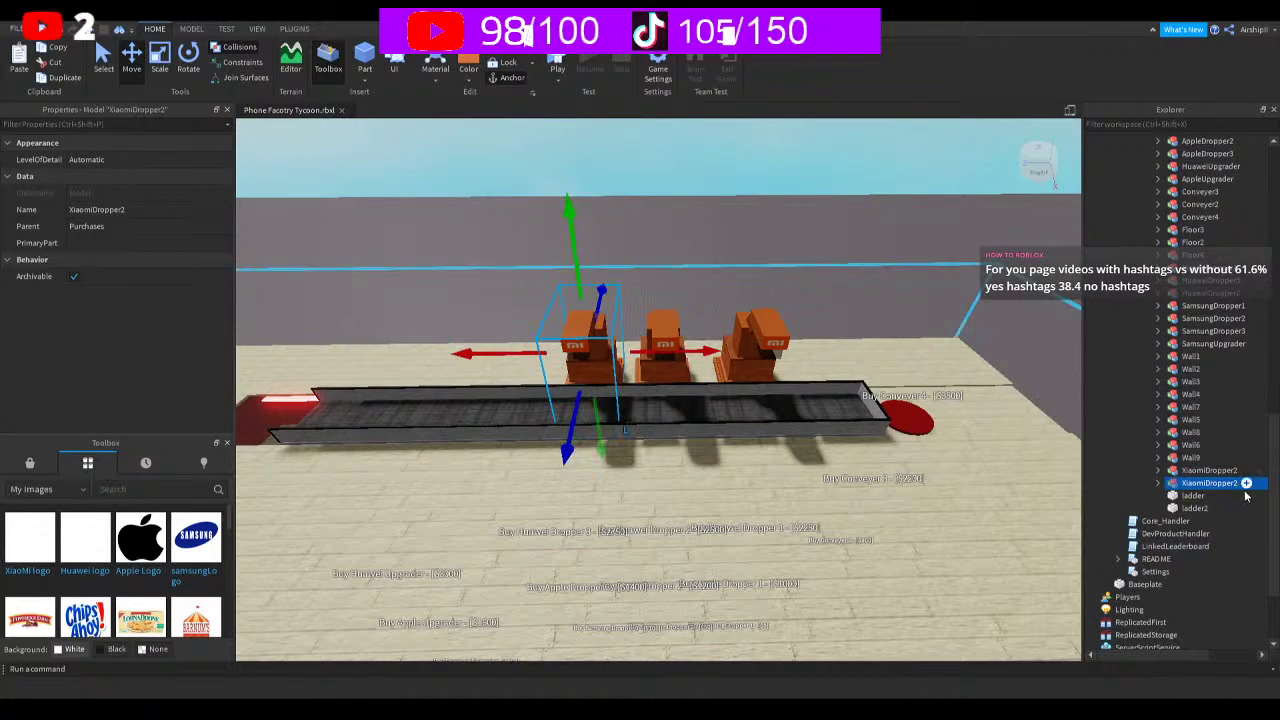
# Rename the third Xiaomi dropper as XiaomiDropper3
pyautogui.press('F2')
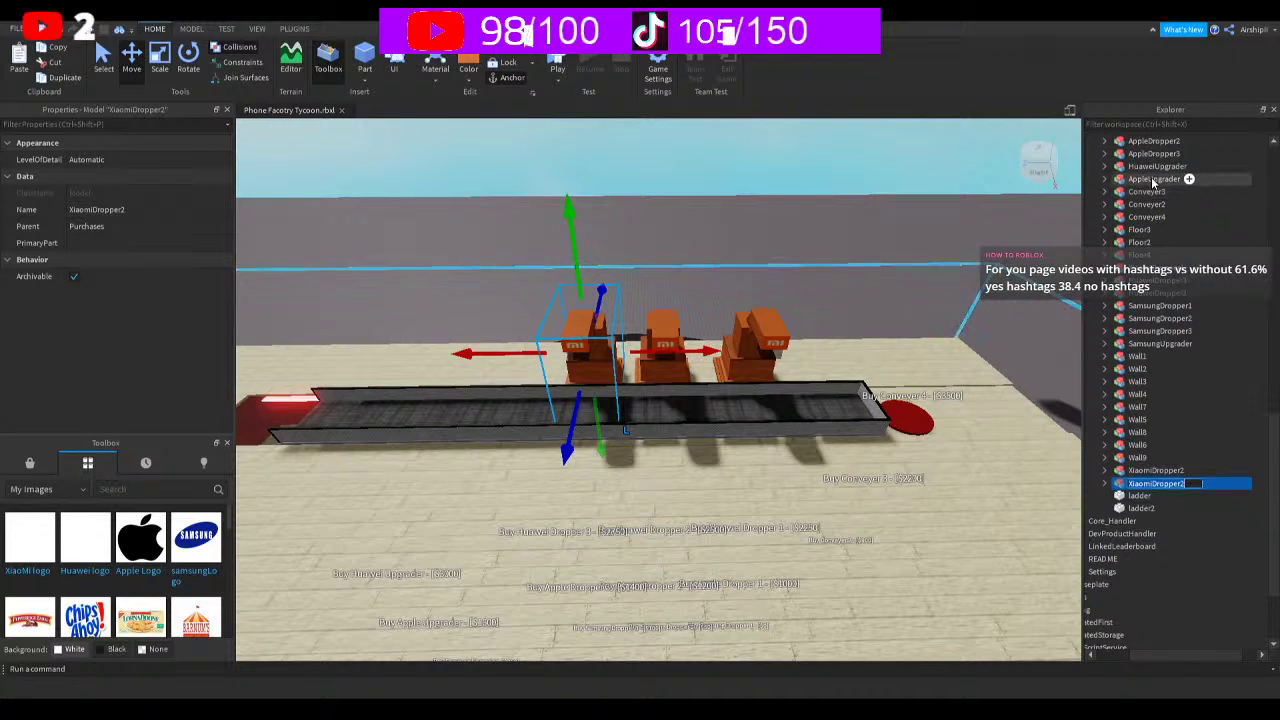
pyautogui.press('Right')
pyautogui.press('BackSpace')
pyautogui.write('3')
pyautogui.press('Return')
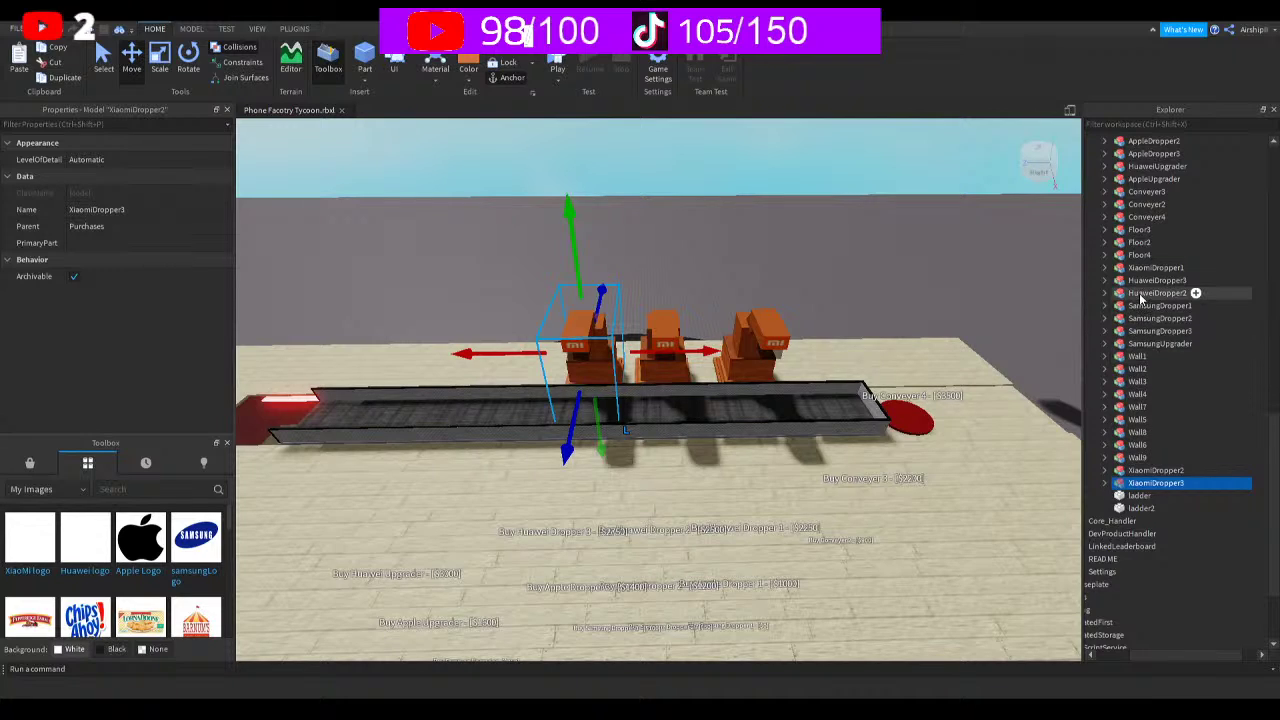
# Duplicate HuaweiUpgrader onto the fourth conveyor at the end opposite its buy button, and rename the copy as XiaomiUpgrader
pyautogui.scroll(1, 1141, 298)
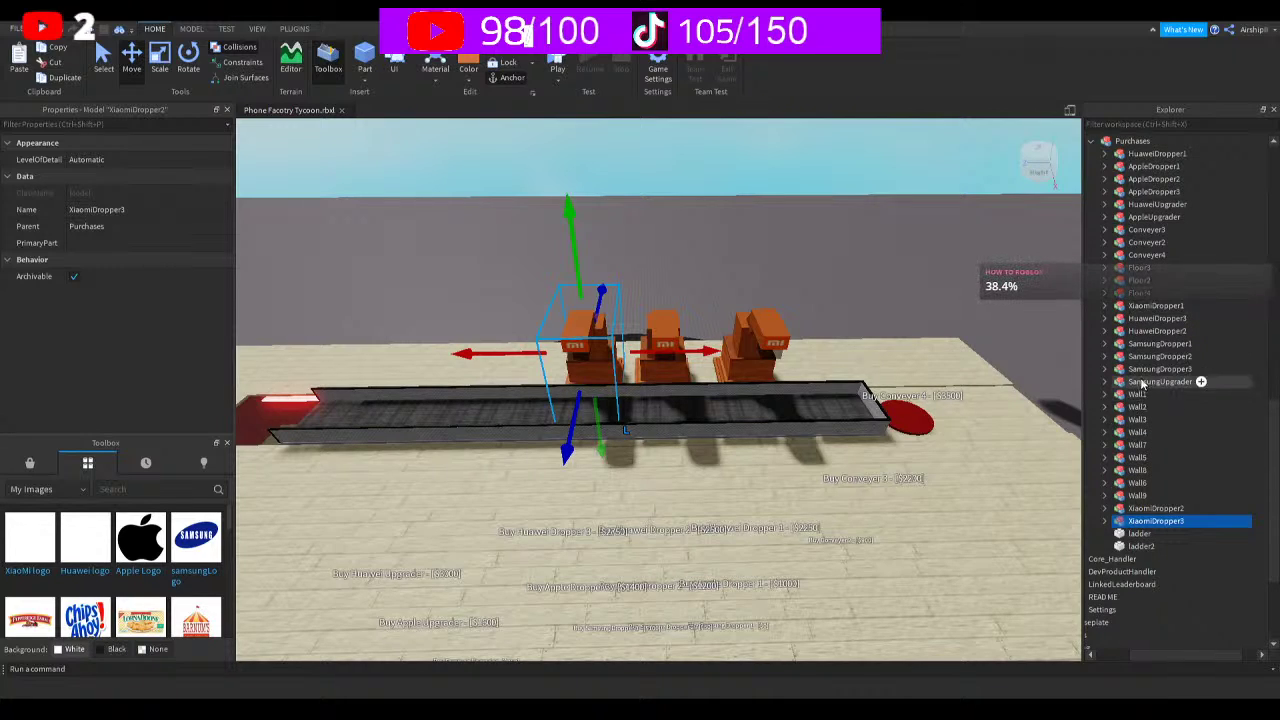
pyautogui.click(1160, 205)
pyautogui.hotkey('ctrl', 'd')
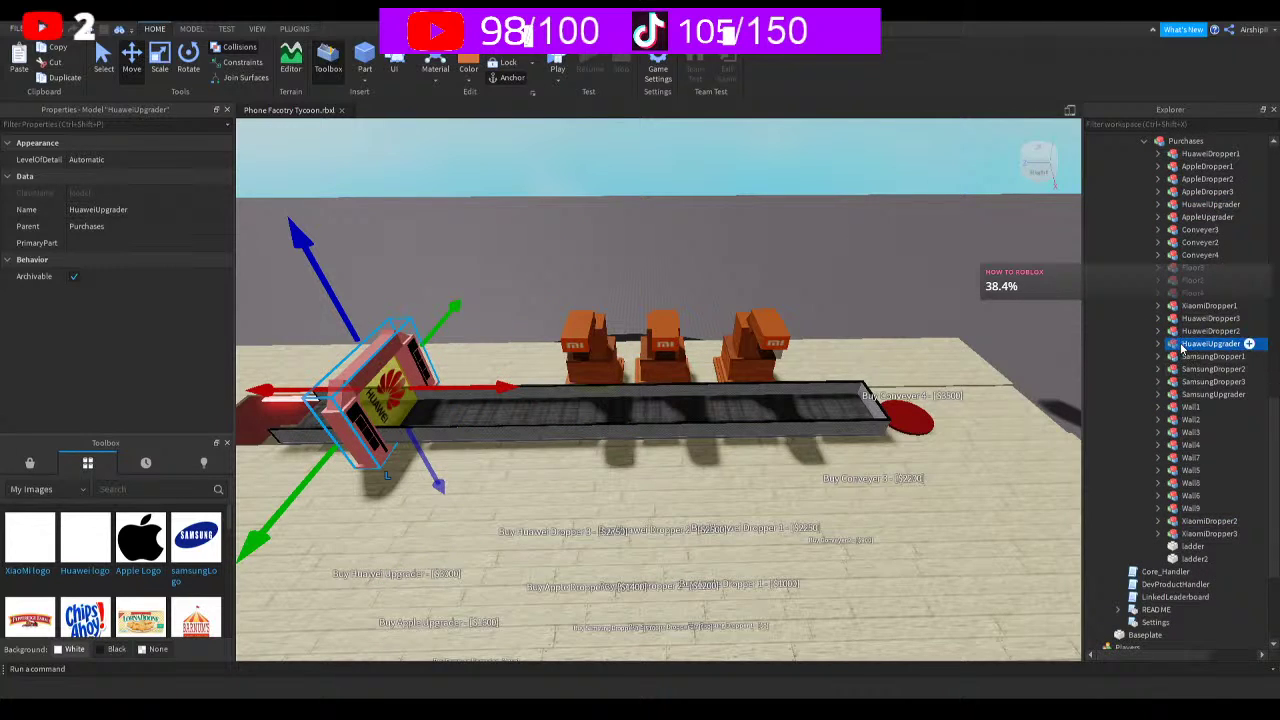
pyautogui.press('F2')
pyautogui.write('Xia')
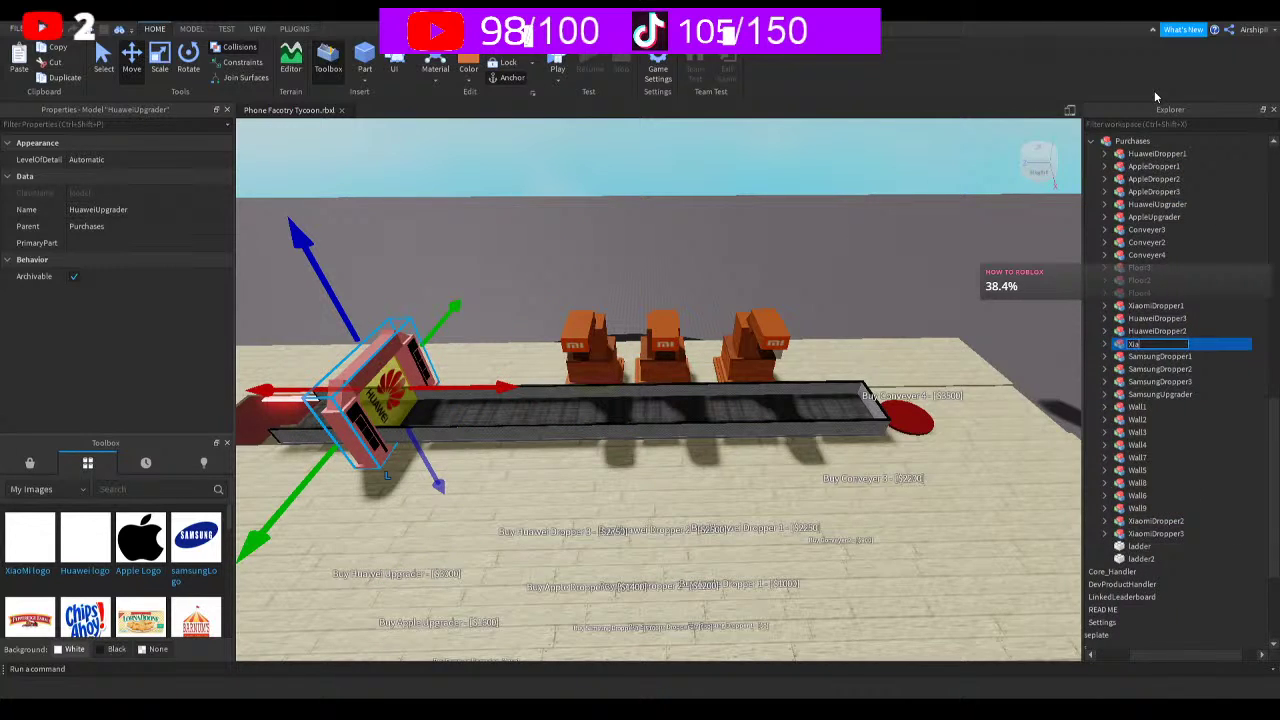
pyautogui.write('omiUpgrader')
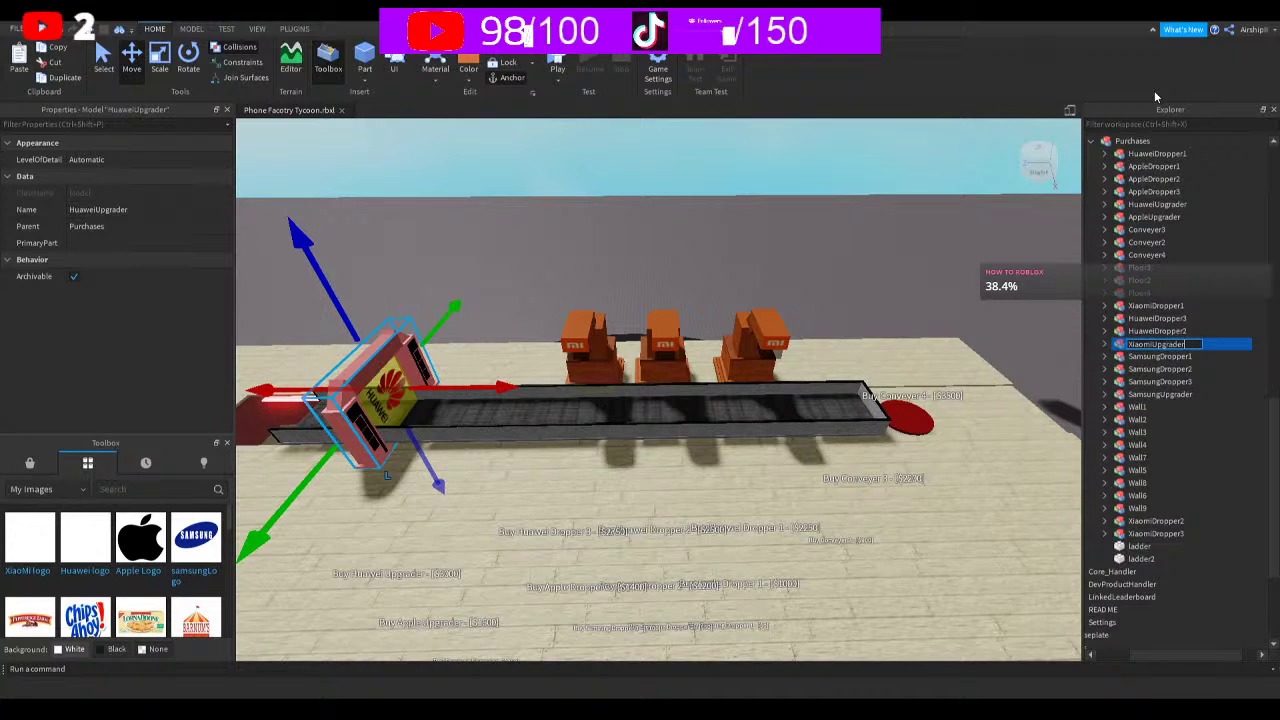
pyautogui.press('Return')
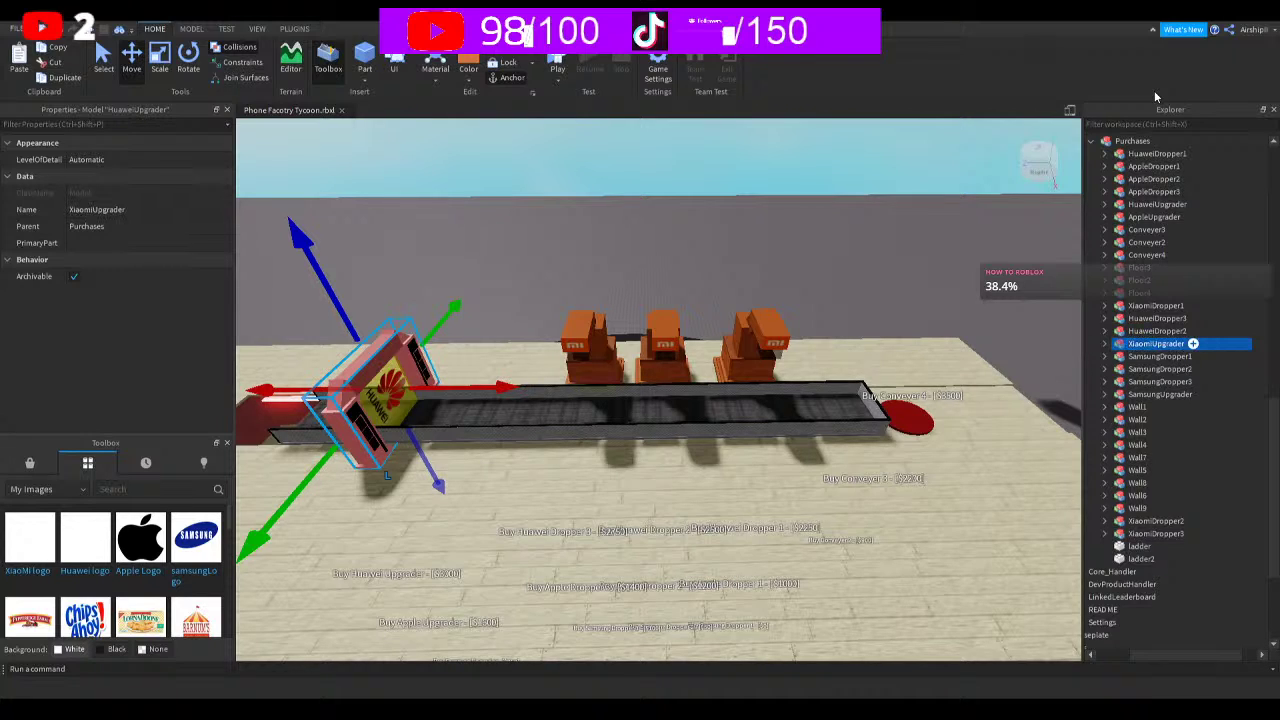
# Edit the XiaomiUpgrader script so the cash increase uses UpgradeValueXaiomi.value instead of UpgradeValueApple, and close the script
pyautogui.click(1104, 344)
pyautogui.doubleClick(1150, 356)
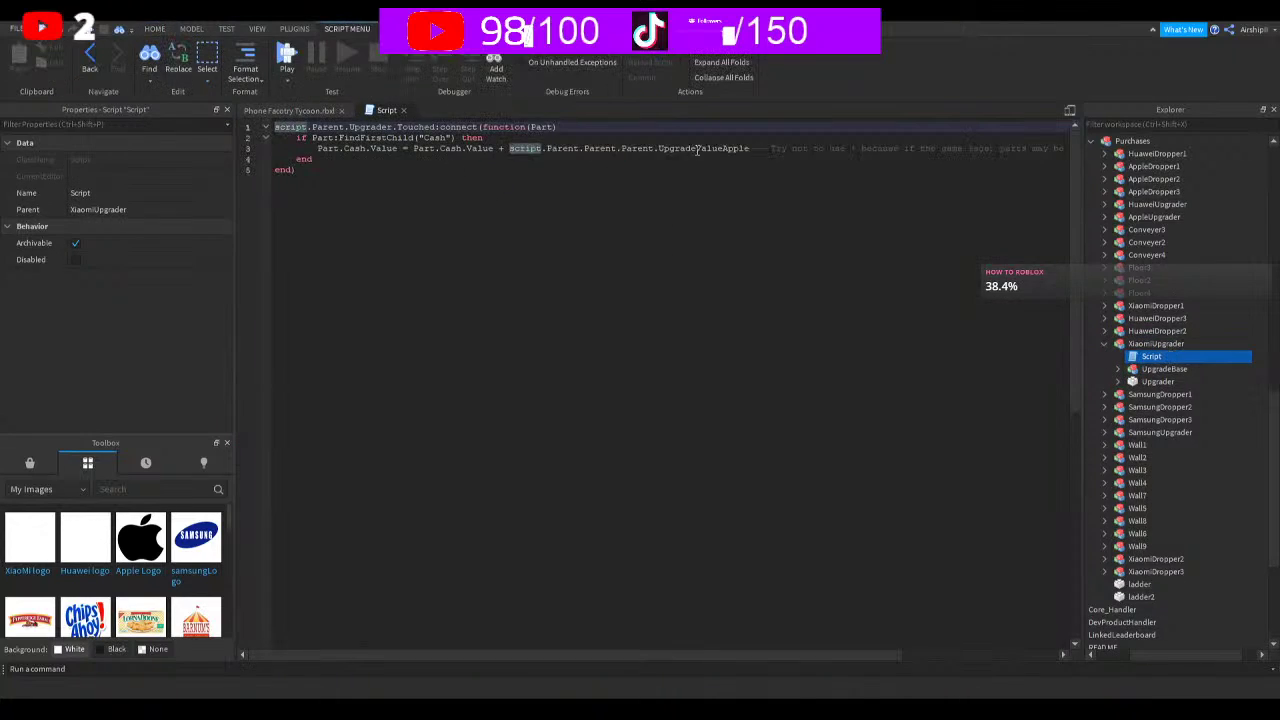
pyautogui.doubleClick(740, 148)
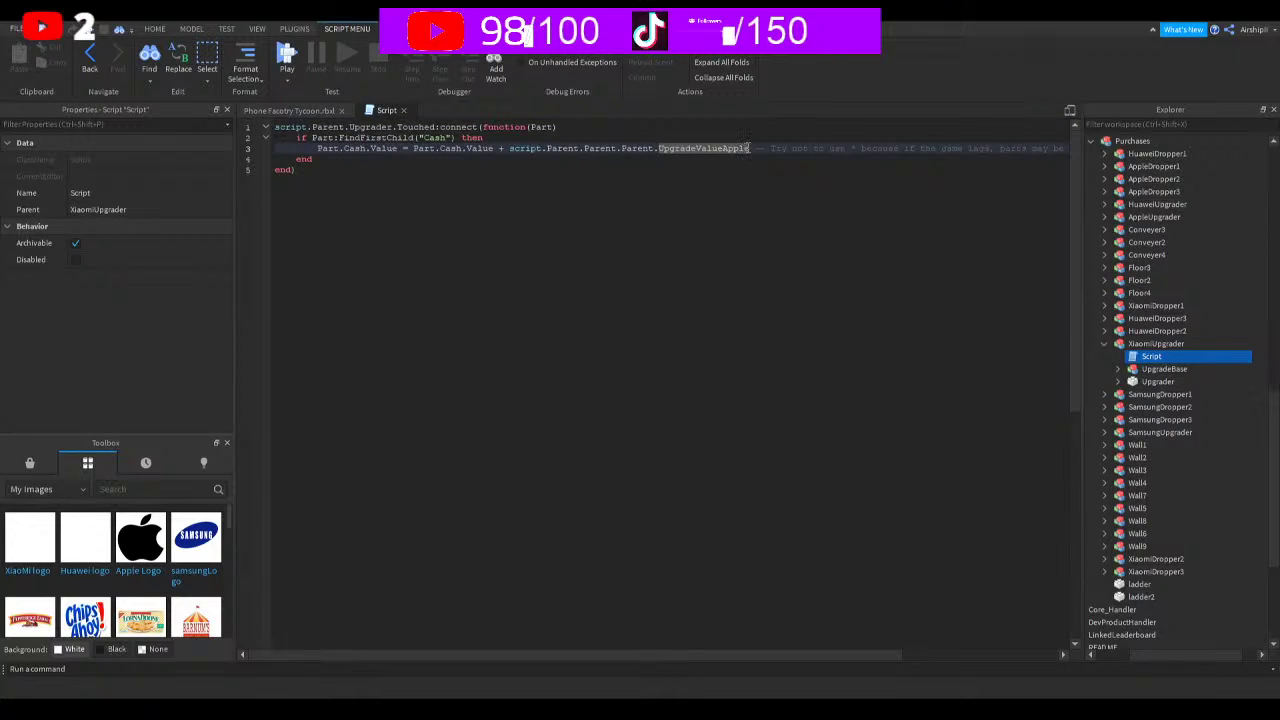
pyautogui.press('Right')
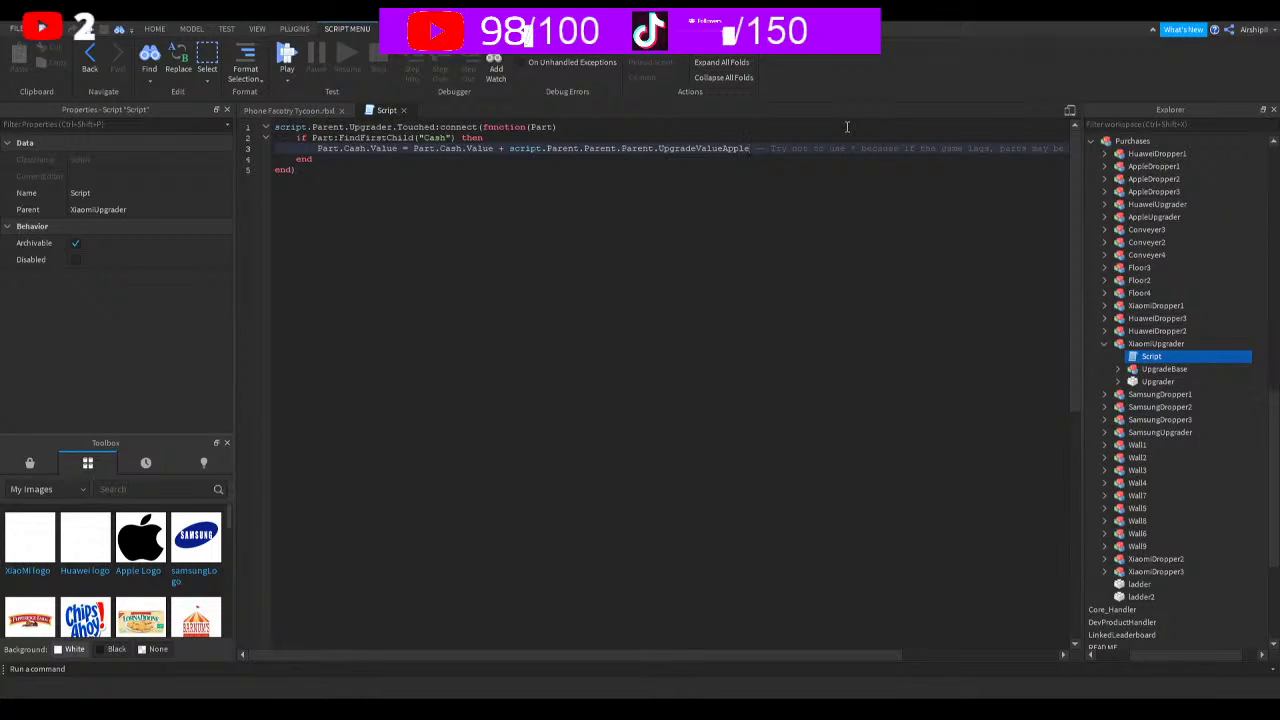
pyautogui.press('BackSpace')
pyautogui.press('BackSpace')
pyautogui.press('BackSpace')
pyautogui.press('BackSpace')
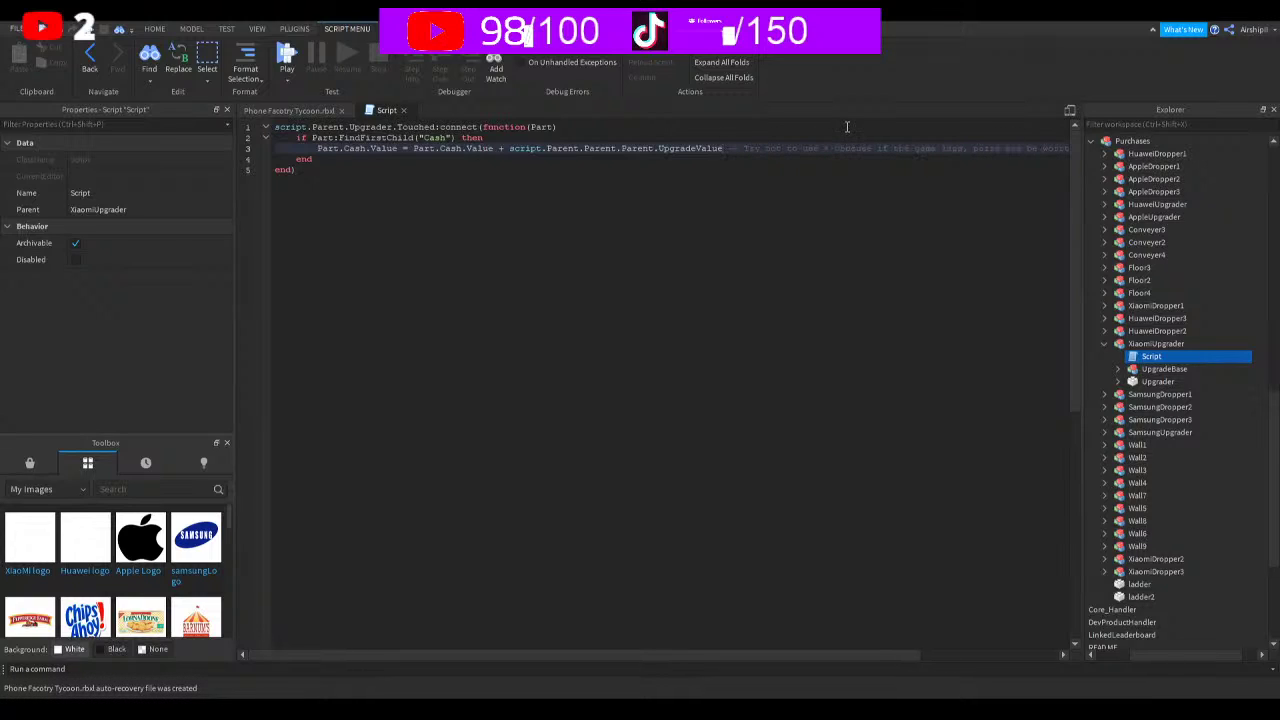
pyautogui.write('aio')
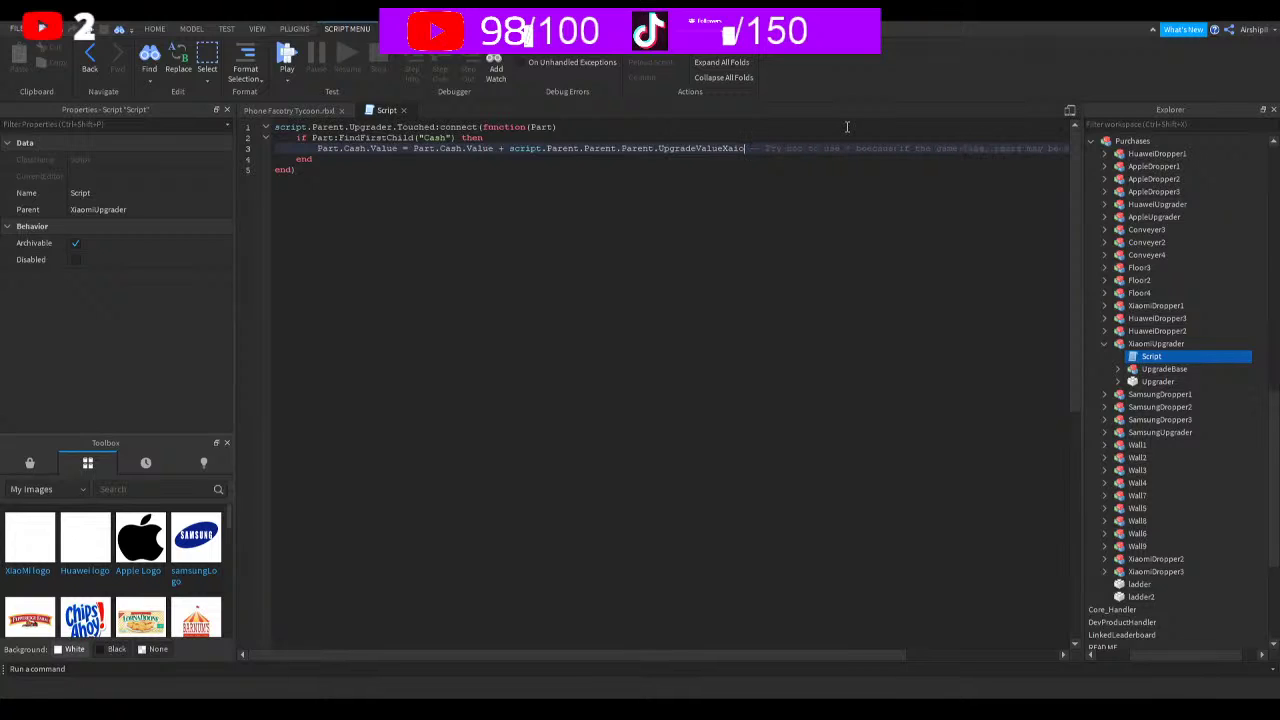
pyautogui.write('mi.value')
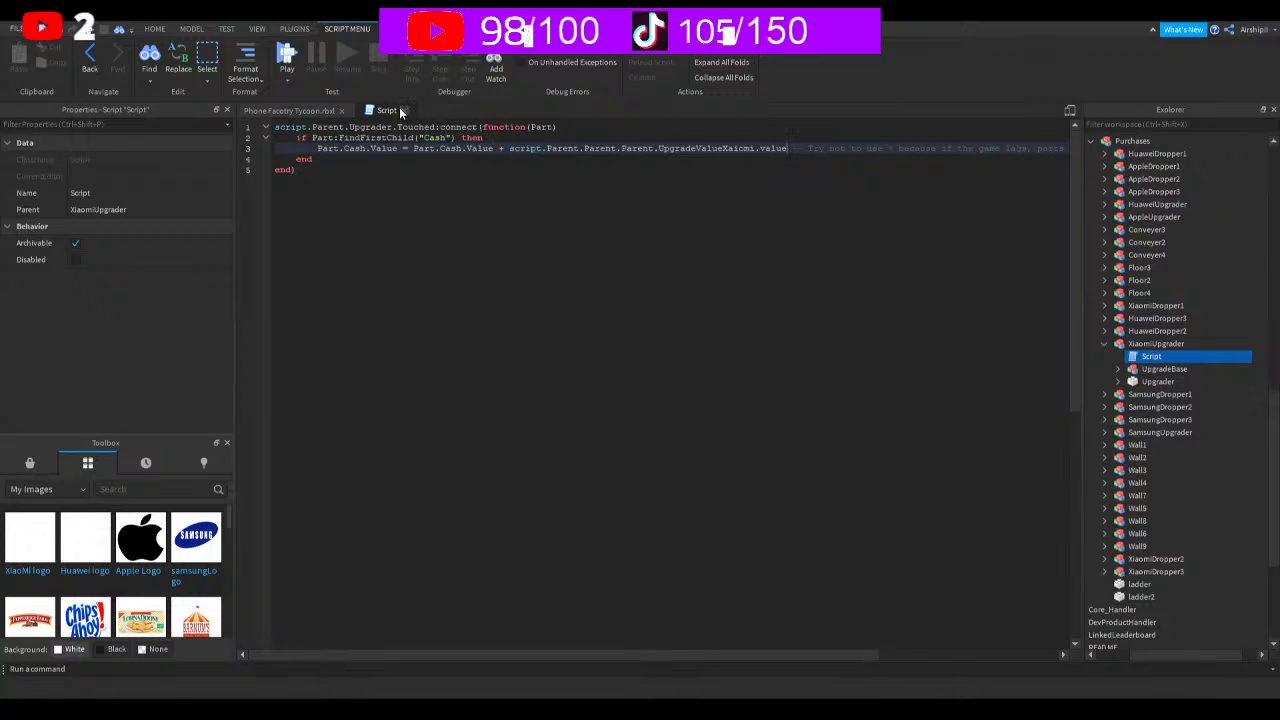
pyautogui.click(402, 111)
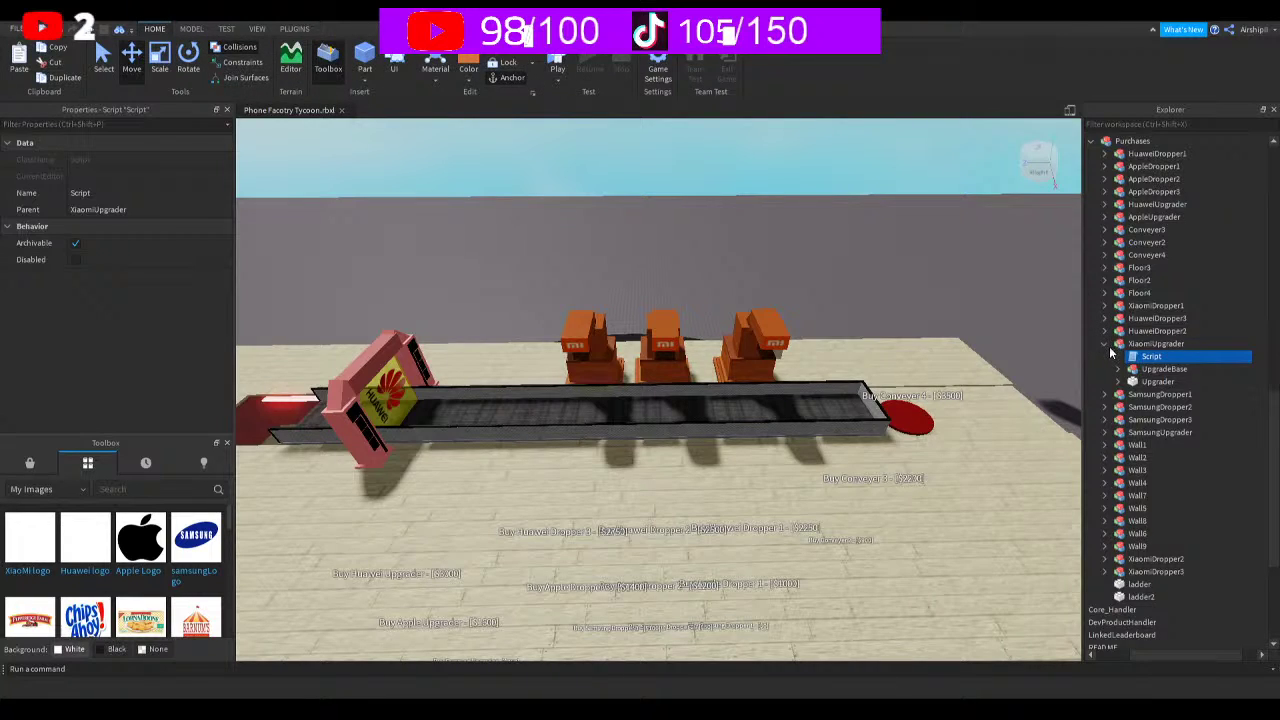
# Delete both Huawei logo decals from the Upgrader part of XiaomiUpgrader
pyautogui.click(1155, 369)
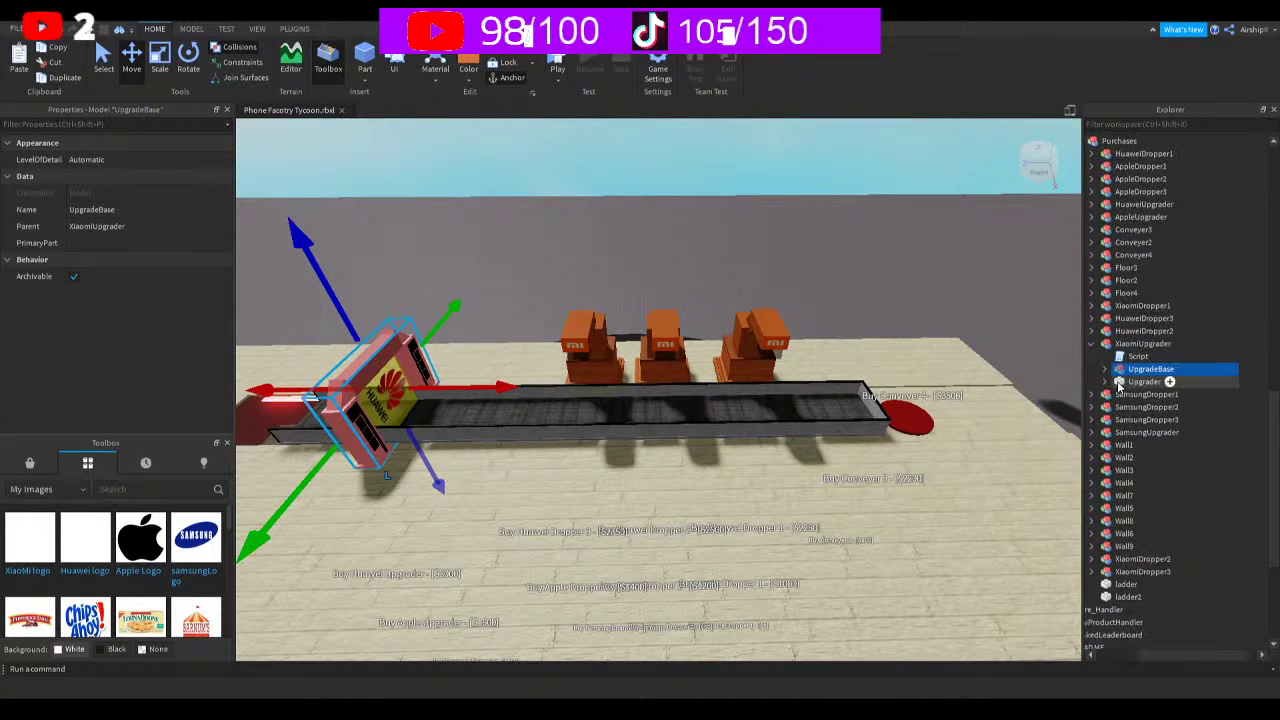
pyautogui.click(1106, 382)
pyautogui.click(1131, 409)
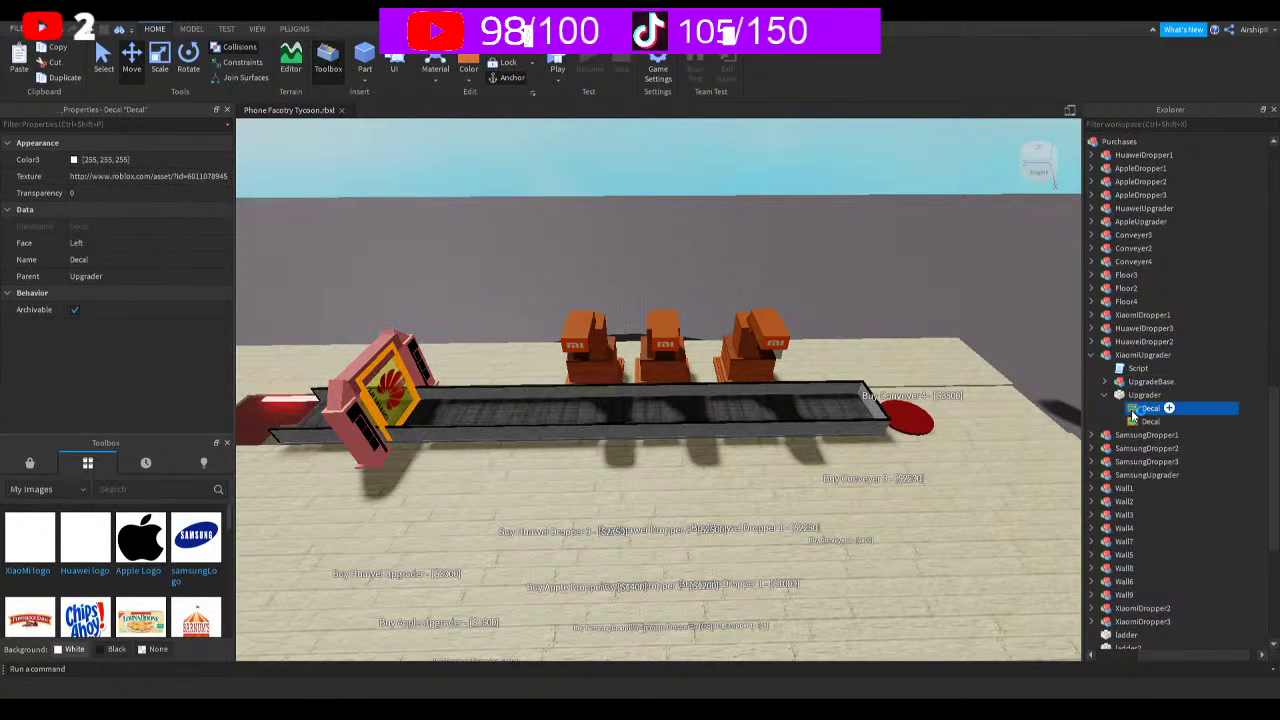
pyautogui.press('Delete')
pyautogui.click(1160, 412)
pyautogui.press('Delete')
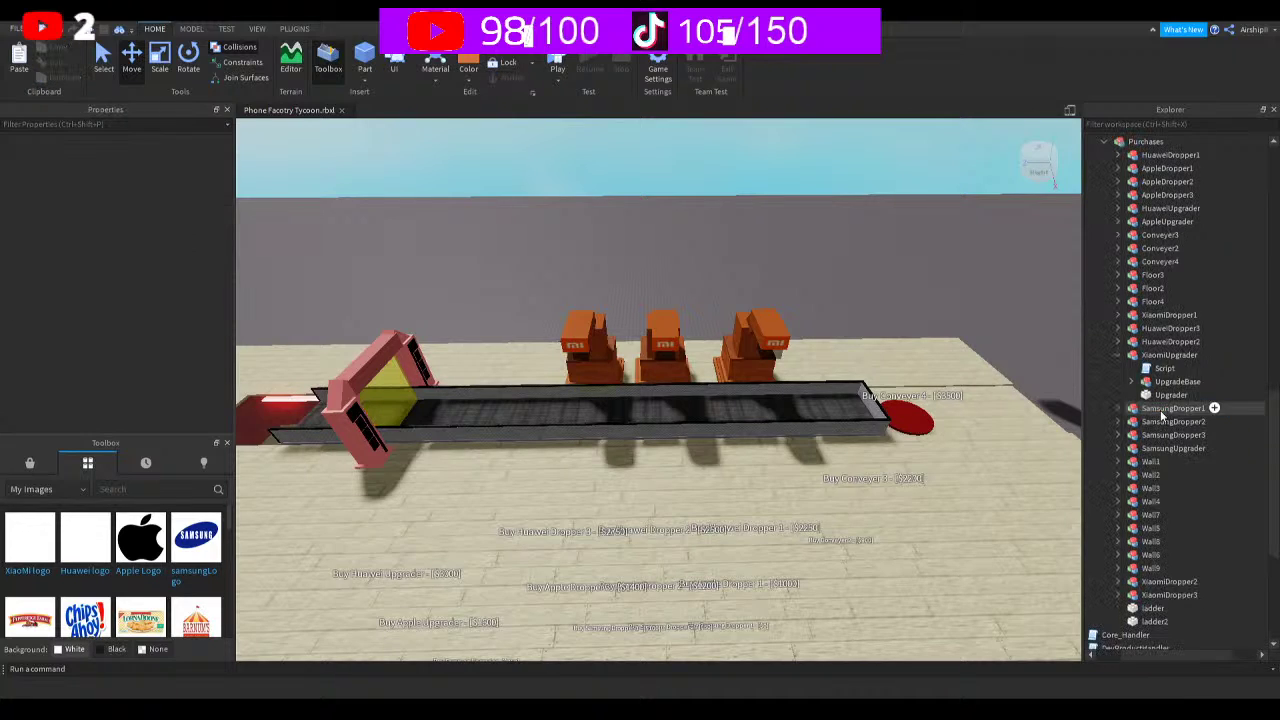
# Apply the XiaoMi logo decal to the Left and Right faces of the XiaomiUpgrader's Upgrader part
pyautogui.moveTo(643, 589); pyautogui.dragTo(674, 558, button='right')
pyautogui.scroll(-5, 672, 557)
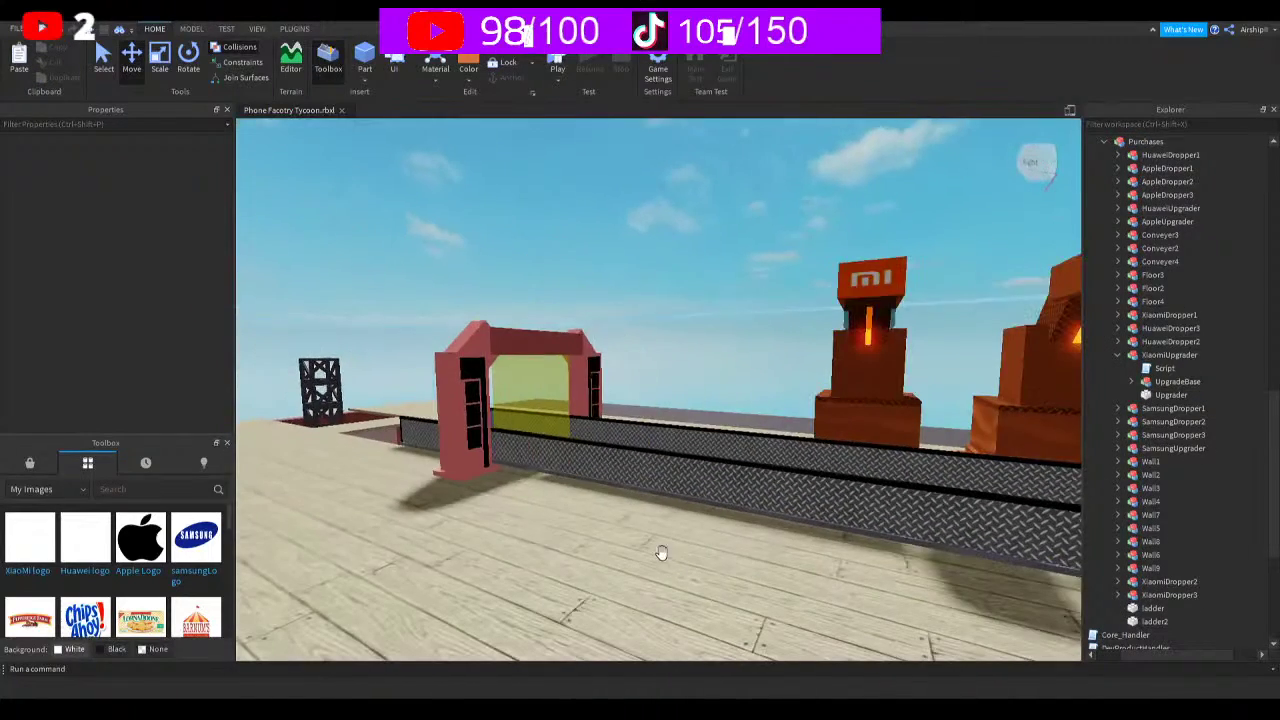
pyautogui.click(514, 395)
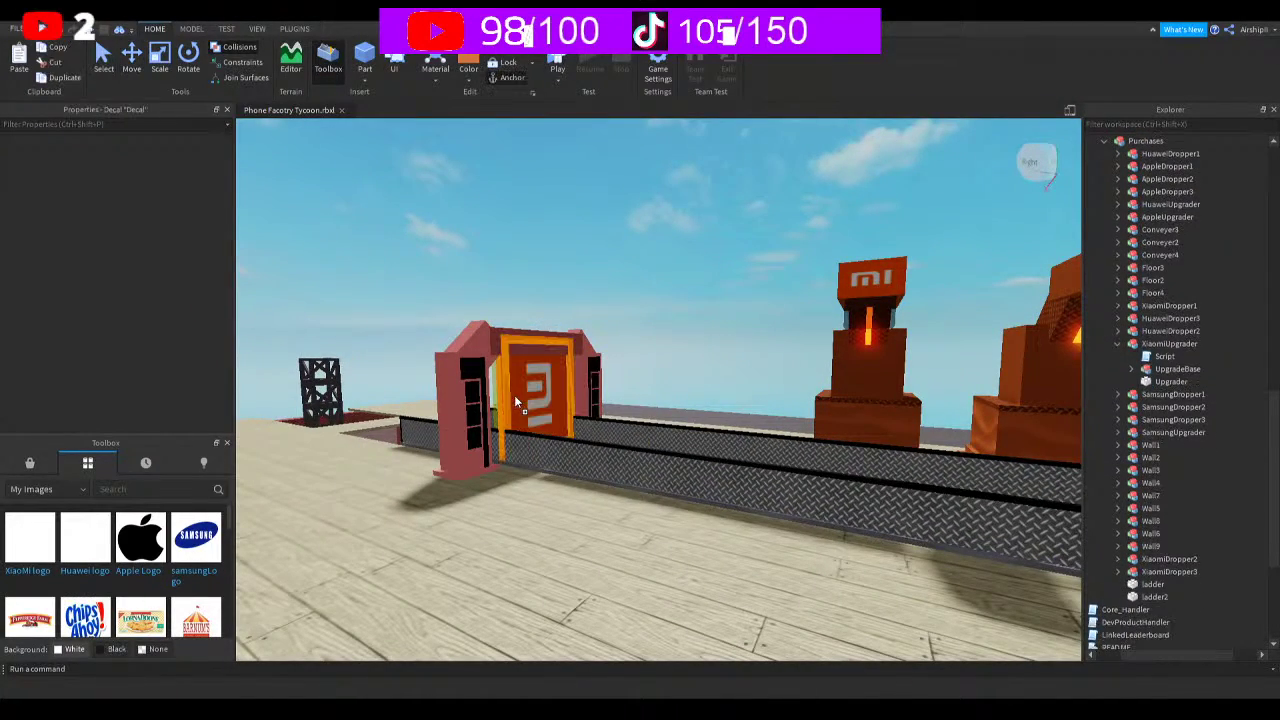
pyautogui.moveTo(514, 395); pyautogui.dragTo(553, 457, button='right')
pyautogui.press('f')
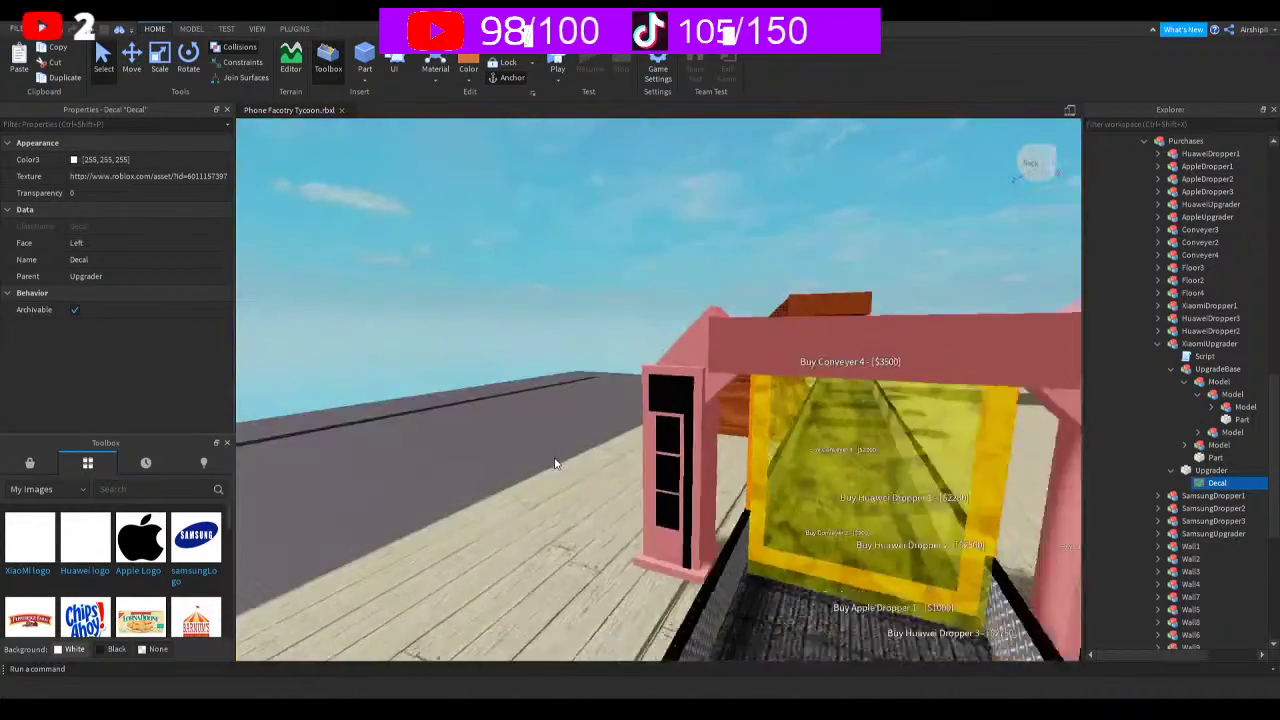
pyautogui.moveTo(35, 558)
pyautogui.moveTo(35, 558); pyautogui.dragTo(790, 440)
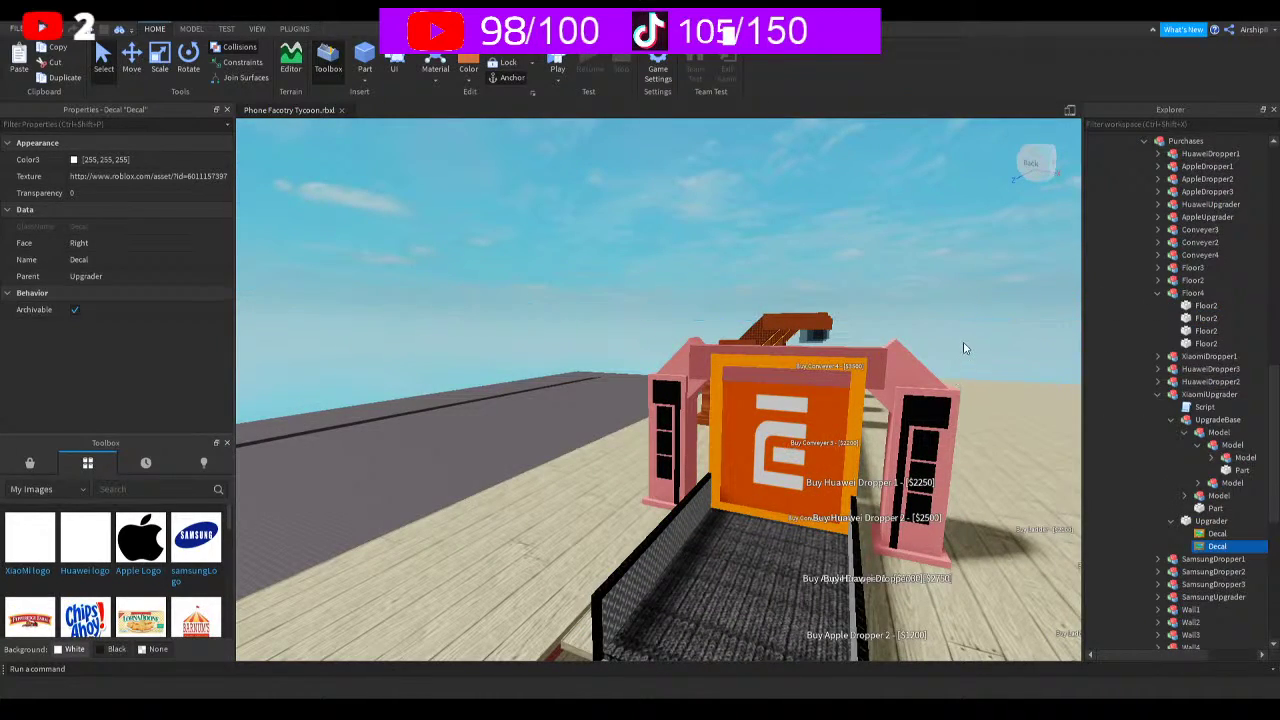
# Colour the crossbar part on top of the XiaomiUpgrader's arch Neon orange
pyautogui.moveTo(848, 434); pyautogui.dragTo(1060, 385, button='right')
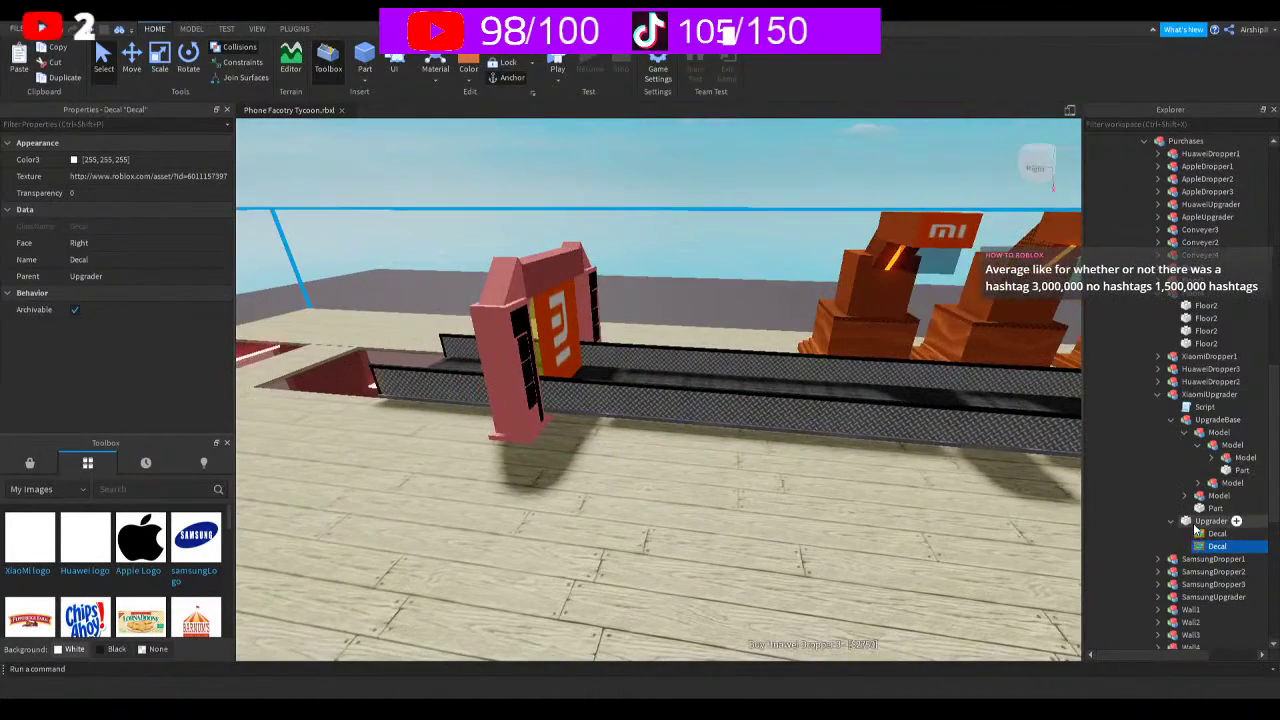
pyautogui.click(1190, 506)
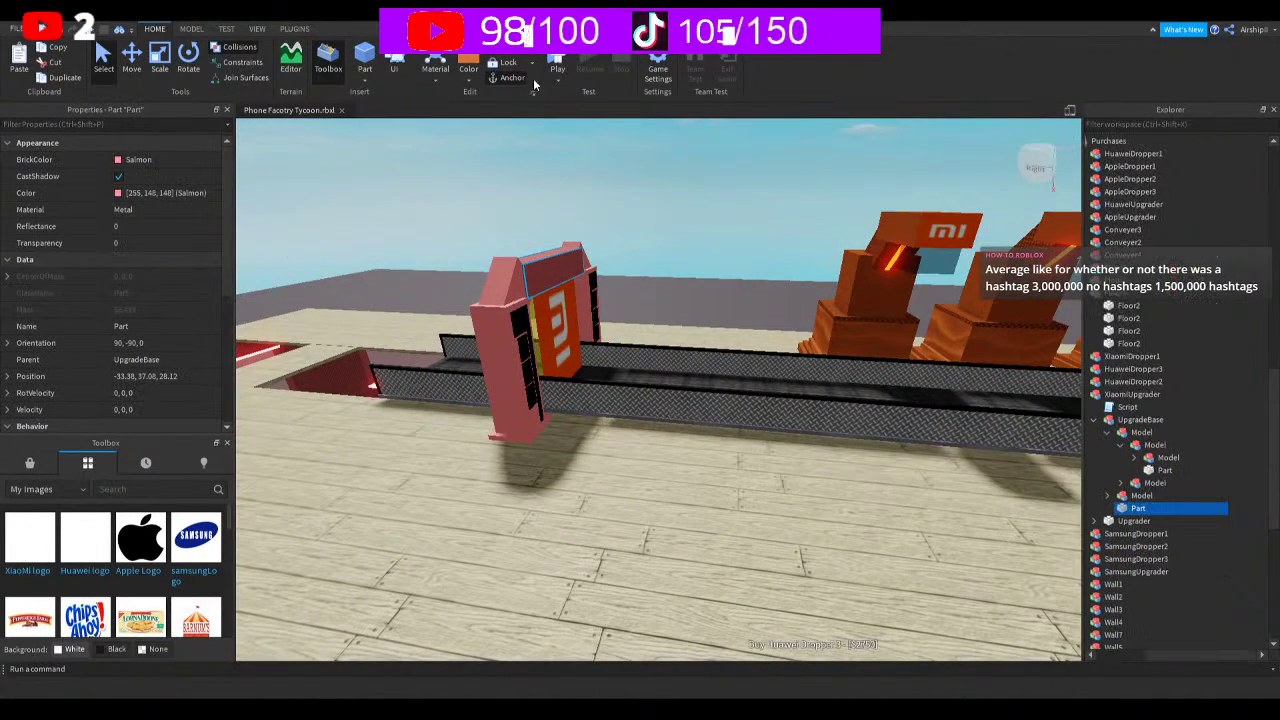
pyautogui.click(458, 56)
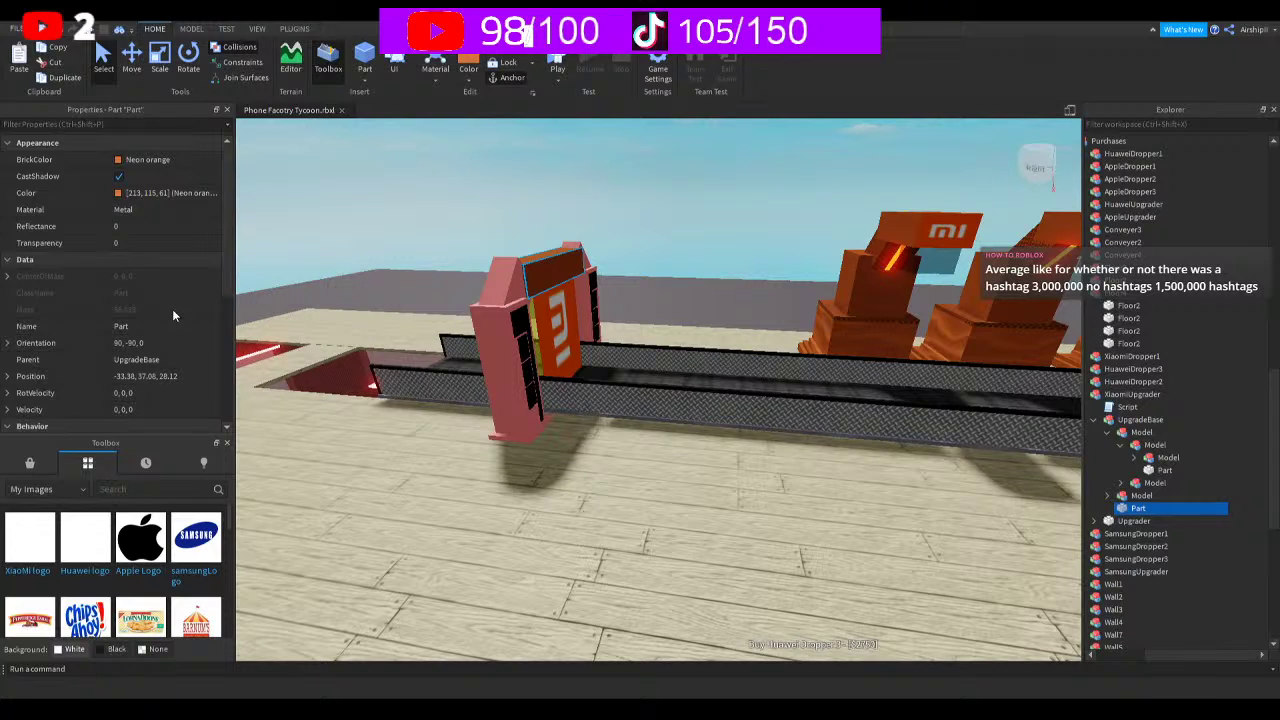
pyautogui.click(1168, 457)
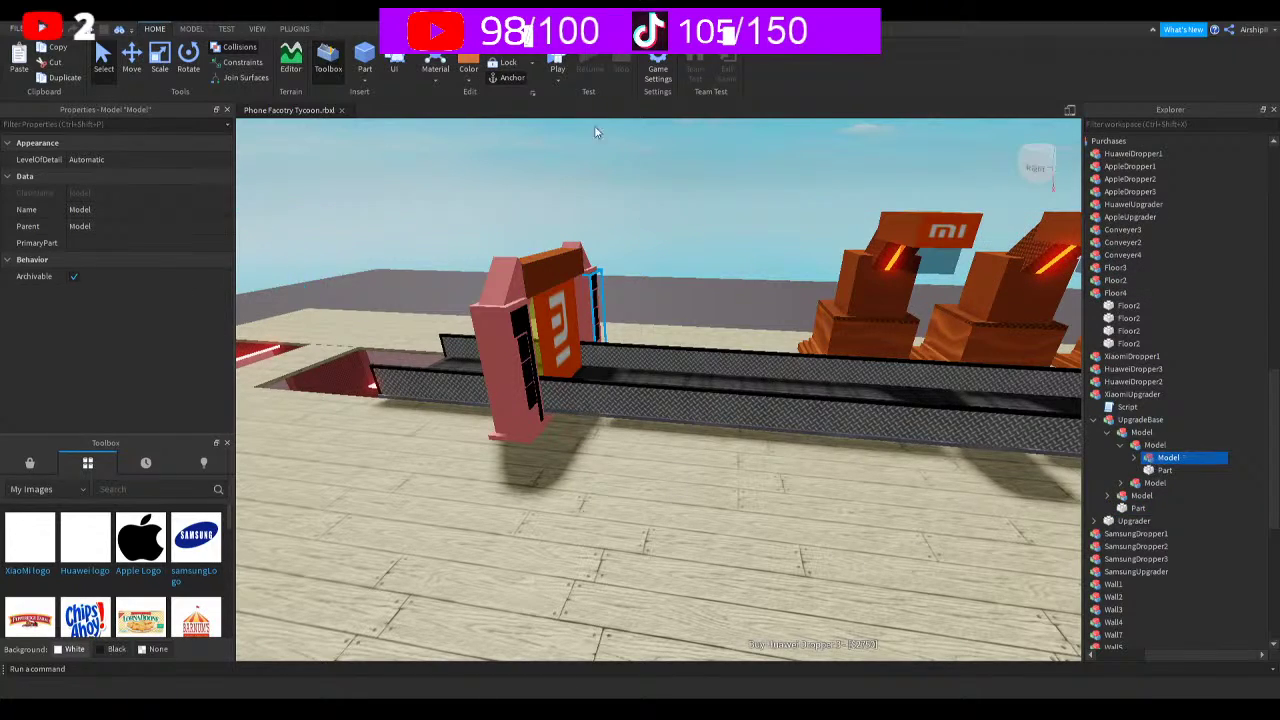
pyautogui.scroll(6, 763, 270)
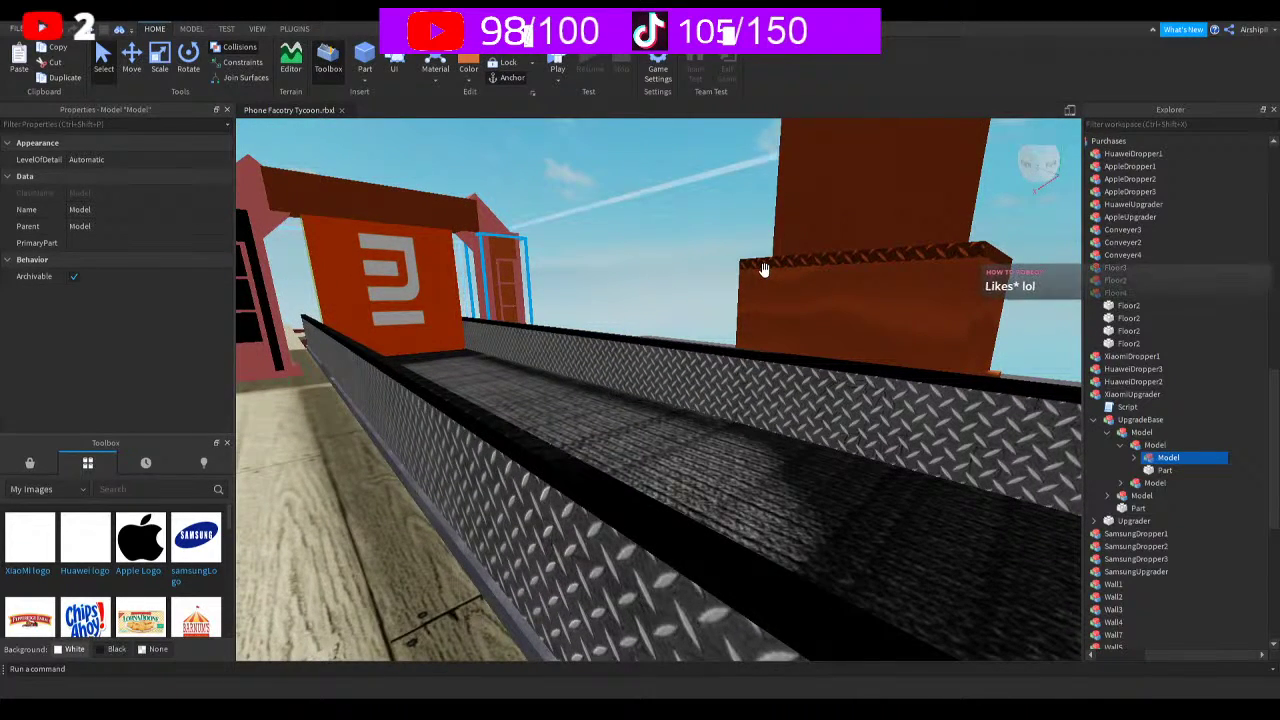
pyautogui.hscroll(-3, 1157, 449)
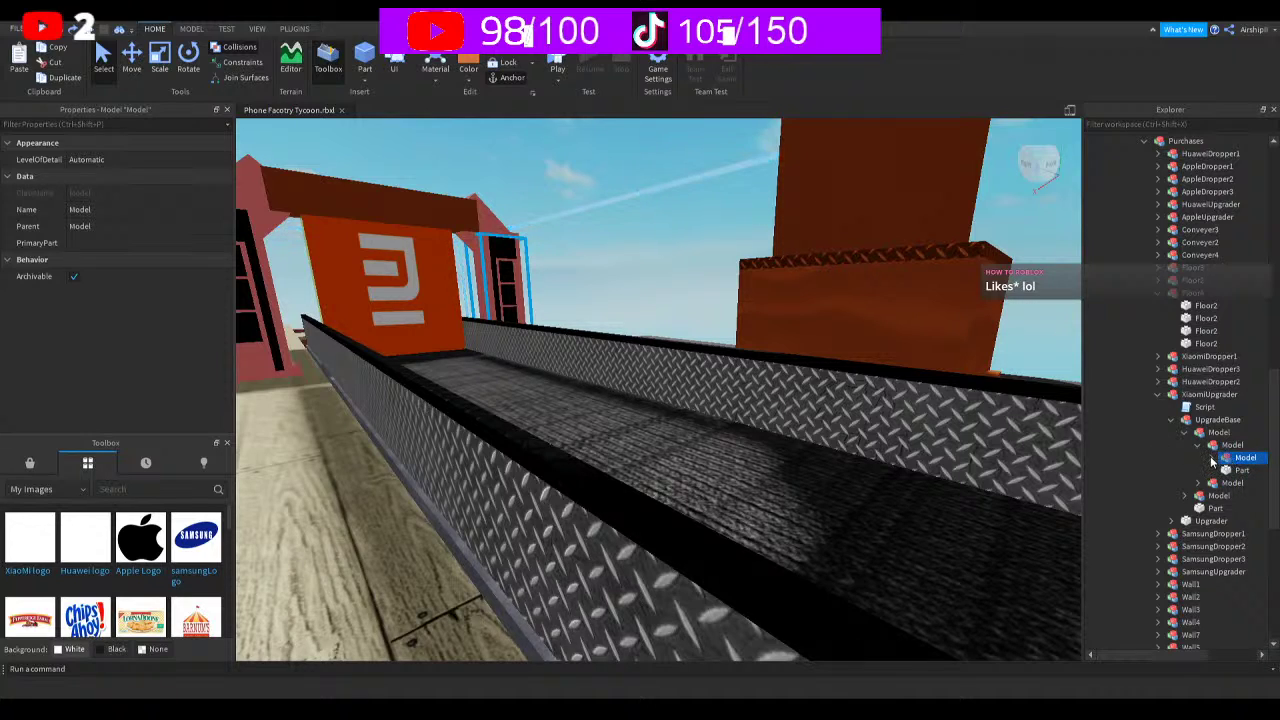
pyautogui.click(1213, 458)
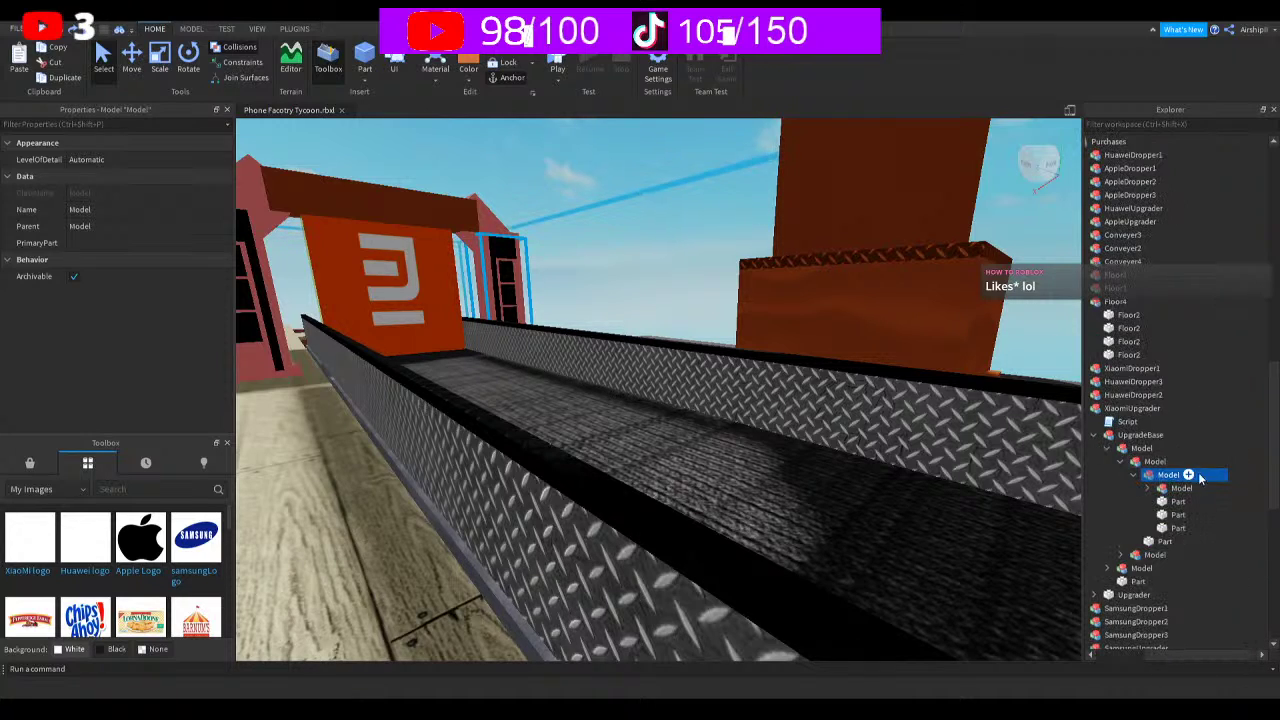
pyautogui.click(1134, 475)
pyautogui.click(1121, 448)
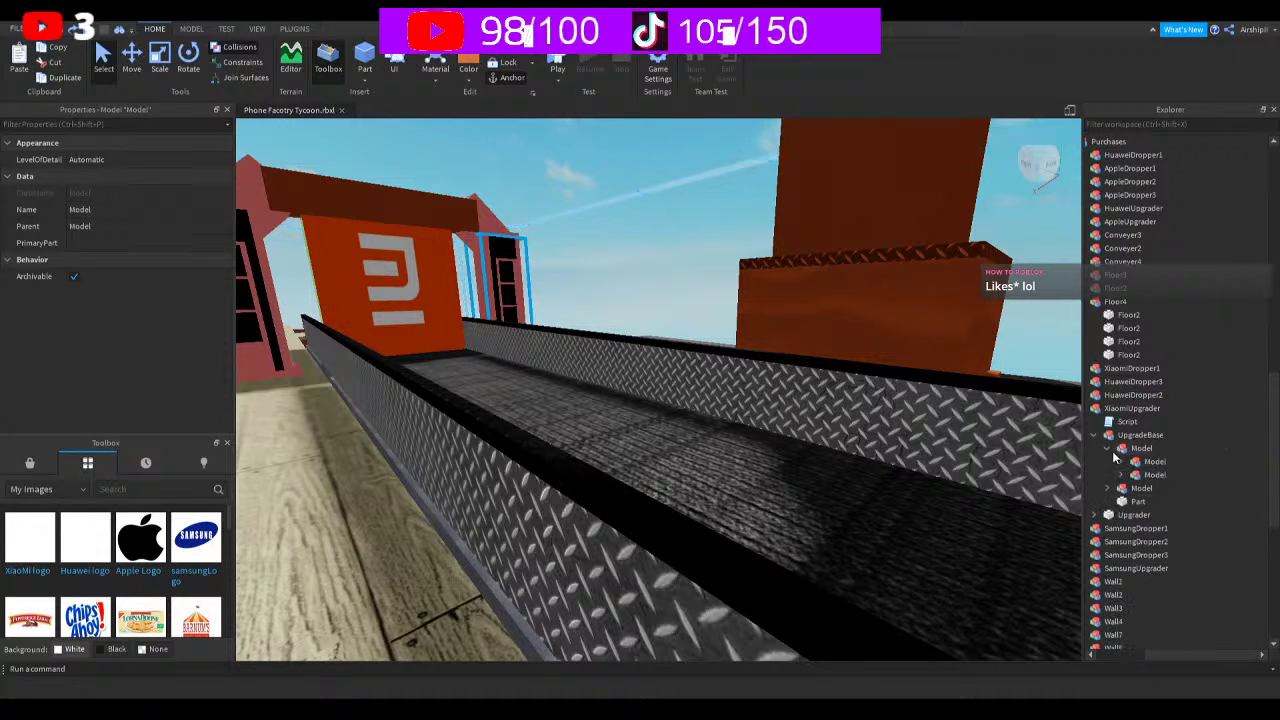
# Colour the base, slanted brace and column of the first XiaomiUpgrader pillar Neon orange, leaving its black panel parts as they are
pyautogui.click(1121, 461)
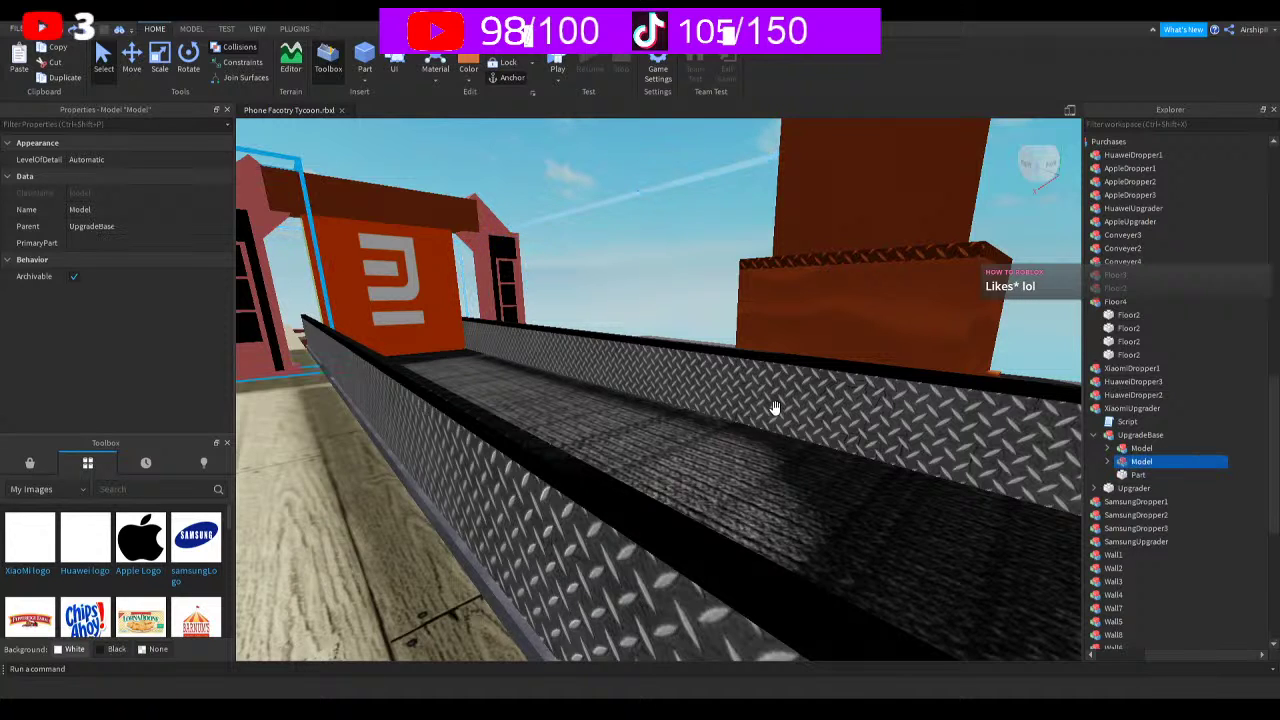
pyautogui.press('f')
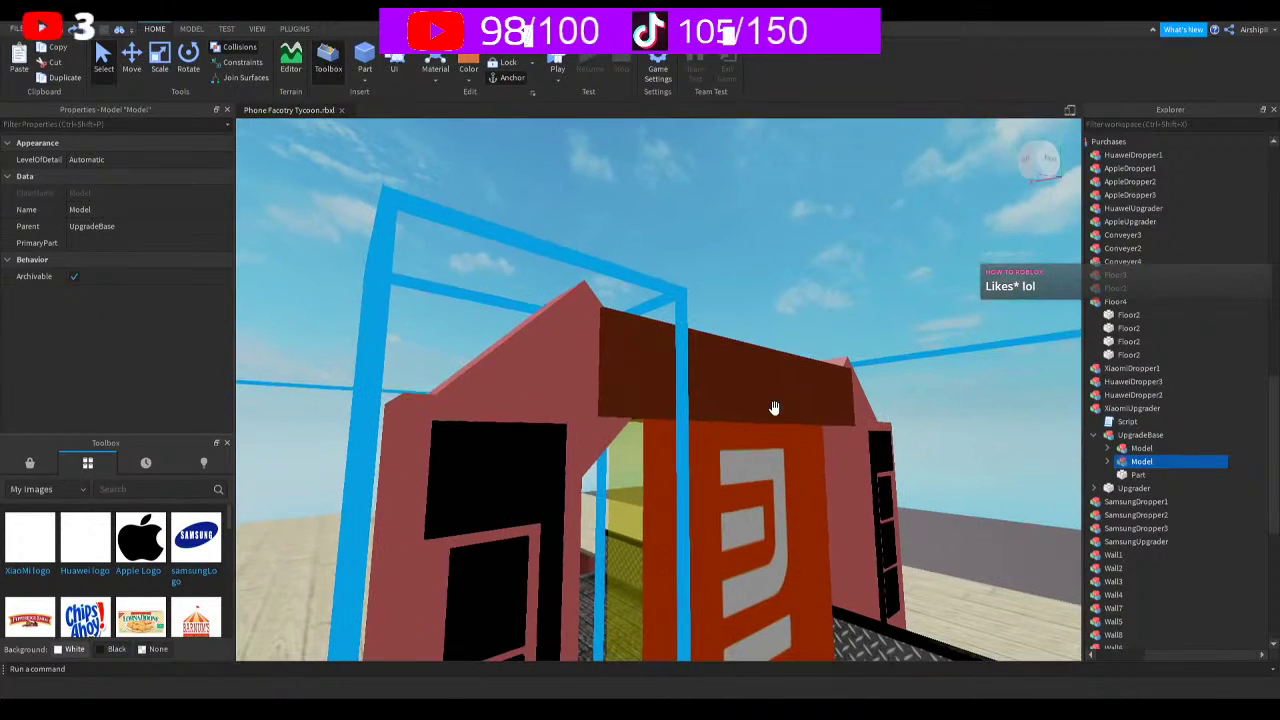
pyautogui.click(1108, 461)
pyautogui.scroll(-5, 944, 411)
pyautogui.scroll(4, 944, 411)
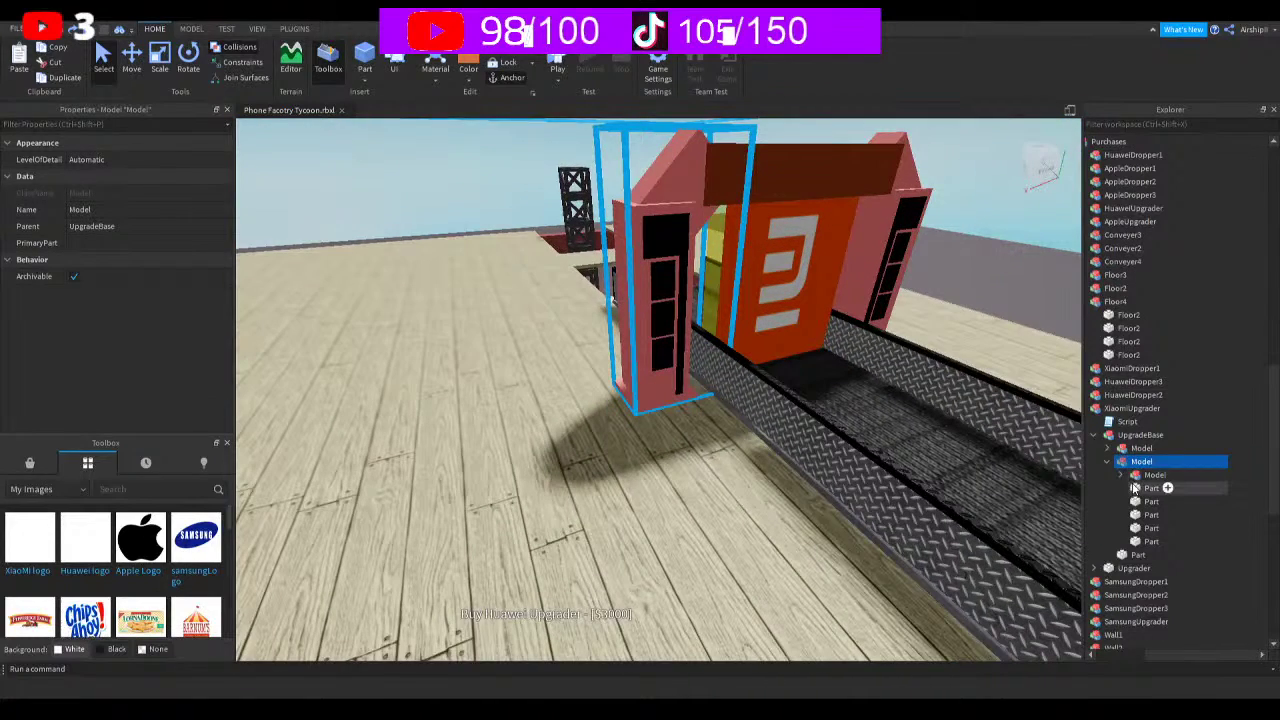
pyautogui.click(1150, 488)
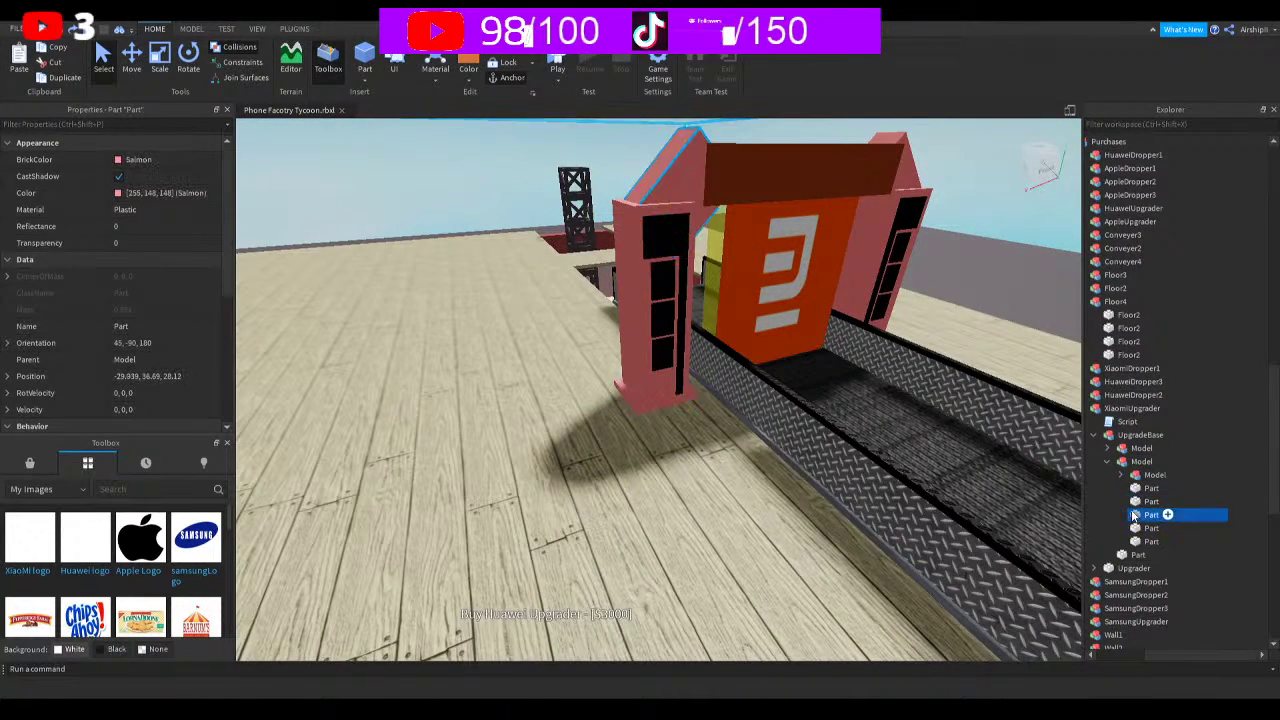
pyautogui.click(1150, 501)
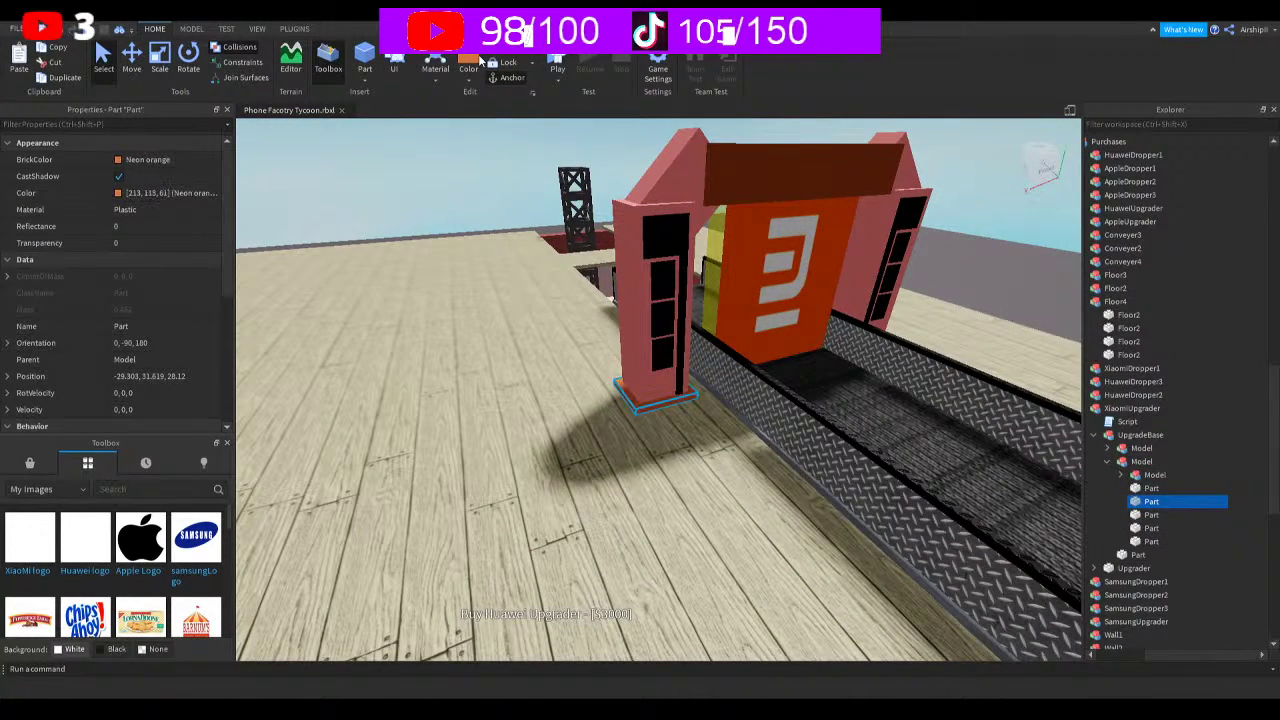
pyautogui.click(1148, 514)
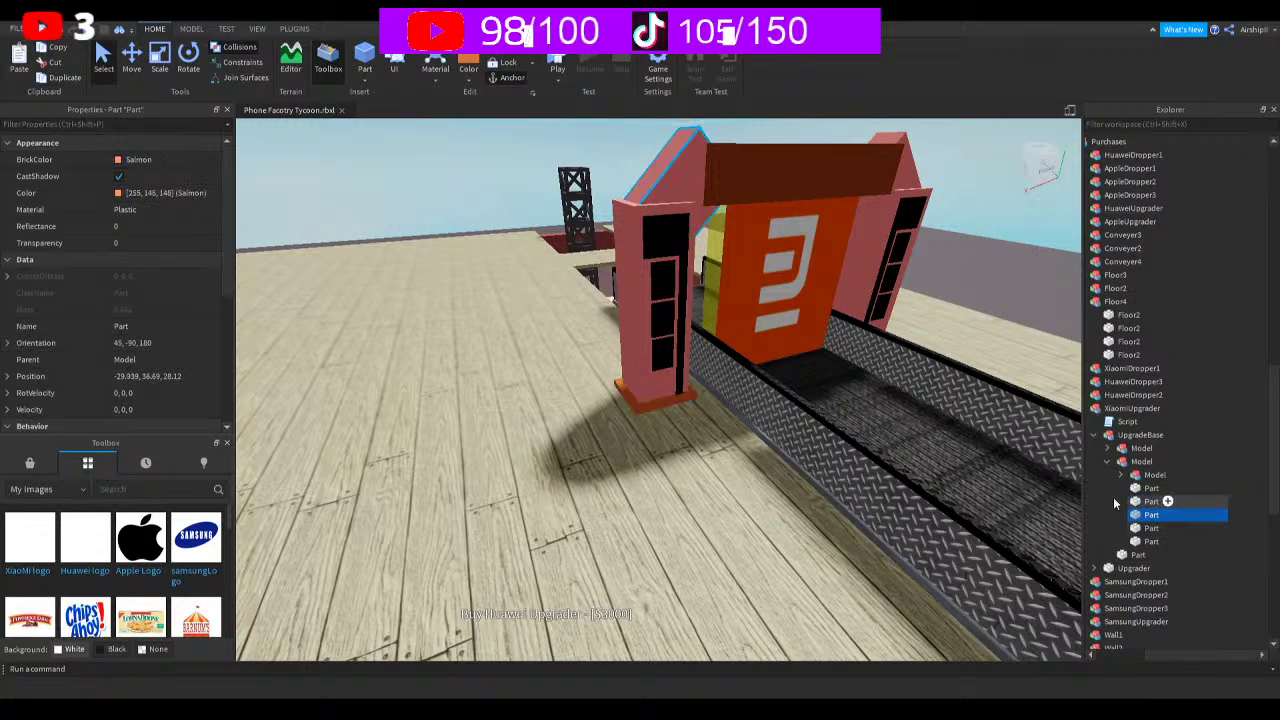
pyautogui.click(1150, 528)
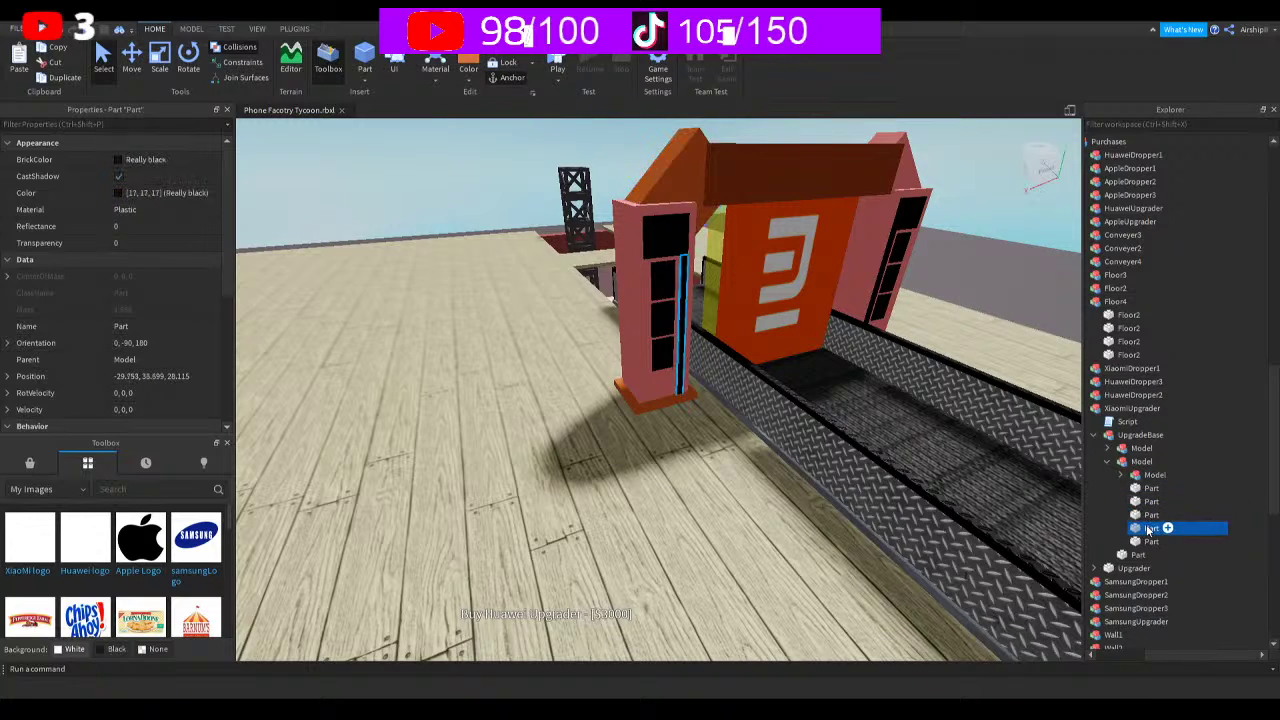
pyautogui.click(1148, 541)
pyautogui.click(467, 63)
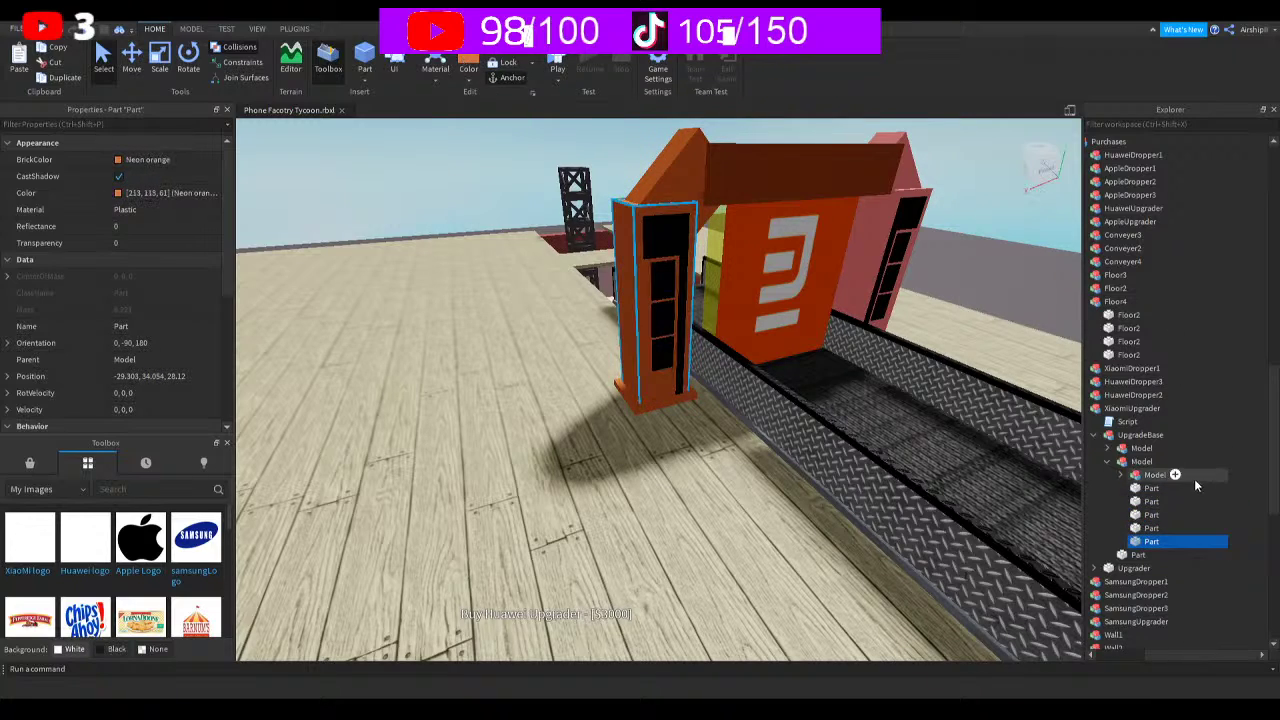
# Colour the column and base of the XiaomiUpgrader's opposite pillar Neon orange
pyautogui.click(1121, 474)
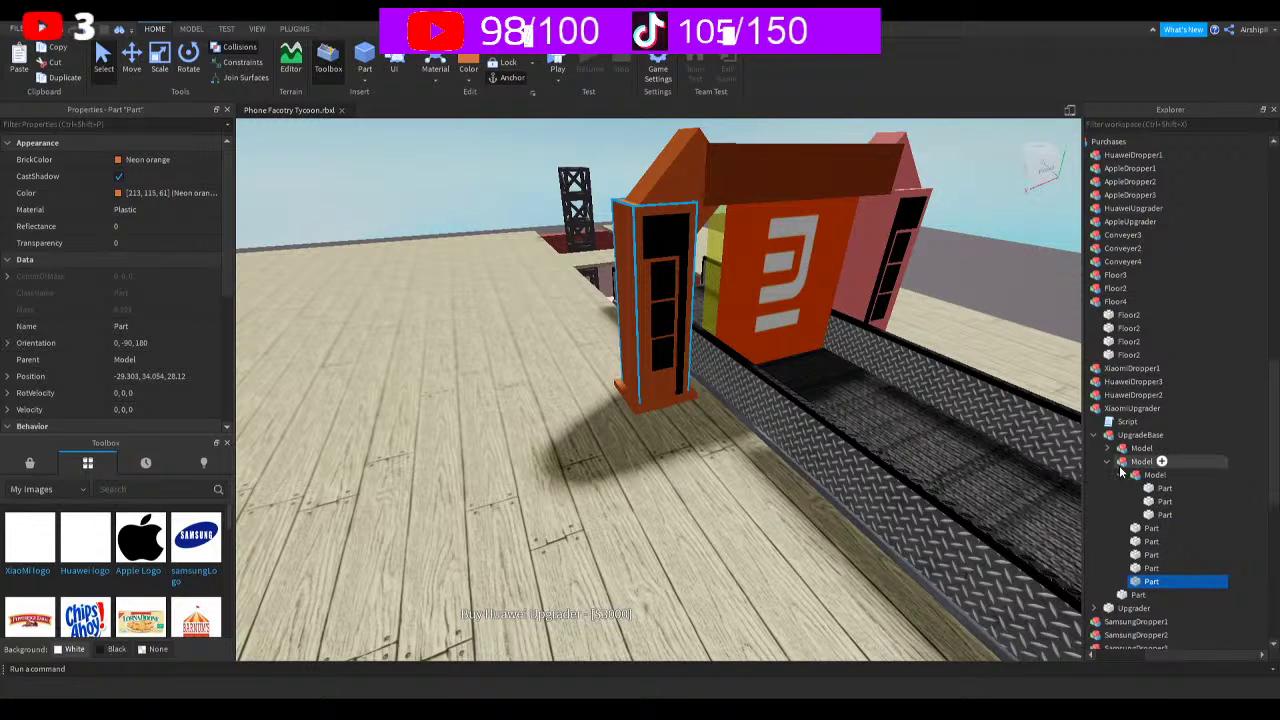
pyautogui.click(1108, 460)
pyautogui.click(1108, 447)
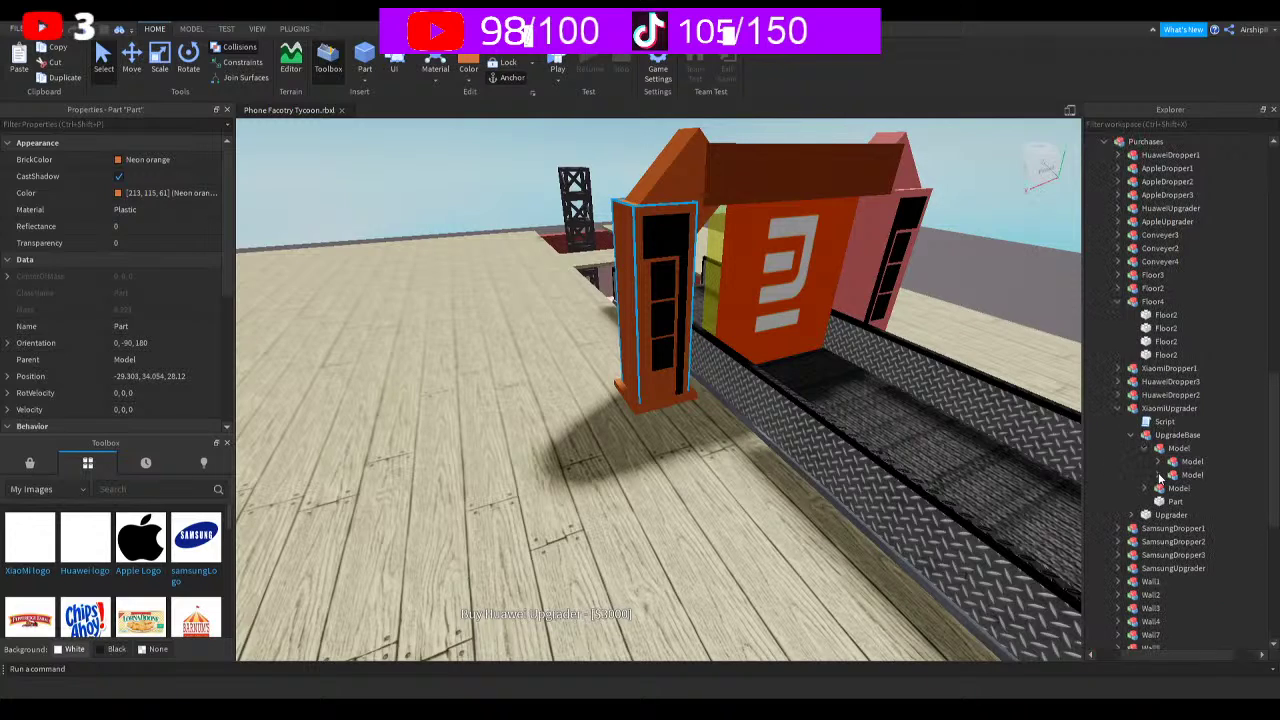
pyautogui.click(1158, 463)
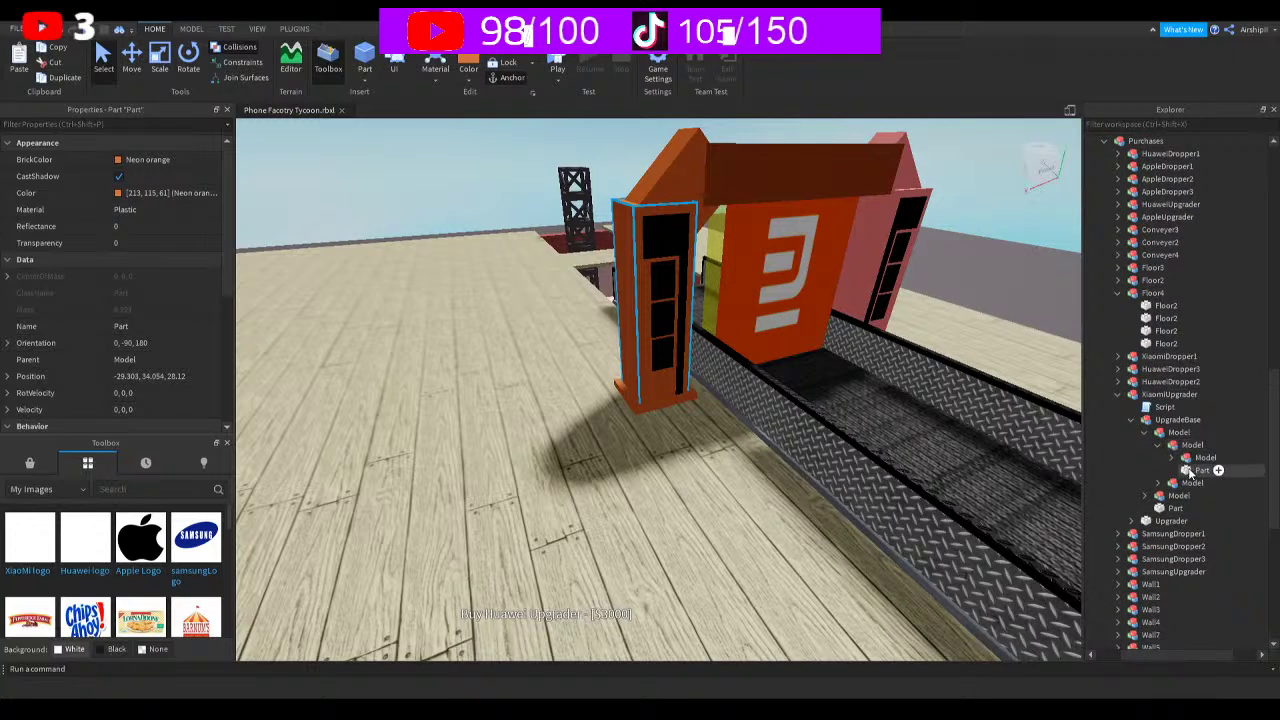
pyautogui.click(1192, 471)
pyautogui.click(467, 63)
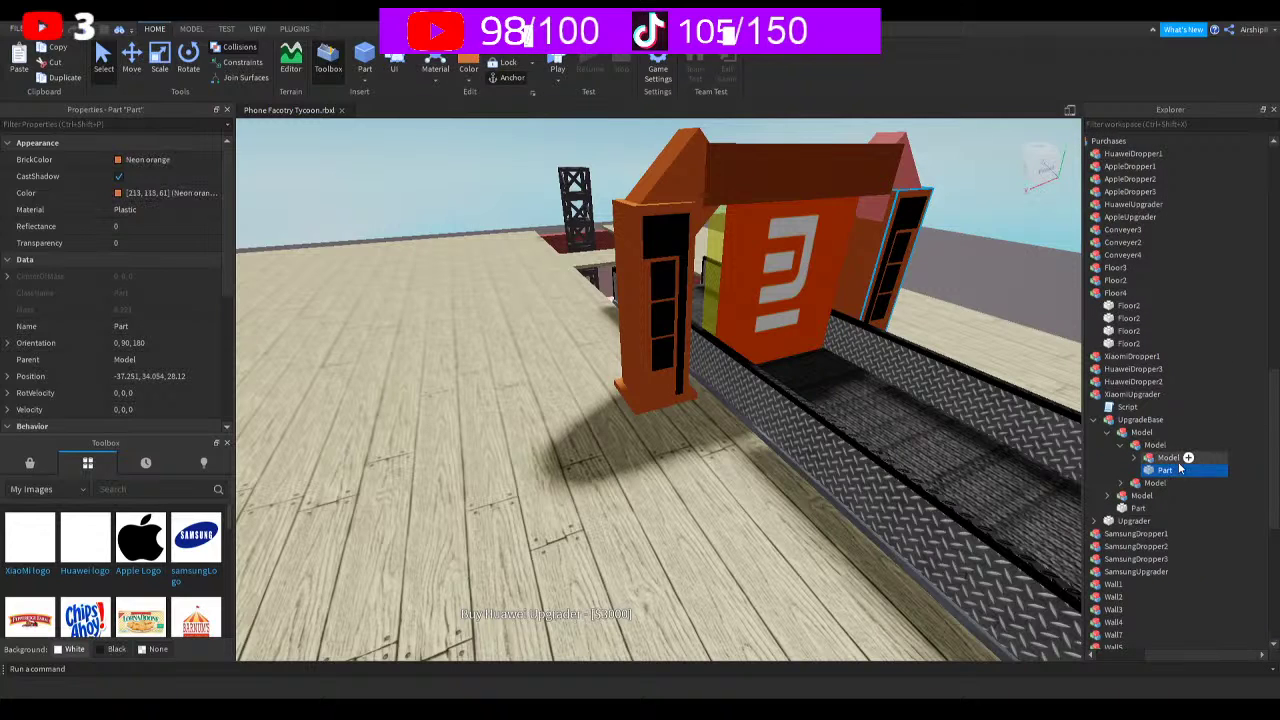
pyautogui.press('f')
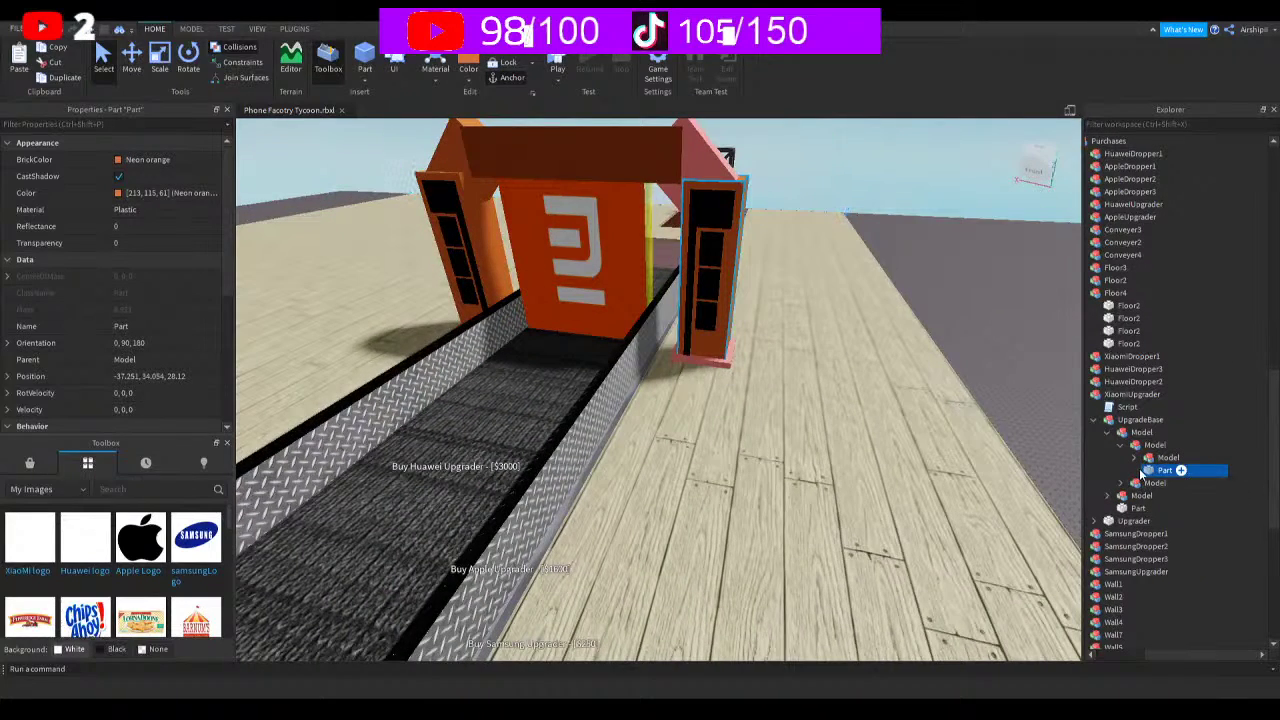
pyautogui.click(1137, 459)
pyautogui.moveTo(1178, 515); pyautogui.dragTo(1133, 481)
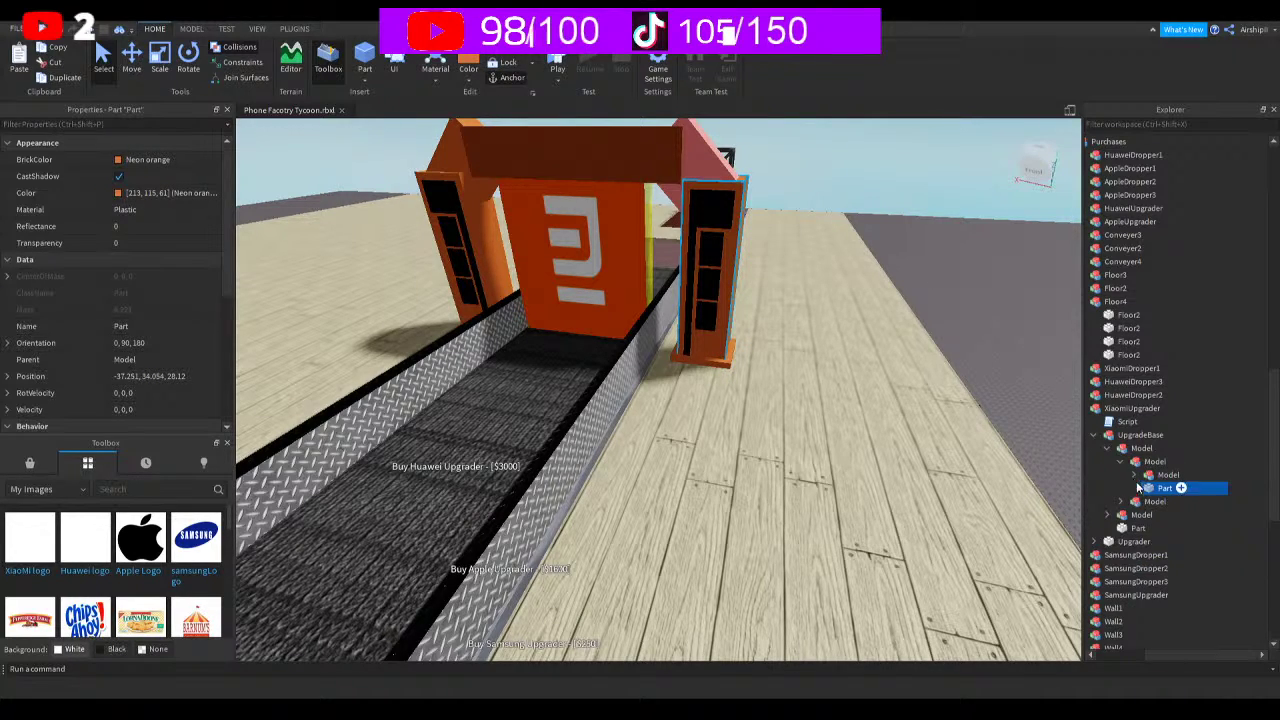
# Colour the slanted brace above the opposite pillar Neon orange, and collapse the XiaomiUpgrader model tree
pyautogui.click(1138, 527)
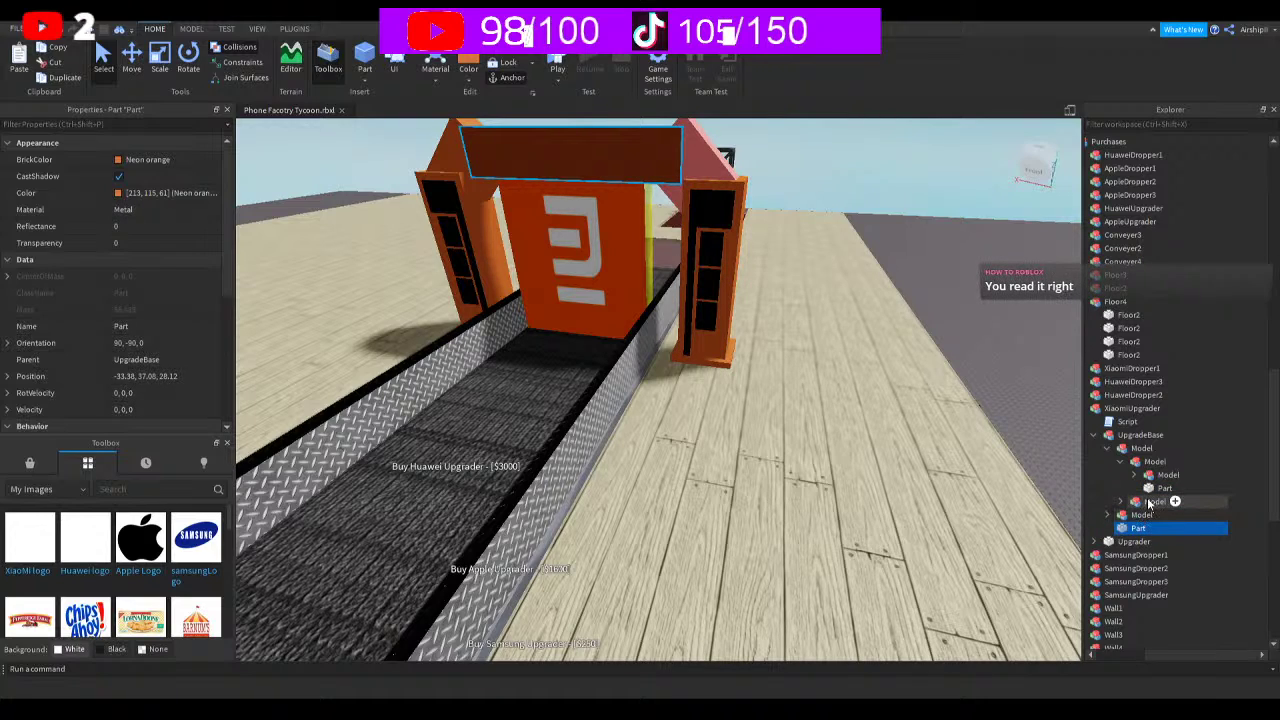
pyautogui.click(1150, 502)
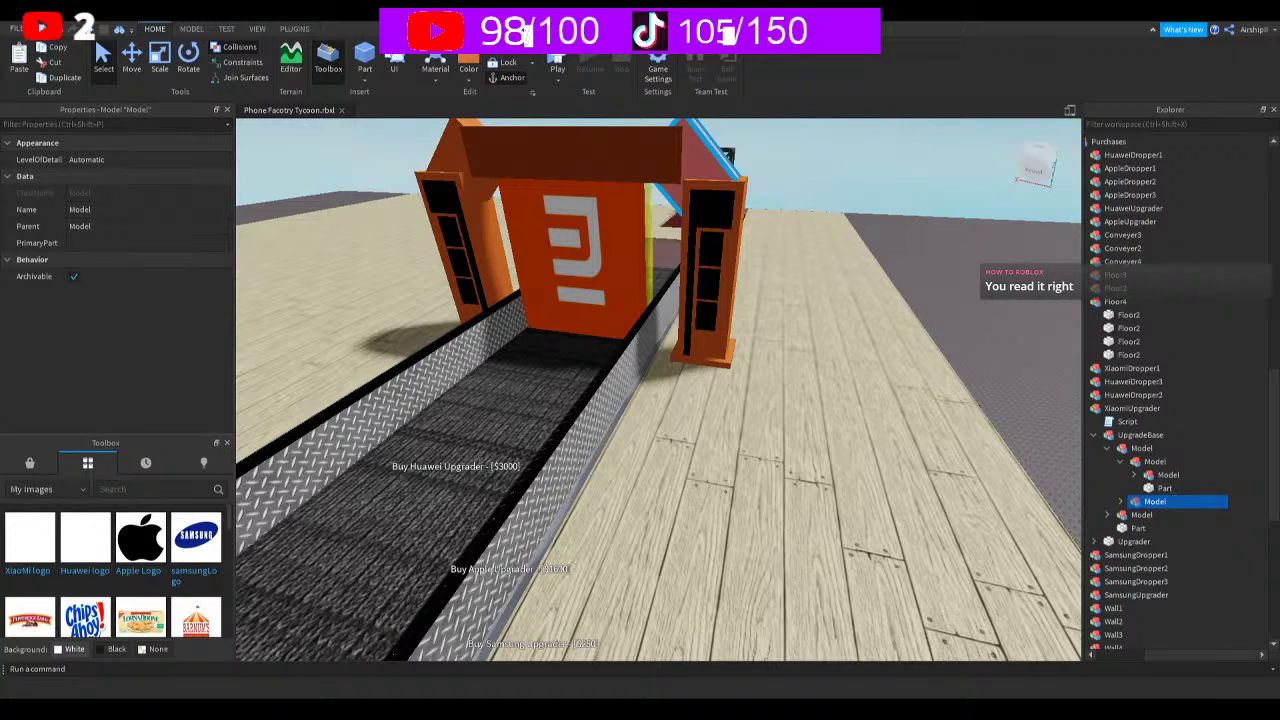
pyautogui.click(1121, 501)
pyautogui.click(1165, 514)
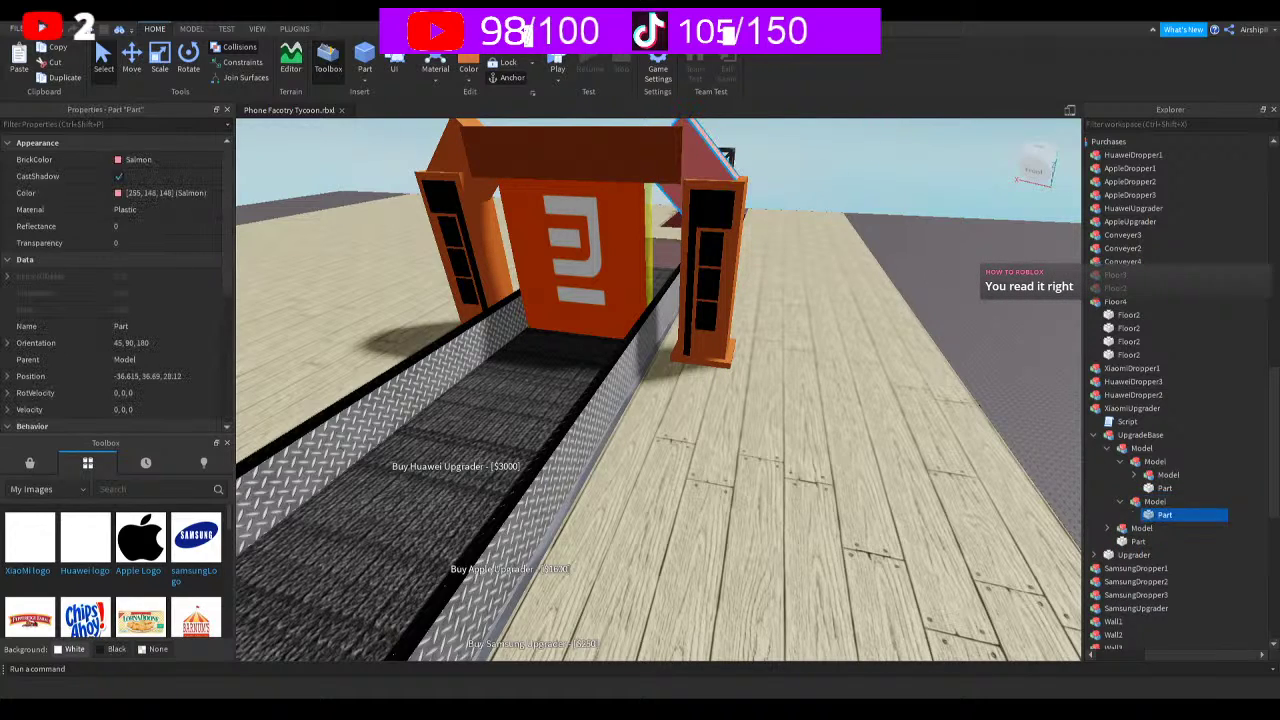
pyautogui.click(1095, 435)
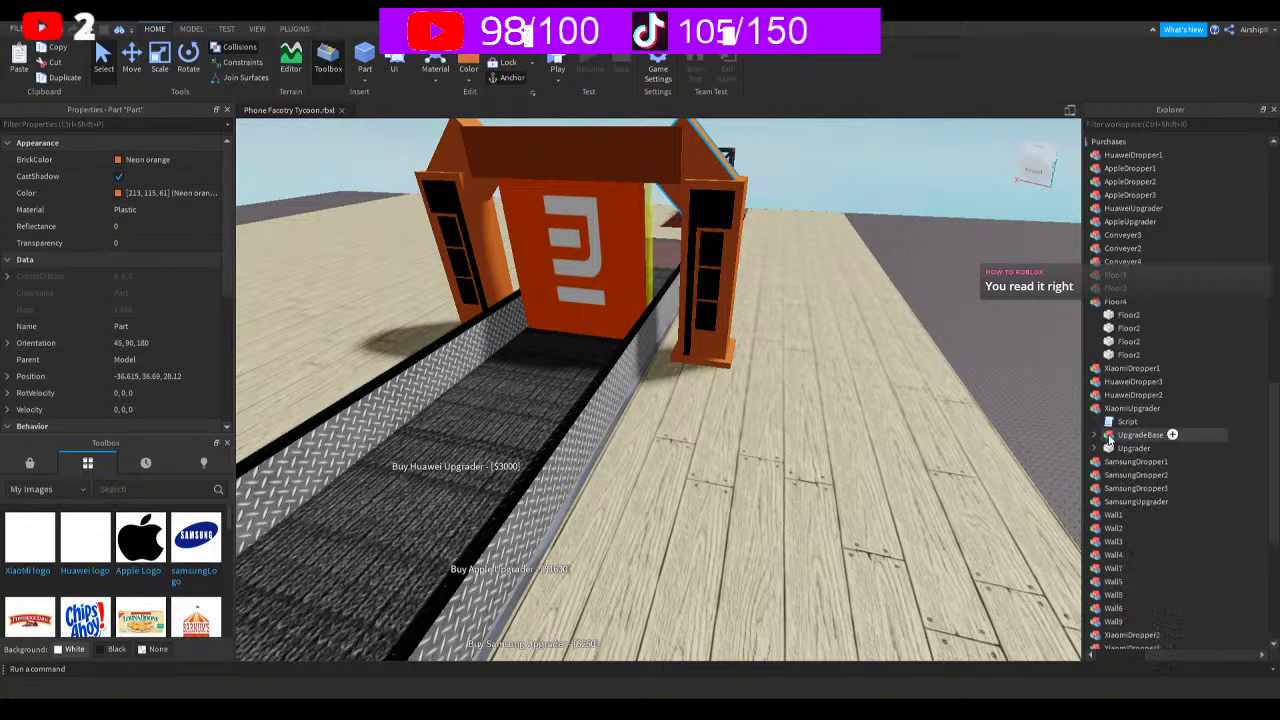
pyautogui.moveTo(1195, 655); pyautogui.dragTo(1110, 433)
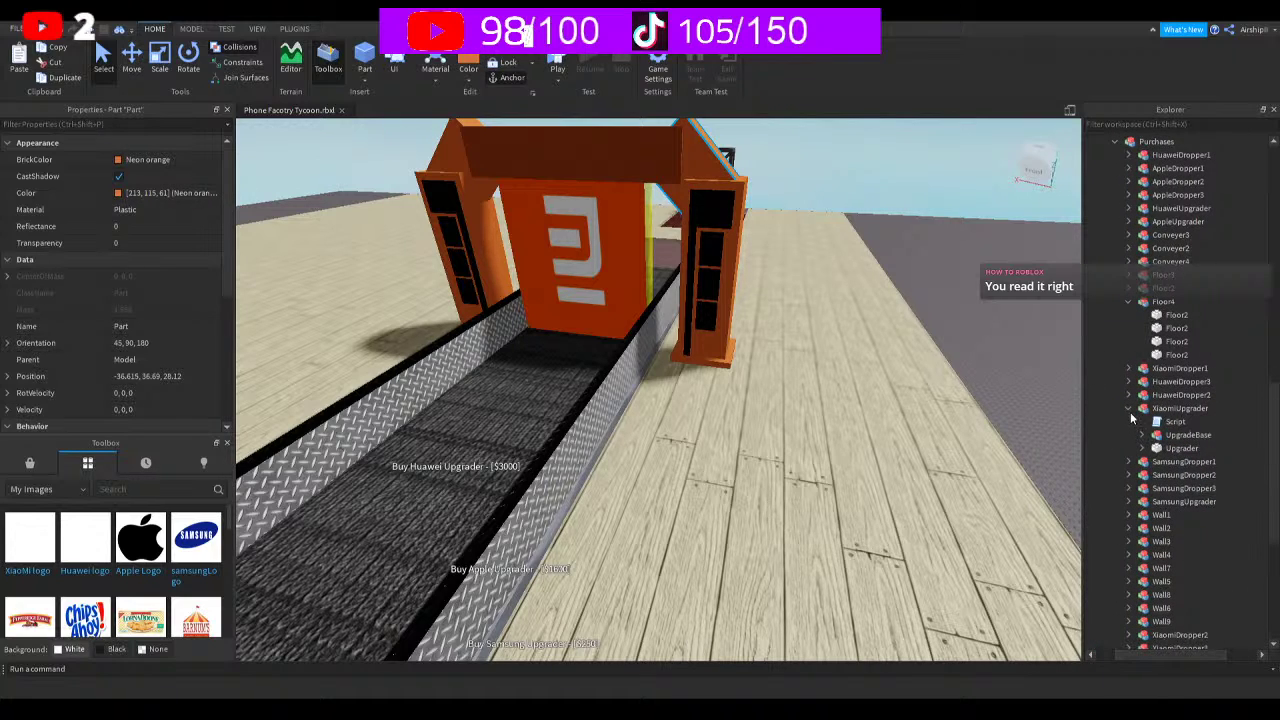
pyautogui.click(1128, 409)
pyautogui.moveTo(947, 383); pyautogui.dragTo(874, 357, button='right')
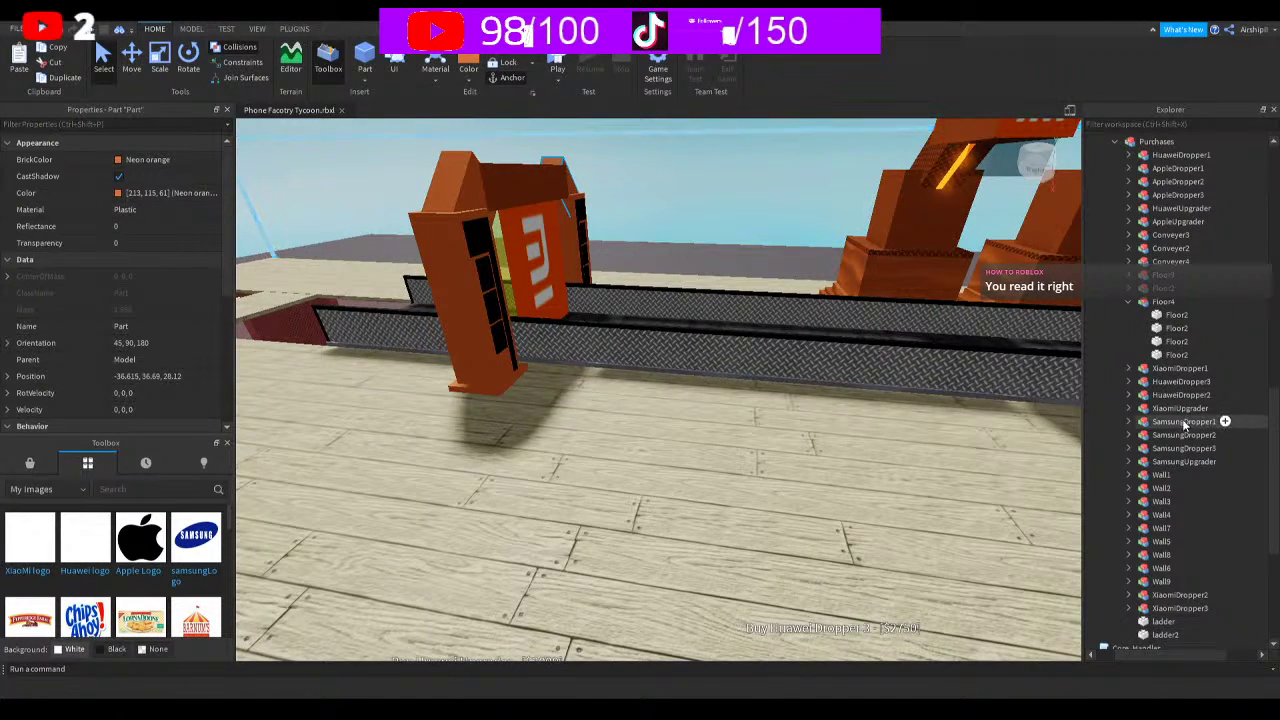
# Check how the XiaomiUpgrader's script references its upgrade value, then close the script
pyautogui.click(1127, 408)
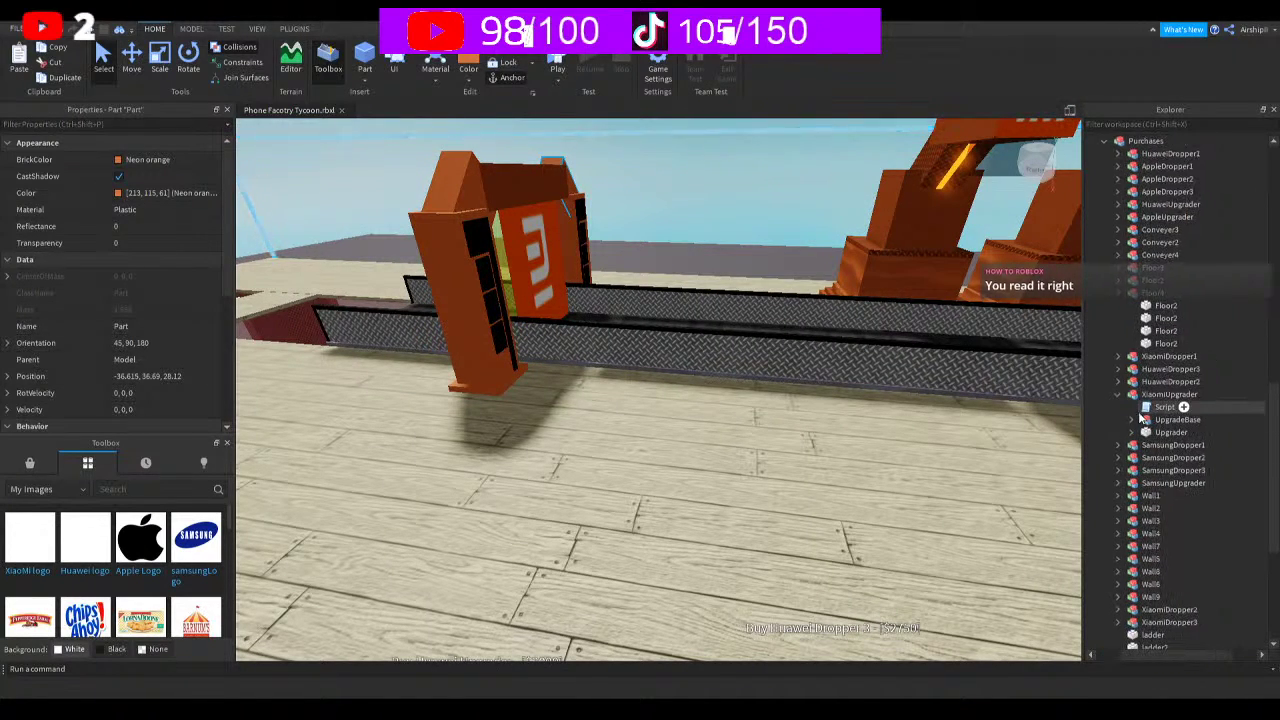
pyautogui.doubleClick(1163, 407)
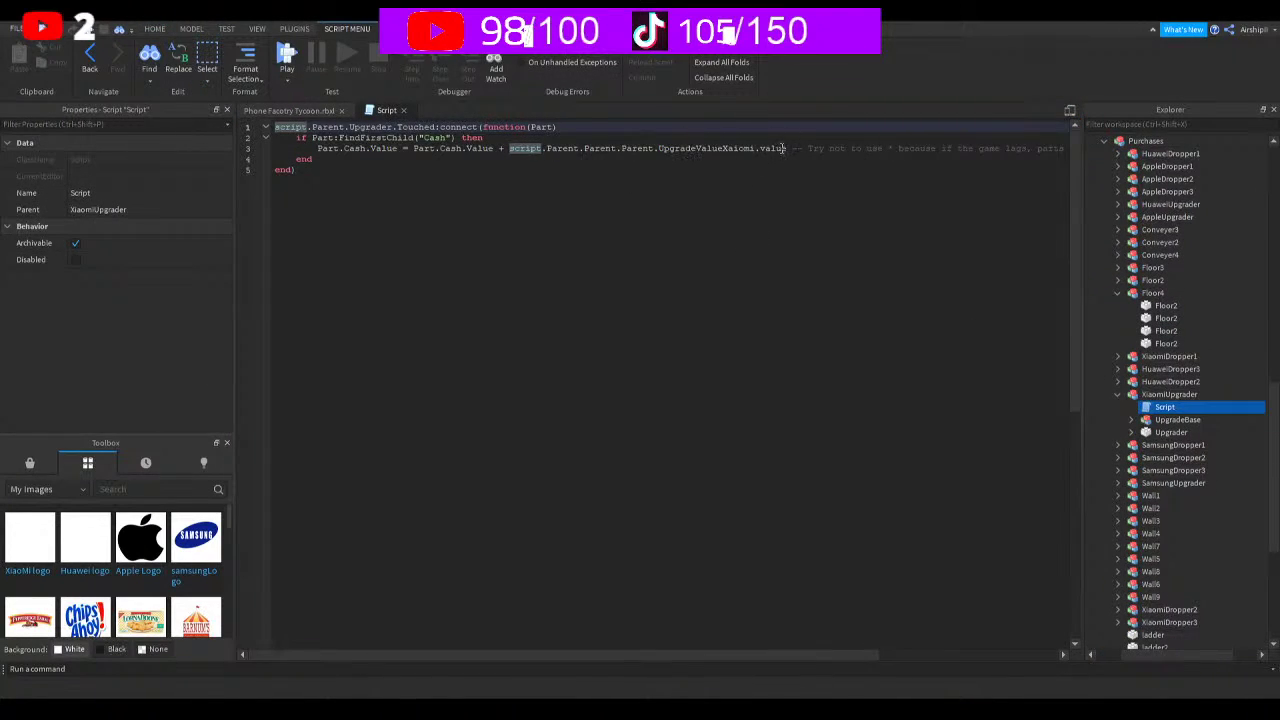
pyautogui.click(404, 110)
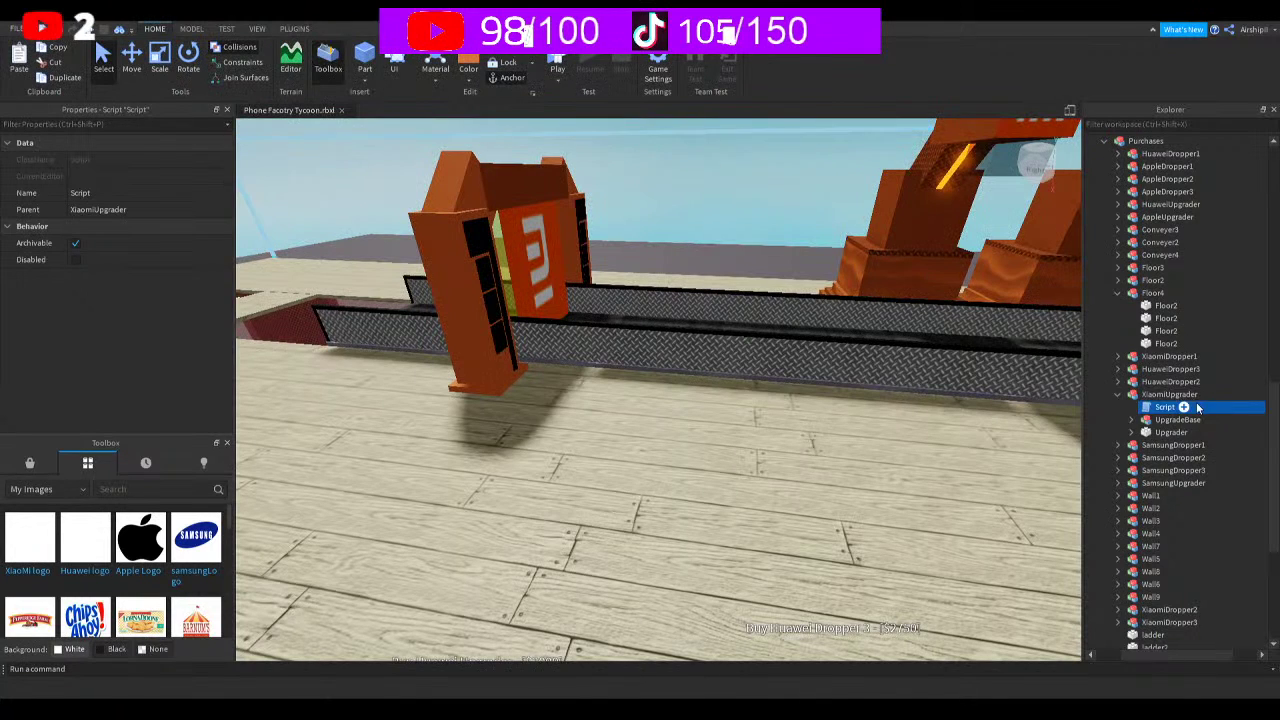
pyautogui.click(1118, 394)
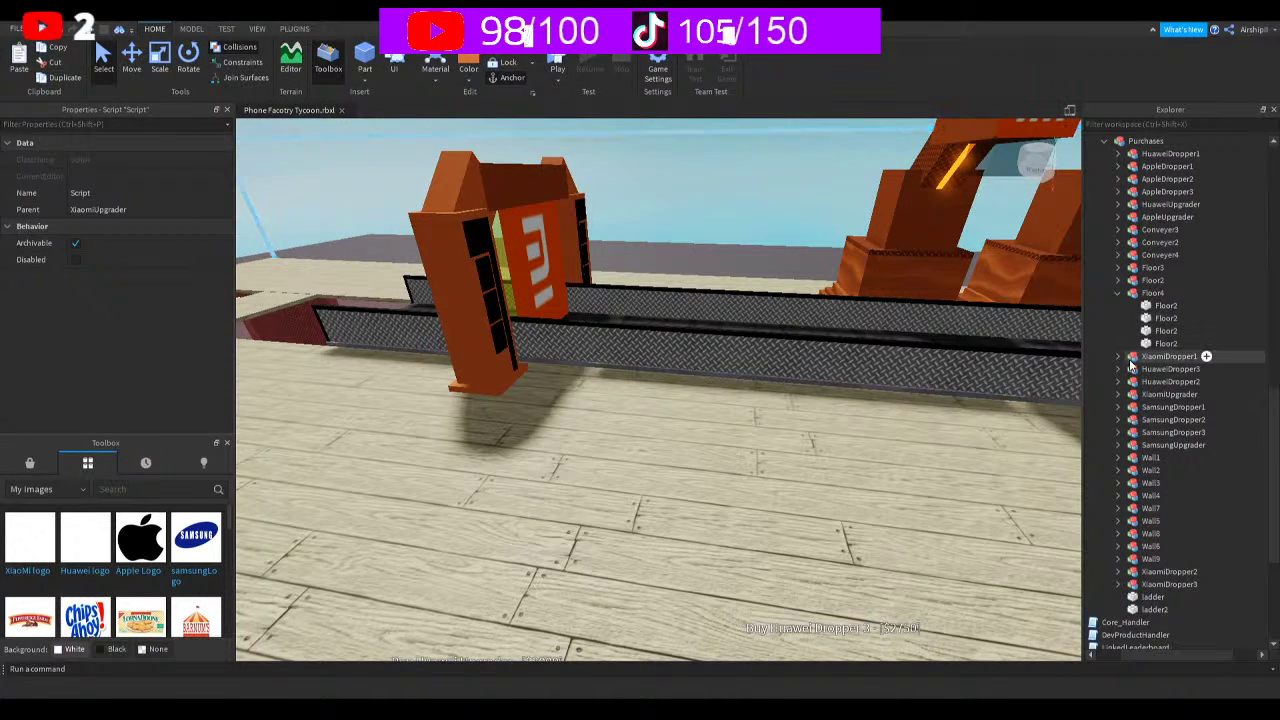
# In the AppleUpgrader's script, append .value to the UpgradeValueApple reference on the cash line, and close the script
pyautogui.click(1118, 217)
pyautogui.doubleClick(1160, 230)
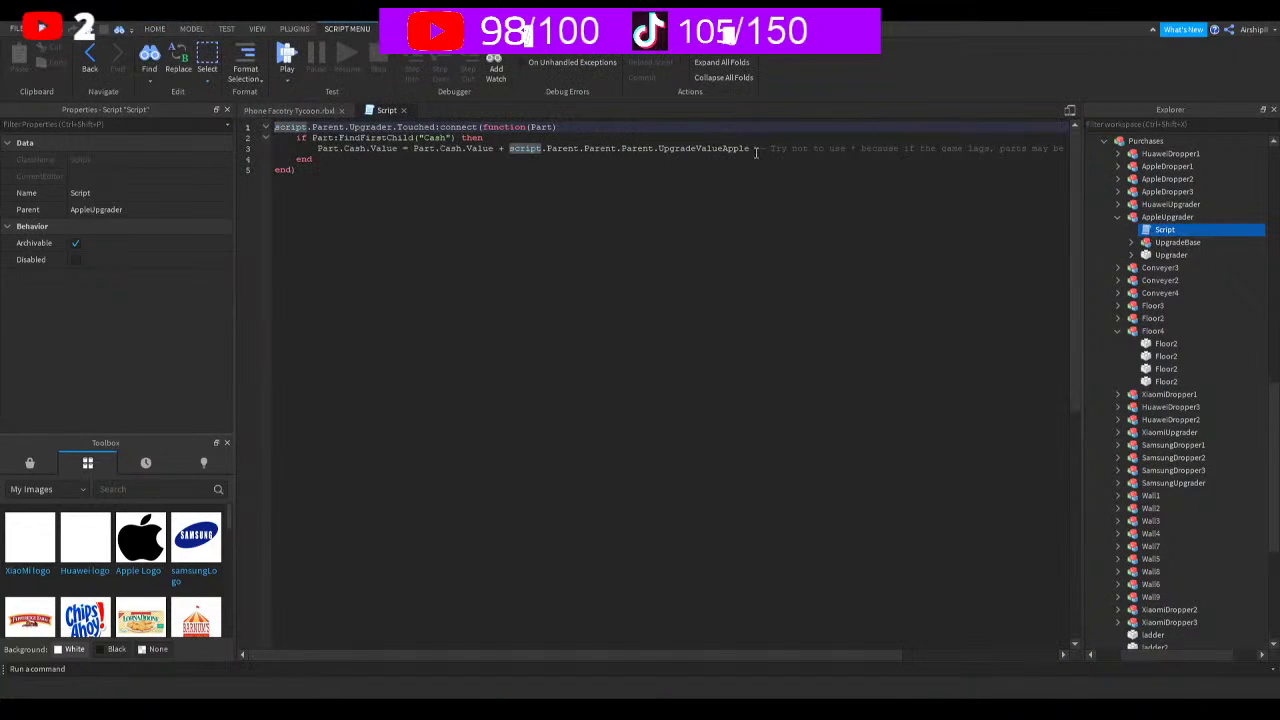
pyautogui.click(756, 148)
pyautogui.write('.va')
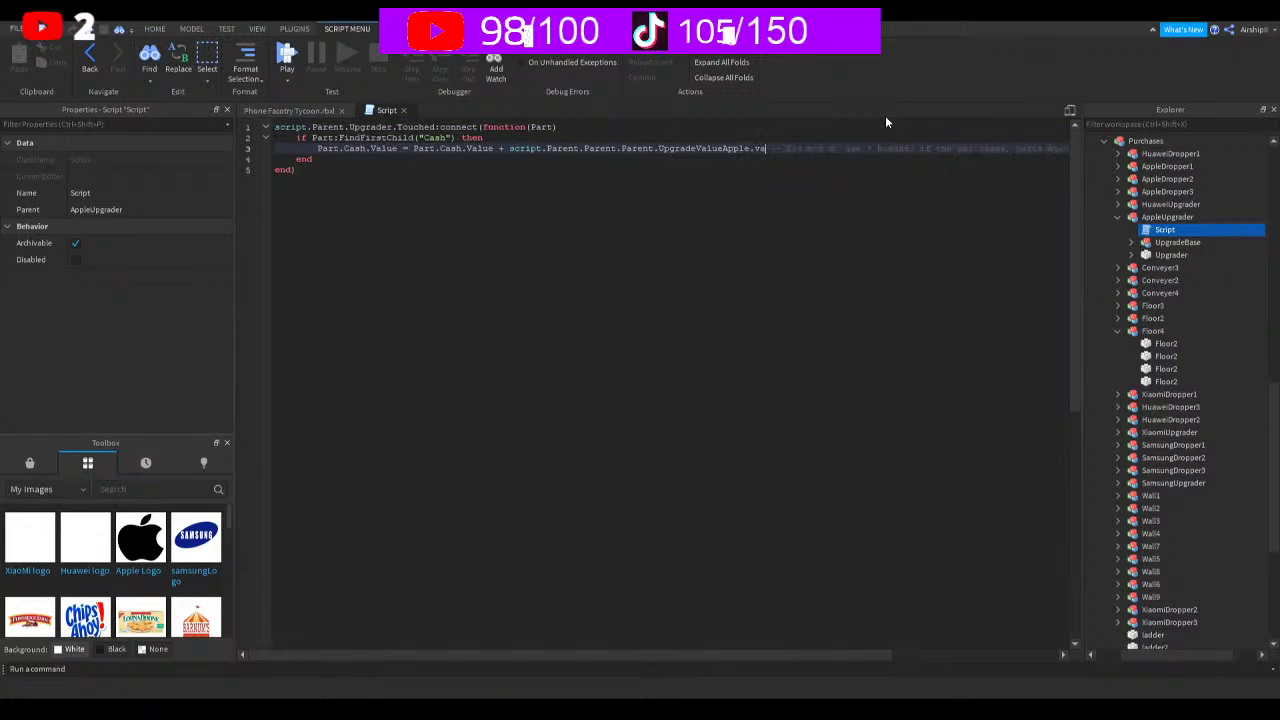
pyautogui.write('lue')
pyautogui.click(403, 111)
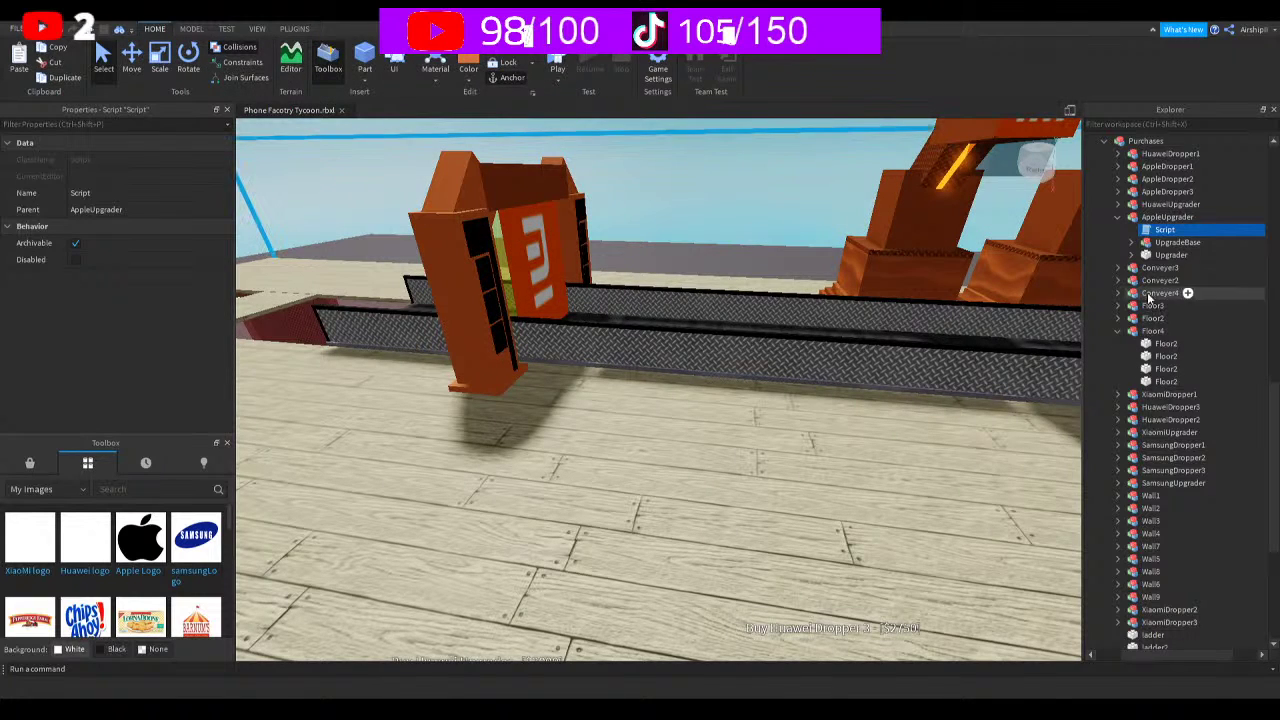
pyautogui.click(1118, 217)
# In the HuaweiUpgrader's script, change the upgrade reference on the cash line to UpgradeValueHuawei.Value, and close the script
pyautogui.click(1118, 204)
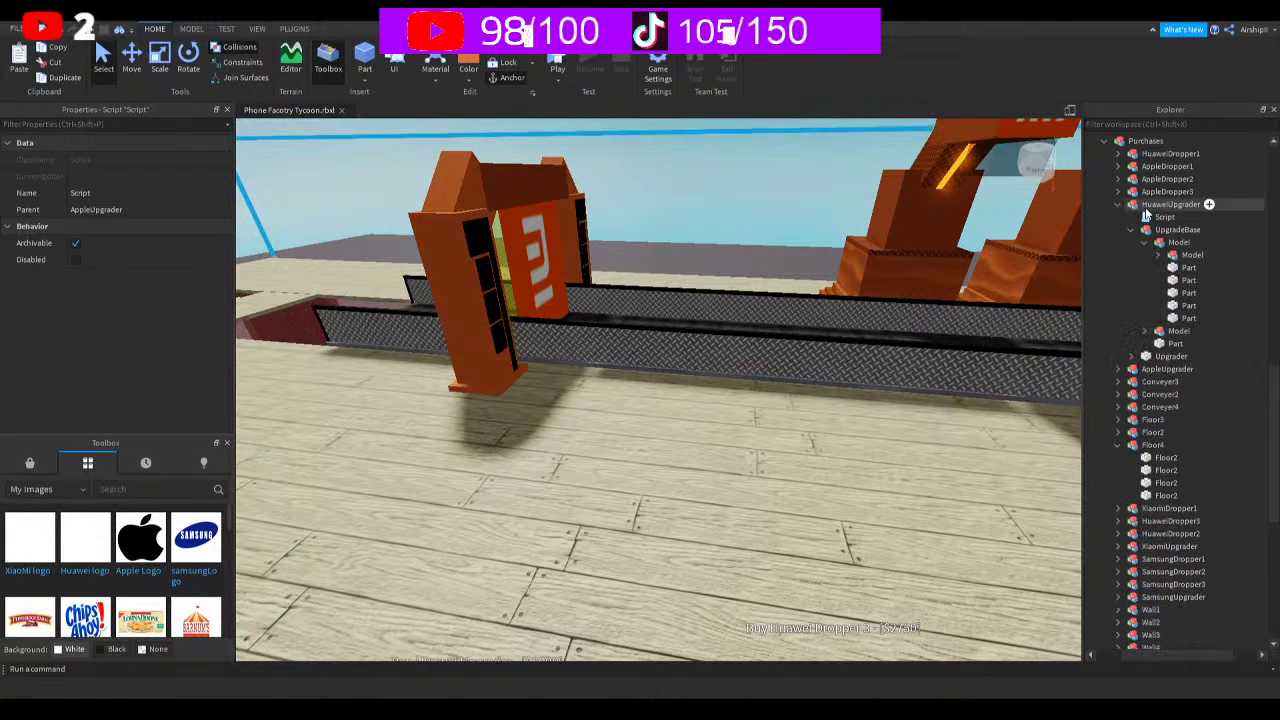
pyautogui.doubleClick(1165, 217)
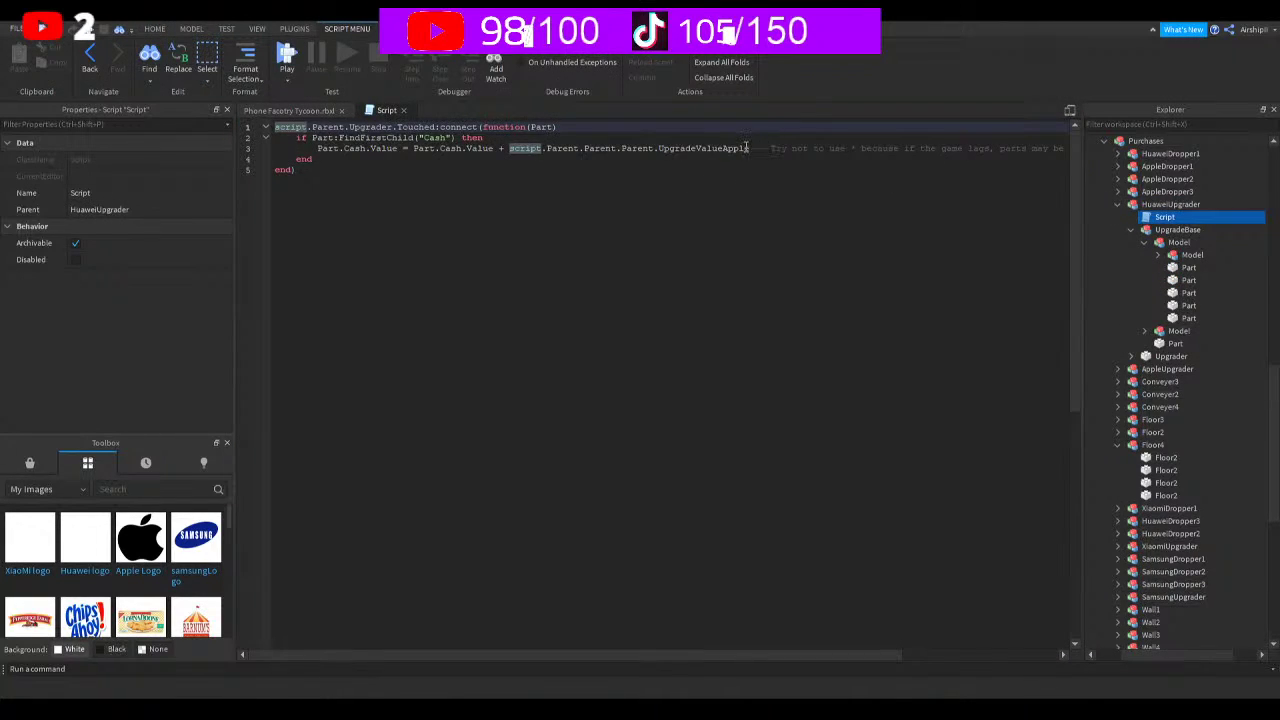
pyautogui.click(748, 147)
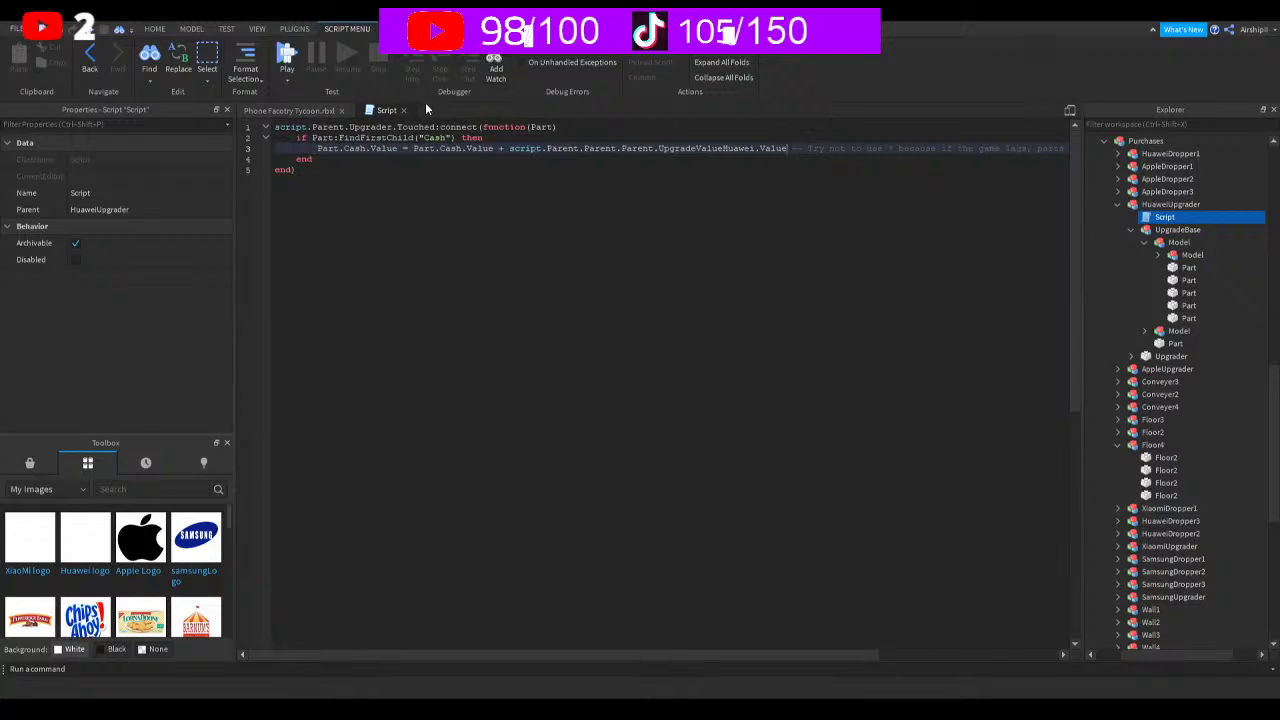
pyautogui.click(400, 111)
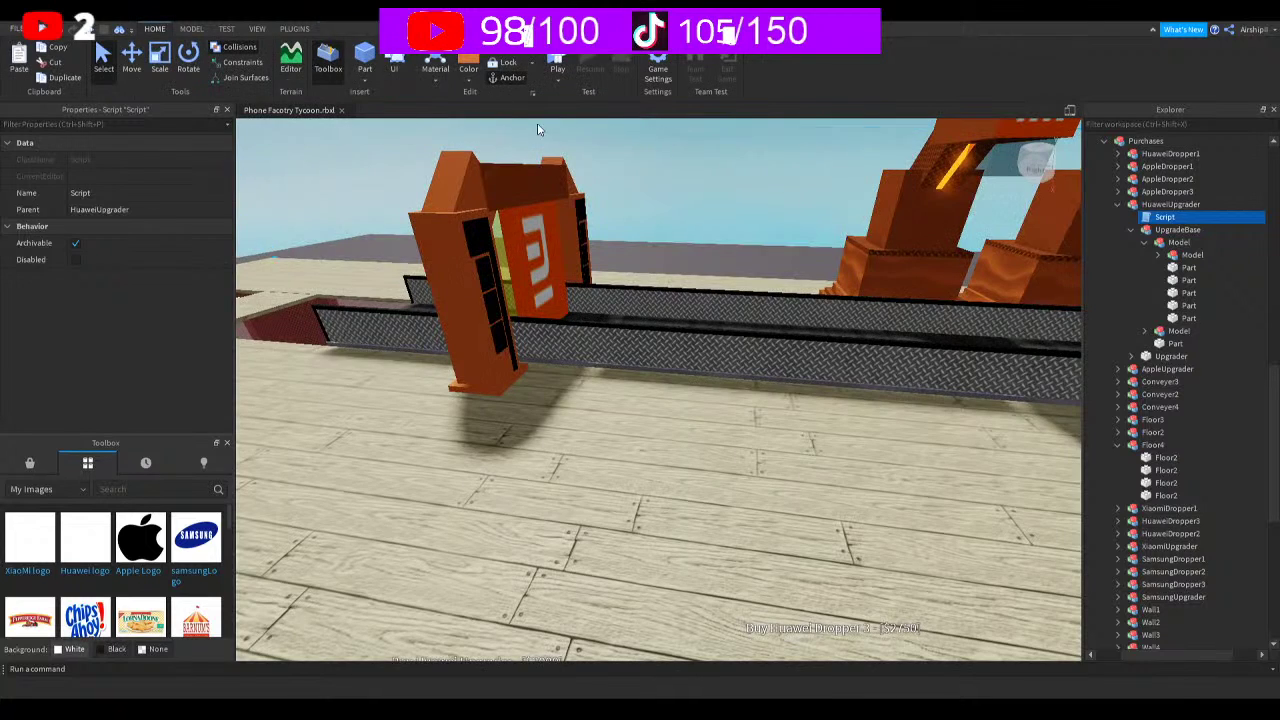
pyautogui.click(1118, 204)
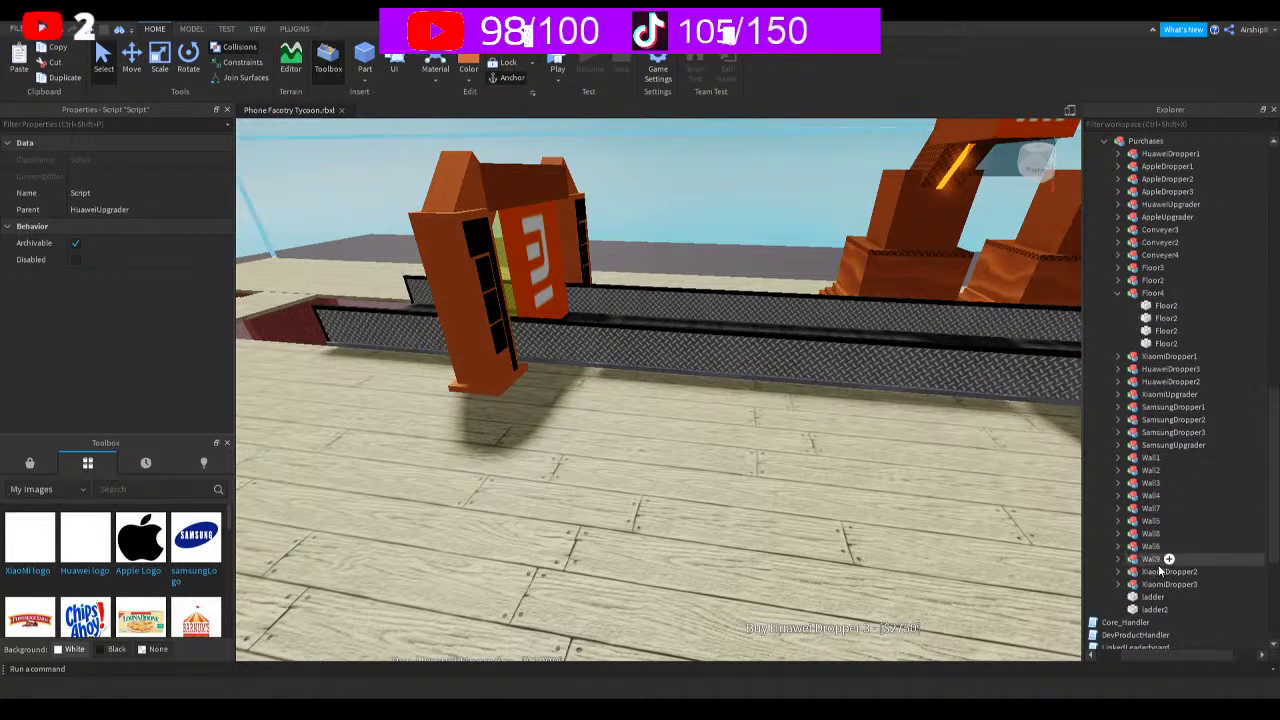
# In the XiaomiUpgrader's script, capitalise the property after UpgradeValueXaiomi to Value, and close the script
pyautogui.click(1118, 394)
pyautogui.doubleClick(1160, 408)
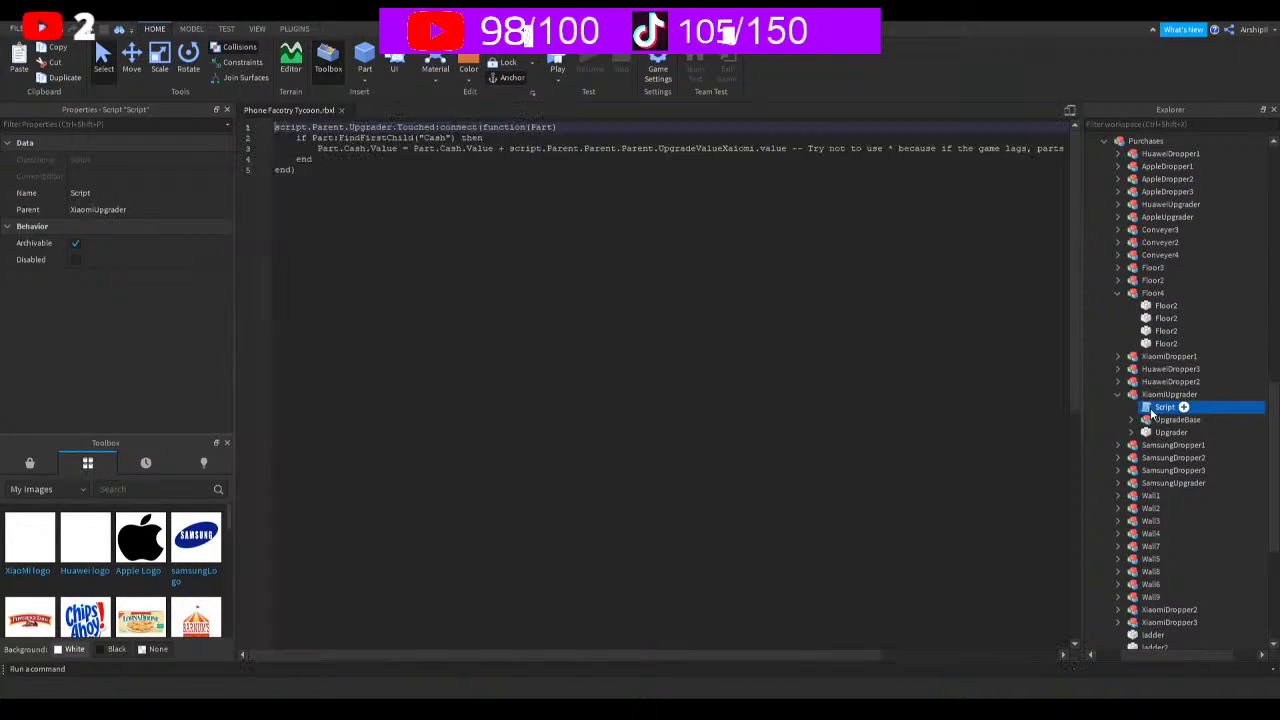
pyautogui.doubleClick(771, 148)
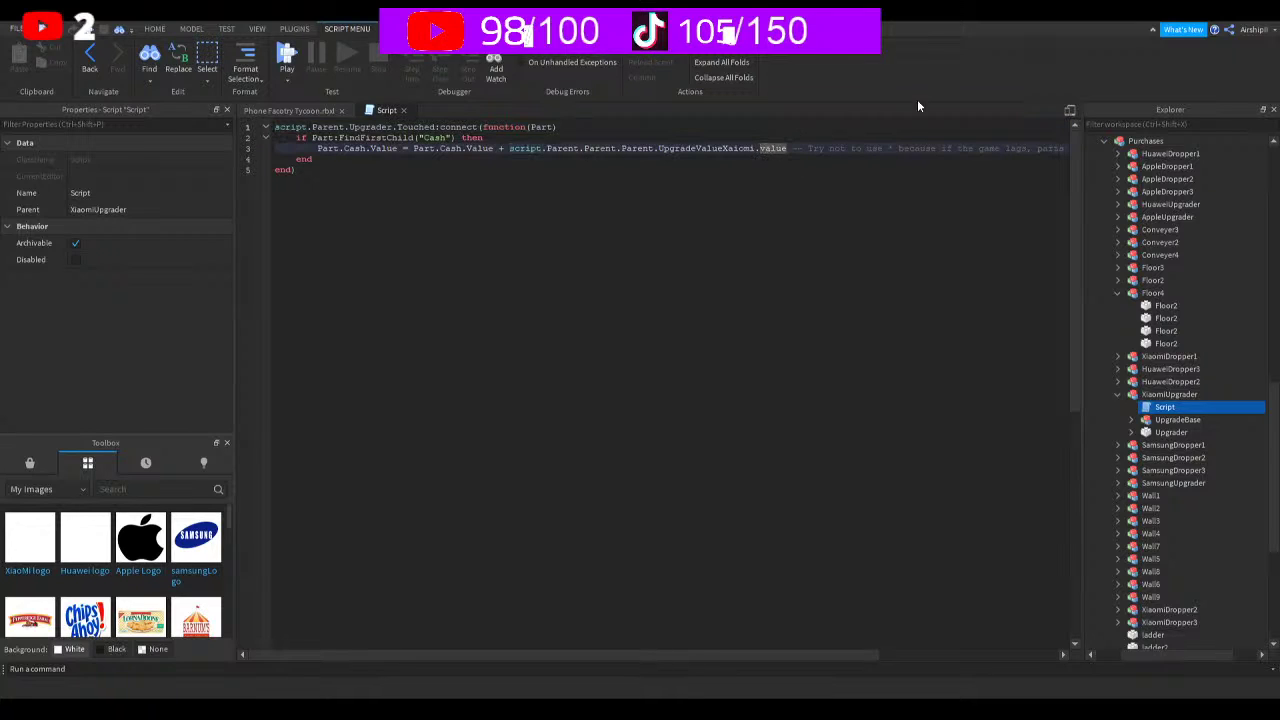
pyautogui.write('Value')
pyautogui.click(401, 111)
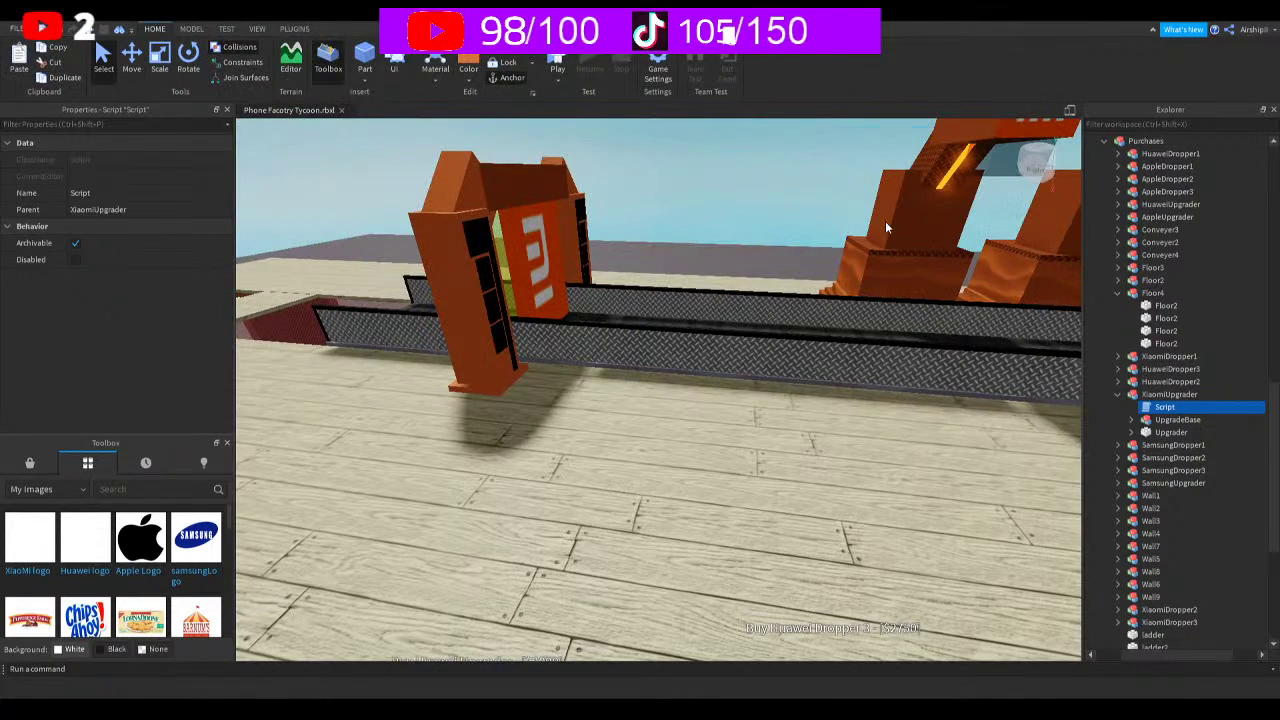
pyautogui.click(1118, 394)
# Make the SamsungUpgrader's script reference UpgradeValueSam.Value on the cash line, close the script and save the place file
pyautogui.click(1118, 444)
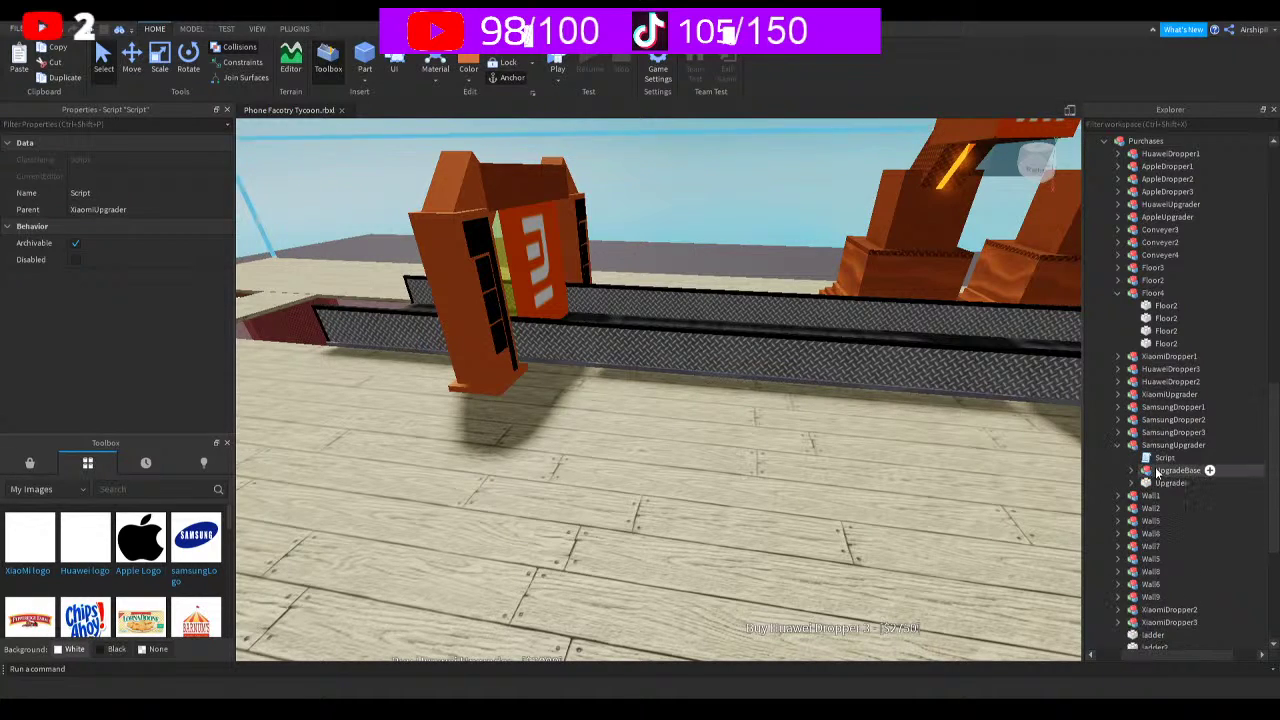
pyautogui.doubleClick(1163, 457)
pyautogui.click(741, 149)
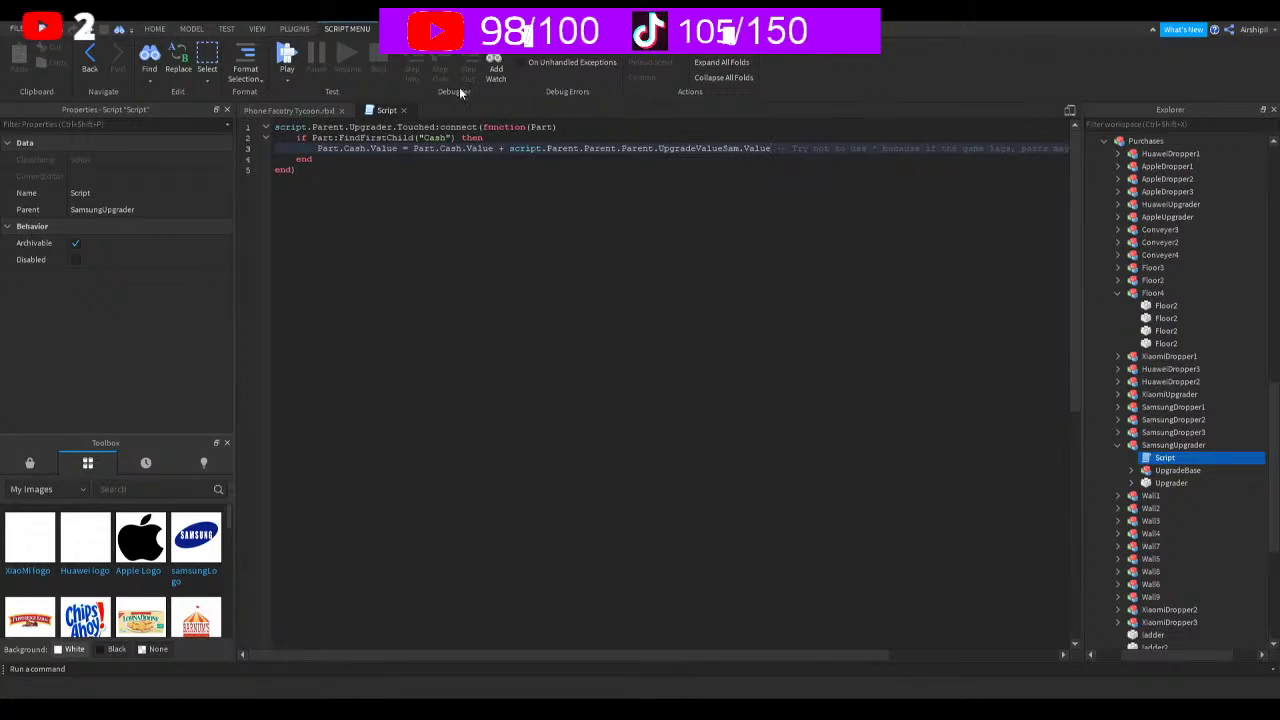
pyautogui.click(403, 110)
pyautogui.hotkey('ctrl', 's')
# Duplicate the Buy Huawei Dropper 1 button and move the copy onto the fourth floor, beside the conveyor's end near the Conveyor 4 button
pyautogui.moveTo(776, 227); pyautogui.dragTo(757, 235, button='right')
pyautogui.scroll(-10, 757, 235)
pyautogui.scroll(8, 757, 235)
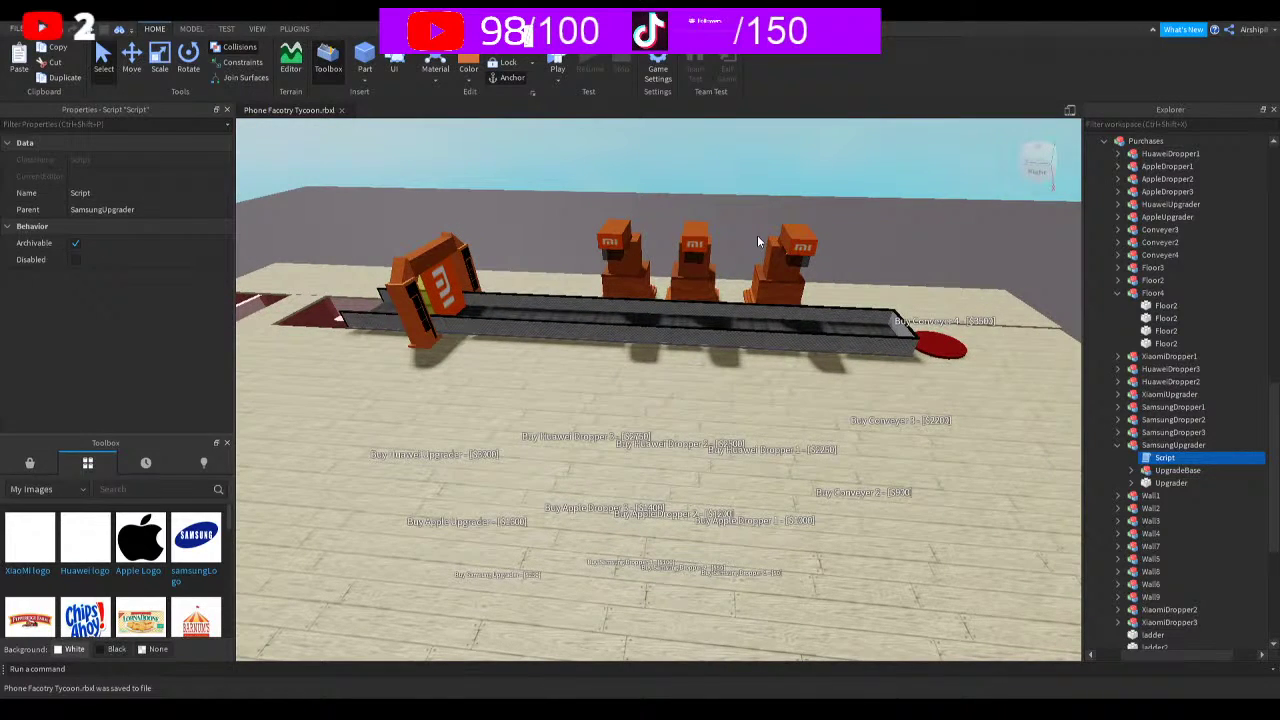
pyautogui.click(1118, 293)
pyautogui.scroll(8, 1150, 368)
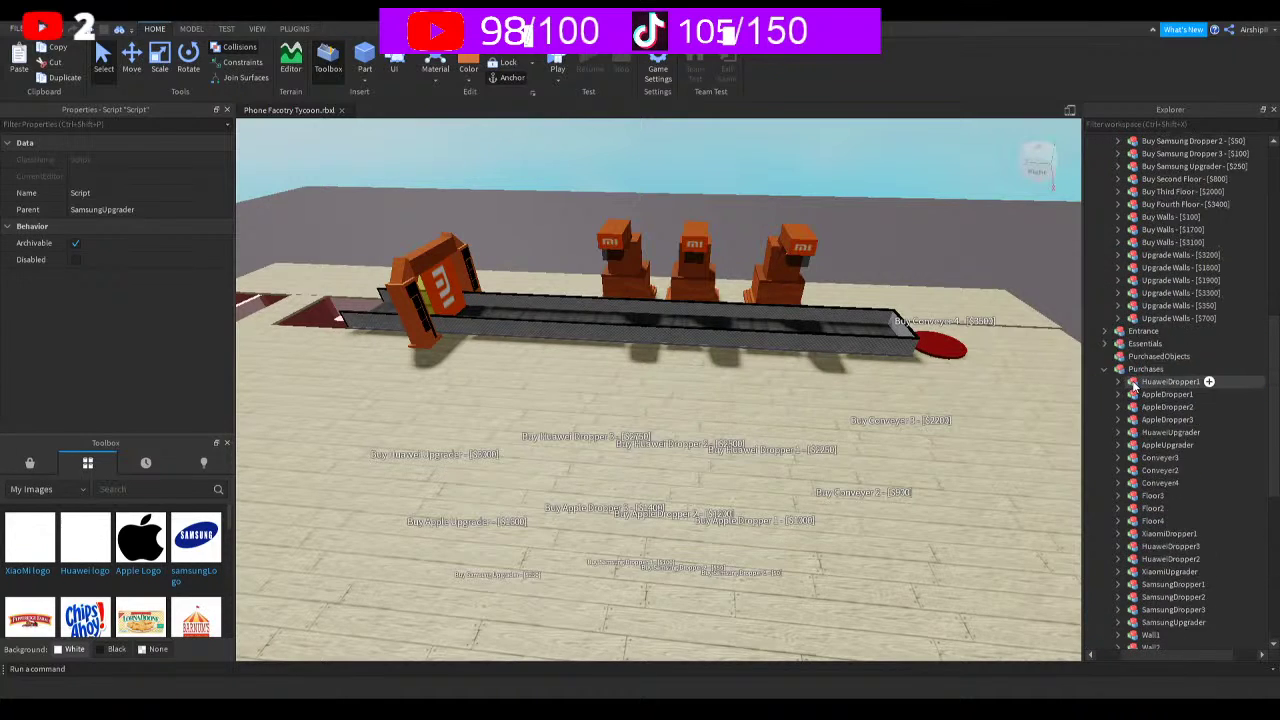
pyautogui.scroll(3, 1177, 369)
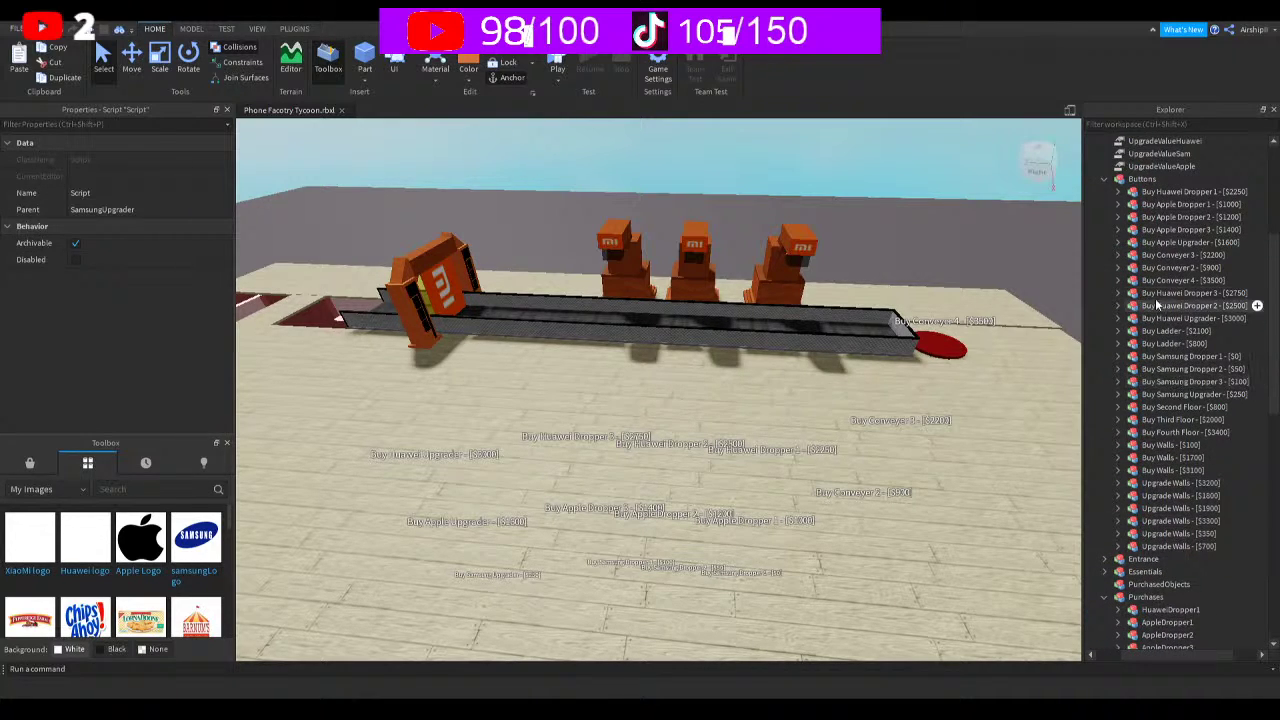
pyautogui.click(1172, 293)
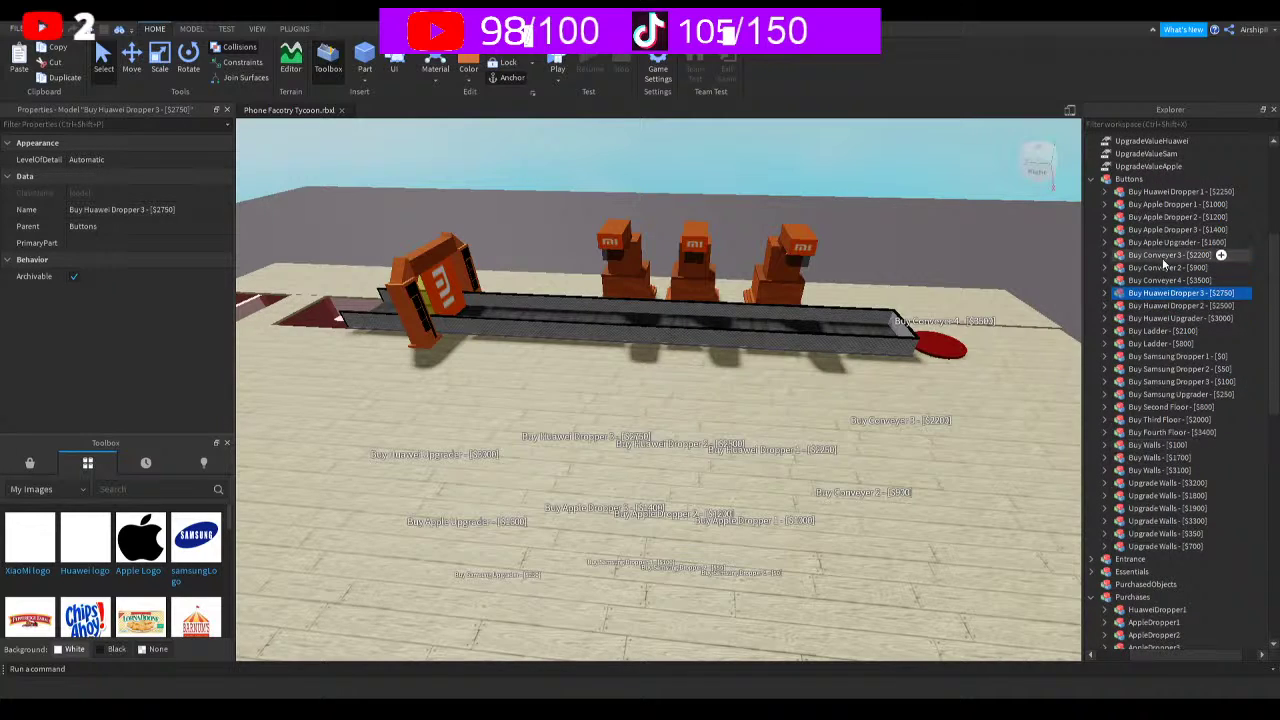
pyautogui.click(1174, 193)
pyautogui.hotkey('ctrl', 'd')
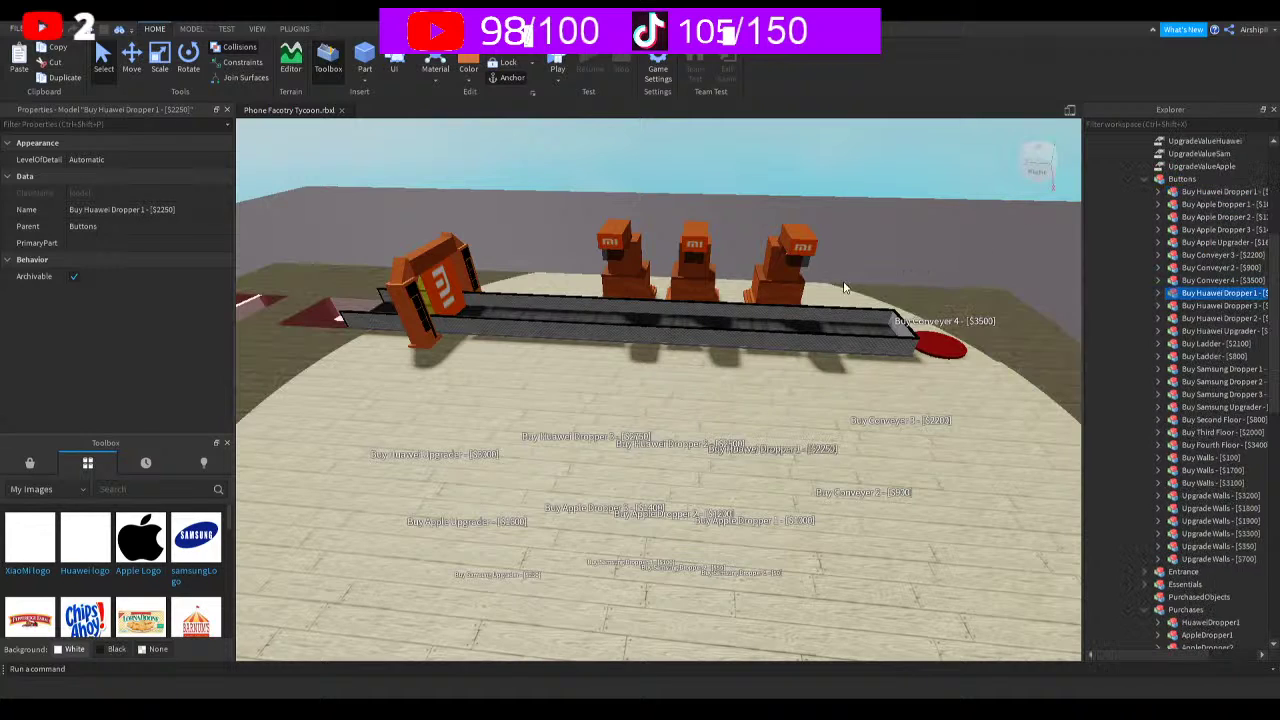
pyautogui.click(130, 69)
pyautogui.moveTo(765, 460); pyautogui.dragTo(800, 368)
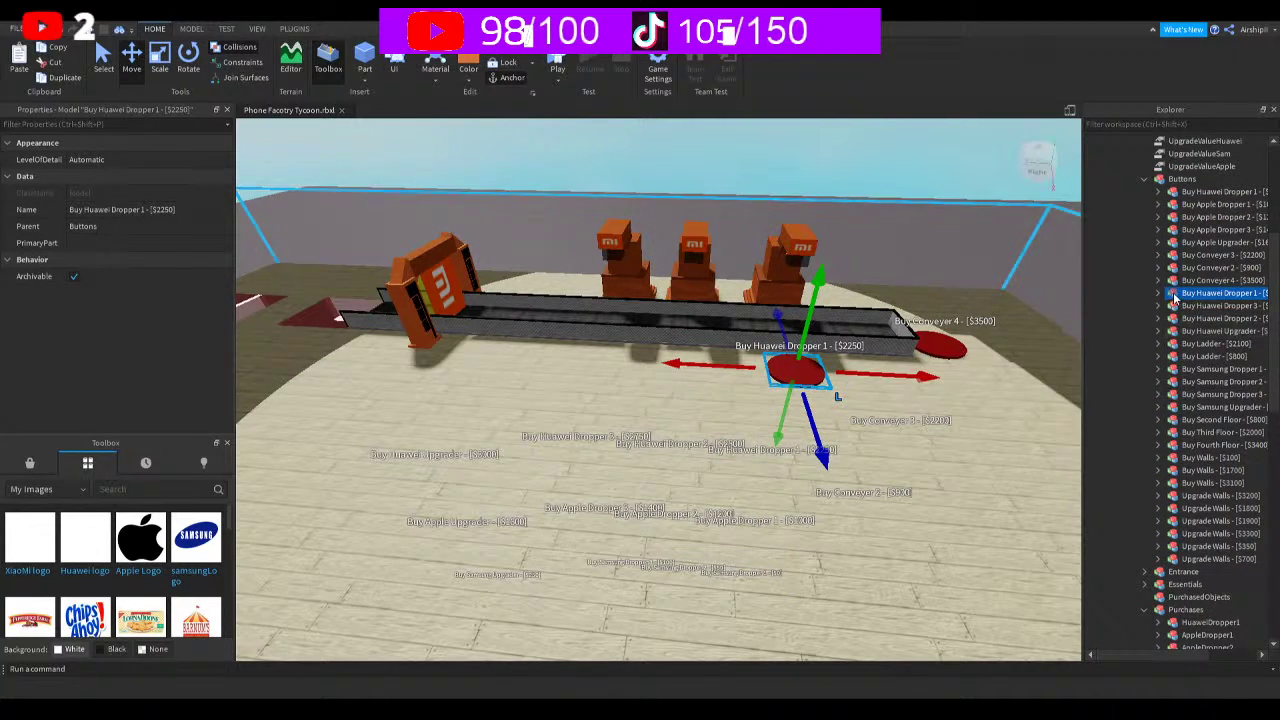
# Rename the duplicated button as "Buy Xiaomii Dropper 1 - [$3750]"
pyautogui.press('F2')
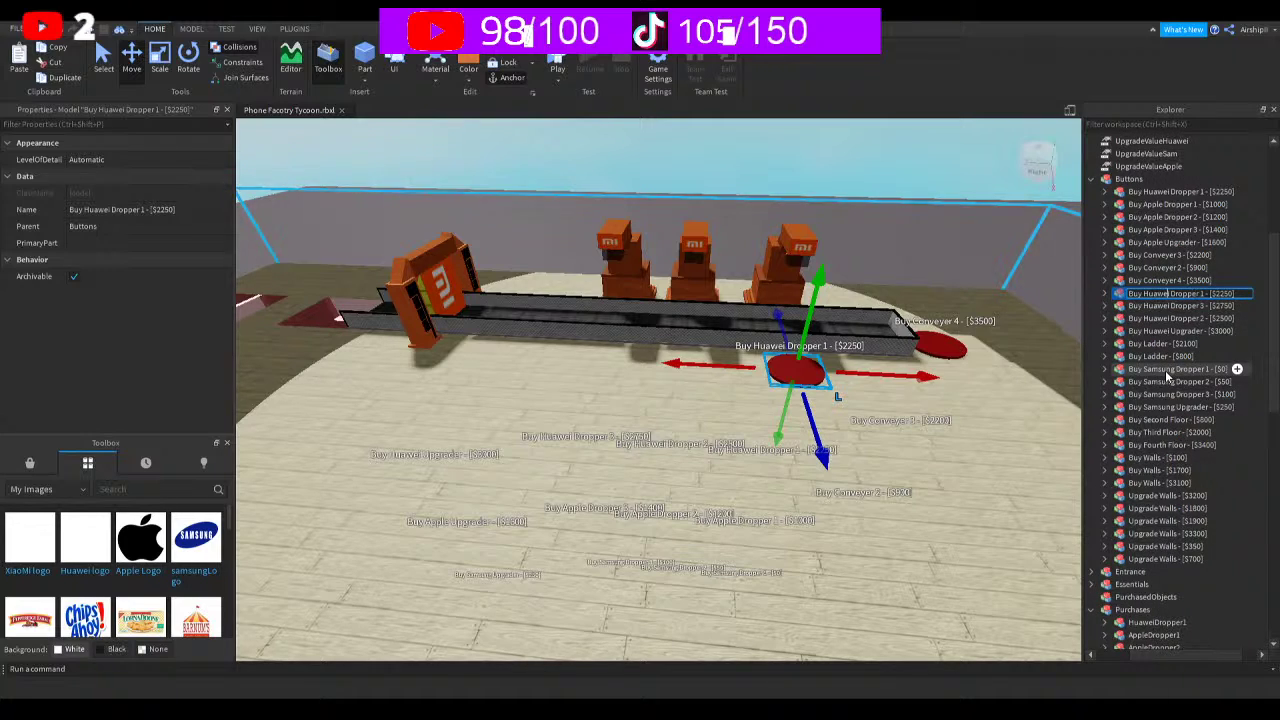
pyautogui.press('BackSpace')
pyautogui.press('BackSpace')
pyautogui.press('BackSpace')
pyautogui.press('BackSpace')
pyautogui.press('BackSpace')
pyautogui.press('BackSpace')
pyautogui.write('Xiaom')
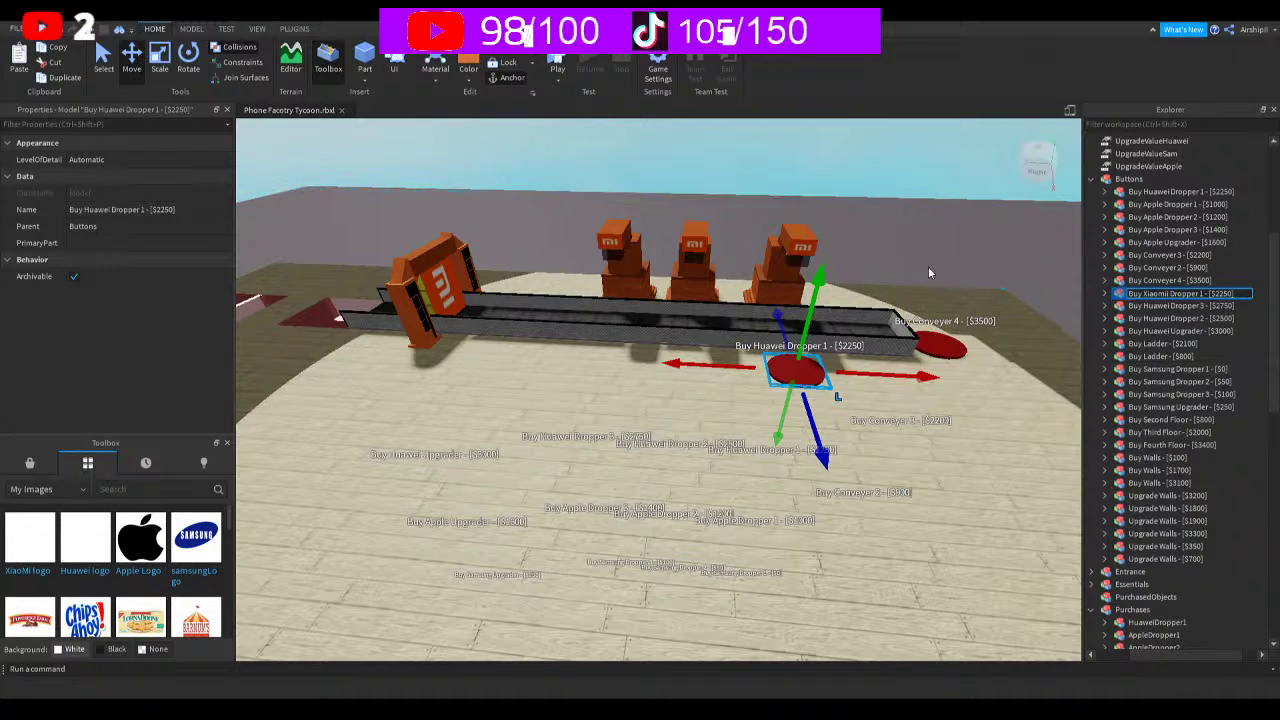
pyautogui.write('i')
pyautogui.press('Return')
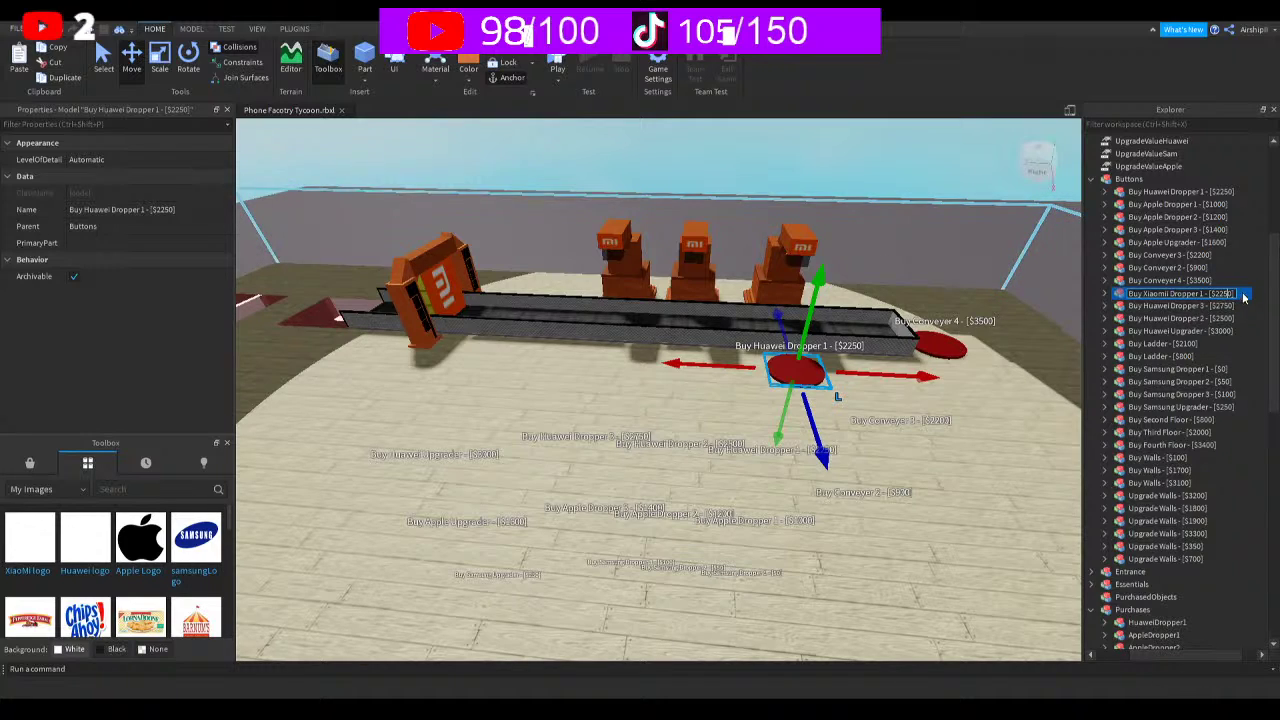
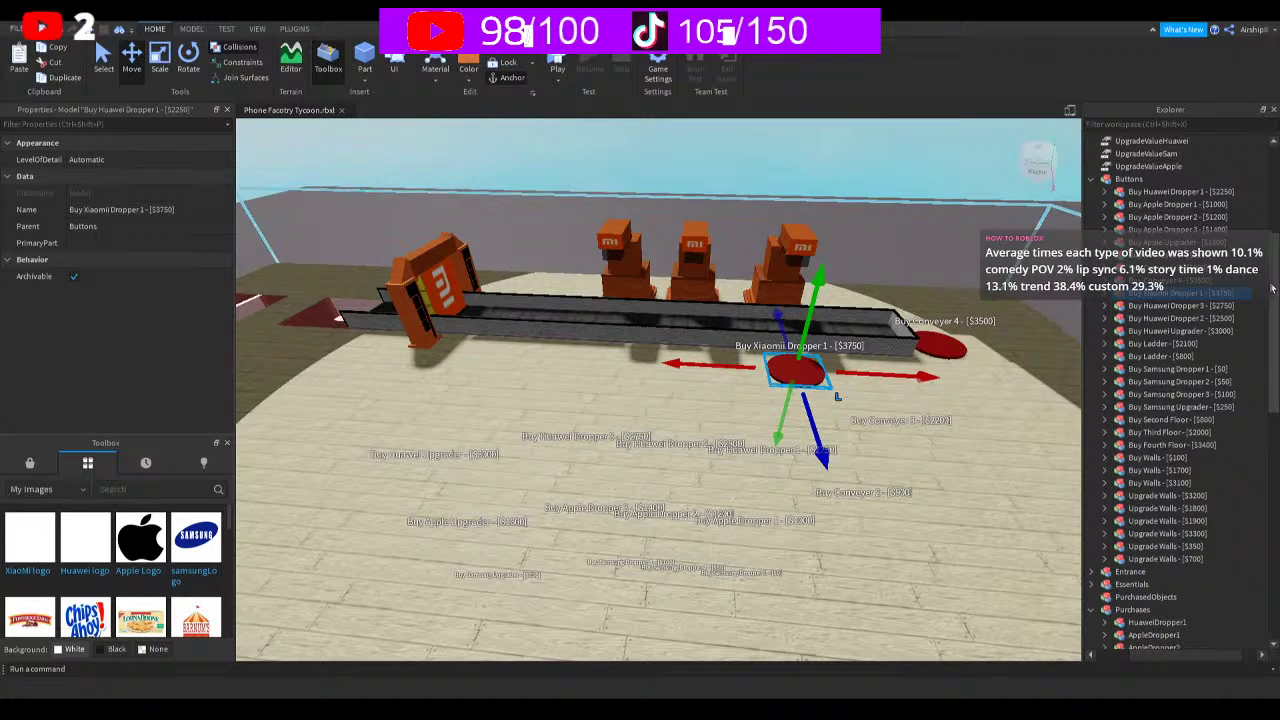
# Set the Dependency value of the new Xiaomi dropper button to Conveyer4
pyautogui.click(1106, 293)
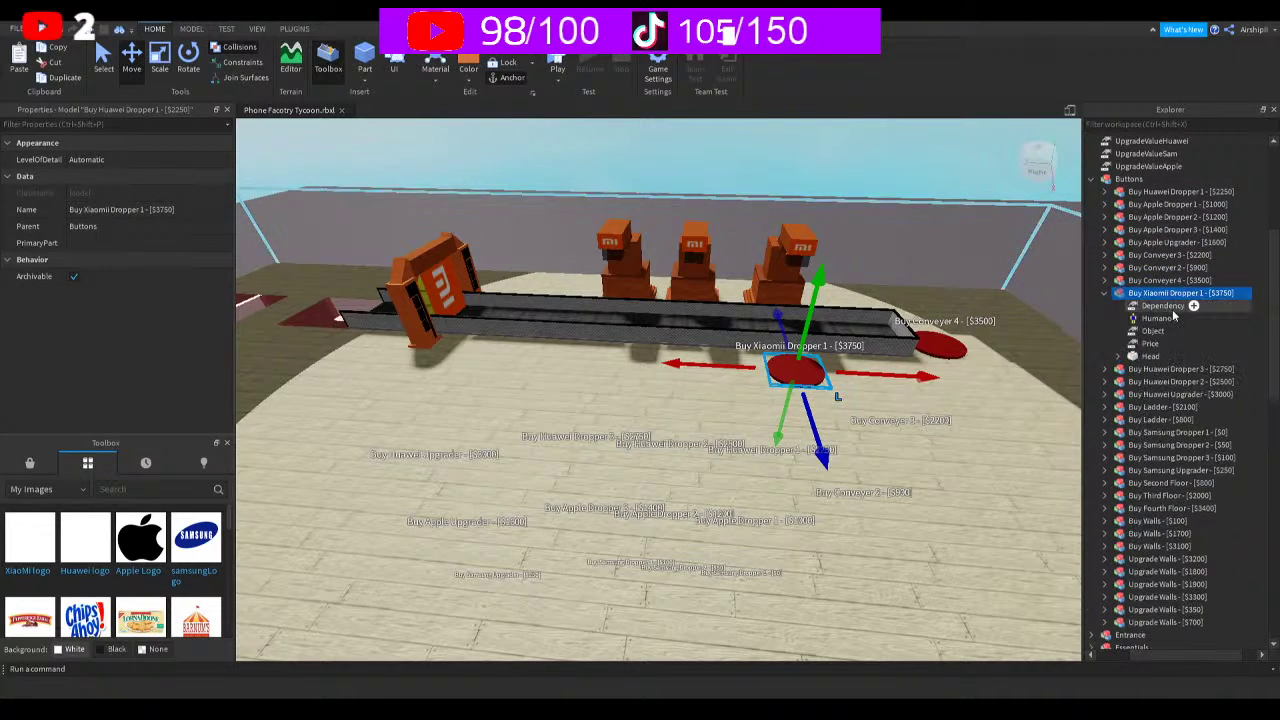
pyautogui.click(1150, 305)
pyautogui.click(146, 209)
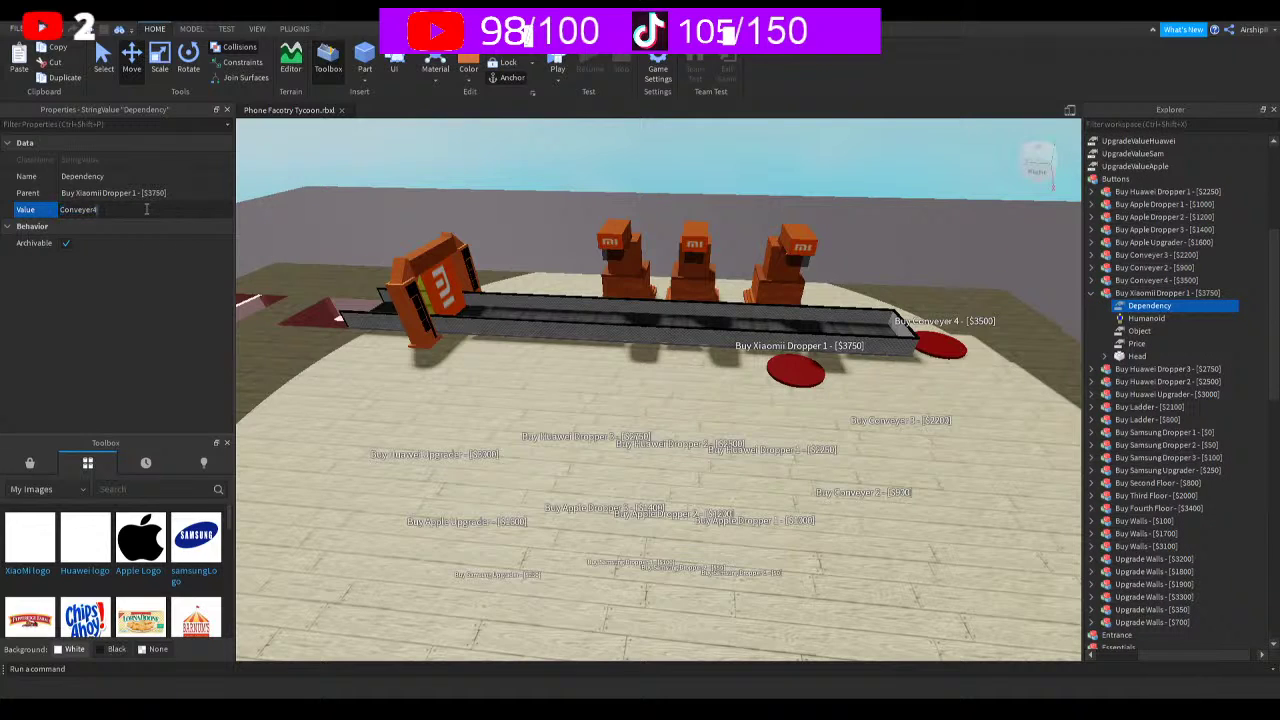
pyautogui.press('Return')
# Set the Object value of the new Xiaomi dropper button to XiaomiDropper1
pyautogui.click(1139, 330)
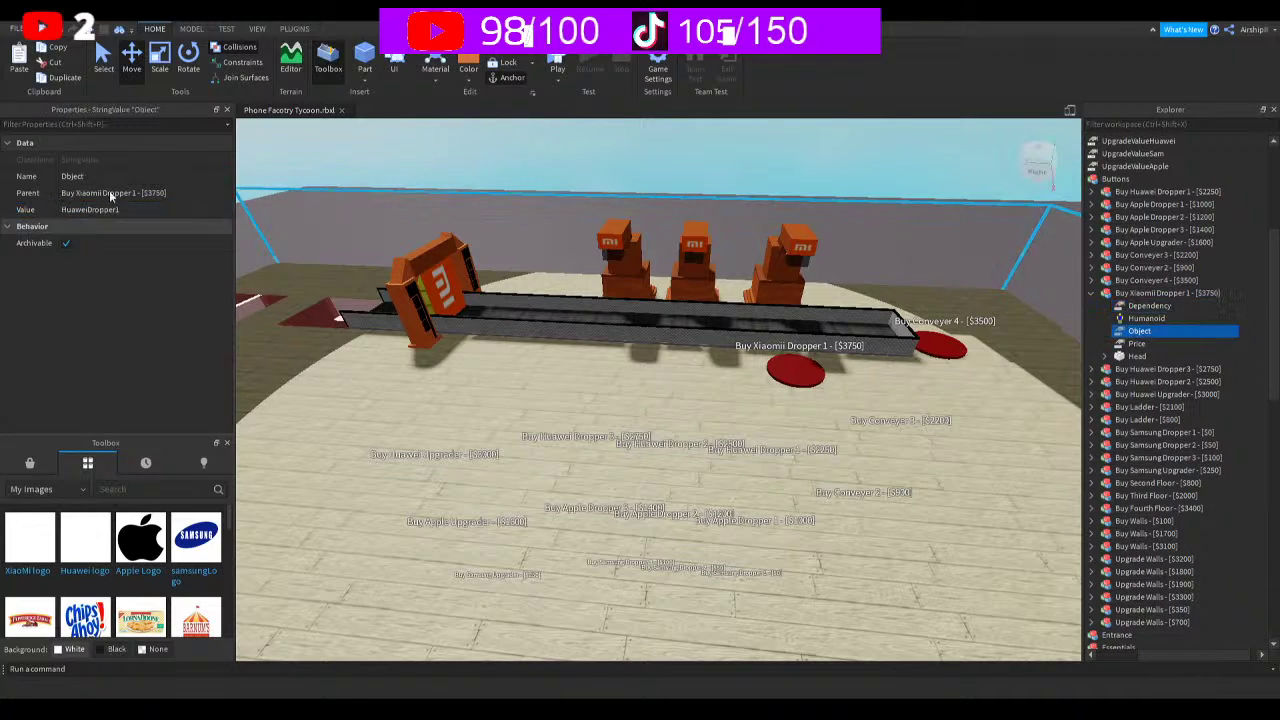
pyautogui.click(150, 209)
pyautogui.write('Xaio')
pyautogui.press('BackSpace')
pyautogui.press('BackSpace')
pyautogui.press('BackSpace')
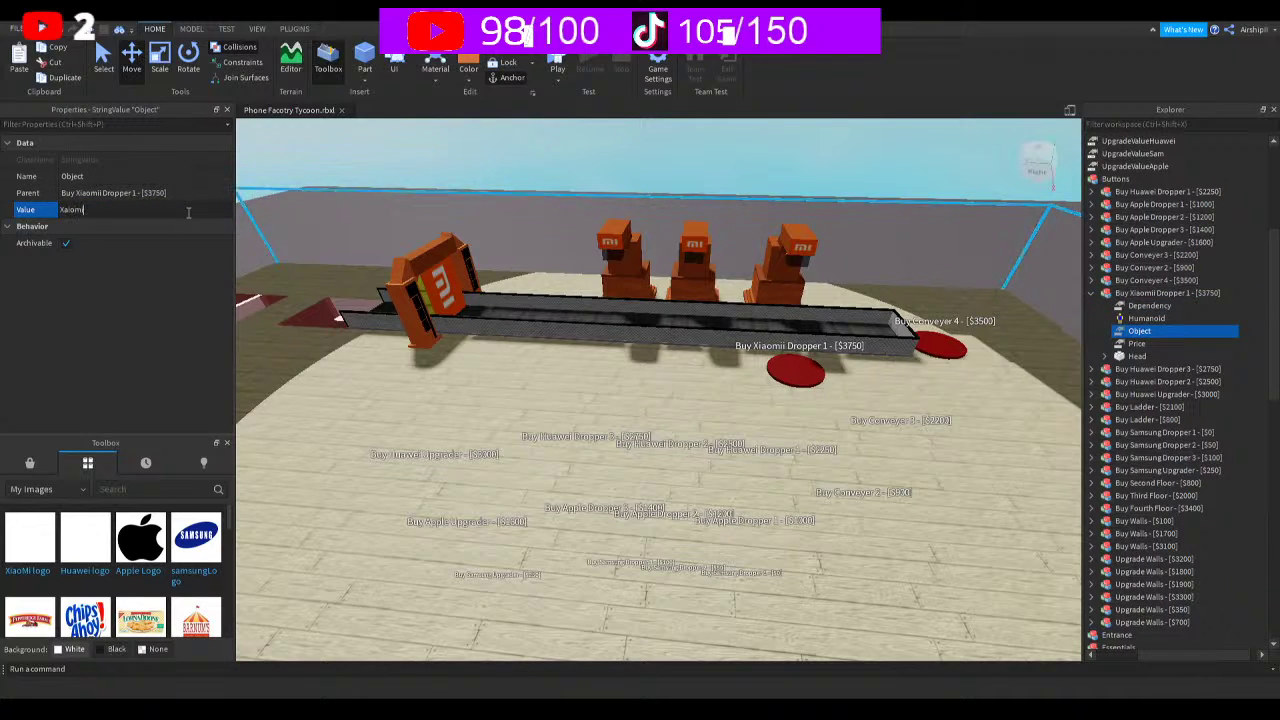
pyautogui.write('iaomiDropper1')
pyautogui.press('Return')
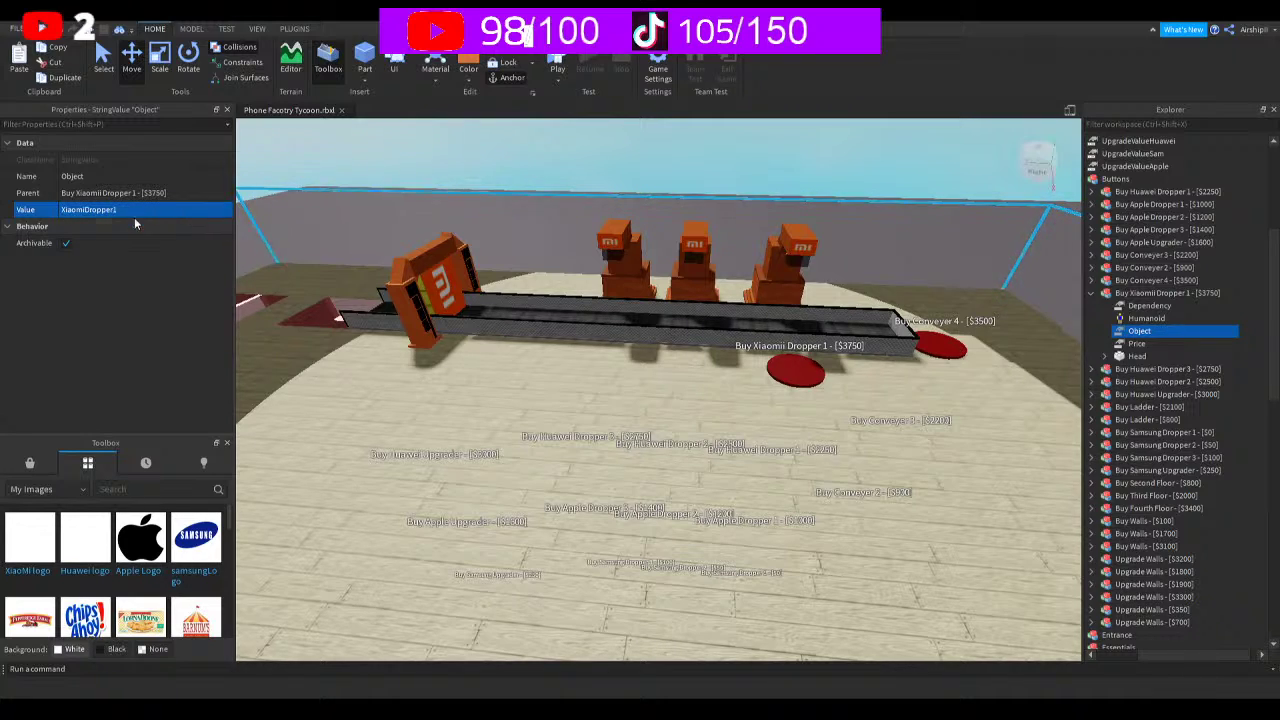
# Set the Price value of the new Xiaomi dropper button to 3750
pyautogui.click(1136, 343)
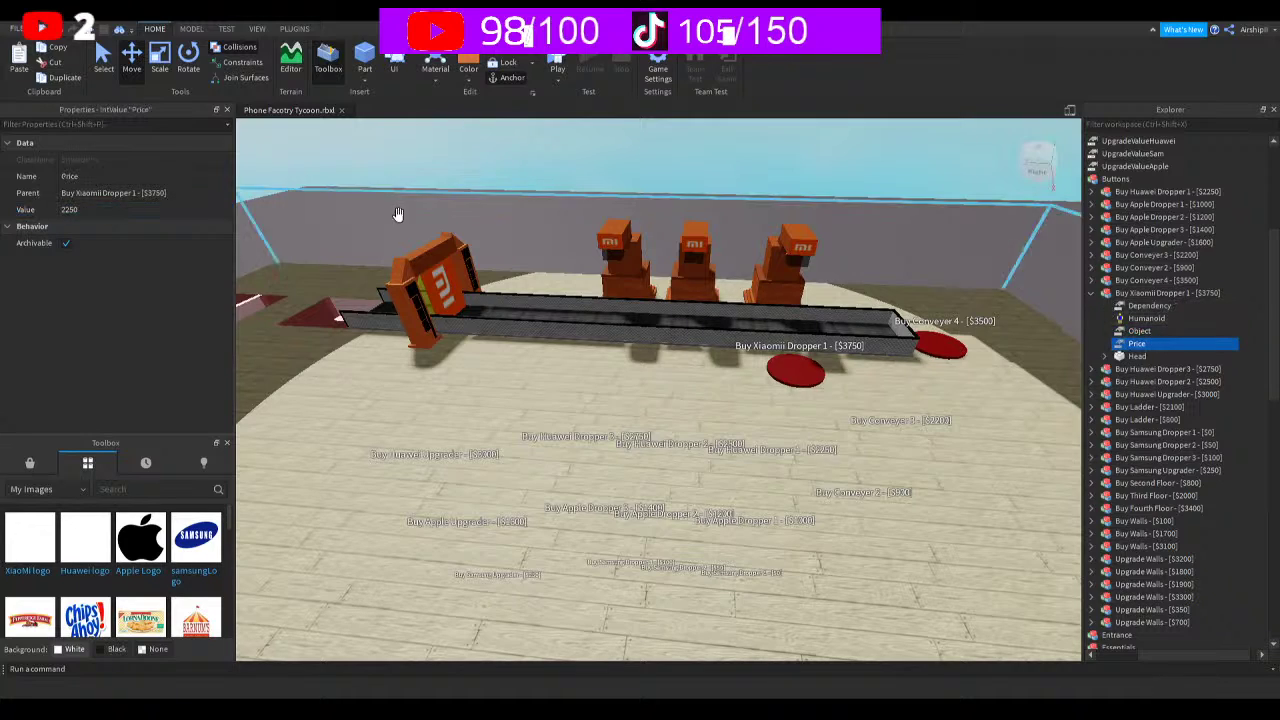
pyautogui.click(150, 207)
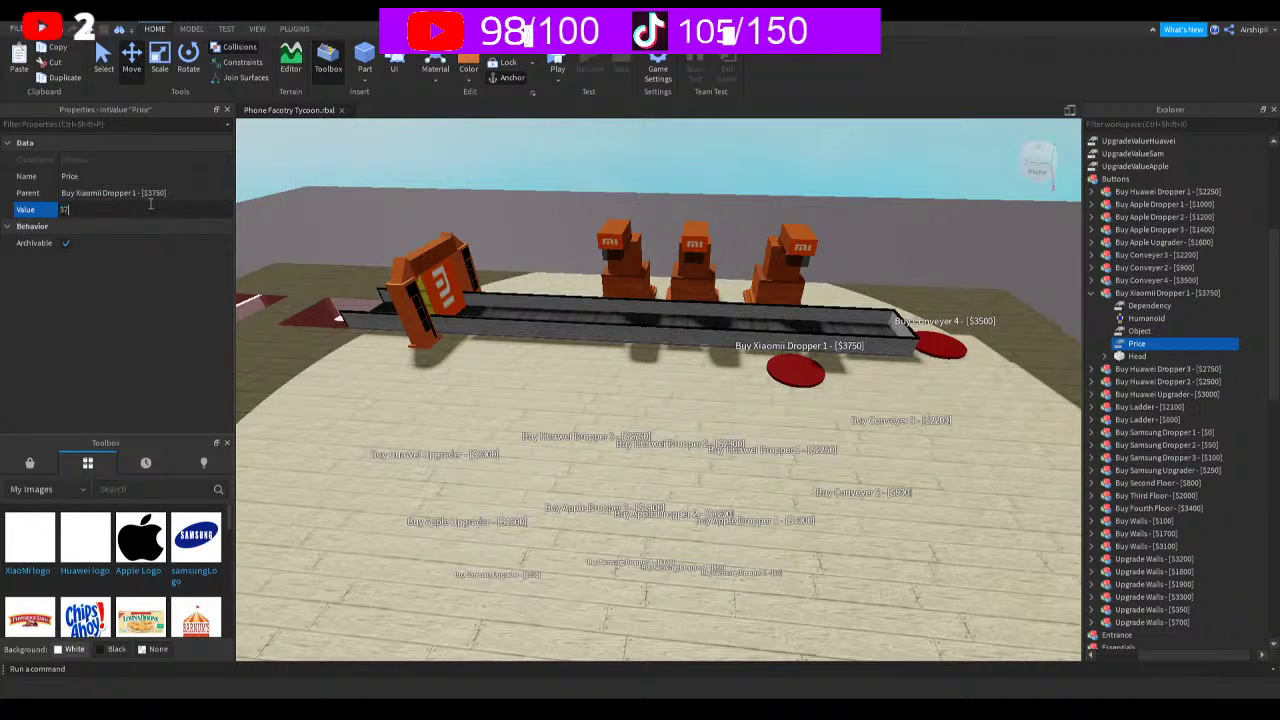
pyautogui.write('37500')
pyautogui.press('Return')
pyautogui.press('BackSpace')
pyautogui.press('Return')
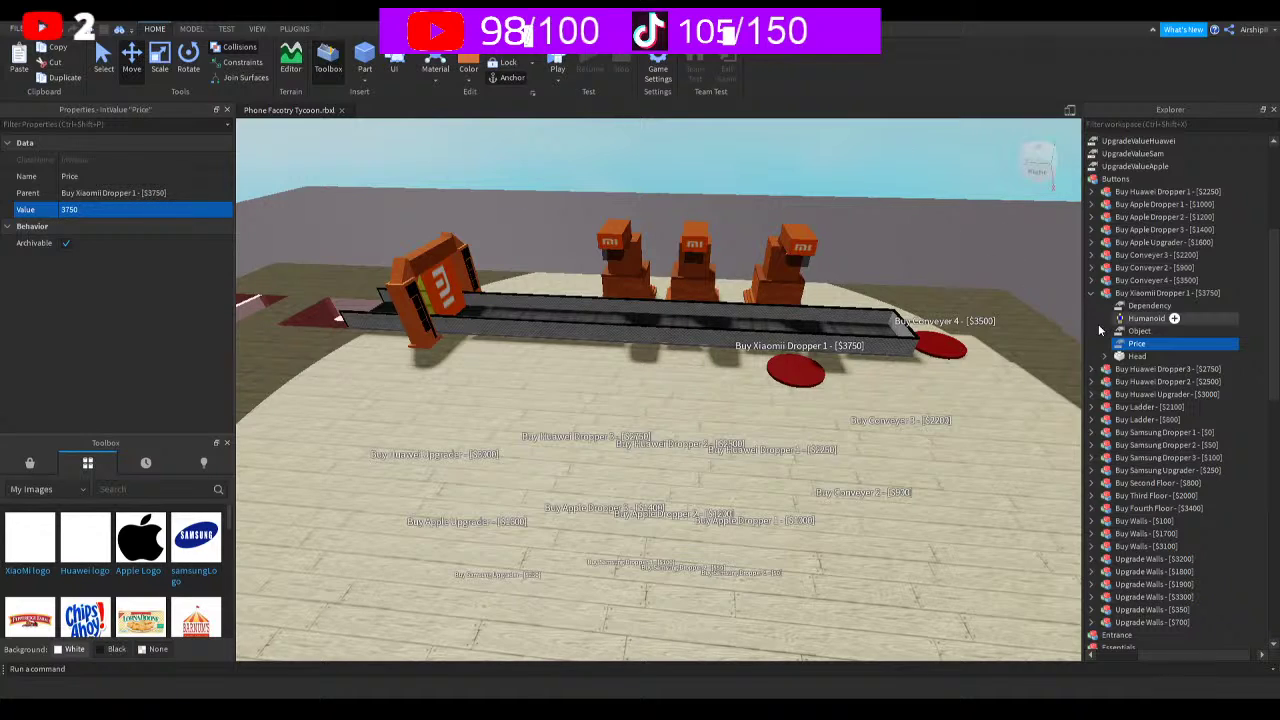
# Duplicate the "Buy Xiaomii Dropper 1 - [$3750]" button and place the copy in front of the middle Xiaomi dropper
pyautogui.click(1092, 293)
pyautogui.click(1113, 293)
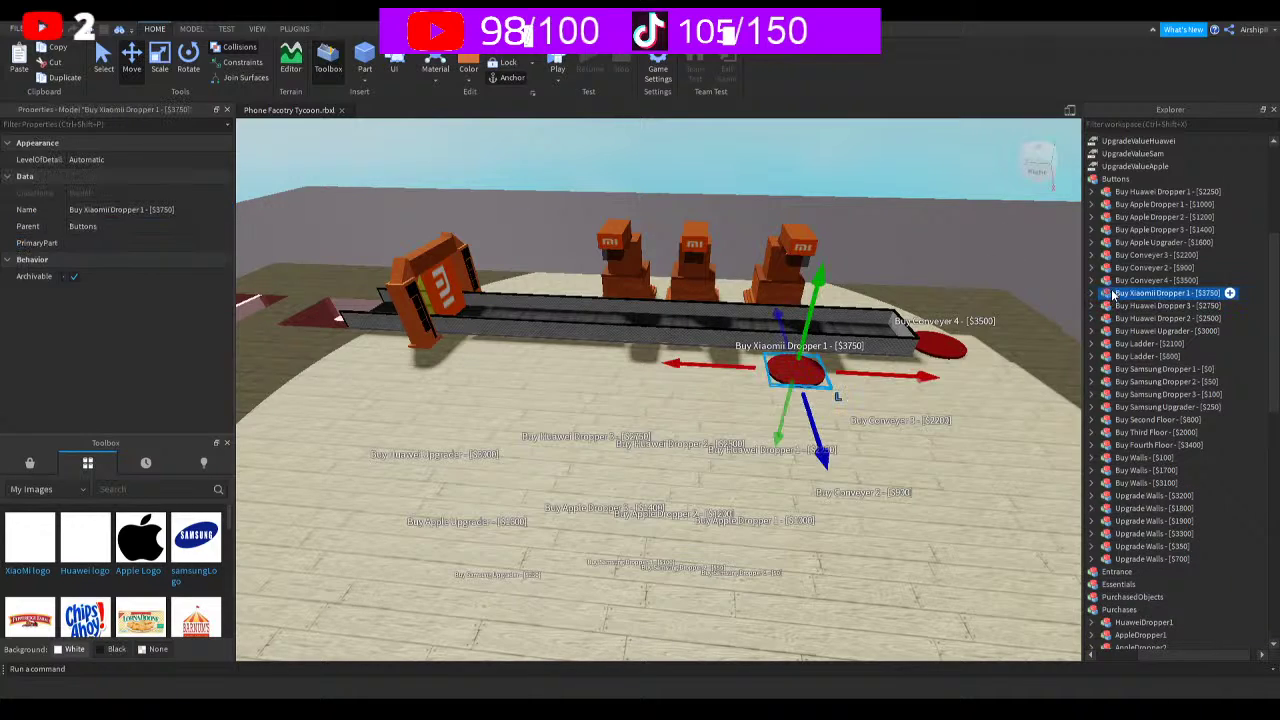
pyautogui.hotkey('ctrl', 'd')
pyautogui.moveTo(921, 381); pyautogui.dragTo(812, 375)
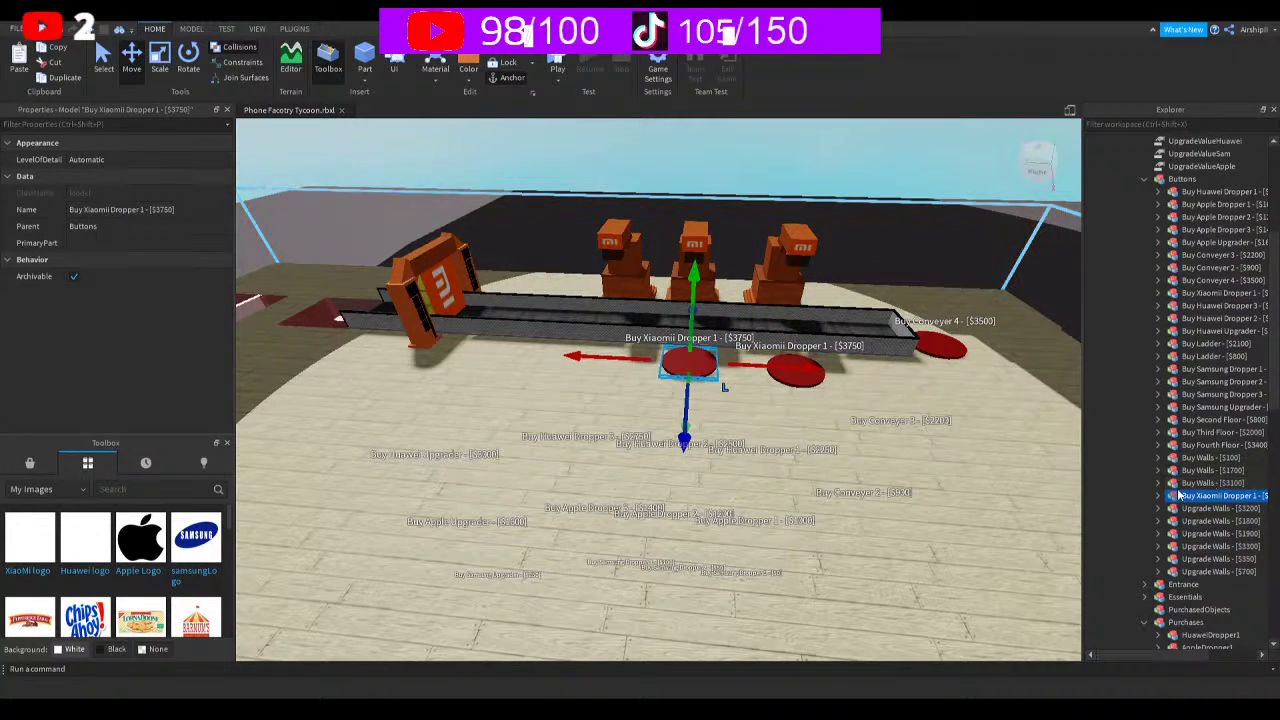
# Rename the duplicated button as "Buy Xiaomii Dropper 2 - [$4000]"
pyautogui.doubleClick(1181, 497)
pyautogui.press('End')
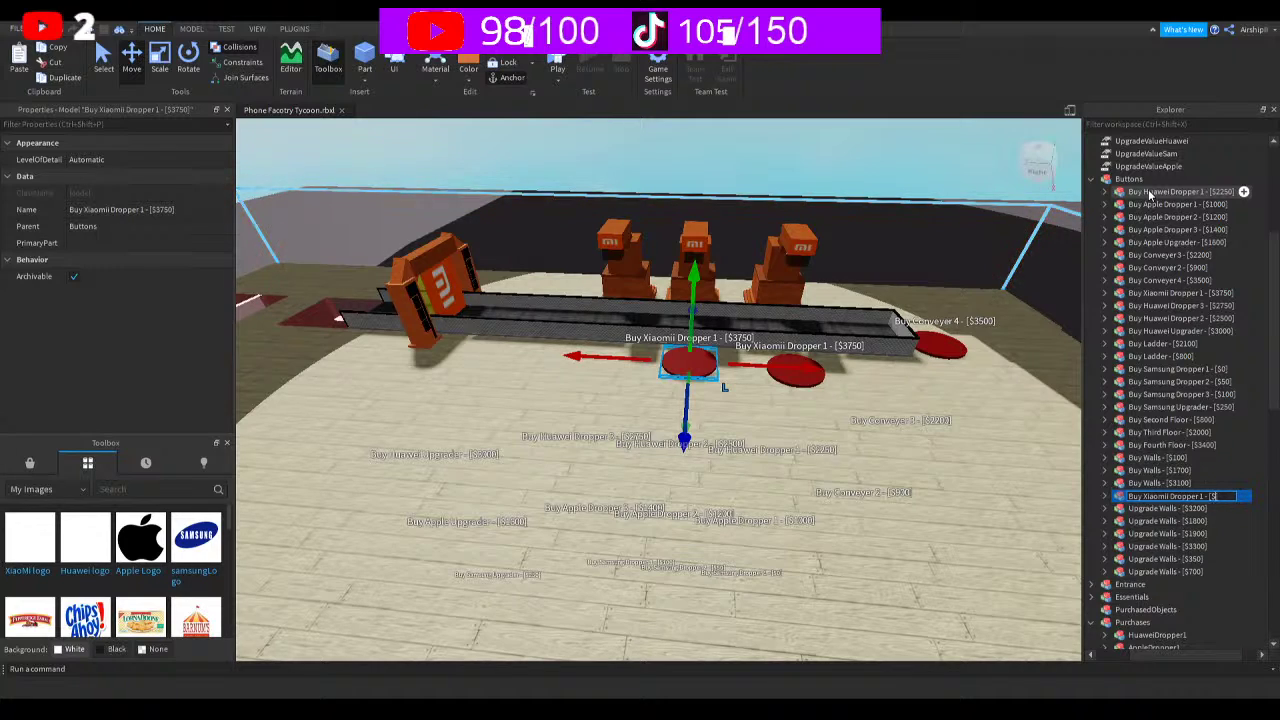
pyautogui.write('4000]')
pyautogui.press('Return')
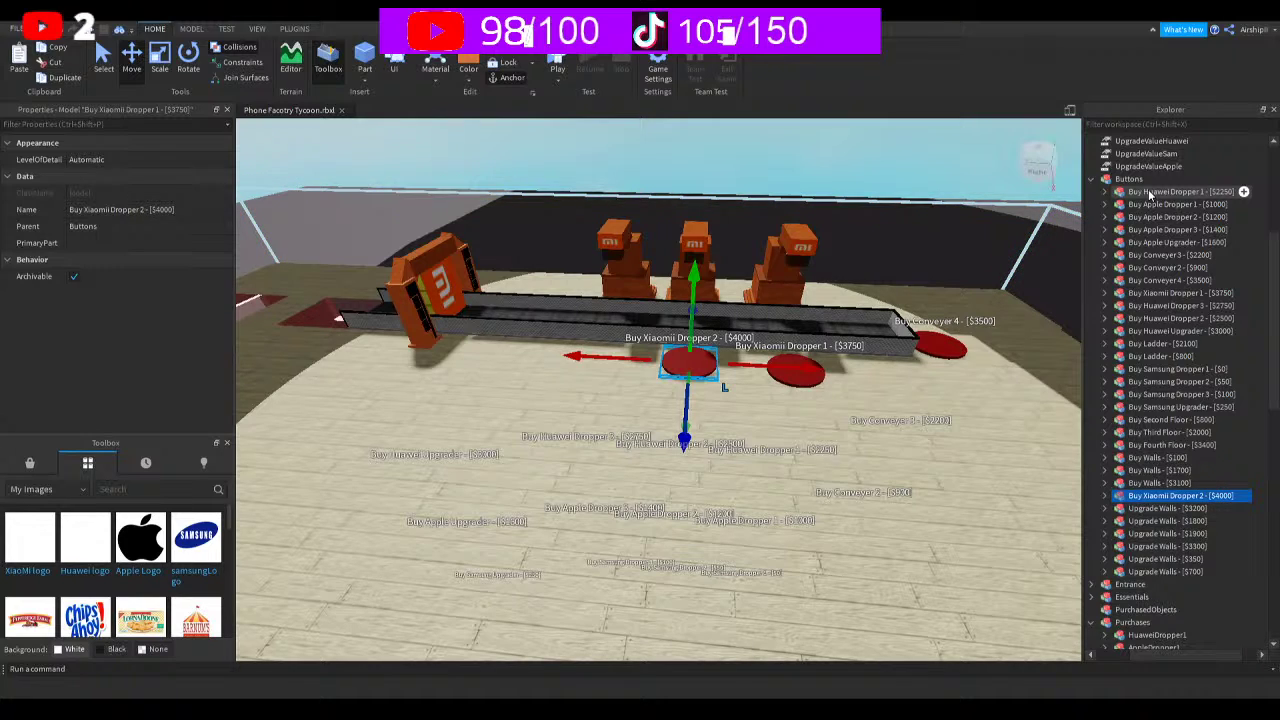
# Set the Dependency value of the Xiaomi Dropper 2 button to XiaomiDropper1
pyautogui.click(1106, 496)
pyautogui.click(1150, 508)
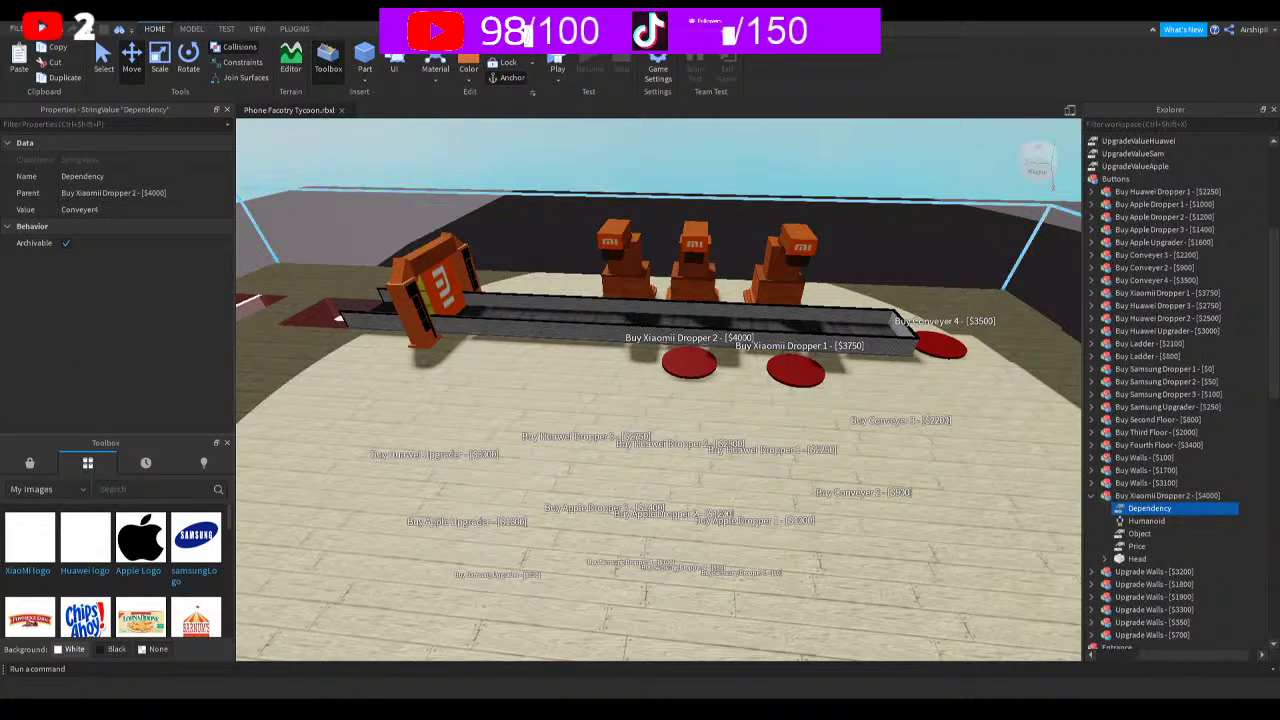
pyautogui.click(141, 209)
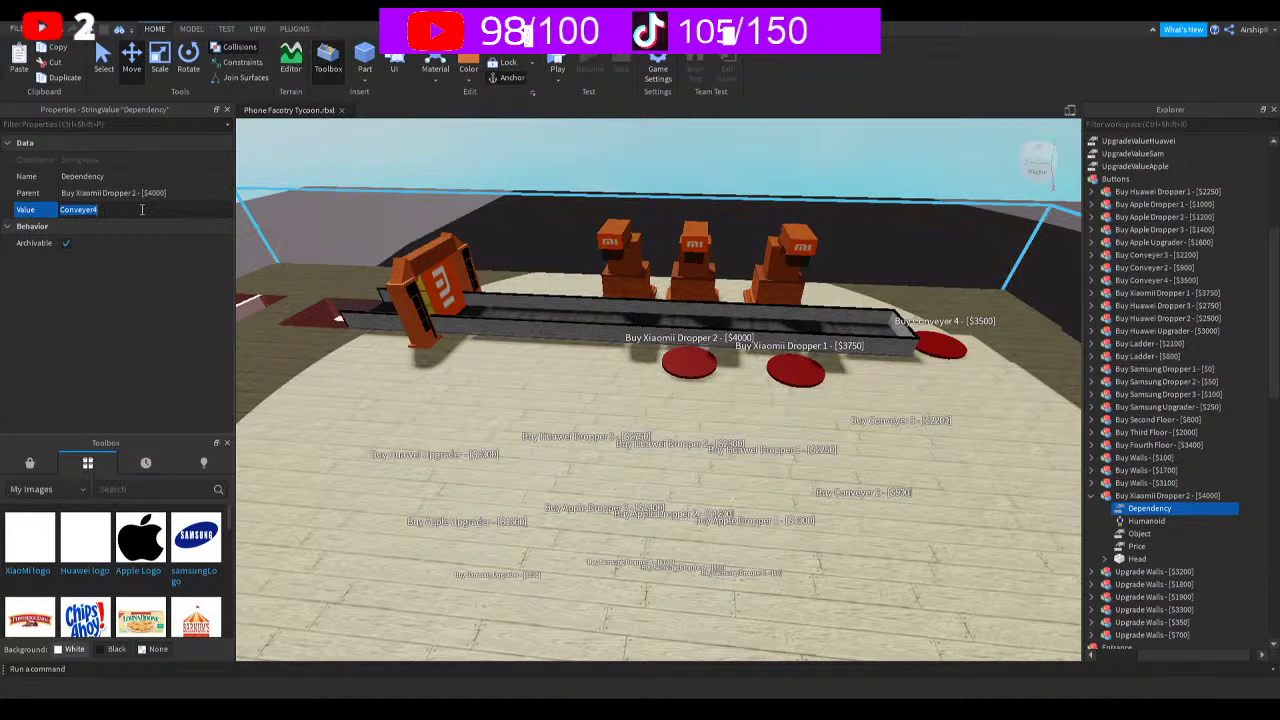
pyautogui.write('XiaomiD')
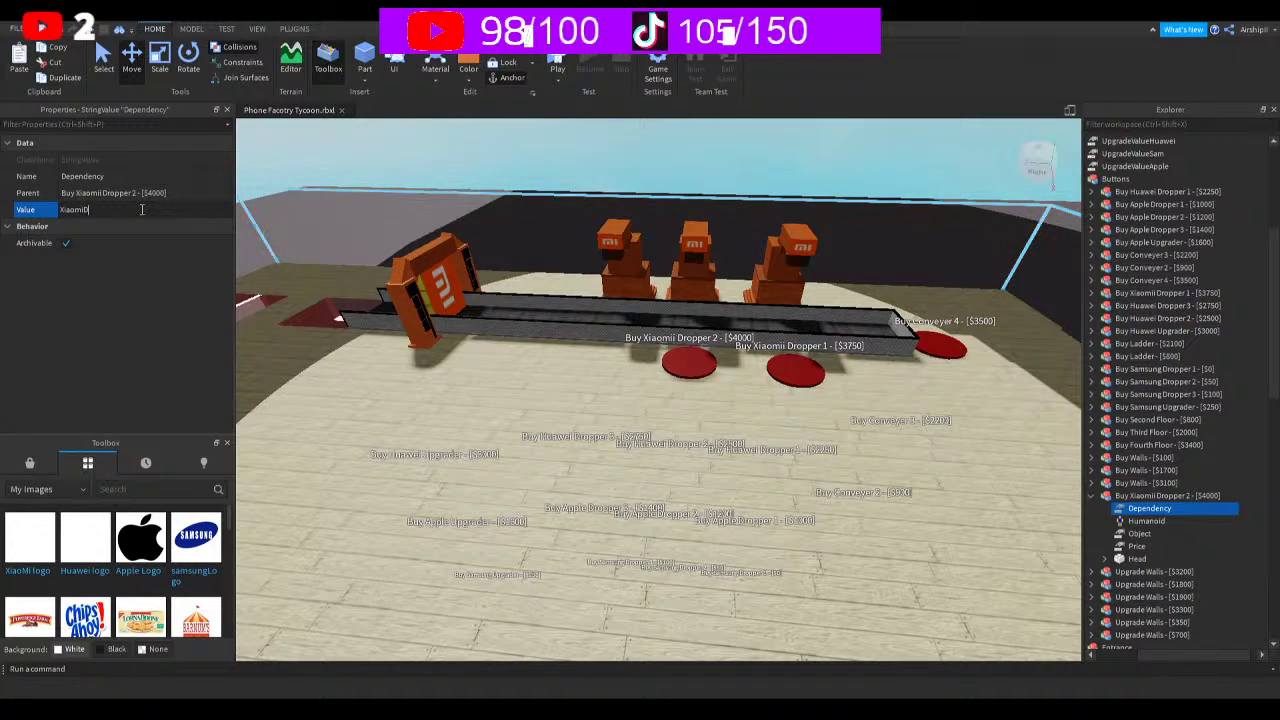
pyautogui.write('ropper1')
pyautogui.press('Return')
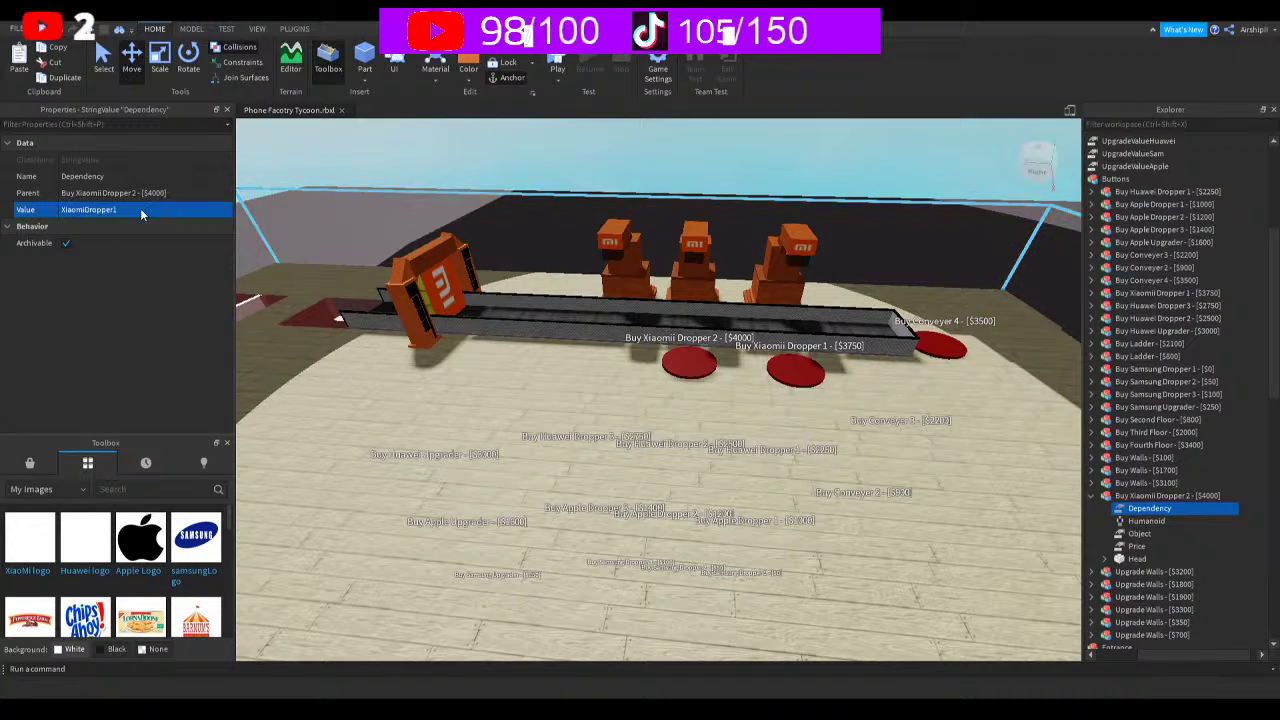
# Set the Xiaomi Dropper 2 button's Object value to XiaomiDropper2 and its Price value to 4000
pyautogui.click(1113, 533)
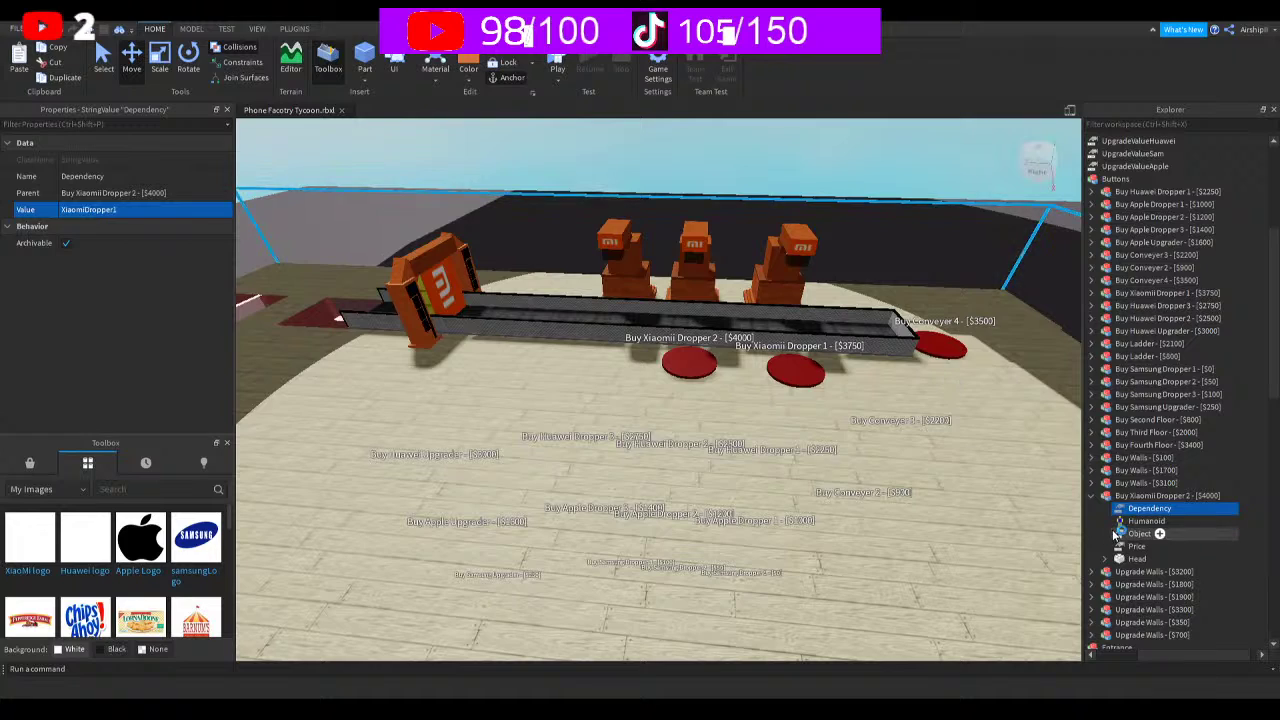
pyautogui.click(186, 207)
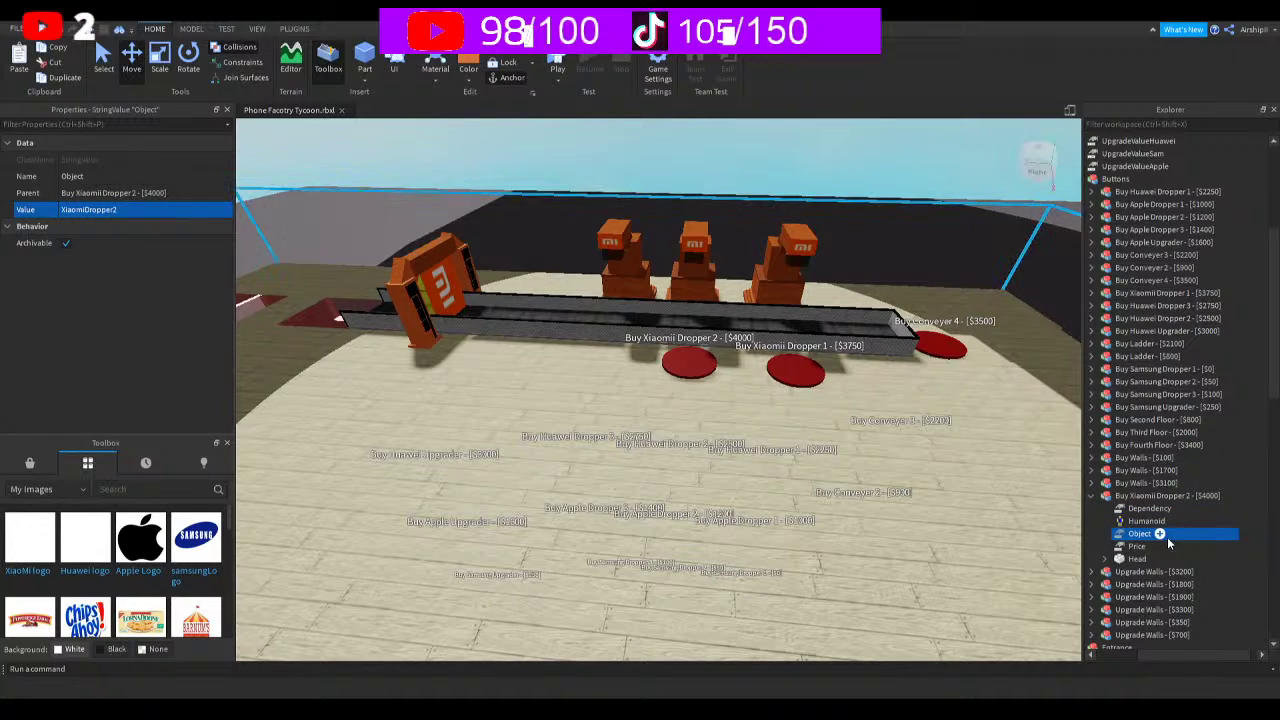
pyautogui.click(1137, 546)
pyautogui.click(118, 209)
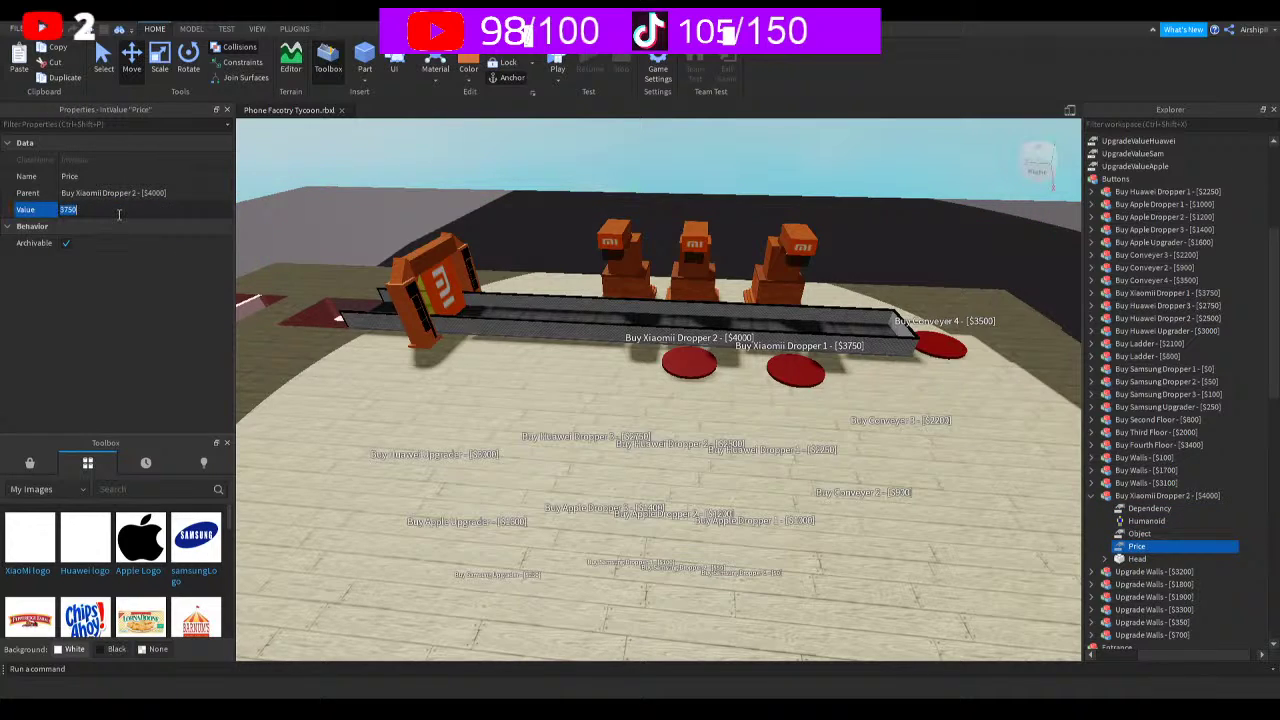
pyautogui.write('4000')
pyautogui.press('Return')
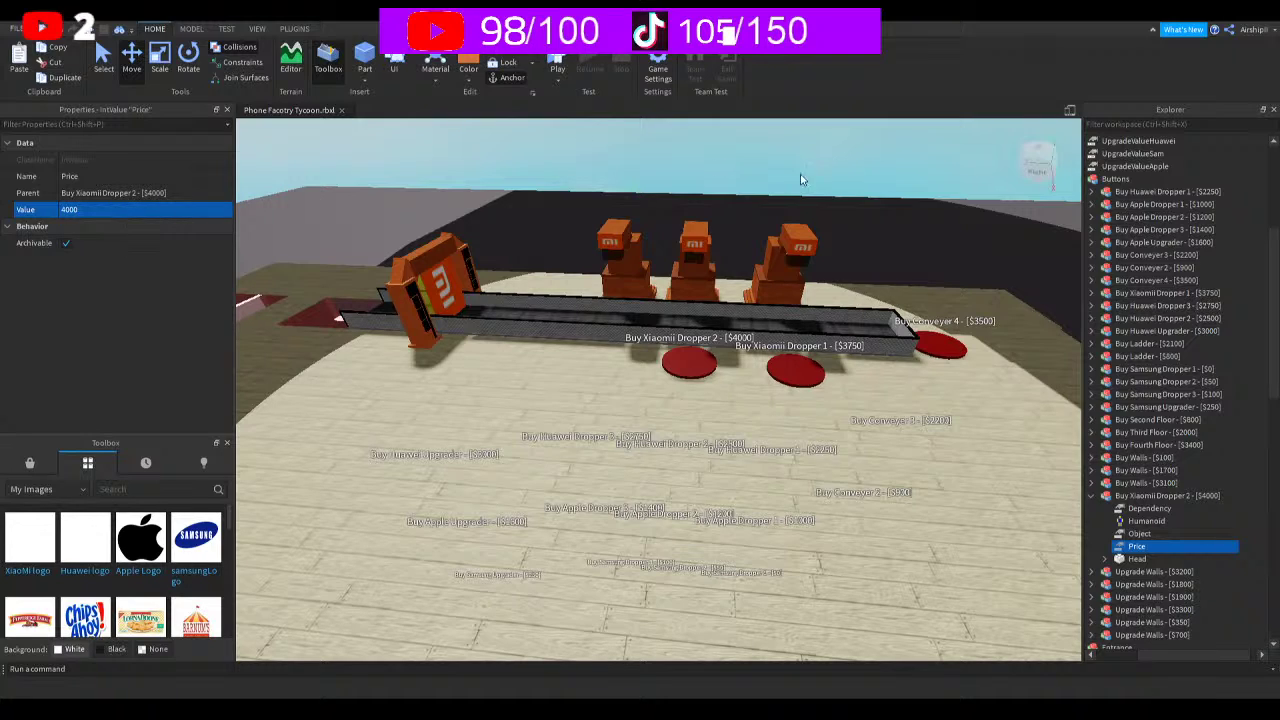
pyautogui.click(1092, 496)
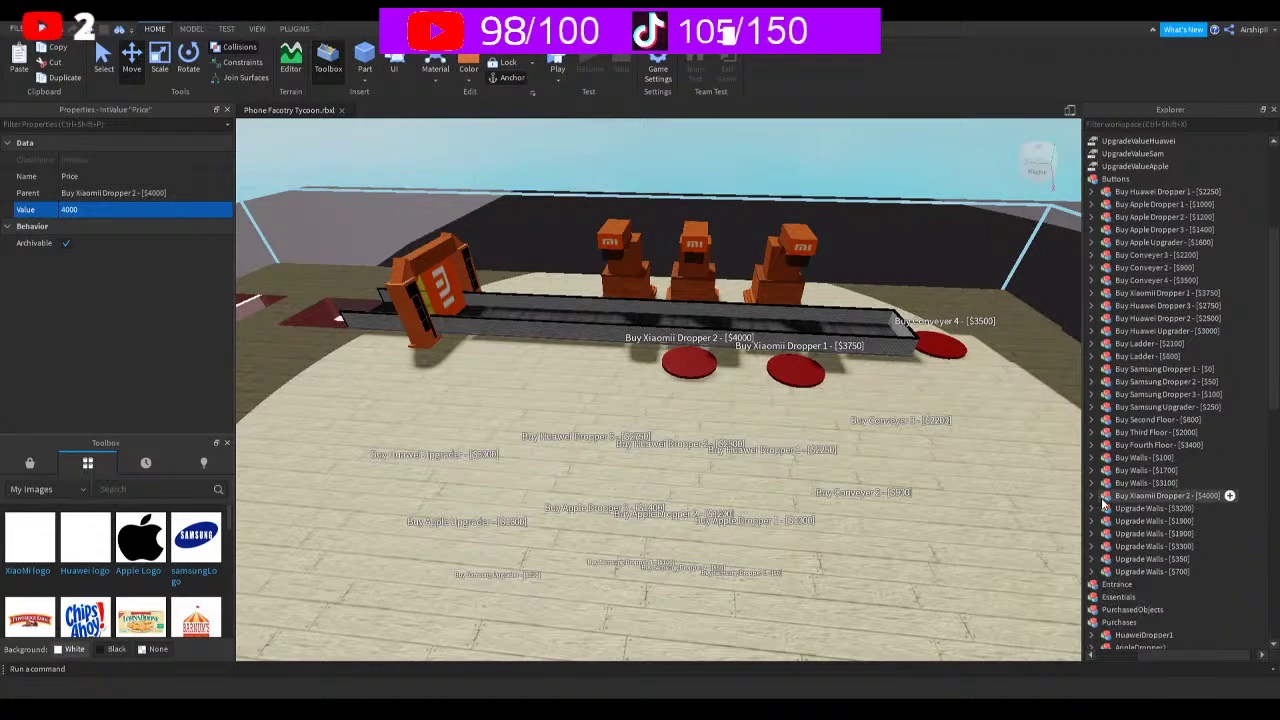
# Duplicate the "Buy Xiaomii Dropper 2 - [$4000]" button and place the copy in front of the Xiaomi dropper nearest the upgrader
pyautogui.click(1160, 495)
pyautogui.hotkey('ctrl', 'd')
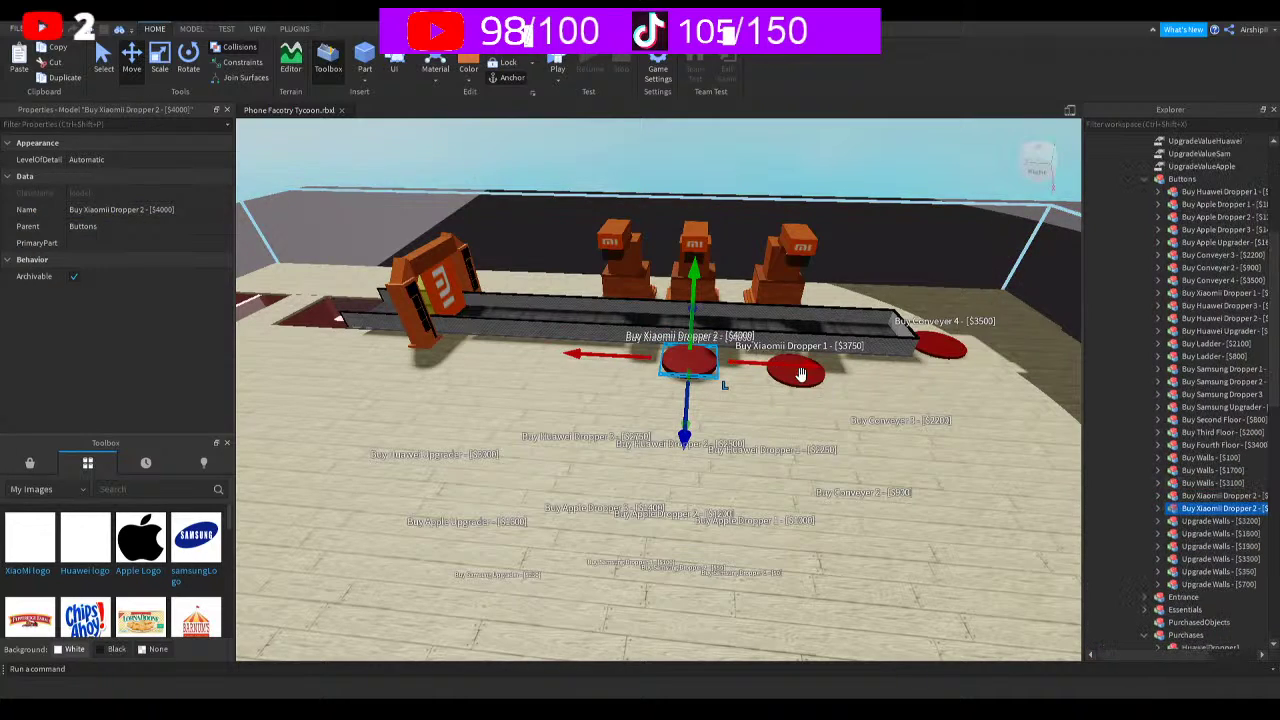
pyautogui.moveTo(720, 365); pyautogui.dragTo(677, 313)
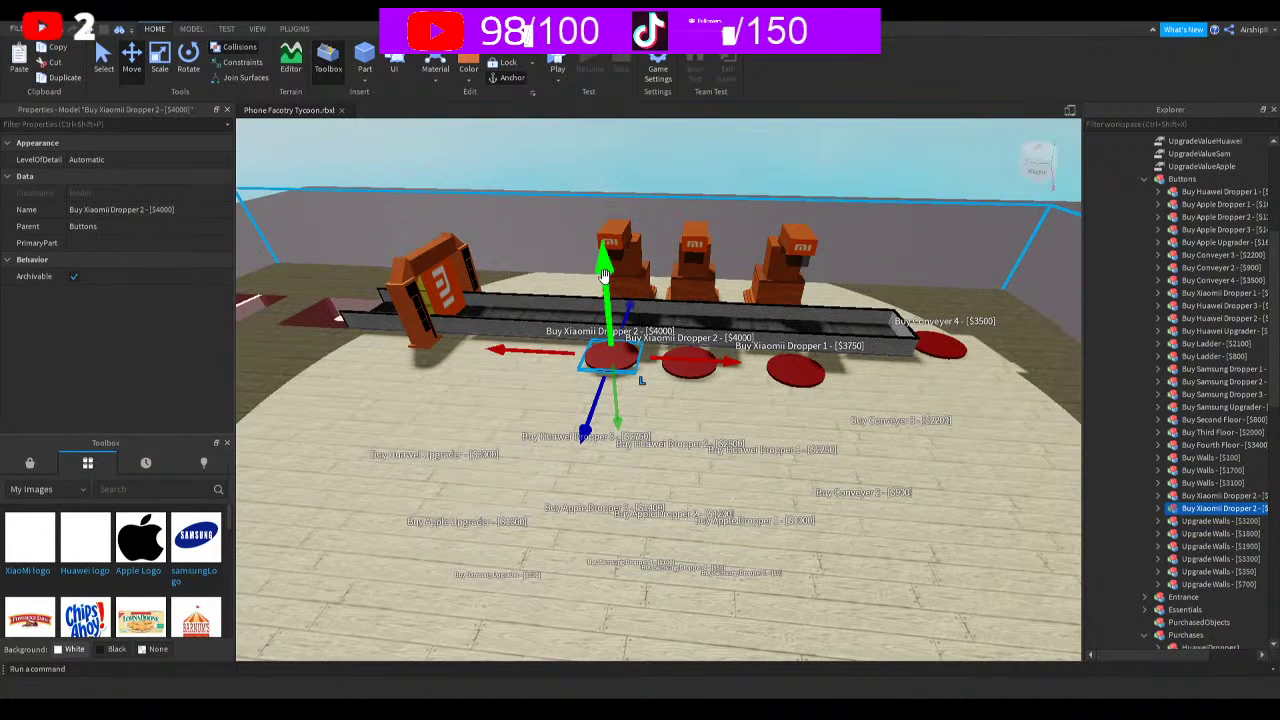
pyautogui.moveTo(606, 270)
pyautogui.mouseDown()
pyautogui.moveTo(607, 283)
pyautogui.moveTo(626, 264)
pyautogui.mouseUp()
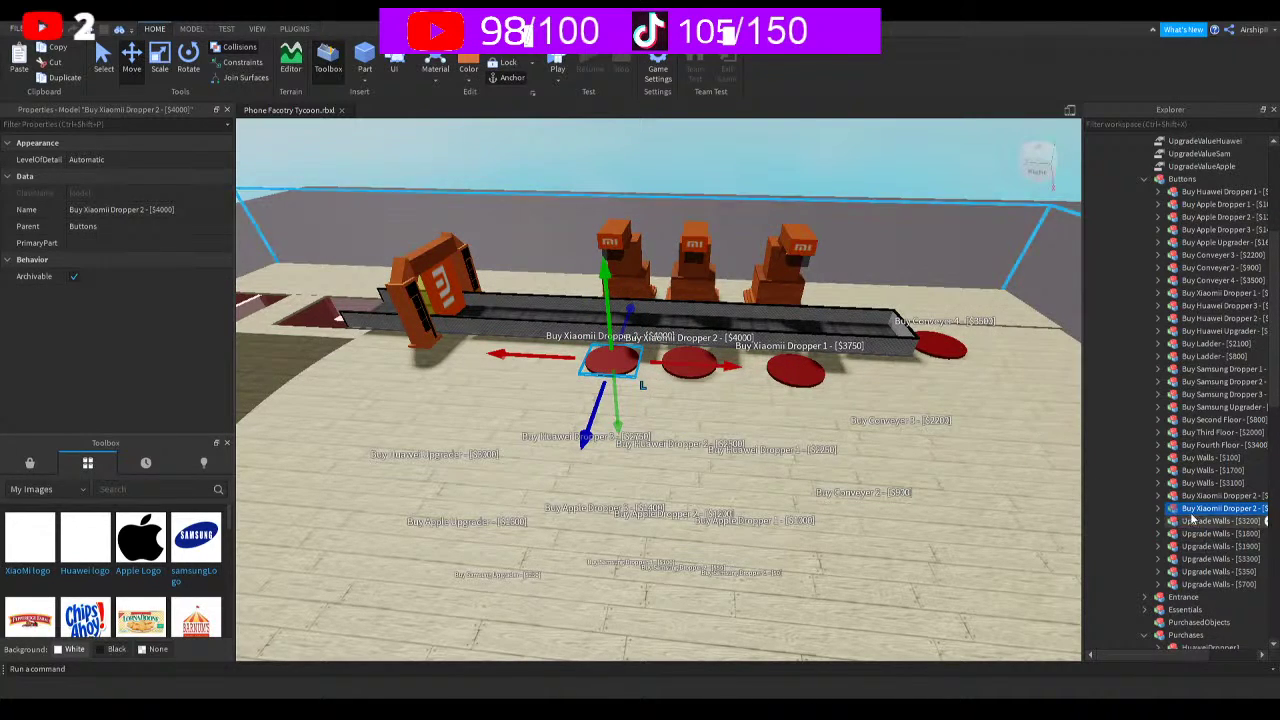
# Rename the duplicated button as "Buy Xiaomii Dropper 3 - [$4250]"
pyautogui.doubleClick(1152, 510)
pyautogui.press('End')
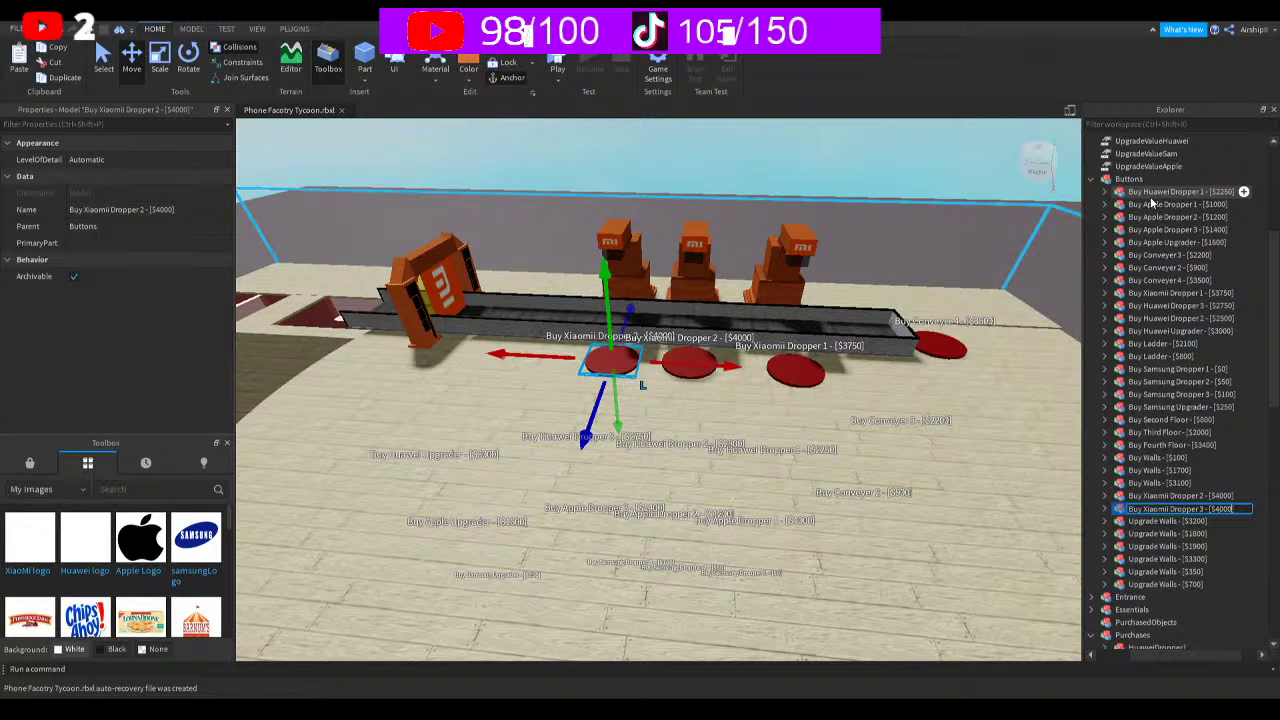
pyautogui.write('250]')
pyautogui.press('Return')
pyautogui.click(1106, 495)
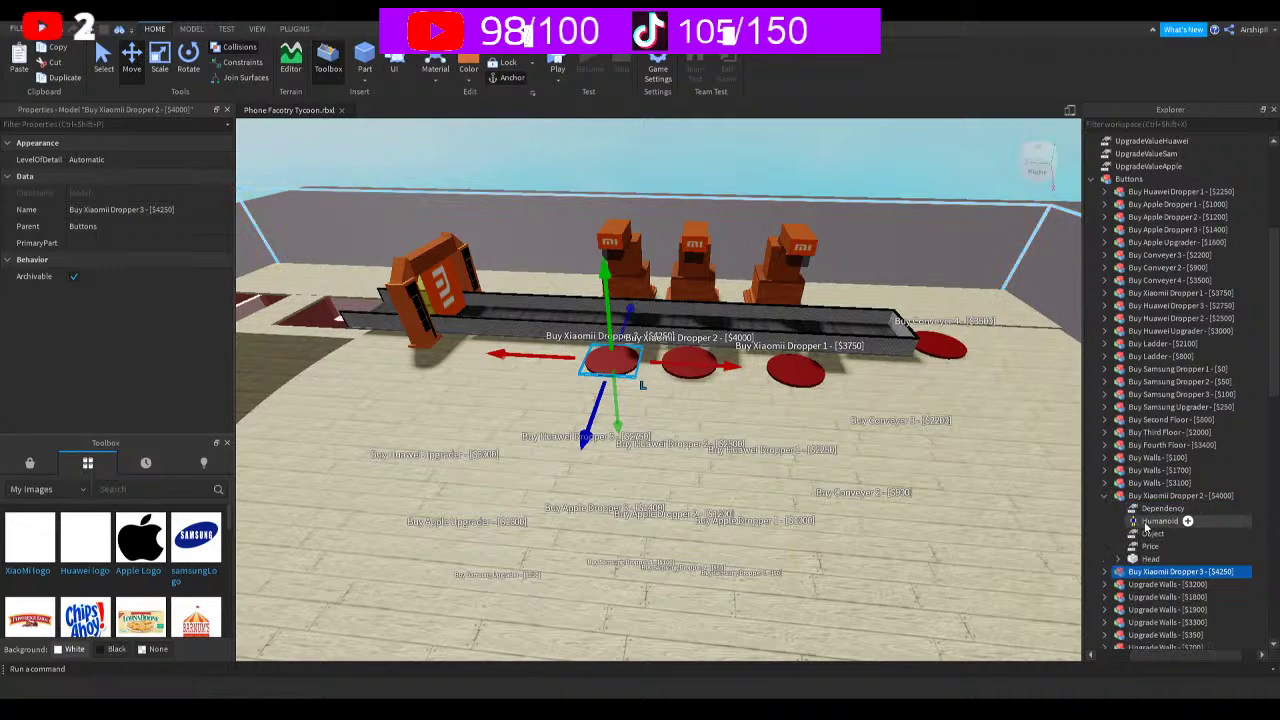
pyautogui.click(1148, 546)
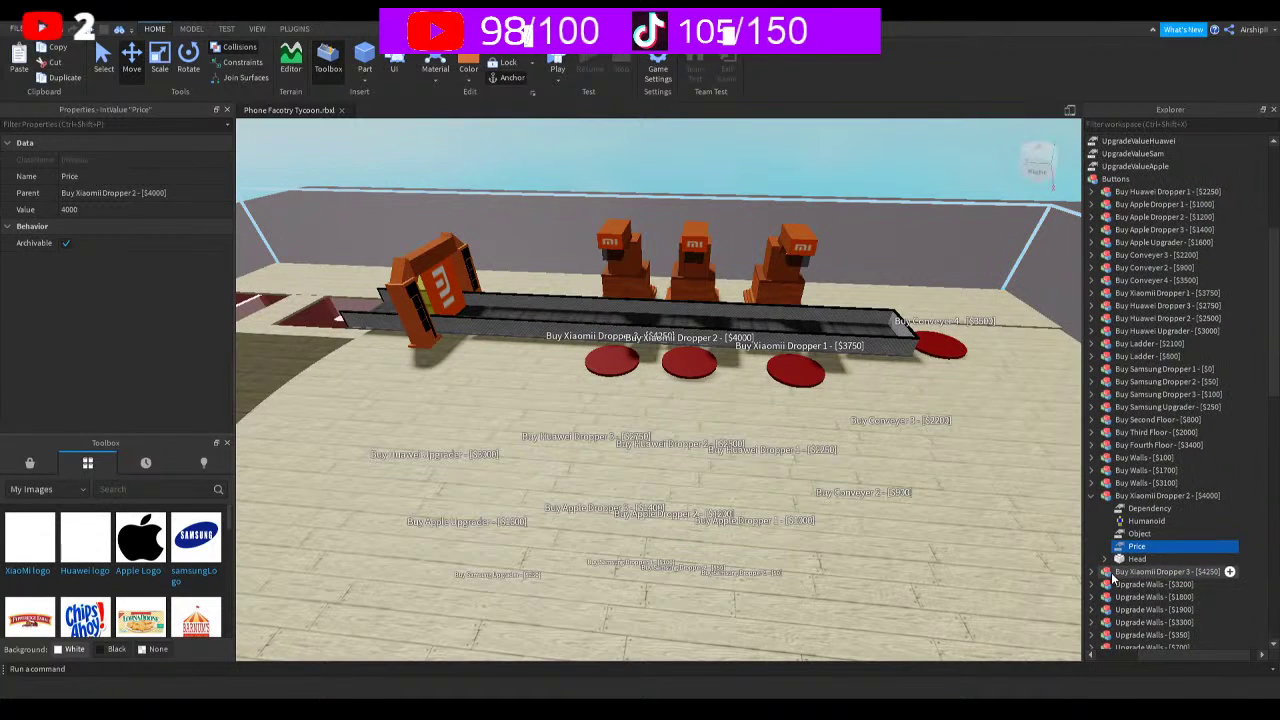
pyautogui.click(1105, 495)
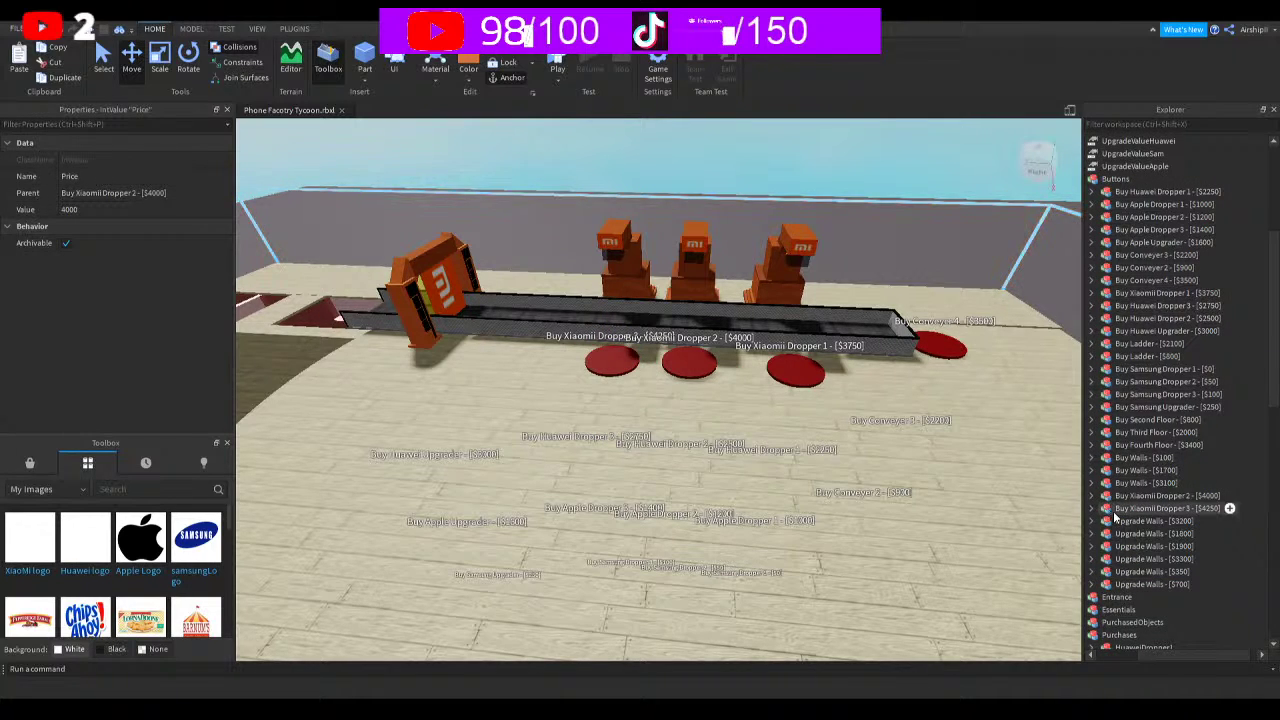
# Set the Dependency value of the Xiaomi Dropper 3 button to XiaomiDropper2
pyautogui.click(1110, 509)
pyautogui.click(1105, 508)
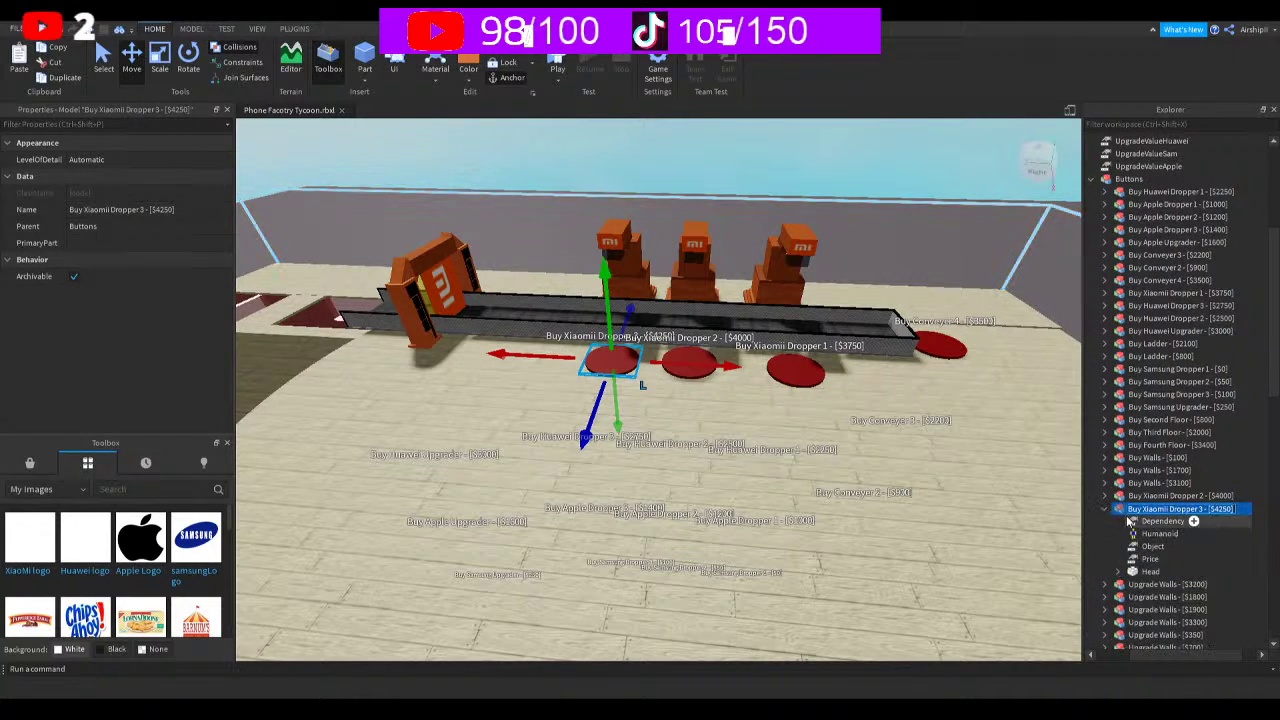
pyautogui.click(1150, 521)
pyautogui.click(134, 209)
pyautogui.click(134, 209)
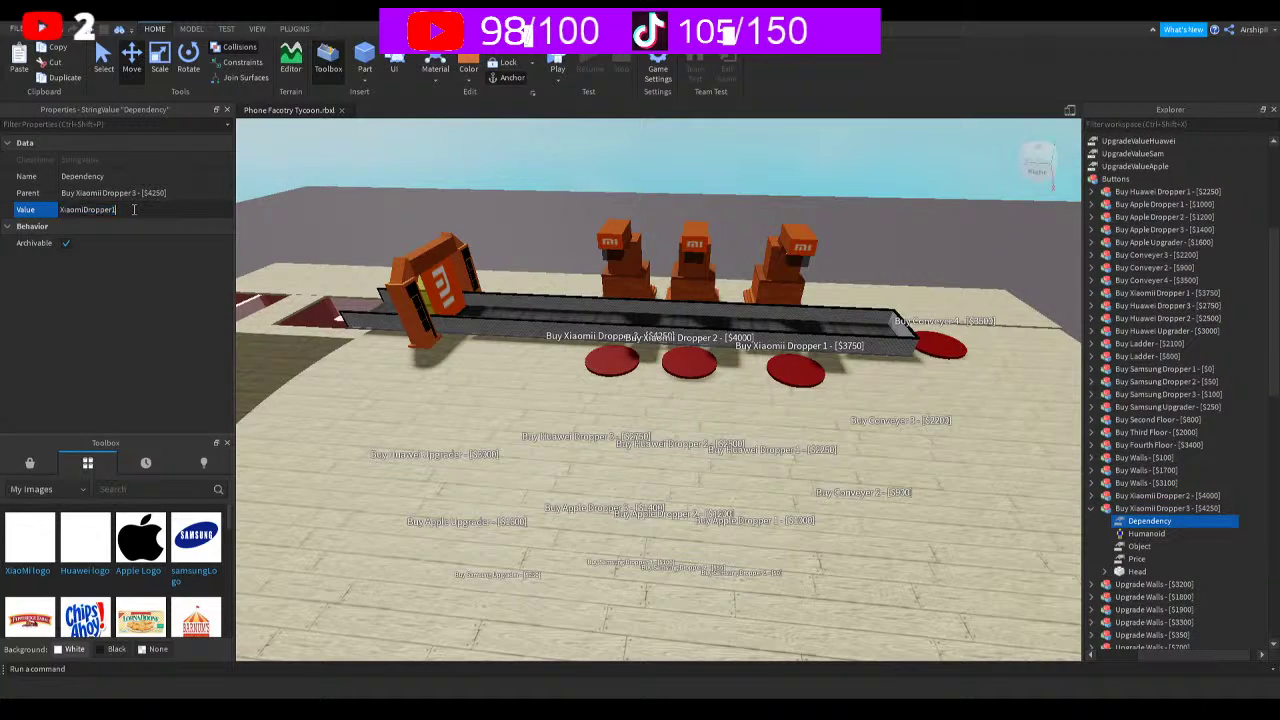
pyautogui.press('BackSpace')
pyautogui.write('2')
pyautogui.press('Return')
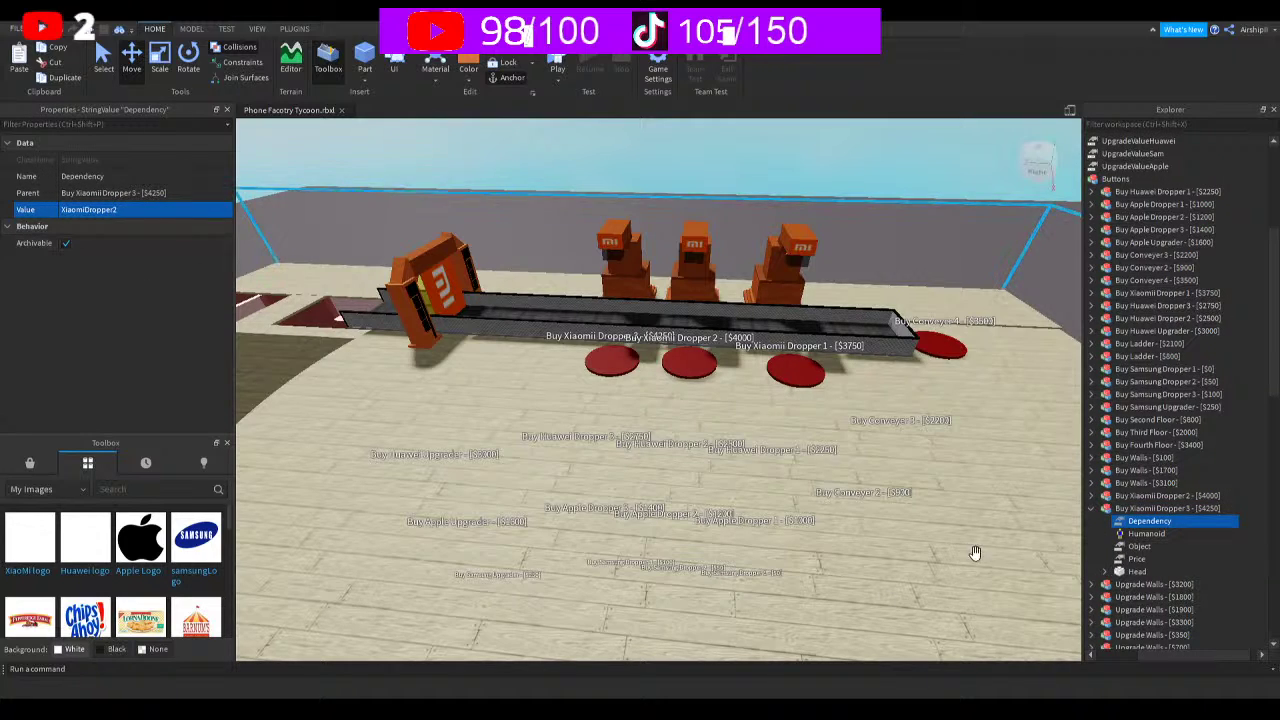
# Open the Xiaomi Dropper 3 button's Object value for editing and set its Price value to 4250
pyautogui.click(1140, 546)
pyautogui.click(200, 211)
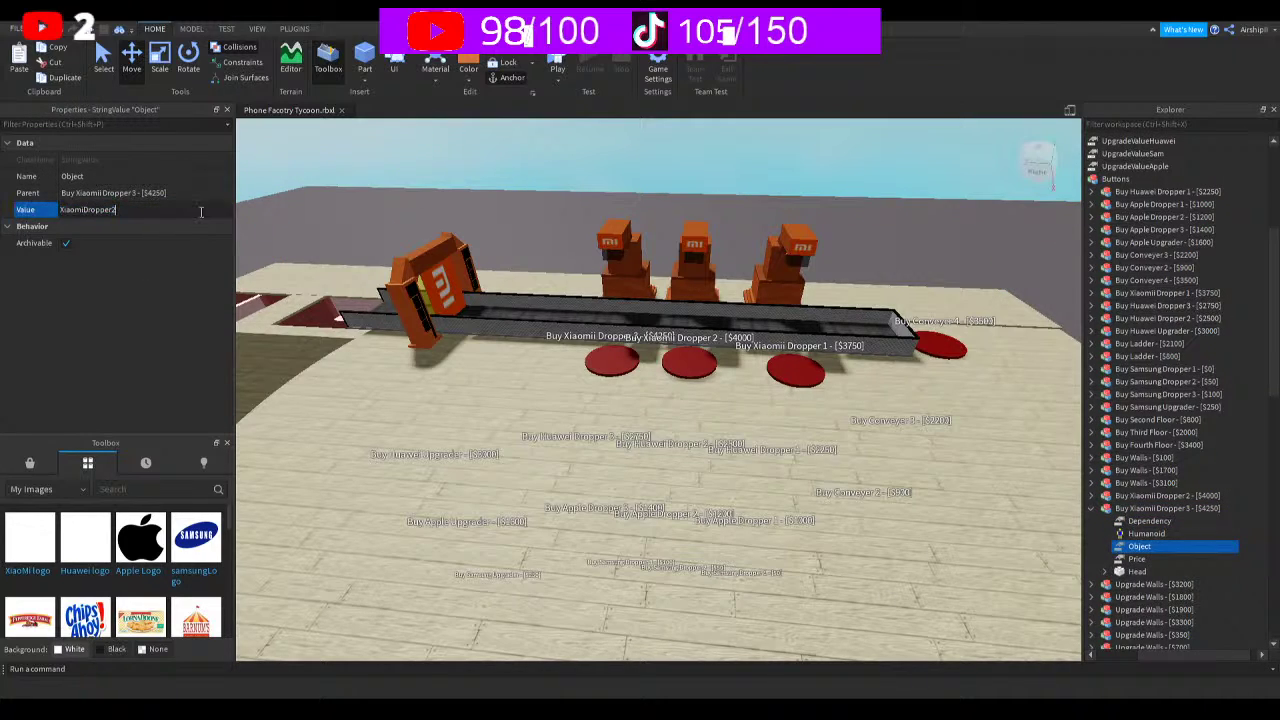
pyautogui.click(1137, 559)
pyautogui.click(102, 208)
pyautogui.write('425')
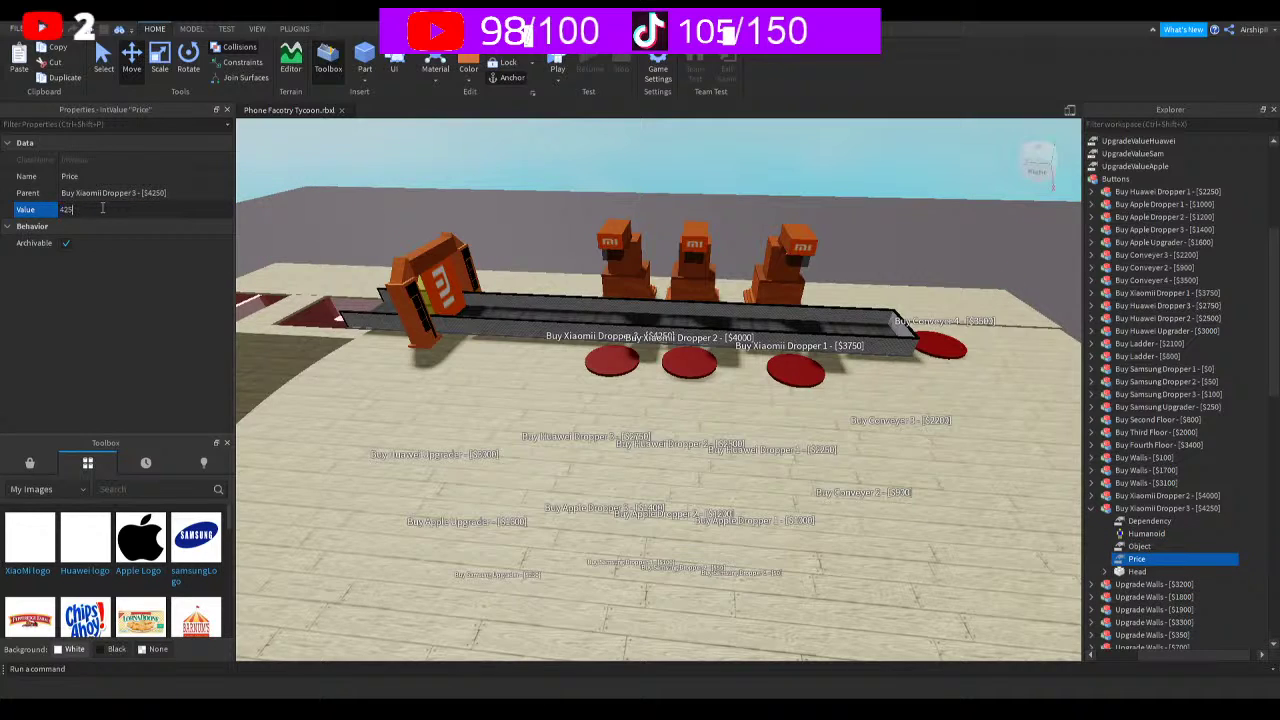
pyautogui.write('0')
pyautogui.press('Return')
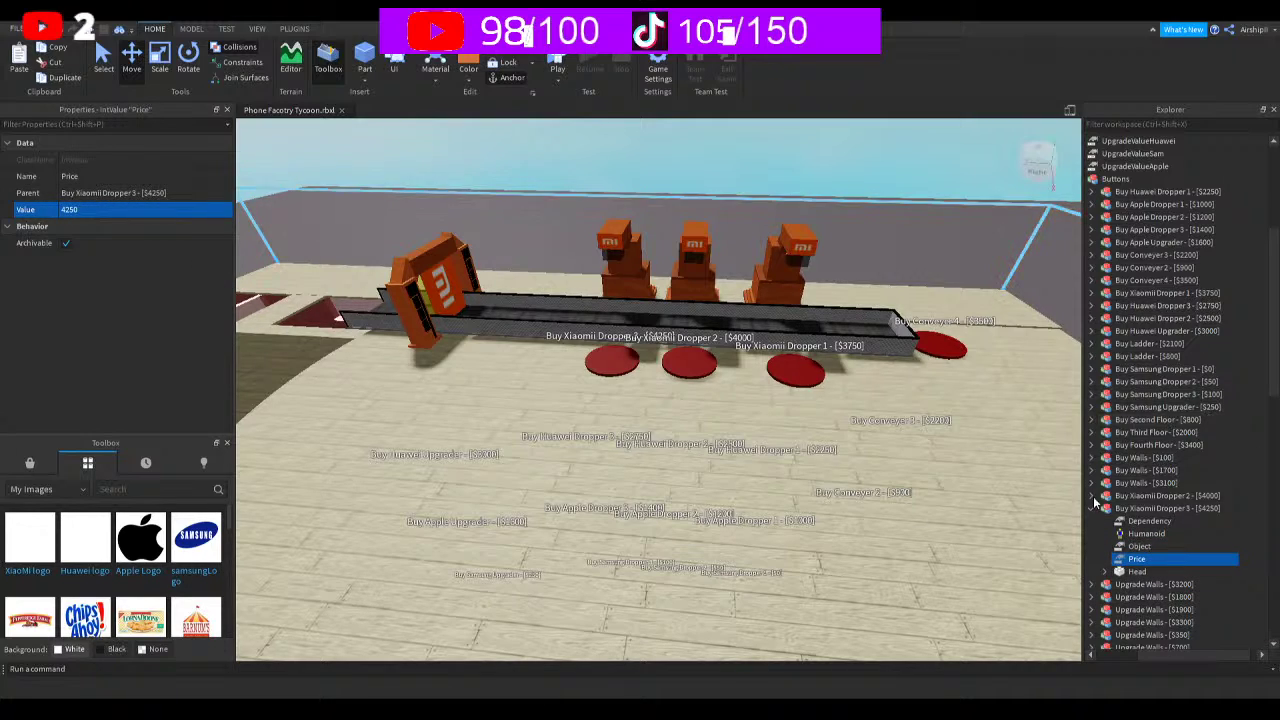
pyautogui.click(1093, 507)
# Duplicate the "Buy Xiaomii Dropper 3 - [$4250]" button and place the copy on the floor in front of the Xiaomi upgrader
pyautogui.click(1127, 509)
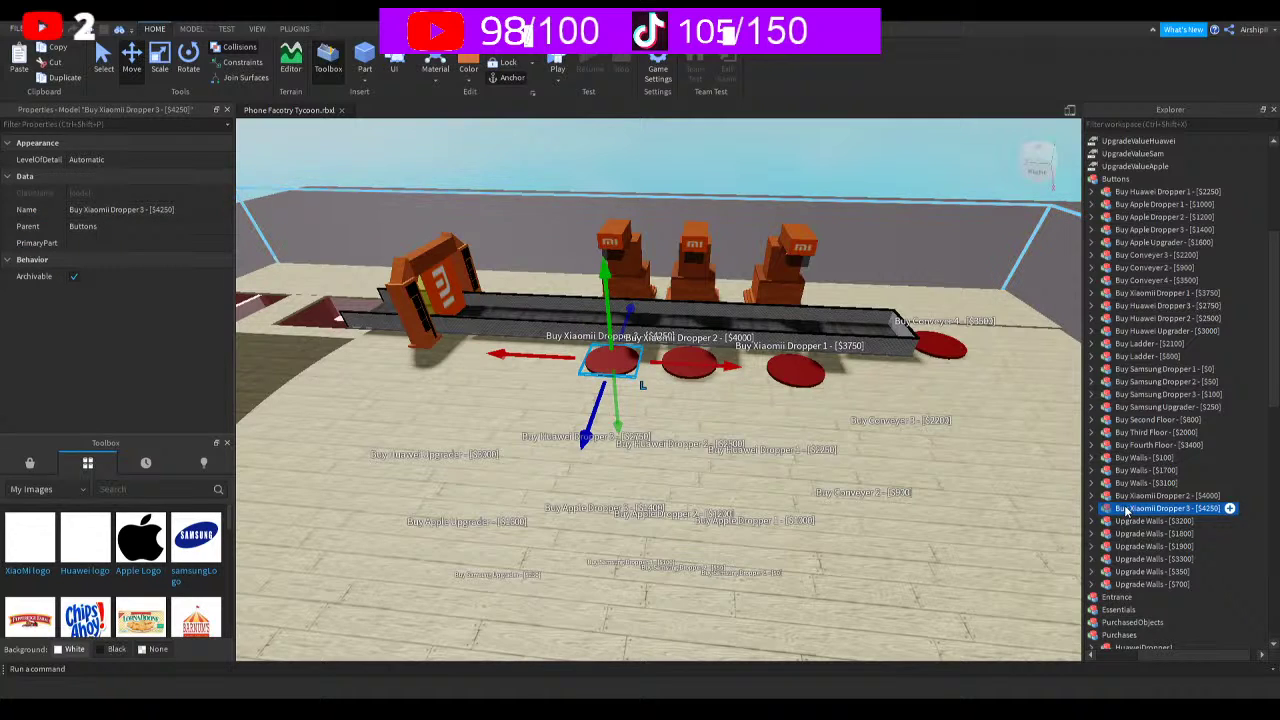
pyautogui.moveTo(685, 364); pyautogui.dragTo(507, 370)
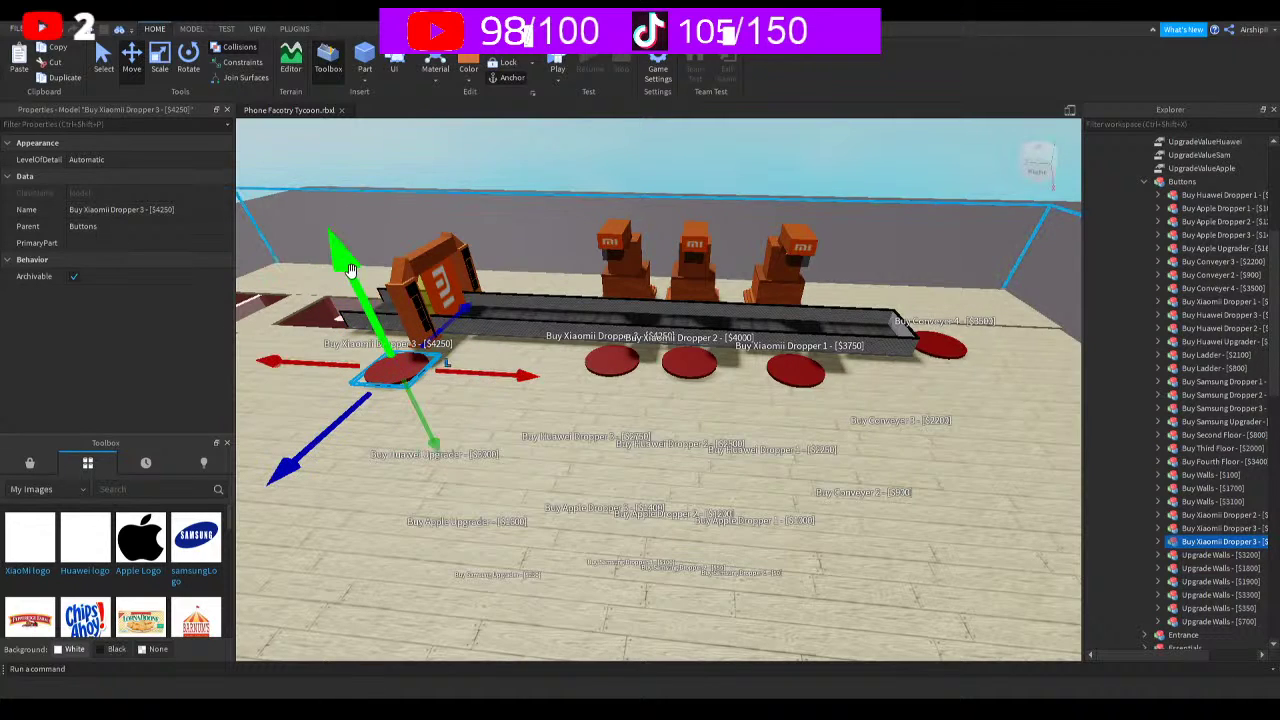
pyautogui.moveTo(350, 270)
pyautogui.mouseDown()
pyautogui.moveTo(352, 300)
pyautogui.moveTo(350, 262)
pyautogui.moveTo(352, 275)
pyautogui.mouseUp()
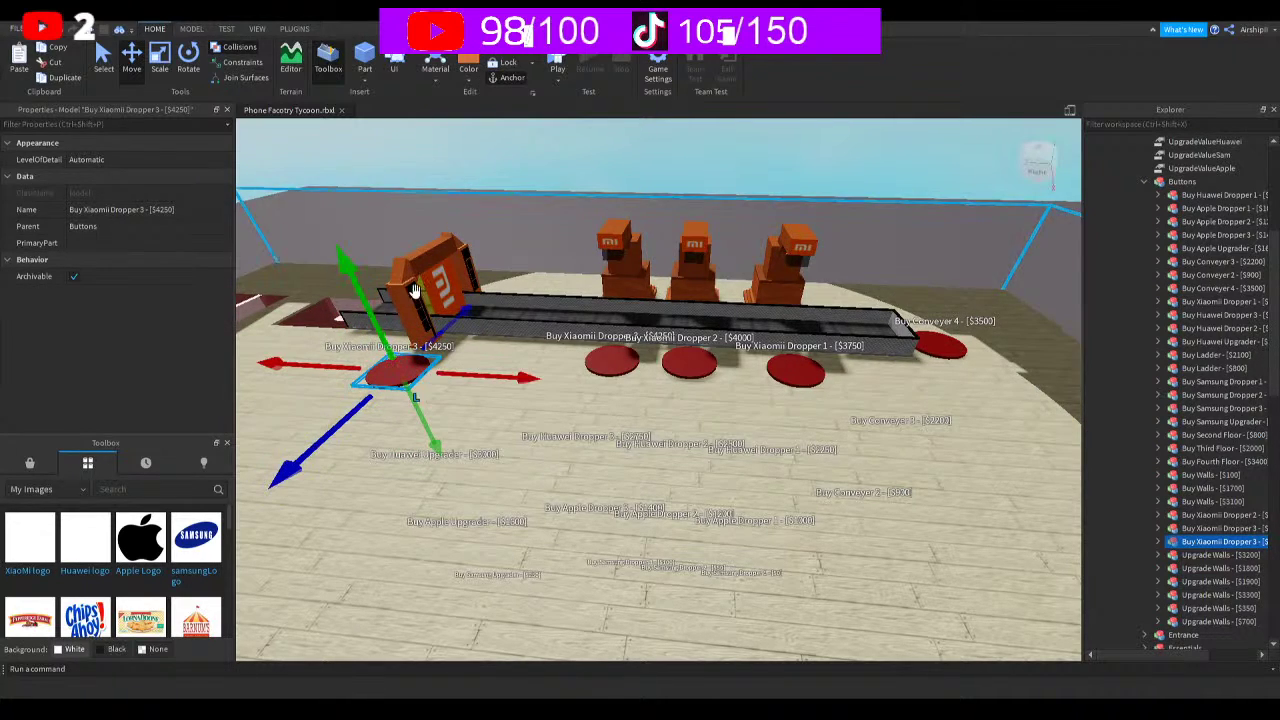
# Rename the duplicated button beside the upgrader as "Buy Xiaomi Upgrader - [$4500]"
pyautogui.hscroll(2, 1163, 298)
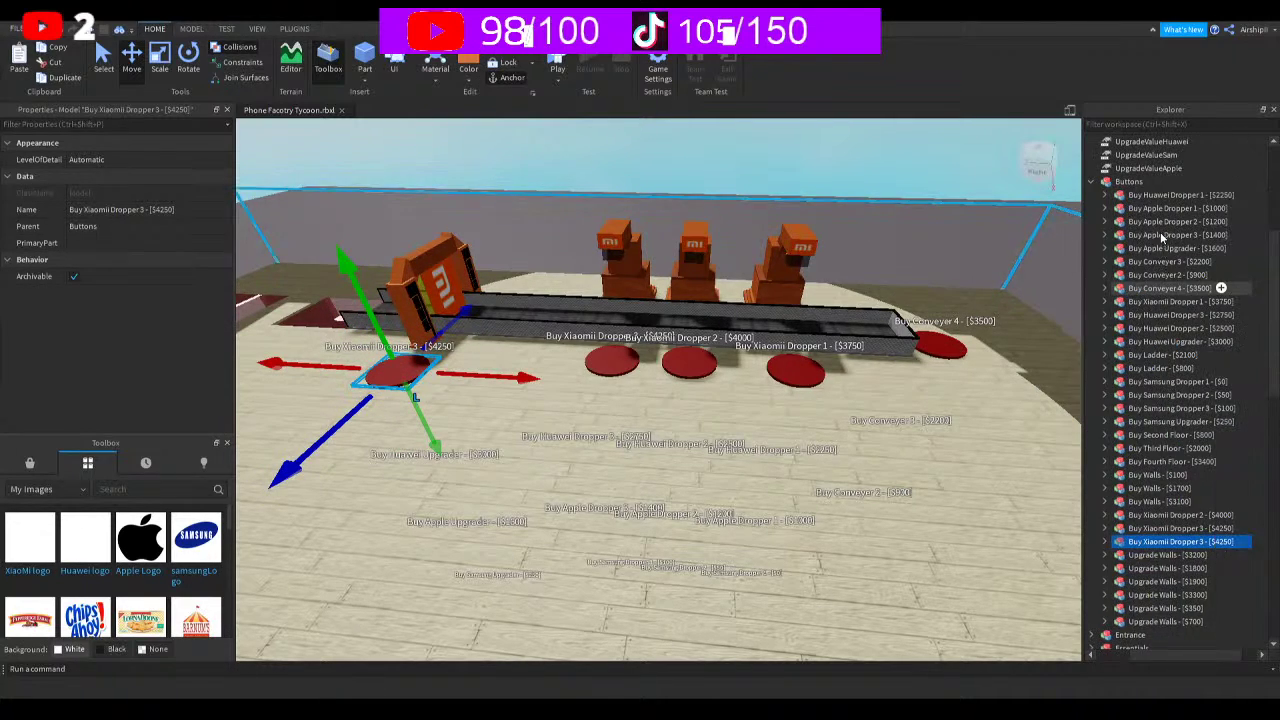
pyautogui.press('Down')
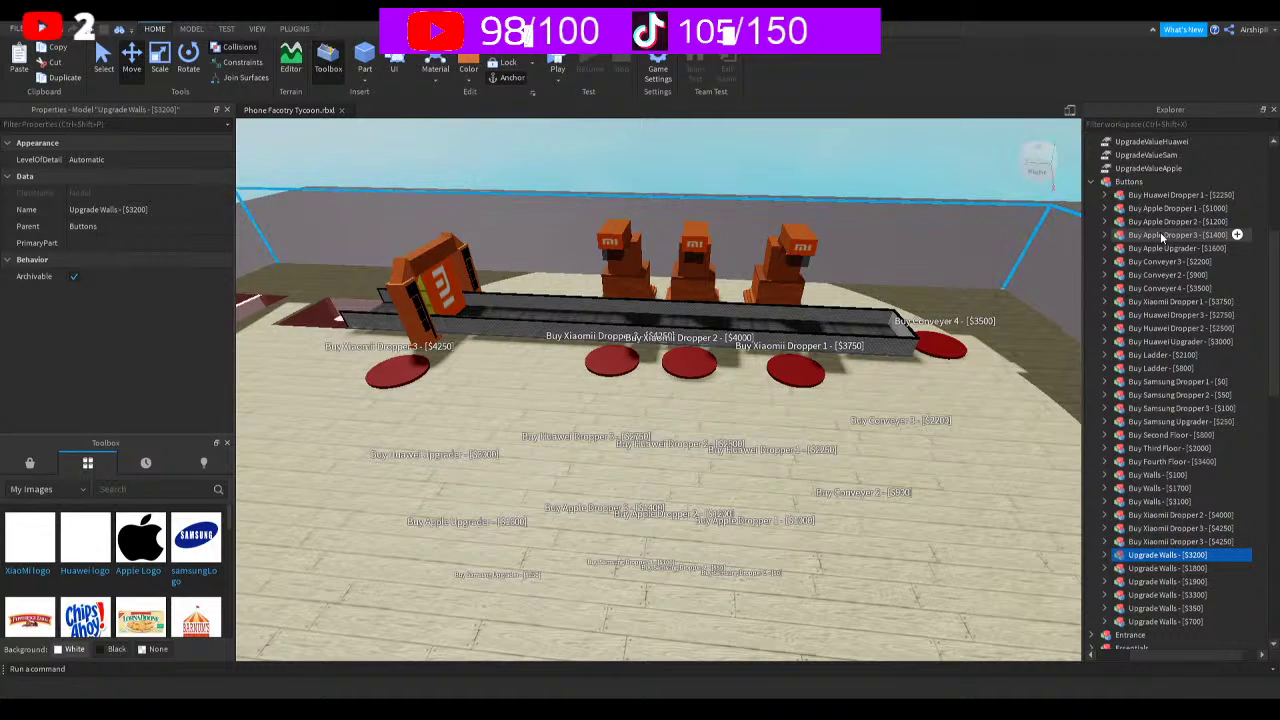
pyautogui.click(1143, 541)
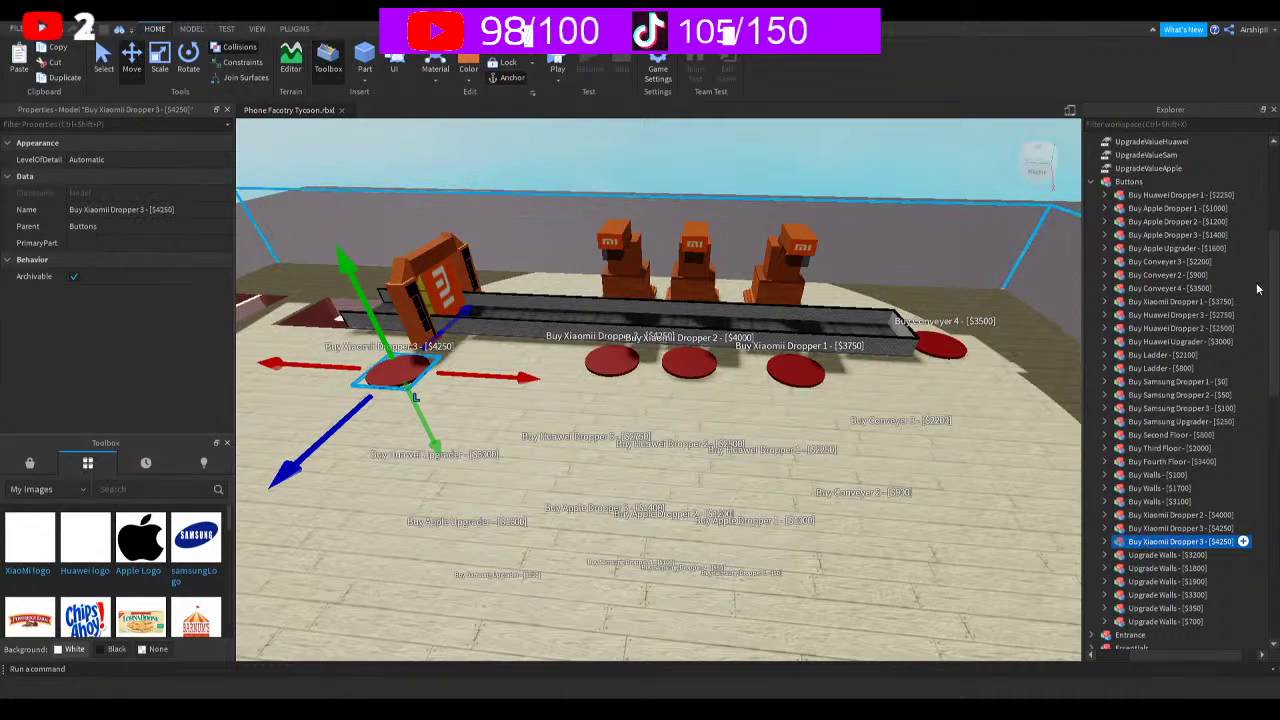
pyautogui.press('F2')
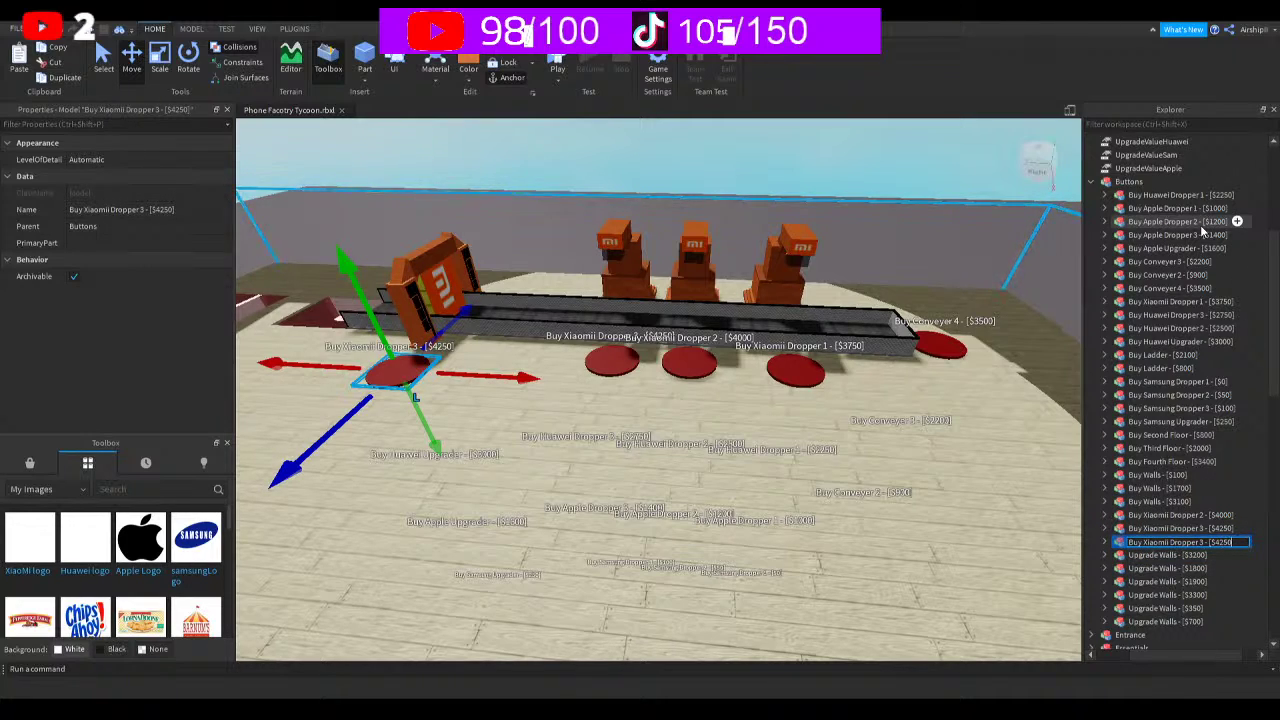
pyautogui.press('BackSpace')
pyautogui.press('BackSpace')
pyautogui.press('BackSpace')
pyautogui.press('BackSpace')
pyautogui.press('BackSpace')
pyautogui.press('BackSpace')
pyautogui.press('BackSpace')
pyautogui.press('BackSpace')
pyautogui.press('BackSpace')
pyautogui.press('BackSpace')
pyautogui.press('BackSpace')
pyautogui.press('BackSpace')
pyautogui.press('BackSpace')
pyautogui.press('BackSpace')
pyautogui.press('BackSpace')
pyautogui.press('BackSpace')
pyautogui.press('BackSpace')
pyautogui.press('BackSpace')
pyautogui.press('BackSpace')
pyautogui.press('BackSpace')
pyautogui.write('Upgrader - [$4500]')
pyautogui.press('Return')
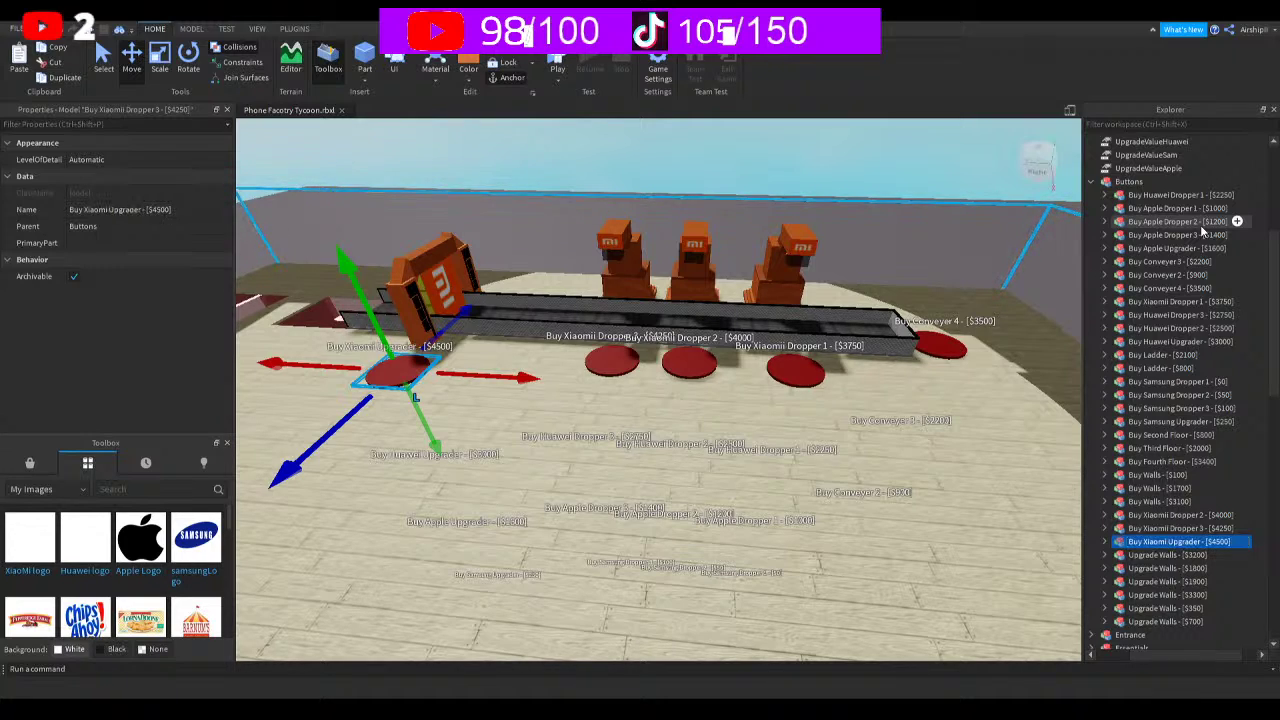
# Set the Dependency value of the Buy Xiaomi Upgrader button to XiaomiDropper3
pyautogui.click(1105, 541)
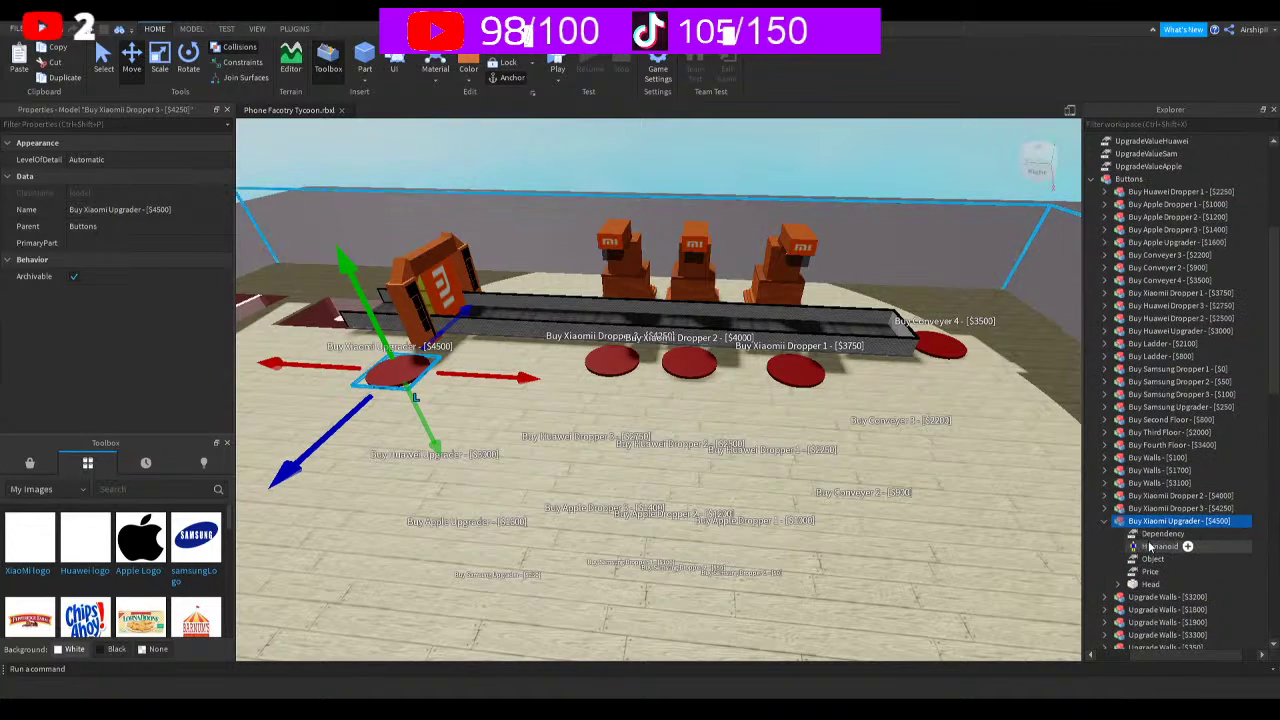
pyautogui.click(1160, 533)
pyautogui.click(150, 209)
pyautogui.write('XiaomiDropper2')
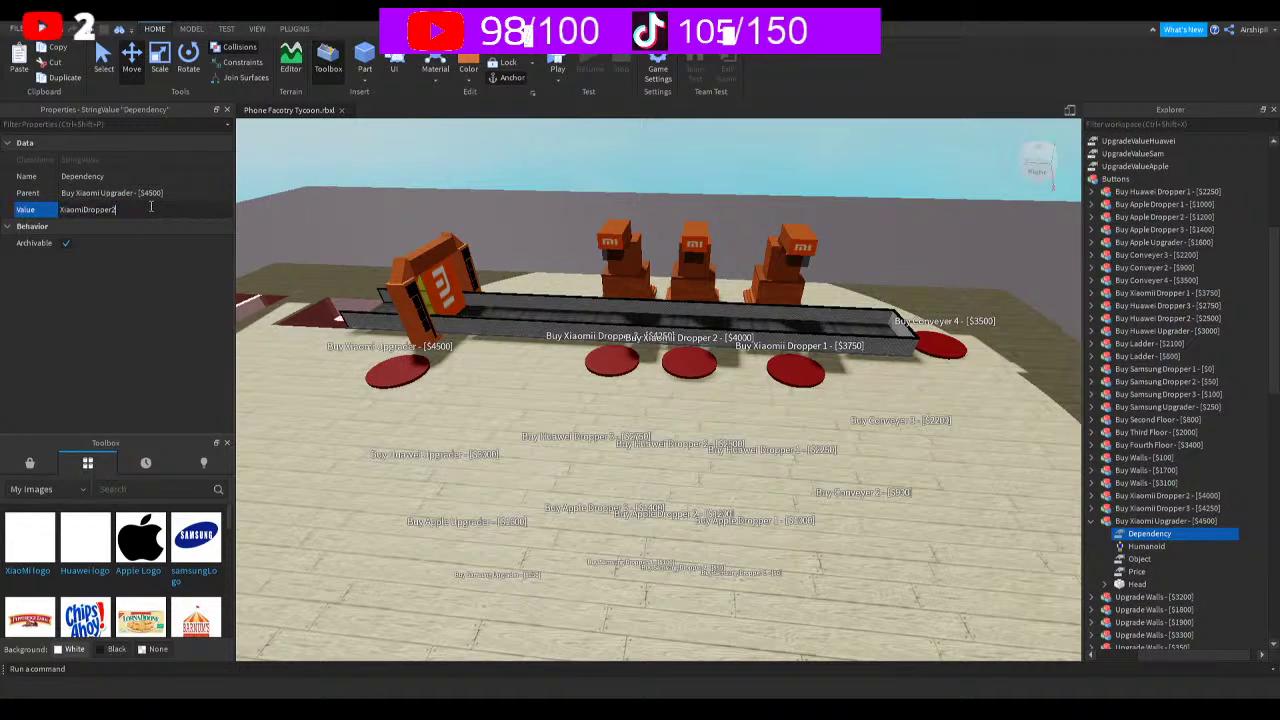
pyautogui.press('Return')
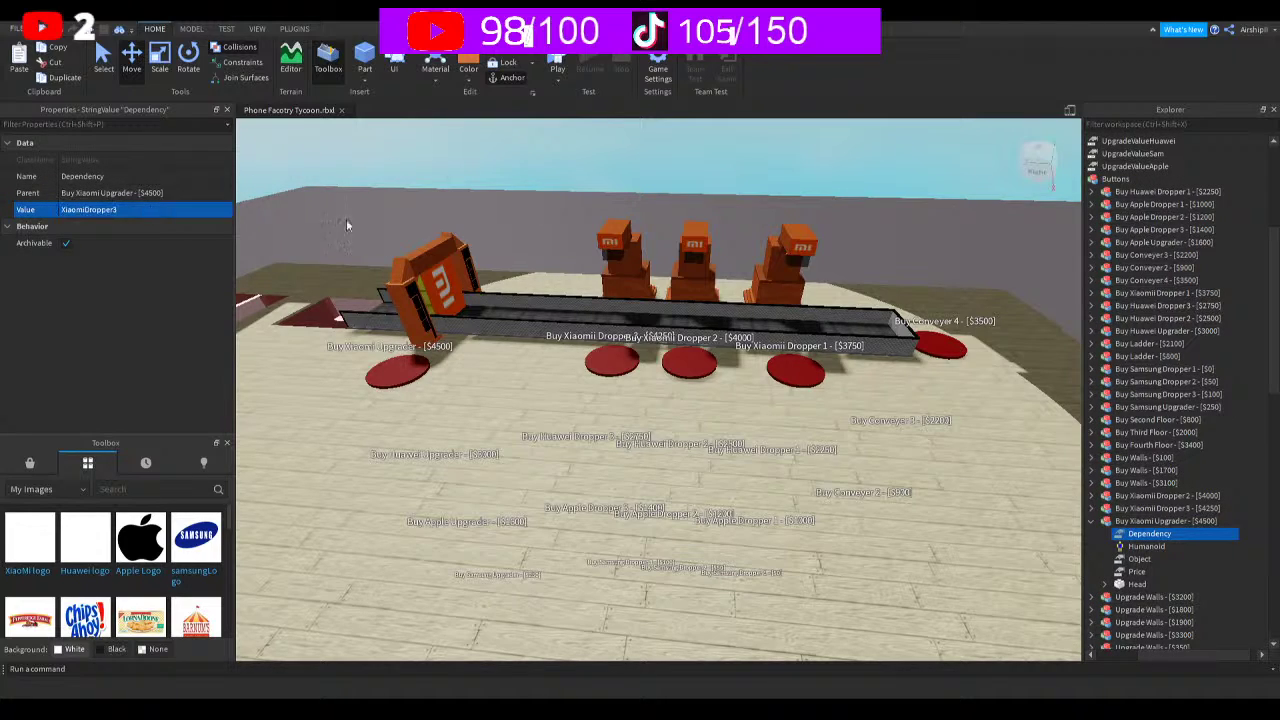
# Set the Object value of the Buy Xiaomi Upgrader button to XiaomiUpgrader
pyautogui.click(1140, 558)
pyautogui.click(152, 211)
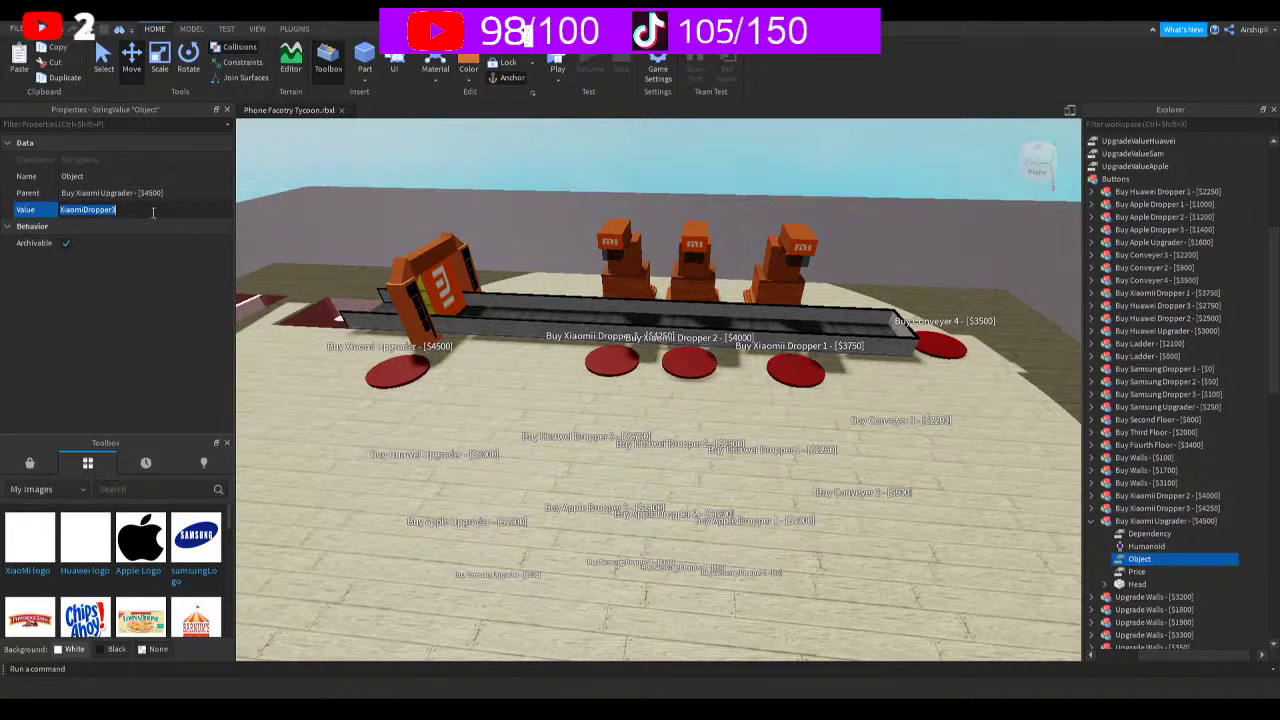
pyautogui.click(153, 212)
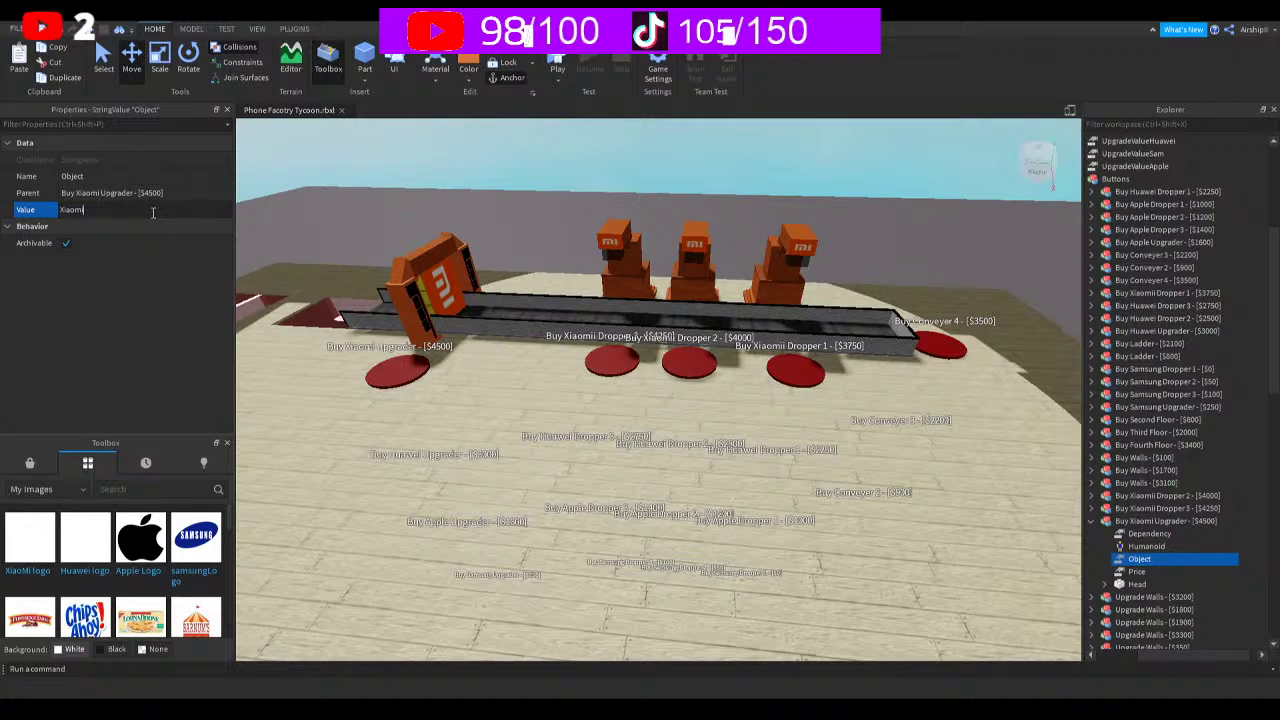
pyautogui.write('Upgrader\\')
pyautogui.press('Return')
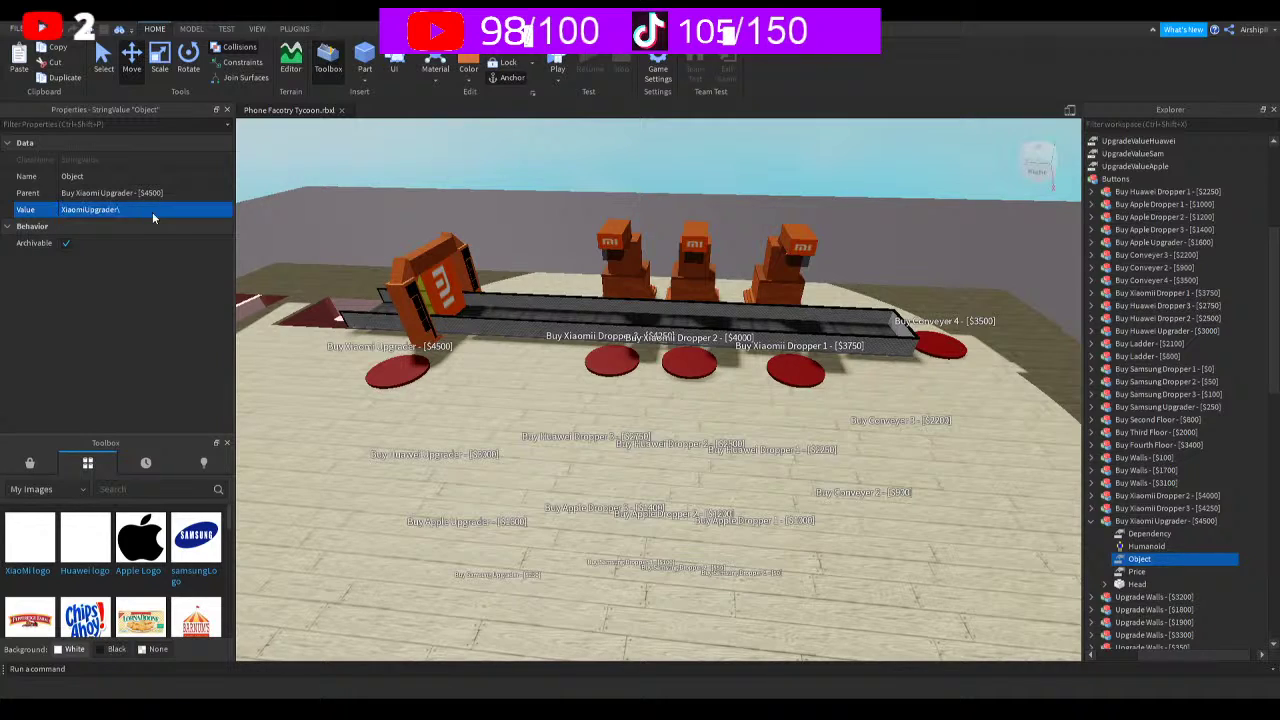
pyautogui.click(153, 213)
pyautogui.click(153, 213)
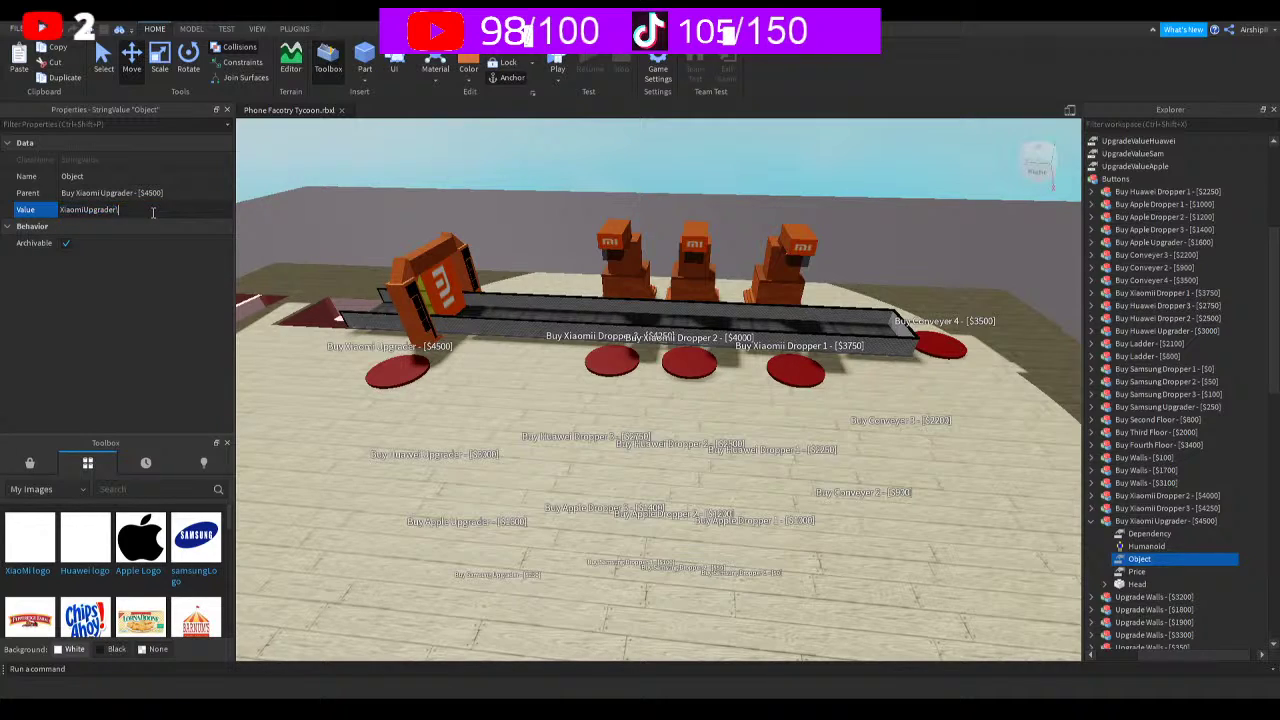
pyautogui.press('Return')
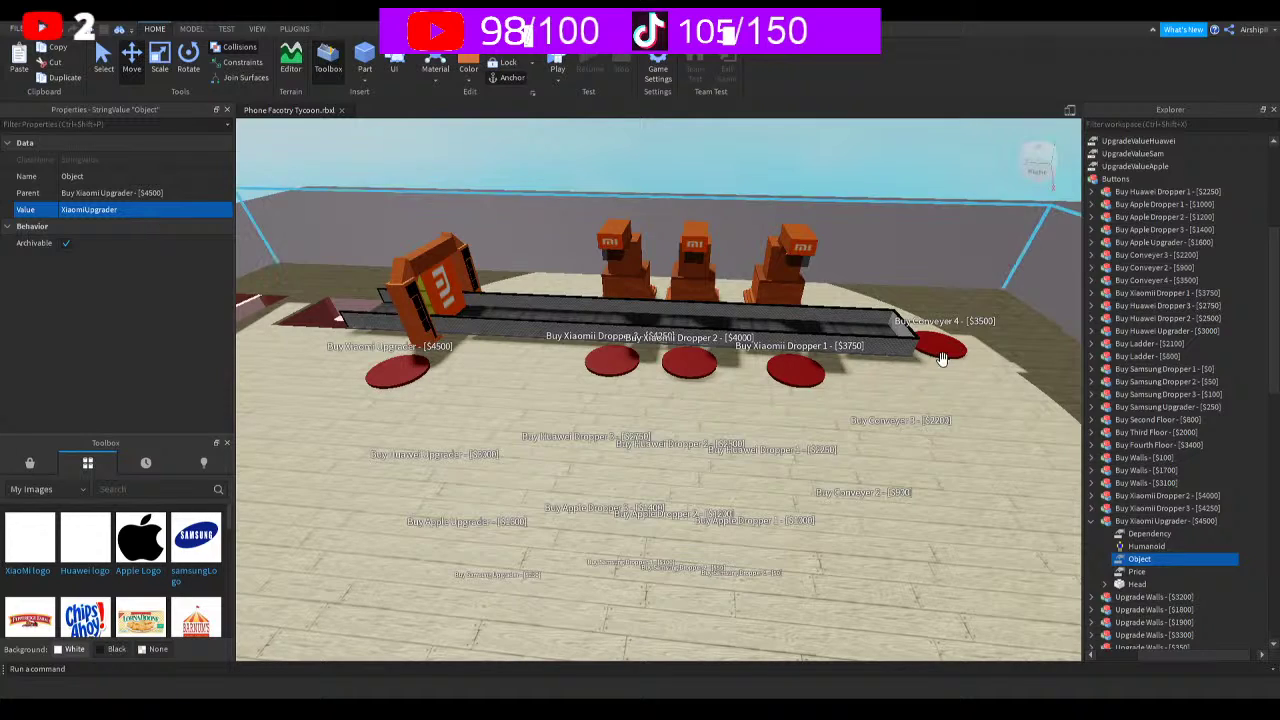
# Collapse the Buy Xiaomi Upgrader button's contents and save the Phone Facotry Tycoon file
pyautogui.scroll(-1, 1092, 514)
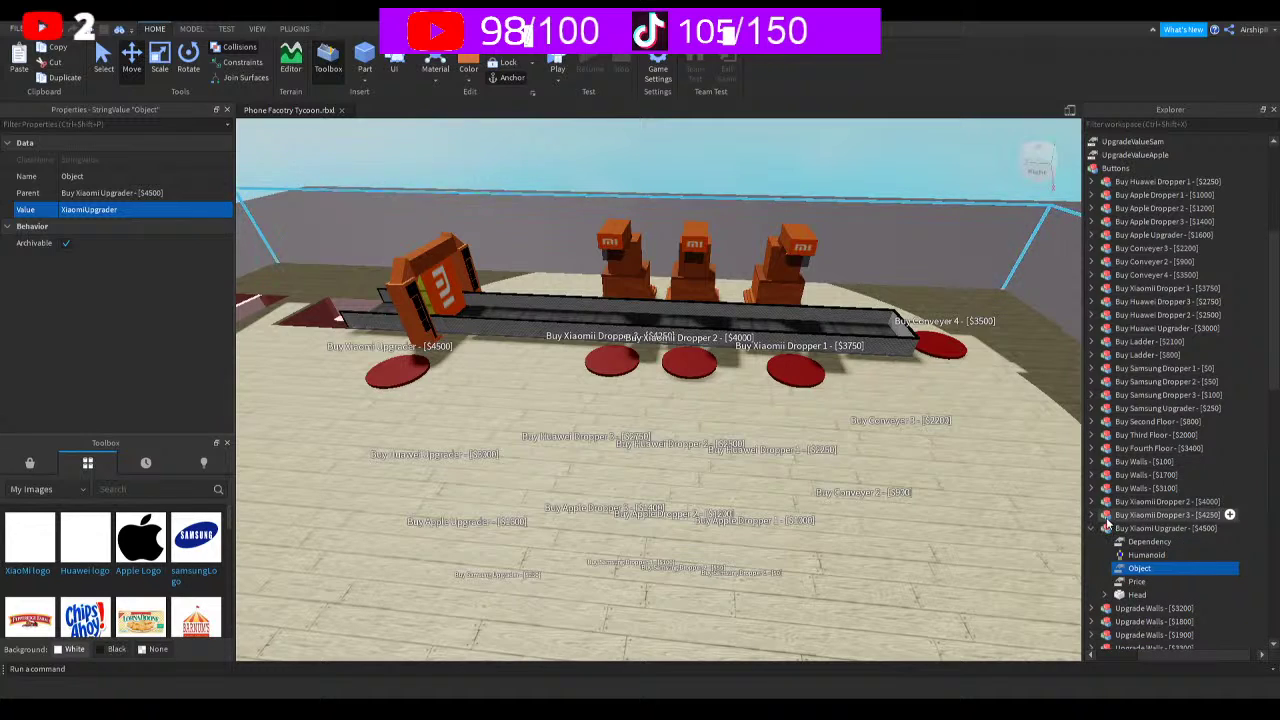
pyautogui.click(1091, 528)
pyautogui.click(1160, 528)
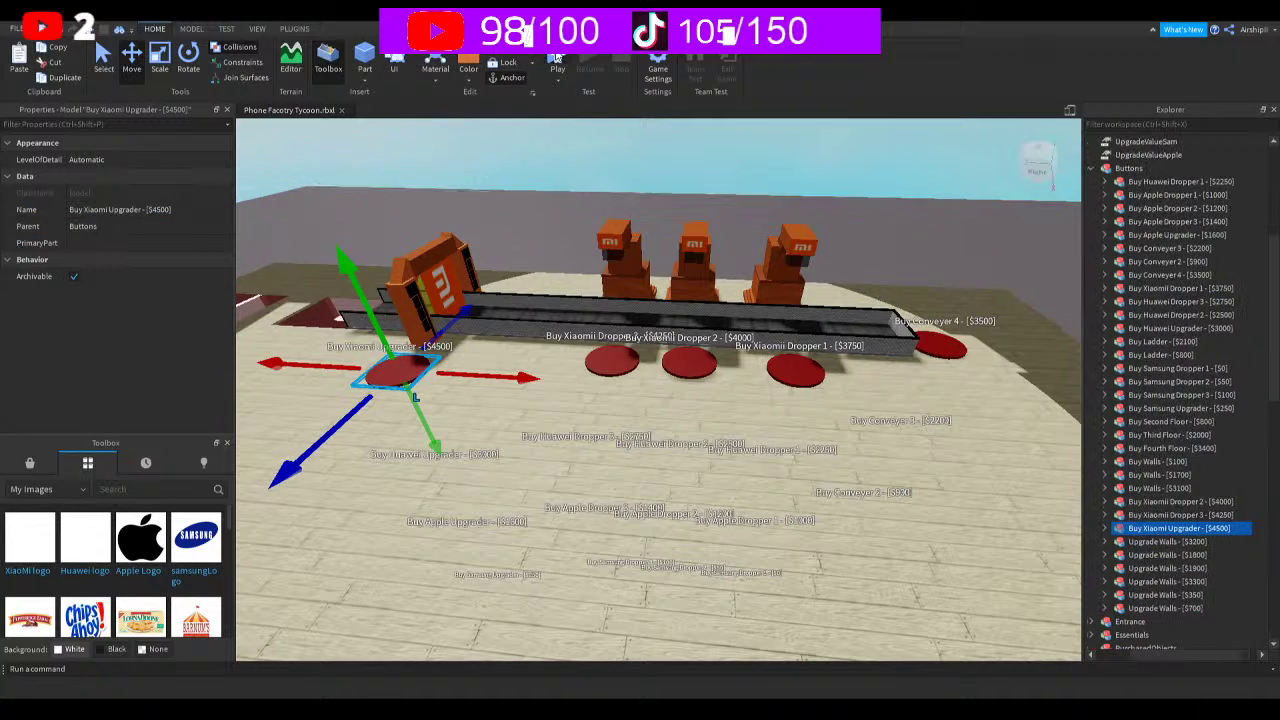
pyautogui.hotkey('ctrl', 's')
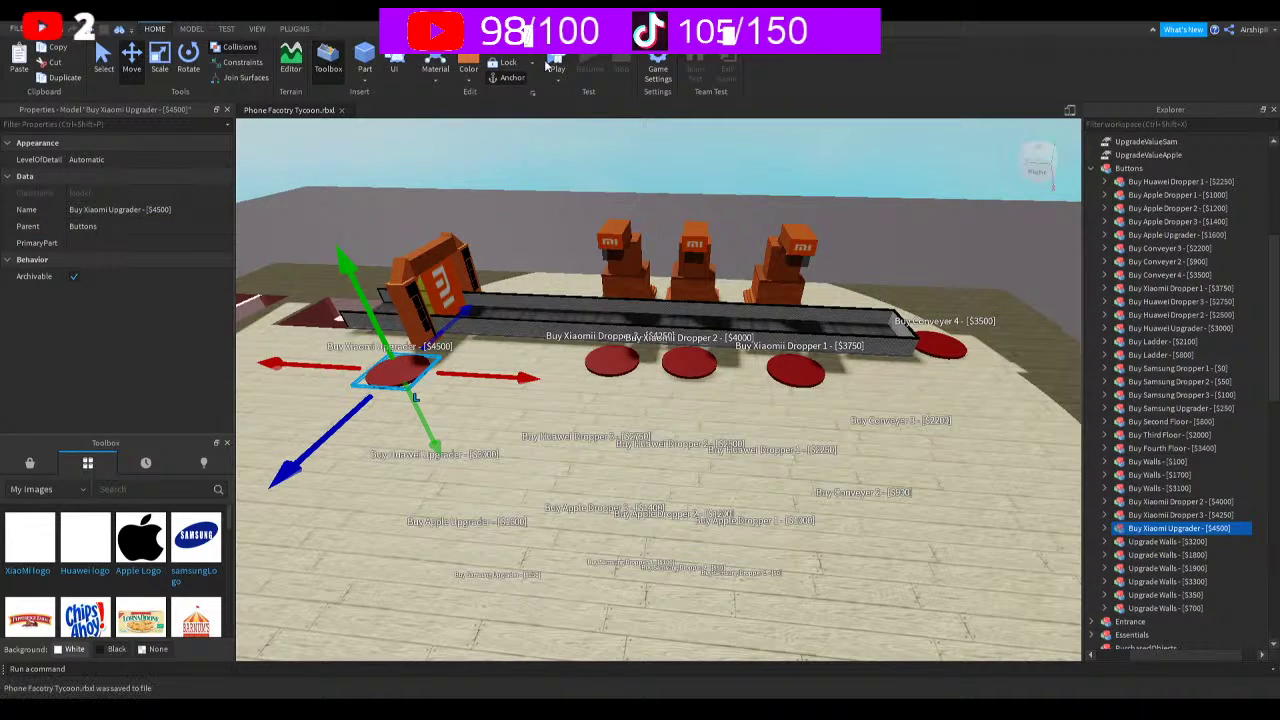
# Run a play test of the tycoon, look around the spawn area, and stop the test
pyautogui.click(558, 62)
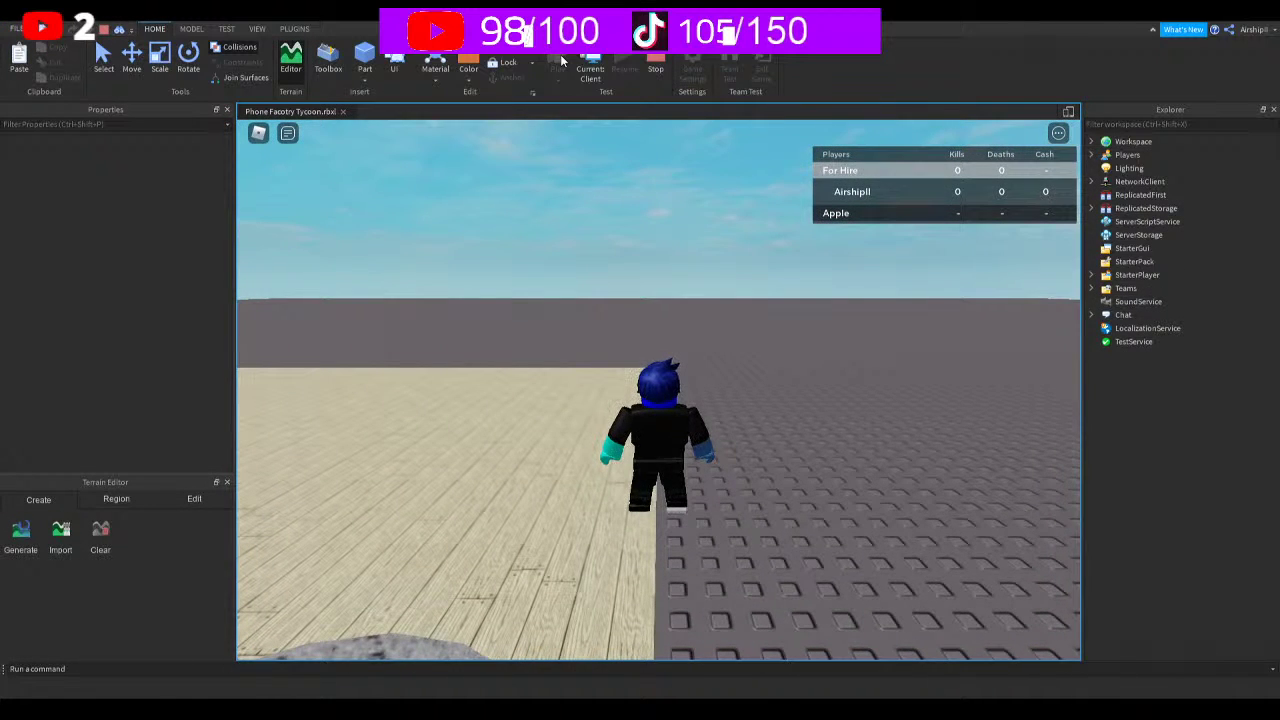
pyautogui.moveTo(620, 322); pyautogui.dragTo(700, 270, button='right')
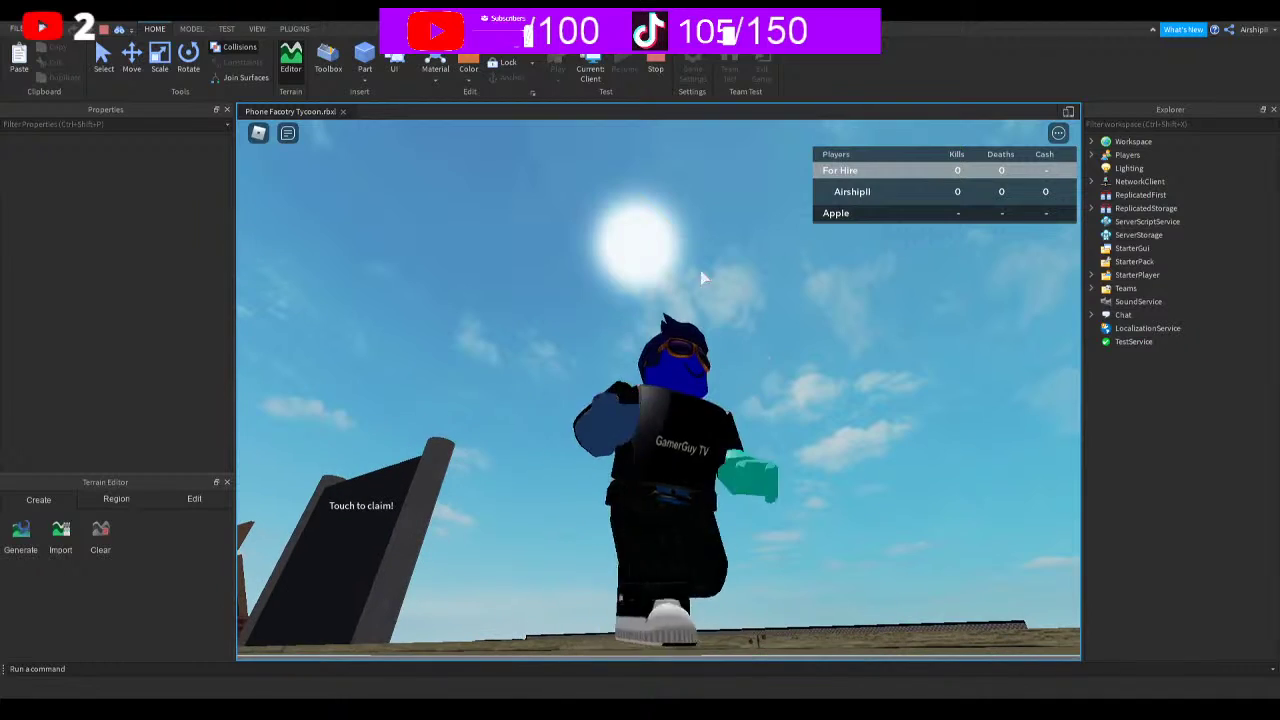
pyautogui.click(656, 62)
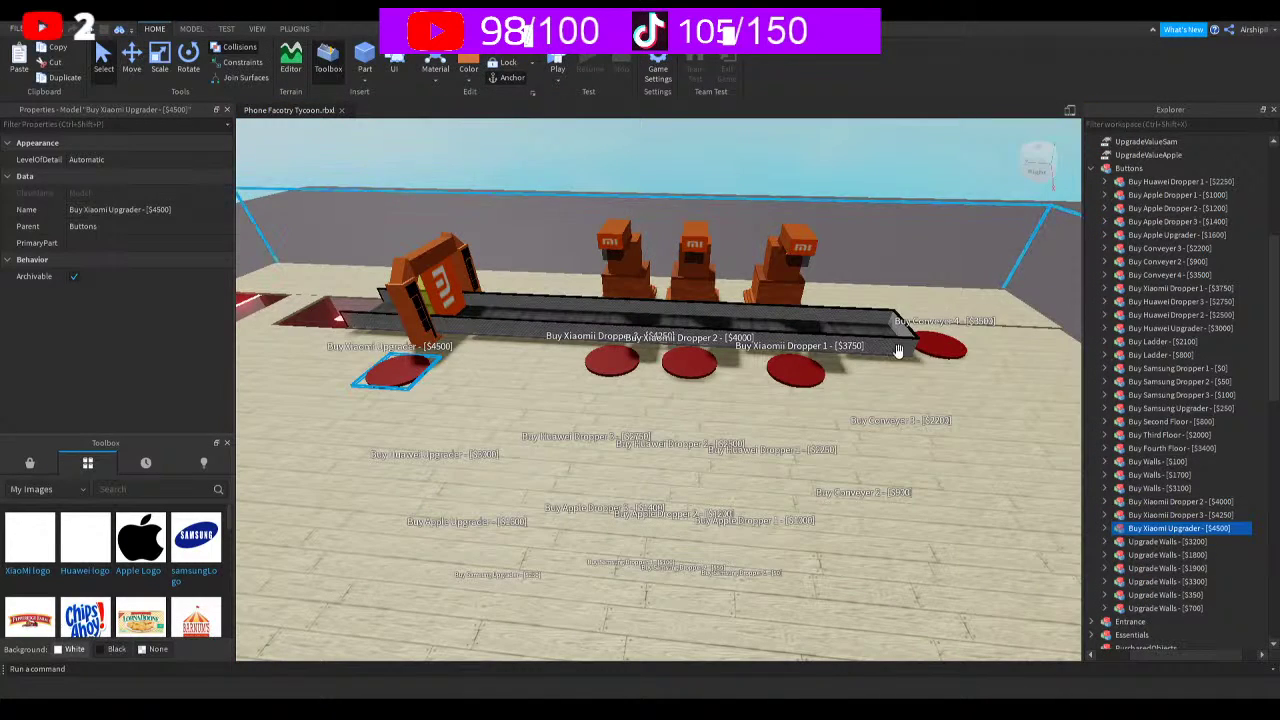
# Duplicate the Wall7 model in Purchases and rename the copy as Wall10
pyautogui.scroll(-10, 1165, 500)
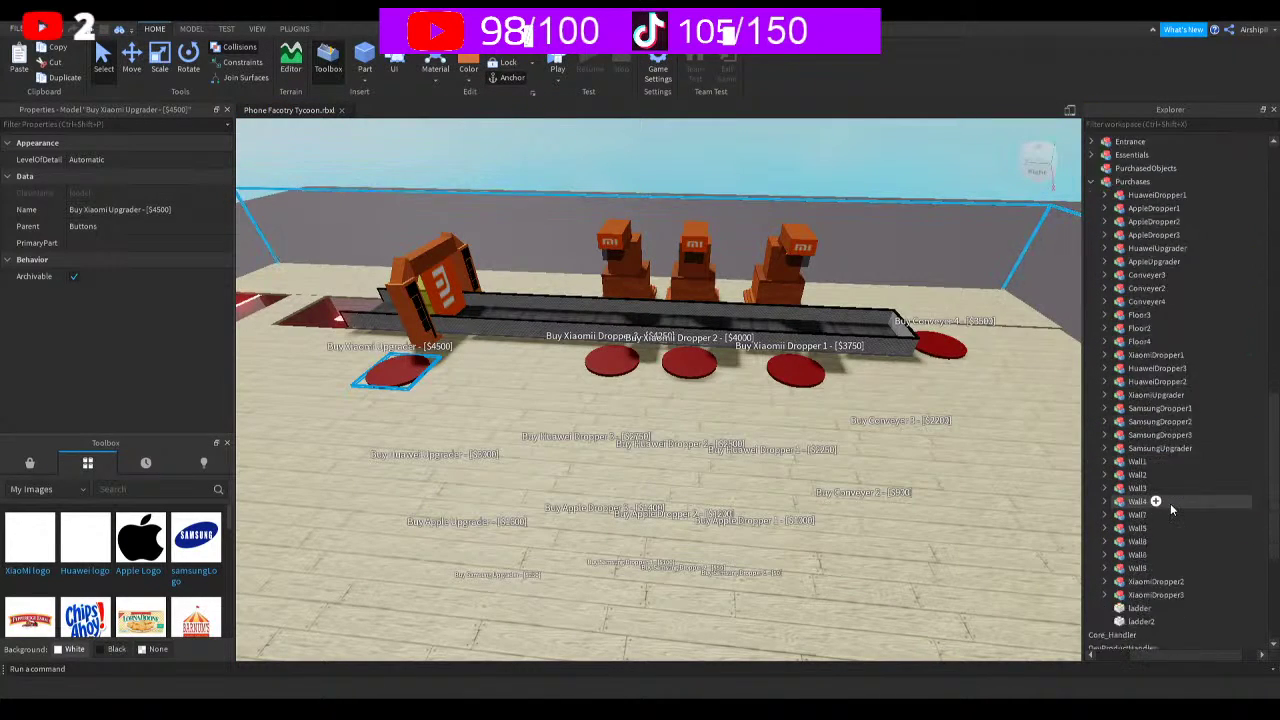
pyautogui.scroll(-3, 1170, 505)
pyautogui.click(1140, 436)
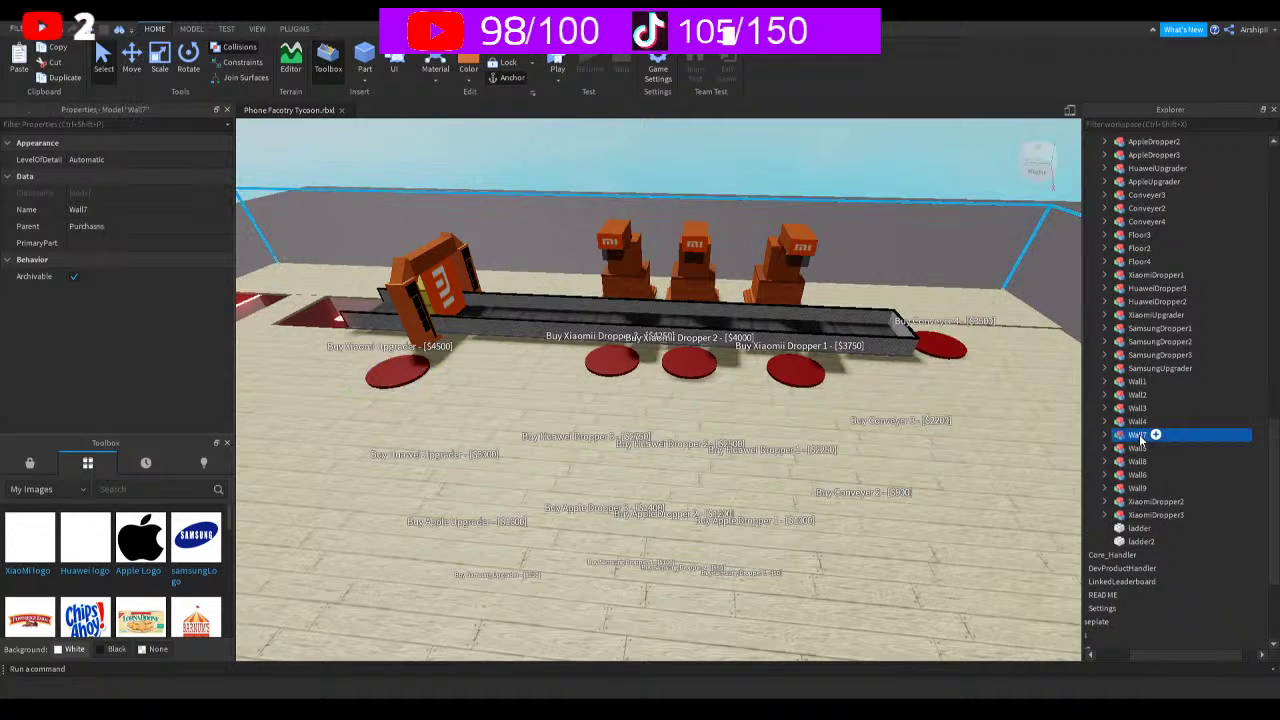
pyautogui.hotkey('ctrl', 'd')
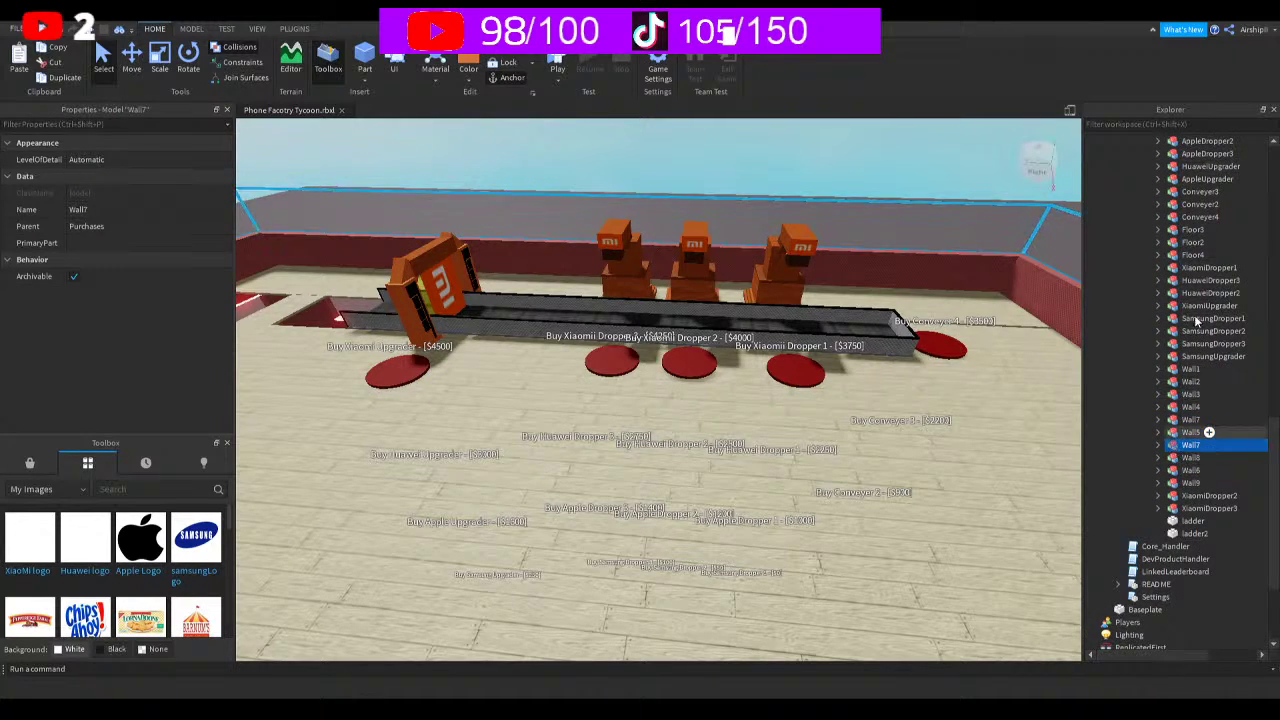
pyautogui.press('F2')
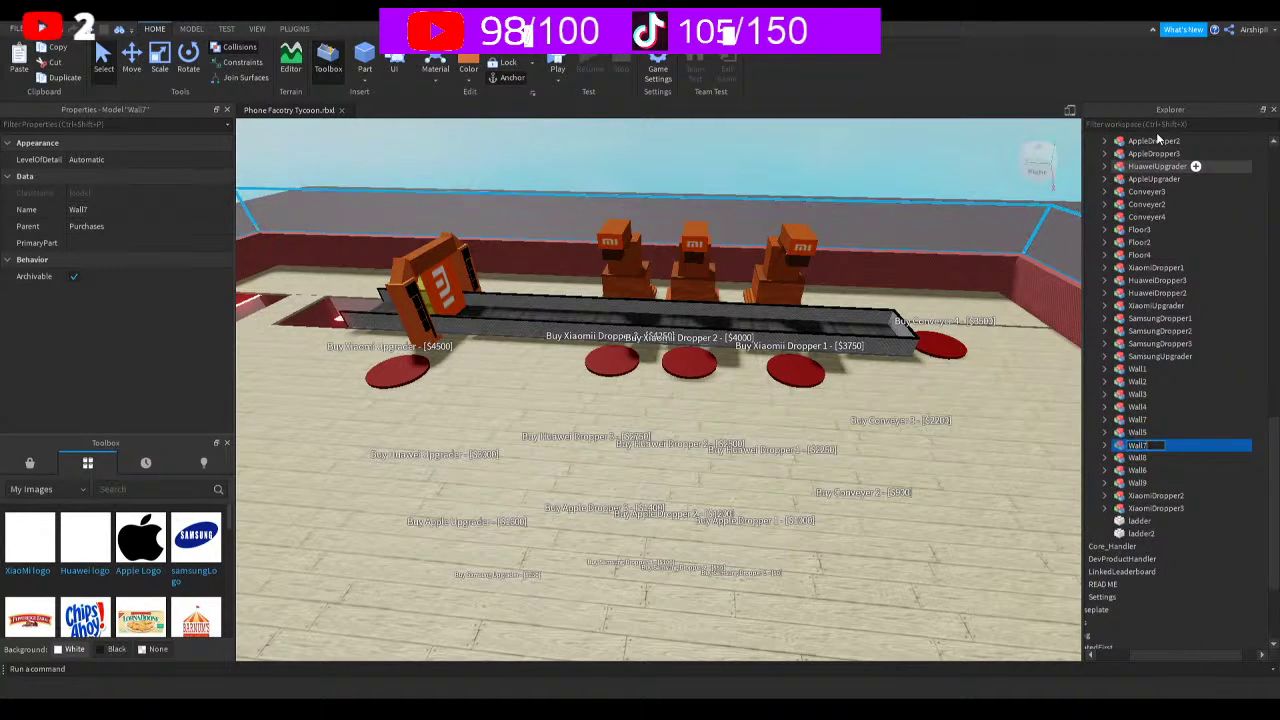
pyautogui.write('Wall10')
pyautogui.click(1122, 449)
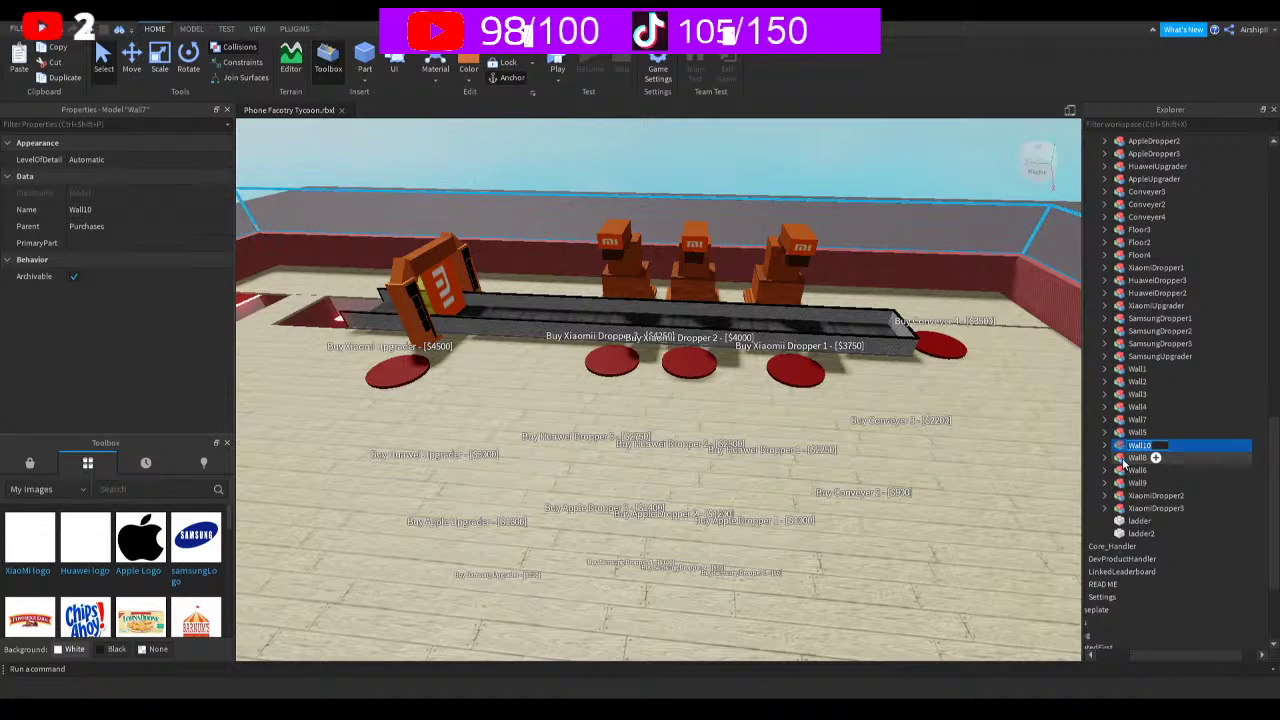
# Recolour the Wall10 model orange to match the Xiaomi machines
pyautogui.click(1150, 457)
pyautogui.click(1138, 444)
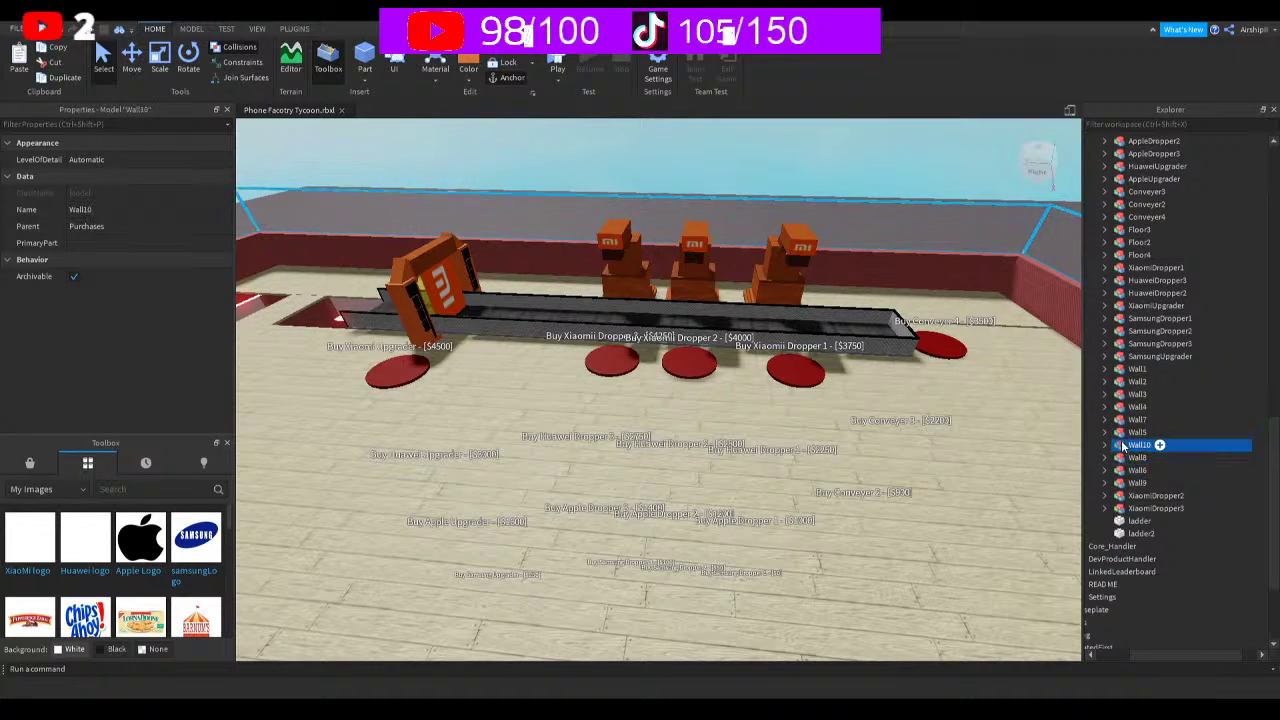
pyautogui.click(463, 58)
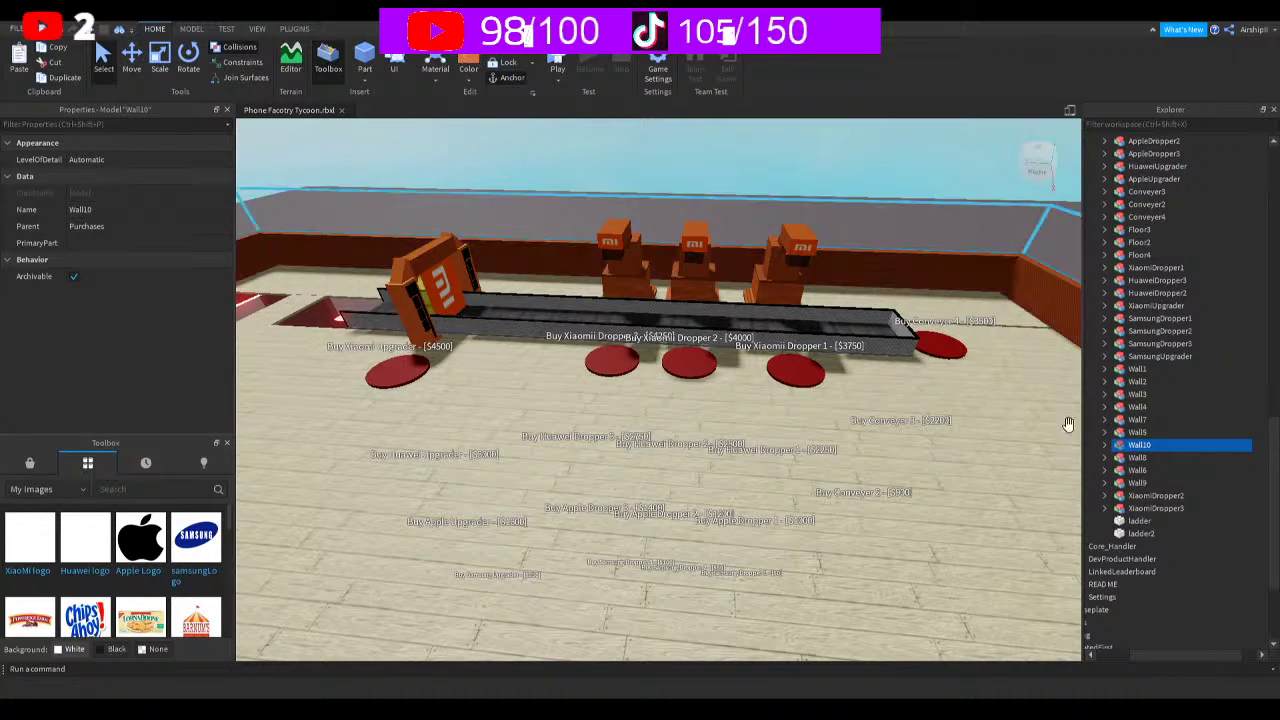
# Duplicate the Wall8 model as Wall11 and recolour the copy orange
pyautogui.click(1122, 459)
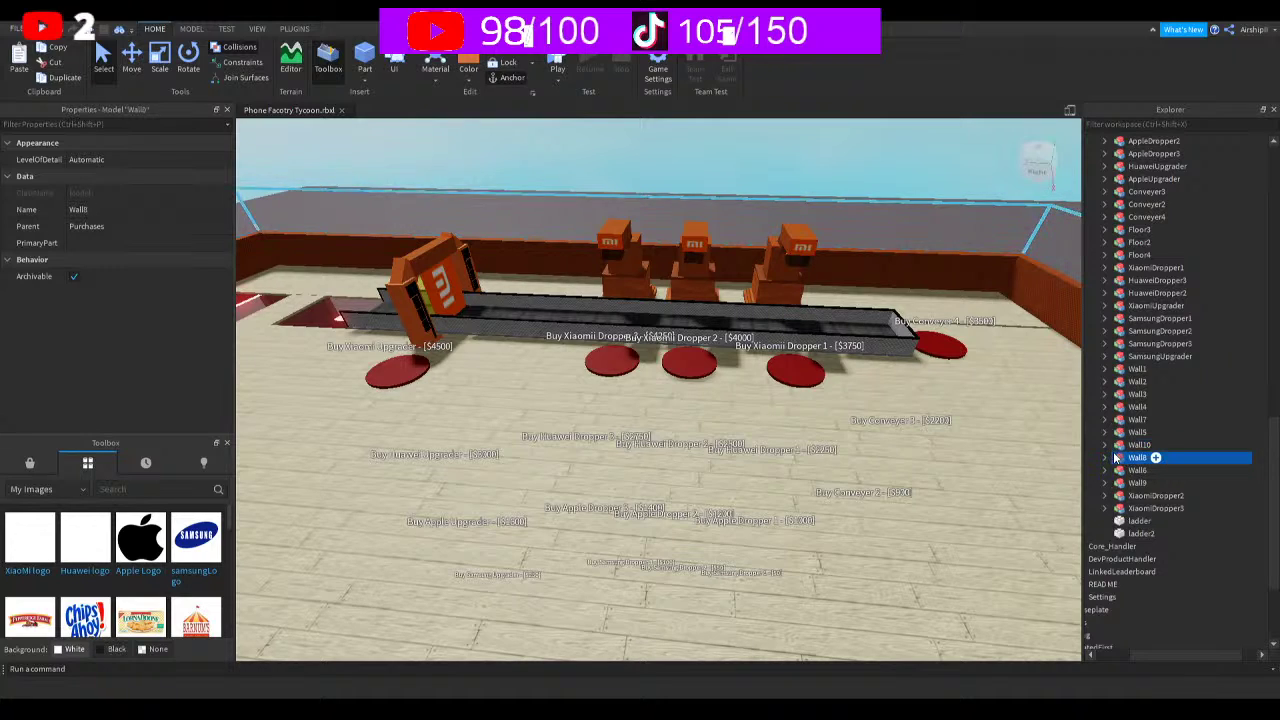
pyautogui.hotkey('ctrl', 'd')
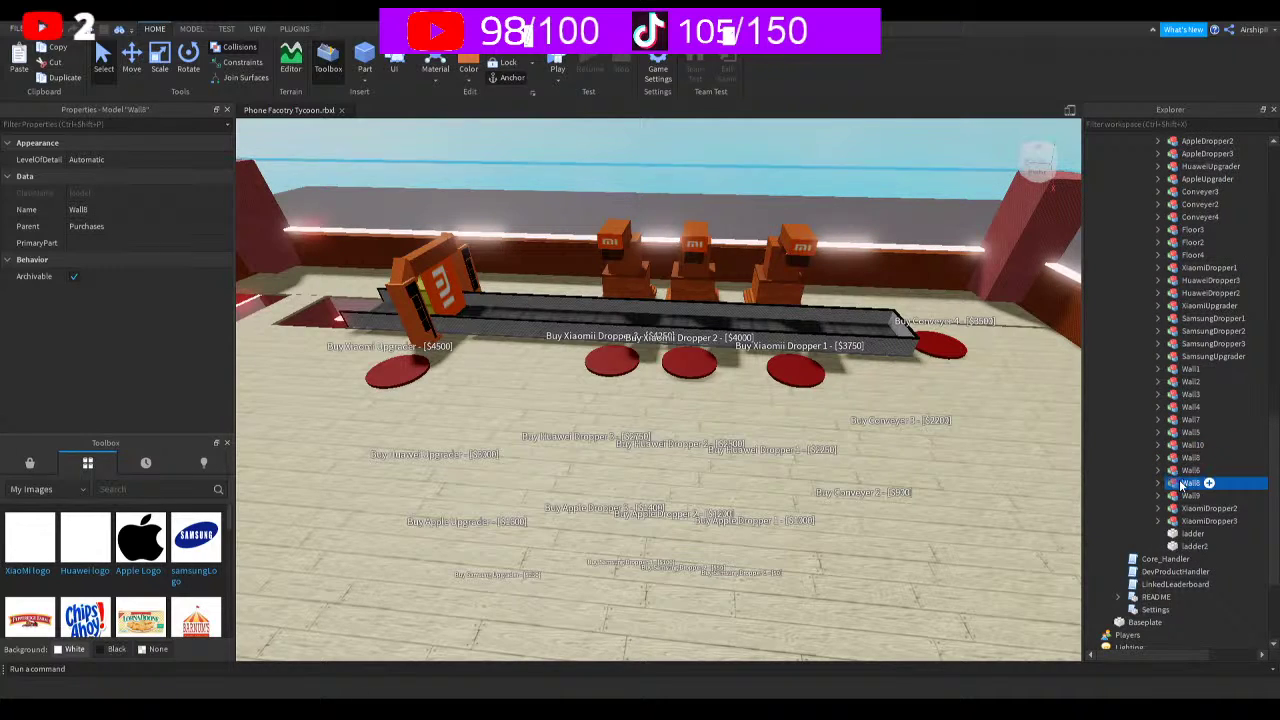
pyautogui.doubleClick(1188, 483)
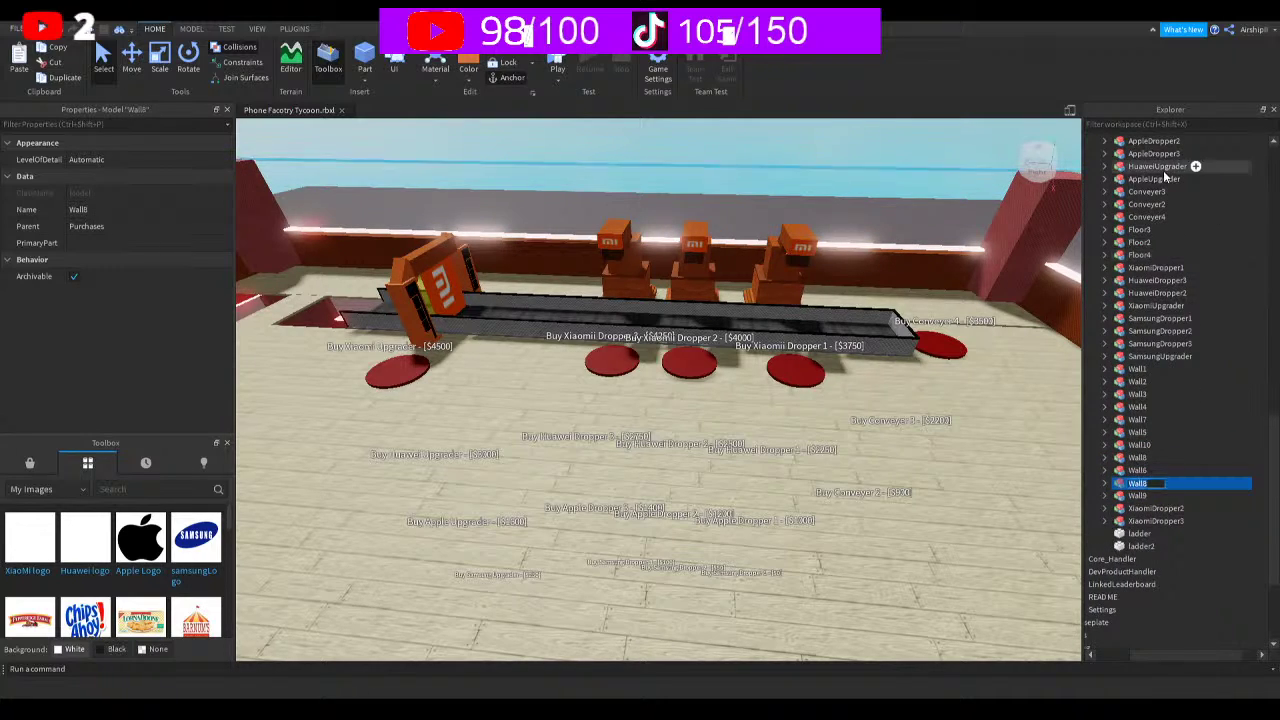
pyautogui.write('Wall11')
pyautogui.press('Return')
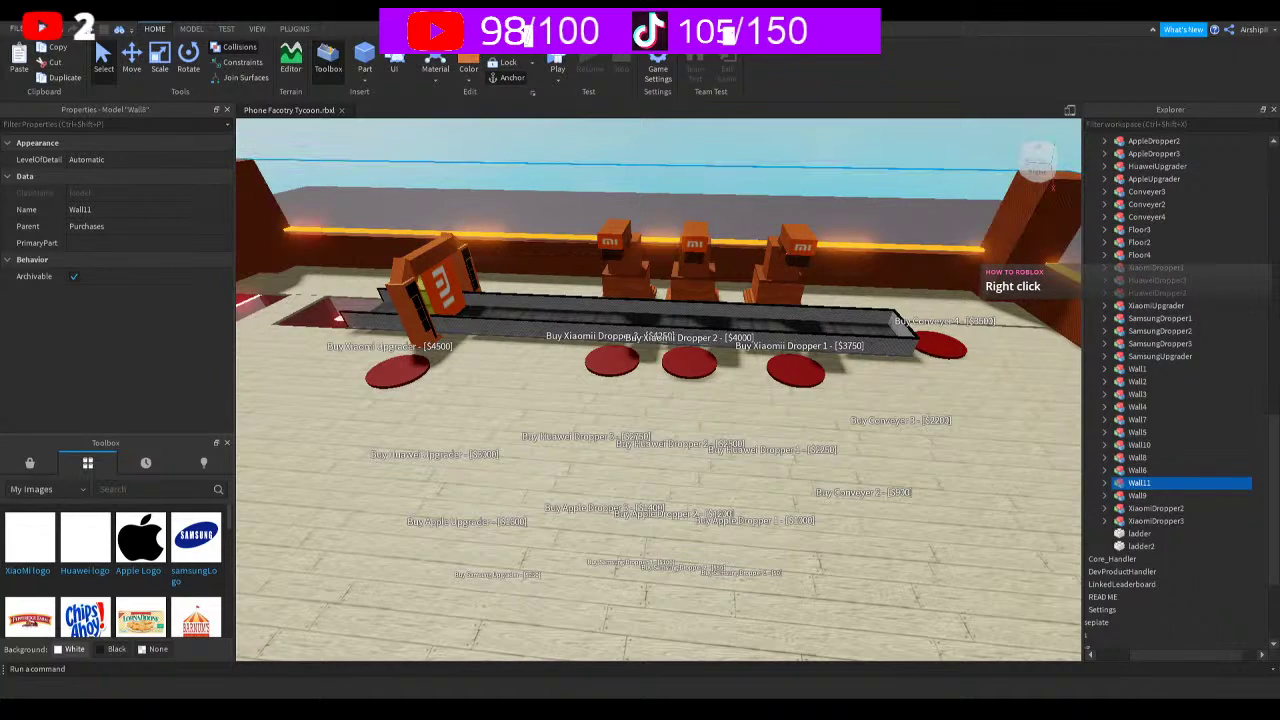
# Duplicate the Wall9 model in Purchases and rename the copy as Wall12
pyautogui.click(1135, 496)
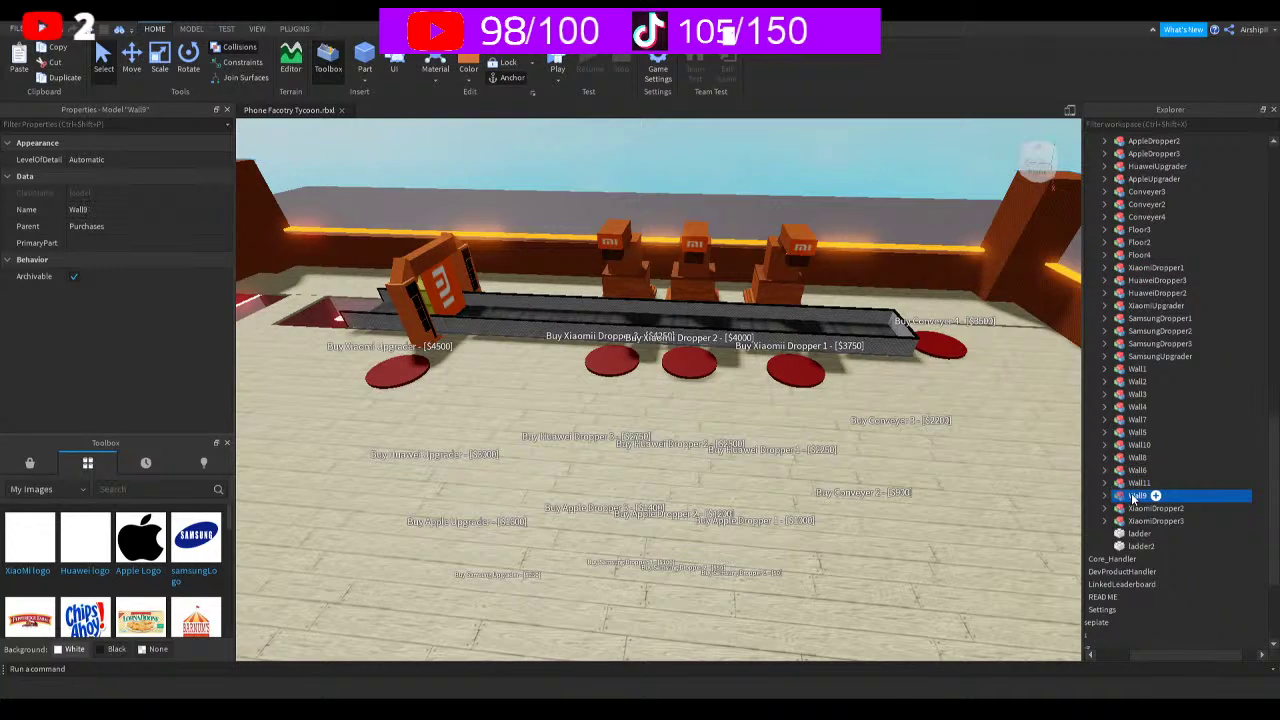
pyautogui.hotkey('ctrl', 'd')
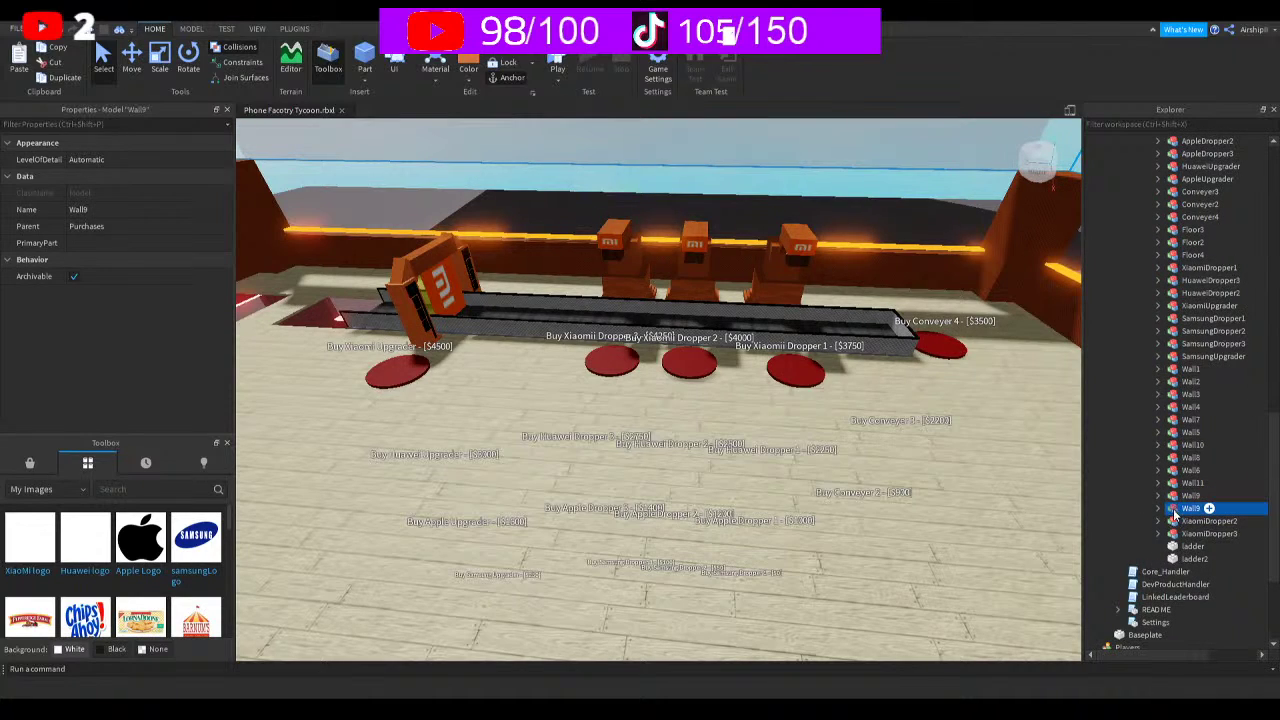
pyautogui.press('F2')
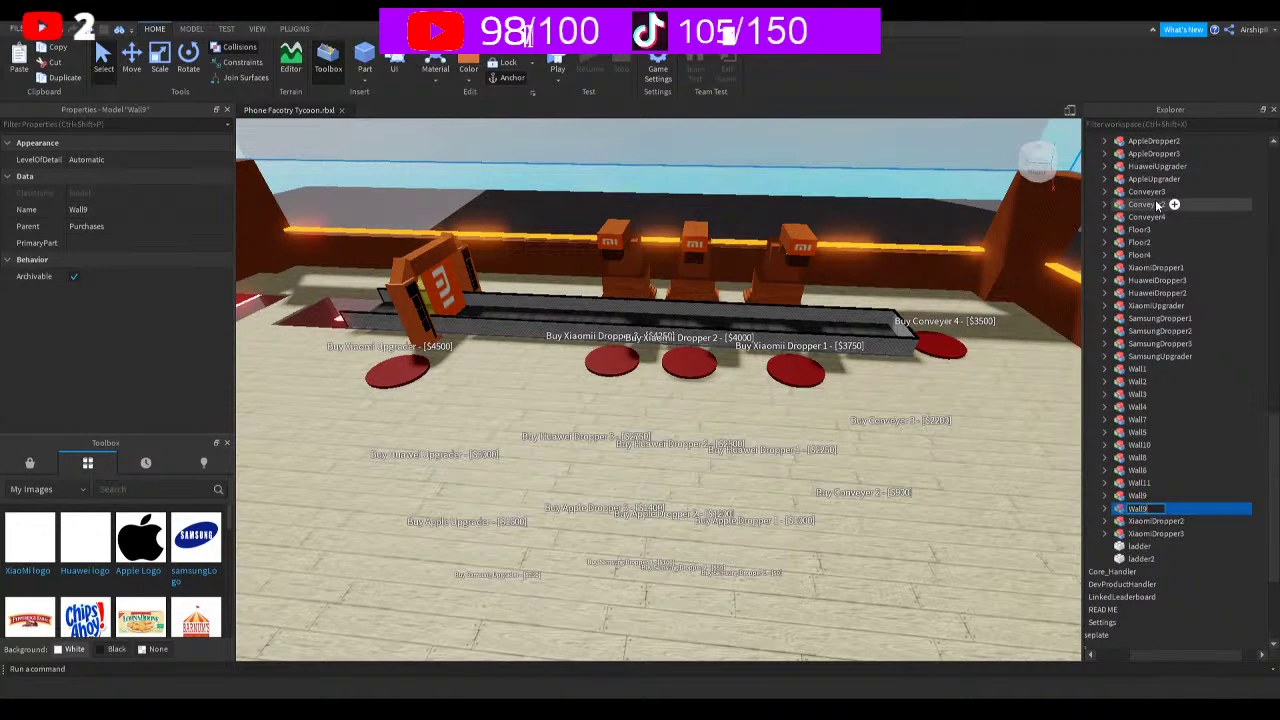
pyautogui.press('Return')
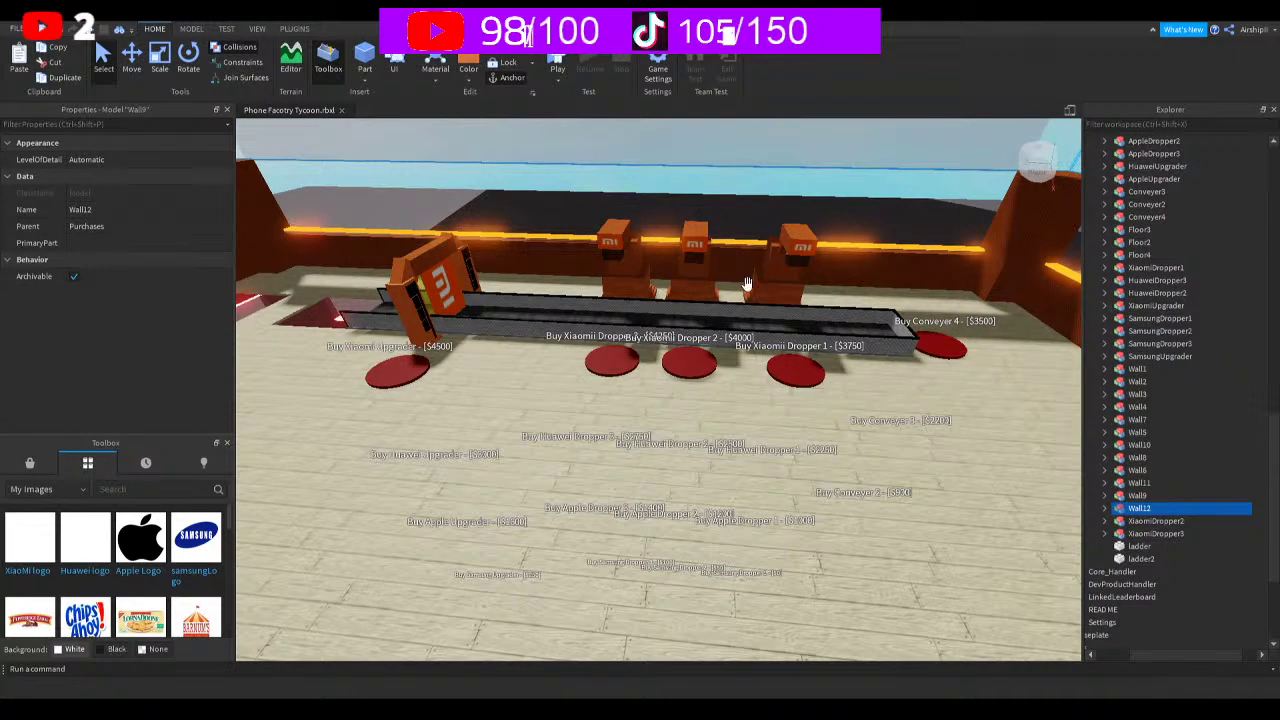
# Lower the Wall12 model onto the fourth floor's walls with collisions off and recolour it orange
pyautogui.press('f')
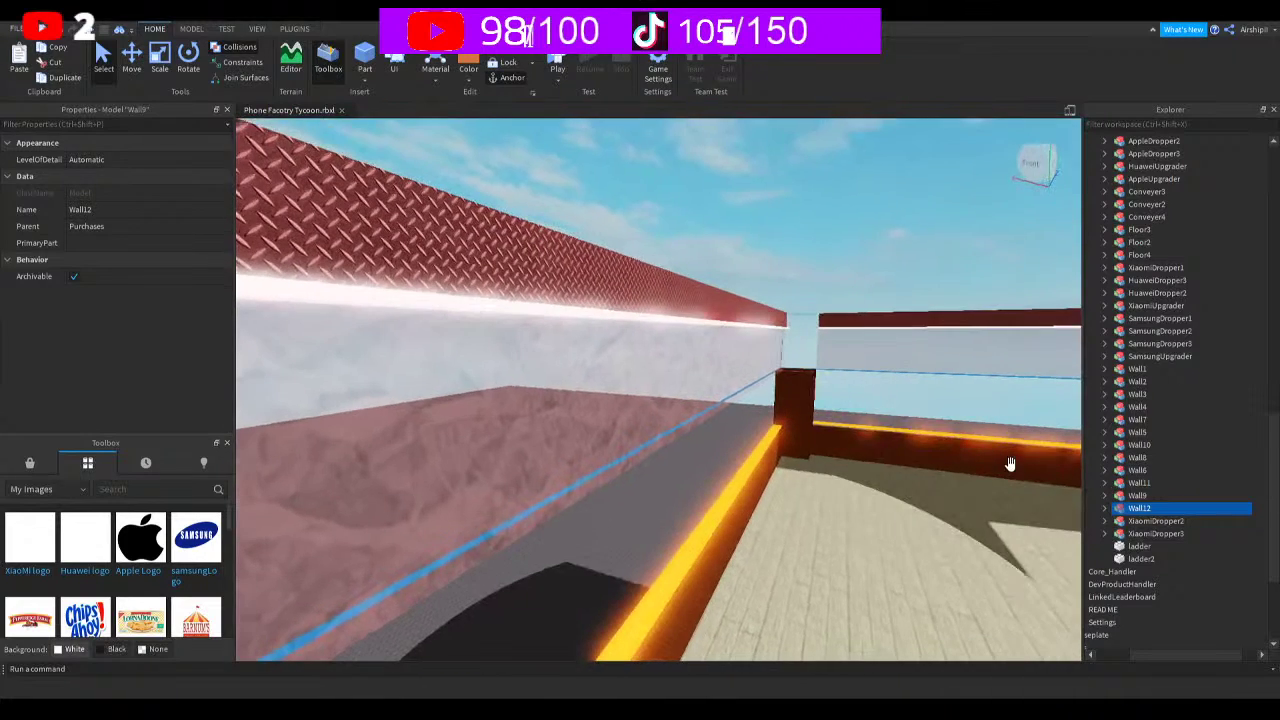
pyautogui.click(131, 57)
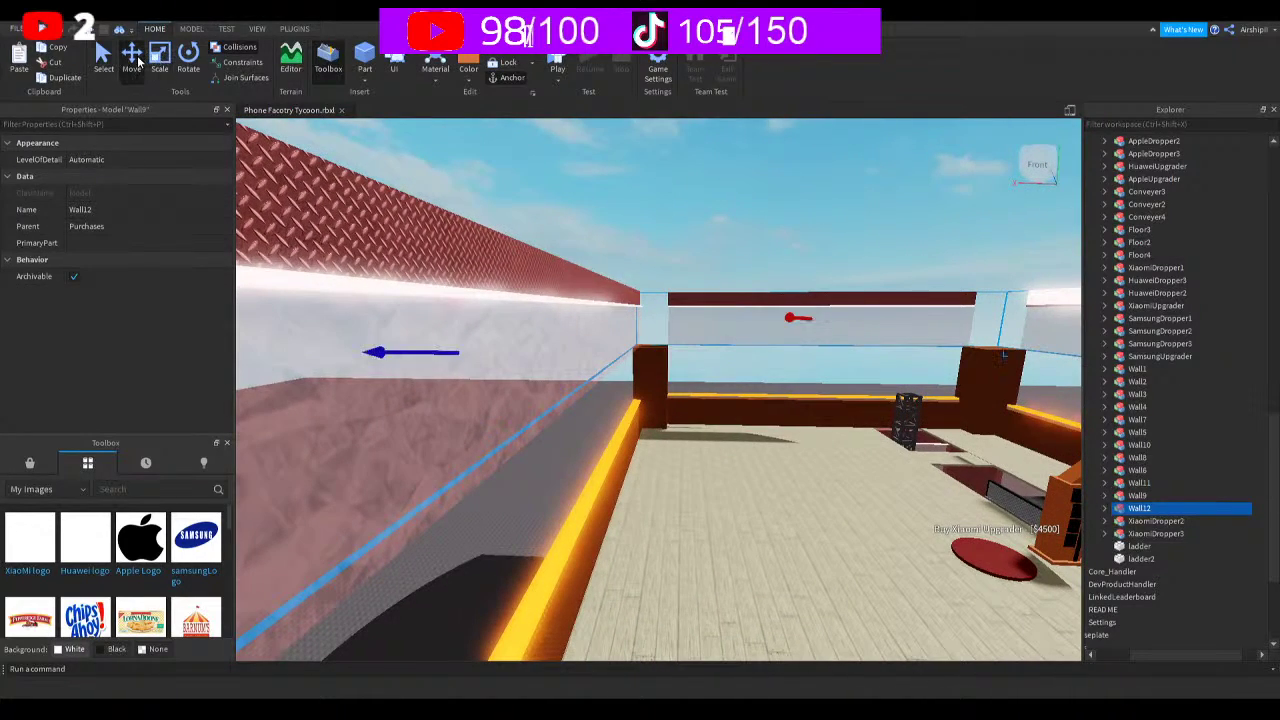
pyautogui.moveTo(717, 237); pyautogui.dragTo(717, 237, button='right')
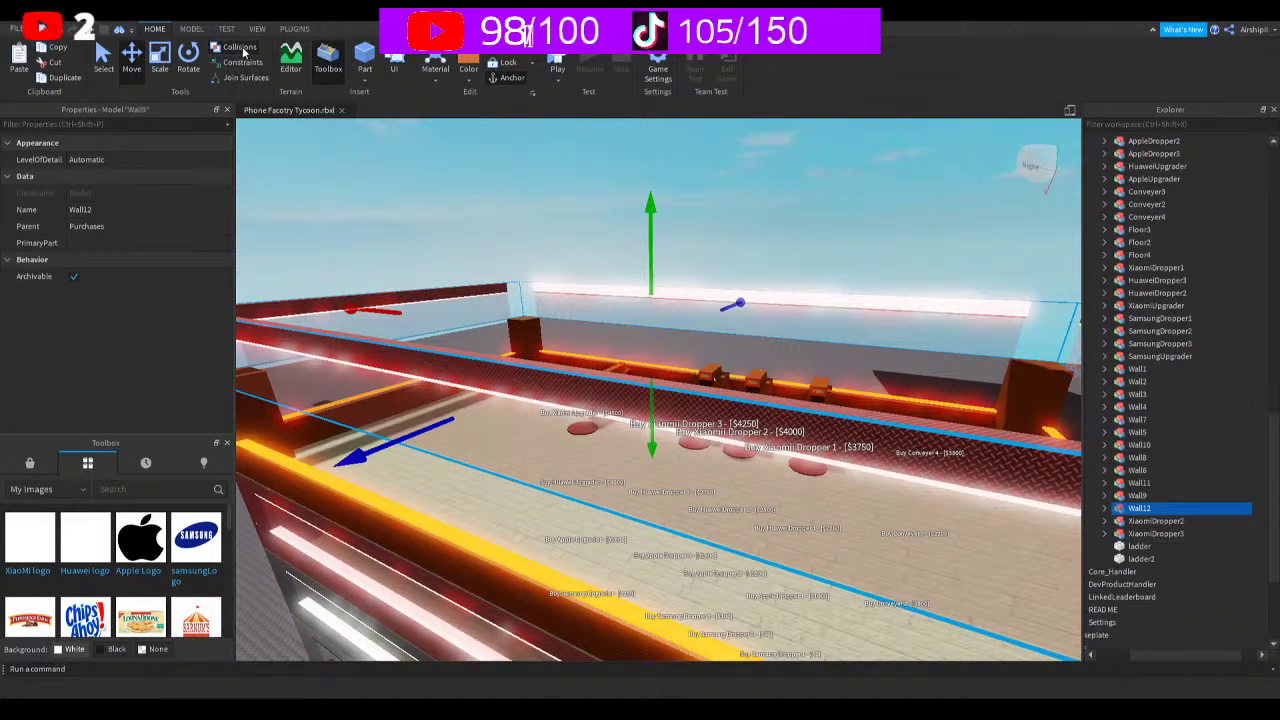
pyautogui.moveTo(652, 212); pyautogui.dragTo(662, 281)
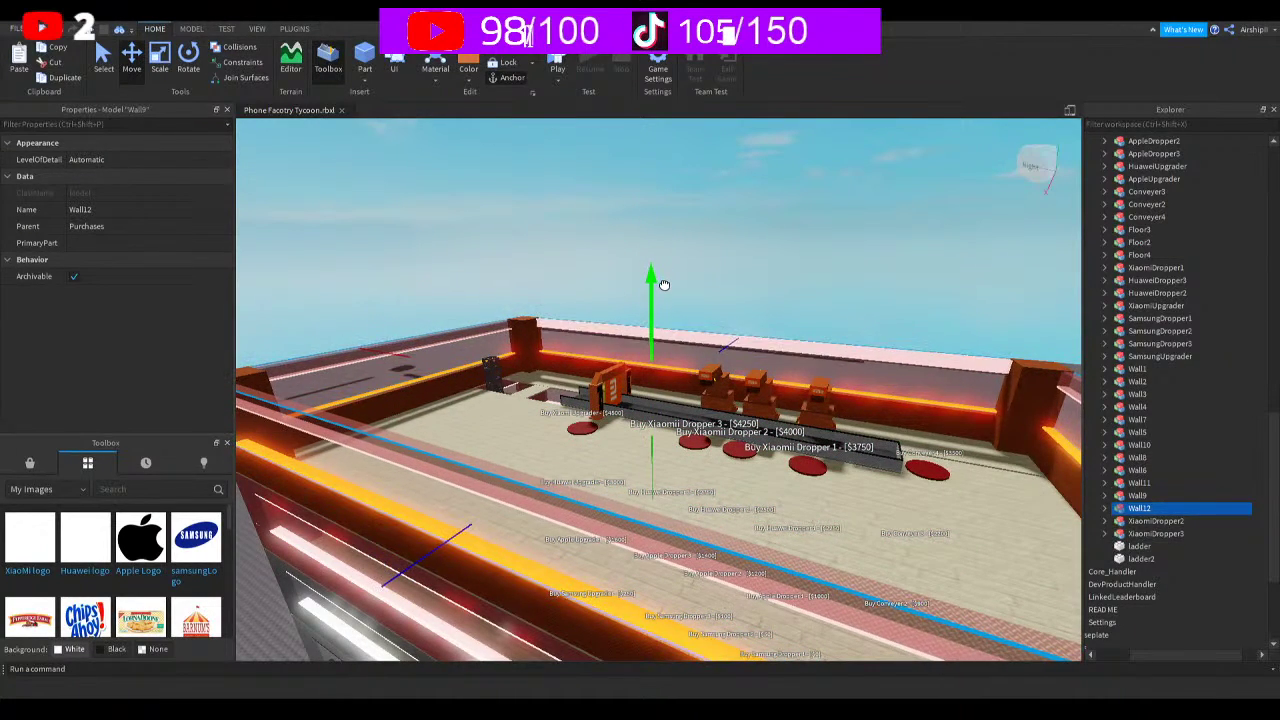
pyautogui.moveTo(680, 306); pyautogui.dragTo(450, 125, button='right')
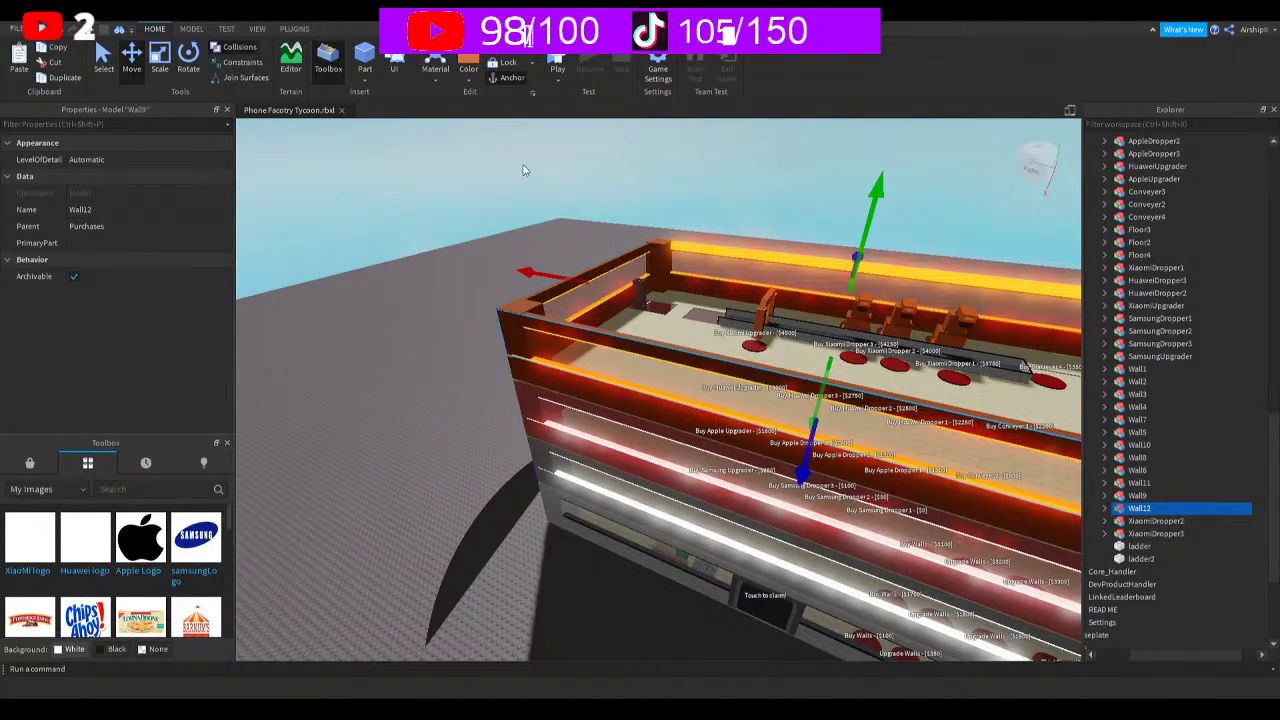
pyautogui.press('w')
pyautogui.moveTo(563, 191); pyautogui.dragTo(699, 346, button='right')
pyautogui.press('d')
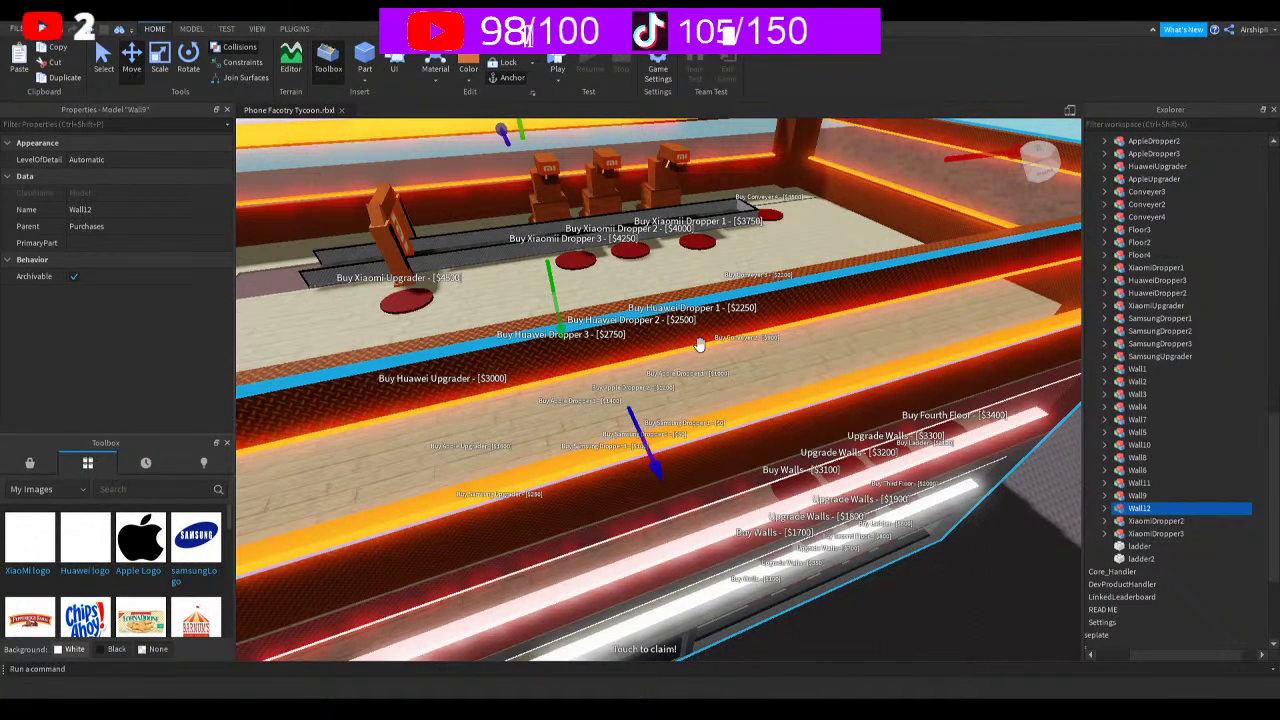
# Inspect the fourth floor's orange walls, Xiaomi droppers and upgrader from the side and from above
pyautogui.moveTo(699, 345); pyautogui.dragTo(744, 423, button='right')
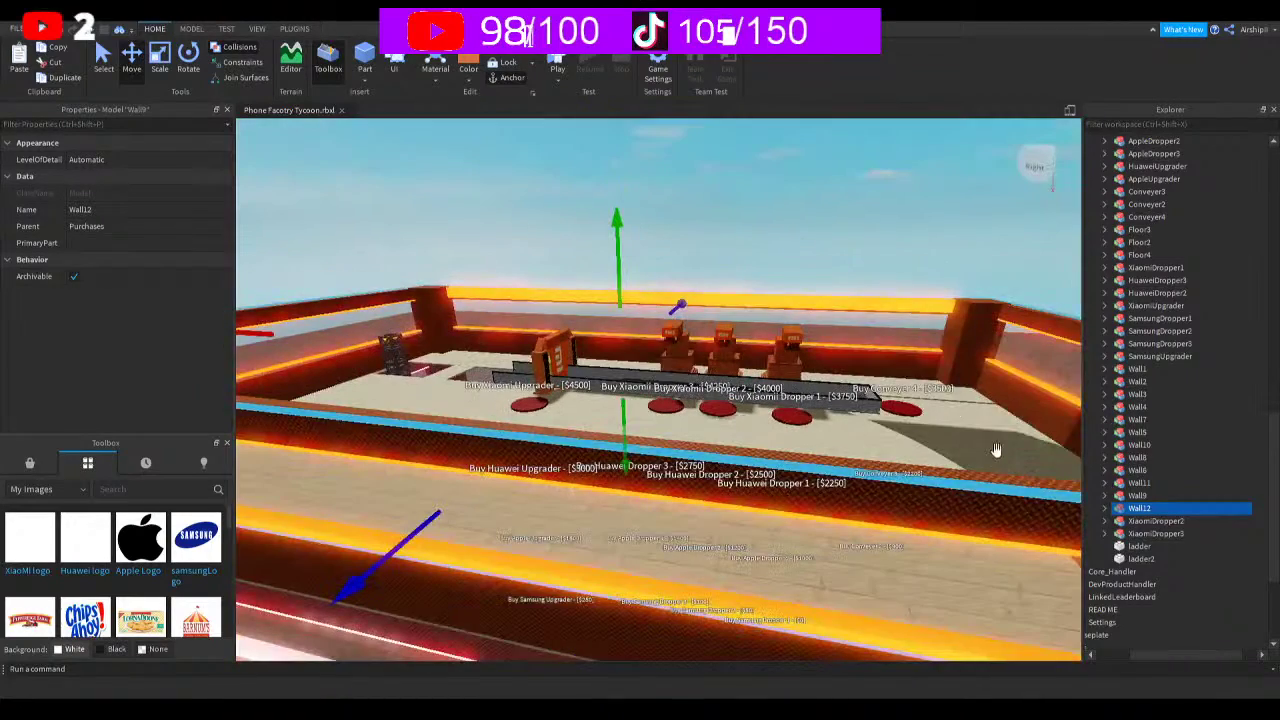
pyautogui.click(1157, 521)
pyautogui.click(1157, 534)
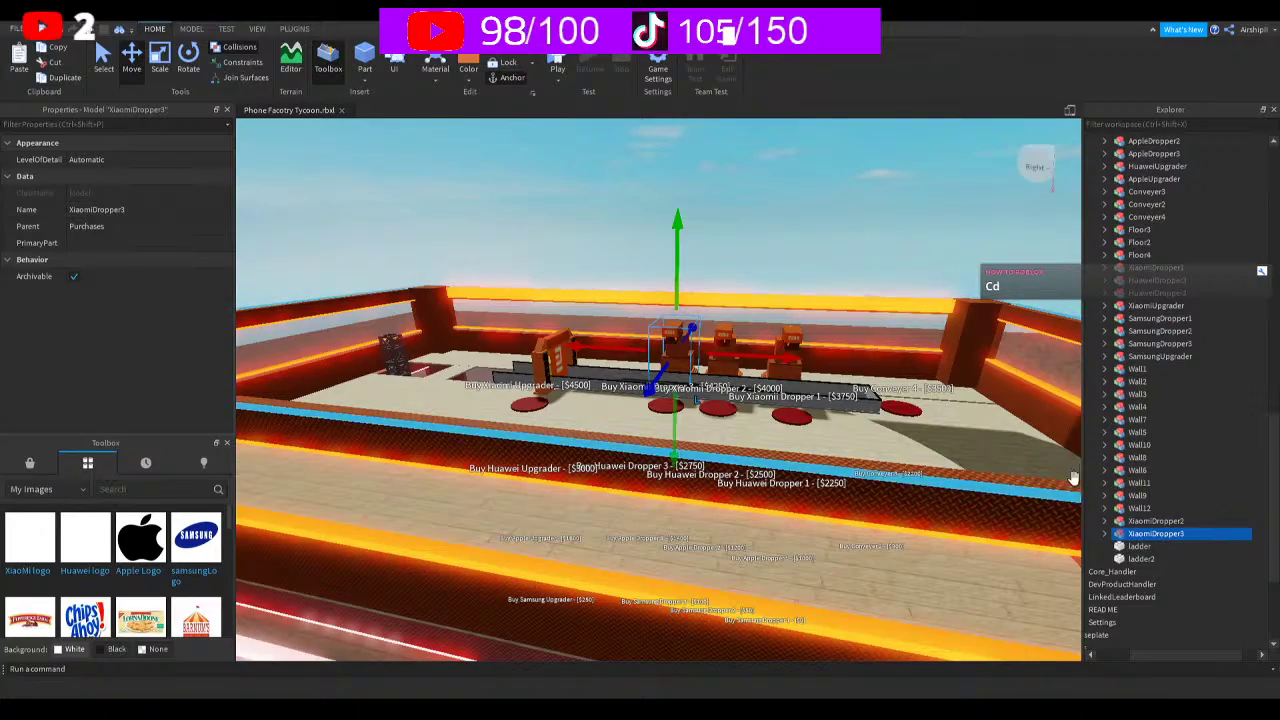
pyautogui.press('w')
pyautogui.moveTo(852, 426); pyautogui.dragTo(783, 443, button='right')
pyautogui.scroll(-5, 852, 426)
pyautogui.scroll(-5, 852, 428)
pyautogui.scroll(5, 852, 428)
pyautogui.scroll(-3, 854, 432)
pyautogui.scroll(3, 783, 443)
pyautogui.scroll(-5, 783, 443)
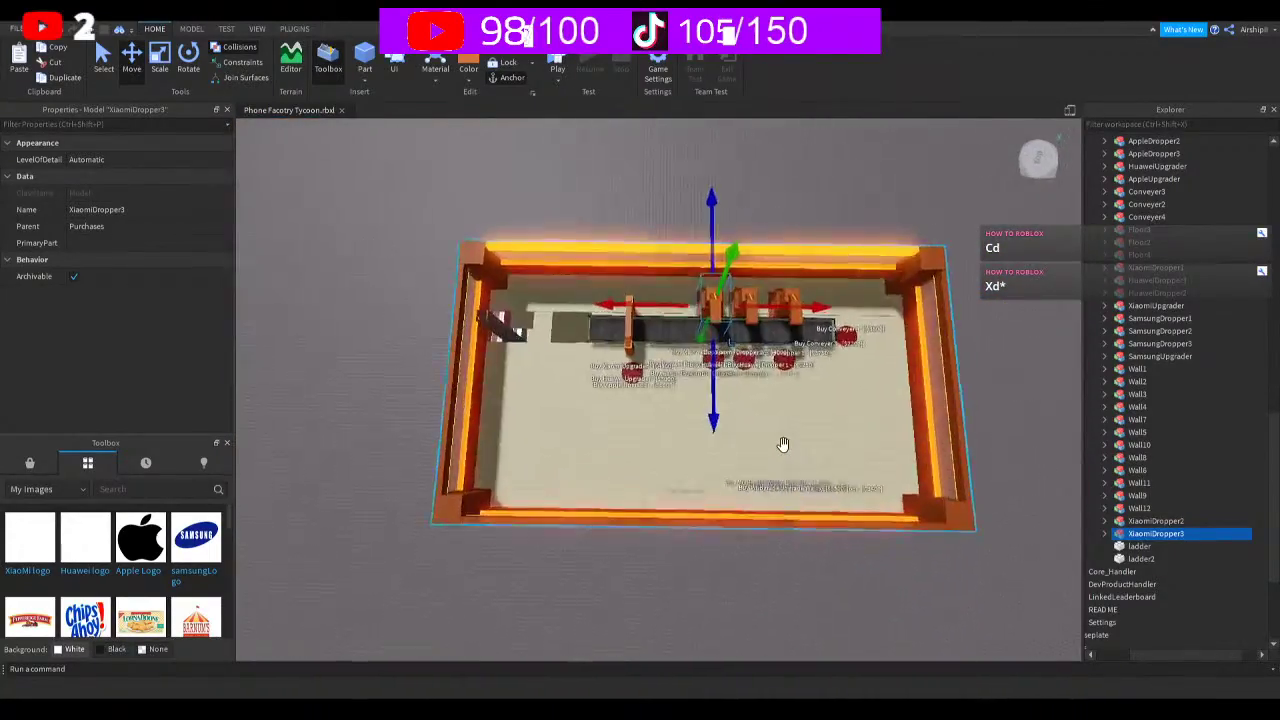
pyautogui.scroll(5, 783, 443)
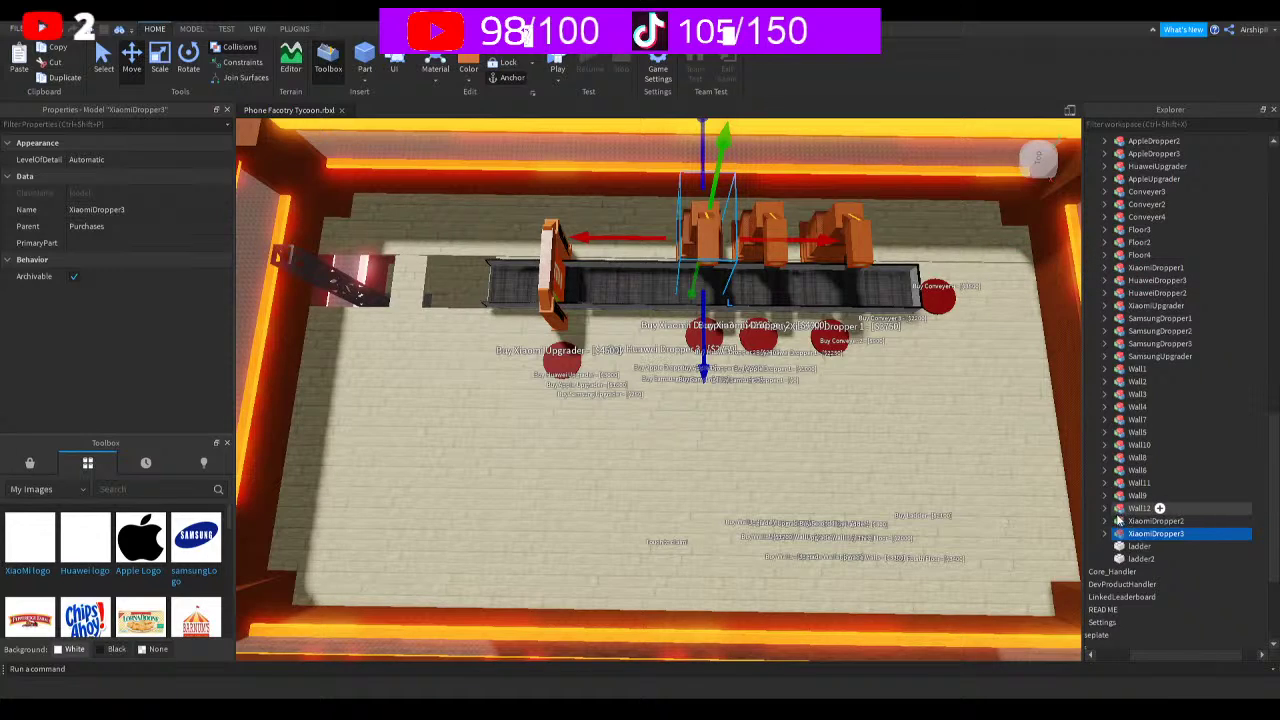
# Look through the Purchases and Buttons models for the existing wall purchase and upgrade buttons
pyautogui.click(1158, 357)
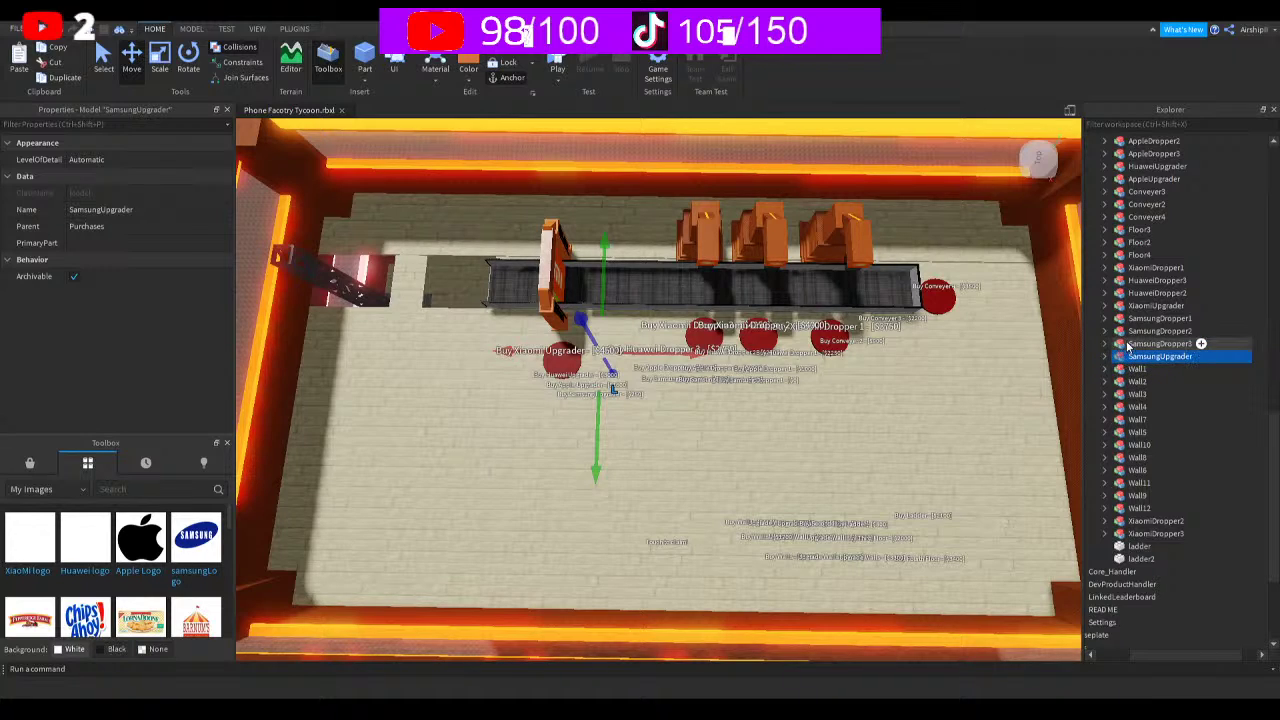
pyautogui.click(1129, 344)
pyautogui.click(1134, 319)
pyautogui.click(1133, 358)
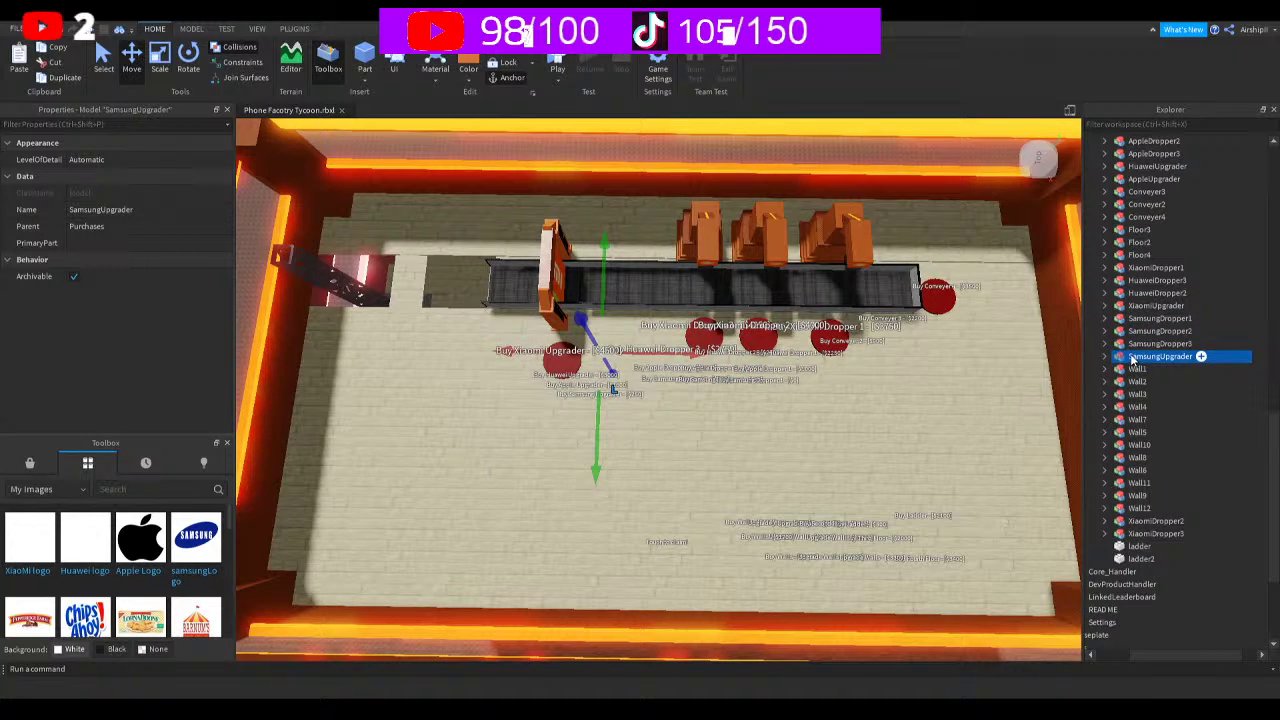
pyautogui.scroll(5, 1115, 320)
pyautogui.click(1096, 297)
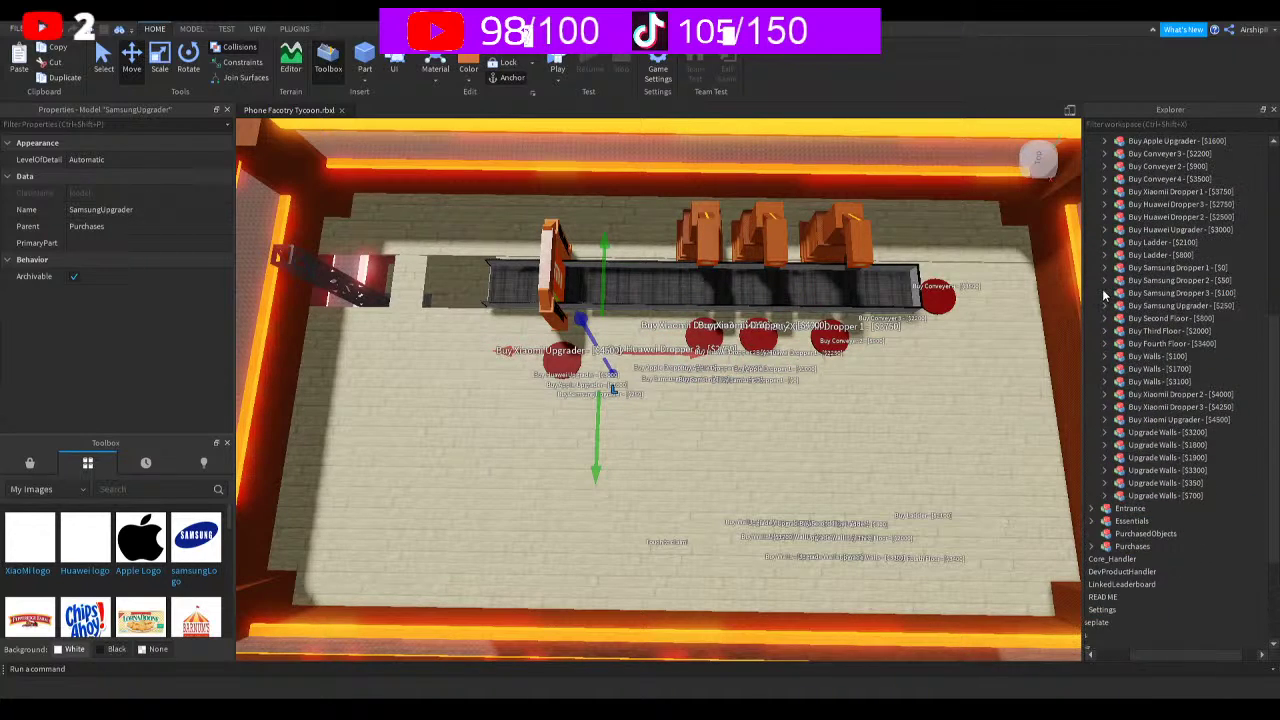
pyautogui.scroll(3, 1104, 297)
pyautogui.click(1150, 204)
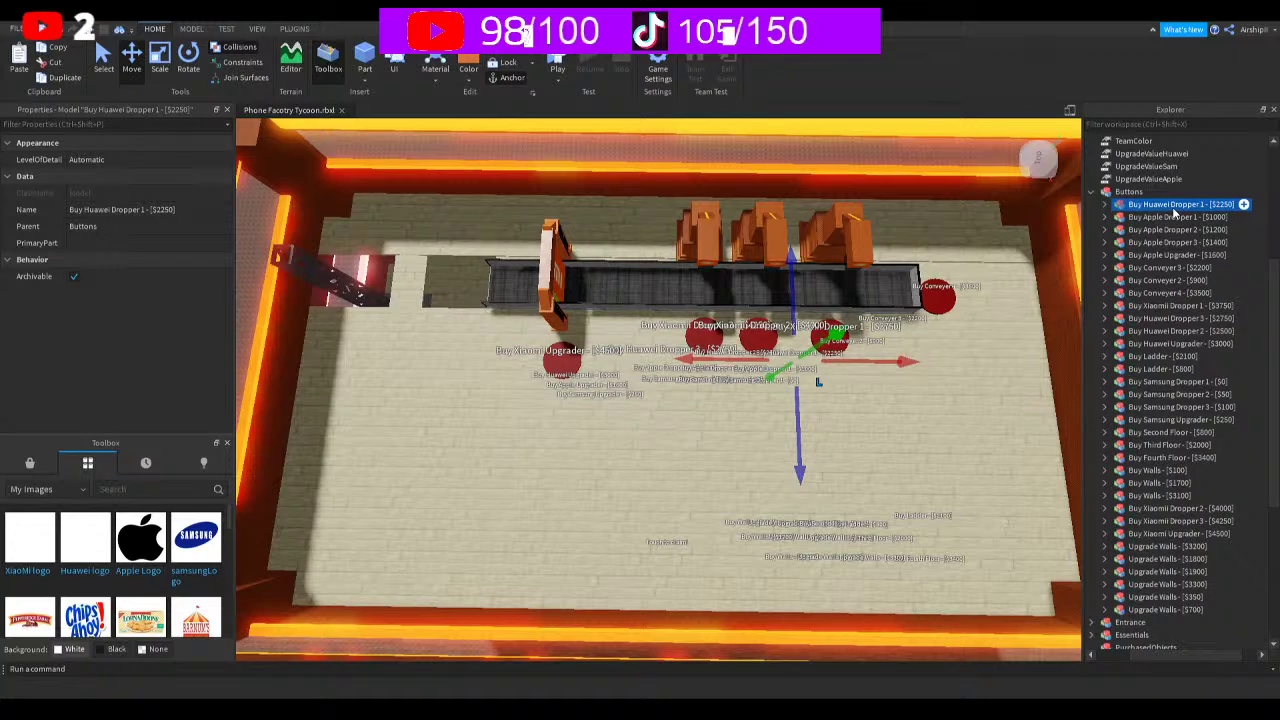
pyautogui.click(1146, 559)
pyautogui.click(1143, 572)
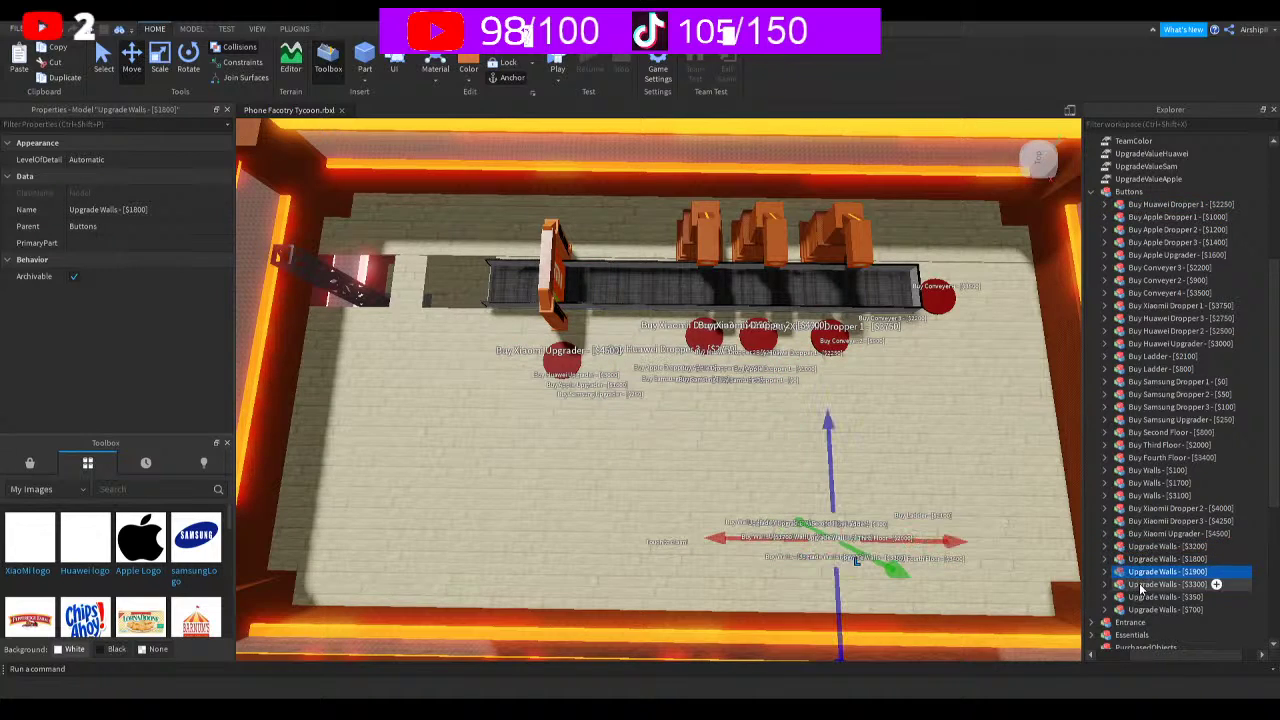
pyautogui.click(1142, 584)
pyautogui.click(1146, 597)
pyautogui.click(1150, 609)
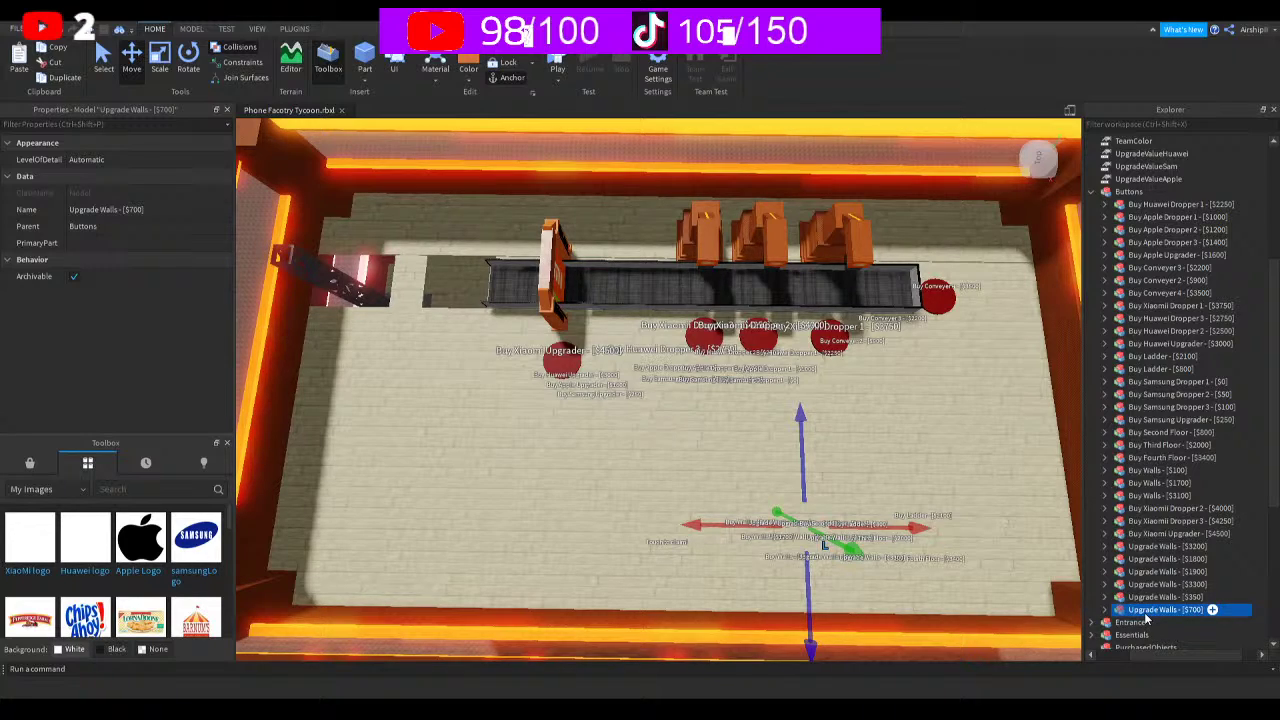
# Duplicate the Buy Walls - [$3100] button and place the copy on the fourth floor beside the orange wall
pyautogui.click(1153, 496)
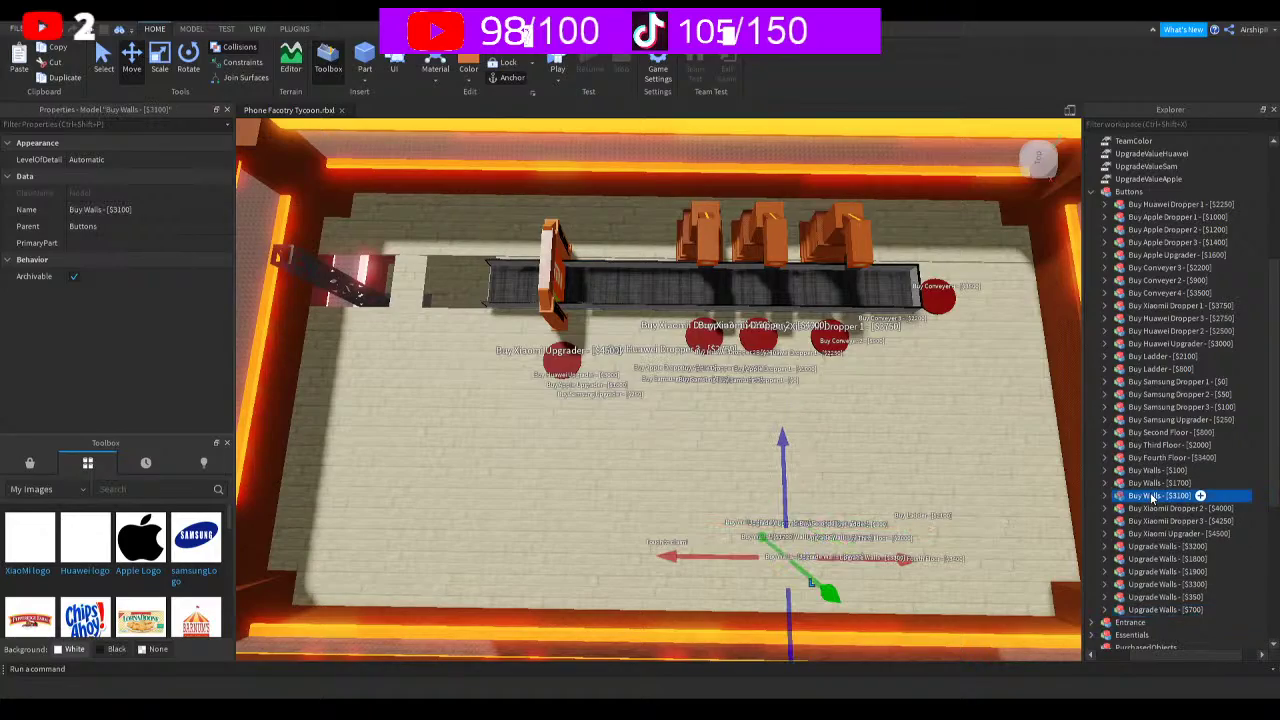
pyautogui.hotkey('ctrl', 'd')
pyautogui.moveTo(830, 440); pyautogui.dragTo(830, 438, button='right')
pyautogui.moveTo(630, 450); pyautogui.dragTo(710, 305)
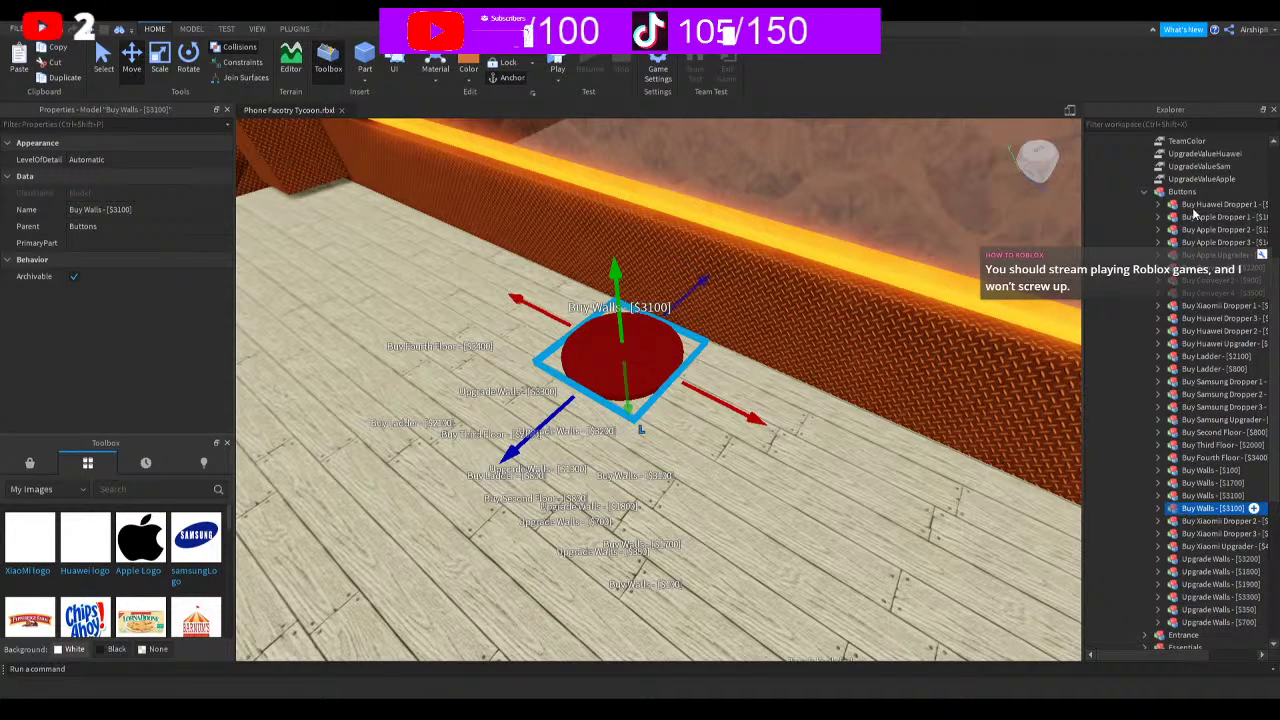
# Rename the copied wall button on the fourth floor as Buy Walls - [$4600]
pyautogui.press('F2')
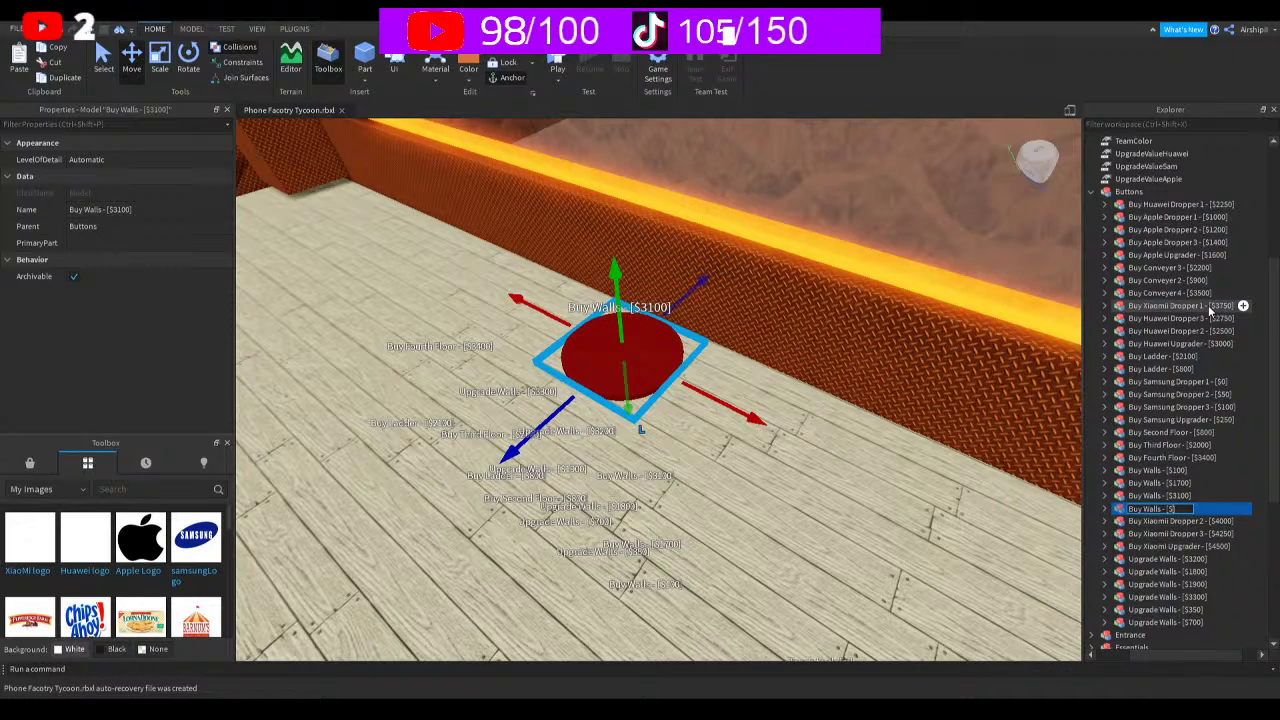
pyautogui.write('4600')
pyautogui.press('Return')
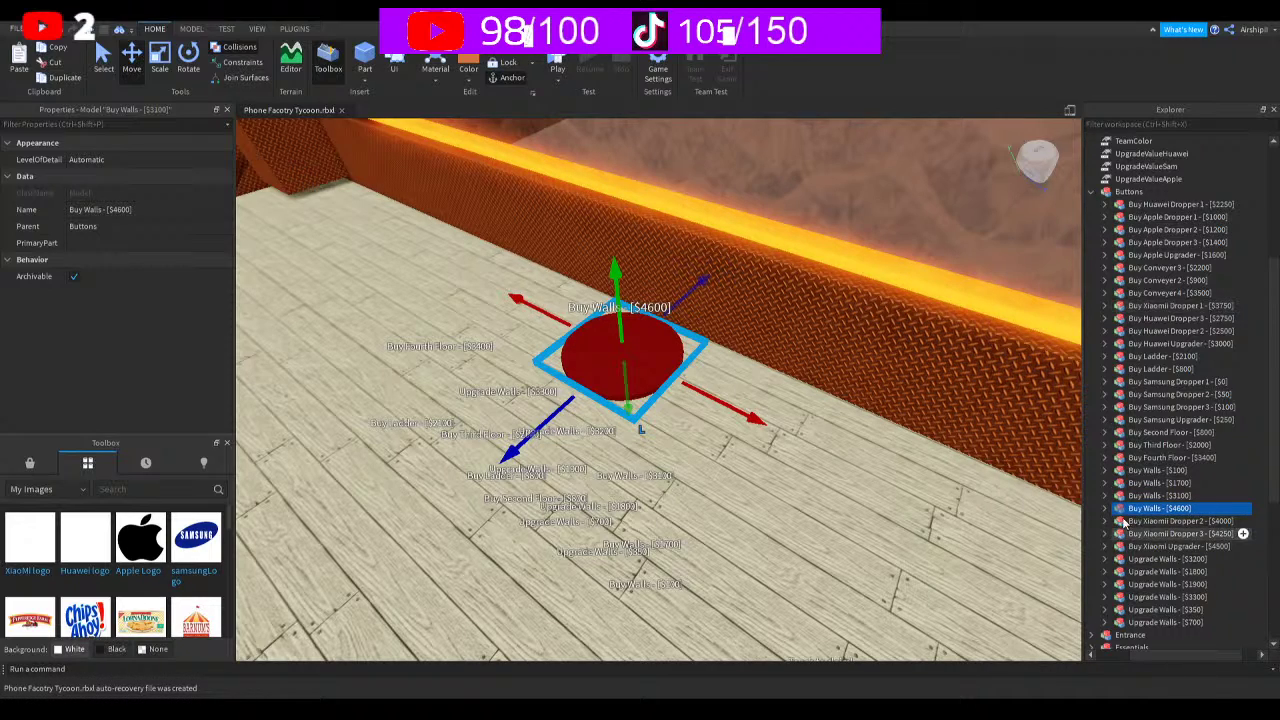
# Set the Dependency value of the Buy Walls - [$4600] button to XiaomiDropper1
pyautogui.click(1105, 508)
pyautogui.click(1134, 522)
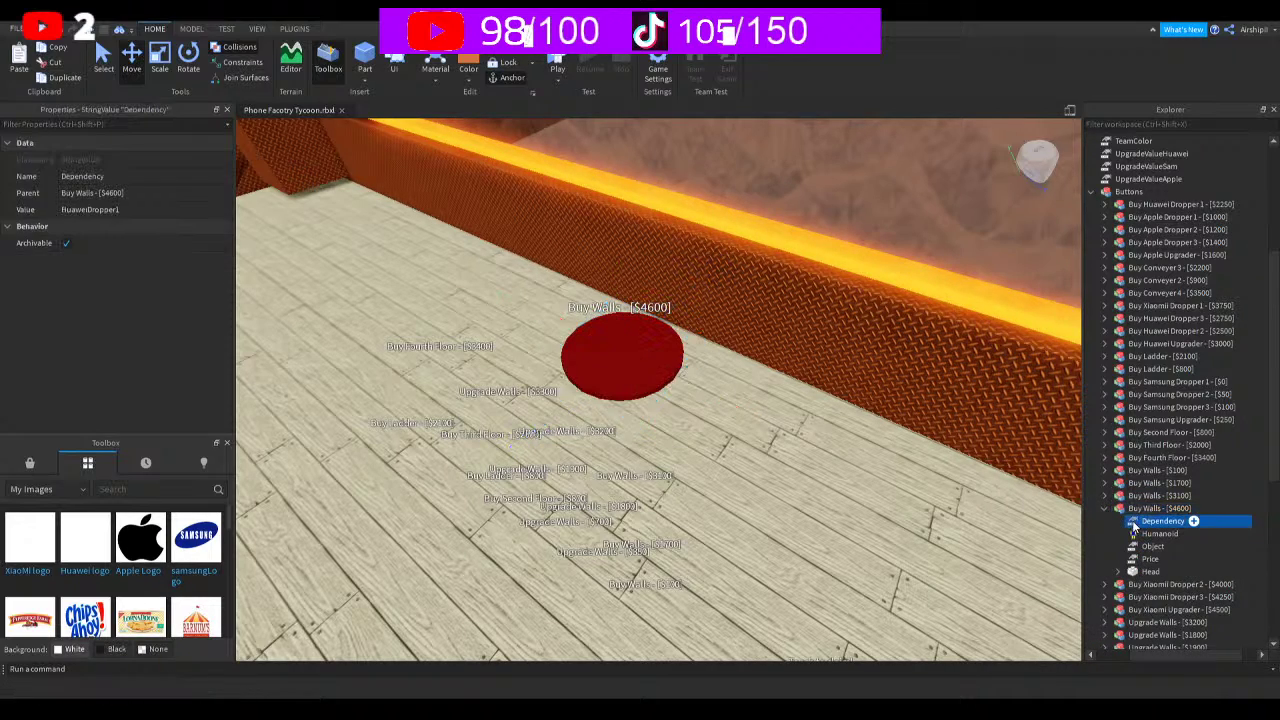
pyautogui.click(132, 213)
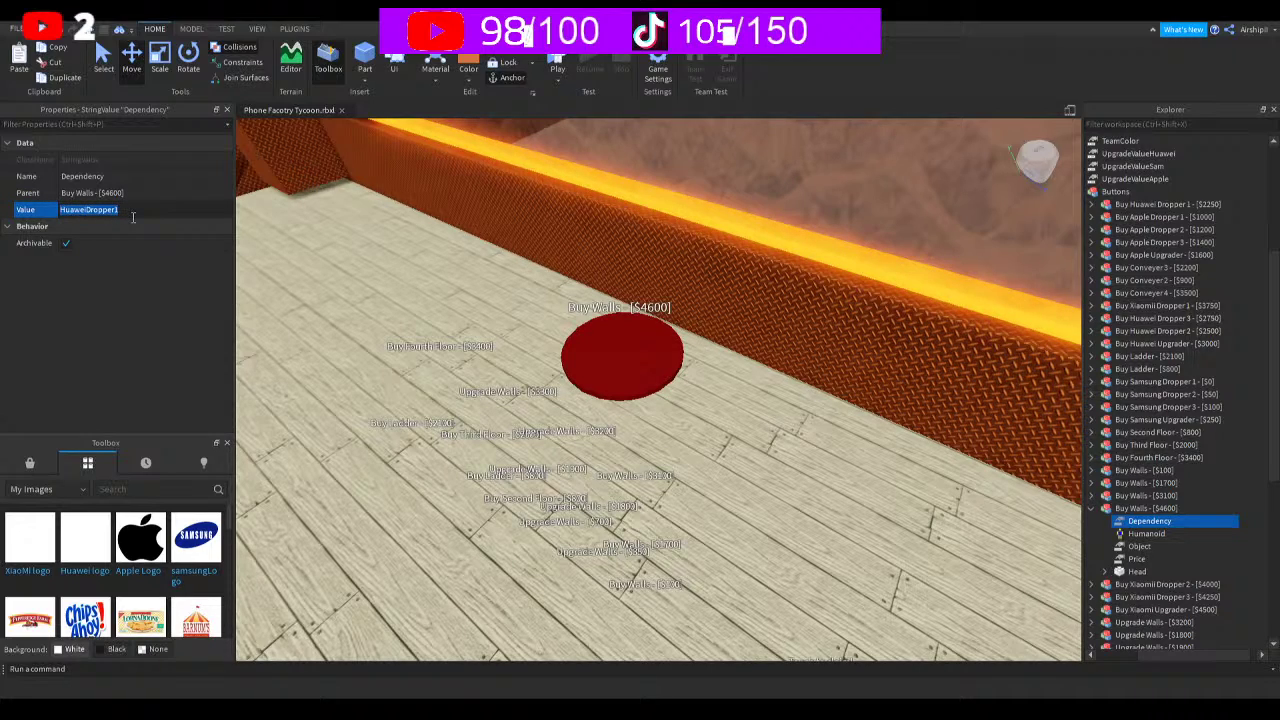
pyautogui.write('Xiaom')
pyautogui.press('Return')
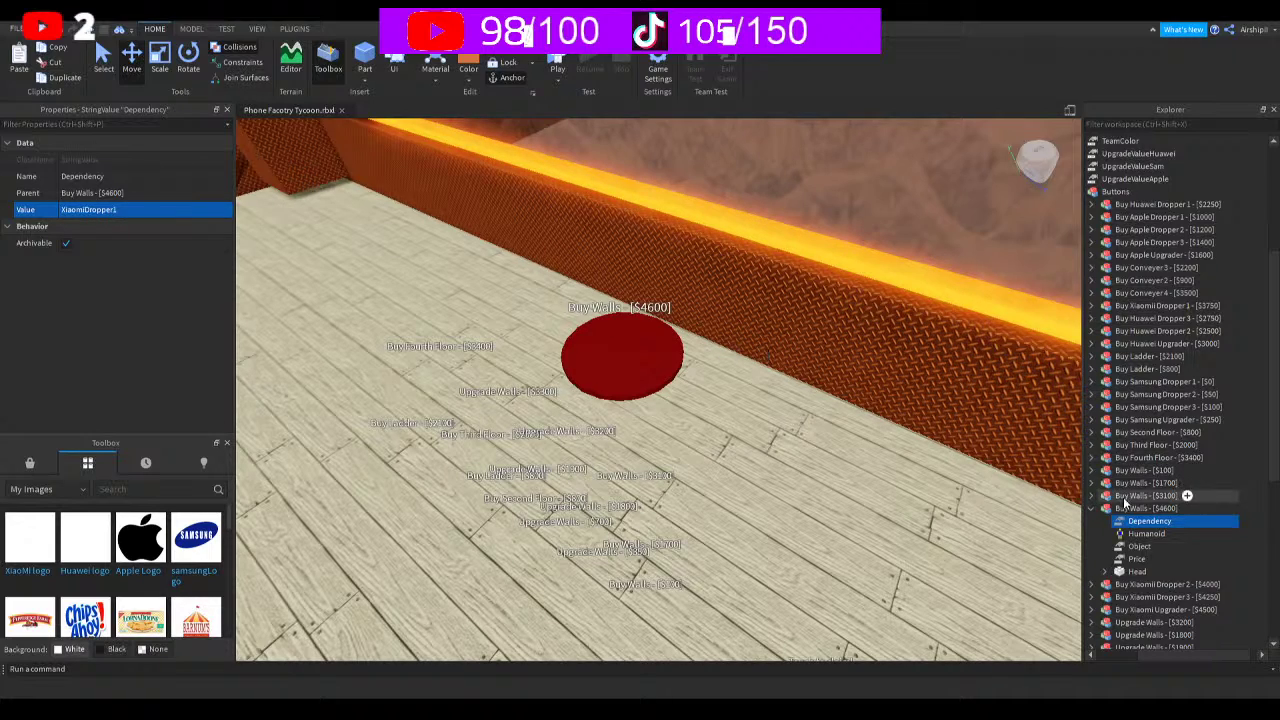
# Set the Buy Walls - [$4600] button's Object value to Wall10 and its Price to 4600
pyautogui.click(1140, 546)
pyautogui.click(151, 213)
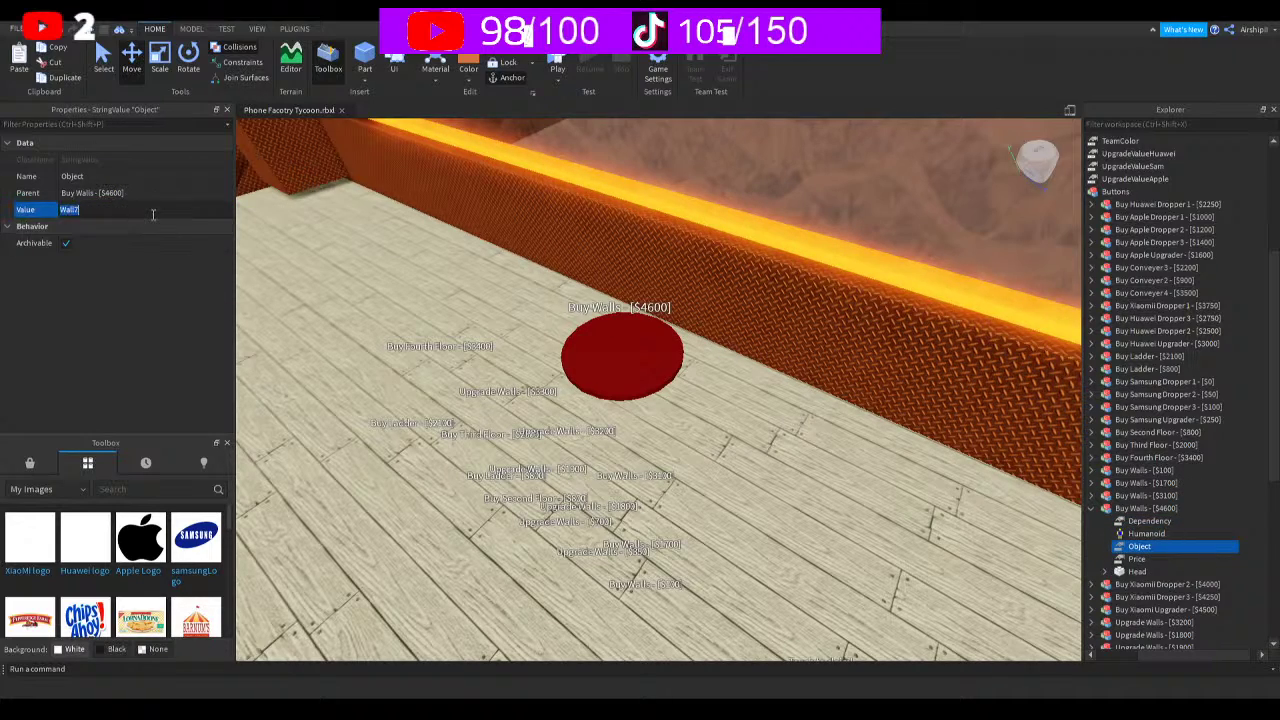
pyautogui.press('BackSpace')
pyautogui.write('10')
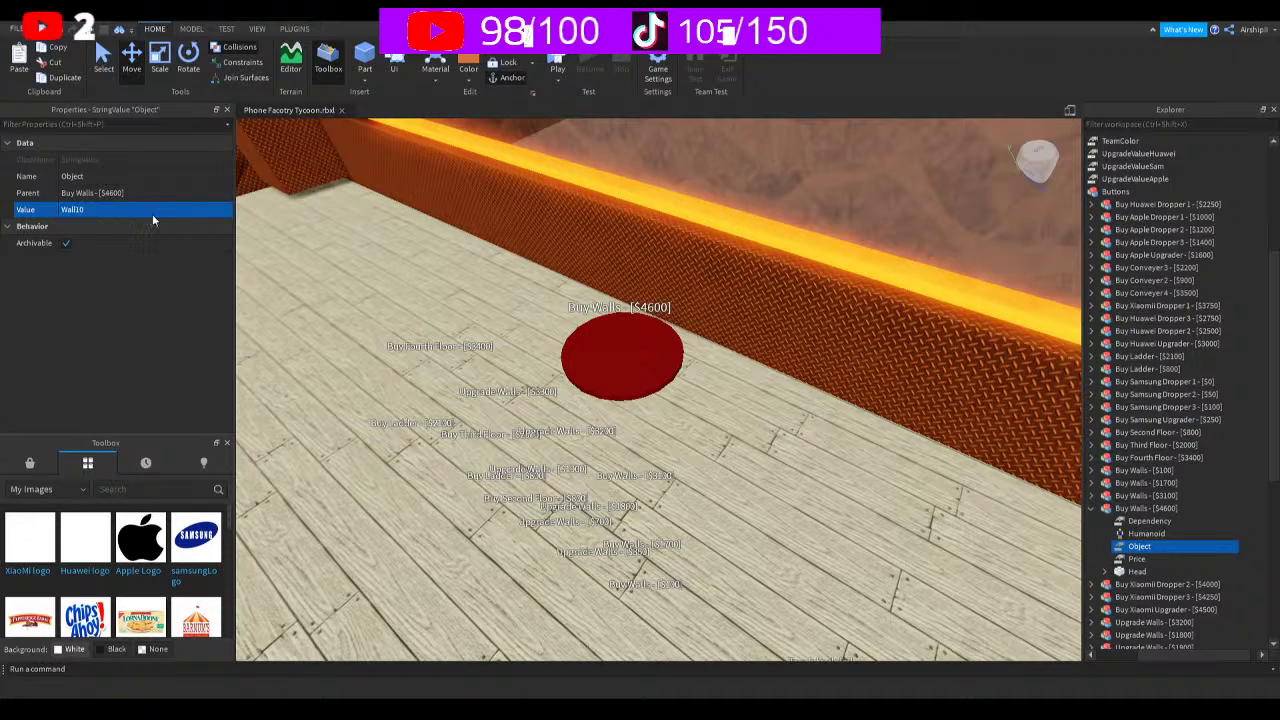
pyautogui.click(1137, 559)
pyautogui.click(170, 207)
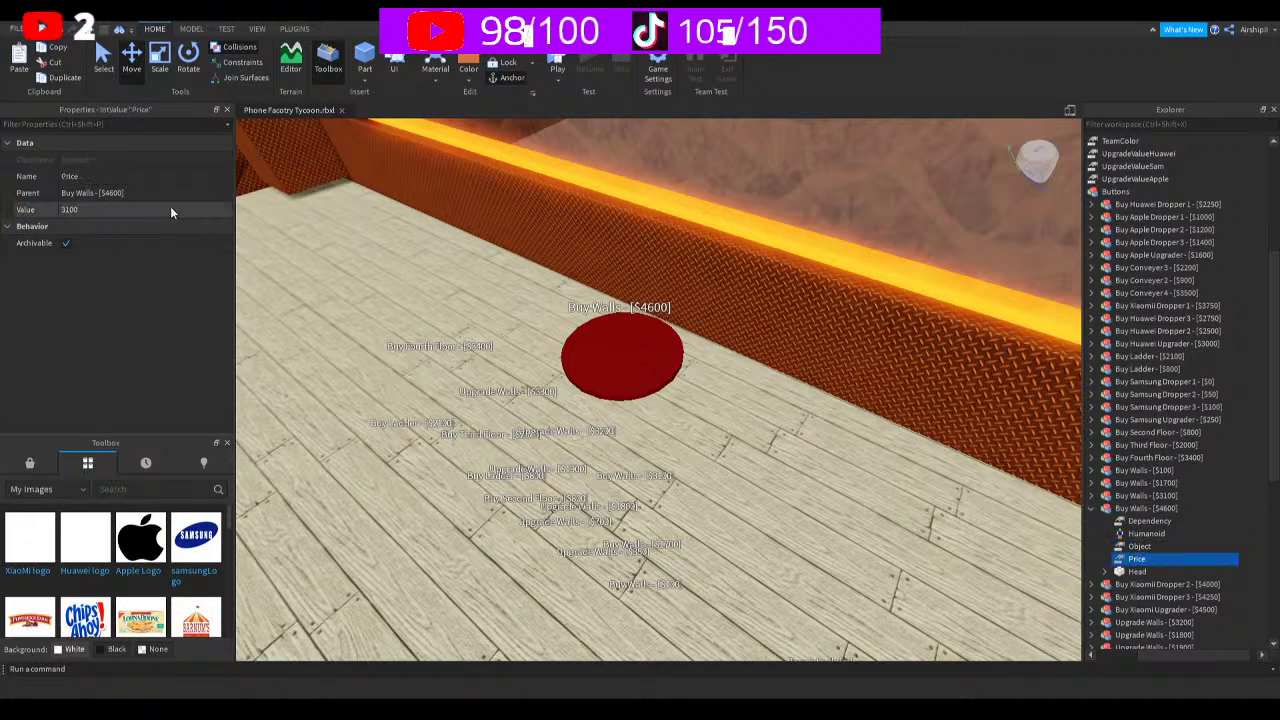
pyautogui.write('4600')
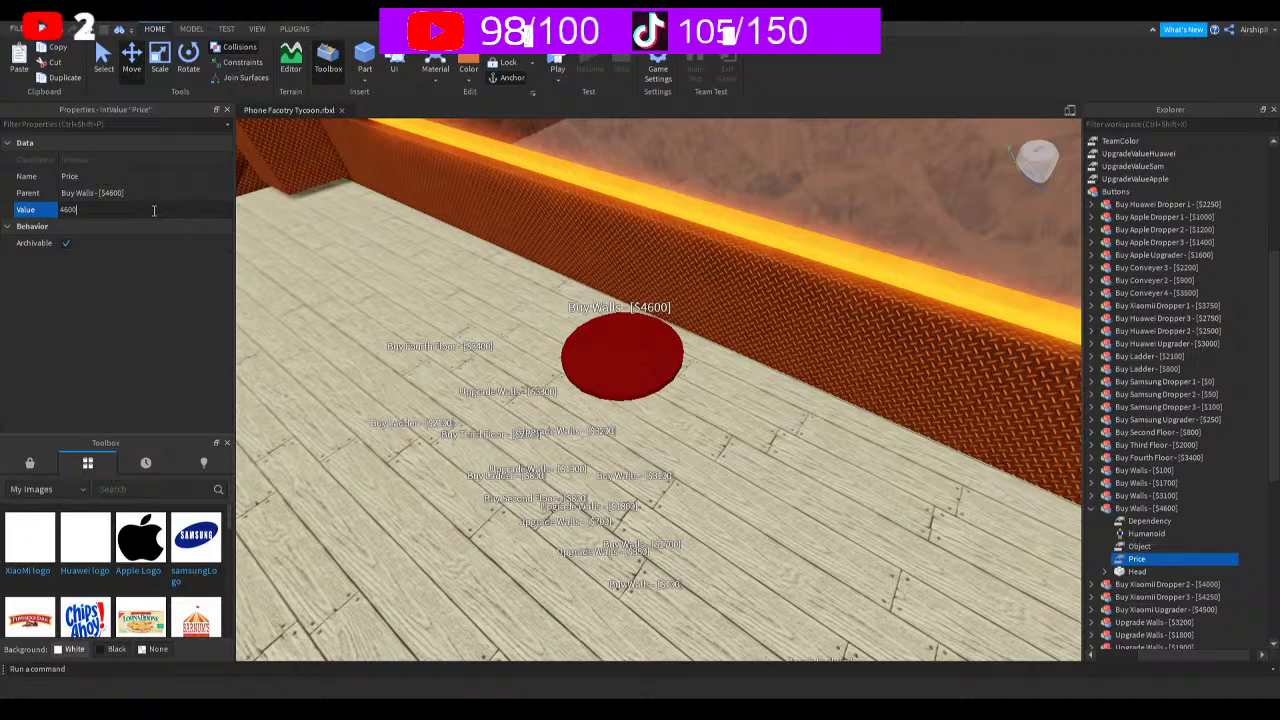
pyautogui.press('Return')
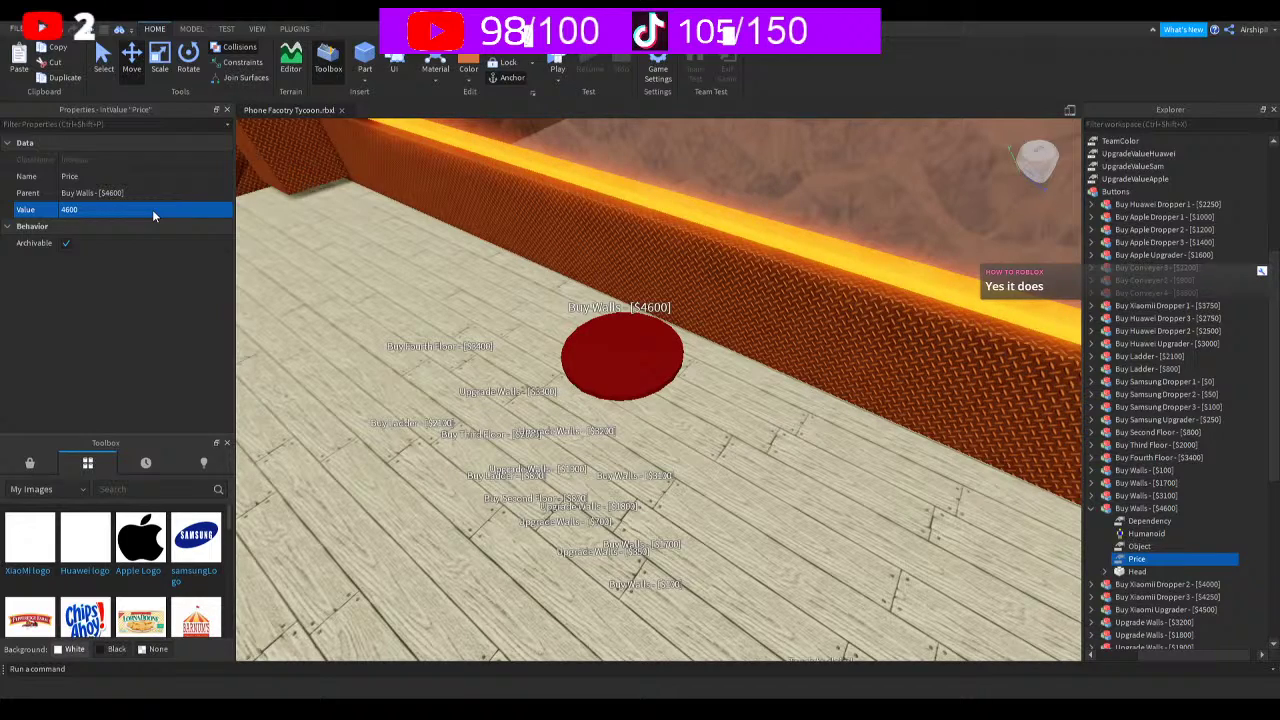
pyautogui.click(1098, 508)
# Duplicate the Buy Walls - [$4600] button and move the copy next to it along the orange wall
pyautogui.click(1145, 508)
pyautogui.hotkey('ctrl', 'd')
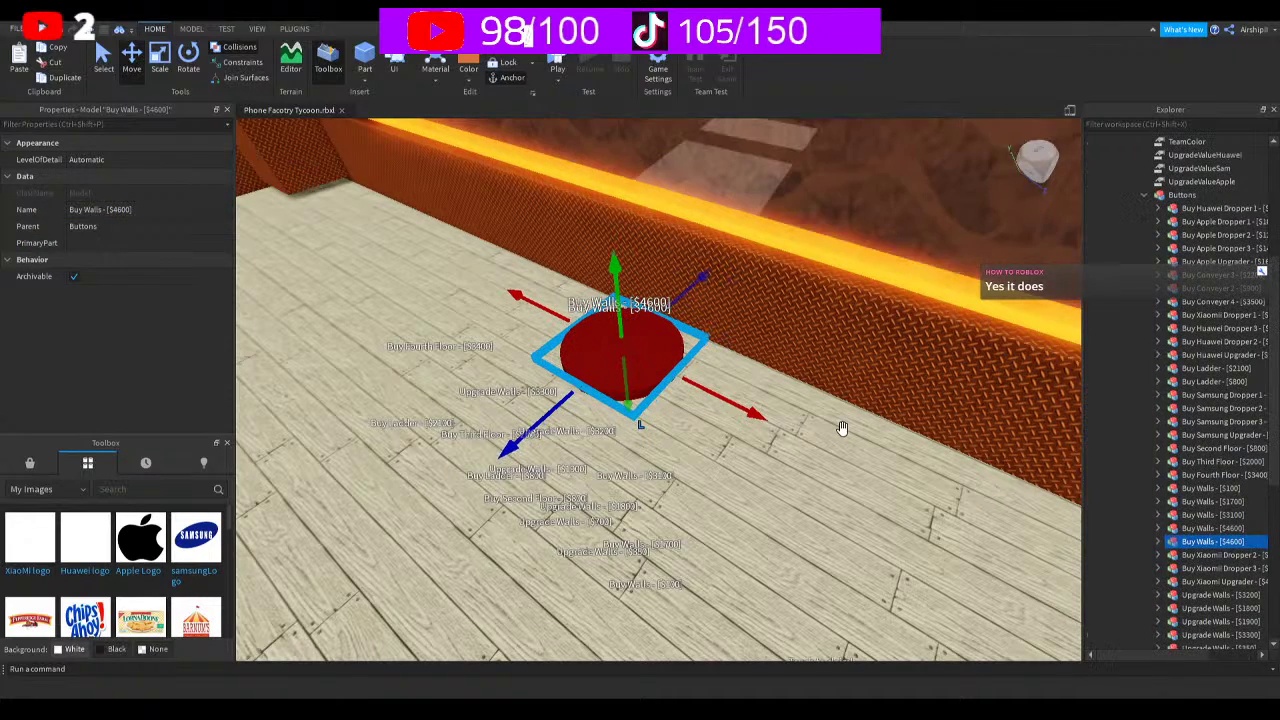
pyautogui.moveTo(843, 428); pyautogui.dragTo(843, 425, button='right')
pyautogui.moveTo(979, 428); pyautogui.dragTo(814, 406)
pyautogui.moveTo(718, 301)
pyautogui.mouseDown()
pyautogui.moveTo(717, 318)
pyautogui.moveTo(733, 313)
pyautogui.mouseUp()
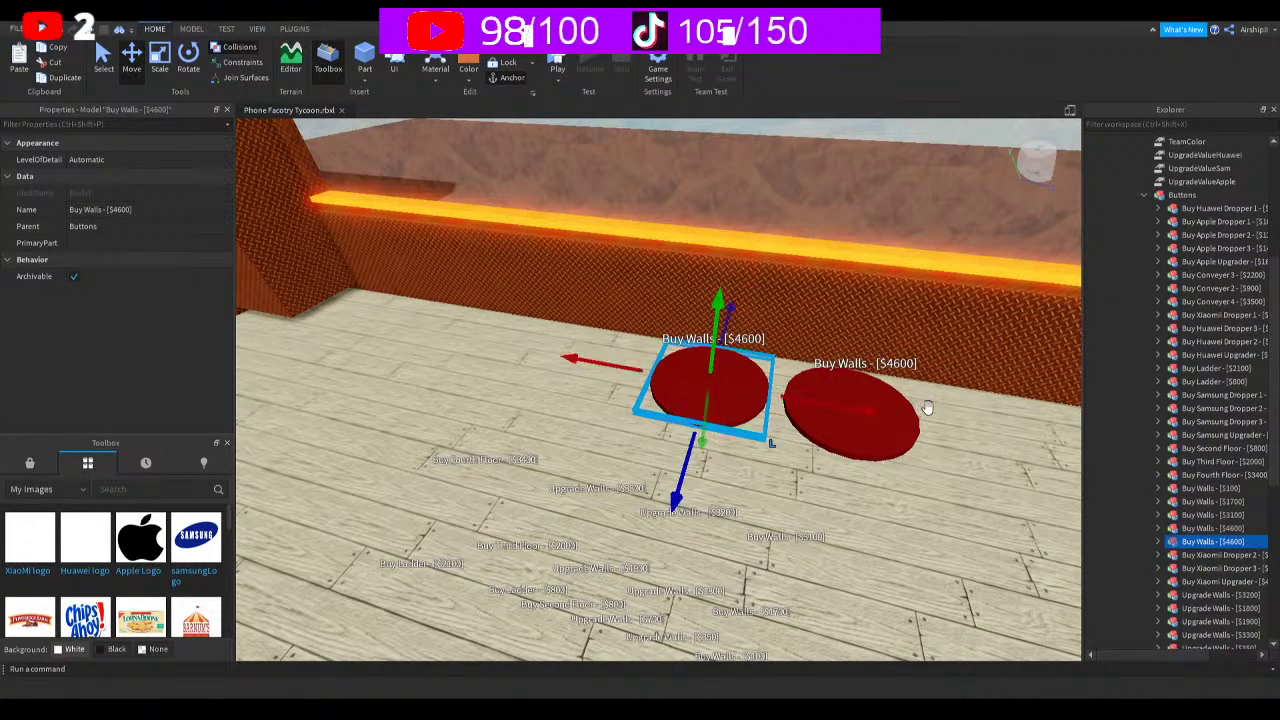
# Rename the second fourth-floor wall button as Buy Walls - [$4700]
pyautogui.doubleClick(1186, 543)
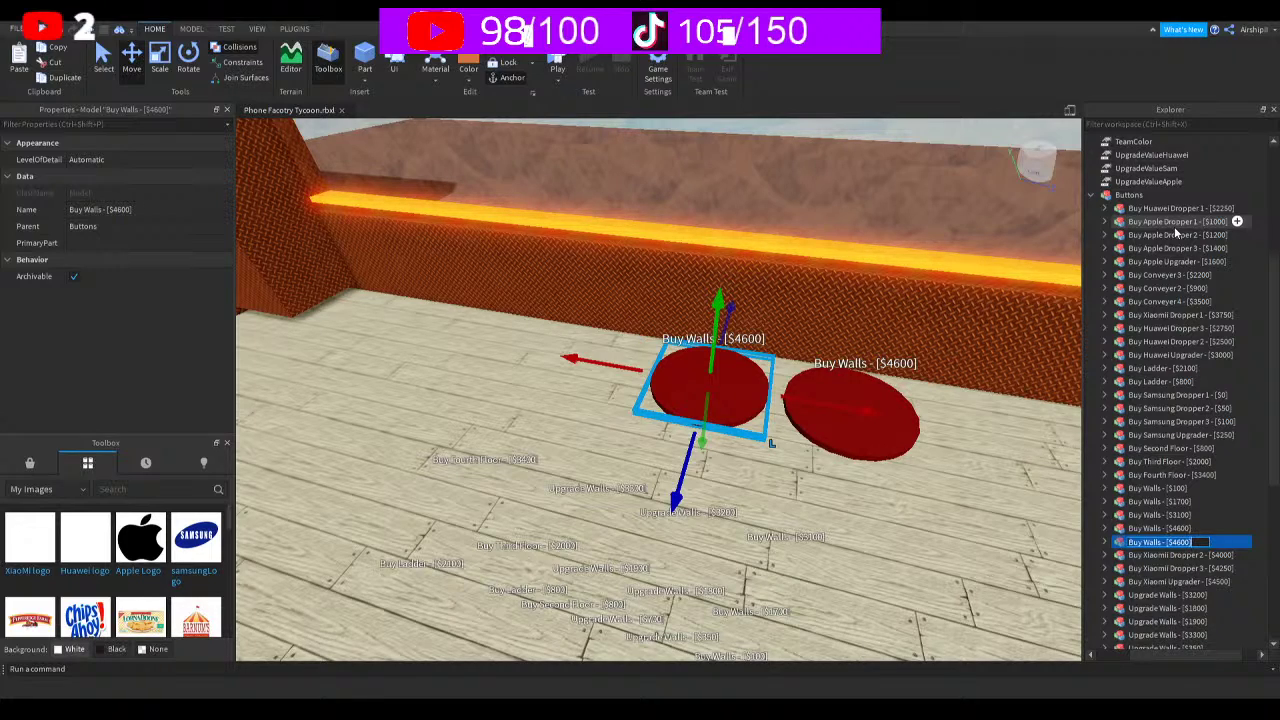
pyautogui.press('End')
pyautogui.press('Left')
pyautogui.press('Left')
pyautogui.press('Left')
pyautogui.press('BackSpace')
pyautogui.write('7')
pyautogui.press('Return')
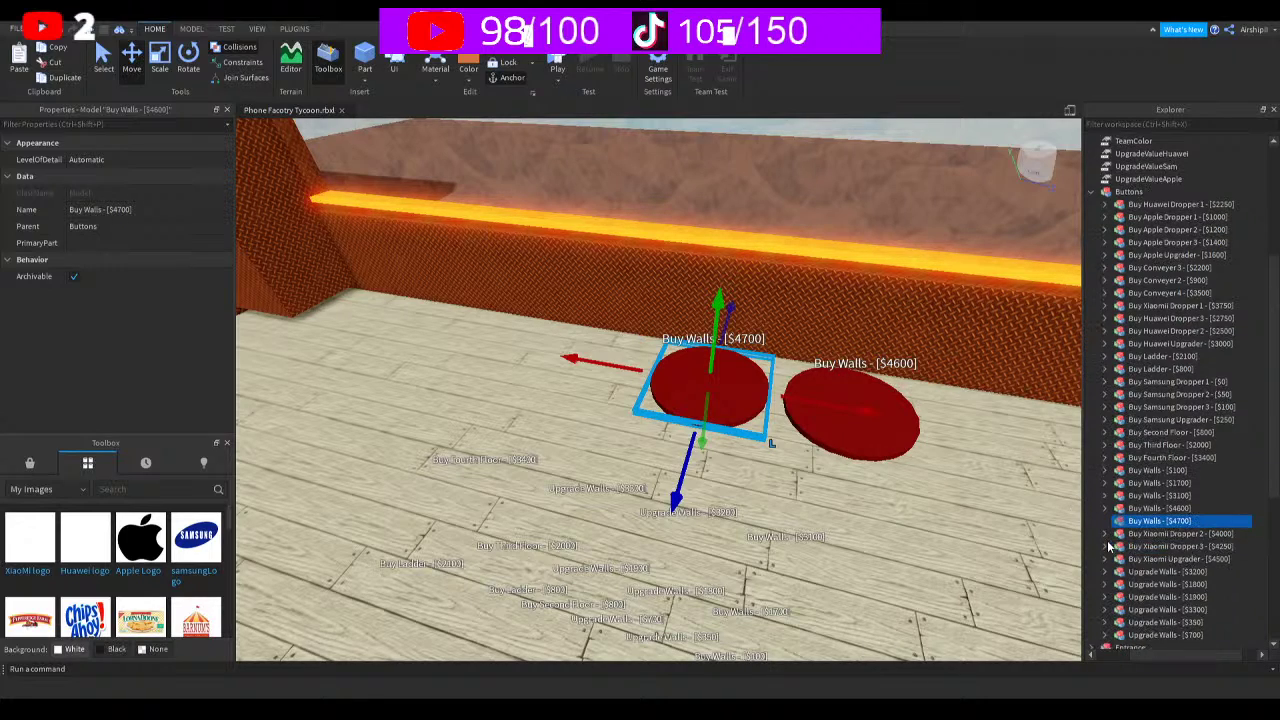
# Set the Dependency value of the Buy Walls - [$4700] button to Wall10
pyautogui.click(1105, 521)
pyautogui.click(1150, 533)
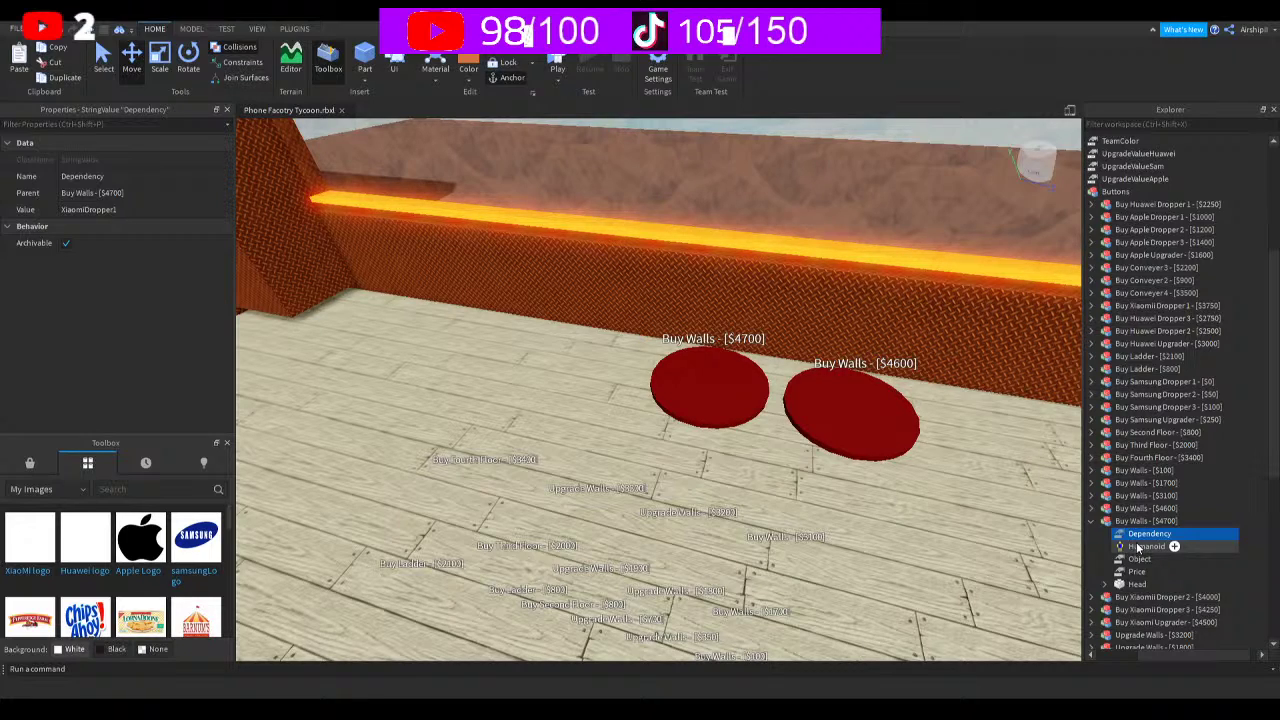
pyautogui.click(1138, 547)
pyautogui.click(1150, 533)
pyautogui.click(157, 210)
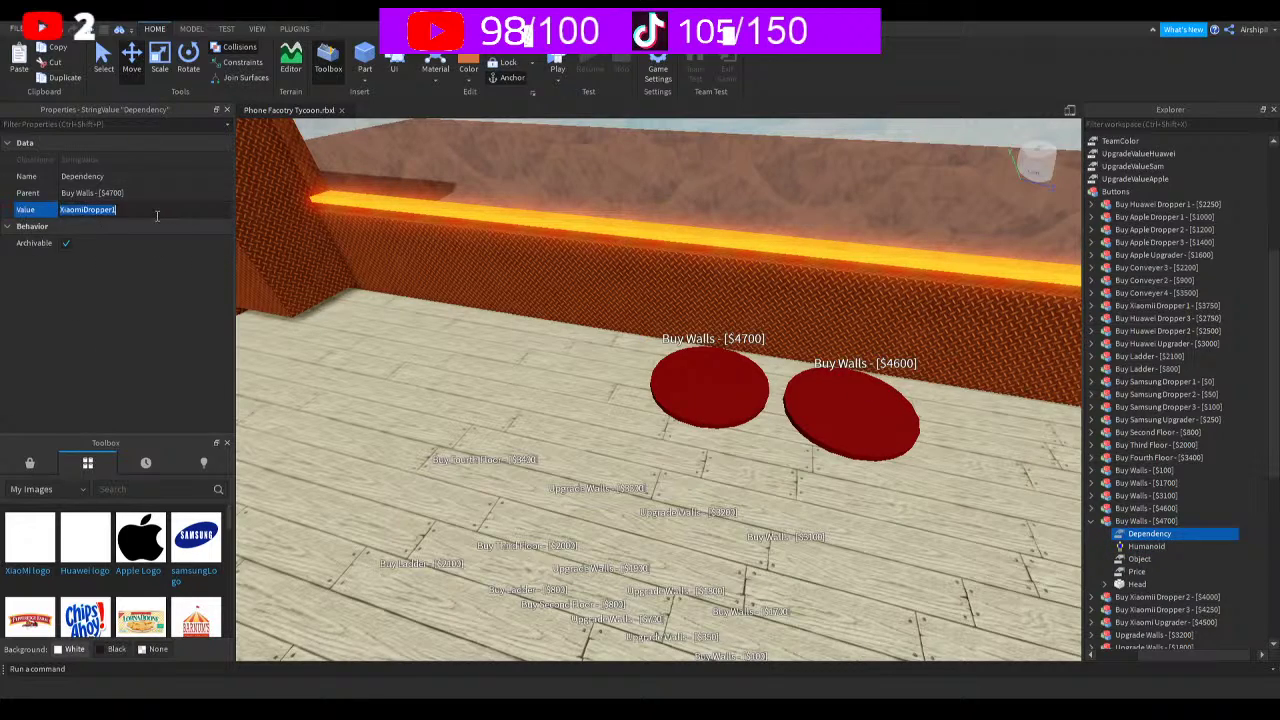
pyautogui.write('Wall')
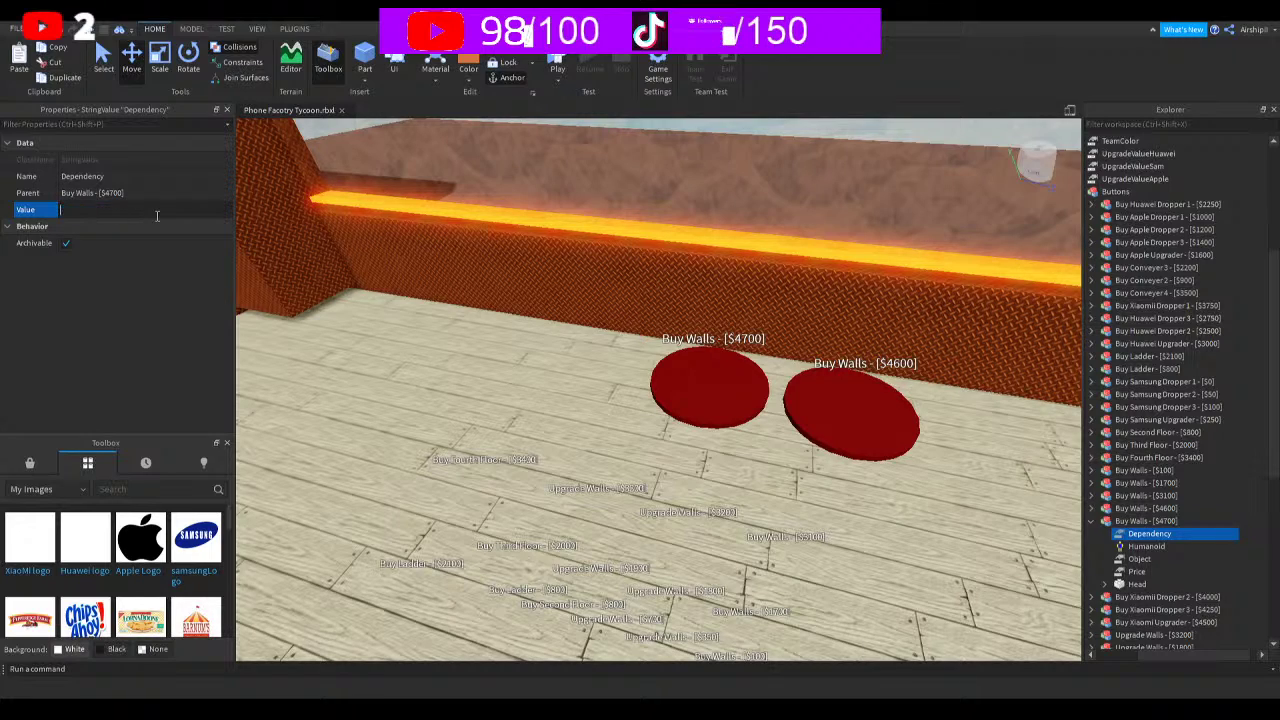
pyautogui.write('10')
pyautogui.press('Return')
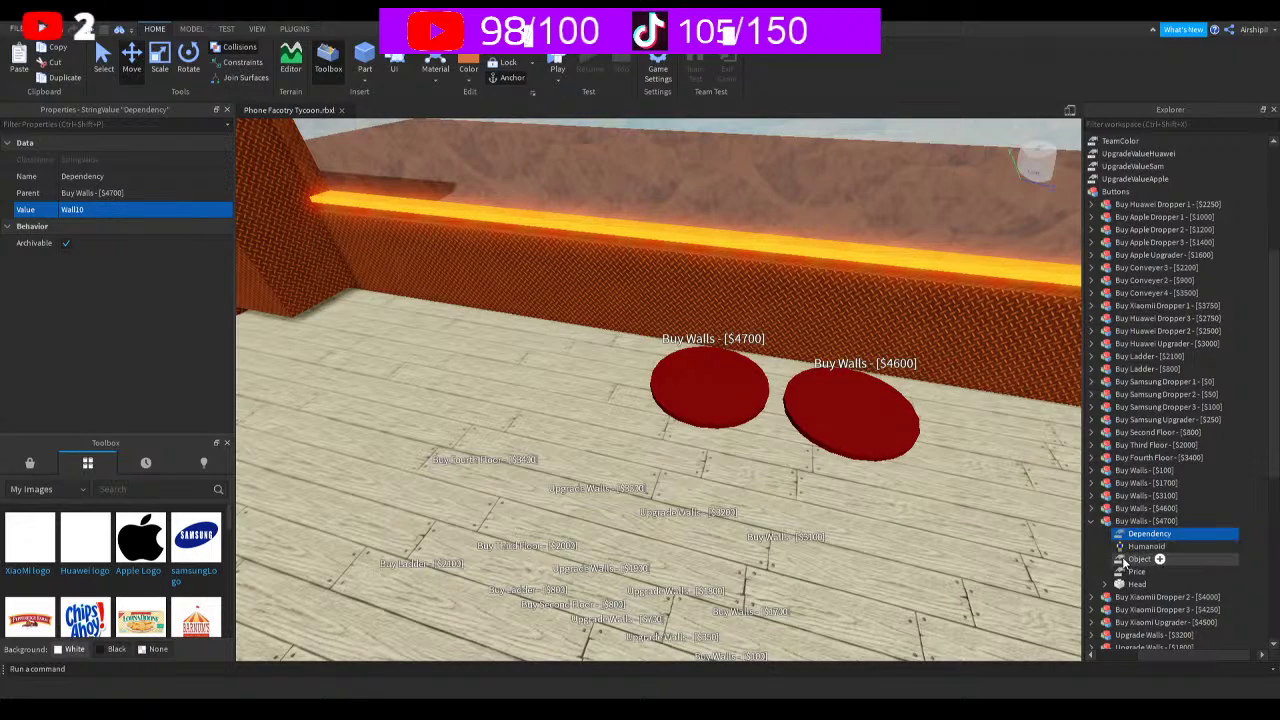
# Set the Buy Walls - [$4700] button's Object value to Wall11 and its Price to 4700
pyautogui.click(1122, 559)
pyautogui.click(116, 210)
pyautogui.write('Wall11')
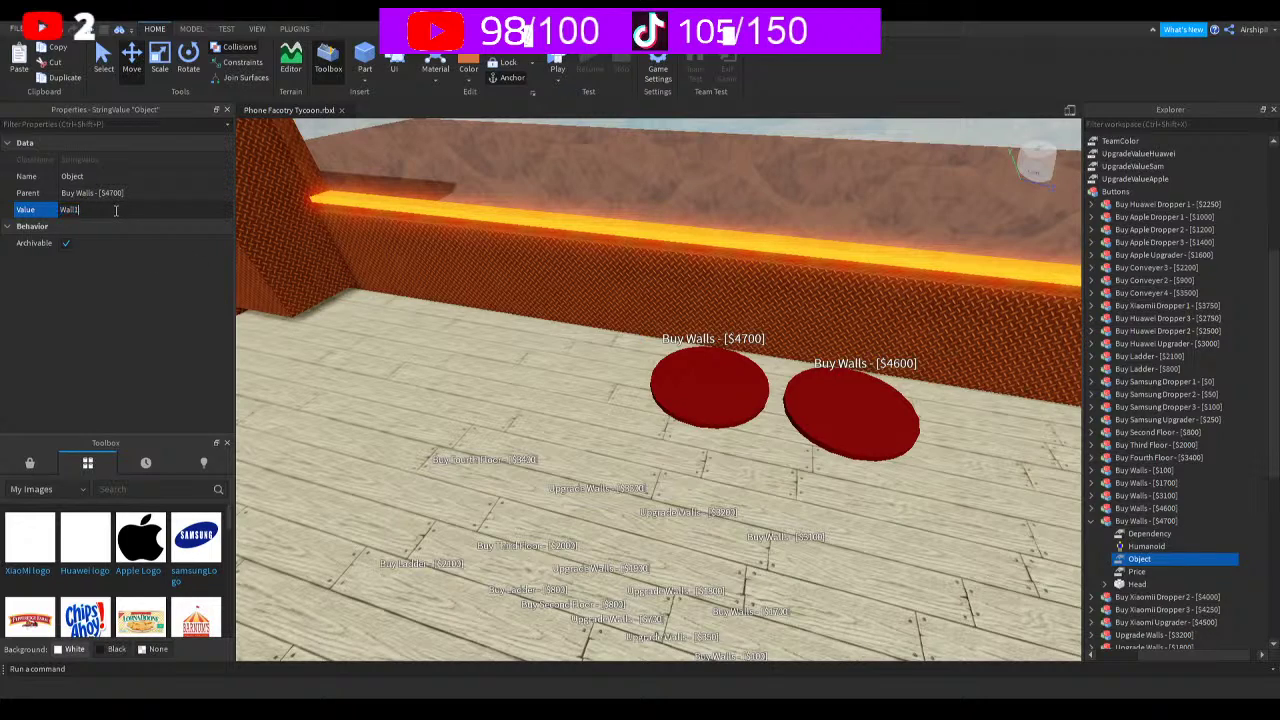
pyautogui.press('Return')
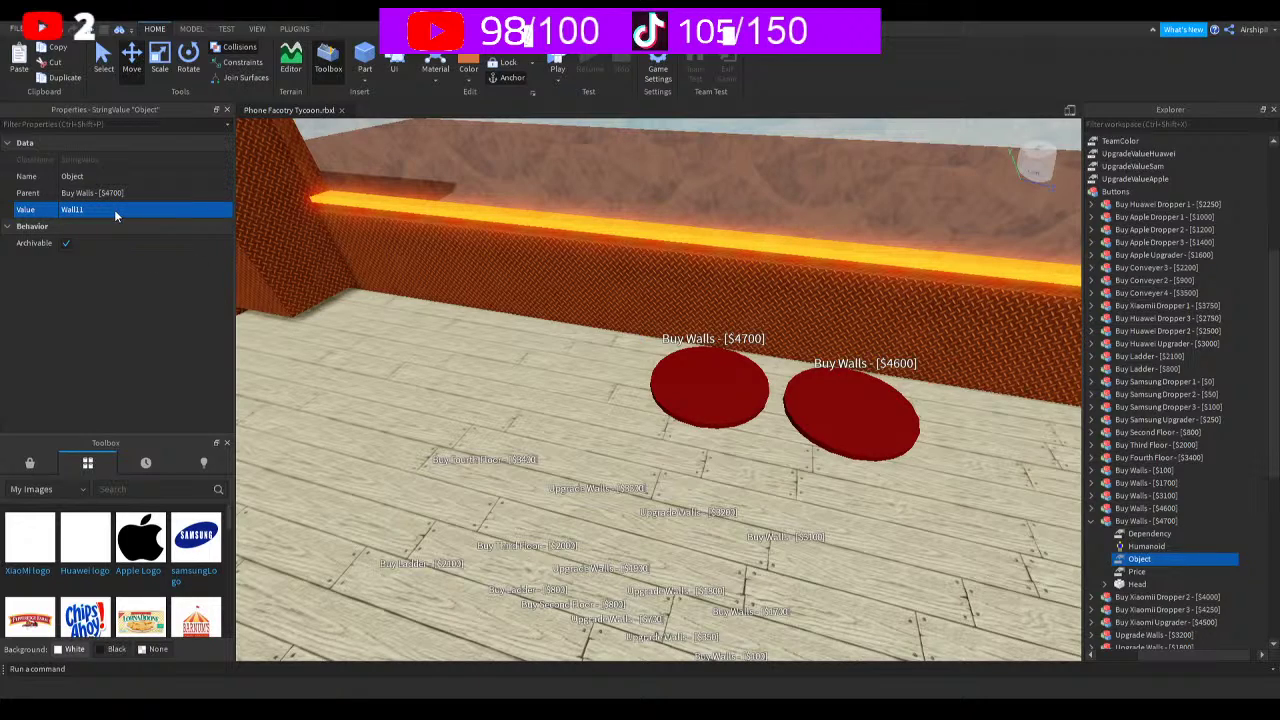
pyautogui.click(1120, 571)
pyautogui.click(184, 213)
pyautogui.write('47')
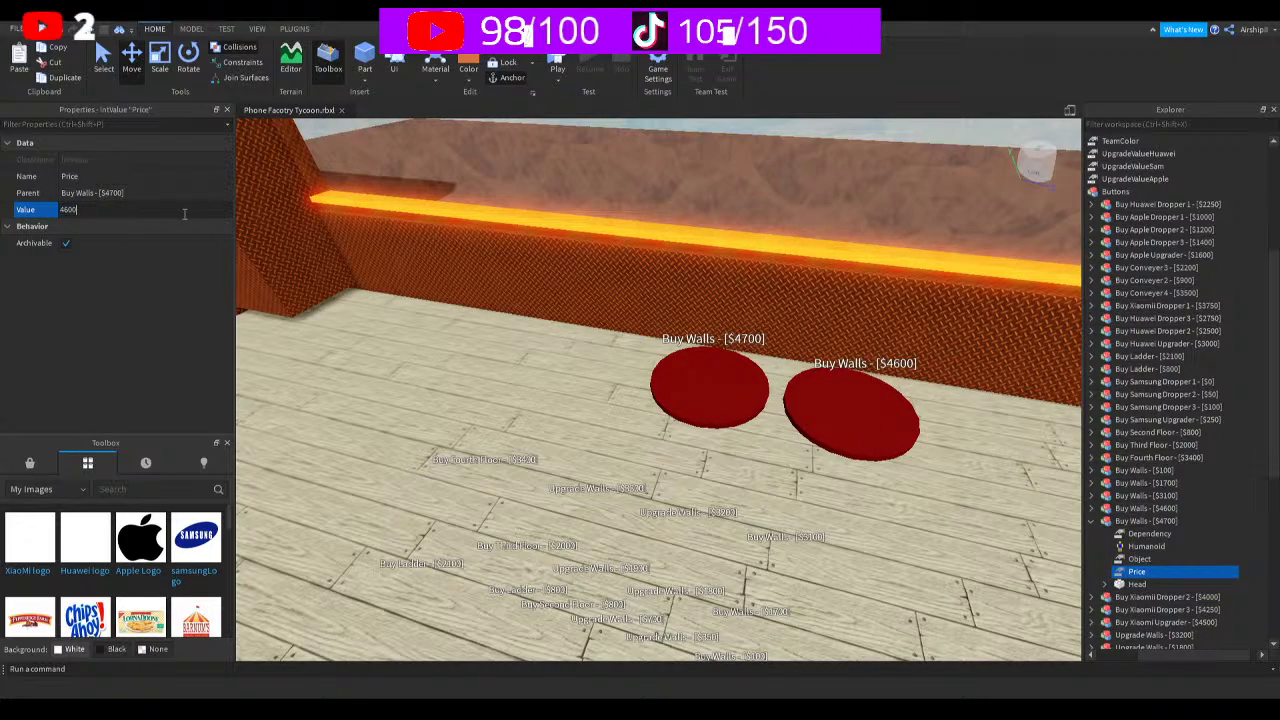
pyautogui.write('00')
pyautogui.press('Return')
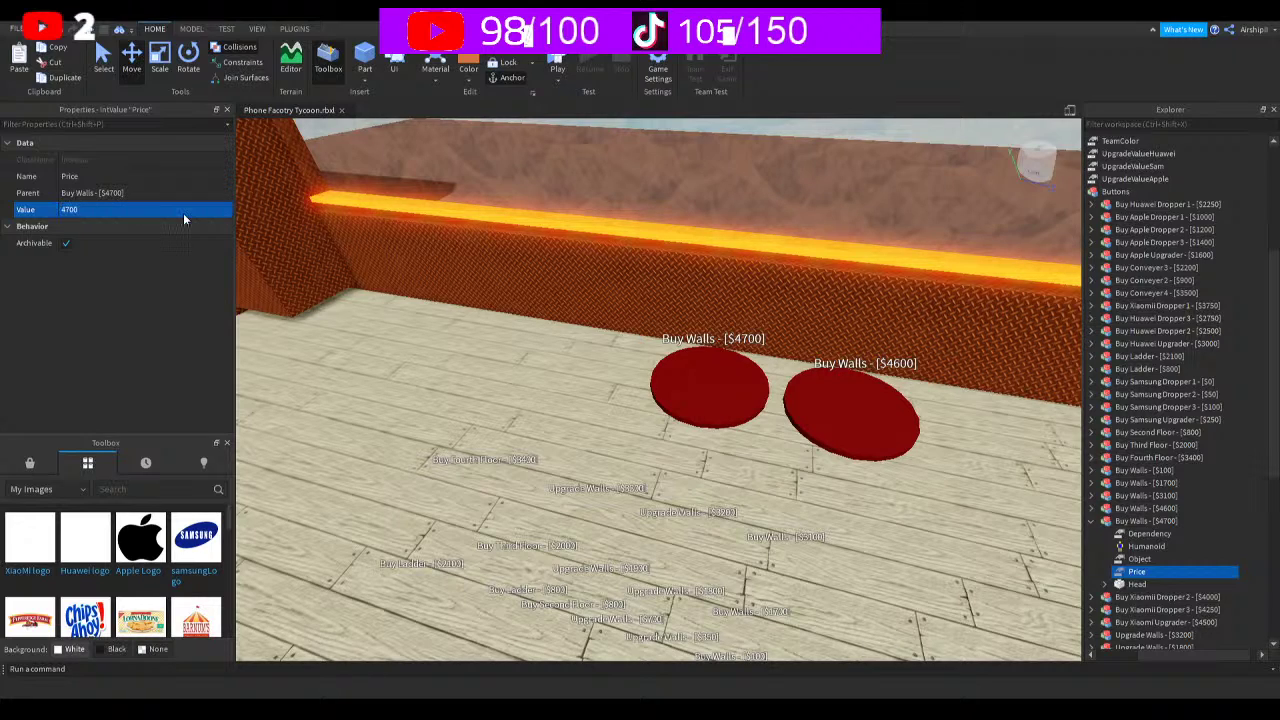
pyautogui.click(1092, 521)
pyautogui.click(1120, 521)
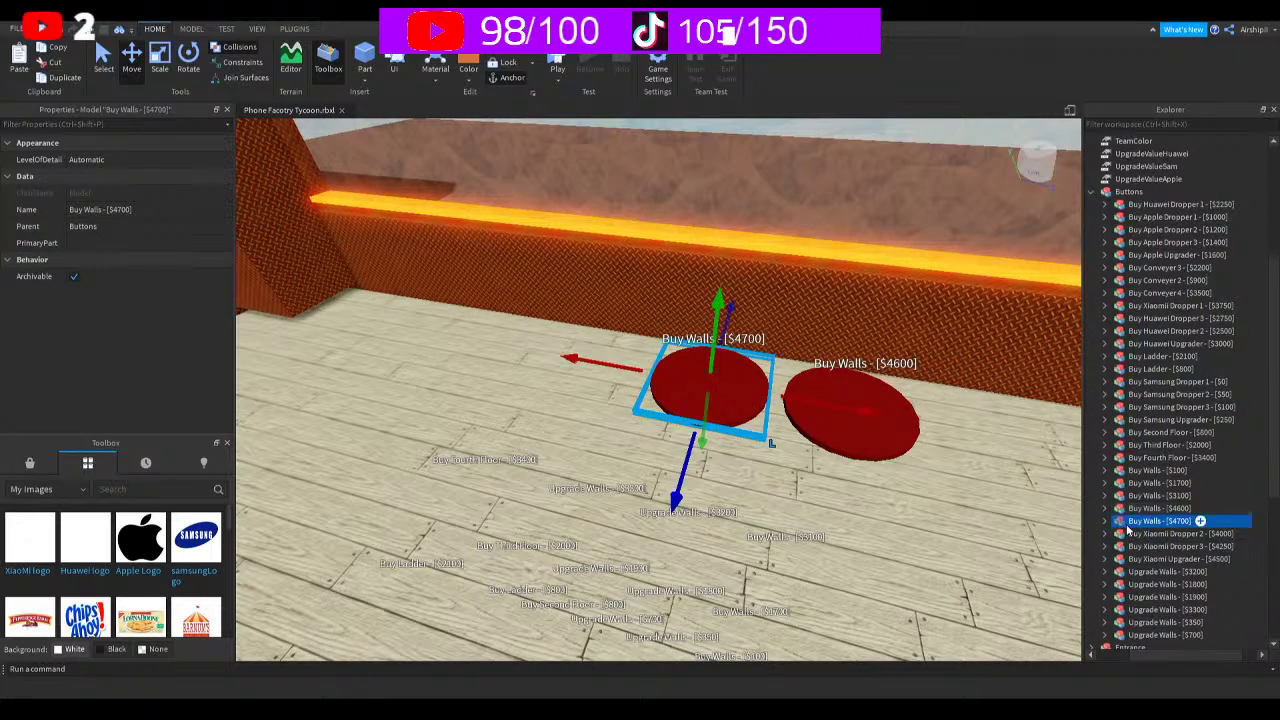
# Rename the Buy Walls - [$4700] button as Upgrader Walls - [$4700]
pyautogui.click(1130, 521)
pyautogui.press('Home')
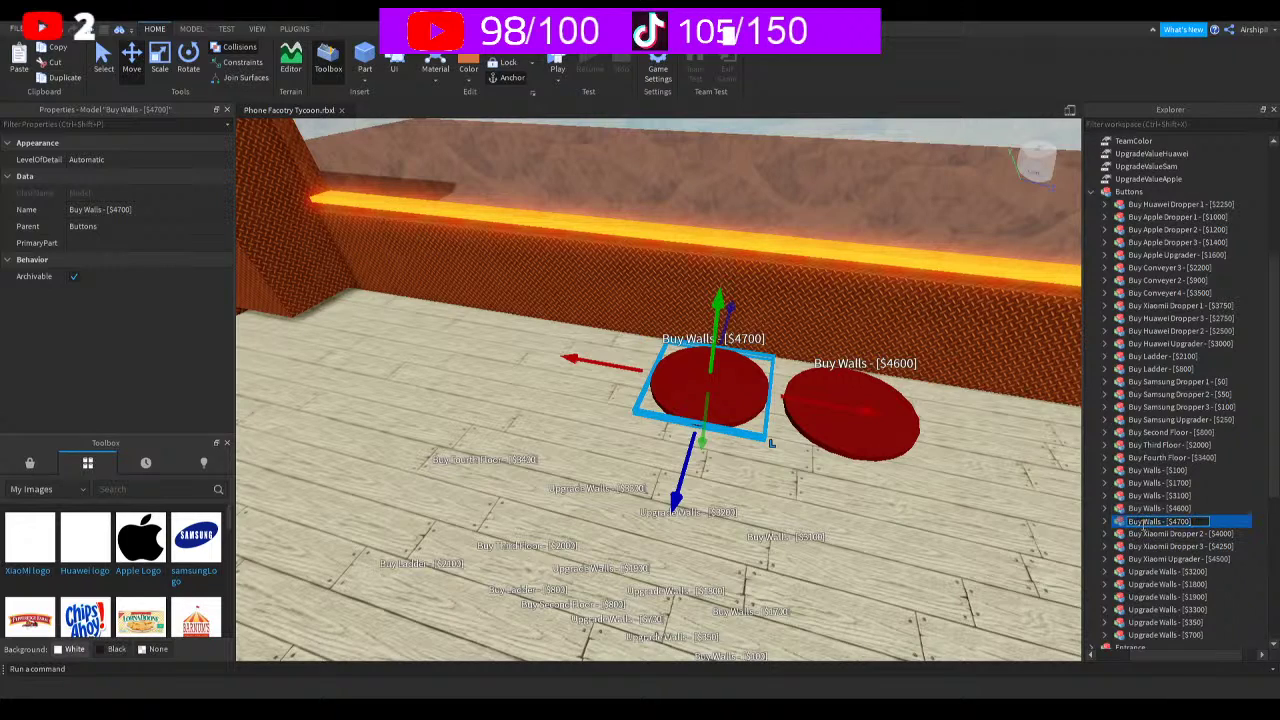
pyautogui.press('Delete')
pyautogui.press('Delete')
pyautogui.press('Delete')
pyautogui.press('Delete')
pyautogui.write('Upgrader')
pyautogui.press('Return')
pyautogui.click(1126, 524)
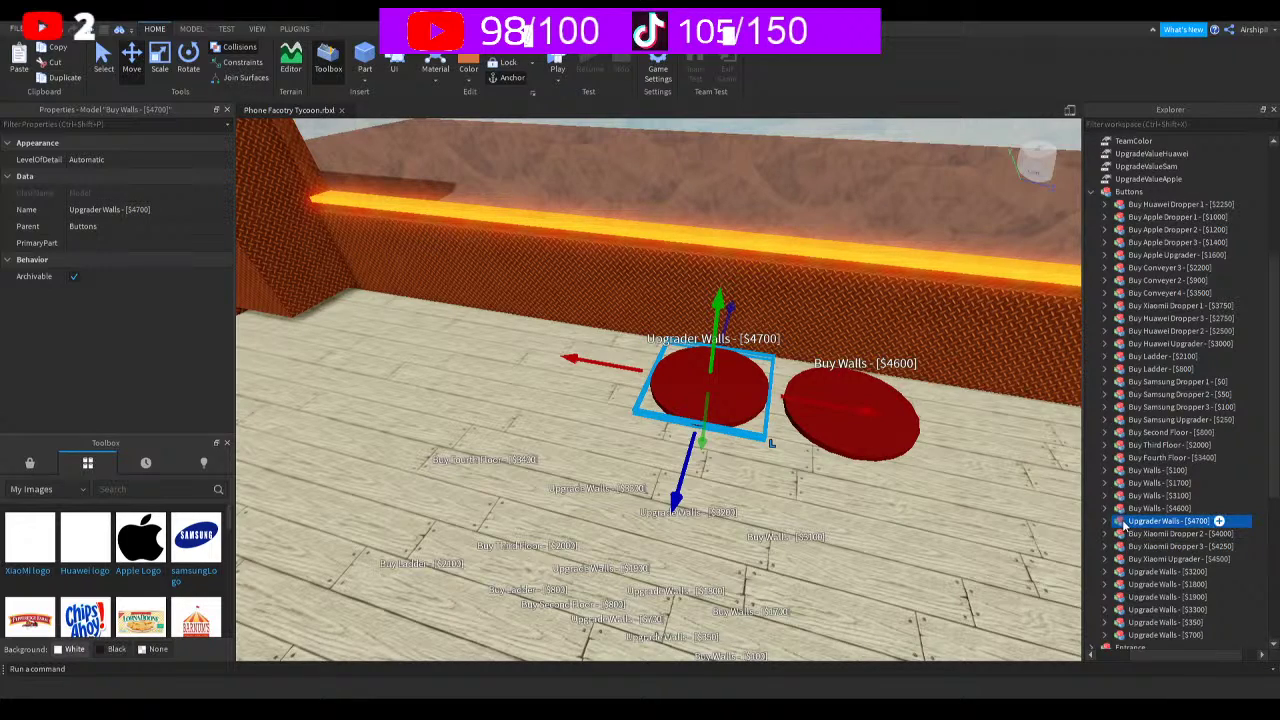
pyautogui.press('Left')
pyautogui.press('Left')
pyautogui.press('Left')
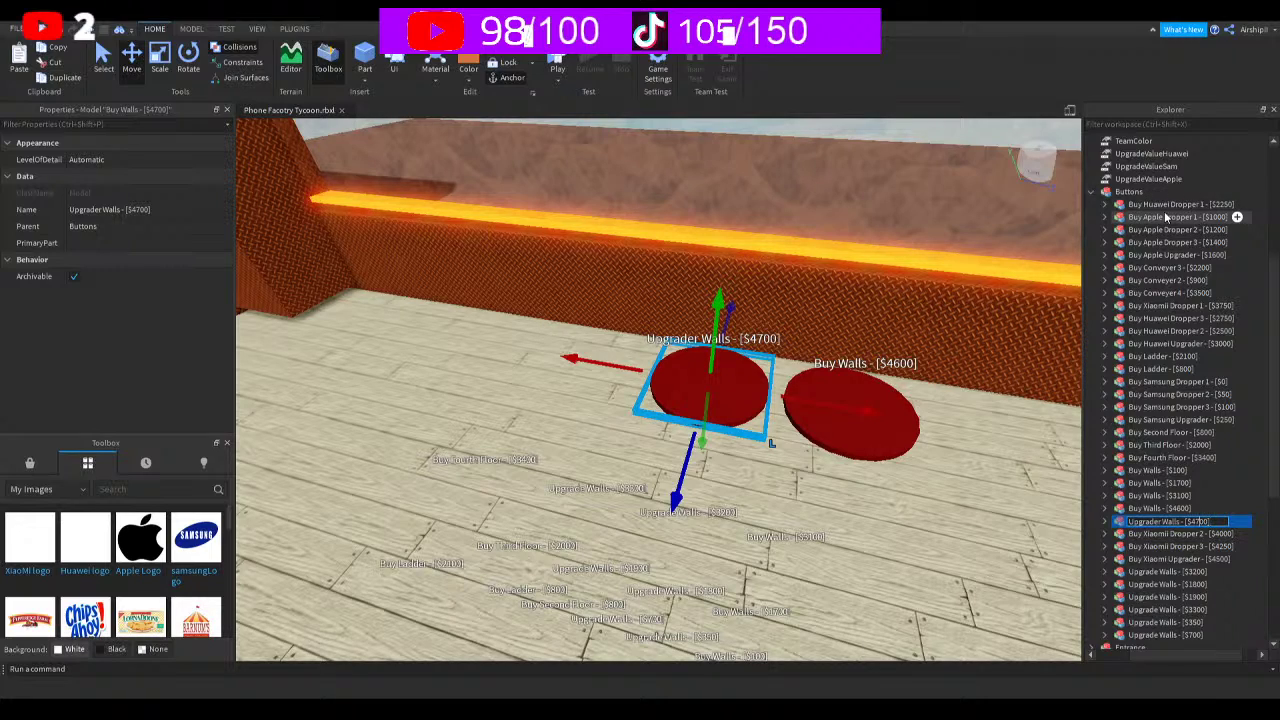
pyautogui.press('Left')
pyautogui.press('Left')
pyautogui.press('Left')
pyautogui.press('Left')
pyautogui.press('BackSpace')
pyautogui.press('BackSpace')
pyautogui.write('r')
pyautogui.press('Return')
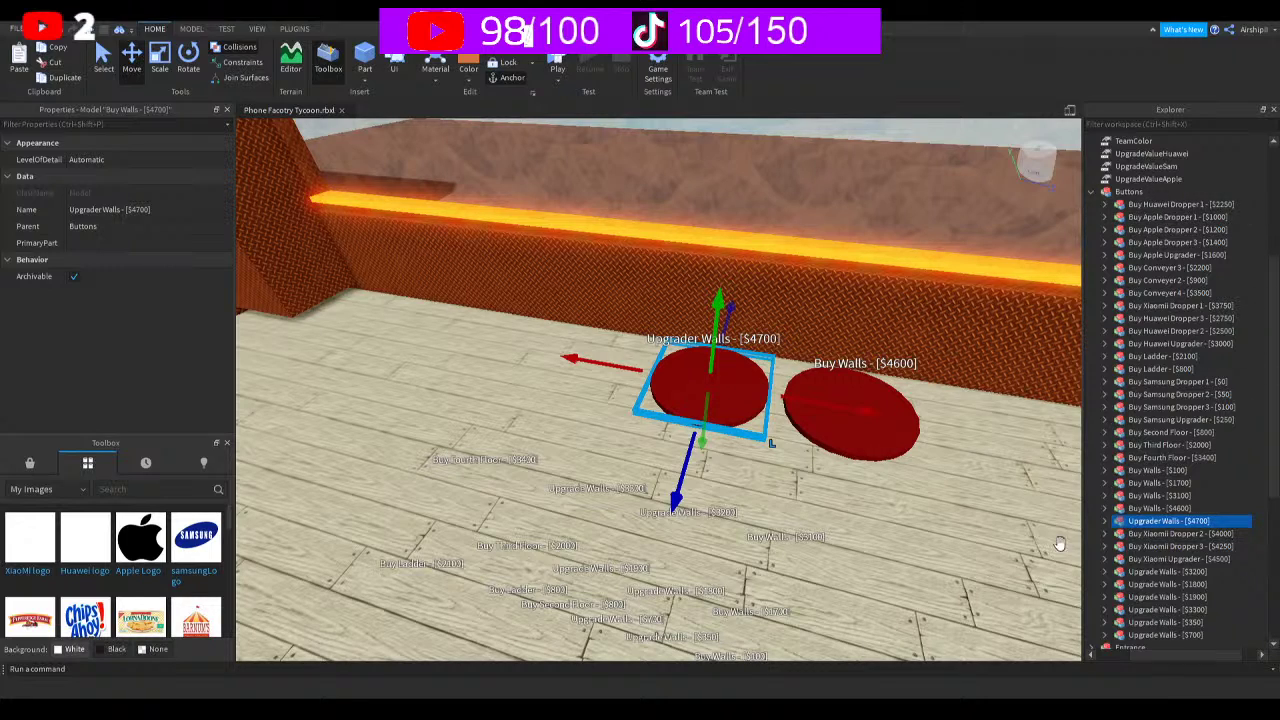
# Check the Dependency, Object and Price values of the Upgrader Walls - [$4700] button
pyautogui.click(1106, 521)
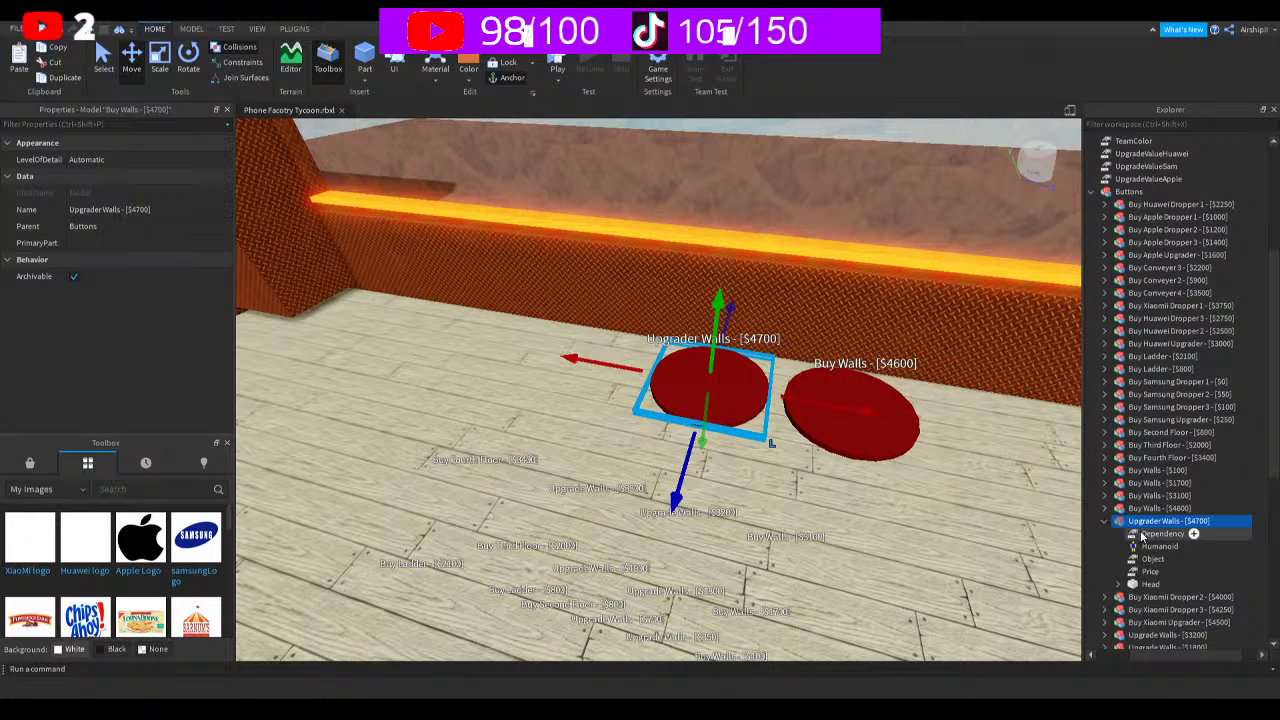
pyautogui.click(1142, 534)
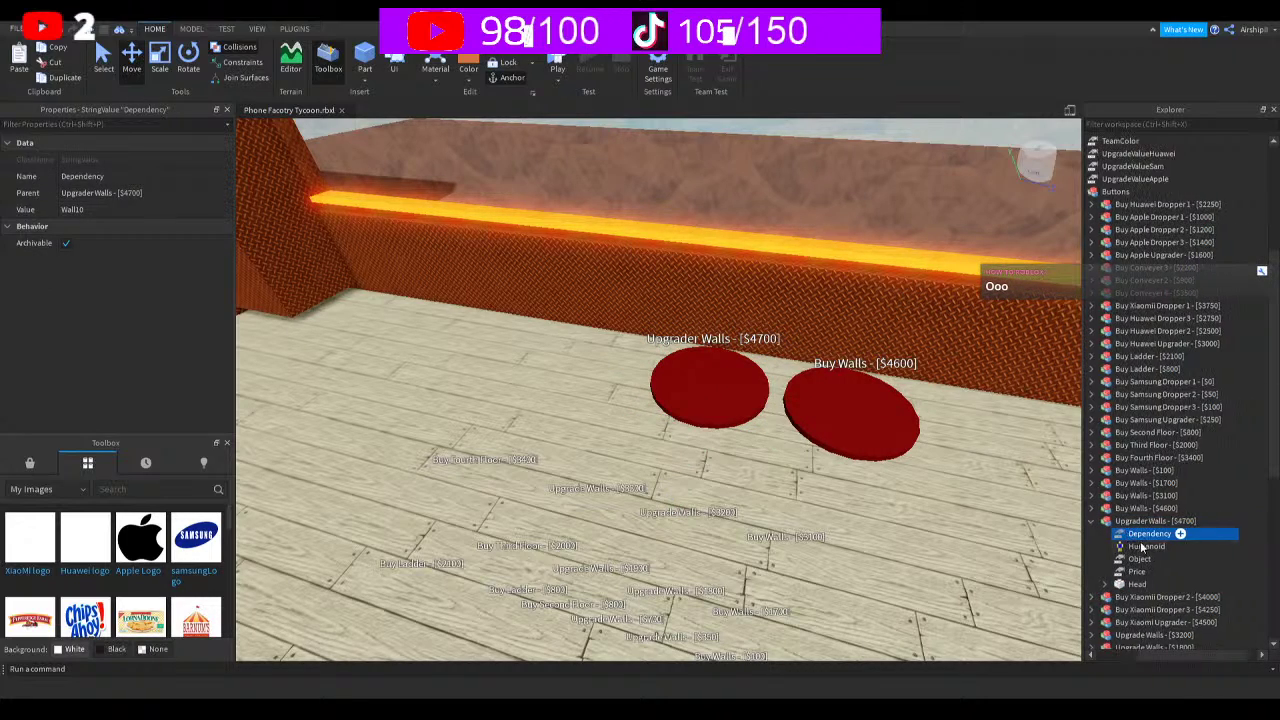
pyautogui.click(1138, 559)
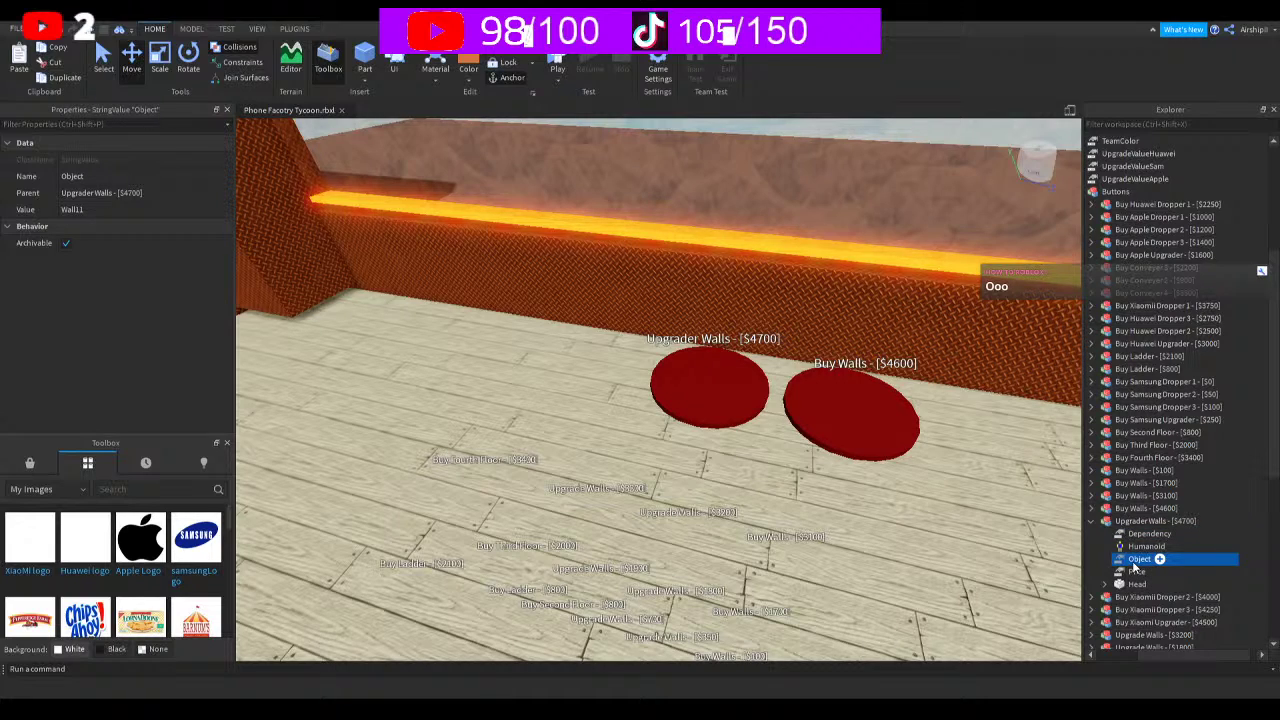
pyautogui.click(1136, 571)
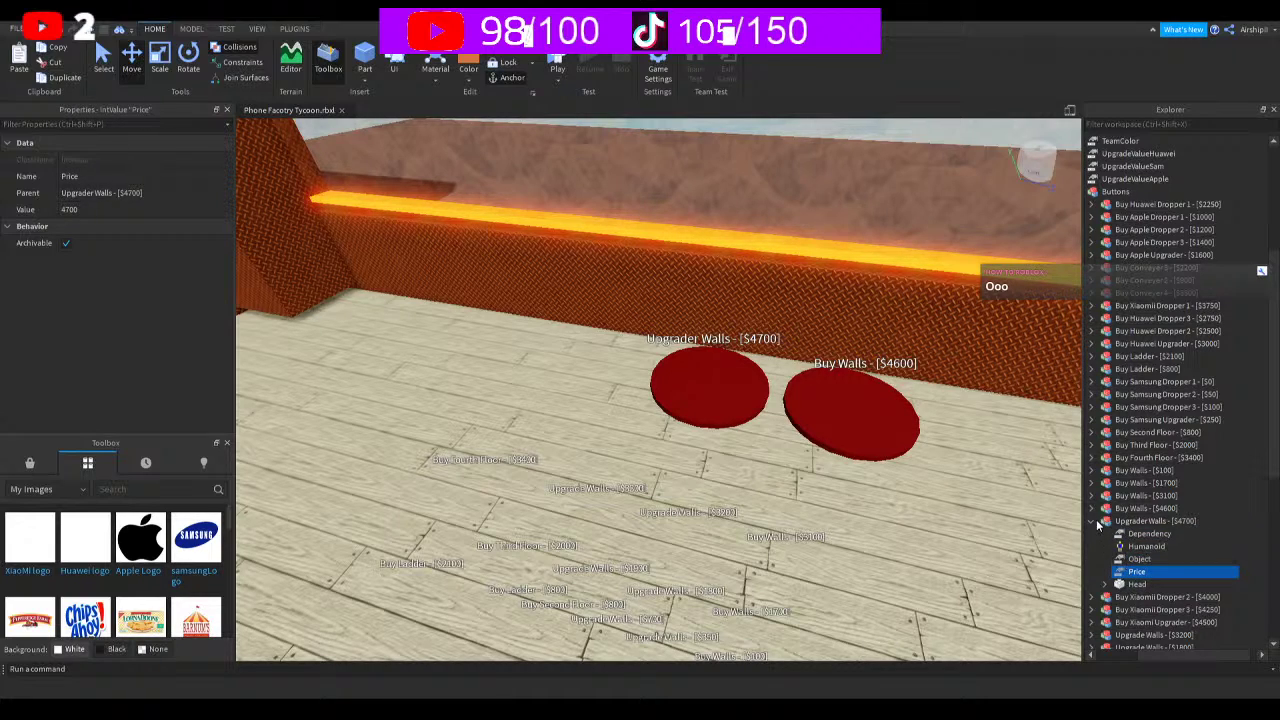
pyautogui.click(1100, 521)
# Duplicate the Upgrader Walls - [$4700] button and move the copy beside it along the orange wall
pyautogui.click(1106, 522)
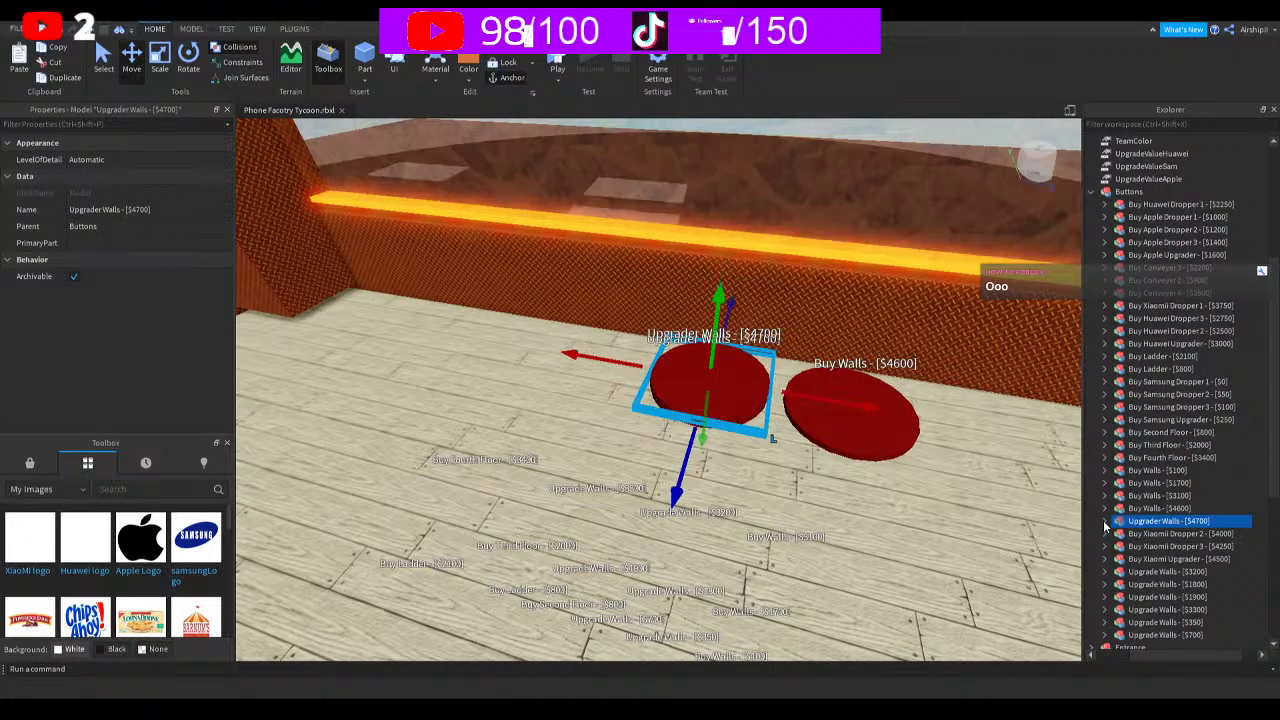
pyautogui.hotkey('ctrl', 'd')
pyautogui.moveTo(680, 330); pyautogui.dragTo(583, 303)
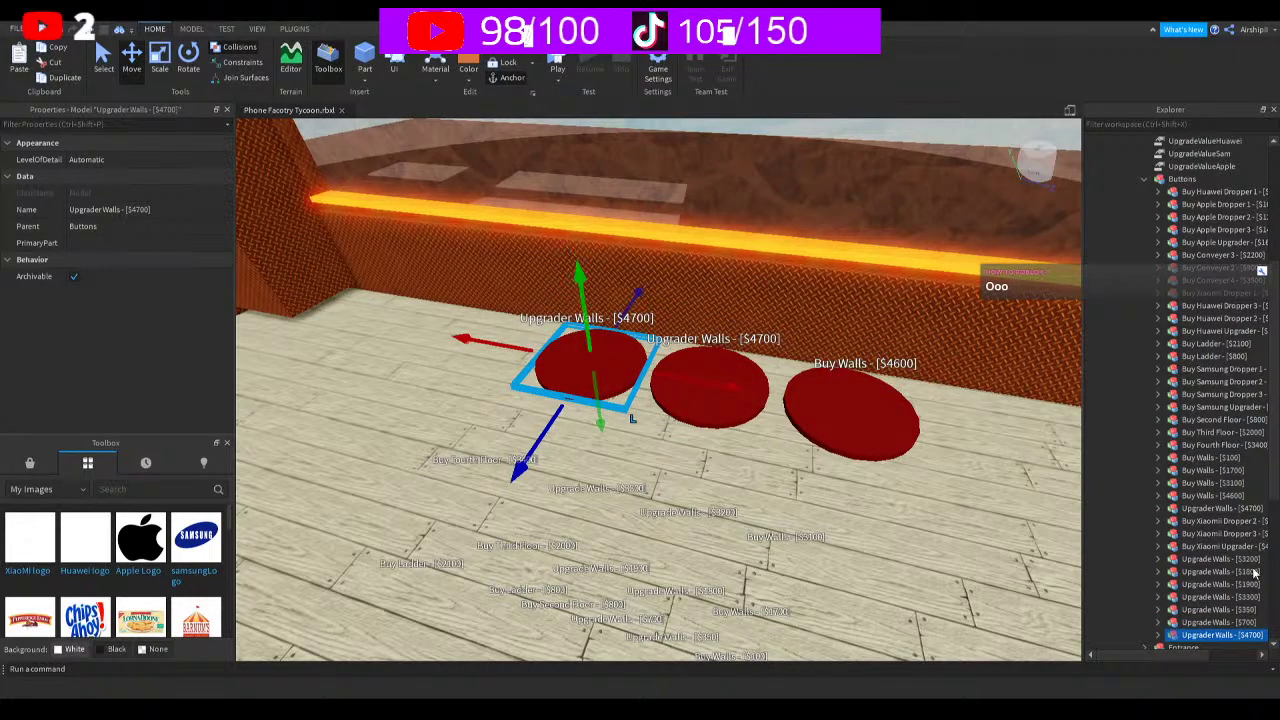
# Rename the duplicated wall button as Upgrader Walls - [$4800]
pyautogui.click(1203, 636)
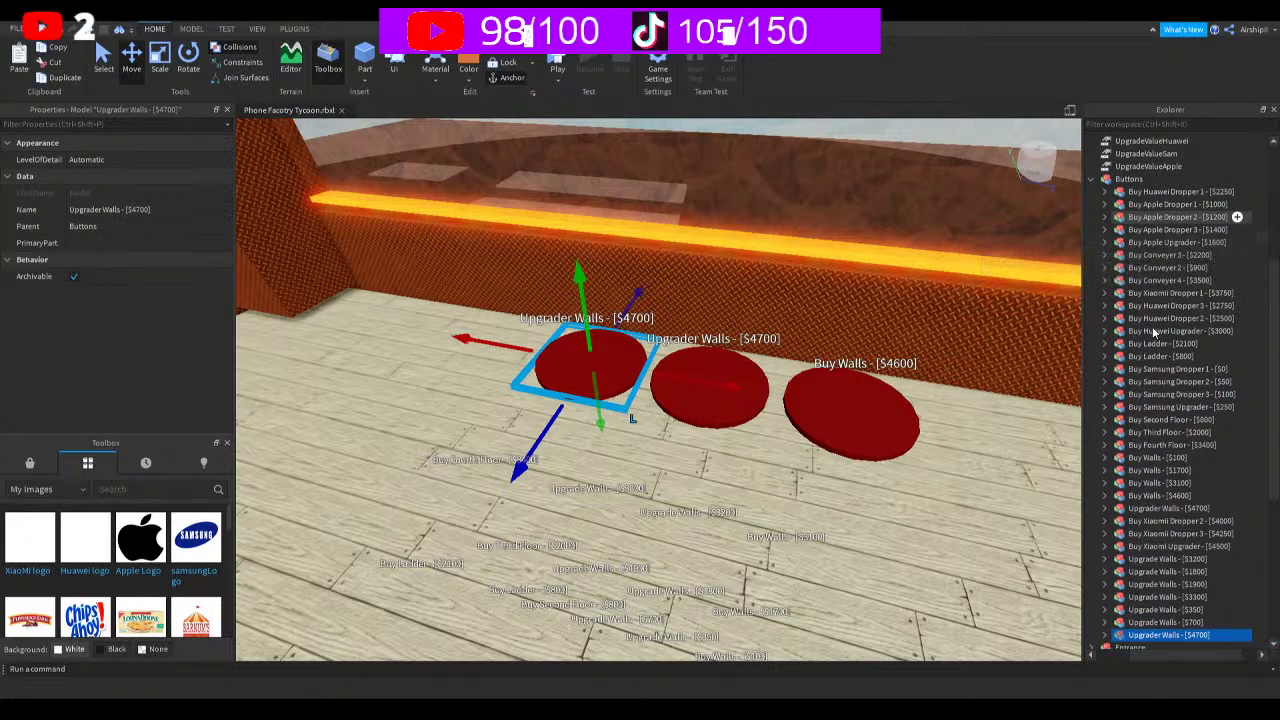
pyautogui.press('F2')
pyautogui.press('End')
pyautogui.press('Left')
pyautogui.press('Left')
pyautogui.press('Left')
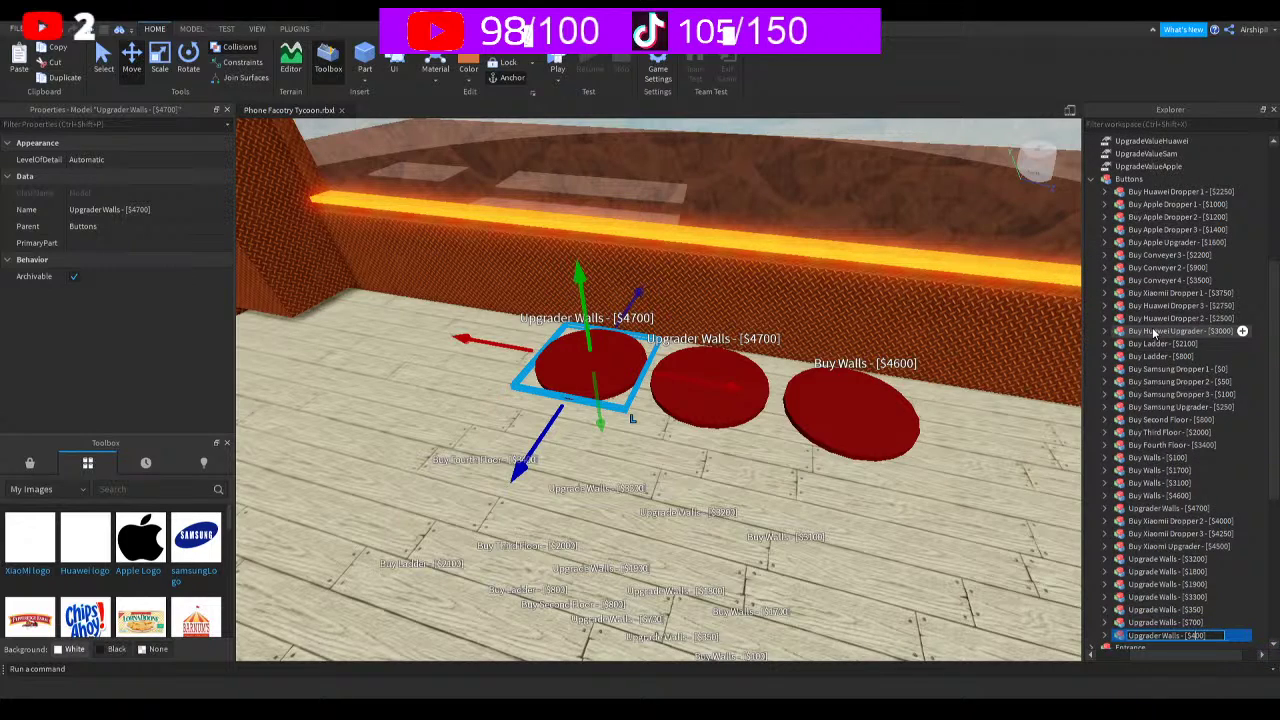
pyautogui.press('BackSpace')
pyautogui.write('8')
pyautogui.press('Return')
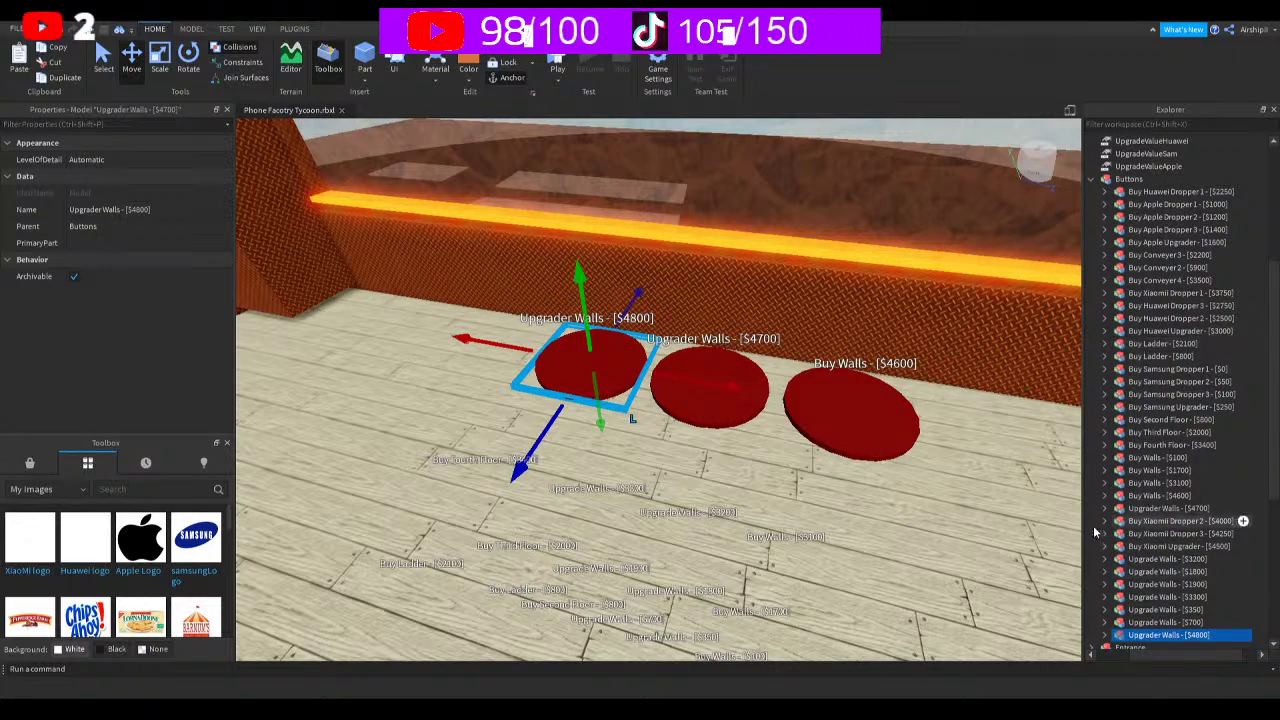
# Set the Dependency value of the Upgrader Walls - [$4800] button to Wall11
pyautogui.click(1104, 634)
pyautogui.click(1141, 537)
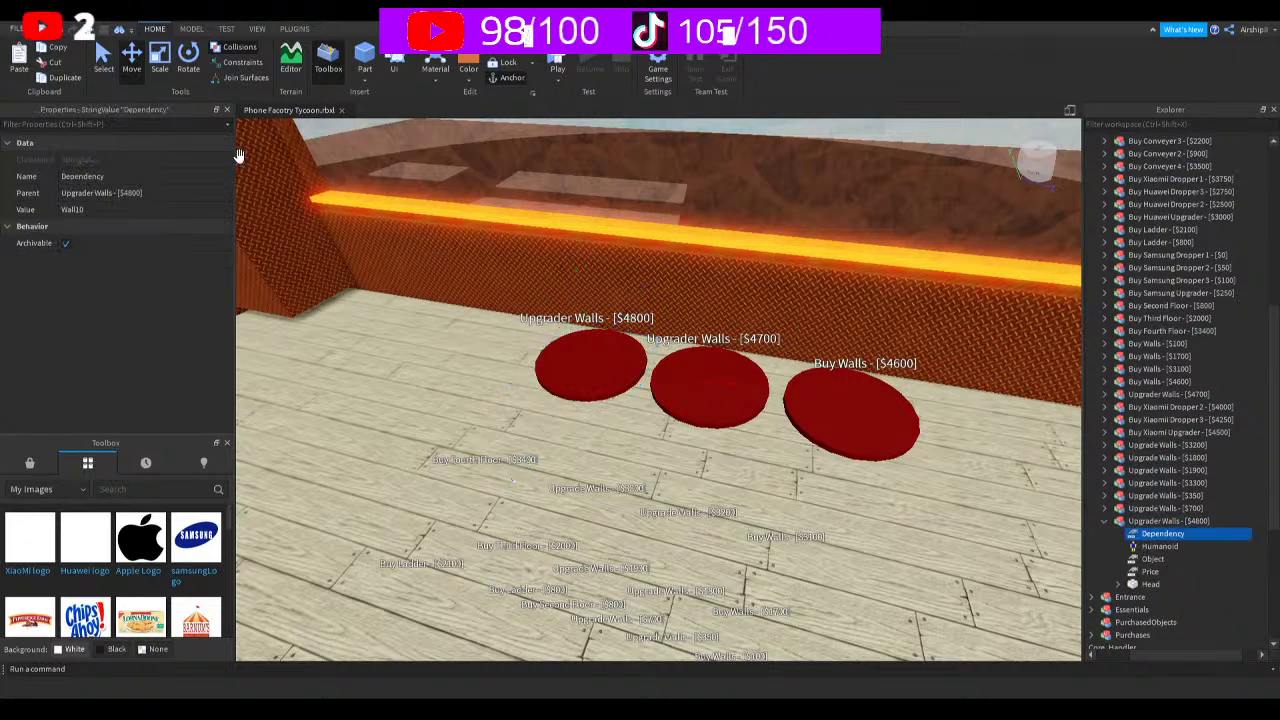
pyautogui.click(186, 213)
pyautogui.write('Wall11')
pyautogui.press('Return')
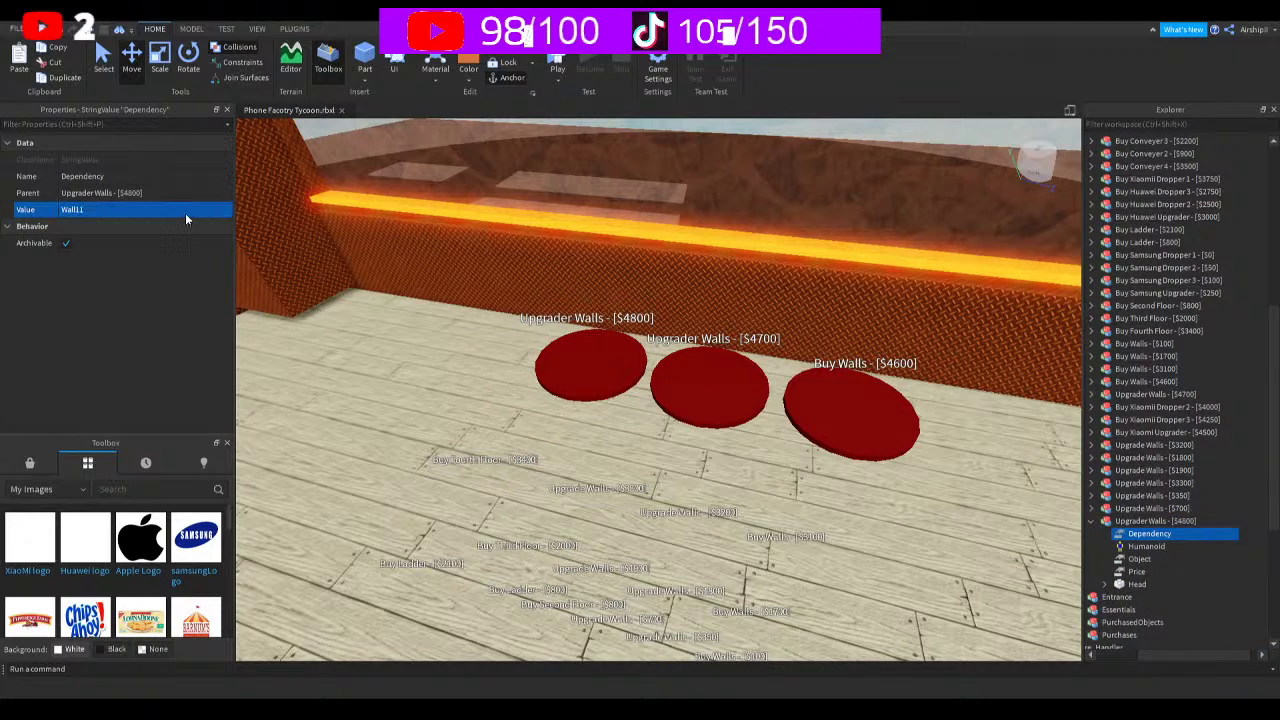
# Set the Object value of the Upgrader Walls - [$4800] button to Wall12
pyautogui.click(1136, 559)
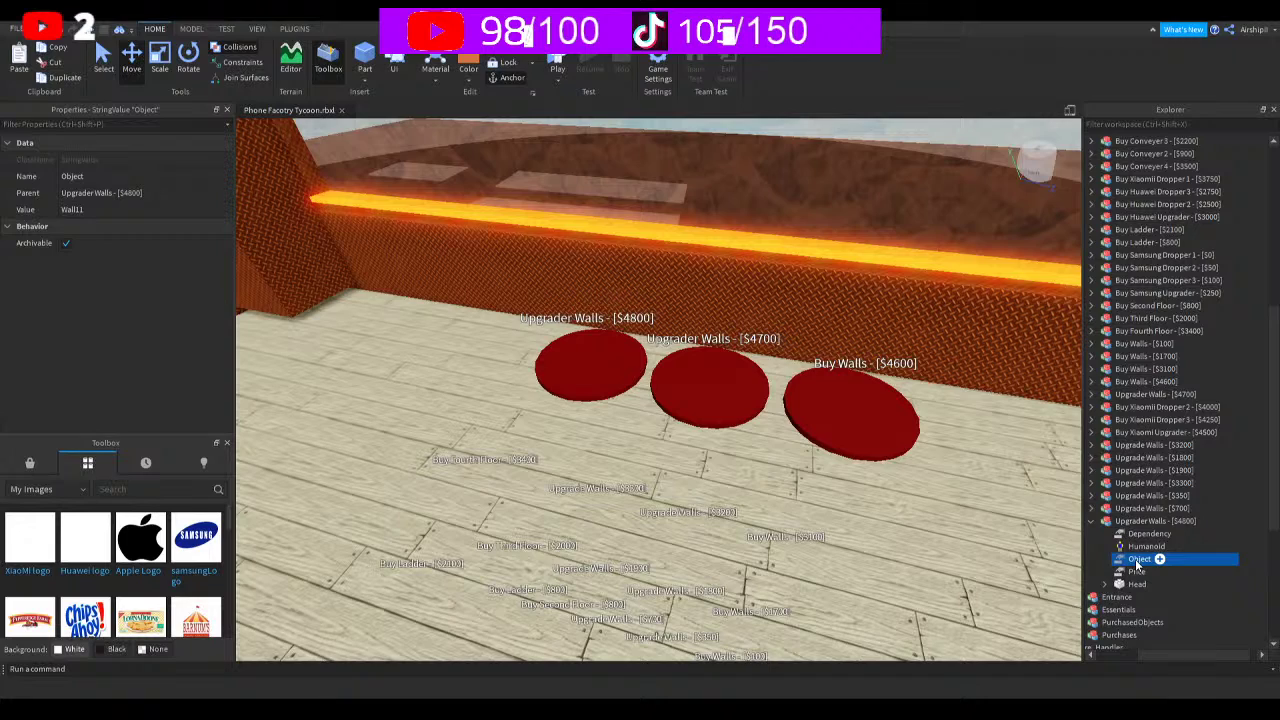
pyautogui.click(187, 211)
pyautogui.write('Wall12')
pyautogui.press('Return')
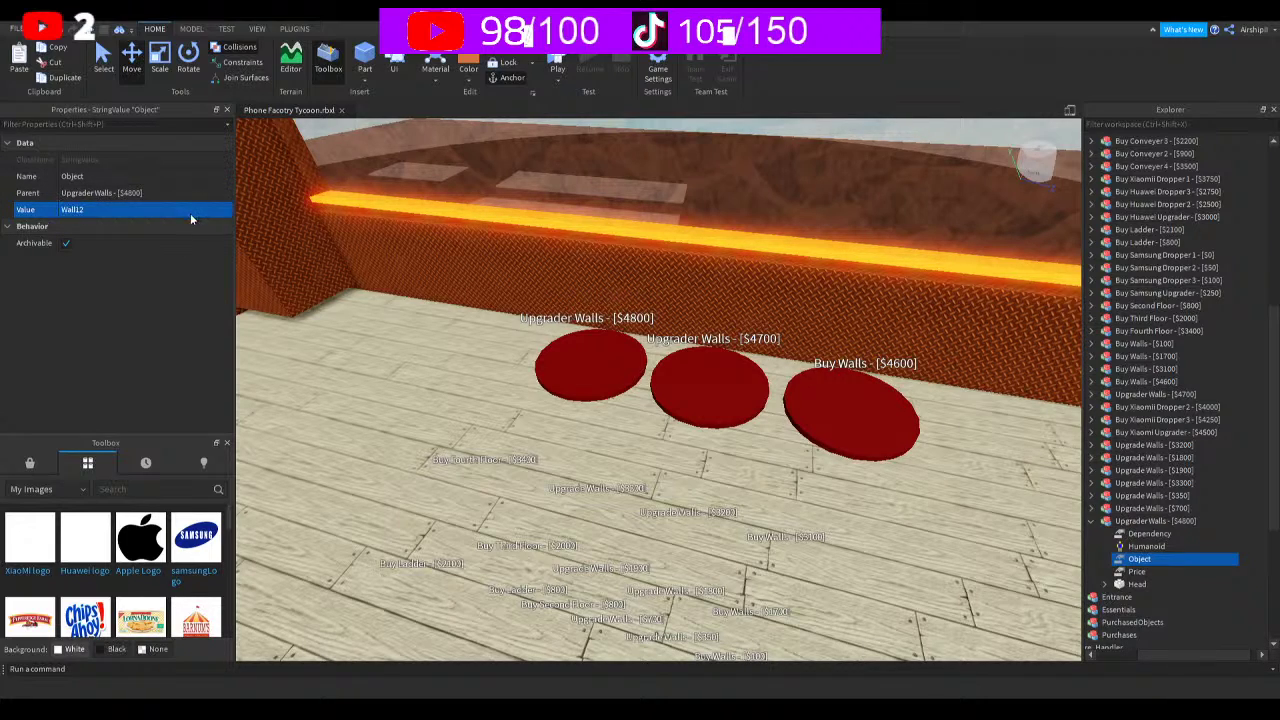
# Set the Upgrader Walls - [$4800] button's Price to 4800 and save the place file
pyautogui.click(1135, 571)
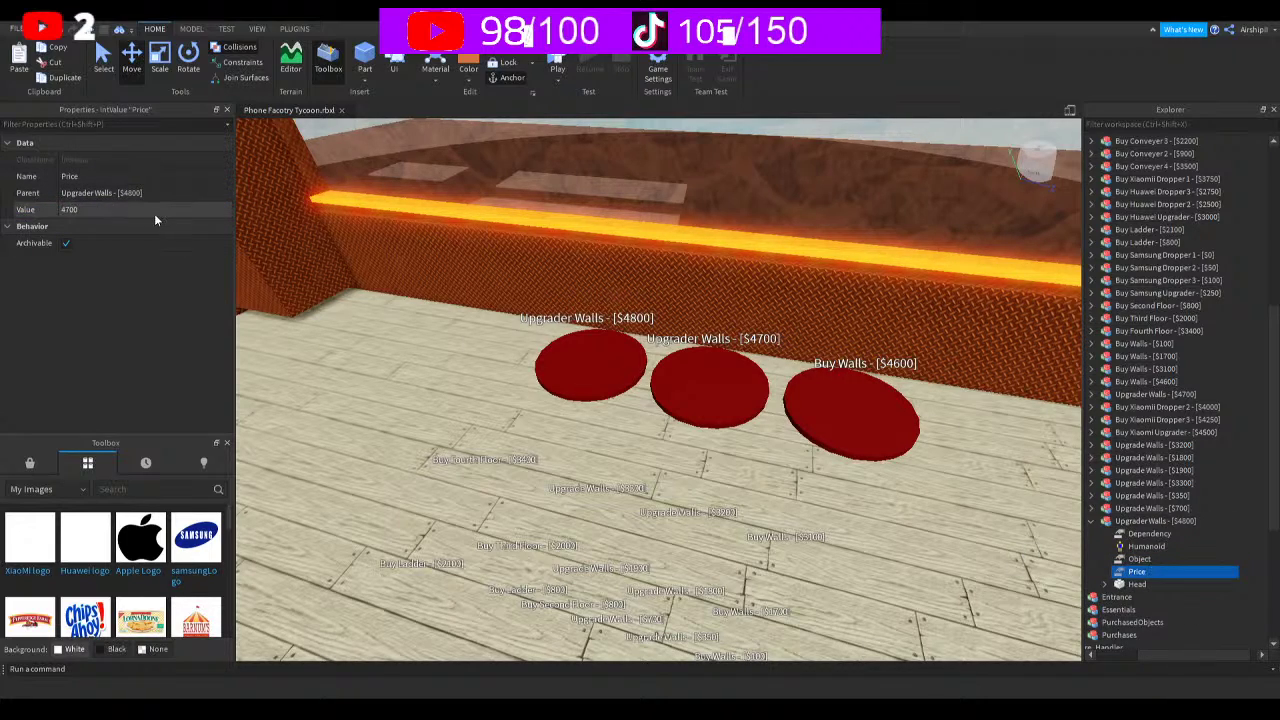
pyautogui.click(154, 210)
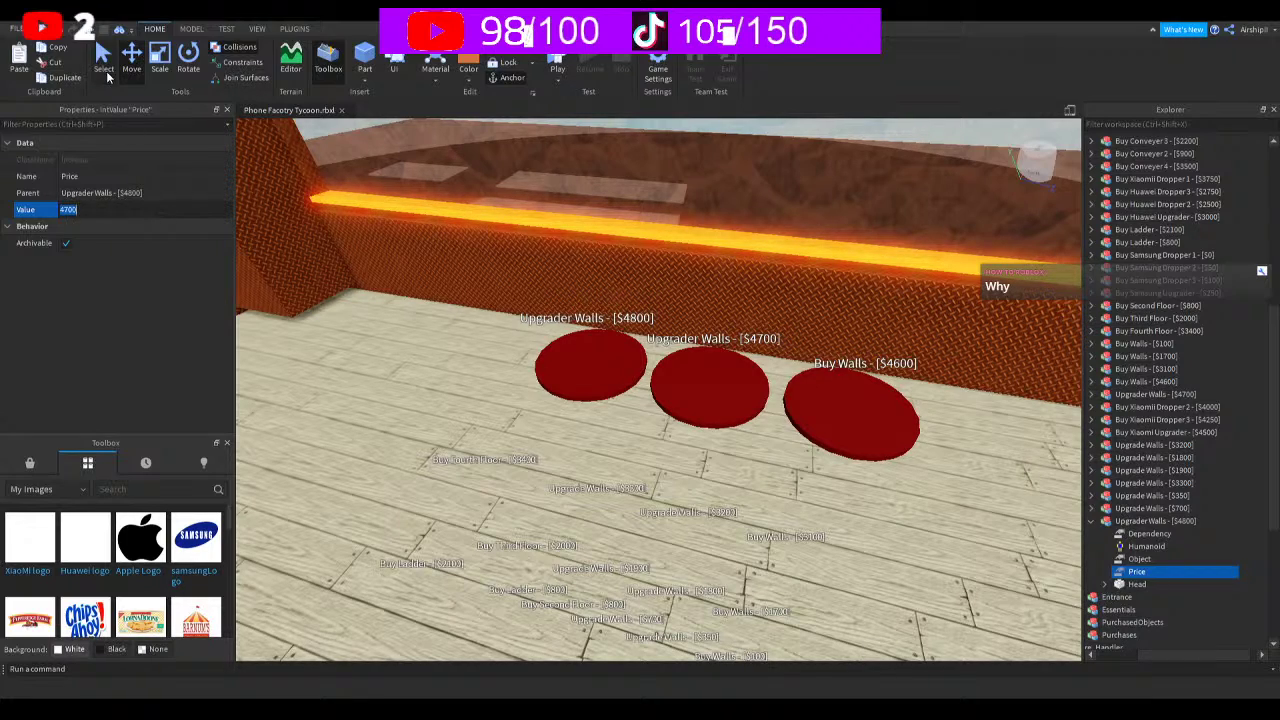
pyautogui.write('4800')
pyautogui.press('Return')
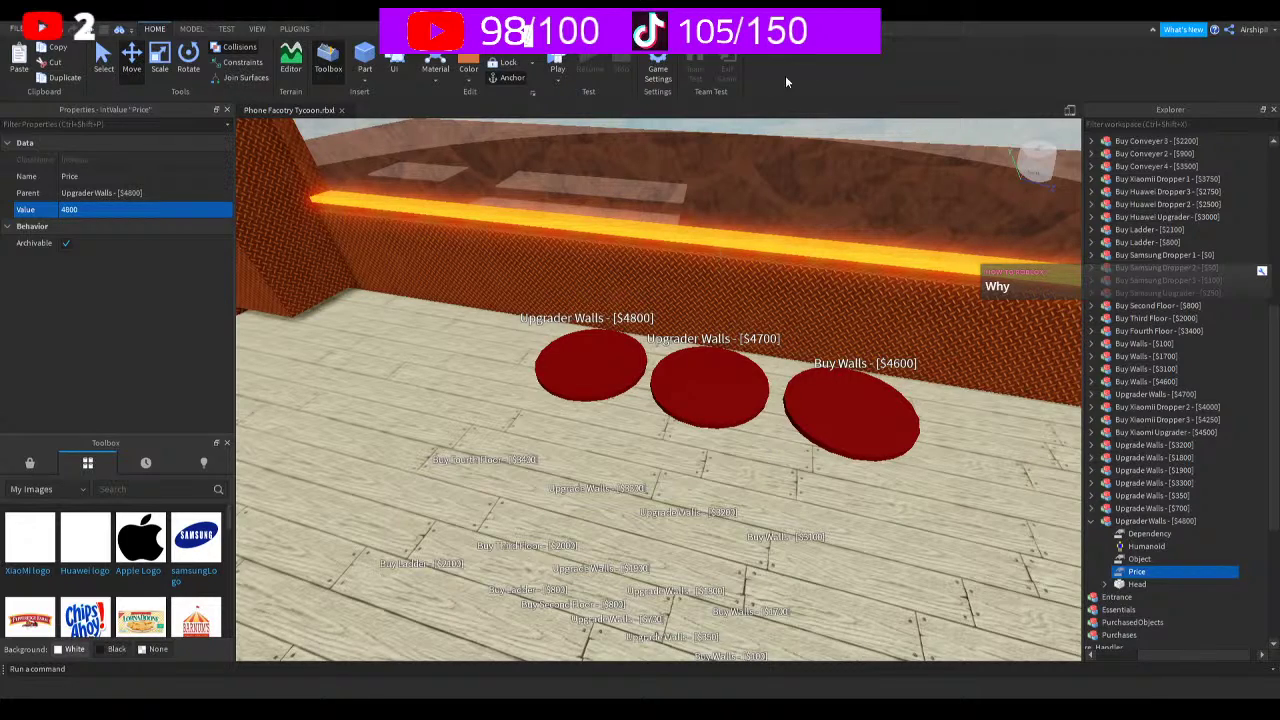
pyautogui.hotkey('ctrl', 's')
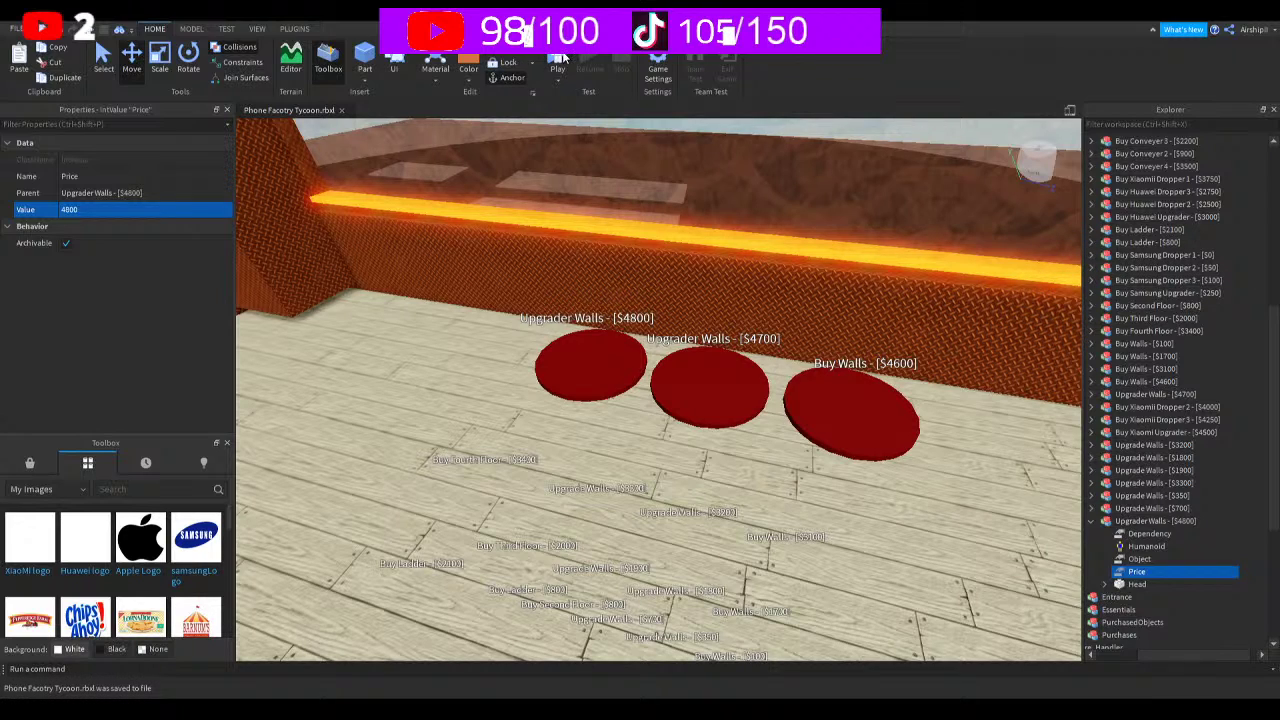
# Play-test the tycoon, look around from the spawn point and stop the test
pyautogui.click(560, 60)
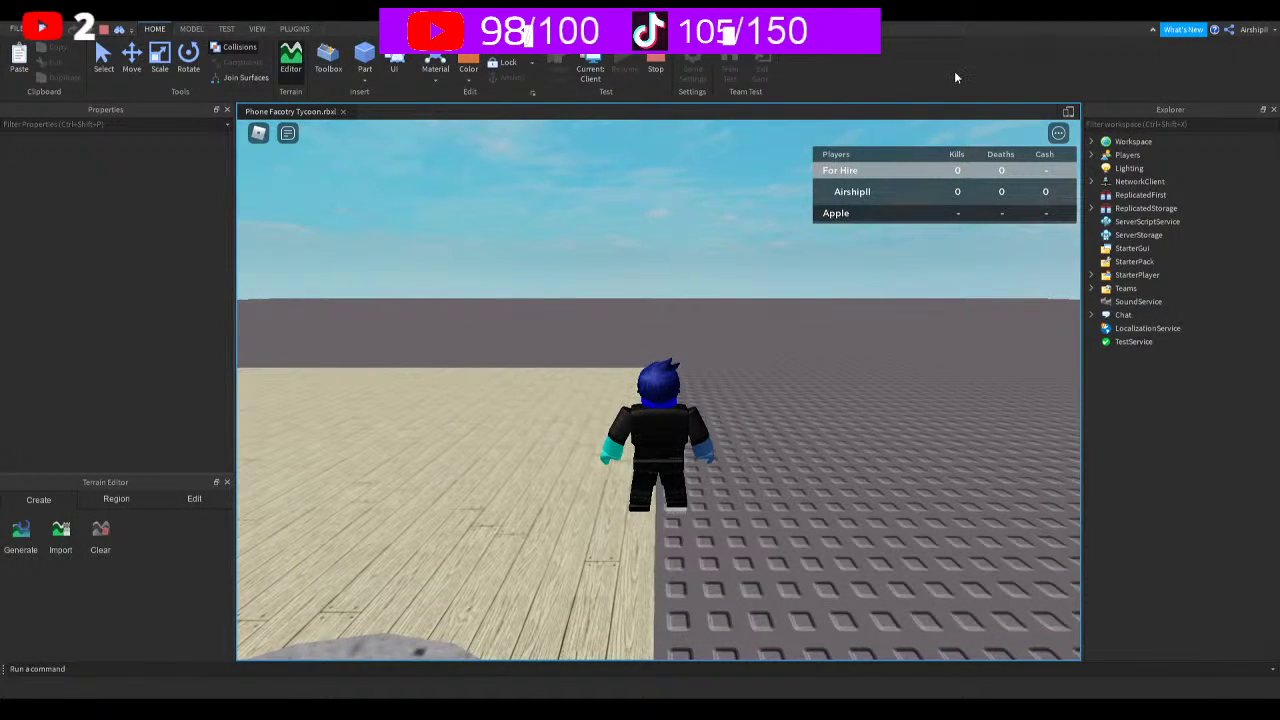
pyautogui.moveTo(772, 492); pyautogui.dragTo(772, 492, button='right')
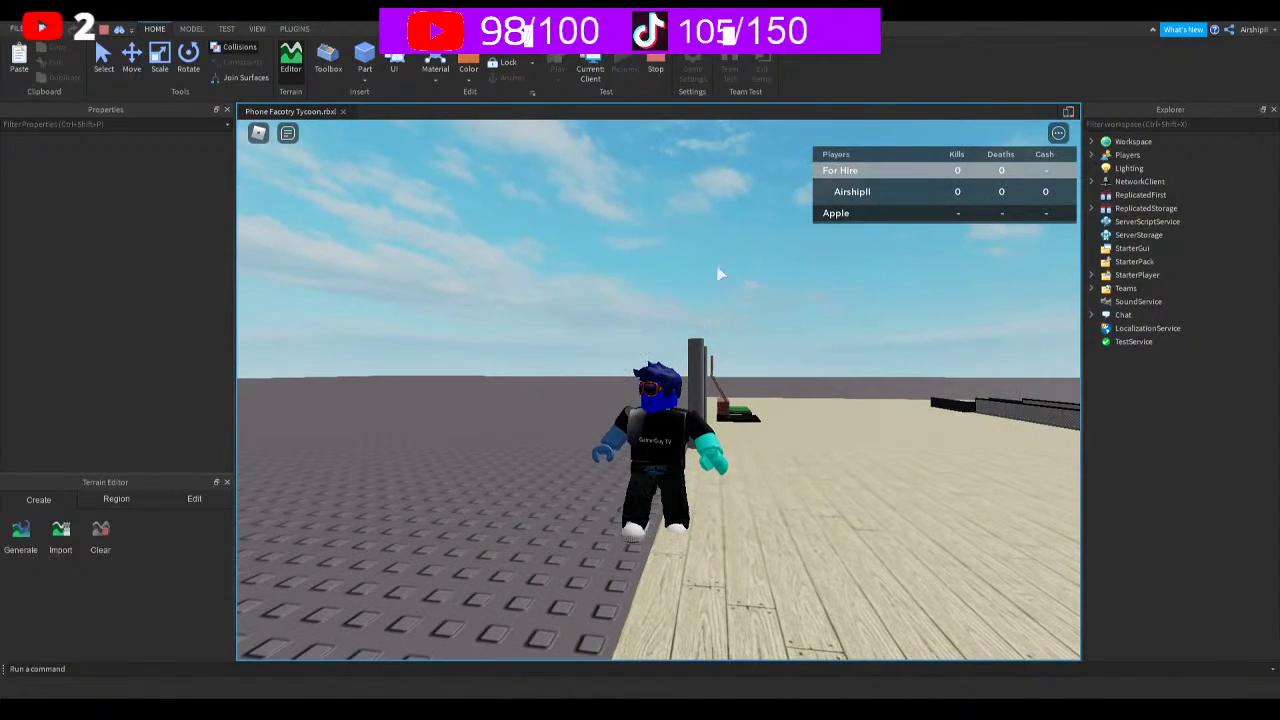
pyautogui.click(660, 62)
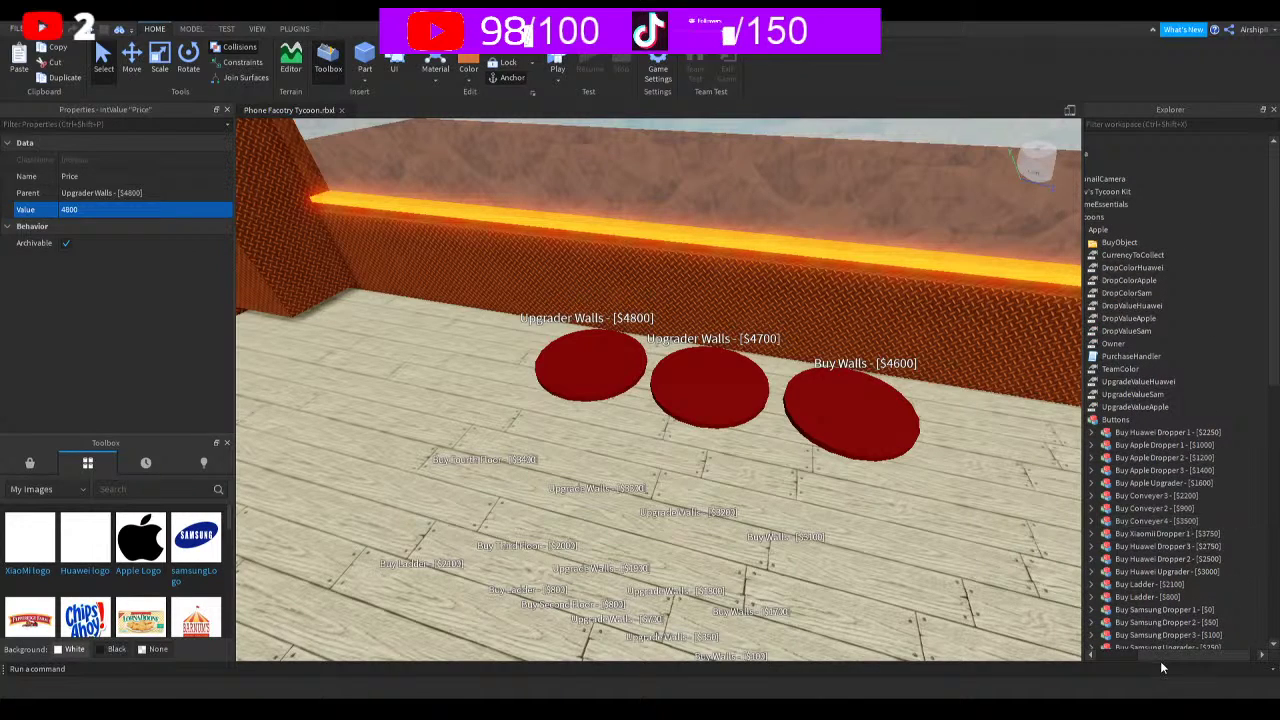
# Duplicate the DropColorHuawei value in the Apple tycoon and rename the copy as DropColorXiaomi
pyautogui.moveTo(1159, 657); pyautogui.dragTo(1126, 654)
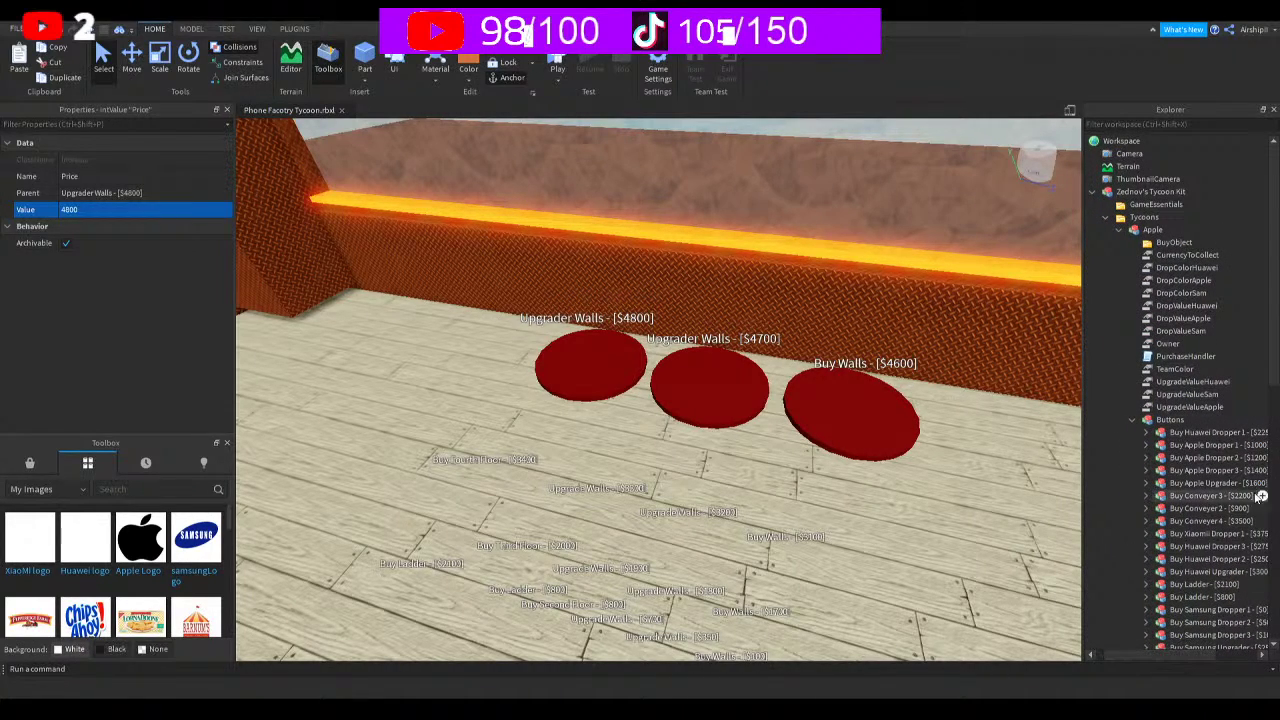
pyautogui.click(1190, 268)
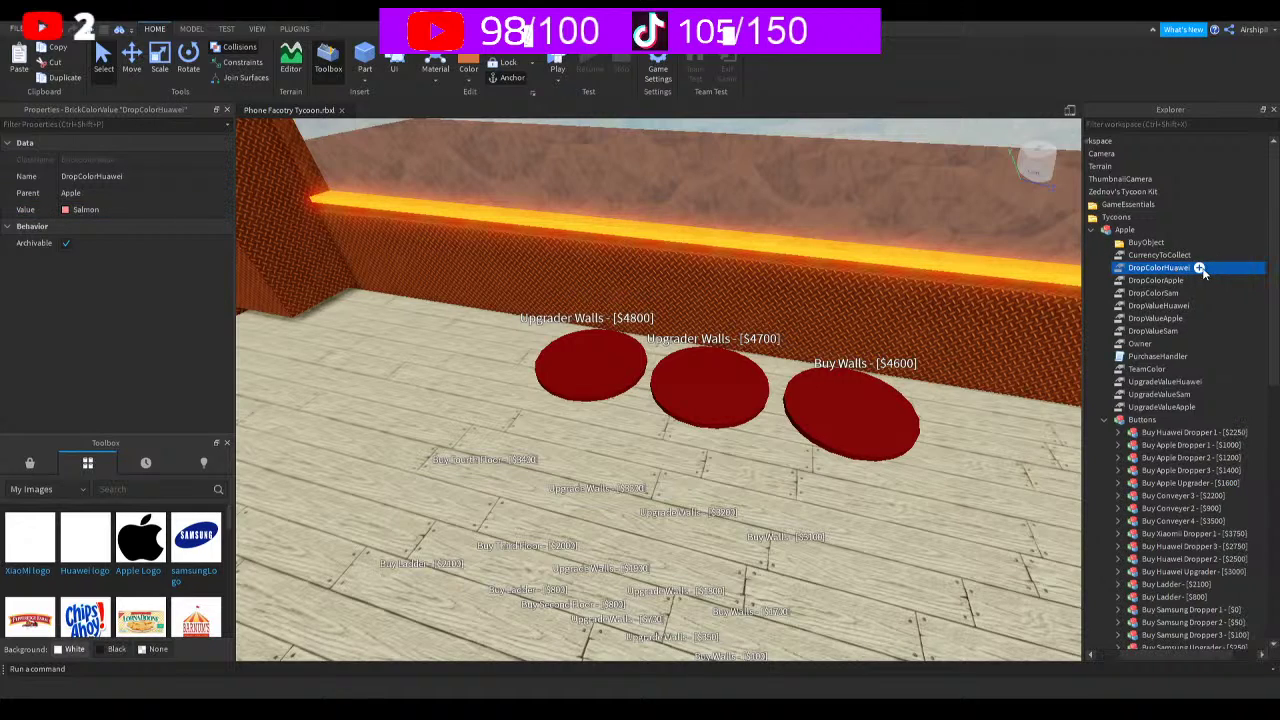
pyautogui.hotkey('ctrl', 'd')
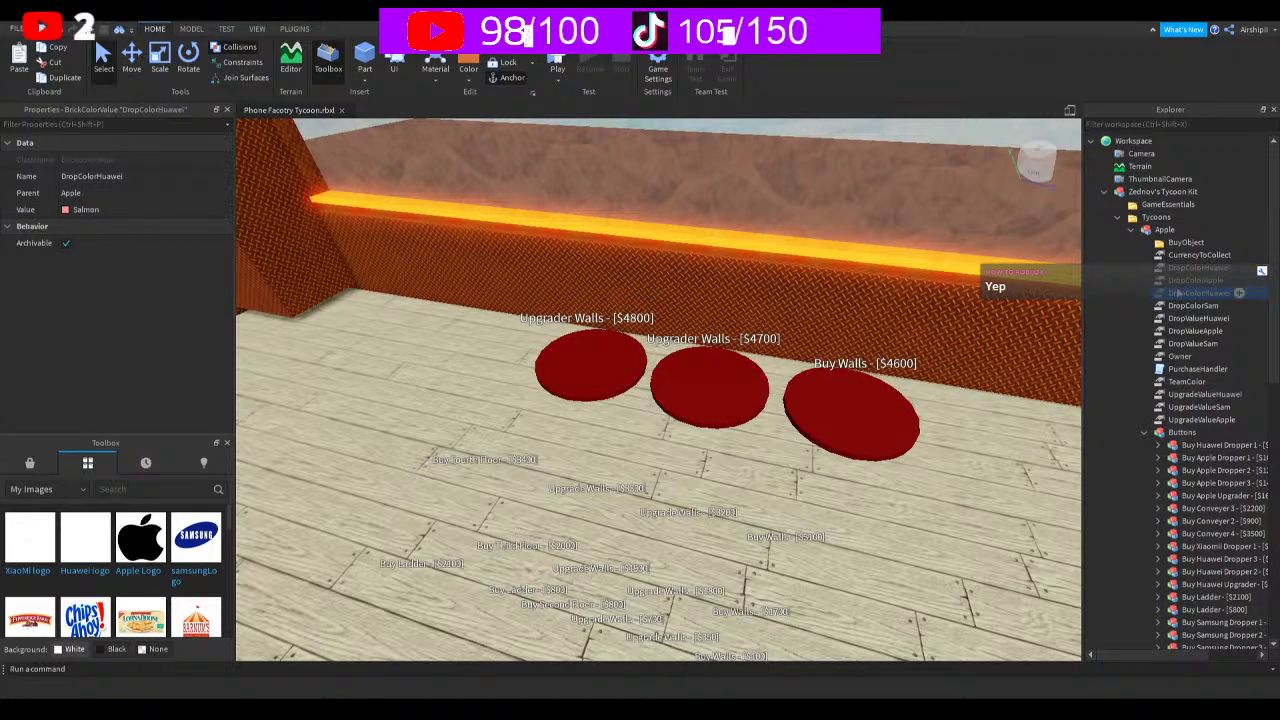
pyautogui.hscroll(1, 1170, 330)
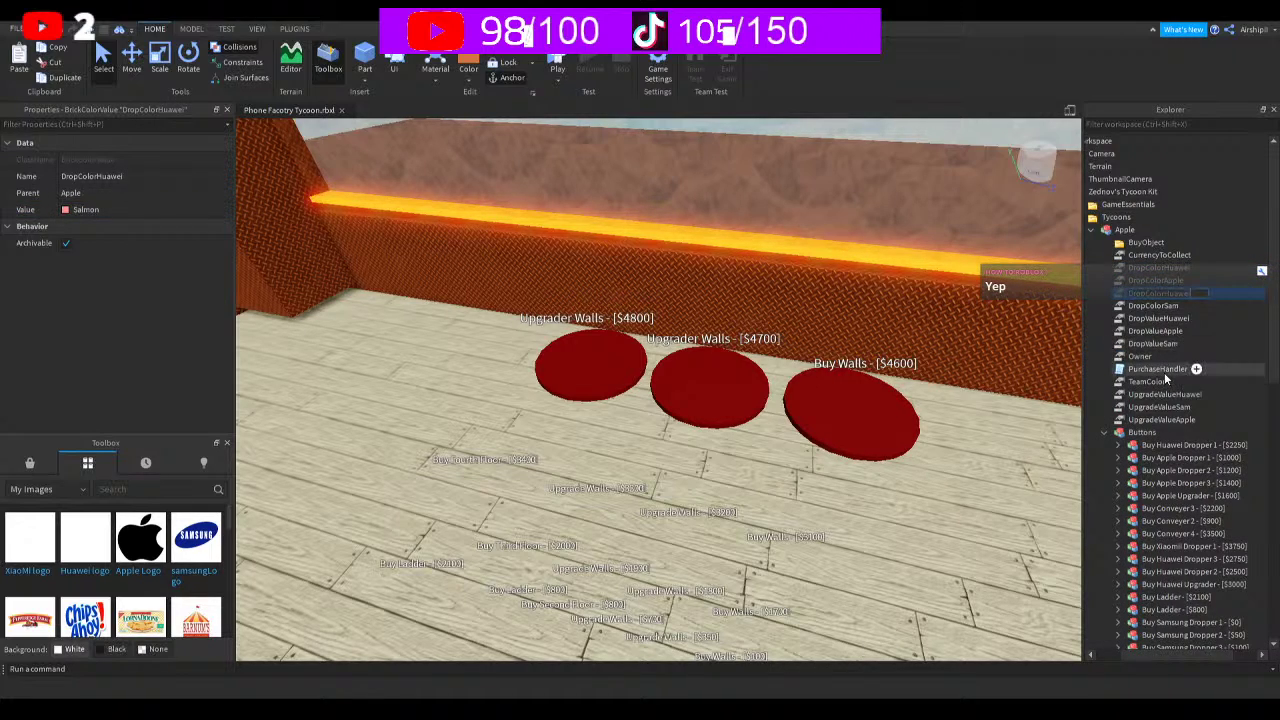
pyautogui.press('BackSpace')
pyautogui.press('BackSpace')
pyautogui.press('BackSpace')
pyautogui.write('omi')
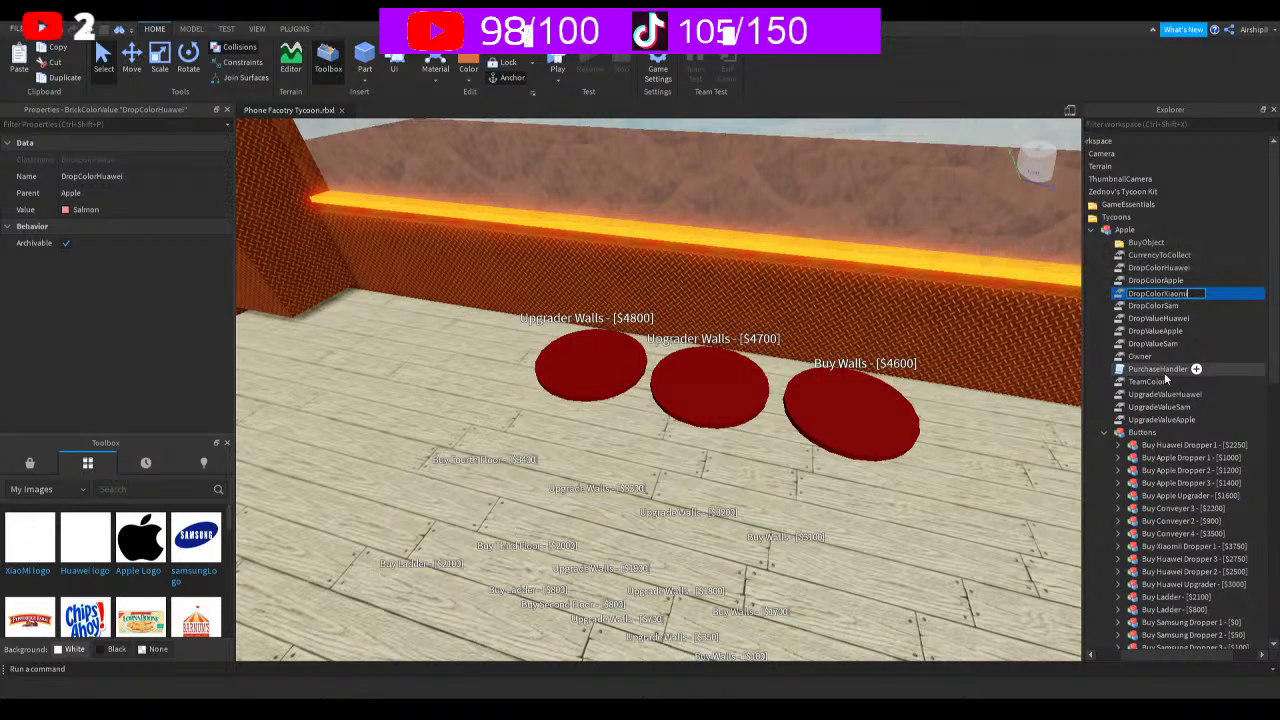
pyautogui.press('Return')
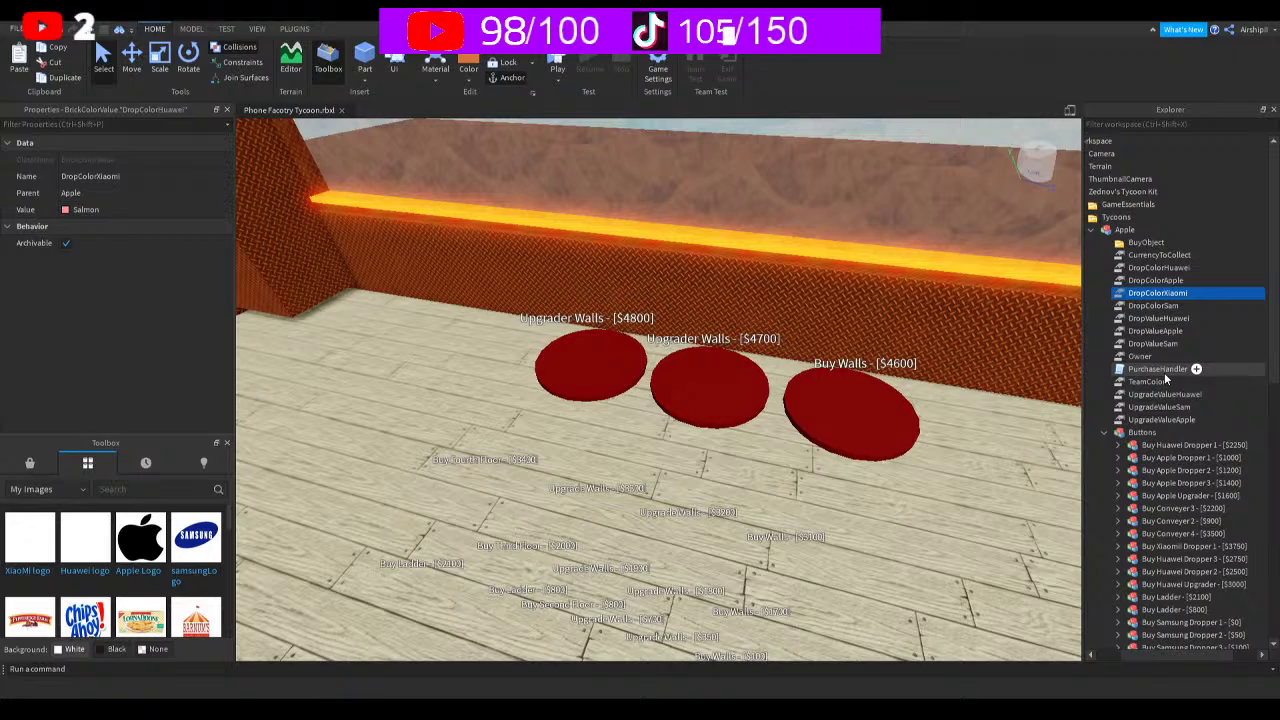
# Set the DropColorXiaomi value to the colour Neon orange
pyautogui.click(64, 196)
pyautogui.click(66, 209)
pyautogui.write('Pearl')
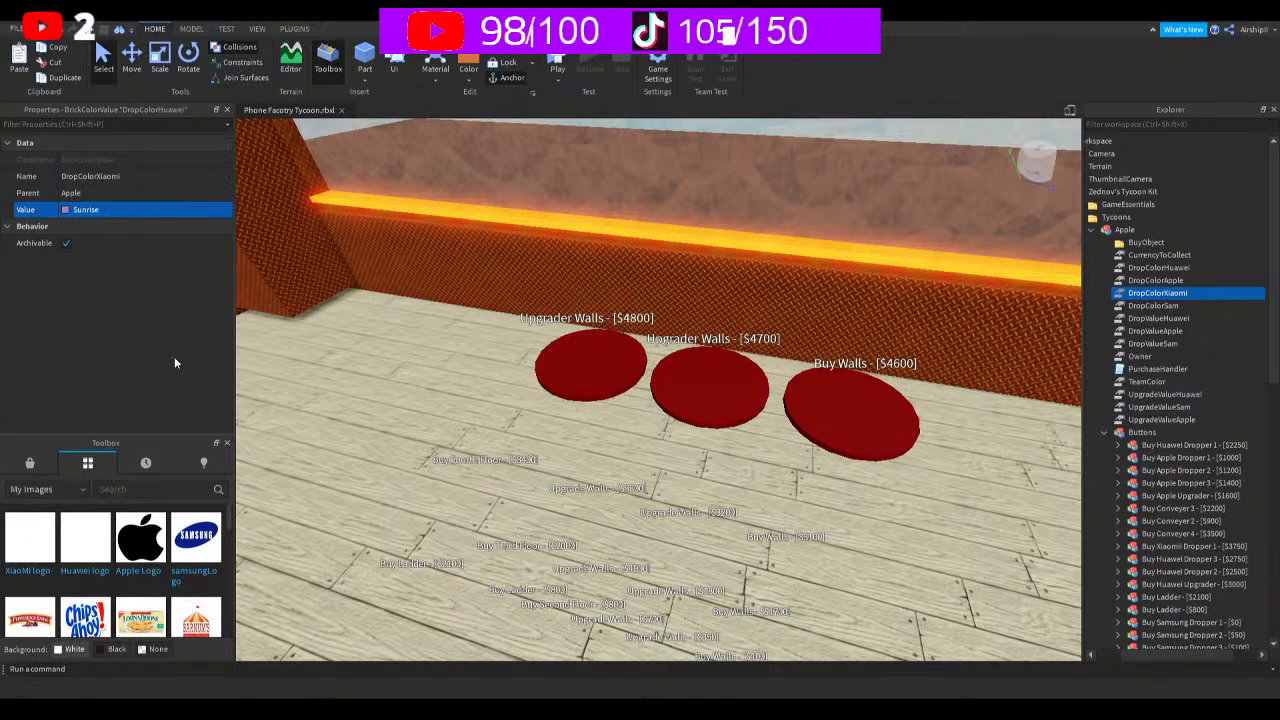
pyautogui.write('Neon orange')
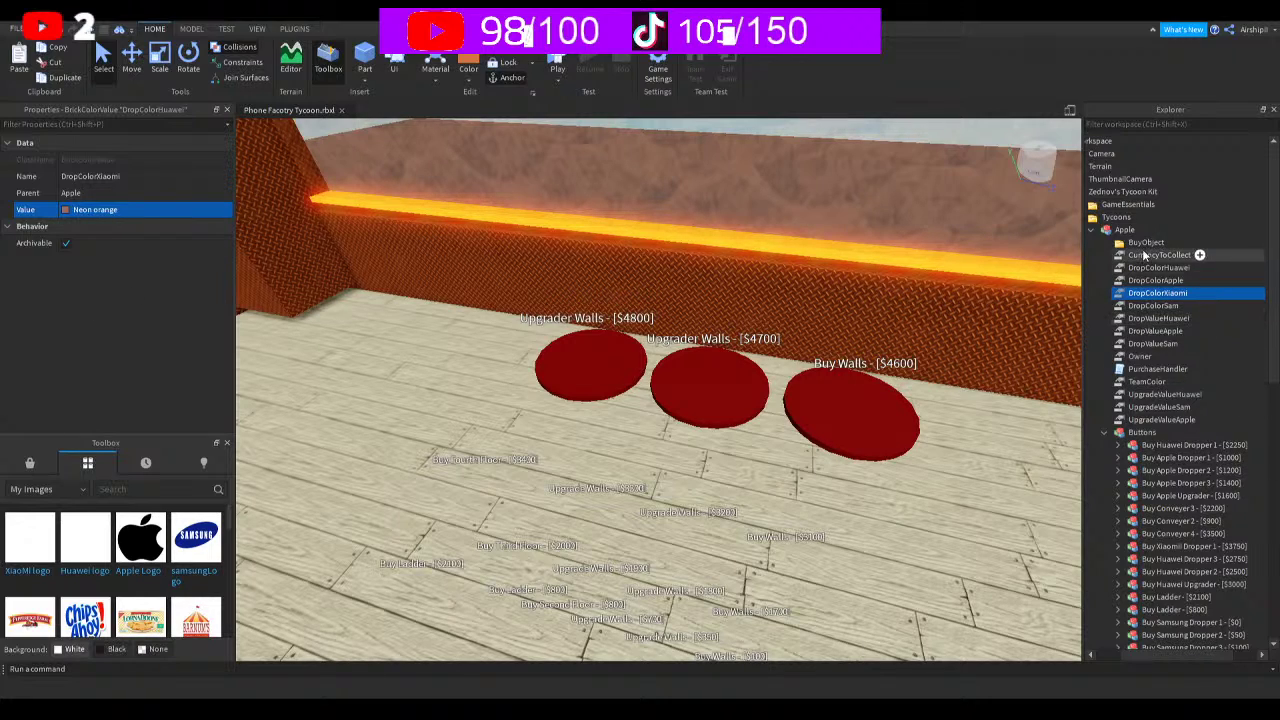
# Duplicate the UpgradeValueApple value in the Apple tycoon and rename the copy as UpgradeValueXiaomi
pyautogui.click(1137, 421)
pyautogui.hotkey('ctrl', 'd')
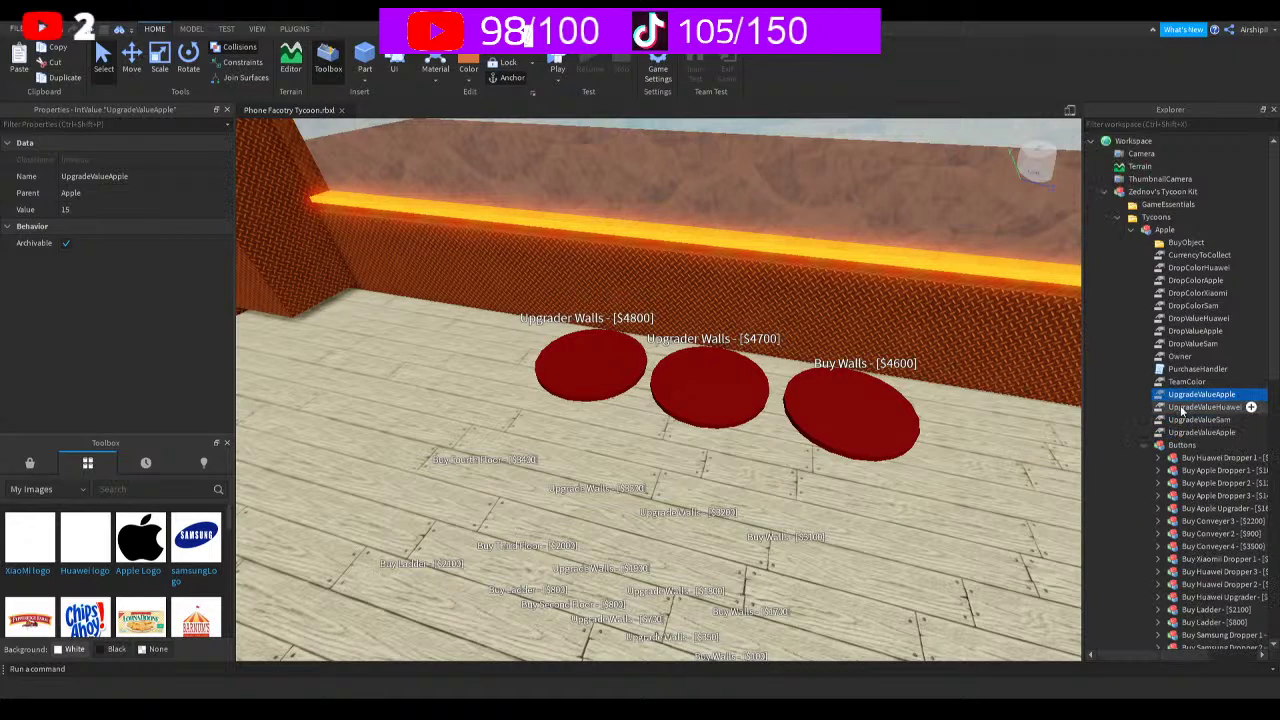
pyautogui.press('F2')
pyautogui.press('End')
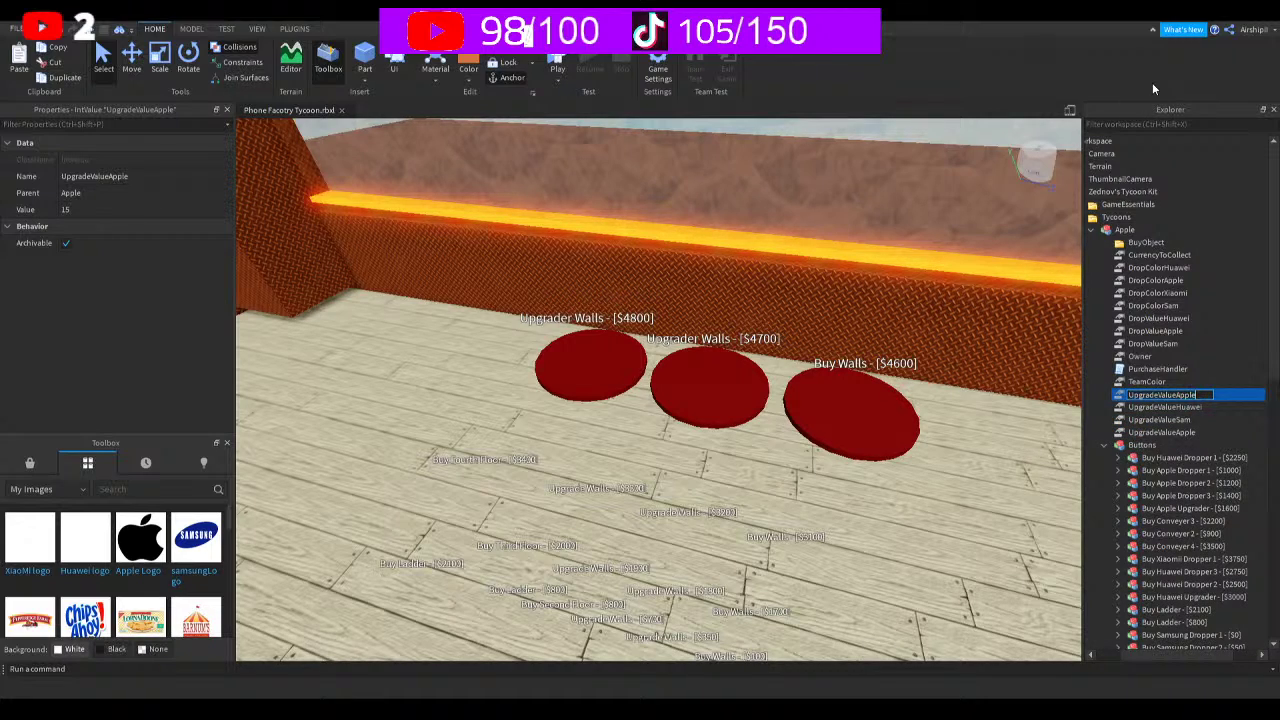
pyautogui.press('BackSpace')
pyautogui.press('BackSpace')
pyautogui.press('BackSpace')
pyautogui.press('BackSpace')
pyautogui.press('BackSpace')
pyautogui.write('XiaoMi')
pyautogui.press('BackSpace')
pyautogui.press('BackSpace')
pyautogui.write('mi')
pyautogui.press('Return')
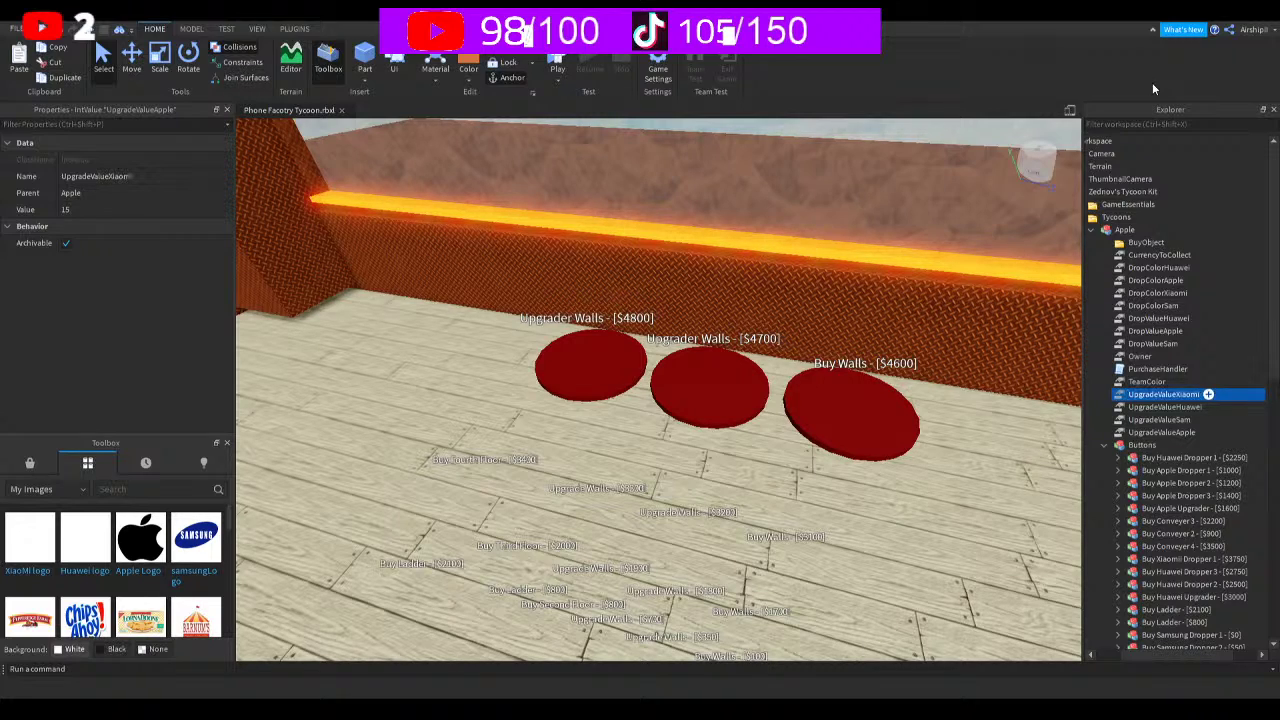
# Set the UpgradeValueXiaomi value in the Apple tycoon to 30
pyautogui.click(183, 209)
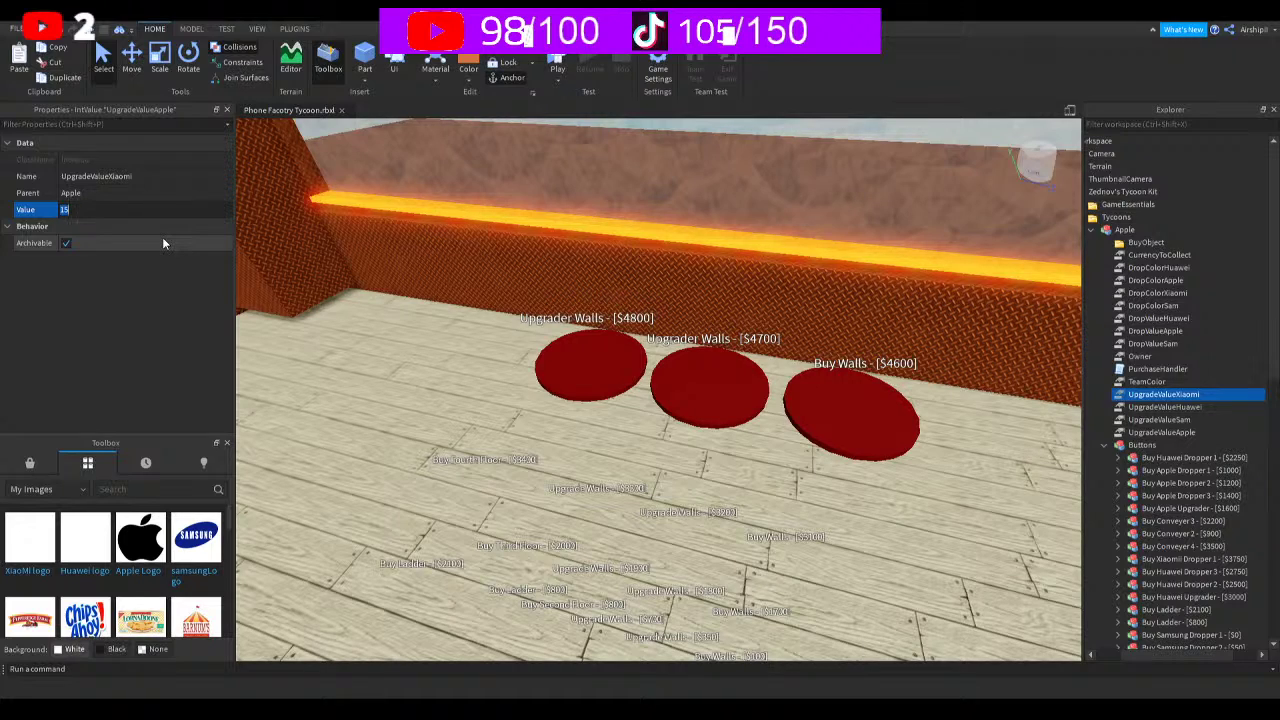
pyautogui.write('30')
pyautogui.press('Return')
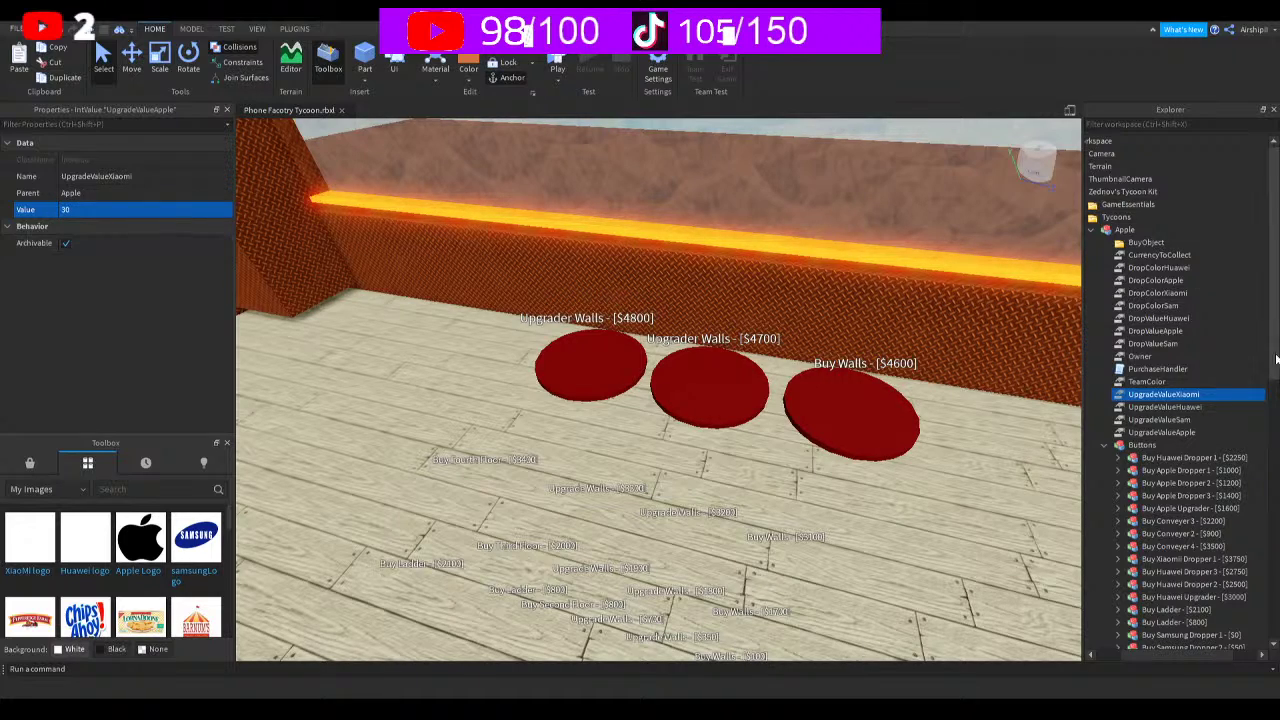
# Duplicate the DropValueHuawei value in the Apple tycoon and rename the copy as DropValueXiaomi
pyautogui.click(1154, 318)
pyautogui.hotkey('ctrl', 'd')
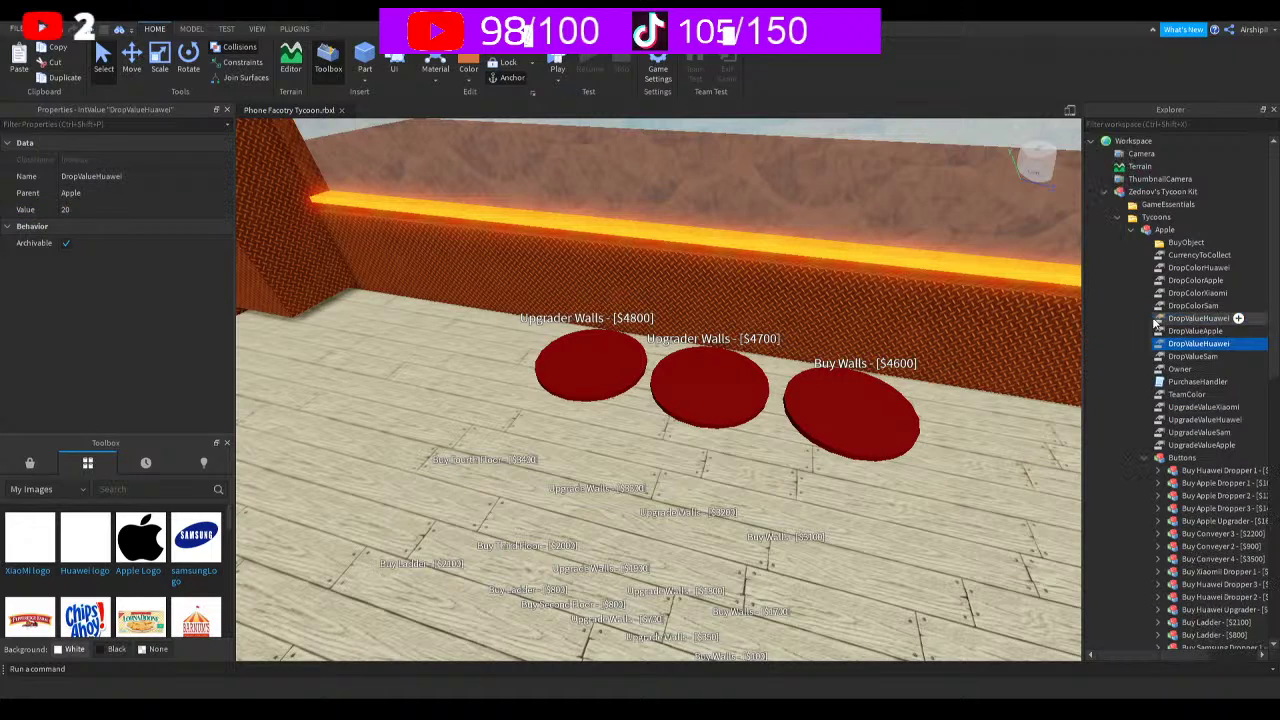
pyautogui.click(110, 175)
pyautogui.press('End')
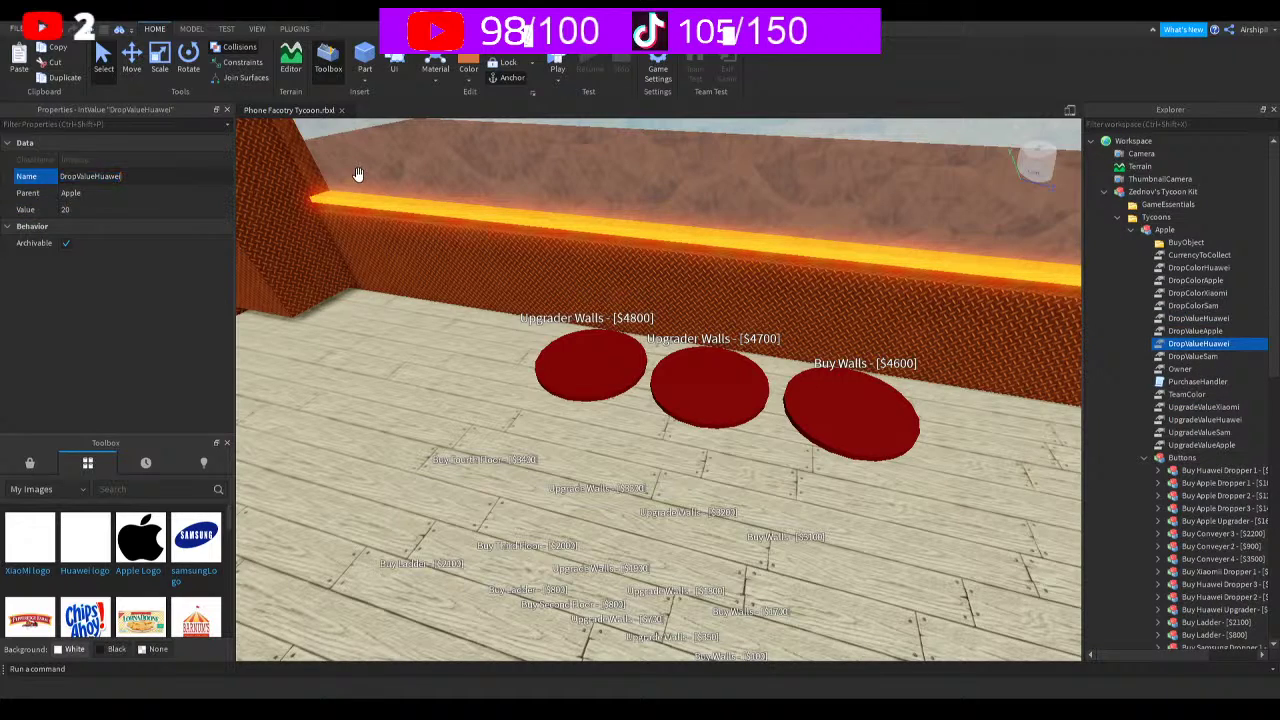
pyautogui.press('BackSpace')
pyautogui.press('BackSpace')
pyautogui.press('BackSpace')
pyautogui.press('BackSpace')
pyautogui.press('BackSpace')
pyautogui.write('Xiaomi')
pyautogui.press('Return')
# Set the DropValueXiaomi value to 30
pyautogui.click(131, 204)
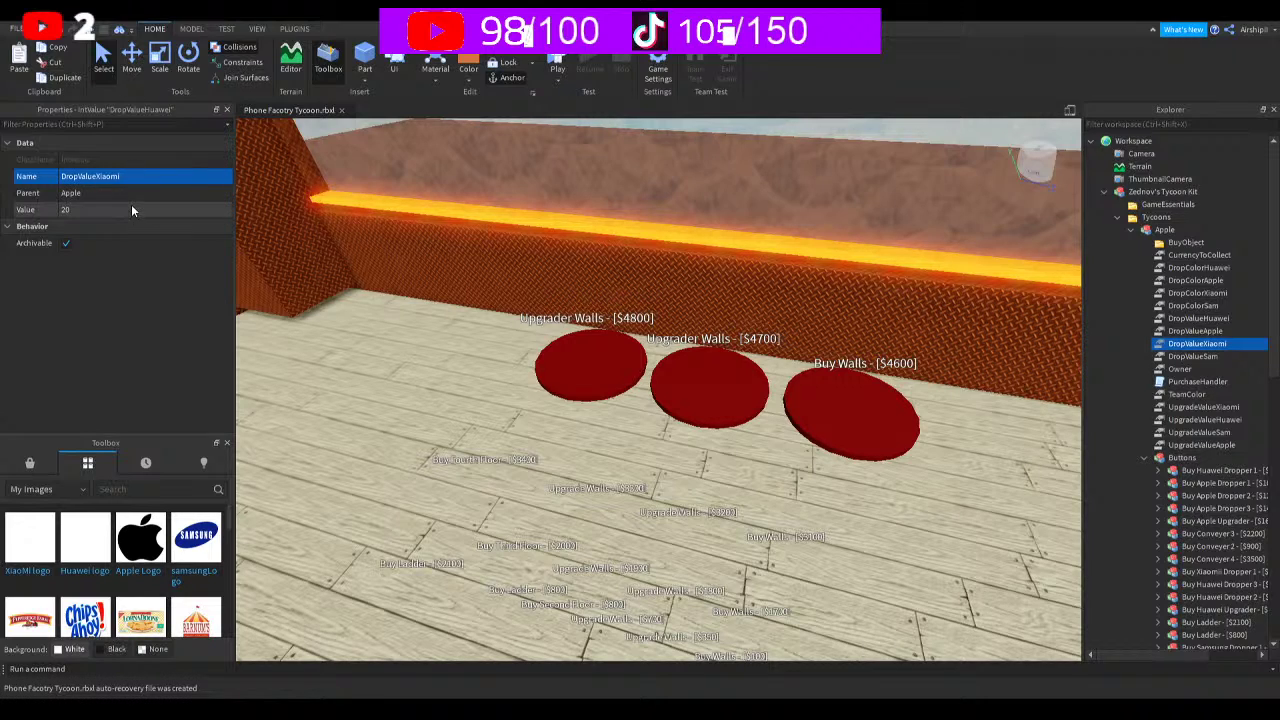
pyautogui.write('30')
pyautogui.press('Return')
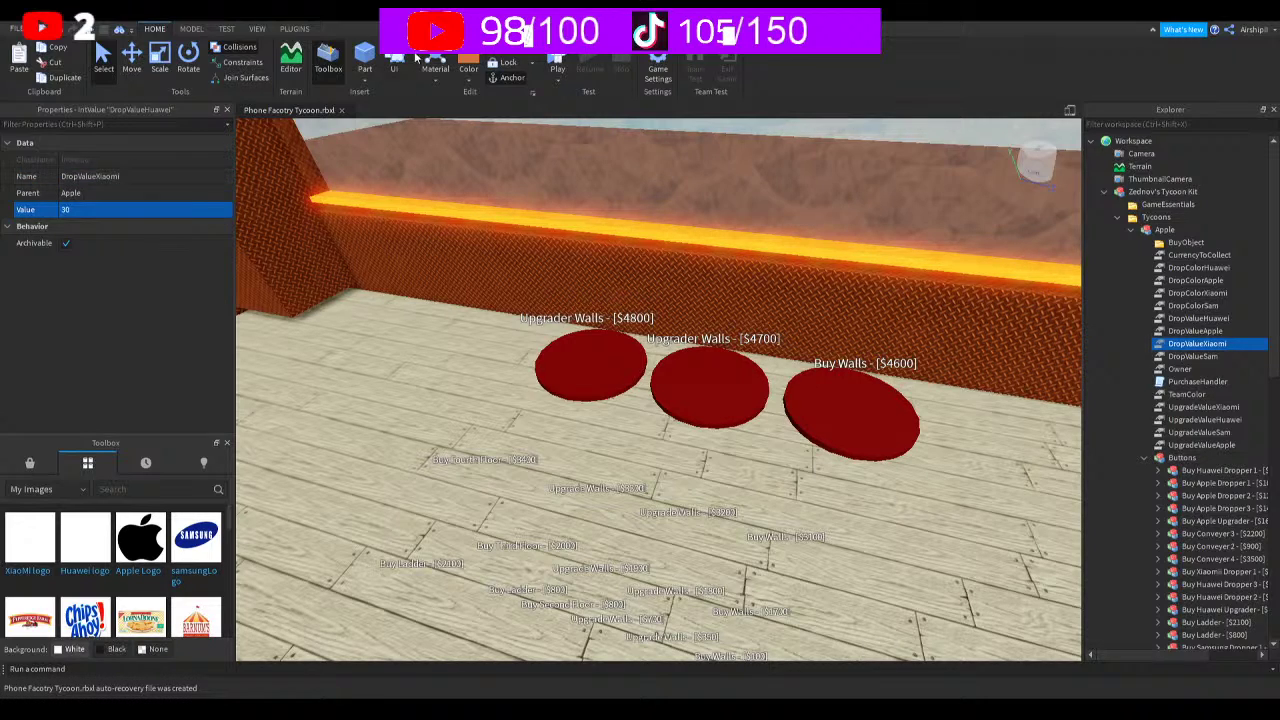
# Start a play-test, claim the Apple tycoon and collect the first cash
pyautogui.click(558, 60)
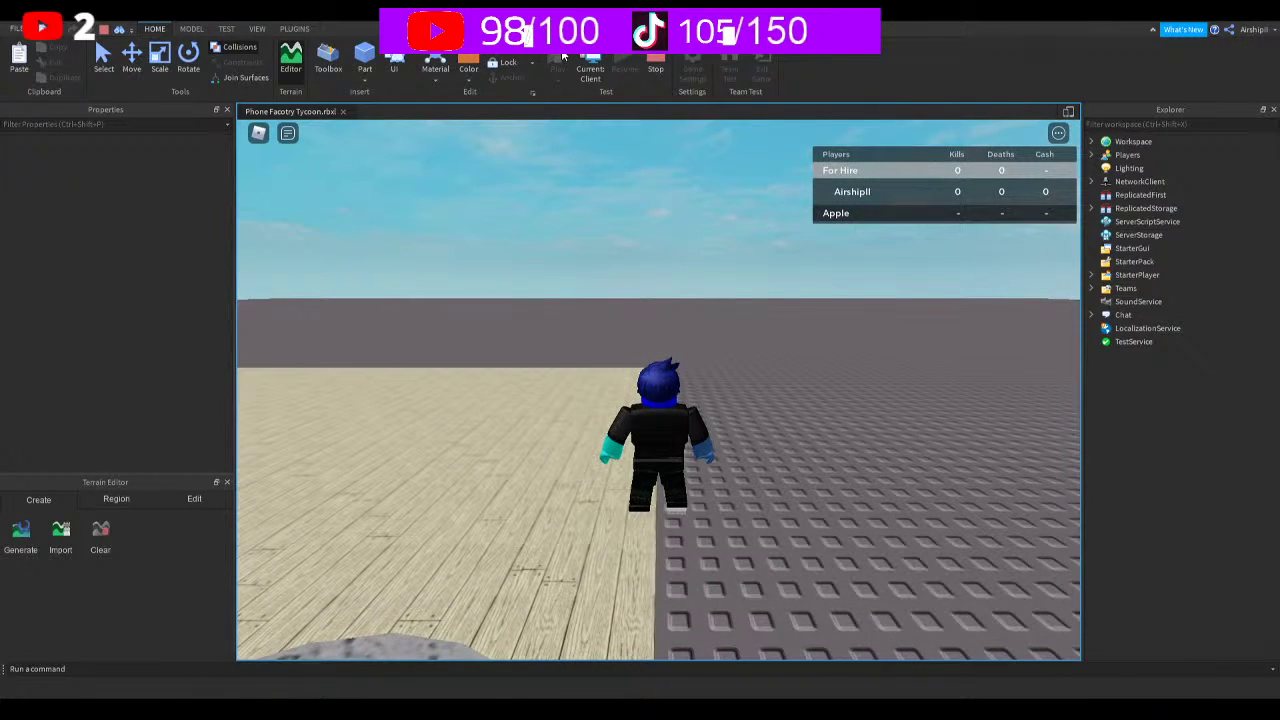
pyautogui.moveTo(694, 380); pyautogui.dragTo(701, 388, button='right')
pyautogui.press('w')
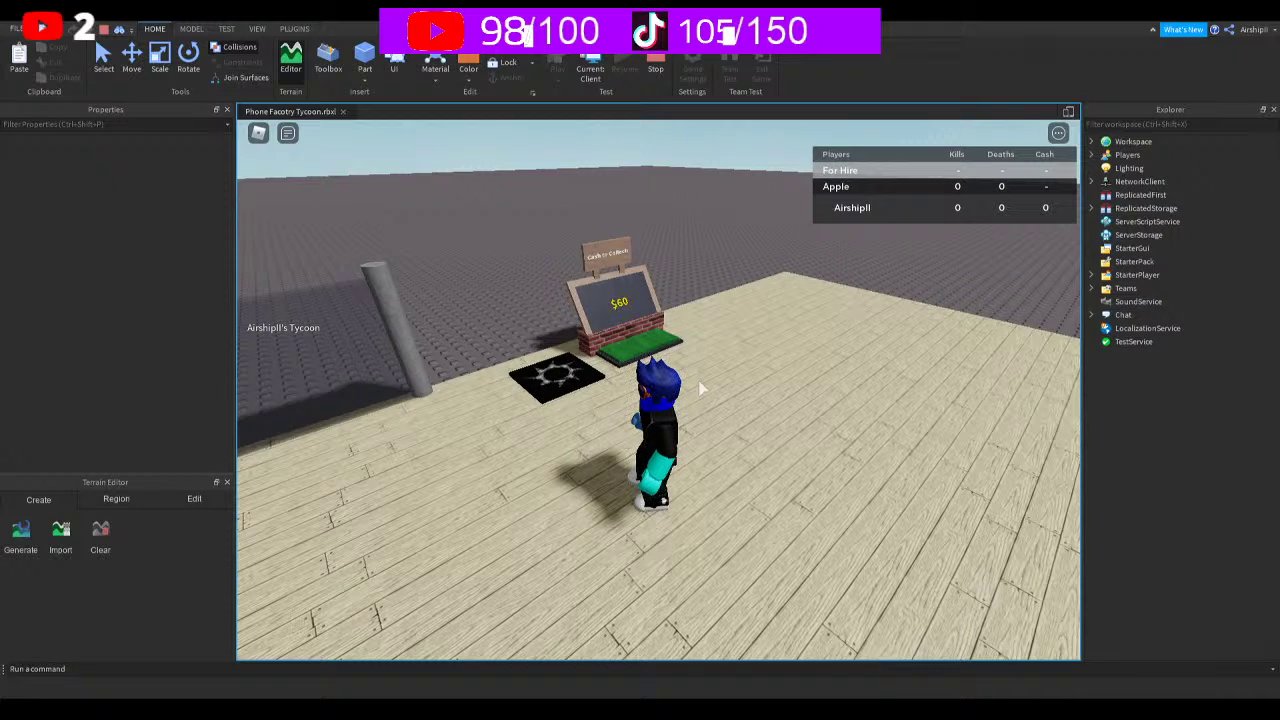
pyautogui.press('w')
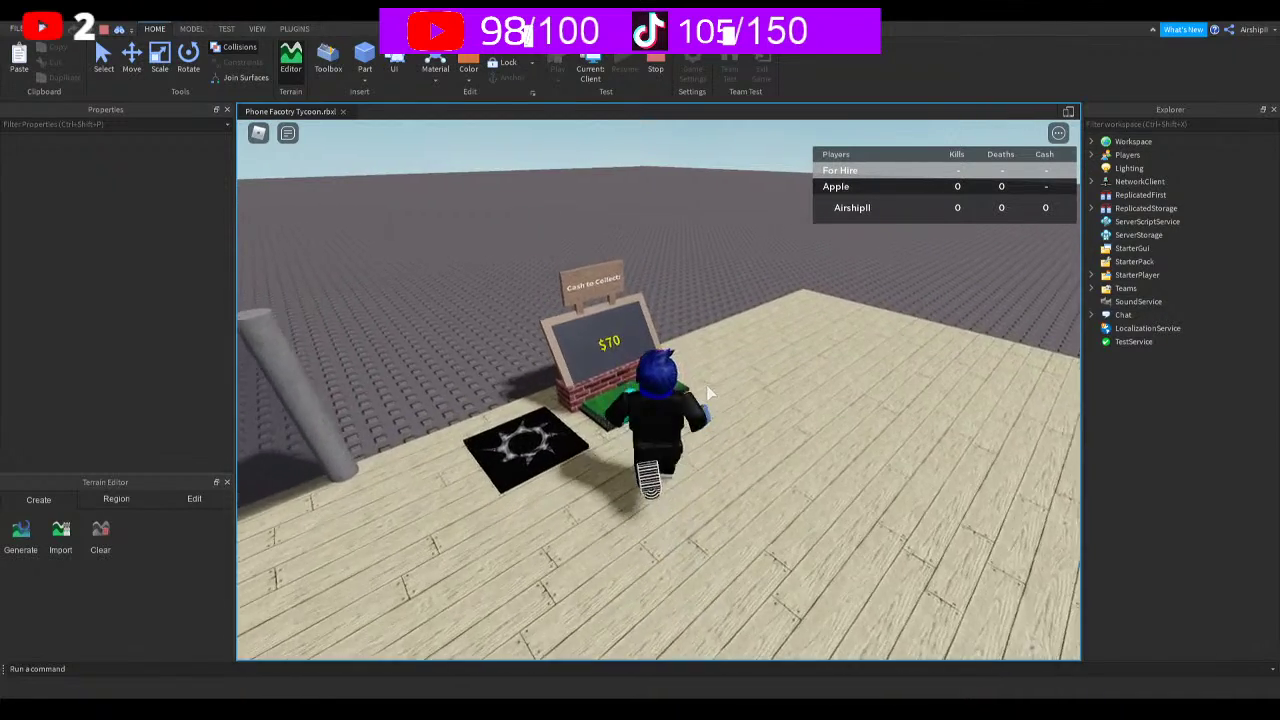
pyautogui.press('s')
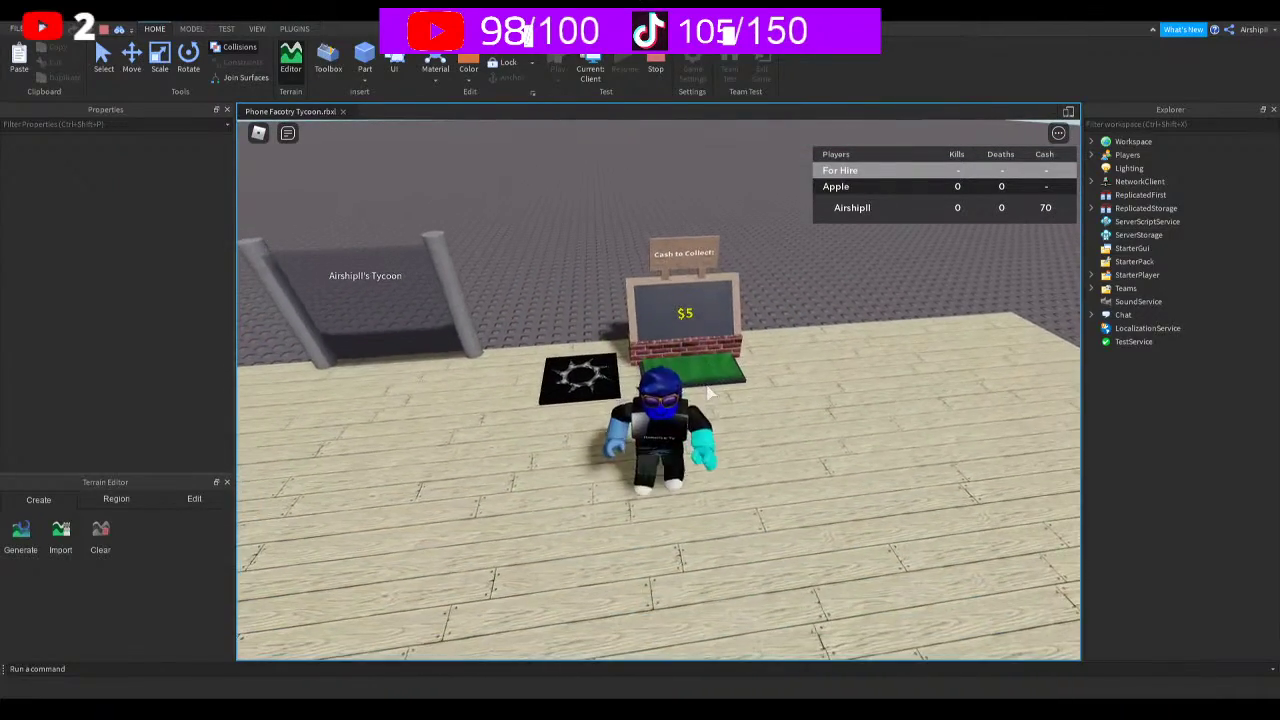
# Collect the accumulated cash and walk around the ground floor of the claimed tycoon
pyautogui.press('w')
pyautogui.press('s')
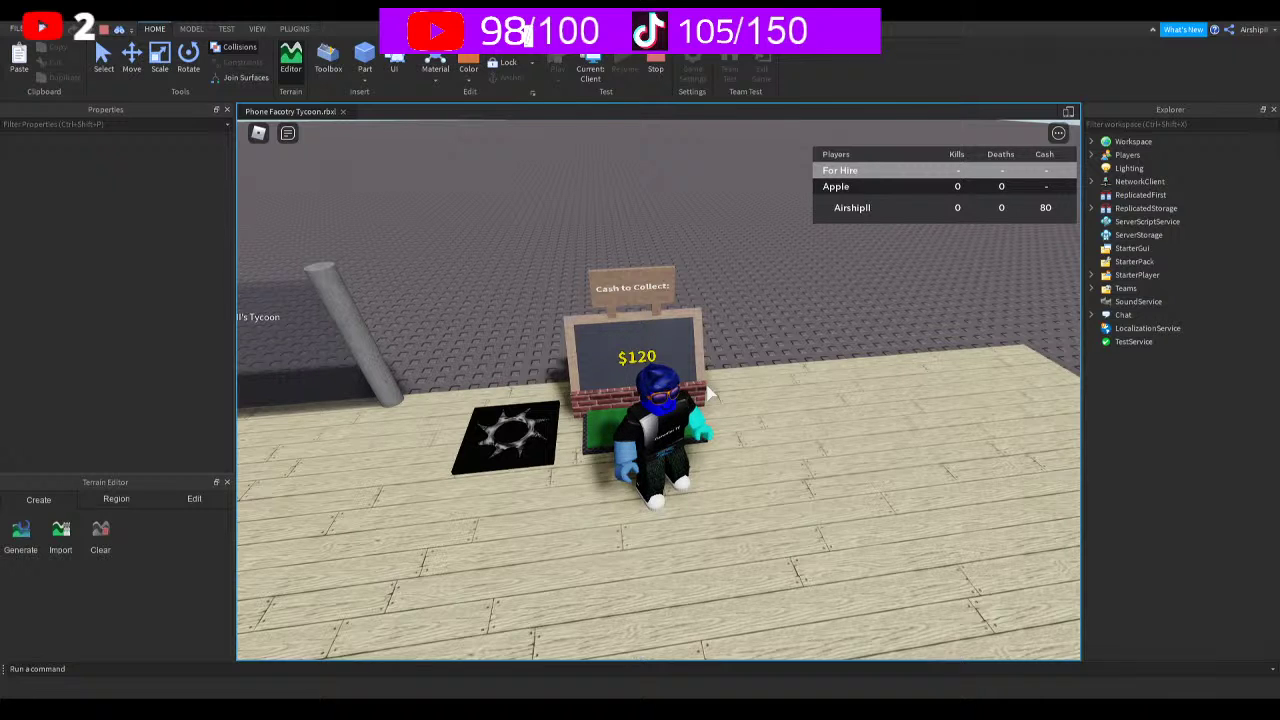
pyautogui.press('w')
pyautogui.moveTo(797, 405); pyautogui.dragTo(790, 418, button='right')
pyautogui.press('a')
pyautogui.press('w')
pyautogui.scroll(4, 790, 410)
pyautogui.press('s')
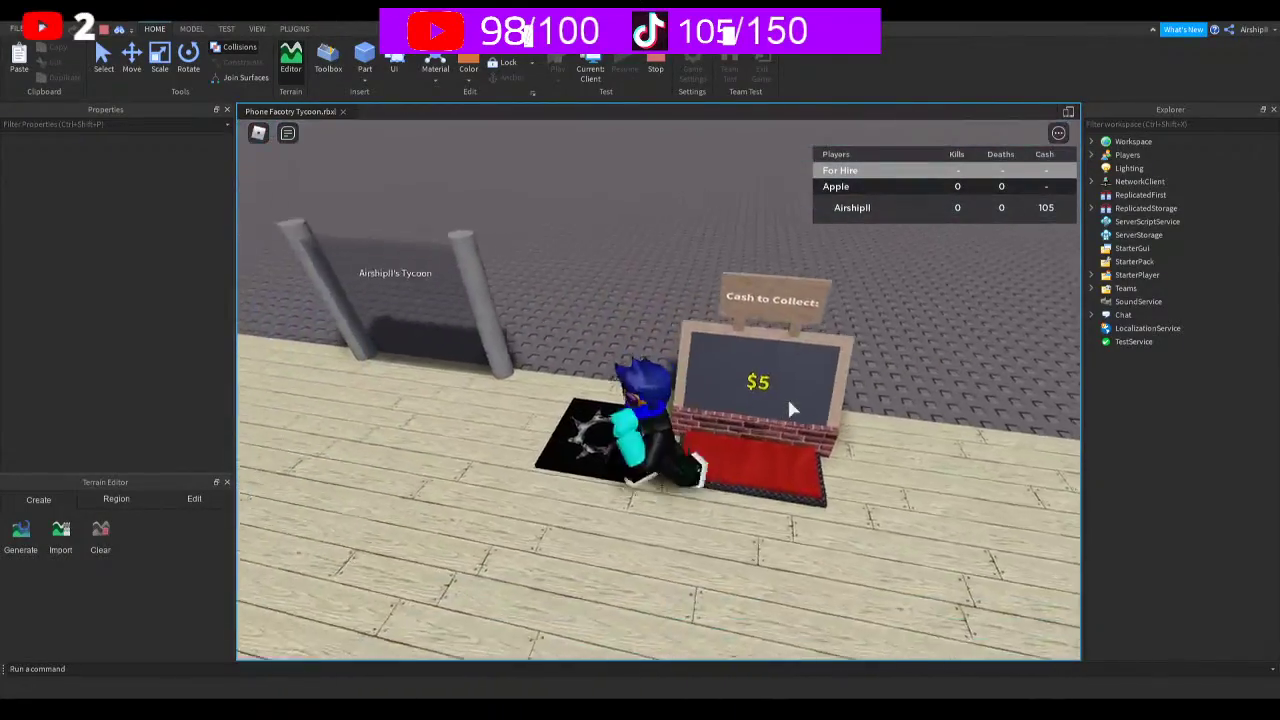
# Gather cash at the collector and buy the Samsung Upgrader for $250
pyautogui.press('w')
pyautogui.press('w')
pyautogui.press('s')
pyautogui.press('w')
pyautogui.press('space')
pyautogui.press('w')
pyautogui.press('w')
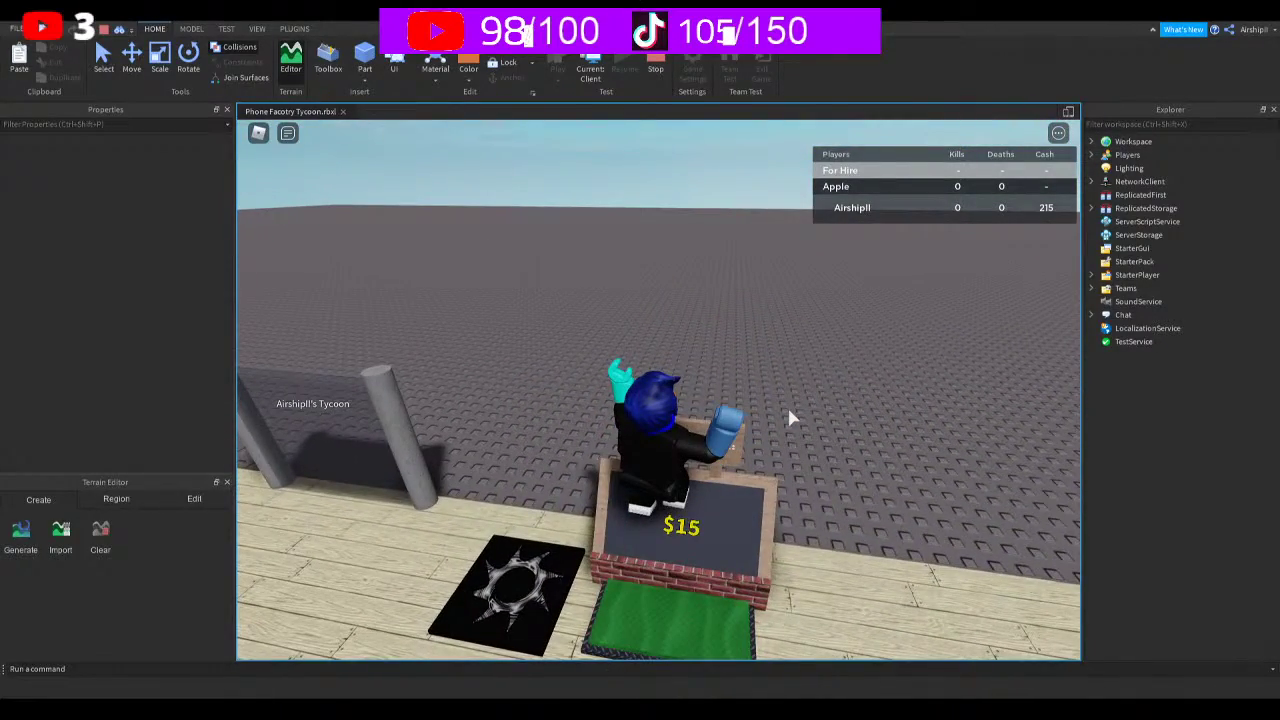
pyautogui.press('s')
pyautogui.press('w')
pyautogui.press('s')
pyautogui.press('w')
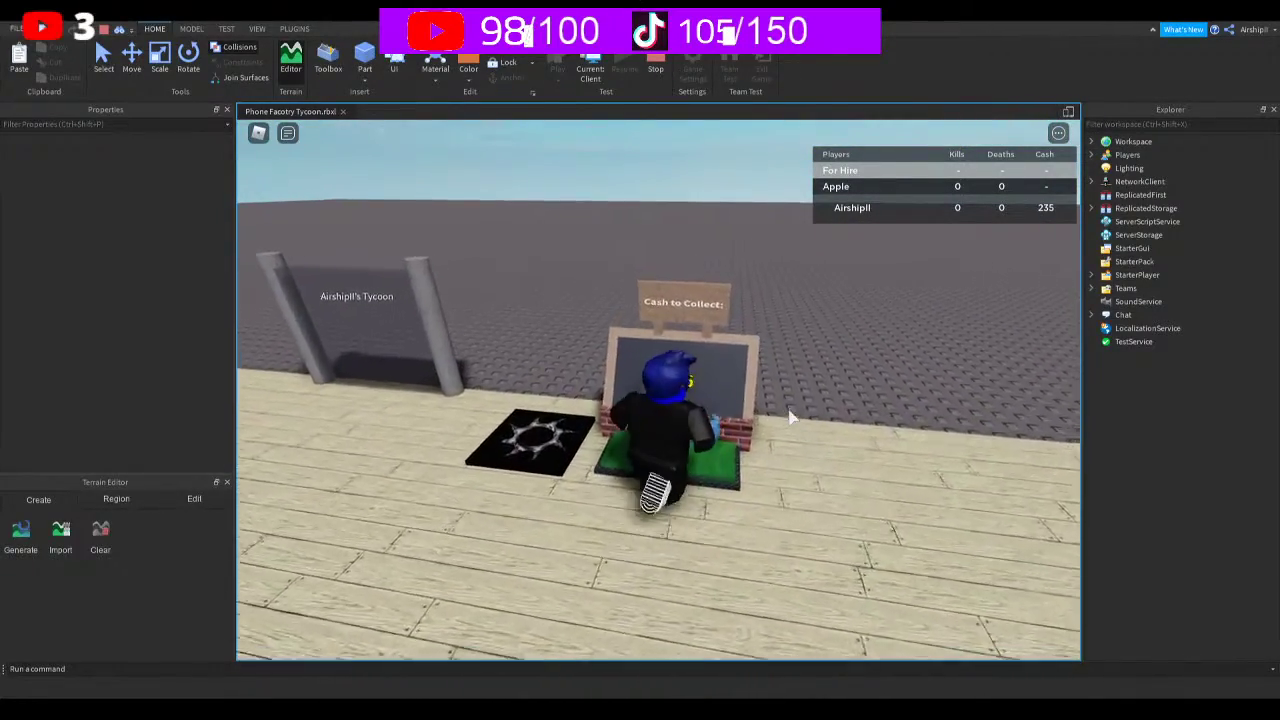
pyautogui.moveTo(790, 418); pyautogui.dragTo(790, 418, button='right')
pyautogui.press('w')
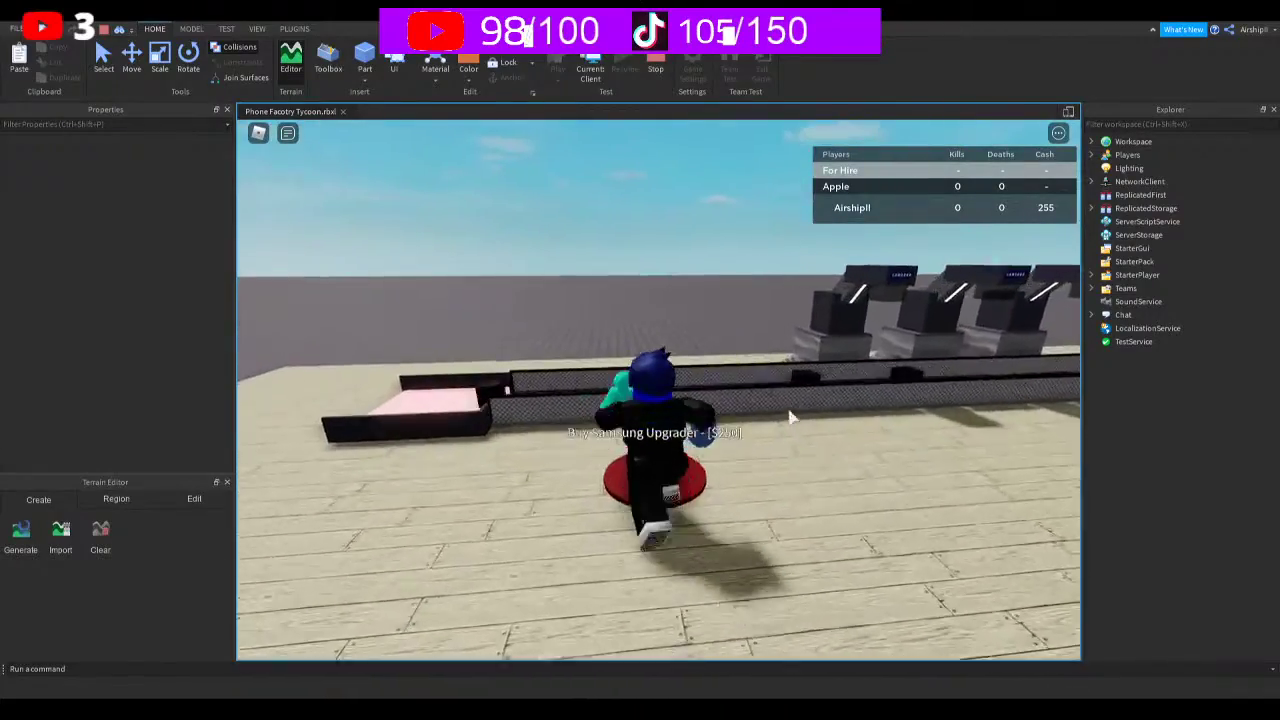
pyautogui.press('s')
pyautogui.press('w')
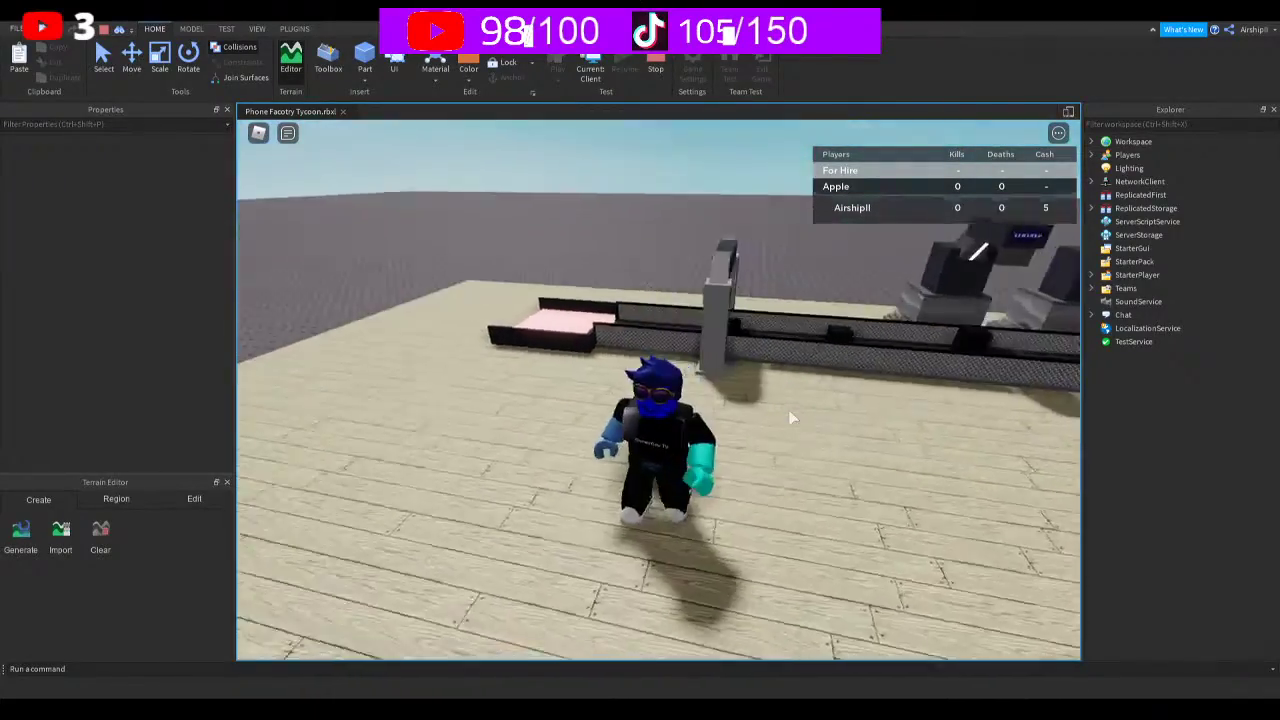
# Return to the cash collector and keep collecting the Samsung line's earnings
pyautogui.press('a')
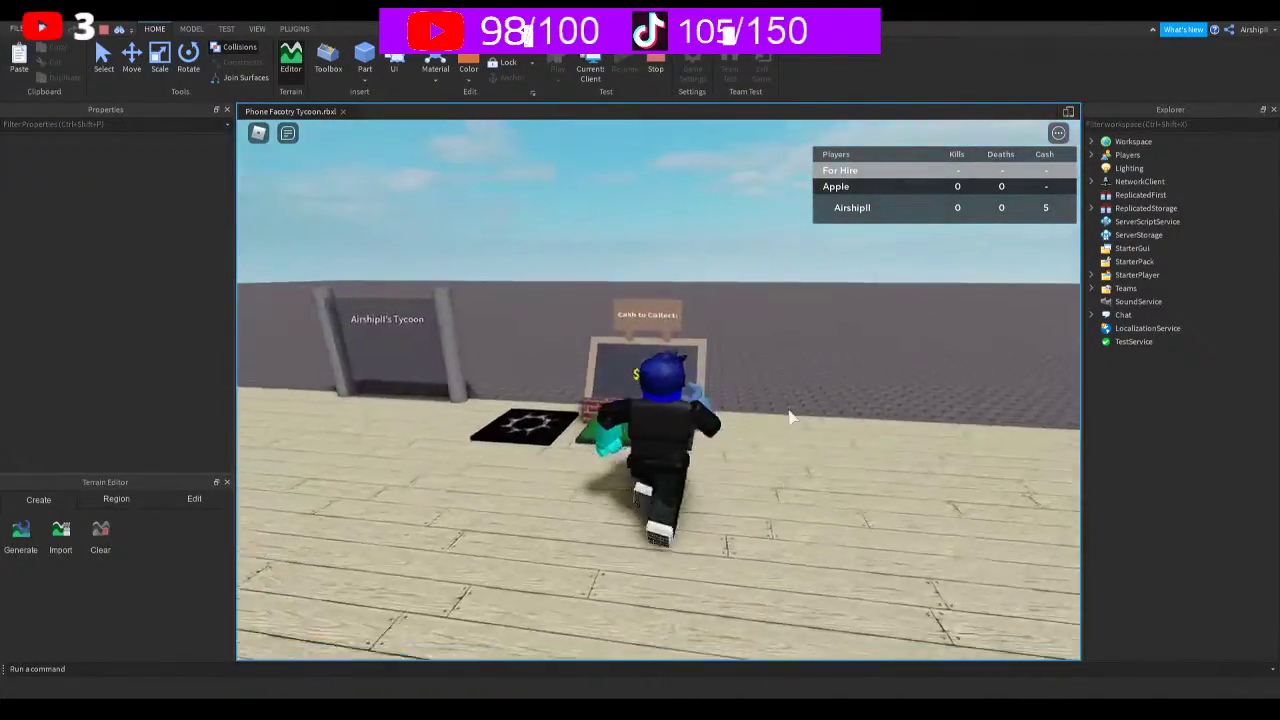
pyautogui.press('s')
pyautogui.press('w')
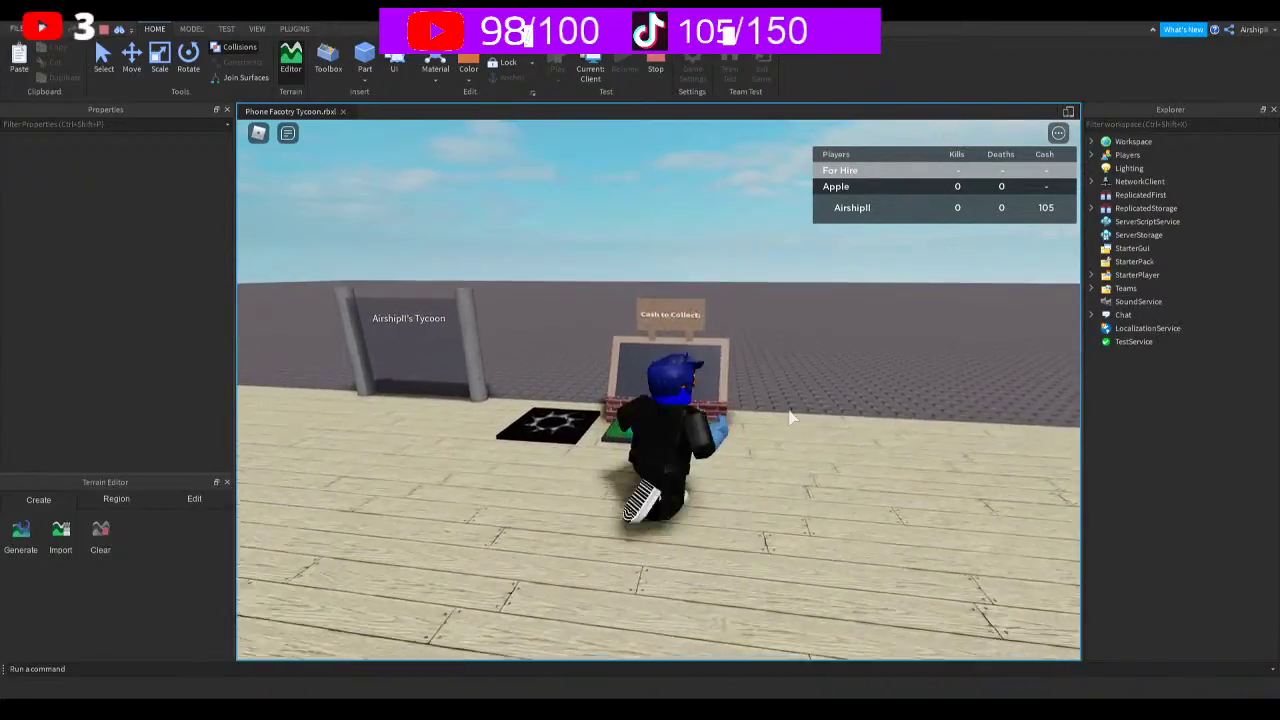
pyautogui.press('s')
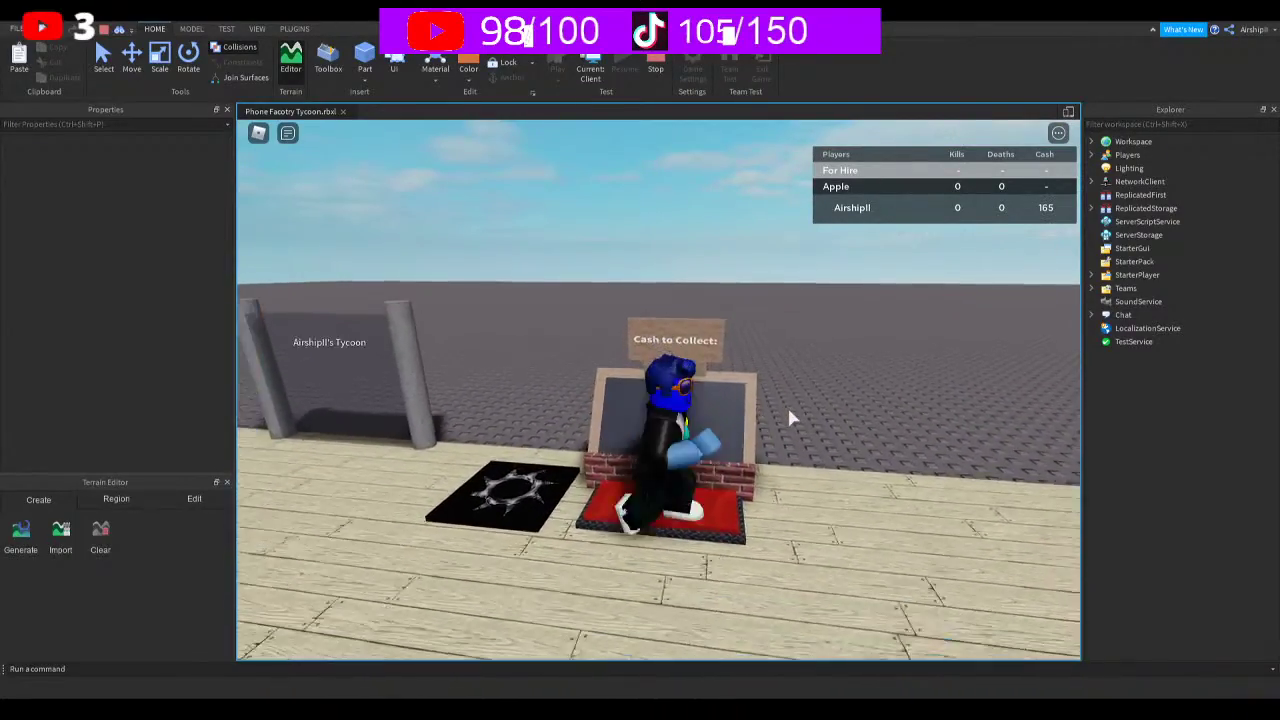
pyautogui.press('w')
pyautogui.press('space')
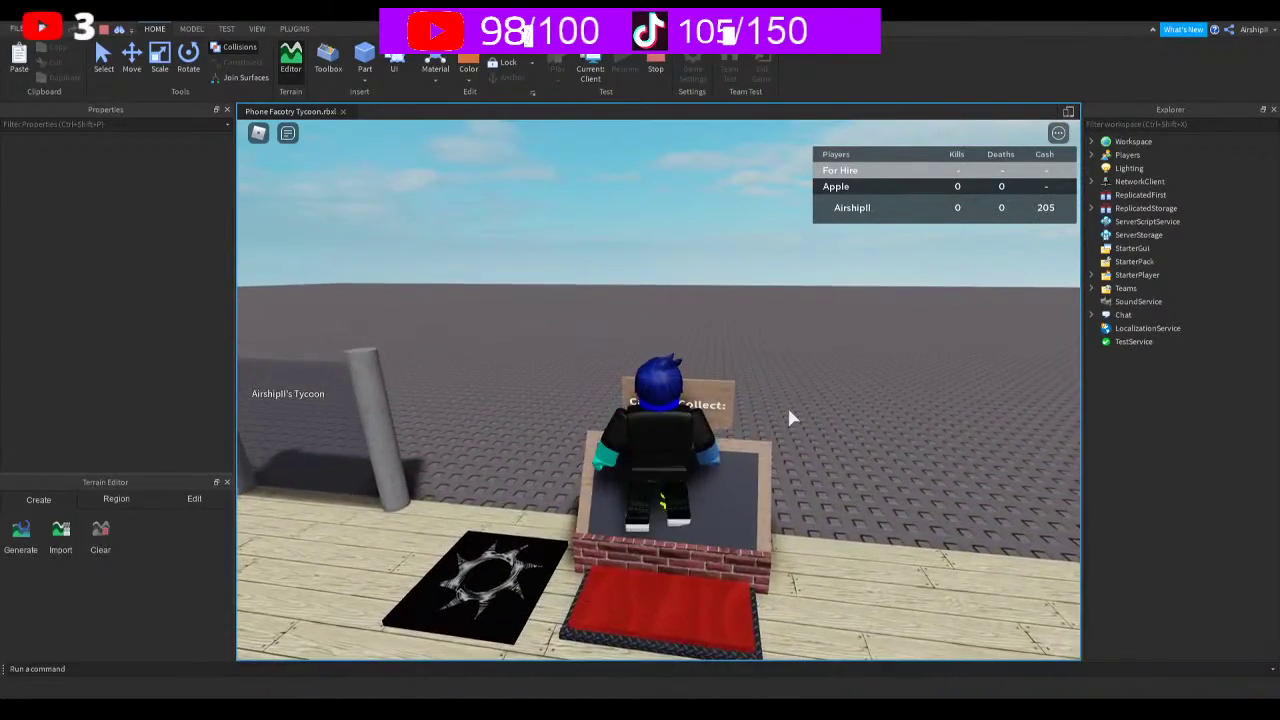
pyautogui.press('space')
pyautogui.press('s')
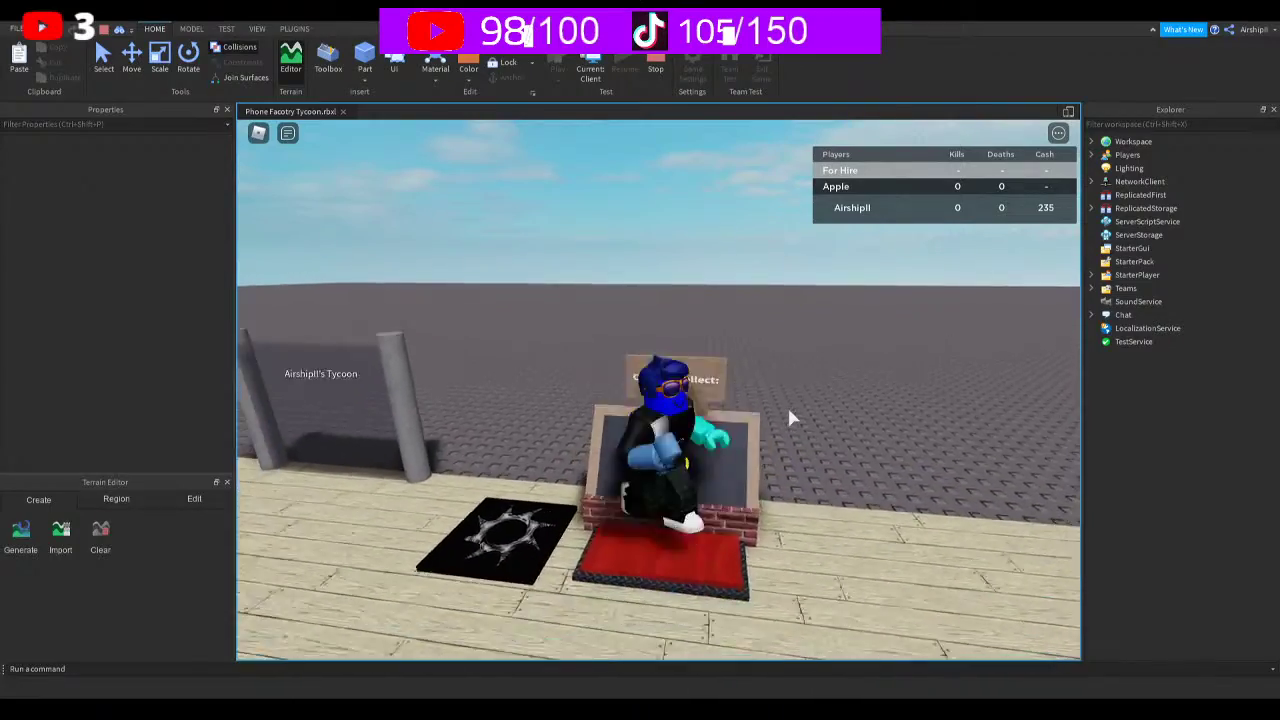
pyautogui.press('a')
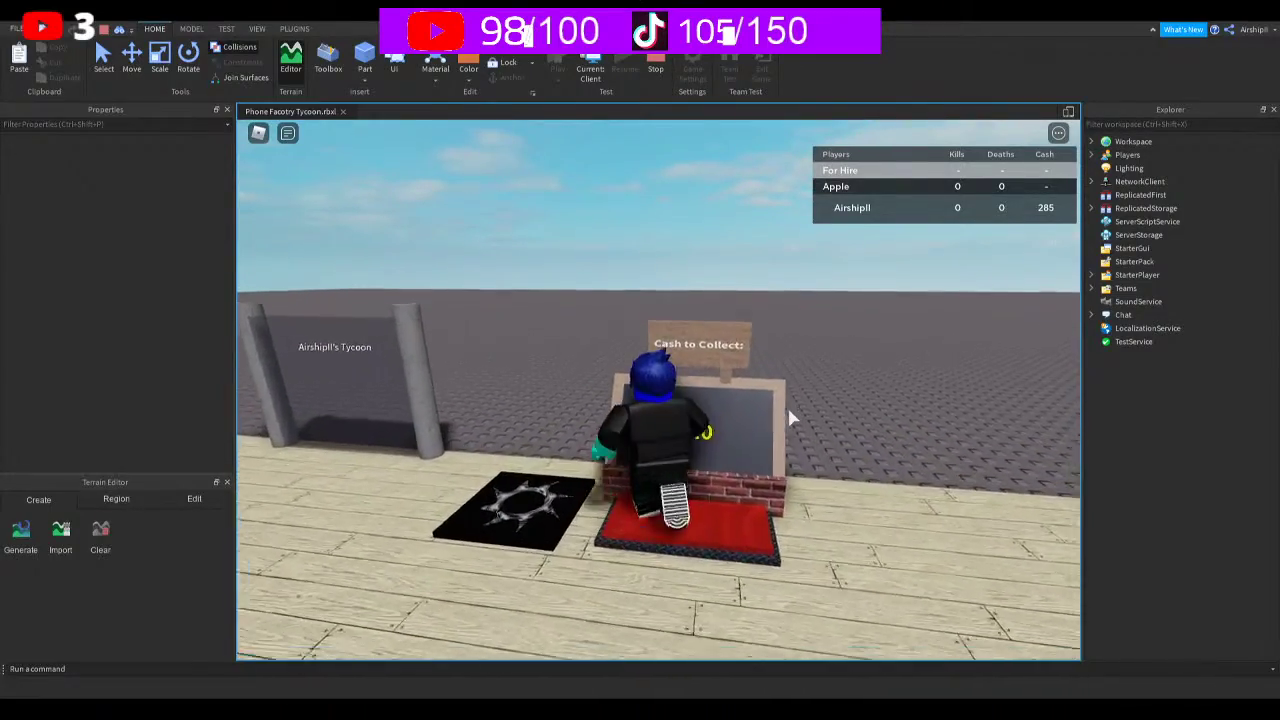
pyautogui.press('s')
pyautogui.press('w')
# Buy the ground-floor walls for $100
pyautogui.moveTo(790, 418); pyautogui.dragTo(790, 418, button='right')
pyautogui.press('w')
pyautogui.press('w')
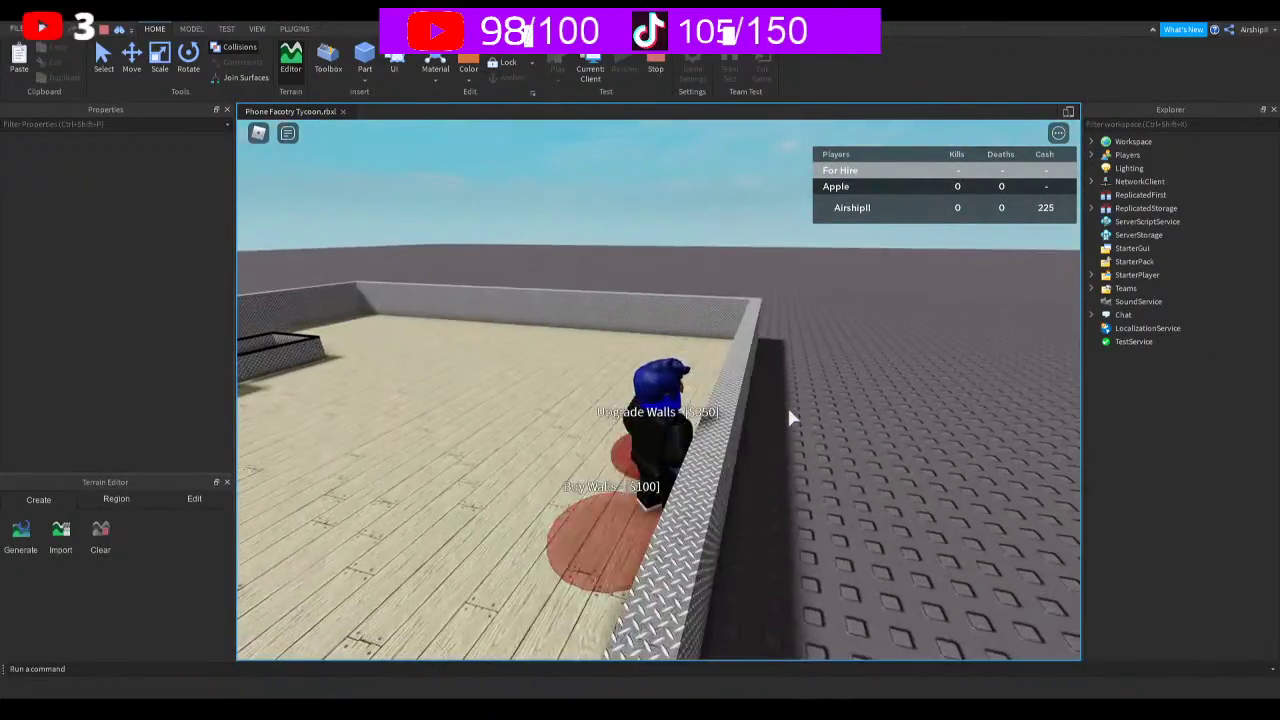
pyautogui.press('w')
# Go back to the collector and collect cash for the wall upgrades
pyautogui.moveTo(790, 418); pyautogui.dragTo(790, 418, button='right')
pyautogui.press('w')
pyautogui.press('w')
pyautogui.press('s')
pyautogui.press('w')
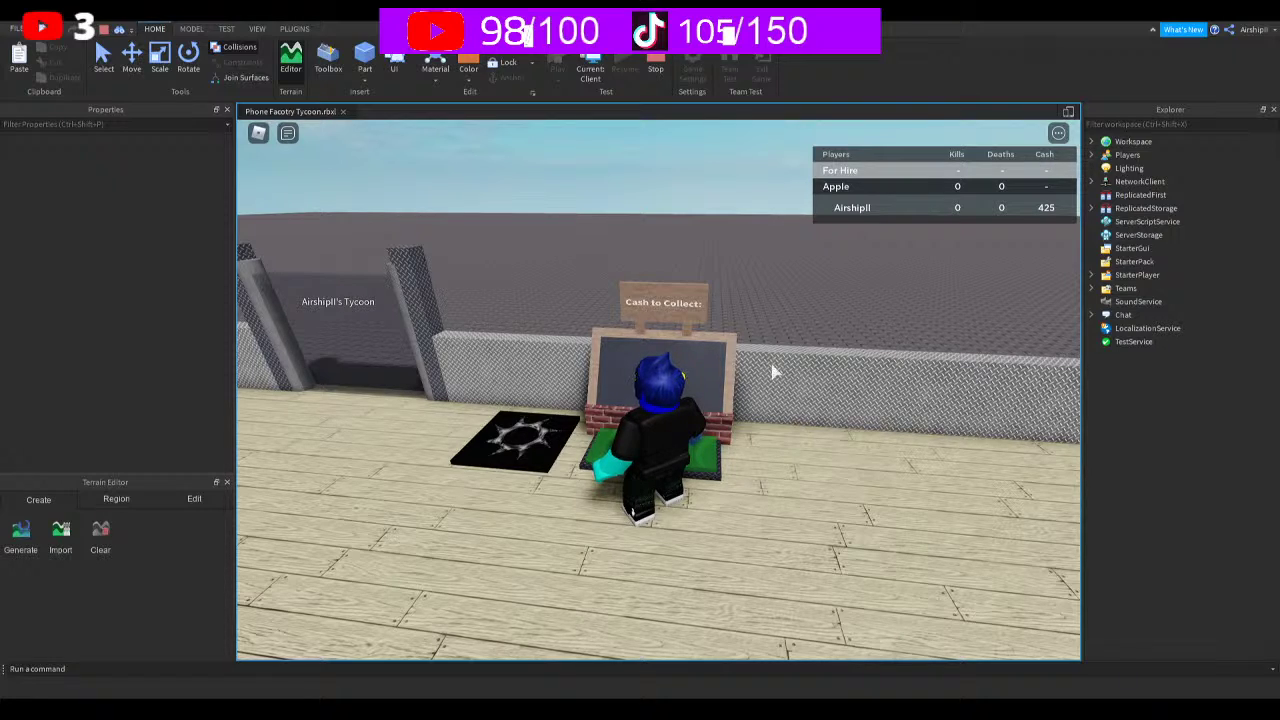
pyautogui.press('d')
pyautogui.press('w')
pyautogui.press('space')
pyautogui.press('s')
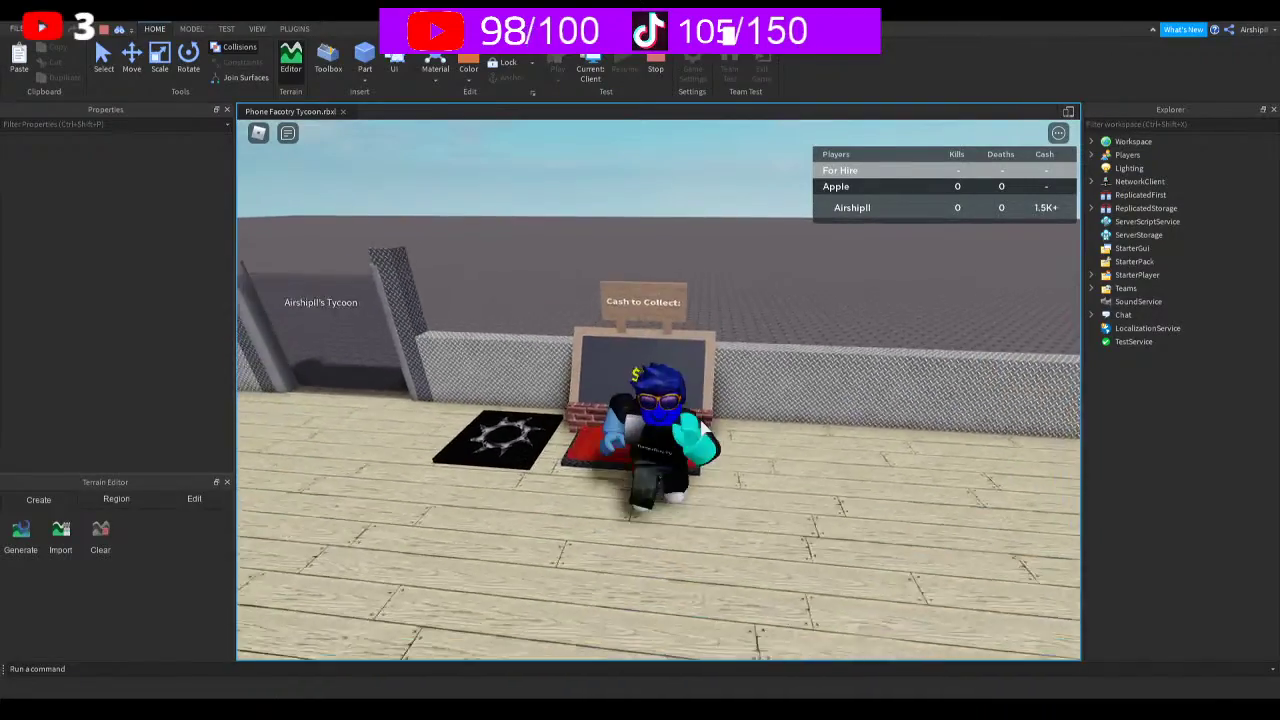
# Buy the ground-floor wall upgrades for $350 and $700
pyautogui.press('w')
pyautogui.press('a')
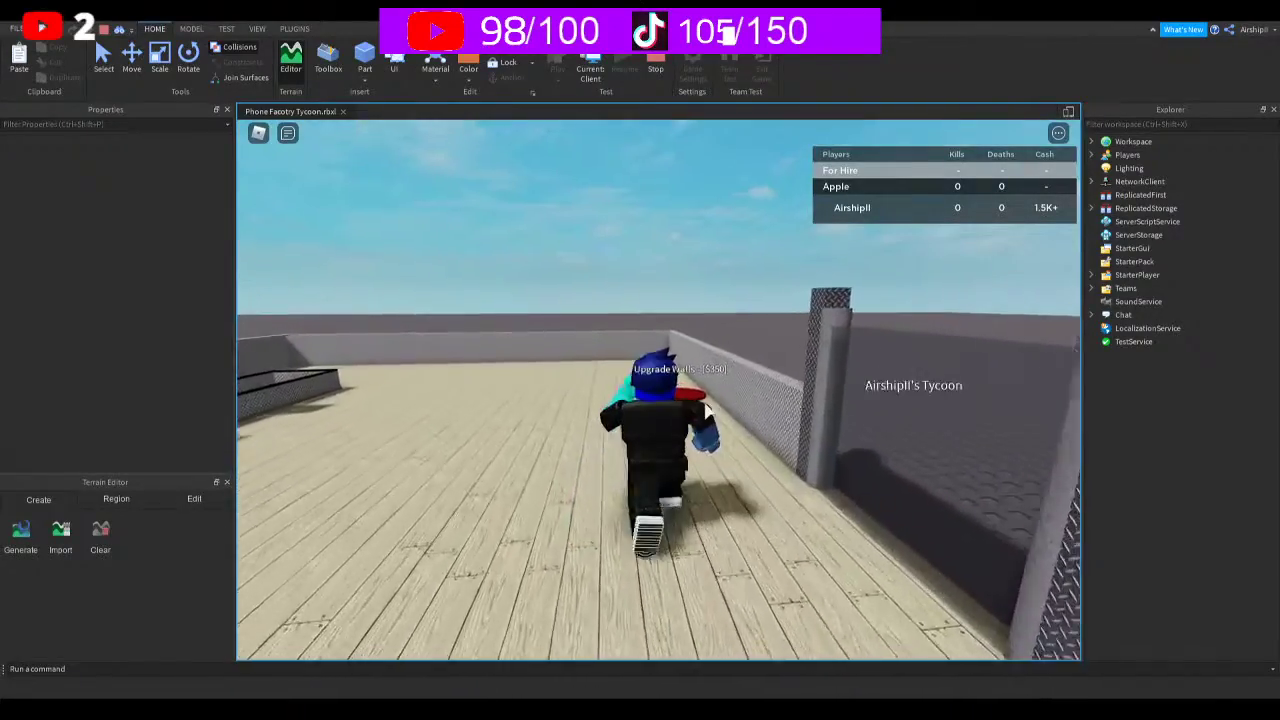
pyautogui.press('w')
pyautogui.press('d')
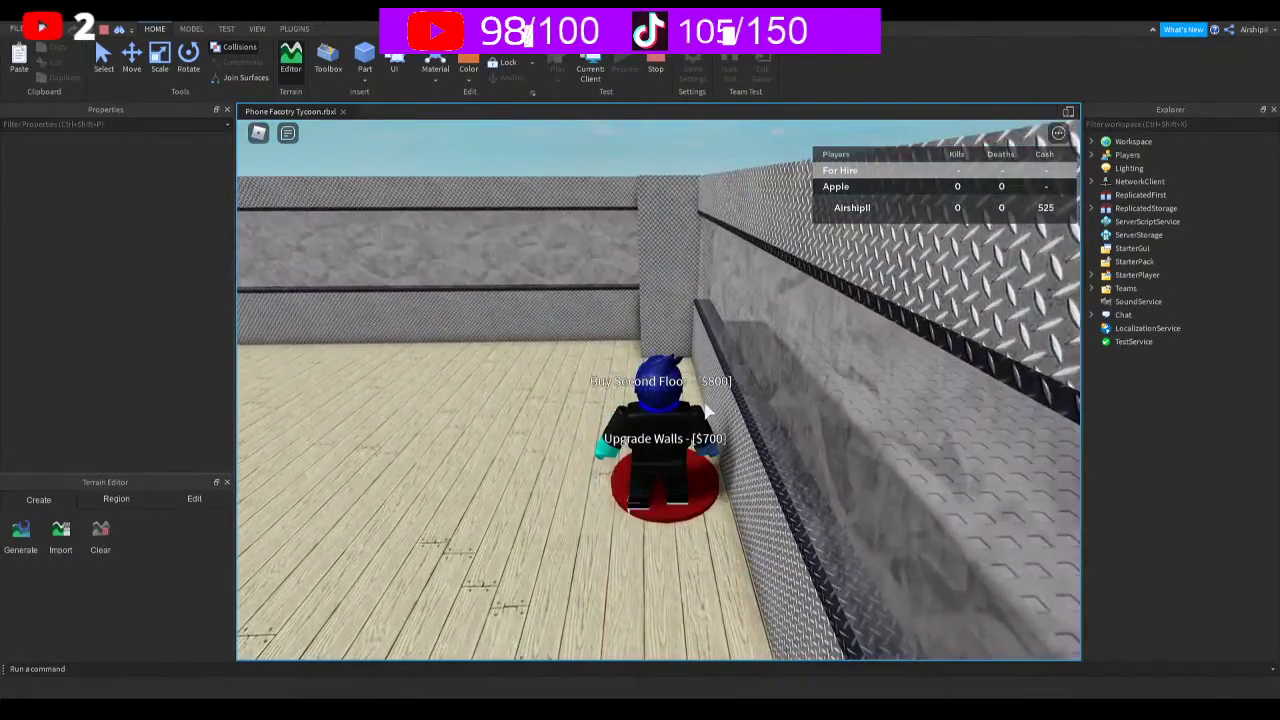
# Walk around the ground floor to check the upgraded walls and the Samsung production line
pyautogui.press('w')
pyautogui.press('w')
pyautogui.moveTo(706, 411); pyautogui.dragTo(674, 428, button='right')
pyautogui.press('d')
pyautogui.press('w')
pyautogui.press('w')
pyautogui.press('d')
pyautogui.press('w')
pyautogui.press('w')
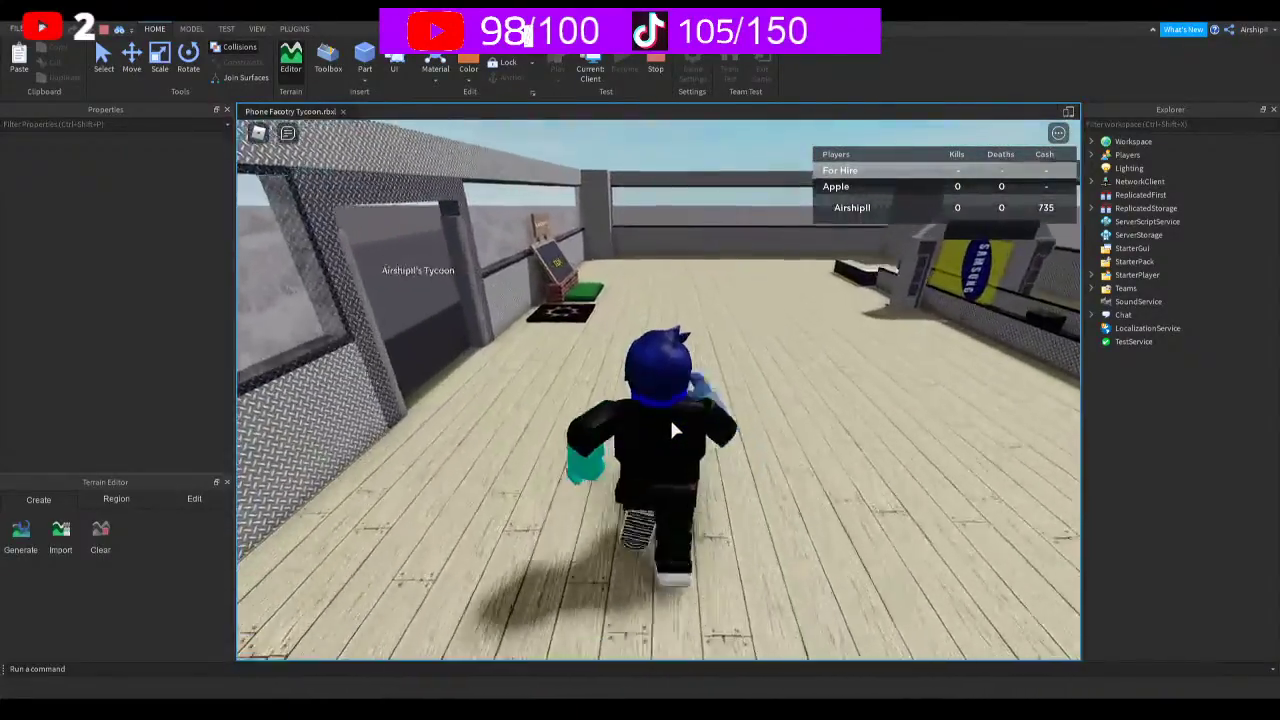
# Collect cash at the collector and buy the second floor for $800
pyautogui.moveTo(674, 428); pyautogui.dragTo(671, 425, button='right')
pyautogui.press('w')
pyautogui.press('s')
pyautogui.press('w')
pyautogui.press('w')
pyautogui.press('s')
pyautogui.press('w')
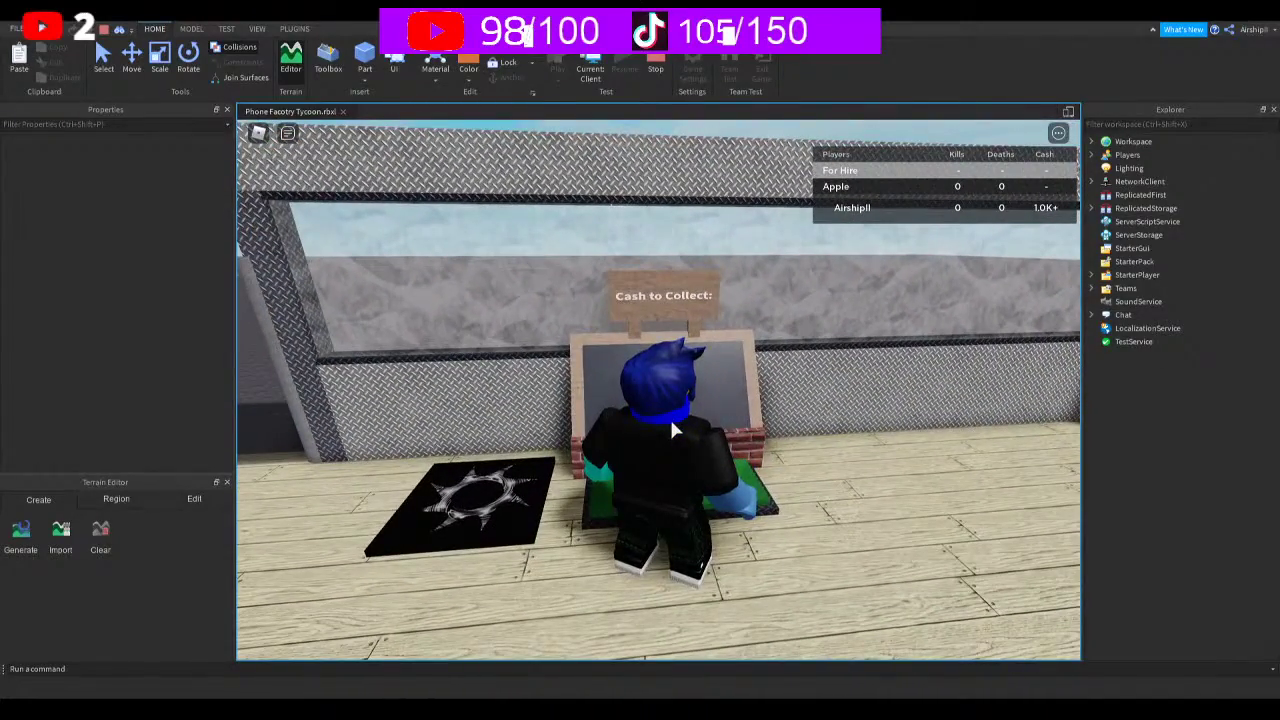
pyautogui.press('s')
pyautogui.press('w')
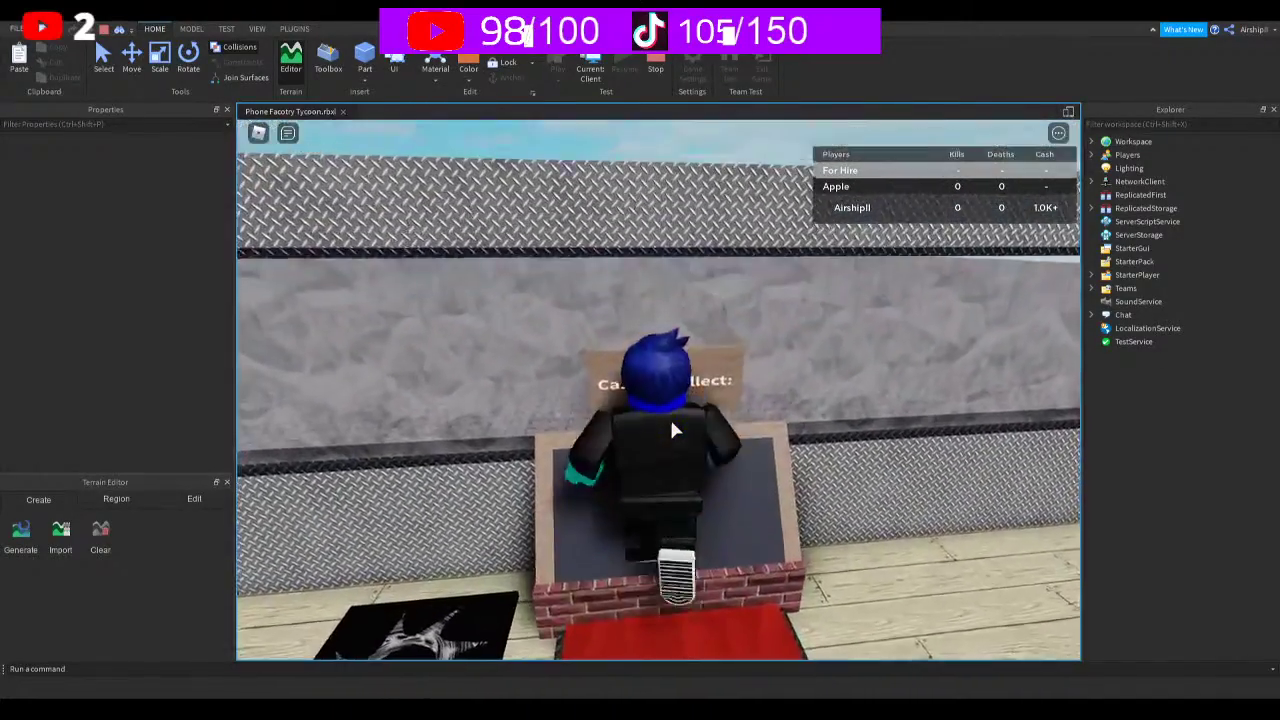
pyautogui.press('s')
pyautogui.press('w')
pyautogui.moveTo(671, 422); pyautogui.dragTo(677, 440, button='right')
pyautogui.press('w')
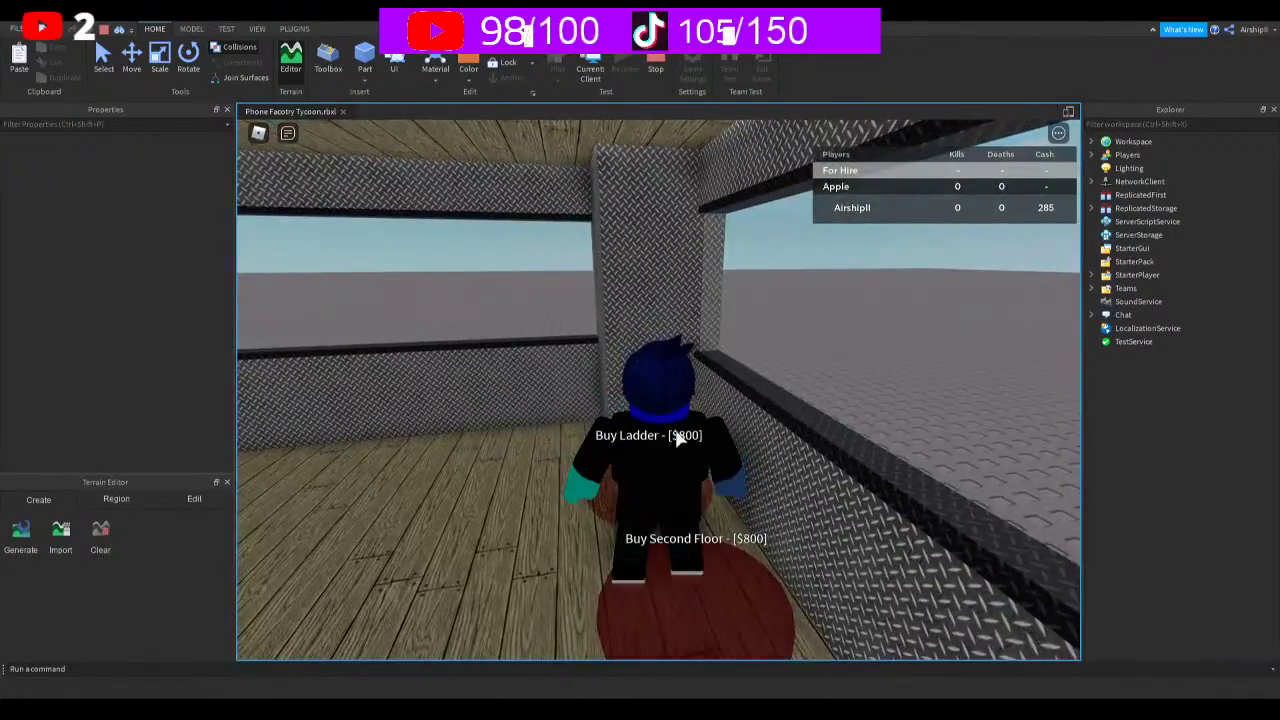
# Walk back under the new second floor and collect the accumulated cash
pyautogui.press('s')
pyautogui.moveTo(676, 440); pyautogui.dragTo(676, 440, button='right')
pyautogui.press('w')
pyautogui.press('w')
pyautogui.press('w')
pyautogui.press('w')
pyautogui.press('s')
pyautogui.press('w')
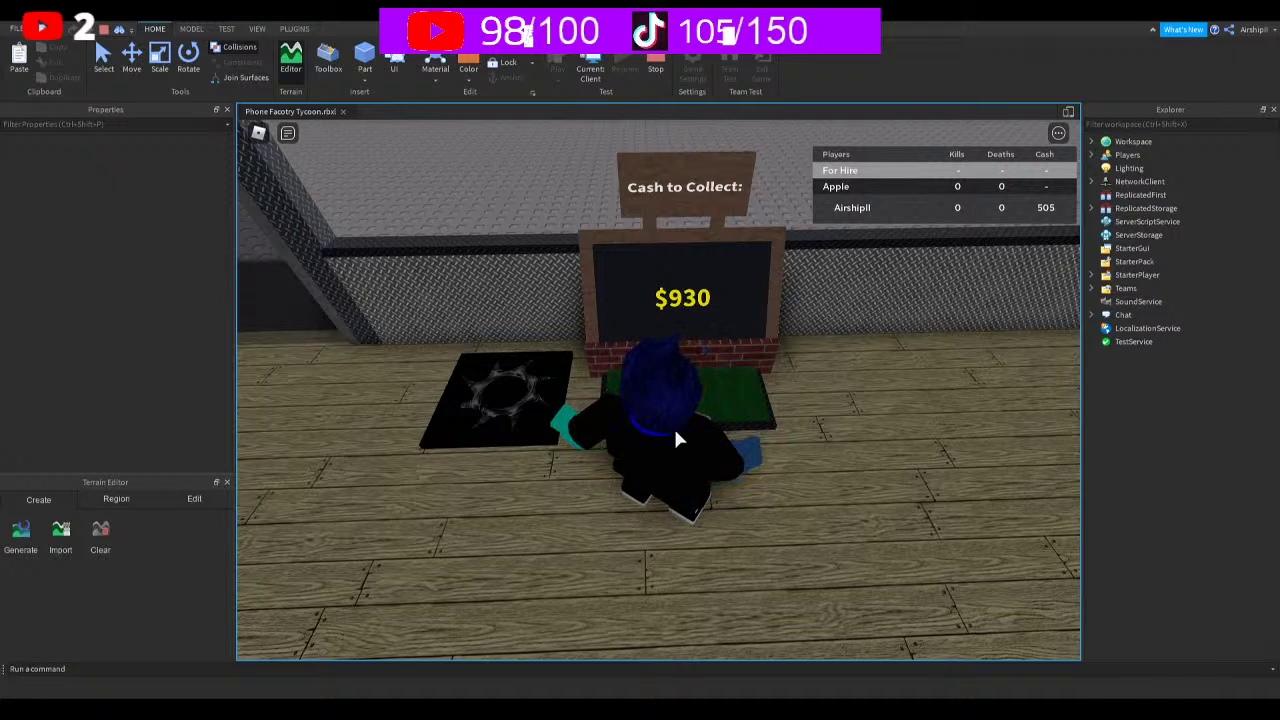
pyautogui.press('w')
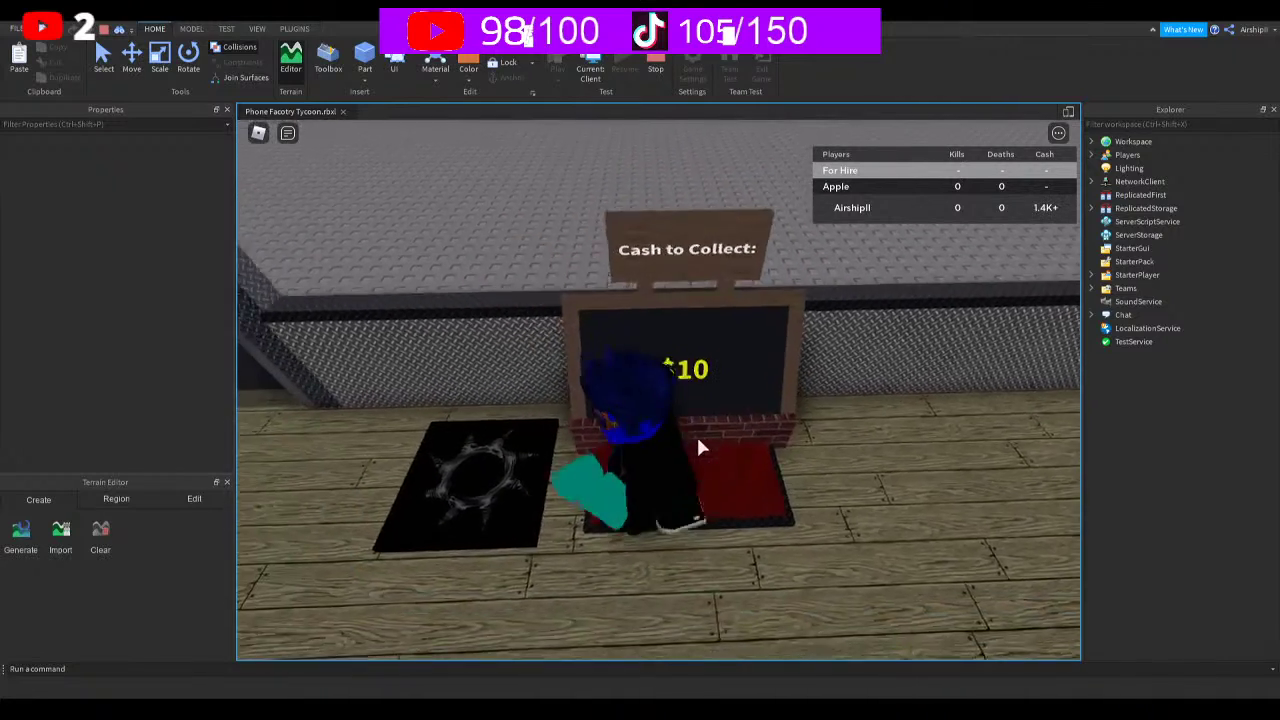
# Buy the ladder to the second floor for $800
pyautogui.press('a')
pyautogui.press('s')
pyautogui.press('w')
pyautogui.moveTo(729, 472); pyautogui.dragTo(729, 482, button='right')
pyautogui.press('w')
pyautogui.press('w')
pyautogui.press('w')
pyautogui.press('w')
# Wait beside the cash collector and collect the accumulated money until there is enough for the next purchase
pyautogui.press('w')
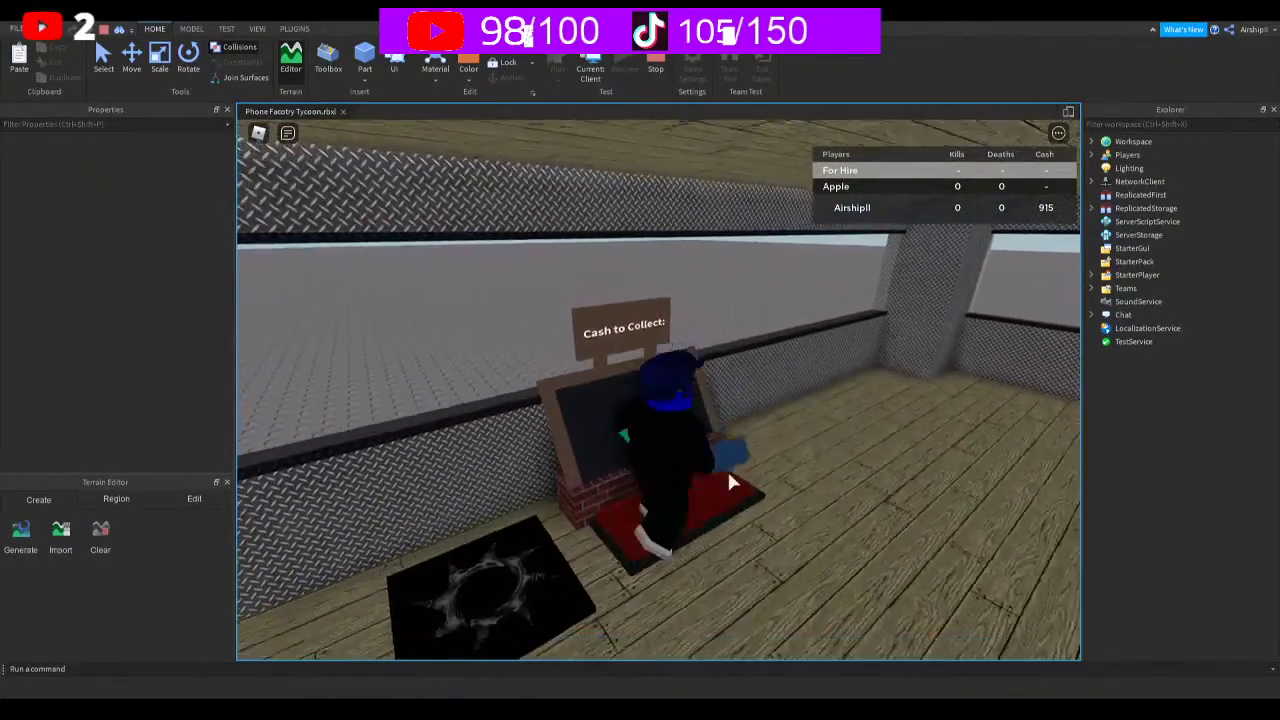
pyautogui.press('s')
pyautogui.press('w')
pyautogui.press('s')
pyautogui.press('a')
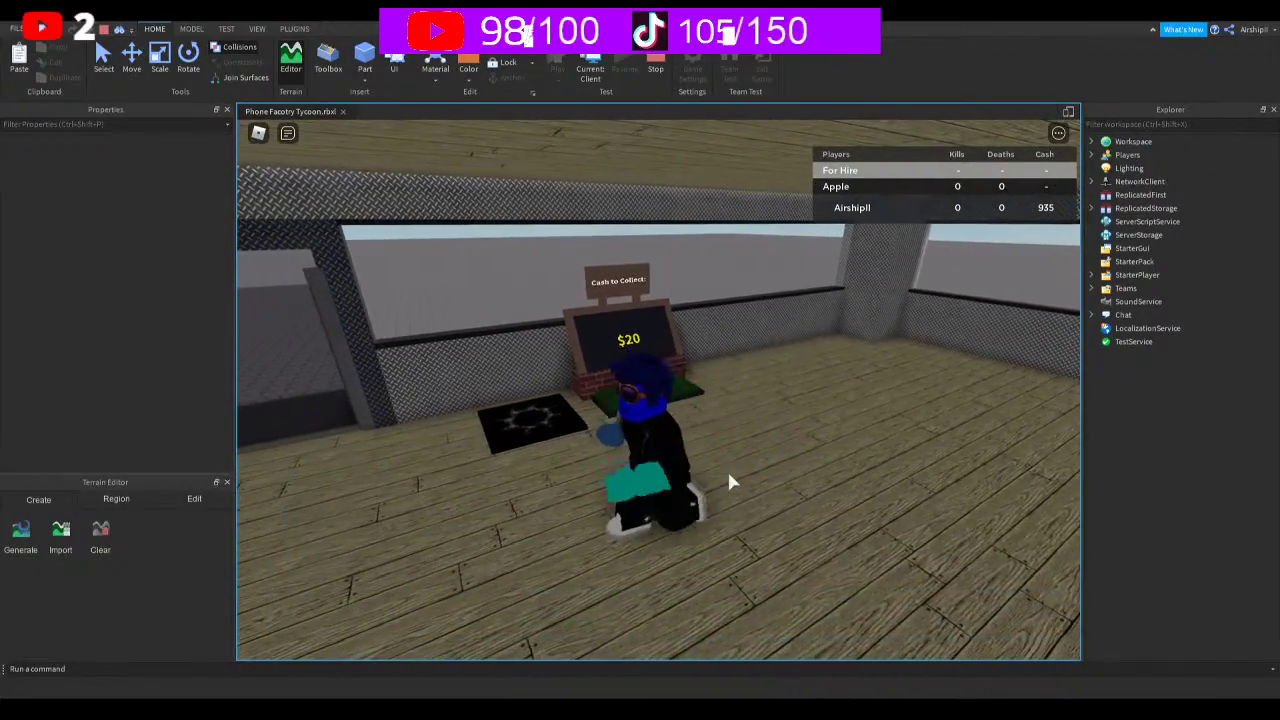
pyautogui.press('w')
pyautogui.press('a')
pyautogui.press('s')
pyautogui.press('d')
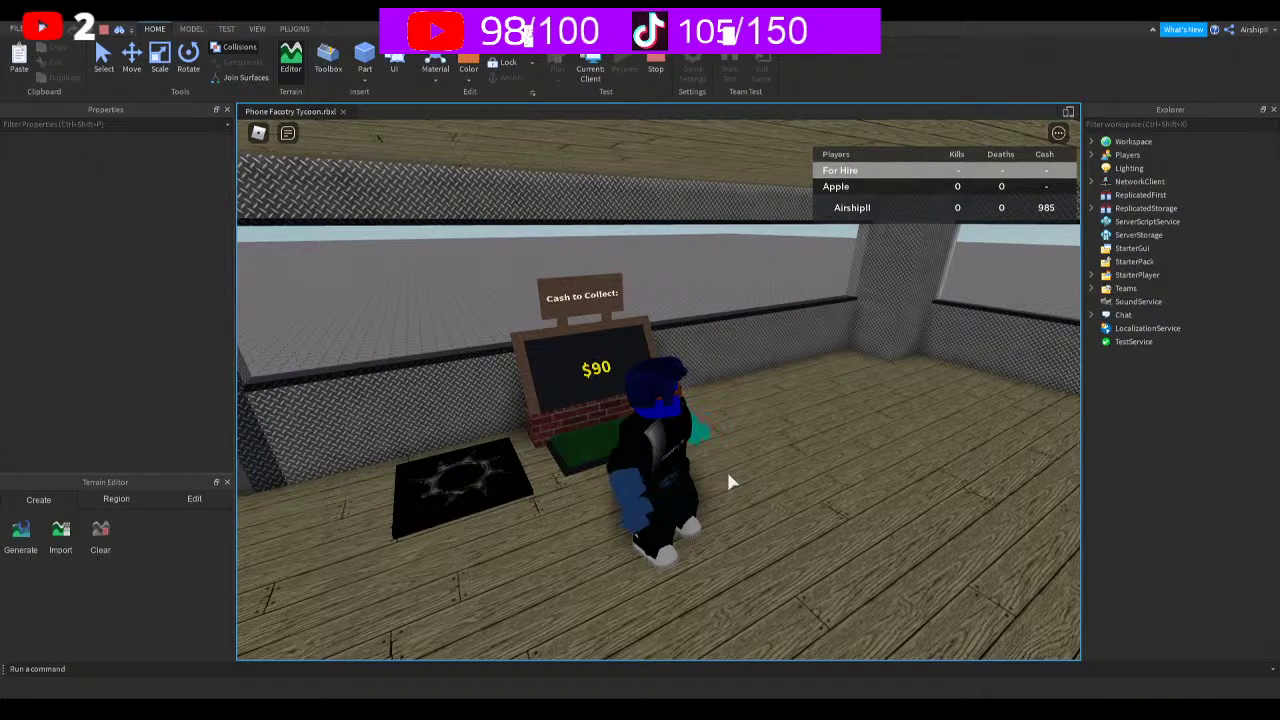
pyautogui.press('w')
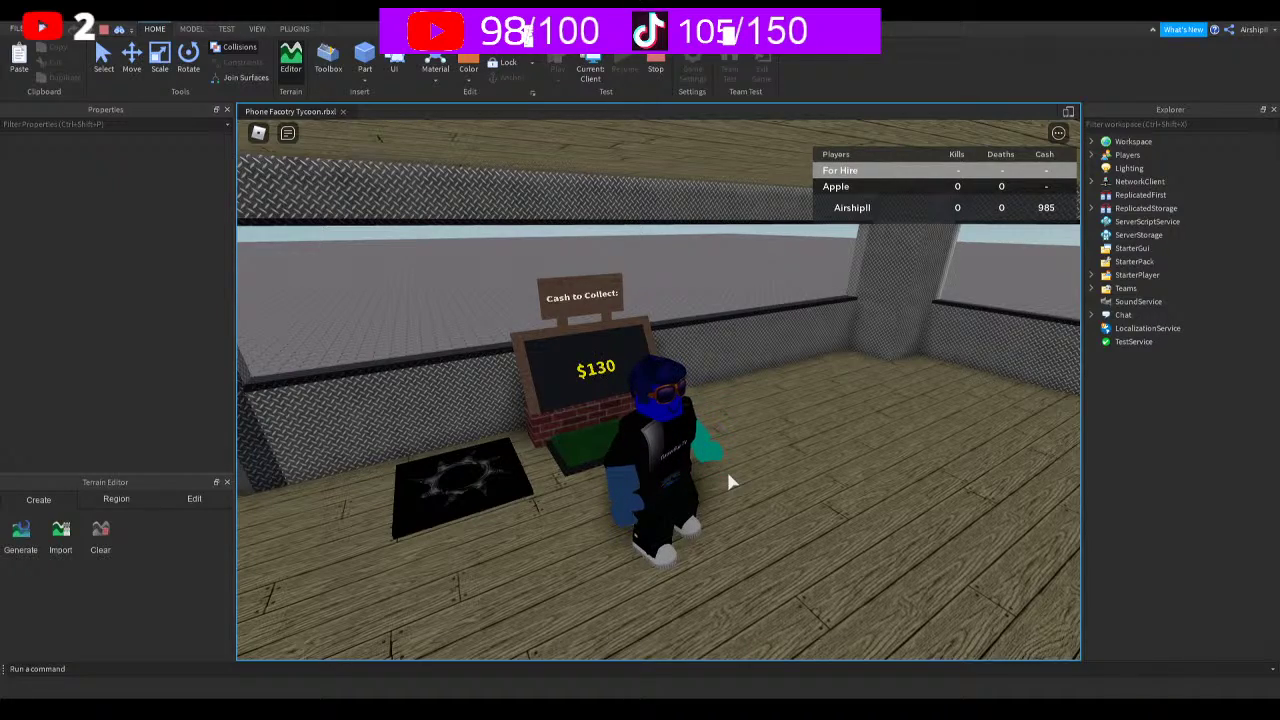
pyautogui.press('s')
pyautogui.press('d')
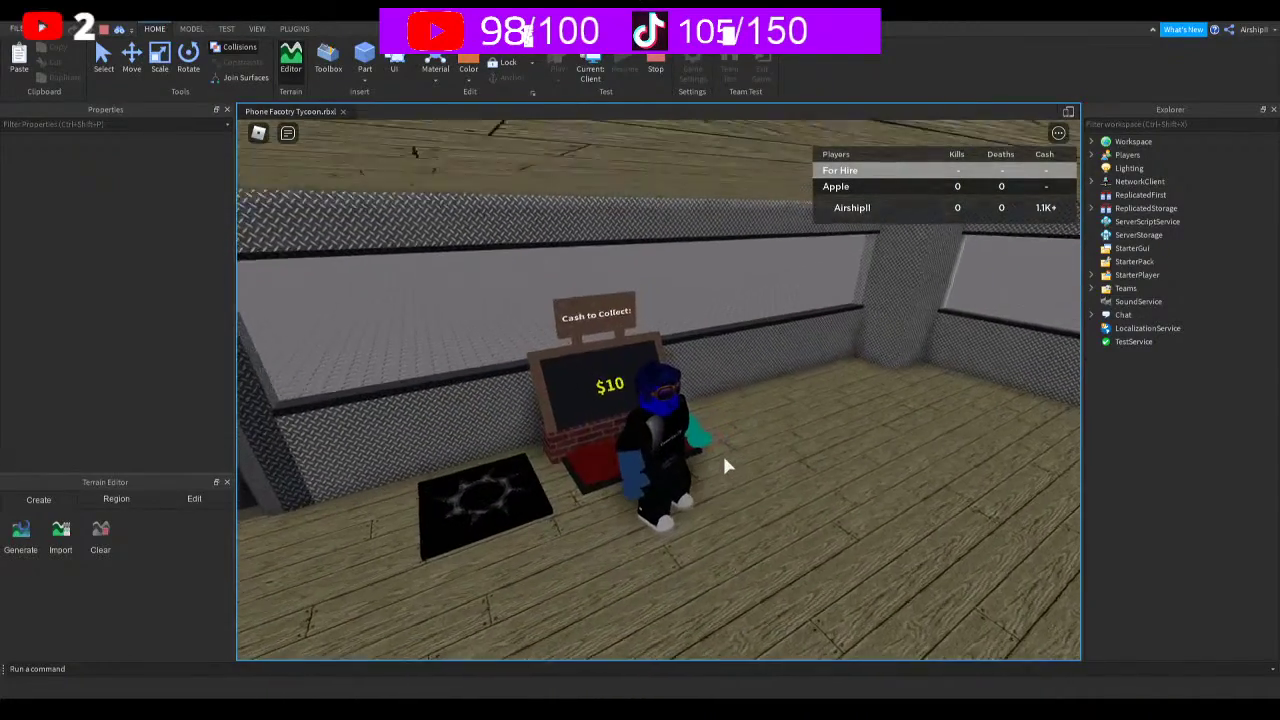
# Climb the ladder to the second floor and buy Conveyer 2 for $900
pyautogui.press('w')
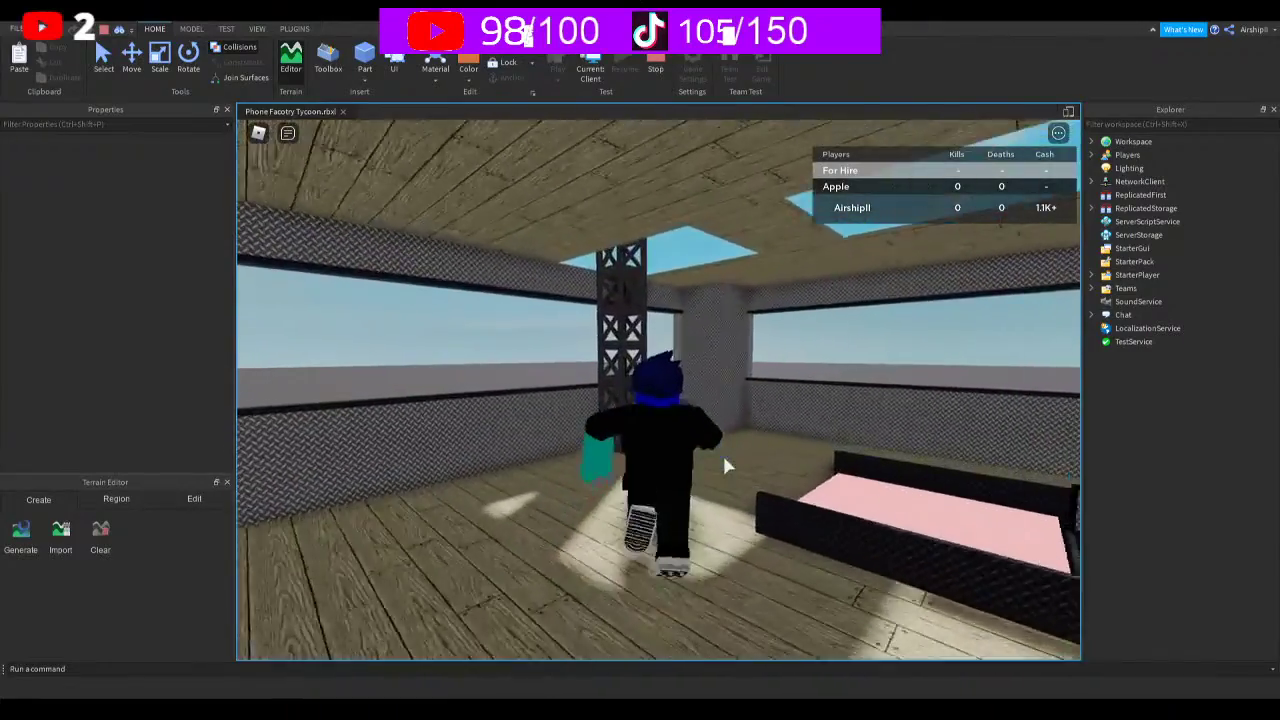
pyautogui.press('w')
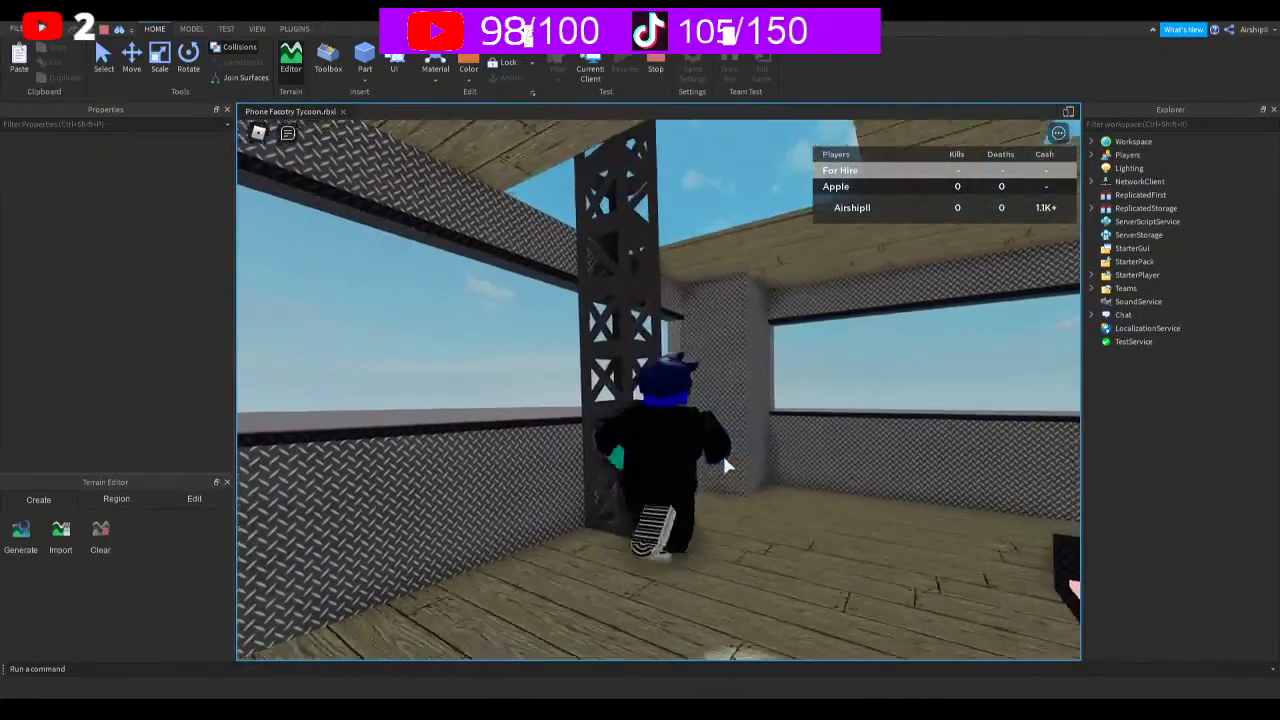
pyautogui.press('w')
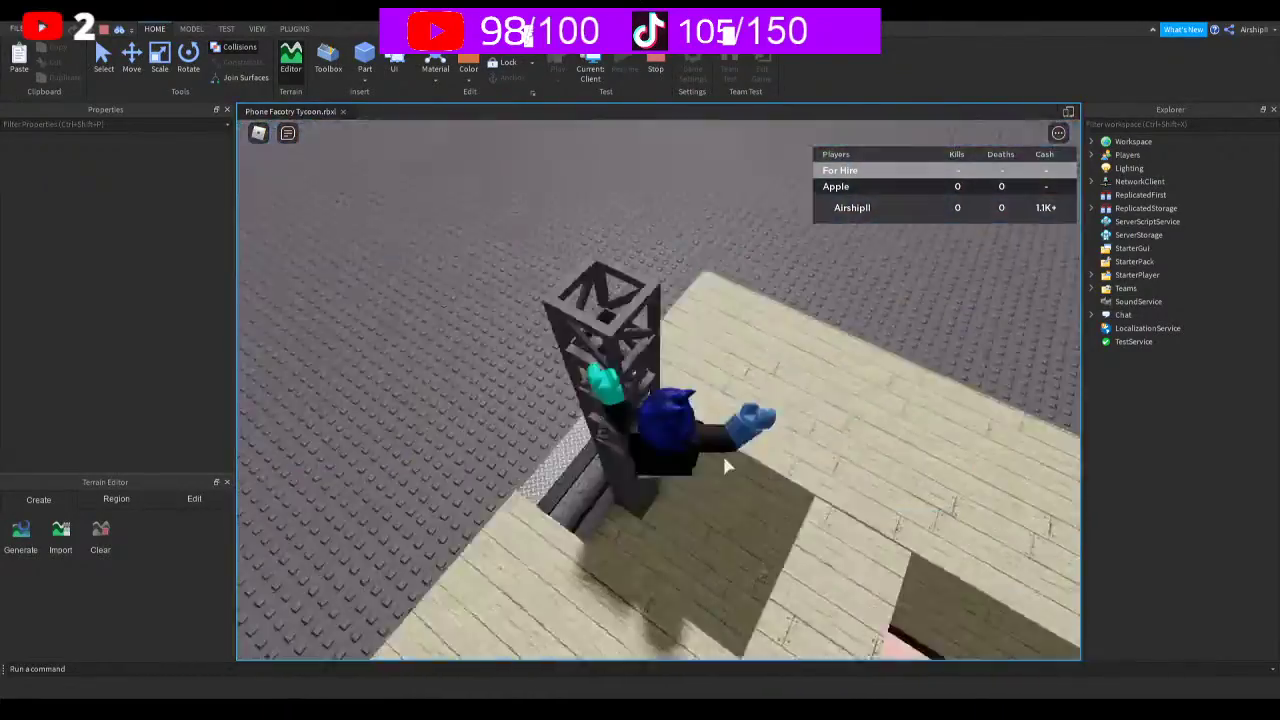
pyautogui.press('w')
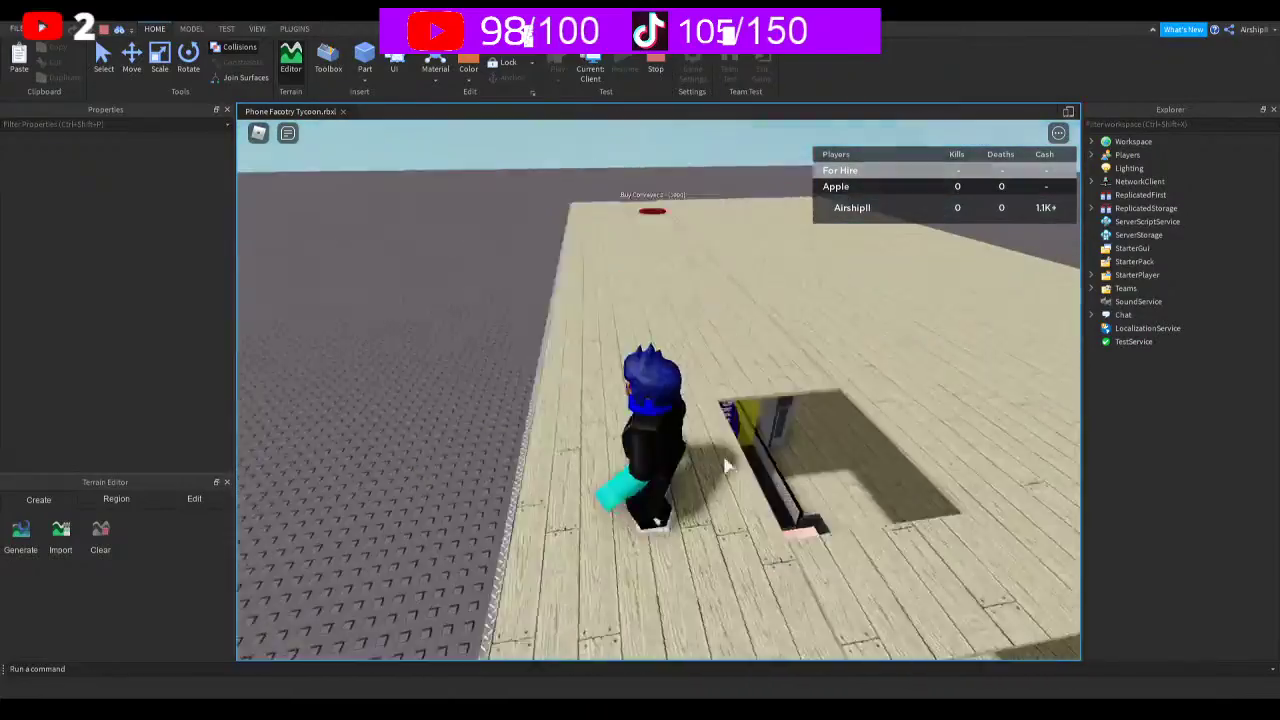
pyautogui.press('w')
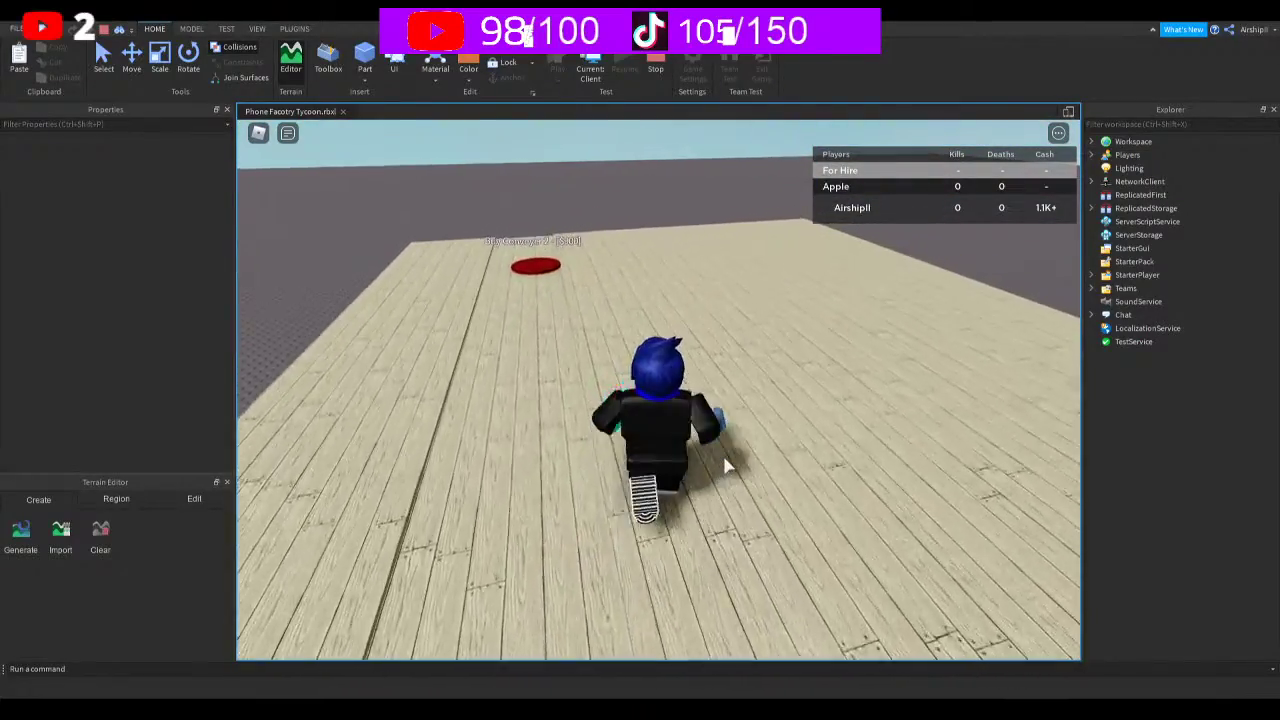
pyautogui.press('w')
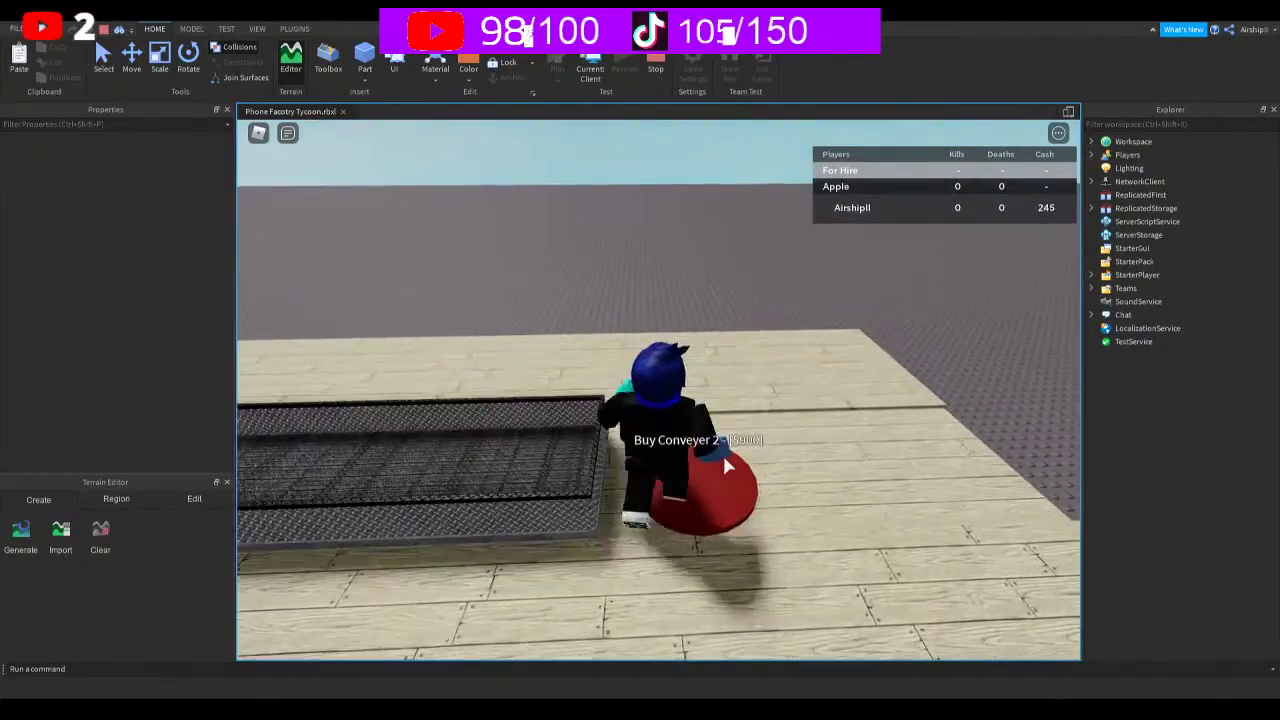
# Walk along the new second-floor conveyor to inspect it, and drop back down to the ground floor beside the ladder
pyautogui.press('w')
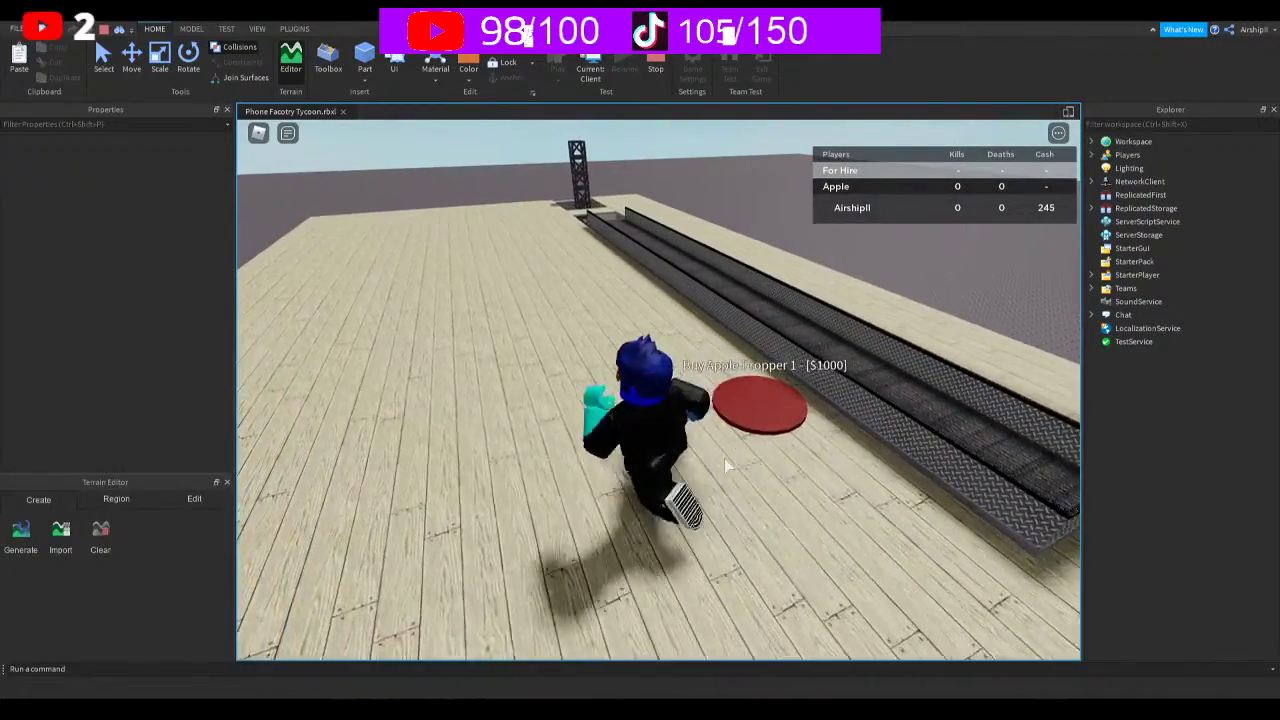
pyautogui.press('w')
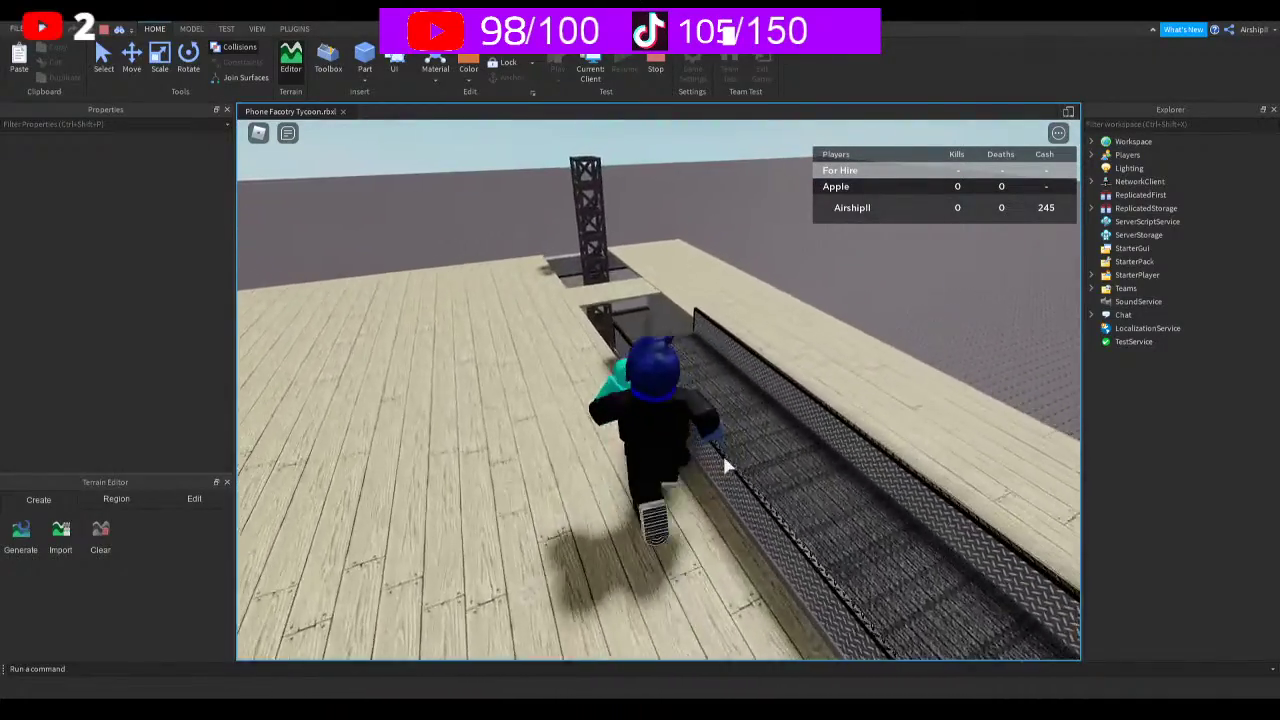
pyautogui.press('w')
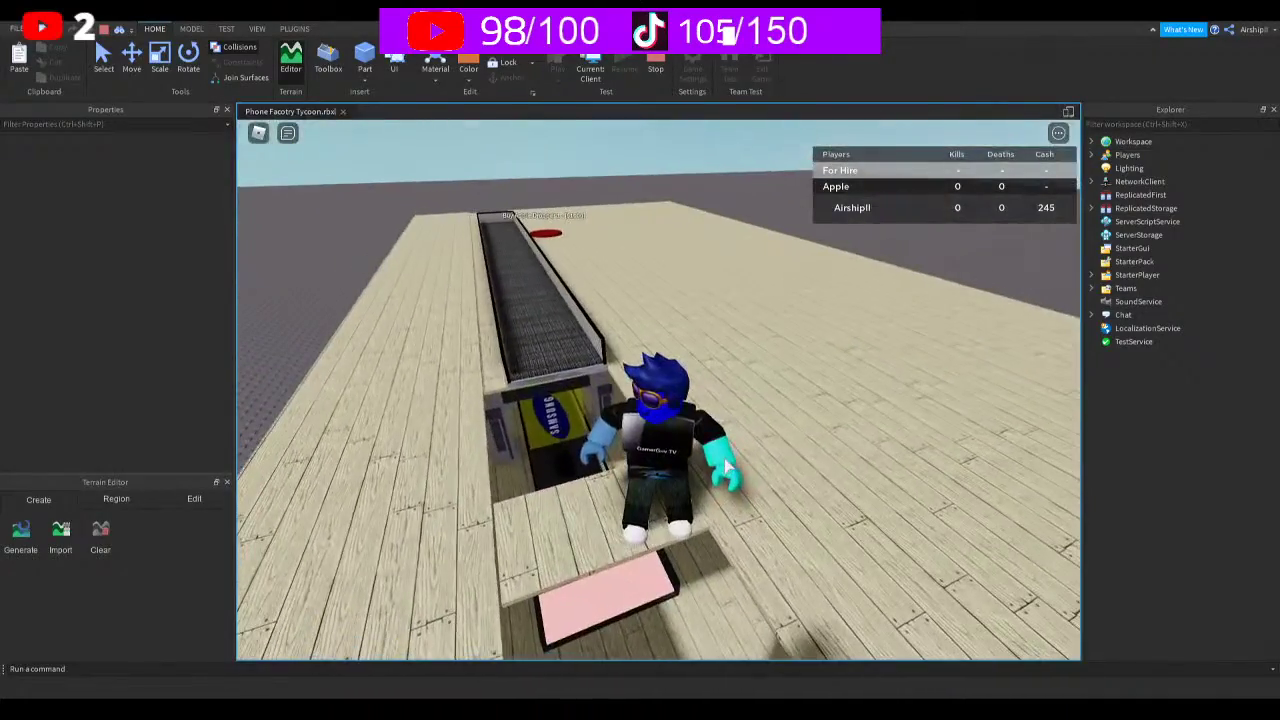
pyautogui.press('w')
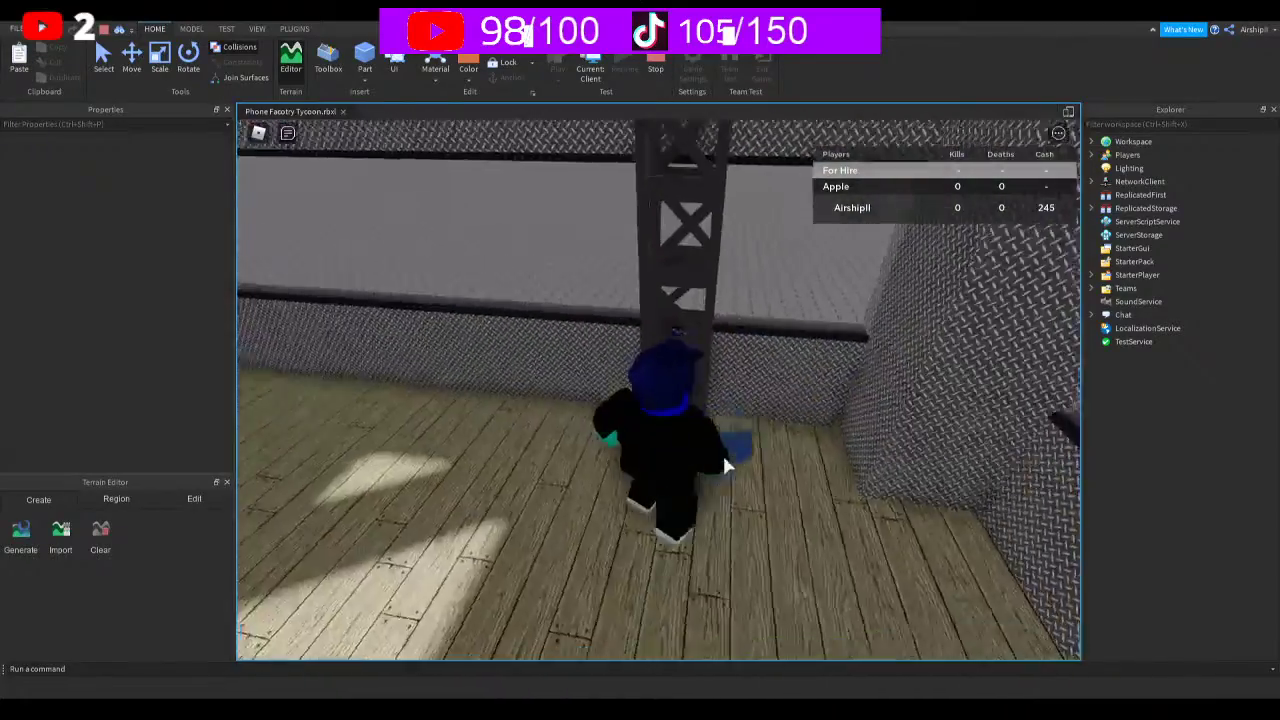
# Test the ladder by climbing it repeatedly between the ground floor and the second floor
pyautogui.press('w')
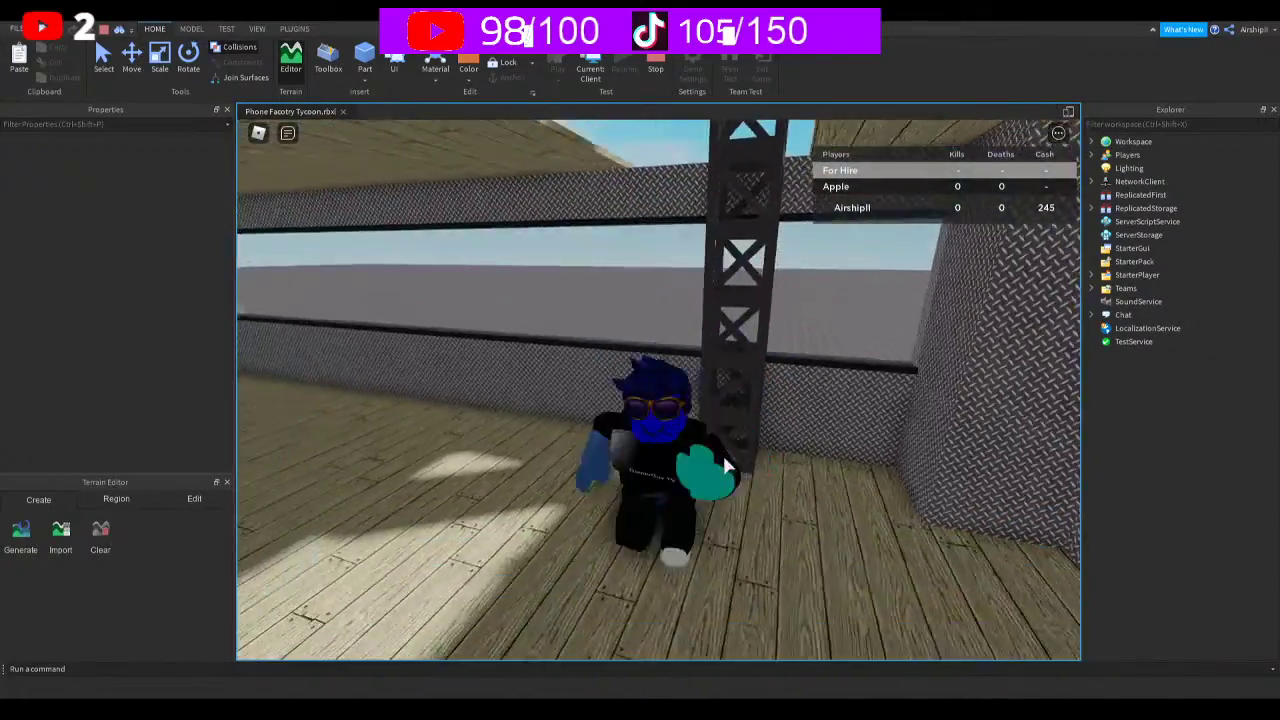
pyautogui.press('w')
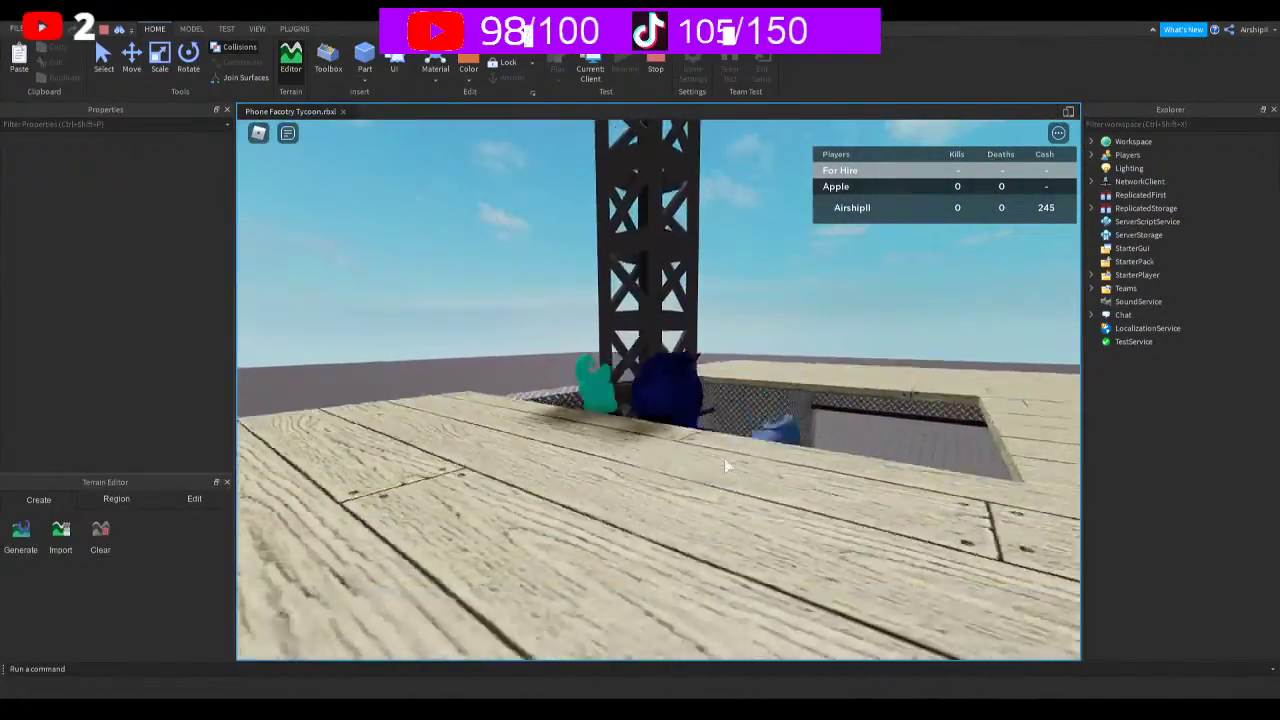
pyautogui.press('w')
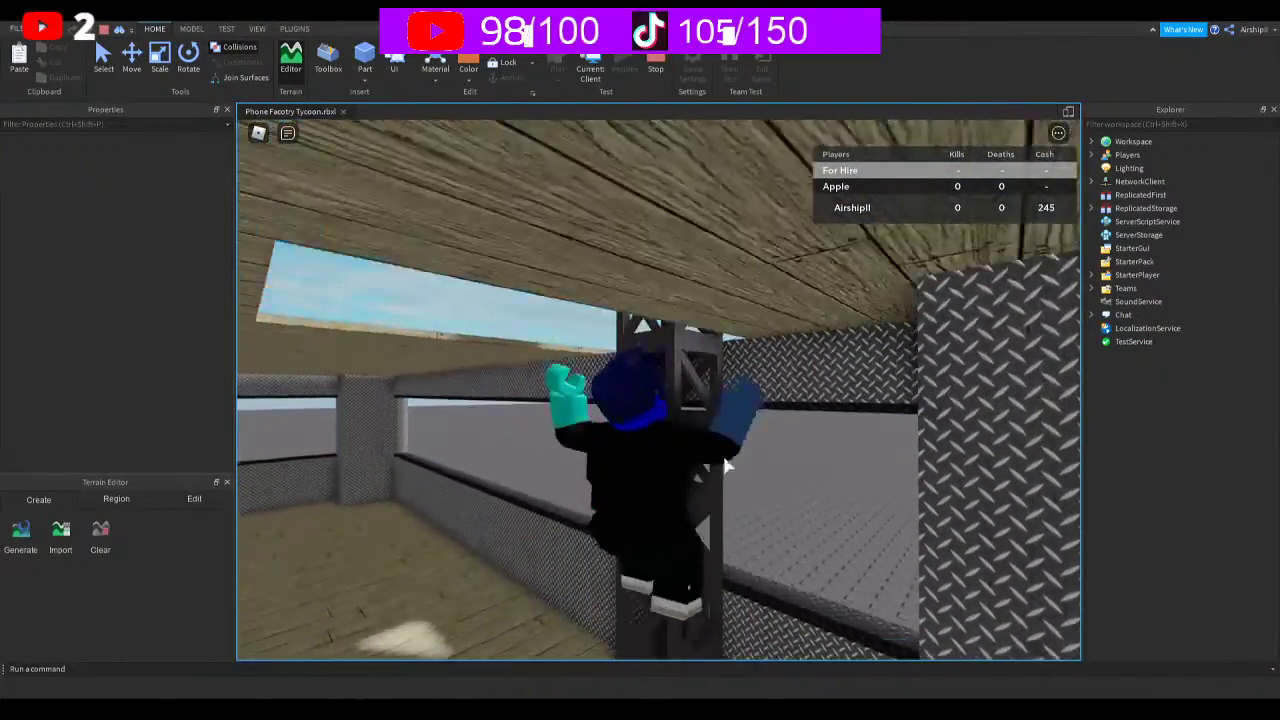
pyautogui.press('w')
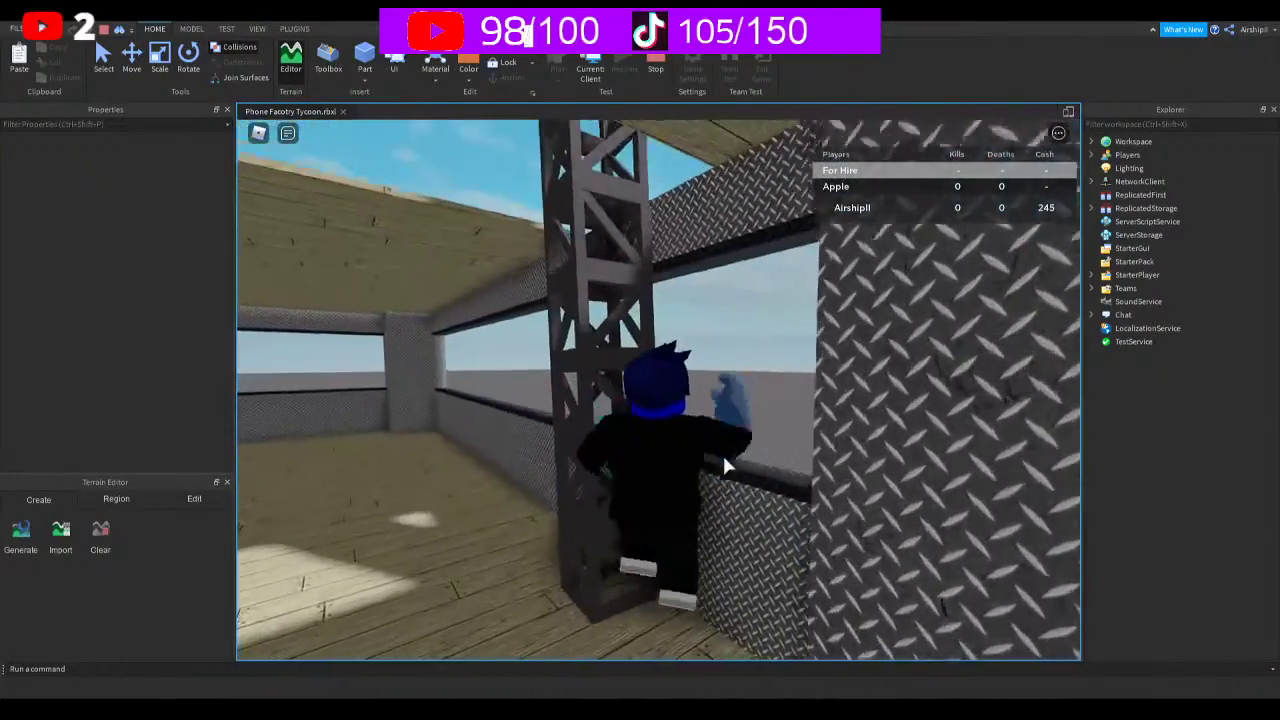
pyautogui.press('w')
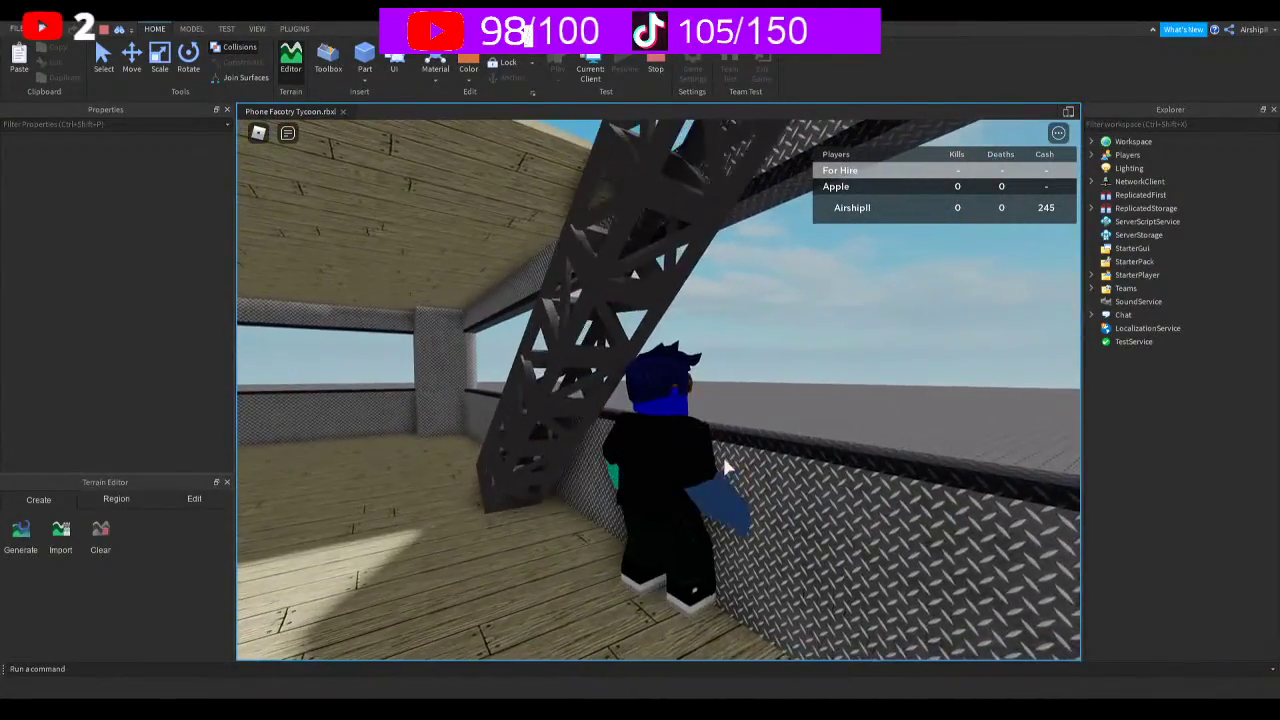
pyautogui.press('w')
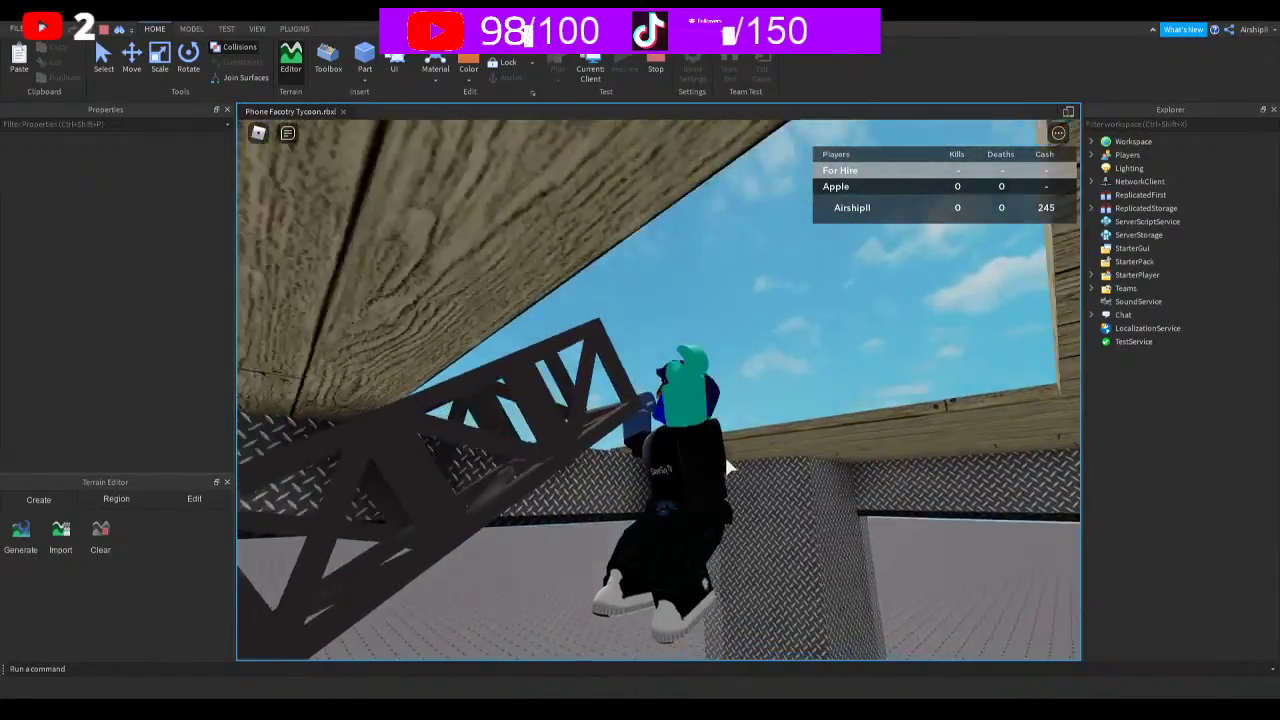
pyautogui.press('w')
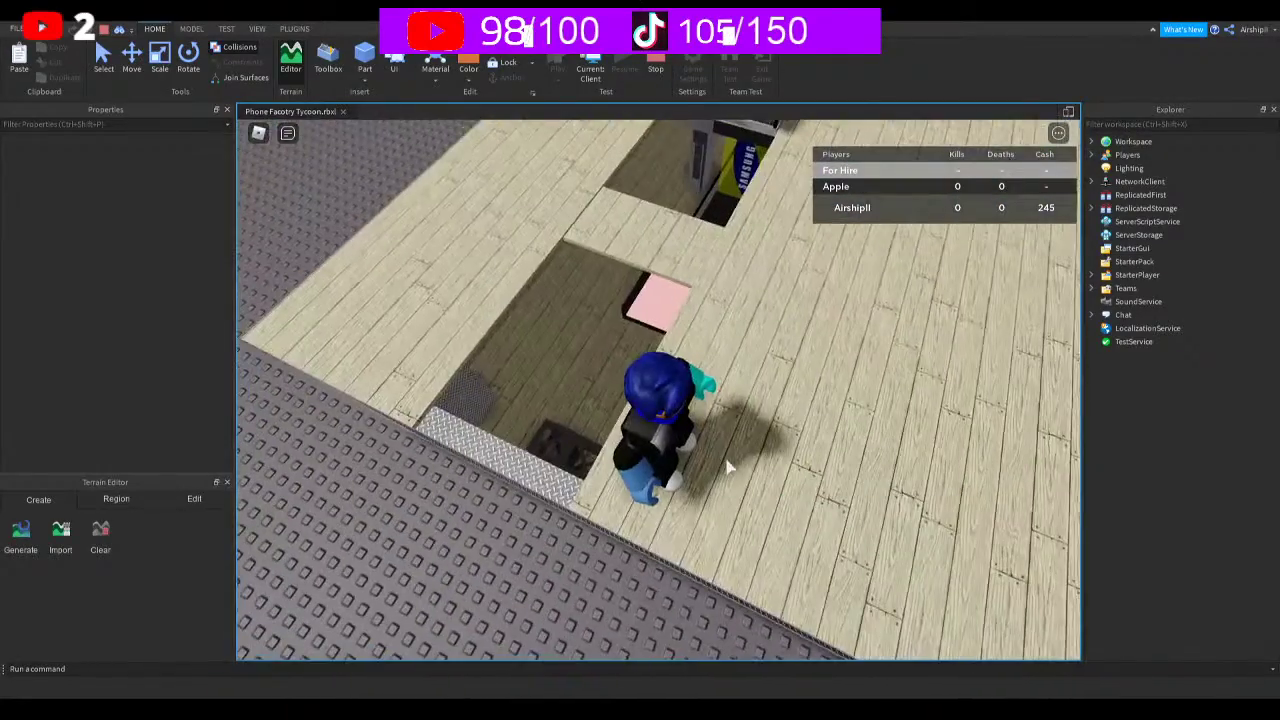
pyautogui.press('w')
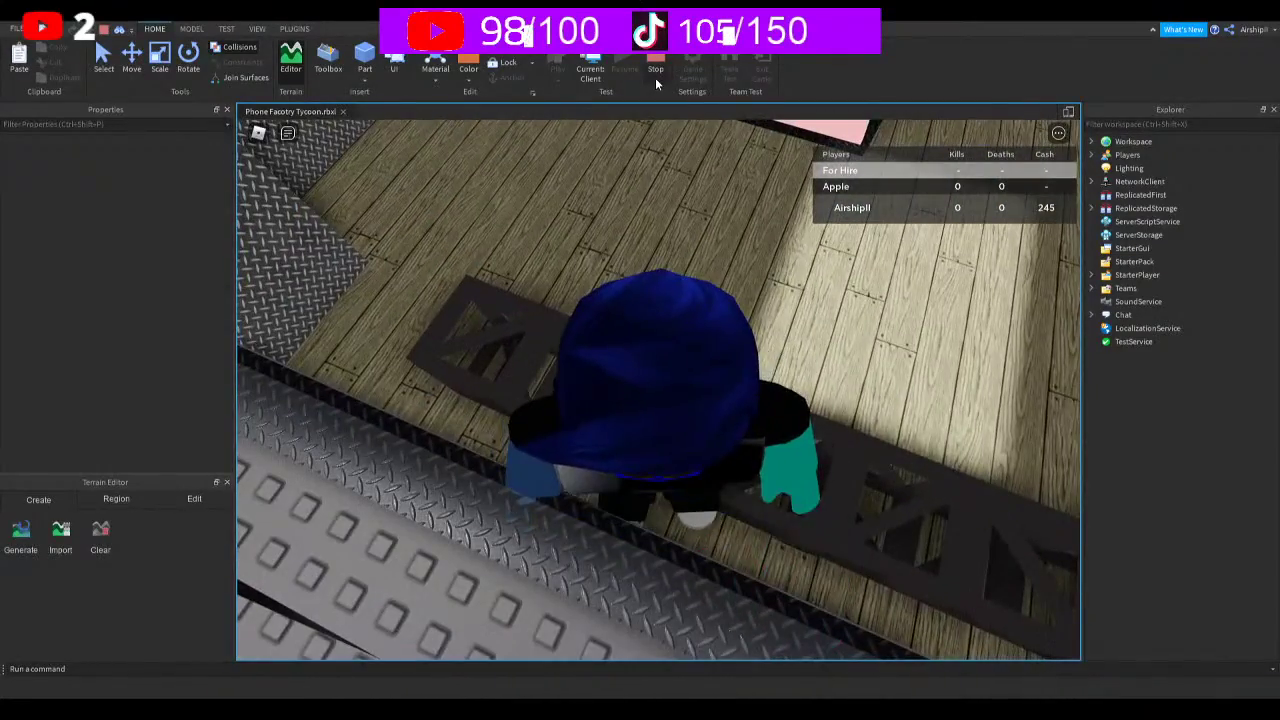
# Stop the play-test and enable Locked and Anchored for the ladder part in Purchases
pyautogui.click(655, 72)
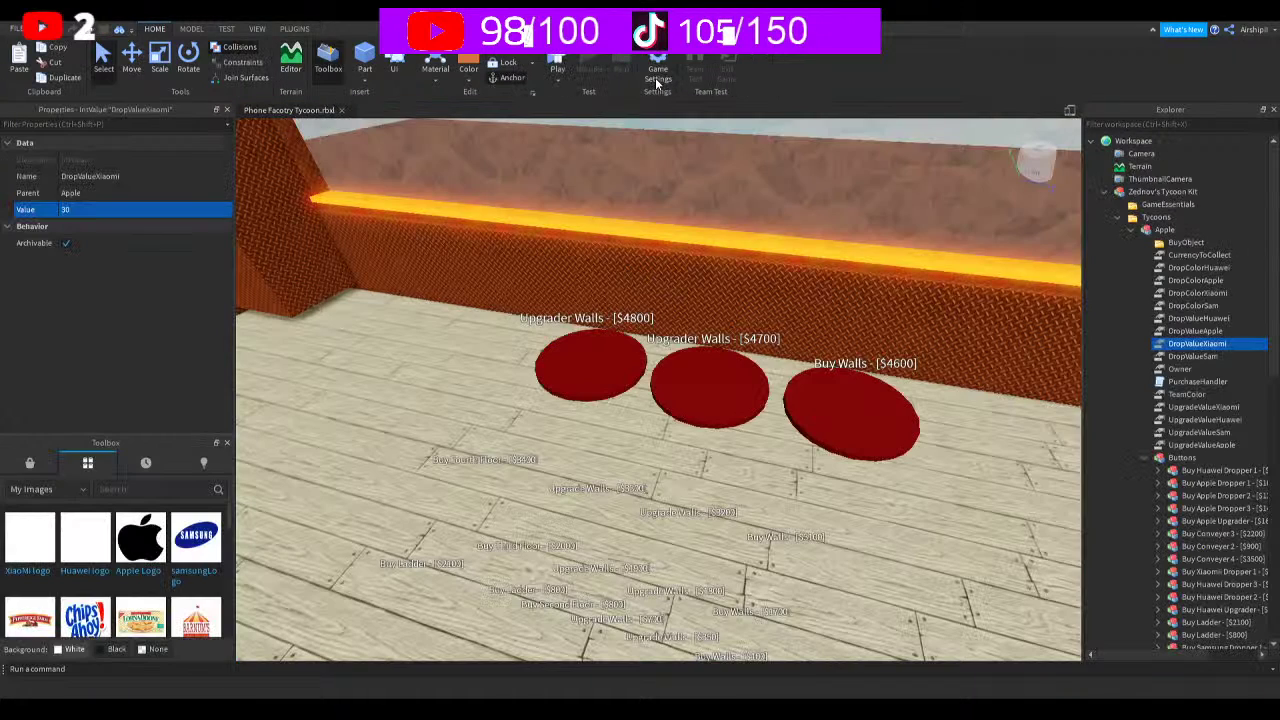
pyautogui.scroll(-10, 1113, 421)
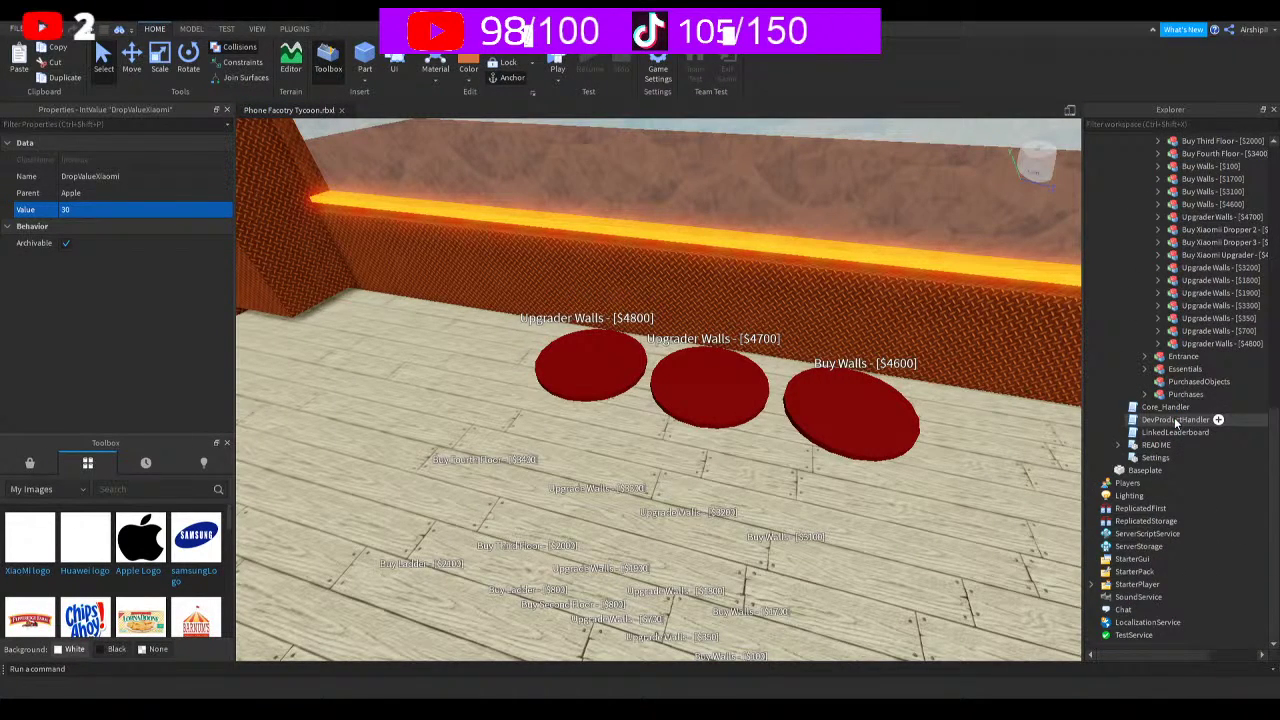
pyautogui.scroll(2, 1197, 370)
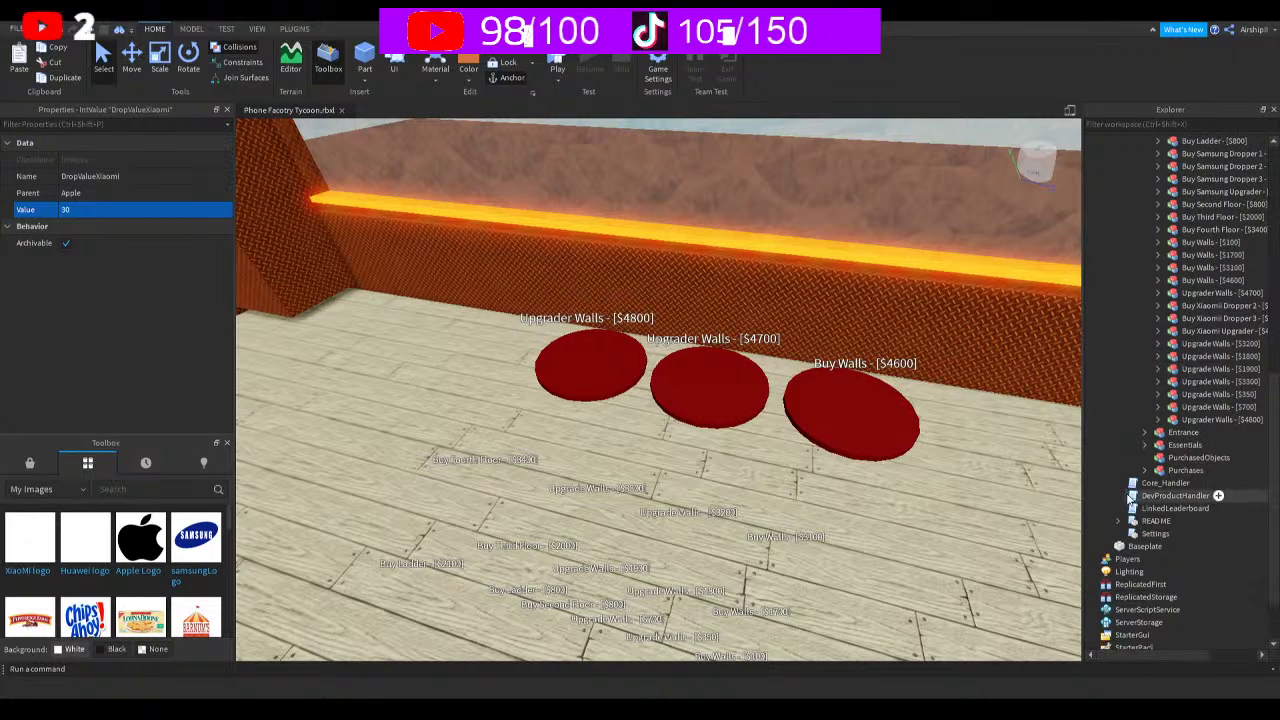
pyautogui.click(1145, 470)
pyautogui.scroll(-6, 1200, 540)
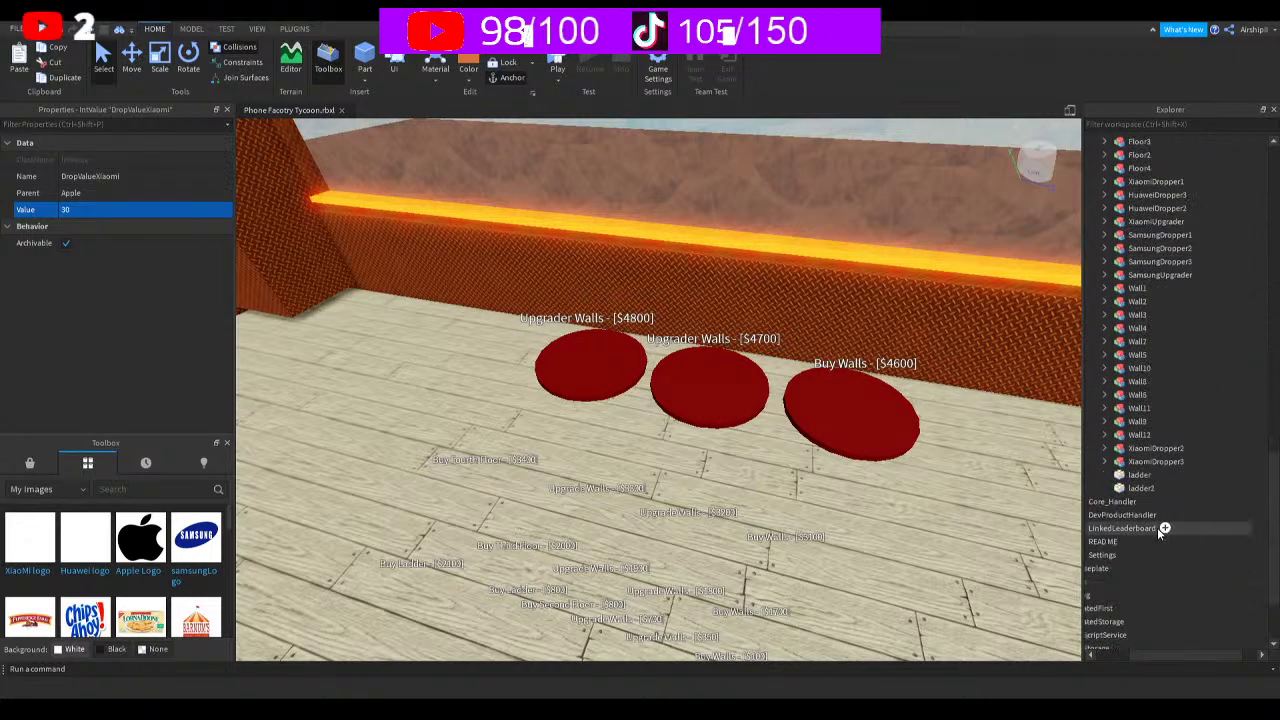
pyautogui.click(1140, 474)
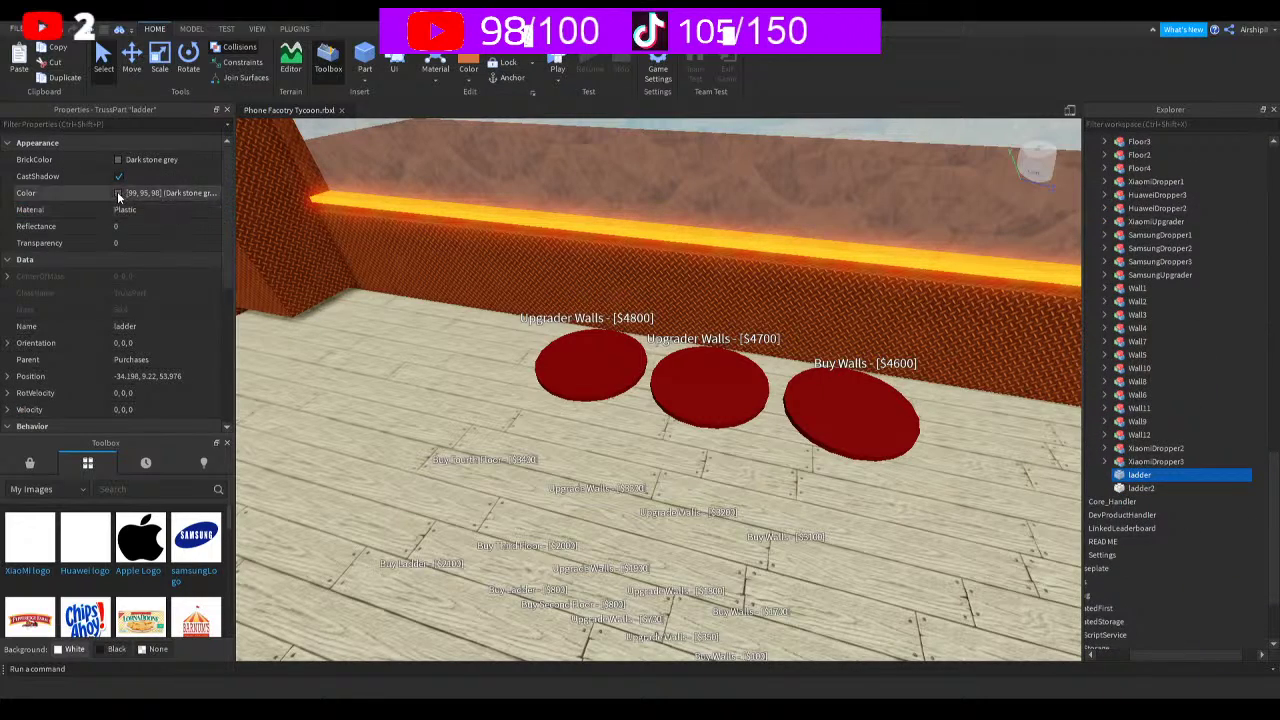
pyautogui.scroll(-5, 117, 300)
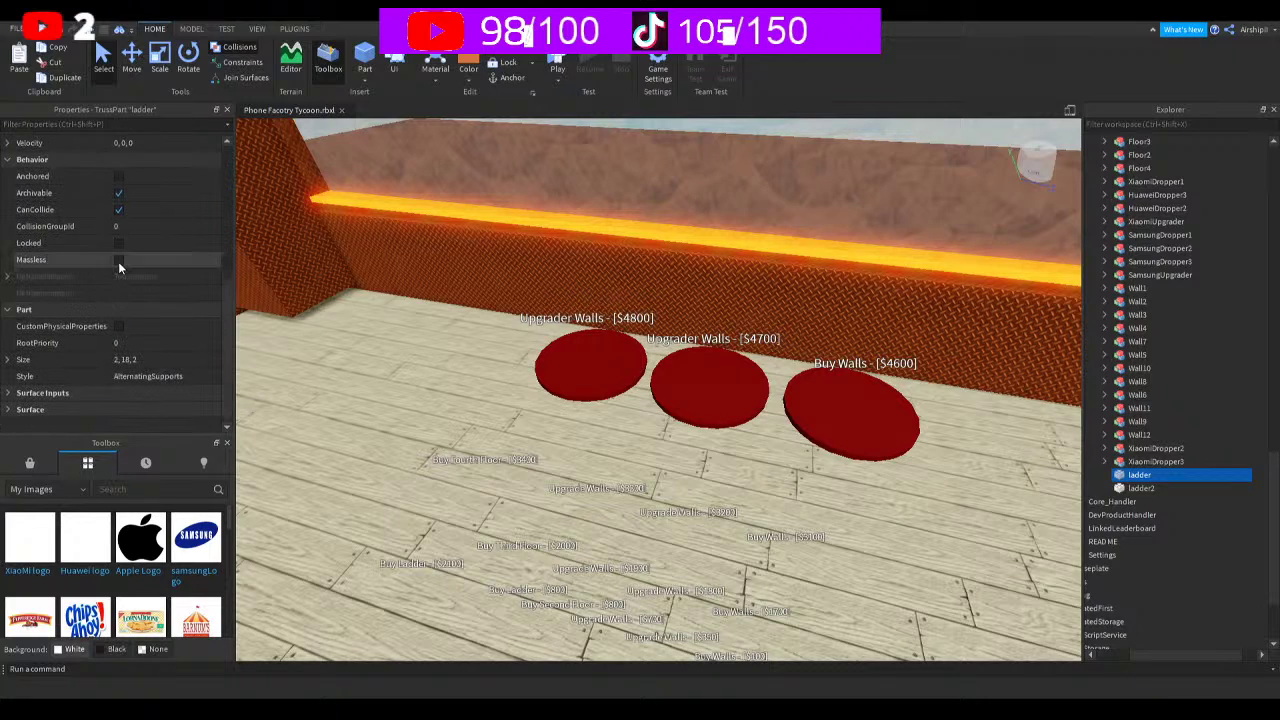
pyautogui.click(121, 246)
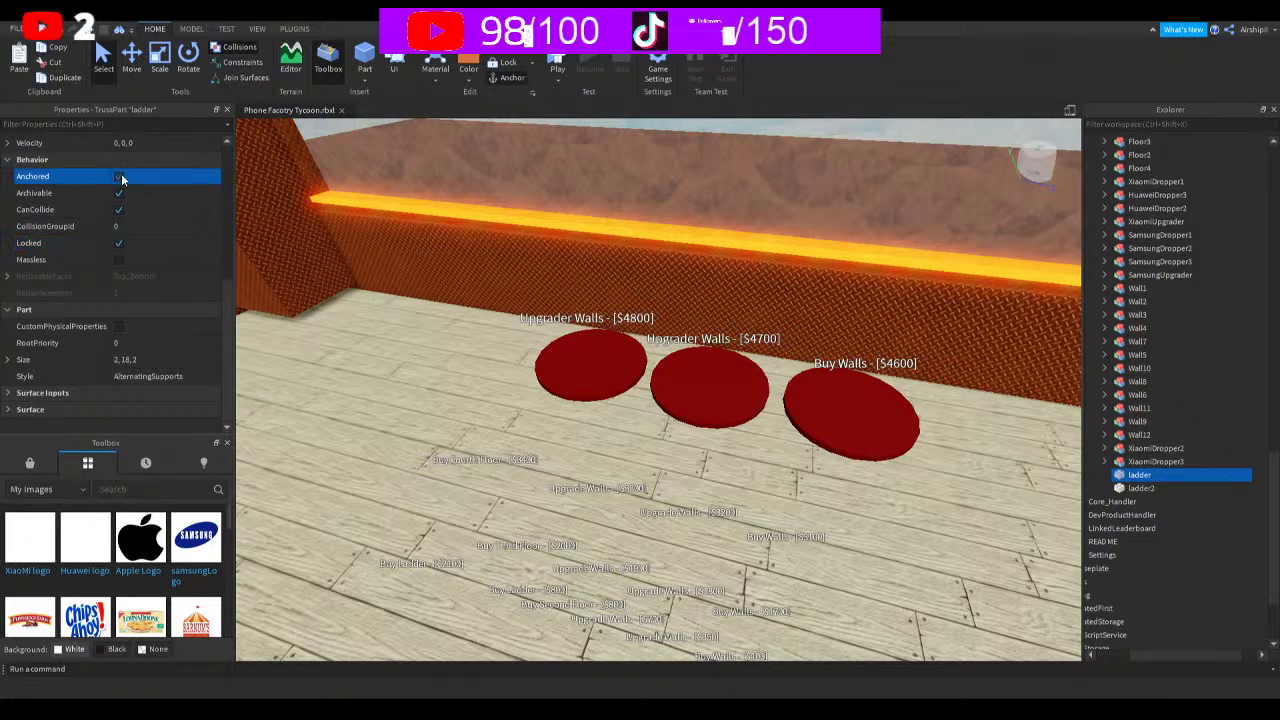
# Enable Anchored and Locked for the ladder2 part and save the place file
pyautogui.click(1140, 487)
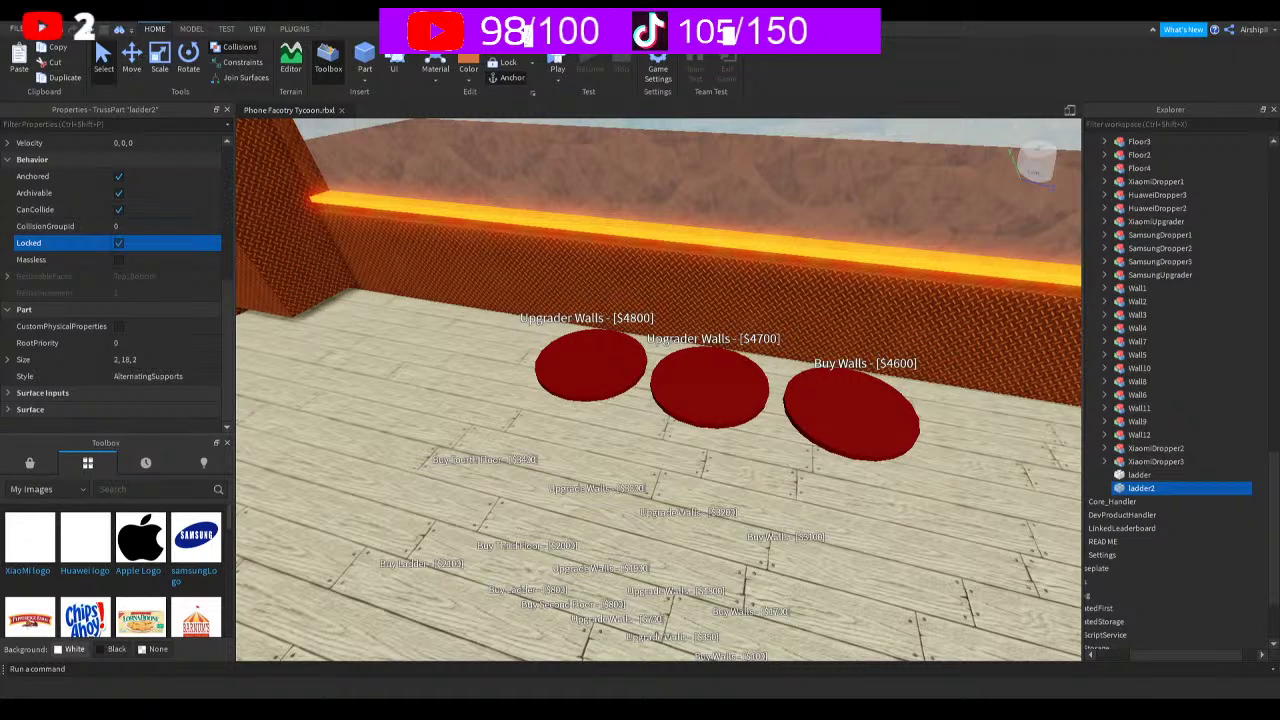
pyautogui.hotkey('ctrl', 's')
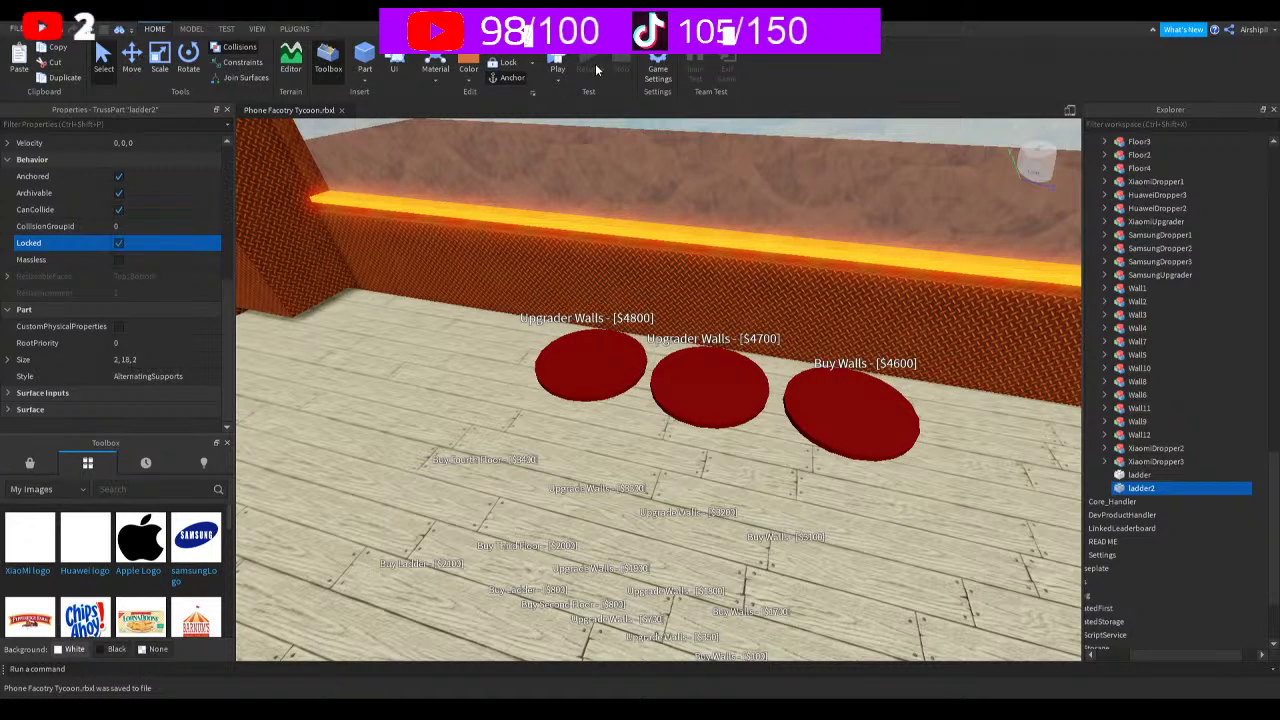
# Restart the play-test, claim the Apple tycoon and buy Samsung Dropper 1
pyautogui.click(557, 62)
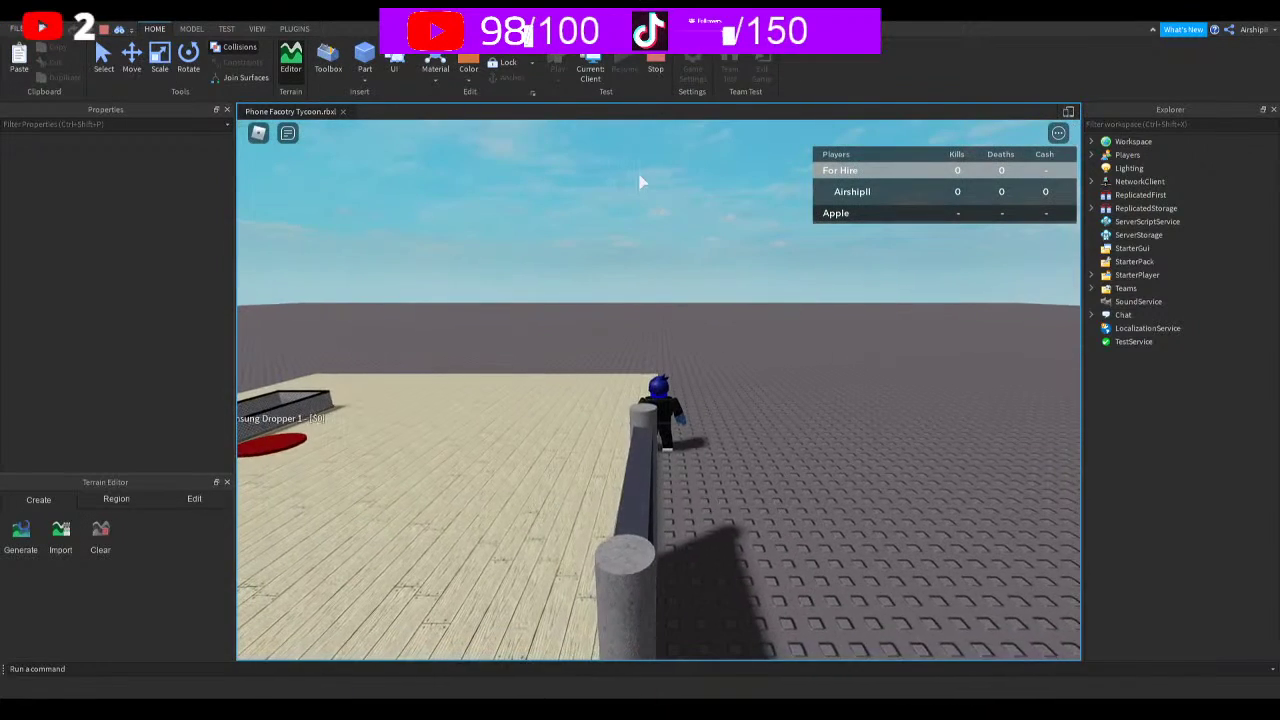
pyautogui.press('w')
pyautogui.moveTo(797, 370); pyautogui.dragTo(815, 406, button='right')
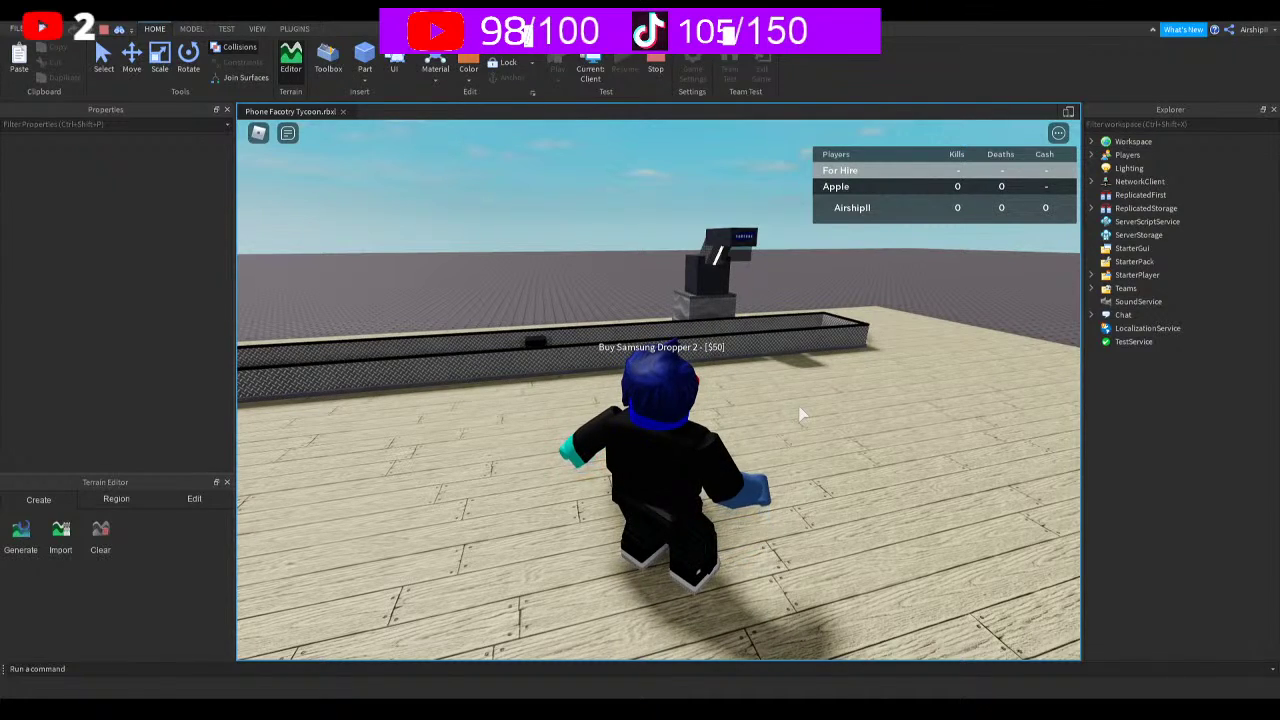
# Run between the Samsung dropper line and the Cash to Collect board, collecting the tycoon's earnings repeatedly
pyautogui.press('w')
pyautogui.moveTo(700, 470); pyautogui.dragTo(707, 487, button='right')
pyautogui.press('s')
pyautogui.press('w')
pyautogui.press('w')
pyautogui.press('space')
pyautogui.press('w')
pyautogui.press('w')
pyautogui.press('w')
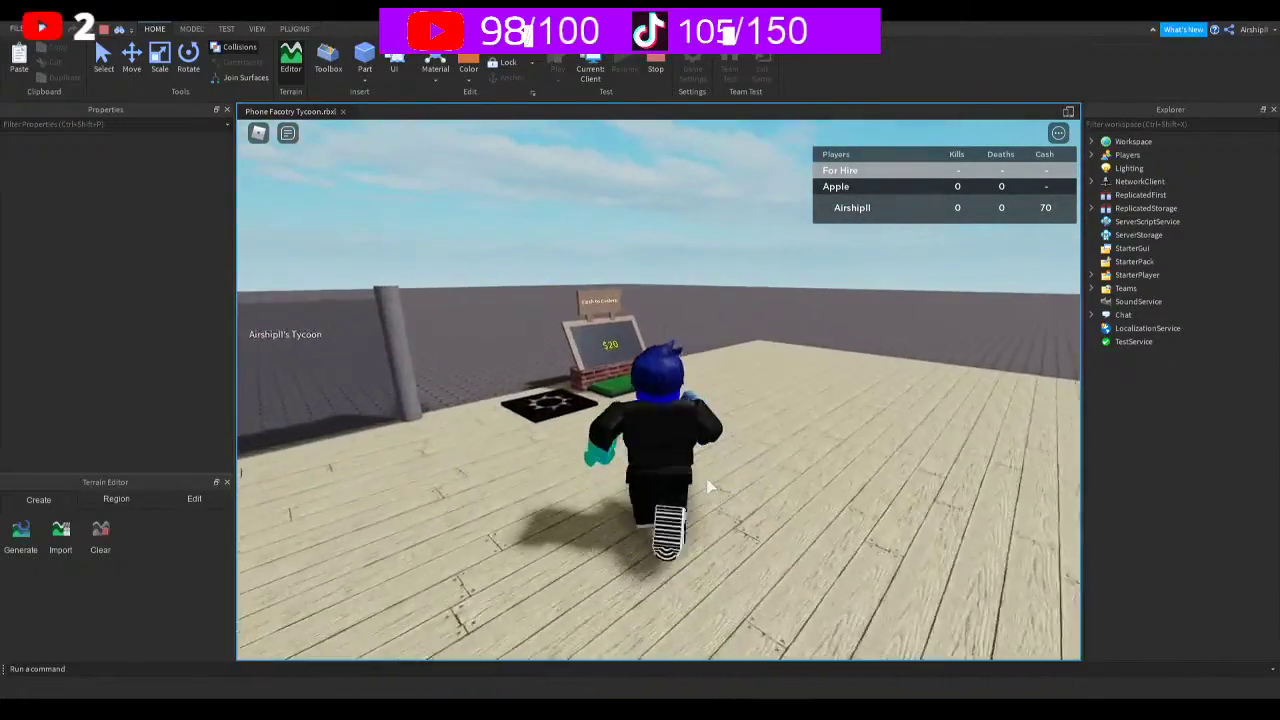
pyautogui.press('s')
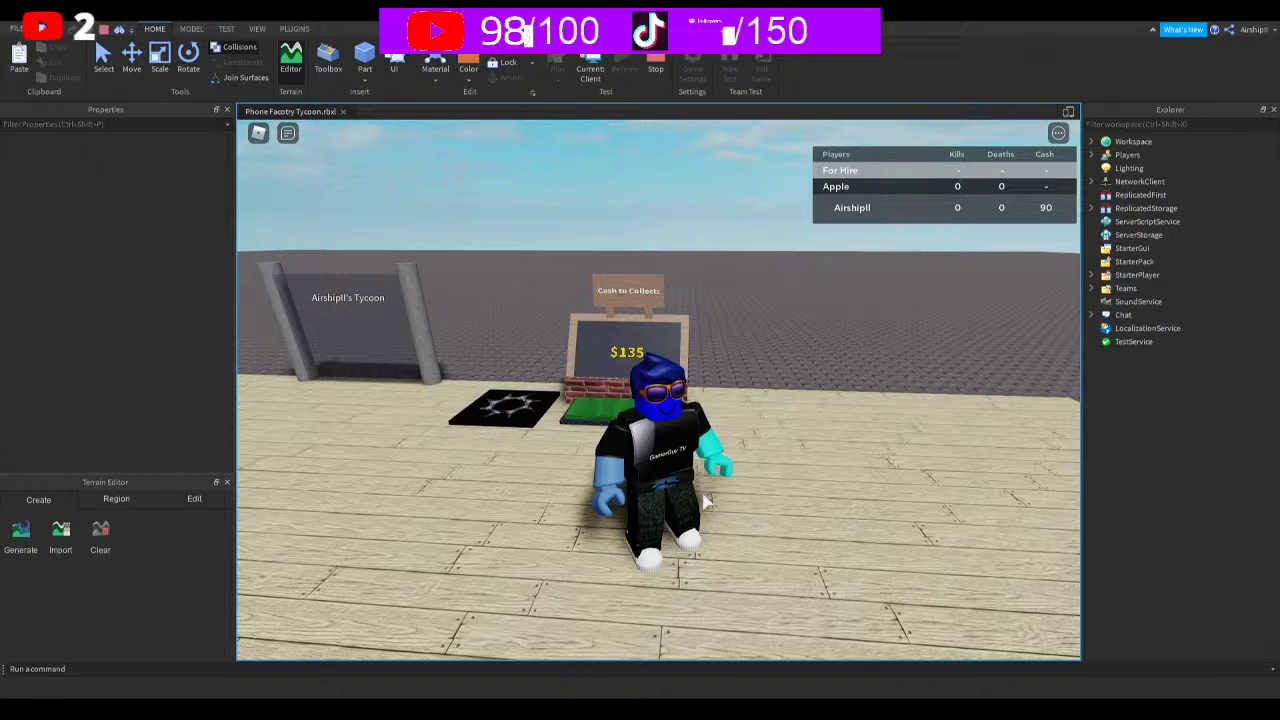
pyautogui.press('w')
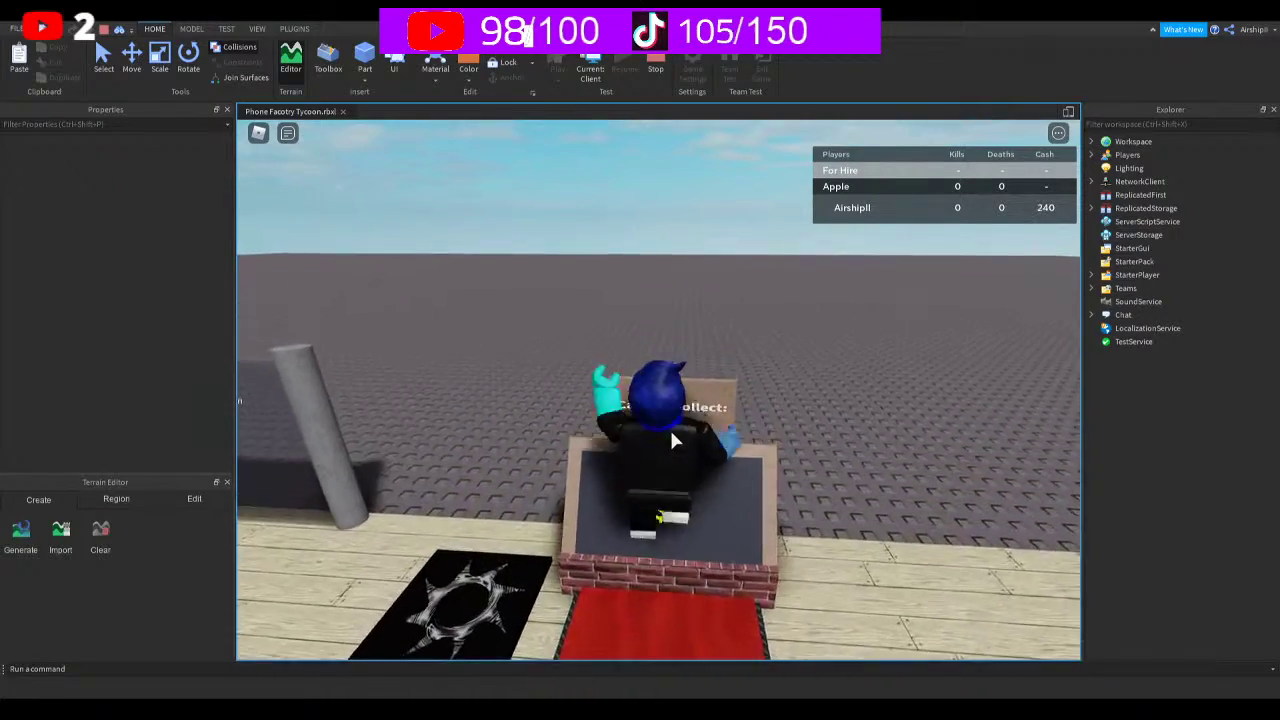
pyautogui.press('a')
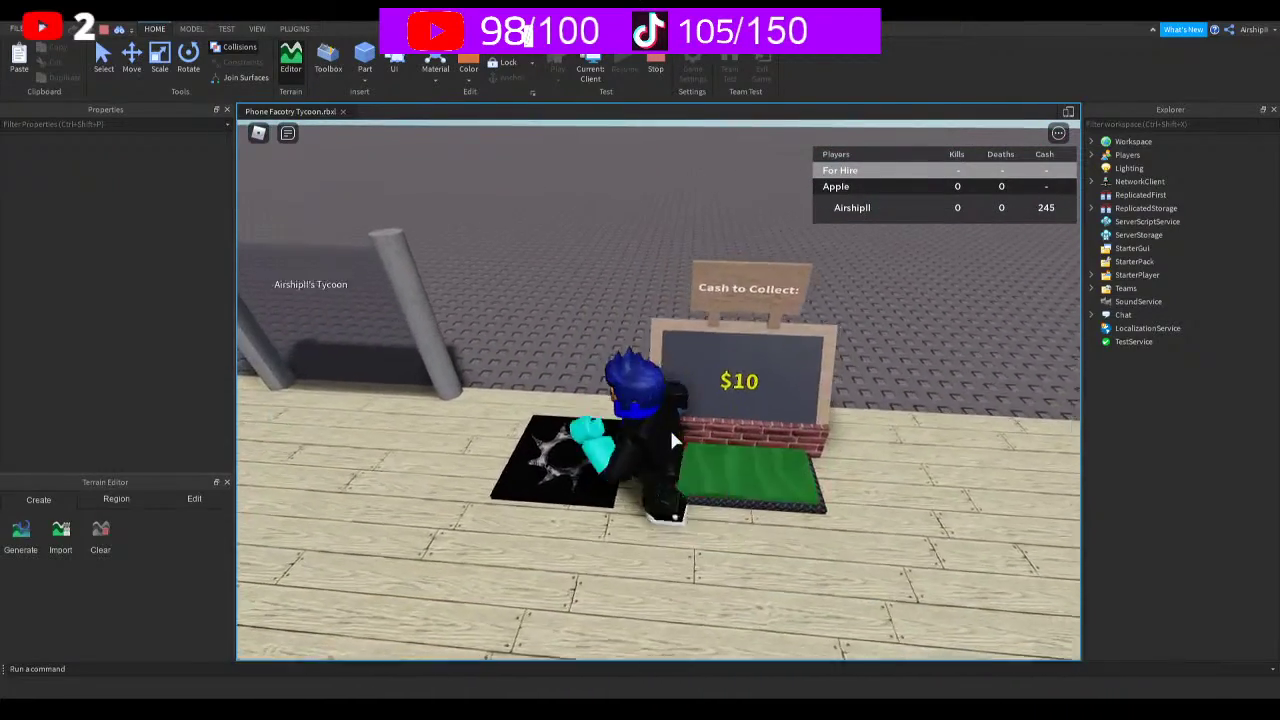
pyautogui.press('s')
pyautogui.press('w')
pyautogui.press('s')
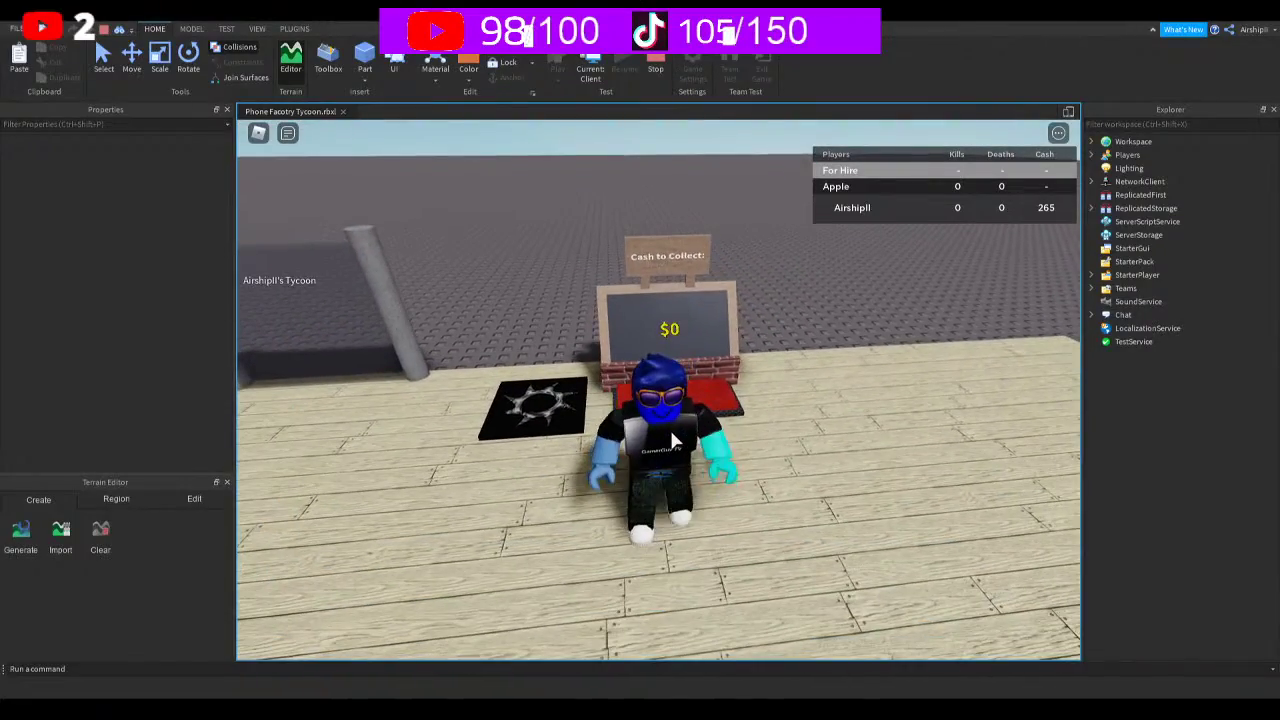
pyautogui.press('w')
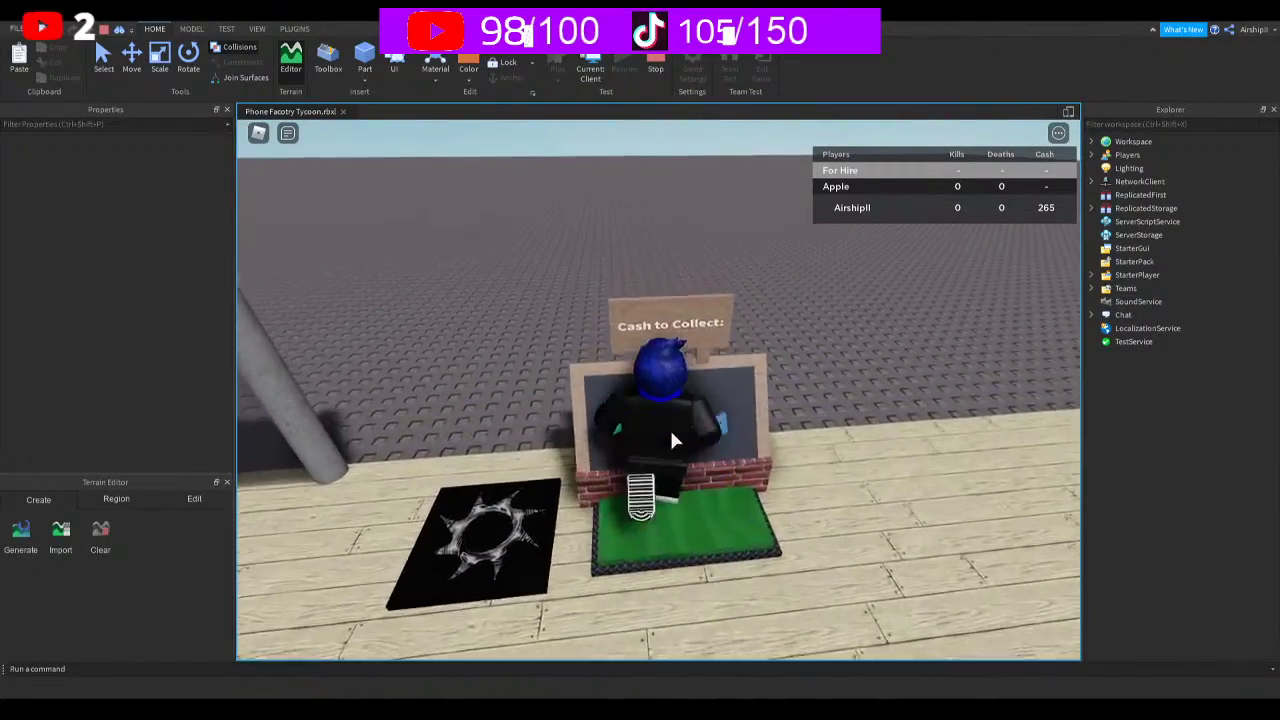
# Use the collected cash to buy the remaining Samsung droppers and the Samsung upgrader along the conveyor
pyautogui.moveTo(672, 433); pyautogui.dragTo(672, 440, button='right')
pyautogui.press('w')
pyautogui.press('w')
pyautogui.scroll(-4, 672, 433)
pyautogui.press('w')
pyautogui.scroll(3, 672, 440)
pyautogui.press('s')
pyautogui.press('w')
pyautogui.scroll(-1, 672, 440)
pyautogui.press('w')
pyautogui.press('w')
pyautogui.press('space')
pyautogui.press('s')
pyautogui.press('w')
pyautogui.press('s')
pyautogui.press('w')
pyautogui.press('s')
pyautogui.press('w')
pyautogui.press('s')
pyautogui.press('w')
pyautogui.press('w')
pyautogui.press('s')
pyautogui.press('a')
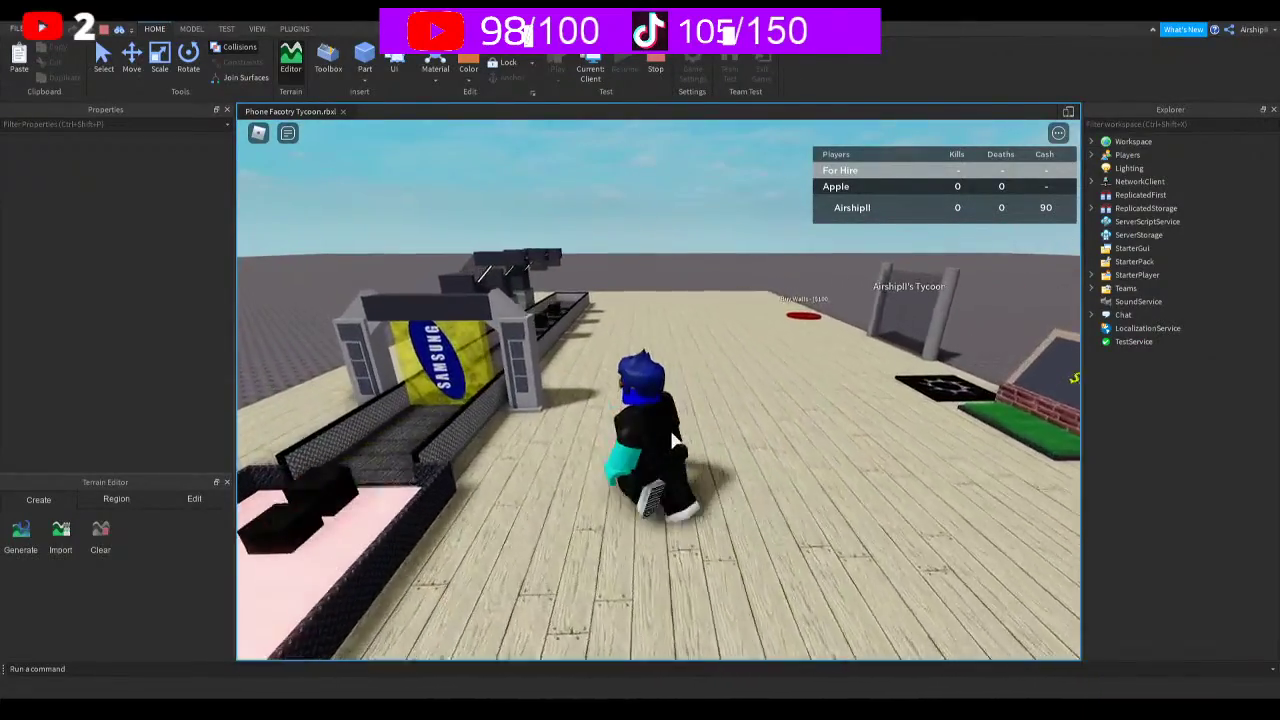
# Collect more cash at the board and buy the Walls for $100
pyautogui.press('w')
pyautogui.press('d')
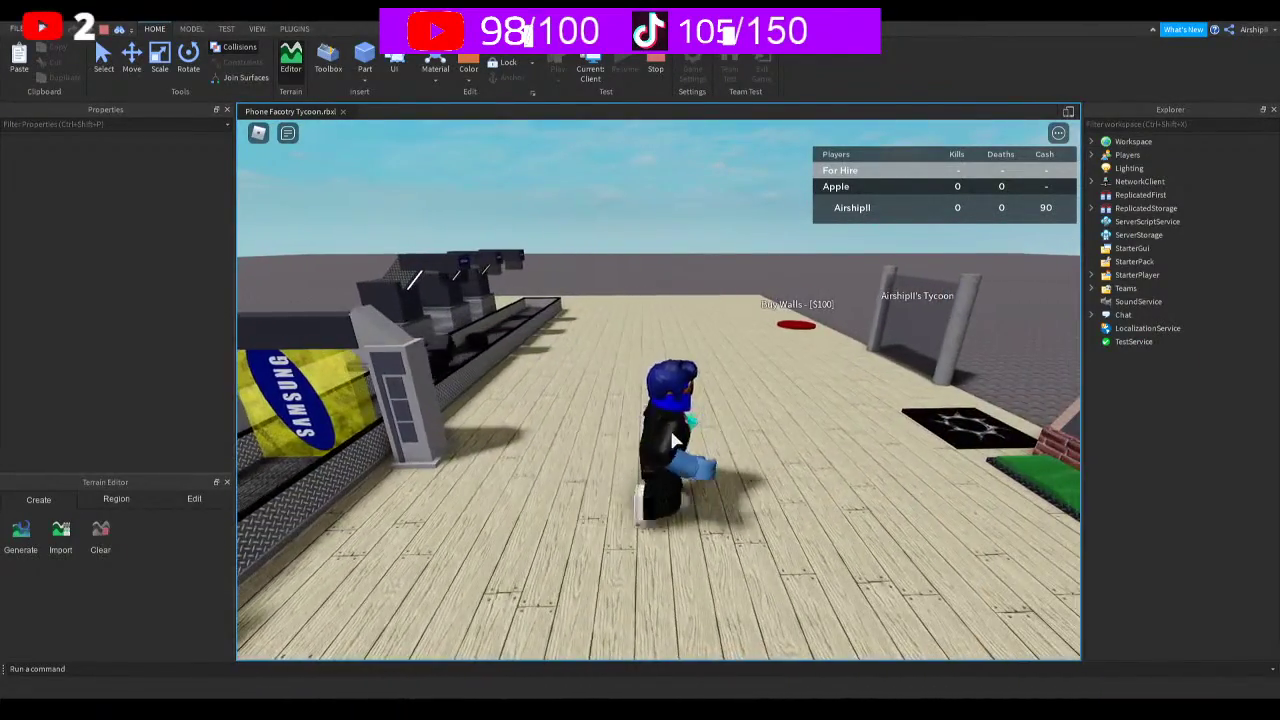
pyautogui.press('s')
pyautogui.press('w')
pyautogui.moveTo(669, 427); pyautogui.dragTo(688, 434, button='right')
pyautogui.press('s')
pyautogui.press('w')
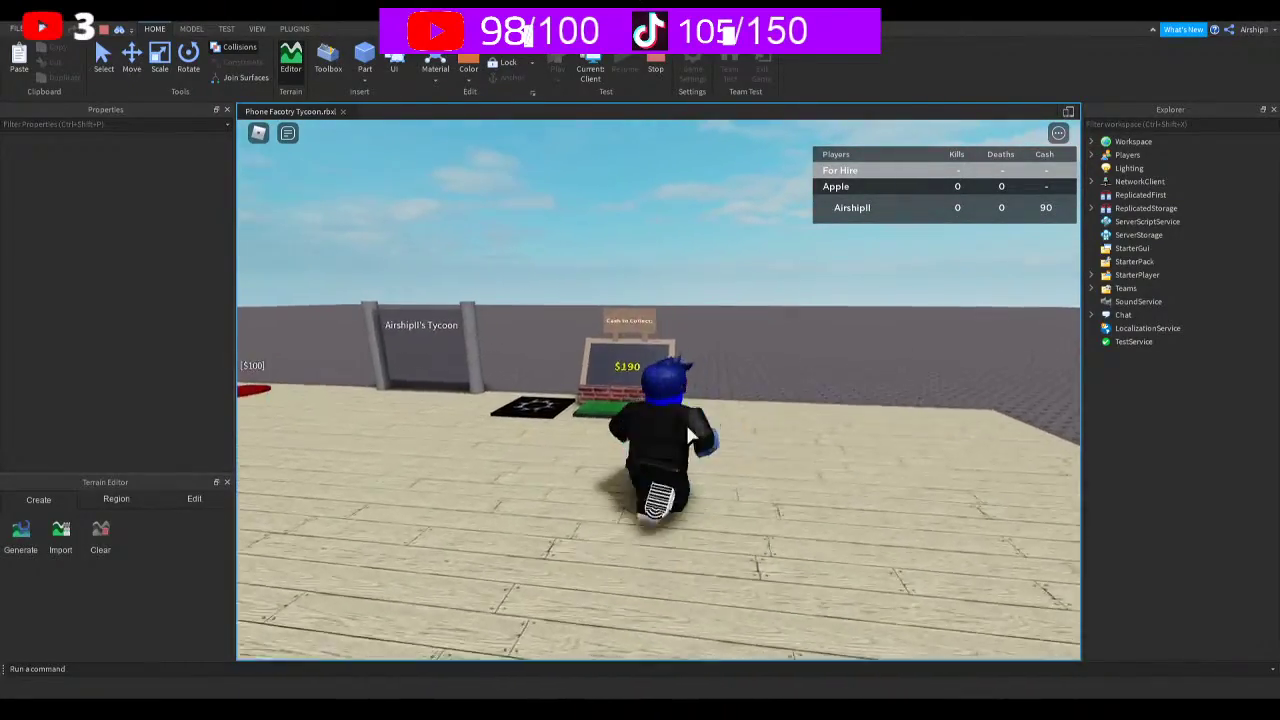
pyautogui.press('s')
pyautogui.moveTo(688, 434); pyautogui.dragTo(687, 436, button='right')
pyautogui.press('w')
pyautogui.press('w')
pyautogui.press('w')
pyautogui.press('w')
pyautogui.press('s')
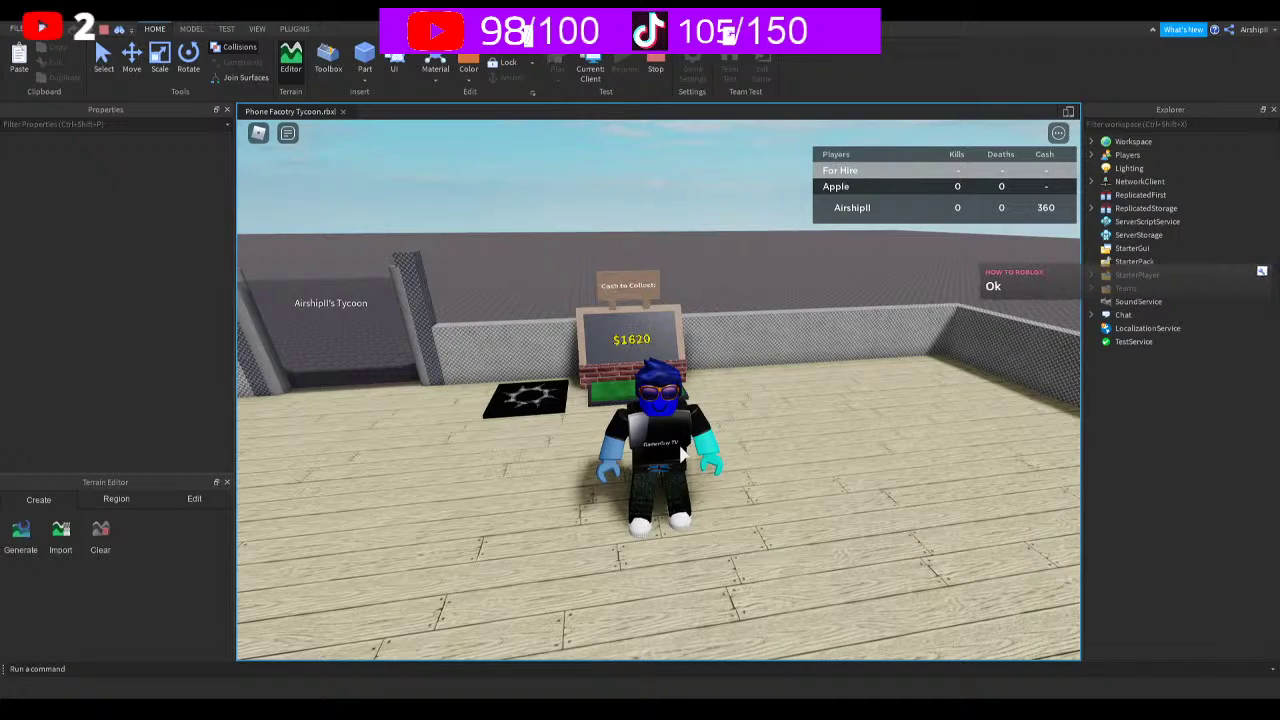
# Collect the cash and buy the $350 and $700 wall upgrades along the entrance wall
pyautogui.press('w')
pyautogui.press('w')
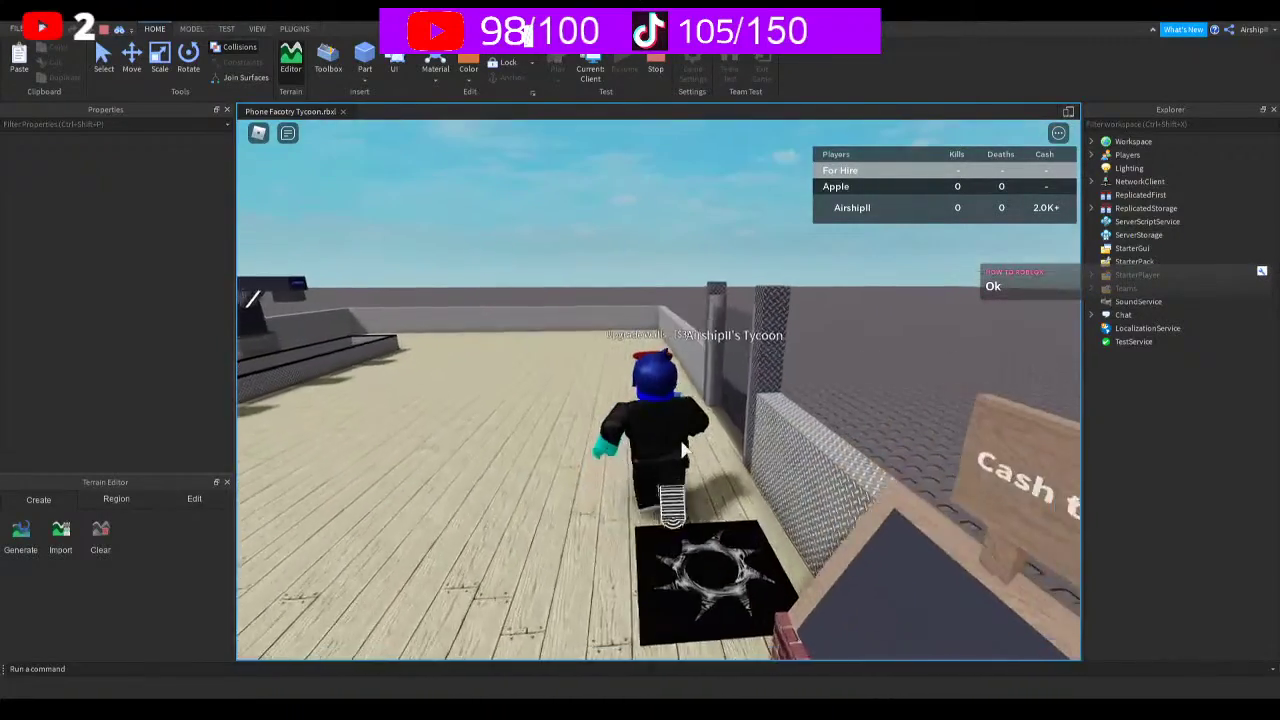
pyautogui.press('w')
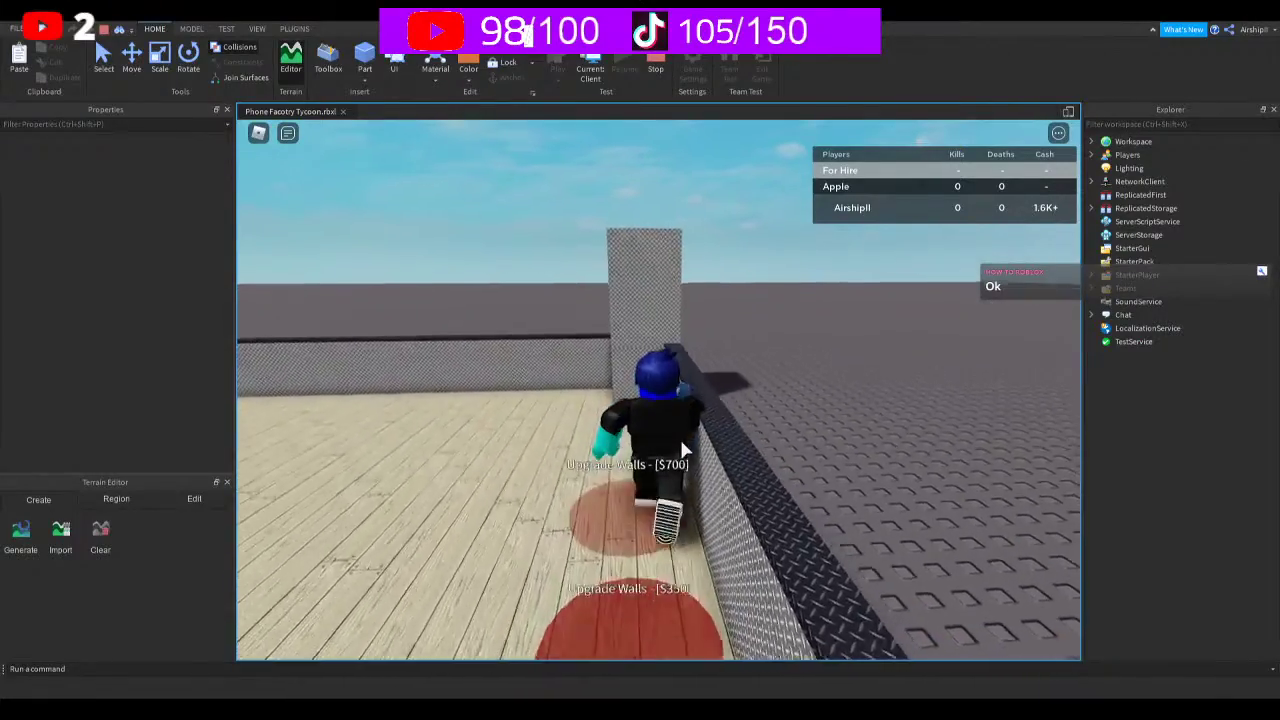
pyautogui.press('s')
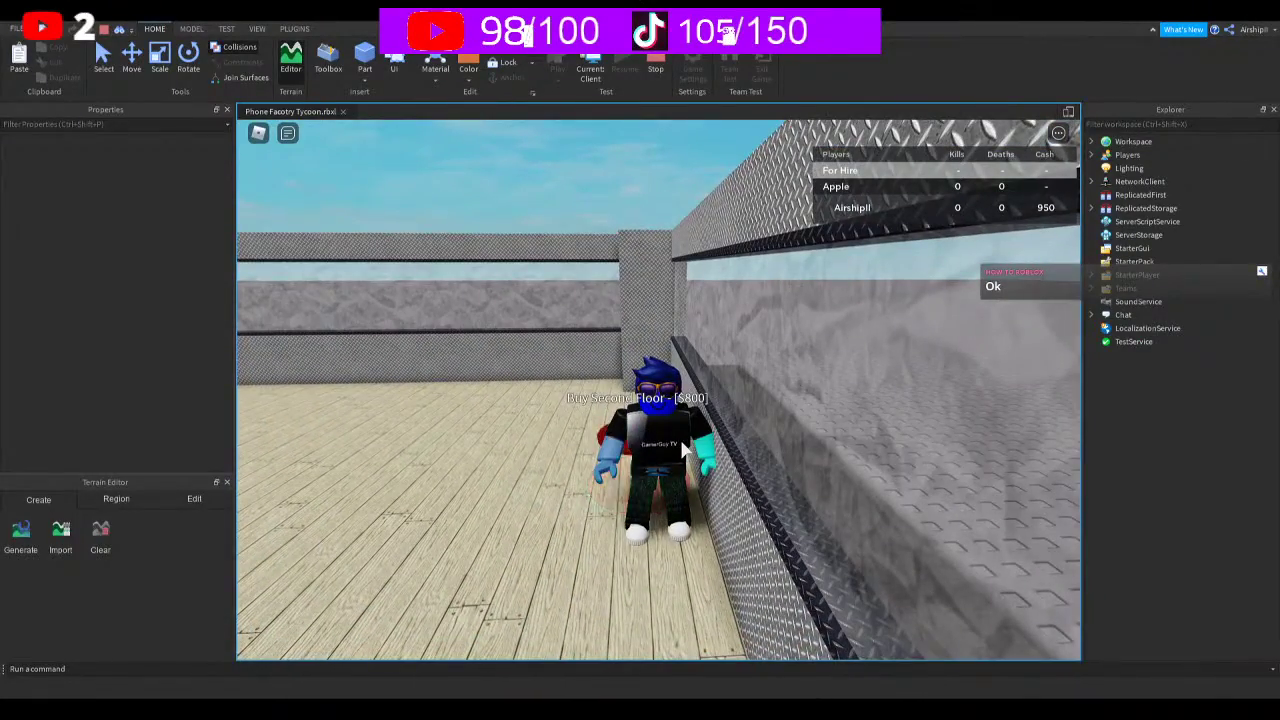
# Buy the Second Floor for $800 and return to the cash collector on the ground floor
pyautogui.press('w')
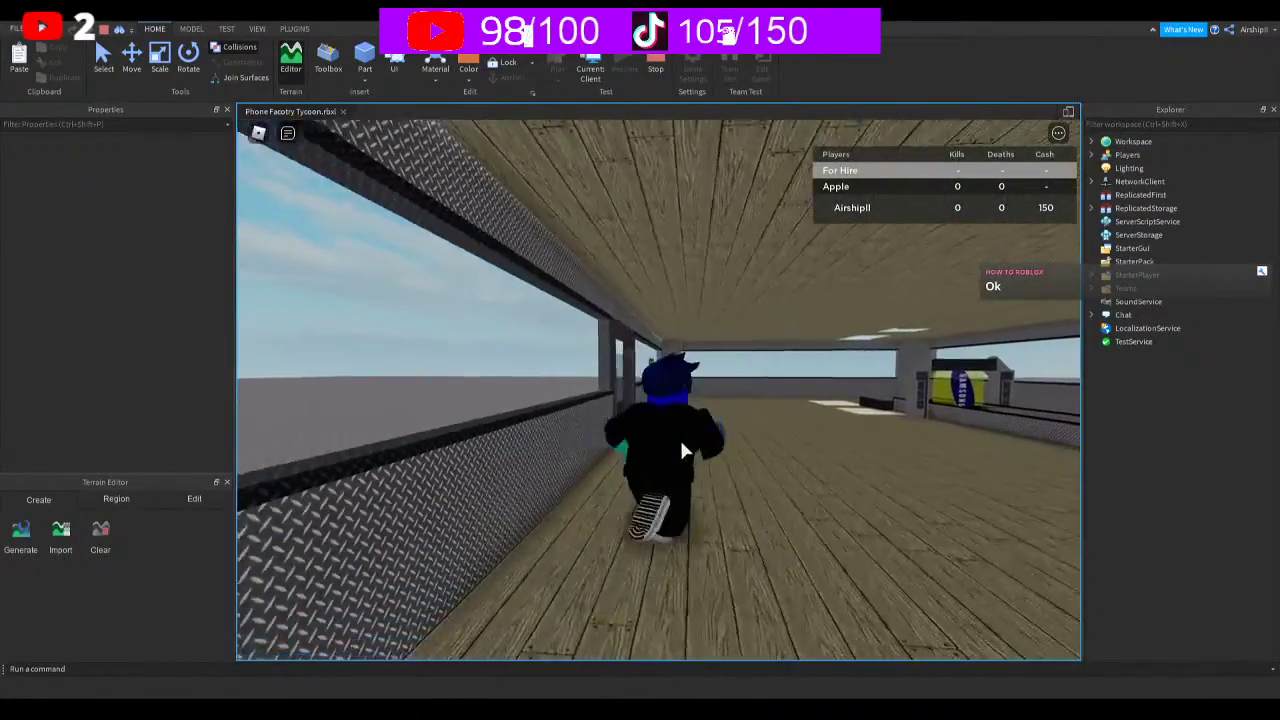
pyautogui.press('w')
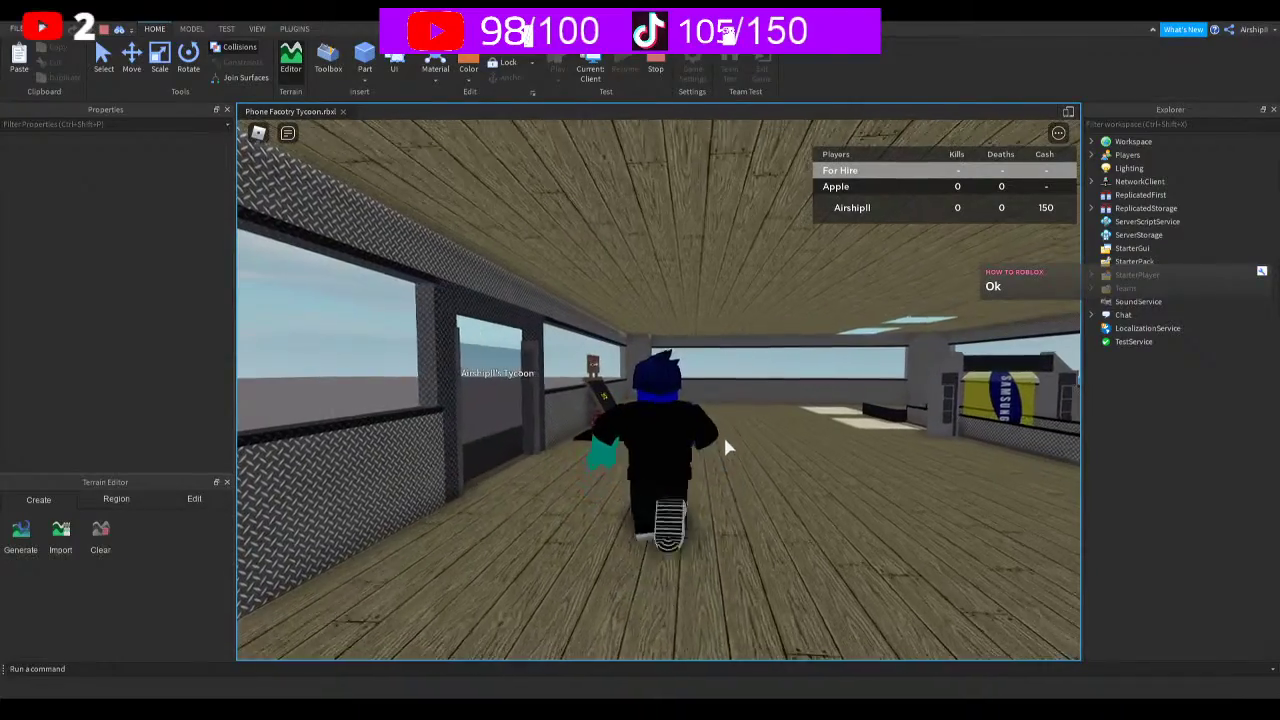
pyautogui.press('w')
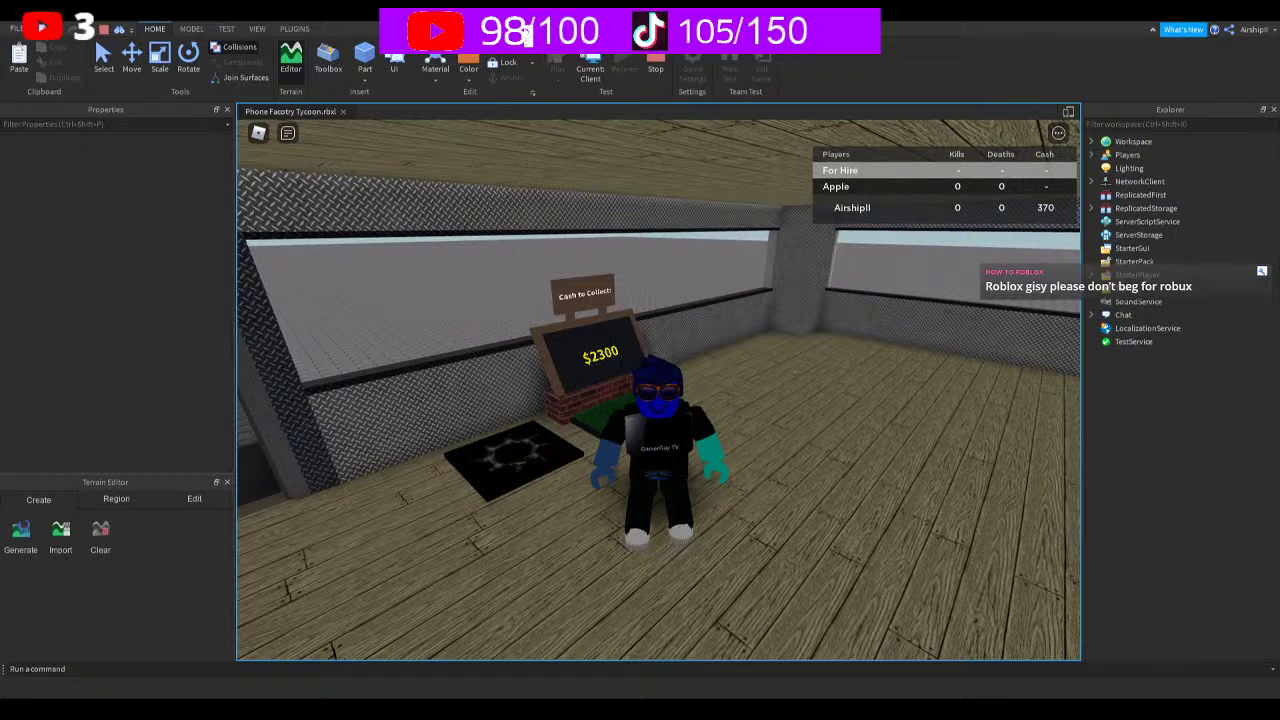
# Stop the play-test and return to editing the place
pyautogui.click(191, 28)
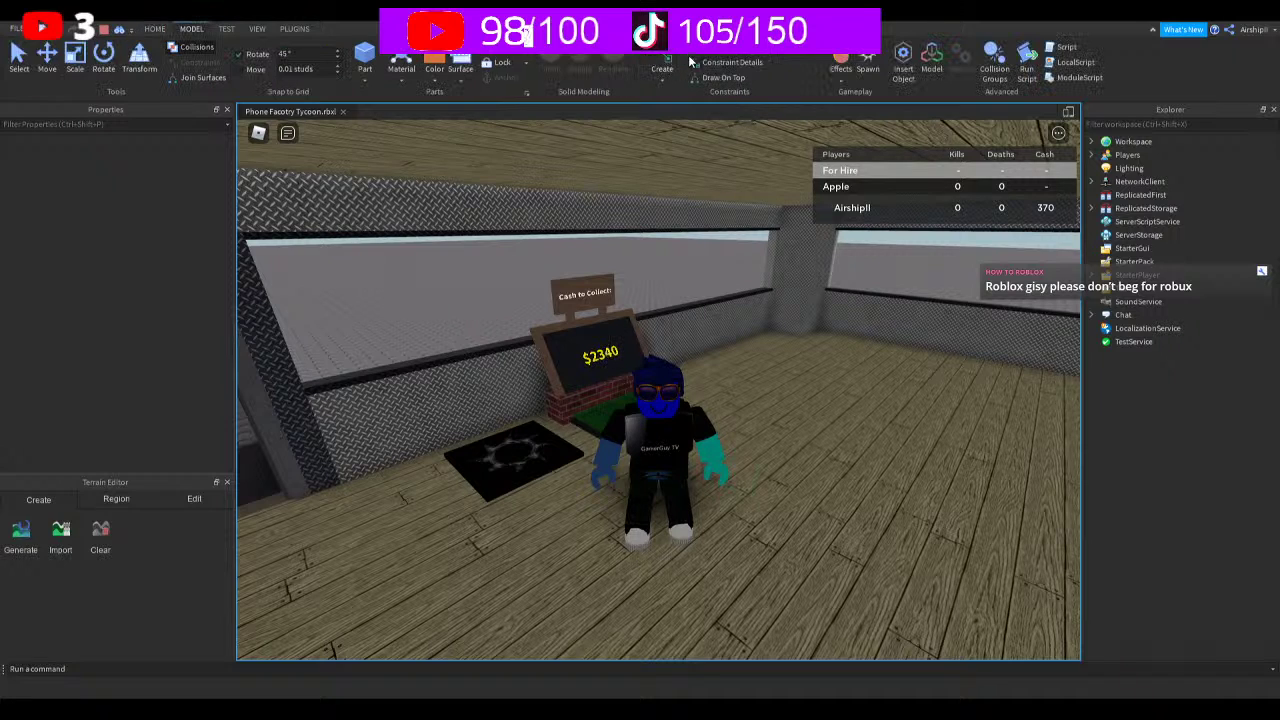
pyautogui.click(152, 28)
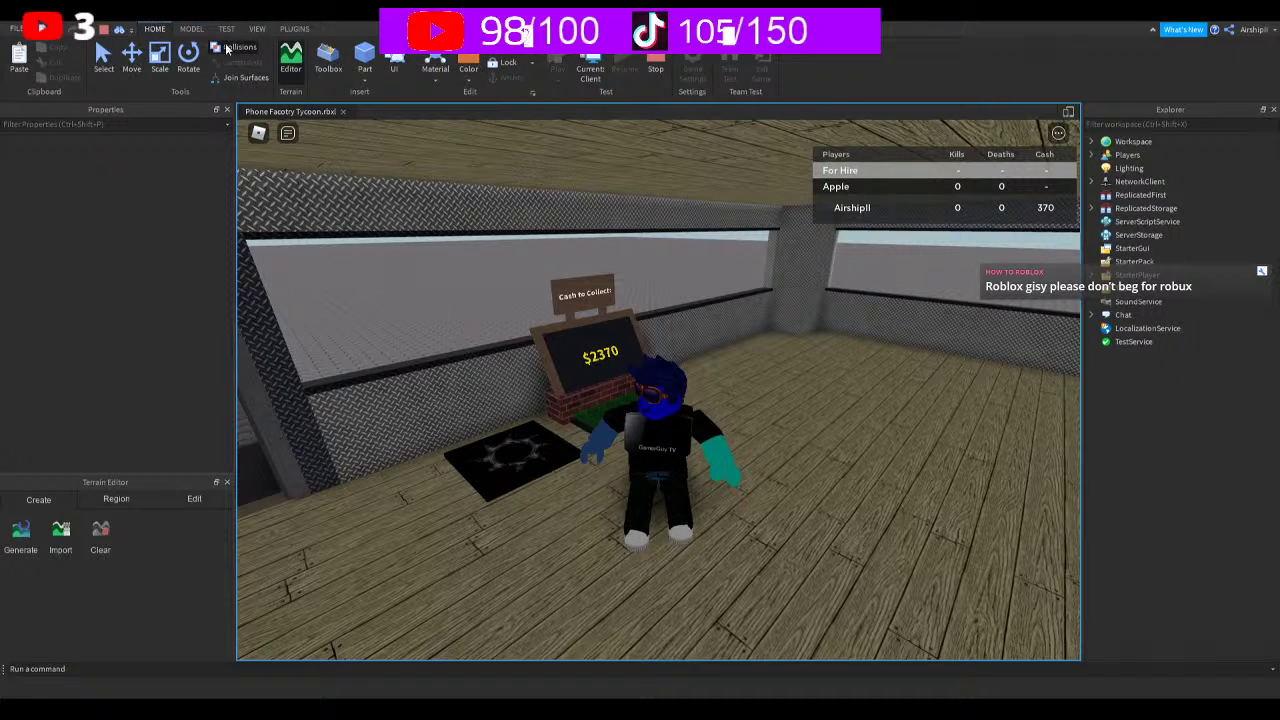
pyautogui.click(653, 60)
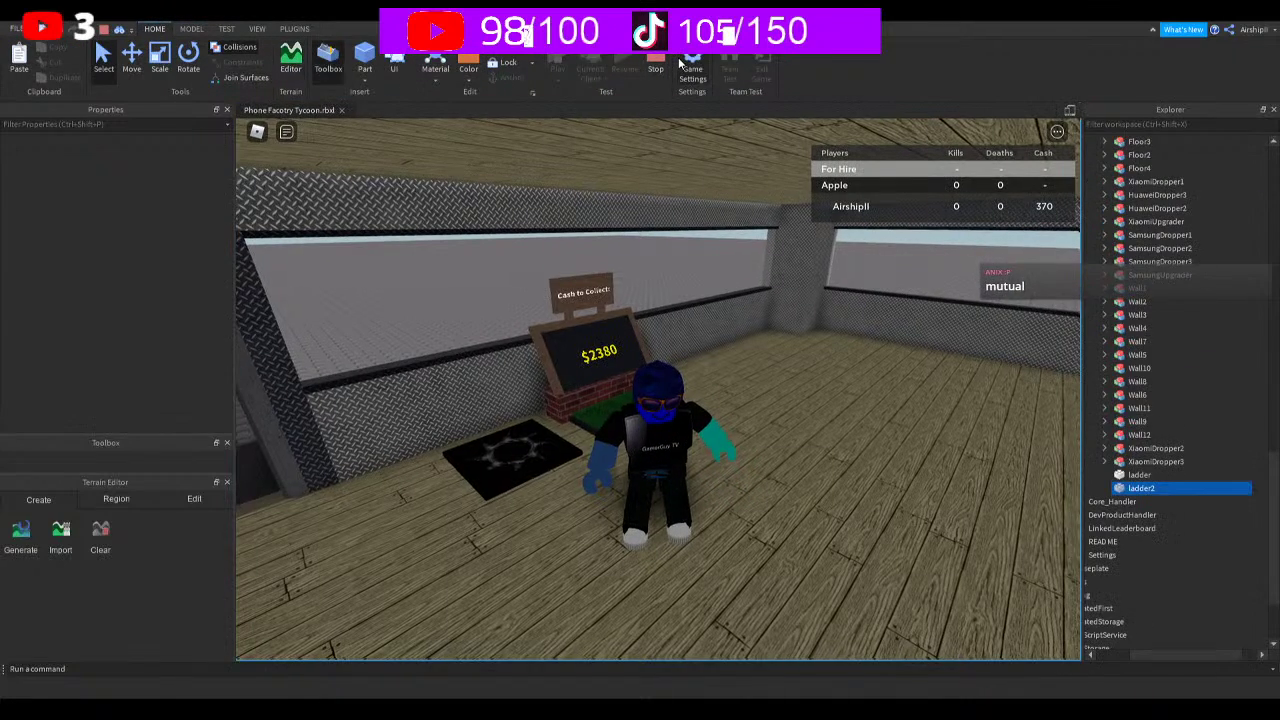